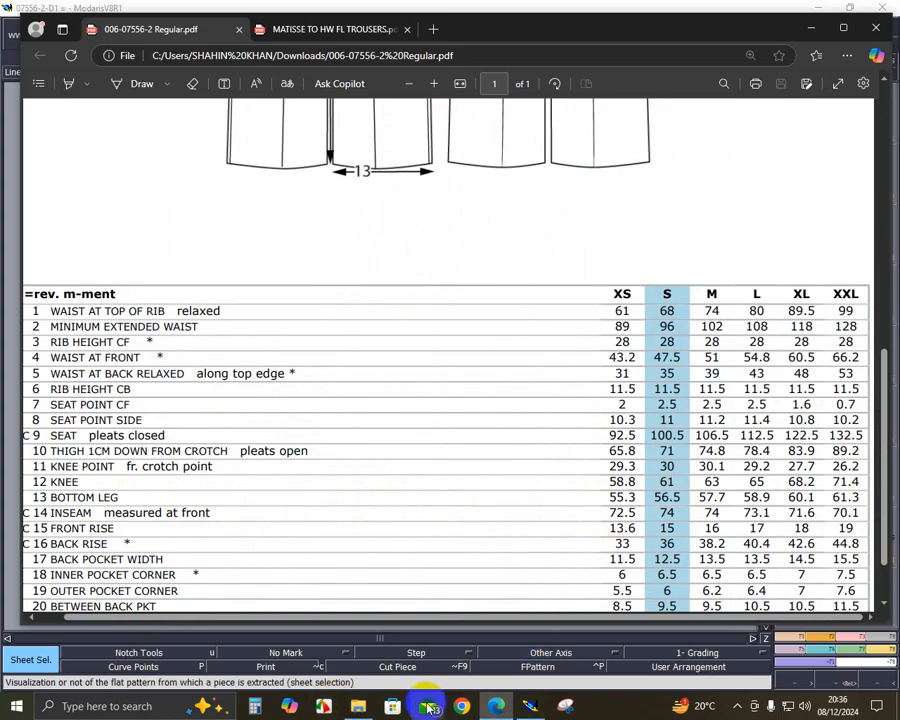
- Calculate the front hem width from the size S bottom leg measurement as 56.5 minus 4, divided by 2
{"action": "left_click", "coordinate": [253, 707]}
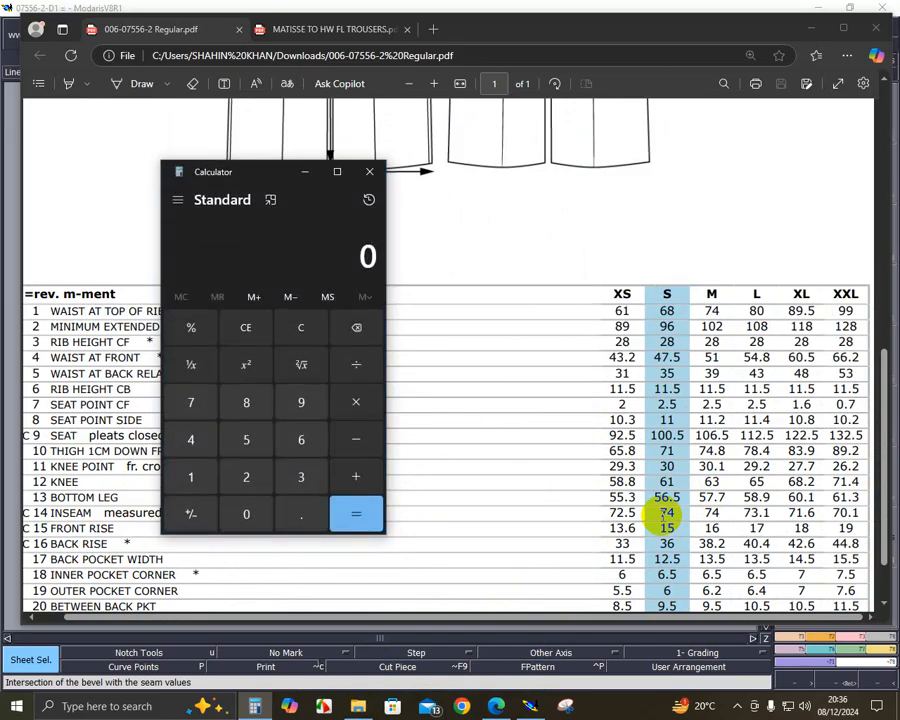
{"action": "type", "text": "56."}
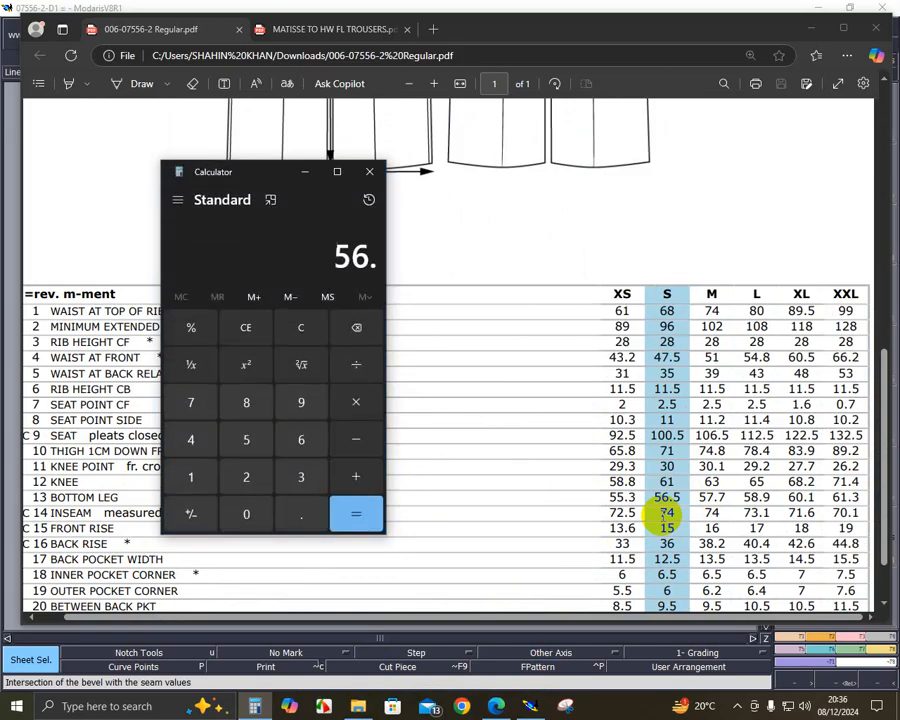
{"action": "type", "text": "4"}
{"action": "key", "text": "Return"}
{"action": "type", "text": "/"}
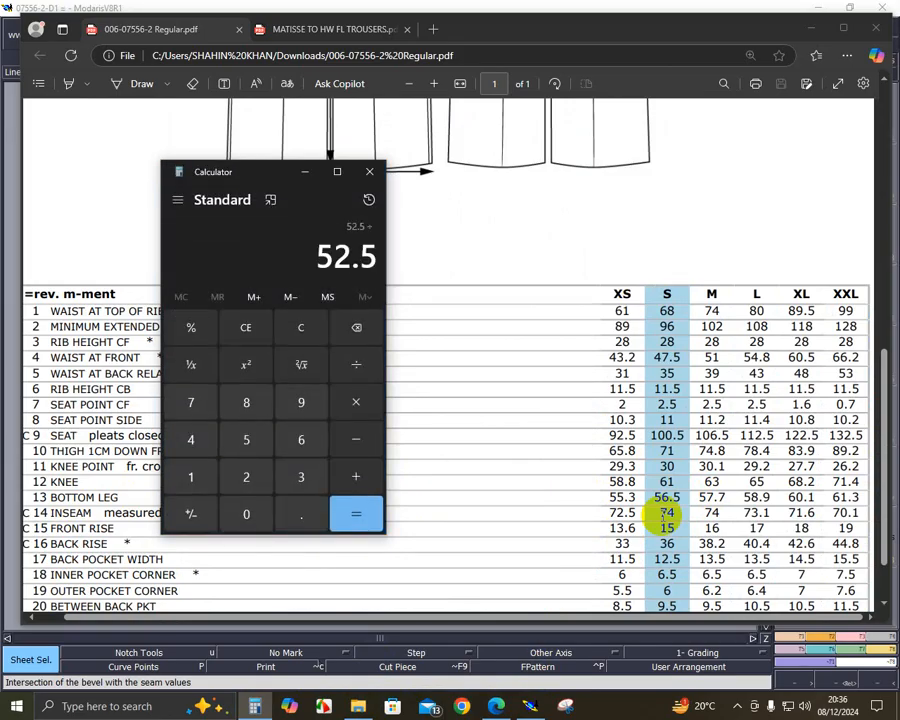
{"action": "type", "text": "2"}
{"action": "key", "text": "Return"}
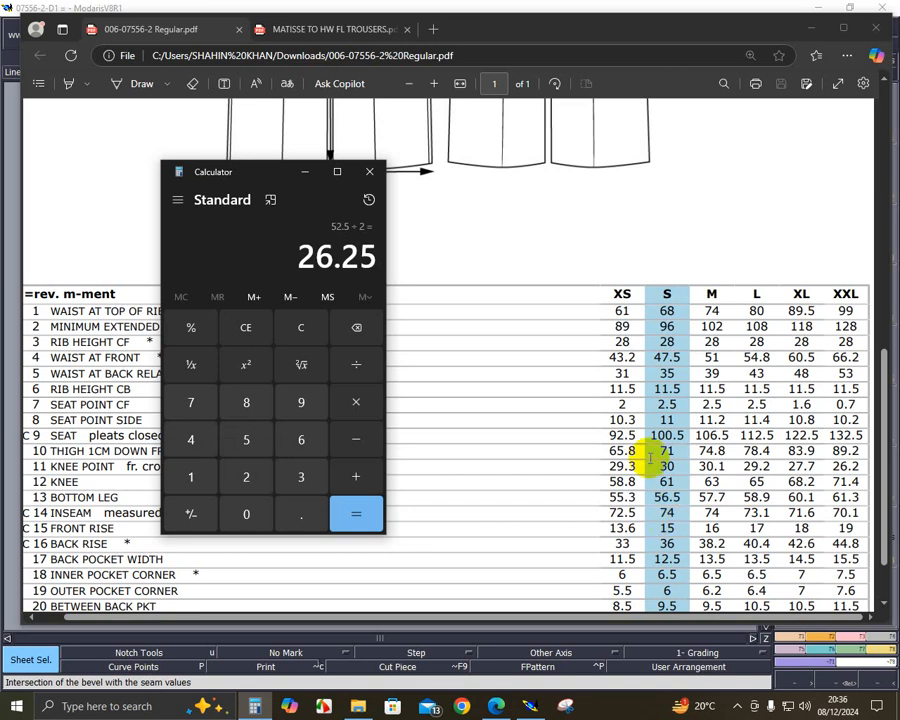
- Draw a vertical straight hem line 26.25 cm long on the empty pattern sheet
{"action": "left_click", "coordinate": [527, 707]}
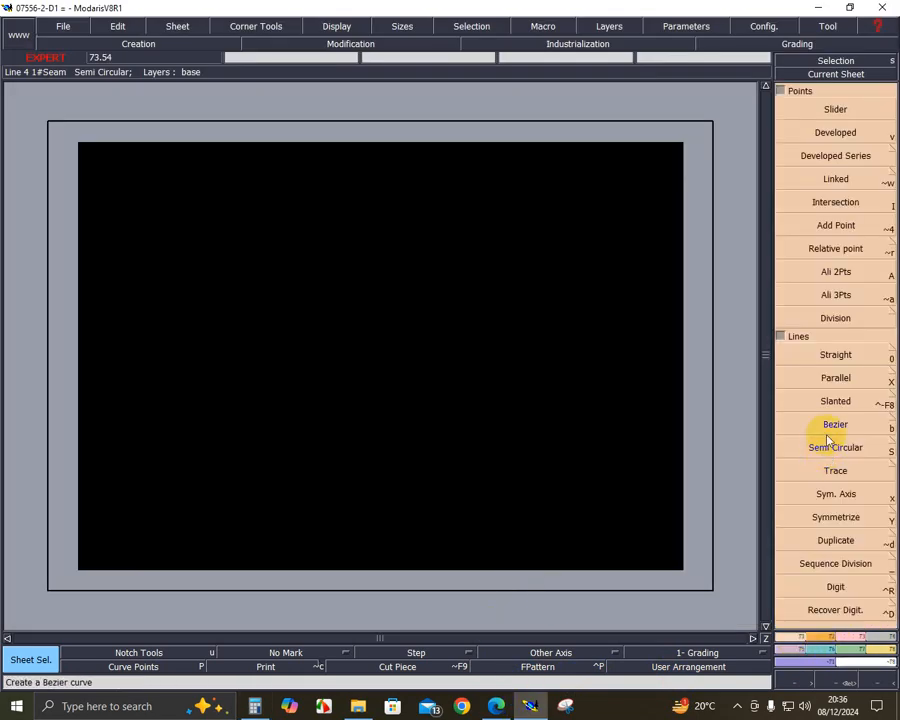
{"action": "left_click", "coordinate": [835, 358]}
{"action": "left_click", "coordinate": [241, 476]}
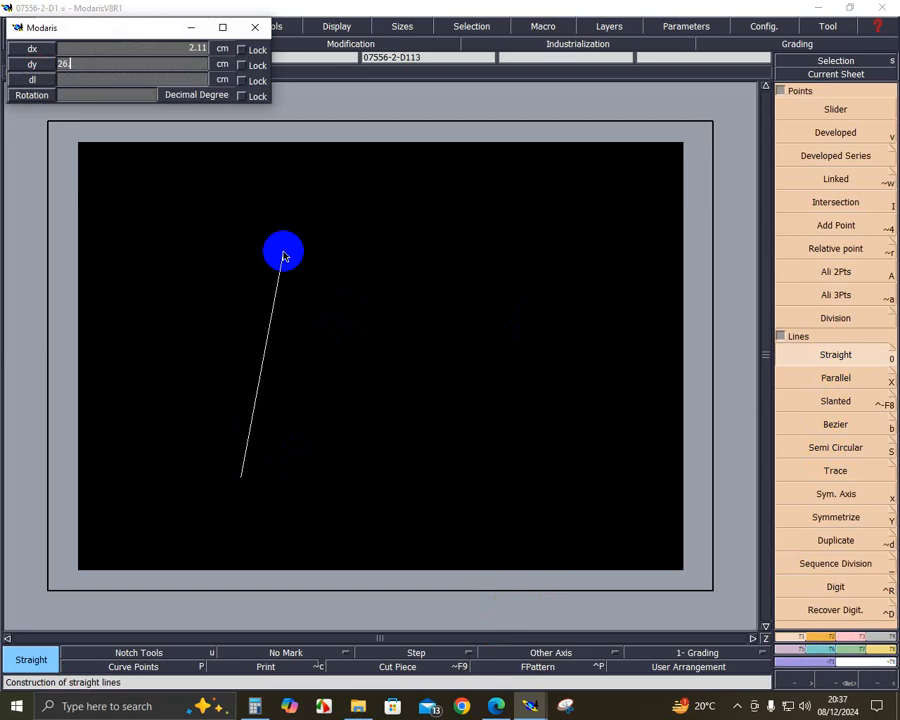
{"action": "type", "text": "0"}
{"action": "key", "text": "Return"}
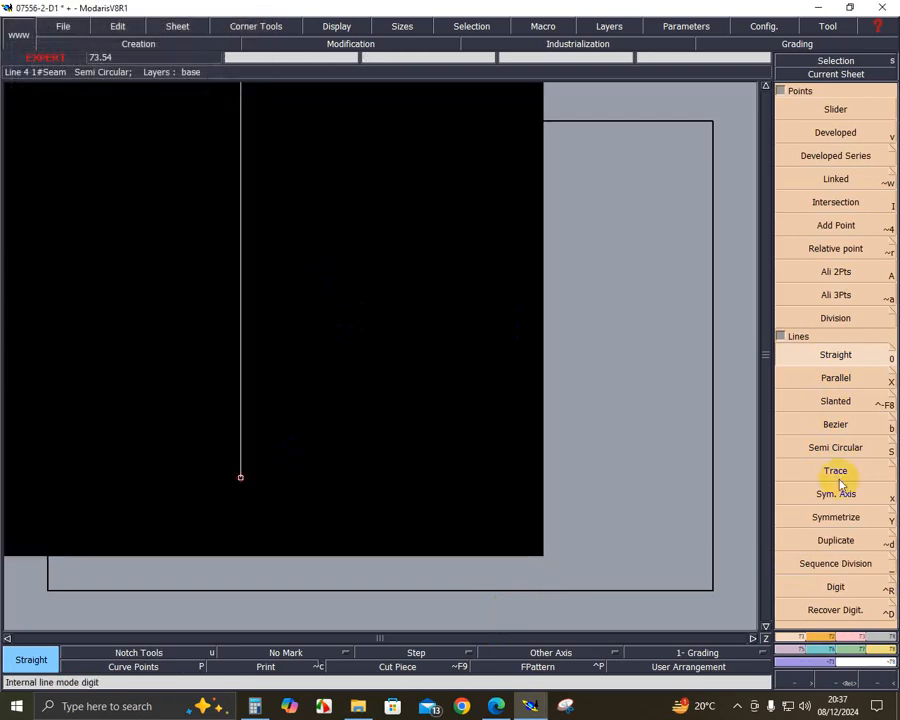
- Create a parallel of the hem line at a distance of -74 cm as the crotch line for the inseam length
{"action": "key", "text": "Home"}
{"action": "left_click", "coordinate": [838, 680]}
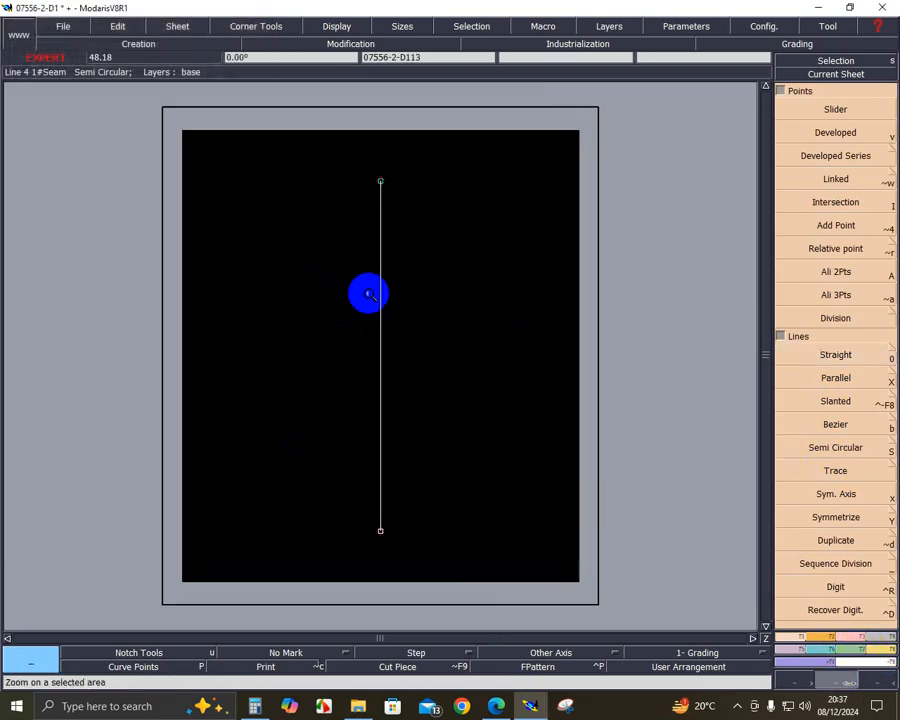
{"action": "left_click_drag", "start_coordinate": [277, 189], "coordinate": [659, 550]}
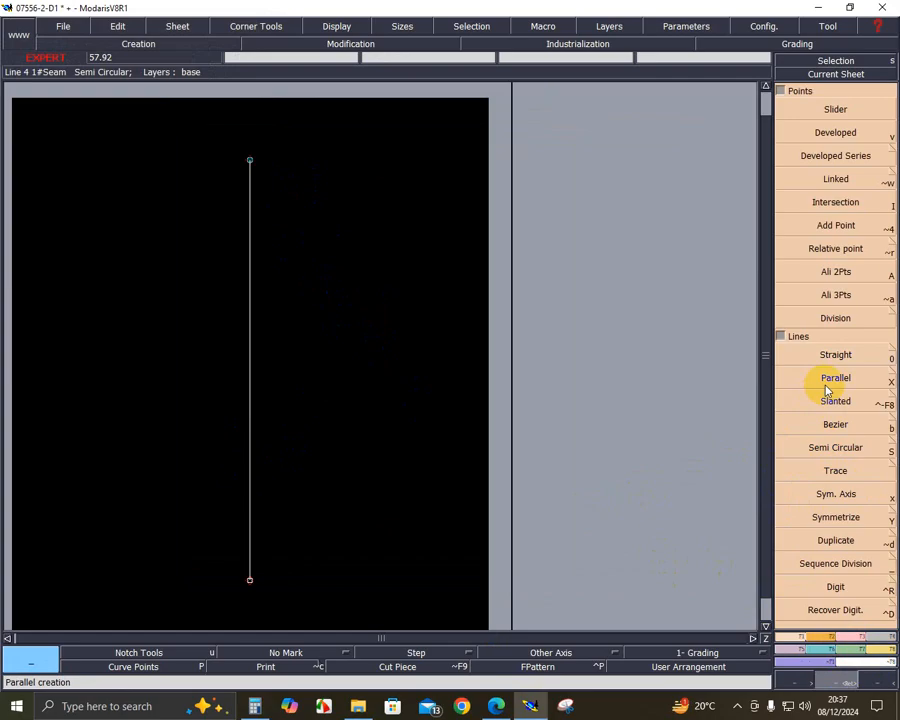
{"action": "left_click", "coordinate": [800, 380]}
{"action": "left_click", "coordinate": [249, 372]}
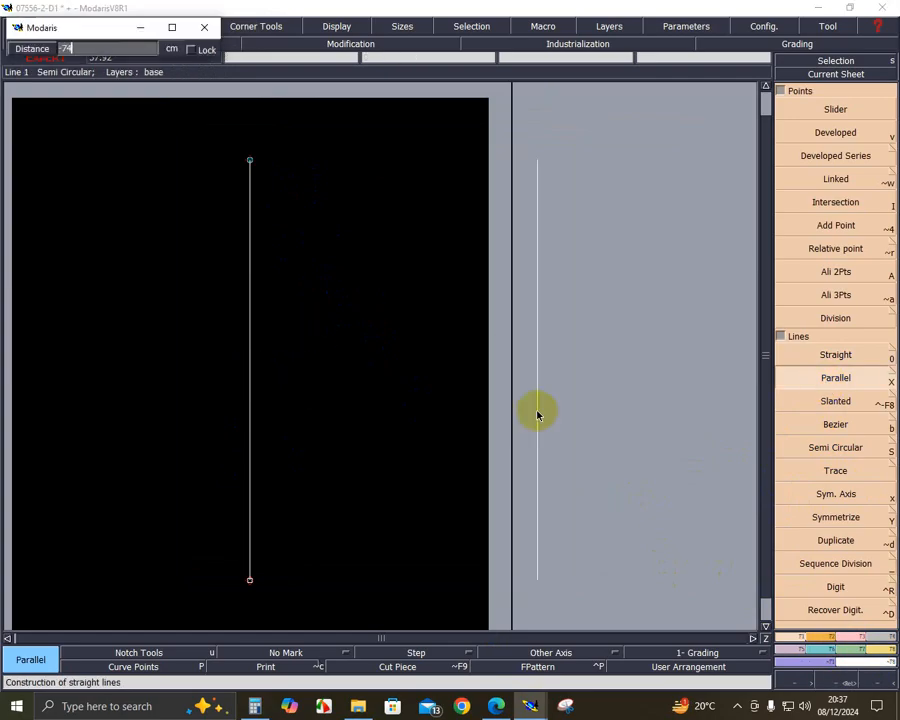
{"action": "key", "text": "Return"}
{"action": "key", "text": "Home"}
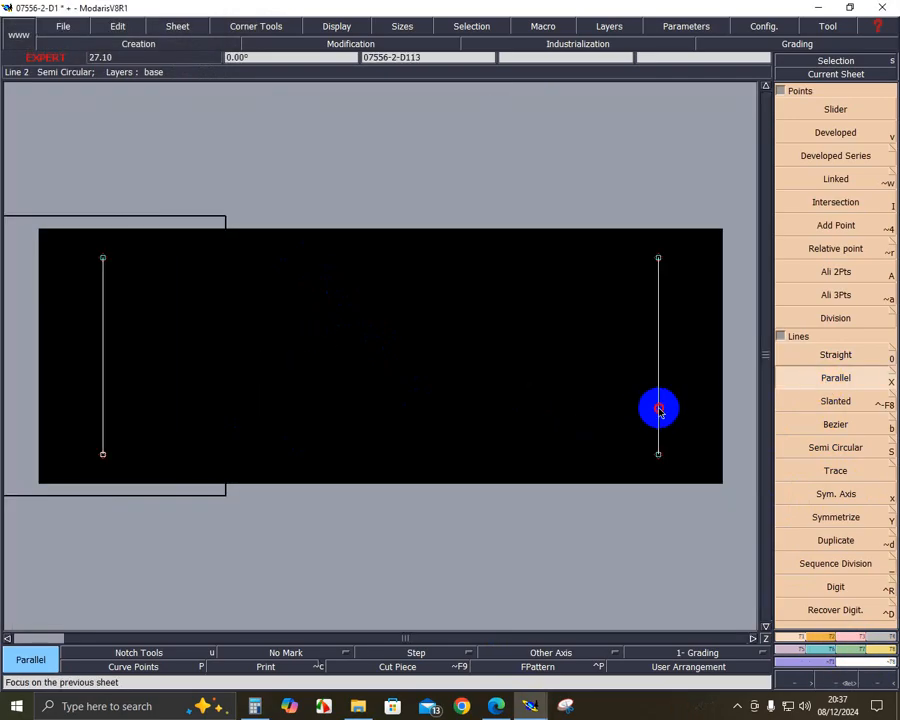
- Create two parallels of the crotch line towards the hem, at 30 cm for the knee and at 1.5 cm
{"action": "left_click", "coordinate": [659, 410]}
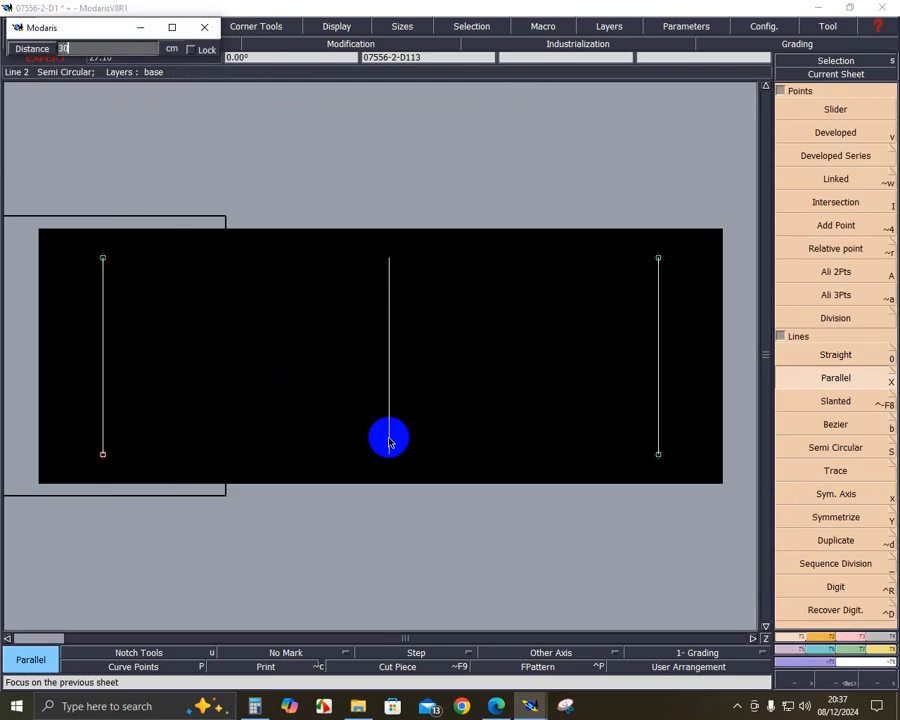
{"action": "key", "text": "Return"}
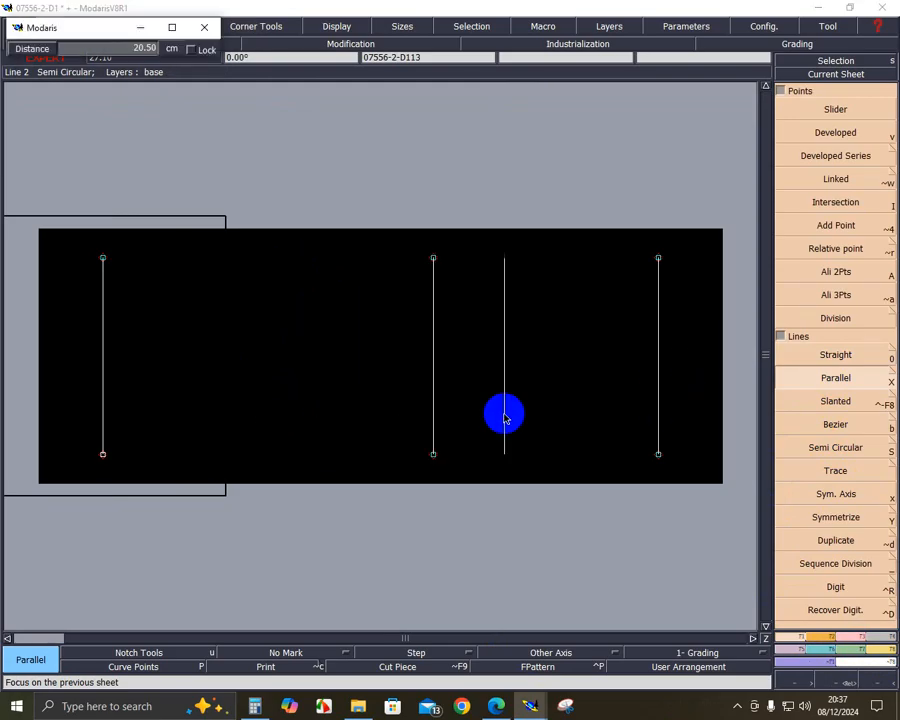
{"action": "type", "text": "1.5"}
{"action": "key", "text": "Return"}
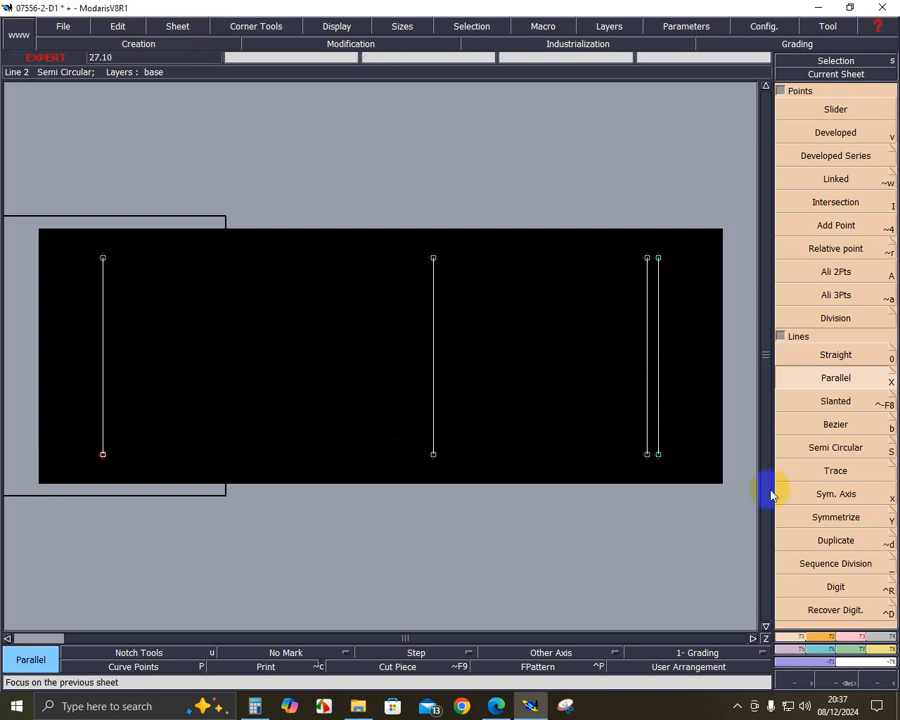
- Check the size S knee measurement in the spec sheet and lengthen the knee line by 1.13 cm at both ends
{"action": "left_click", "coordinate": [860, 647]}
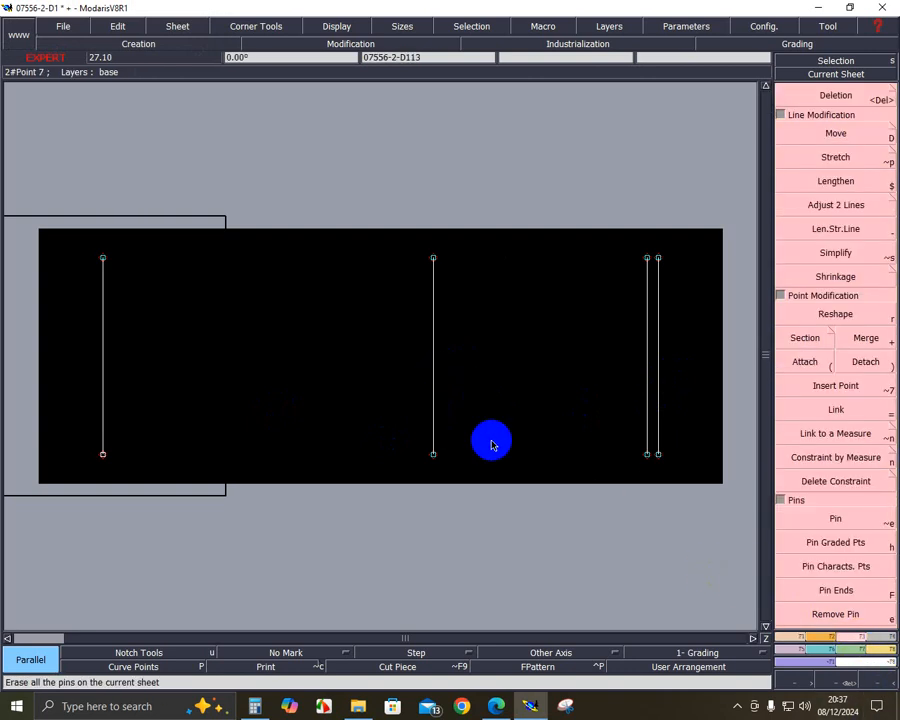
{"action": "left_click", "coordinate": [848, 683]}
{"action": "left_click_drag", "start_coordinate": [118, 248], "coordinate": [663, 523]}
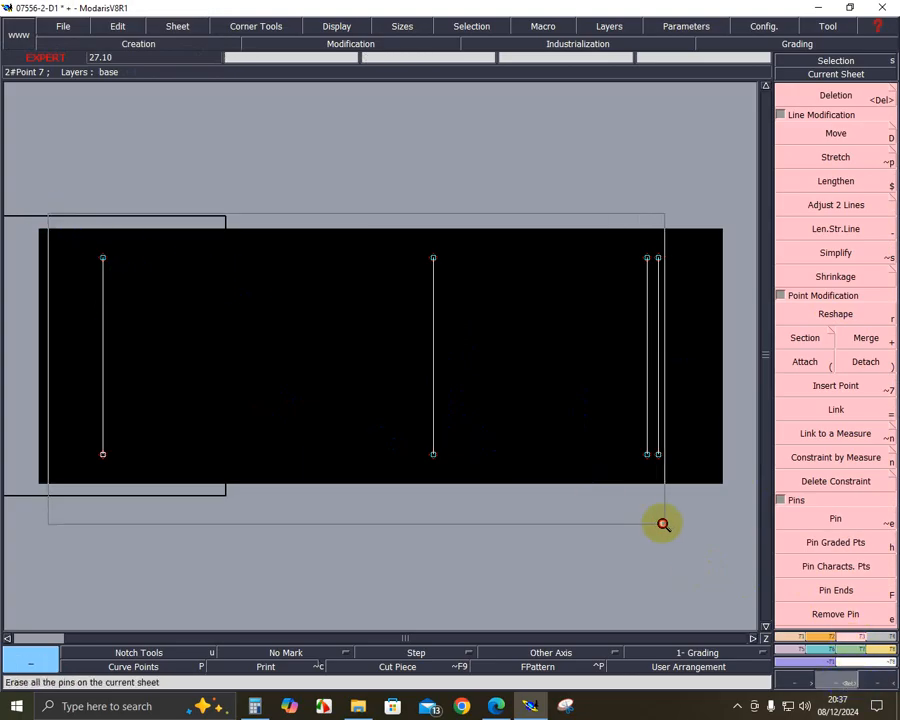
{"action": "left_click", "coordinate": [496, 706]}
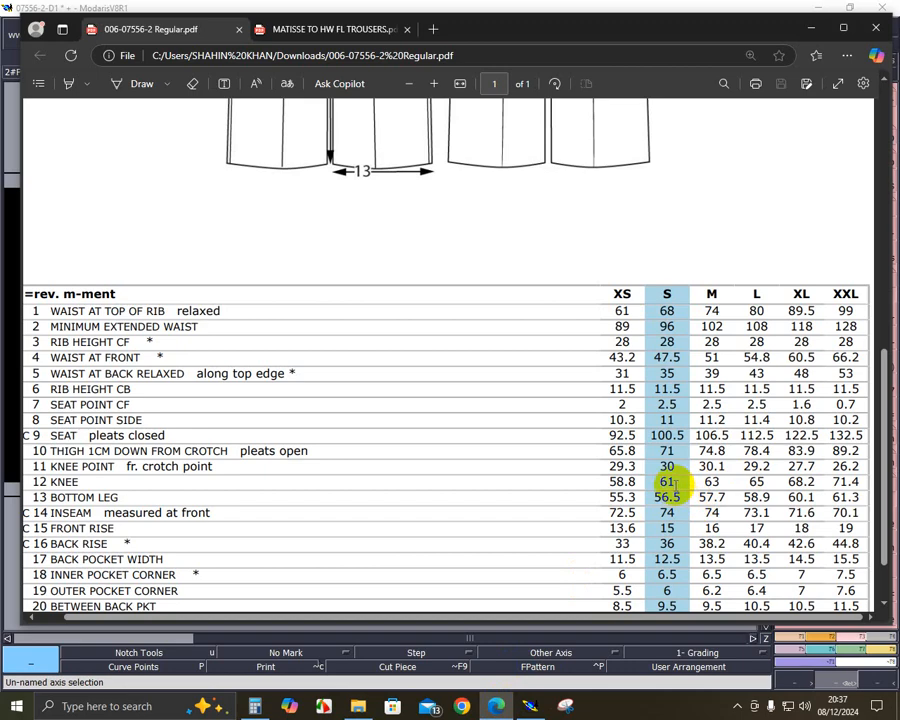
{"action": "left_click", "coordinate": [814, 30]}
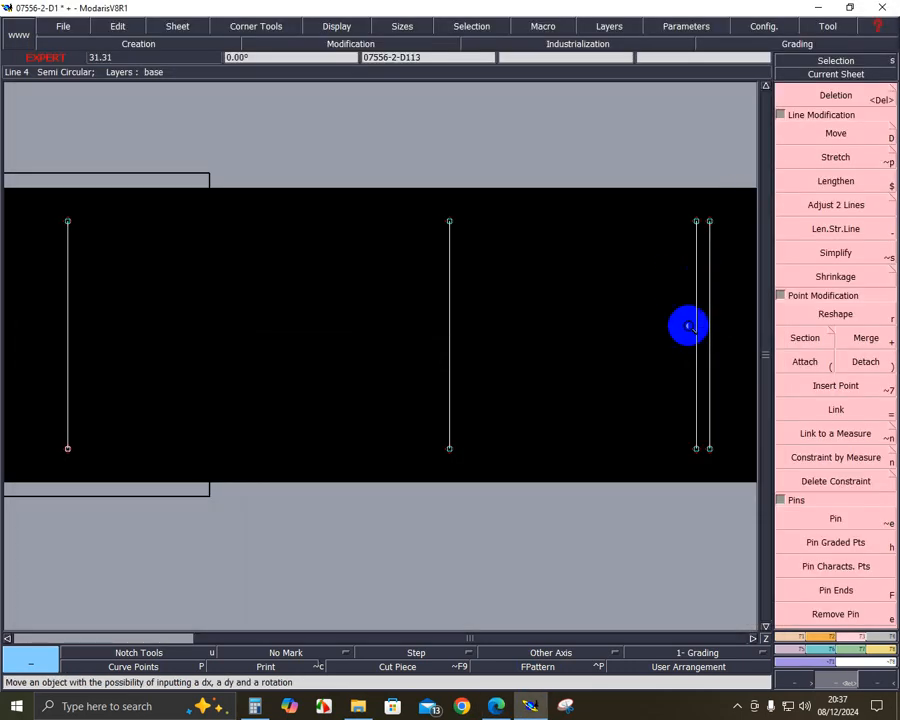
{"action": "left_click", "coordinate": [846, 230]}
{"action": "left_click", "coordinate": [450, 342]}
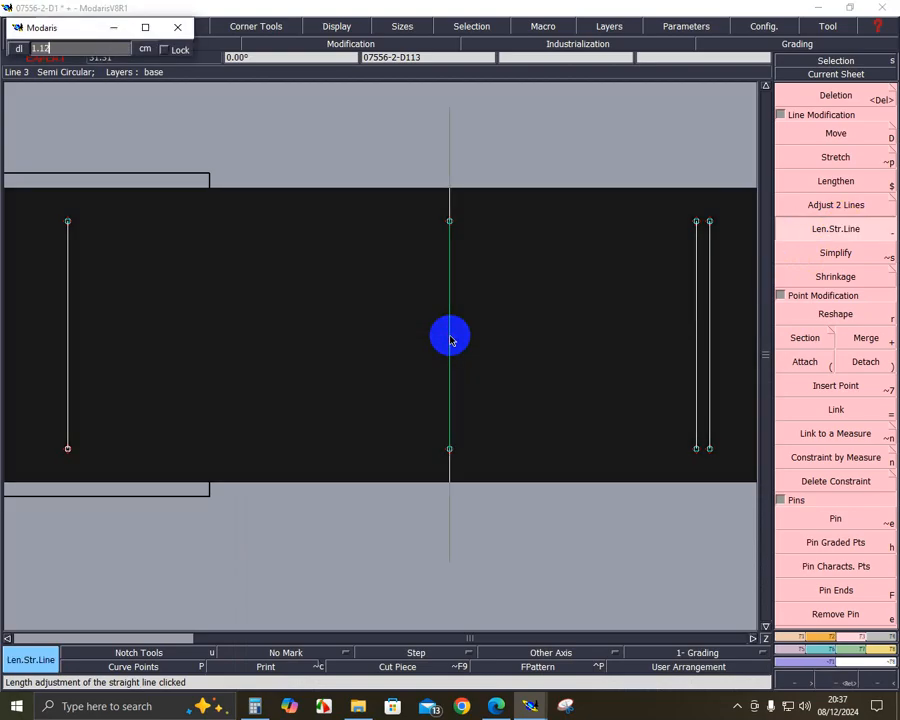
{"action": "type", "text": "1.13"}
{"action": "key", "text": "Return"}
- Delete the two former end points left on the lengthened knee line
{"action": "key", "text": "Delete"}
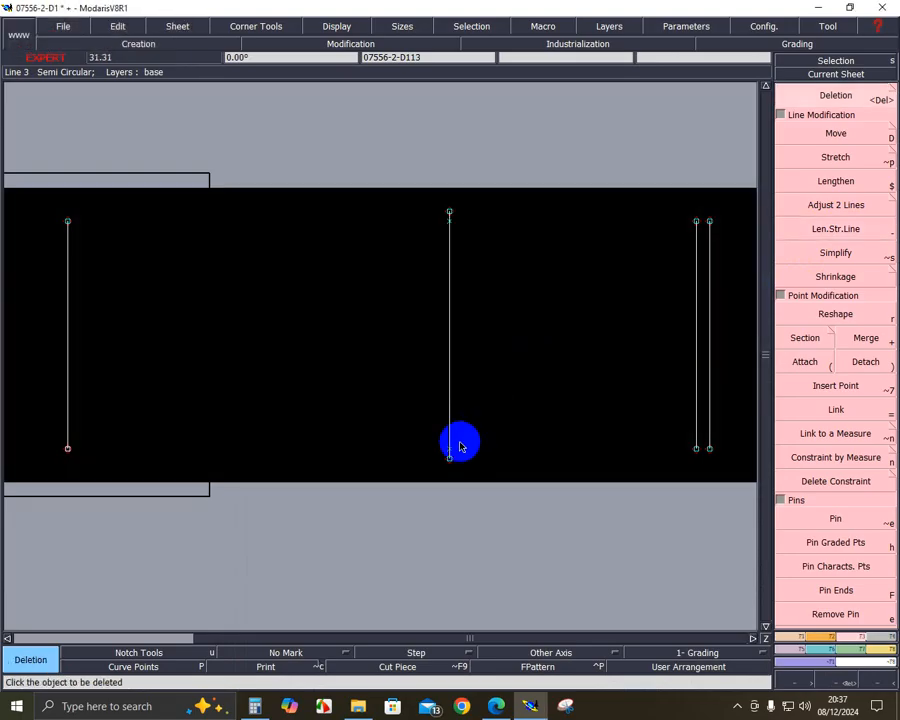
{"action": "left_click", "coordinate": [452, 447]}
{"action": "left_click", "coordinate": [450, 223]}
- Connect the lower and upper ends of the hem line to the matching knee line ends with Bezier lines
{"action": "key", "text": "d"}
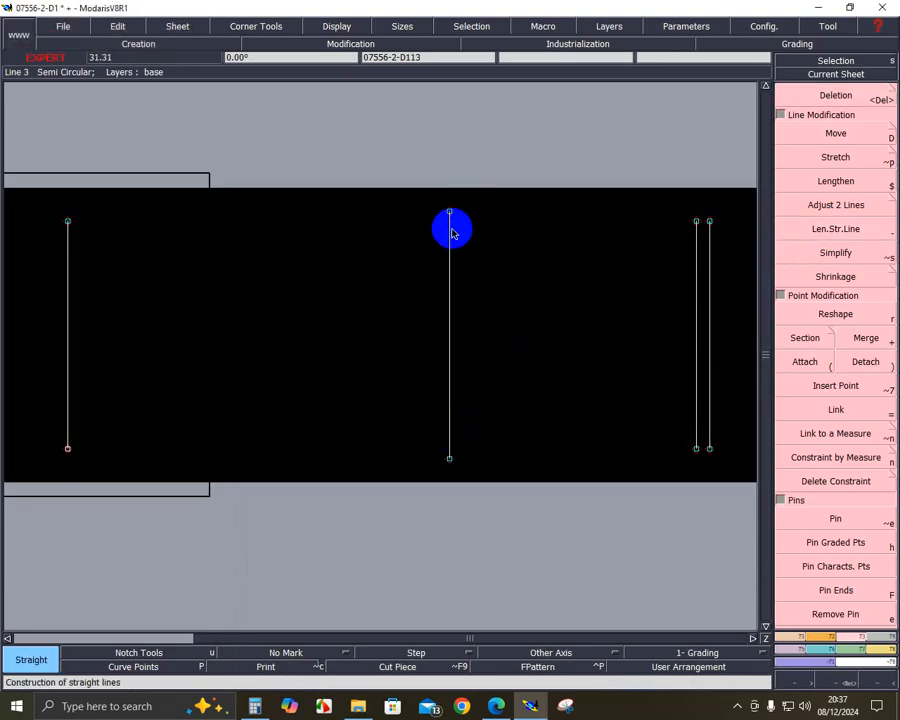
{"action": "left_click", "coordinate": [791, 642]}
{"action": "left_click", "coordinate": [850, 450]}
{"action": "left_click", "coordinate": [855, 425]}
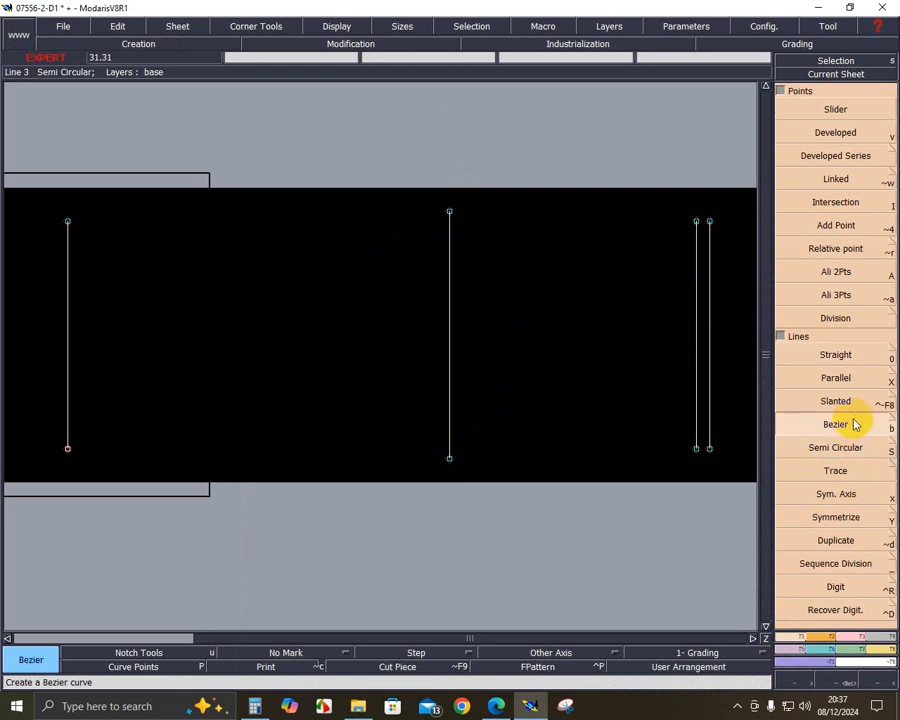
{"action": "left_click", "coordinate": [54, 460]}
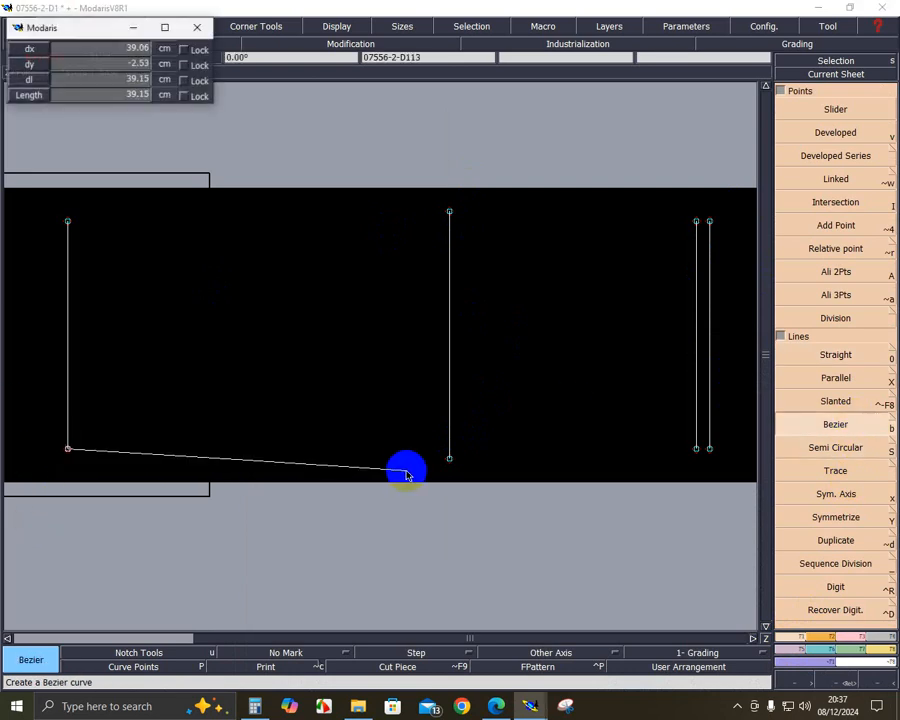
{"action": "left_click", "coordinate": [449, 458]}
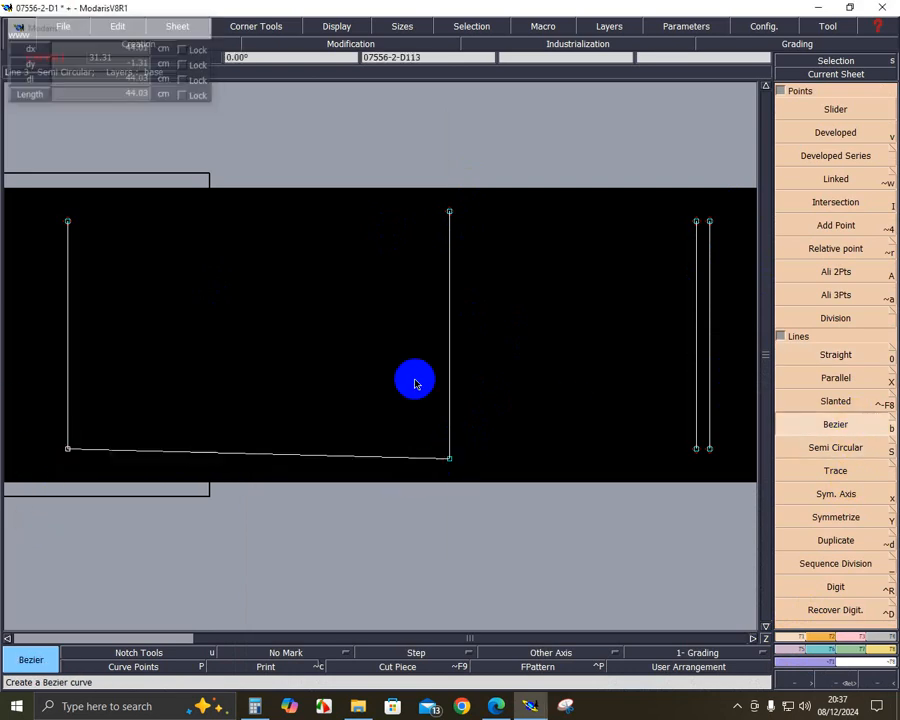
{"action": "left_click", "coordinate": [68, 220]}
{"action": "left_click", "coordinate": [449, 213]}
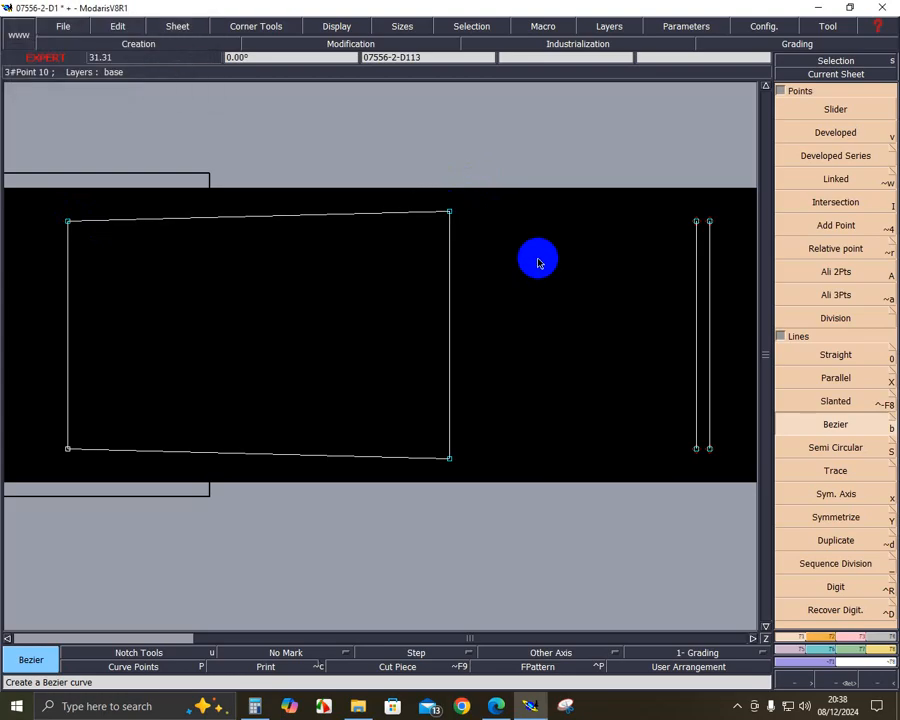
- Draw 4 cm straight lines vertically upward from the upper ends of the knee line and the hem line
{"action": "left_click", "coordinate": [835, 355]}
{"action": "left_click", "coordinate": [449, 213]}
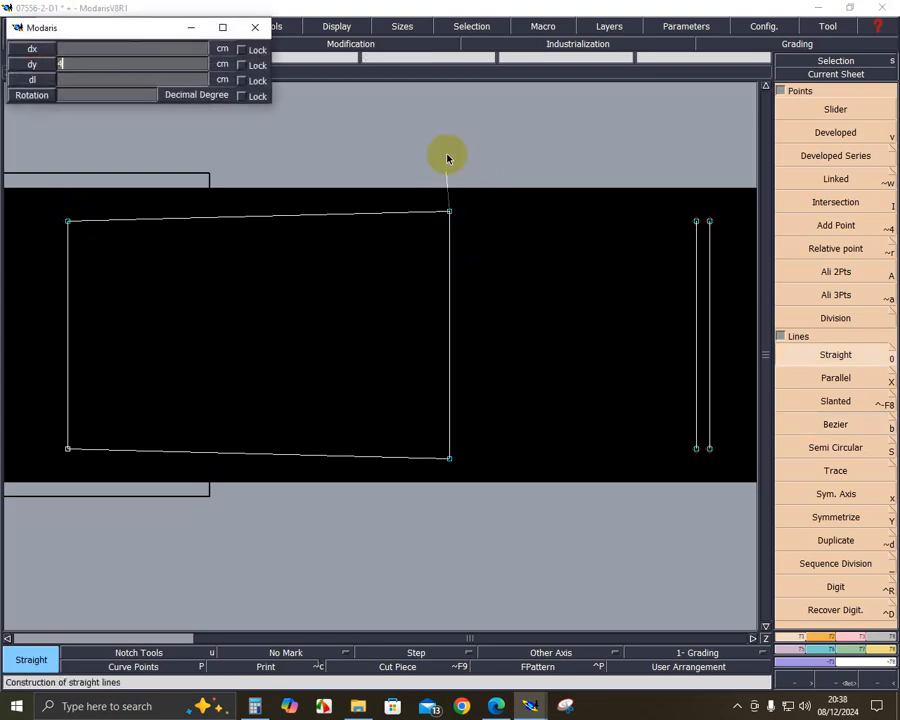
{"action": "left_click", "coordinate": [446, 154]}
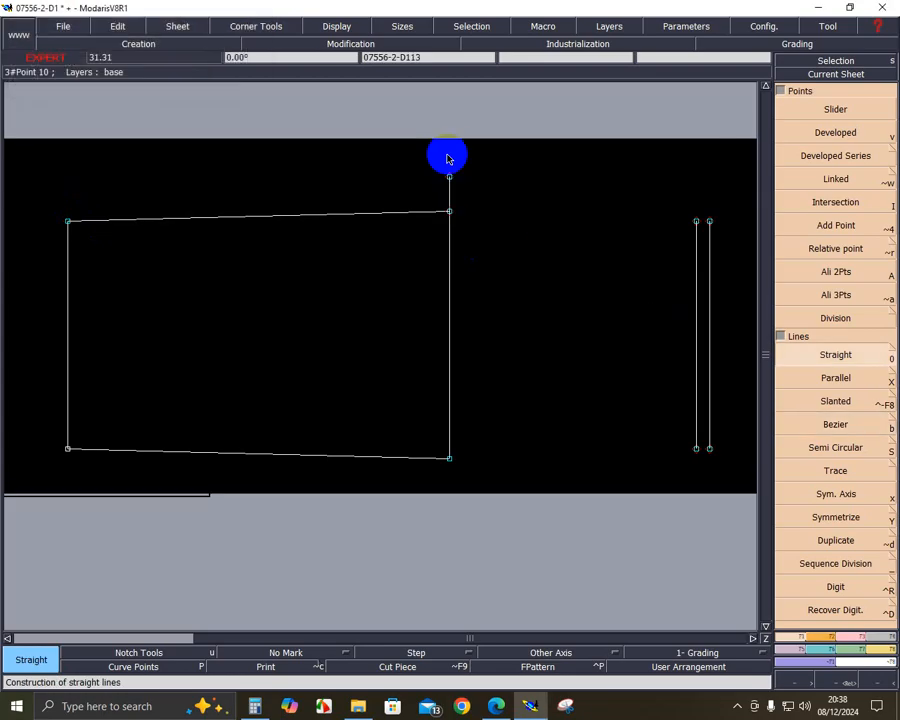
{"action": "left_click", "coordinate": [68, 221]}
{"action": "left_click", "coordinate": [133, 177]}
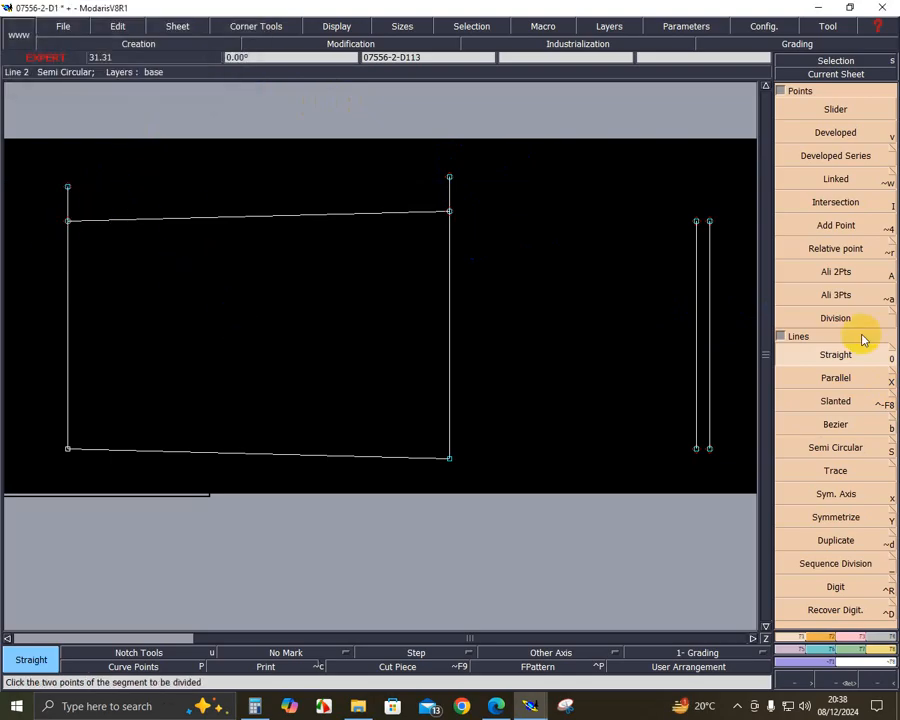
- Join the upper ends of the two 4 cm extension lines with a Bezier line
{"action": "left_click", "coordinate": [840, 423]}
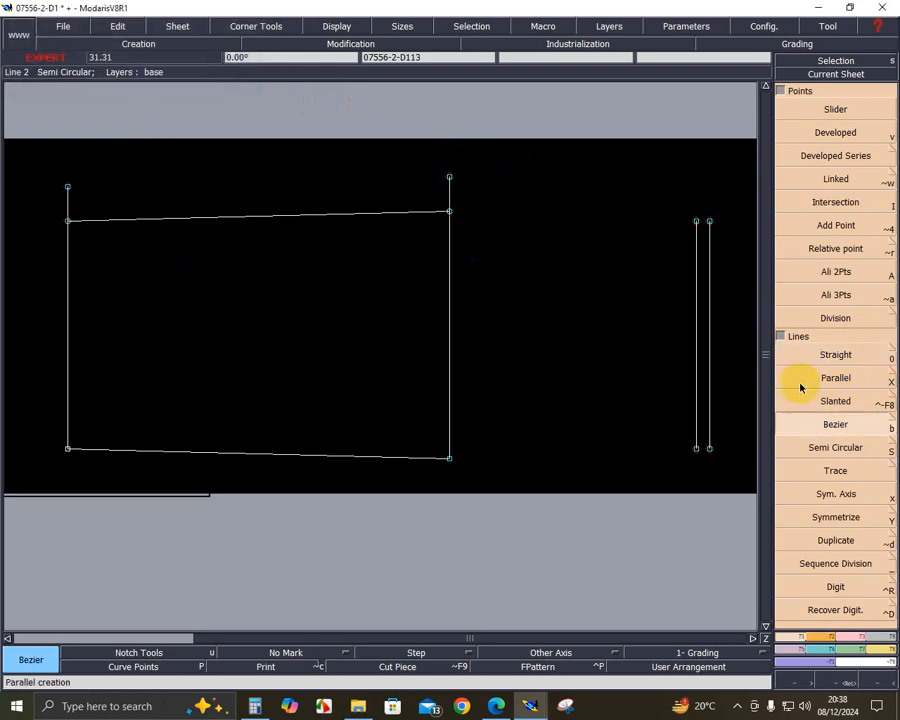
{"action": "left_click", "coordinate": [449, 179]}
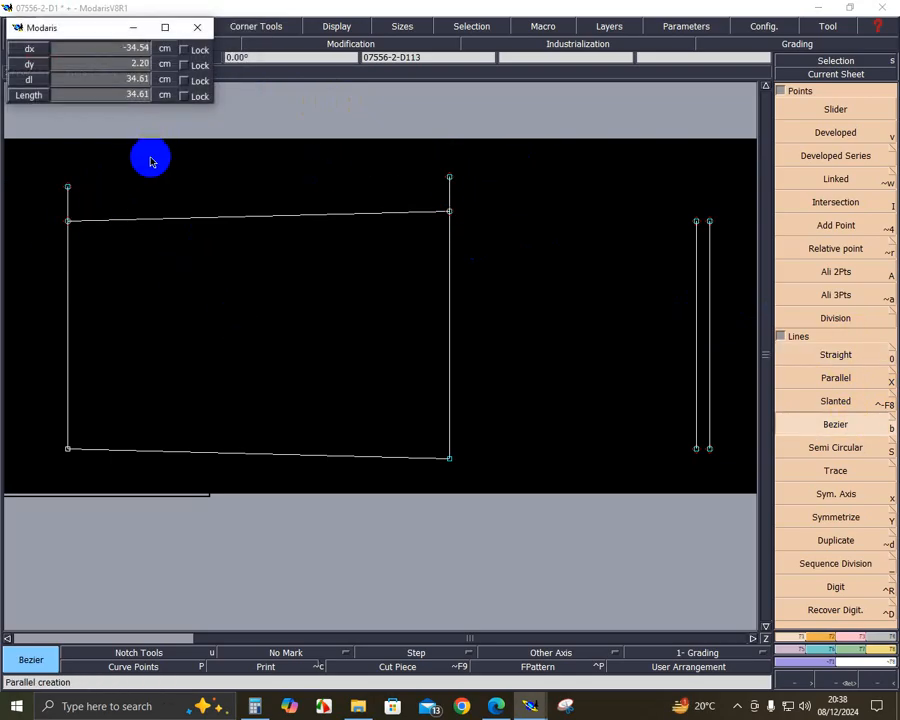
{"action": "left_click", "coordinate": [67, 188]}
- Extend the lower leg line from the knee past the crotch line, and lengthen the line 1.5 cm inside it downward by about 5.2 cm
{"action": "left_click", "coordinate": [834, 680]}
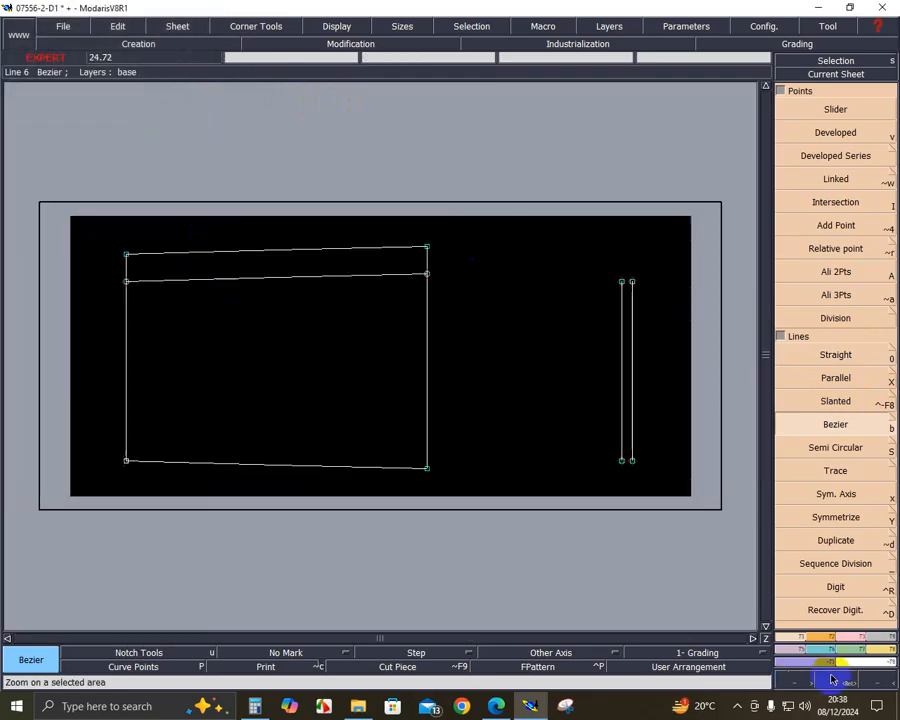
{"action": "left_click_drag", "start_coordinate": [620, 448], "coordinate": [723, 556]}
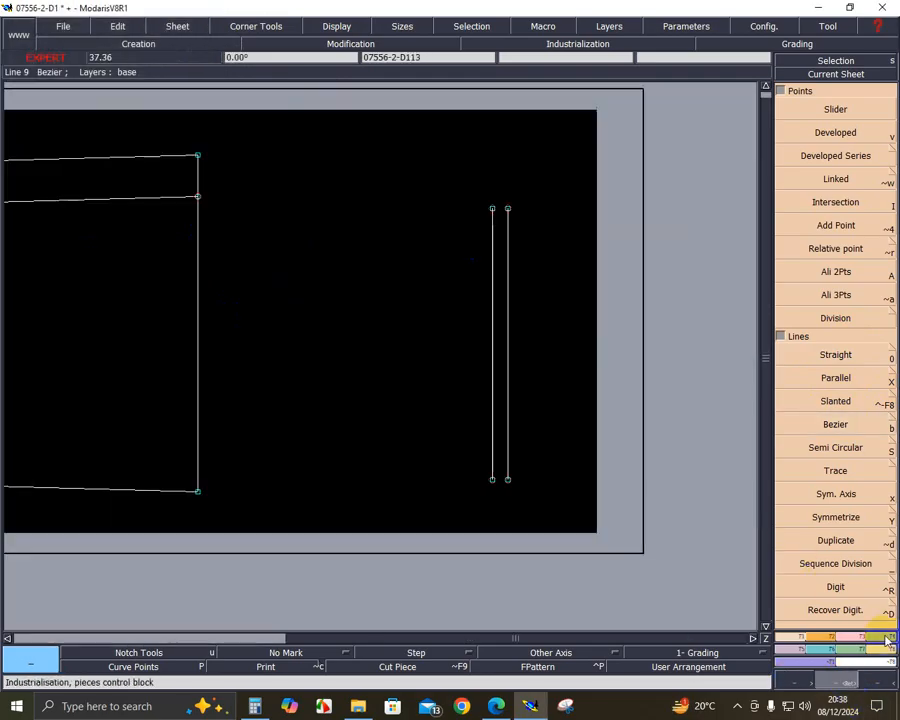
{"action": "left_click", "coordinate": [851, 637]}
{"action": "left_click", "coordinate": [832, 231]}
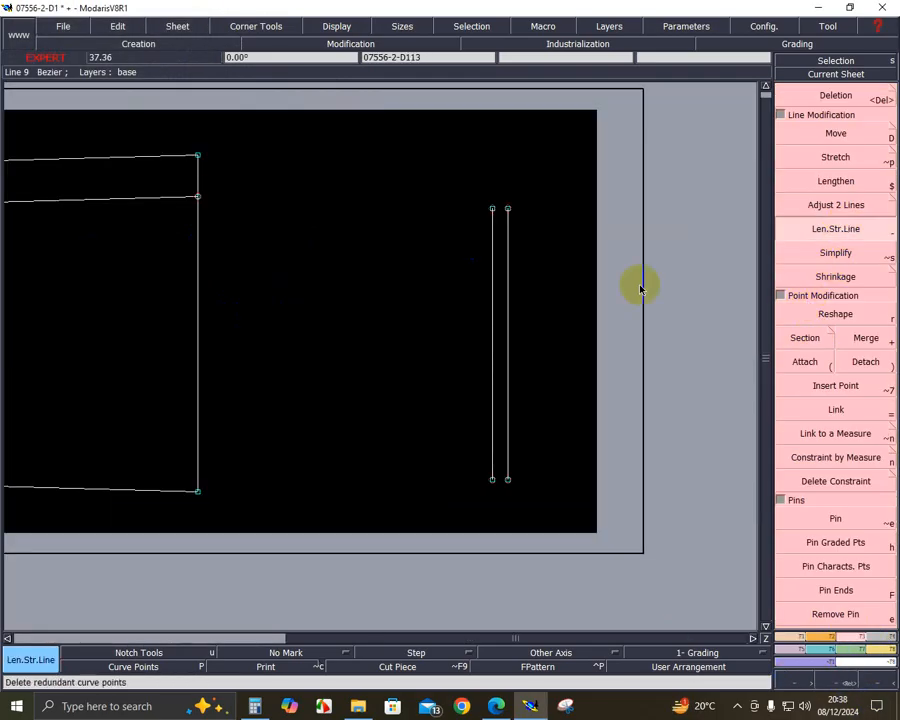
{"action": "left_click", "coordinate": [195, 491]}
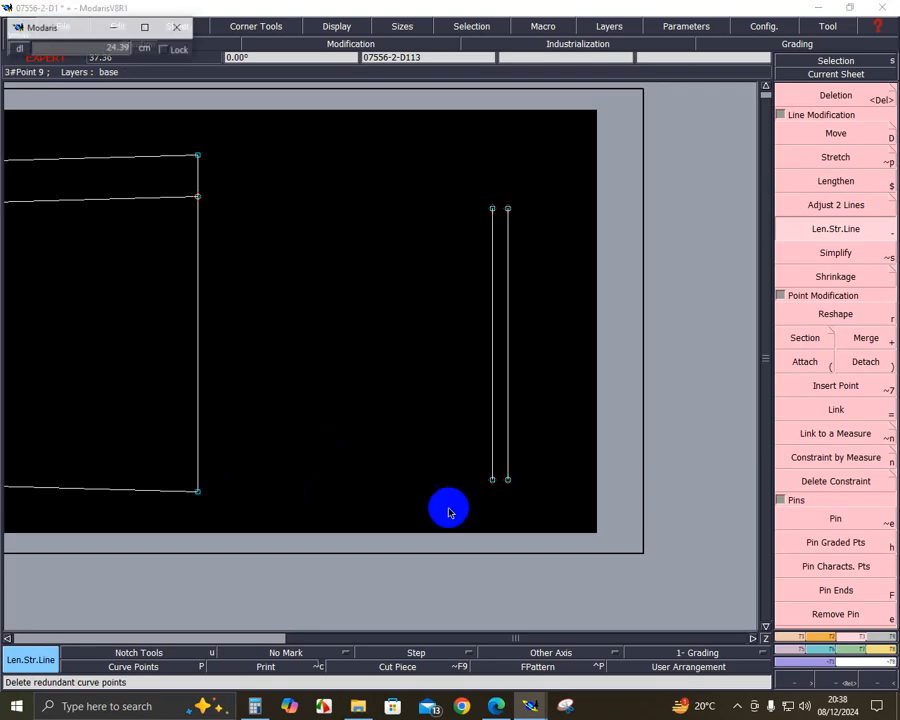
{"action": "left_click", "coordinate": [533, 519]}
{"action": "left_click", "coordinate": [492, 468]}
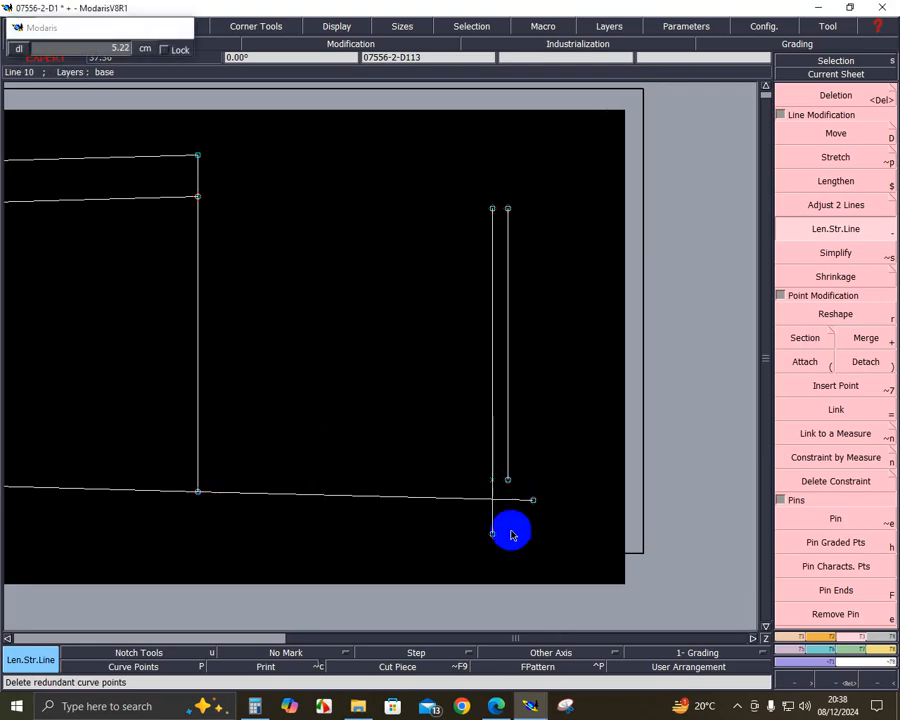
- Finish lengthening the line, look up the size S thigh measurement in the chart, and calculate half of 63
{"action": "left_click", "coordinate": [511, 534]}
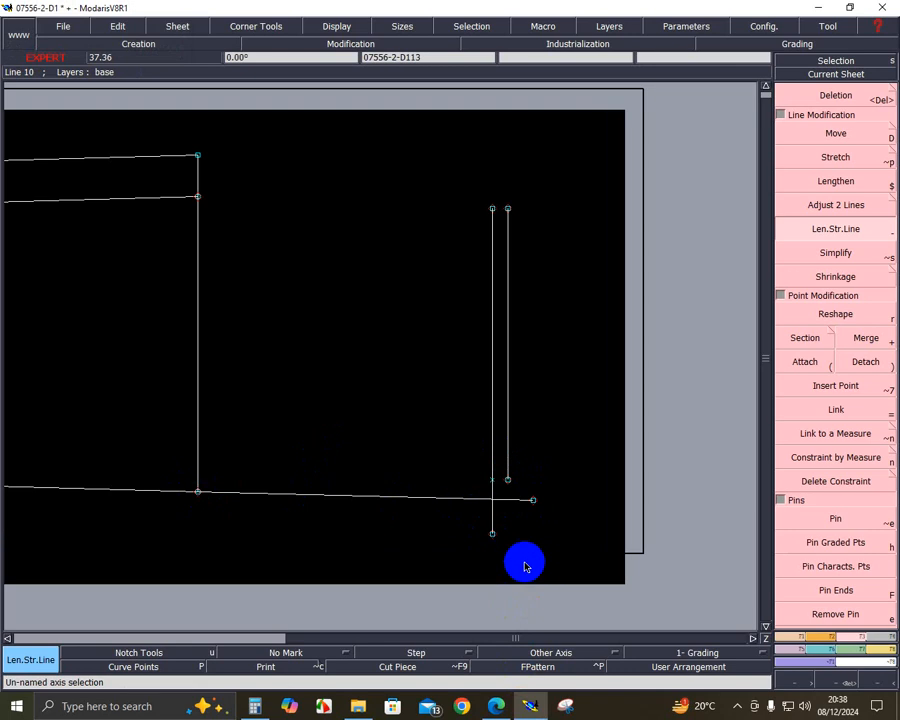
{"action": "left_click", "coordinate": [502, 711]}
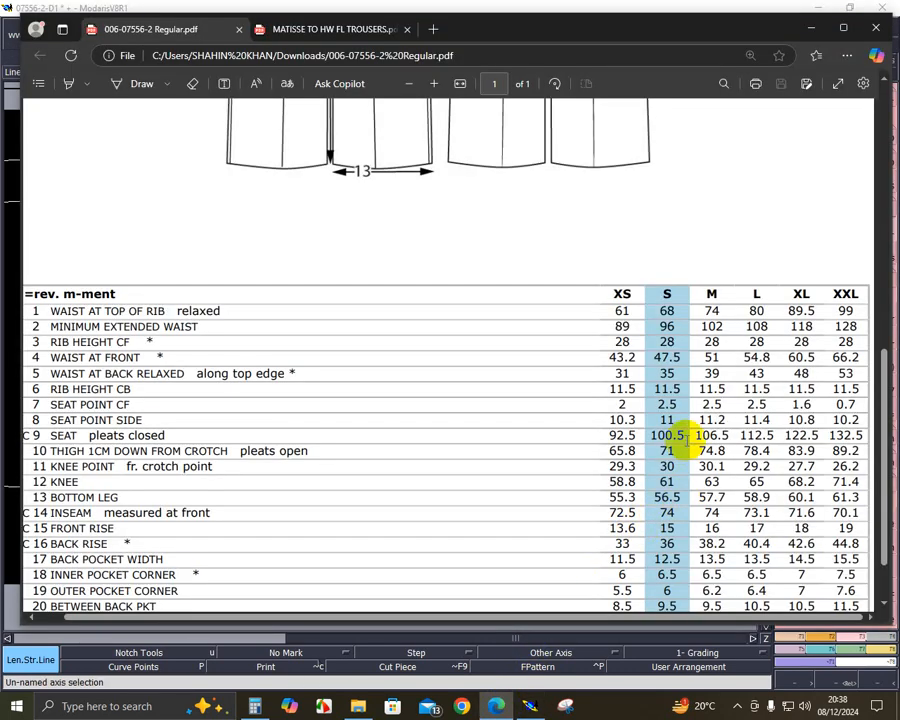
{"action": "left_click", "coordinate": [531, 707]}
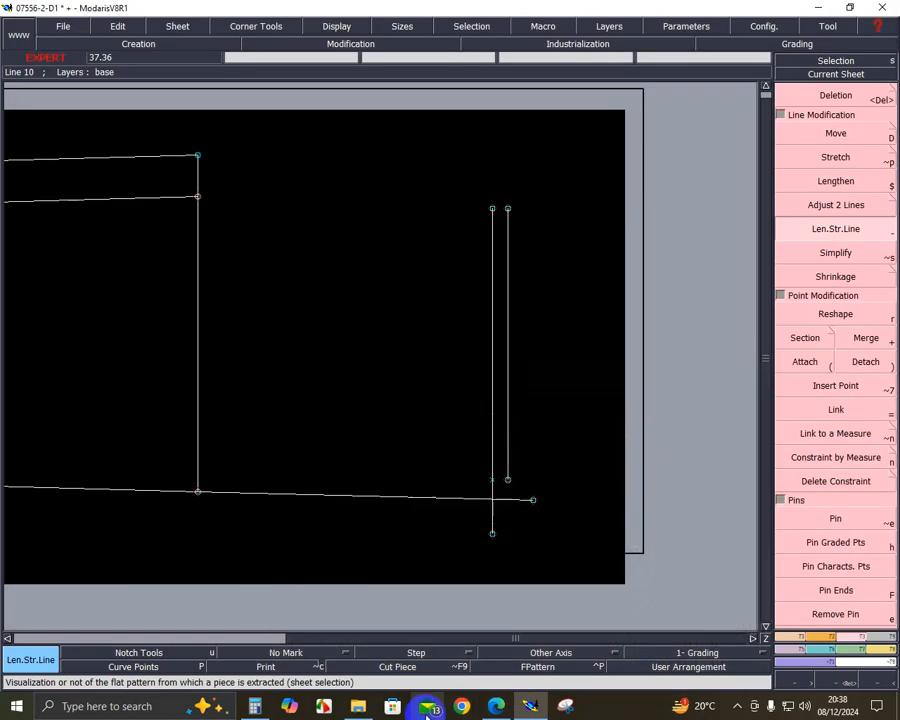
{"action": "left_click", "coordinate": [254, 706]}
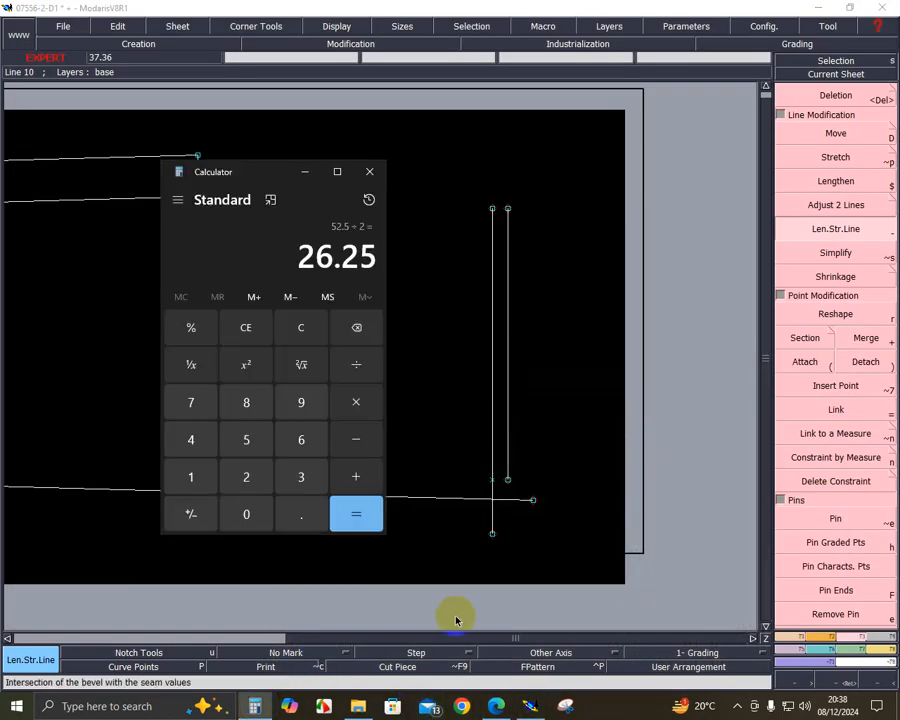
{"action": "type", "text": "71"}
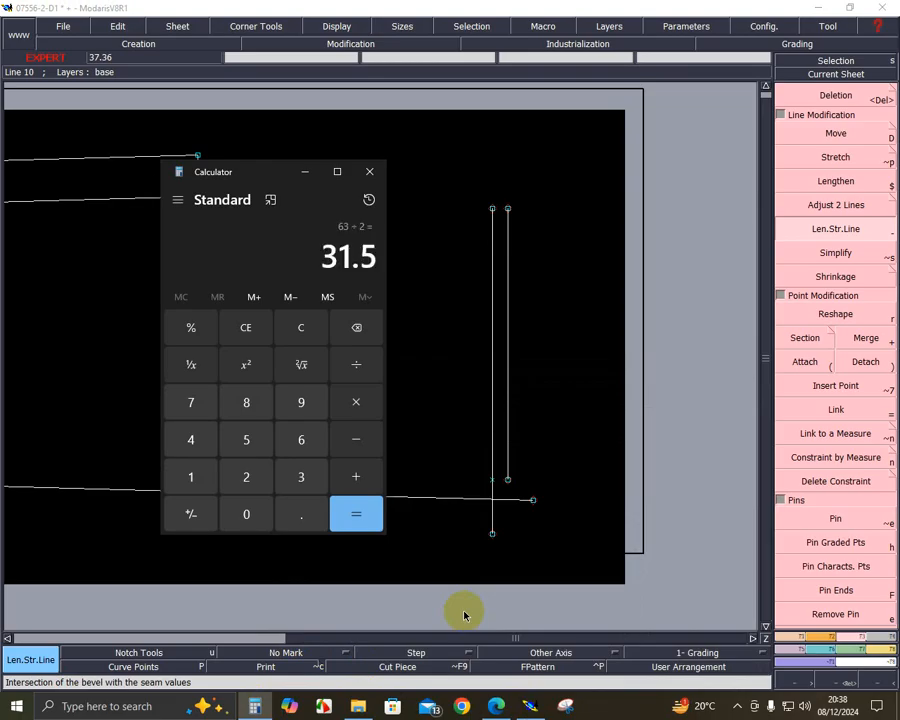
- Draw a vertical straight line 31.5 cm upward from the lower leg line at the thigh position, and delete the old line beneath it
{"action": "left_click", "coordinate": [528, 484]}
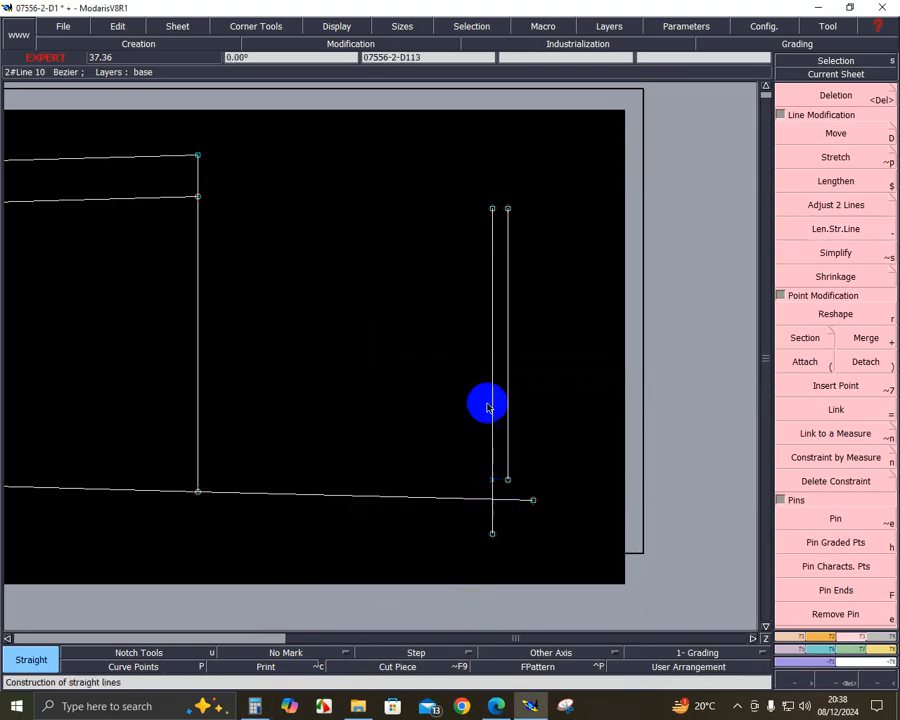
{"action": "key", "text": "Down"}
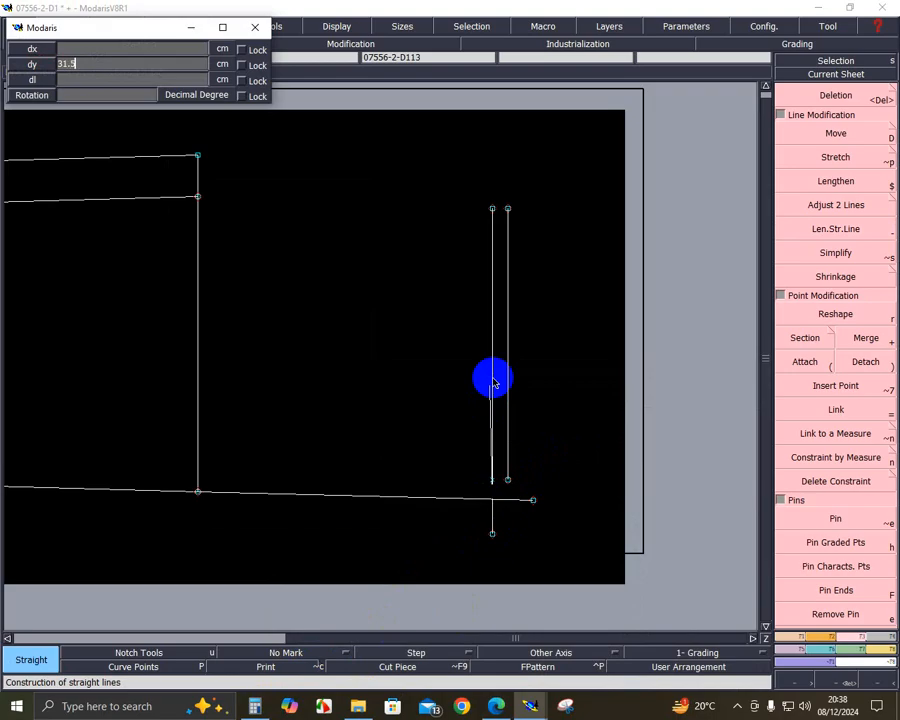
{"action": "type", "text": "31.50"}
{"action": "key", "text": "Return"}
{"action": "key", "text": "Delete"}
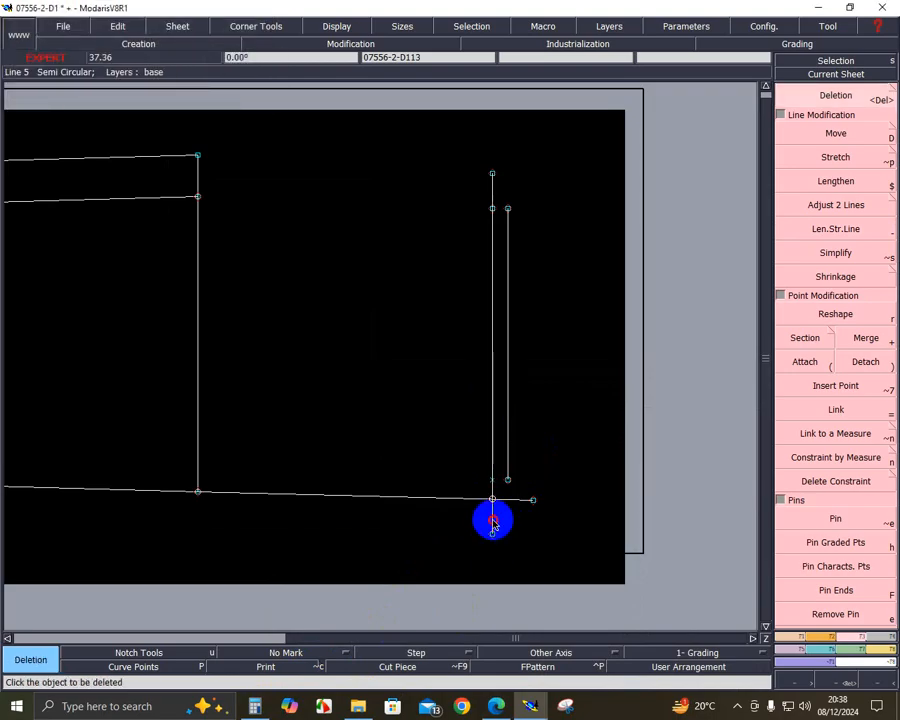
{"action": "left_click", "coordinate": [492, 522]}
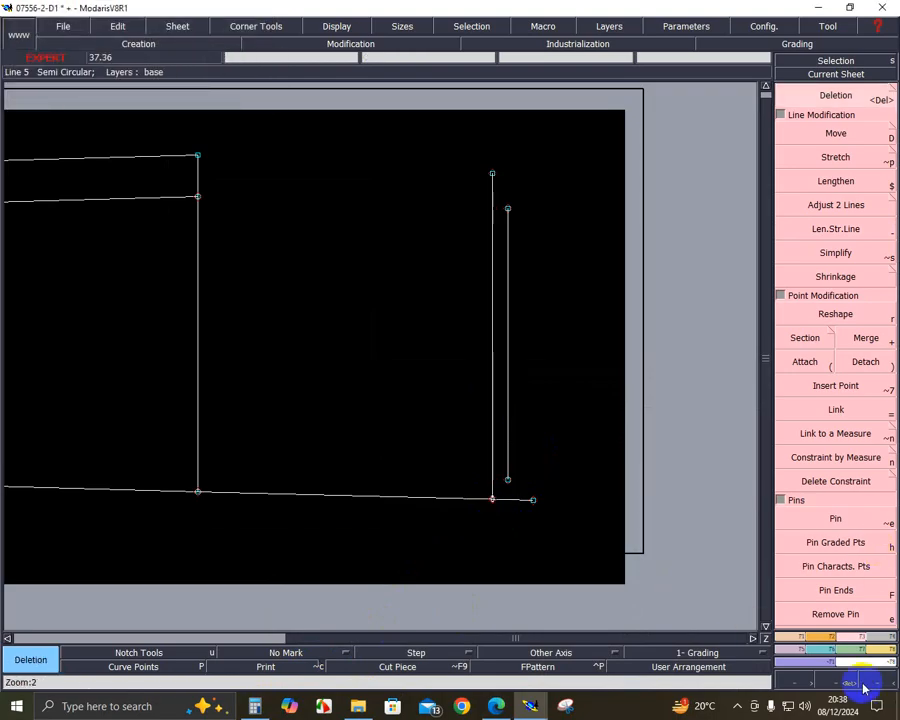
- Insert the thigh line's lower end point into the lower leg line, and create a parallel 1 cm outside that leg line
{"action": "left_click", "coordinate": [836, 385]}
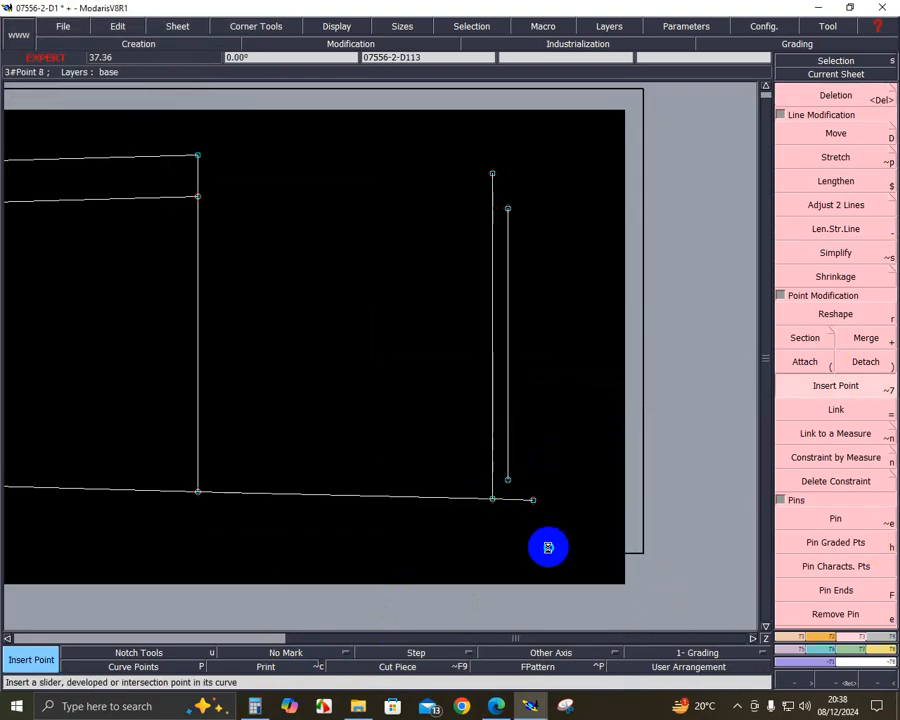
{"action": "left_click", "coordinate": [790, 637]}
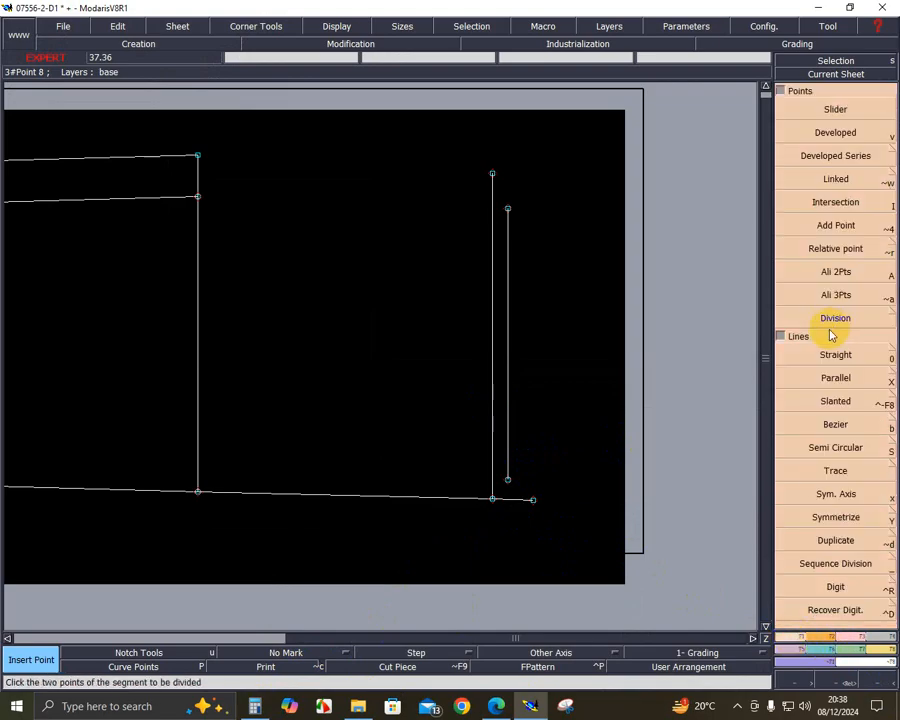
{"action": "left_click", "coordinate": [853, 378]}
{"action": "left_click", "coordinate": [519, 502]}
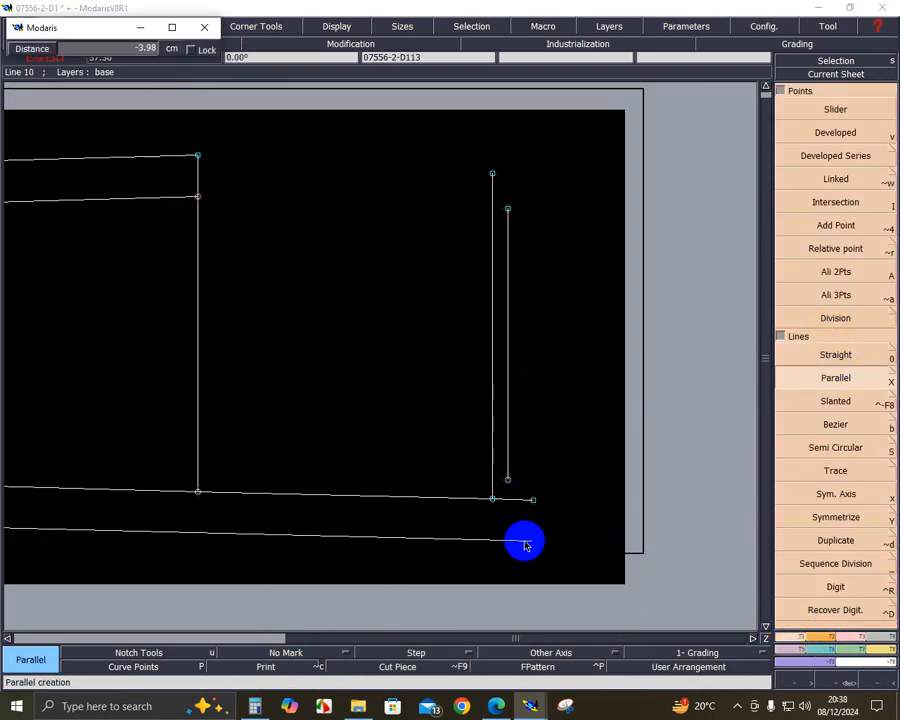
{"action": "type", "text": "-1"}
{"action": "key", "text": "Return"}
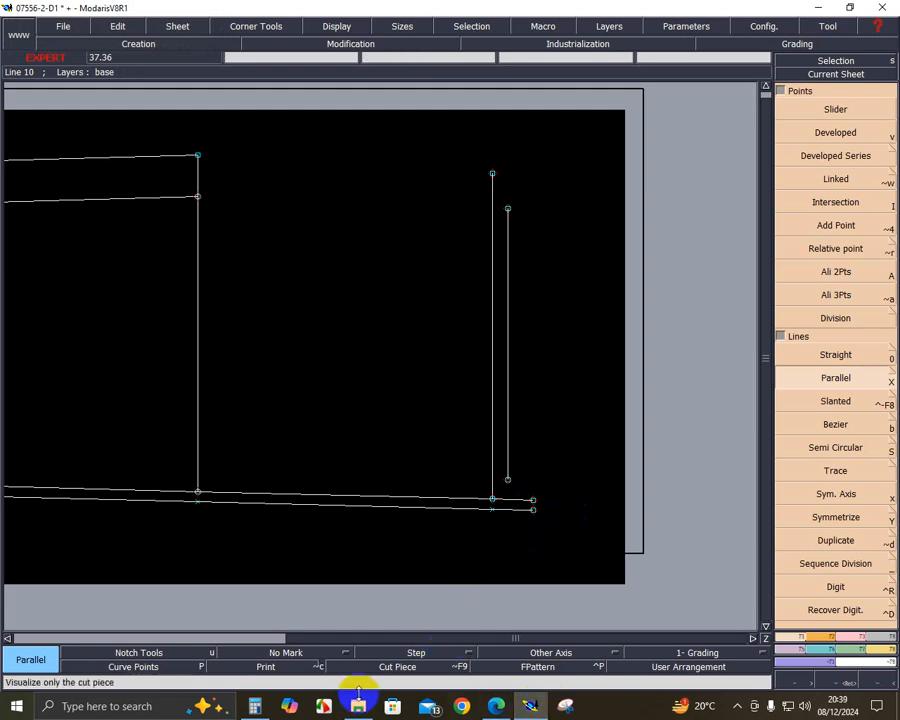
- Add 8 to 31.5, and draw a vertical straight line of that length upward from the parallel at the thigh position
{"action": "left_click", "coordinate": [256, 704]}
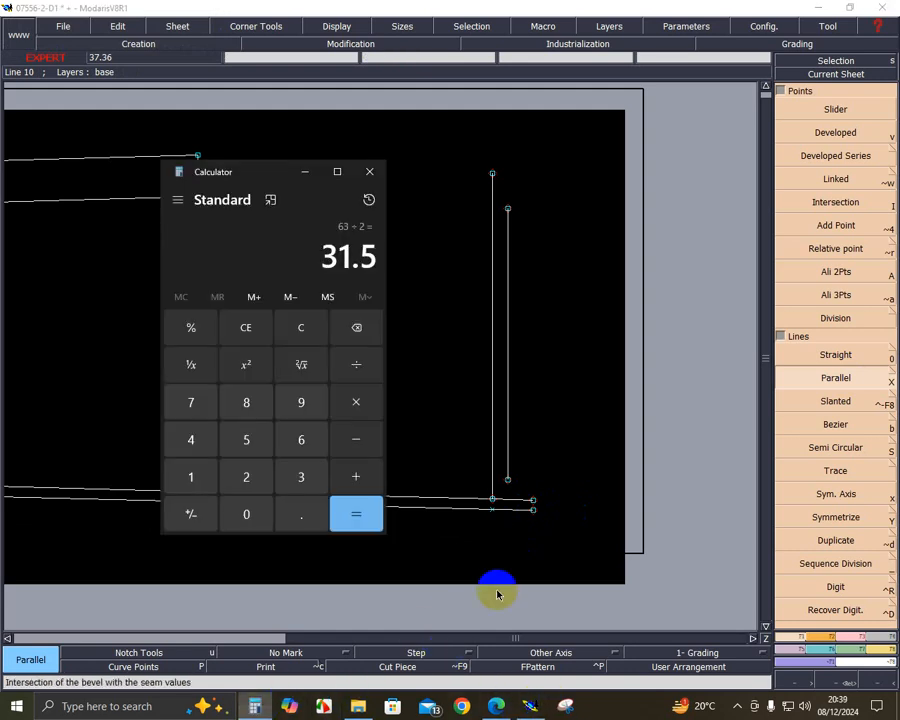
{"action": "type", "text": "8"}
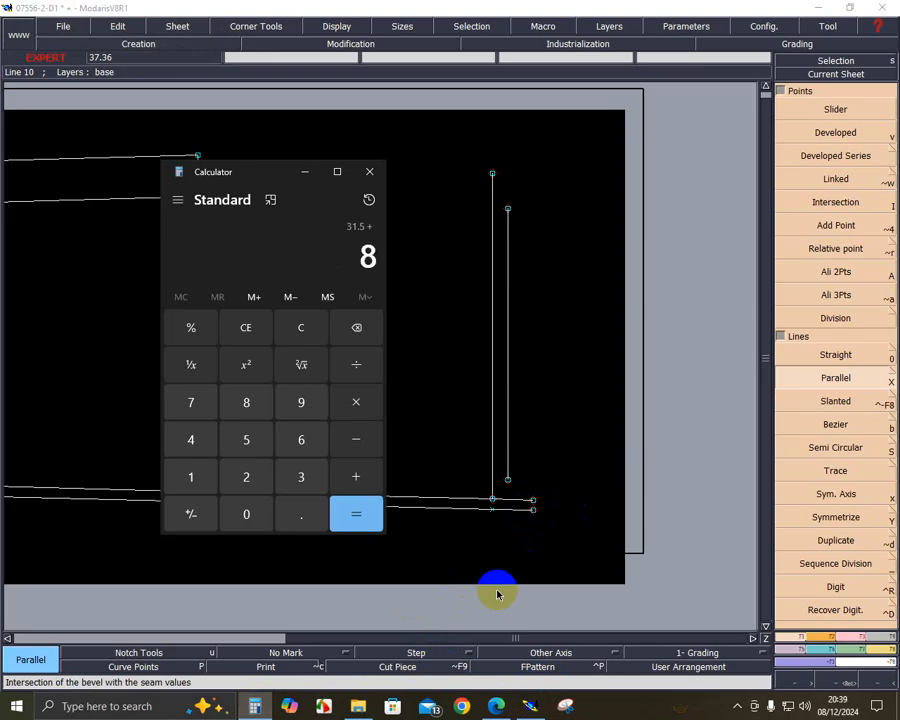
{"action": "left_click", "coordinate": [587, 455]}
{"action": "key", "text": "0"}
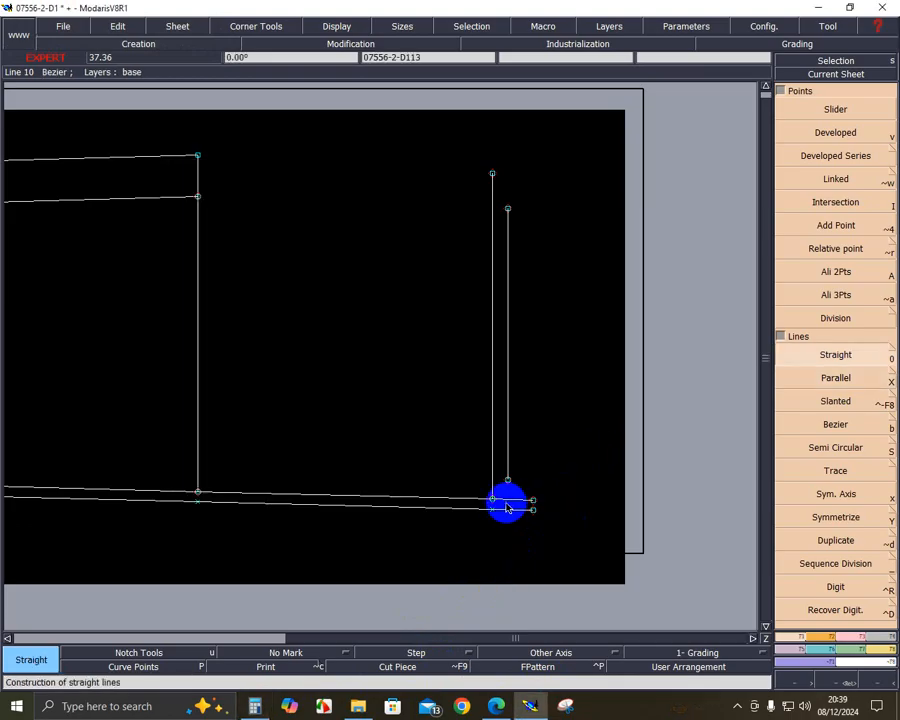
{"action": "left_click", "coordinate": [494, 510]}
{"action": "type", "text": "31.50"}
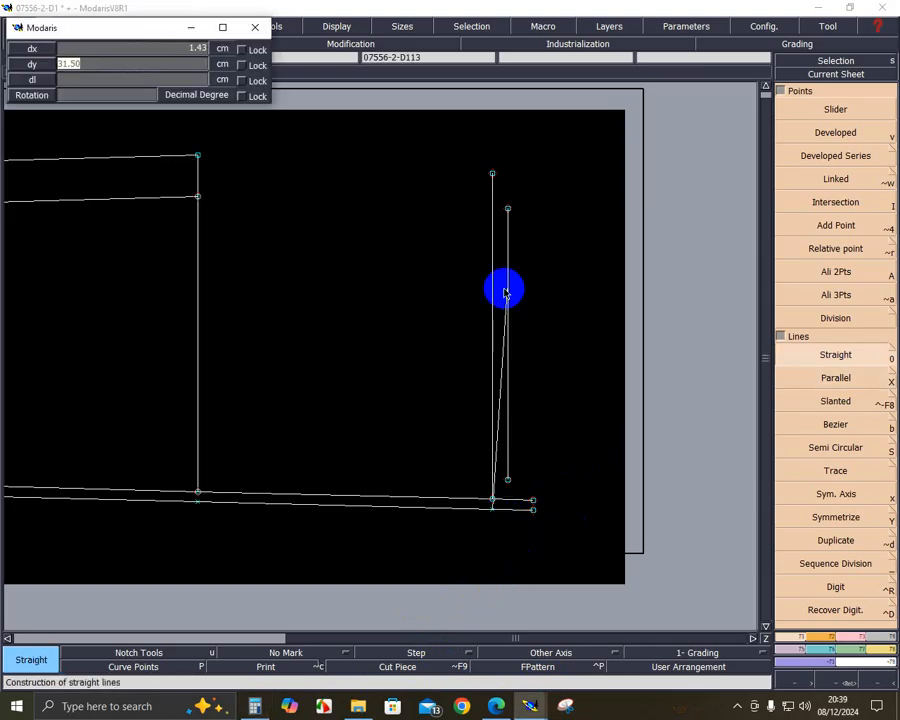
{"action": "type", "text": "50"}
{"action": "key", "text": "Return"}
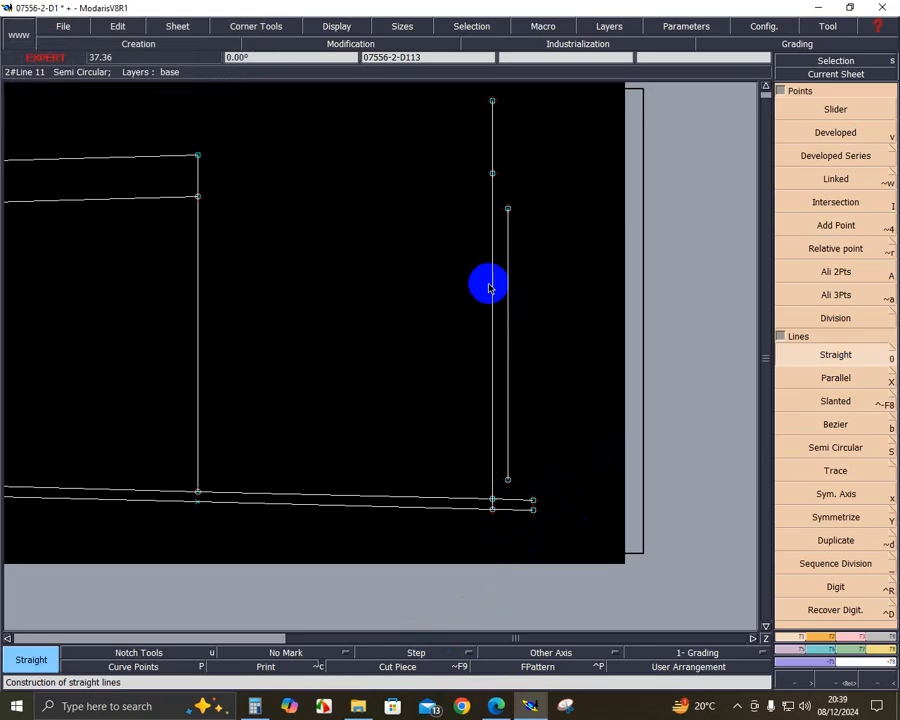
- Delete the 1 cm parallel line, and join the longer thigh line's lower end to the knee line's lower end with a Bezier line
{"action": "key", "text": "Delete"}
{"action": "left_click", "coordinate": [442, 508]}
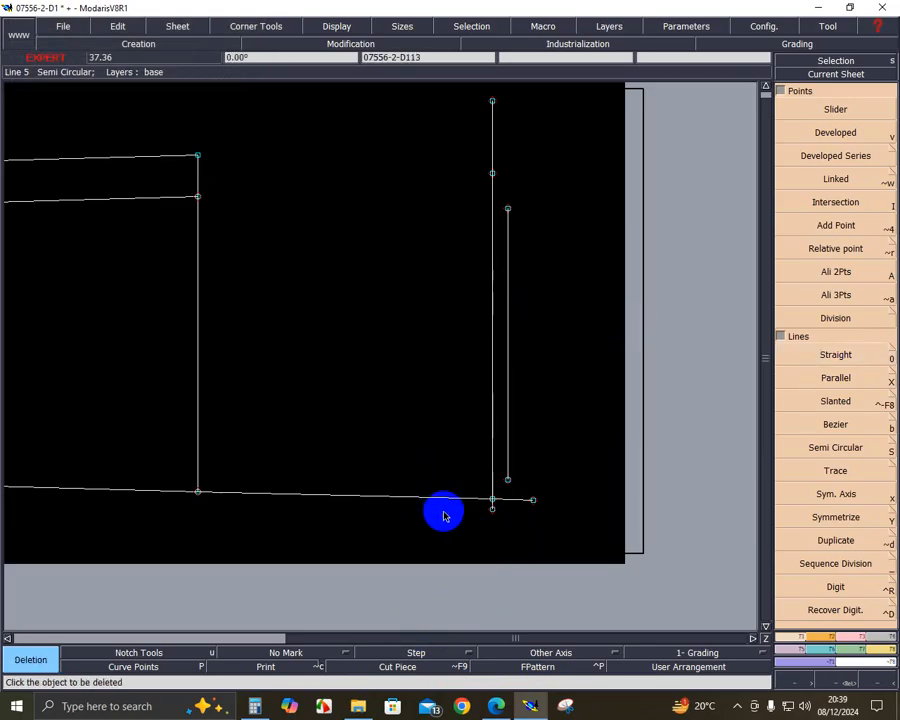
{"action": "left_click", "coordinate": [835, 424]}
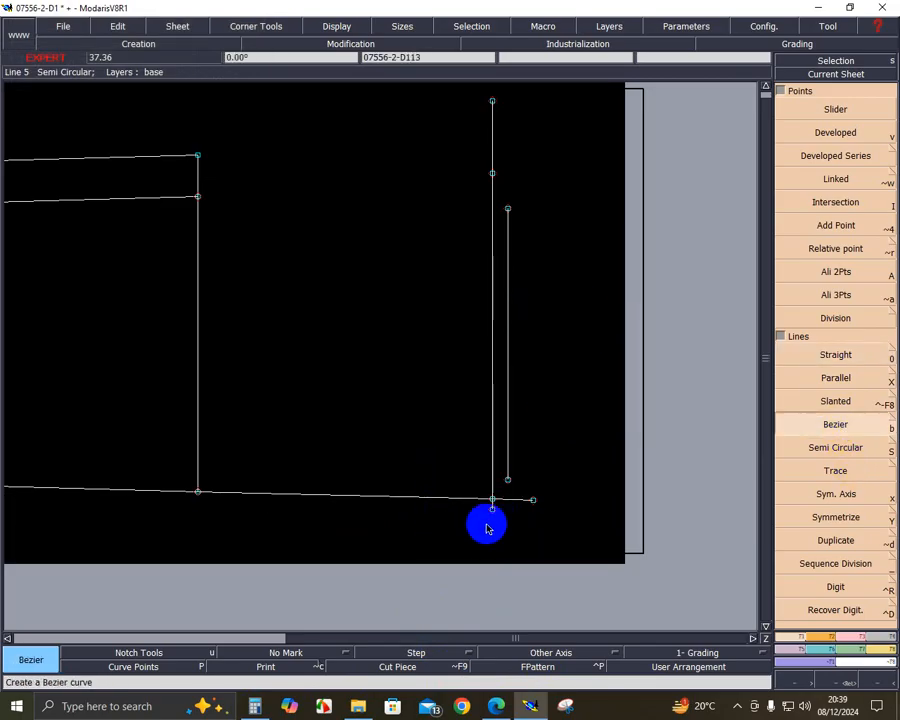
{"action": "left_click", "coordinate": [493, 511]}
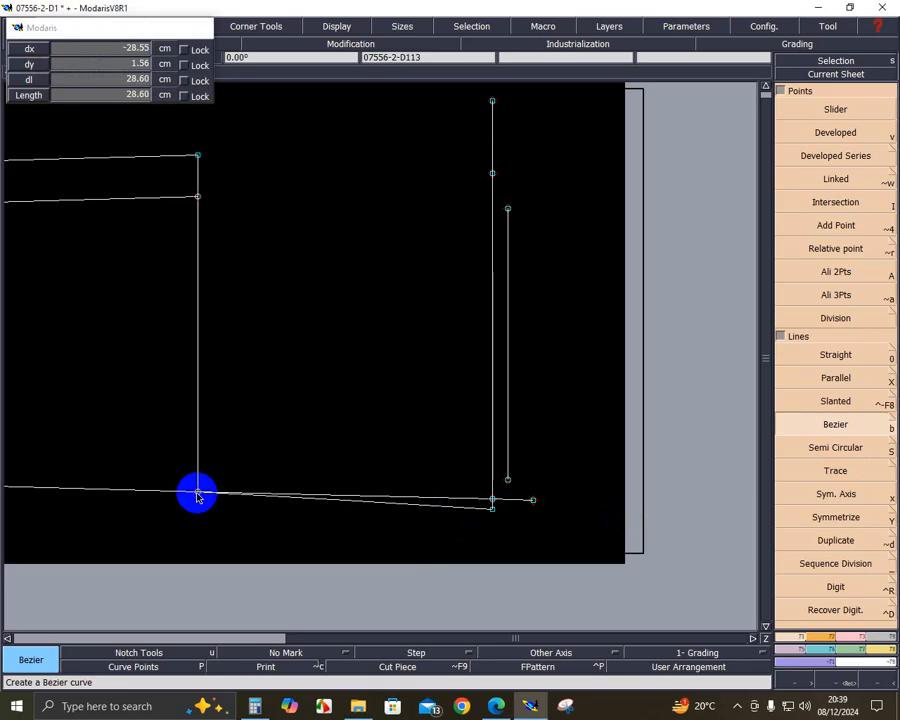
{"action": "left_click", "coordinate": [196, 491]}
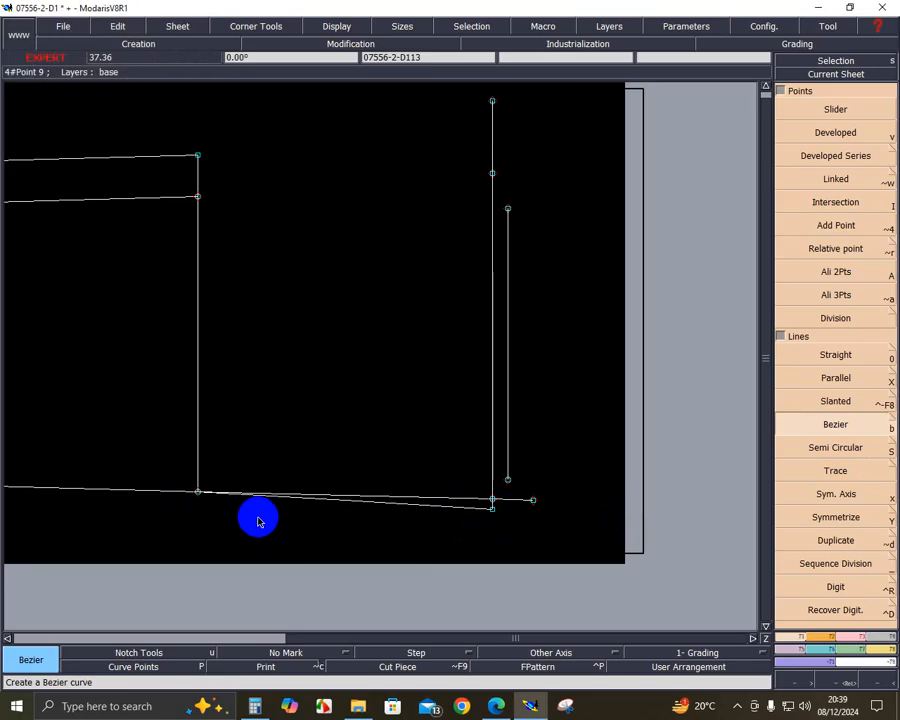
- Connect the upper ends of the shorter and longer thigh lines to the matching upper knee points with Bezier lines
{"action": "left_click", "coordinate": [885, 684]}
{"action": "left_click", "coordinate": [810, 684]}
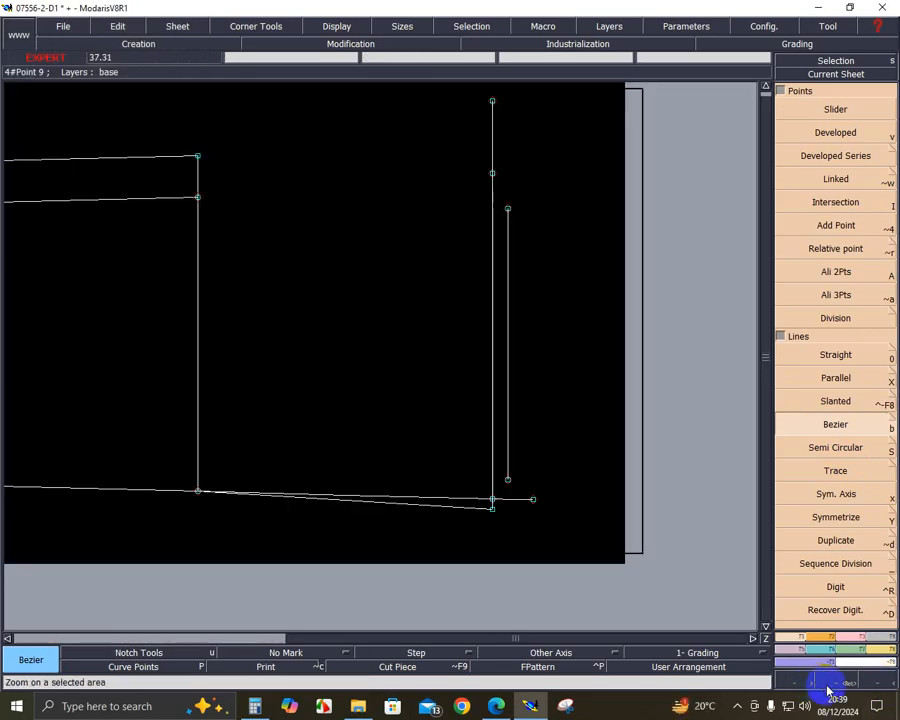
{"action": "left_click", "coordinate": [879, 683]}
{"action": "left_click", "coordinate": [826, 683]}
{"action": "left_click_drag", "start_coordinate": [229, 183], "coordinate": [555, 496]}
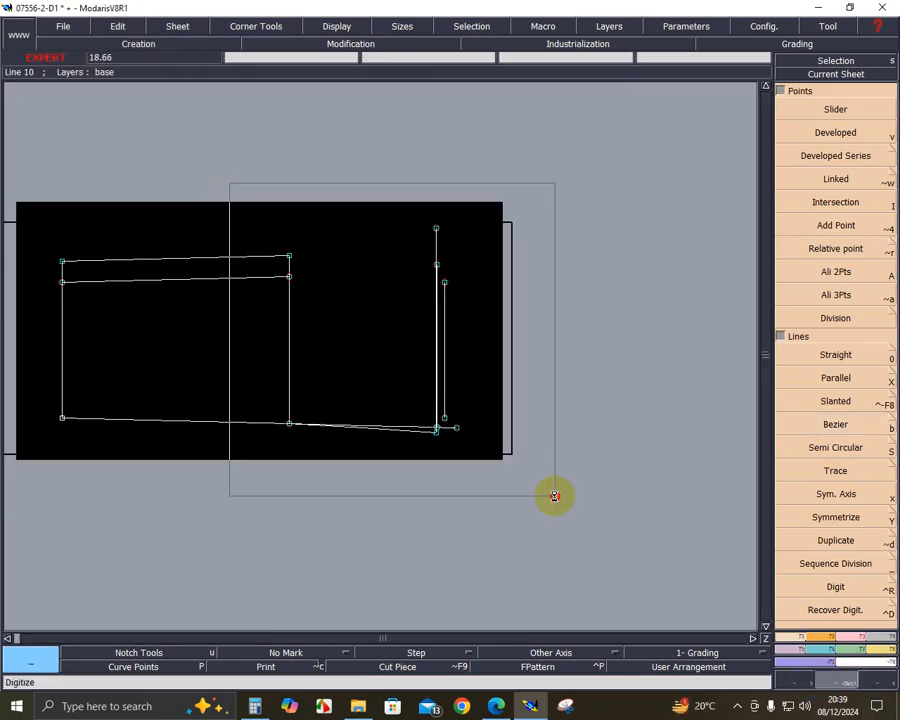
{"action": "left_click", "coordinate": [835, 401]}
{"action": "left_click", "coordinate": [462, 260]}
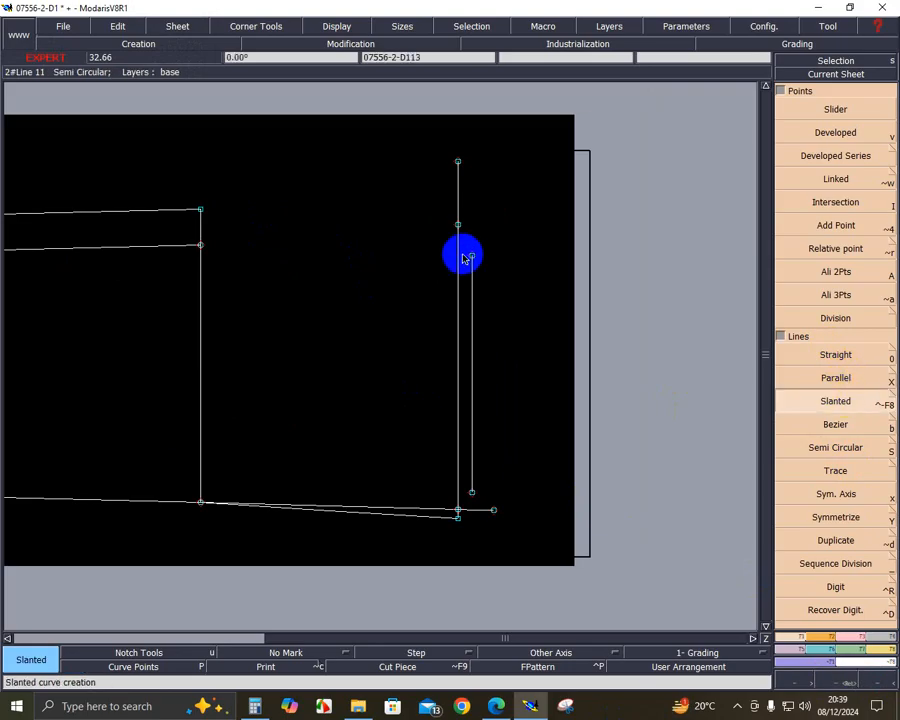
{"action": "left_click", "coordinate": [835, 424]}
{"action": "left_click", "coordinate": [459, 225]}
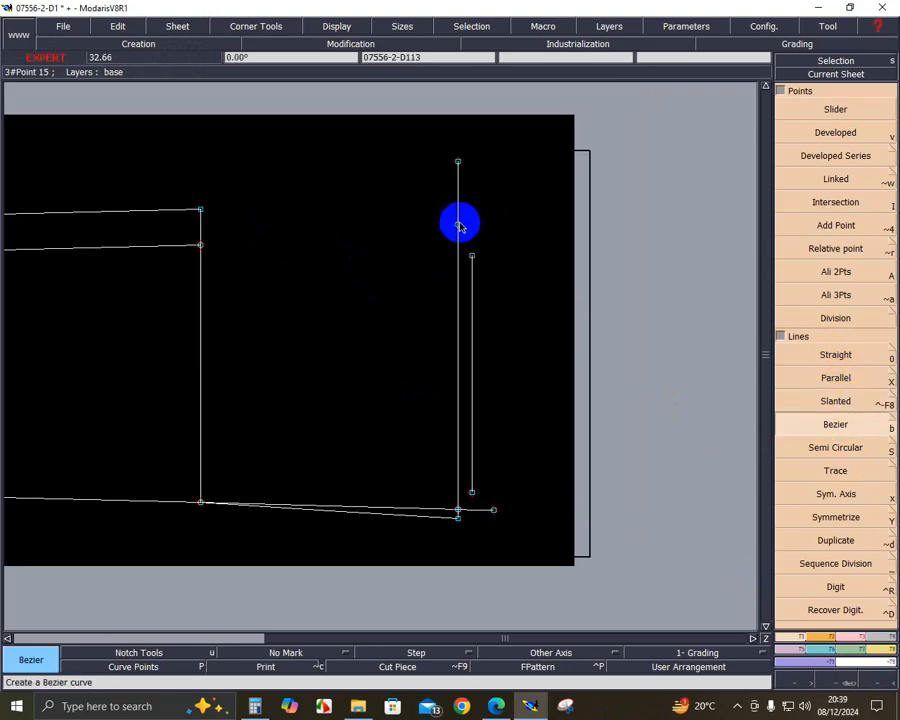
{"action": "left_click", "coordinate": [199, 245]}
{"action": "left_click", "coordinate": [198, 208]}
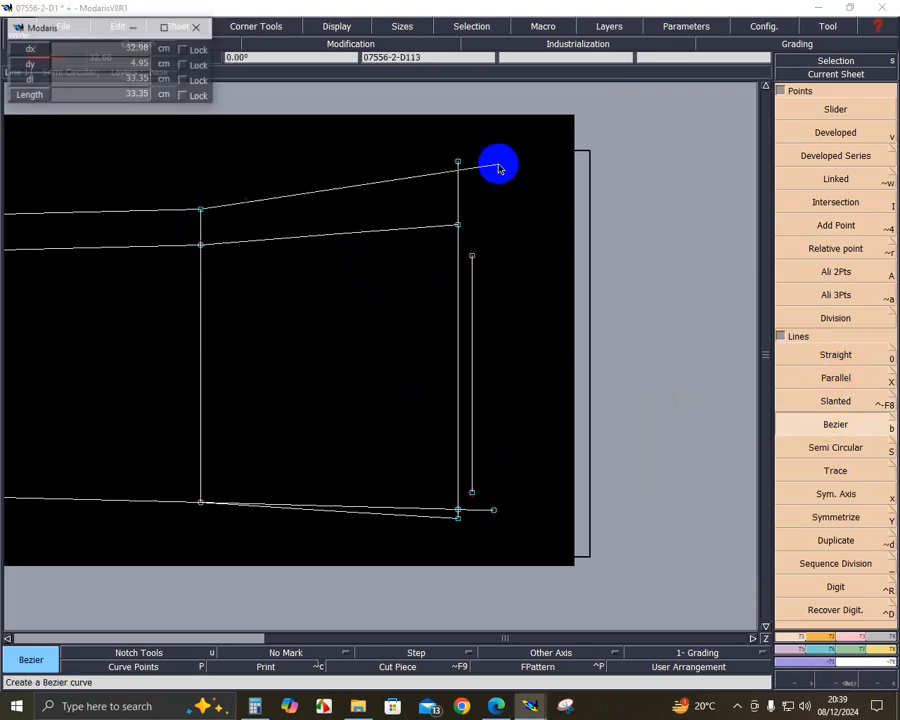
{"action": "left_click", "coordinate": [457, 161]}
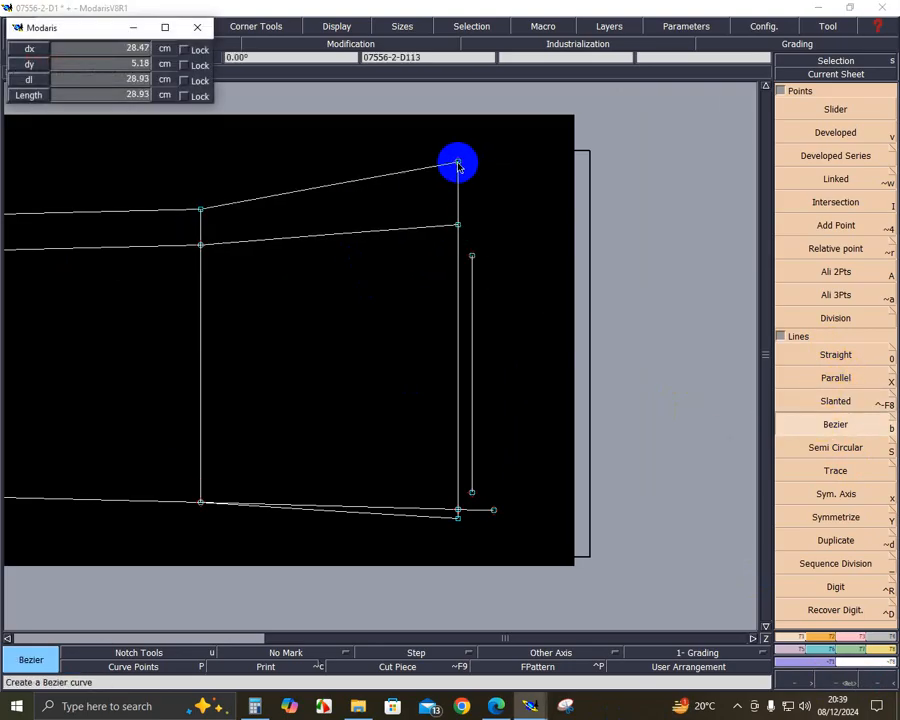
- Reshape the Bezier line from the shorter thigh line's upper end to the knee into a gentle inward curve
{"action": "left_click", "coordinate": [835, 678]}
{"action": "left_click_drag", "start_coordinate": [120, 132], "coordinate": [559, 398]}
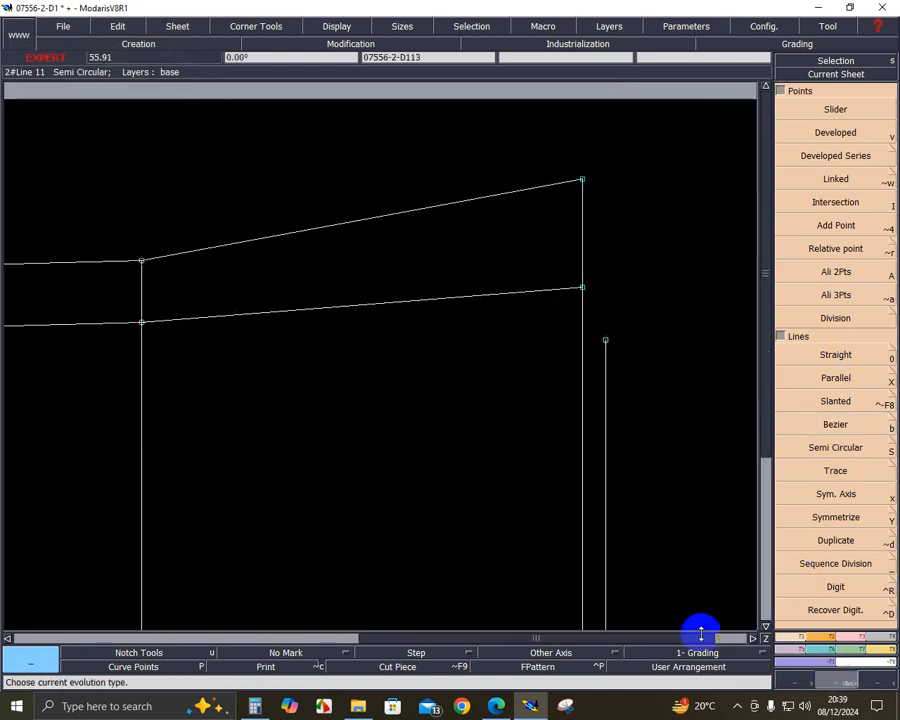
{"action": "left_click", "coordinate": [855, 637]}
{"action": "left_click", "coordinate": [818, 314]}
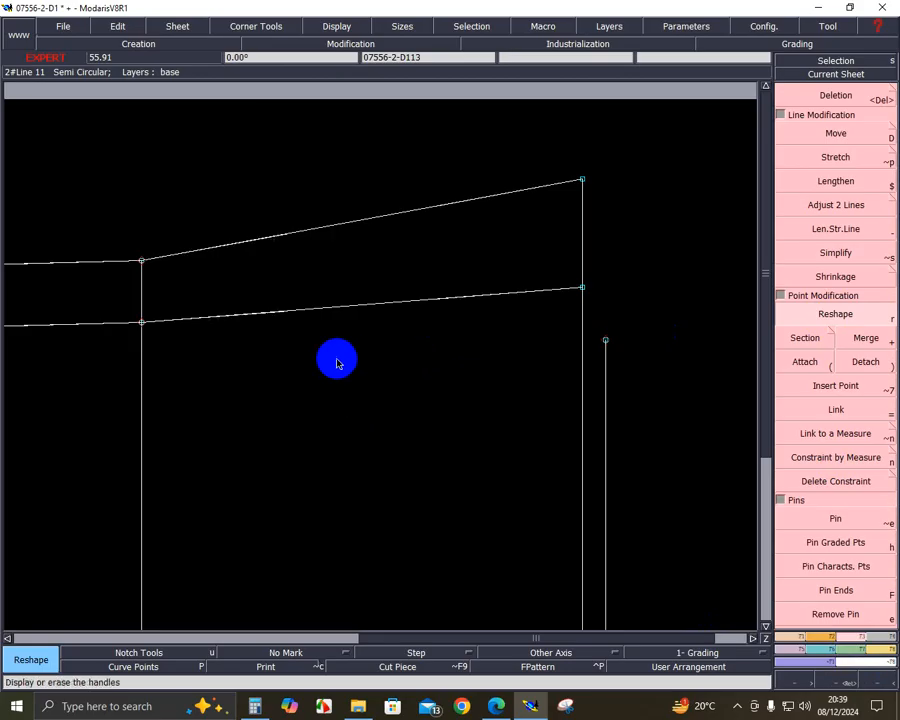
{"action": "left_click", "coordinate": [278, 317]}
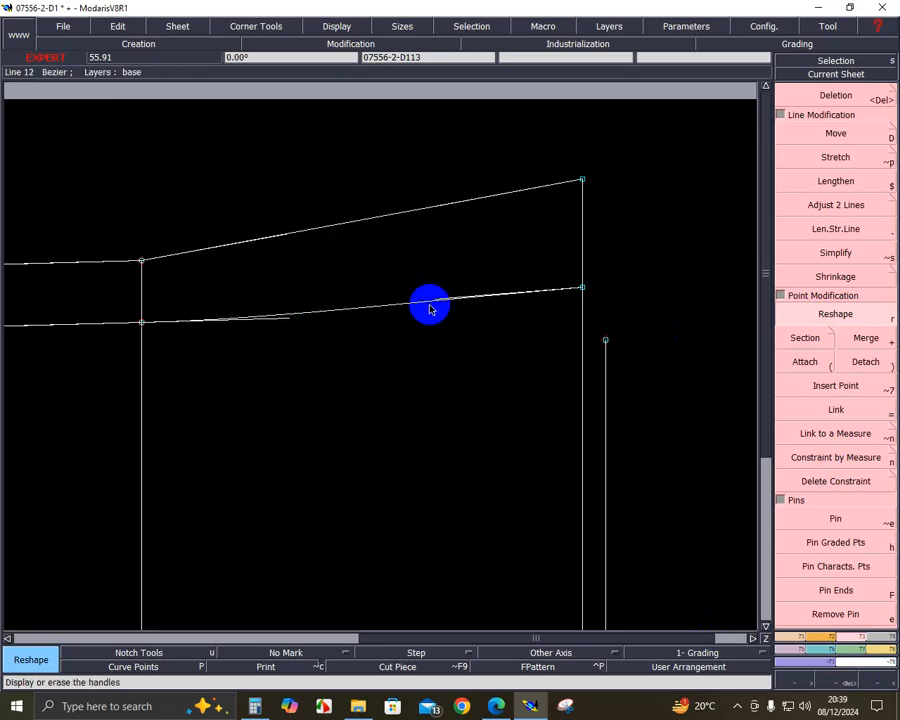
{"action": "left_click", "coordinate": [384, 309]}
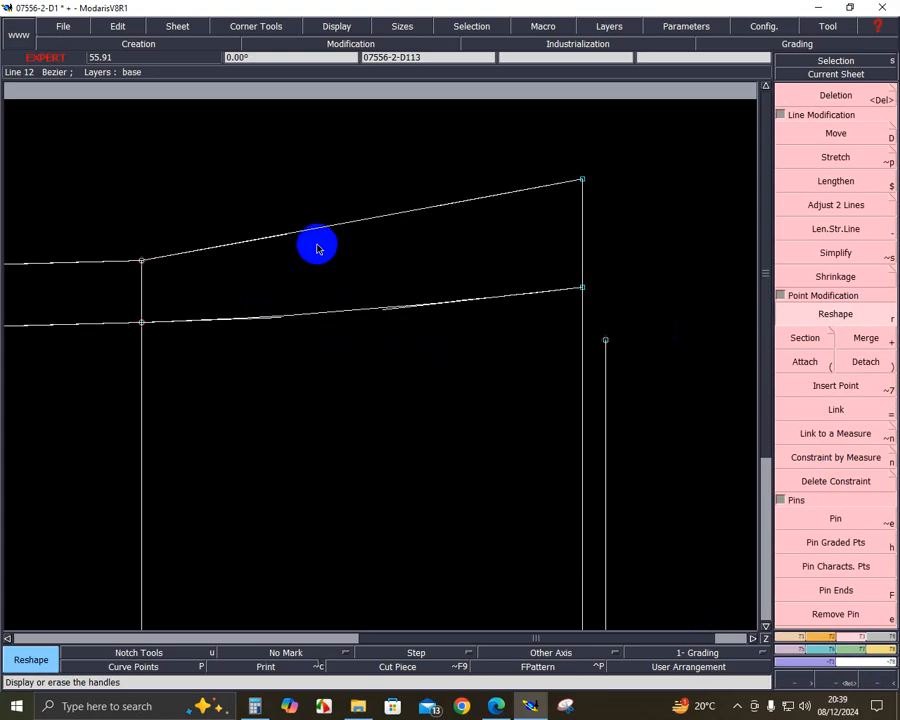
- Reshape the outermost upper Bezier line between knee and longer thigh line into a smooth inward curve, and check both curves without handles
{"action": "left_click", "coordinate": [281, 246]}
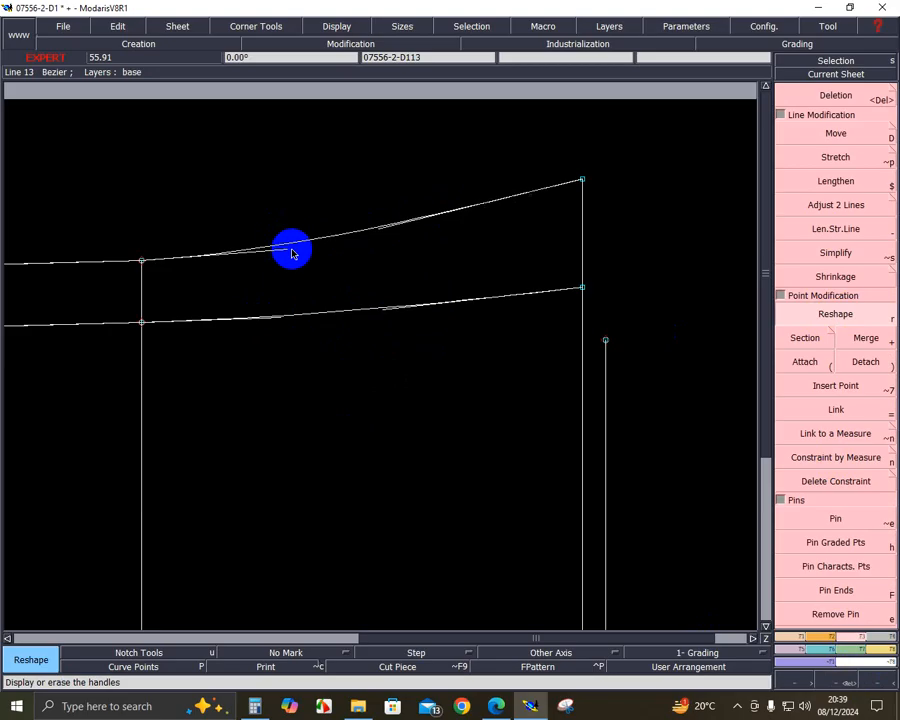
{"action": "left_click_drag", "start_coordinate": [381, 235], "coordinate": [382, 232]}
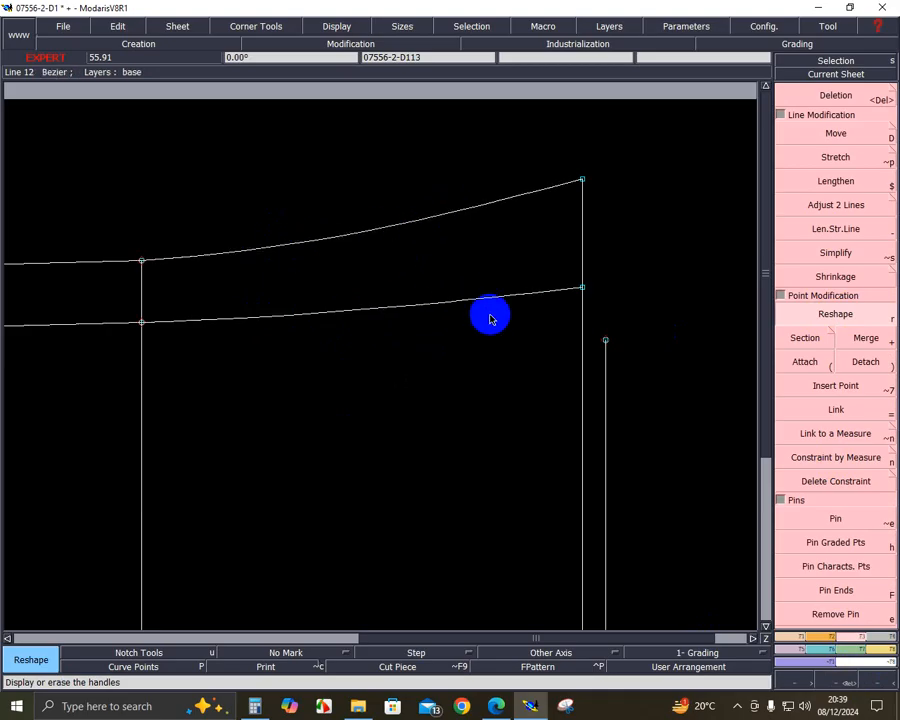
{"action": "key", "text": "F9"}
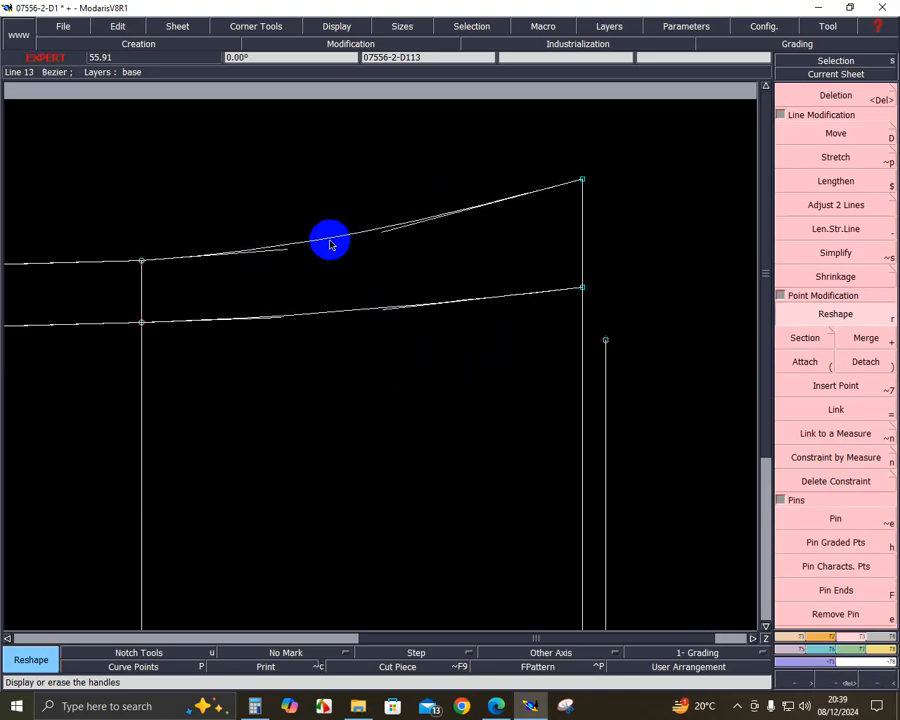
- Fine-tune the knee end of the outermost inseam curve so it runs smoothly out of the knee, and hide the curve handles
{"action": "left_click_drag", "start_coordinate": [285, 252], "coordinate": [278, 251]}
{"action": "key", "text": "F9"}
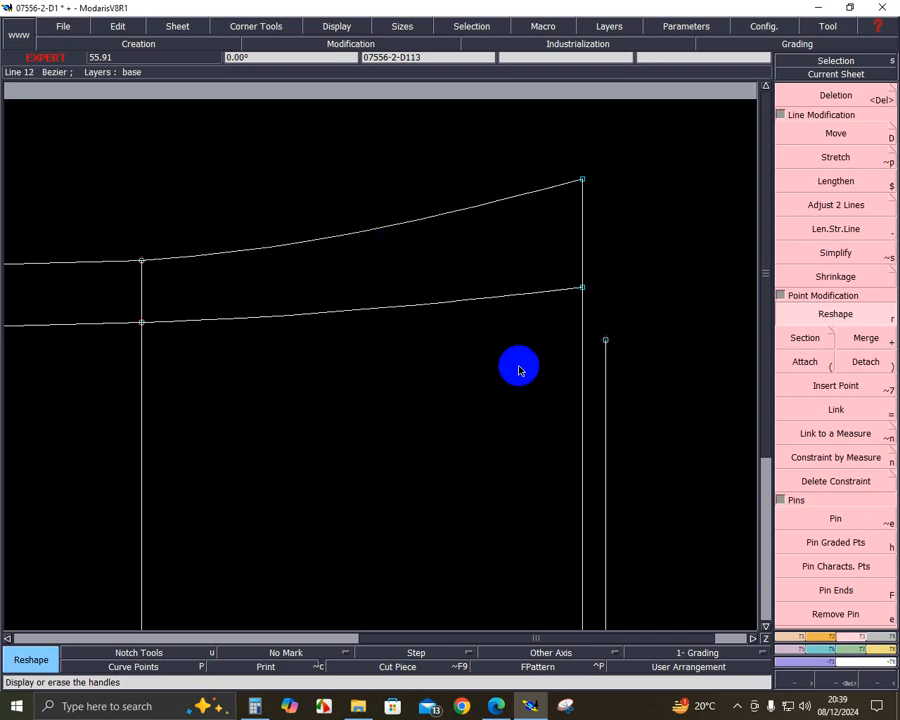
{"action": "key", "text": "Home"}
- Measure the lengths of the inner and outer inseam curves between the knee line and the thigh line
{"action": "left_click", "coordinate": [824, 686]}
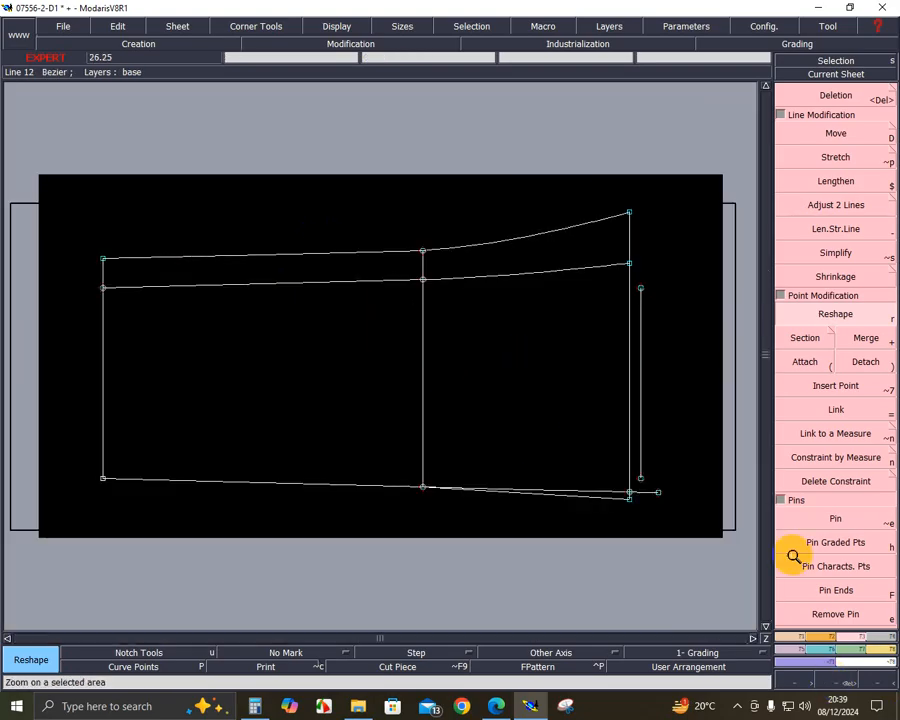
{"action": "left_click_drag", "start_coordinate": [321, 170], "coordinate": [714, 536]}
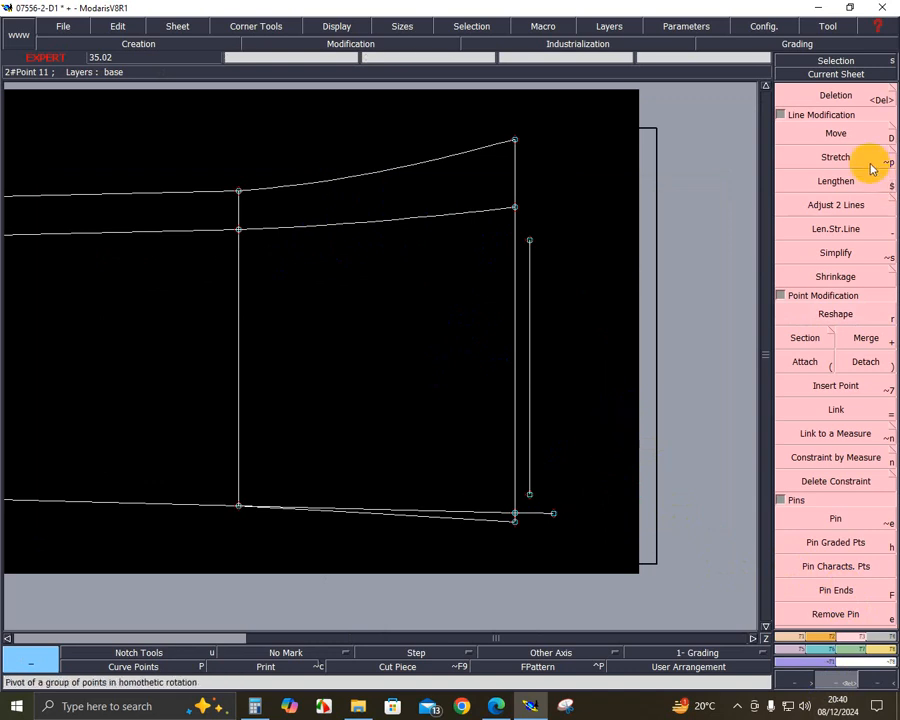
{"action": "left_click", "coordinate": [886, 652]}
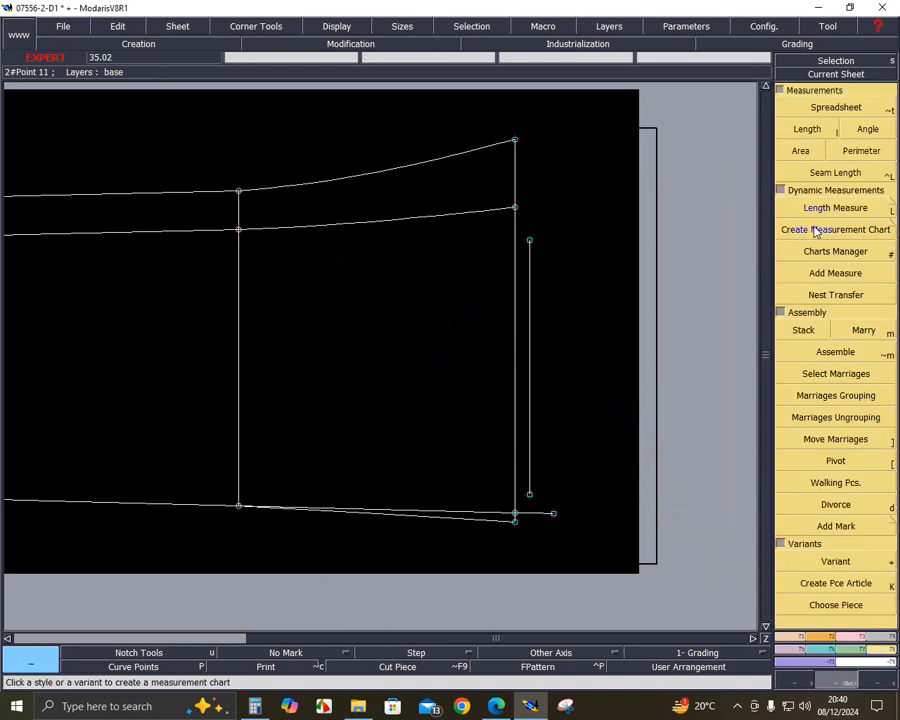
{"action": "left_click", "coordinate": [790, 207]}
{"action": "left_click", "coordinate": [444, 222]}
{"action": "left_click", "coordinate": [444, 236]}
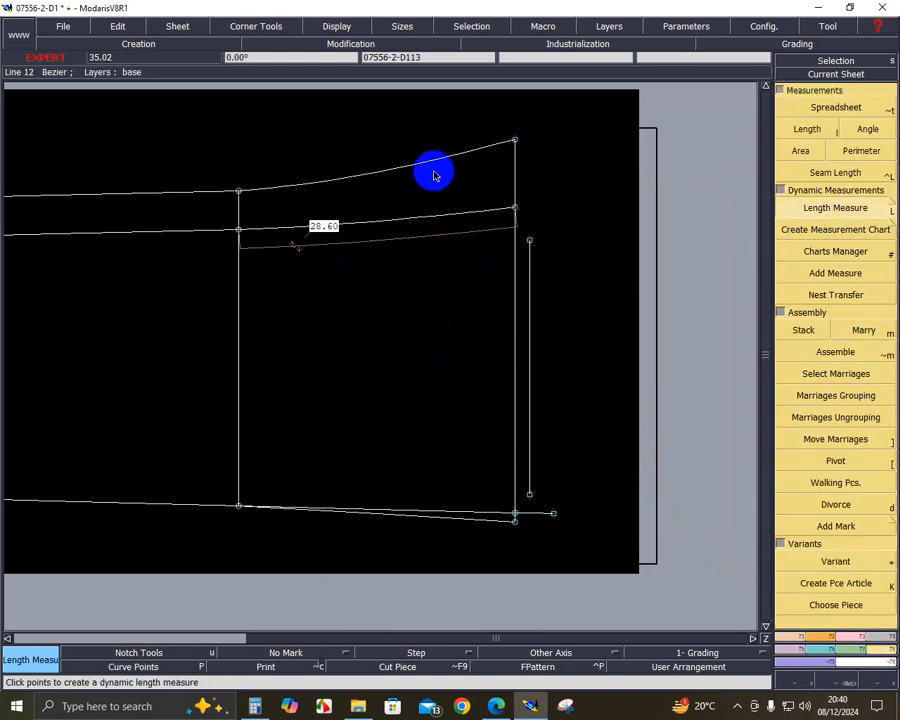
{"action": "left_click", "coordinate": [435, 166]}
{"action": "left_click", "coordinate": [428, 243]}
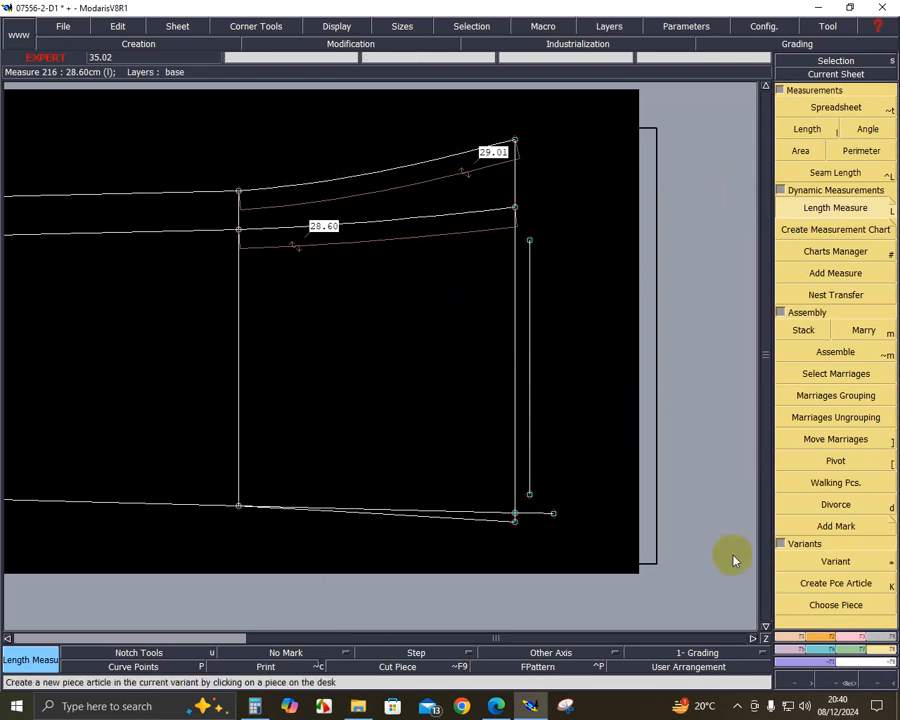
- Stretch the longer thigh line's upper end -1 cm horizontally toward the knee, and remove both length measurements
{"action": "left_click", "coordinate": [852, 636]}
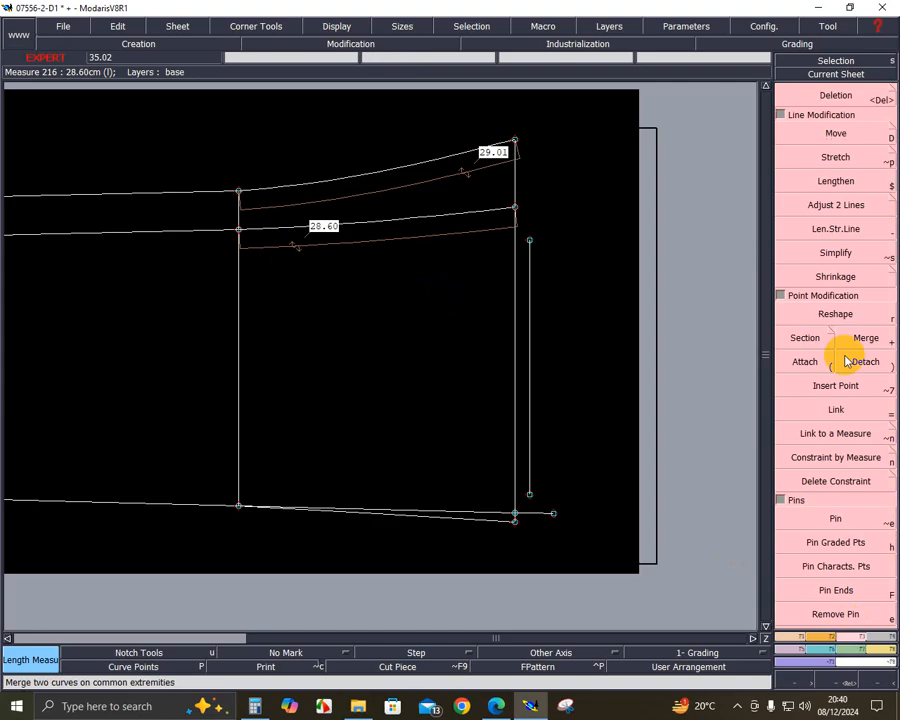
{"action": "left_click", "coordinate": [835, 157]}
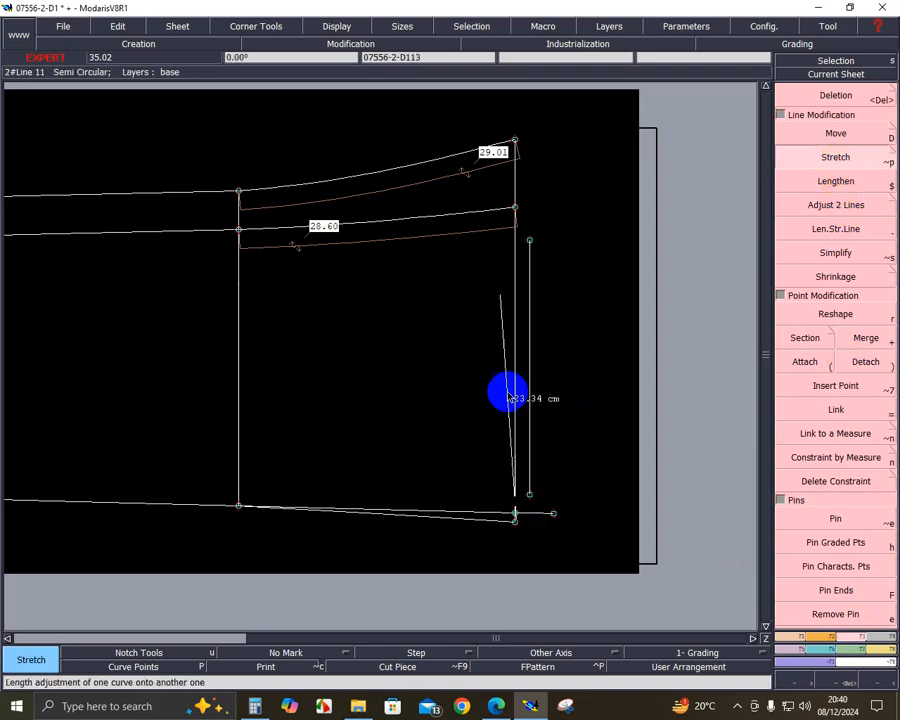
{"action": "left_click", "coordinate": [516, 146]}
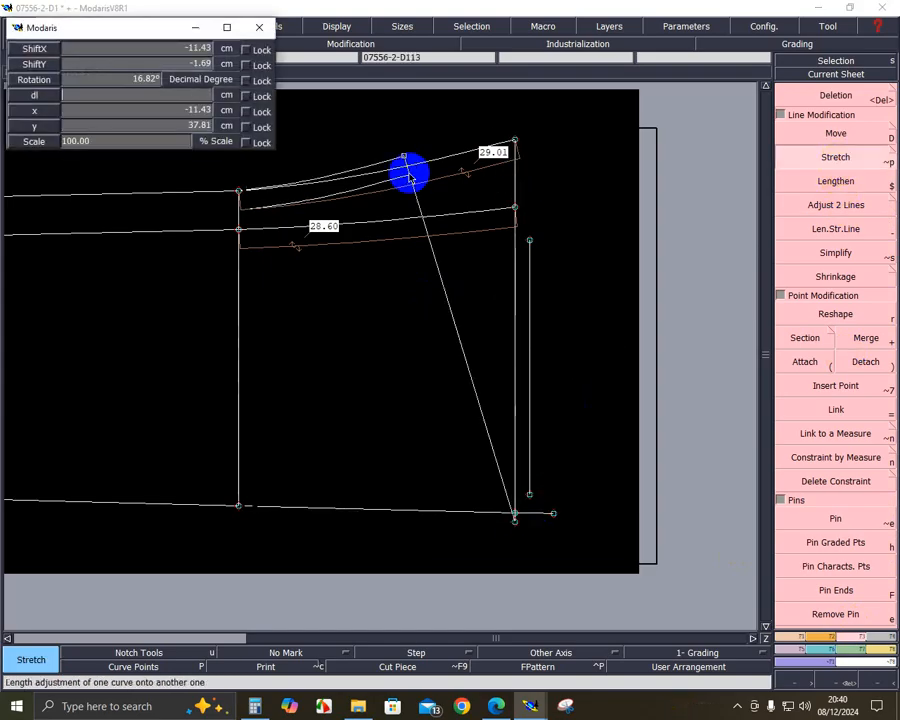
{"action": "type", "text": "-1"}
{"action": "key", "text": "Return"}
{"action": "key", "text": "Delete"}
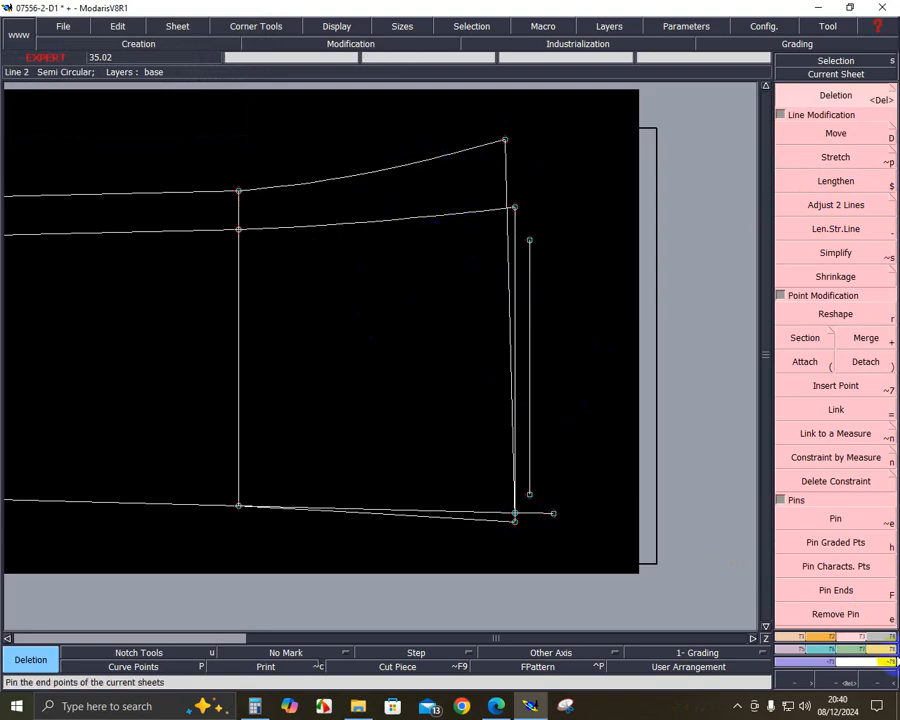
- Extend both inseam curves in a straight line 1.5 cm beyond their thigh-line ends
{"action": "left_click", "coordinate": [871, 680]}
{"action": "left_click", "coordinate": [842, 681]}
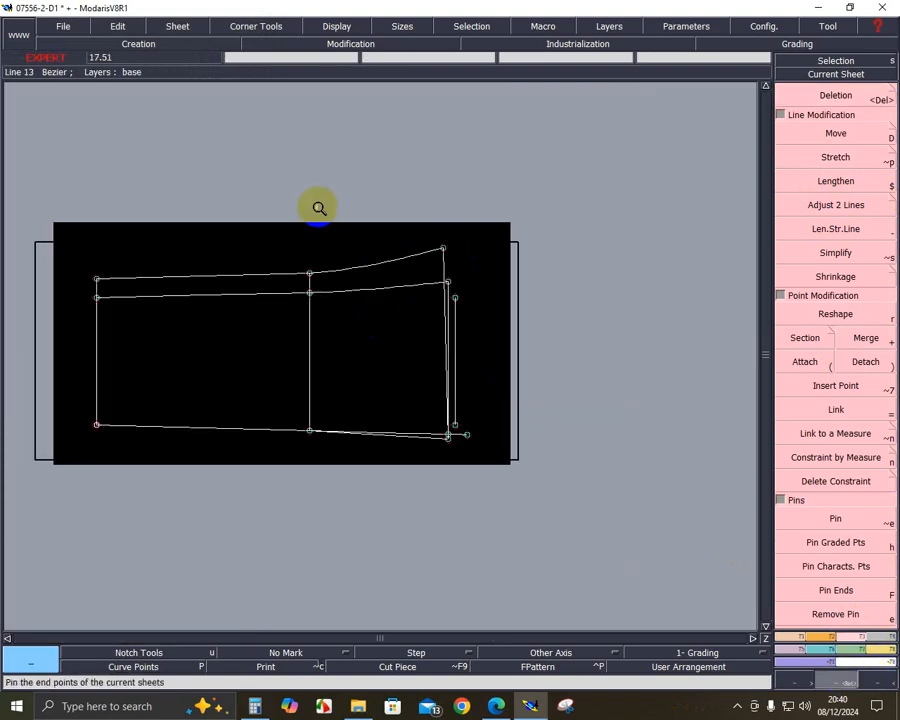
{"action": "left_click", "coordinate": [603, 501]}
{"action": "left_click", "coordinate": [834, 229]}
{"action": "left_click", "coordinate": [343, 241]}
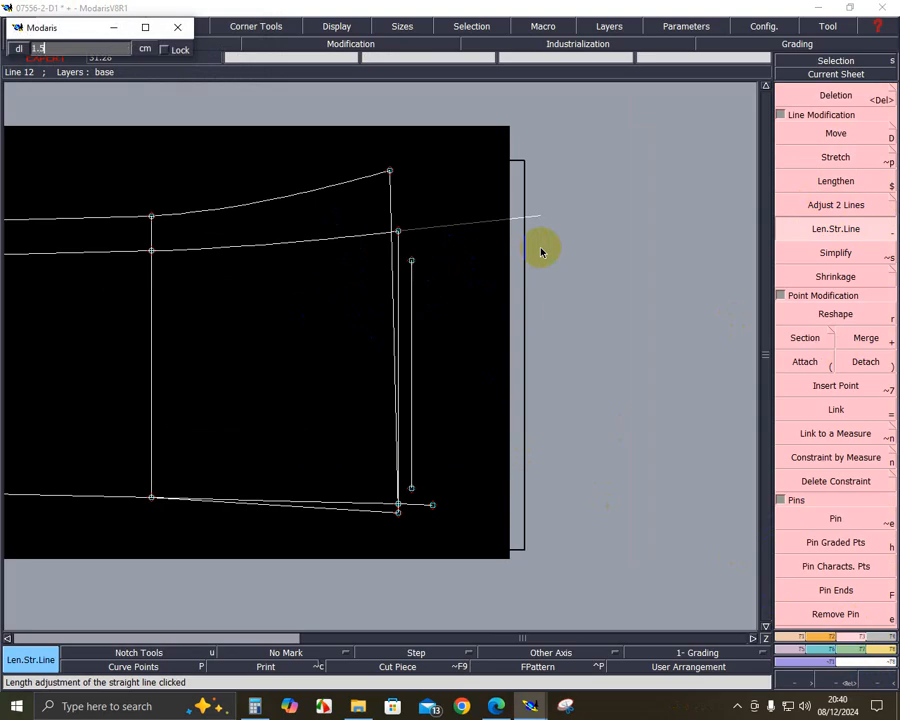
{"action": "key", "text": "Return"}
{"action": "left_click", "coordinate": [343, 188]}
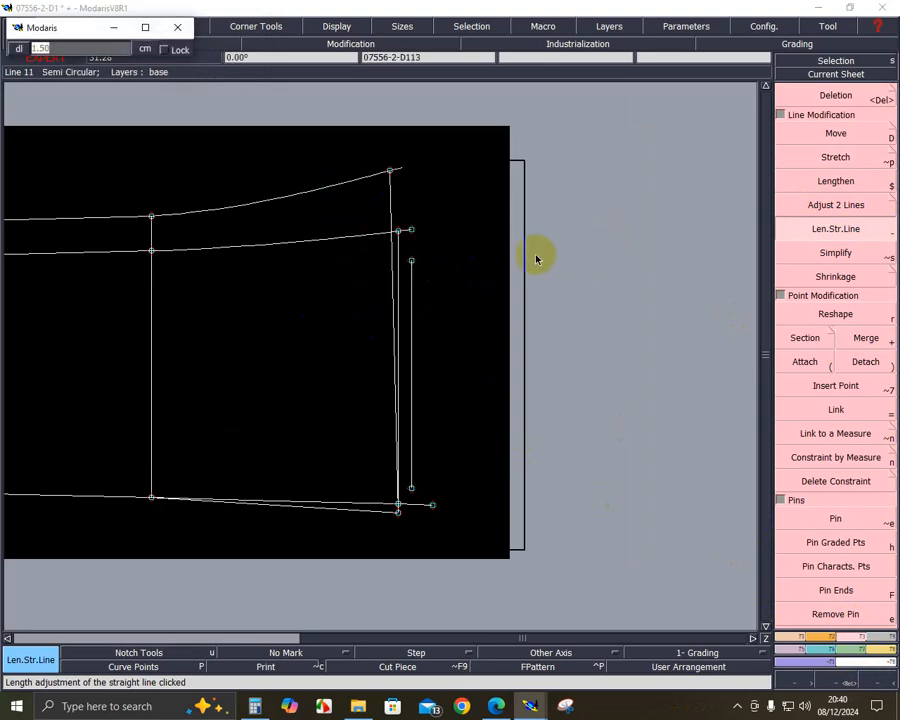
{"action": "key", "text": "Return"}
- Delete the loose vertical line beyond the thigh line, and draw a straight line with dx 0 and dy -3.50 cm from the inner inseam extension's end
{"action": "key", "text": "Delete"}
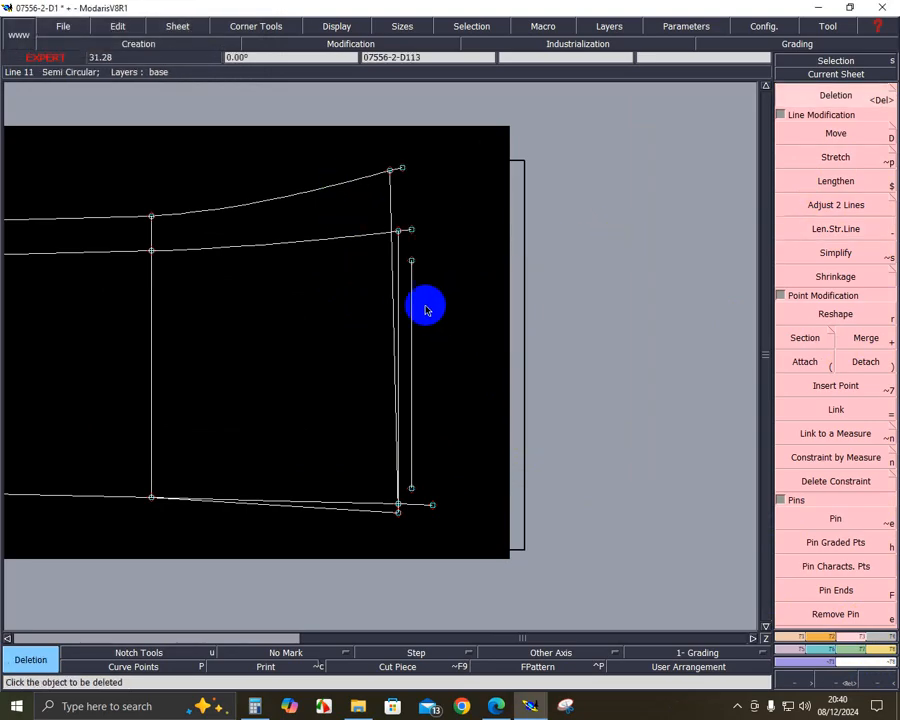
{"action": "left_click", "coordinate": [411, 290]}
{"action": "key", "text": "d"}
{"action": "left_click", "coordinate": [411, 229]}
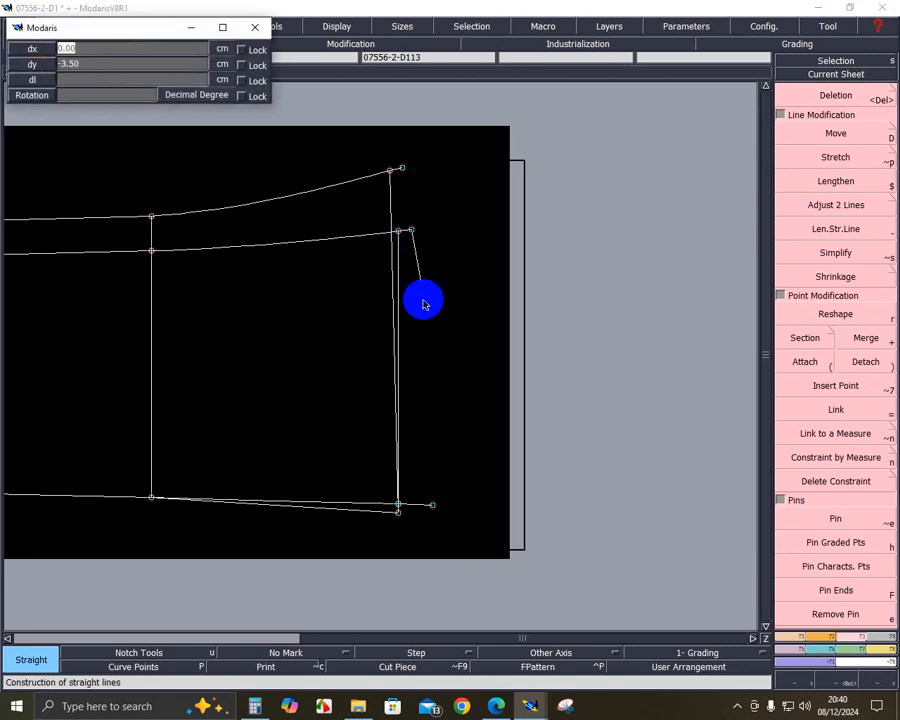
{"action": "type", "text": "-3.50"}
{"action": "key", "text": "Return"}
- Draw a horizontal line away from the thigh from the 3.5 cm line's lower end, and join the two lines' free ends with a Bezier line
{"action": "left_click", "coordinate": [412, 261]}
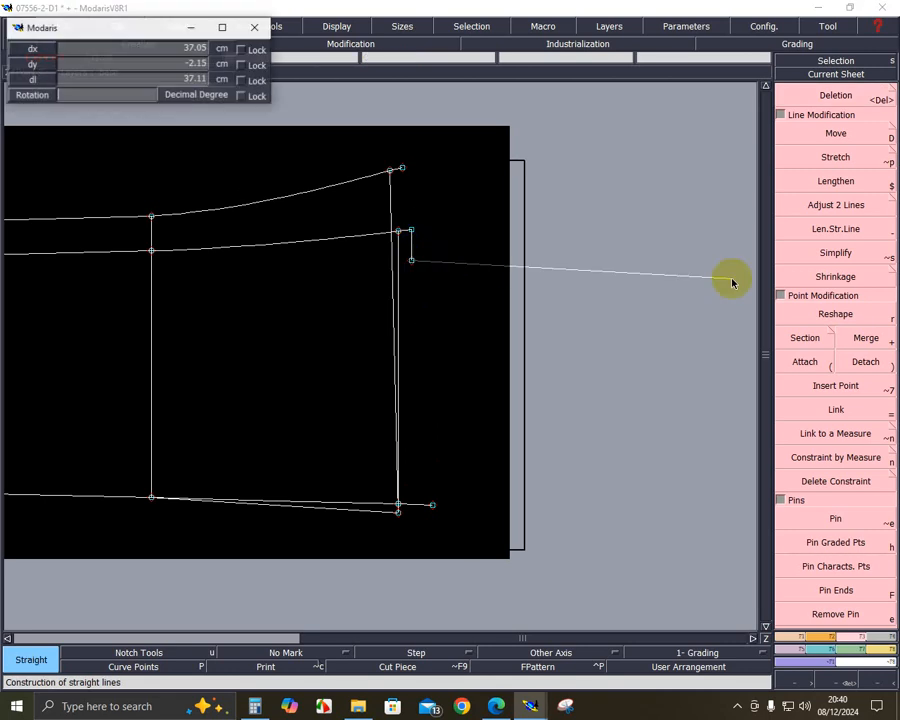
{"action": "type", "text": "0"}
{"action": "key", "text": "Return"}
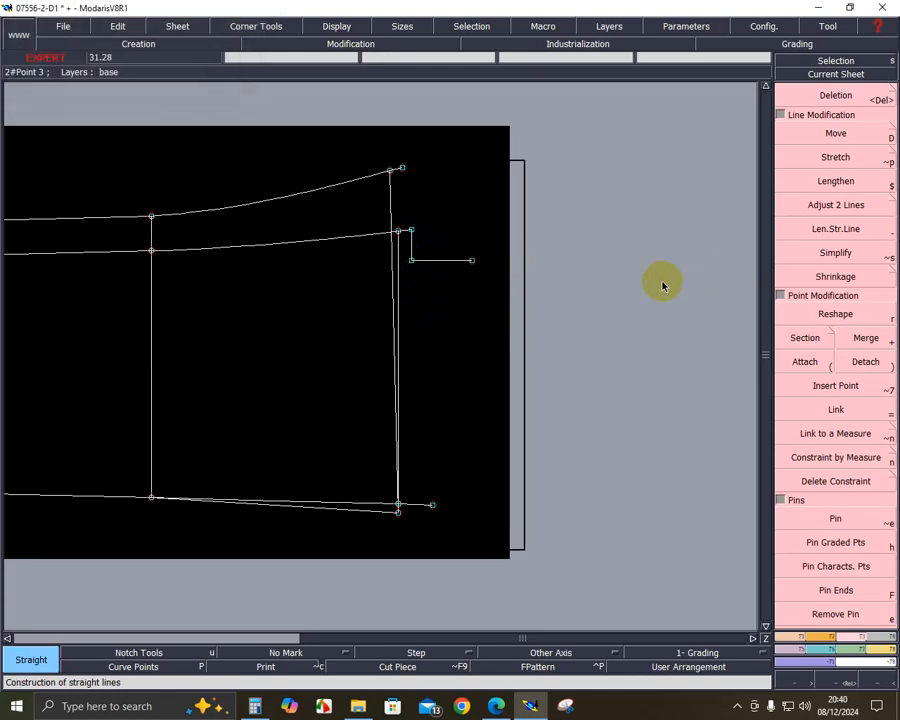
{"action": "left_click", "coordinate": [788, 638]}
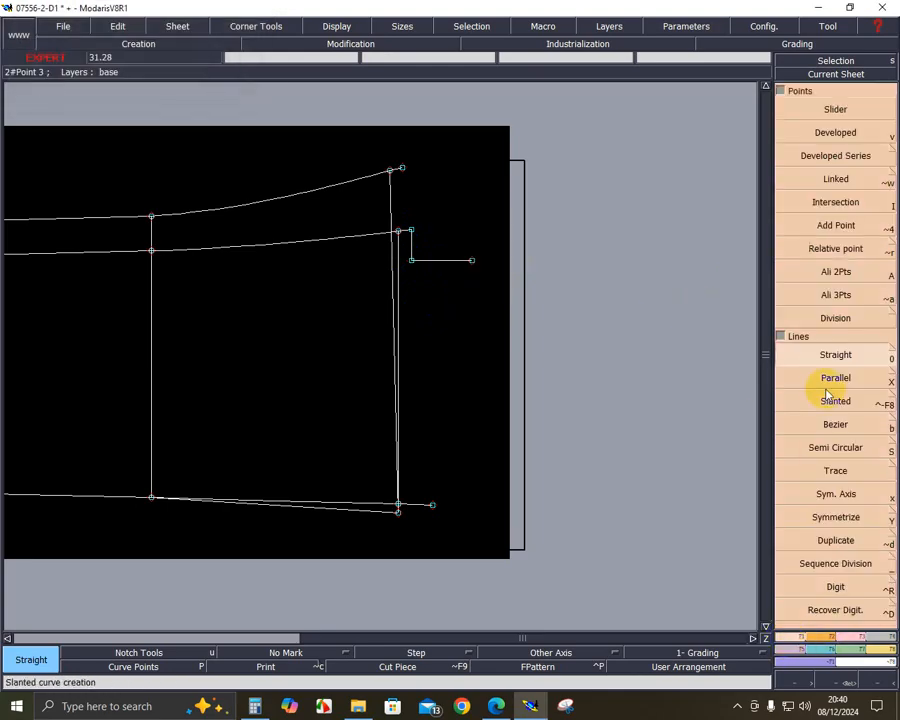
{"action": "left_click", "coordinate": [838, 425]}
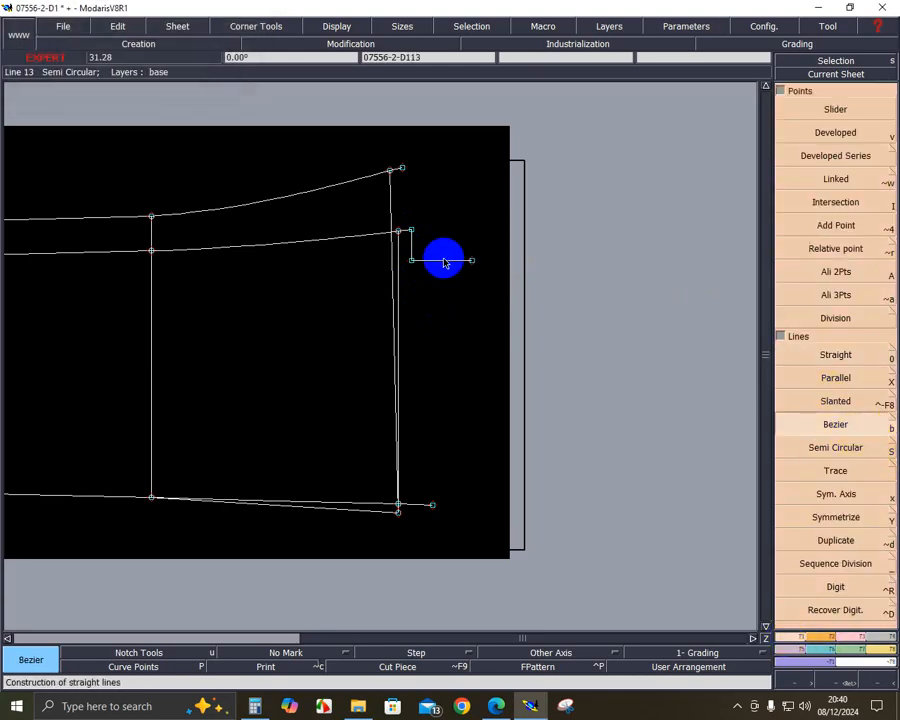
{"action": "left_click", "coordinate": [412, 232]}
{"action": "left_click", "coordinate": [474, 261]}
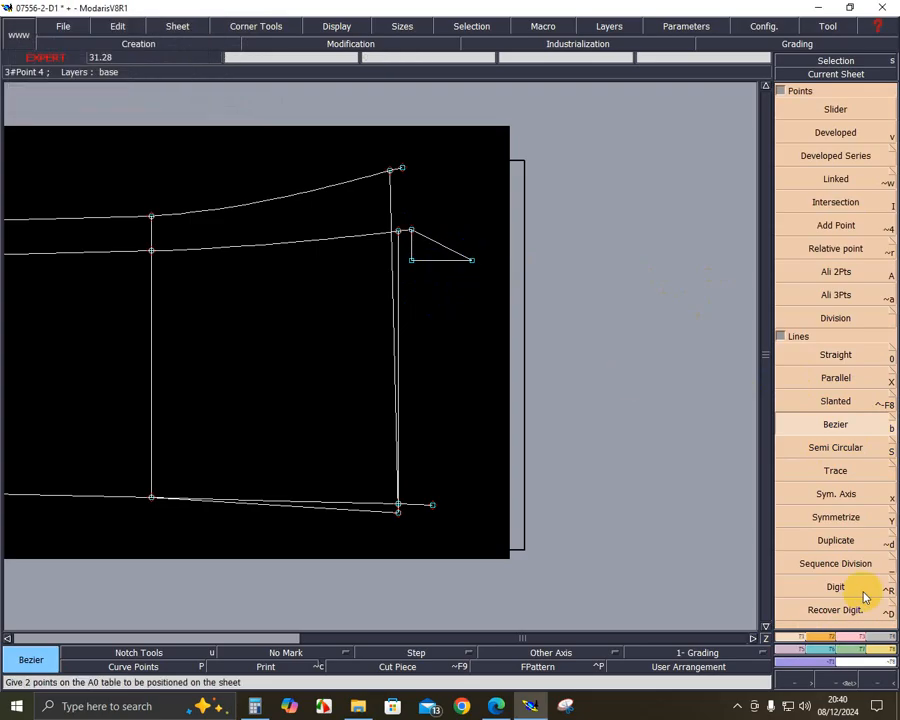
- Reshape the diagonal Bezier line into a concave crotch curve, steep at the inseam and nearly flat at its far end
{"action": "left_click", "coordinate": [848, 678]}
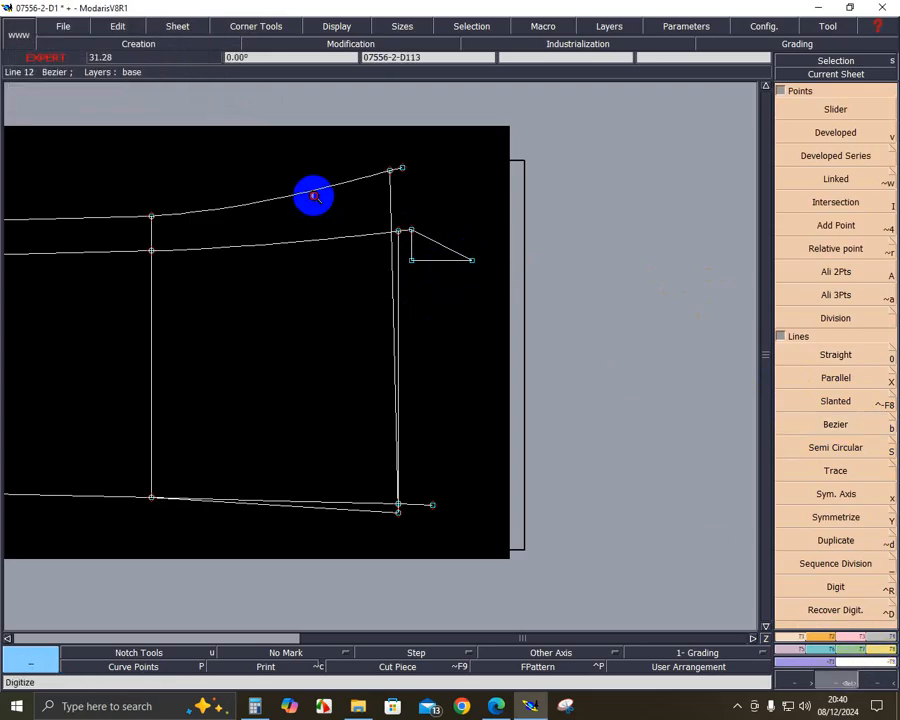
{"action": "left_click_drag", "start_coordinate": [312, 194], "coordinate": [505, 348]}
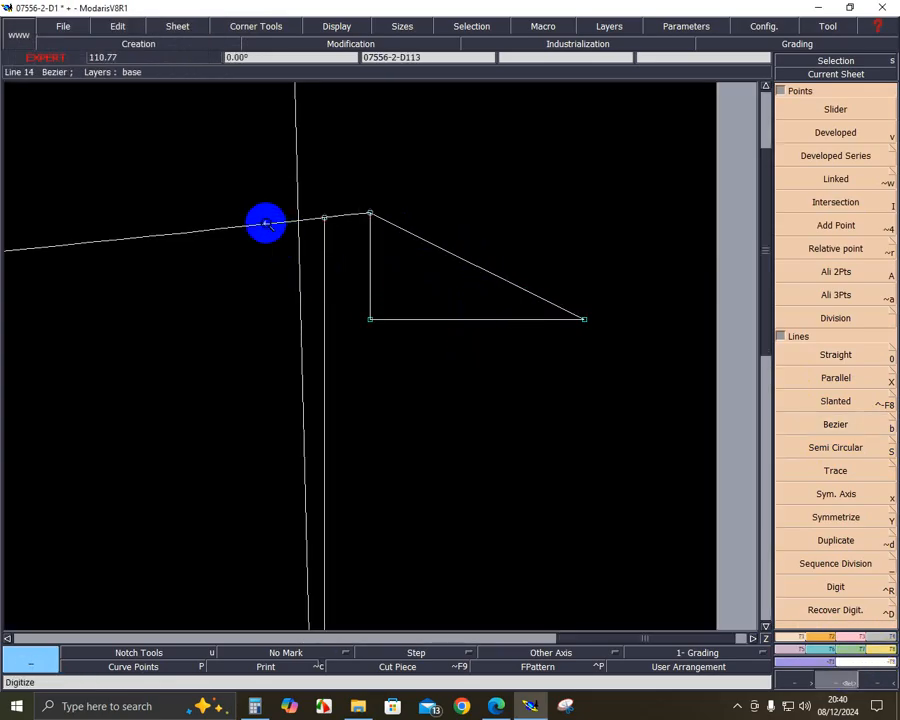
{"action": "left_click_drag", "start_coordinate": [235, 198], "coordinate": [649, 451]}
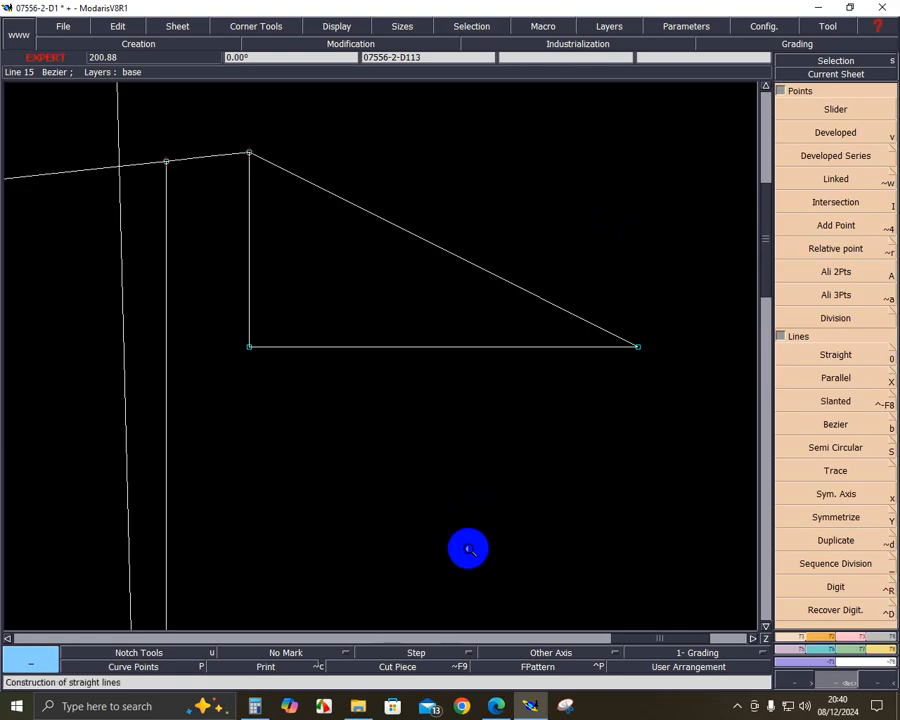
{"action": "left_click", "coordinate": [856, 638]}
{"action": "left_click", "coordinate": [845, 316]}
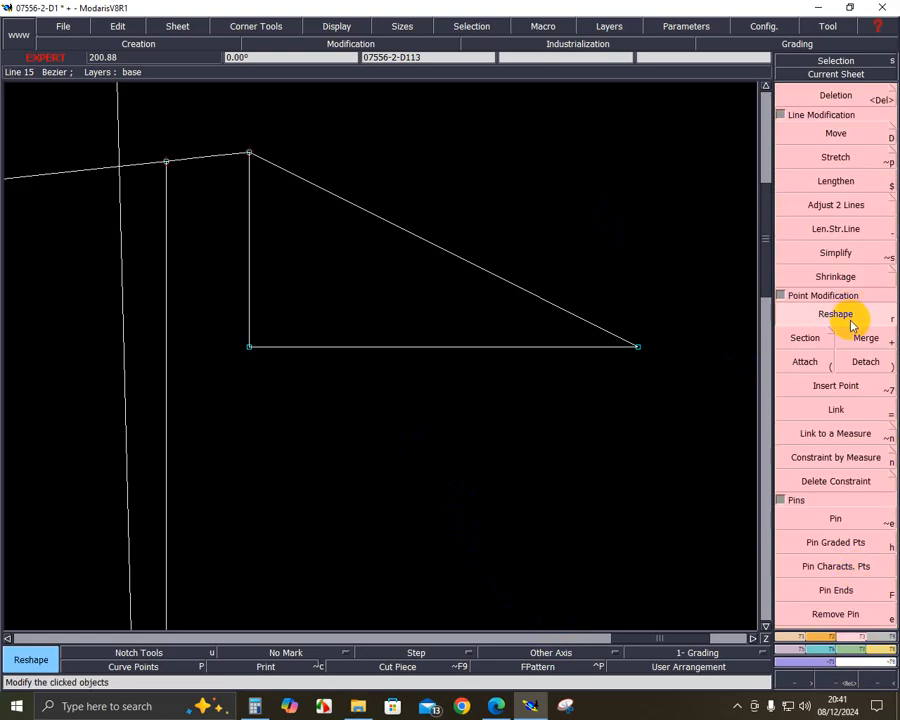
{"action": "left_click", "coordinate": [541, 299]}
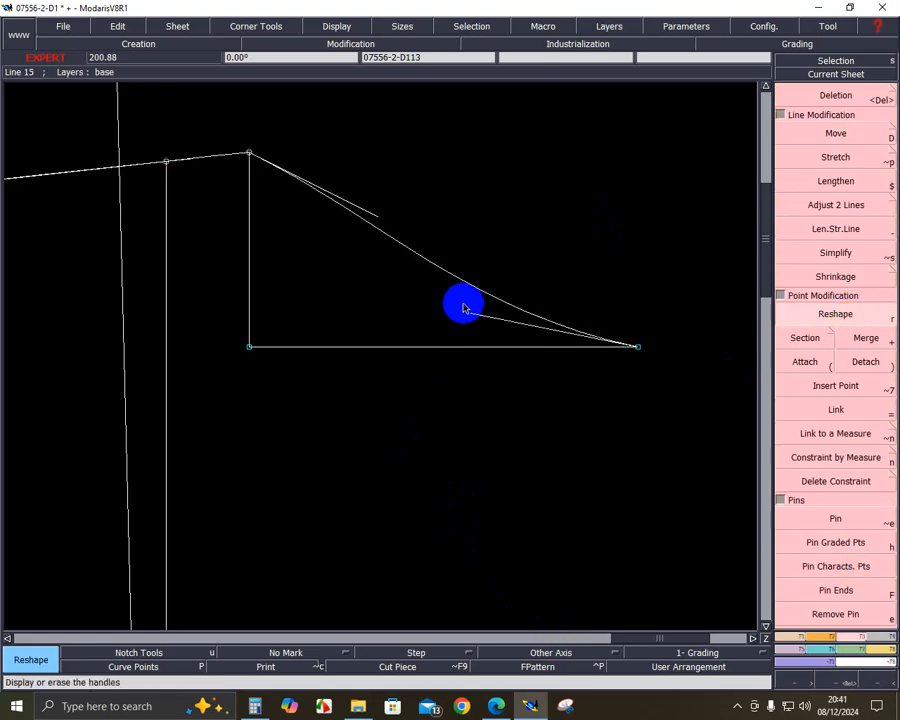
{"action": "left_click", "coordinate": [289, 303]}
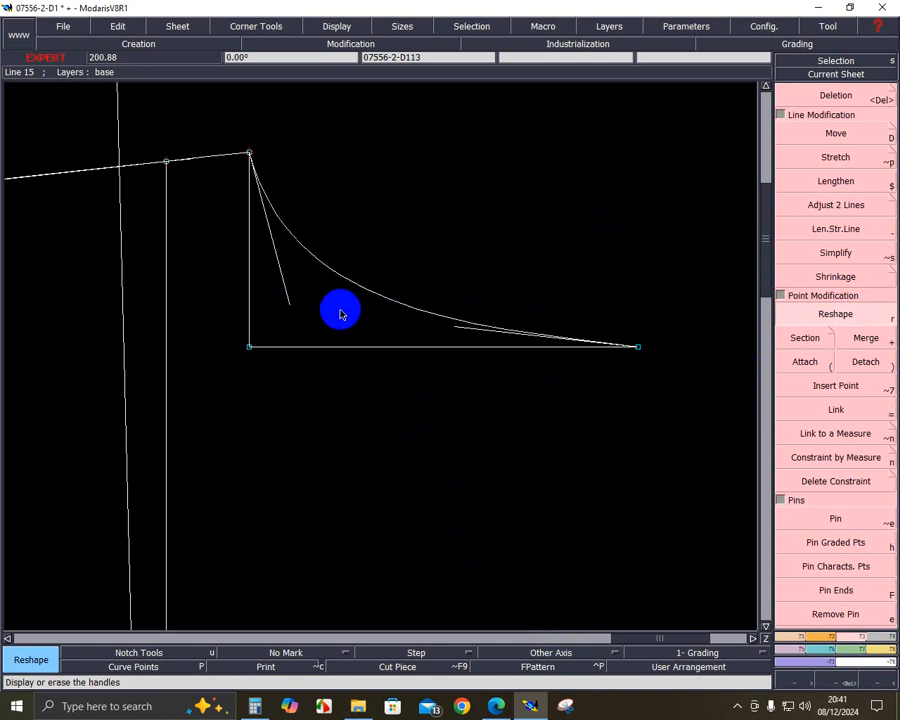
{"action": "left_click", "coordinate": [455, 334]}
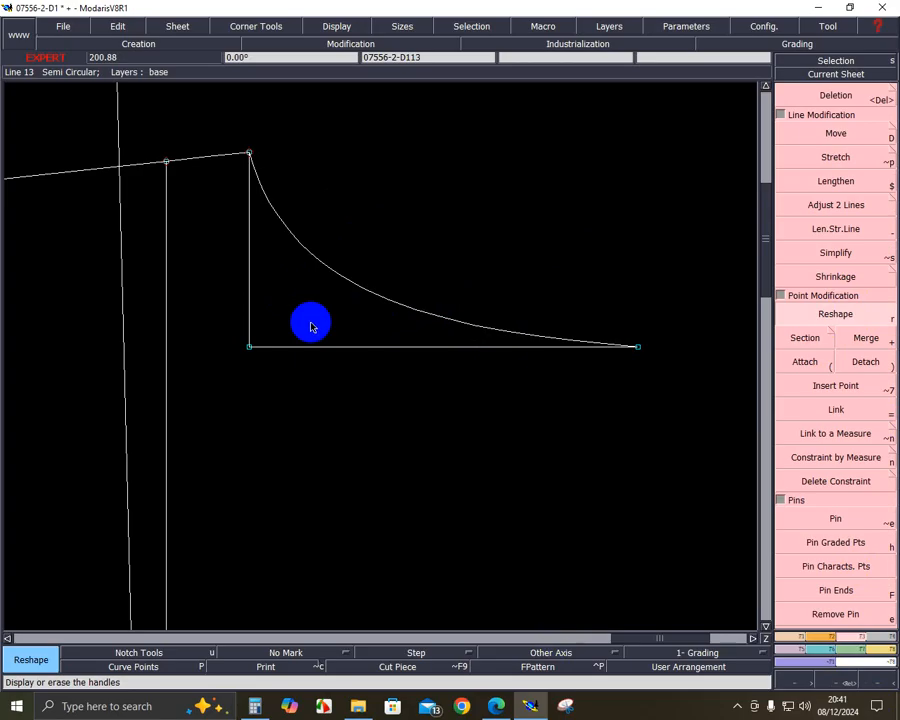
- Refine both ends of the crotch curve by slightly adjusting its handles, and check the shape on the whole pattern
{"action": "key", "text": "F11"}
{"action": "left_click", "coordinate": [290, 301]}
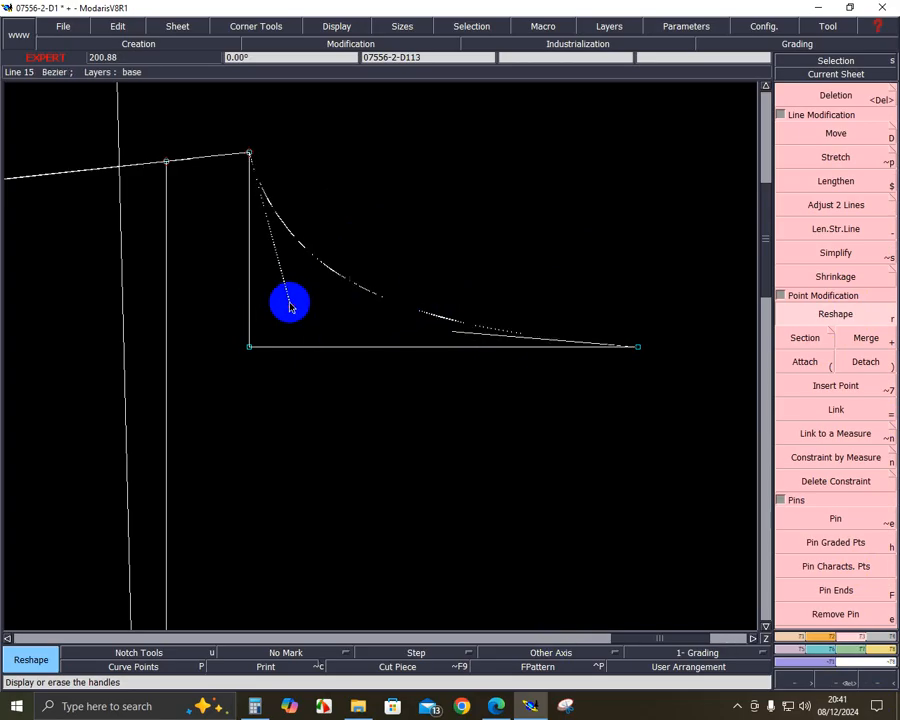
{"action": "left_click", "coordinate": [290, 305]}
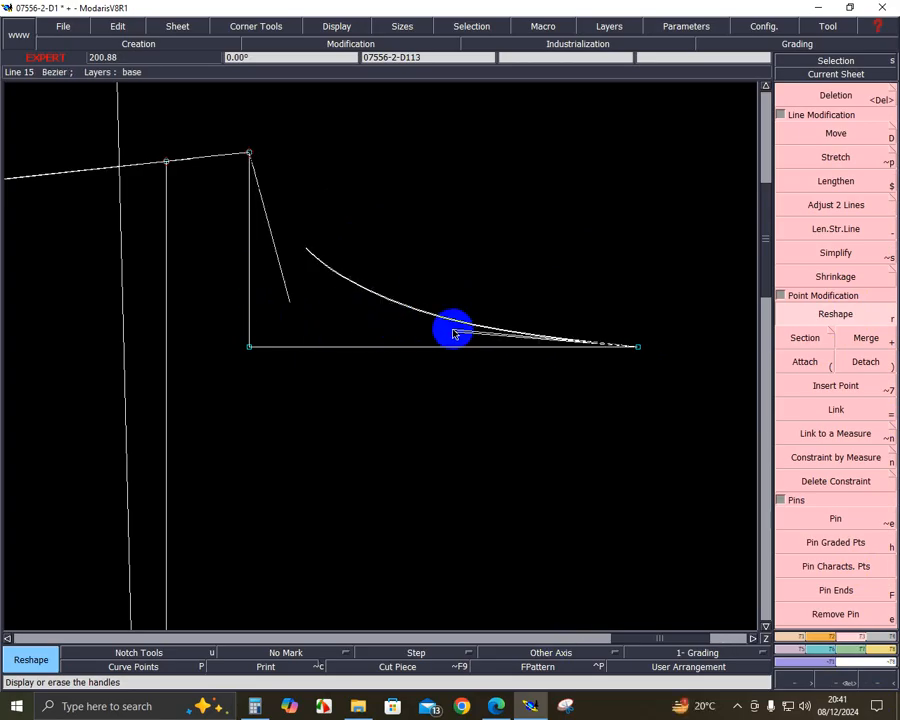
{"action": "left_click", "coordinate": [454, 334]}
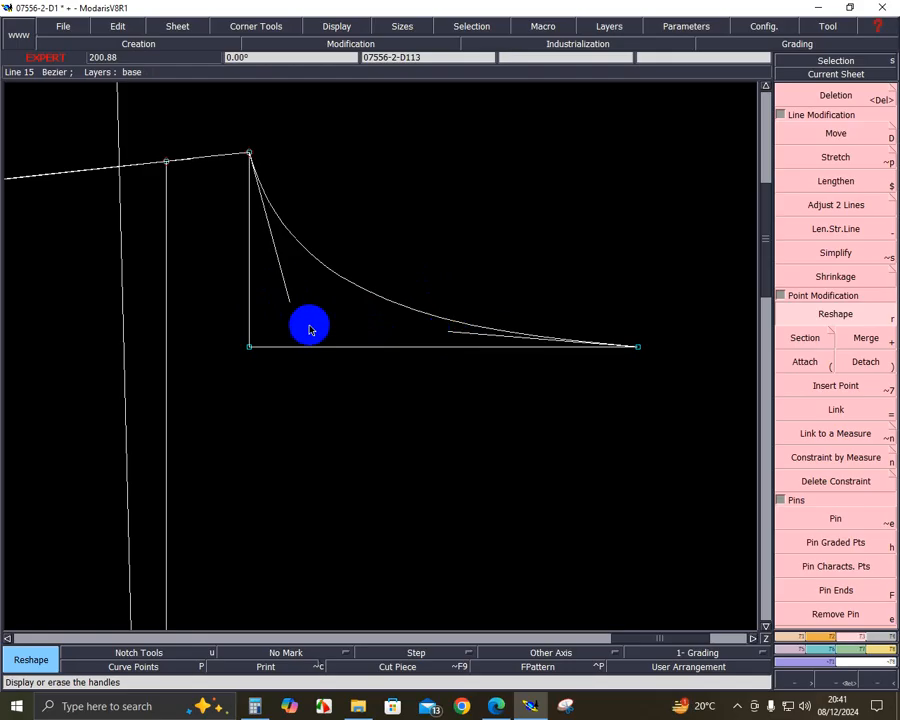
{"action": "left_click", "coordinate": [287, 303]}
{"action": "left_click", "coordinate": [287, 307]}
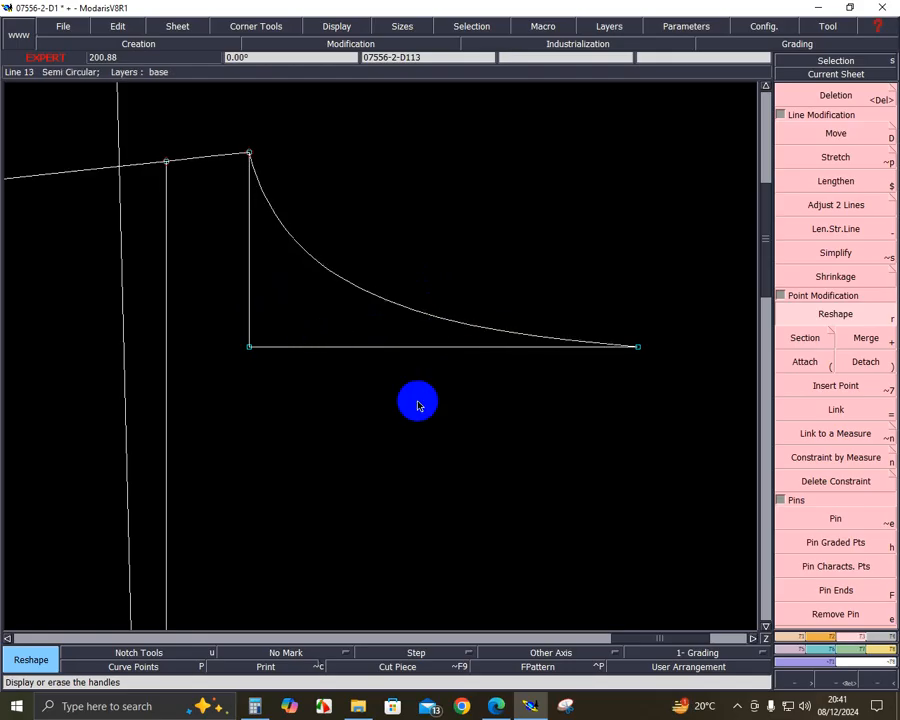
{"action": "key", "text": "Home"}
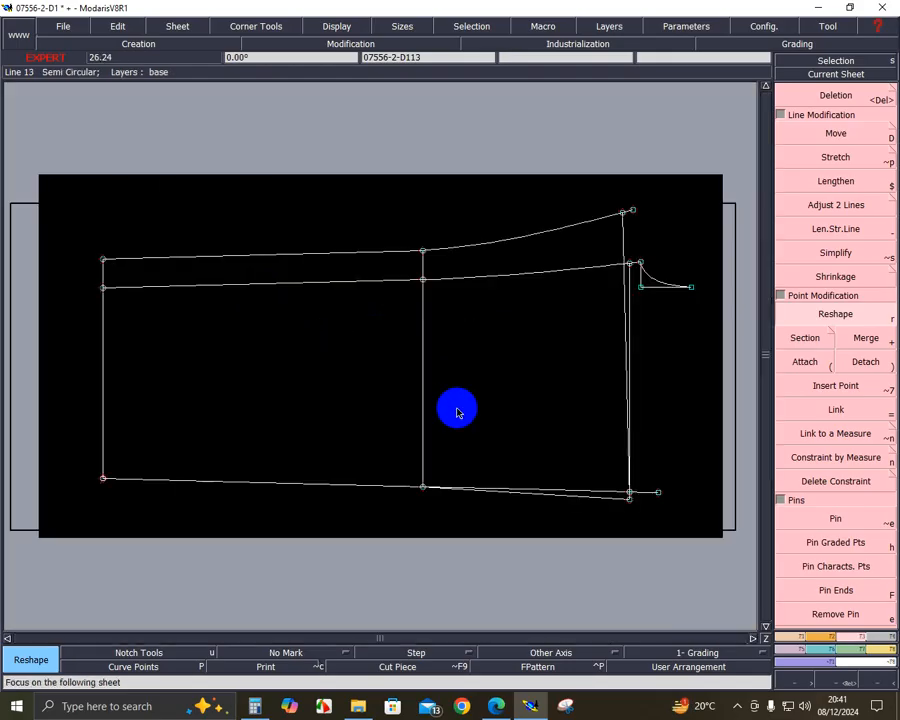
- Measure the length of the crotch curve from the inseam extension's end to its far end, undoing the misplaced length measure
{"action": "left_click", "coordinate": [840, 683]}
{"action": "left_click_drag", "start_coordinate": [398, 233], "coordinate": [613, 492]}
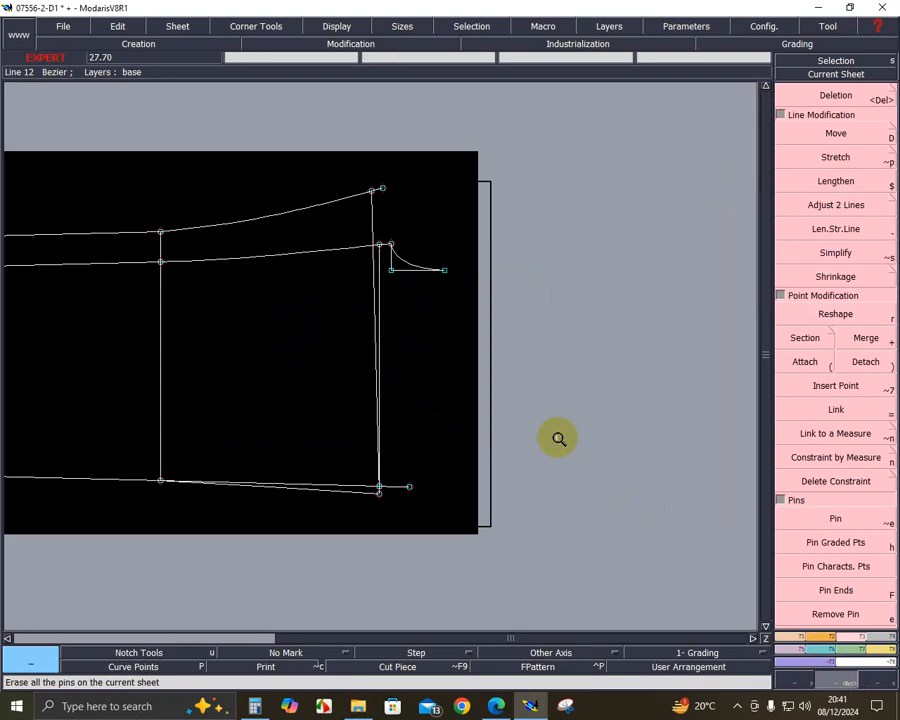
{"action": "left_click_drag", "start_coordinate": [291, 183], "coordinate": [545, 401]}
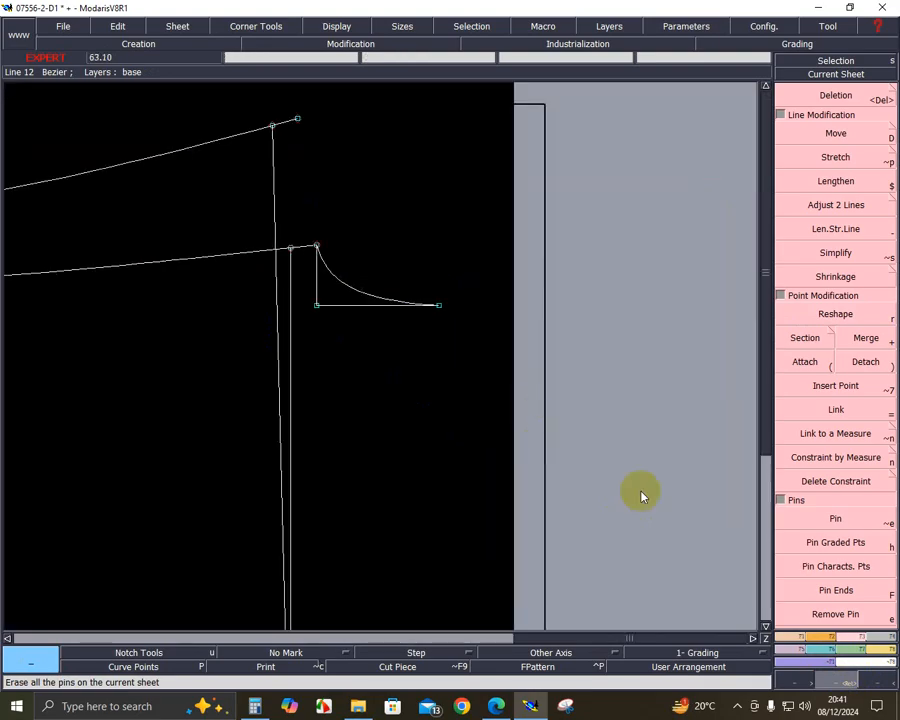
{"action": "left_click", "coordinate": [882, 648]}
{"action": "left_click", "coordinate": [835, 207]}
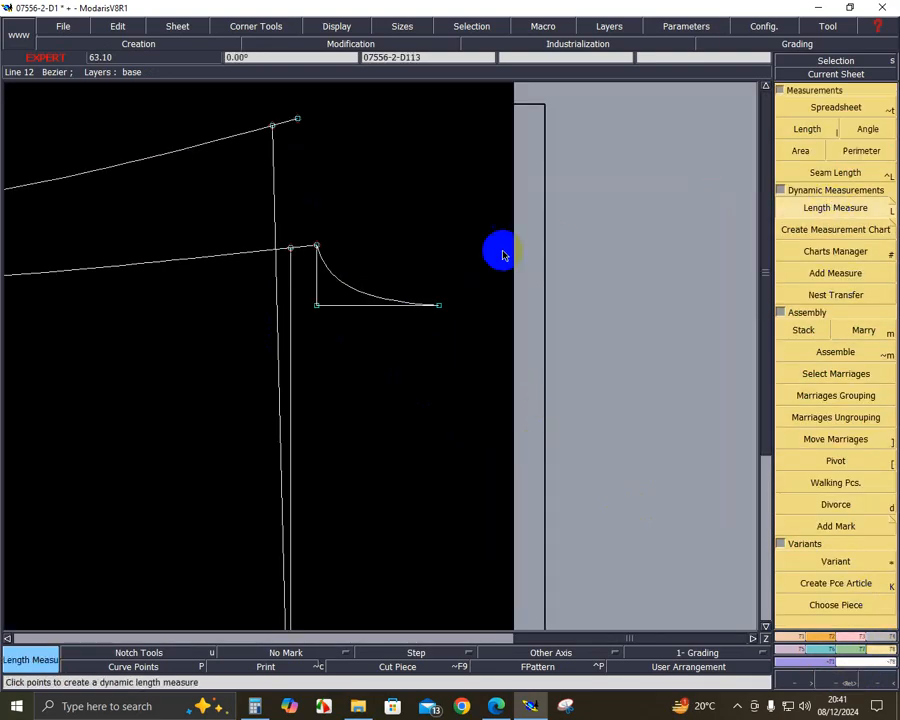
{"action": "left_click", "coordinate": [379, 293]}
{"action": "left_click", "coordinate": [562, 278]}
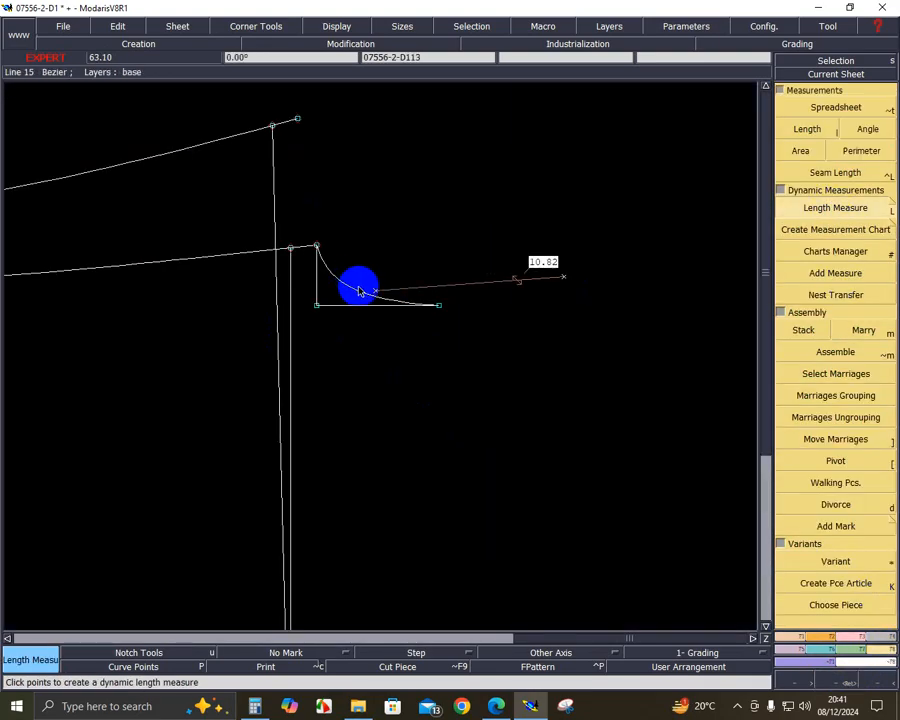
{"action": "key", "text": "ctrl+z"}
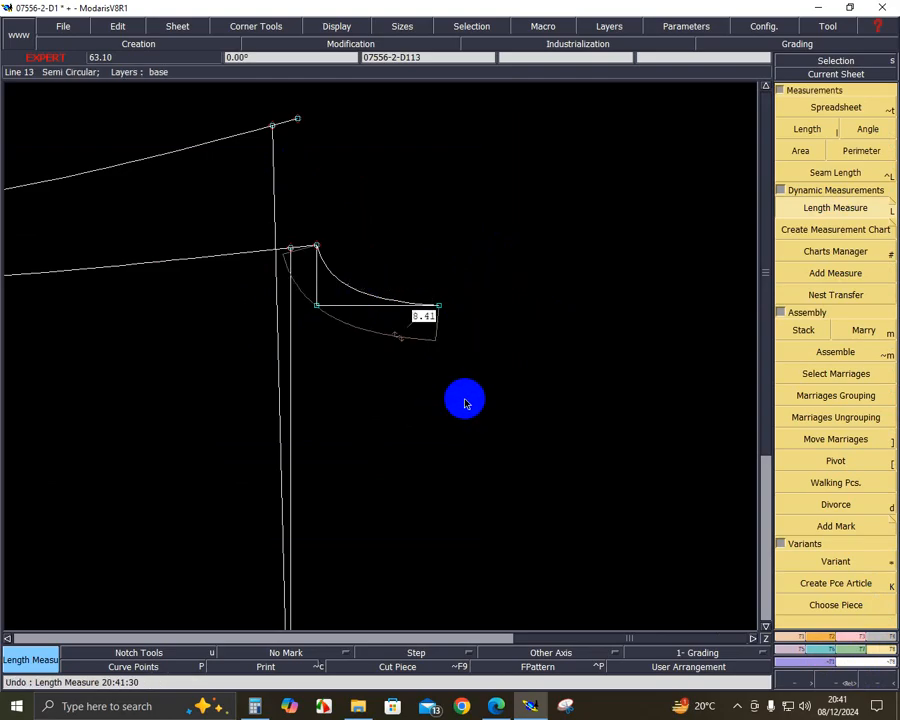
- Switch to Calculator, subtract 8.41 from the 15 cm front rise, and return to Modaris
{"action": "left_click", "coordinate": [258, 707]}
{"action": "key", "text": "Escape"}
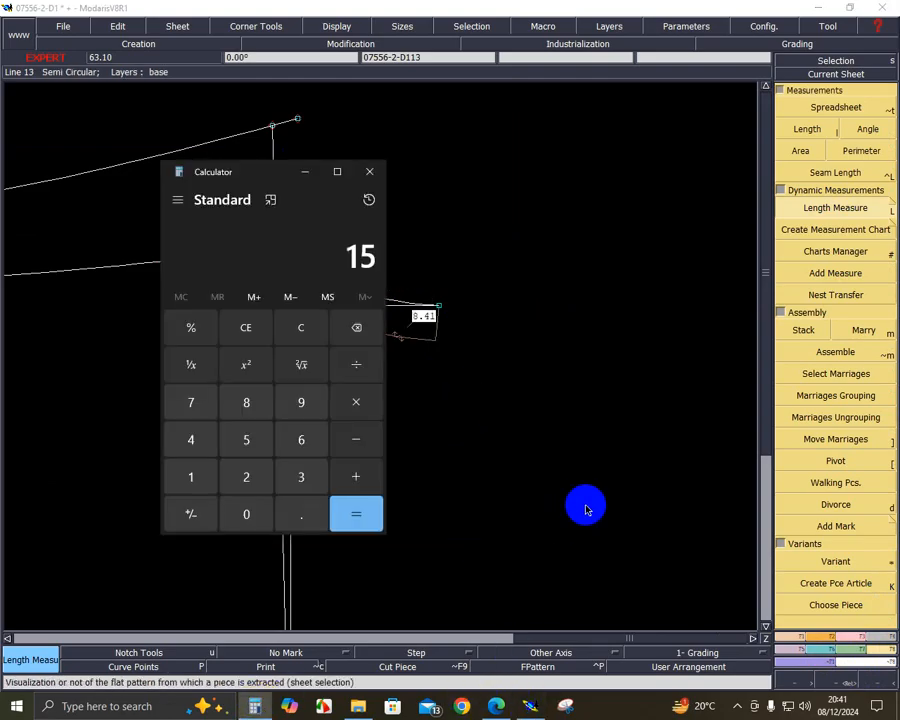
{"action": "type", "text": "15-8.41"}
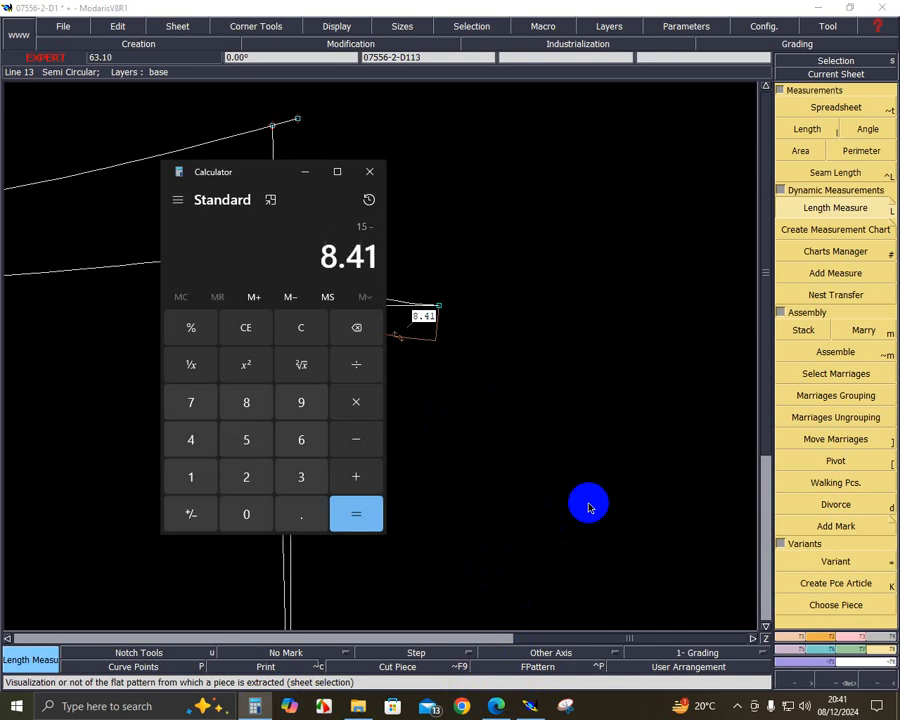
{"action": "key", "text": "Return"}
{"action": "key", "text": "alt+Tab"}
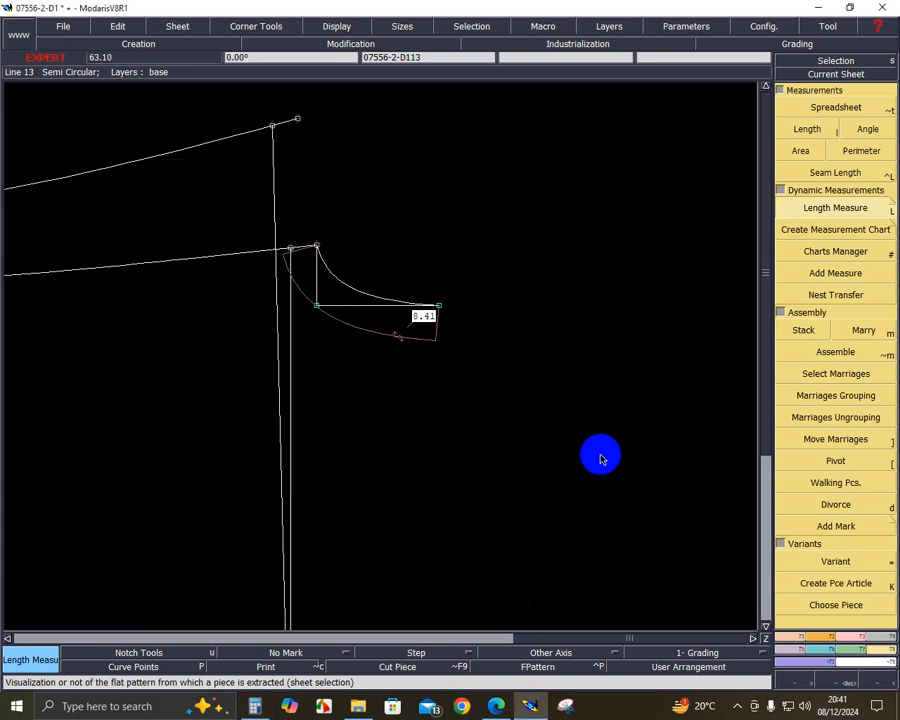
- Extend the crotch curve's far end in a straight line by the calculated difference, and delete the curve's length measure
{"action": "left_click", "coordinate": [845, 637]}
{"action": "left_click", "coordinate": [850, 228]}
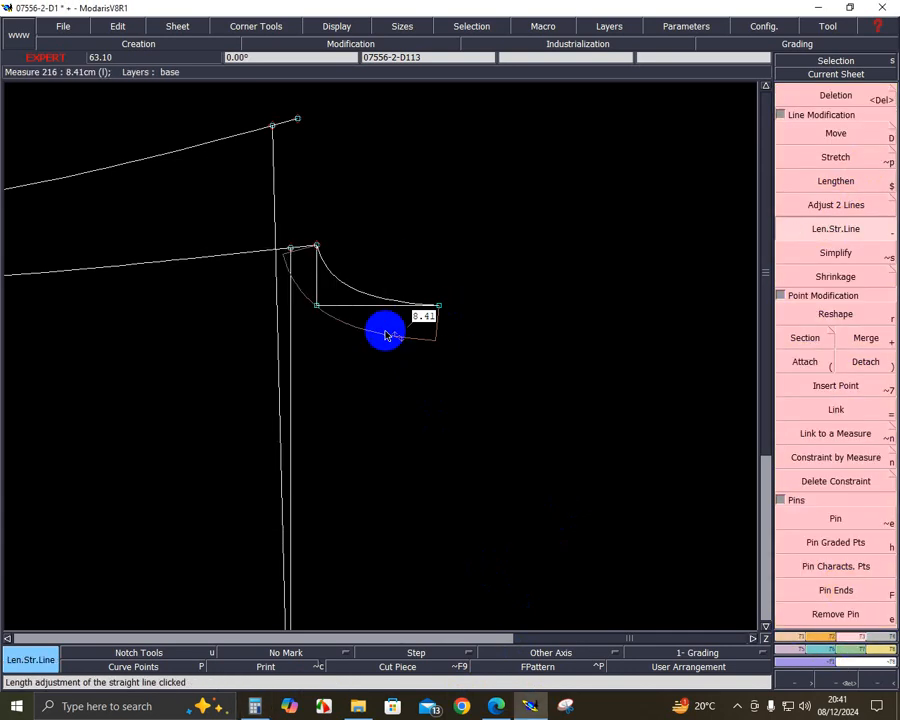
{"action": "left_click", "coordinate": [368, 300]}
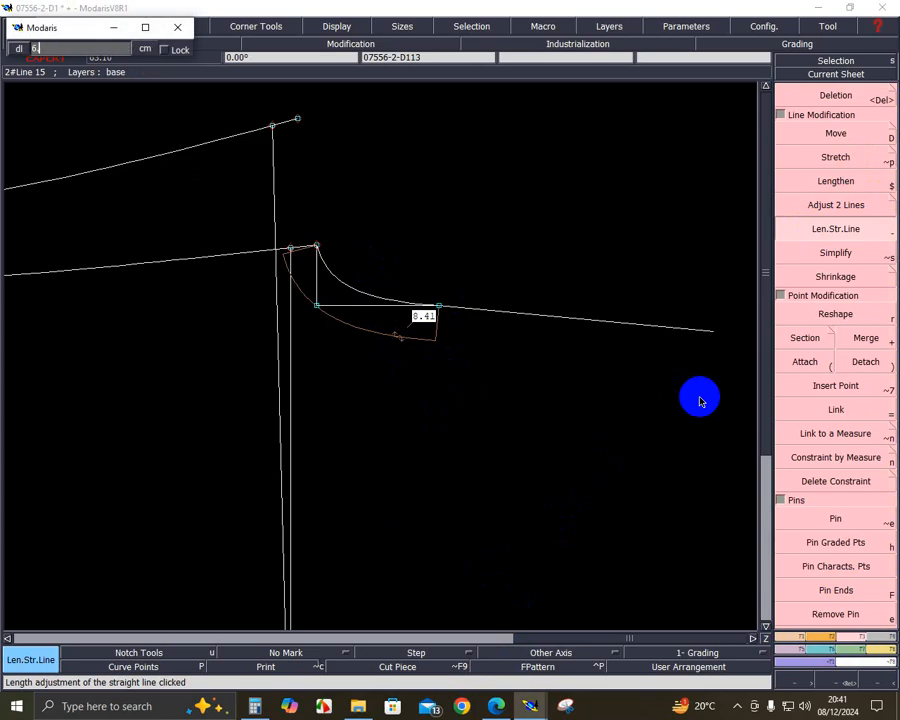
{"action": "key", "text": "Return"}
{"action": "key", "text": "Delete"}
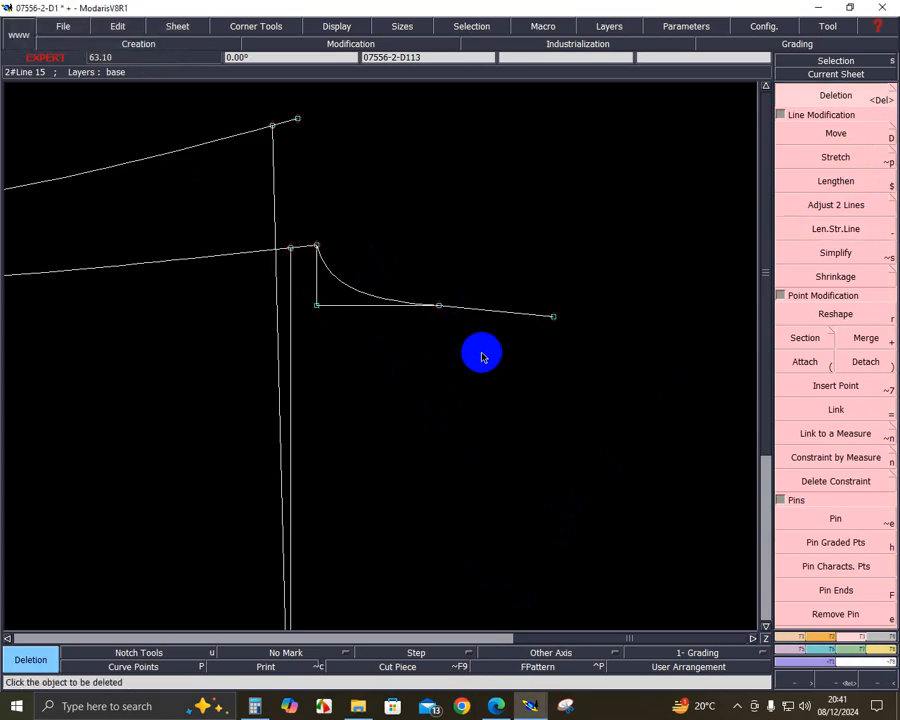
- Draw a straight line down across the pattern from the front rise's free end, and align its two end points vertically
{"action": "left_click", "coordinate": [878, 683]}
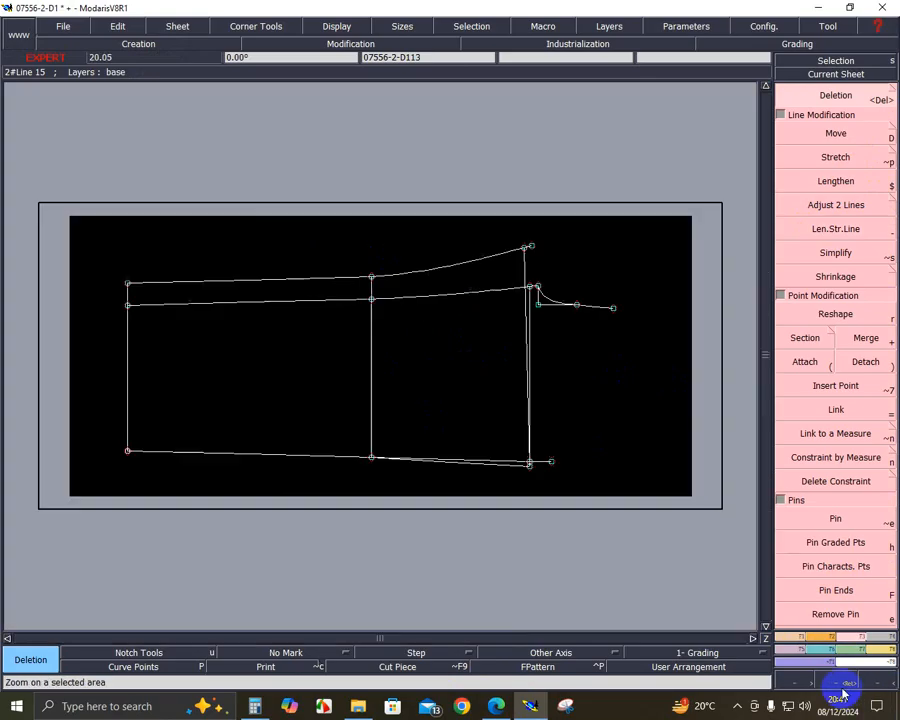
{"action": "left_click", "coordinate": [840, 686]}
{"action": "left_click_drag", "start_coordinate": [426, 214], "coordinate": [695, 539]}
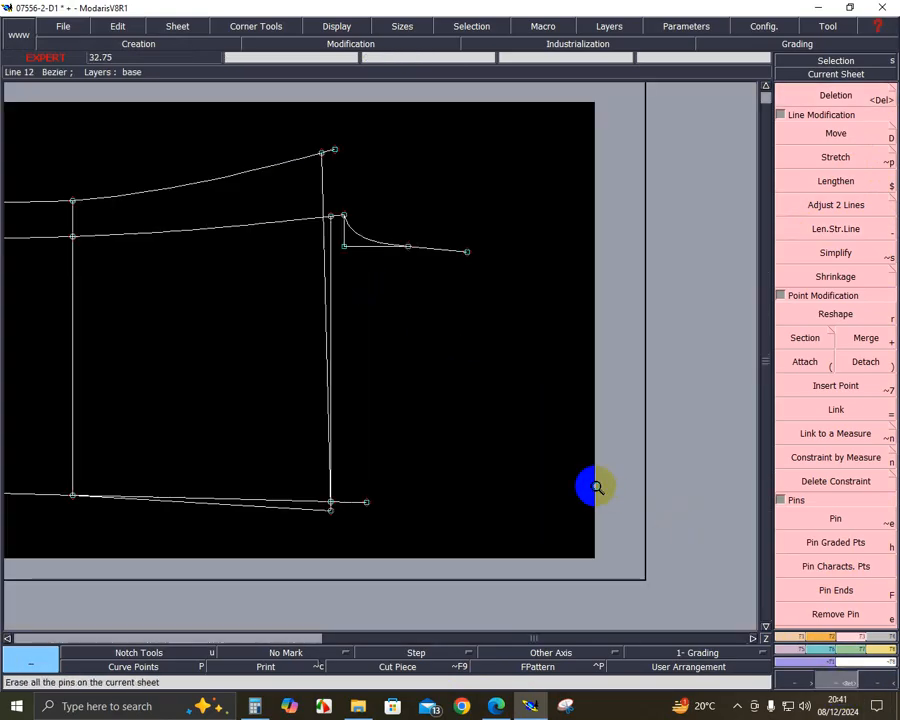
{"action": "key", "text": "d"}
{"action": "mouse_move", "coordinate": [467, 255]}
{"action": "left_mouse_down"}
{"action": "mouse_move", "coordinate": [486, 514]}
{"action": "mouse_move", "coordinate": [467, 530]}
{"action": "left_mouse_up"}
{"action": "left_click", "coordinate": [805, 683]}
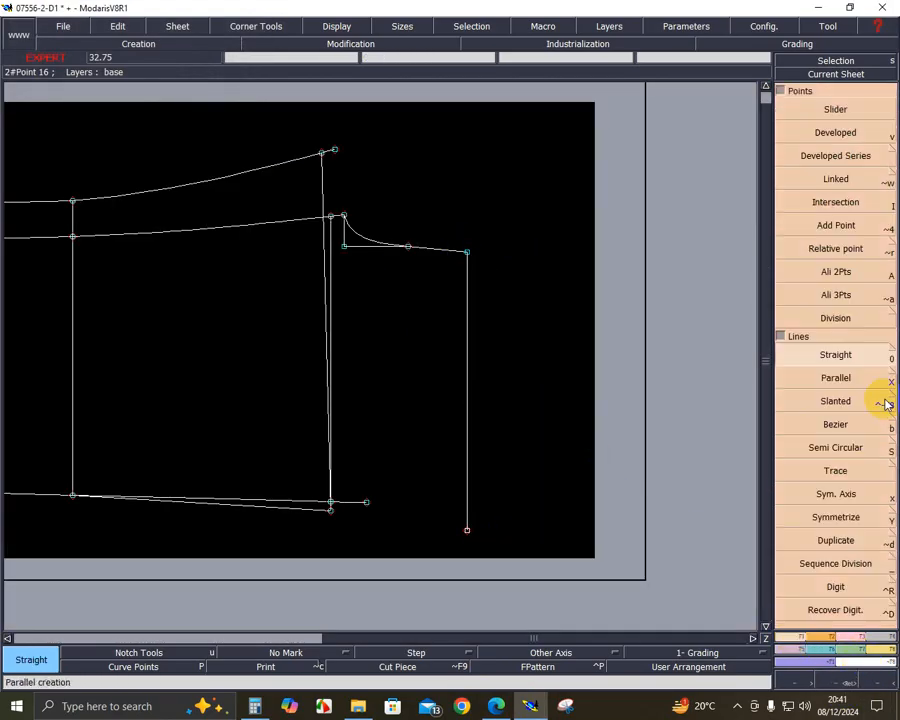
{"action": "left_click", "coordinate": [845, 271]}
{"action": "left_click_drag", "start_coordinate": [468, 251], "coordinate": [467, 530]}
- Create two lines parallel to the vertical line beyond the front rise, at distances of 4 cm and 8 cm outward
{"action": "left_click", "coordinate": [836, 378]}
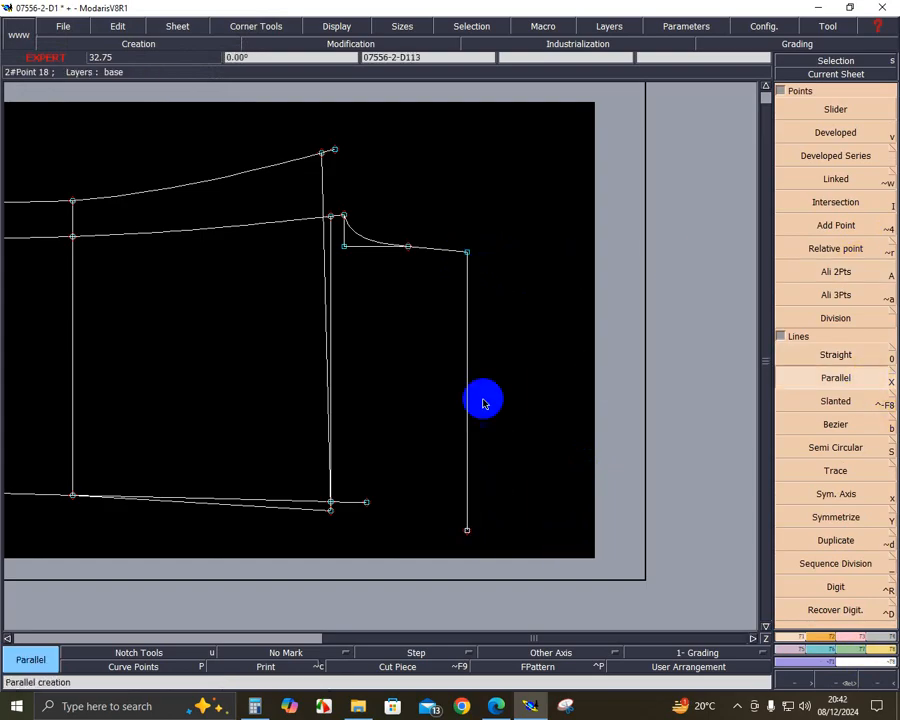
{"action": "left_click_drag", "start_coordinate": [480, 398], "coordinate": [535, 410]}
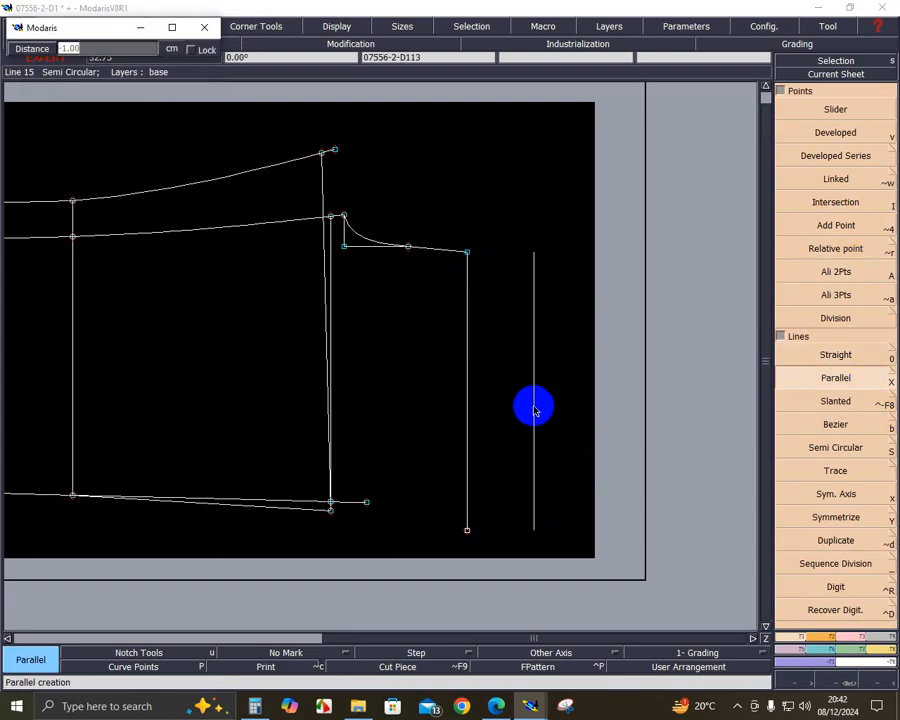
{"action": "type", "text": "4"}
{"action": "key", "text": "Return"}
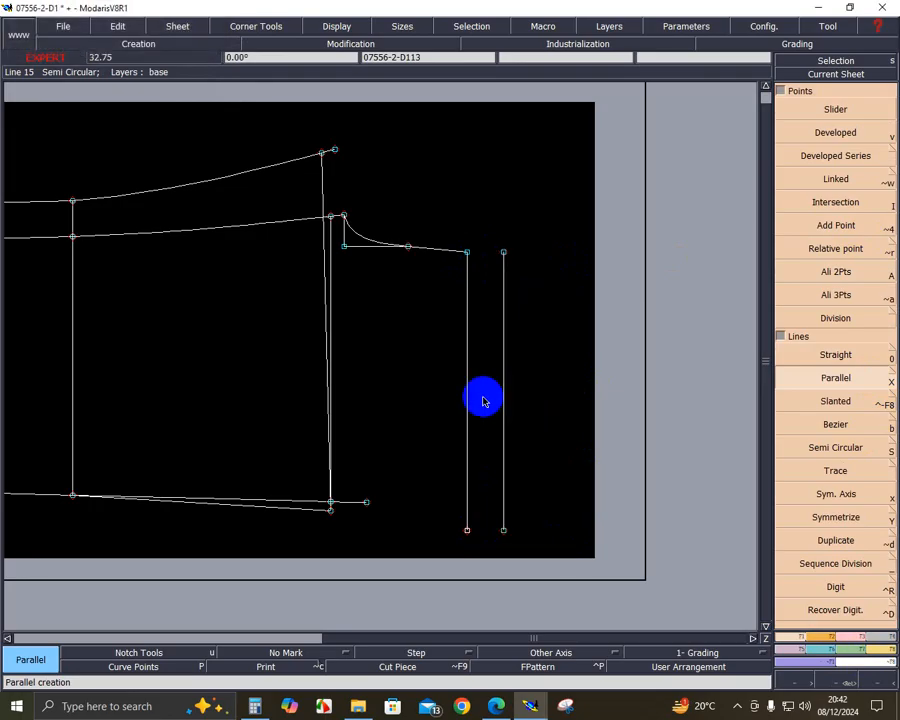
{"action": "left_click_drag", "start_coordinate": [468, 401], "coordinate": [606, 418]}
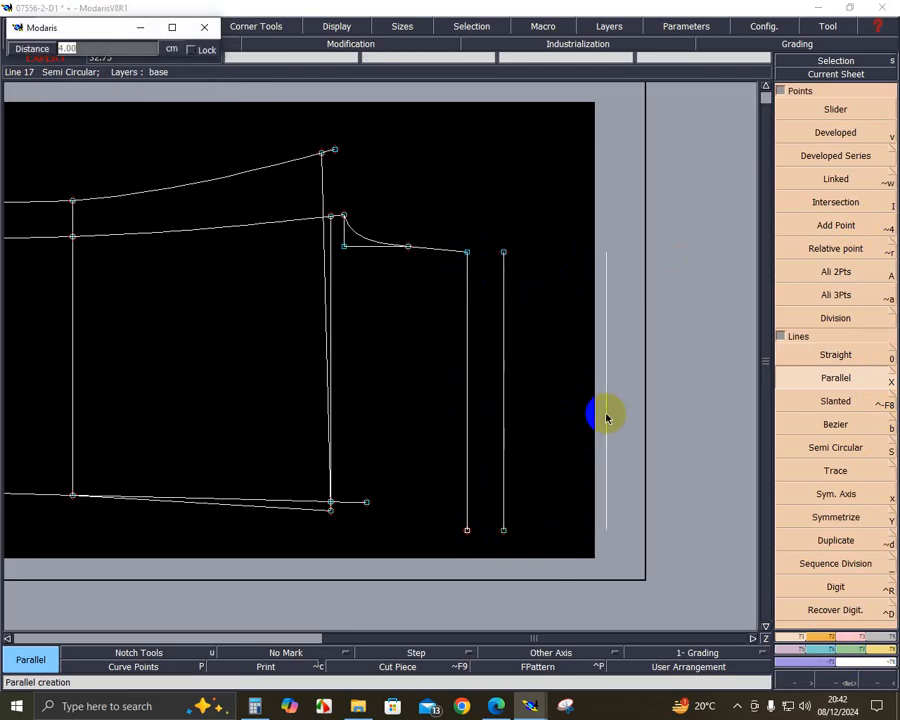
{"action": "type", "text": "8"}
{"action": "key", "text": "Return"}
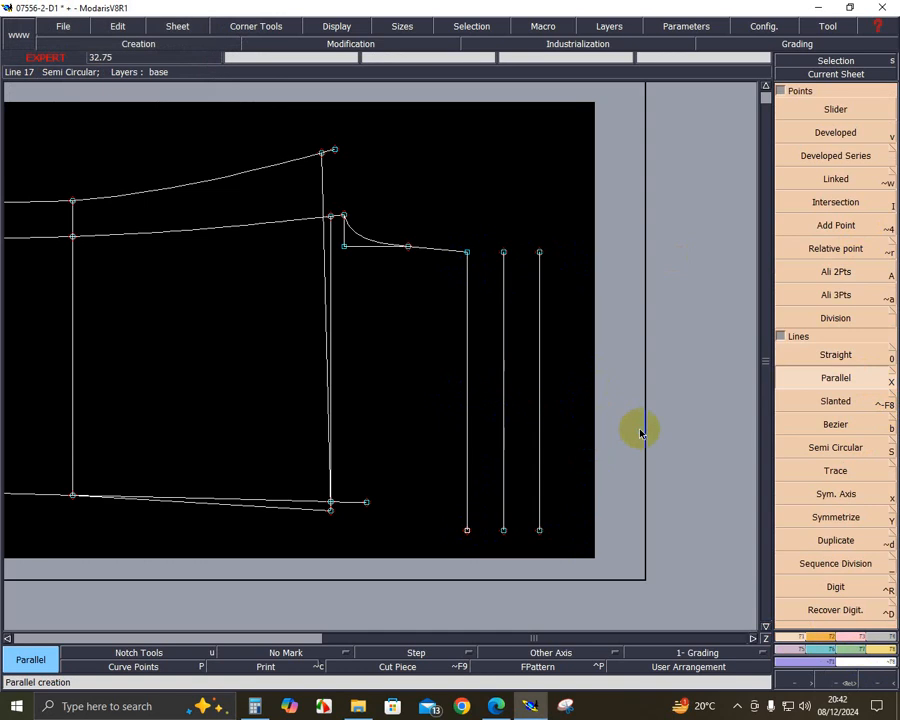
- Add one more parallel line 4 cm outside the outermost vertical line
{"action": "left_click", "coordinate": [839, 682]}
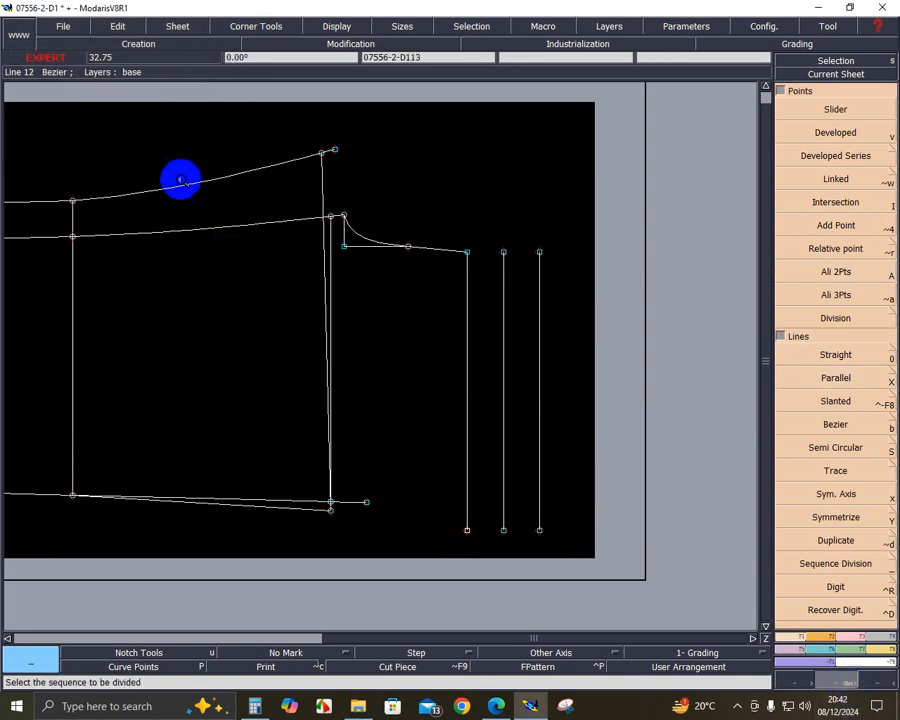
{"action": "left_click_drag", "start_coordinate": [178, 145], "coordinate": [645, 614]}
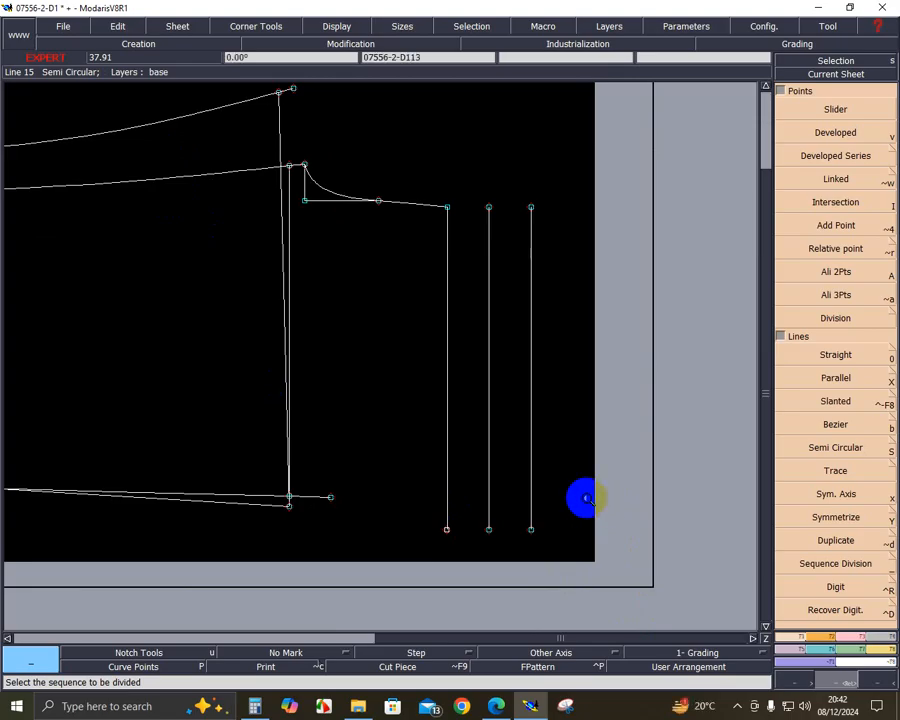
{"action": "left_click", "coordinate": [835, 378]}
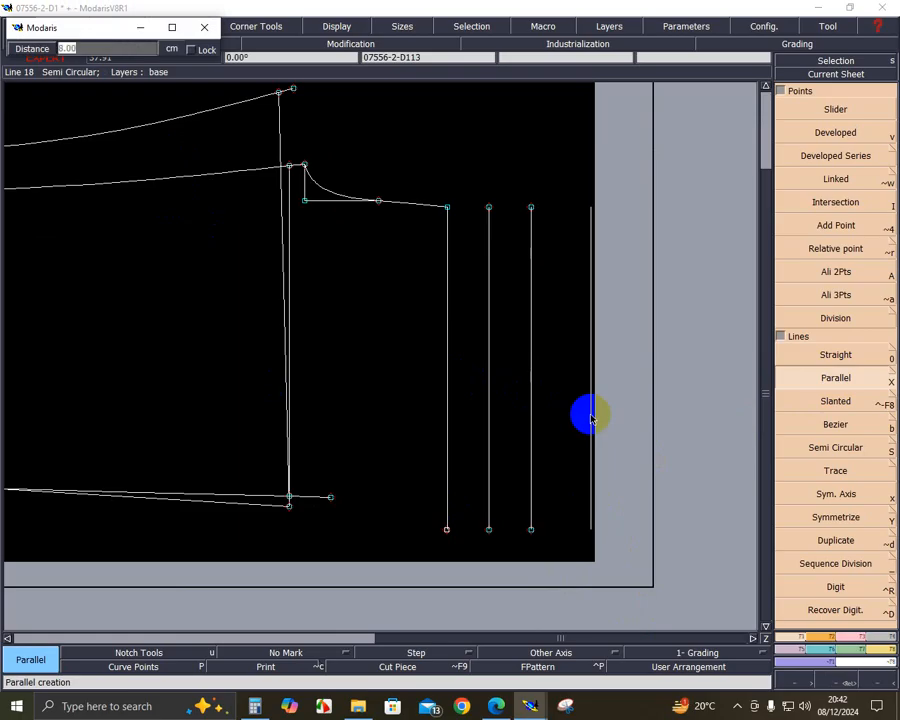
{"action": "type", "text": "4"}
{"action": "key", "text": "Return"}
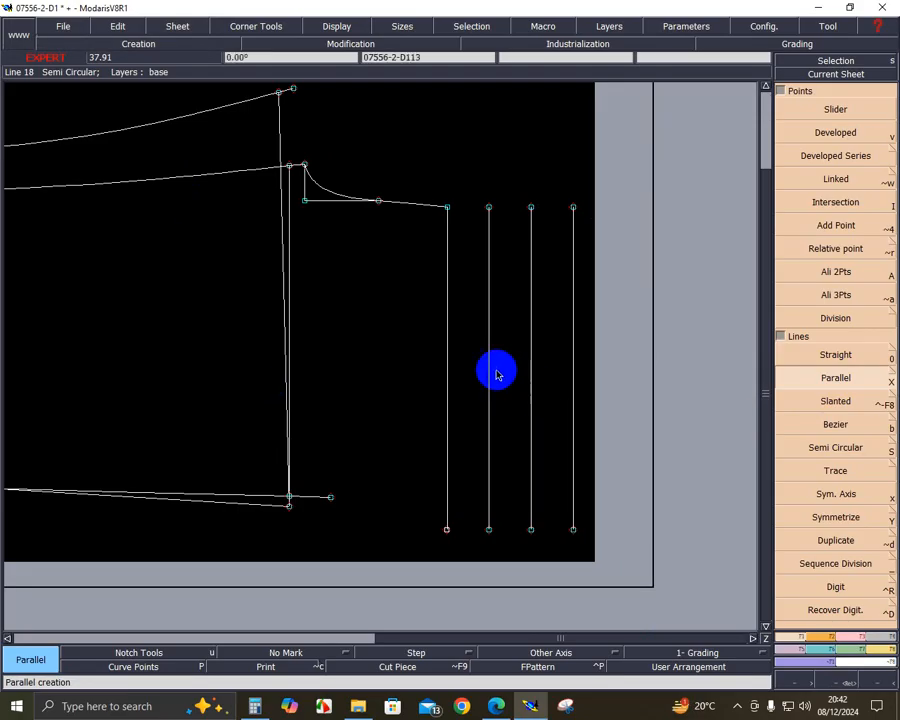
- Connect the upper ends of the first and second vertical lines with a straight line
{"action": "left_click", "coordinate": [490, 364]}
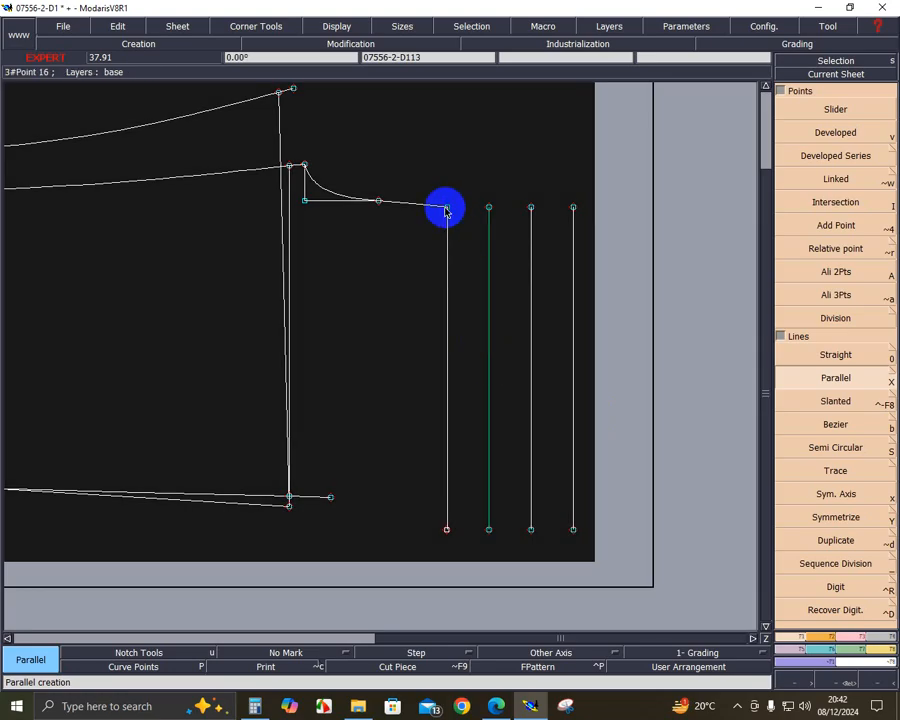
{"action": "key", "text": "0"}
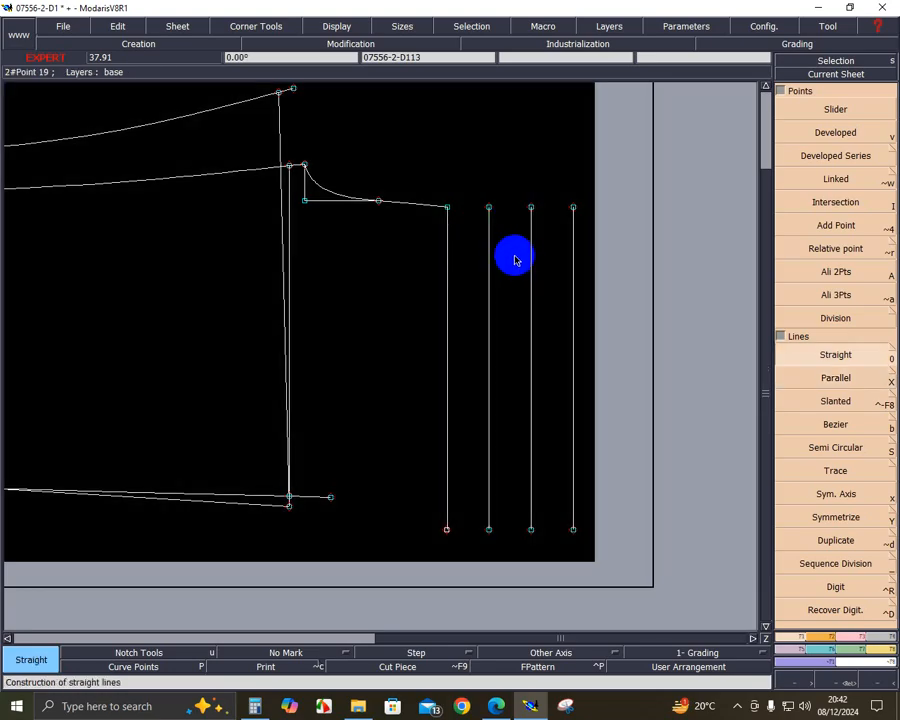
{"action": "left_click", "coordinate": [448, 209]}
{"action": "left_click", "coordinate": [488, 207]}
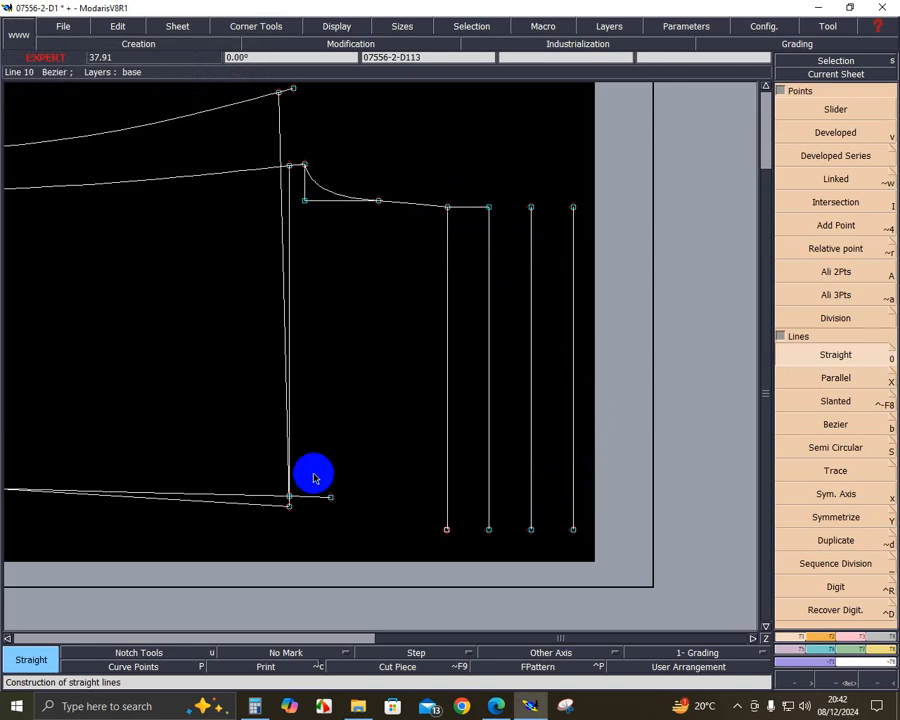
- Check the size S waist at front in the measurement chart, and draw a 23.75 cm radius circle centred on the second vertical line's upper end
{"action": "left_click", "coordinate": [836, 682]}
{"action": "left_click_drag", "start_coordinate": [132, 183], "coordinate": [650, 574]}
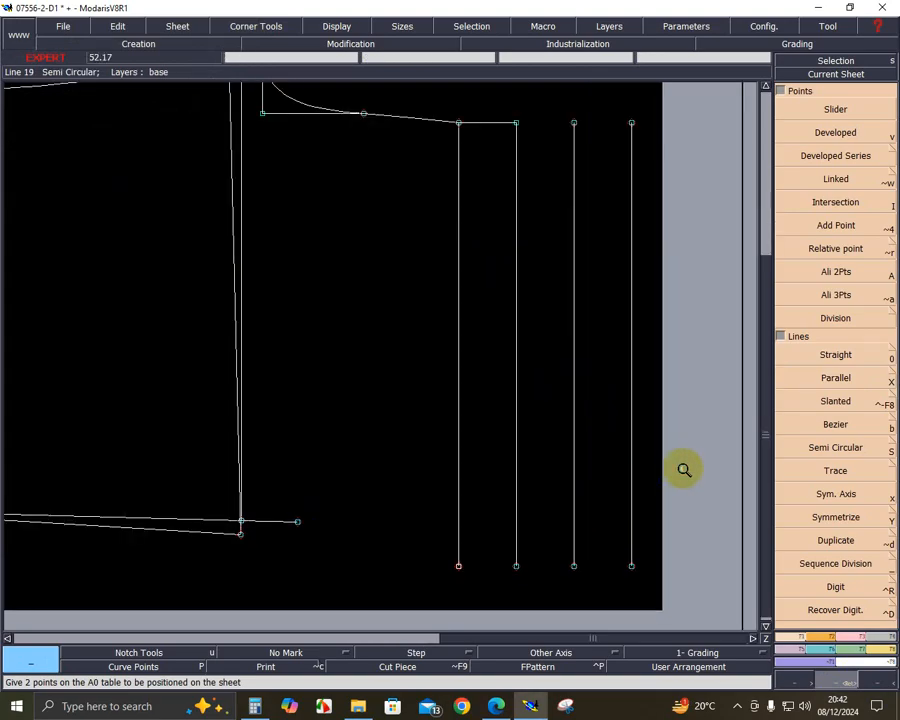
{"action": "left_click", "coordinate": [498, 705]}
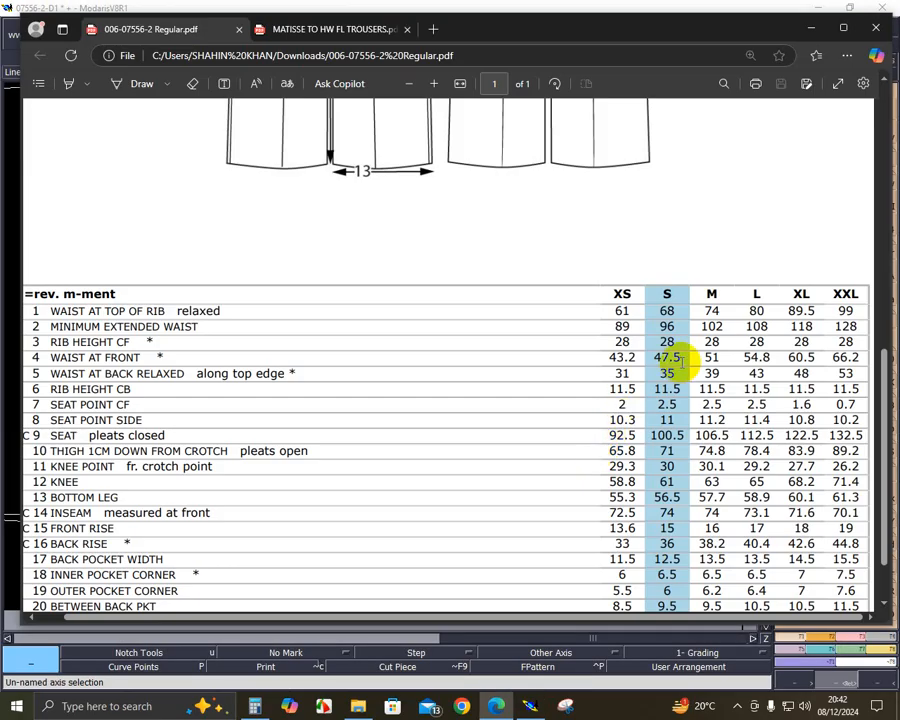
{"action": "left_click", "coordinate": [811, 28]}
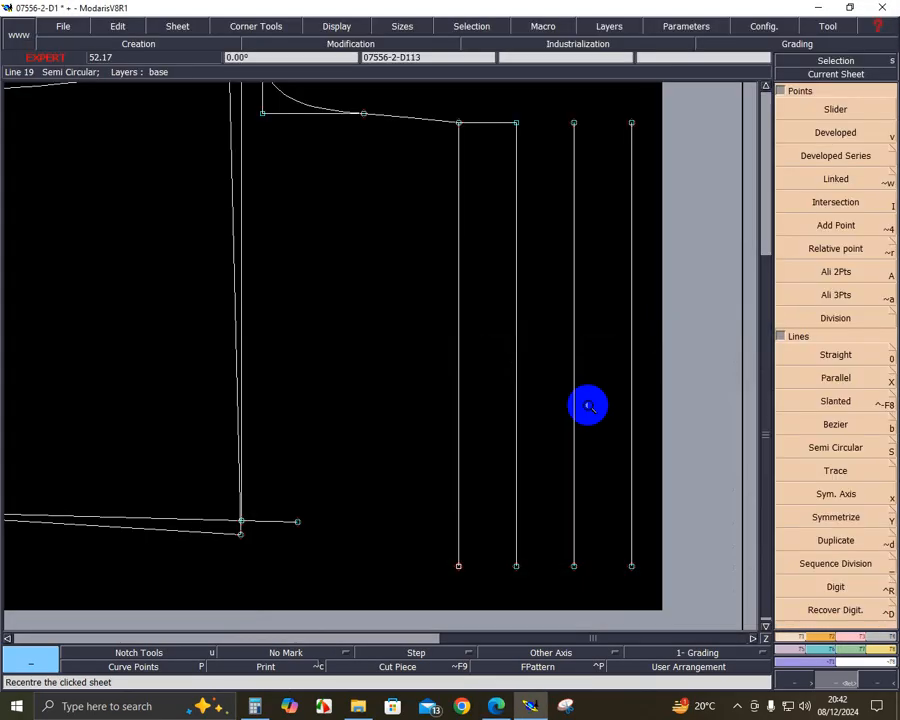
{"action": "left_click", "coordinate": [826, 637]}
{"action": "left_click", "coordinate": [804, 505]}
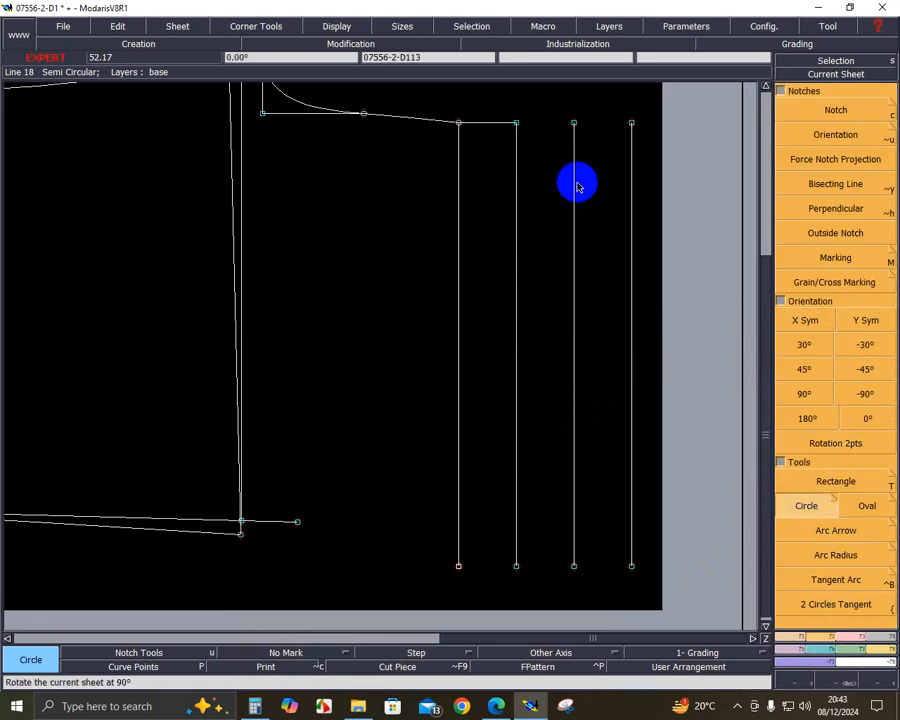
{"action": "left_click", "coordinate": [516, 124]}
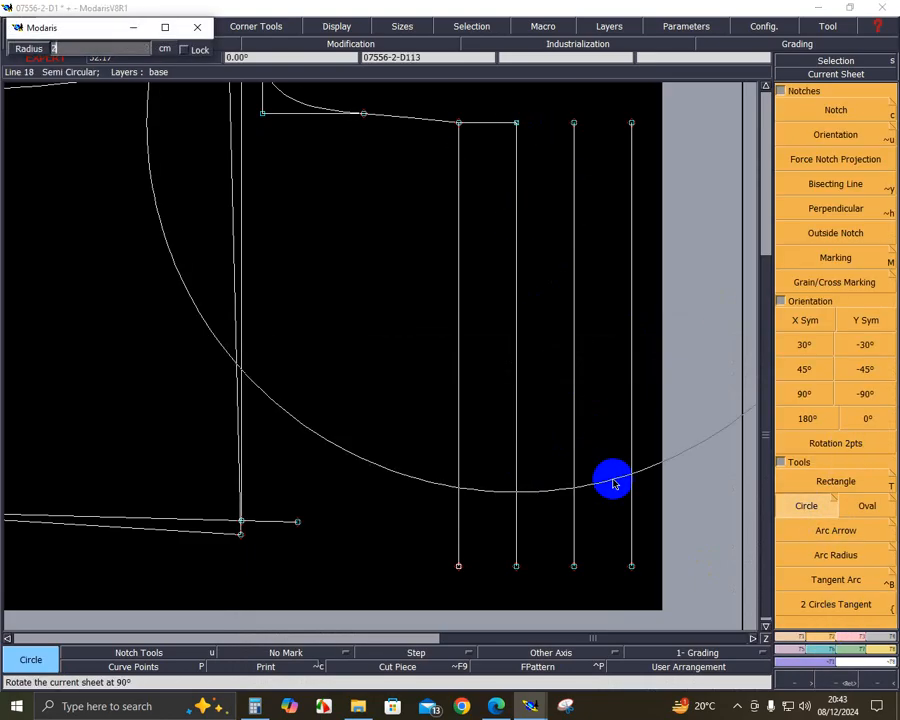
{"action": "type", "text": "23.75"}
{"action": "key", "text": "Return"}
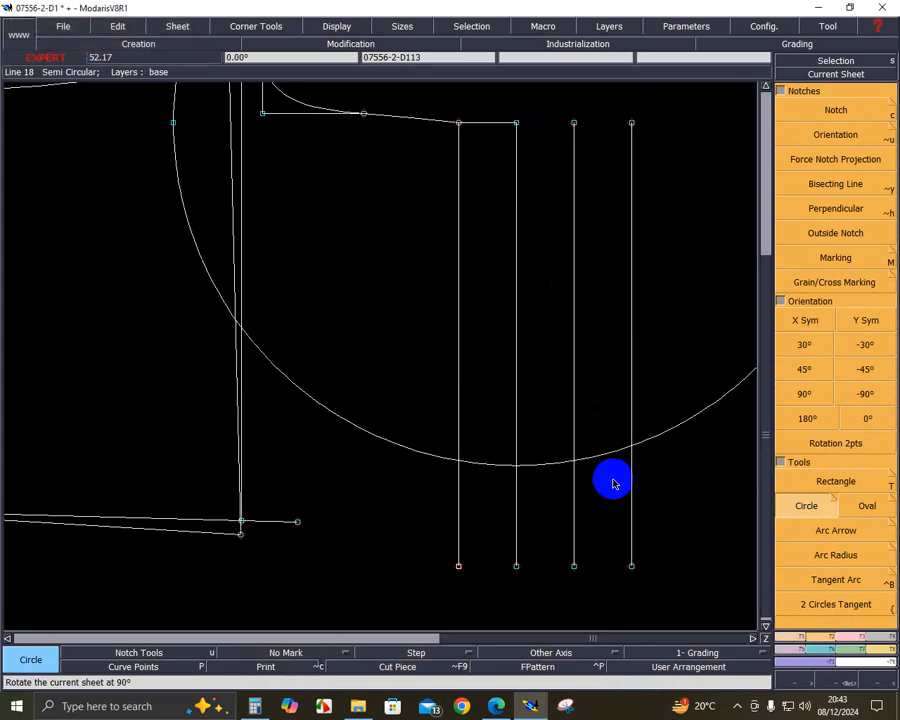
- Draw the front waistline as a Bezier line from the circle's intersection with the outermost vertical line to the second vertical line's upper end
{"action": "left_click", "coordinate": [790, 645]}
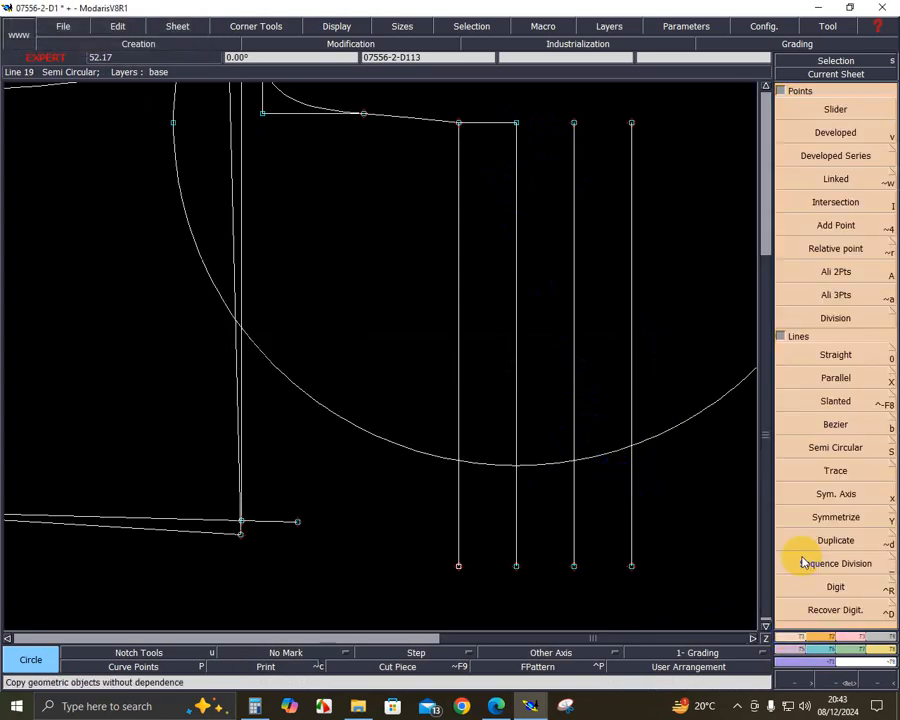
{"action": "left_click", "coordinate": [835, 424]}
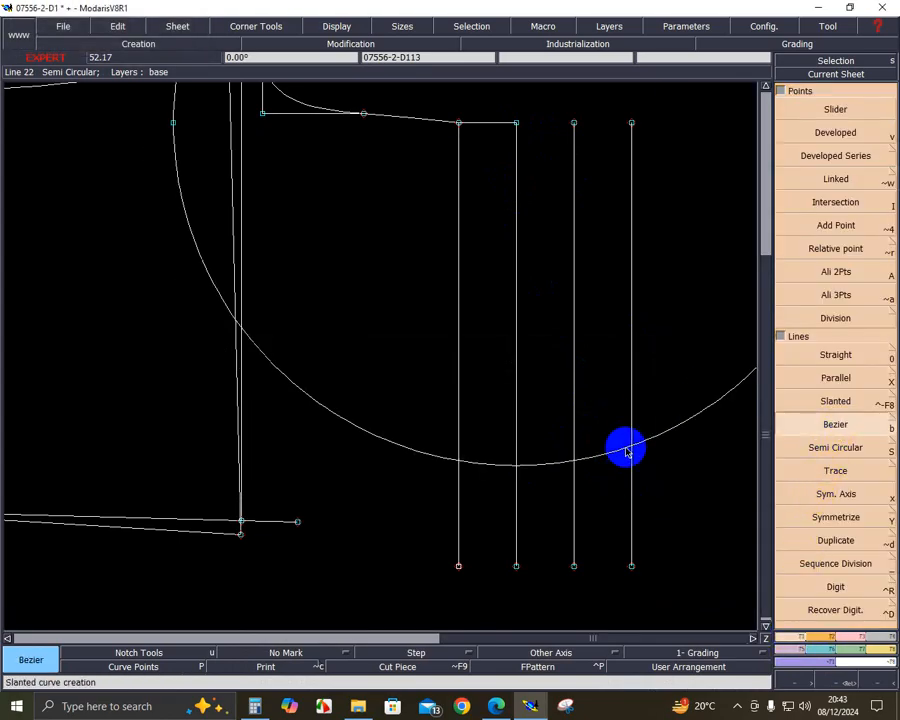
{"action": "left_click", "coordinate": [630, 445]}
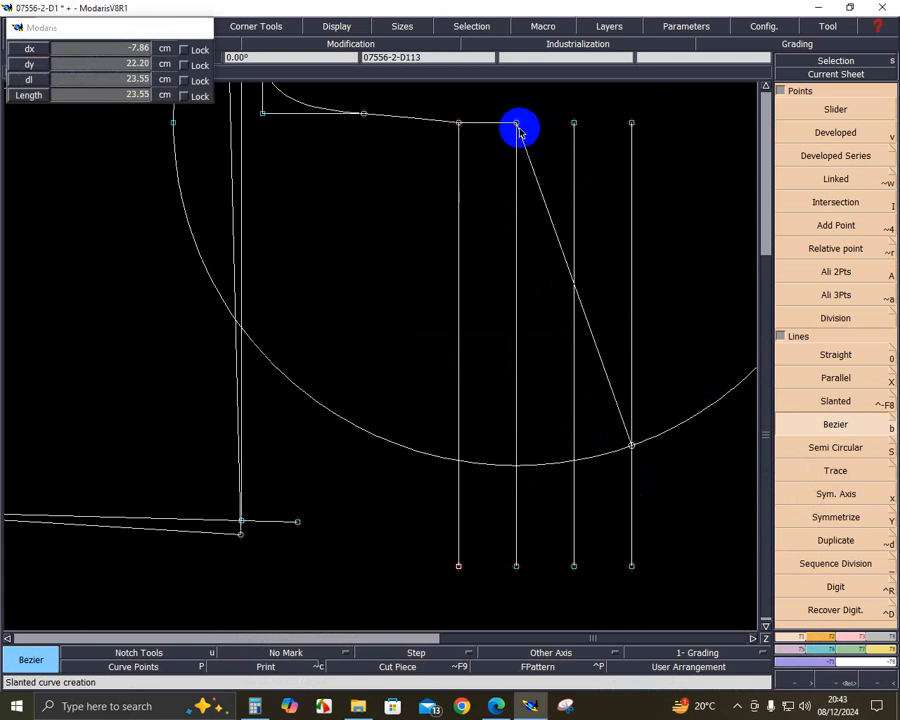
{"action": "left_click", "coordinate": [517, 124]}
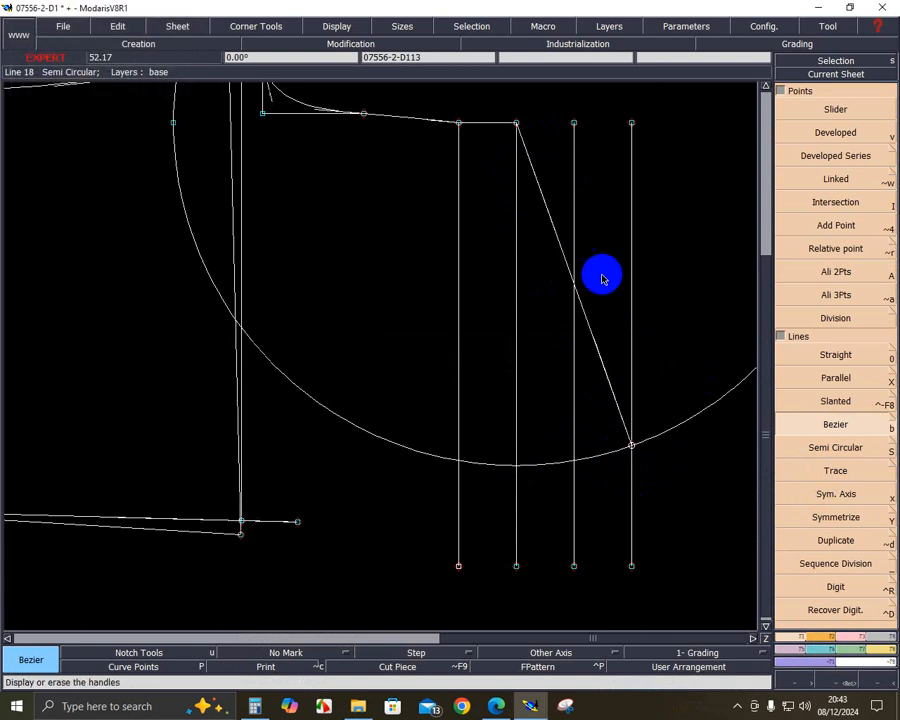
- Reshape the front waistline into a smooth curve by adjusting its tangent handles at both ends
{"action": "left_click", "coordinate": [853, 638]}
{"action": "left_click", "coordinate": [836, 314]}
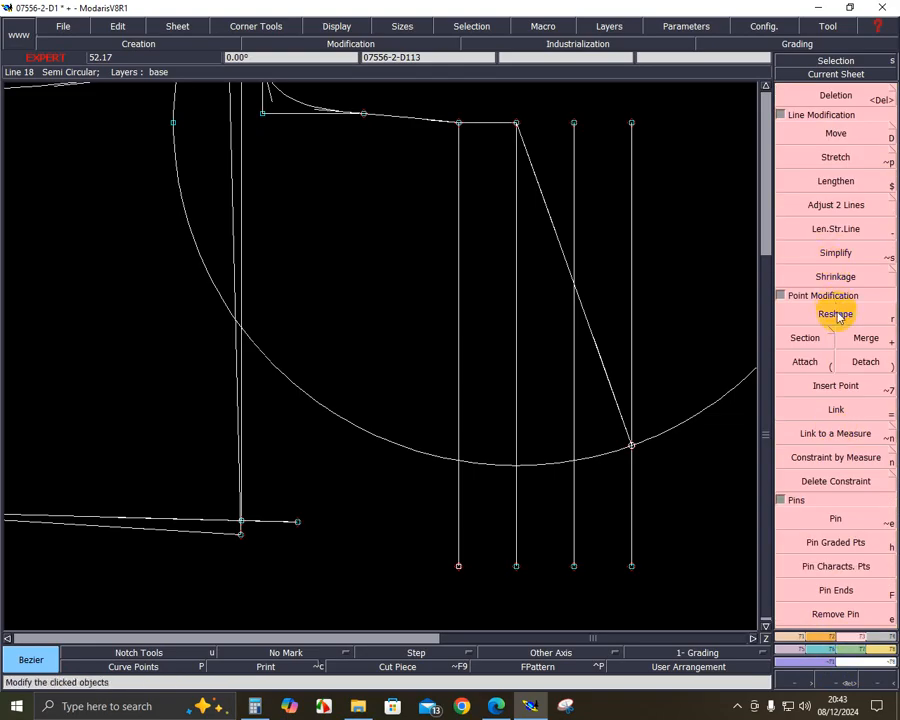
{"action": "left_click", "coordinate": [599, 356]}
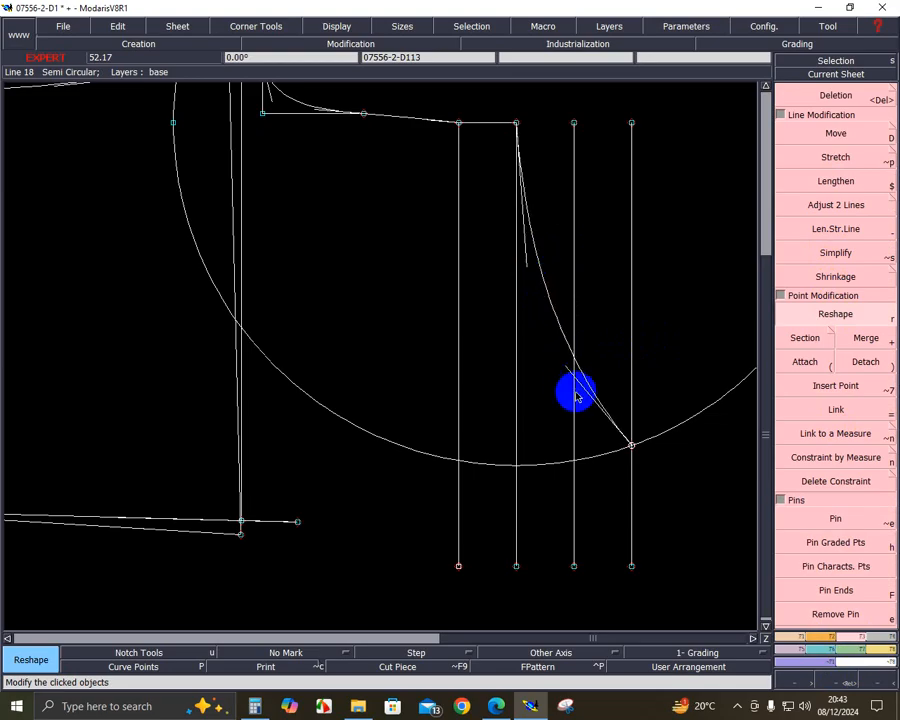
{"action": "left_click", "coordinate": [526, 267]}
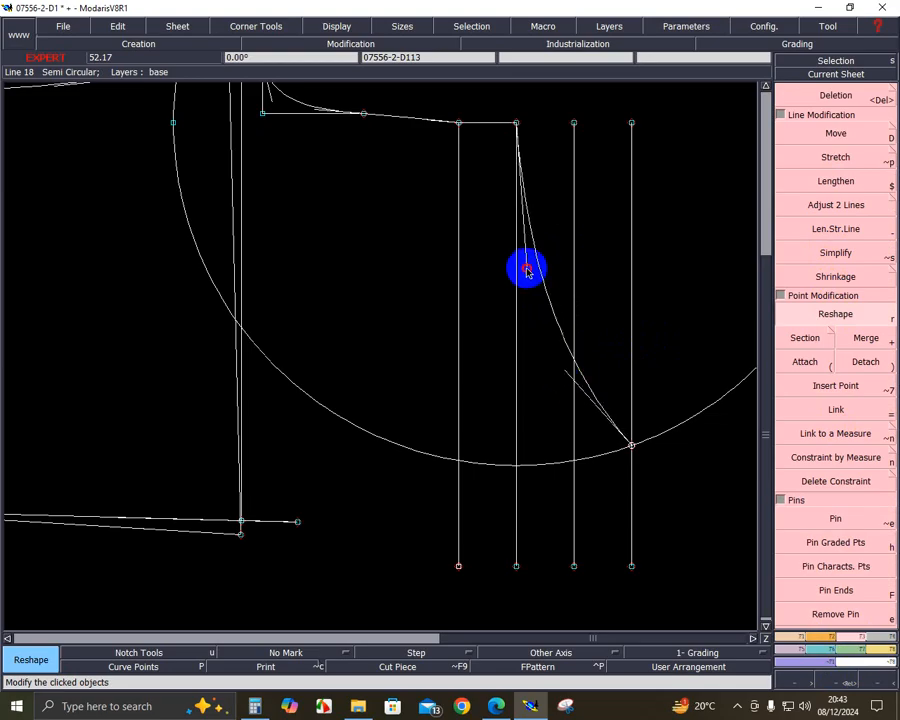
{"action": "left_click", "coordinate": [524, 264]}
{"action": "left_click", "coordinate": [525, 265]}
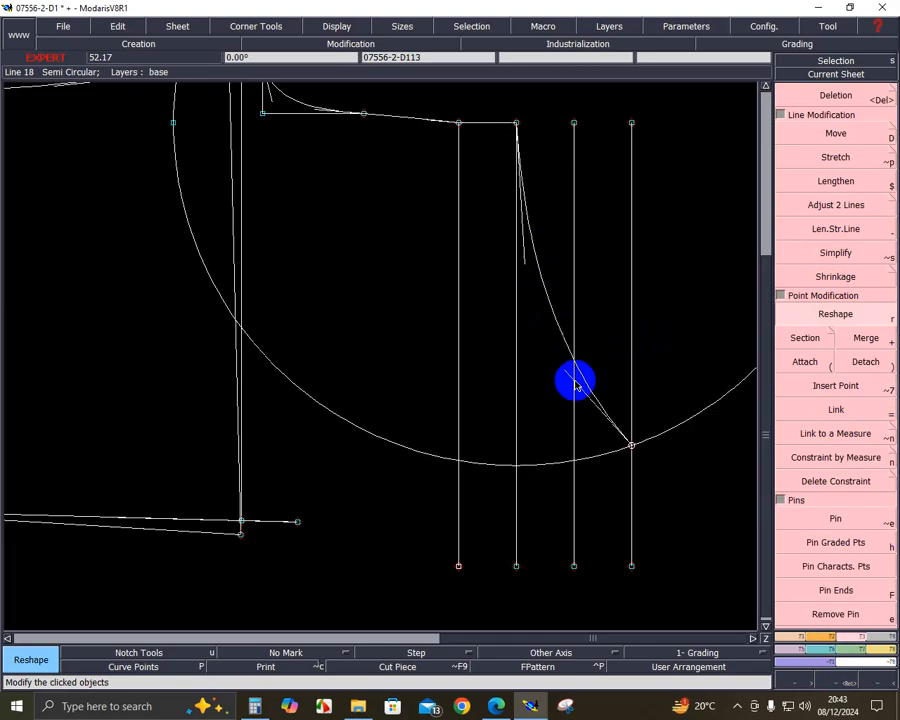
{"action": "left_click", "coordinate": [535, 285]}
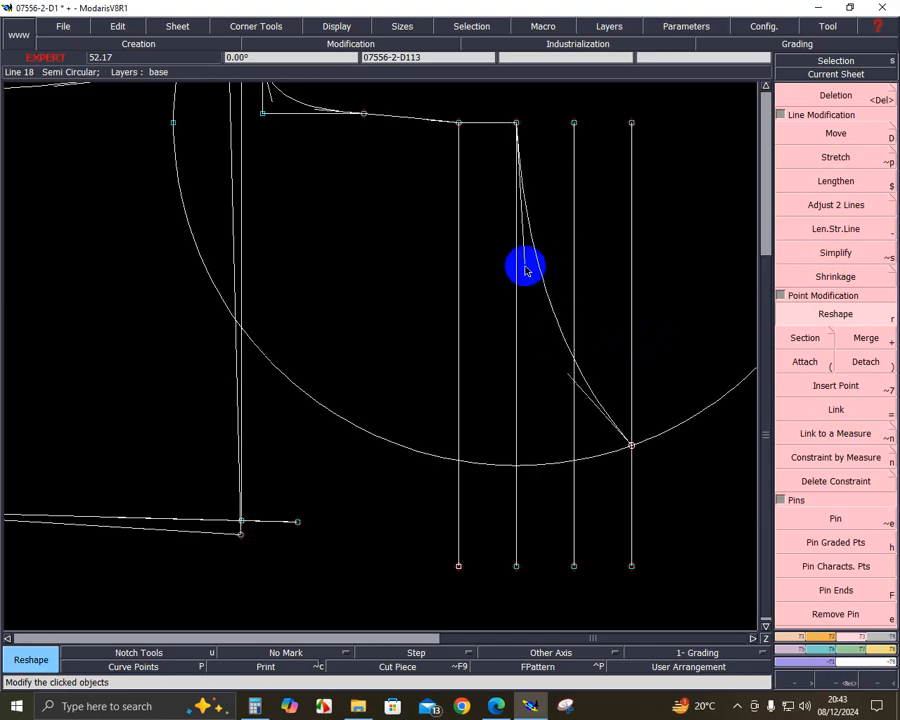
{"action": "left_click", "coordinate": [524, 267]}
{"action": "left_click", "coordinate": [524, 264]}
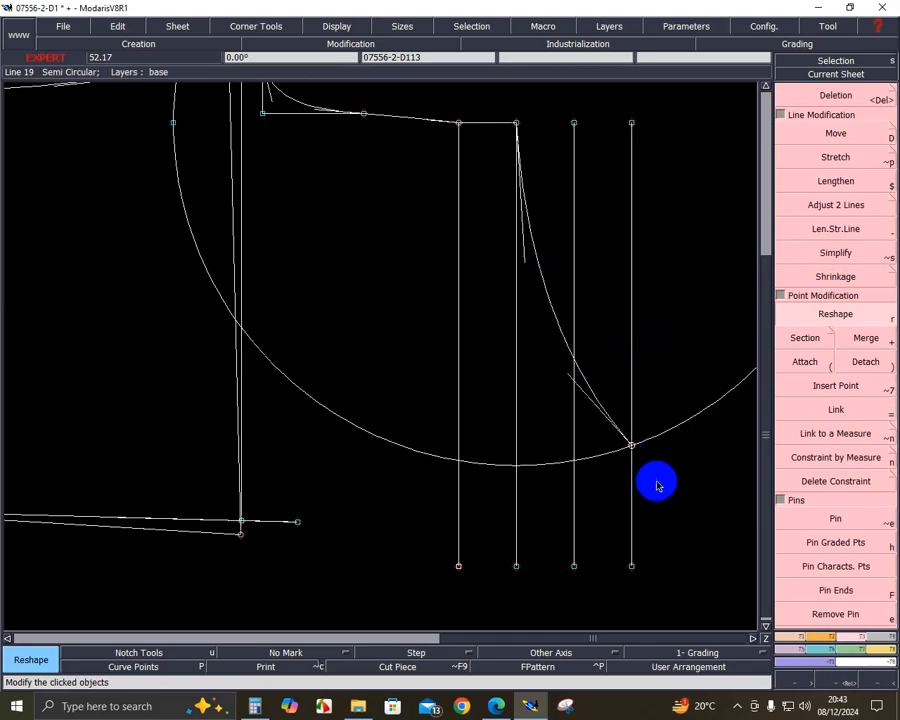
- Attach the loose end of the short line beyond the front side seam to the waistline's side end point
{"action": "left_click", "coordinate": [805, 362]}
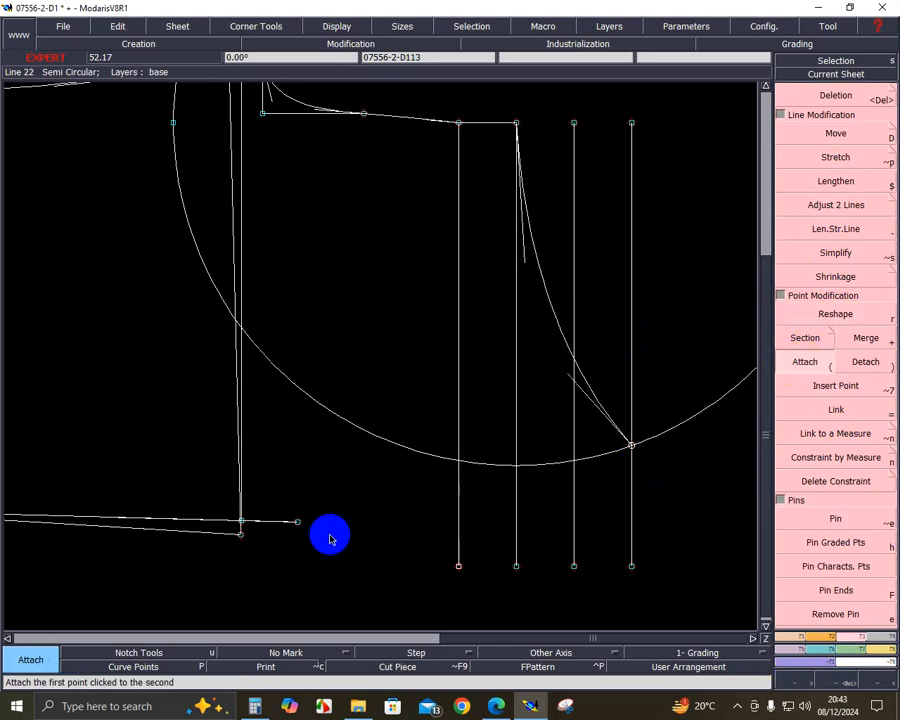
{"action": "left_click", "coordinate": [298, 522]}
{"action": "left_click", "coordinate": [628, 447]}
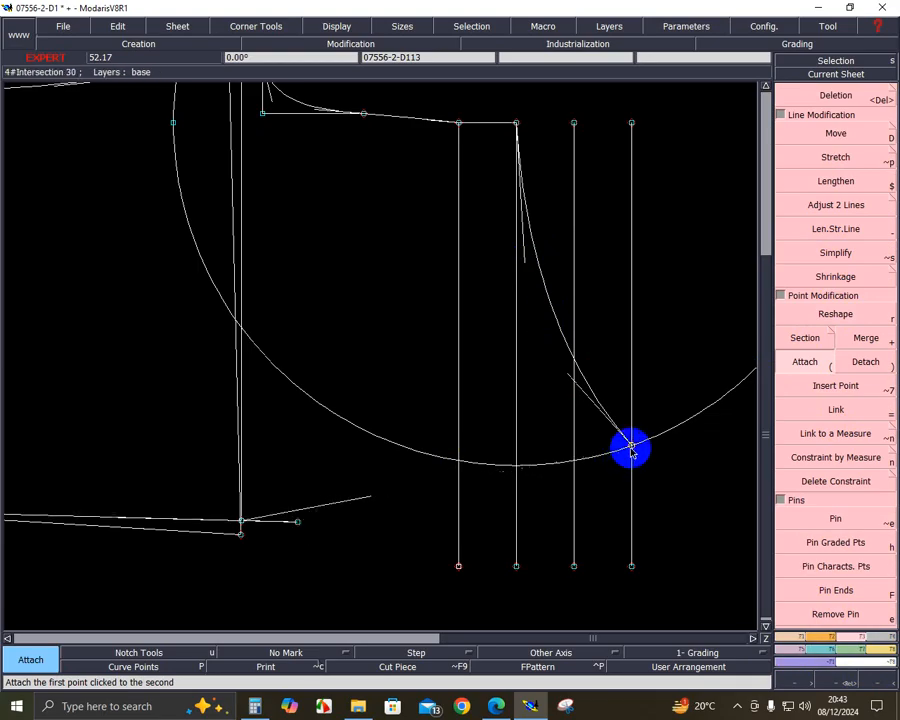
{"action": "left_click", "coordinate": [680, 472]}
- Reshape the front side seam between the crotch line and waist into a smooth hip curve, and hide the curve handles
{"action": "left_click", "coordinate": [842, 313]}
{"action": "left_click", "coordinate": [506, 470]}
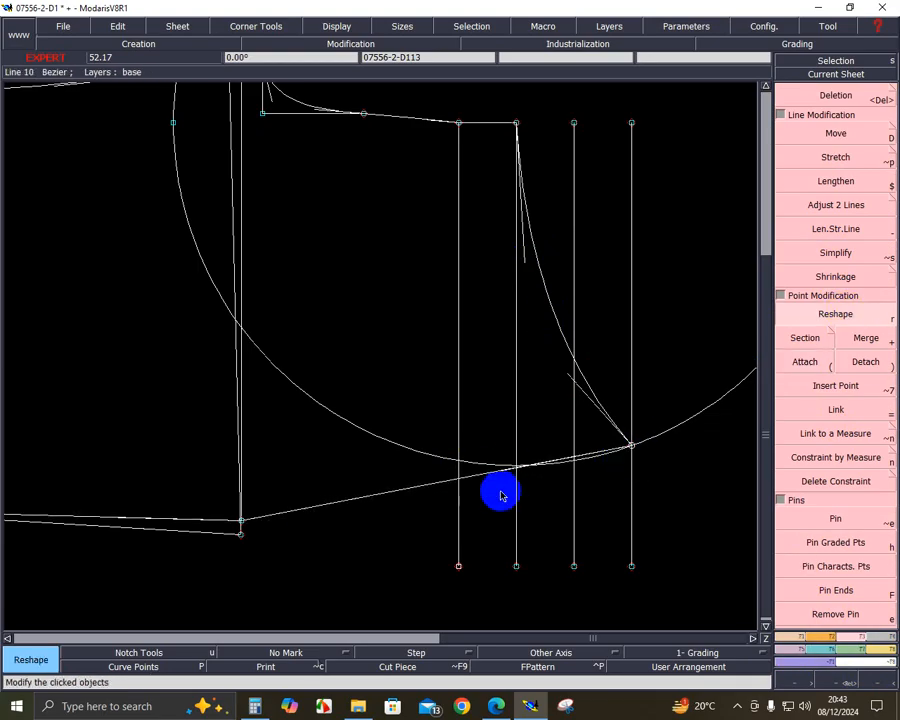
{"action": "mouse_move", "coordinate": [502, 477]}
{"action": "left_mouse_down"}
{"action": "mouse_move", "coordinate": [487, 489]}
{"action": "mouse_move", "coordinate": [309, 513]}
{"action": "mouse_move", "coordinate": [351, 501]}
{"action": "mouse_move", "coordinate": [361, 528]}
{"action": "mouse_move", "coordinate": [368, 518]}
{"action": "mouse_move", "coordinate": [489, 497]}
{"action": "left_mouse_up"}
{"action": "left_click", "coordinate": [489, 496]}
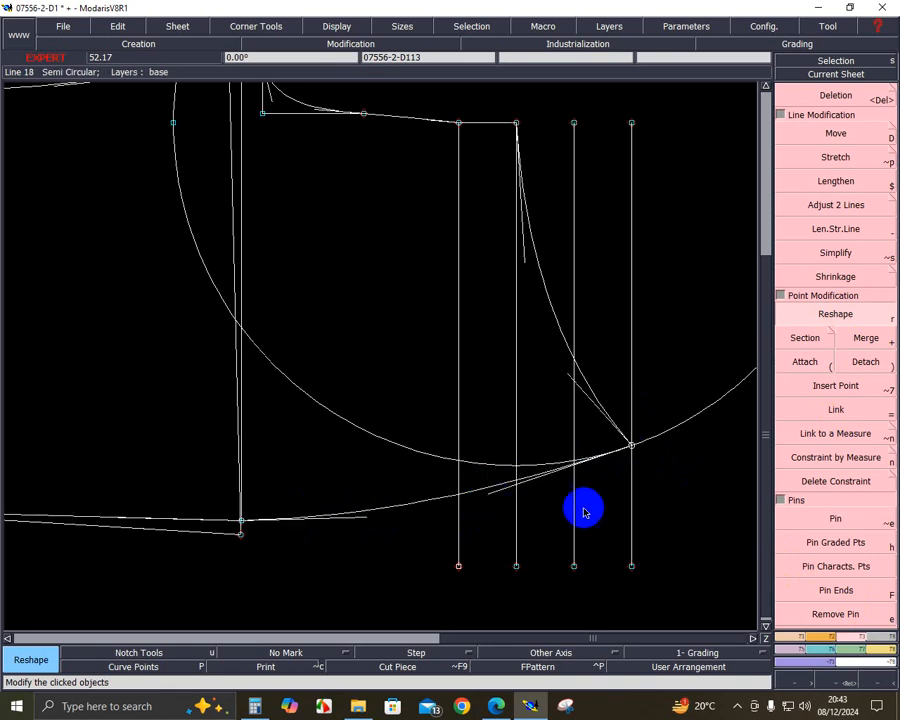
{"action": "key", "text": "Home"}
{"action": "left_click", "coordinate": [836, 683]}
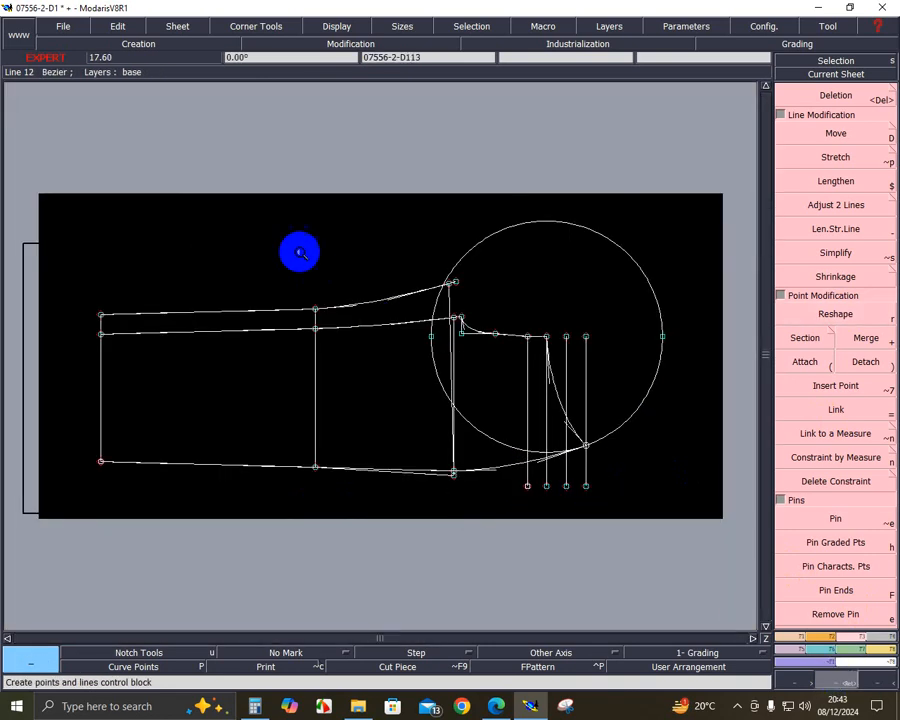
{"action": "left_click_drag", "start_coordinate": [299, 250], "coordinate": [658, 527]}
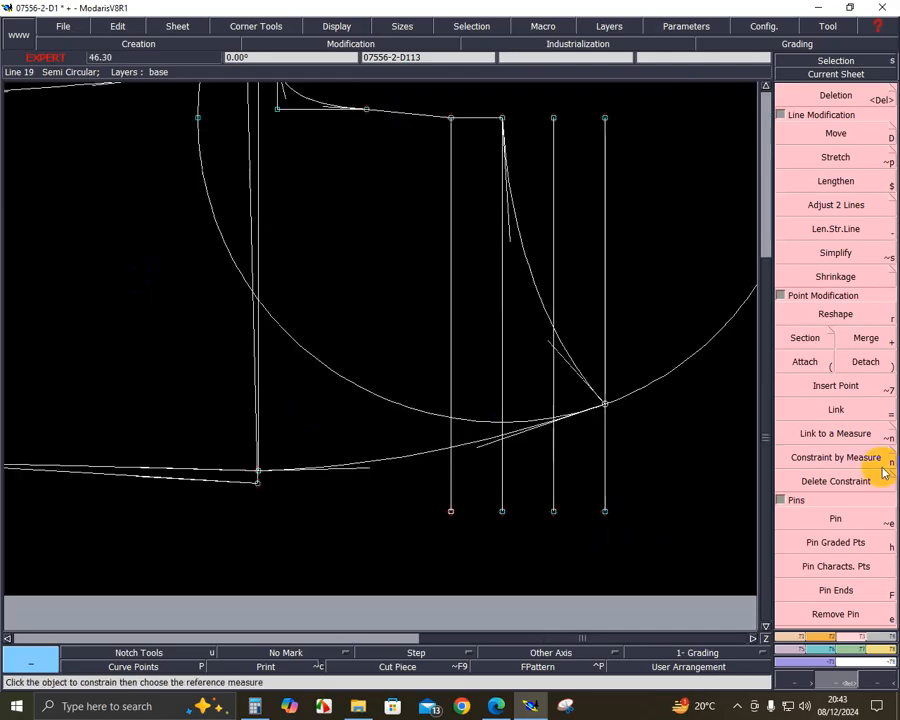
{"action": "left_click", "coordinate": [835, 314]}
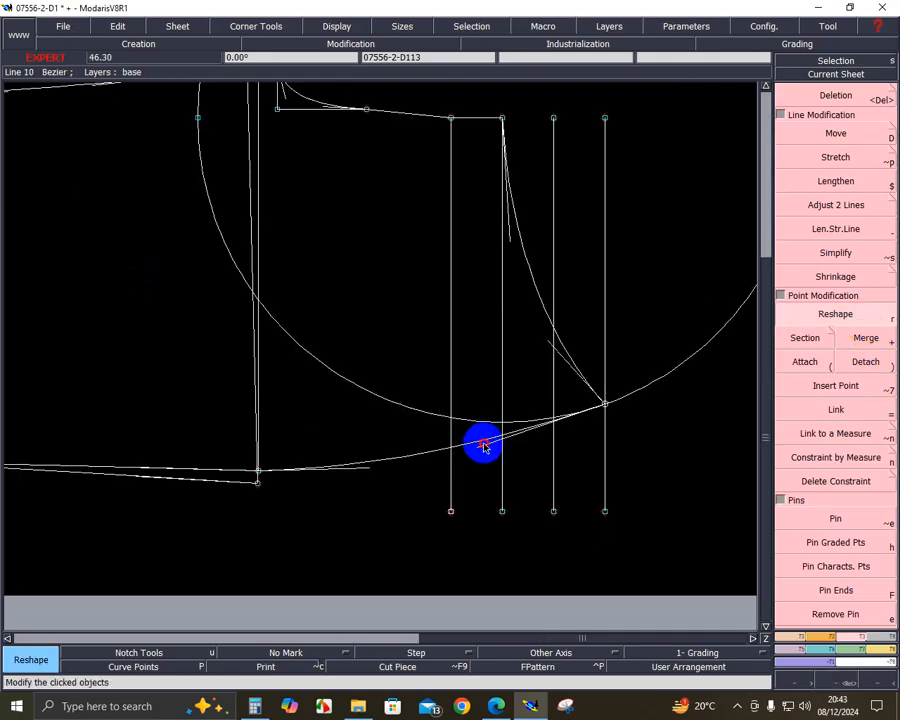
{"action": "left_click_drag", "start_coordinate": [482, 446], "coordinate": [367, 471]}
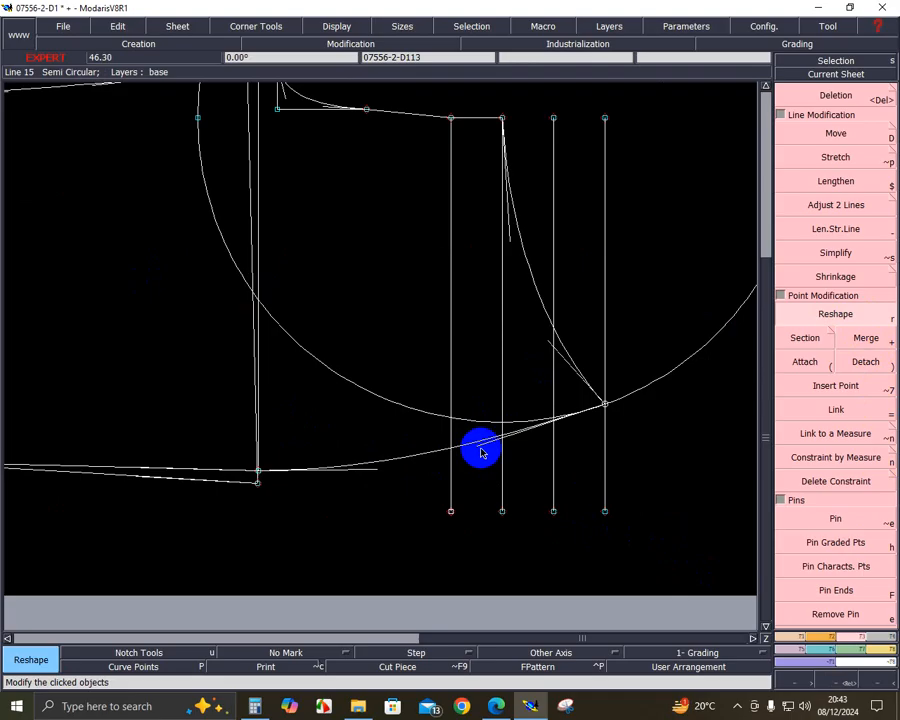
{"action": "left_click_drag", "start_coordinate": [480, 446], "coordinate": [477, 448]}
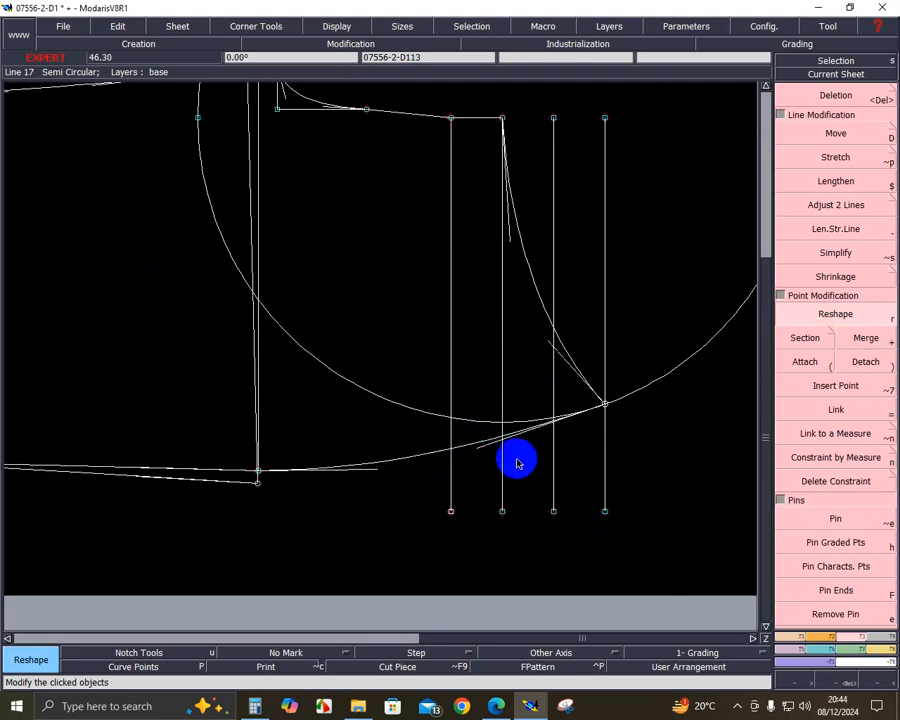
{"action": "key", "text": "F11"}
{"action": "key", "text": "Home"}
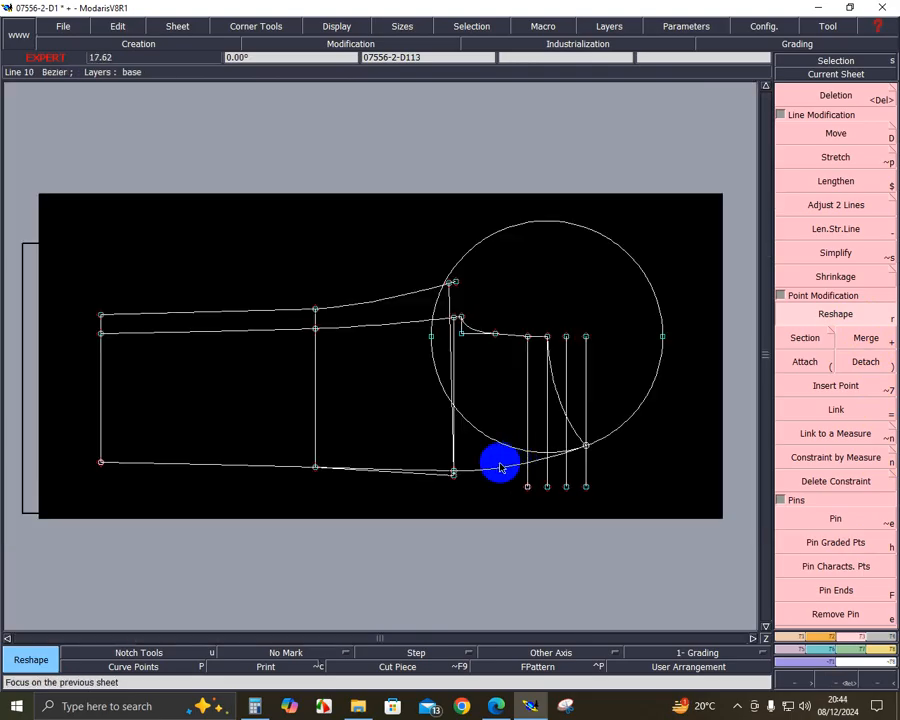
- Delete the construction circle used to locate the front waist point
{"action": "left_click", "coordinate": [838, 681]}
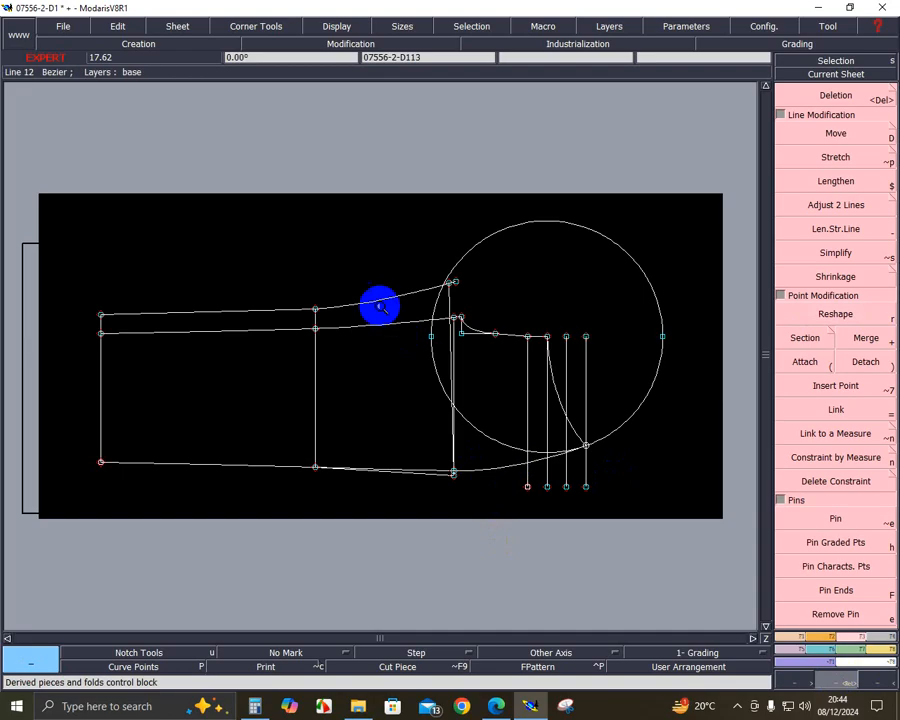
{"action": "mouse_move", "coordinate": [249, 191]}
{"action": "left_mouse_down"}
{"action": "mouse_move", "coordinate": [310, 284]}
{"action": "mouse_move", "coordinate": [701, 578]}
{"action": "left_mouse_up"}
{"action": "key", "text": "Delete"}
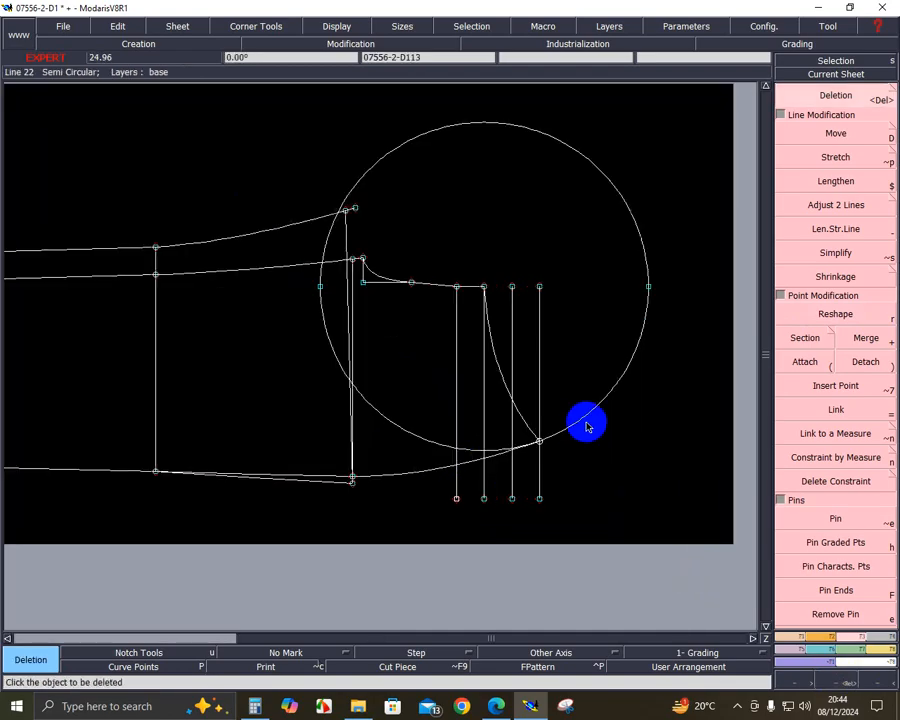
{"action": "left_click", "coordinate": [542, 435]}
{"action": "left_click", "coordinate": [652, 252]}
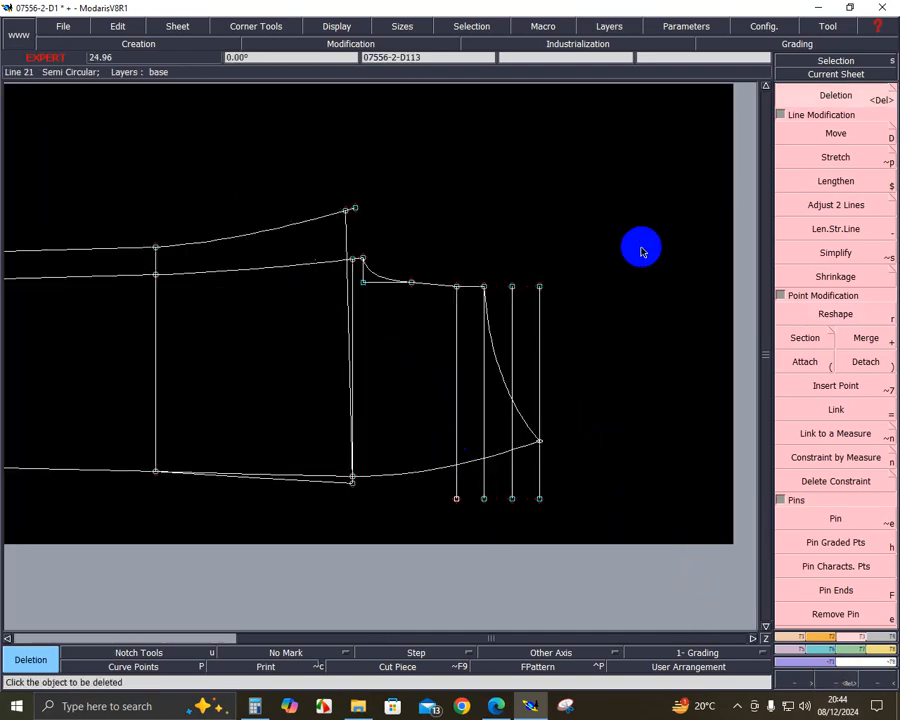
- Measure the front side seam curve's length from the waist point to the crotch line
{"action": "left_click", "coordinate": [852, 679]}
{"action": "left_click", "coordinate": [852, 676]}
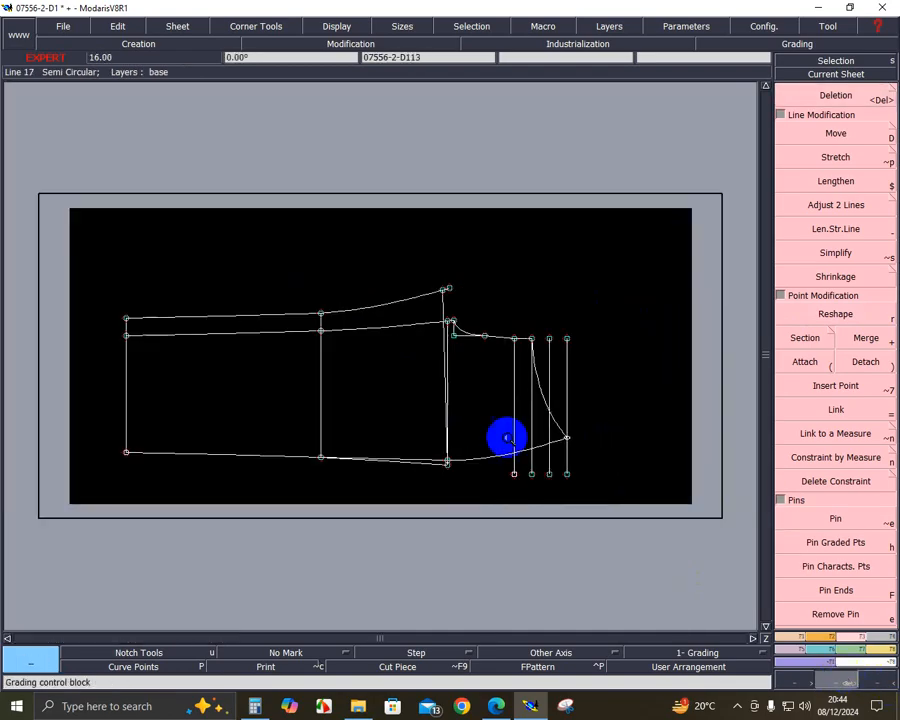
{"action": "left_click_drag", "start_coordinate": [258, 262], "coordinate": [630, 580]}
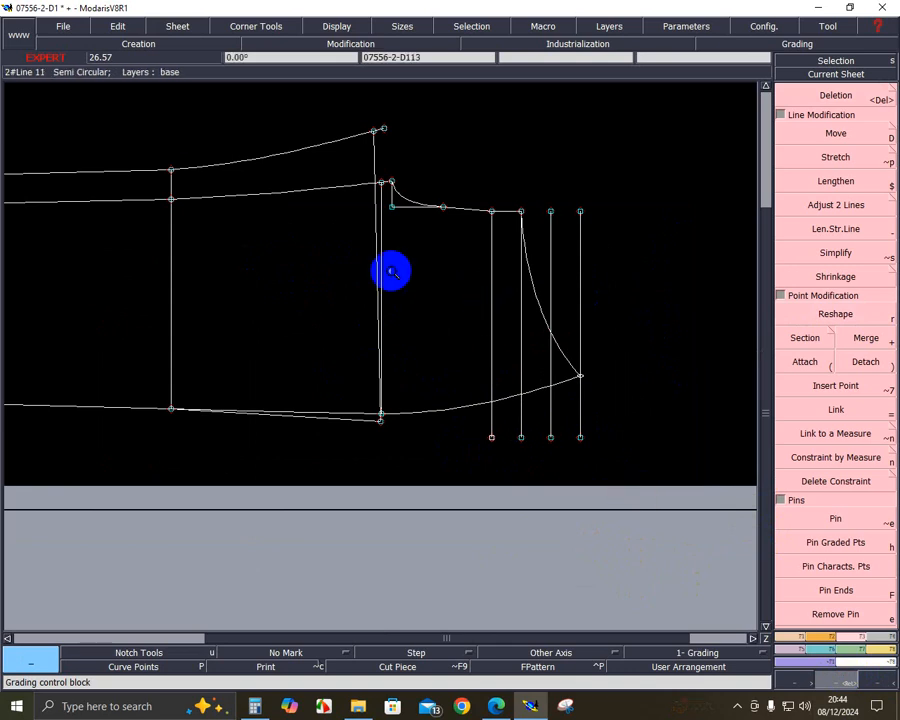
{"action": "left_click_drag", "start_coordinate": [167, 130], "coordinate": [663, 553]}
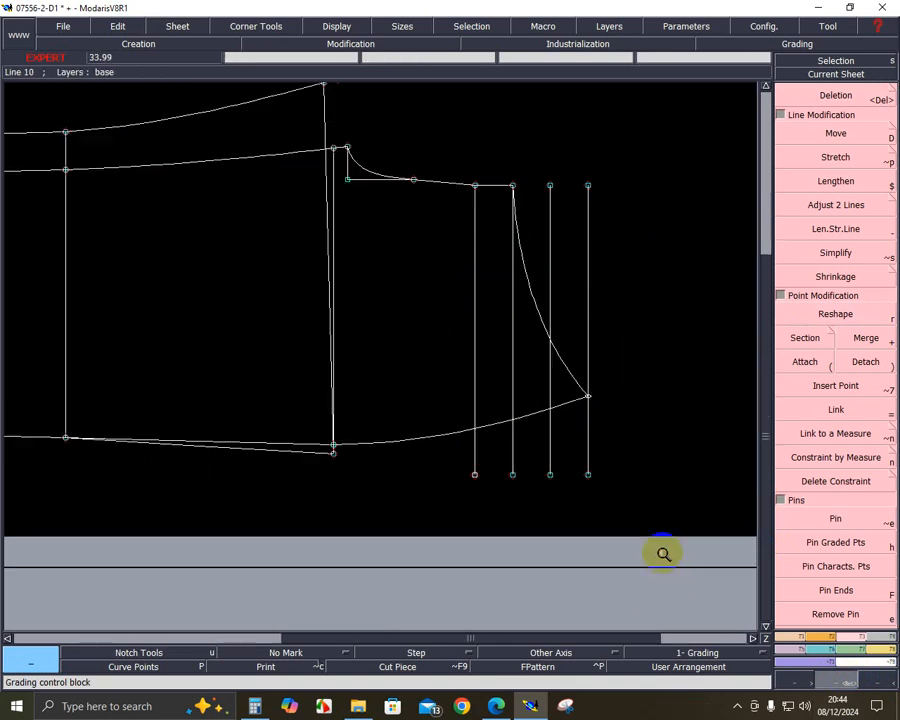
{"action": "left_click", "coordinate": [869, 646]}
{"action": "left_click", "coordinate": [835, 207]}
{"action": "left_click", "coordinate": [590, 395]}
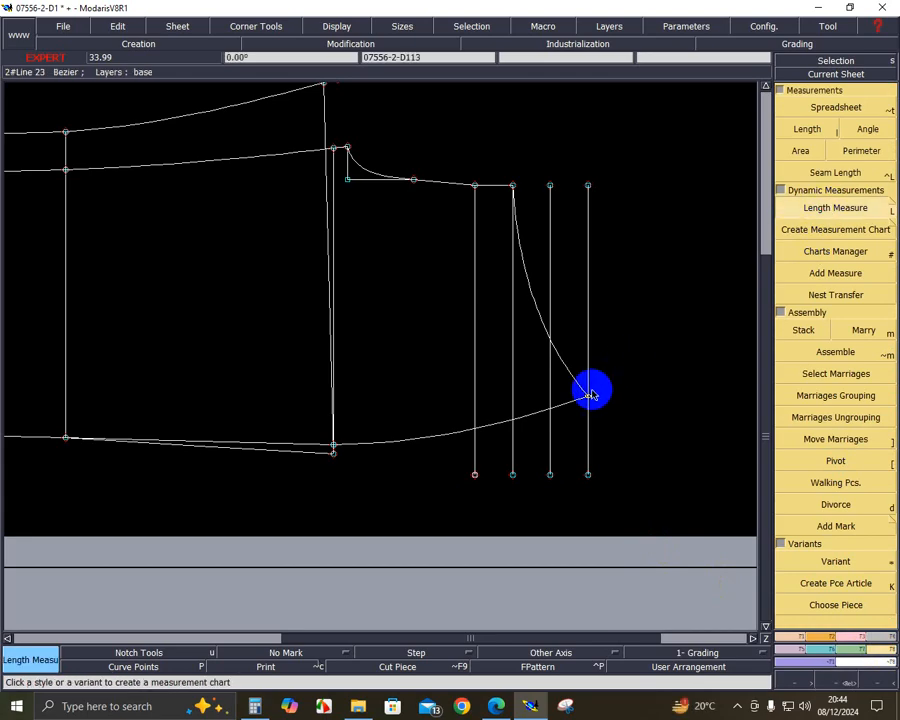
{"action": "left_click", "coordinate": [334, 445]}
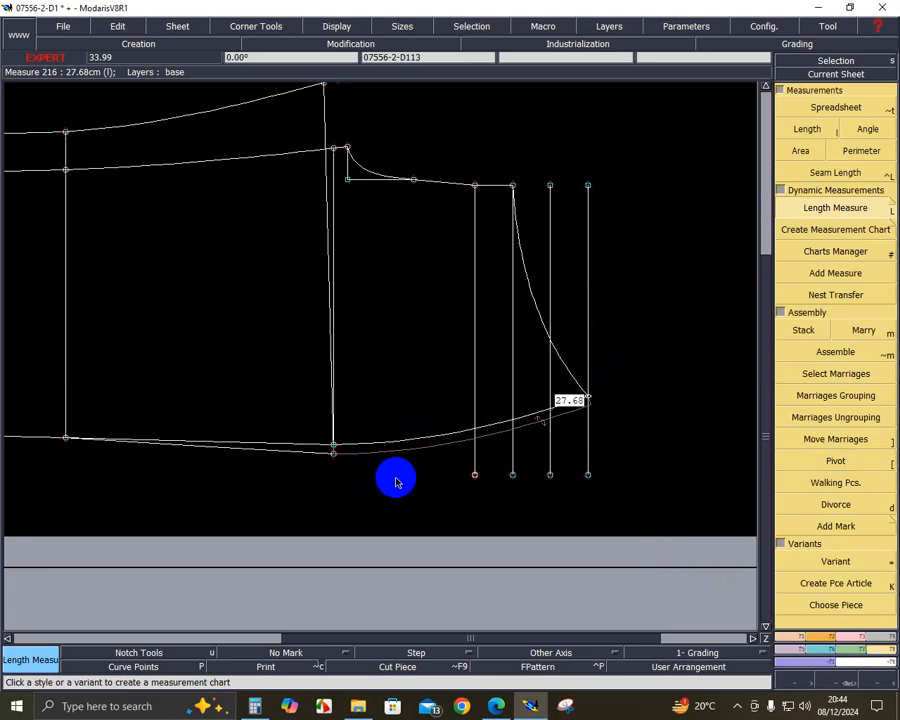
- Lengthen the back side seam in a straight line beyond the crotch line by 27.68 cm
{"action": "left_click", "coordinate": [851, 637]}
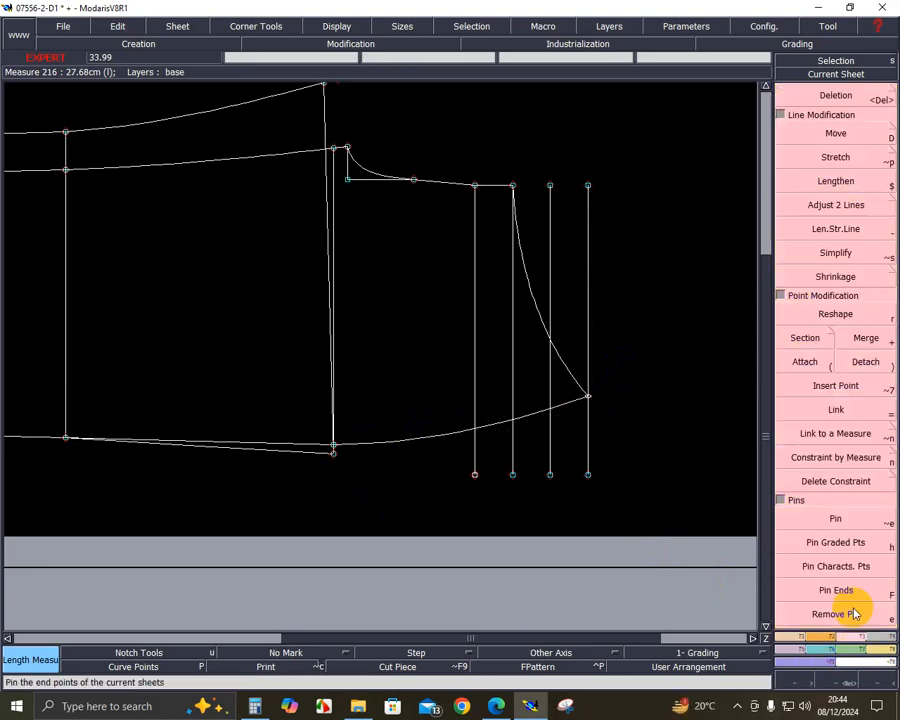
{"action": "left_click", "coordinate": [842, 225]}
{"action": "left_click", "coordinate": [313, 455]}
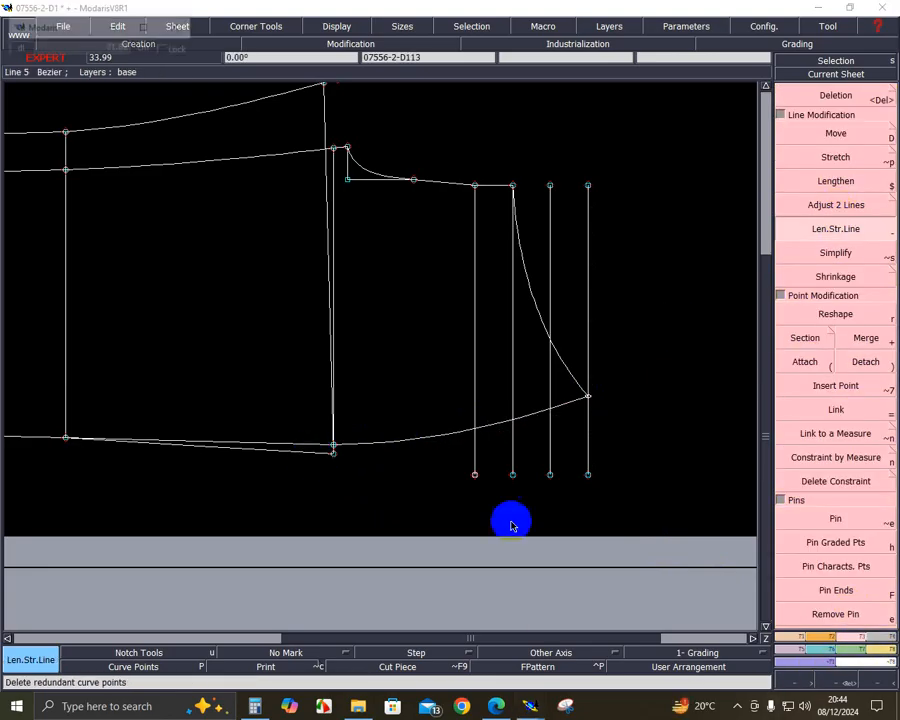
{"action": "key", "text": "Down"}
{"action": "type", "text": "5"}
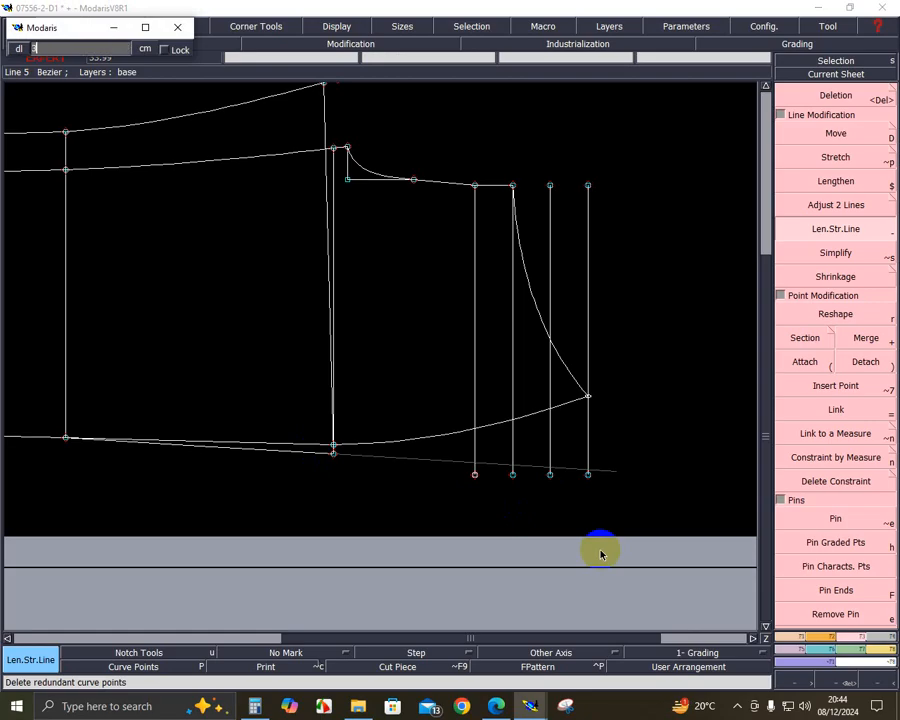
{"action": "type", "text": "7.08"}
{"action": "key", "text": "Return"}
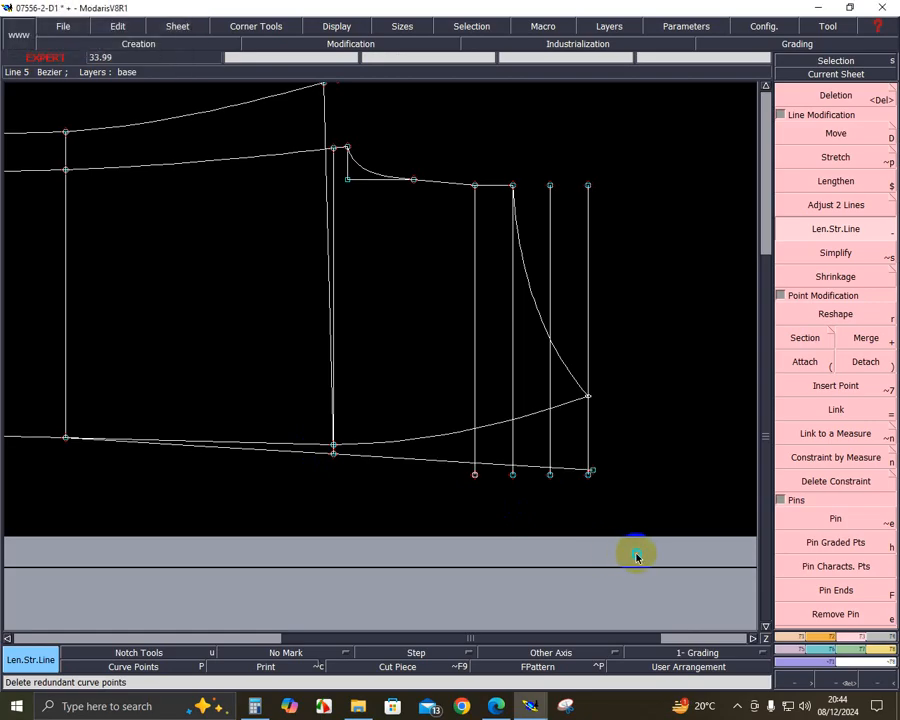
- Pivot the waist end of the back side seam about 1 cm inward around its crotch-line point with the Stretch tool
{"action": "left_click", "coordinate": [844, 682]}
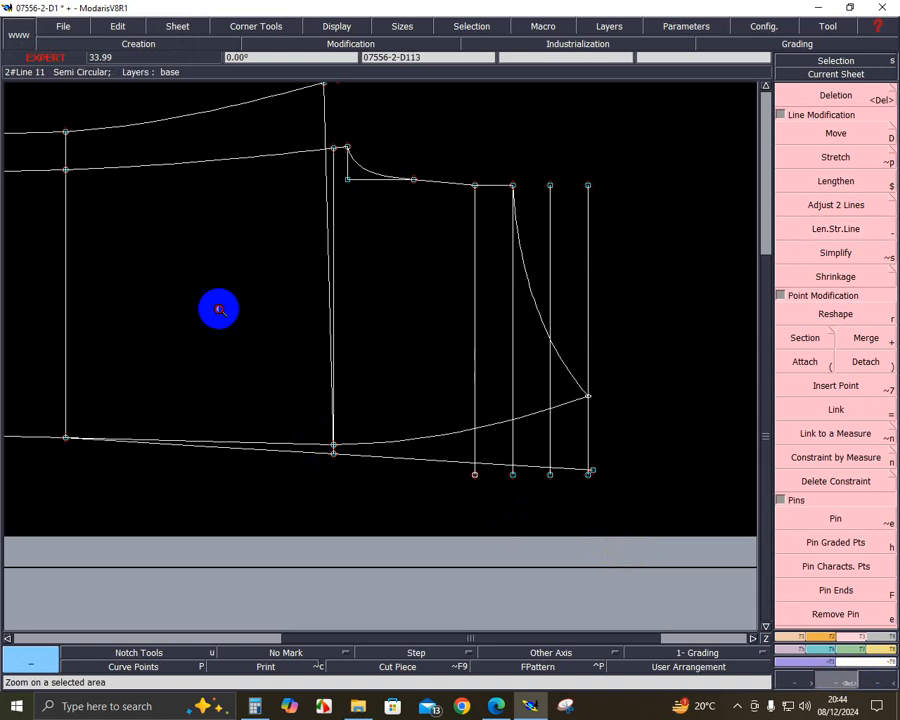
{"action": "left_click_drag", "start_coordinate": [220, 310], "coordinate": [620, 566]}
{"action": "left_click", "coordinate": [830, 313]}
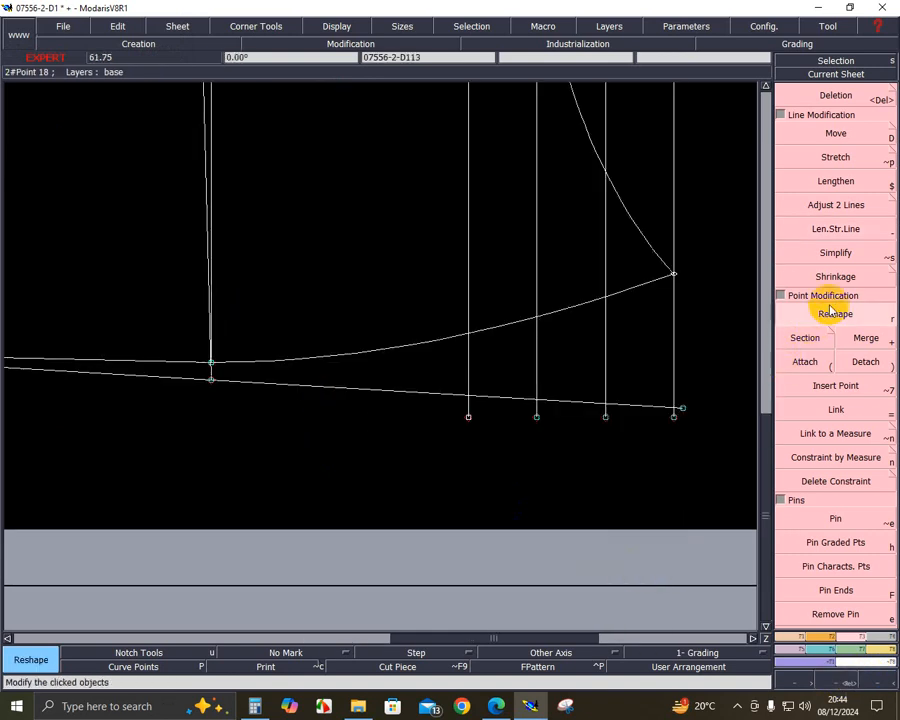
{"action": "left_click", "coordinate": [838, 152]}
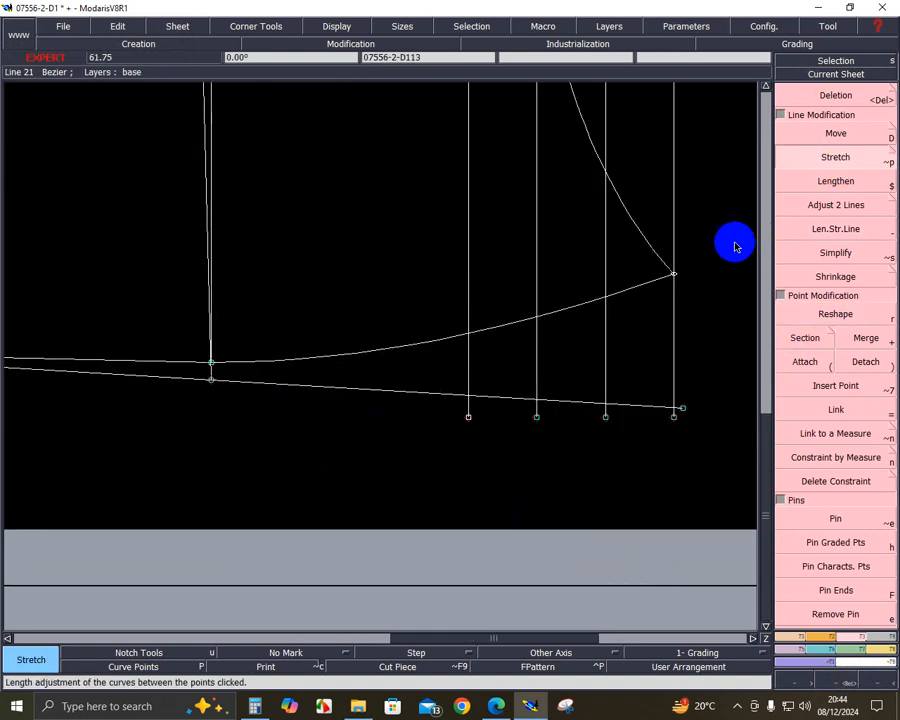
{"action": "left_click", "coordinate": [211, 380]}
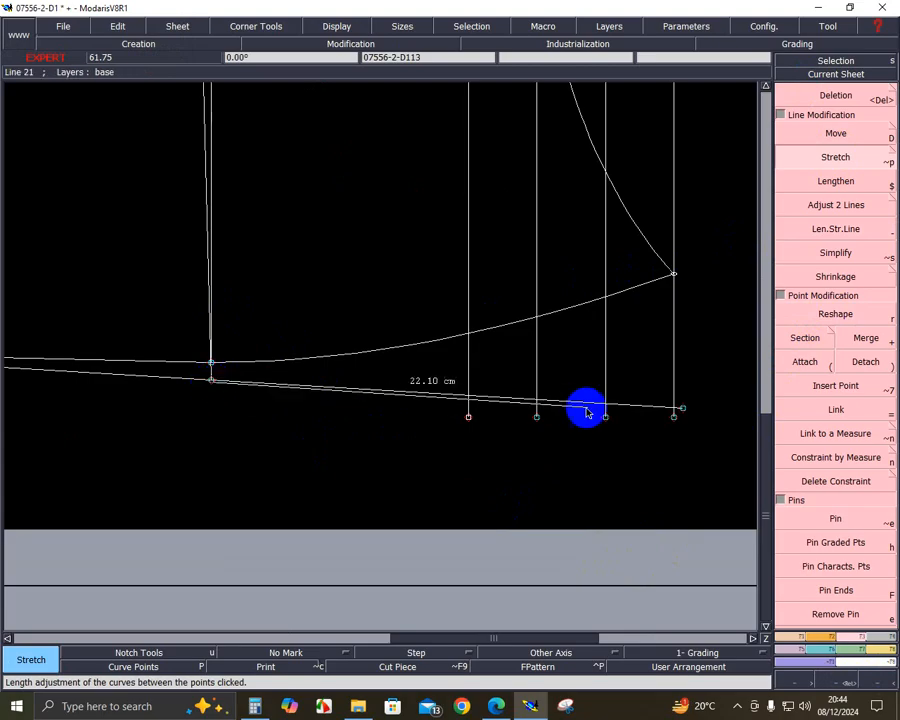
{"action": "left_click", "coordinate": [681, 409]}
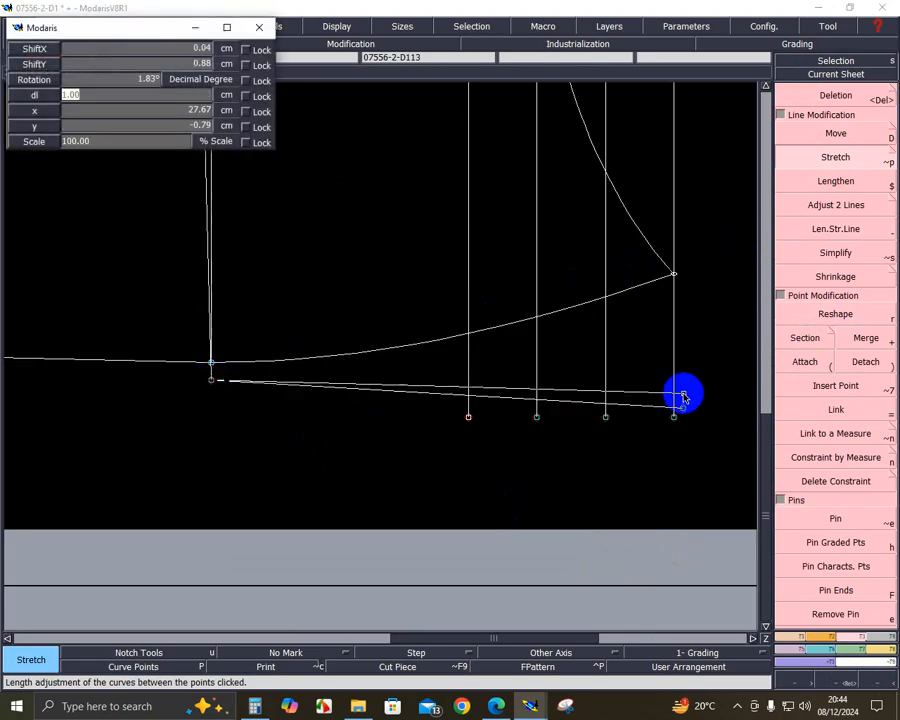
{"action": "left_click", "coordinate": [683, 391]}
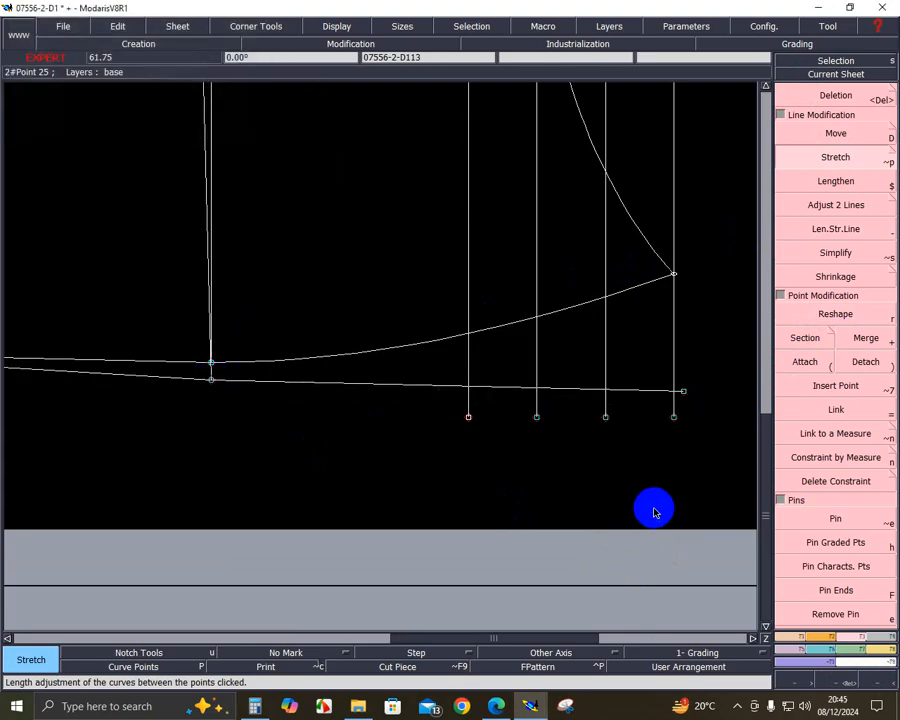
- Reshape the back side seam between the crotch line and waist into a smooth hip curve, and hide the curve handles
{"action": "left_click", "coordinate": [836, 314]}
{"action": "left_click", "coordinate": [565, 390]}
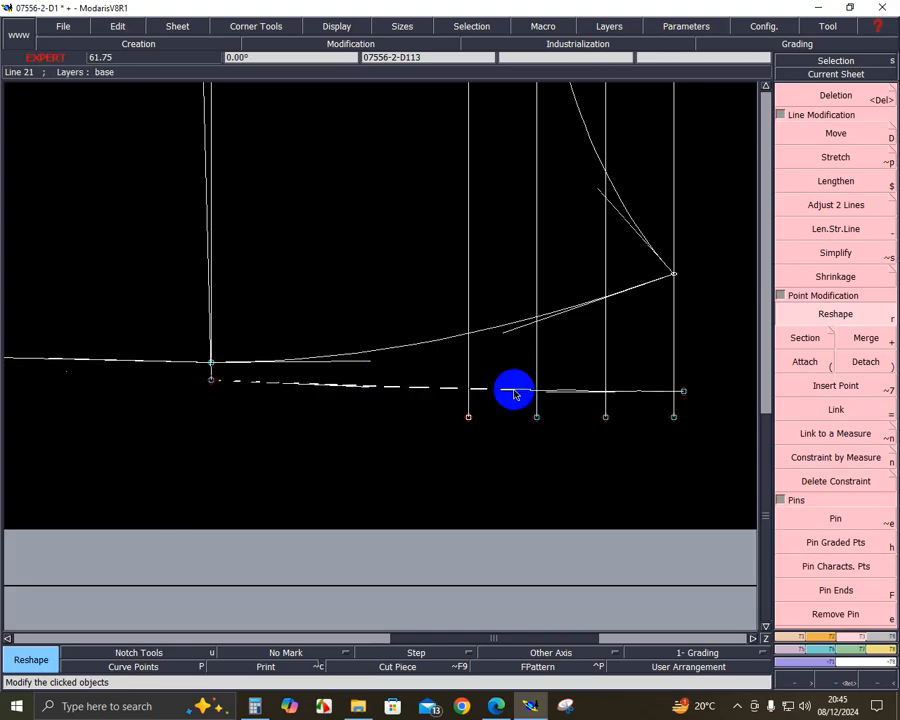
{"action": "left_click", "coordinate": [370, 389]}
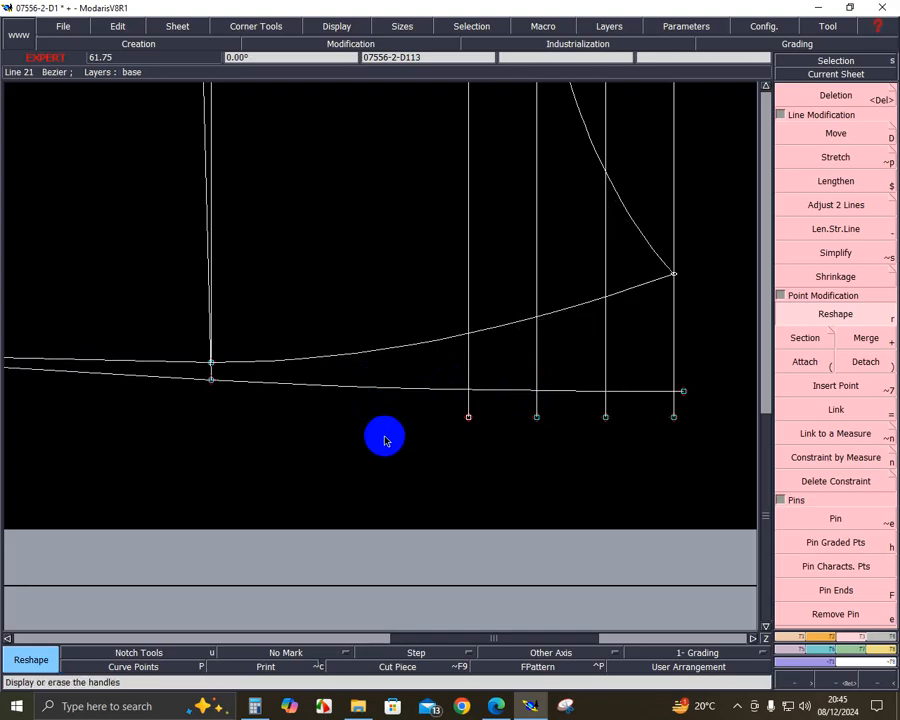
- Examine the back waistband, darts and welt pockets in the MATISSE TO HW FL TROUSERS PDF sketch, and return to Modaris
{"action": "key", "text": "Home"}
{"action": "left_click", "coordinate": [848, 683]}
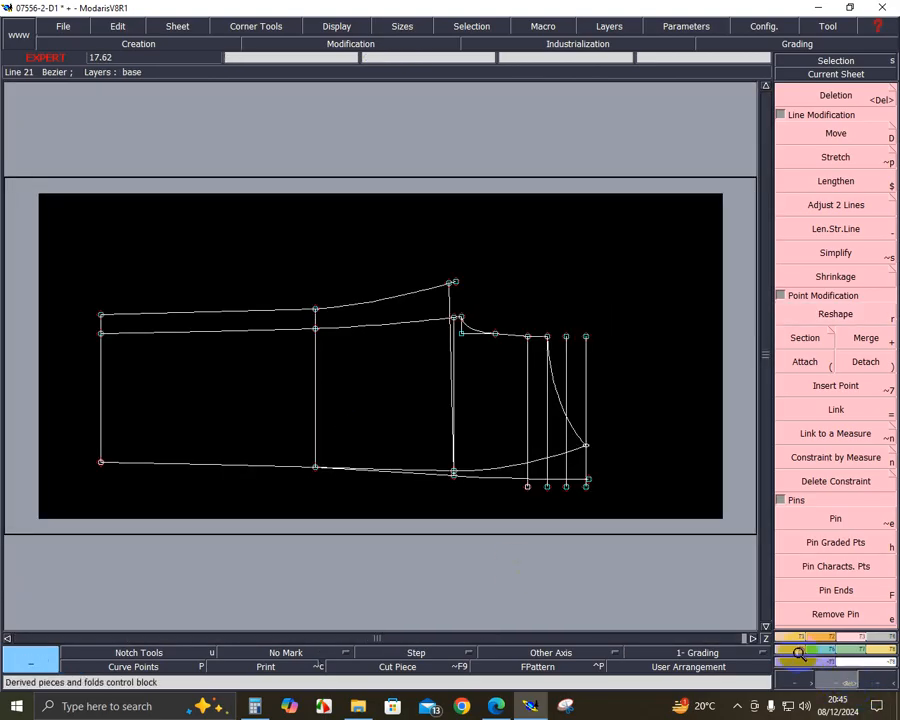
{"action": "left_click_drag", "start_coordinate": [241, 251], "coordinate": [634, 537]}
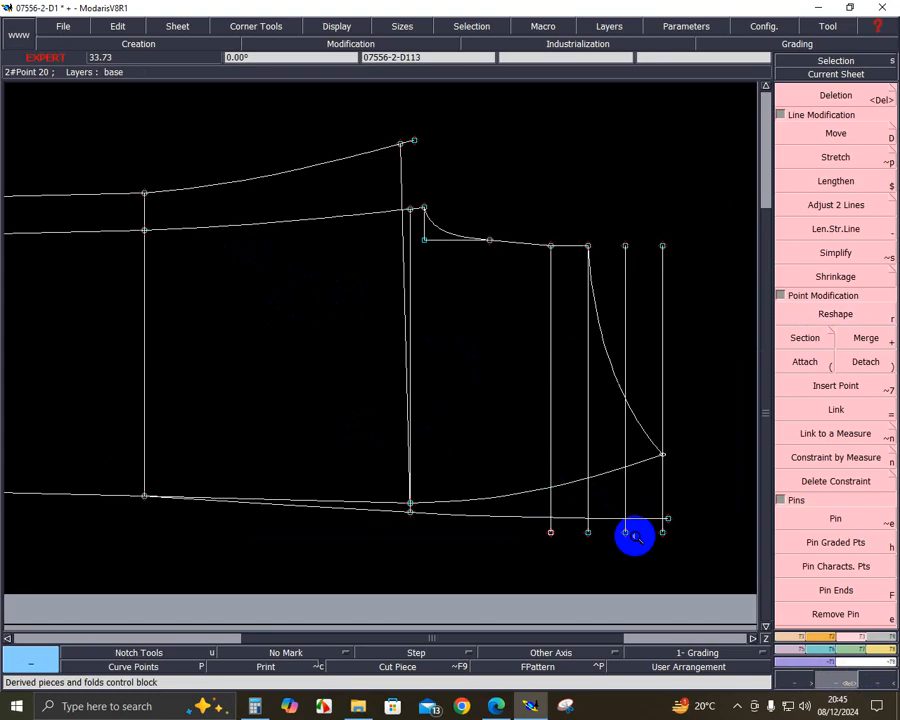
{"action": "left_click_drag", "start_coordinate": [110, 88], "coordinate": [720, 590]}
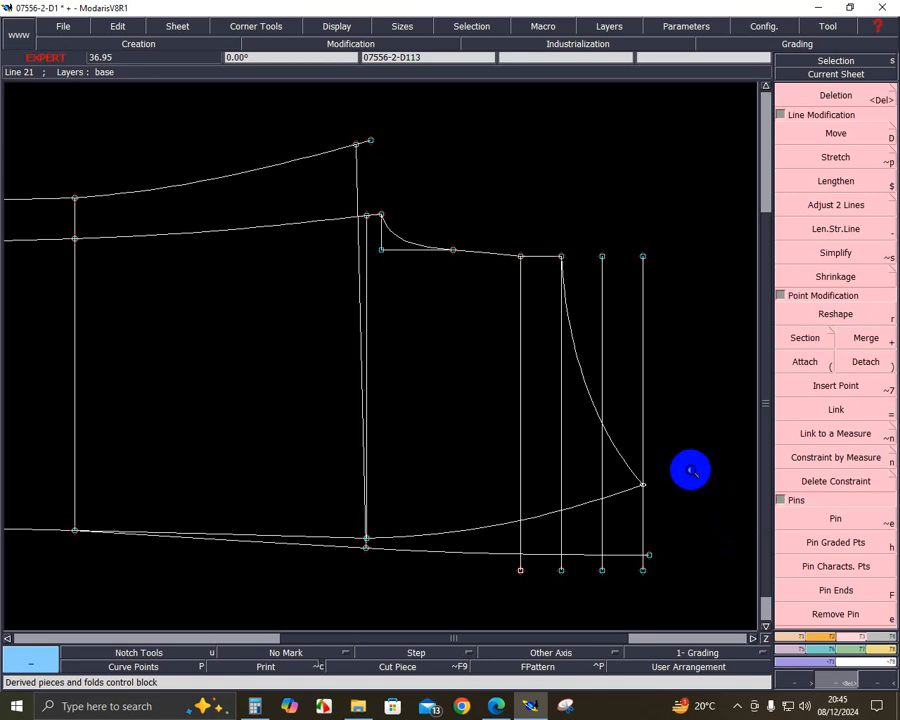
{"action": "left_click", "coordinate": [510, 556]}
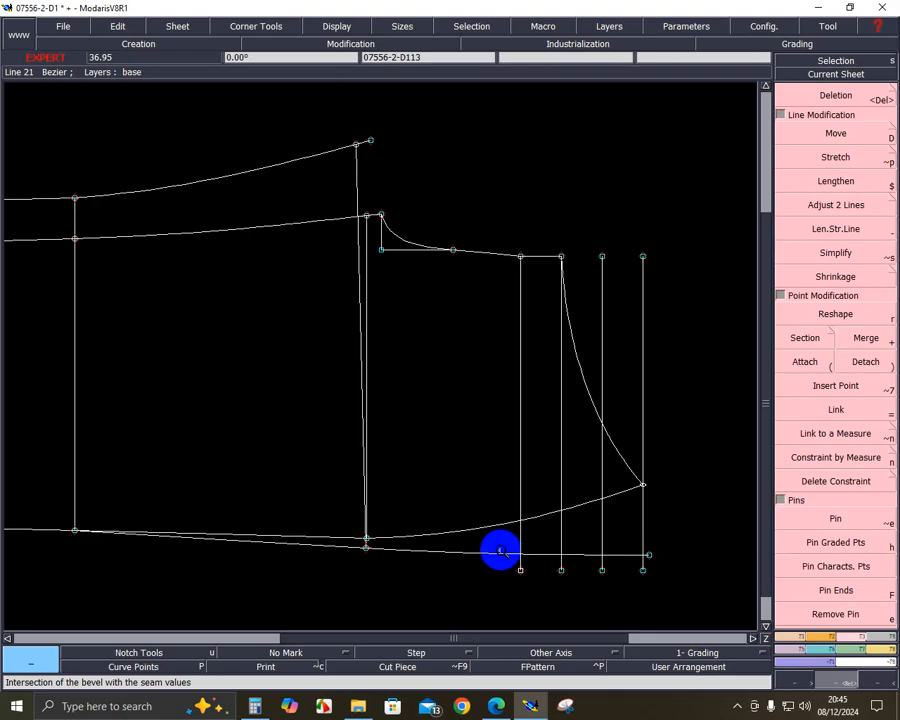
{"action": "left_click", "coordinate": [508, 705]}
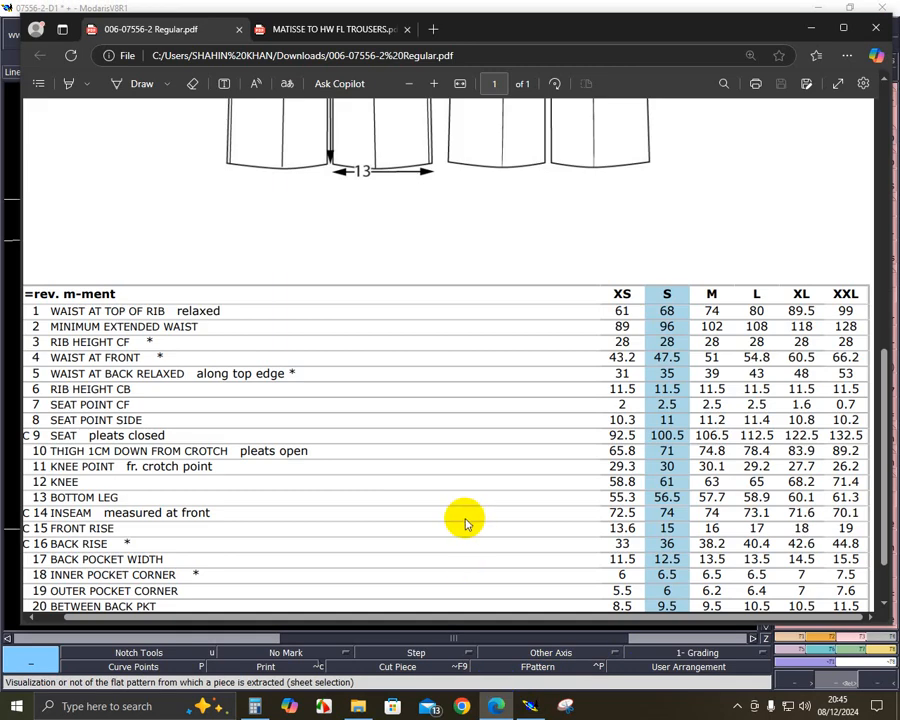
{"action": "left_click", "coordinate": [335, 29]}
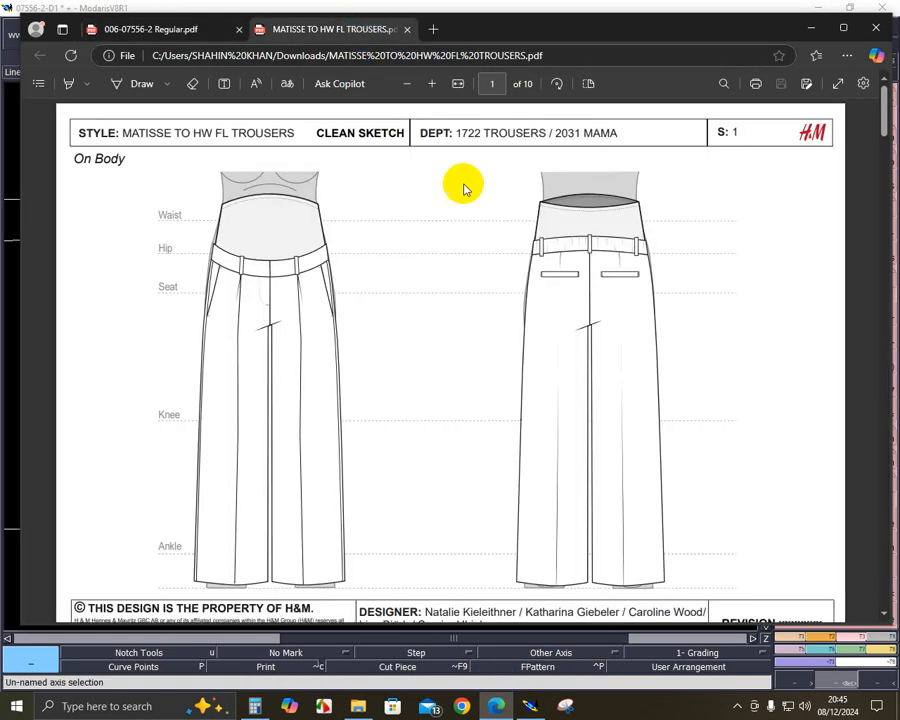
{"action": "scroll", "coordinate": [655, 245], "scroll_direction": "up", "scroll_amount": 3, "text": "ctrl"}
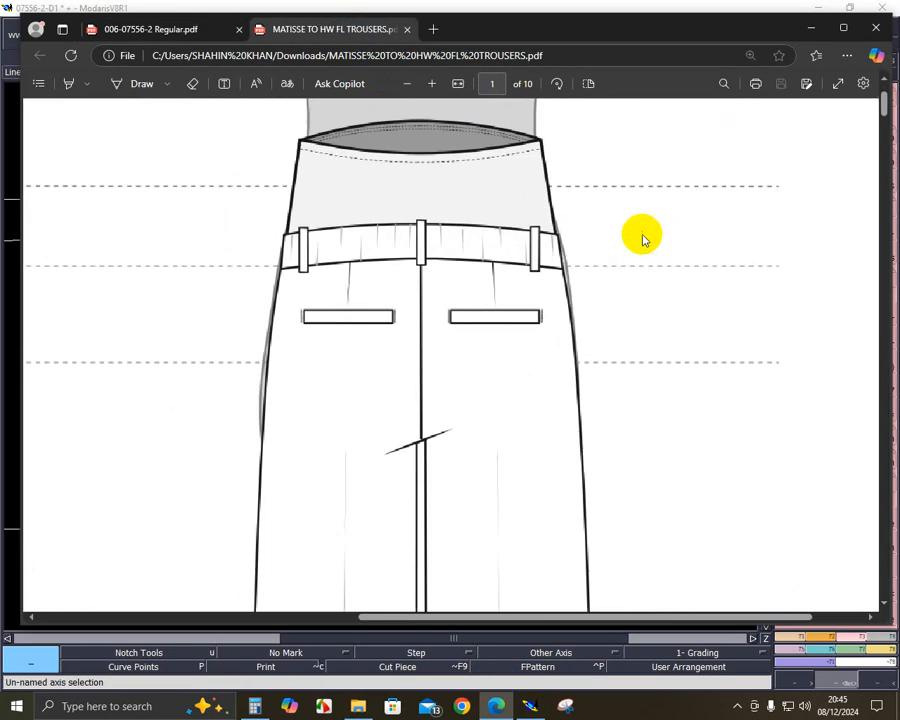
{"action": "scroll", "coordinate": [640, 236], "scroll_direction": "up", "scroll_amount": 2, "text": "ctrl"}
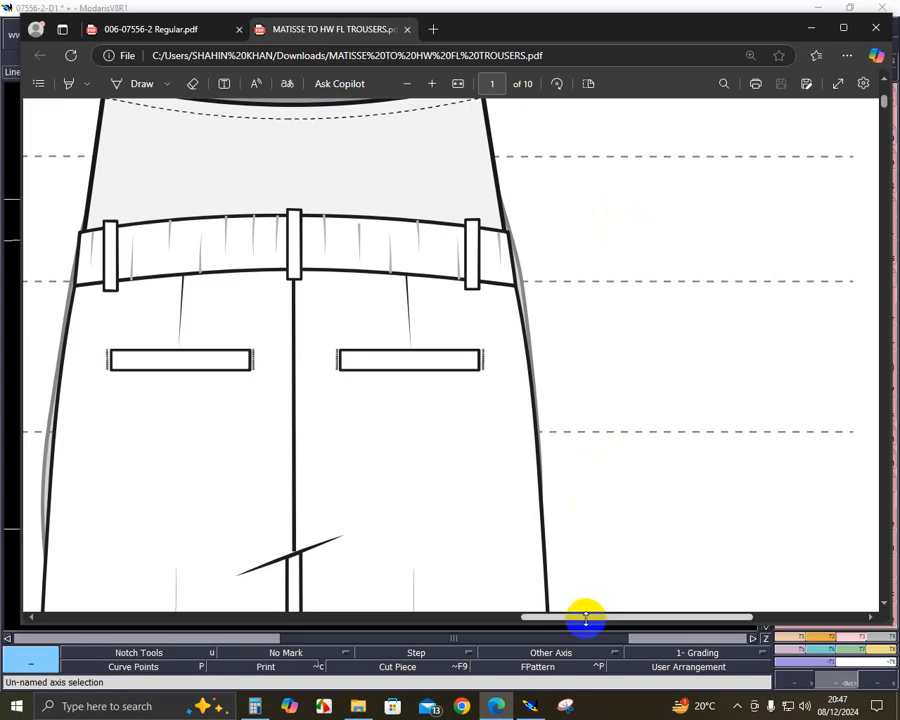
{"action": "left_click", "coordinate": [538, 686]}
- Draw the back waist guide as a straight line from the waist end of the back side seam, with dx 0 and dy 23.63 cm
{"action": "key", "text": "d"}
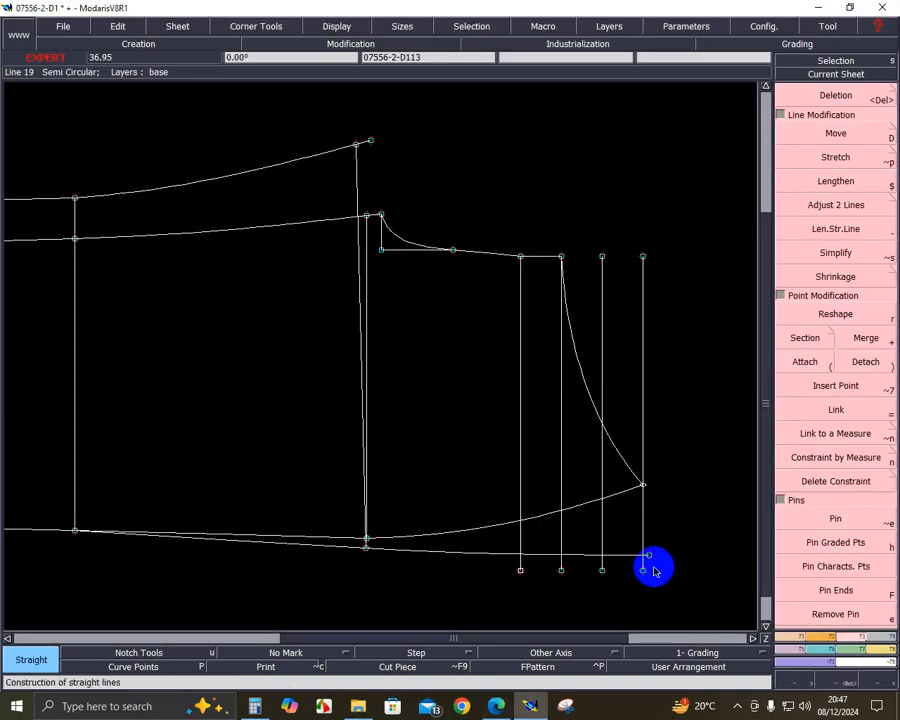
{"action": "left_click", "coordinate": [649, 555]}
{"action": "key", "text": "Down"}
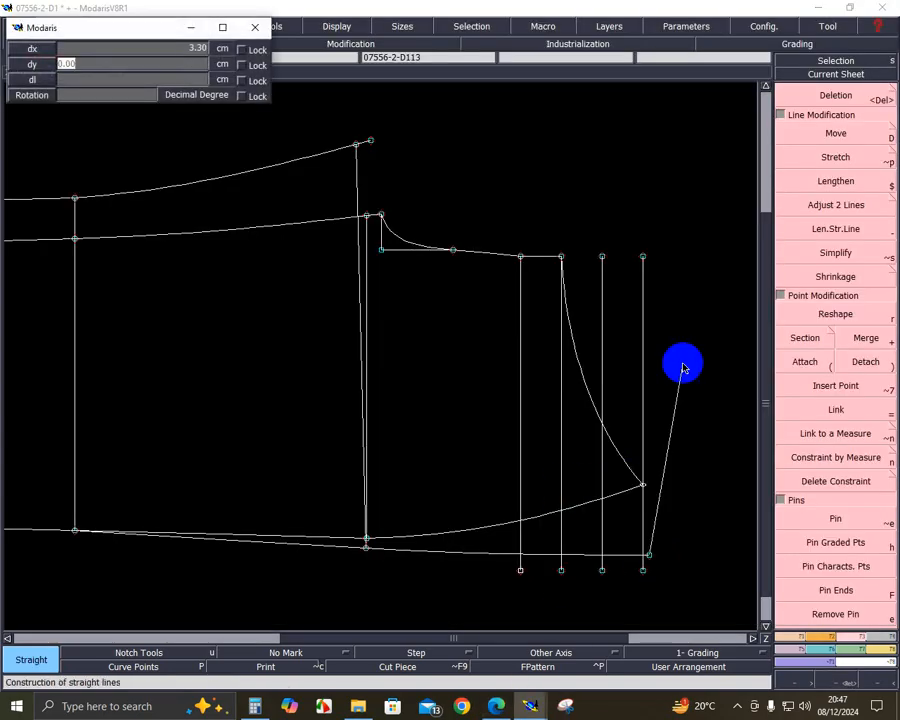
{"action": "type", "text": "23.63"}
{"action": "key", "text": "Up"}
{"action": "type", "text": "0"}
{"action": "key", "text": "Return"}
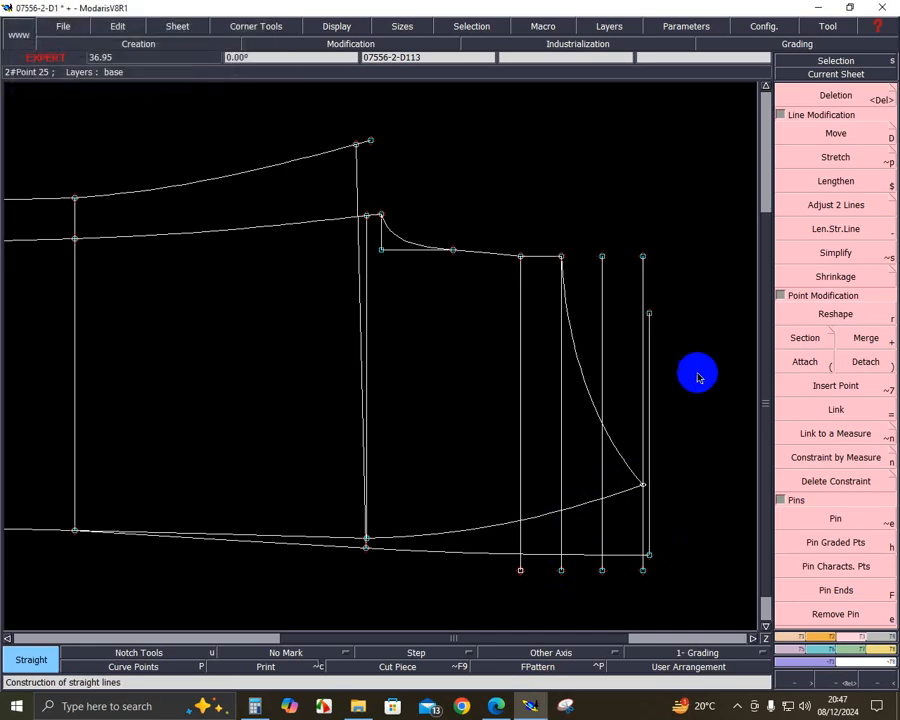
- Place a developed point on the centre front line, 2.5 cm below its inner waist construction point towards the crotch
{"action": "left_click", "coordinate": [846, 681]}
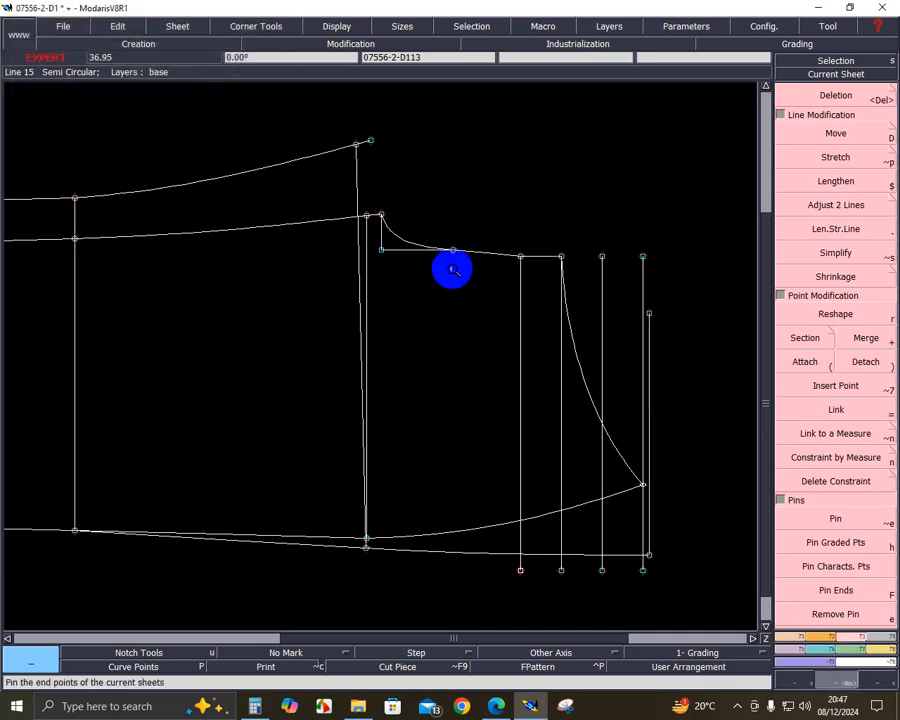
{"action": "left_click_drag", "start_coordinate": [132, 113], "coordinate": [730, 608]}
{"action": "left_click", "coordinate": [788, 636]}
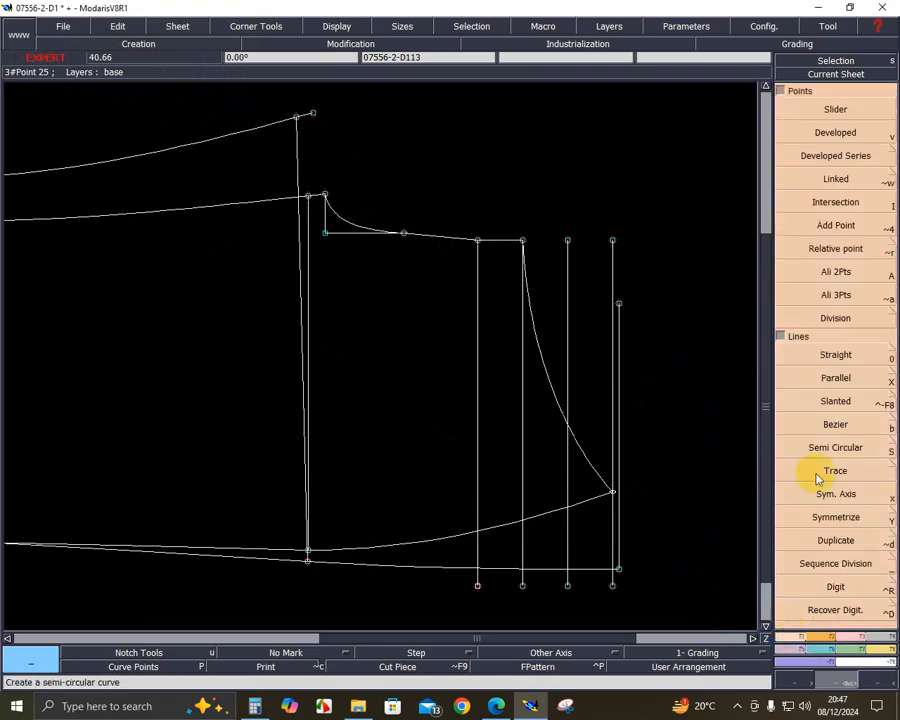
{"action": "left_click", "coordinate": [846, 132]}
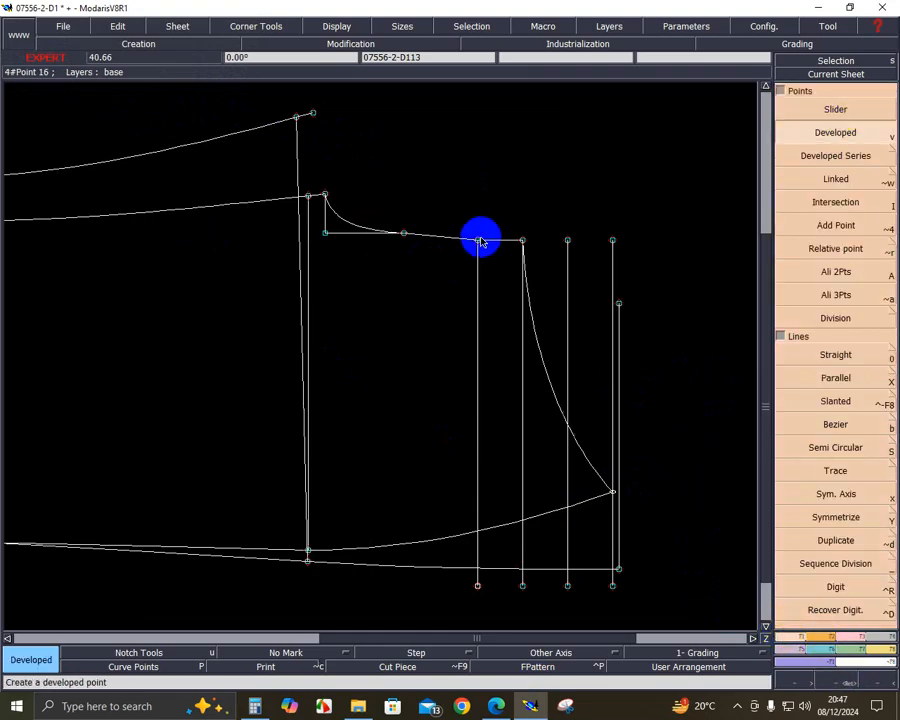
{"action": "left_click", "coordinate": [477, 242]}
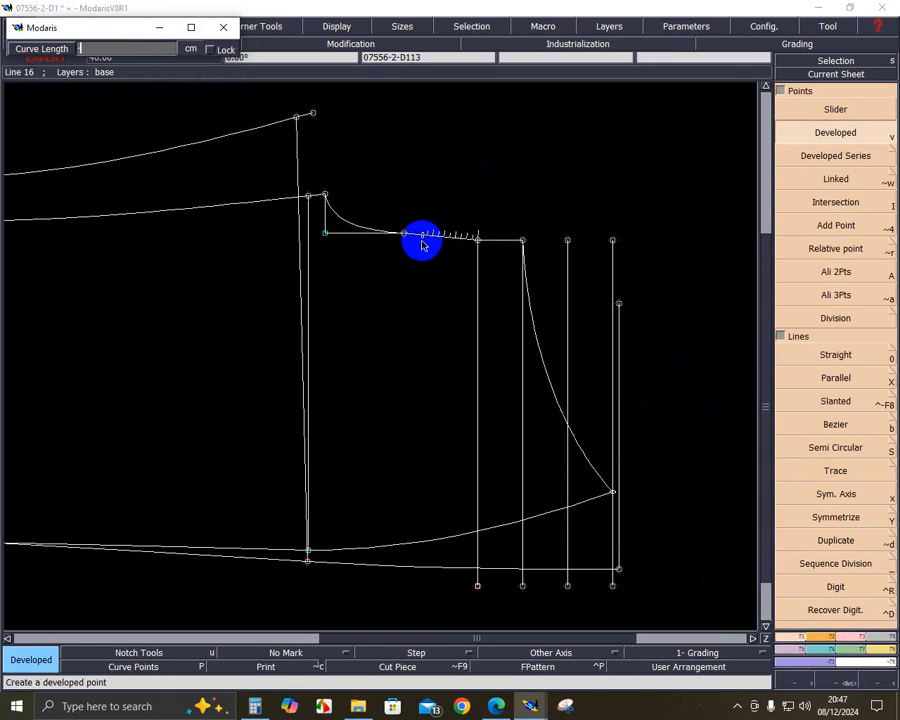
{"action": "type", "text": "2.5"}
{"action": "key", "text": "Return"}
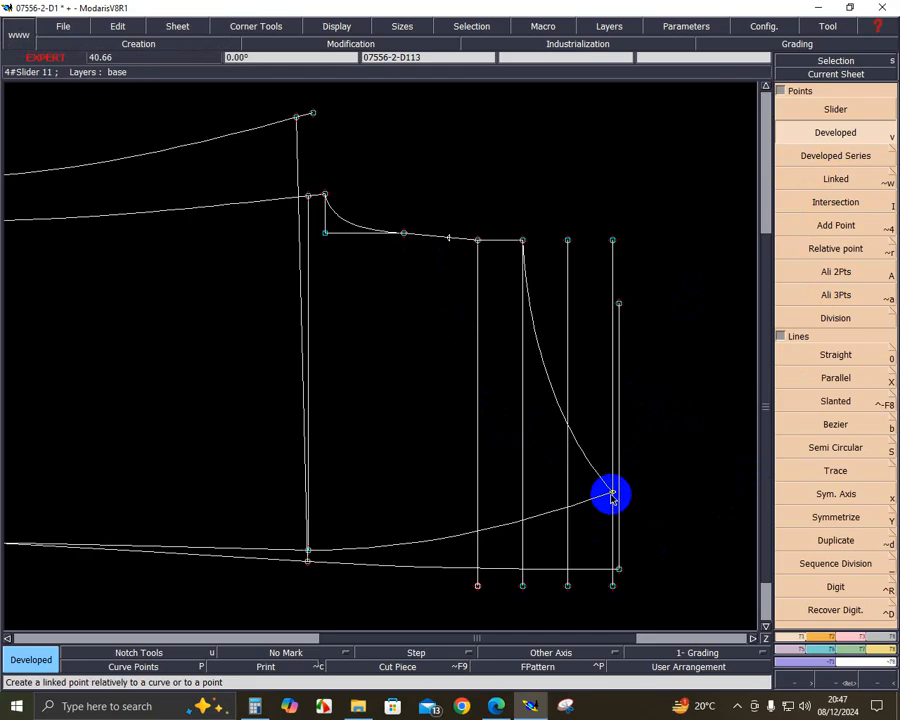
- Place developed points on the front and back side seams, each 15 cm along the curve from the waist end
{"action": "left_click_drag", "start_coordinate": [612, 494], "coordinate": [482, 540]}
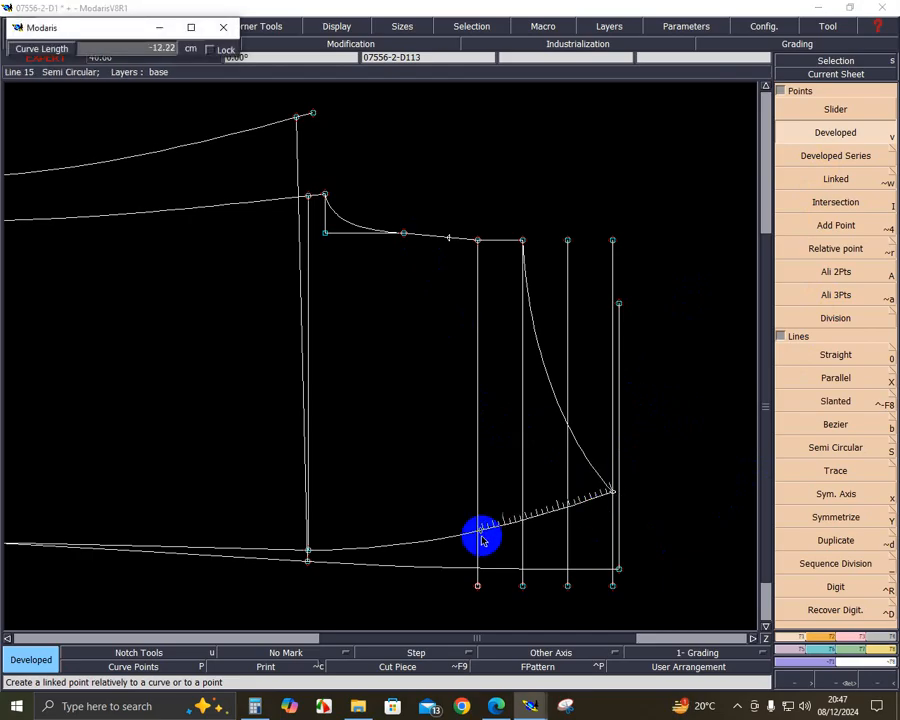
{"action": "key", "text": "BackSpace"}
{"action": "type", "text": "-15"}
{"action": "key", "text": "Return"}
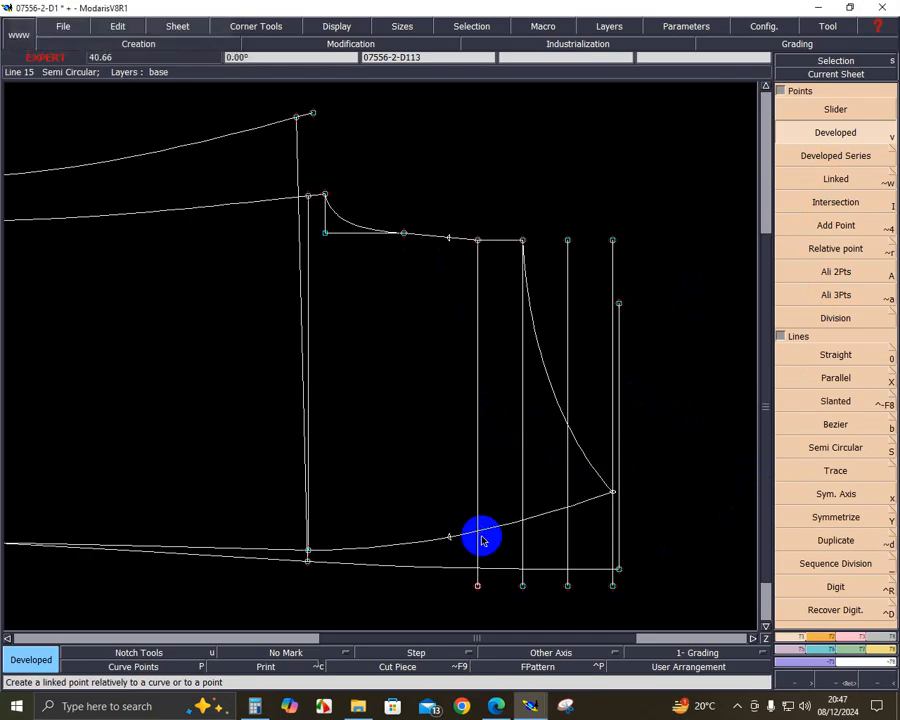
{"action": "left_click", "coordinate": [616, 569]}
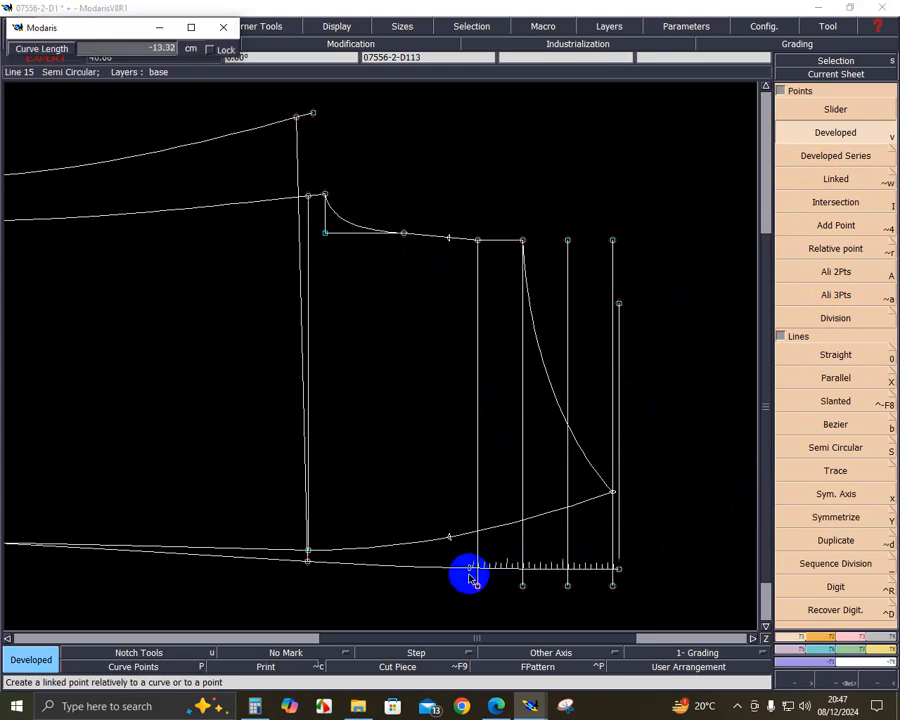
{"action": "type", "text": "-15.00"}
{"action": "key", "text": "Return"}
- Draw the front seat line as a straight line between the developed points on the front side seam and centre front
{"action": "key", "text": "0"}
{"action": "left_click", "coordinate": [448, 537]}
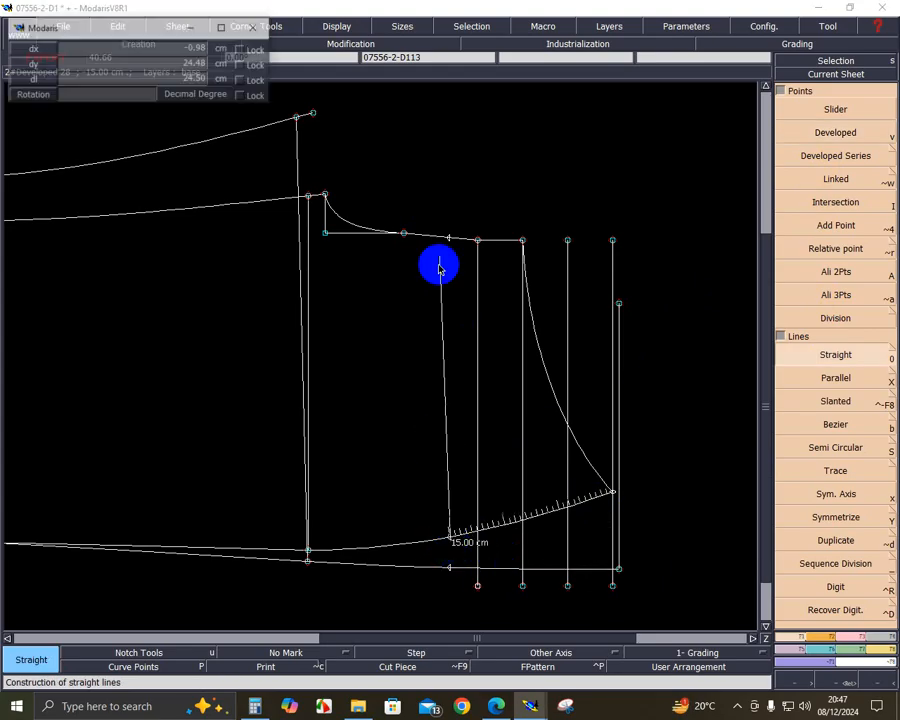
{"action": "left_click", "coordinate": [450, 239]}
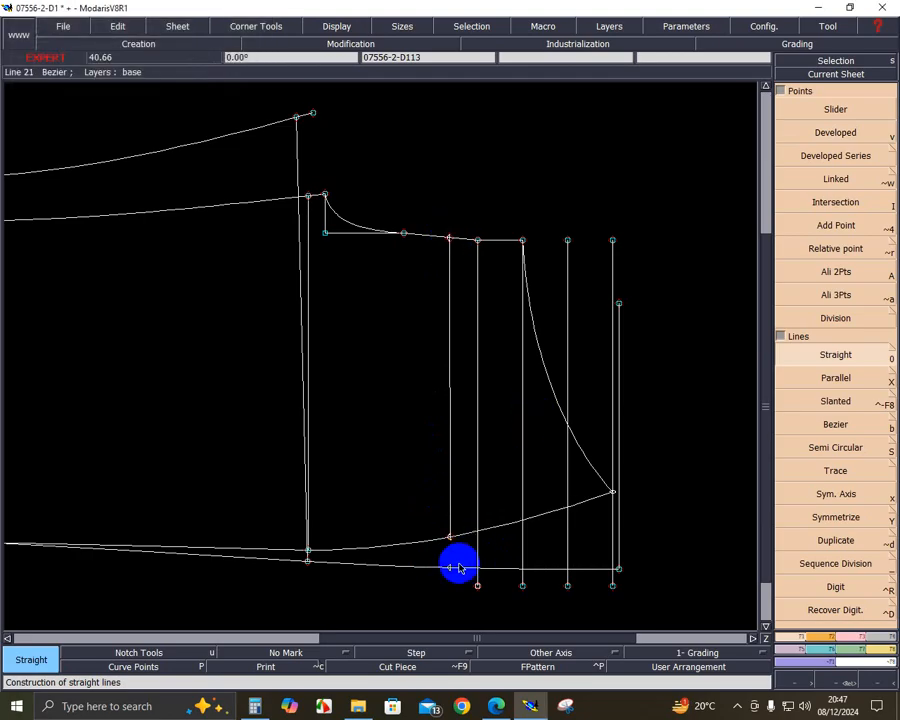
- Review the full front and back trouser sketch in the MATISSE TO HW FL TROUSERS PDF, and return to Modaris
{"action": "left_click", "coordinate": [497, 707]}
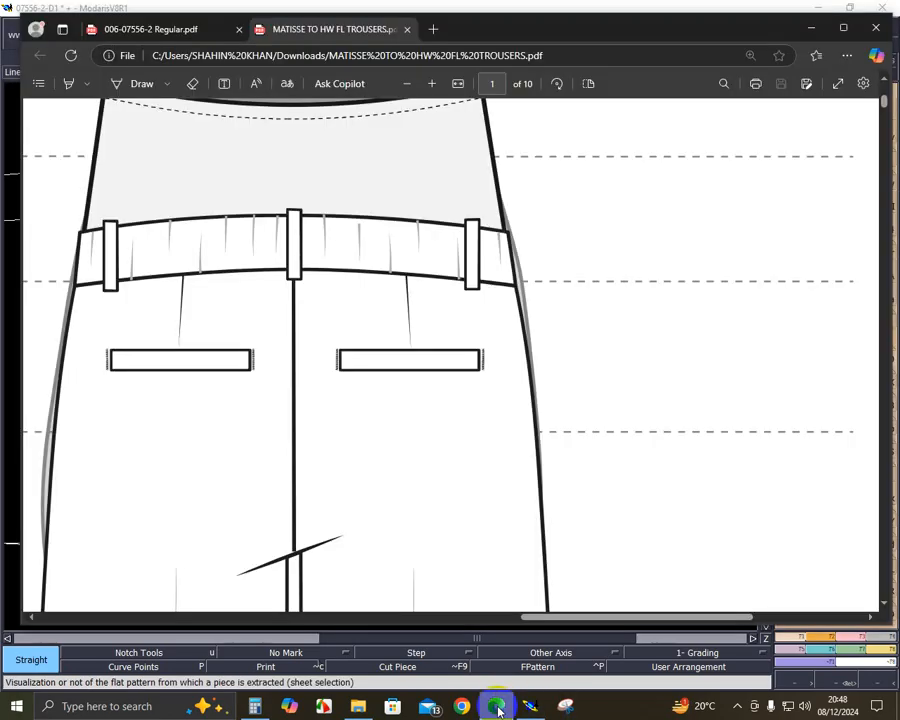
{"action": "scroll", "coordinate": [532, 506], "scroll_direction": "down", "scroll_amount": 2, "text": "ctrl"}
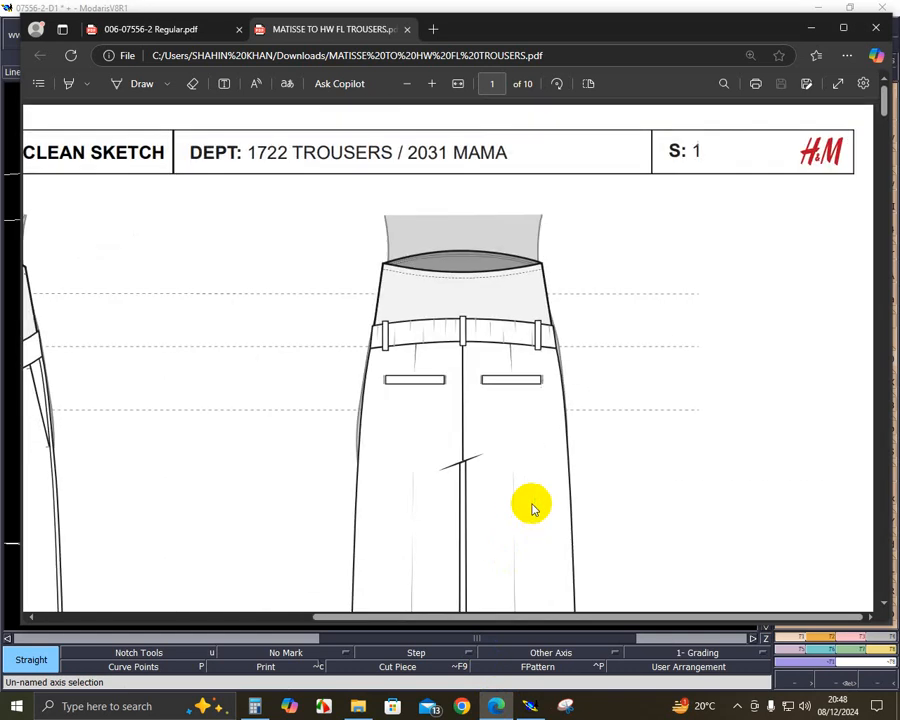
{"action": "scroll", "coordinate": [532, 508], "scroll_direction": "down", "scroll_amount": 1}
{"action": "scroll", "coordinate": [532, 508], "scroll_direction": "down", "scroll_amount": 3, "text": "ctrl"}
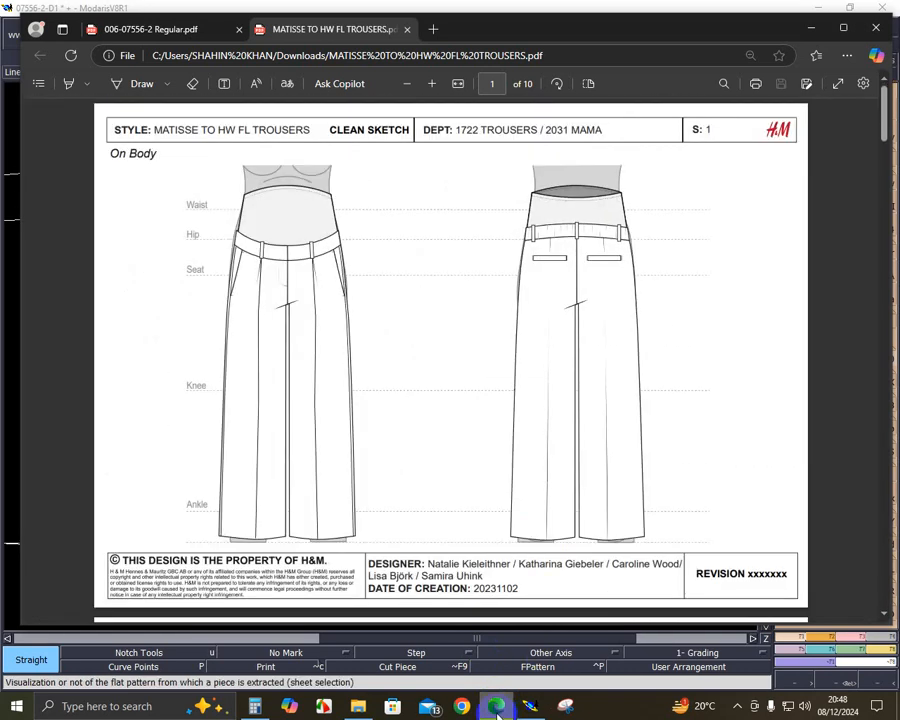
{"action": "left_click", "coordinate": [497, 707]}
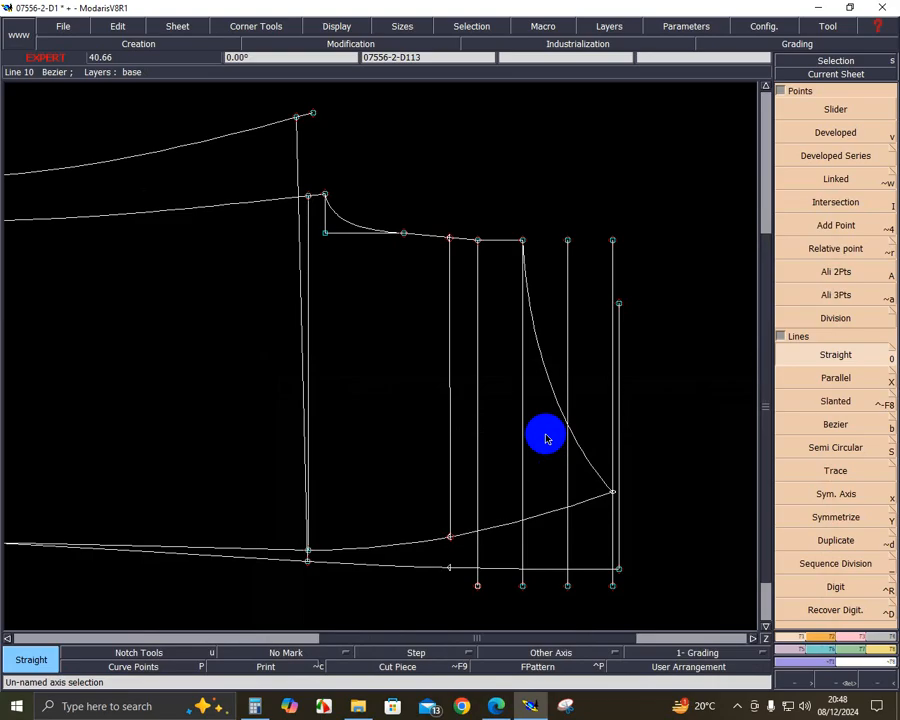
- Add a dynamic length measure to the front seat line between the side seam and centre front
{"action": "left_click", "coordinate": [879, 650]}
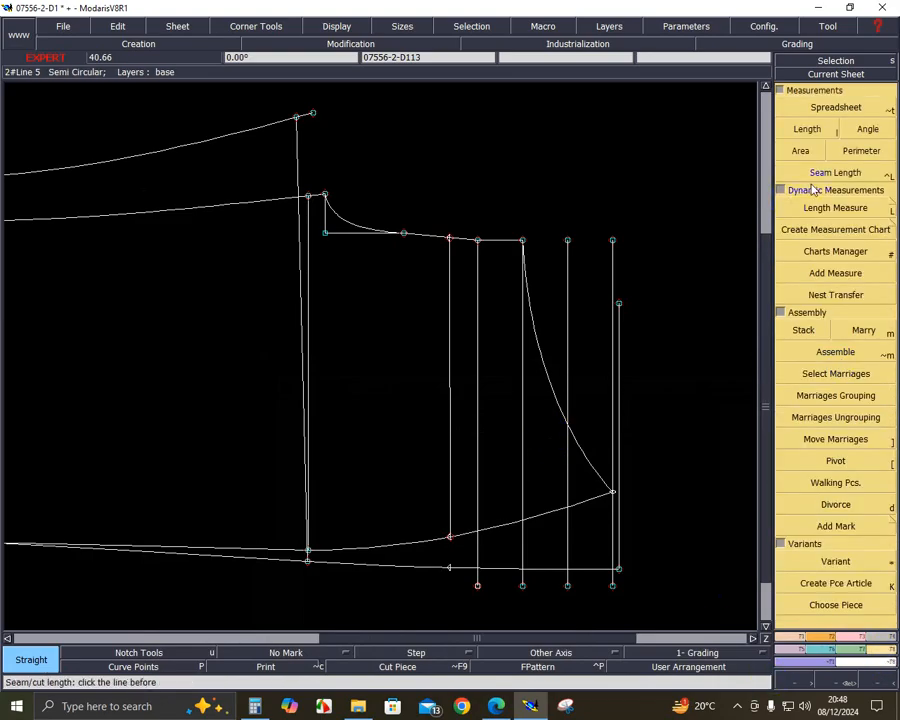
{"action": "left_click", "coordinate": [818, 207]}
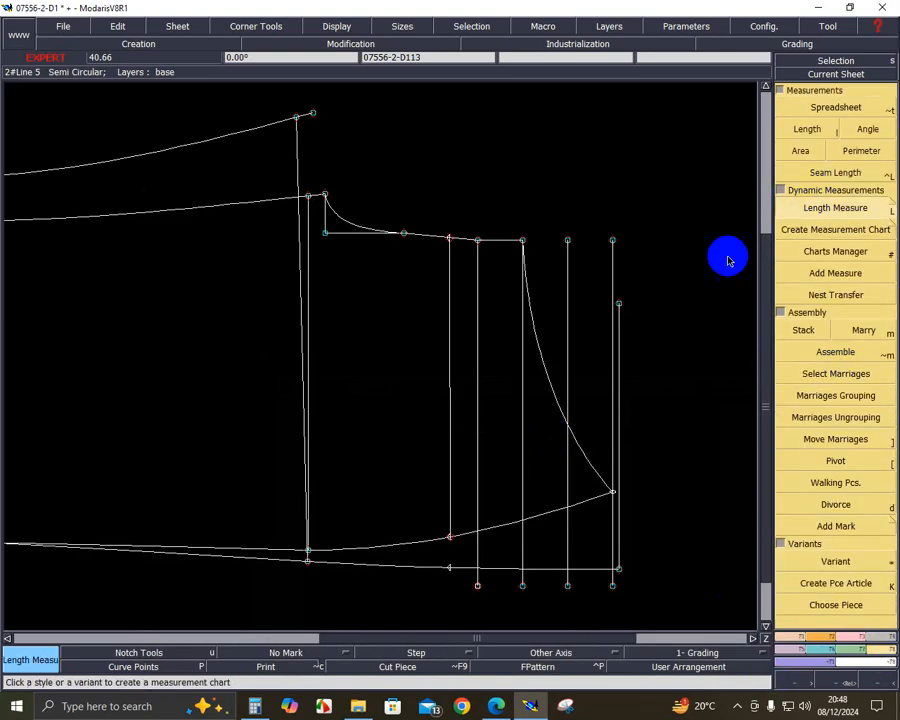
{"action": "left_click", "coordinate": [449, 406]}
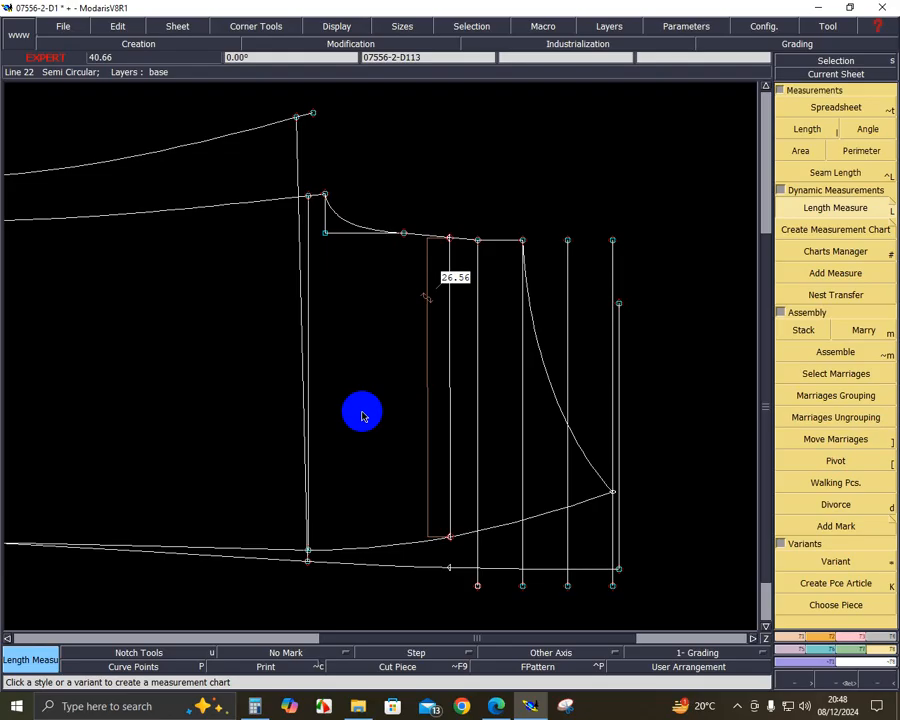
- Draw the back seat line as a straight line from the developed back side seam point, with dx 0 and dy 27.95 cm
{"action": "key", "text": "shift+d"}
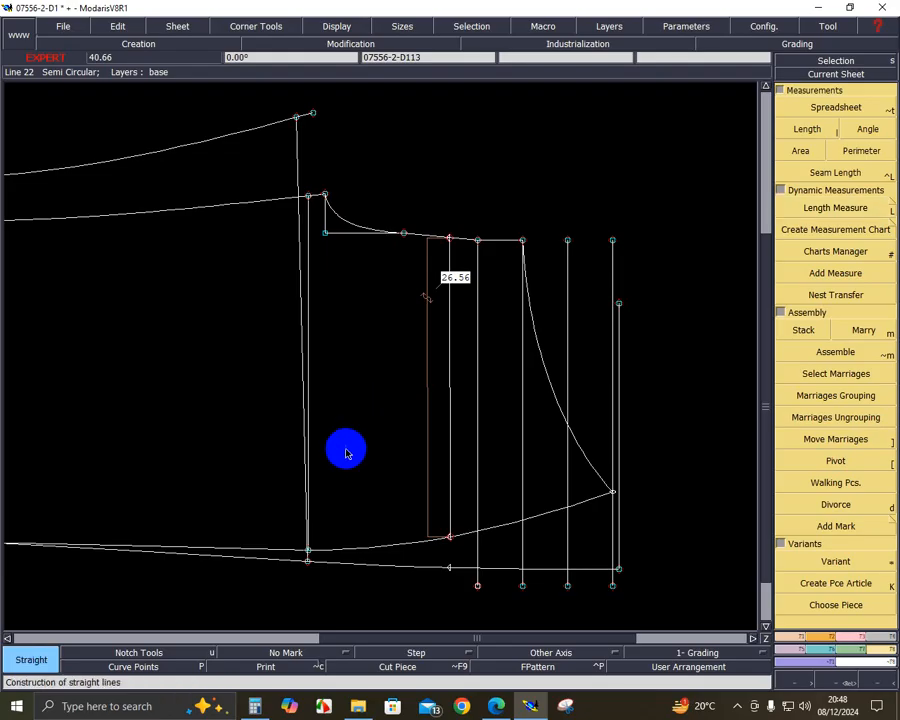
{"action": "left_click", "coordinate": [450, 570]}
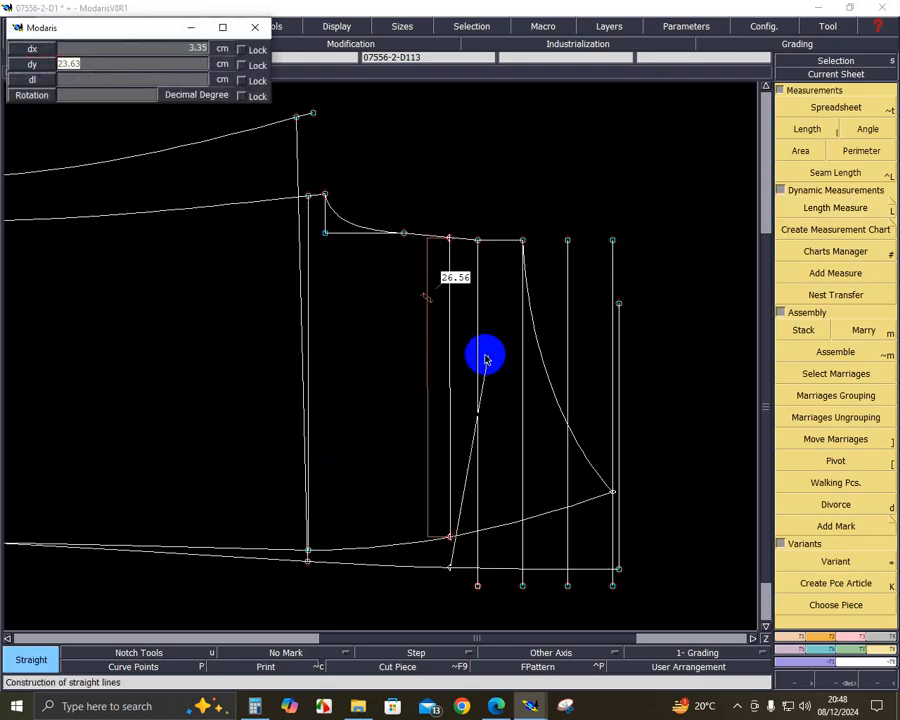
{"action": "type", "text": "27.95"}
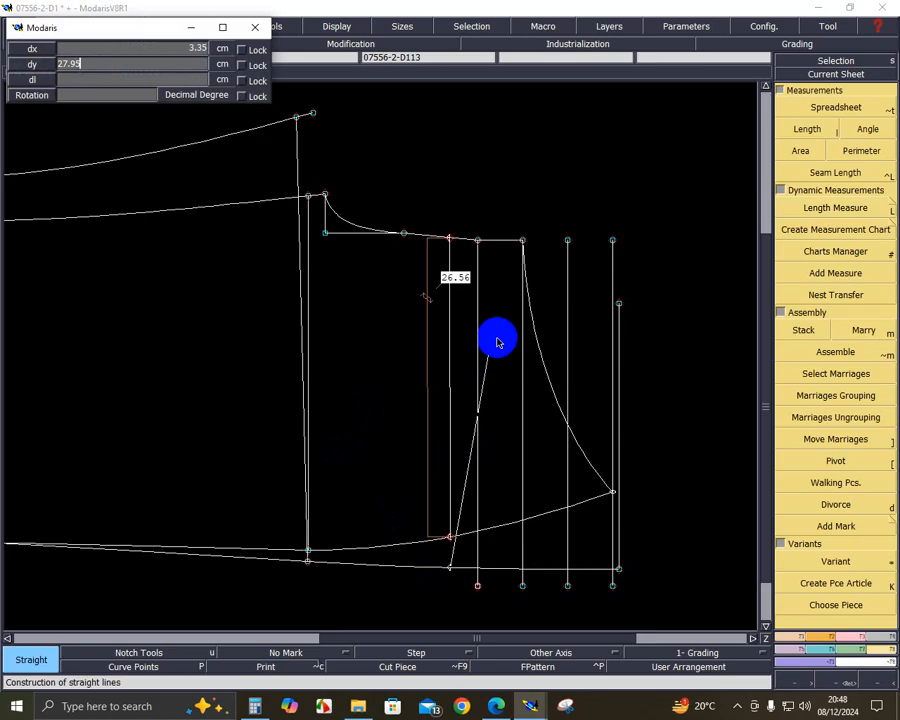
{"action": "key", "text": "Up"}
{"action": "type", "text": "0"}
{"action": "key", "text": "Return"}
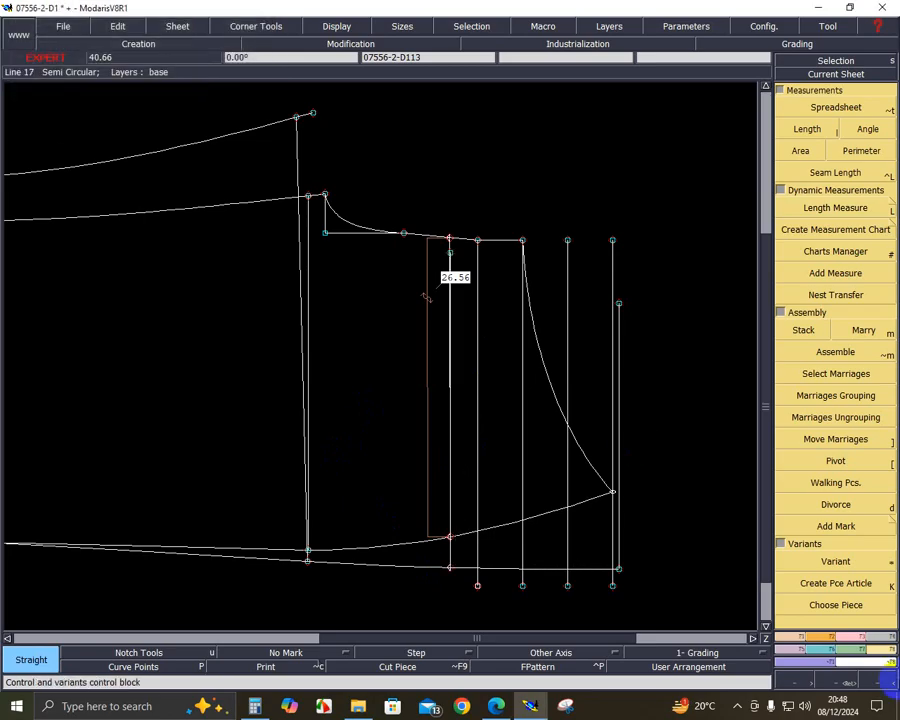
- Stretch the back seat line about its side seam end, shifting its centre back end 1 cm towards the waist
{"action": "left_click", "coordinate": [843, 683]}
{"action": "left_click", "coordinate": [851, 640]}
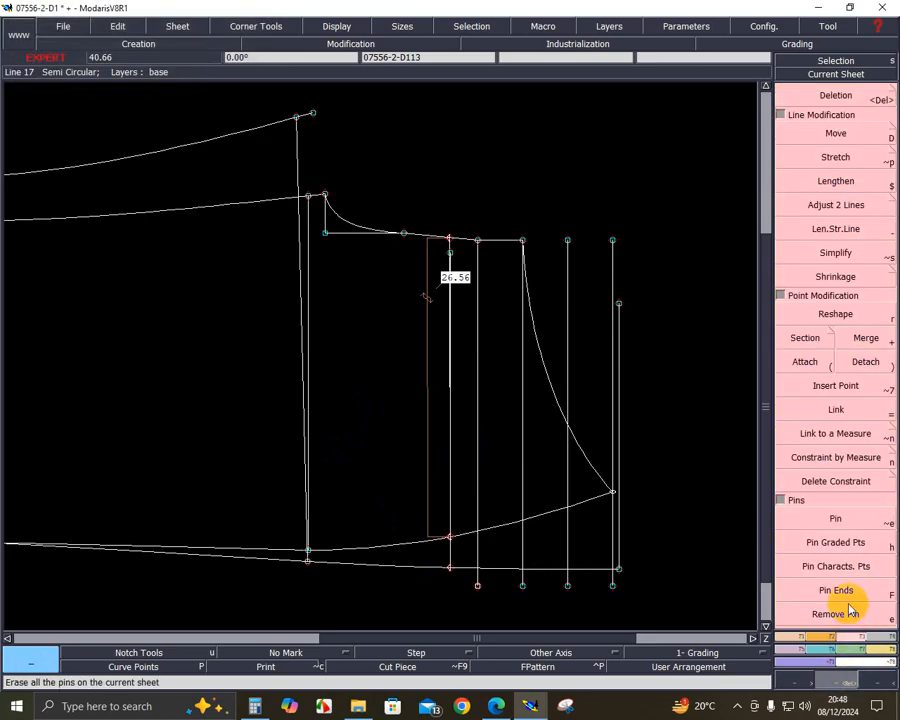
{"action": "left_click", "coordinate": [862, 157]}
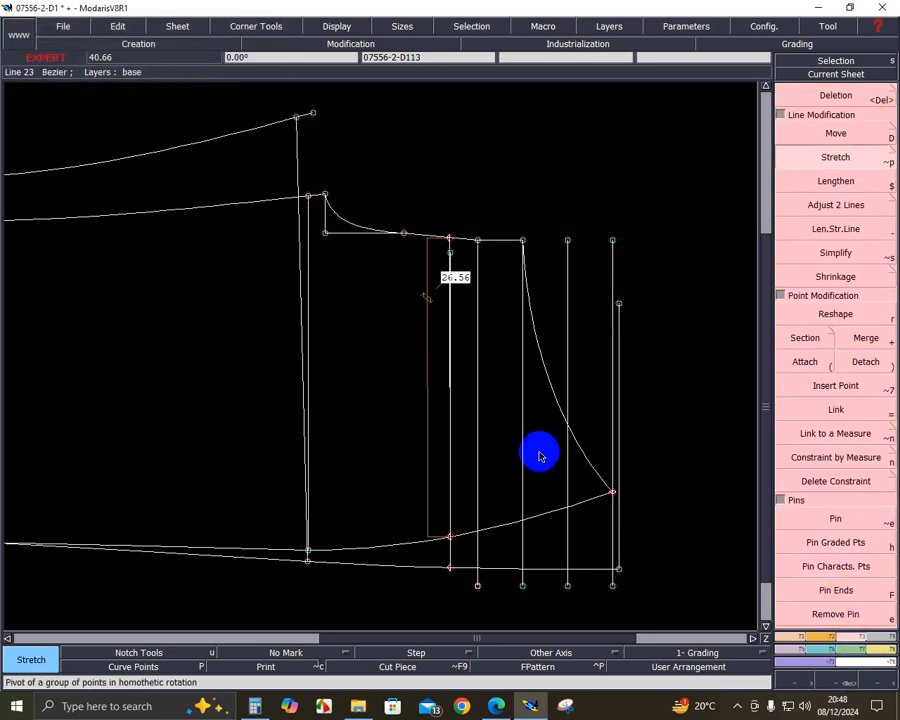
{"action": "left_click", "coordinate": [450, 566]}
{"action": "left_click", "coordinate": [450, 255]}
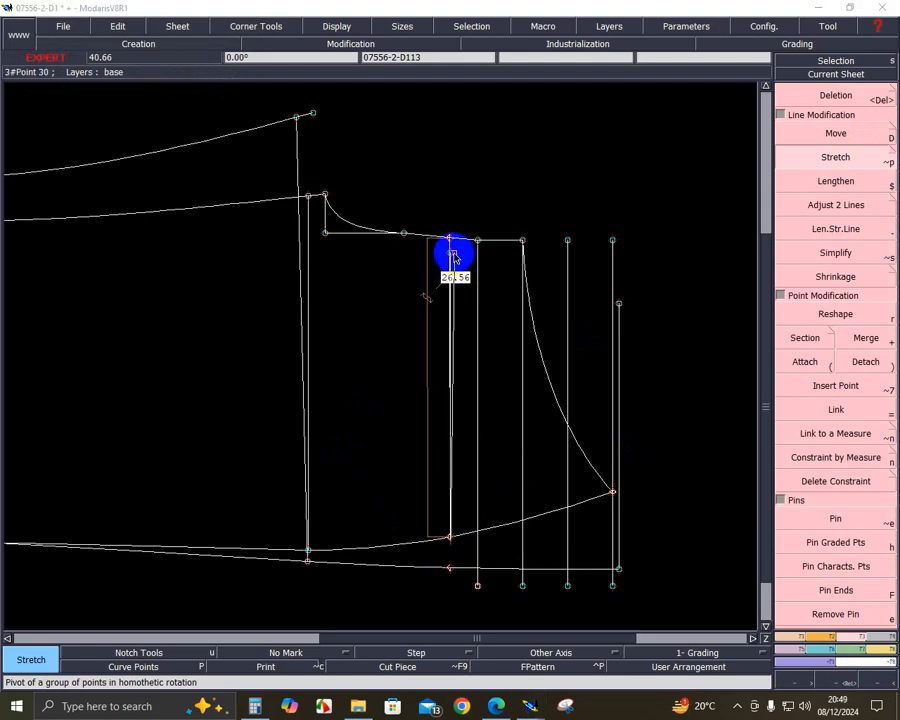
{"action": "key", "text": "Up"}
{"action": "key", "text": "Up"}
{"action": "key", "text": "Up"}
{"action": "key", "text": "Up"}
{"action": "type", "text": "1"}
{"action": "key", "text": "Return"}
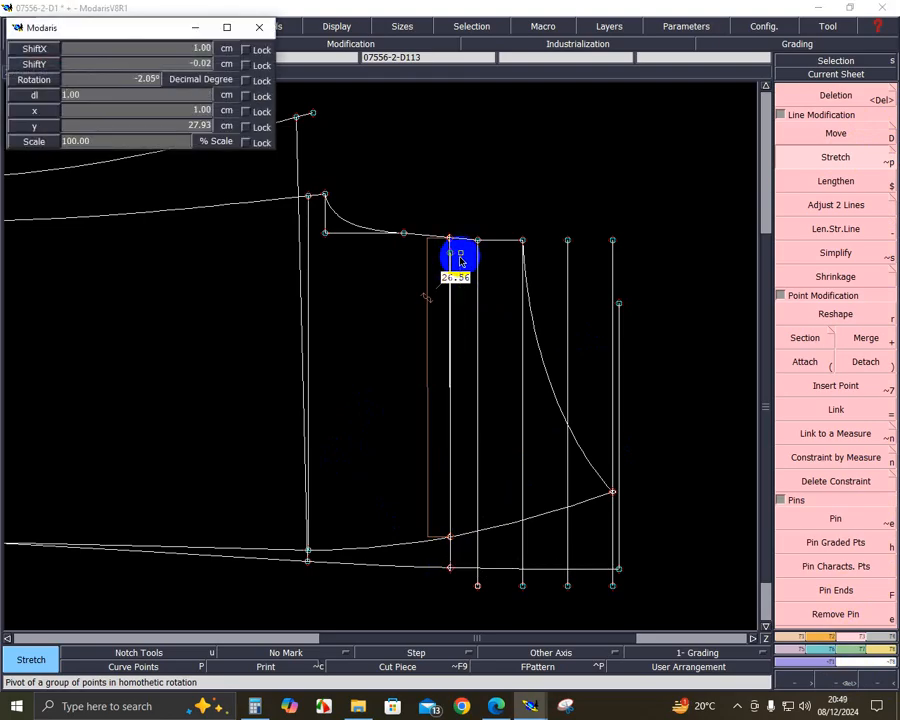
- Draw the centre back line as a Bezier from the back crotch point through the back seat line's end to the back waist end
{"action": "left_click", "coordinate": [806, 660]}
{"action": "left_click", "coordinate": [844, 424]}
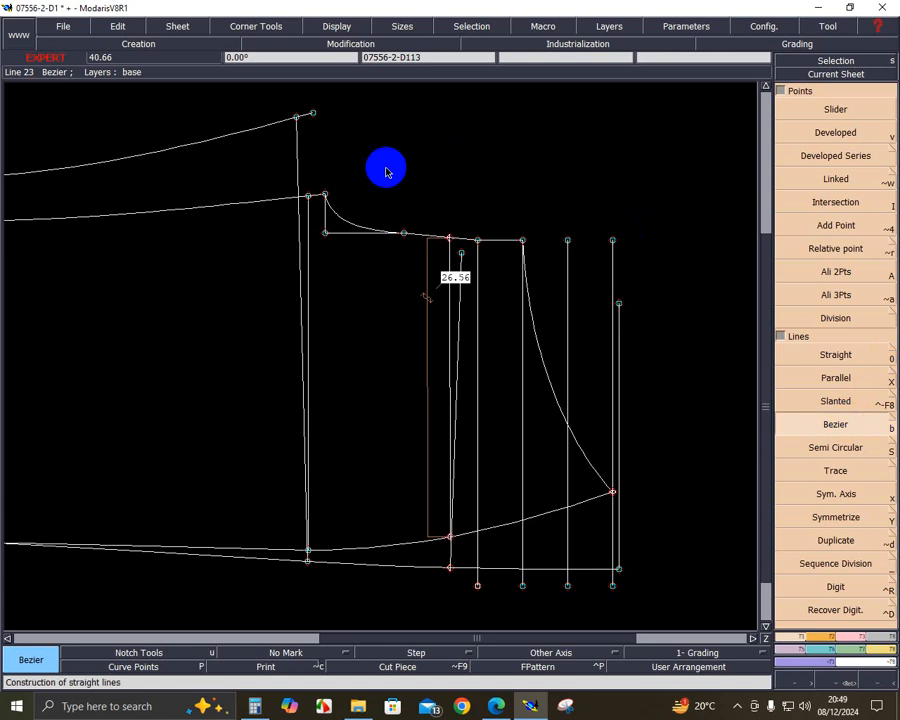
{"action": "left_click", "coordinate": [314, 114]}
{"action": "left_click", "coordinate": [459, 255]}
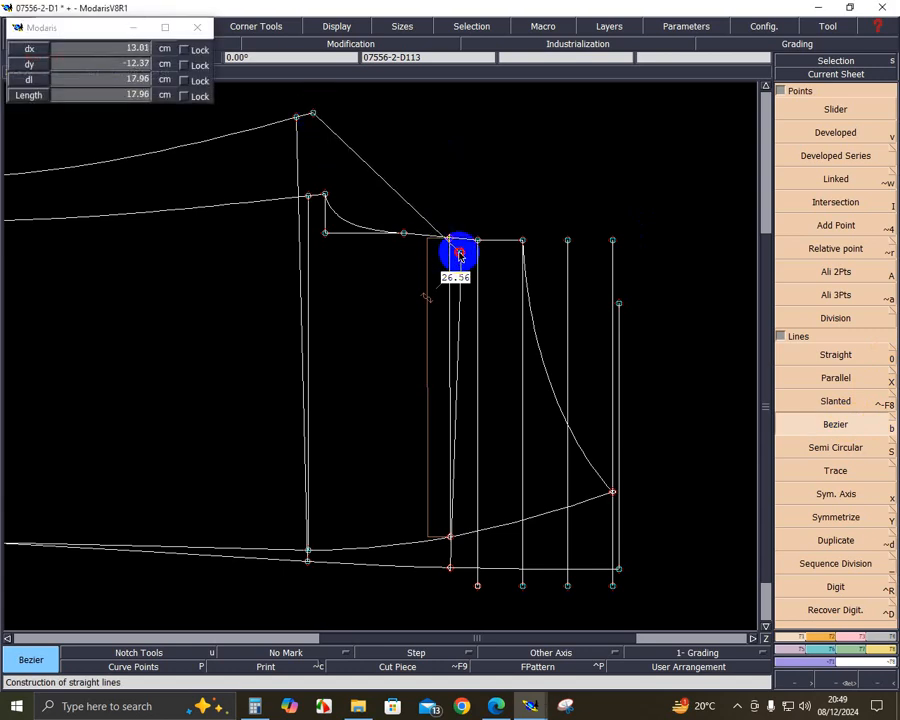
{"action": "left_click", "coordinate": [619, 303]}
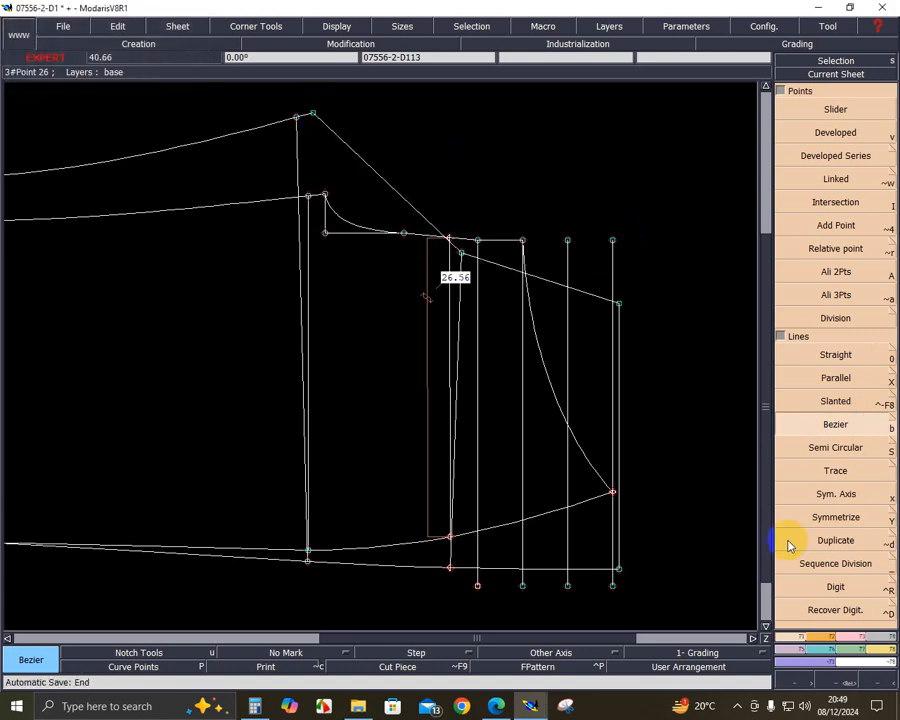
- Reshape the back rise with curve handles into a smooth crotch curve that runs into the straight centre back line
{"action": "left_click", "coordinate": [837, 681]}
{"action": "left_click", "coordinate": [413, 271]}
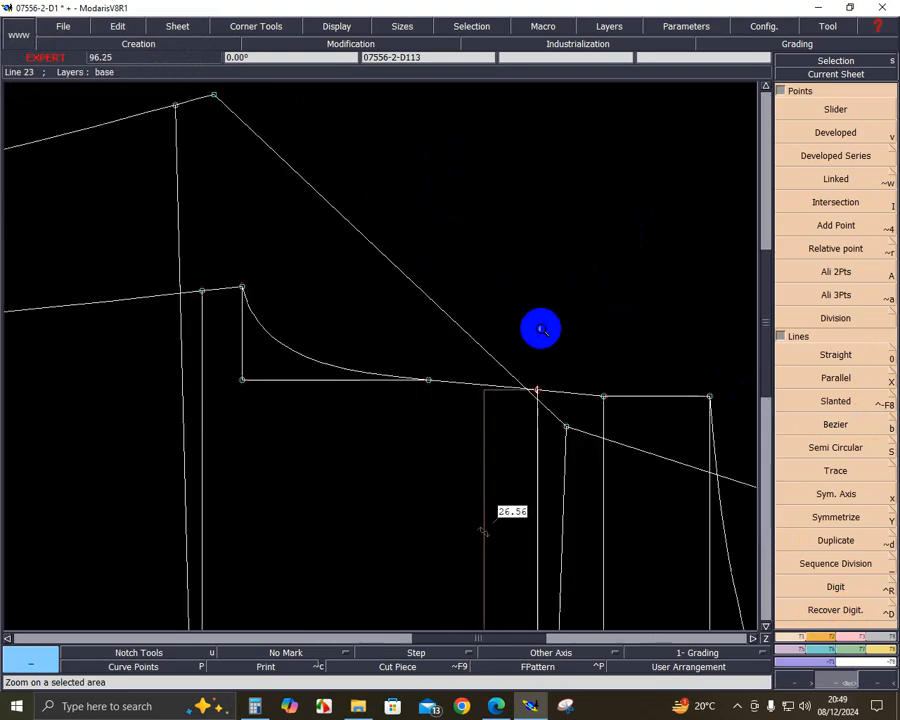
{"action": "left_click", "coordinate": [855, 638]}
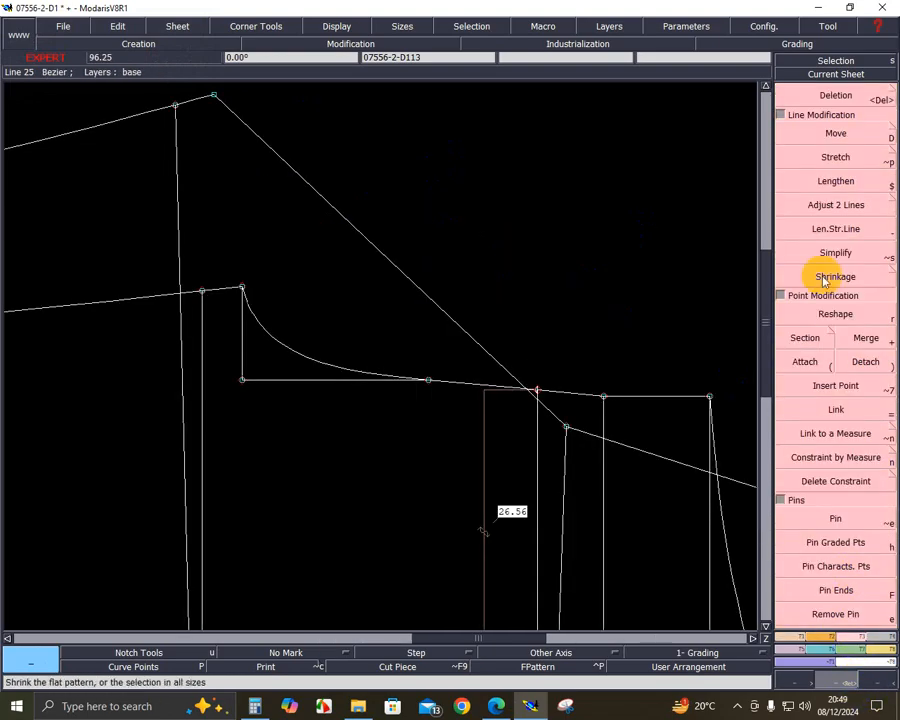
{"action": "left_click", "coordinate": [824, 312]}
{"action": "right_click", "coordinate": [529, 316]}
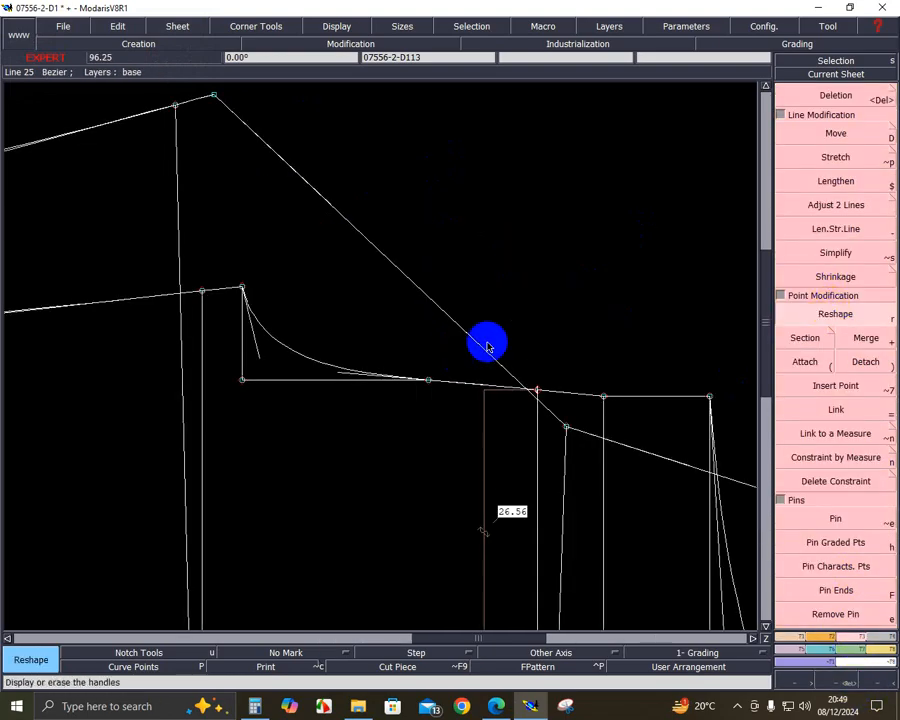
{"action": "left_click_drag", "start_coordinate": [480, 343], "coordinate": [224, 343]}
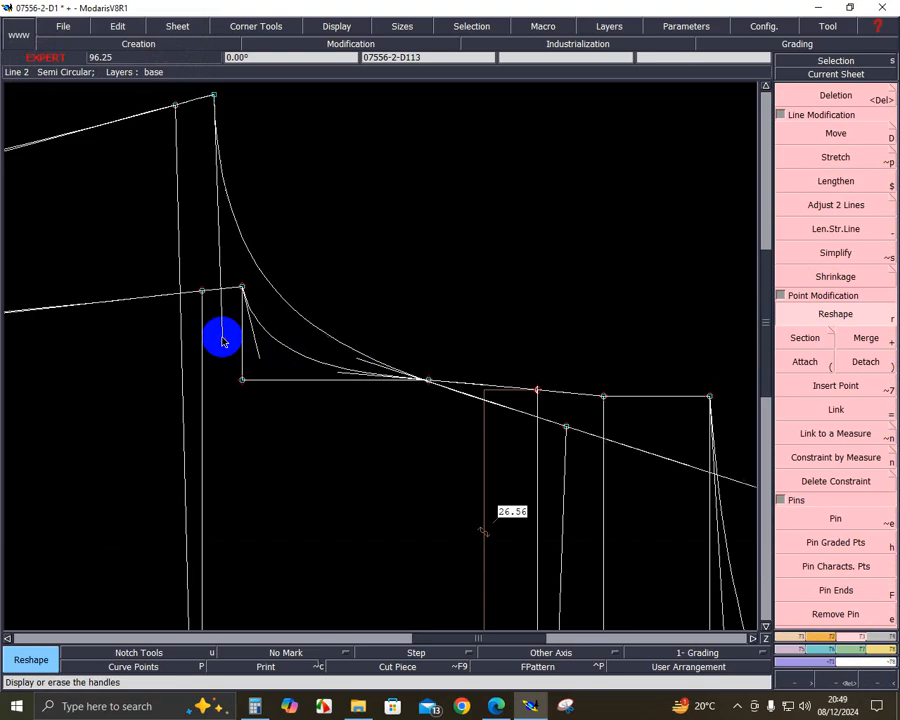
{"action": "left_click", "coordinate": [222, 335]}
{"action": "left_click", "coordinate": [362, 362]}
{"action": "left_click_drag", "start_coordinate": [363, 365], "coordinate": [353, 366]}
{"action": "left_click", "coordinate": [352, 362]}
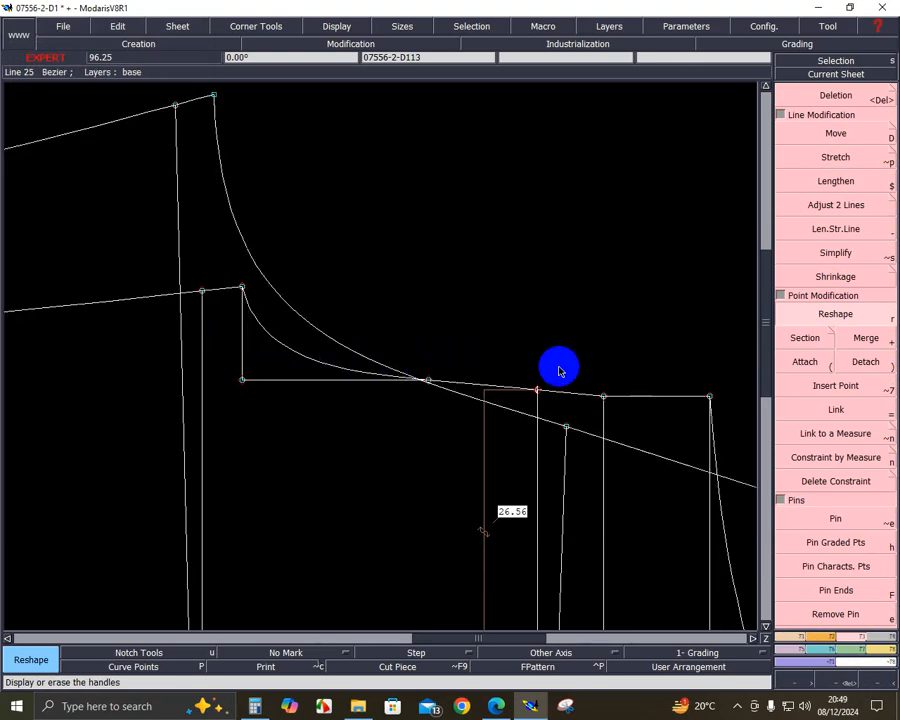
- Delete the length measure attached to the front seat line
{"action": "key", "text": "Home"}
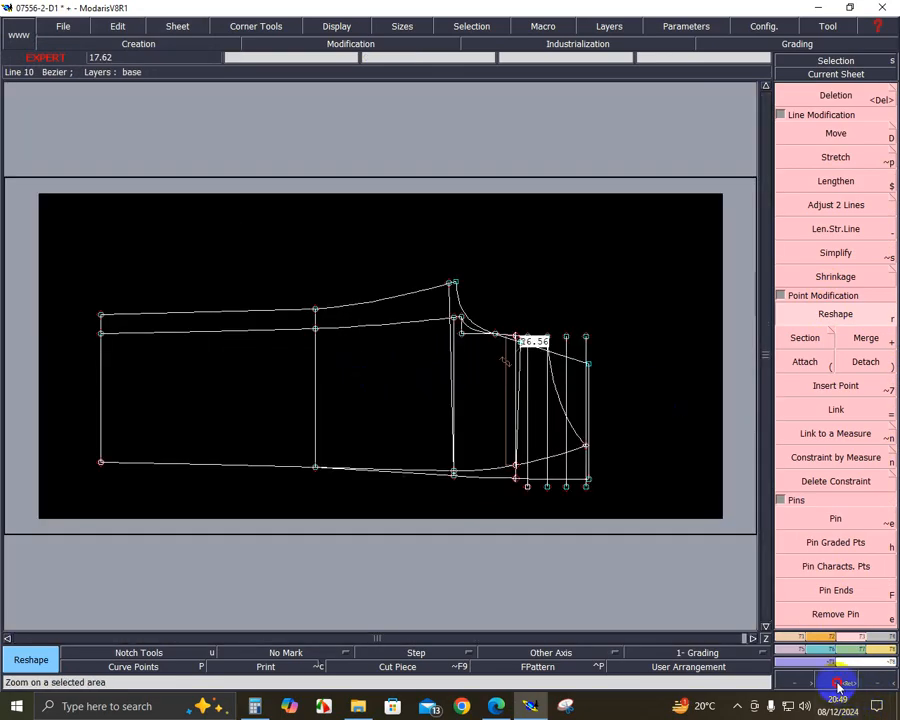
{"action": "left_click", "coordinate": [840, 683]}
{"action": "left_click_drag", "start_coordinate": [388, 249], "coordinate": [645, 577]}
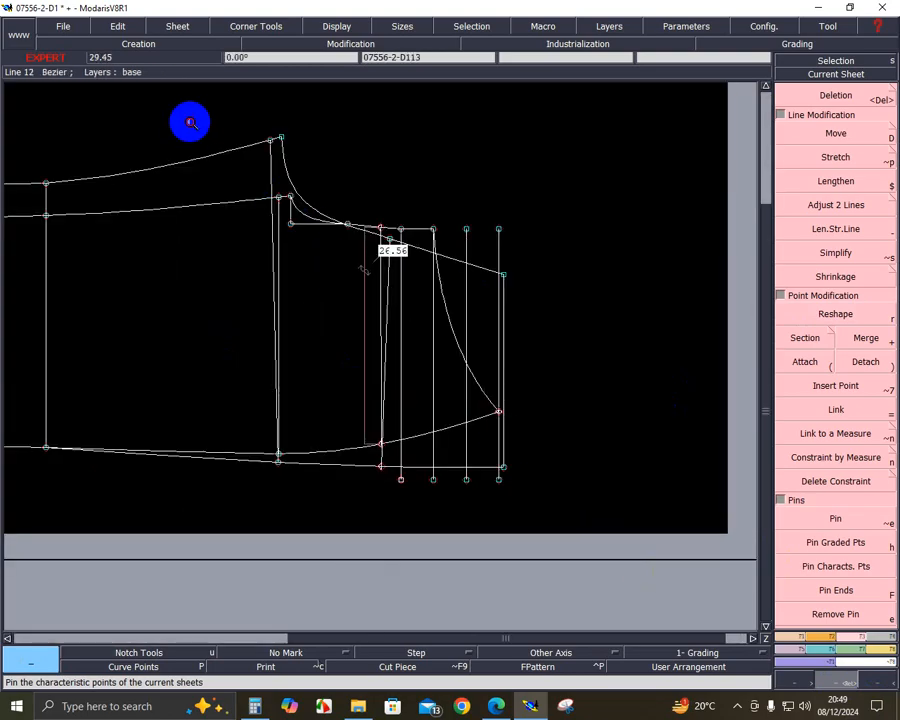
{"action": "left_click_drag", "start_coordinate": [189, 120], "coordinate": [556, 484]}
{"action": "key", "text": "Delete"}
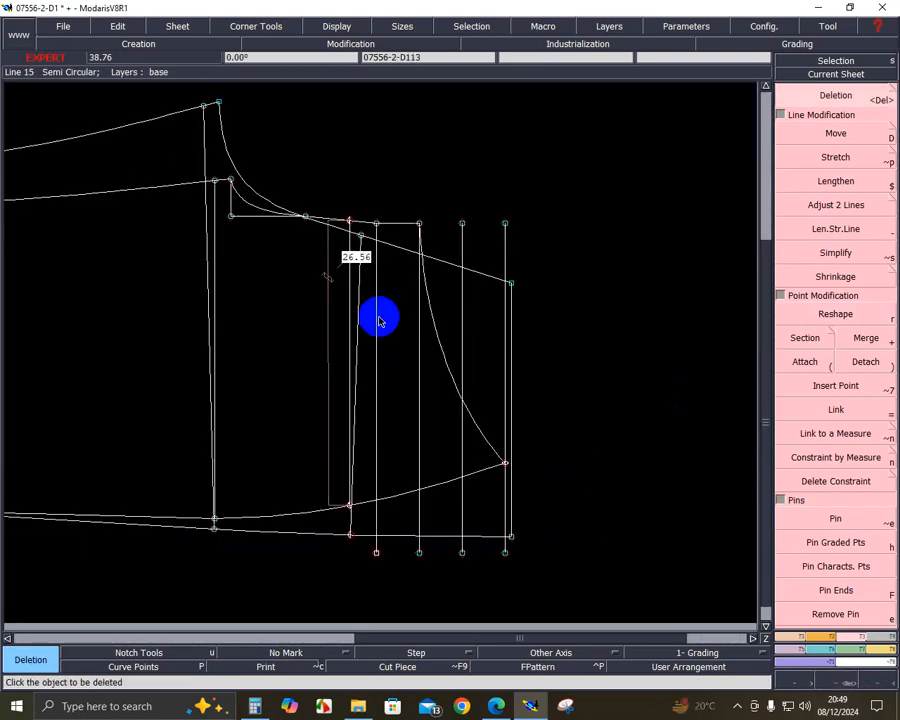
{"action": "left_click", "coordinate": [327, 308]}
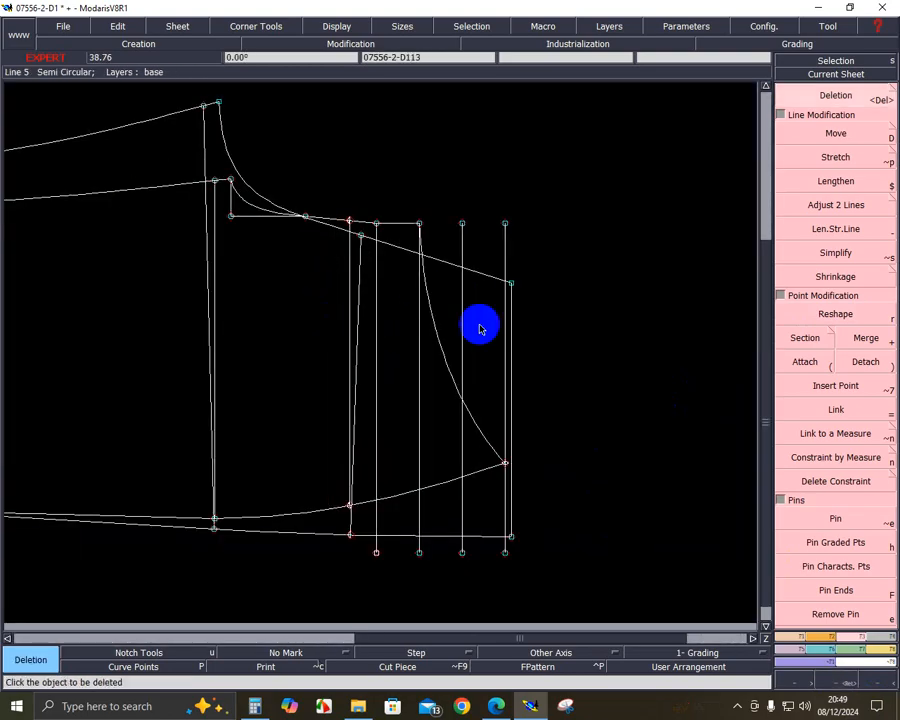
- Add a dynamic length measure along the back rise from the crotch point to the centre back waist
{"action": "left_click", "coordinate": [885, 636]}
{"action": "left_click", "coordinate": [835, 207]}
{"action": "left_click", "coordinate": [450, 281]}
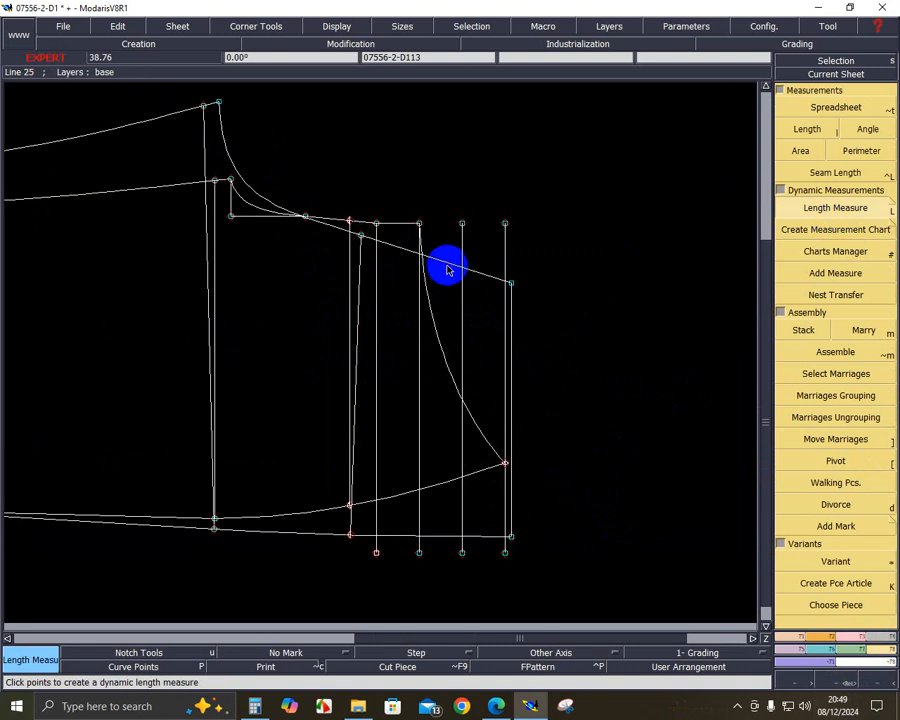
{"action": "left_click", "coordinate": [446, 267]}
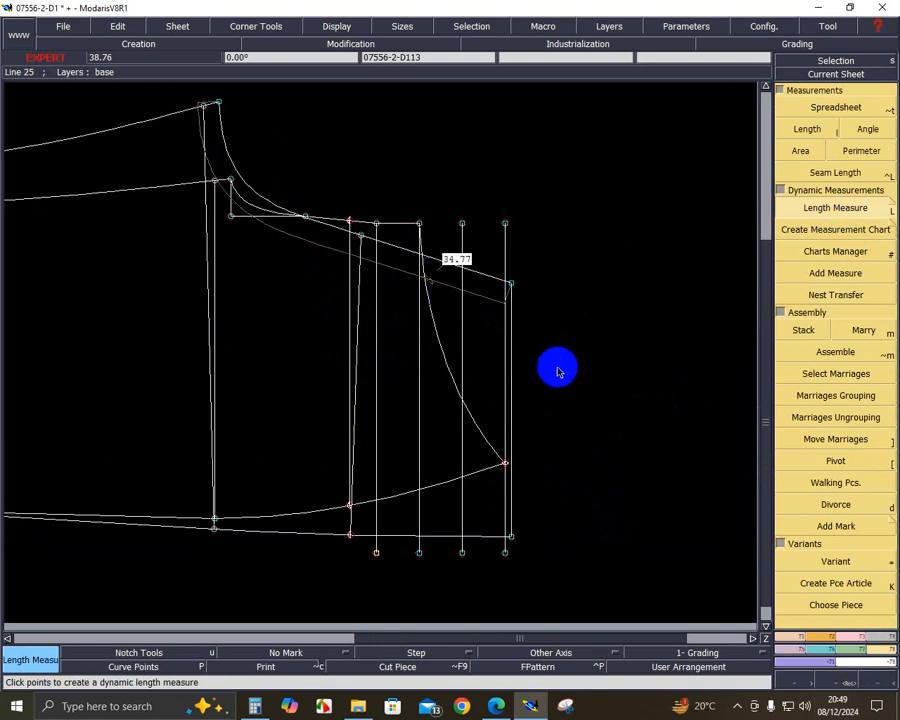
- Check the size S back rise in the measurement chart of the 006-07556-2 Regular PDF, and return to Modaris
{"action": "left_click", "coordinate": [496, 706]}
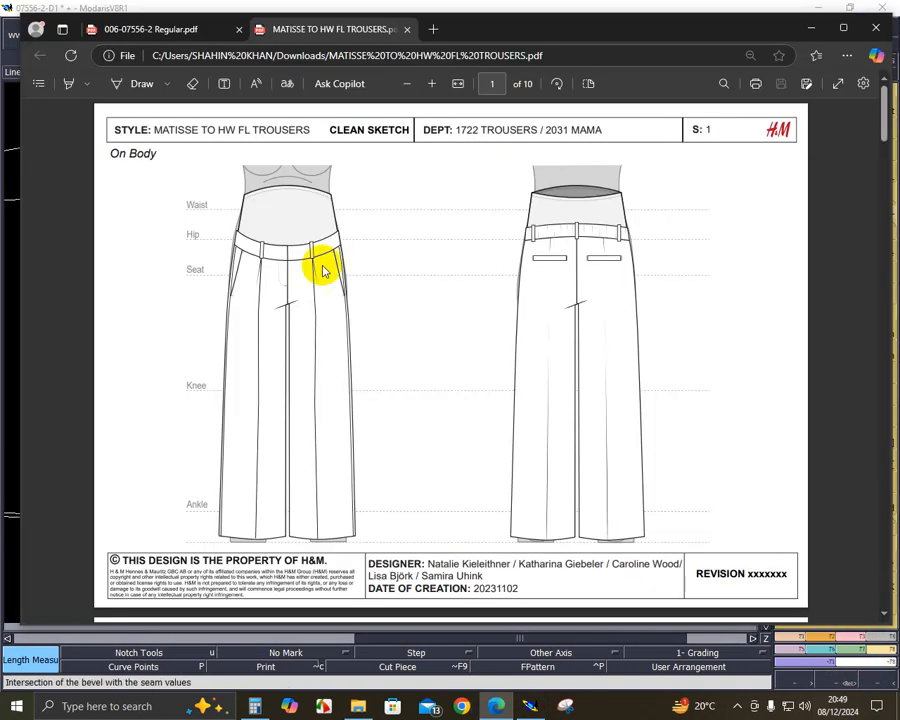
{"action": "left_click", "coordinate": [152, 32]}
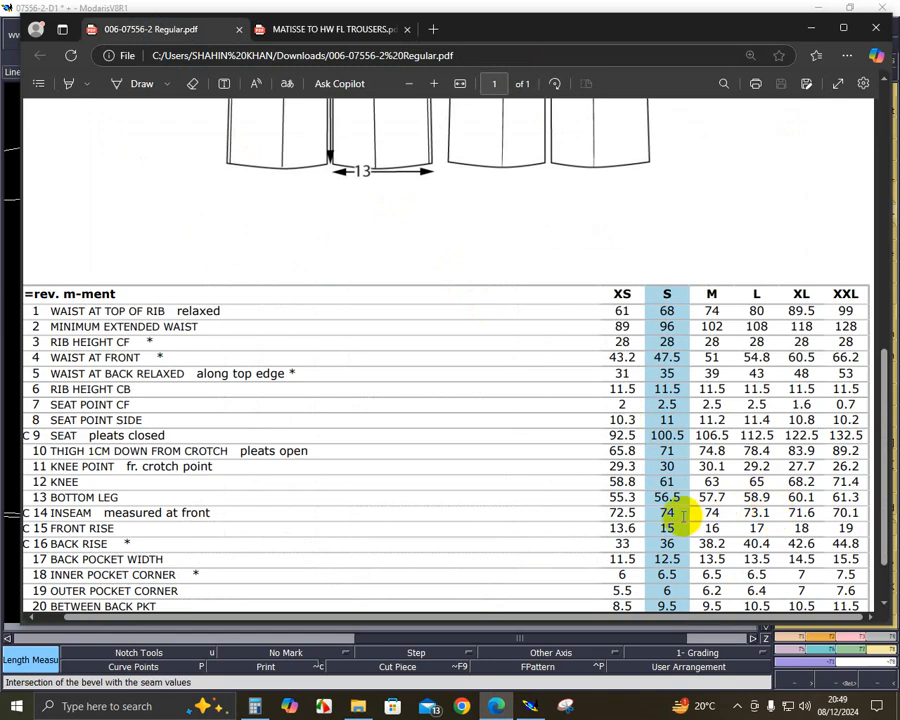
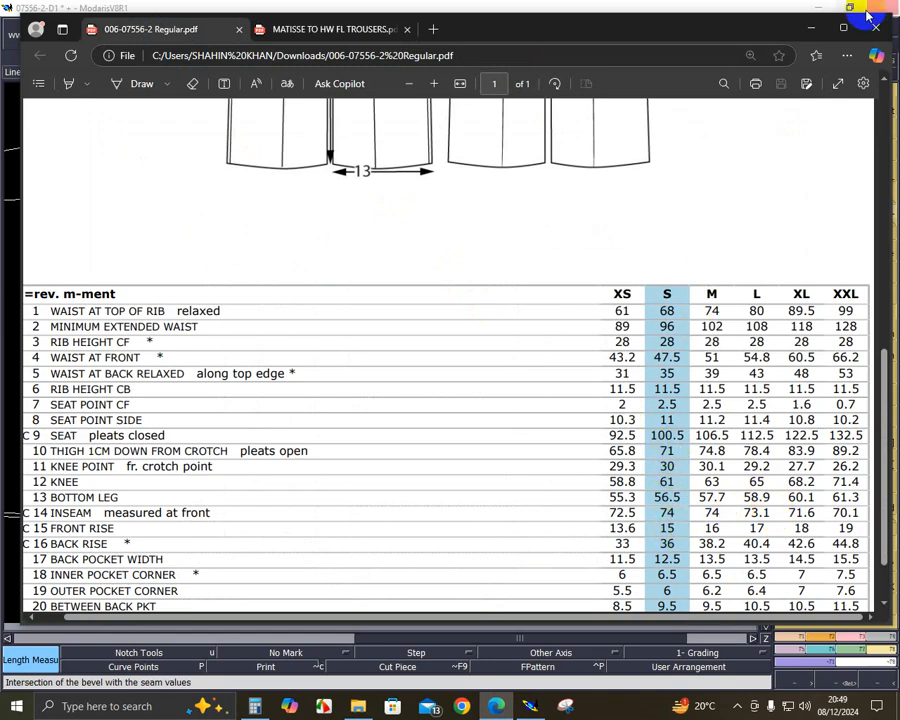
{"action": "left_click", "coordinate": [812, 28]}
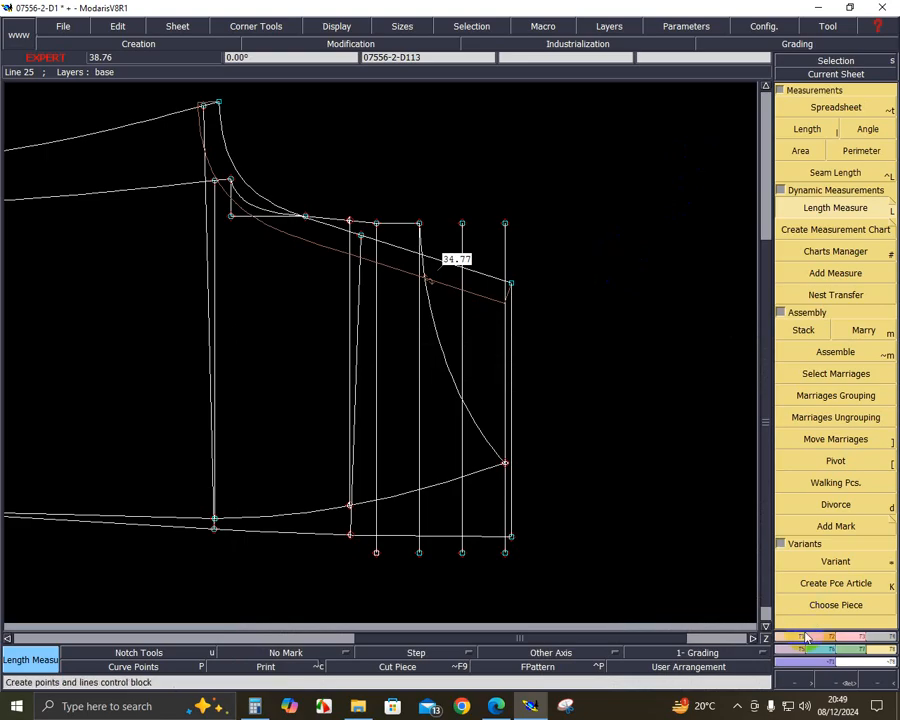
- Try to stretch the back waist line about its side seam end with a rotation of 4 degrees
{"action": "left_click", "coordinate": [858, 643]}
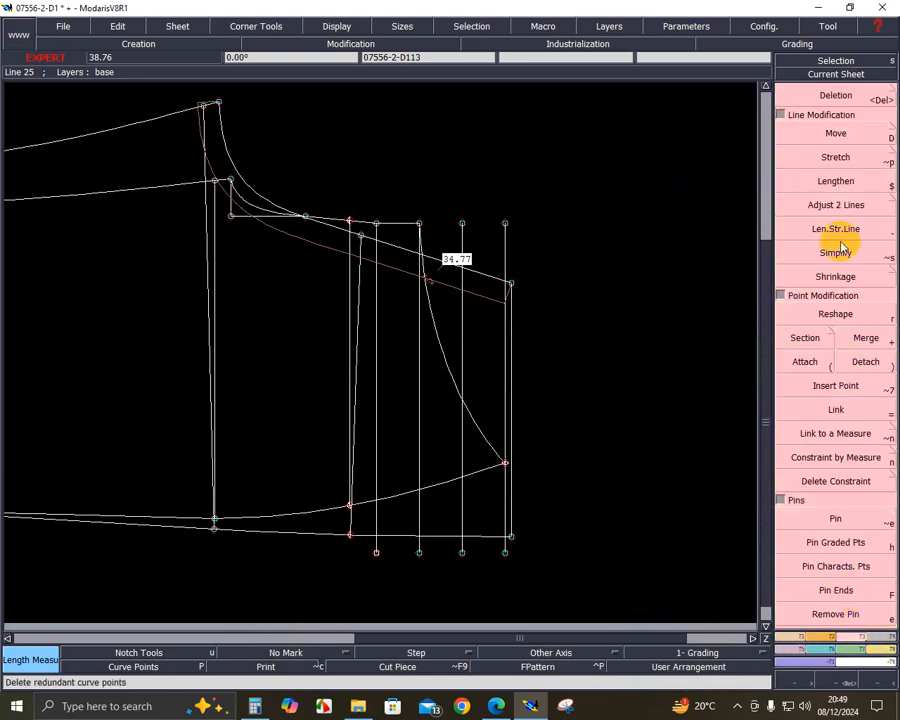
{"action": "left_click", "coordinate": [835, 157]}
{"action": "left_click", "coordinate": [573, 228]}
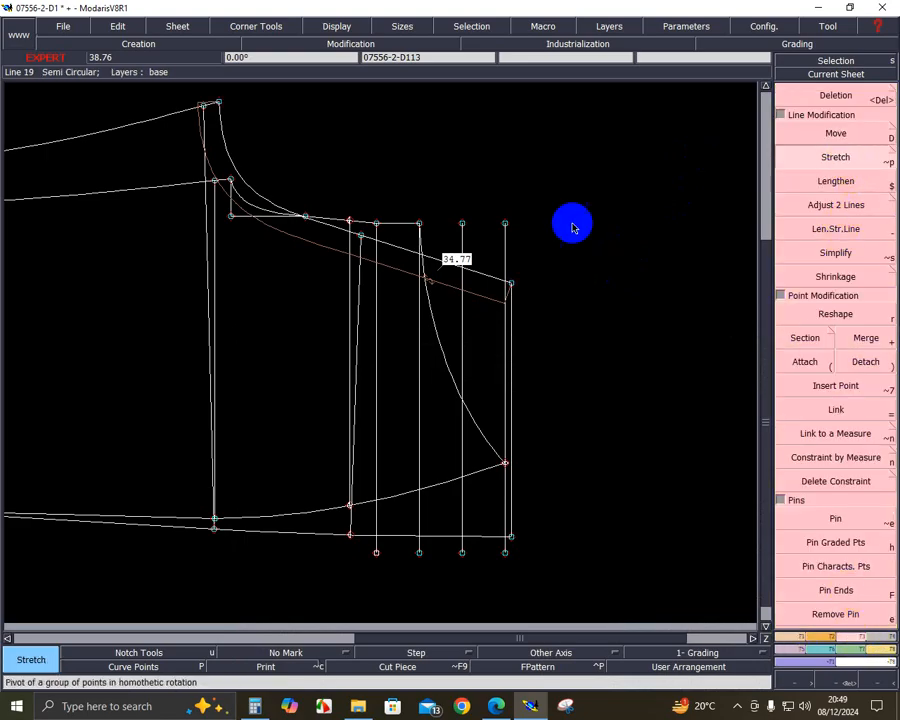
{"action": "left_click", "coordinate": [510, 538]}
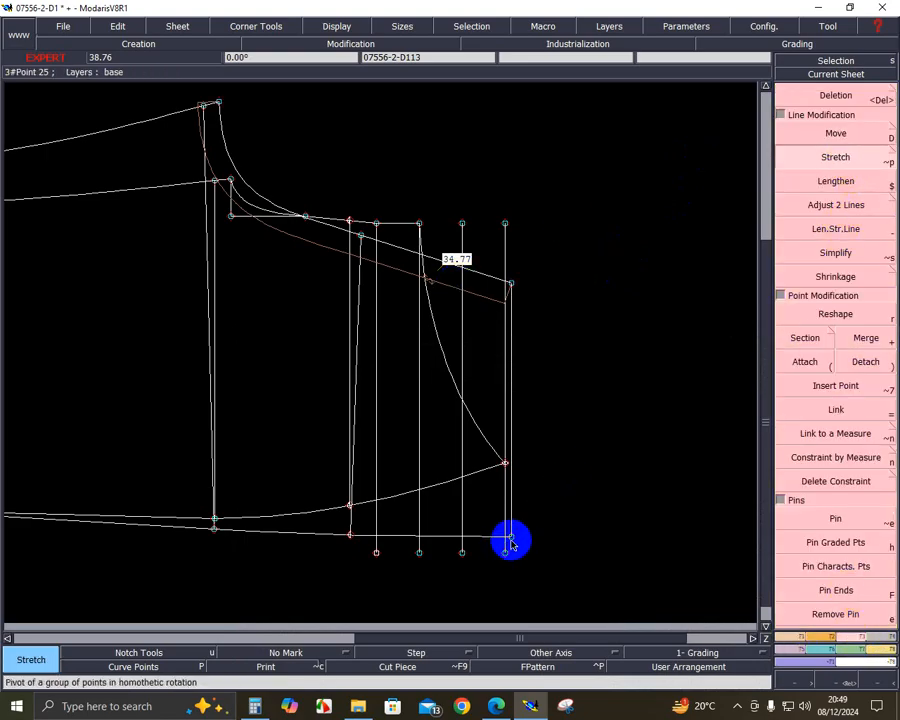
{"action": "left_click", "coordinate": [511, 284]}
{"action": "key", "text": "Up"}
{"action": "type", "text": "4"}
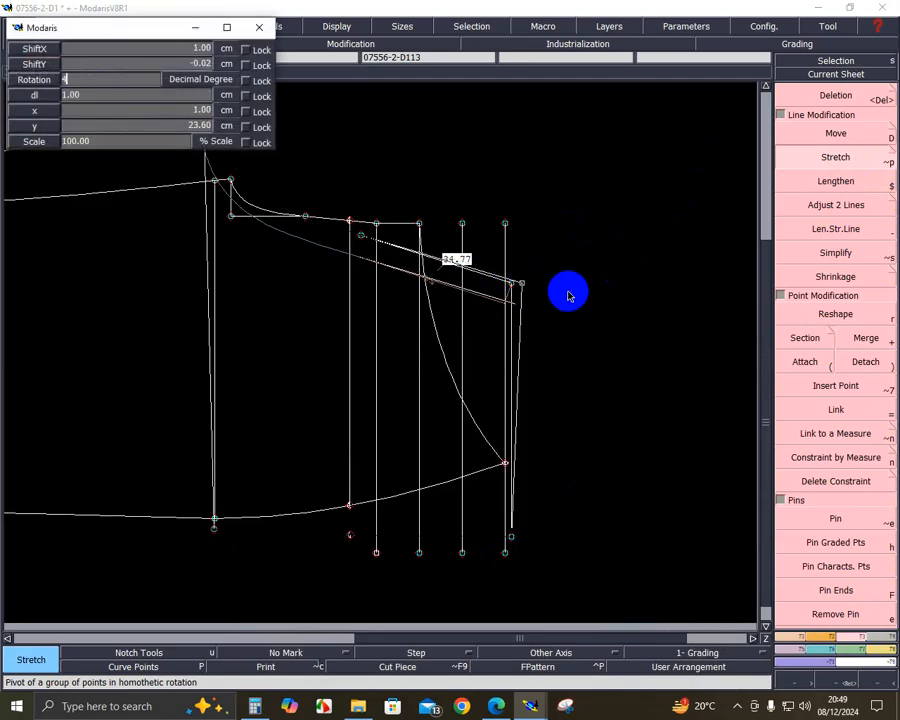
{"action": "key", "text": "Return"}
- Stretch the centre back waist point outward about the side seam end of the back waist line by a dl of 4.5 cm
{"action": "left_click", "coordinate": [508, 534]}
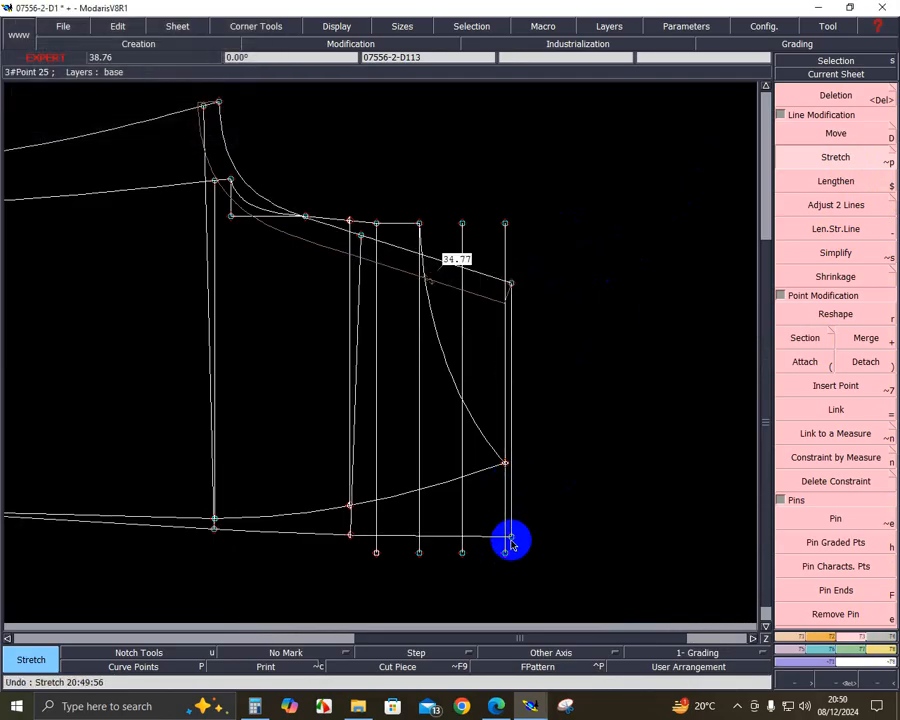
{"action": "left_click", "coordinate": [510, 284]}
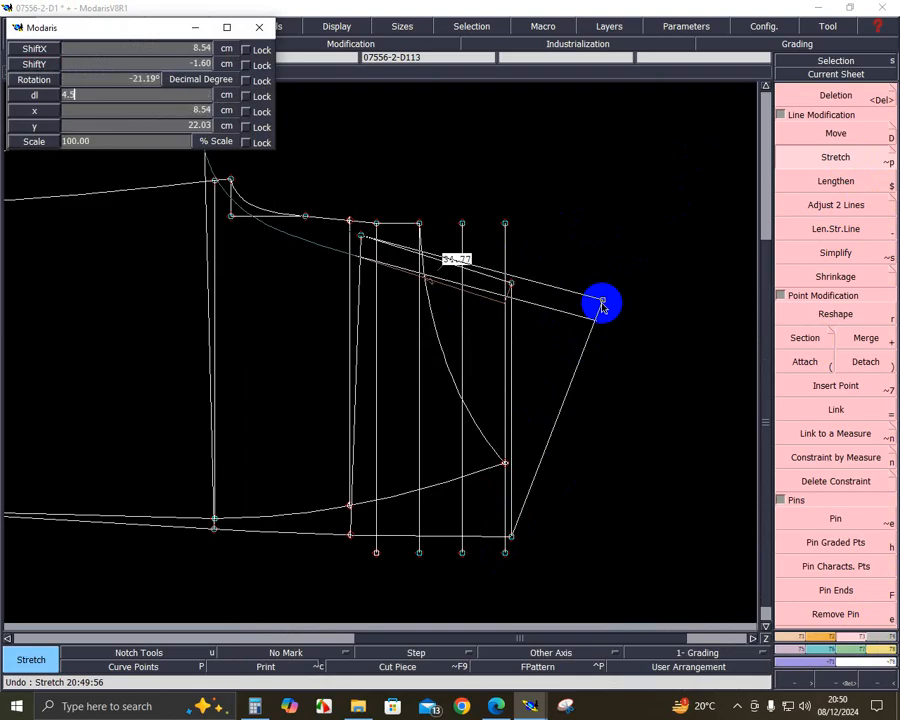
{"action": "type", "text": "4.5"}
{"action": "key", "text": "Return"}
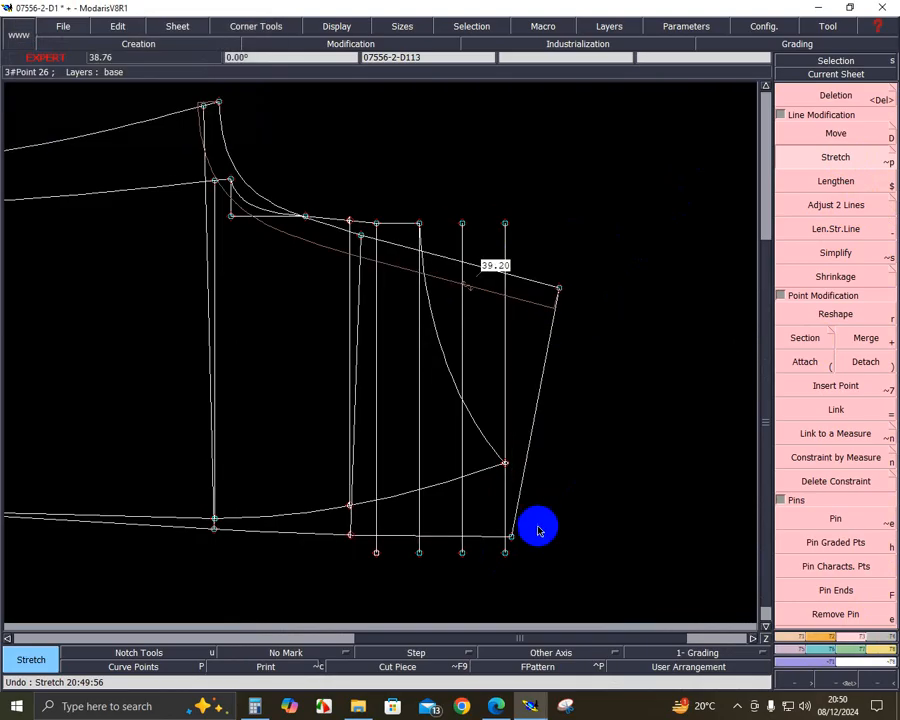
- Stretch the centre back waist point further outward by 0.30 cm and 0.01 cm, and delete the length measure on the back rise
{"action": "left_click", "coordinate": [511, 537]}
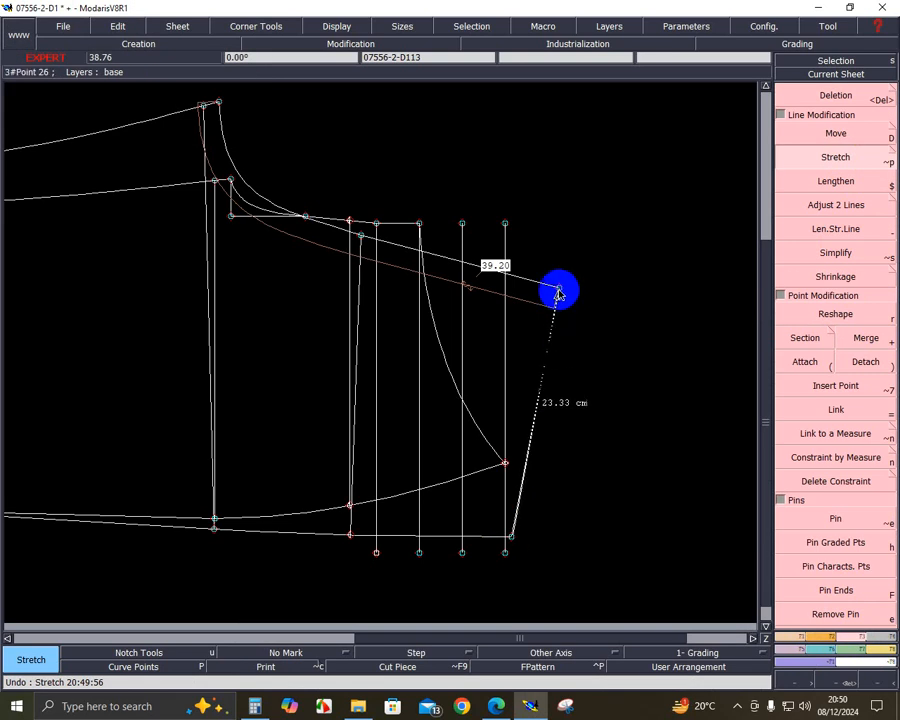
{"action": "left_click", "coordinate": [558, 289]}
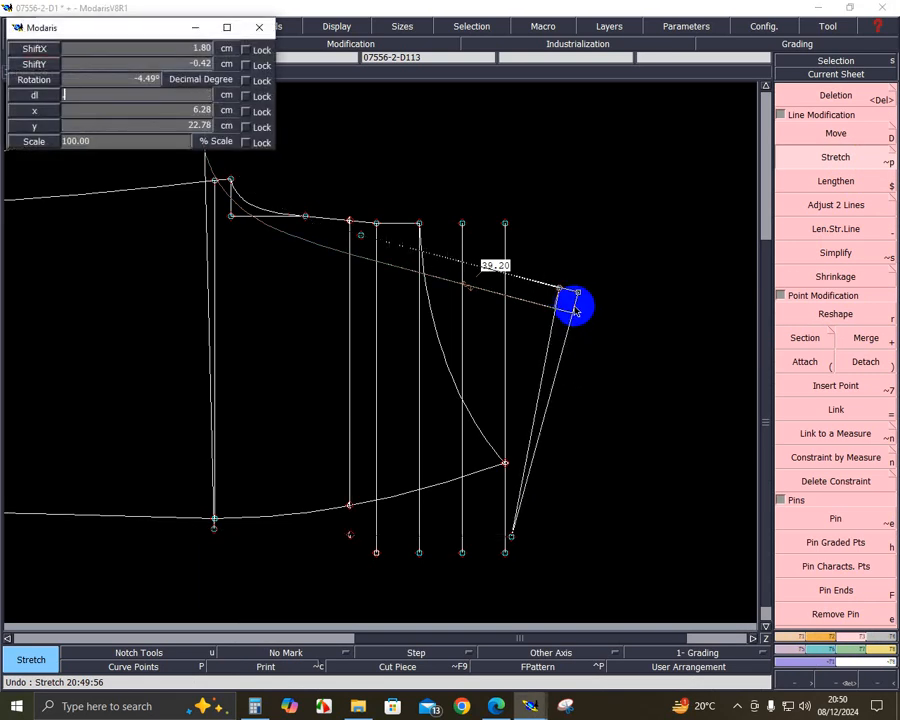
{"action": "left_click", "coordinate": [572, 307]}
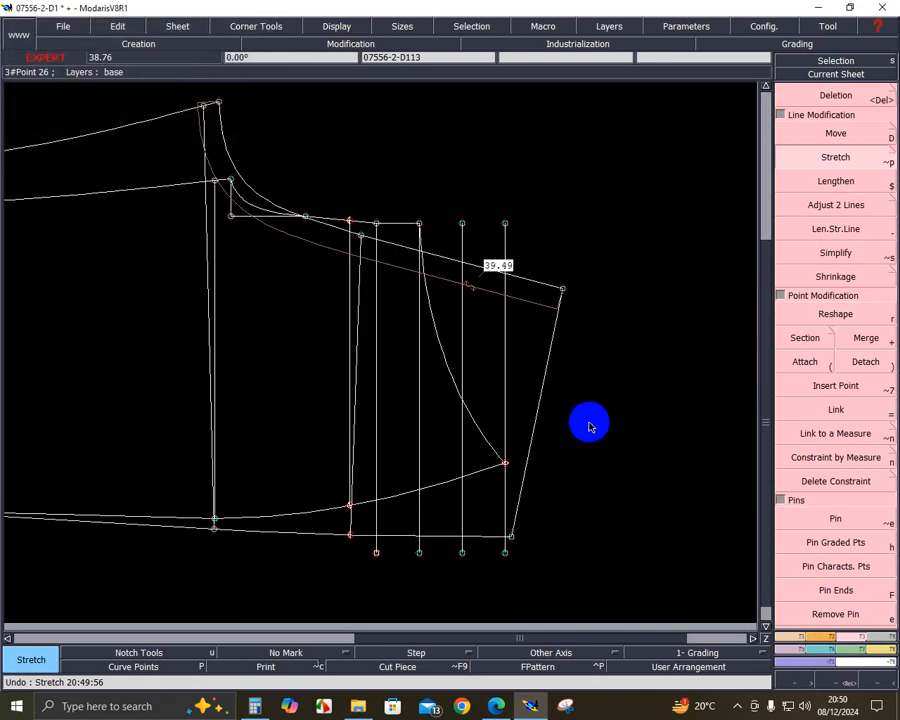
{"action": "left_click", "coordinate": [511, 537]}
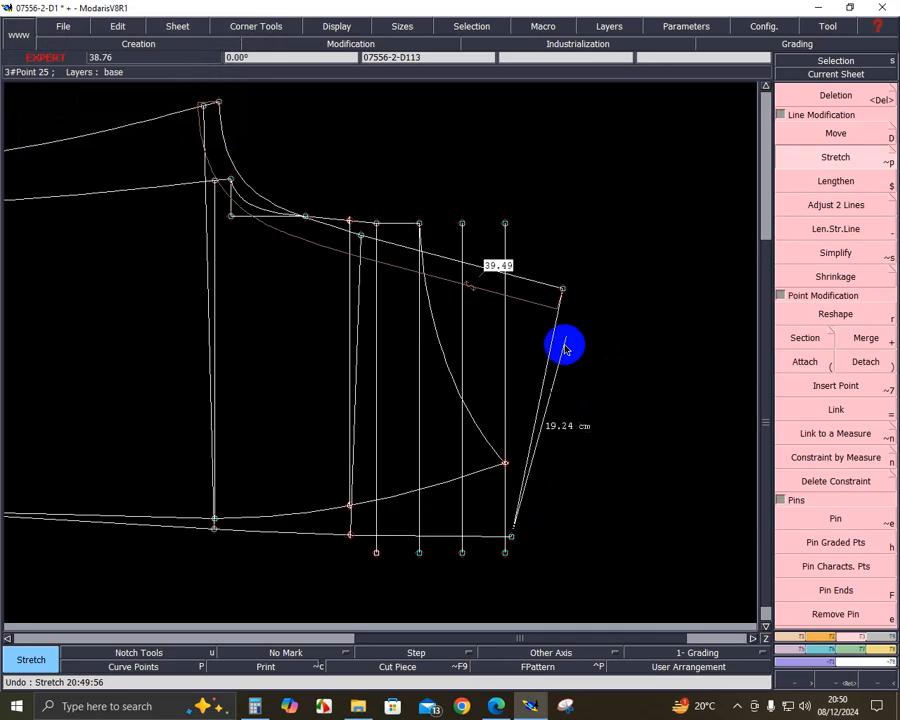
{"action": "left_click", "coordinate": [564, 289]}
{"action": "type", "text": "0.30"}
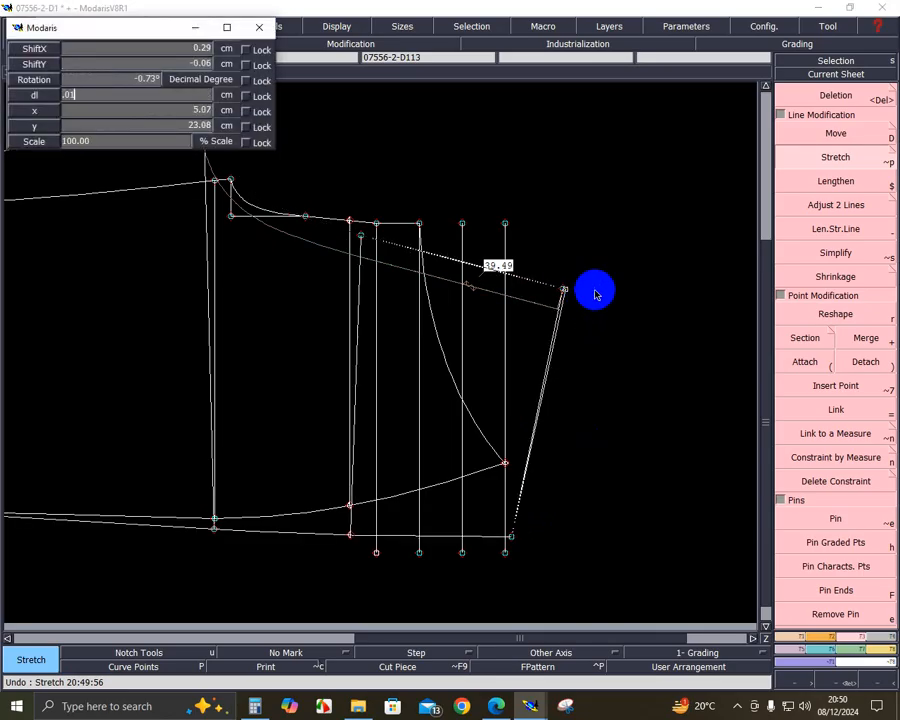
{"action": "key", "text": "Return"}
{"action": "key", "text": "Delete"}
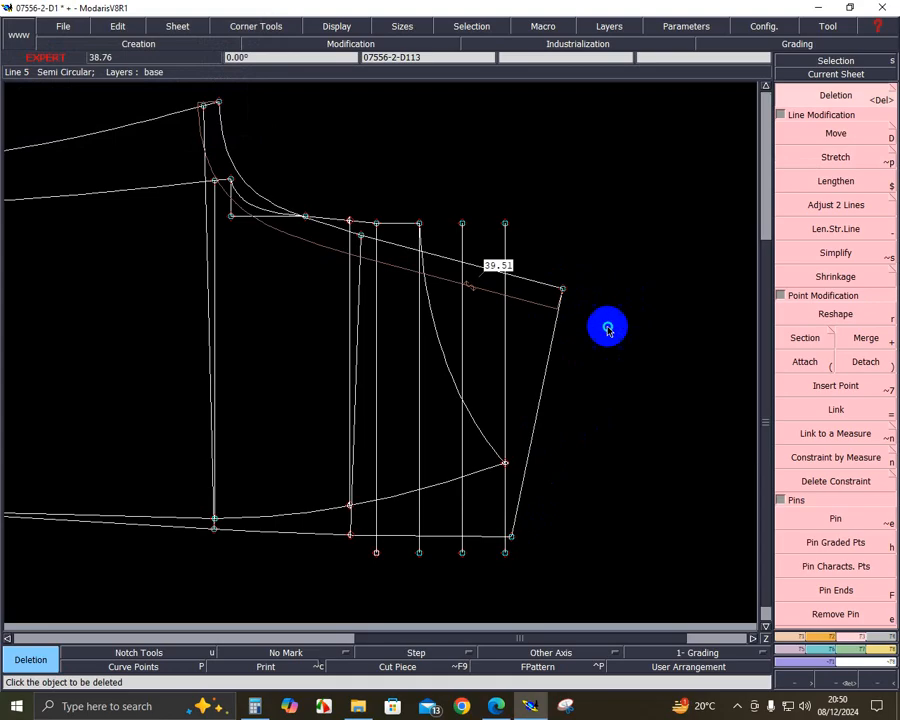
{"action": "left_click", "coordinate": [539, 302]}
- Create a parallel of the curved front waist line at a distance of 4 cm, inside the front piece
{"action": "key", "text": "Page_Down"}
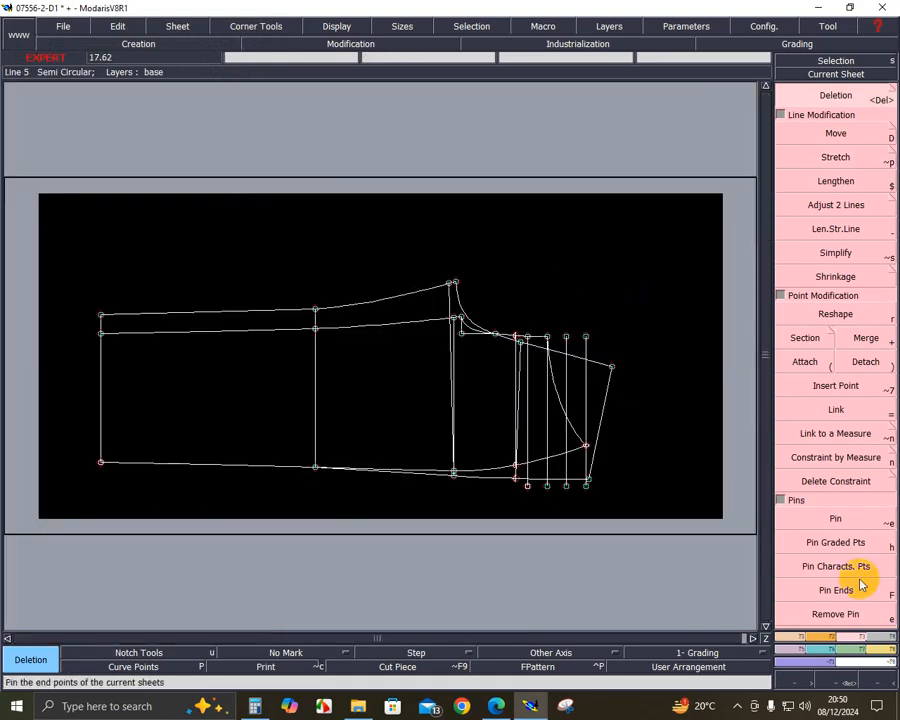
{"action": "left_click", "coordinate": [838, 681]}
{"action": "left_click_drag", "start_coordinate": [282, 230], "coordinate": [632, 533]}
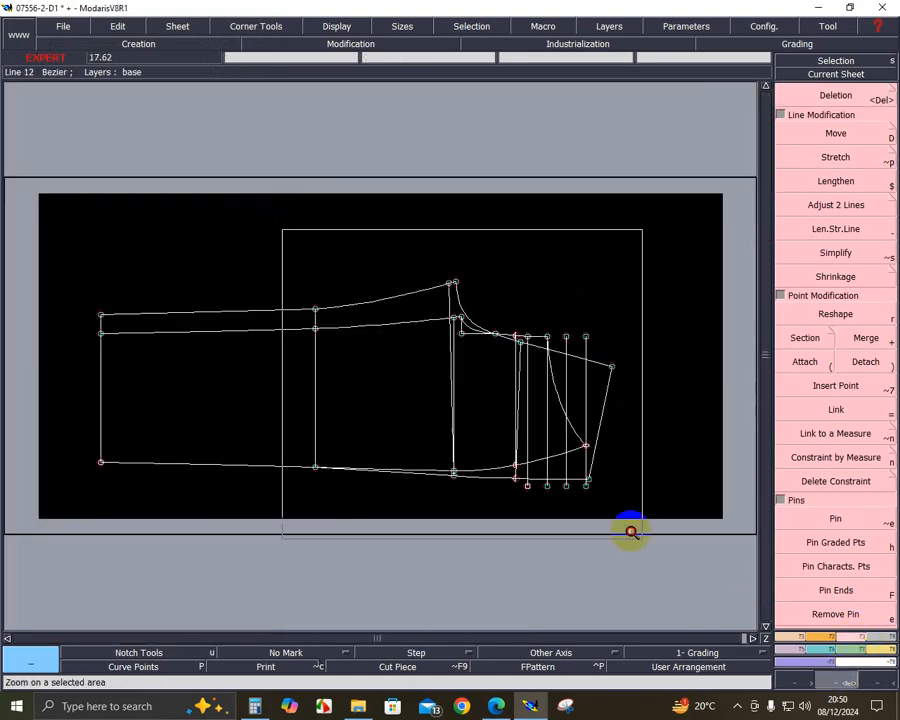
{"action": "left_click_drag", "start_coordinate": [218, 142], "coordinate": [615, 530]}
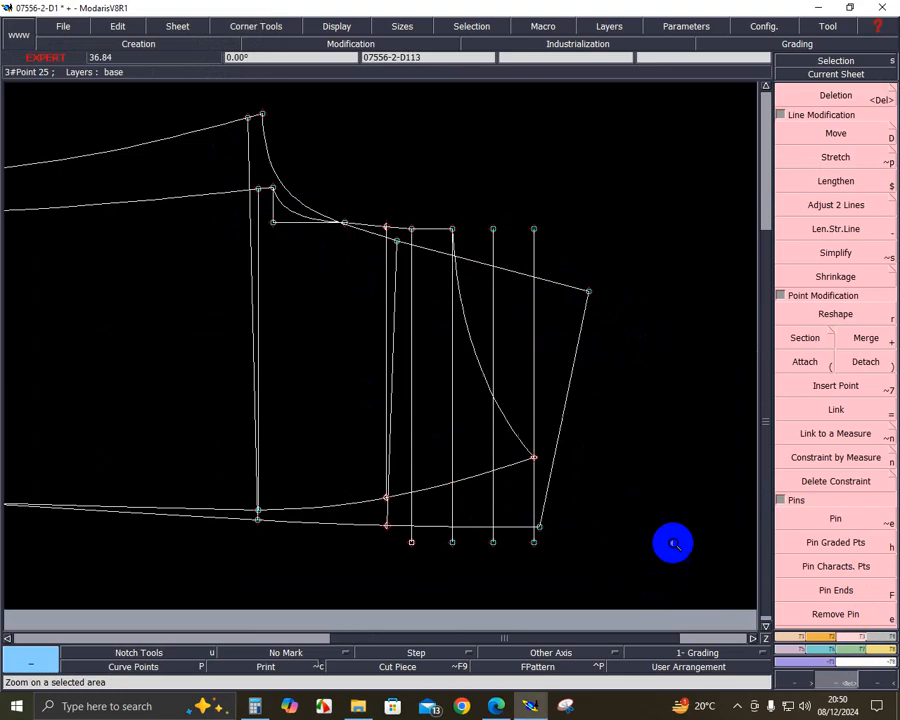
{"action": "left_click_drag", "start_coordinate": [187, 189], "coordinate": [657, 576]}
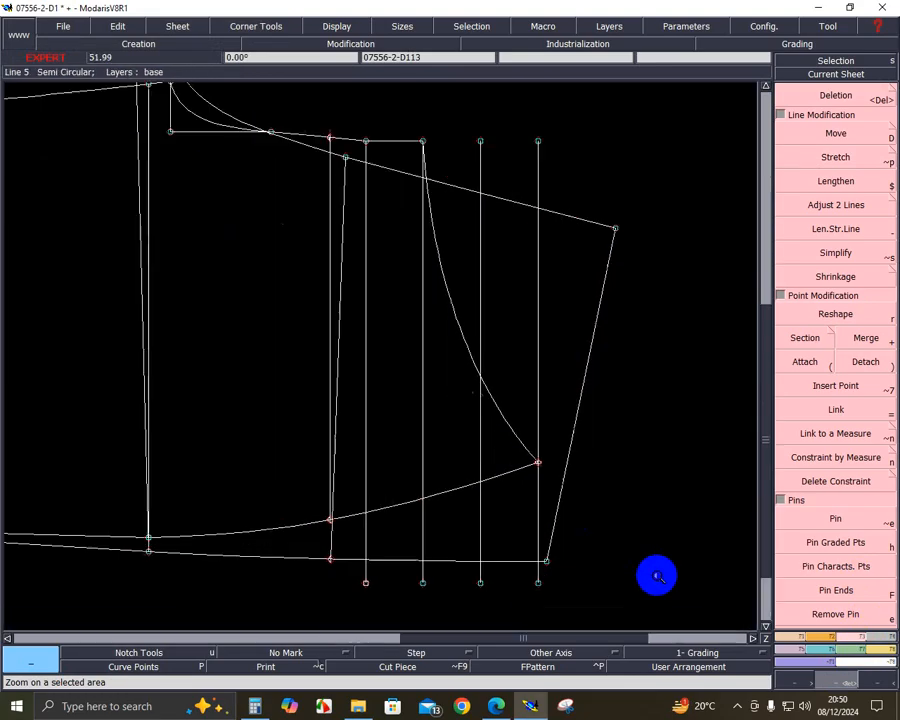
{"action": "key", "text": "F1"}
{"action": "left_click", "coordinate": [832, 375]}
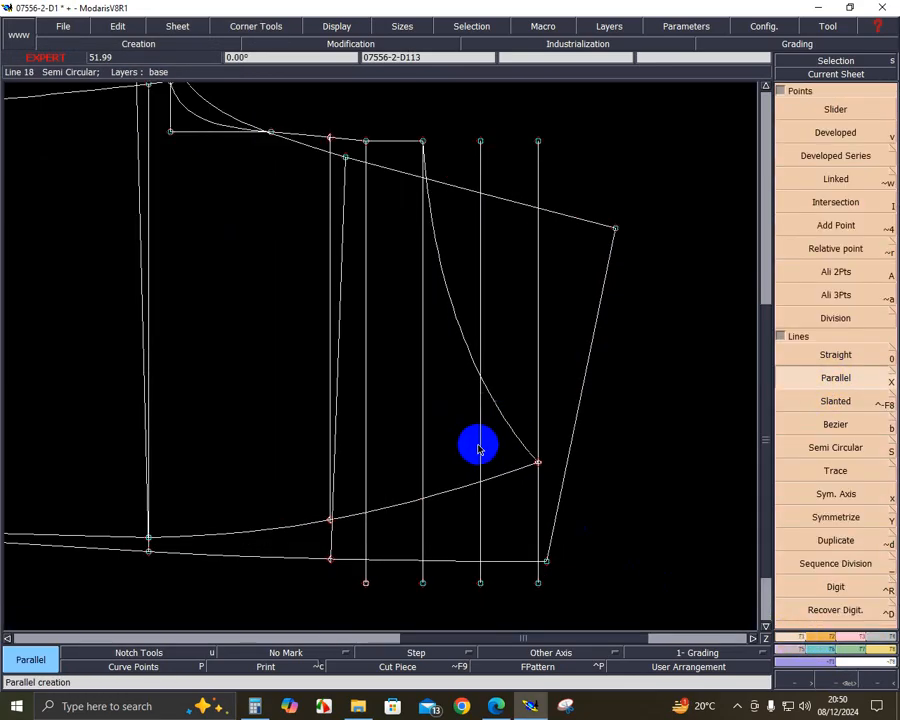
{"action": "left_click", "coordinate": [506, 428]}
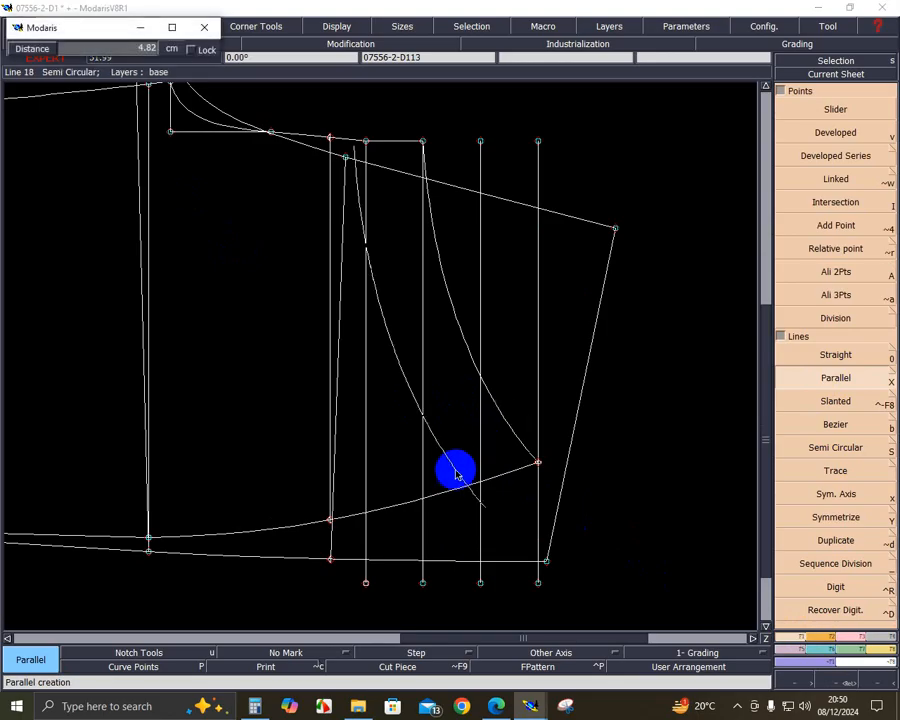
{"action": "type", "text": "4"}
{"action": "key", "text": "Return"}
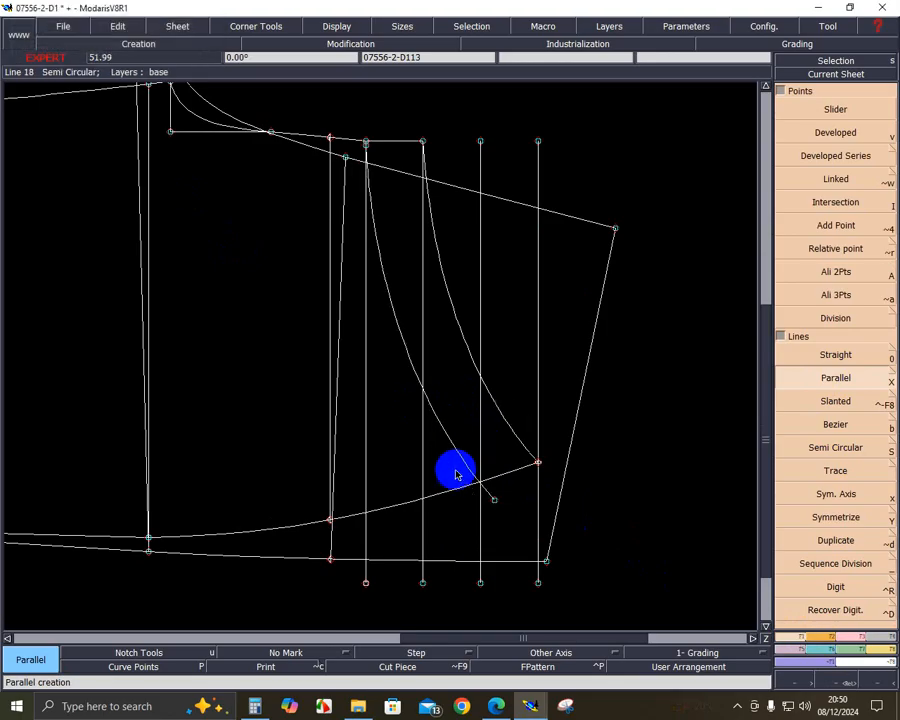
- Delete the vertical guide line nearest the front waist guide, and create a parallel 4 cm inside the back waist line
{"action": "key", "text": "Delete"}
{"action": "left_click", "coordinate": [481, 441]}
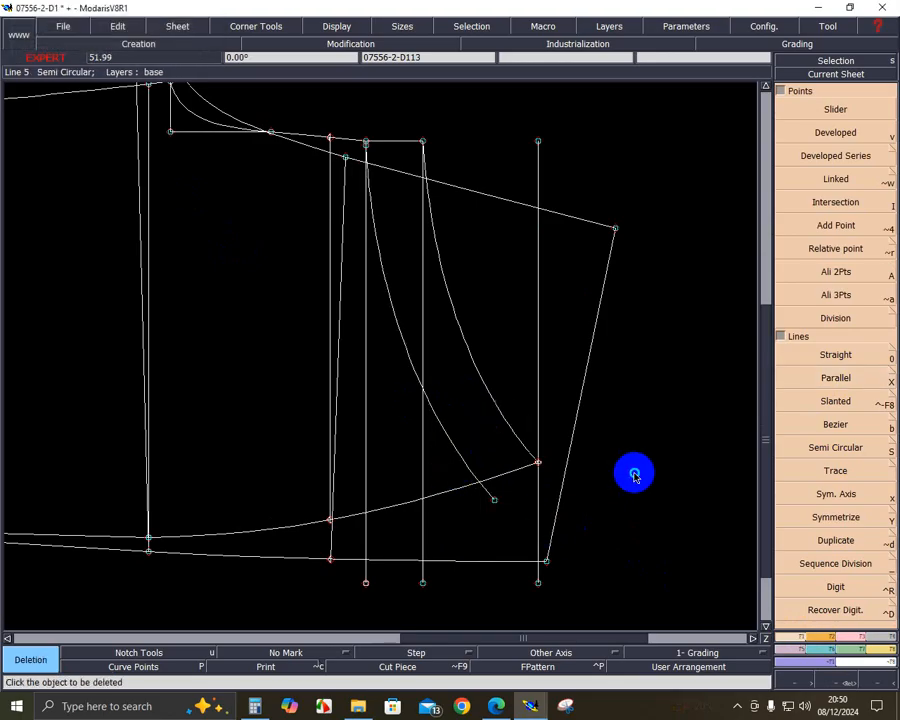
{"action": "left_click", "coordinate": [845, 384]}
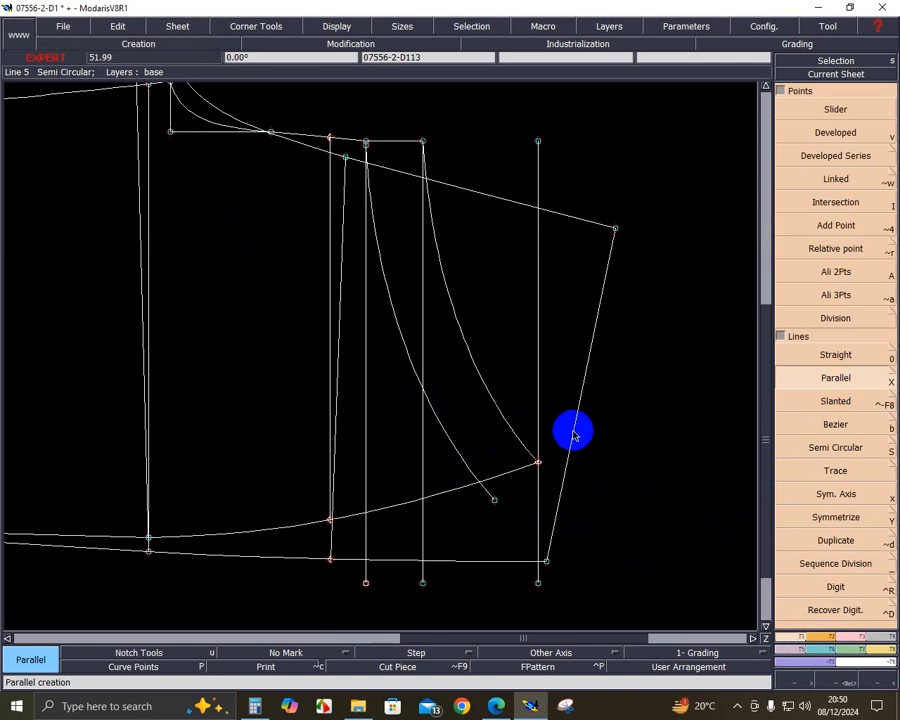
{"action": "left_click", "coordinate": [573, 434]}
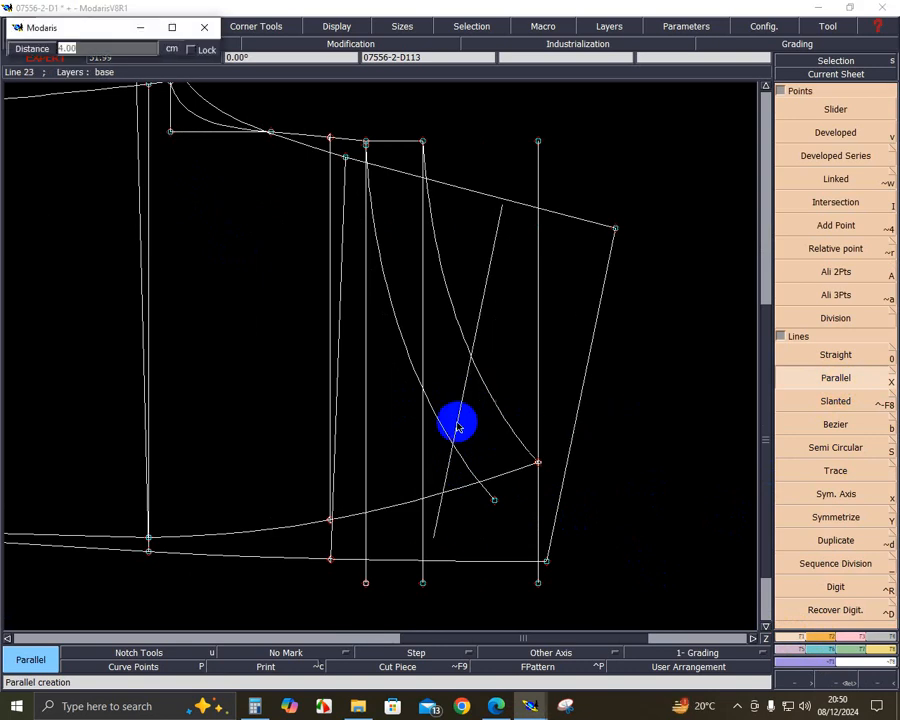
{"action": "left_click", "coordinate": [457, 427]}
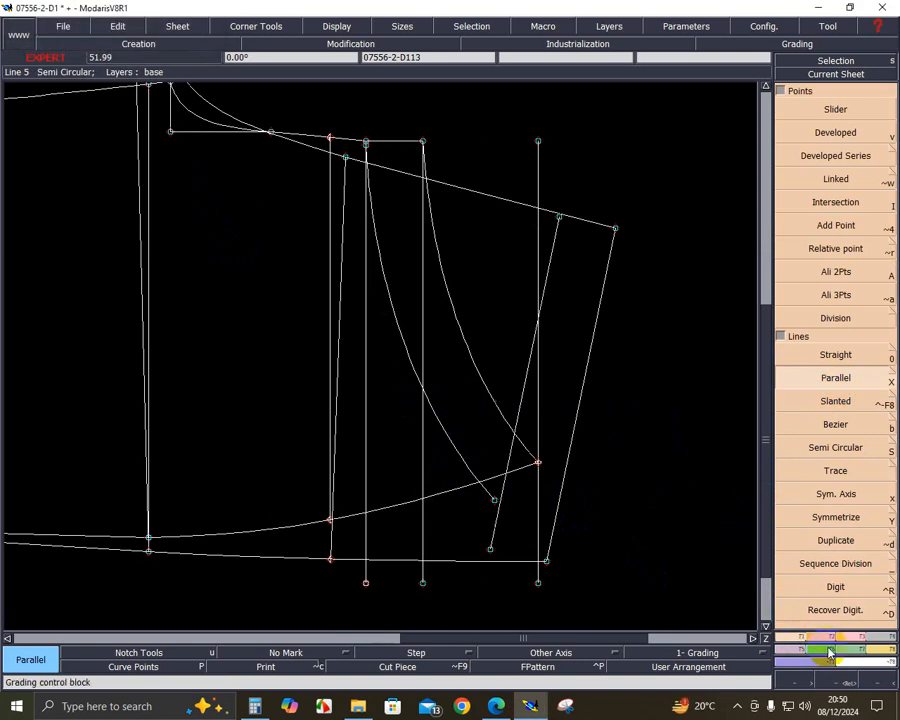
- Create an intersection point where the parallel of the front waist curve crosses the front side seam
{"action": "left_click", "coordinate": [843, 680]}
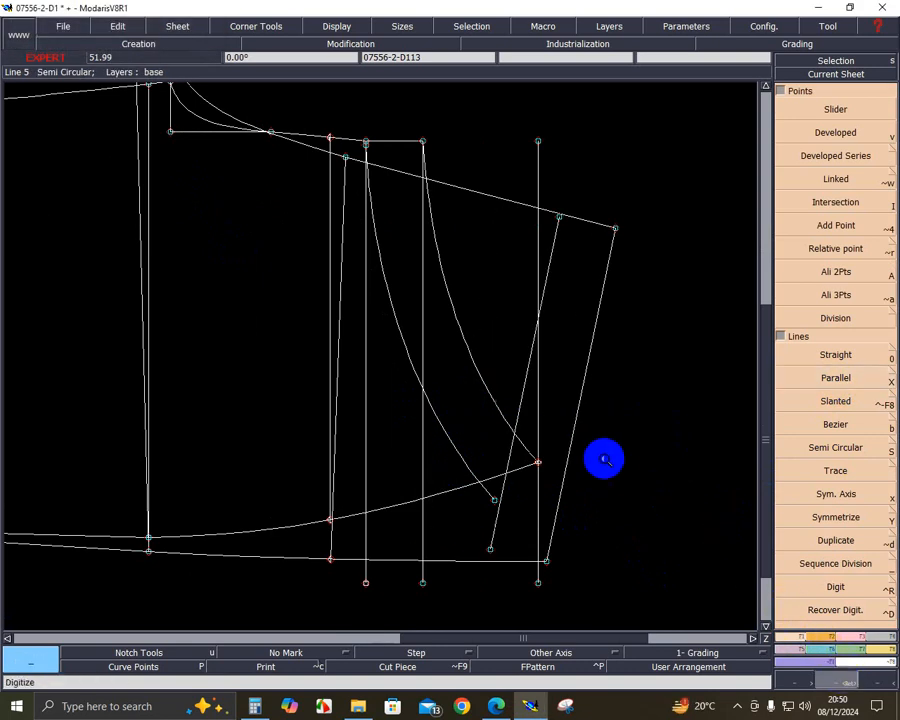
{"action": "left_click", "coordinate": [253, 373]}
{"action": "left_click", "coordinate": [640, 598]}
{"action": "scroll", "coordinate": [470, 420], "scroll_direction": "down", "scroll_amount": 2}
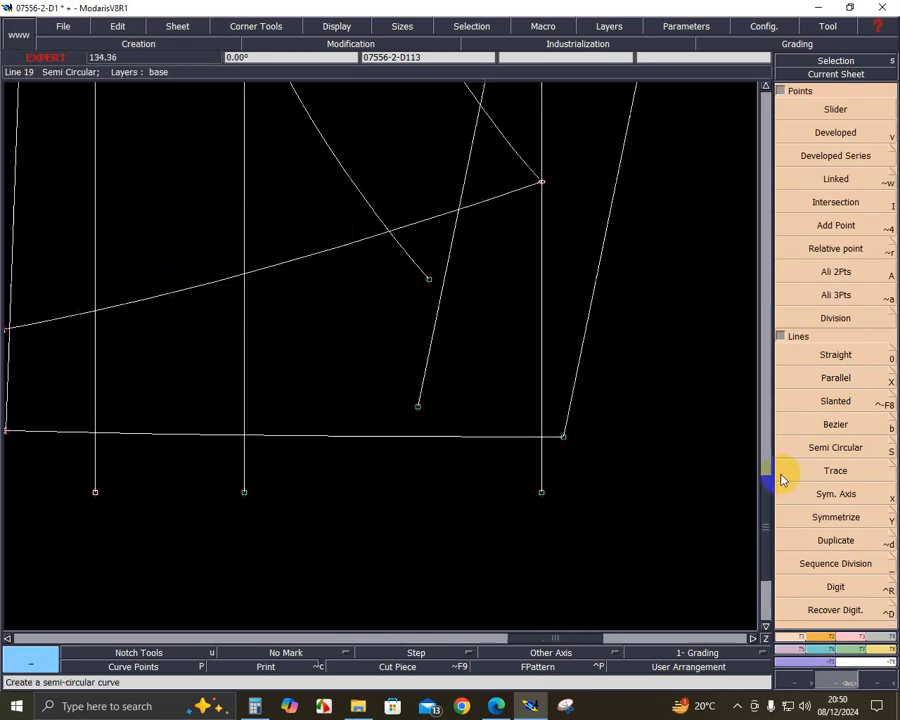
{"action": "left_click", "coordinate": [874, 637]}
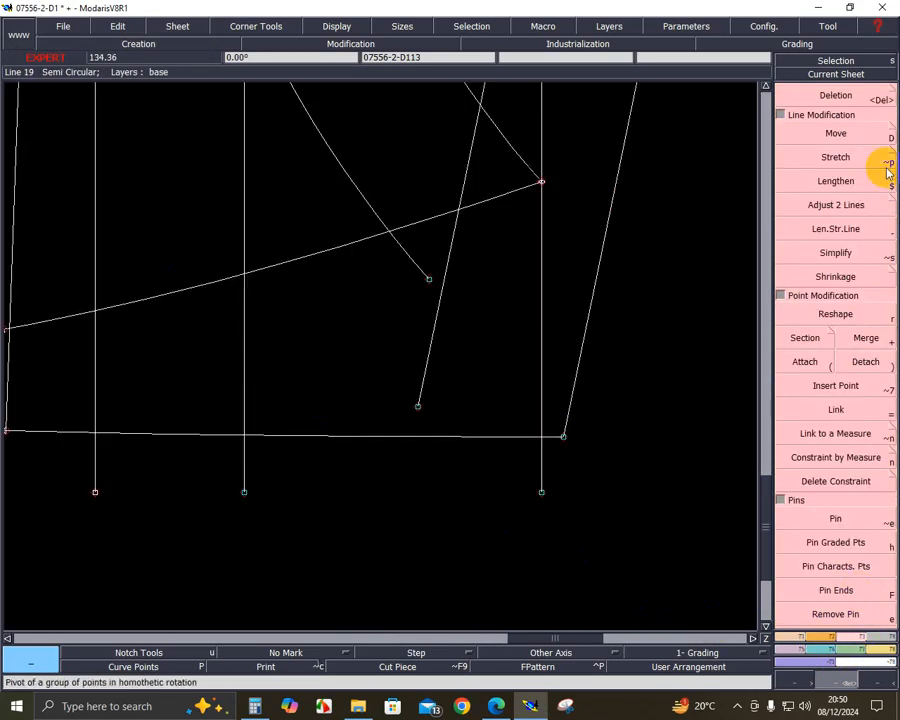
{"action": "left_click", "coordinate": [790, 636]}
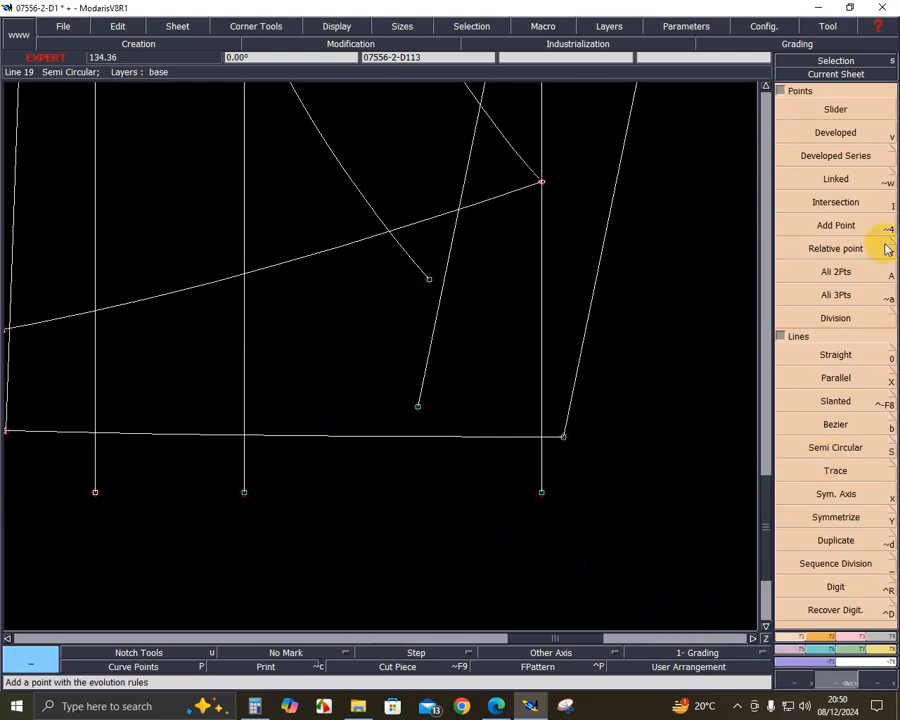
{"action": "left_click", "coordinate": [837, 209]}
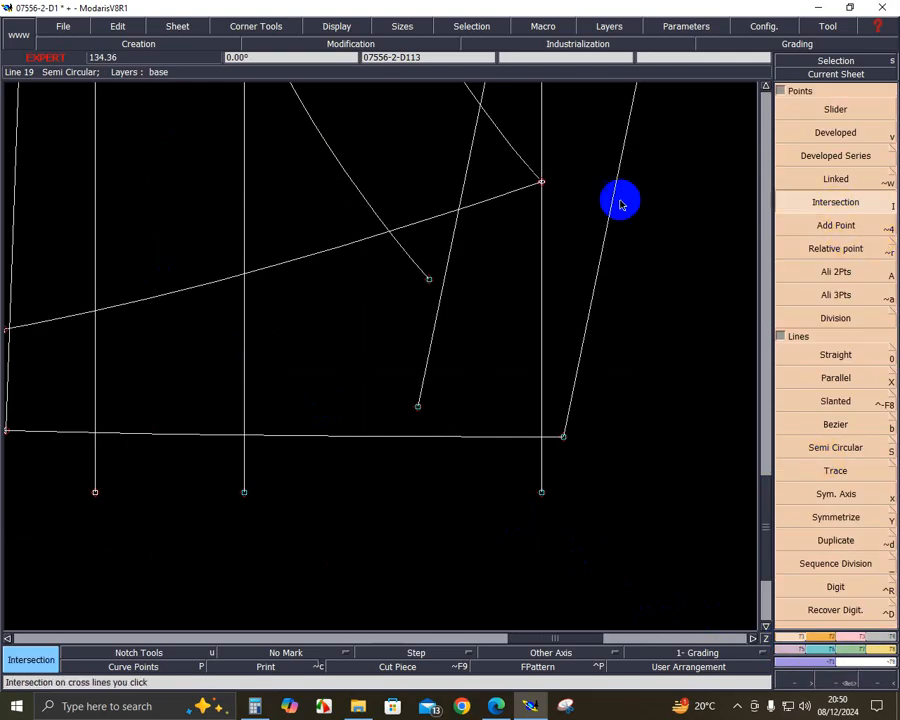
{"action": "left_click", "coordinate": [394, 236]}
- Insert the intersection point into the parallel front curve and delete the end that overshoots the side seam
{"action": "left_click", "coordinate": [868, 640]}
{"action": "left_click", "coordinate": [836, 386]}
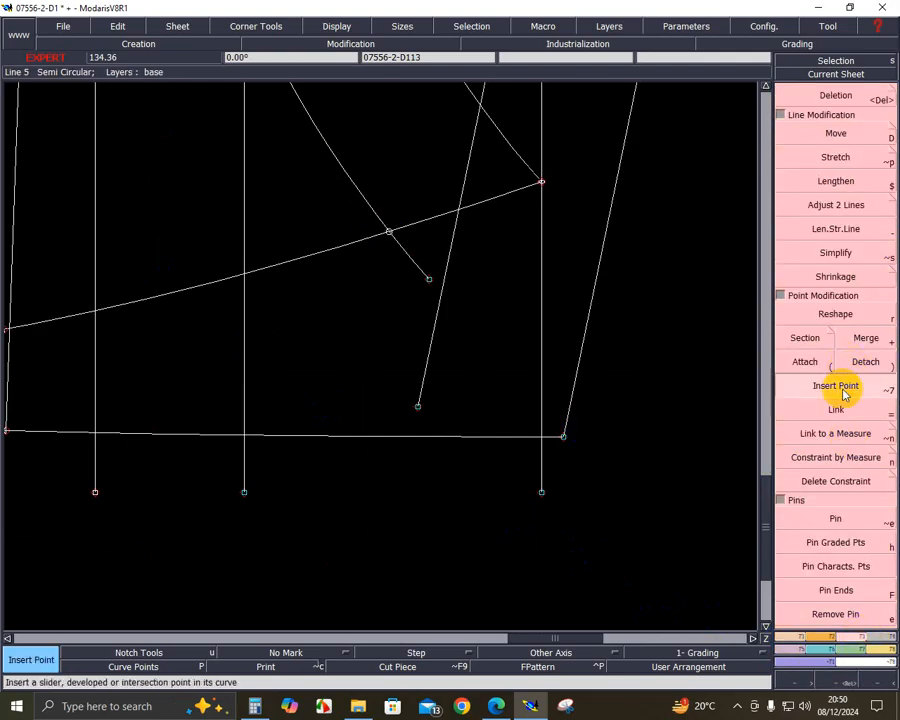
{"action": "key", "text": "Delete"}
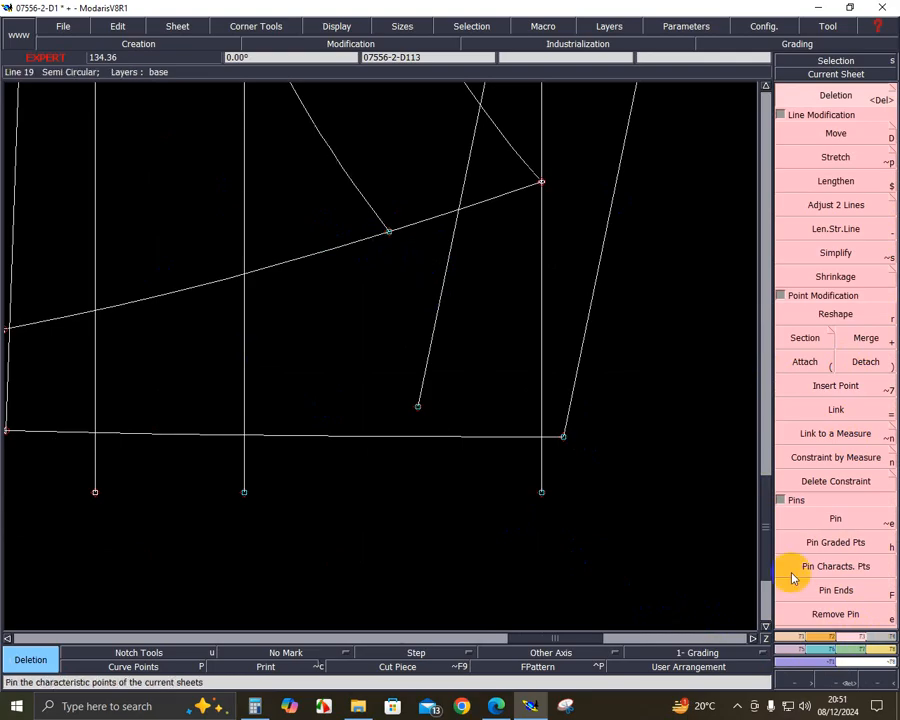
- Add a dynamic length measure along the front side seam from the waist corner to the end of the parallel curve
{"action": "left_click", "coordinate": [890, 653]}
{"action": "left_click", "coordinate": [836, 207]}
{"action": "left_click", "coordinate": [565, 183]}
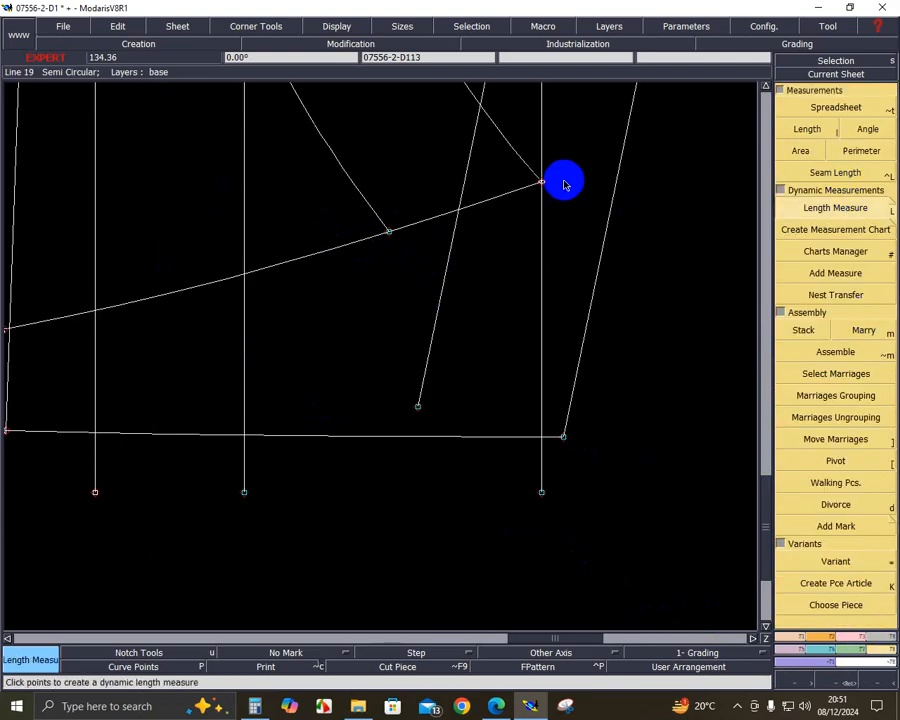
{"action": "left_click", "coordinate": [545, 183]}
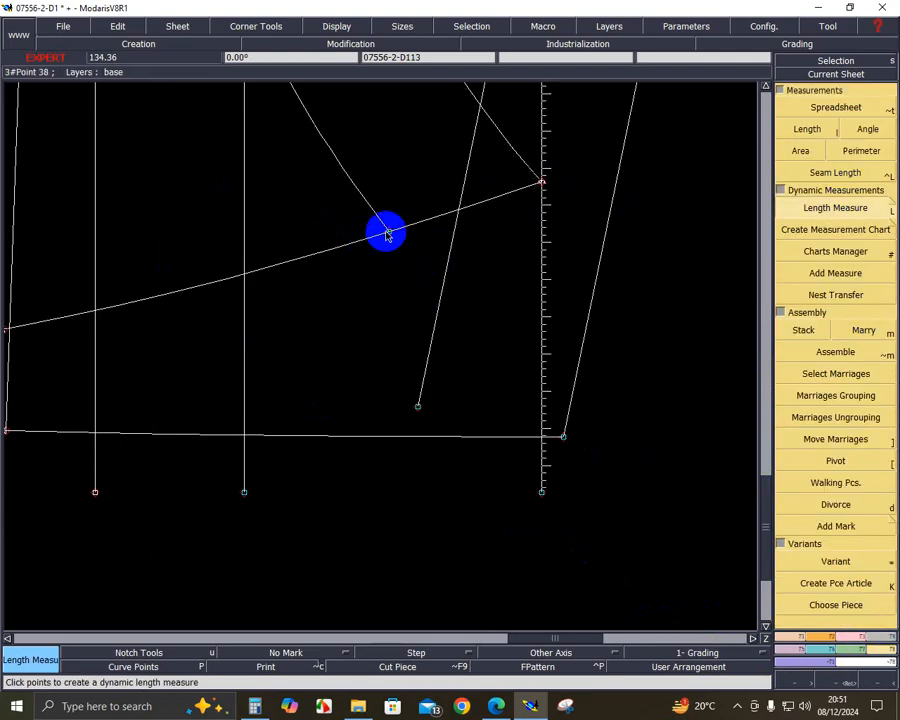
{"action": "left_click", "coordinate": [387, 231]}
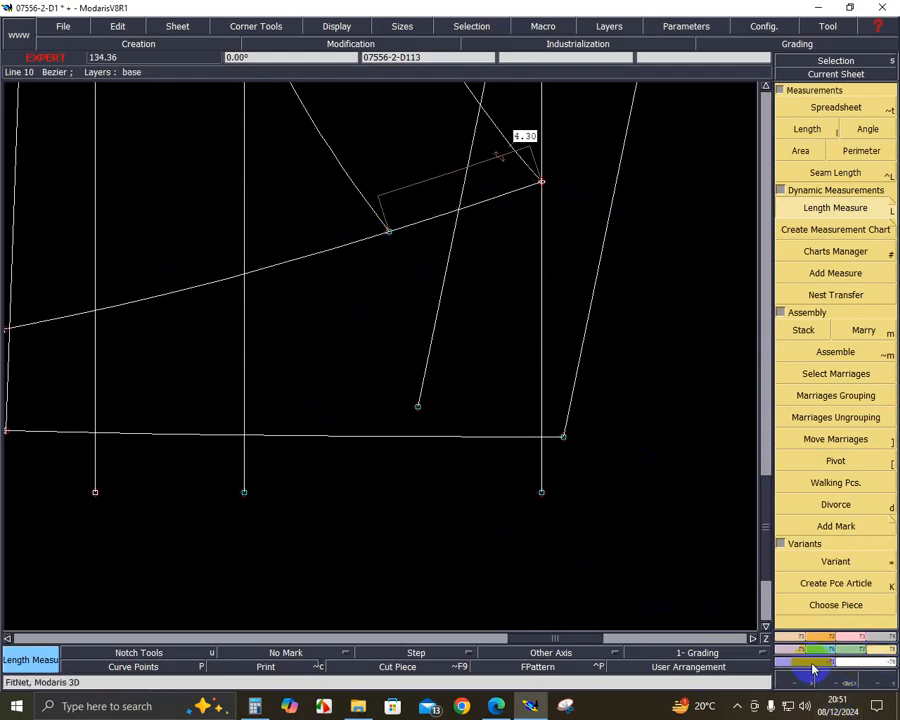
- Add a developed point on the back side seam 4.30 cm from the waist corner, and insert it into the seam curve
{"action": "left_click", "coordinate": [792, 637]}
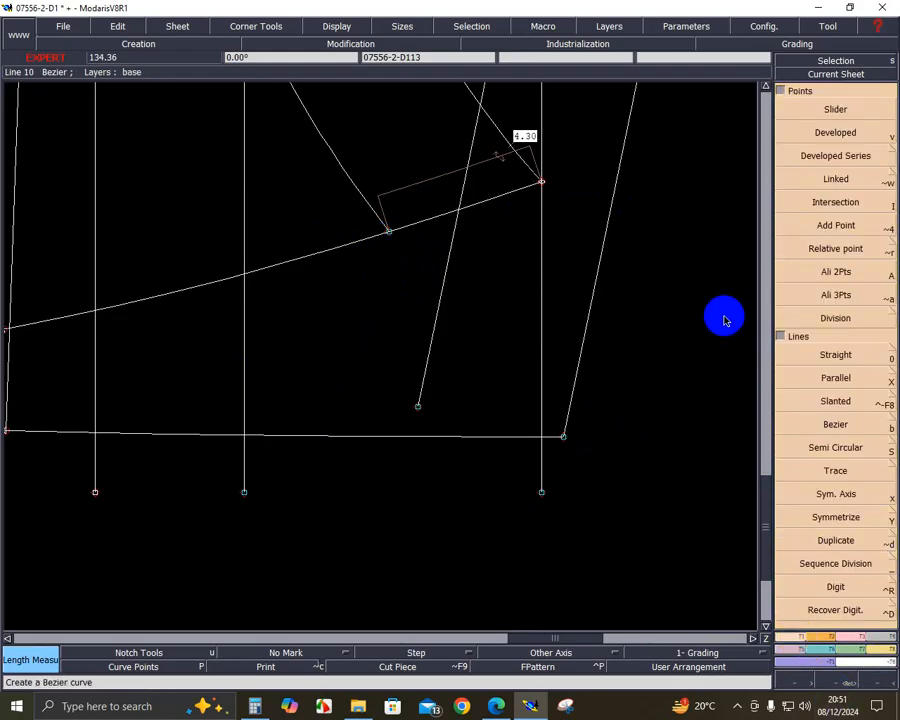
{"action": "left_click", "coordinate": [834, 132]}
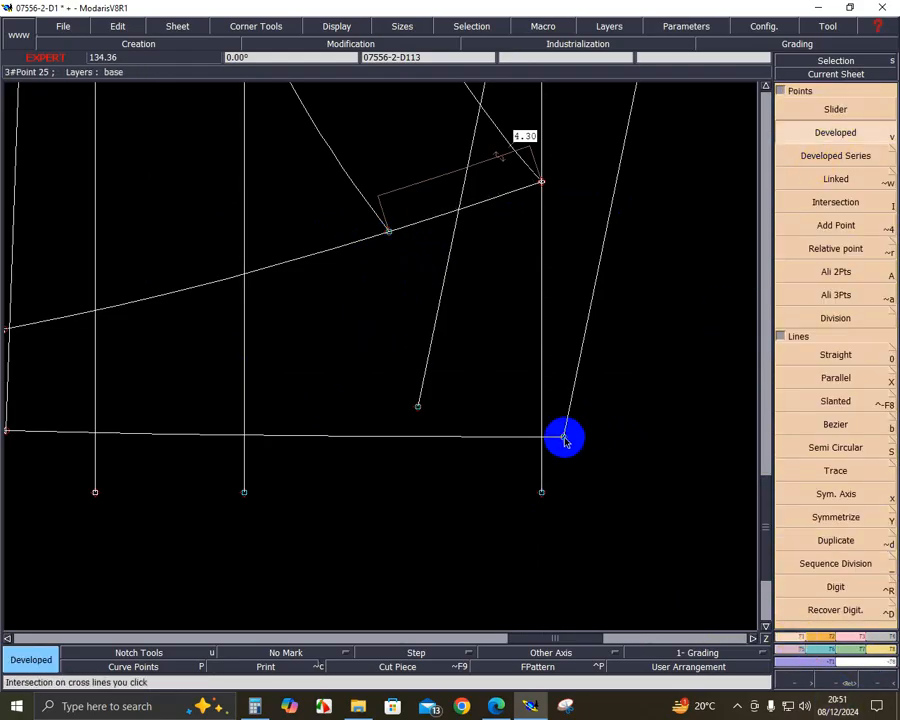
{"action": "left_click", "coordinate": [564, 438]}
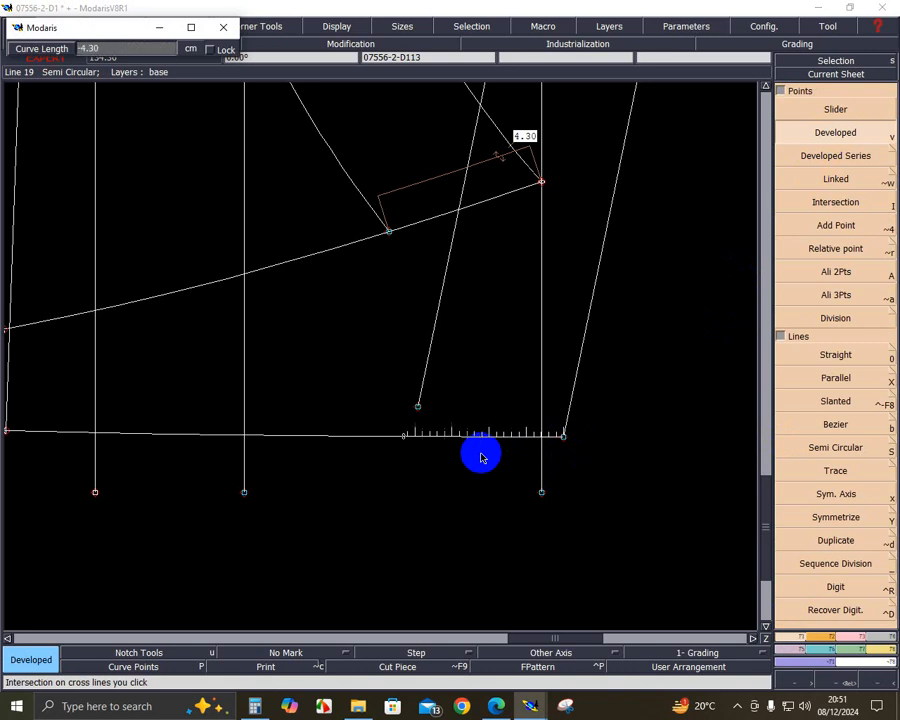
{"action": "left_click", "coordinate": [480, 457]}
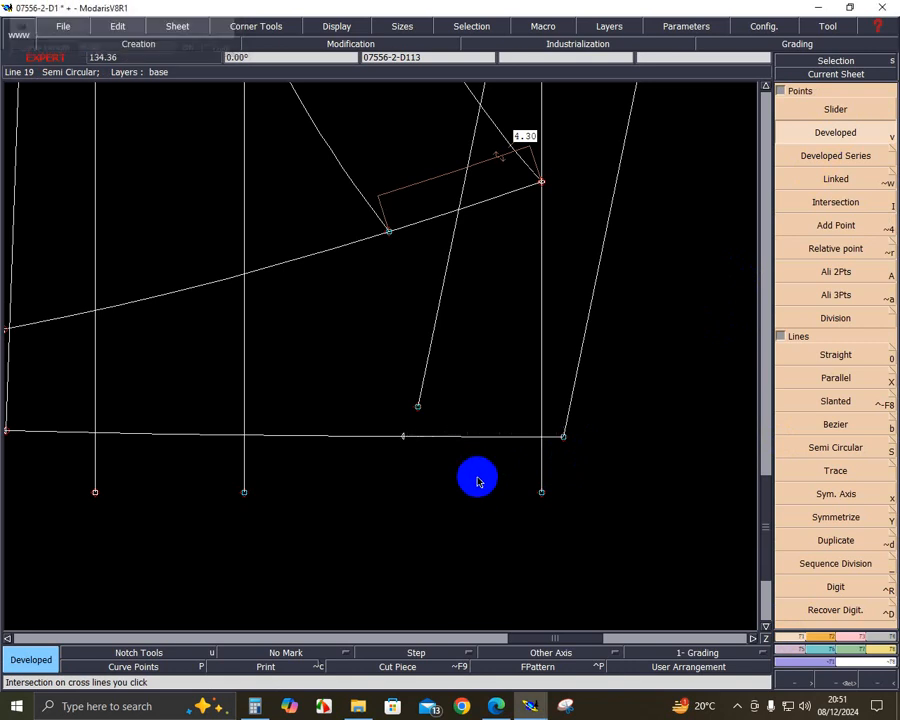
{"action": "left_click", "coordinate": [858, 660]}
{"action": "left_click", "coordinate": [812, 385]}
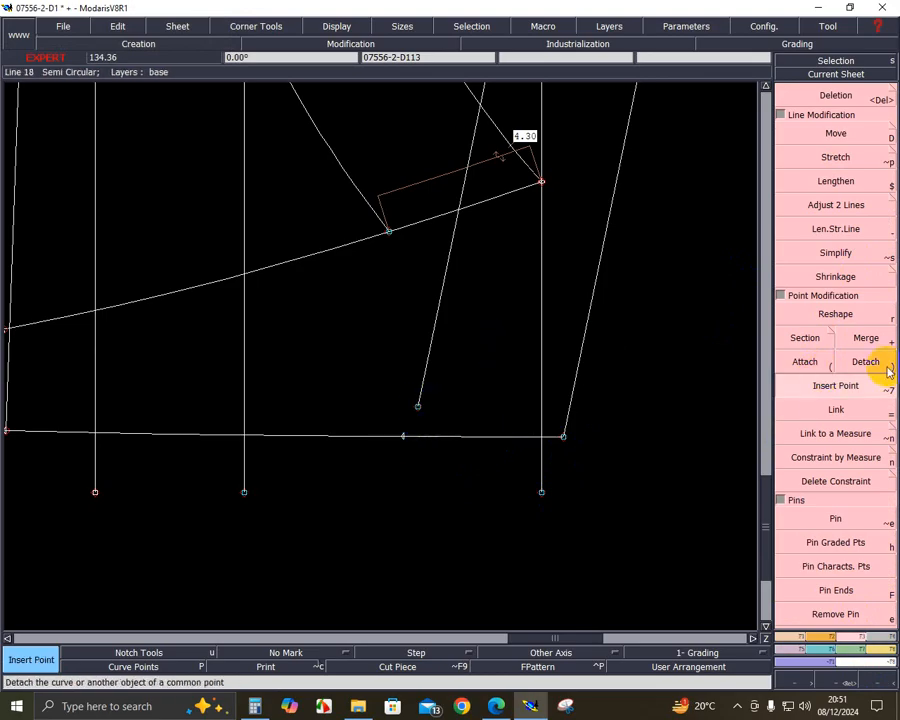
- Attach the lower end of the back waist parallel line to the developed point on the back side seam
{"action": "left_click", "coordinate": [805, 361]}
{"action": "left_click", "coordinate": [419, 407]}
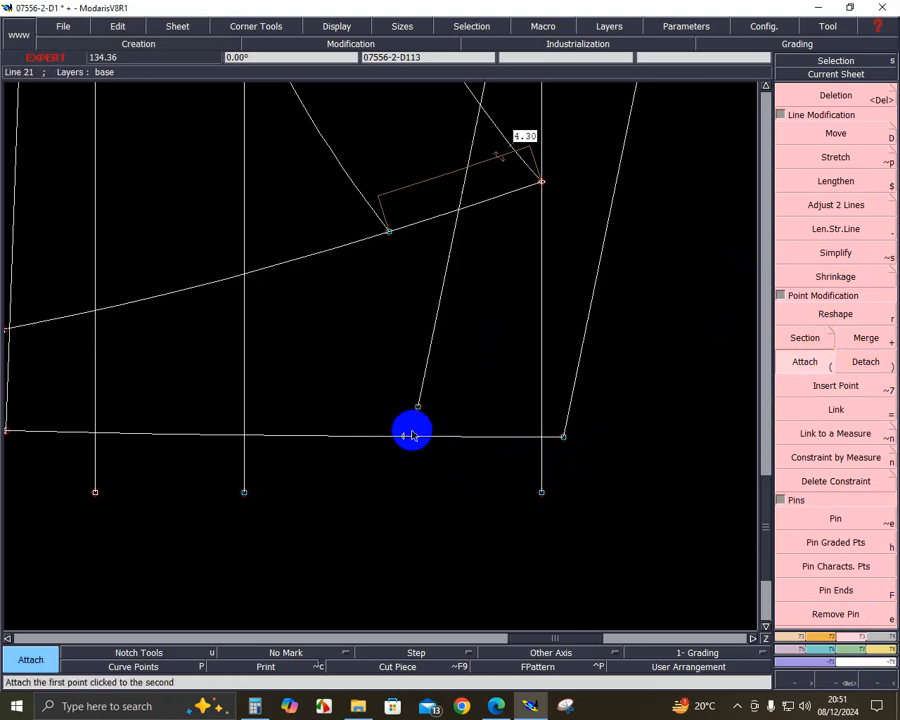
{"action": "left_click", "coordinate": [403, 434]}
- Delete the dynamic length measure along the front side seam
{"action": "key", "text": "Delete"}
{"action": "scroll", "coordinate": [580, 503], "scroll_direction": "down", "scroll_amount": 4}
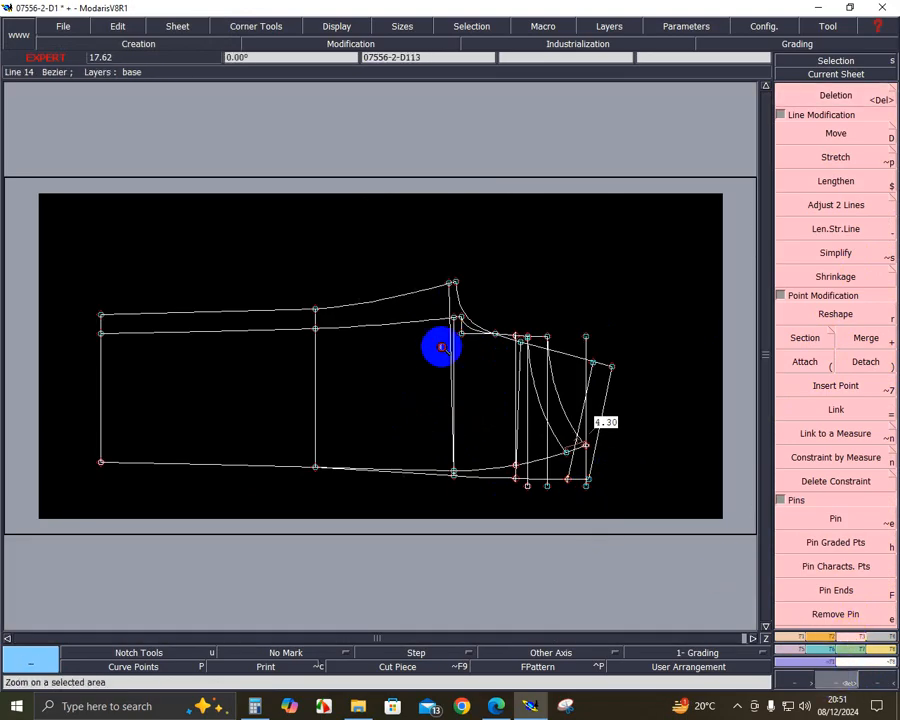
{"action": "scroll", "coordinate": [640, 520], "scroll_direction": "up", "scroll_amount": 3}
{"action": "left_click", "coordinate": [477, 446]}
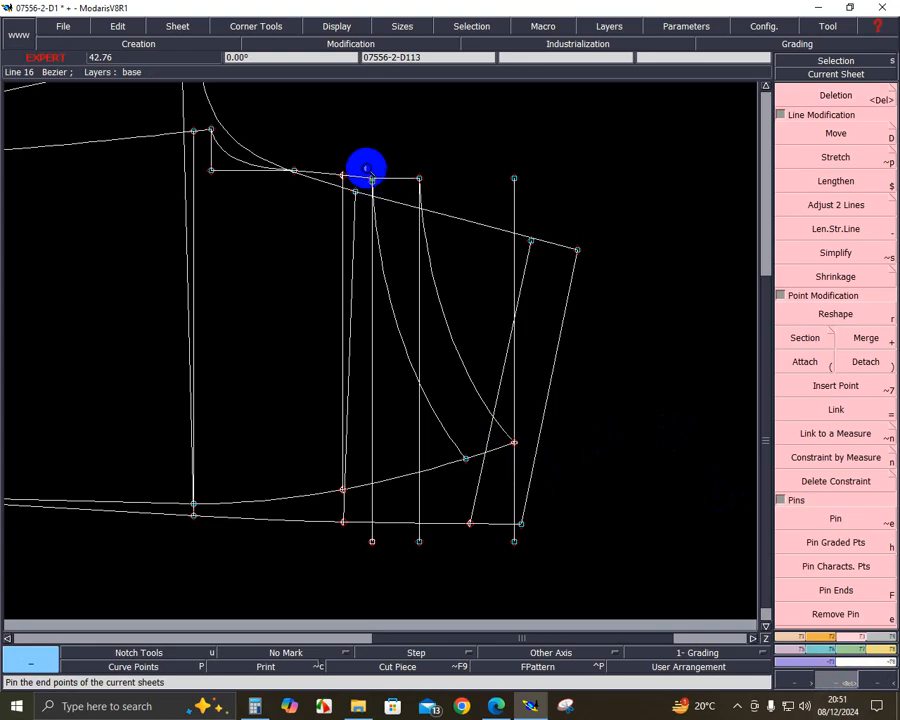
- Add a developed point on the back centre seam 4.2 cm from the back waist corner
{"action": "scroll", "coordinate": [686, 565], "scroll_direction": "up", "scroll_amount": 1}
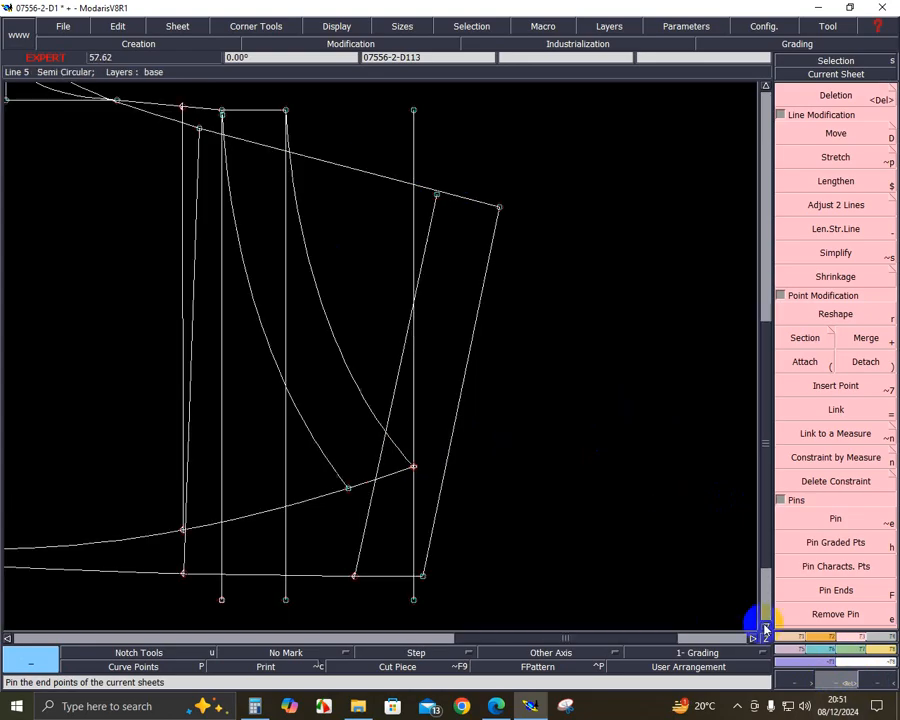
{"action": "left_click", "coordinate": [790, 684]}
{"action": "left_click", "coordinate": [858, 137]}
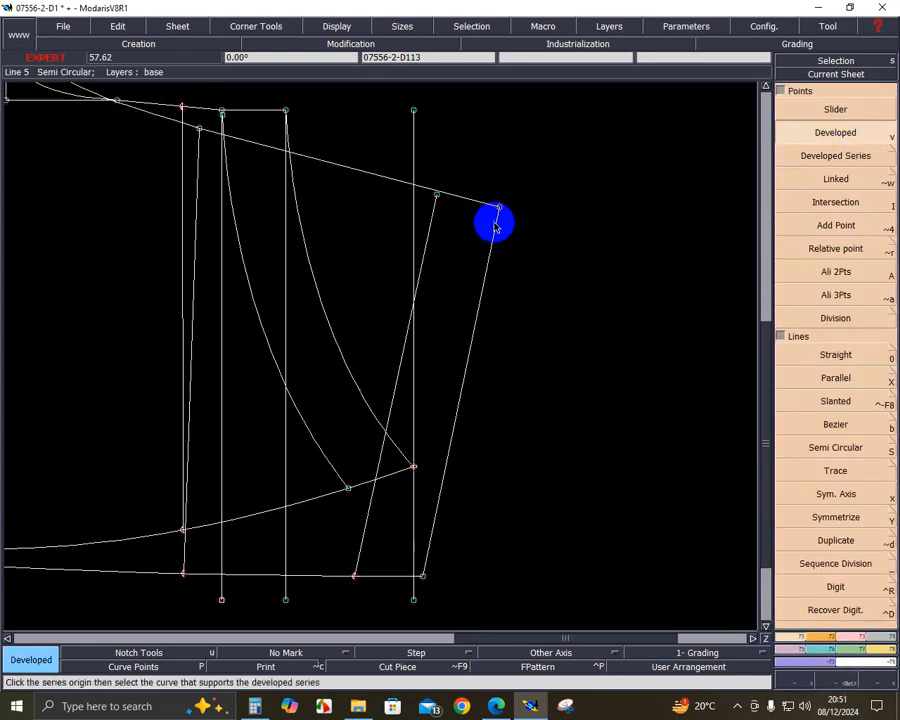
{"action": "left_click", "coordinate": [499, 208]}
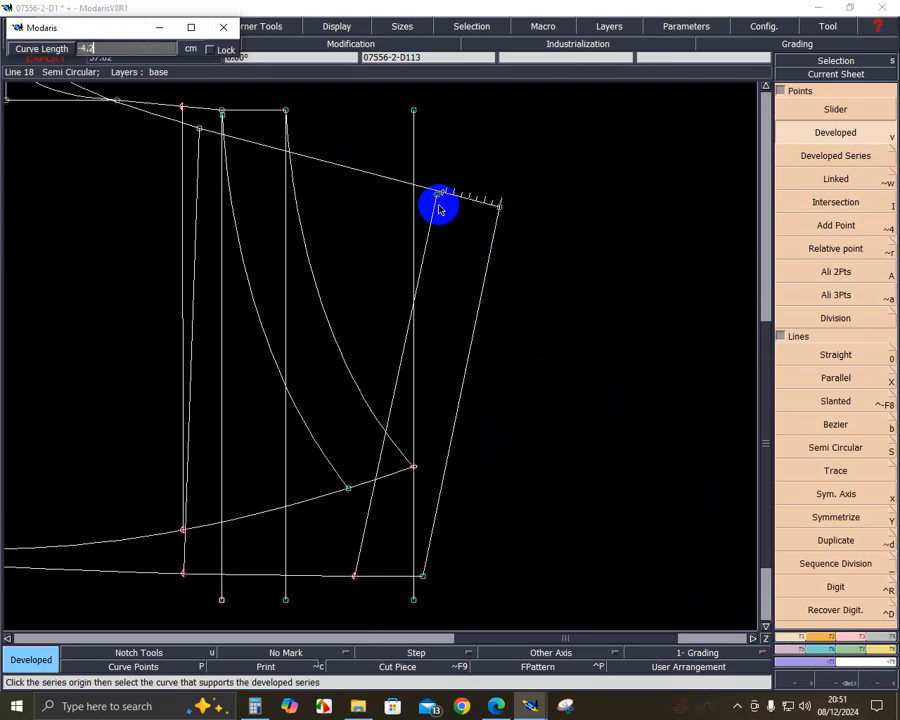
{"action": "type", "text": "-4.2"}
{"action": "key", "text": "Return"}
- Insert the developed point into the back centre seam and attach the free end of the back parallel line to it
{"action": "left_click", "coordinate": [848, 635]}
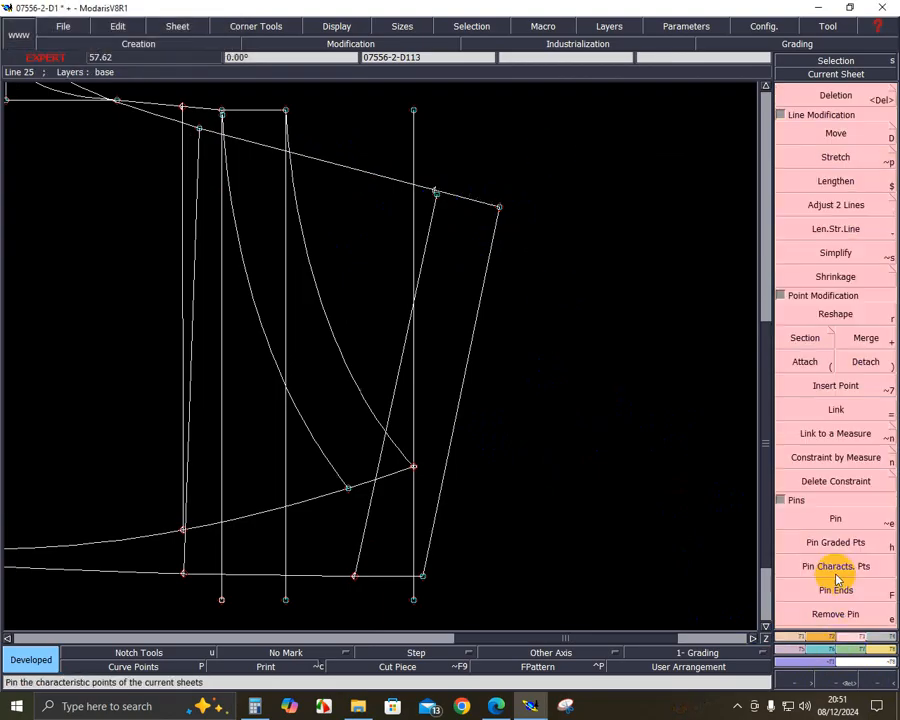
{"action": "left_click", "coordinate": [816, 383]}
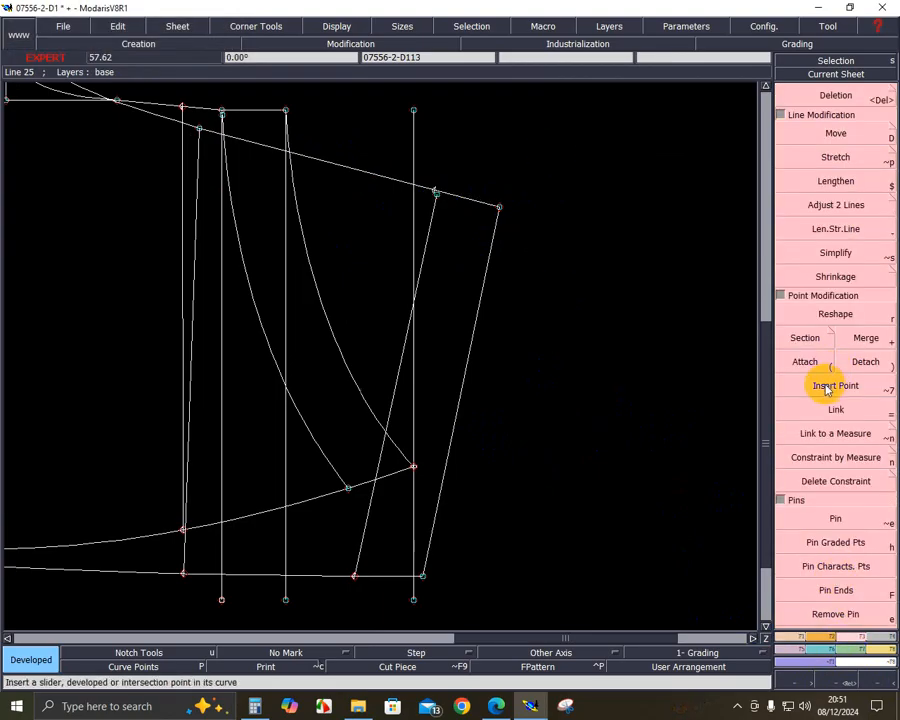
{"action": "left_click", "coordinate": [437, 195]}
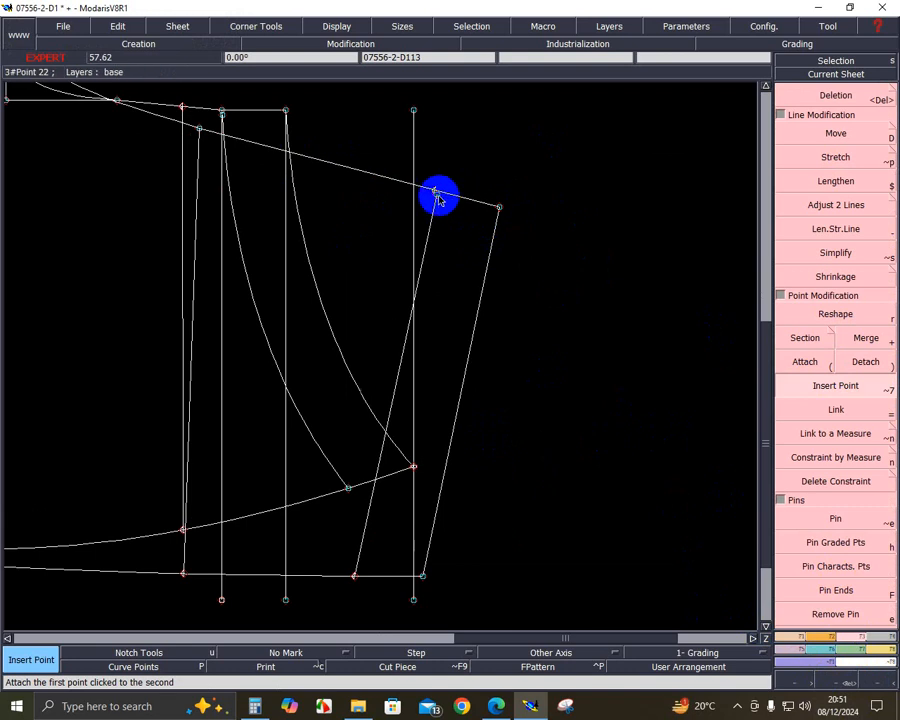
{"action": "left_click", "coordinate": [805, 361]}
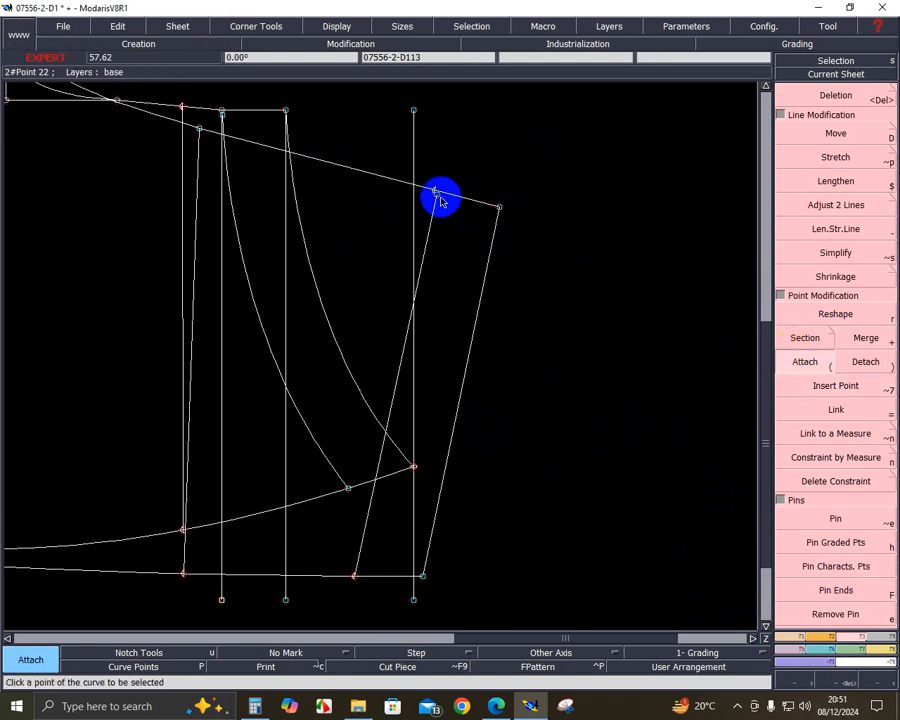
{"action": "left_click", "coordinate": [868, 686]}
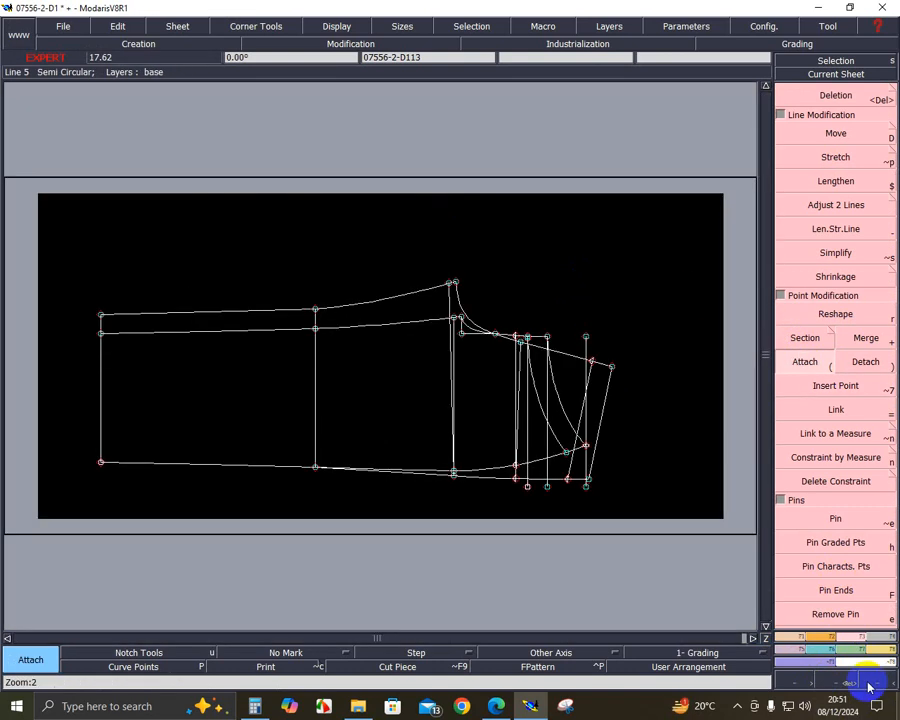
- Delete the three long vertical construction lines around the front and back waist
{"action": "left_click", "coordinate": [838, 687]}
{"action": "left_click_drag", "start_coordinate": [315, 215], "coordinate": [644, 535]}
{"action": "key", "text": "Delete"}
{"action": "left_click", "coordinate": [564, 462]}
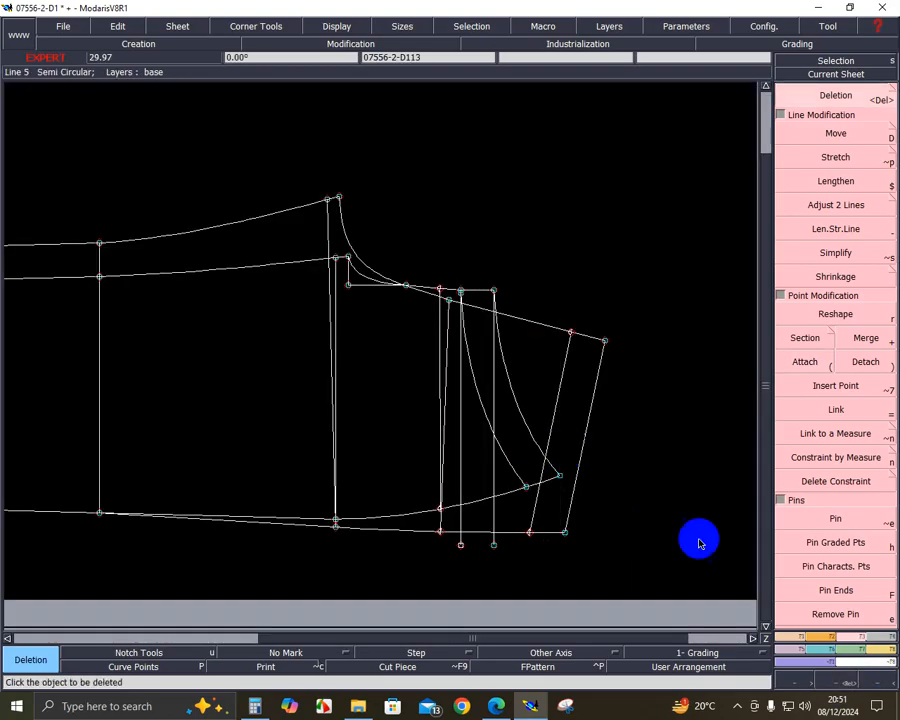
{"action": "left_click", "coordinate": [494, 478]}
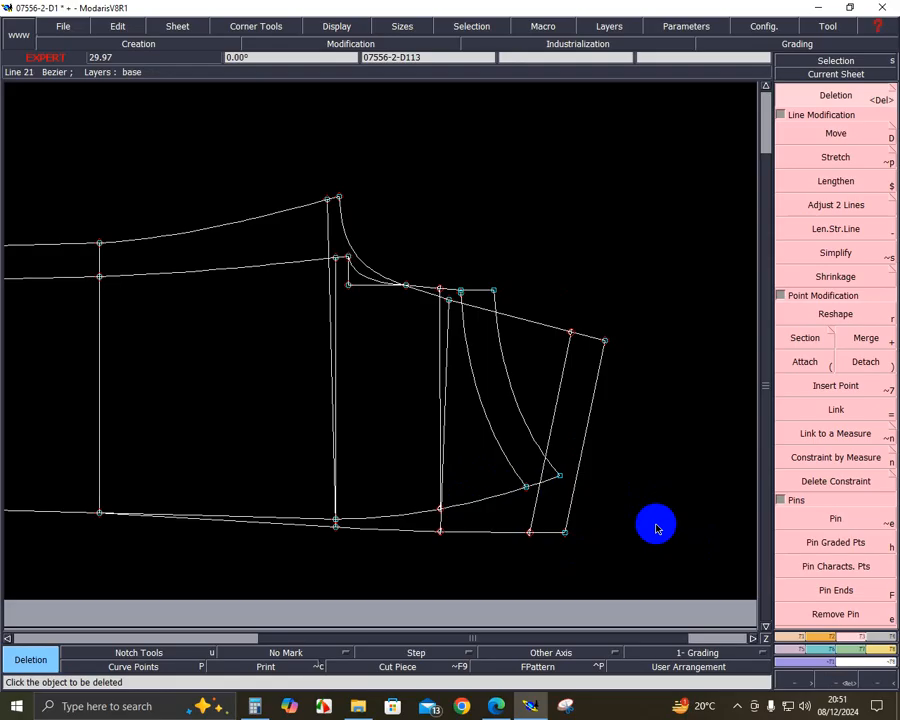
- Attach the upper end of the front parallel curve to the neighbouring point on the front centre seam
{"action": "left_click", "coordinate": [838, 678]}
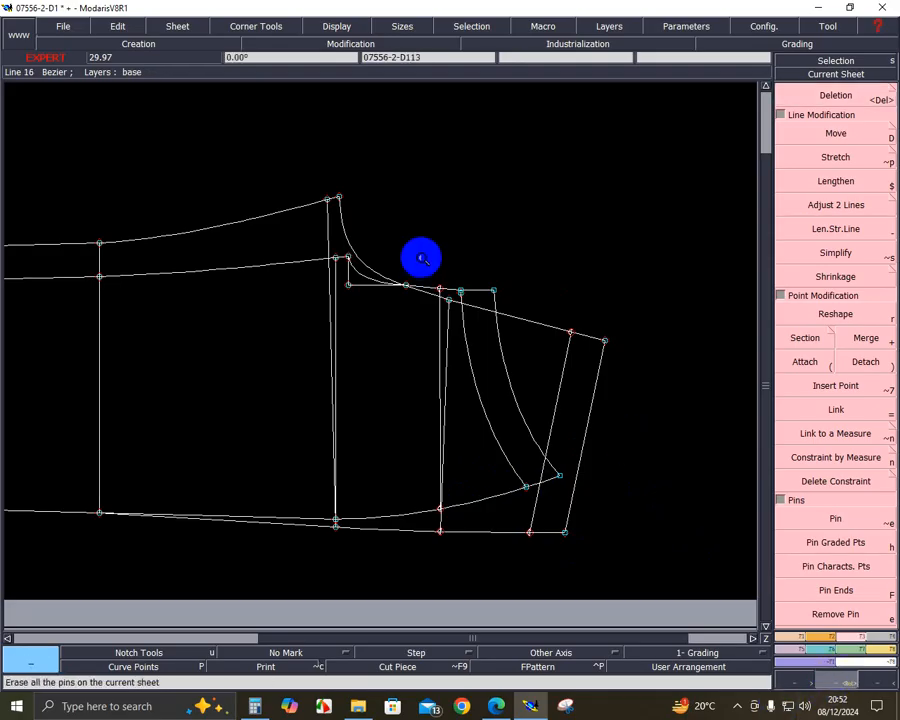
{"action": "left_click_drag", "start_coordinate": [350, 224], "coordinate": [549, 392]}
{"action": "left_click", "coordinate": [788, 362]}
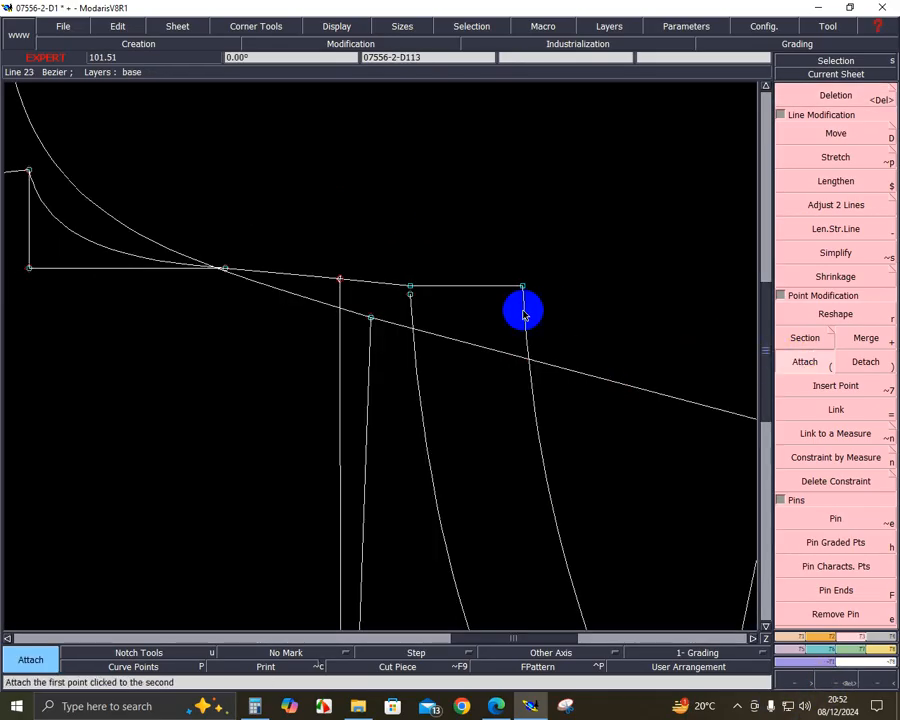
{"action": "left_click", "coordinate": [409, 289]}
{"action": "key", "text": "Page_Down"}
{"action": "key", "text": "Page_Up"}
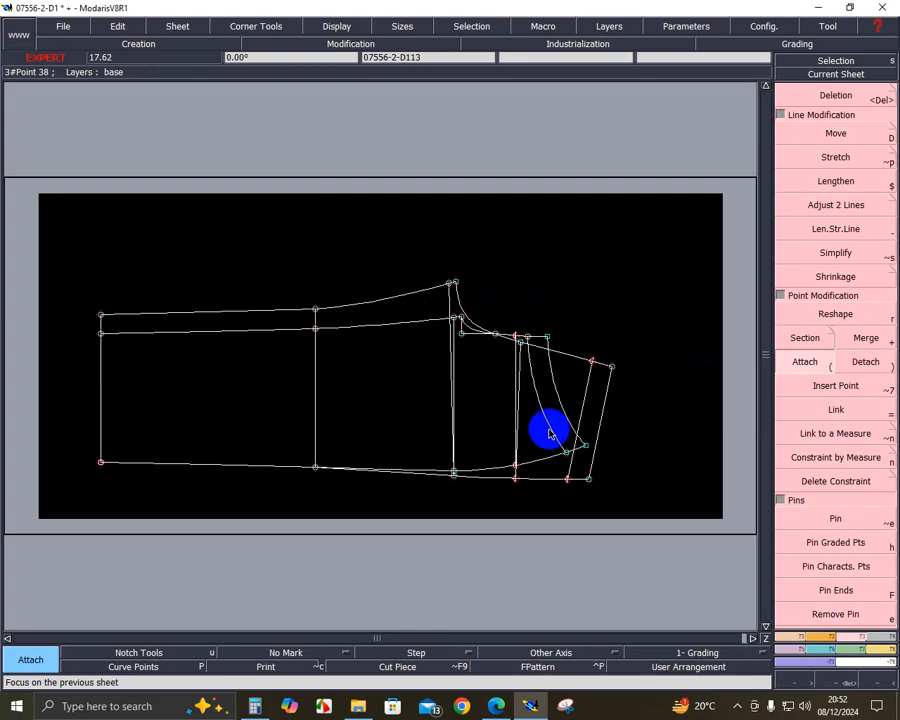
- Delete the short horizontal and vertical construction lines at the front crotch curve
{"action": "left_click", "coordinate": [838, 679]}
{"action": "left_click_drag", "start_coordinate": [62, 286], "coordinate": [662, 528]}
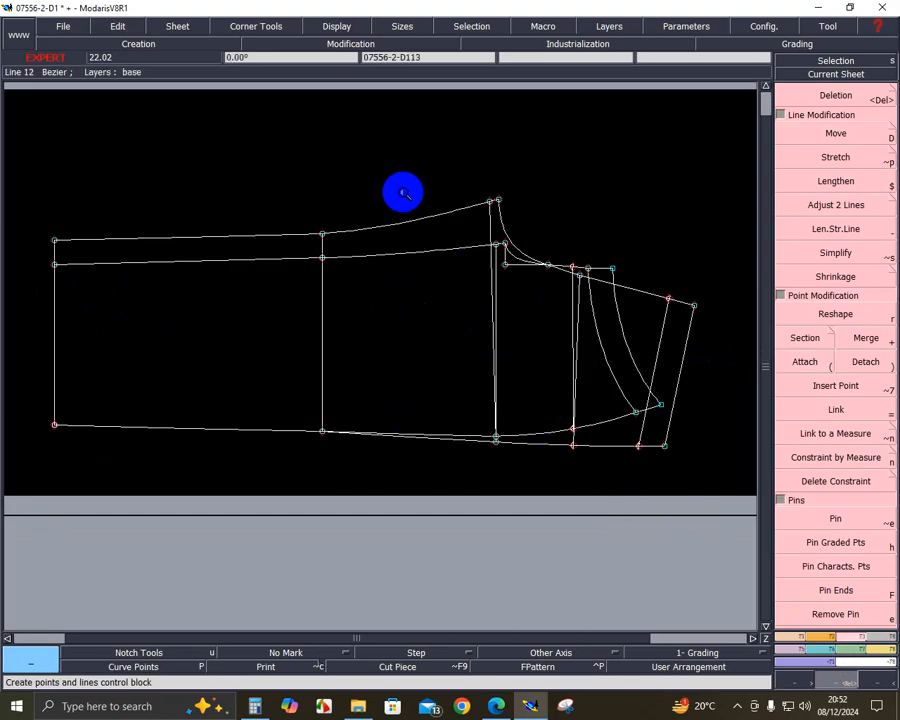
{"action": "left_click_drag", "start_coordinate": [402, 191], "coordinate": [704, 495]}
{"action": "key", "text": "Delete"}
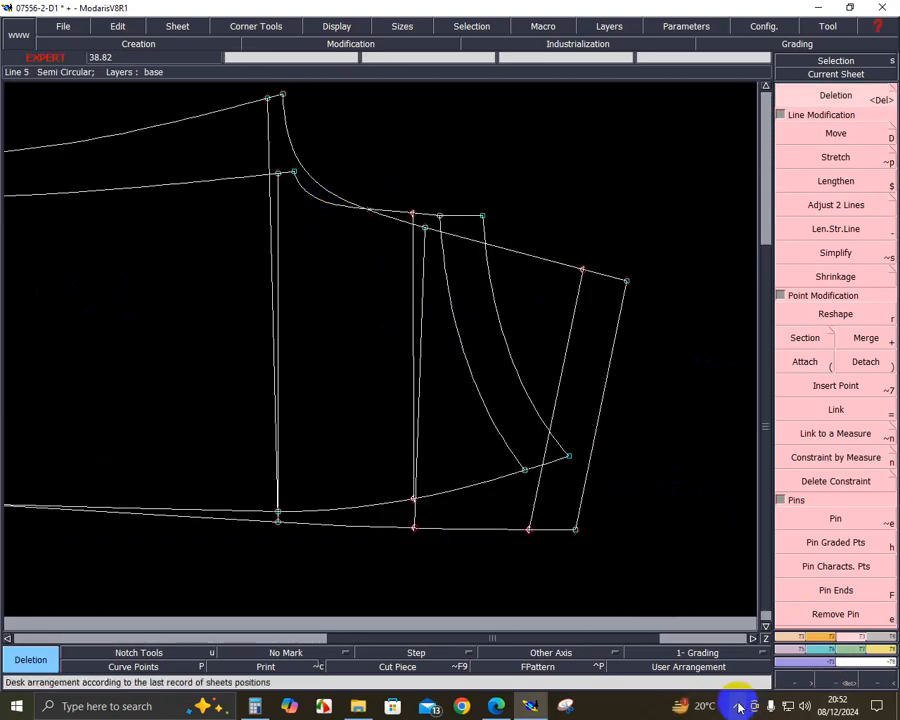
{"action": "left_click", "coordinate": [739, 706]}
{"action": "left_click", "coordinate": [696, 462]}
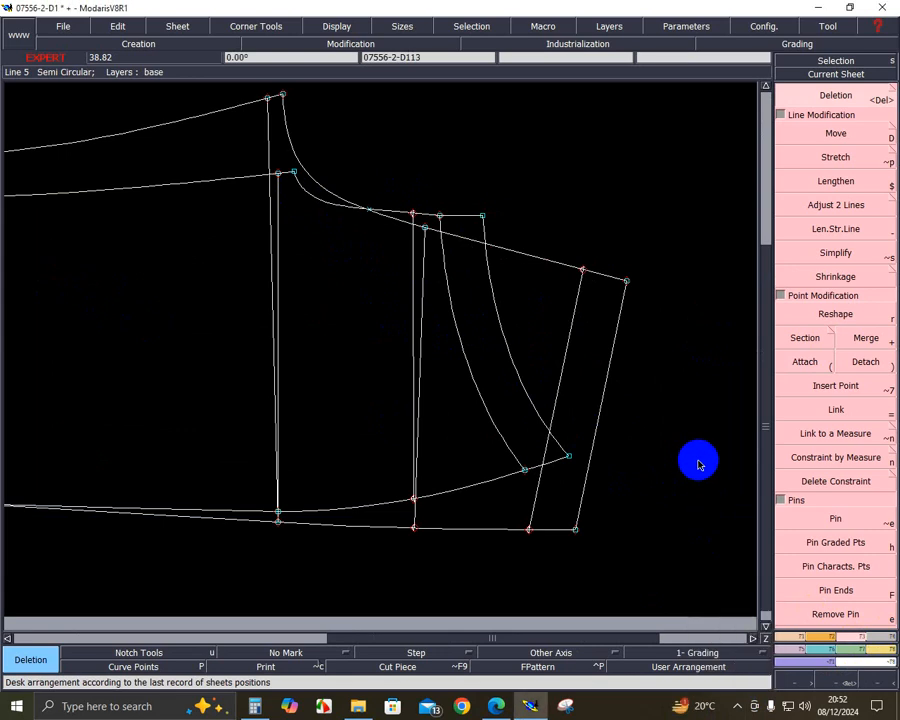
- Insert the points at the lower ends of the hip lines into the front and back side seams
{"action": "key", "text": "Home"}
{"action": "left_click", "coordinate": [834, 682]}
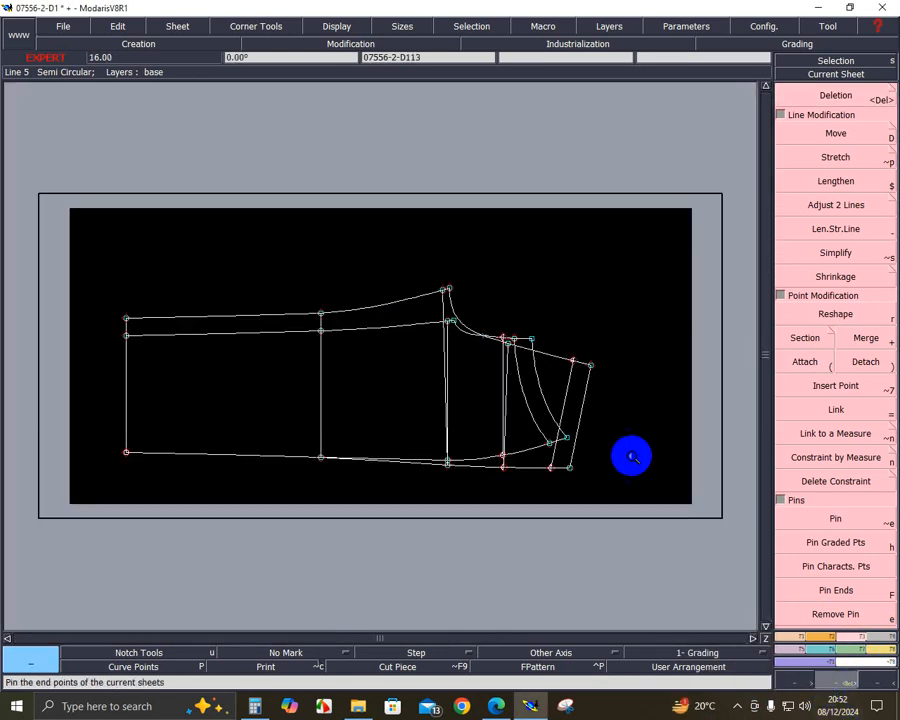
{"action": "left_click_drag", "start_coordinate": [77, 275], "coordinate": [625, 540]}
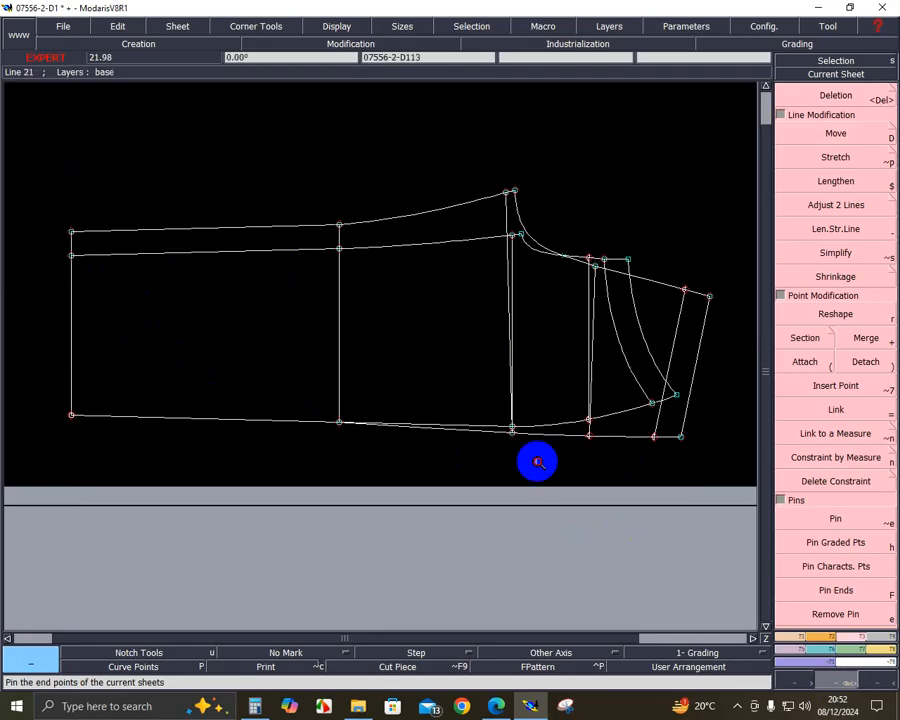
{"action": "left_click_drag", "start_coordinate": [537, 462], "coordinate": [728, 520]}
{"action": "left_click", "coordinate": [881, 638]}
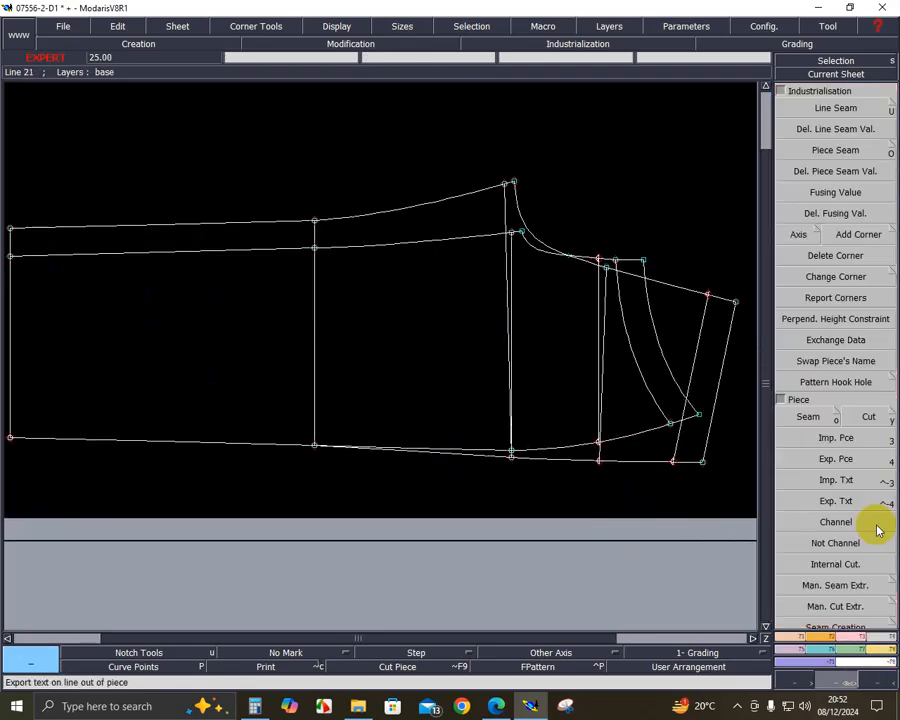
{"action": "left_click", "coordinate": [856, 638]}
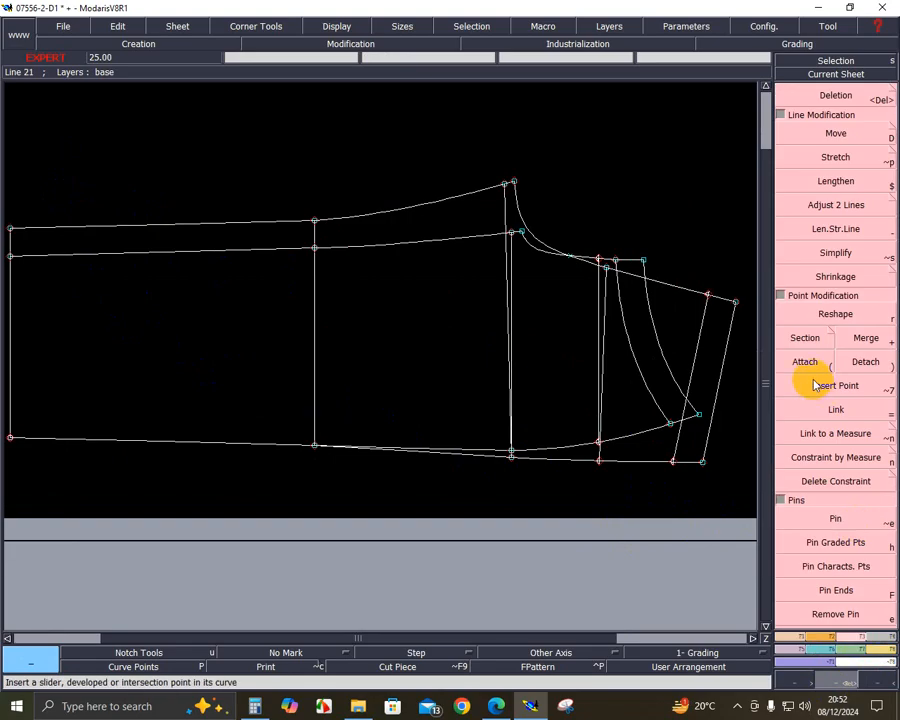
{"action": "left_click", "coordinate": [810, 384]}
{"action": "left_click", "coordinate": [597, 443]}
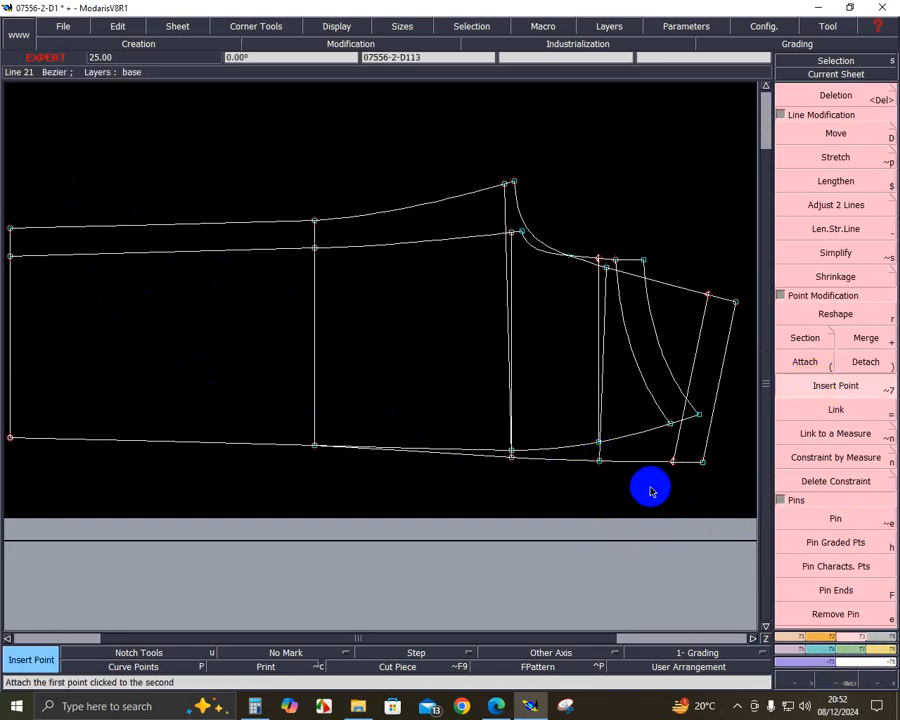
- Delete the front and back crotch lines and the knee line
{"action": "key", "text": "Delete"}
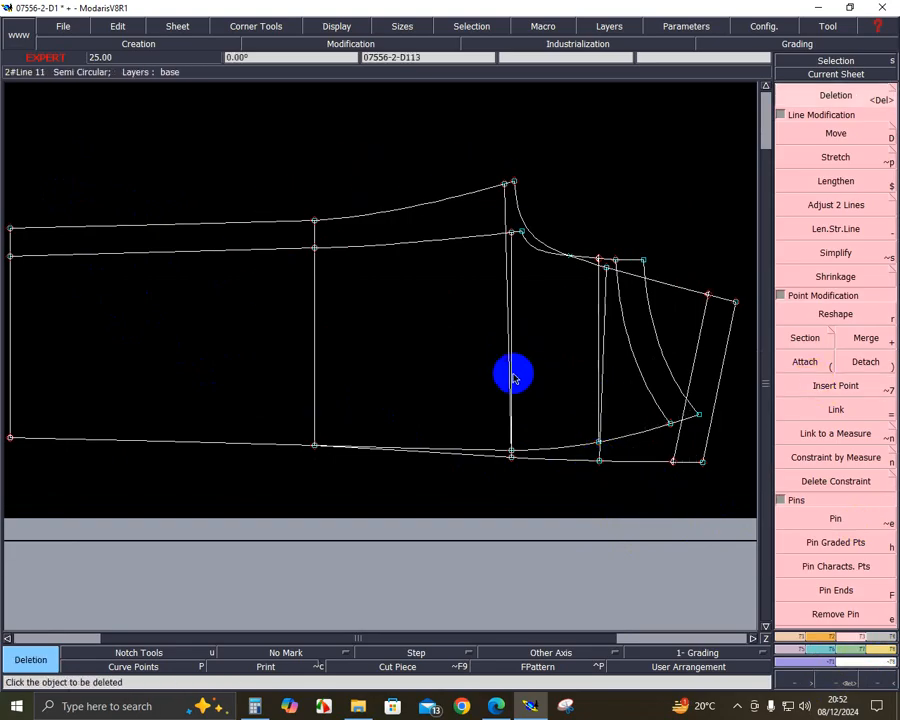
{"action": "left_click", "coordinate": [512, 378]}
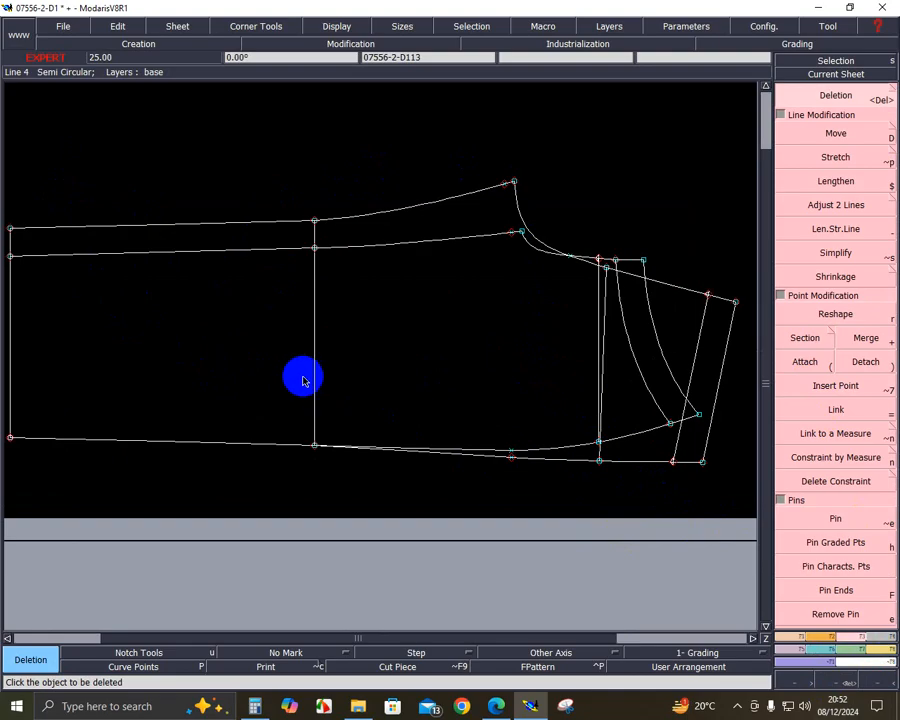
{"action": "left_click", "coordinate": [314, 230]}
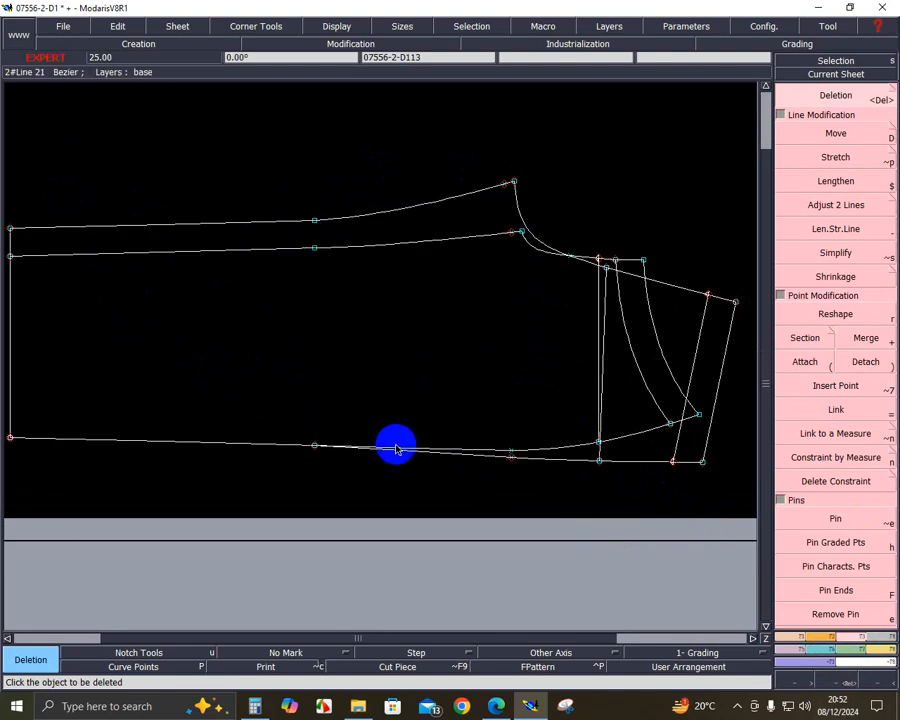
- Insert the hip point into the front centre seam and delete the front and back hip lines
{"action": "left_click", "coordinate": [808, 381]}
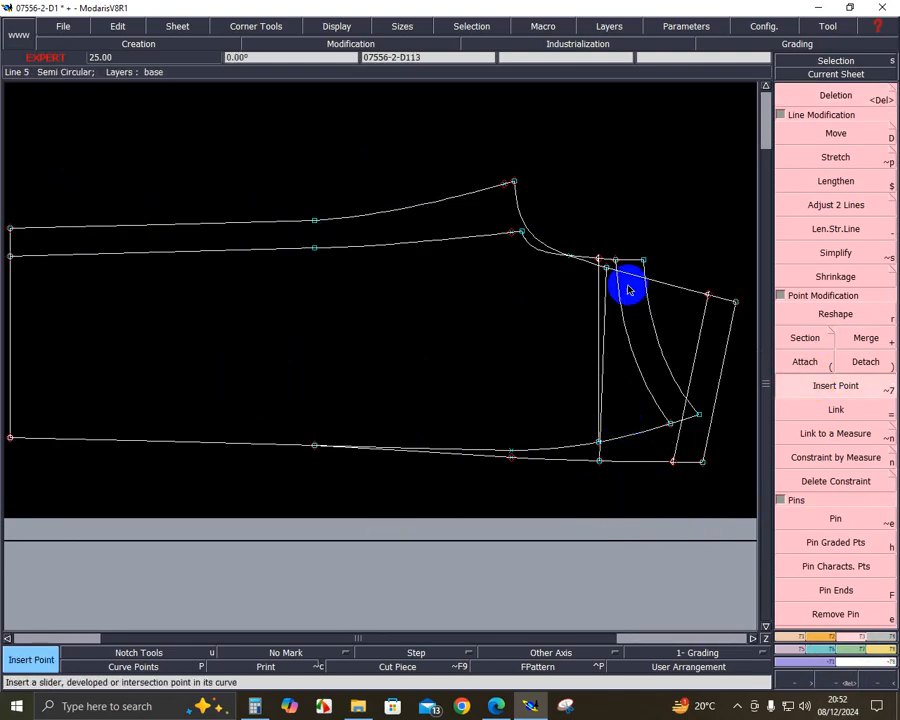
{"action": "key", "text": "Delete"}
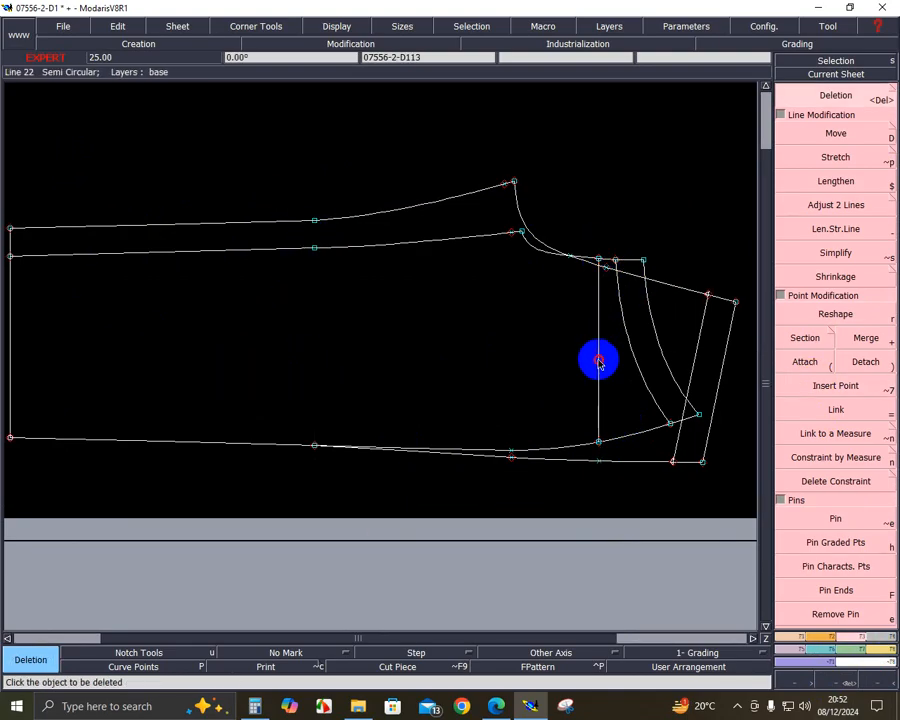
{"action": "left_click", "coordinate": [599, 360]}
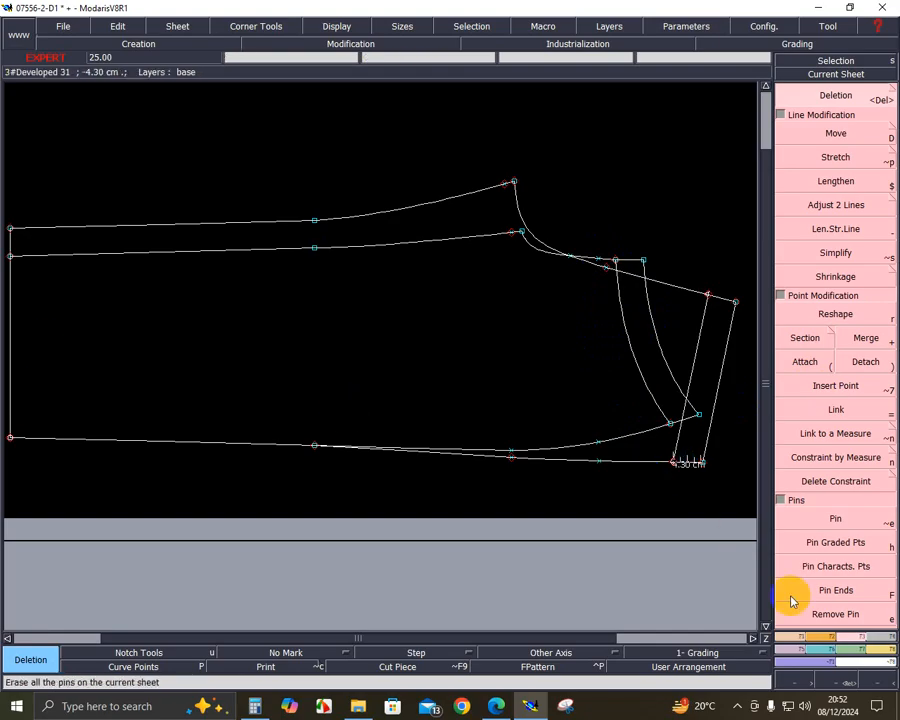
- Extract the front trouser piece below the parallel waist curve as a seam piece on its own sheet
{"action": "left_click", "coordinate": [880, 636]}
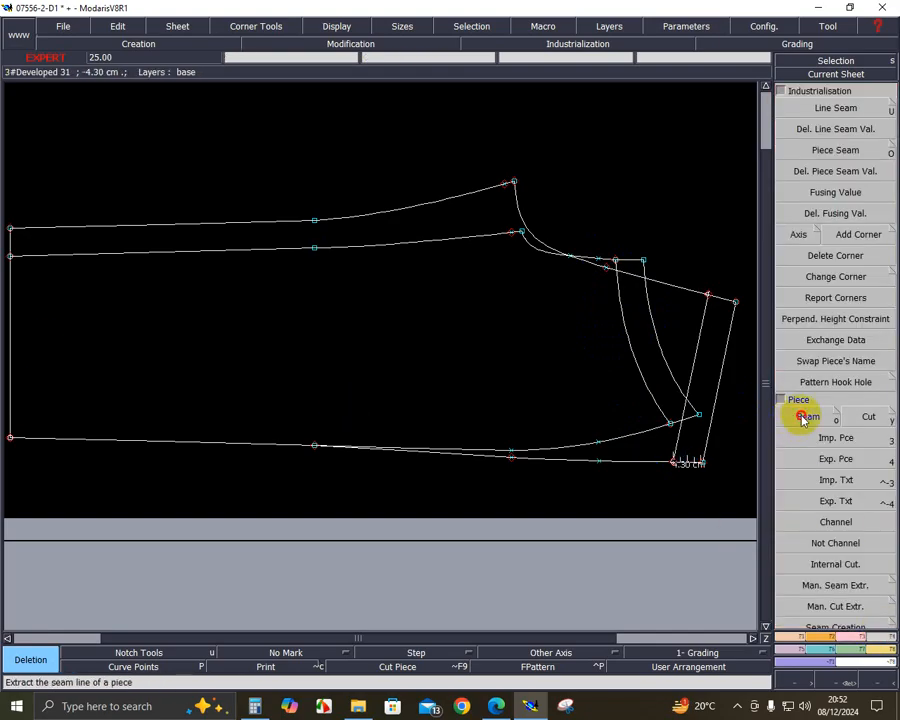
{"action": "left_click", "coordinate": [803, 419]}
{"action": "left_click", "coordinate": [606, 410]}
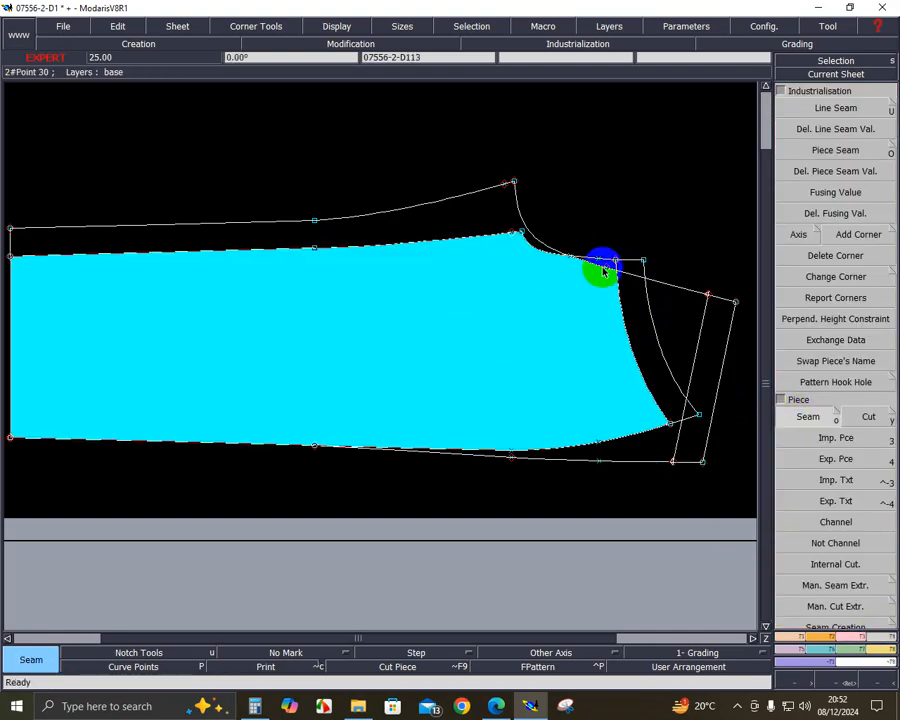
{"action": "right_click", "coordinate": [311, 334]}
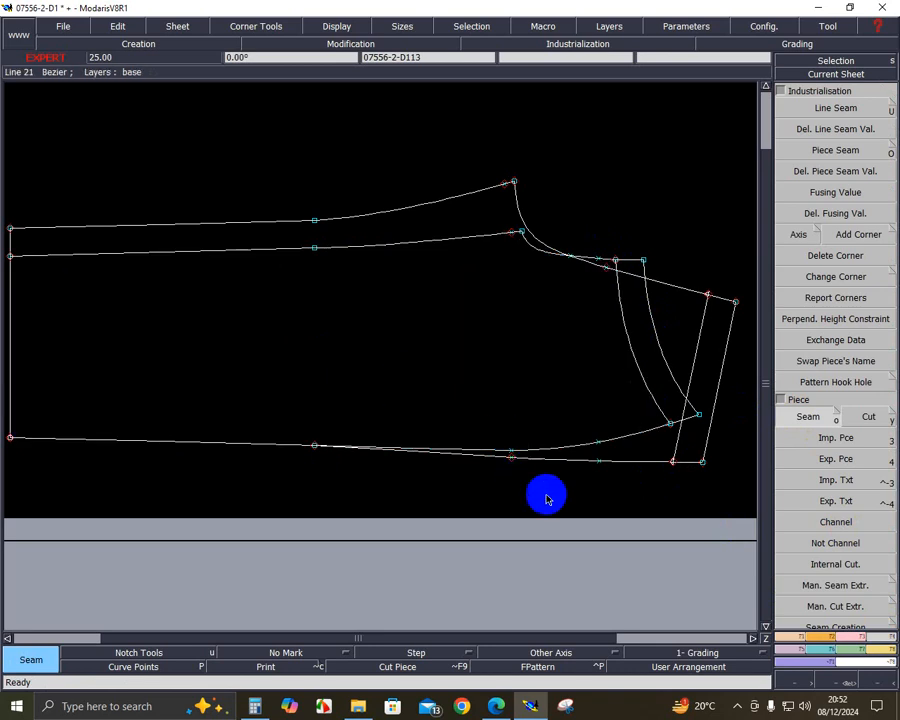
{"action": "left_click", "coordinate": [641, 444]}
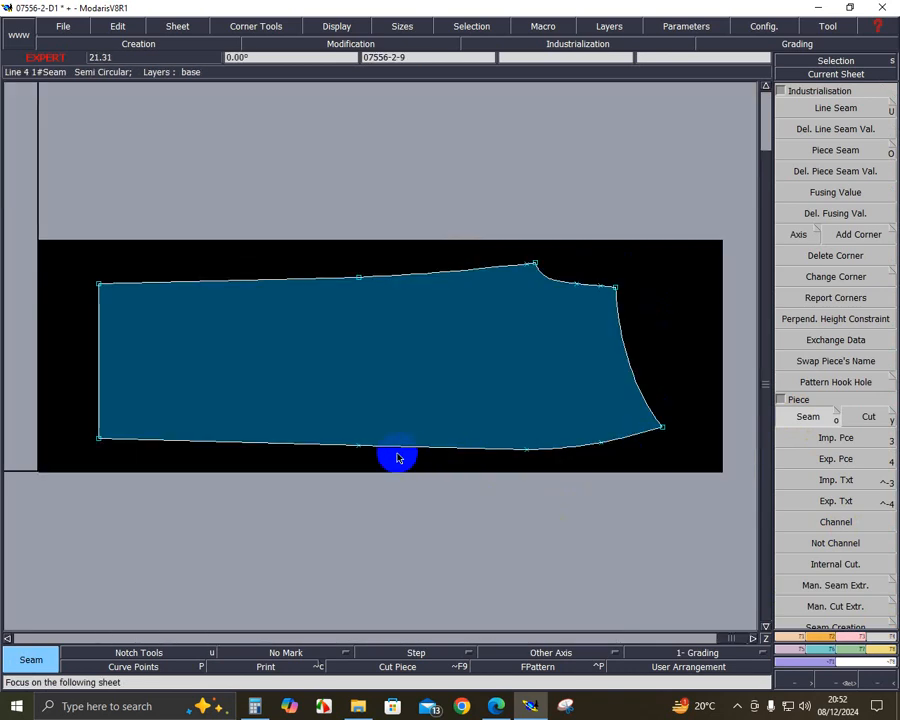
{"action": "left_click", "coordinate": [855, 638]}
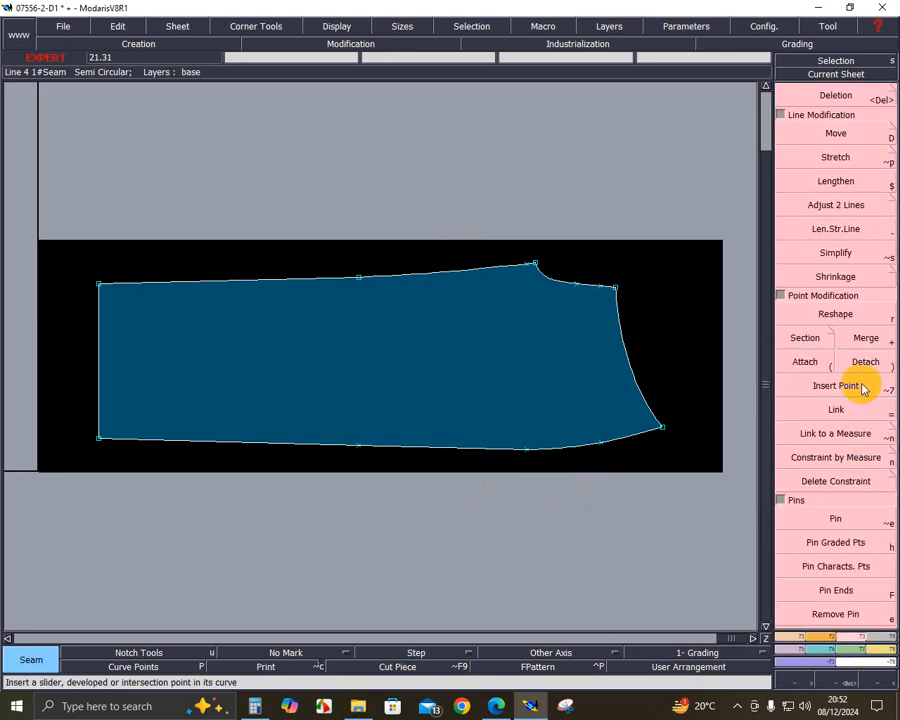
- Detach the inseam's knee point on the front piece and merge the two inseam curves there
{"action": "left_click", "coordinate": [866, 362]}
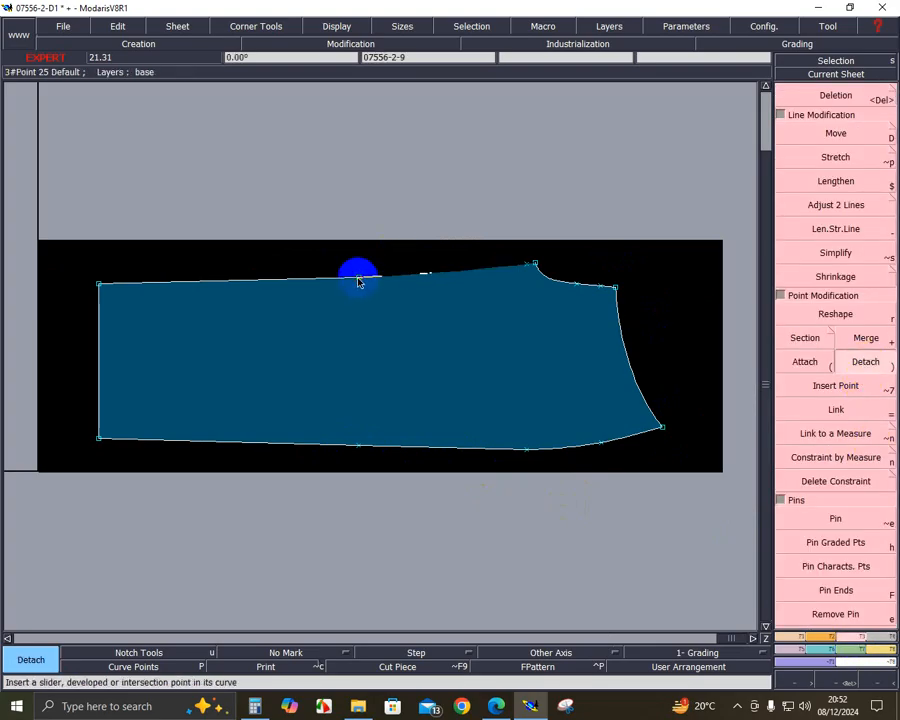
{"action": "left_click", "coordinate": [866, 338]}
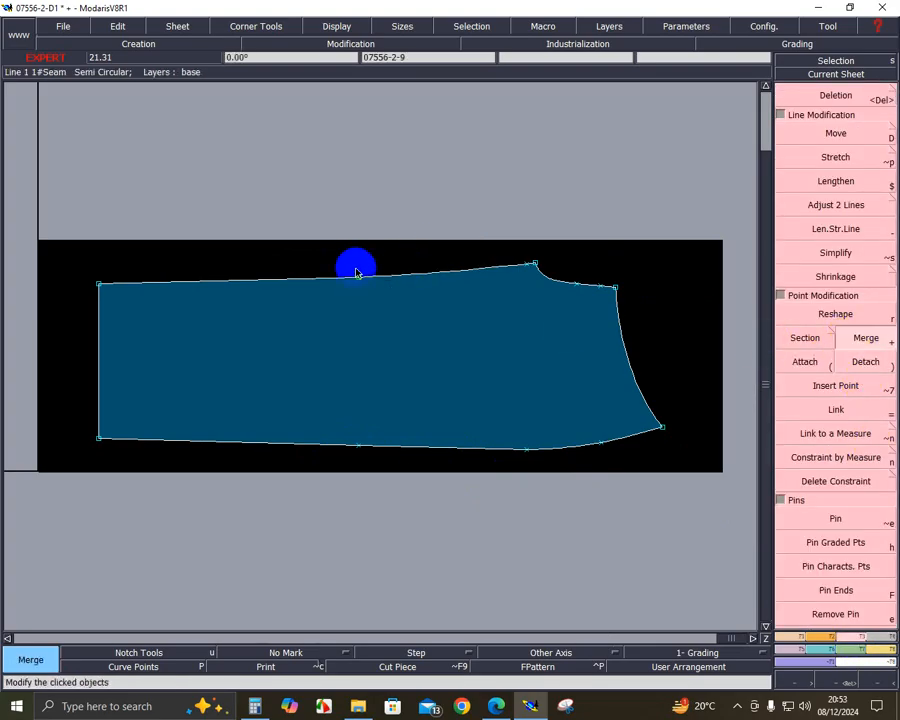
{"action": "left_click", "coordinate": [356, 277]}
- Draw a straight knee line across the front piece from the inseam's knee point to the side seam's knee point
{"action": "key", "text": "d"}
{"action": "left_click", "coordinate": [358, 277]}
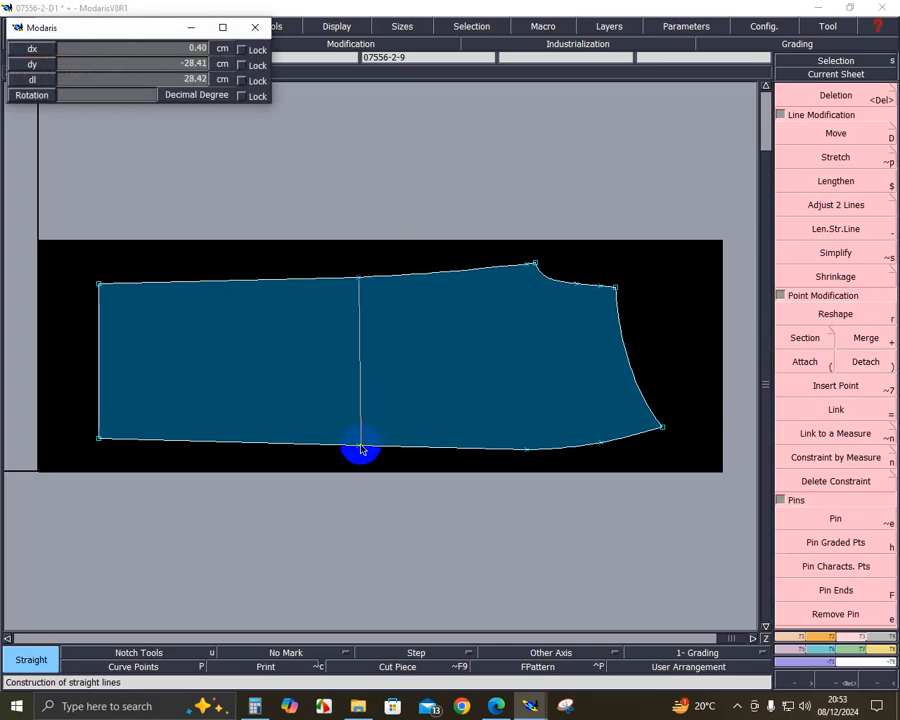
{"action": "left_click", "coordinate": [359, 445]}
- Extract the parts above and below the knee line as separate seam pieces on their own sheets
{"action": "left_click", "coordinate": [881, 640]}
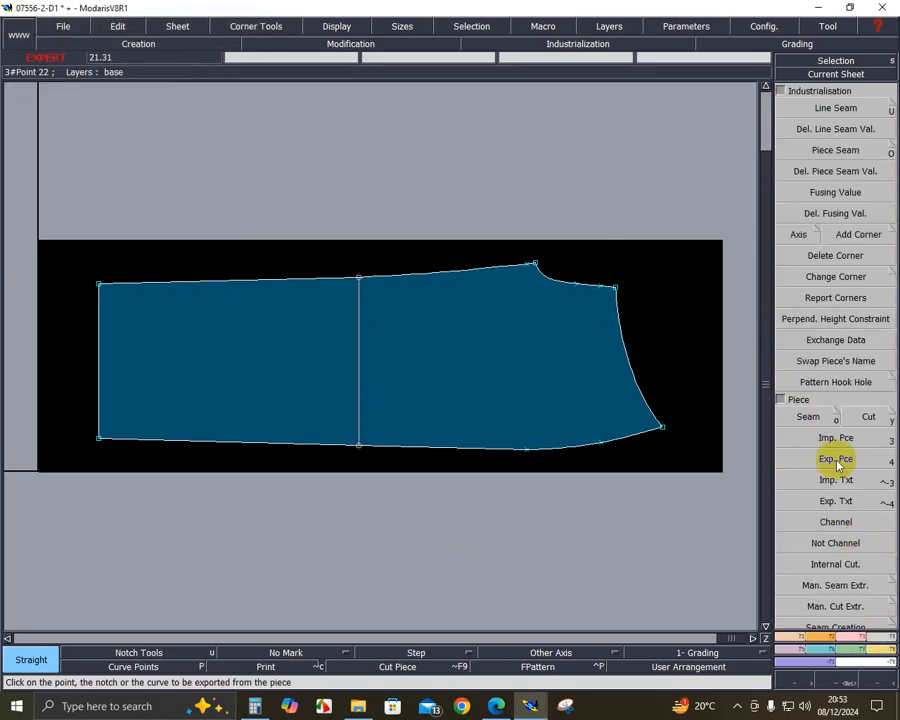
{"action": "left_click", "coordinate": [814, 423]}
{"action": "left_click", "coordinate": [514, 393]}
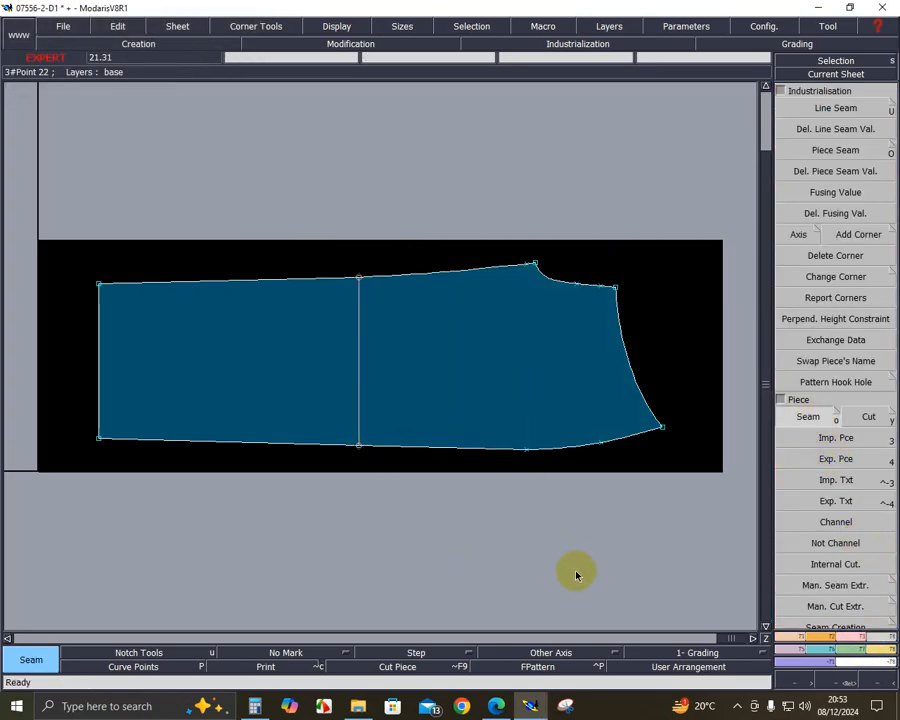
{"action": "left_click", "coordinate": [225, 360]}
{"action": "key", "text": "j"}
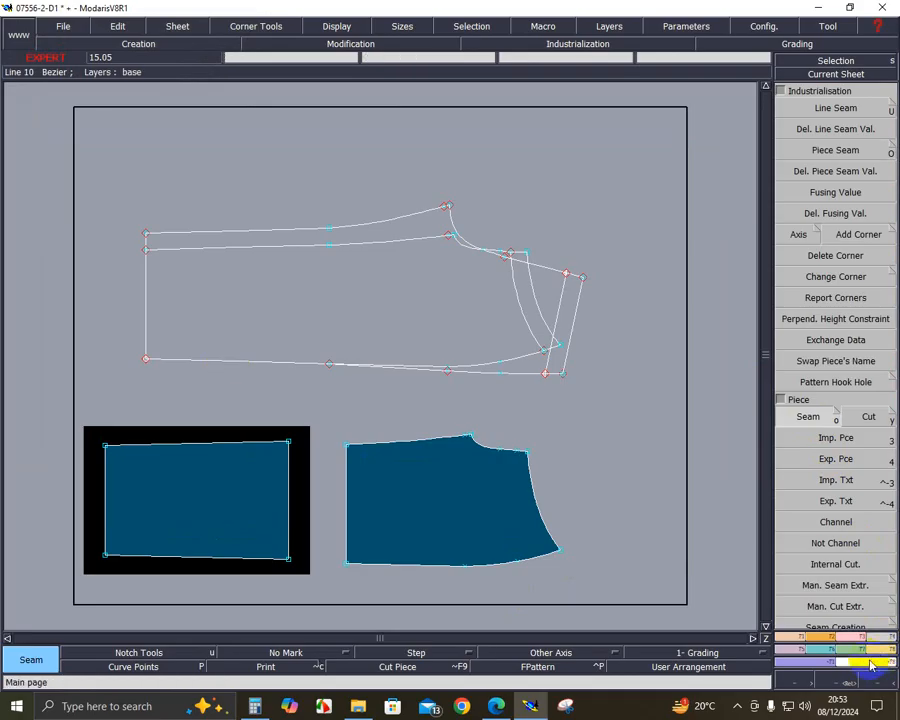
- Divide the knee edge of the upper front piece into 2 equal parts
{"action": "left_click", "coordinate": [842, 678]}
{"action": "left_click_drag", "start_coordinate": [261, 416], "coordinate": [594, 616]}
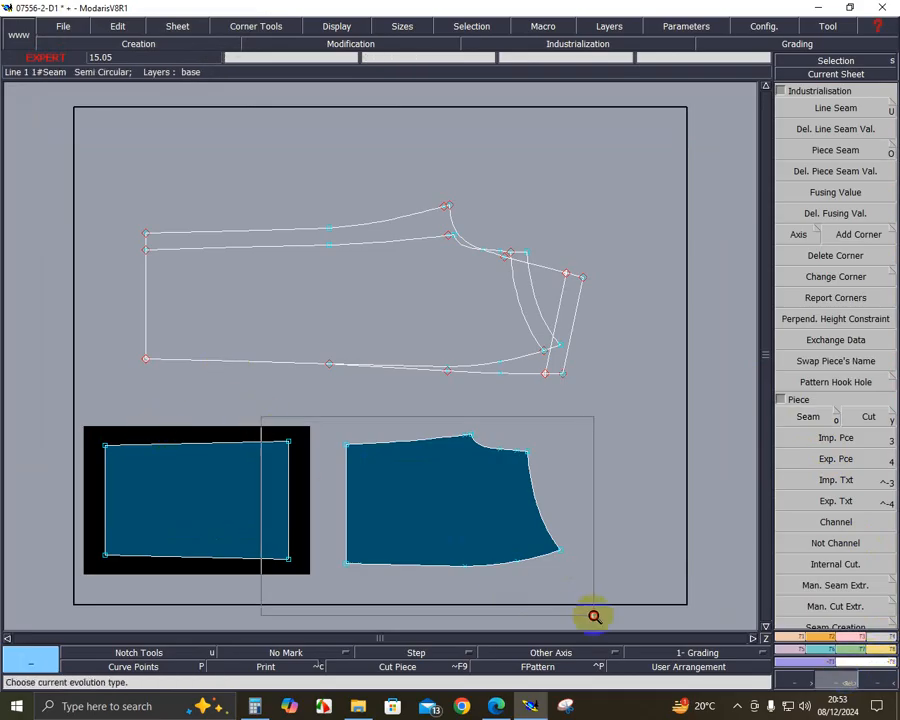
{"action": "left_click", "coordinate": [316, 232]}
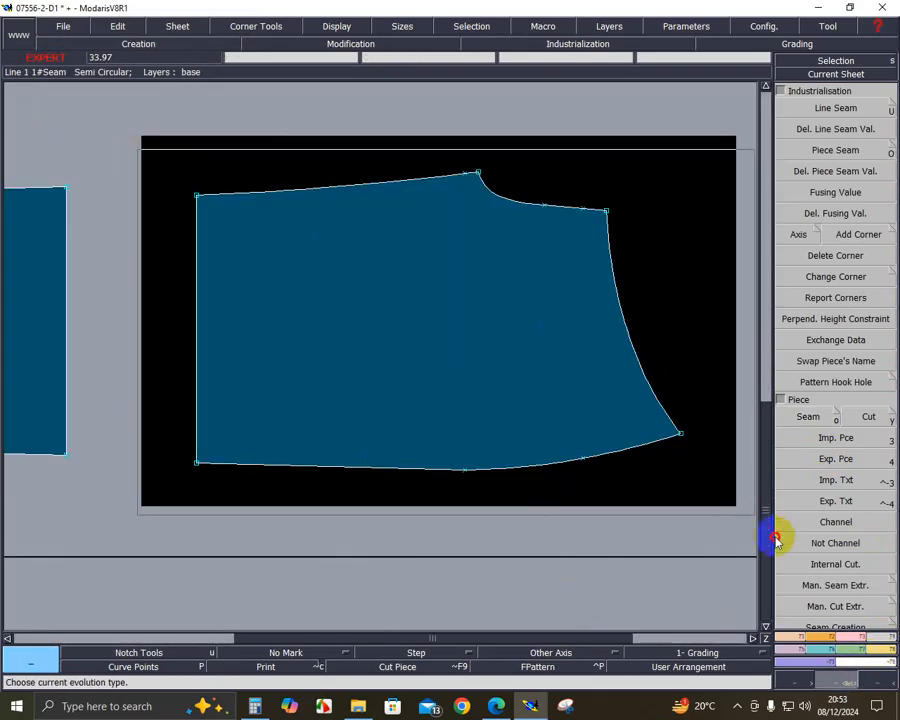
{"action": "left_click_drag", "start_coordinate": [776, 540], "coordinate": [778, 541]}
{"action": "left_click", "coordinate": [792, 638]}
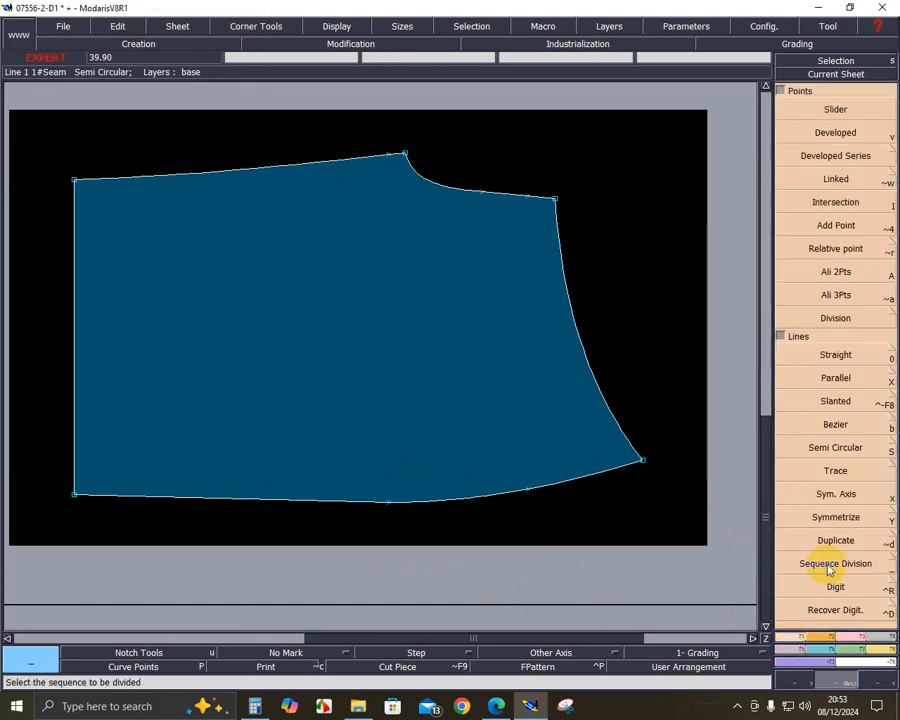
{"action": "left_click", "coordinate": [829, 567]}
{"action": "left_click", "coordinate": [74, 490]}
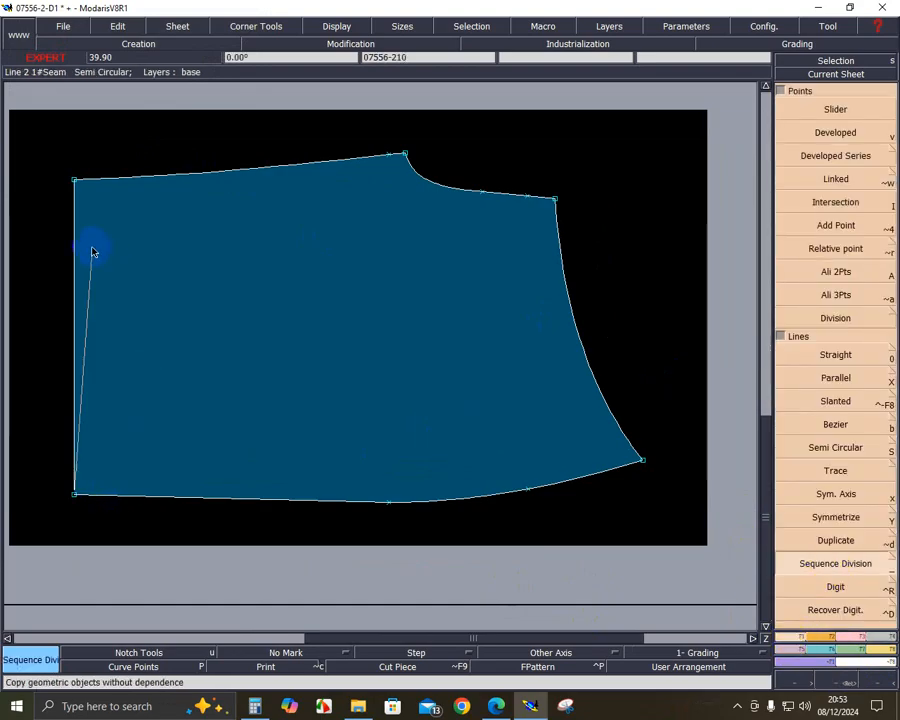
{"action": "left_click", "coordinate": [75, 180]}
{"action": "type", "text": "2"}
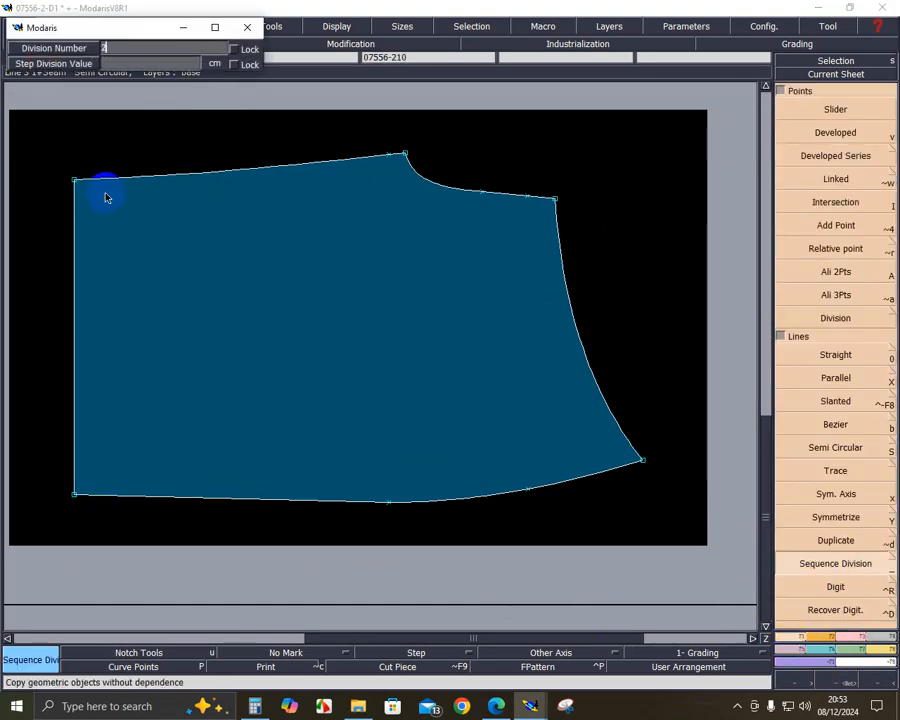
{"action": "key", "text": "Return"}
{"action": "key", "text": "0"}
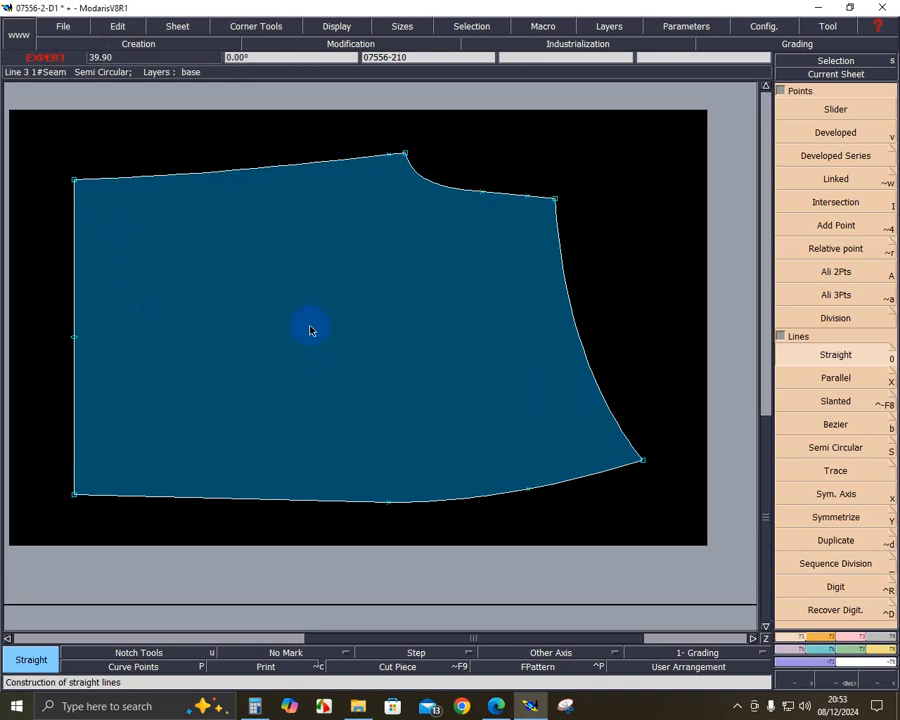
{"action": "left_click", "coordinate": [78, 339]}
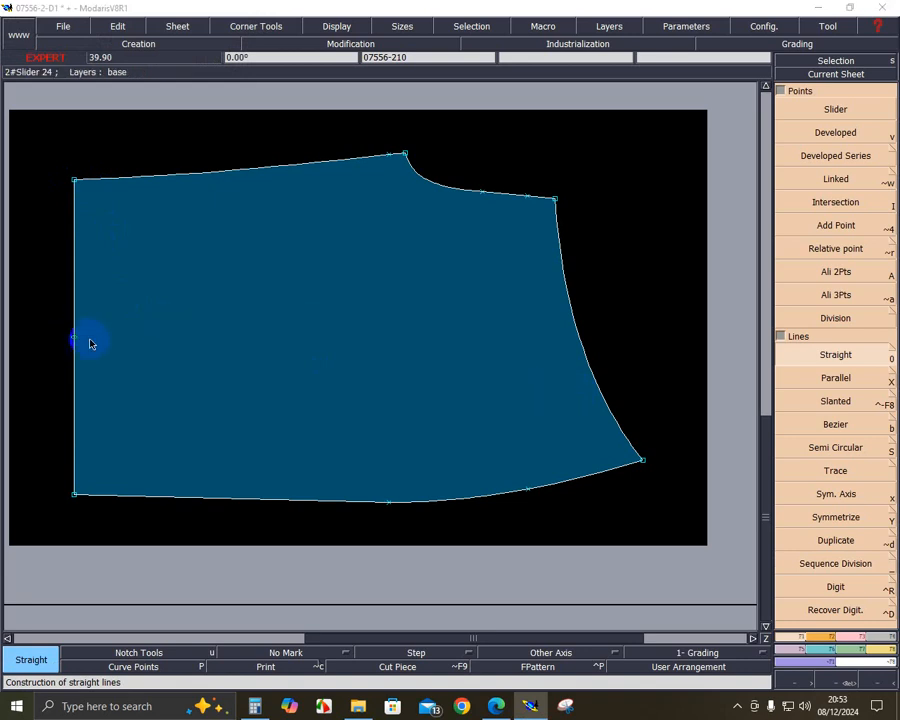
{"action": "left_click", "coordinate": [570, 359]}
{"action": "left_click", "coordinate": [800, 318]}
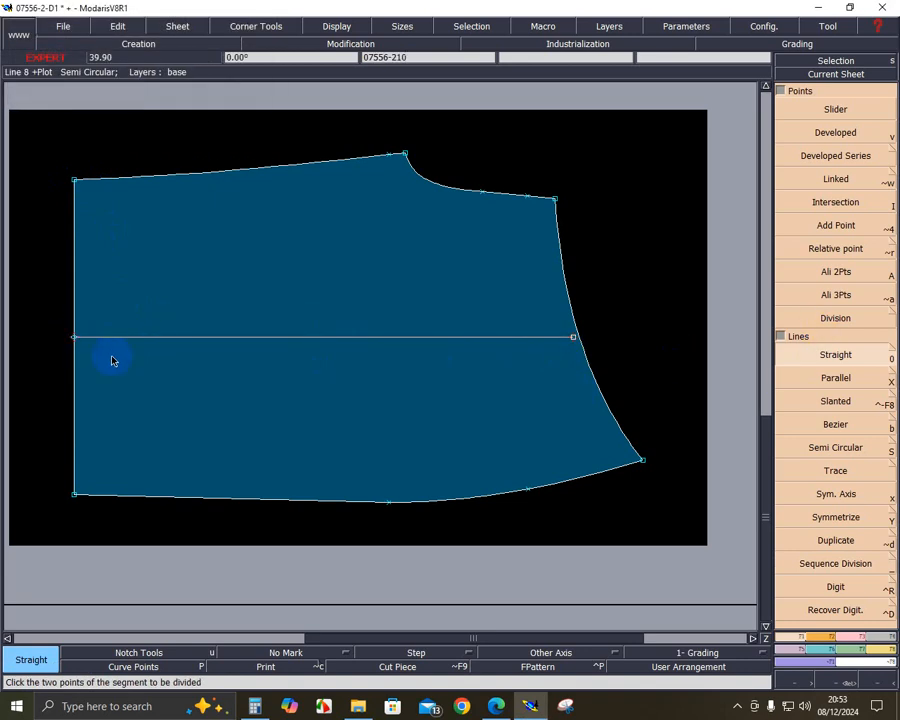
{"action": "key", "text": "ctrl+z"}
- Draw a straight line from the knee edge's midpoint to the waist curve and align its waist end horizontally with the midpoint
{"action": "left_click", "coordinate": [75, 339]}
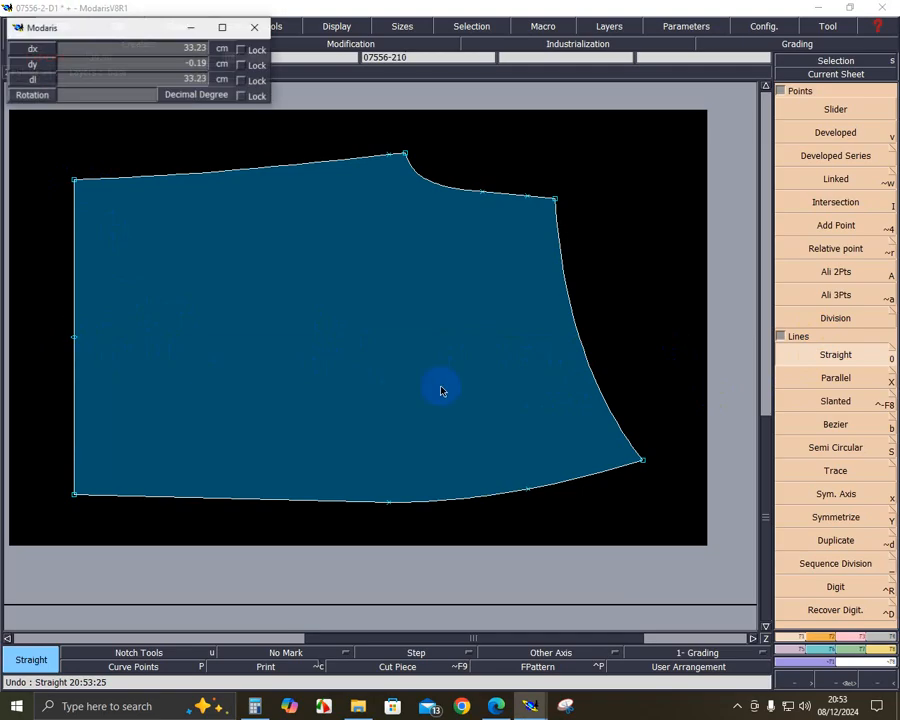
{"action": "left_click", "coordinate": [577, 411]}
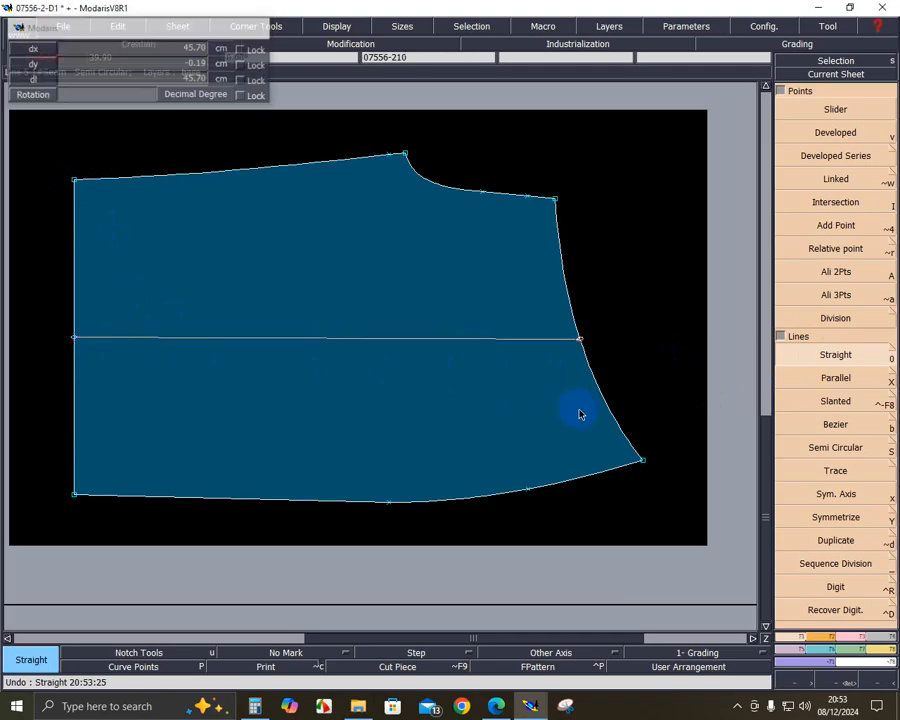
{"action": "left_click", "coordinate": [850, 270]}
{"action": "left_click", "coordinate": [74, 338]}
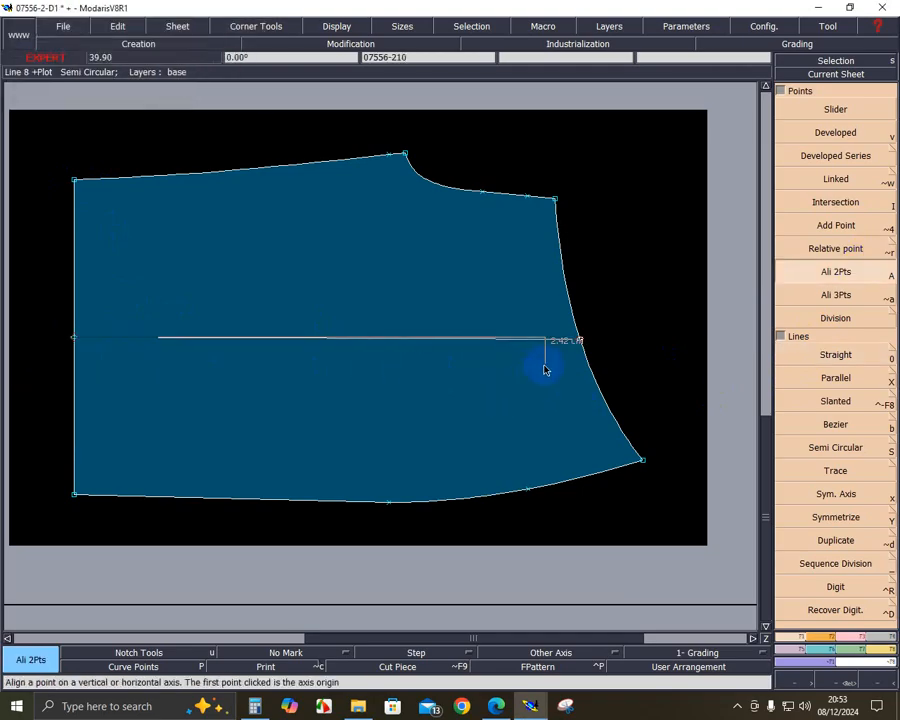
{"action": "left_click", "coordinate": [578, 341]}
{"action": "left_click", "coordinate": [580, 340]}
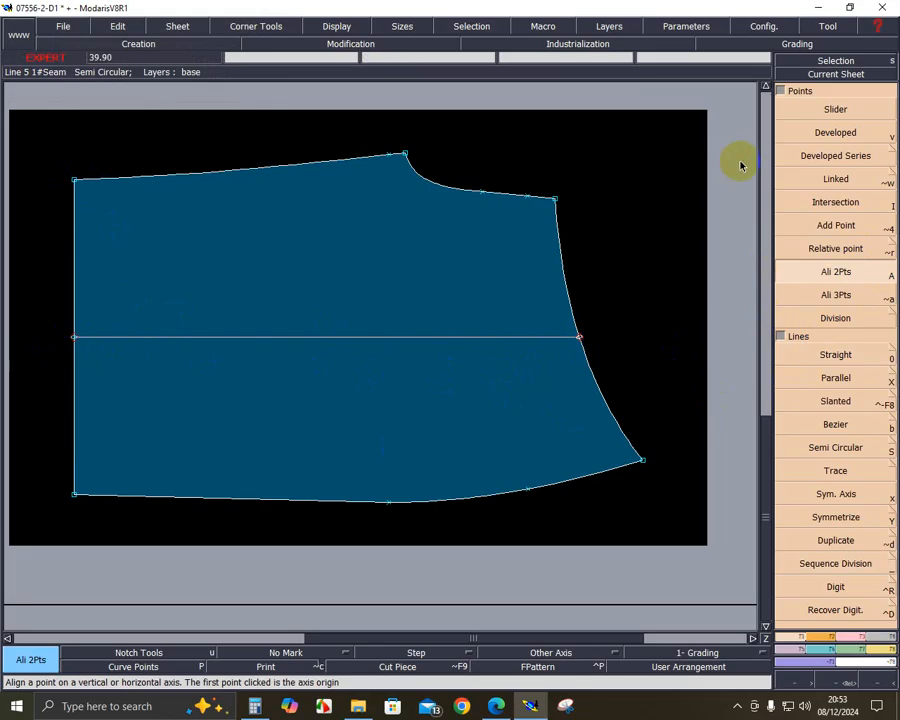
- Place a developed point on the waist curve at -1.50 cm from the line's end, towards the centre front
{"action": "left_click", "coordinate": [862, 132]}
{"action": "left_click", "coordinate": [582, 338]}
{"action": "left_click", "coordinate": [585, 298]}
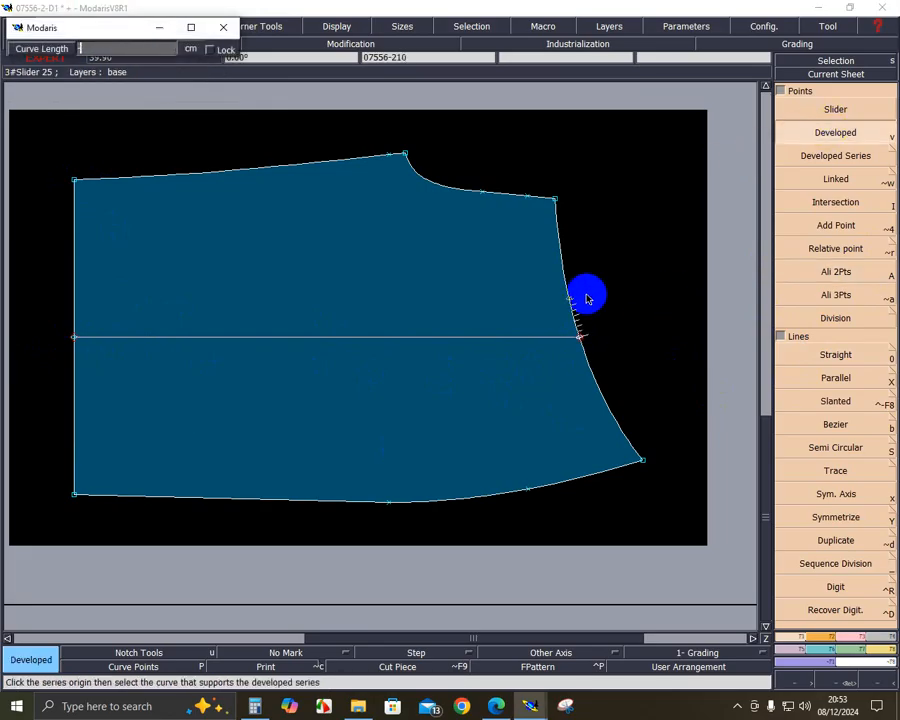
{"action": "key", "text": "Return"}
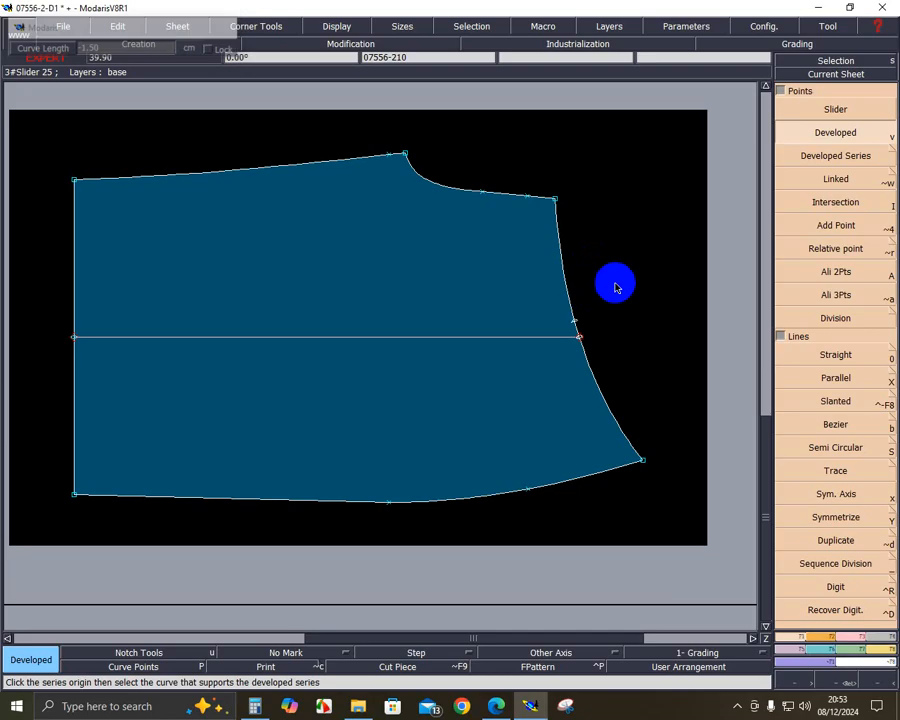
- Draw a straight line from the developed waist point to the knee edge's midpoint and delete the horizontal construction line
{"action": "key", "text": "0"}
{"action": "left_click", "coordinate": [577, 325]}
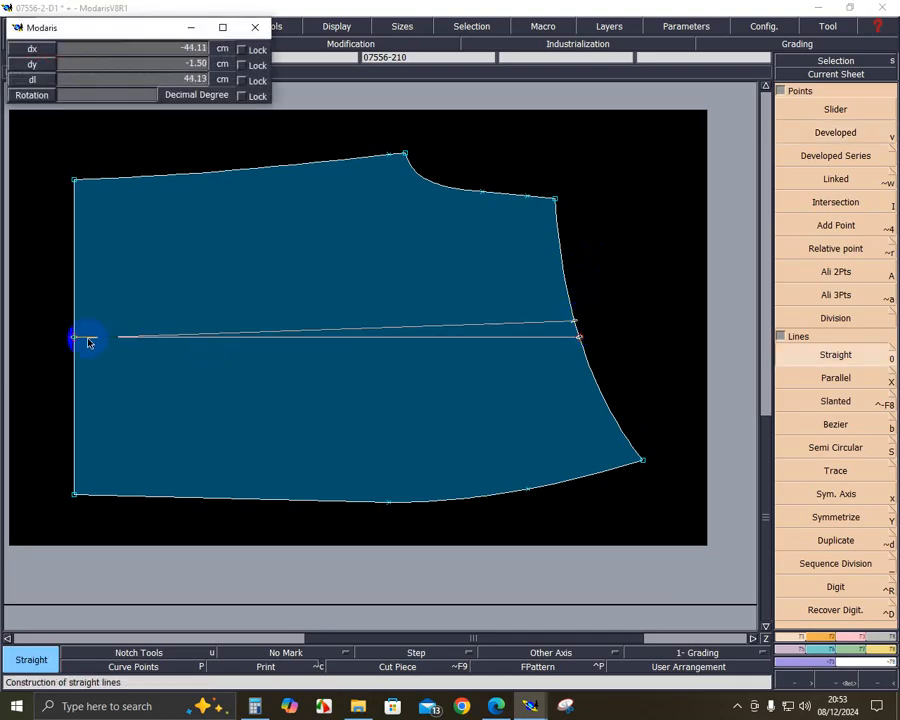
{"action": "left_click", "coordinate": [74, 337]}
{"action": "key", "text": "Delete"}
{"action": "left_click", "coordinate": [538, 345]}
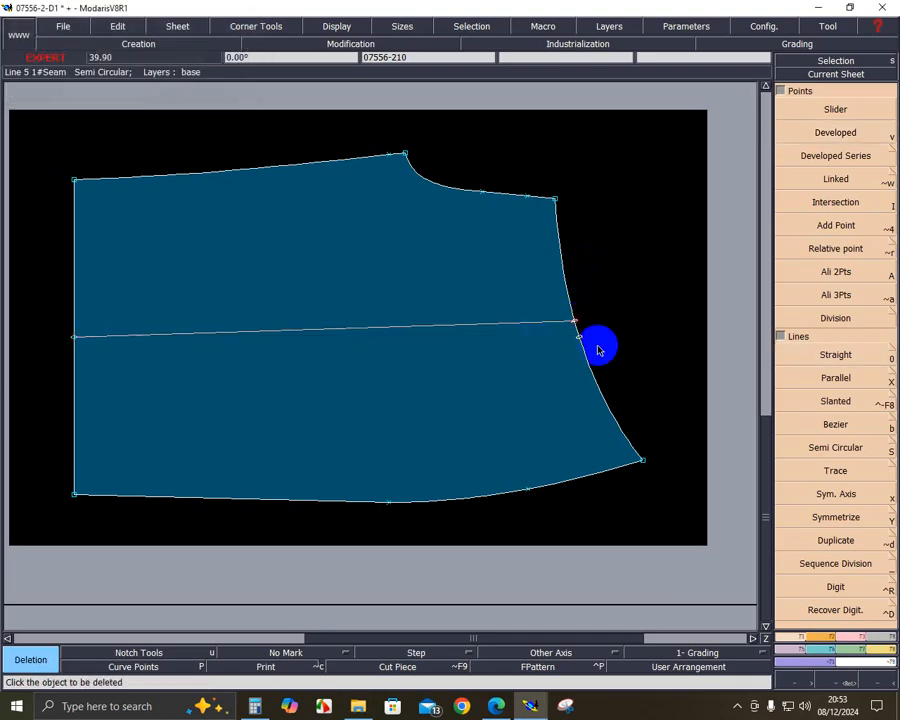
- Insert the slanted line's end points into the waist curve and the knee edge, and delete the line
{"action": "left_click", "coordinate": [890, 638]}
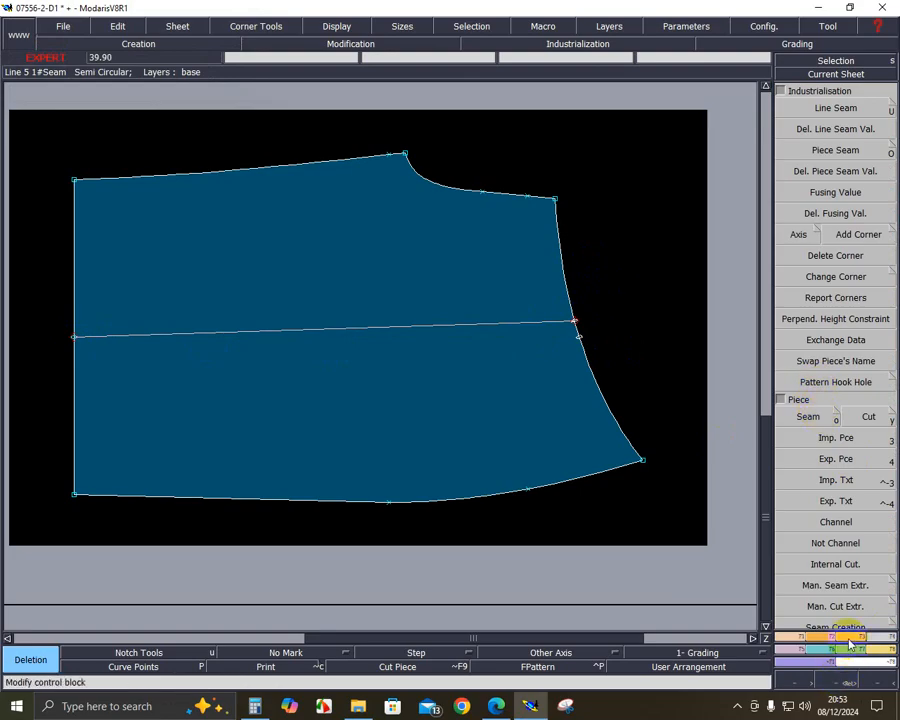
{"action": "left_click", "coordinate": [850, 645]}
{"action": "left_click", "coordinate": [848, 385]}
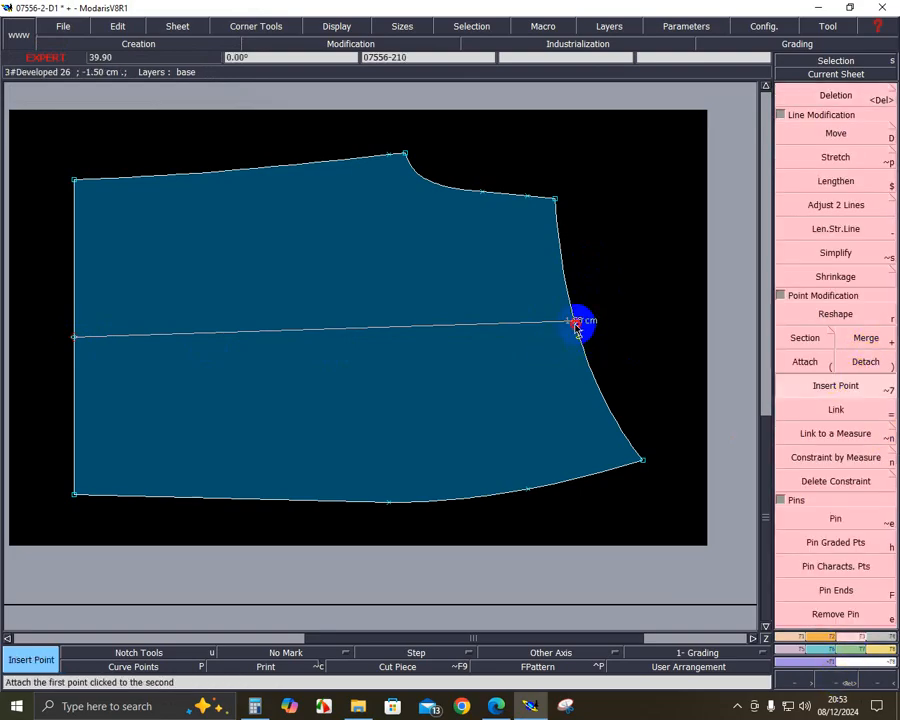
{"action": "left_click", "coordinate": [576, 327]}
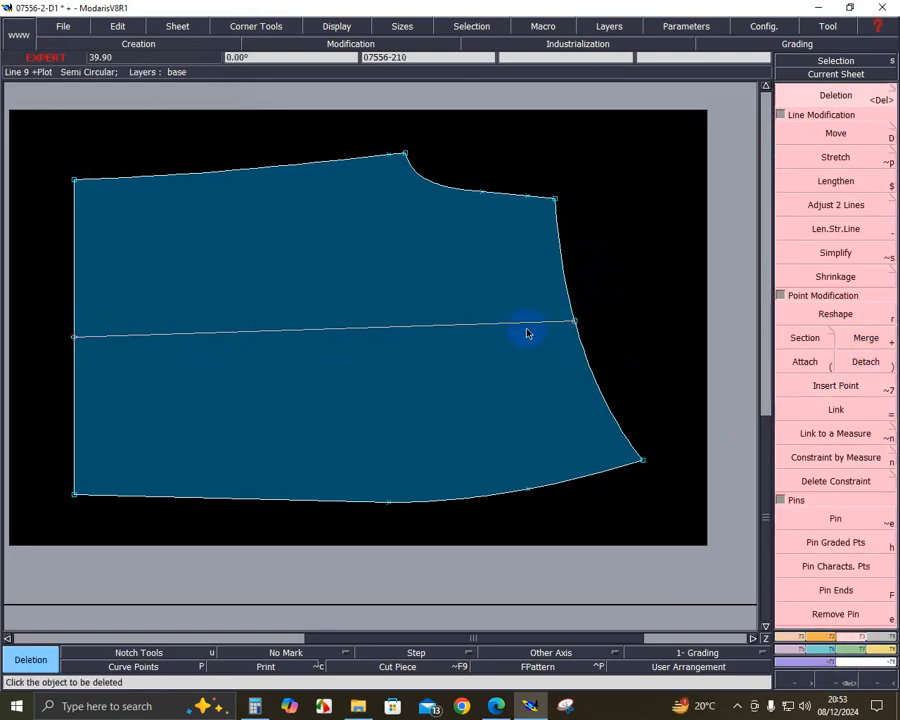
{"action": "left_click", "coordinate": [805, 385]}
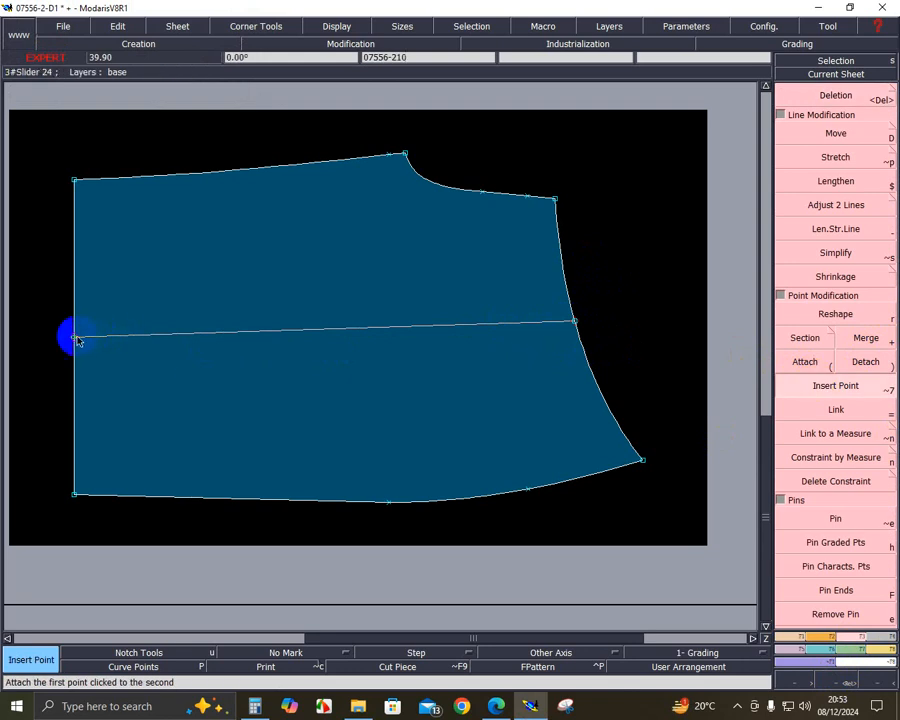
{"action": "key", "text": "Delete"}
{"action": "left_click", "coordinate": [301, 329]}
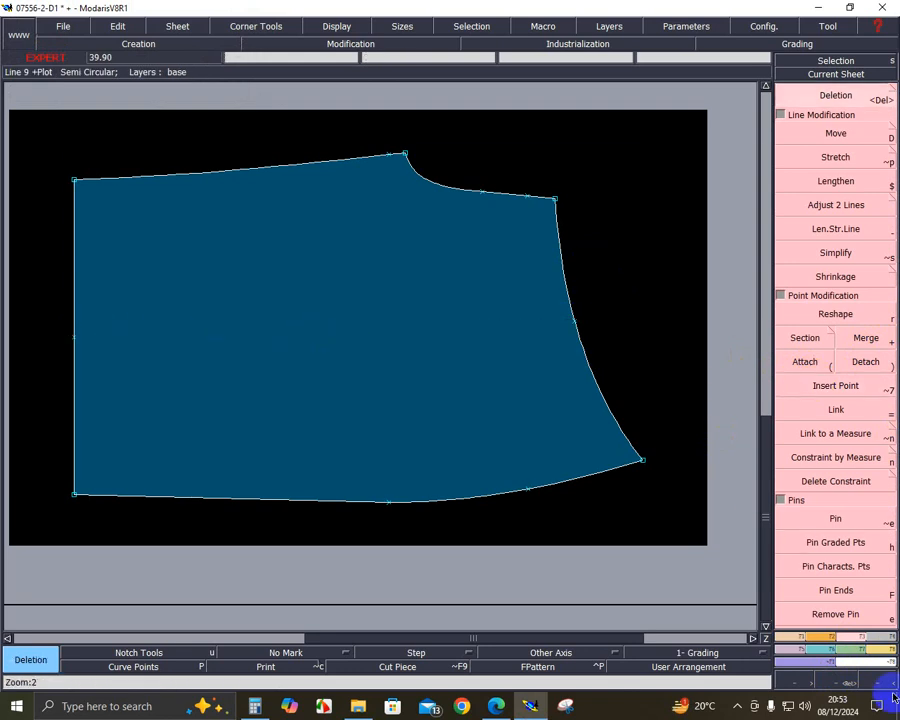
- Create an effective pleat from the waist point to the knee point, 3.50 cm deep at the waist, and delete its notch nearest the centre front
{"action": "left_click", "coordinate": [788, 649]}
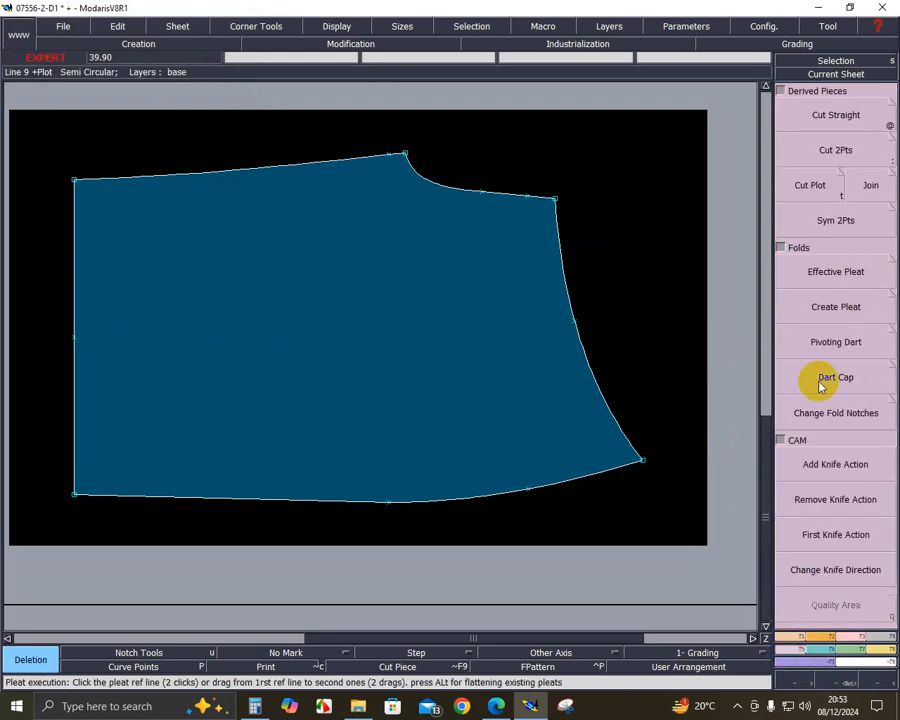
{"action": "left_click", "coordinate": [835, 271]}
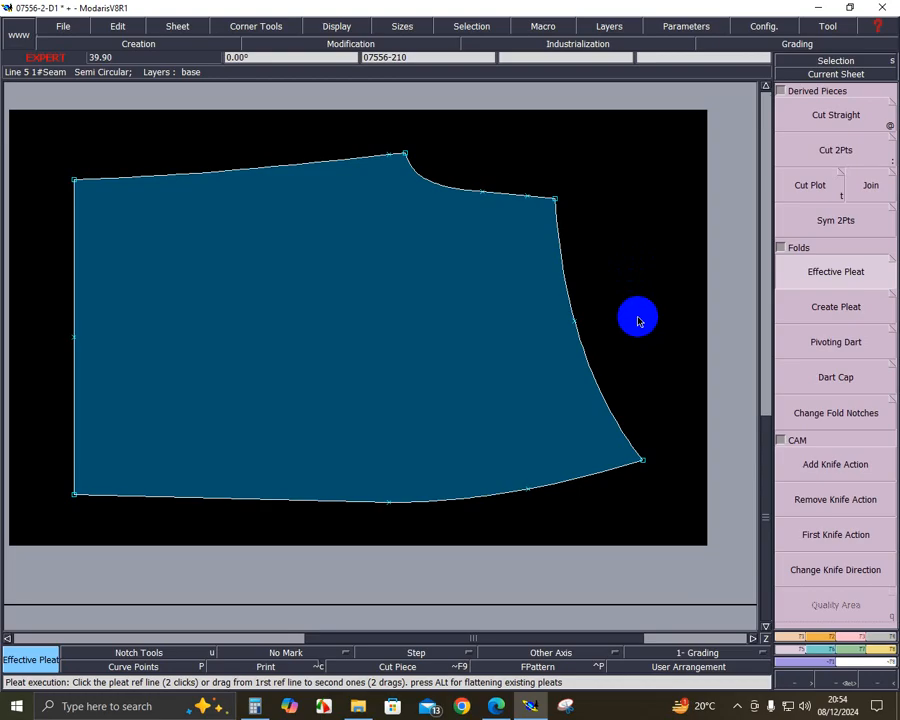
{"action": "left_click", "coordinate": [575, 322]}
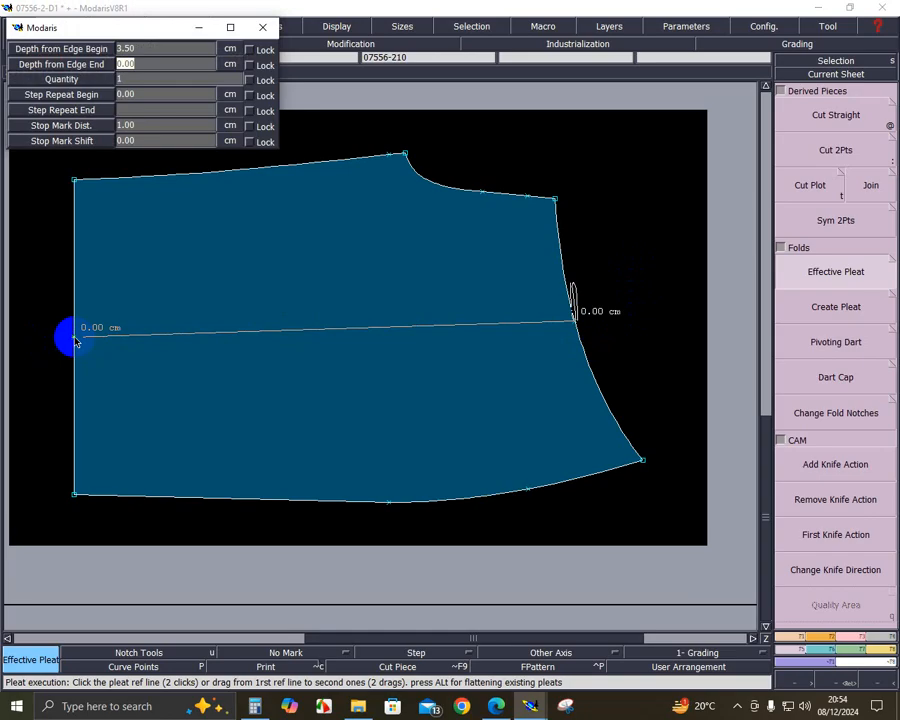
{"action": "left_click", "coordinate": [74, 341]}
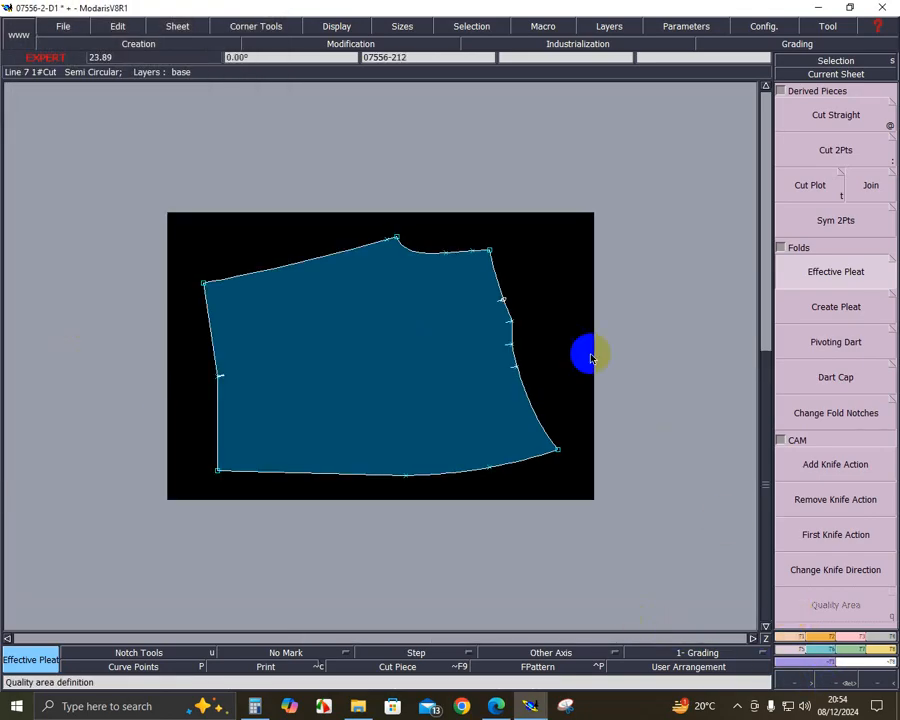
{"action": "key", "text": "Delete"}
{"action": "left_click", "coordinate": [506, 301]}
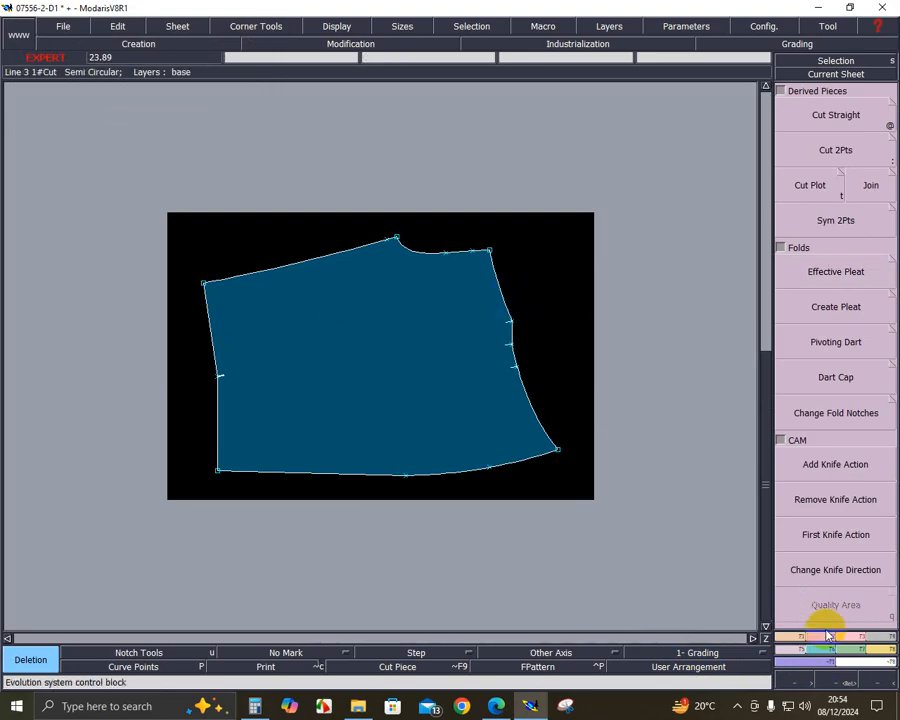
- Rotate the pleated piece's sheet by two points, using the two ends of its knee edge
{"action": "scroll", "coordinate": [830, 610], "scroll_direction": "down", "scroll_amount": 3}
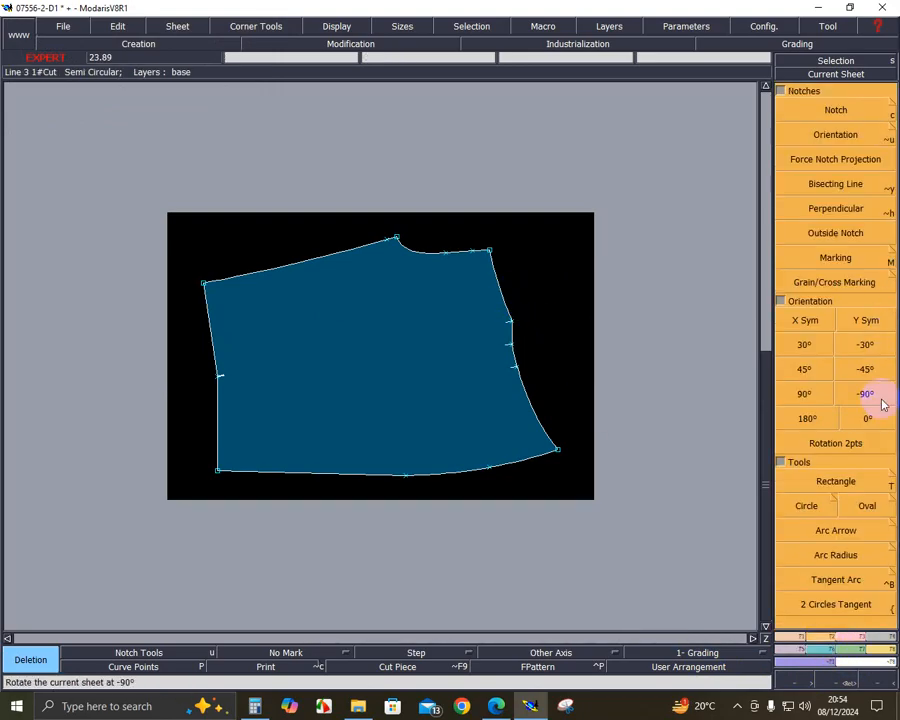
{"action": "left_click", "coordinate": [835, 443]}
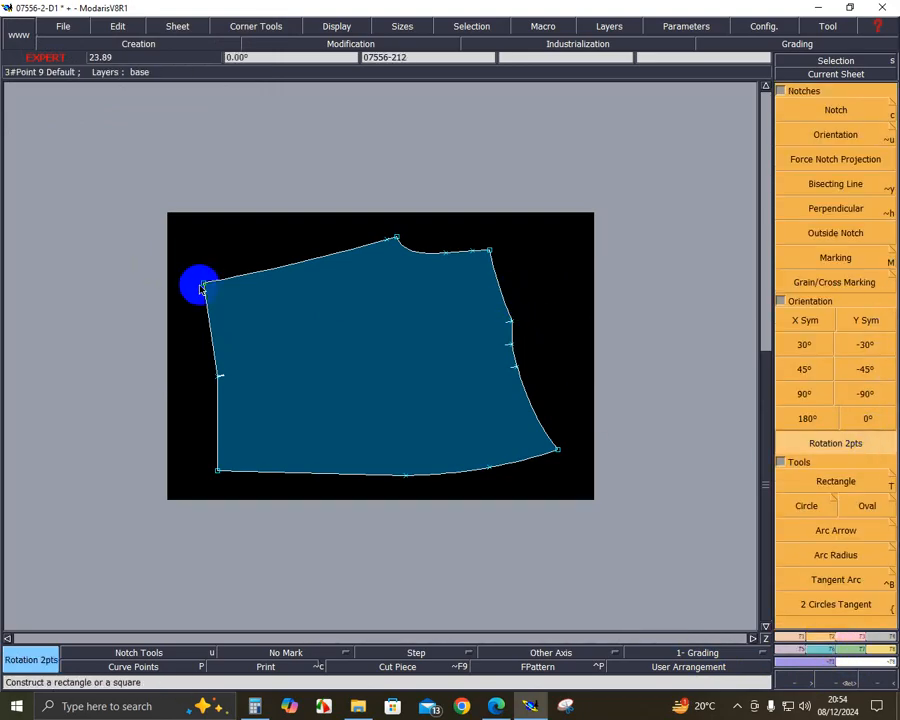
{"action": "left_click", "coordinate": [218, 480]}
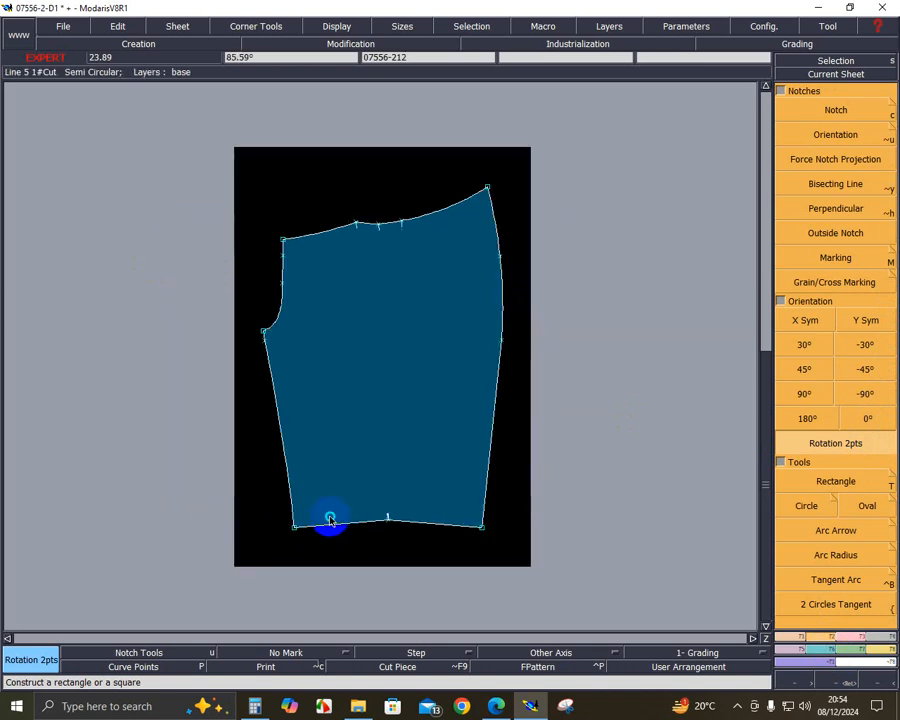
- Rotate the pleated piece's sheet by -90° and arrange it beside the lower leg piece, with the unpleated upper piece after it
{"action": "left_click", "coordinate": [872, 393]}
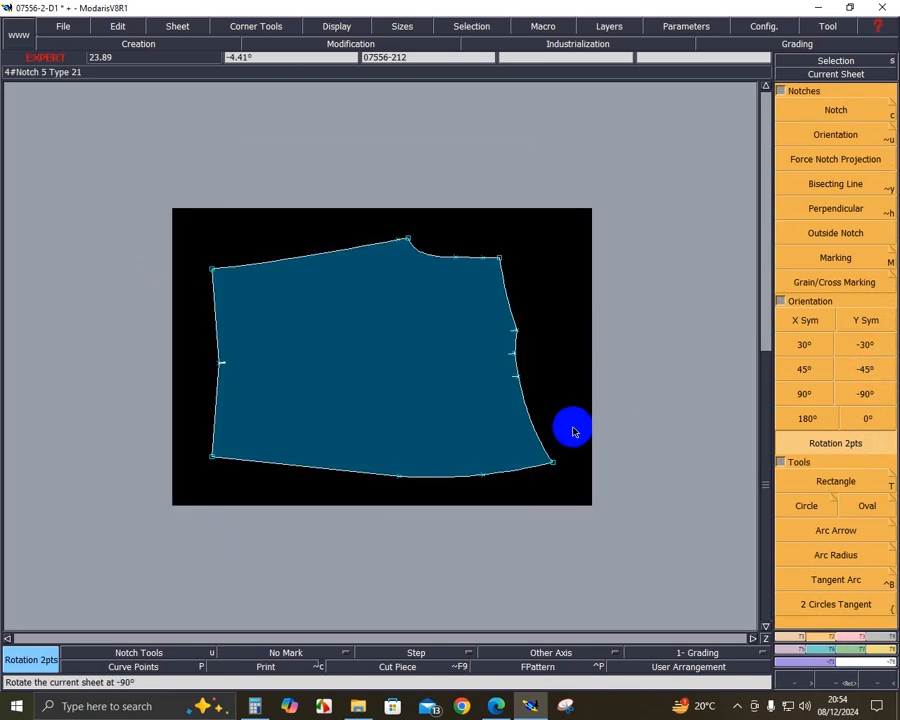
{"action": "key", "text": "j"}
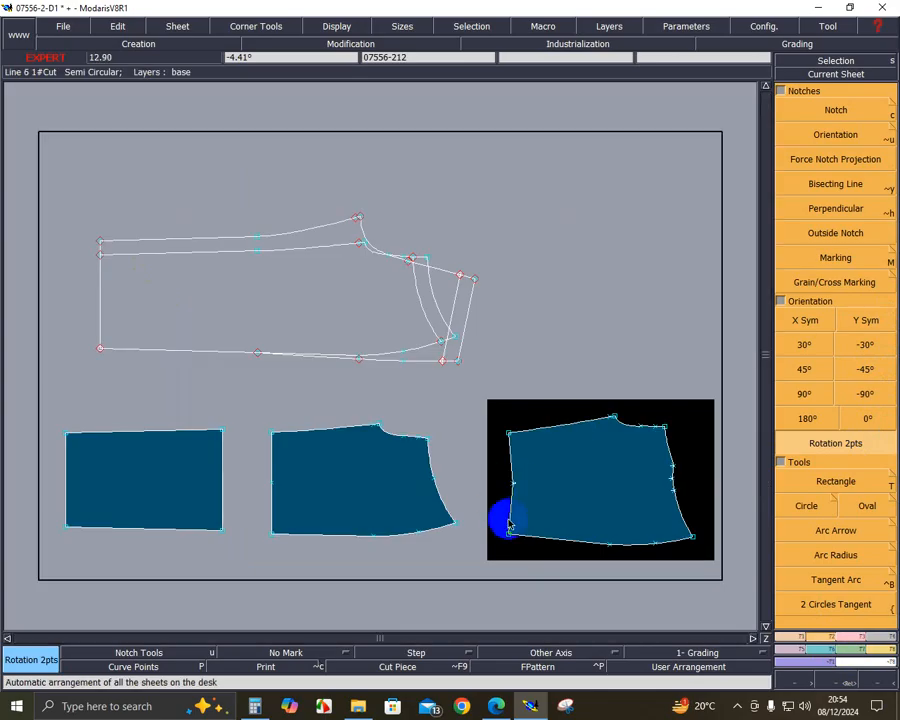
{"action": "left_click", "coordinate": [192, 27]}
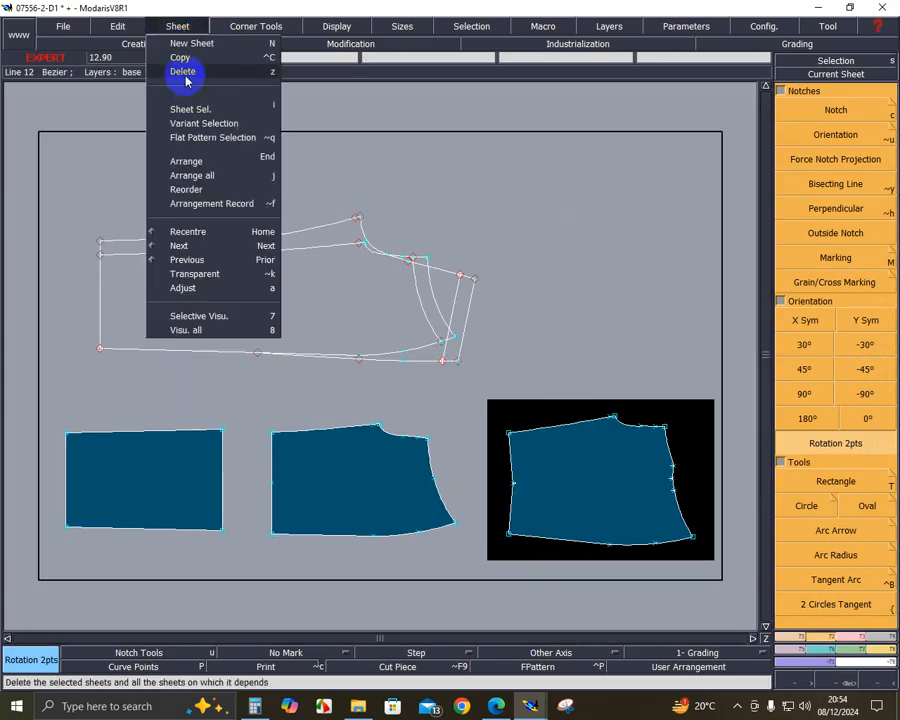
{"action": "left_click", "coordinate": [185, 76]}
{"action": "left_click", "coordinate": [362, 440]}
{"action": "key", "text": "End"}
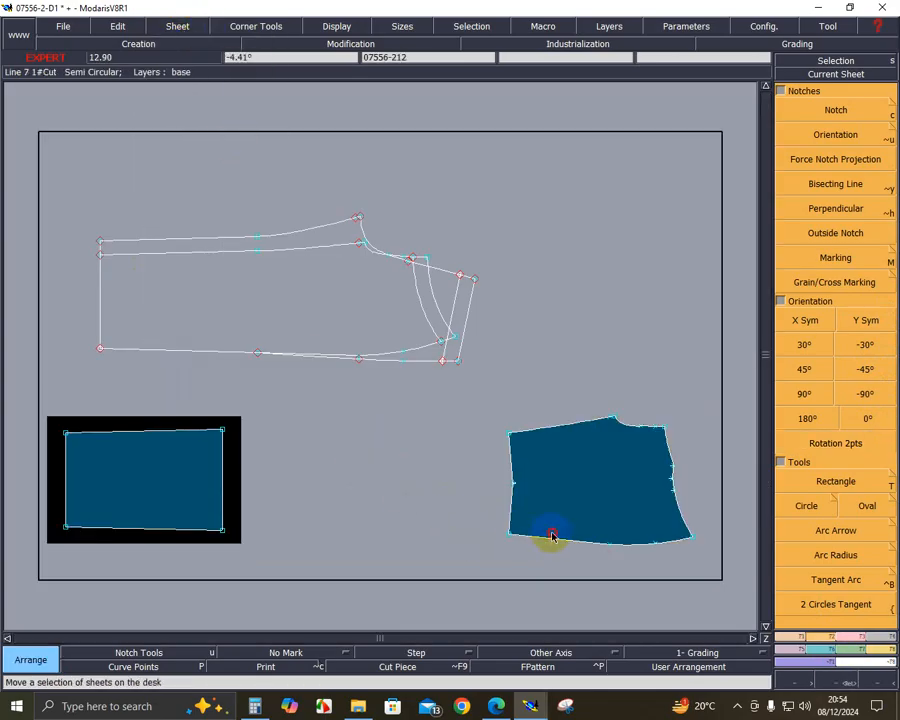
{"action": "left_click", "coordinate": [552, 536]}
{"action": "left_click", "coordinate": [321, 533]}
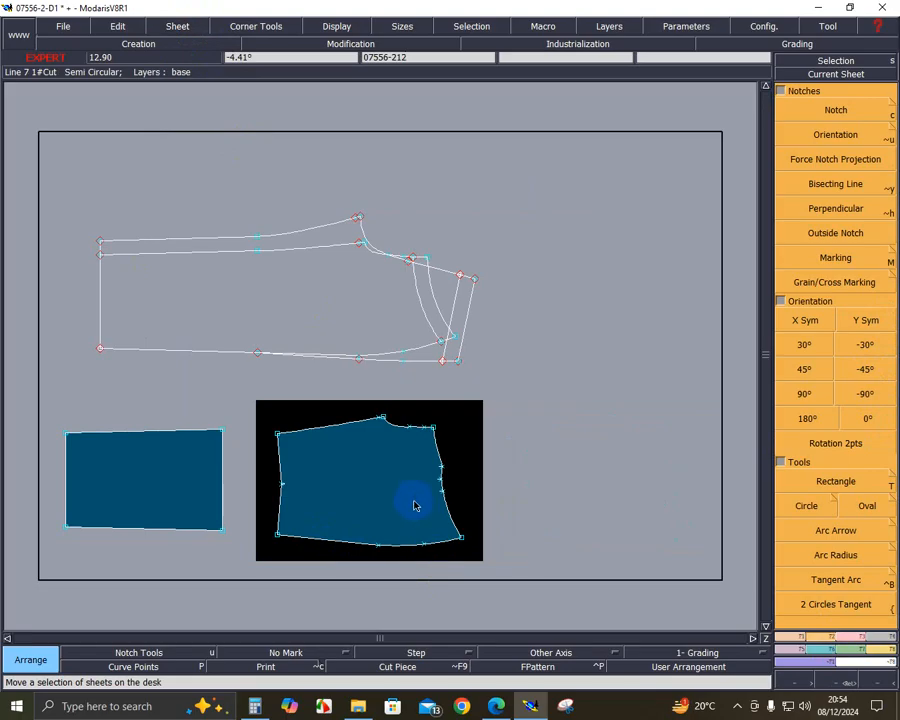
{"action": "key", "text": "End"}
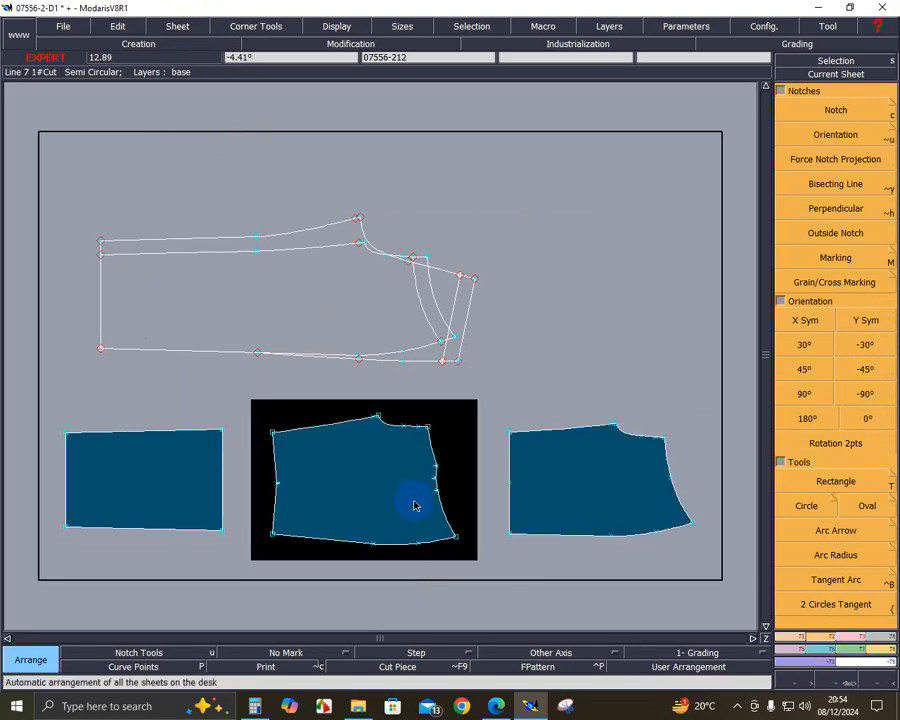
- Marry the pleated upper piece to the lower leg piece at the side-seam ends of their knee edges
{"action": "left_click", "coordinate": [827, 678]}
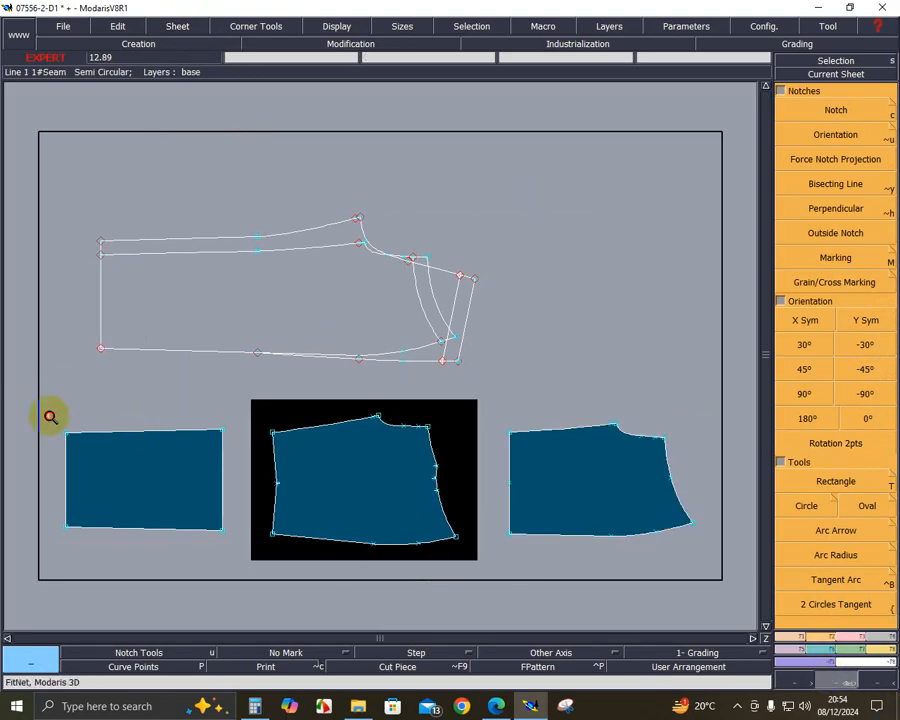
{"action": "left_click_drag", "start_coordinate": [28, 386], "coordinate": [490, 574]}
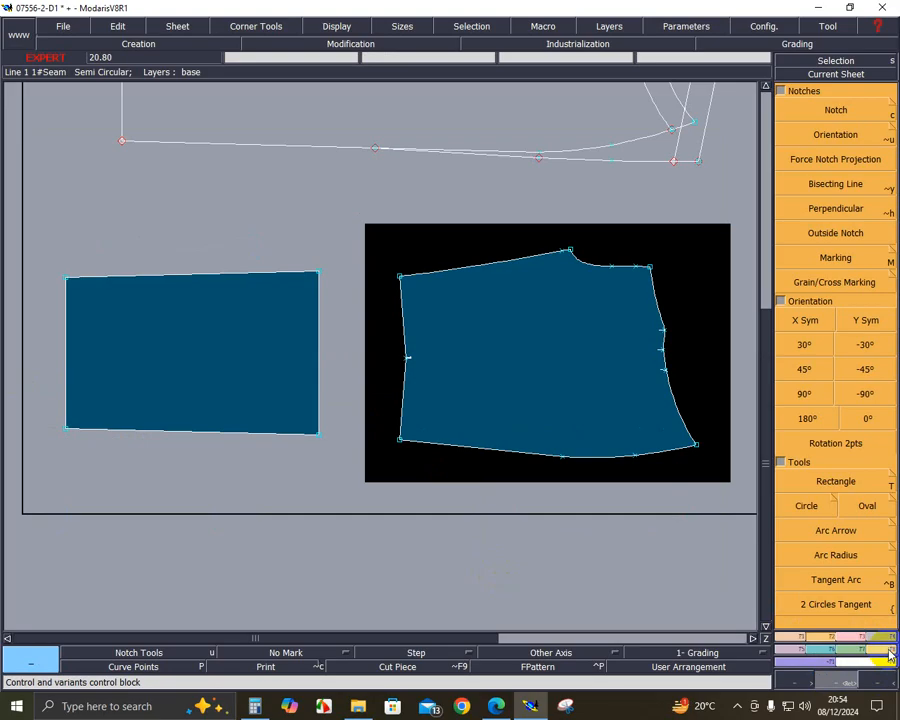
{"action": "left_click", "coordinate": [889, 653]}
{"action": "left_click", "coordinate": [862, 329]}
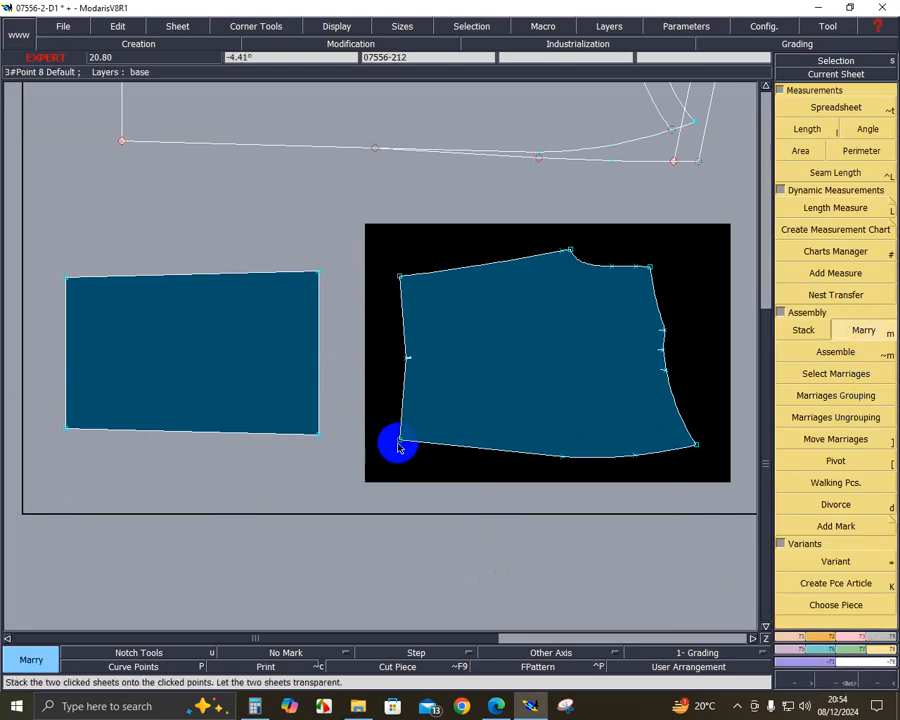
{"action": "left_click", "coordinate": [399, 443]}
{"action": "left_click", "coordinate": [331, 447]}
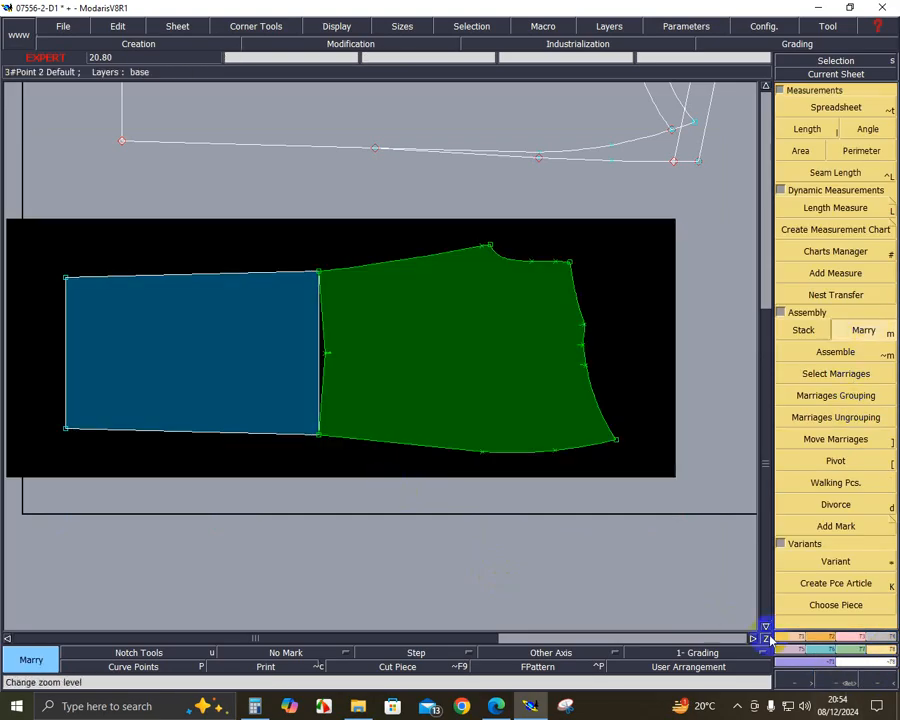
- Extract a single seam piece from the married lower leg and pleated upper front
{"action": "left_click", "coordinate": [889, 640]}
{"action": "left_click", "coordinate": [798, 416]}
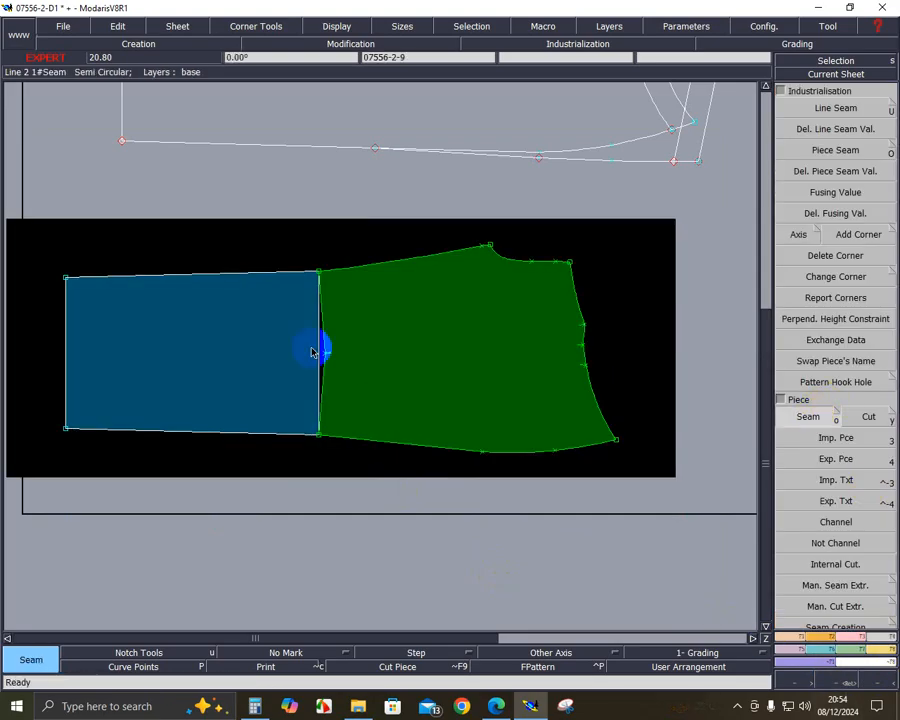
{"action": "left_click", "coordinate": [465, 383]}
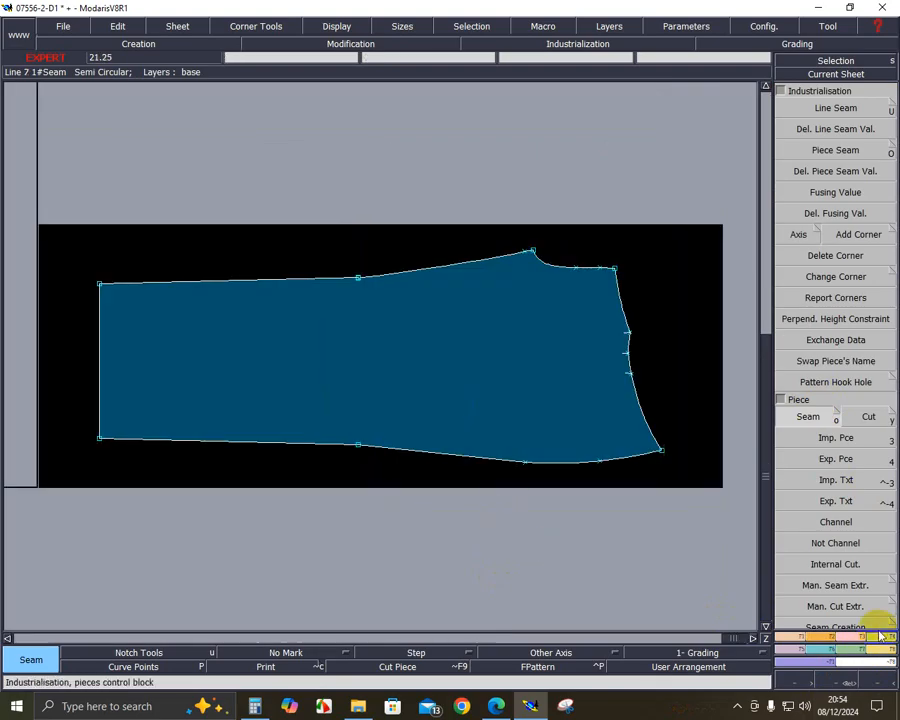
- Merge the extracted front's side-seam lines at the knee point
{"action": "left_click", "coordinate": [237, 233]}
{"action": "left_click", "coordinate": [504, 486]}
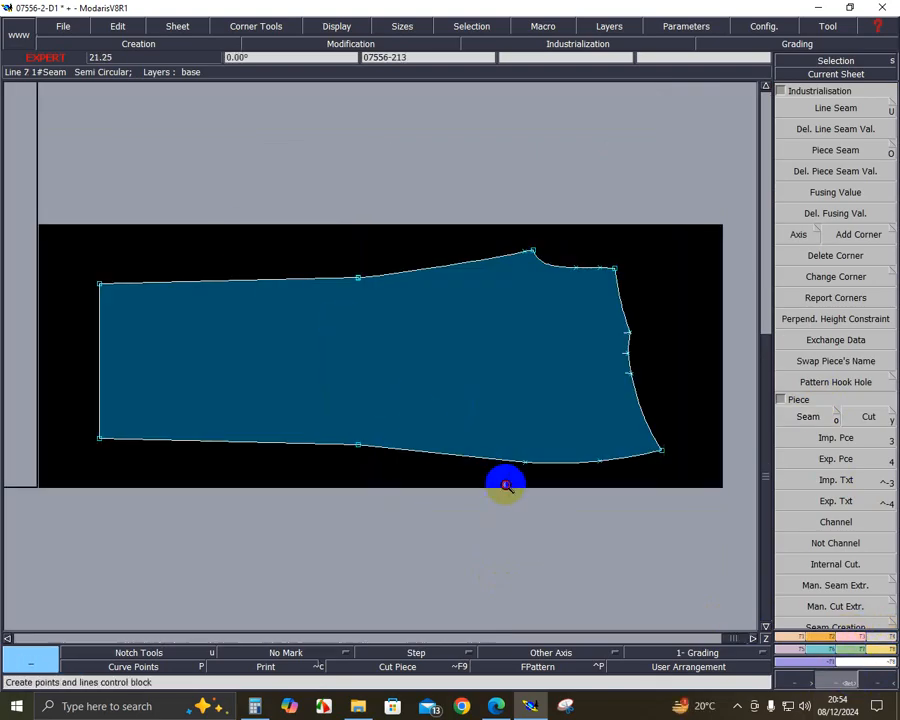
{"action": "left_click", "coordinate": [858, 648]}
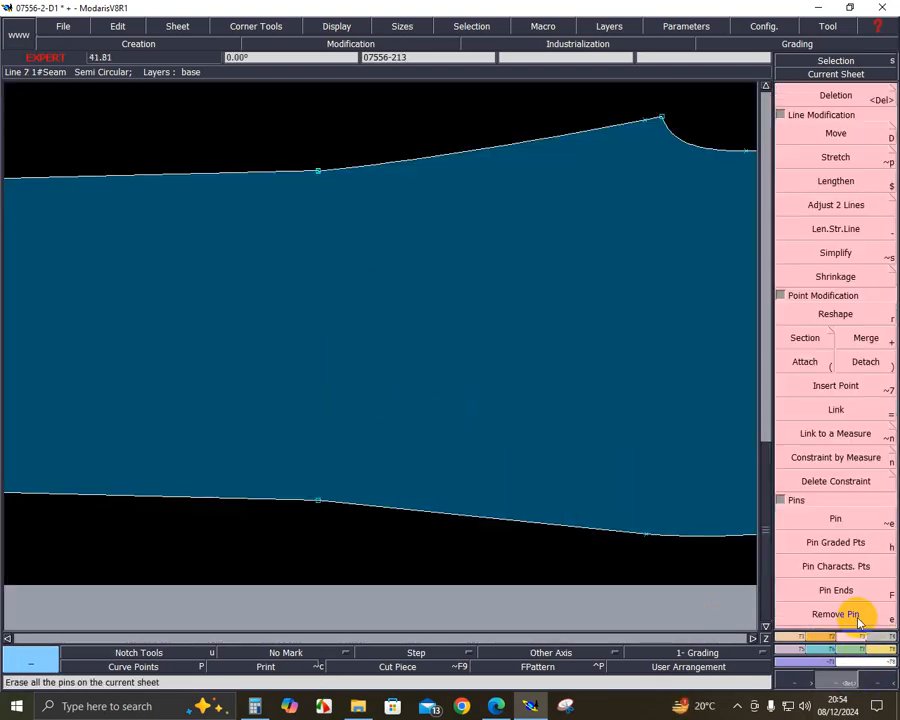
{"action": "left_click", "coordinate": [866, 338]}
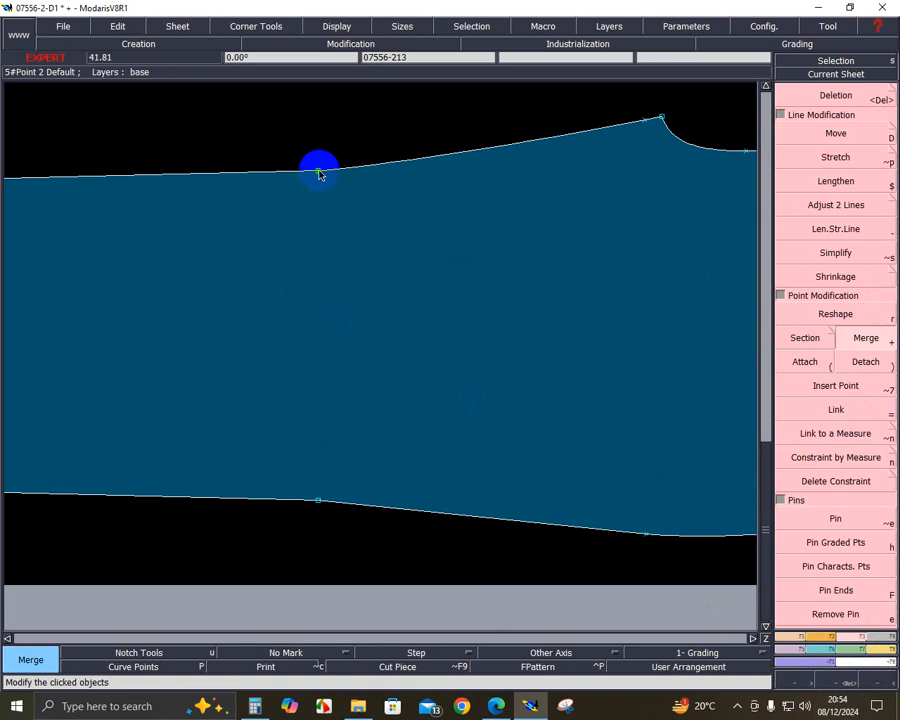
{"action": "left_click", "coordinate": [318, 501]}
- Delete the extra corner of the small step in the inseam at the knee and merge the inseam lines there
{"action": "left_click", "coordinate": [836, 681]}
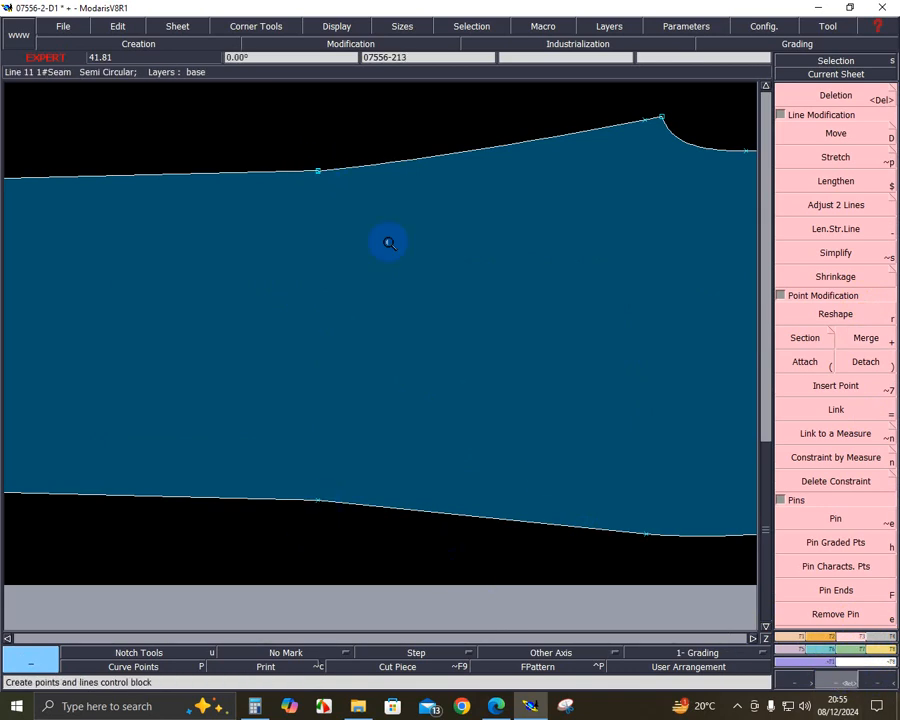
{"action": "left_click_drag", "start_coordinate": [285, 139], "coordinate": [571, 408]}
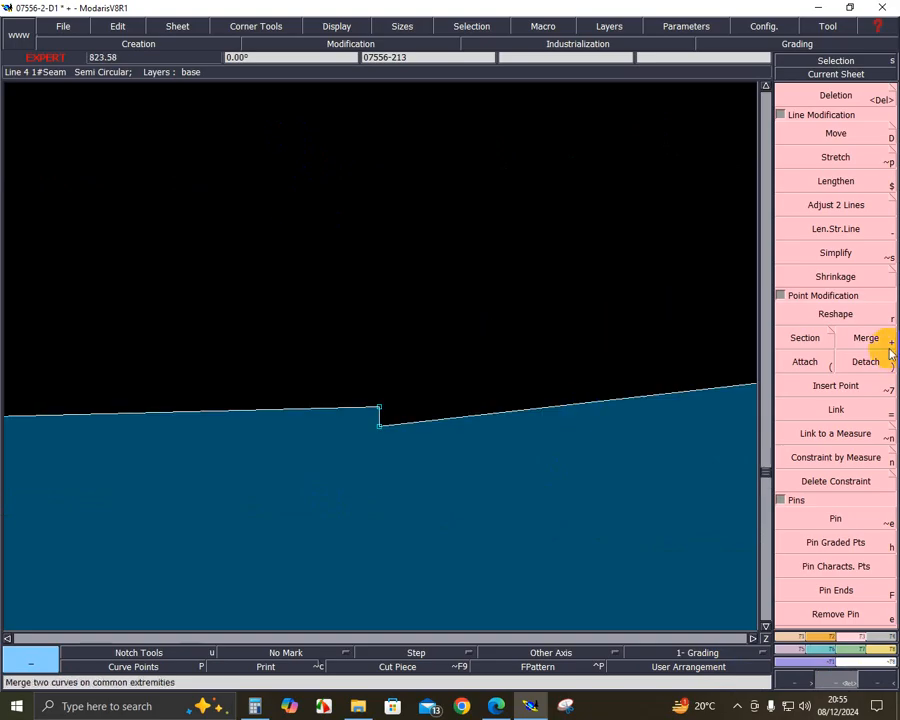
{"action": "left_click", "coordinate": [888, 350]}
{"action": "left_click", "coordinate": [380, 428]}
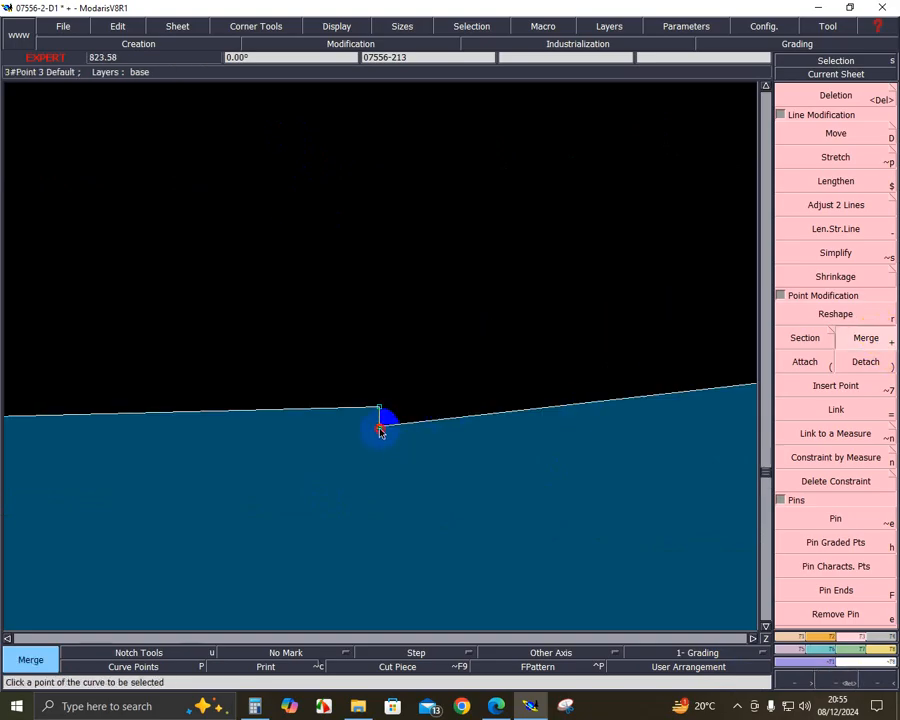
{"action": "key", "text": "Delete"}
{"action": "left_click", "coordinate": [380, 428]}
{"action": "left_click", "coordinate": [866, 338]}
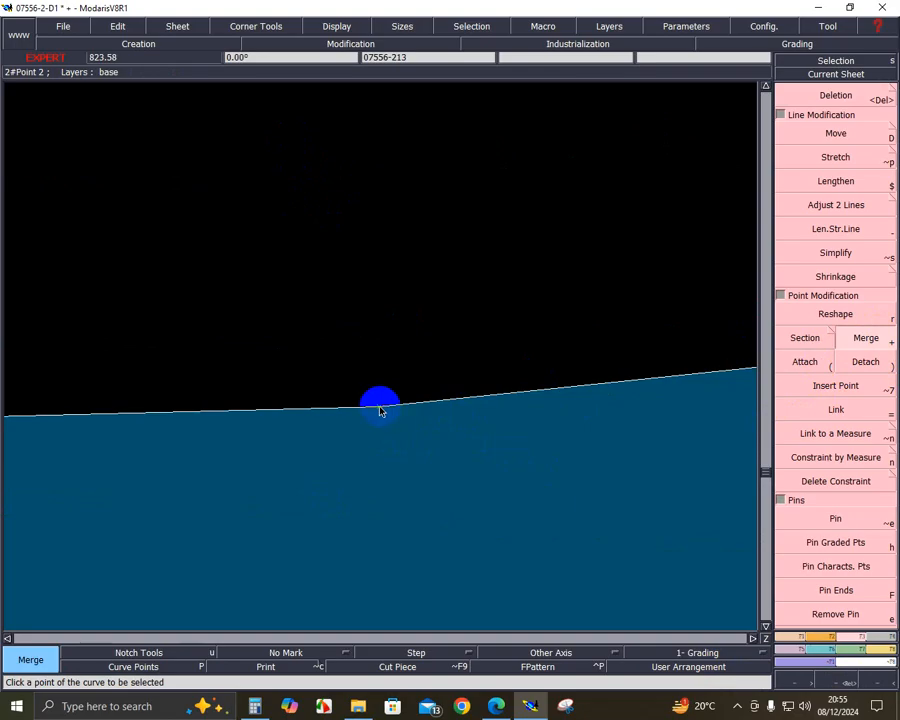
- Arrange all sheets and place the unpleated upper front directly below the extracted full-length front
{"action": "key", "text": "j"}
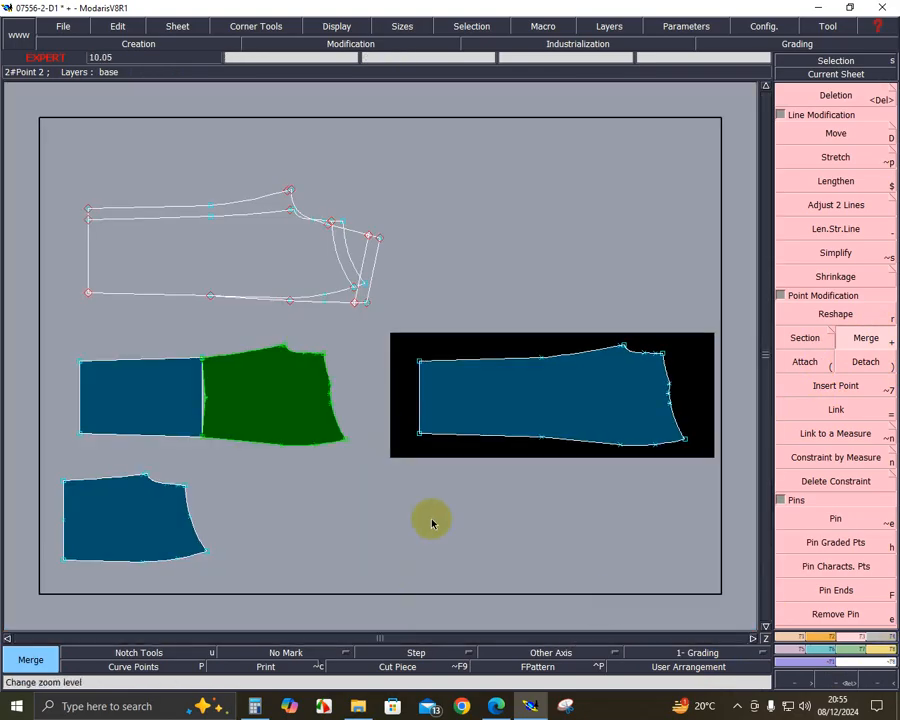
{"action": "right_click", "coordinate": [167, 528]}
{"action": "left_click", "coordinate": [621, 516]}
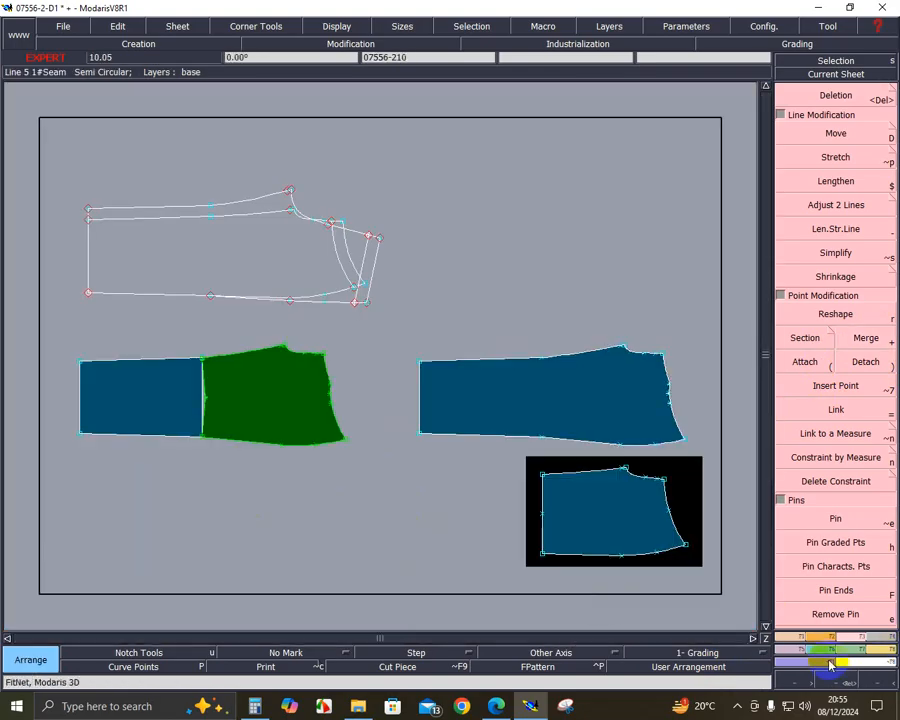
- Draw a straight knee line across the extracted front from the side-seam knee point to the inseam knee point
{"action": "left_click", "coordinate": [837, 678]}
{"action": "left_click_drag", "start_coordinate": [423, 325], "coordinate": [717, 586]}
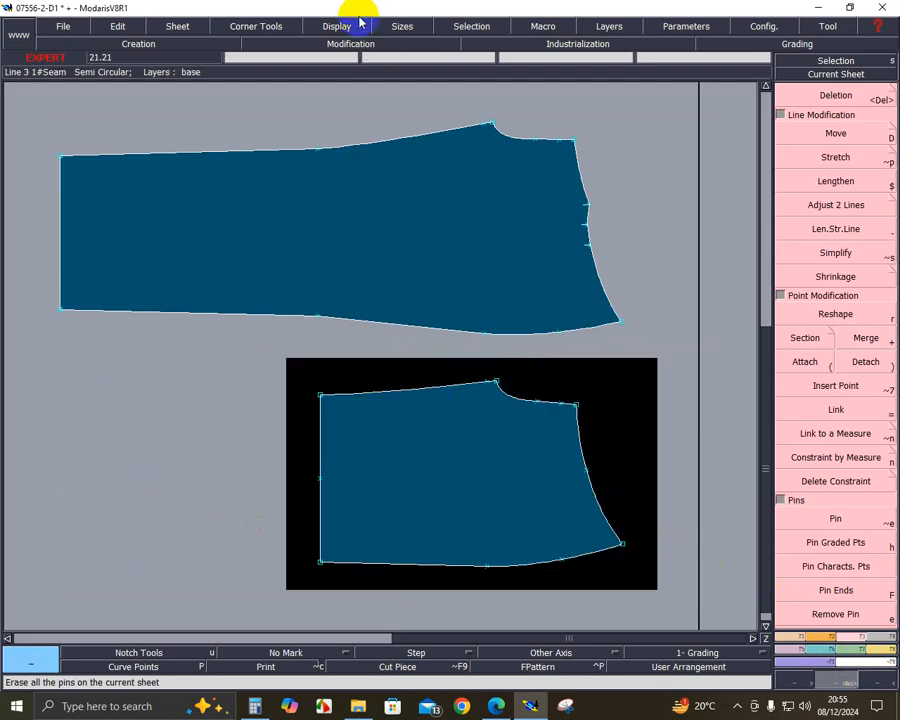
{"action": "key", "text": "d"}
{"action": "left_click", "coordinate": [319, 320]}
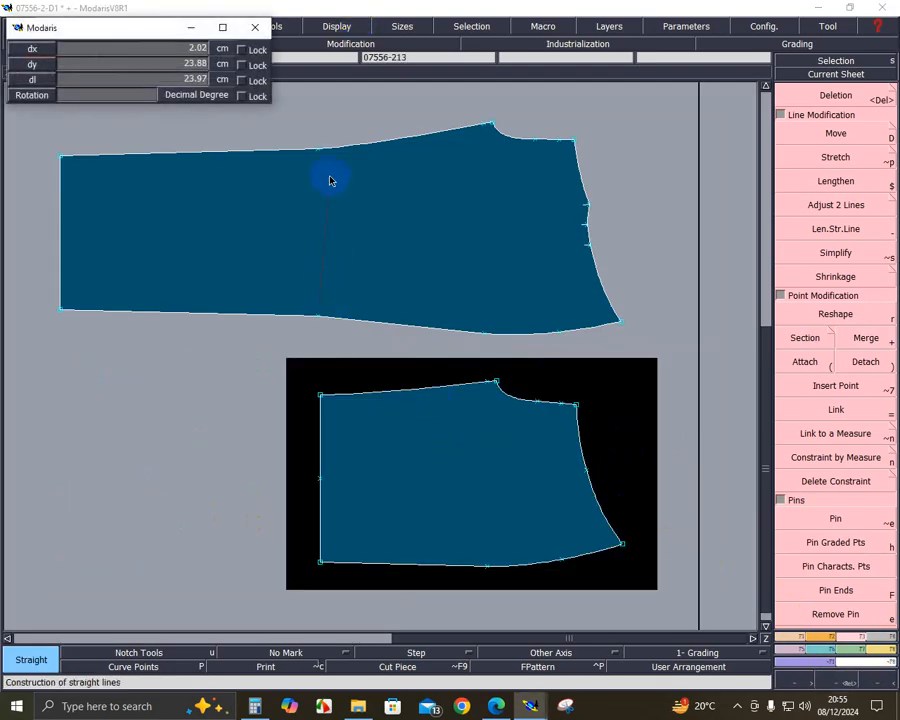
{"action": "left_click", "coordinate": [318, 152]}
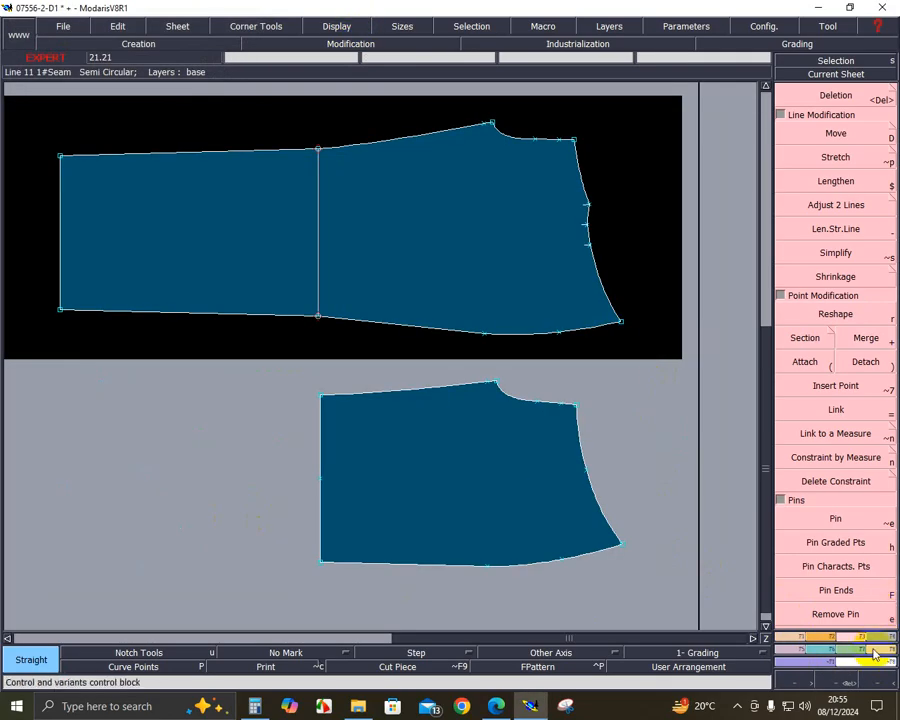
- Marry the unpleated upper front onto the extracted front, matching its side-seam knee corner to the knee line's end
{"action": "scroll", "coordinate": [886, 358], "scroll_direction": "down", "scroll_amount": 5}
{"action": "left_click", "coordinate": [871, 334]}
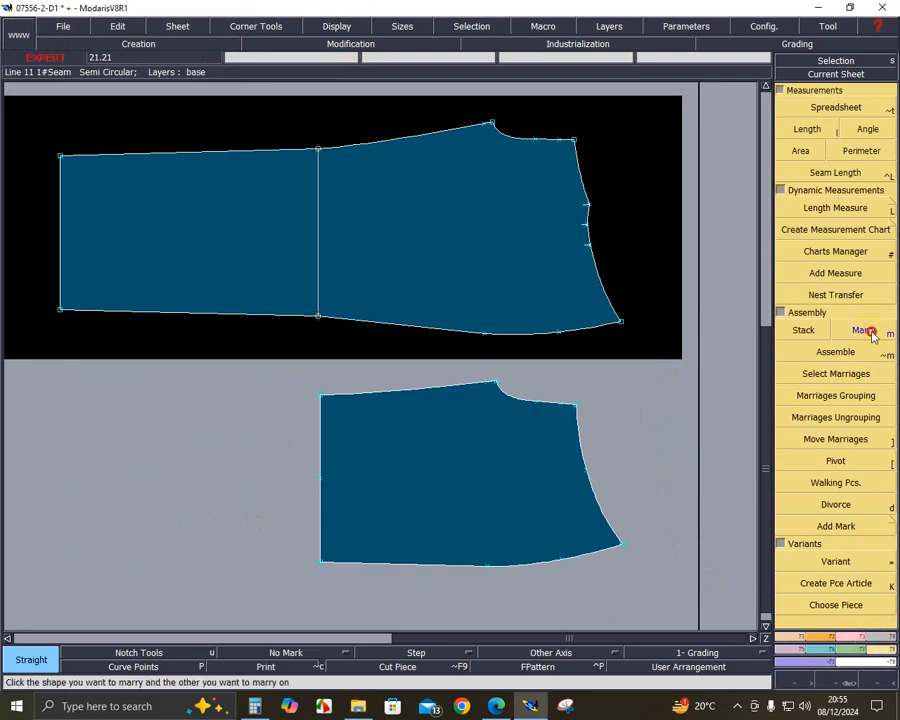
{"action": "left_click", "coordinate": [322, 562]}
{"action": "left_click", "coordinate": [316, 317]}
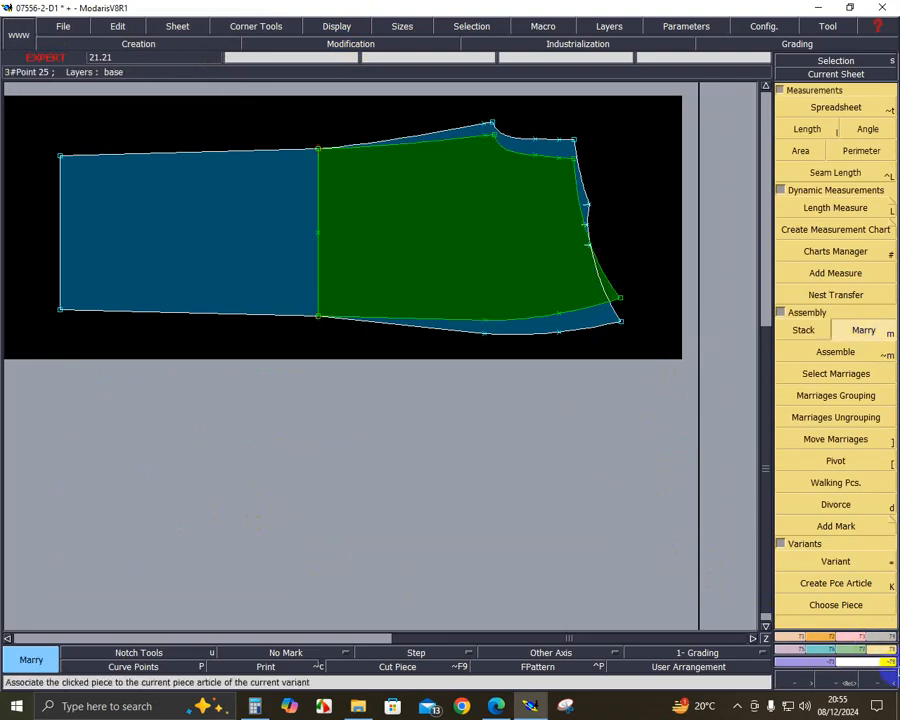
- Compare the pleated front's outline with the married unpleated piece from the knee to the waist
{"action": "left_click", "coordinate": [837, 688]}
{"action": "mouse_move", "coordinate": [275, 109]}
{"action": "left_mouse_down"}
{"action": "mouse_move", "coordinate": [326, 154]}
{"action": "mouse_move", "coordinate": [684, 380]}
{"action": "left_mouse_up"}
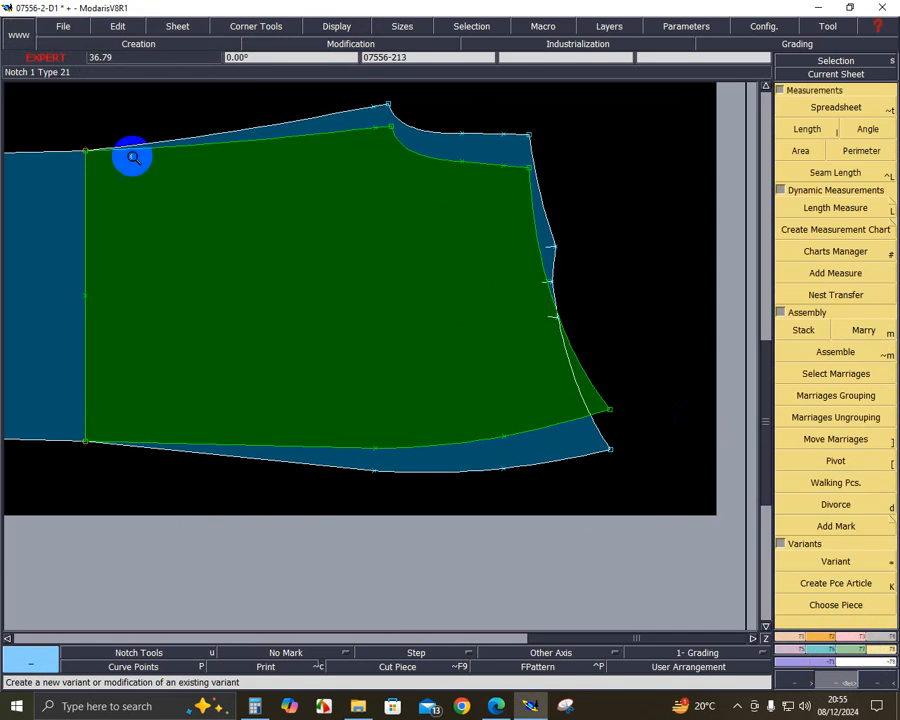
{"action": "left_click_drag", "start_coordinate": [496, 424], "coordinate": [648, 490]}
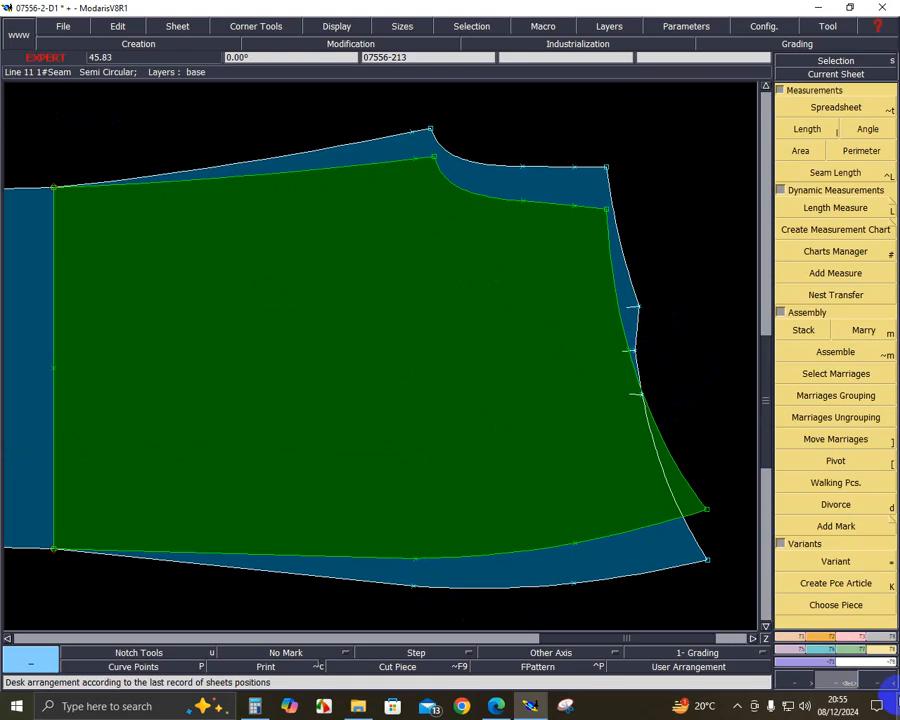
{"action": "left_click", "coordinate": [856, 636]}
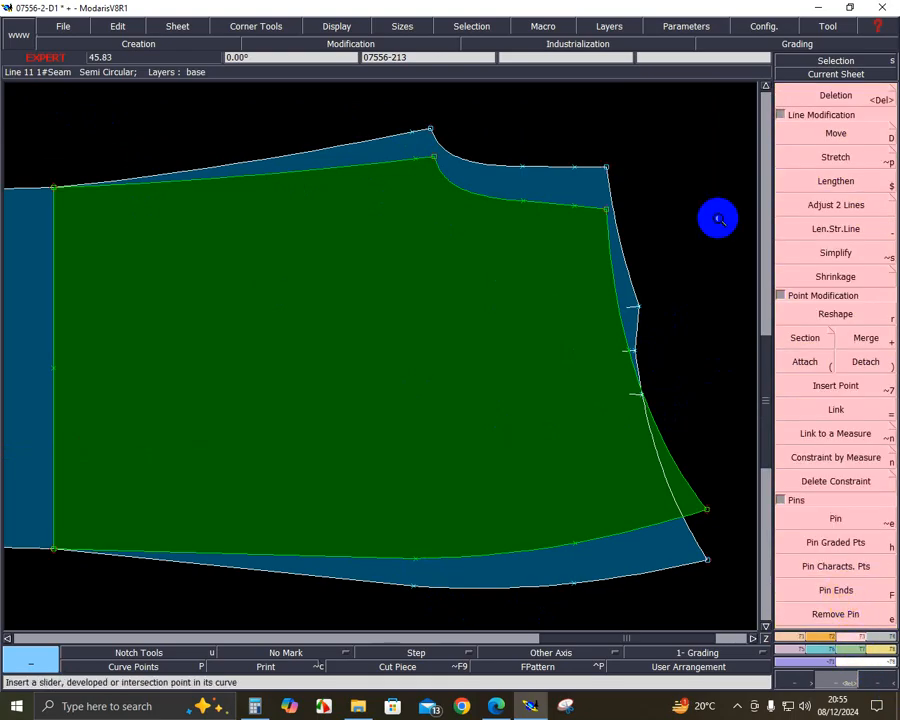
- Stretch the crotch tip inward about the waist end of the crotch seam, and the side seam's hip point inward by 1.00 cm about its waist end
{"action": "left_click", "coordinate": [832, 157]}
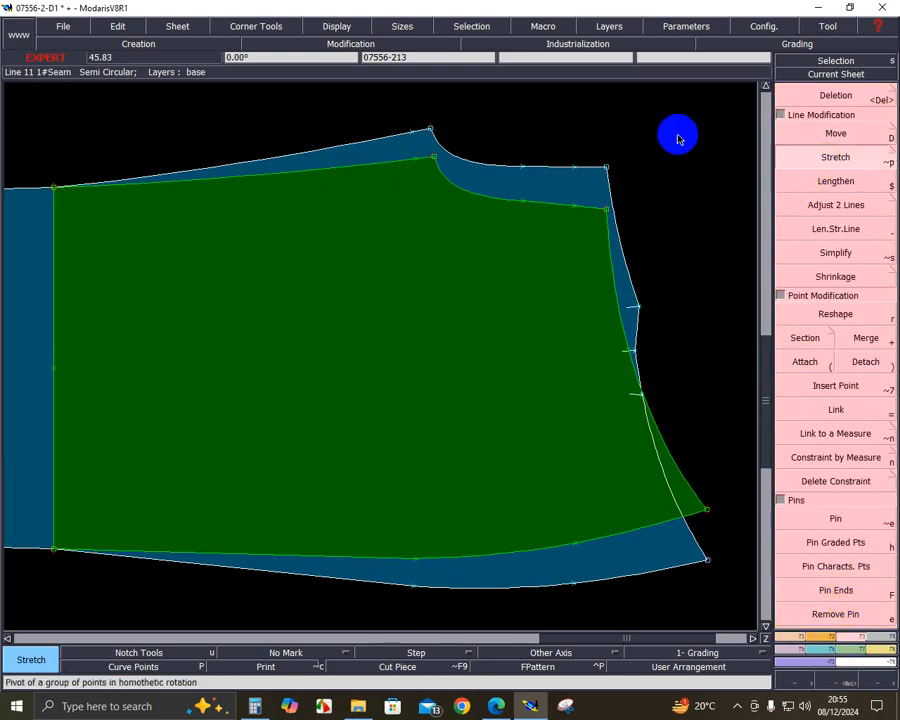
{"action": "left_click", "coordinate": [607, 167]}
{"action": "left_click", "coordinate": [431, 131]}
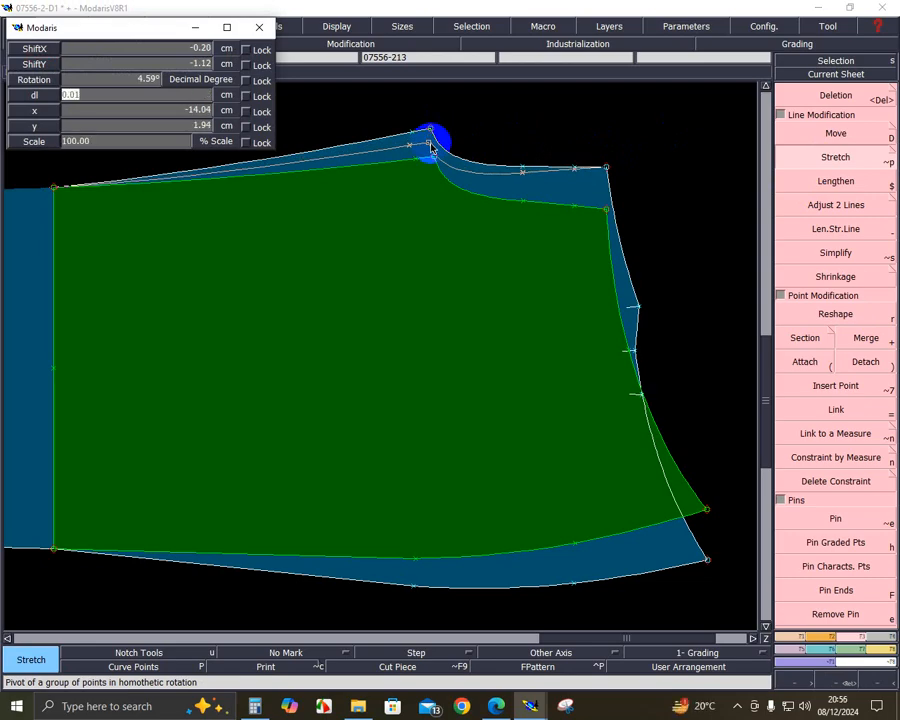
{"action": "type", "text": "5"}
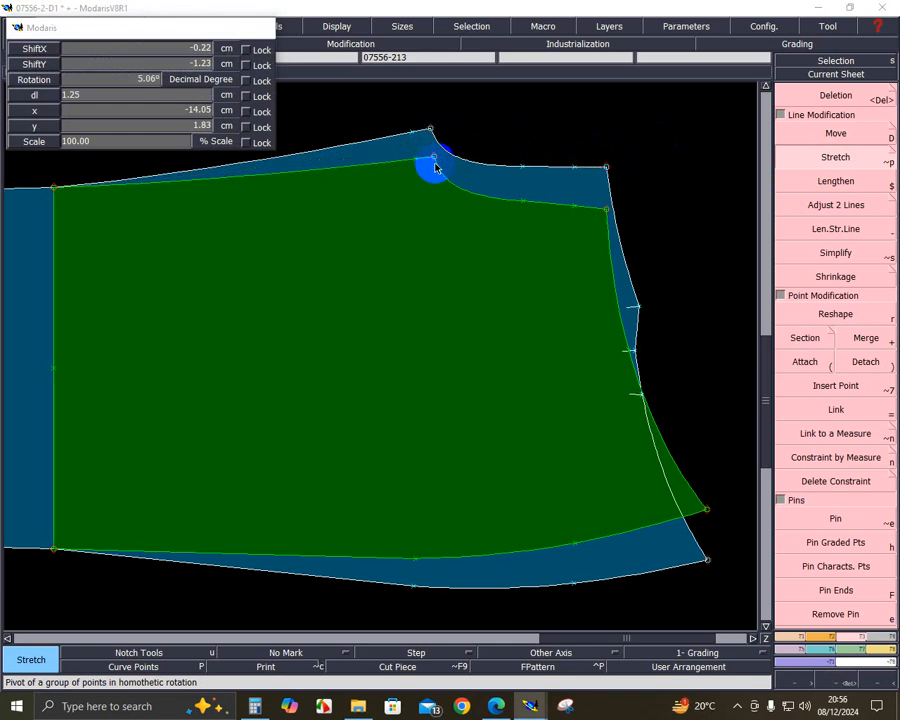
{"action": "key", "text": "Return"}
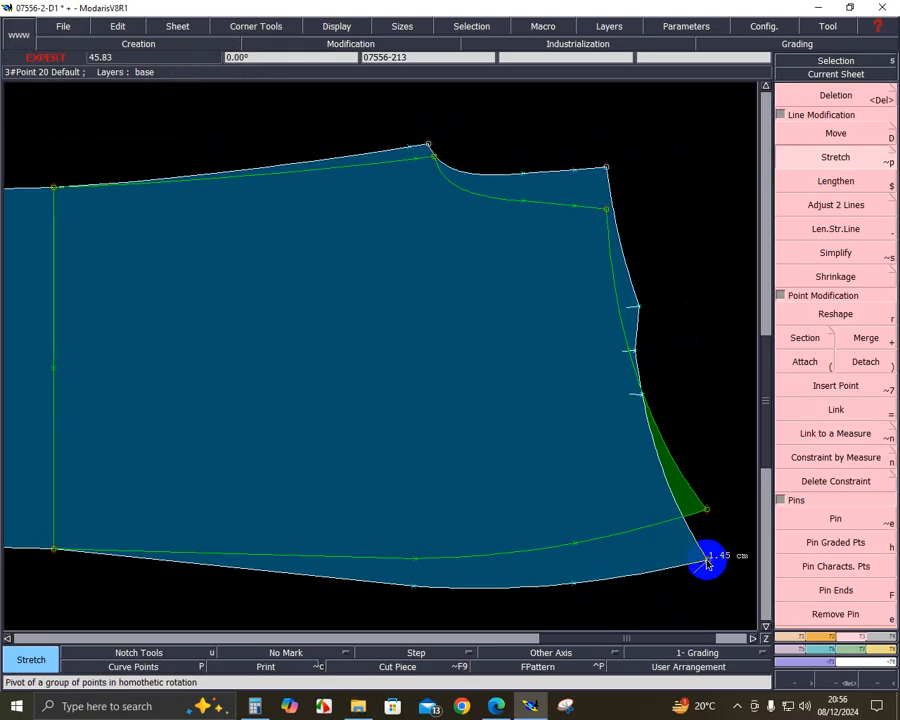
{"action": "left_click", "coordinate": [413, 580]}
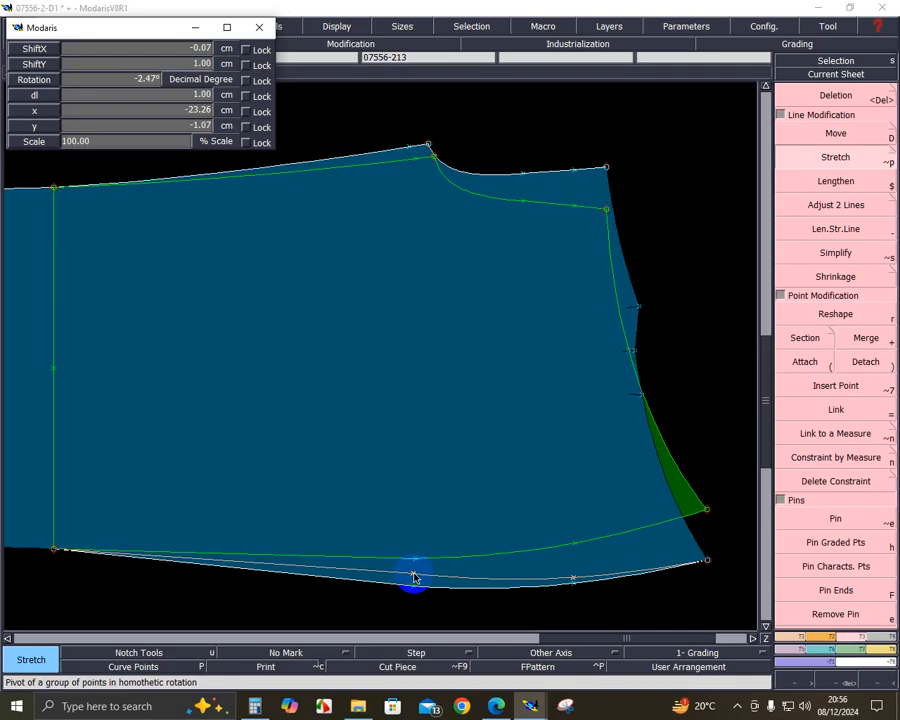
{"action": "left_click", "coordinate": [413, 578]}
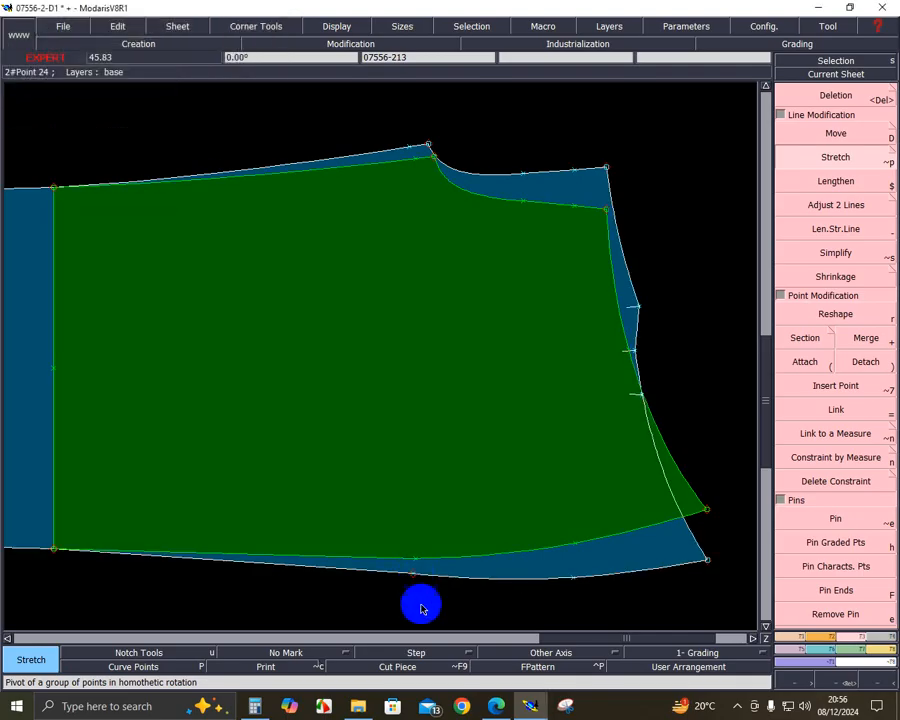
- Display the non-essential curve points on the piece for editing the upper side seam
{"action": "left_click", "coordinate": [846, 687]}
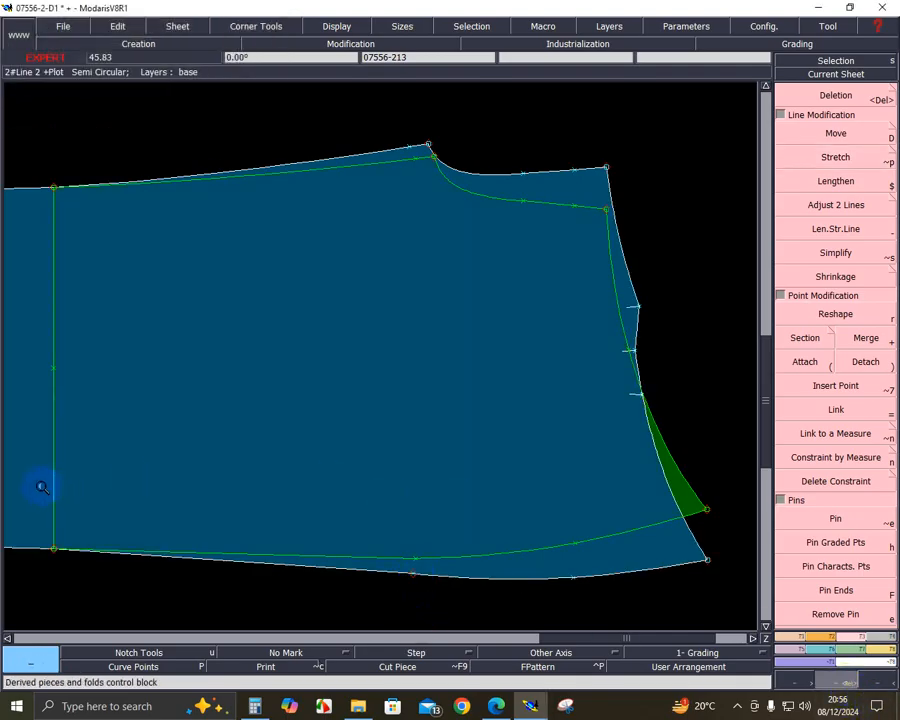
{"action": "left_click_drag", "start_coordinate": [40, 482], "coordinate": [747, 599]}
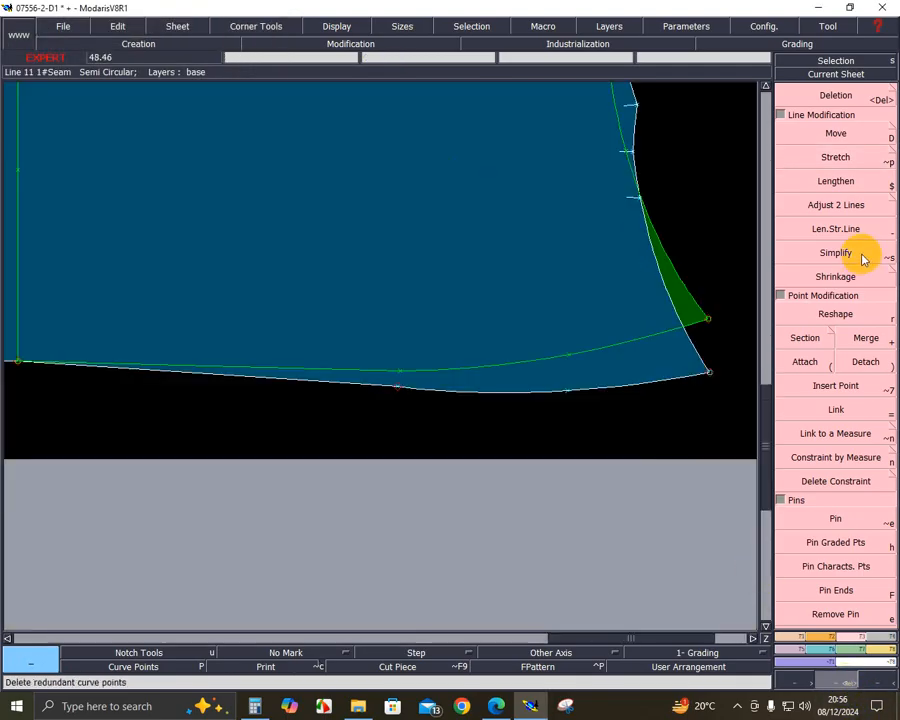
{"action": "left_click", "coordinate": [836, 135]}
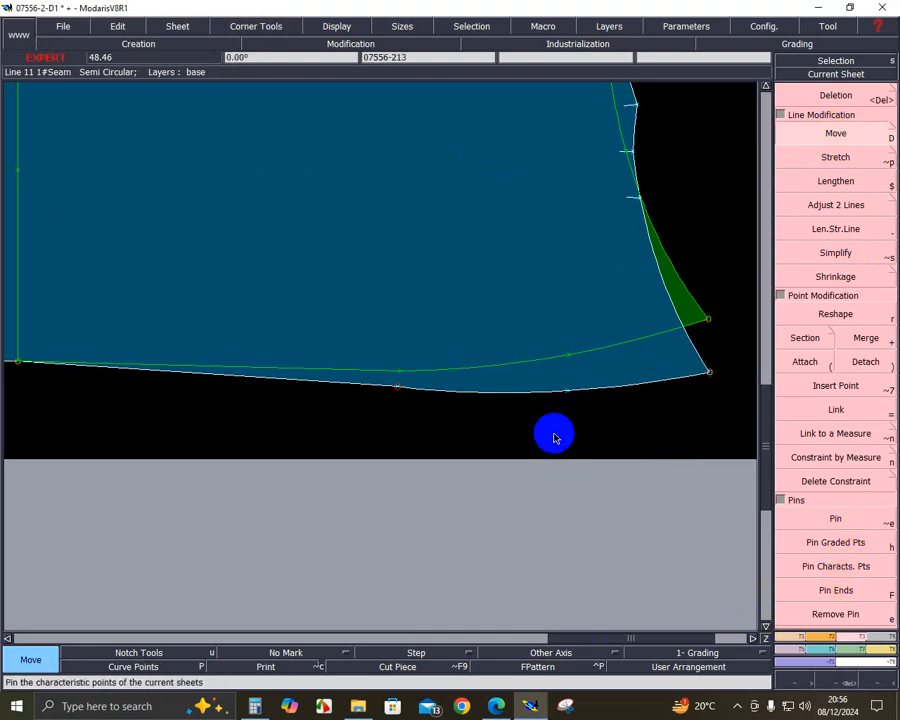
{"action": "left_click", "coordinate": [843, 685]}
{"action": "left_click_drag", "start_coordinate": [237, 291], "coordinate": [722, 444]}
{"action": "left_click", "coordinate": [185, 665]}
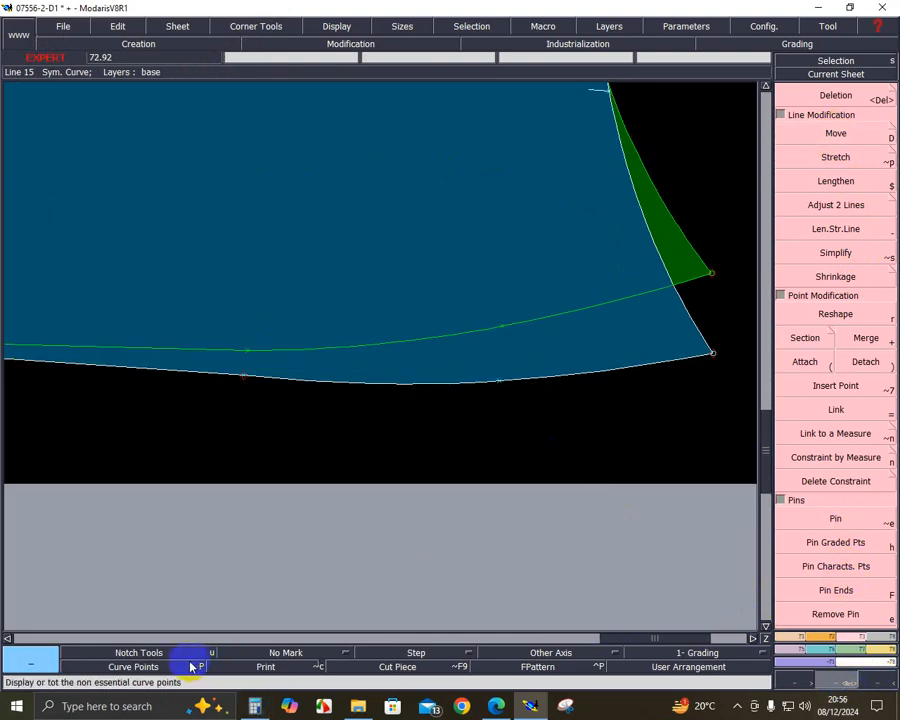
{"action": "left_click", "coordinate": [476, 464]}
- Move the three side seam curve points between the hip point and the waist end slightly inward to flatten the bulge
{"action": "left_click", "coordinate": [840, 160]}
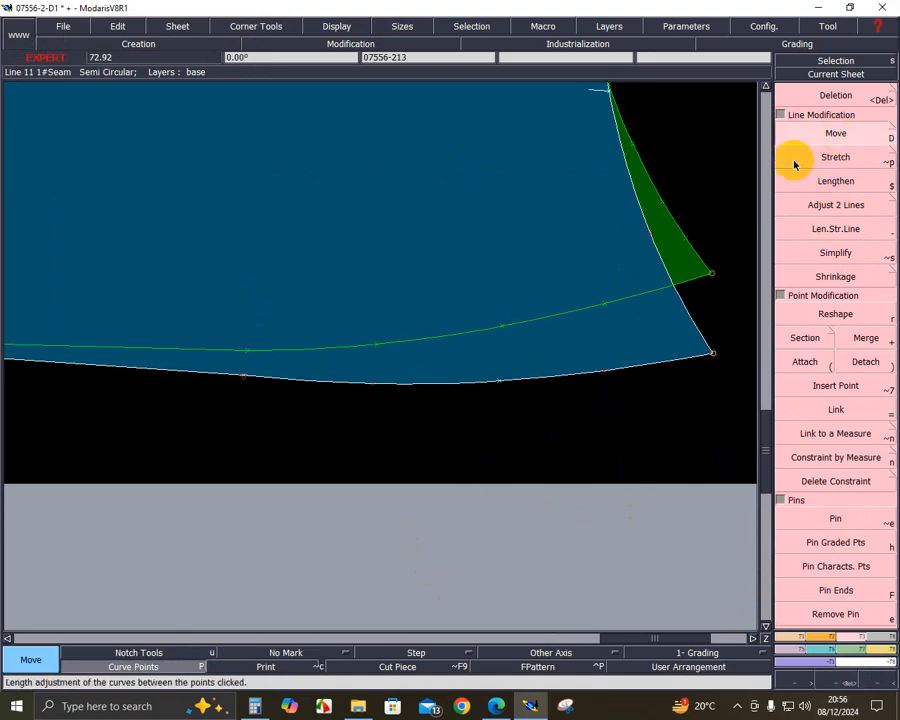
{"action": "left_click", "coordinate": [500, 383]}
{"action": "left_click", "coordinate": [500, 378]}
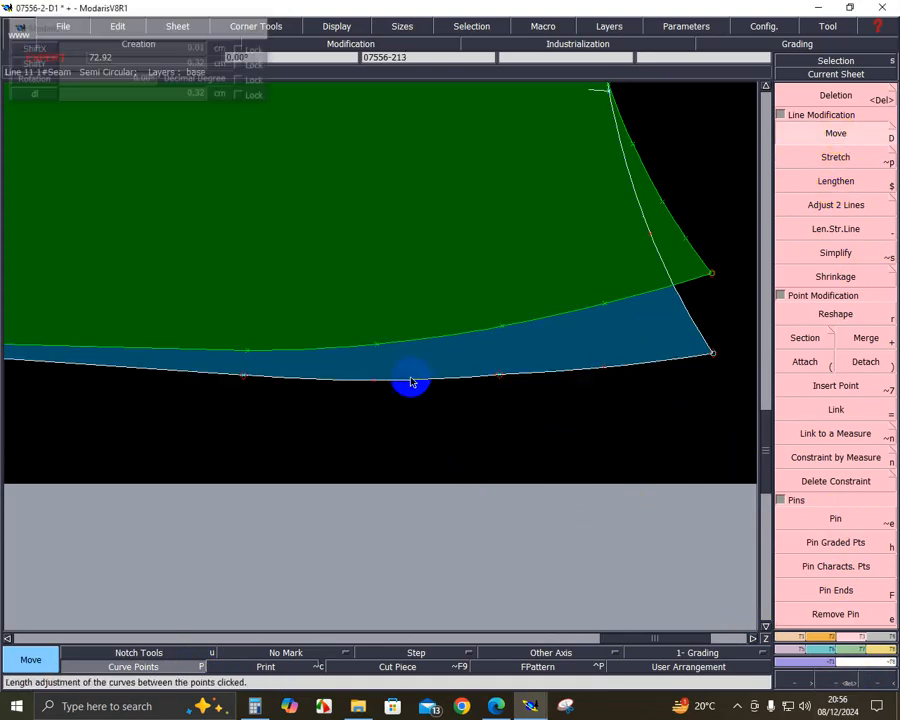
{"action": "left_click", "coordinate": [372, 380]}
{"action": "left_click", "coordinate": [372, 379]}
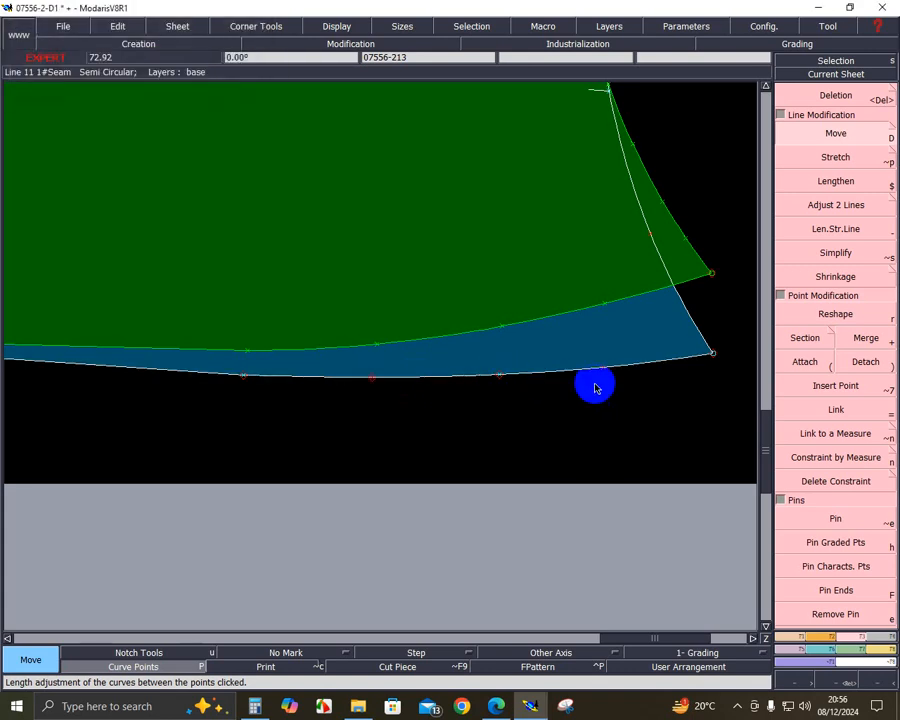
{"action": "left_click", "coordinate": [601, 371]}
{"action": "left_click", "coordinate": [601, 370]}
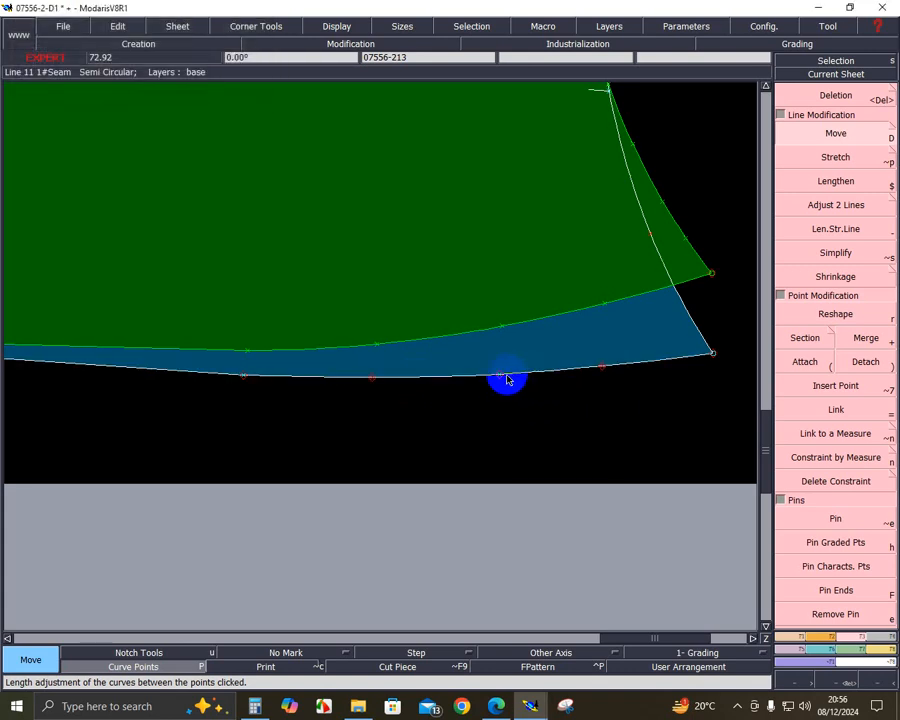
- Fine-tune the same three side seam curve points so the line from hip to waist runs smoothly
{"action": "left_click", "coordinate": [498, 376]}
{"action": "left_click", "coordinate": [500, 377]}
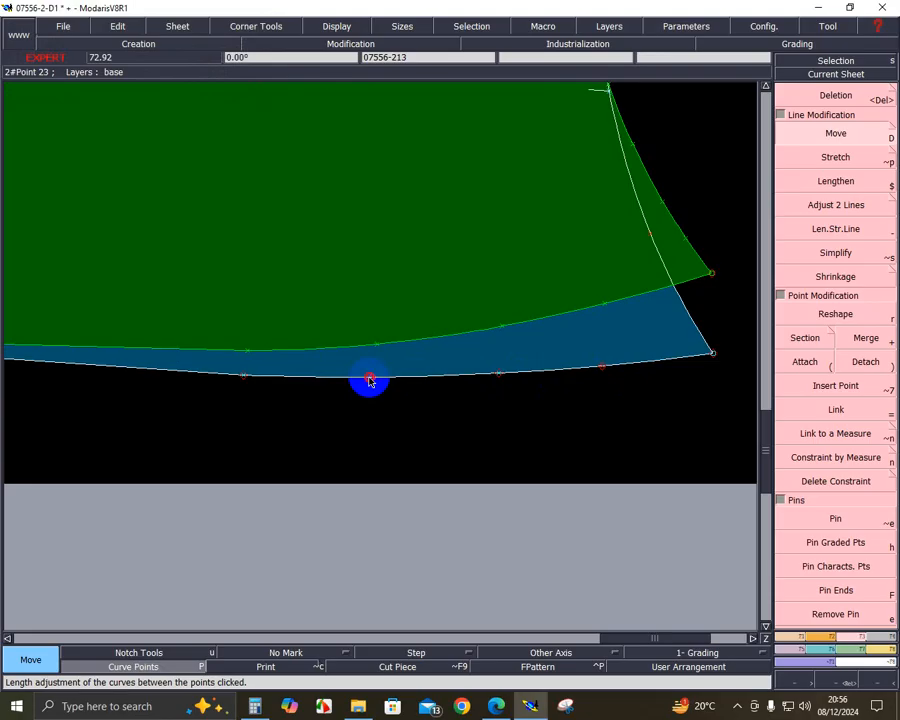
{"action": "left_click", "coordinate": [369, 380]}
{"action": "left_click", "coordinate": [365, 379]}
{"action": "left_click", "coordinate": [601, 370]}
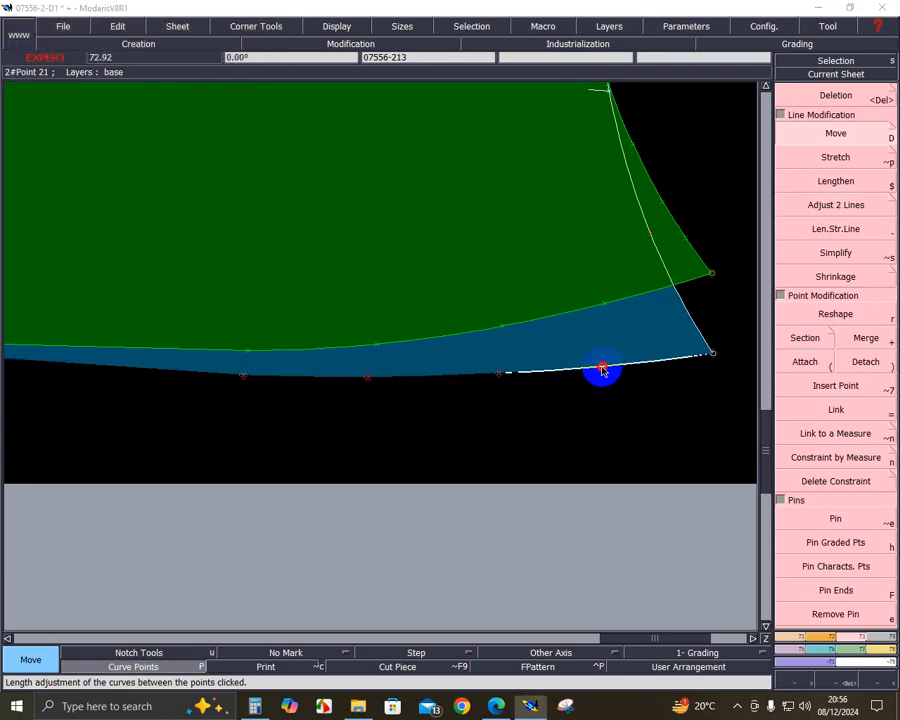
{"action": "left_click", "coordinate": [602, 370]}
- Divorce the overlaid green piece from the trouser pattern
{"action": "key", "text": "Page_Up"}
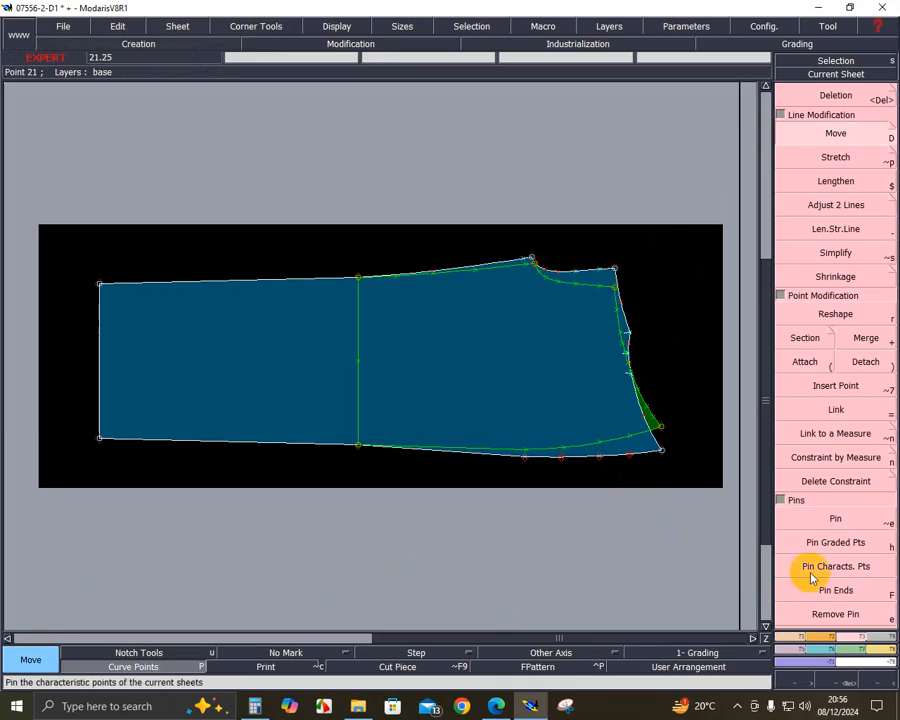
{"action": "left_click", "coordinate": [884, 652]}
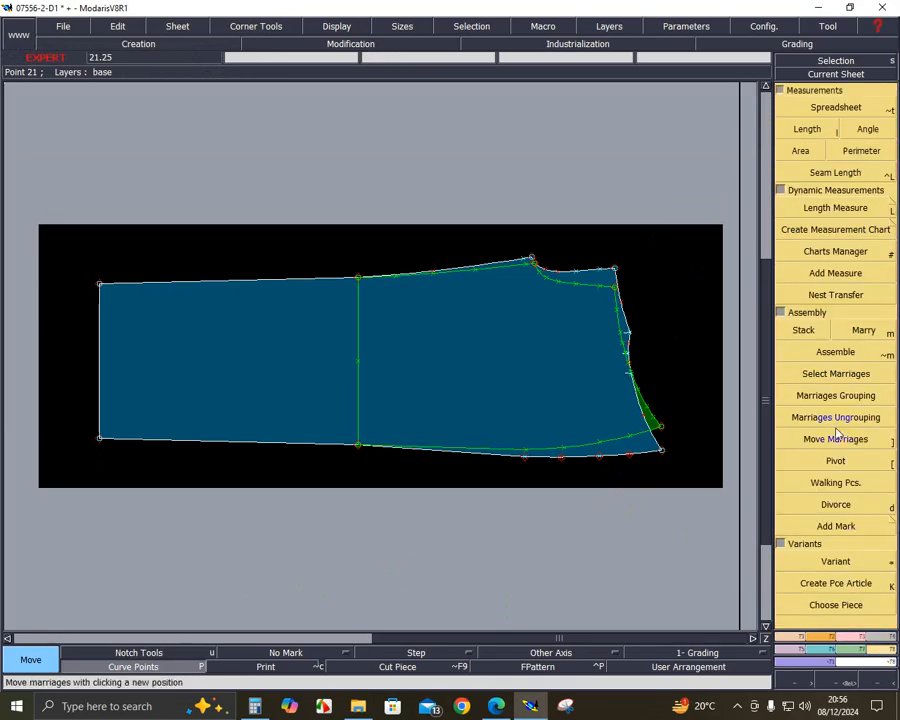
{"action": "left_click", "coordinate": [843, 503]}
{"action": "left_click", "coordinate": [651, 428]}
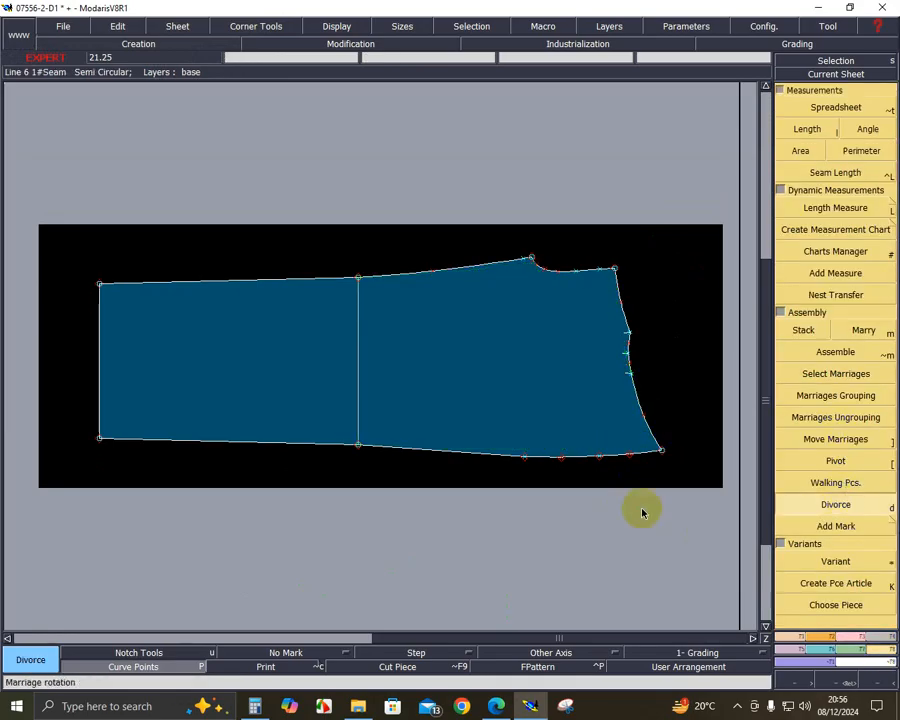
- Delete the sheets of the assembled trouser piece and the separate upper thigh piece, and rearrange the remaining sheets
{"action": "key", "text": "j"}
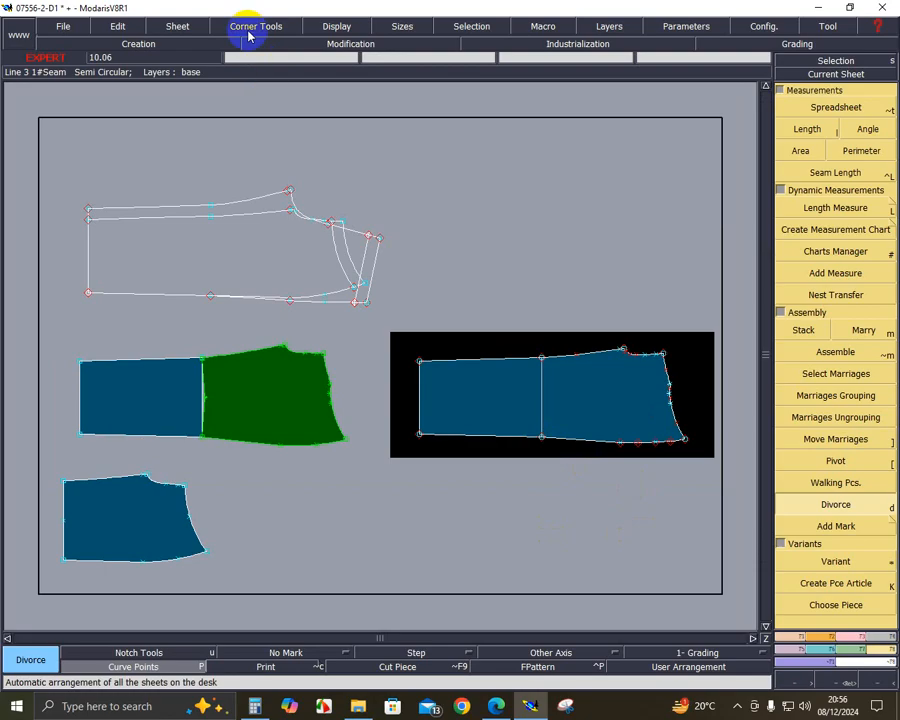
{"action": "left_click", "coordinate": [190, 27]}
{"action": "left_click", "coordinate": [176, 70]}
{"action": "left_click", "coordinate": [268, 416]}
{"action": "left_click", "coordinate": [132, 528]}
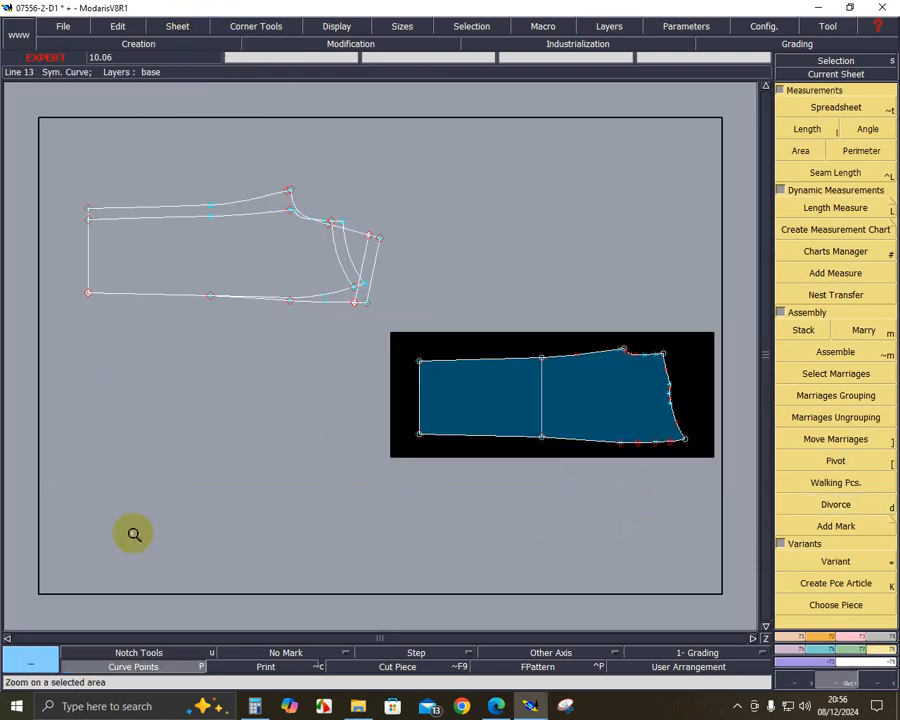
{"action": "key", "text": "j"}
- Draw two straight cross lines between the side seam and opposite edge, one beside the crotch tip and one near the waist end of the crotch seam
{"action": "left_click_drag", "start_coordinate": [124, 405], "coordinate": [574, 610]}
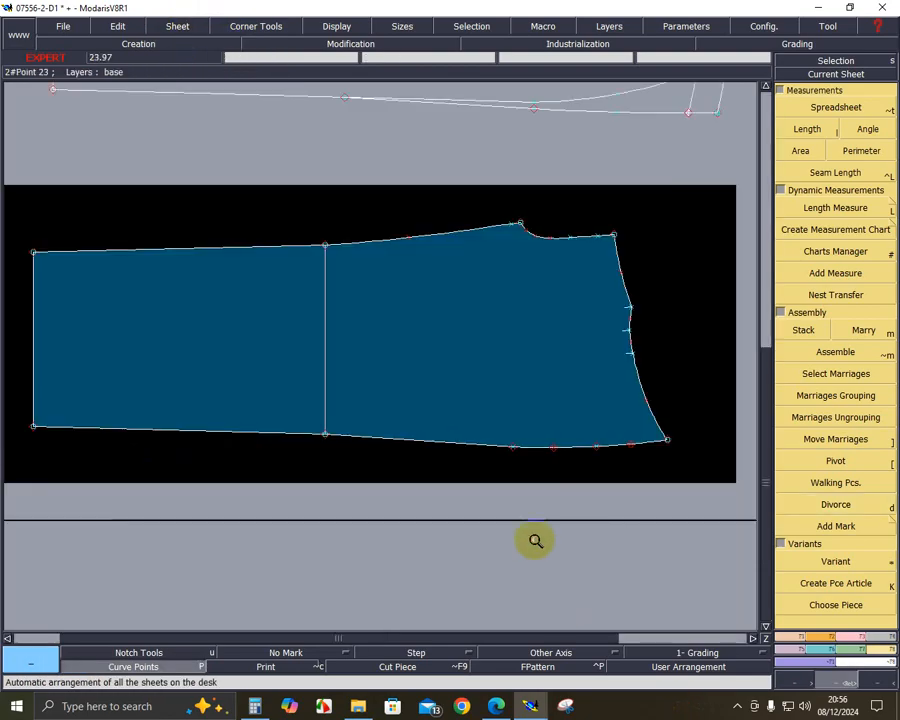
{"action": "key", "text": "F2"}
{"action": "left_click", "coordinate": [513, 446]}
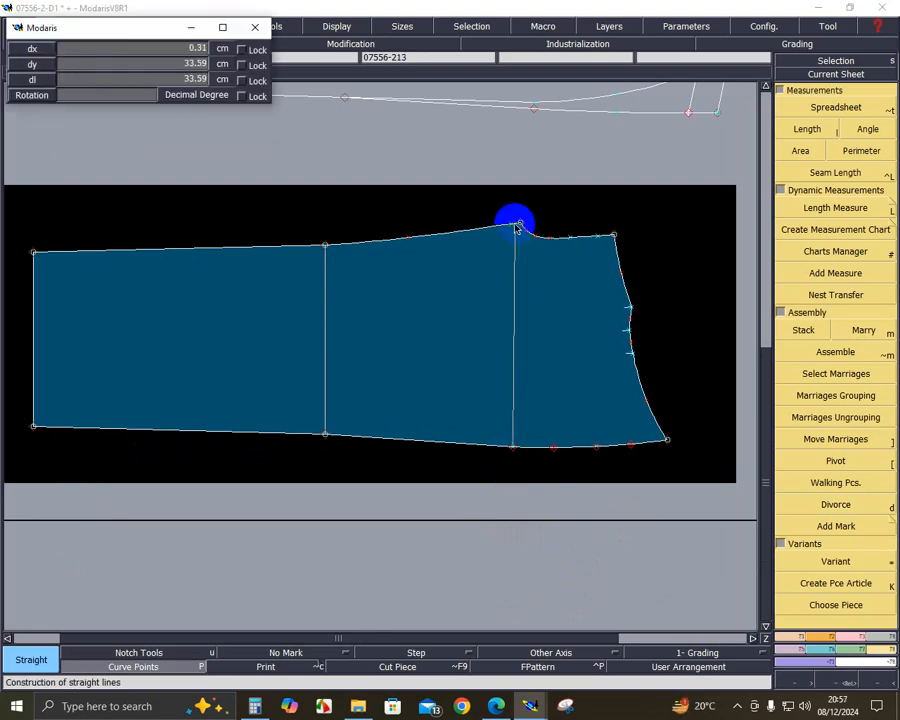
{"action": "left_click", "coordinate": [512, 224]}
{"action": "left_click", "coordinate": [597, 237]}
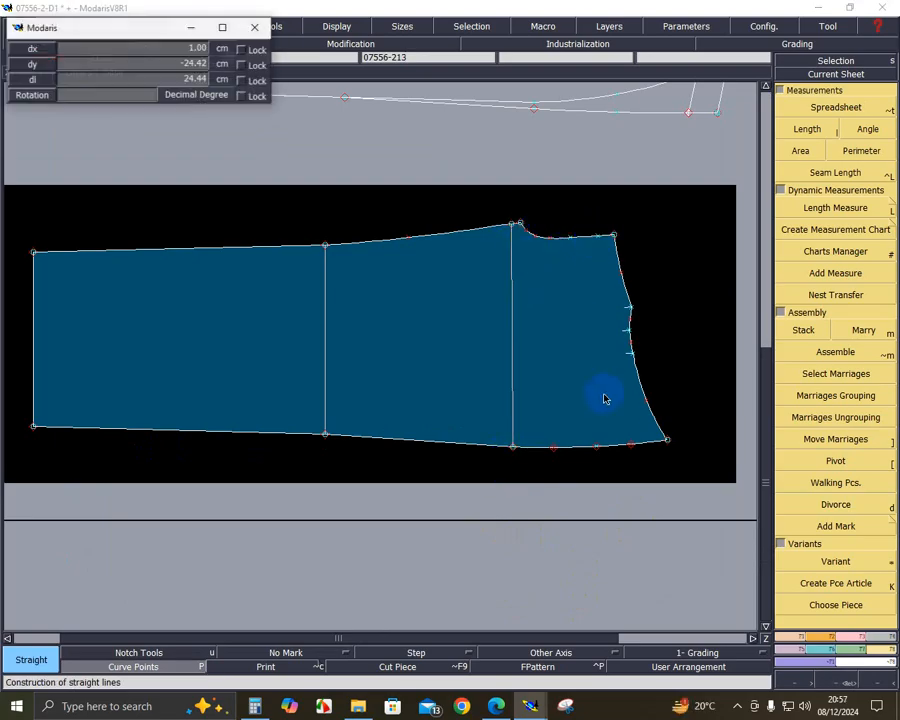
{"action": "left_click", "coordinate": [597, 446]}
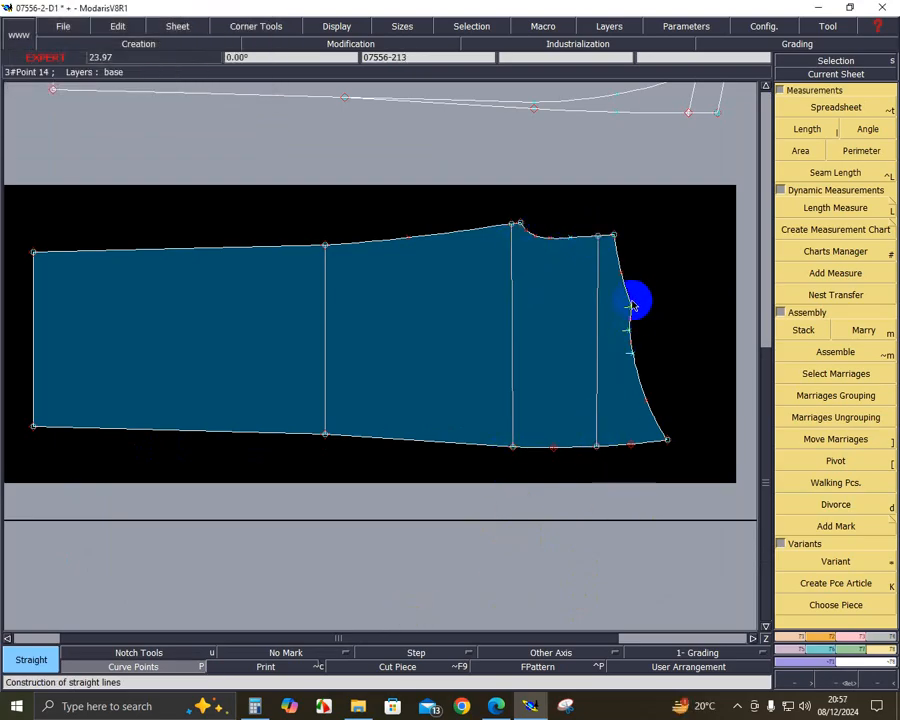
- Add a midpoint to the hem edge by applying Sequence Division between its two corner points
{"action": "left_click", "coordinate": [787, 636]}
{"action": "left_click", "coordinate": [848, 566]}
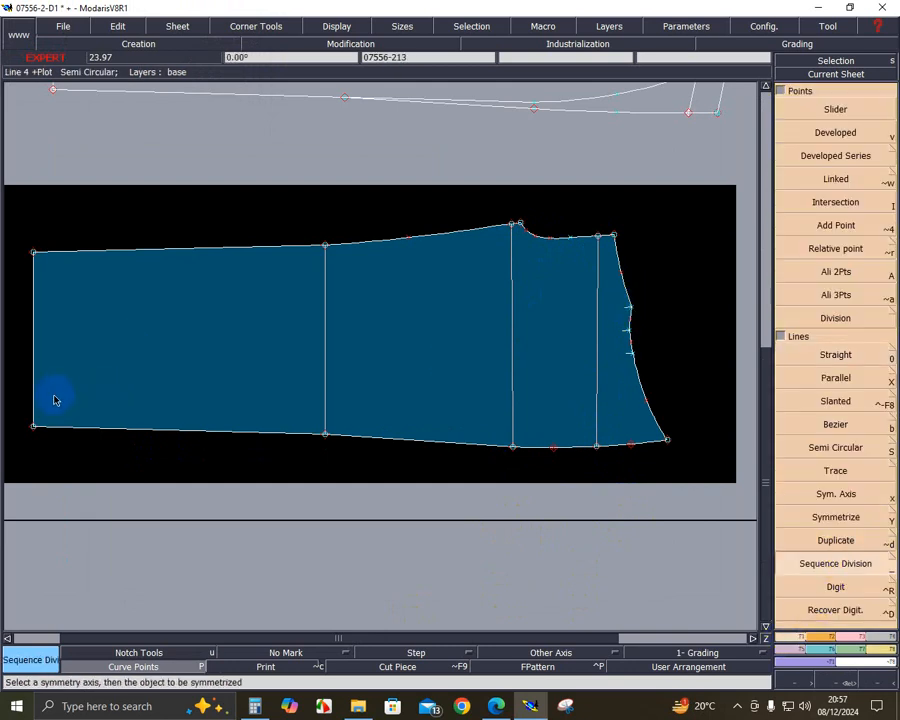
{"action": "left_click", "coordinate": [33, 426]}
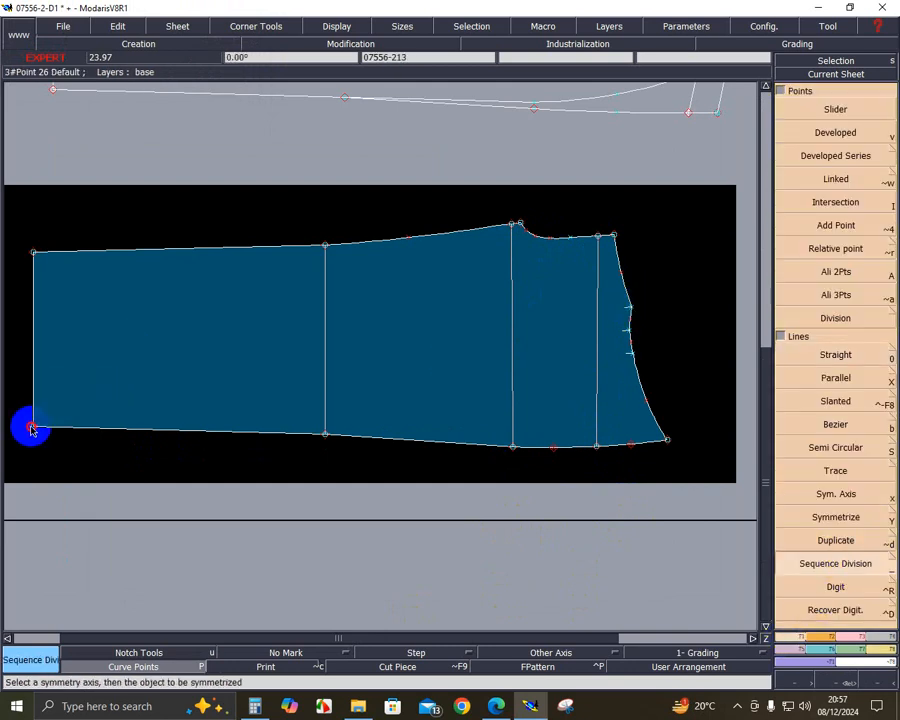
{"action": "left_click", "coordinate": [35, 252]}
{"action": "key", "text": "Return"}
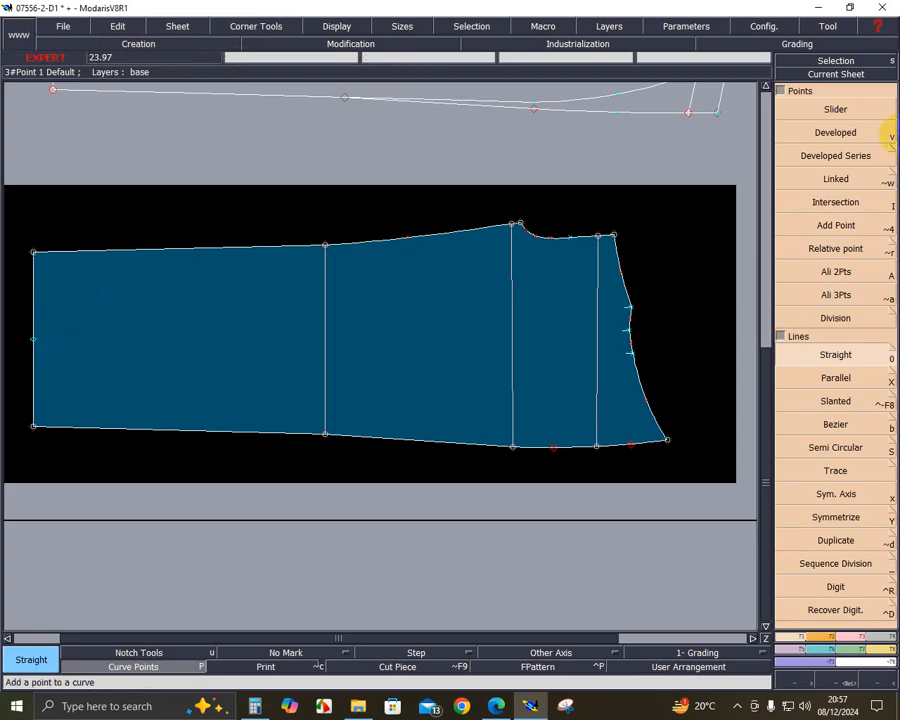
- Draw a straight line about 52.6 cm long from the hem midpoint lengthwise past the knee line
{"action": "left_click", "coordinate": [34, 339]}
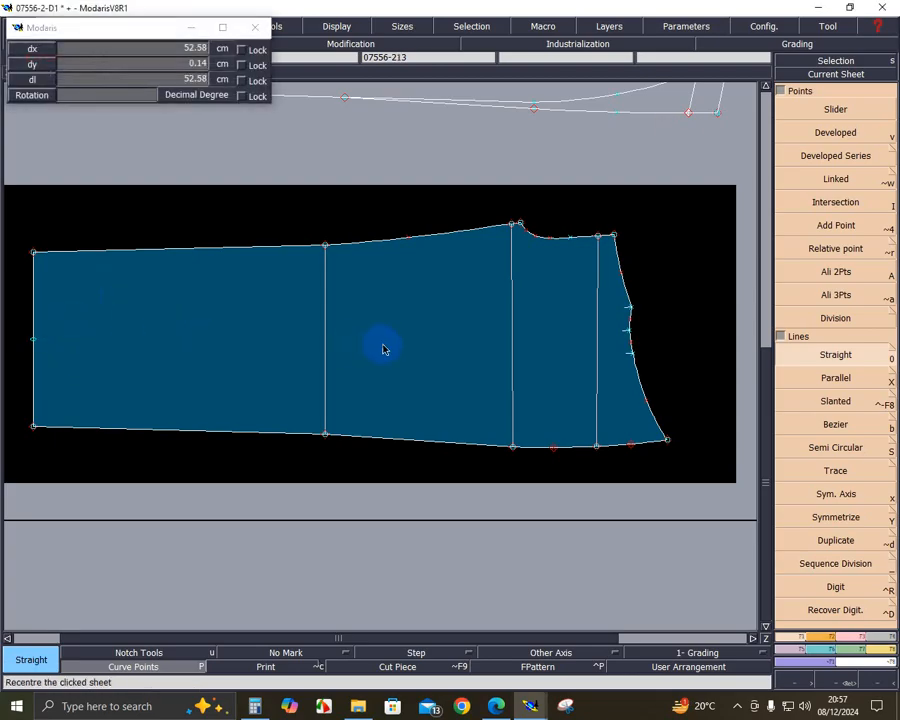
{"action": "left_click", "coordinate": [383, 348]}
{"action": "left_click", "coordinate": [870, 383]}
{"action": "left_click", "coordinate": [840, 404]}
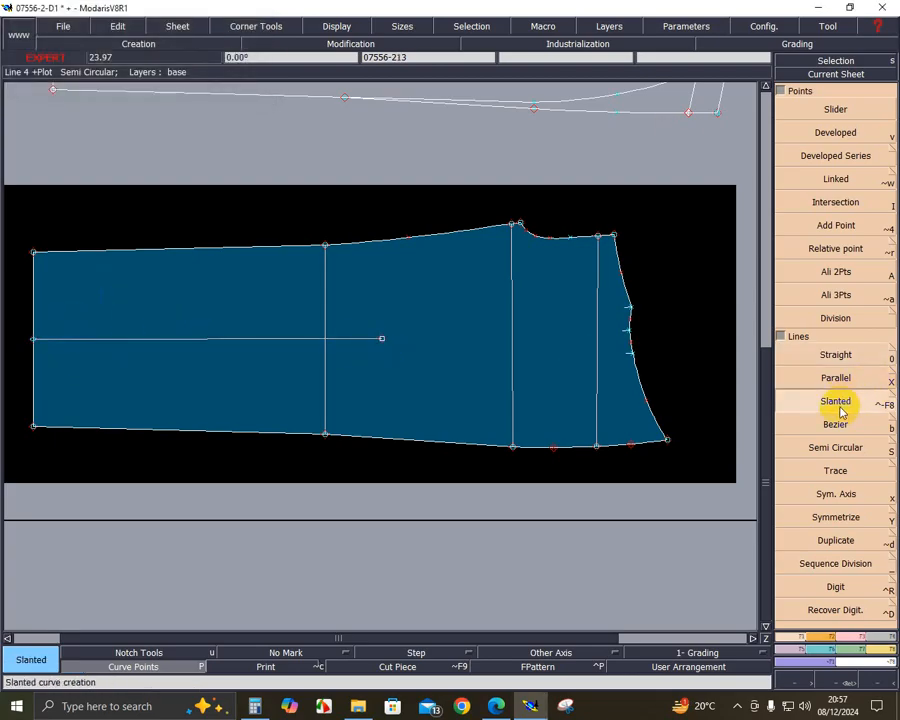
- Draw a straight line from the waist notch nearest the crotch seam to where the centre line crosses the knee line
{"action": "left_click", "coordinate": [830, 360]}
{"action": "left_click", "coordinate": [629, 306]}
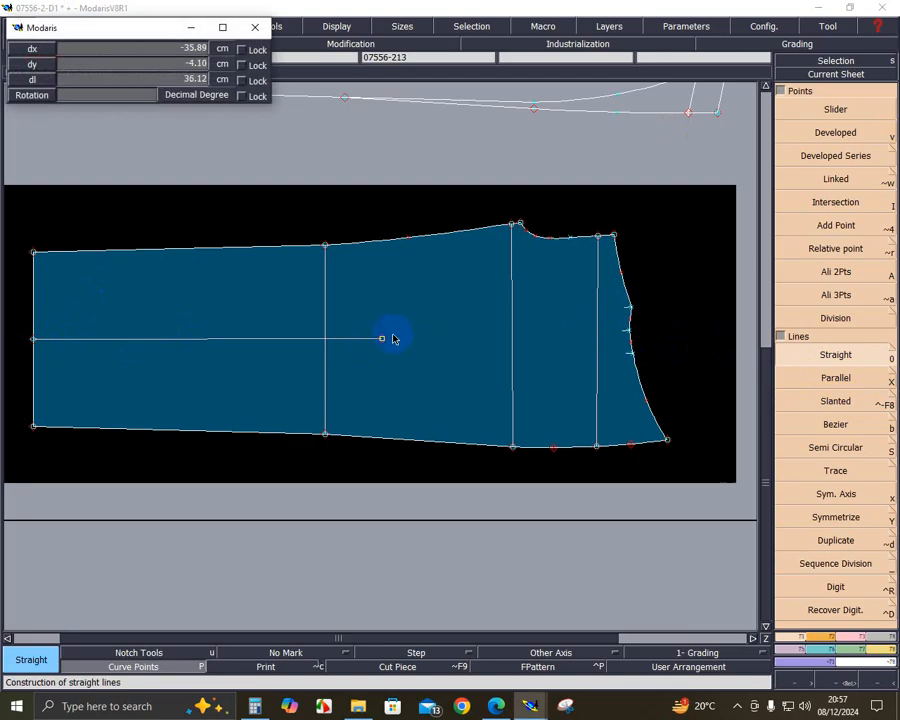
{"action": "left_click", "coordinate": [325, 340]}
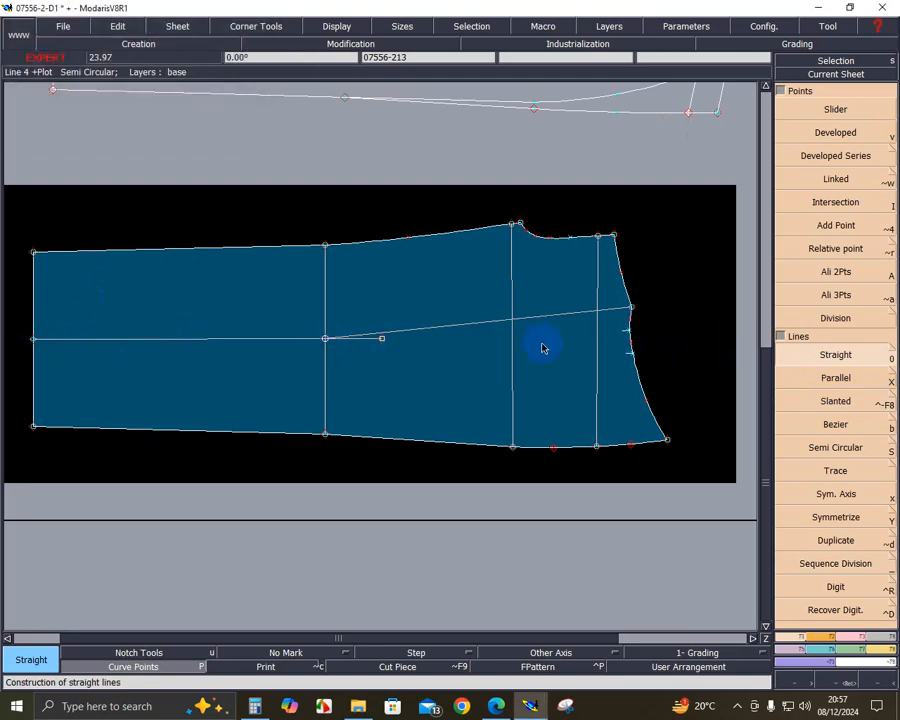
- Draw a straight lengthwise line from the waist notch nearest the side seam past the knee line, and hide the non-essential curve points
{"action": "left_click", "coordinate": [624, 352]}
{"action": "left_click", "coordinate": [259, 355]}
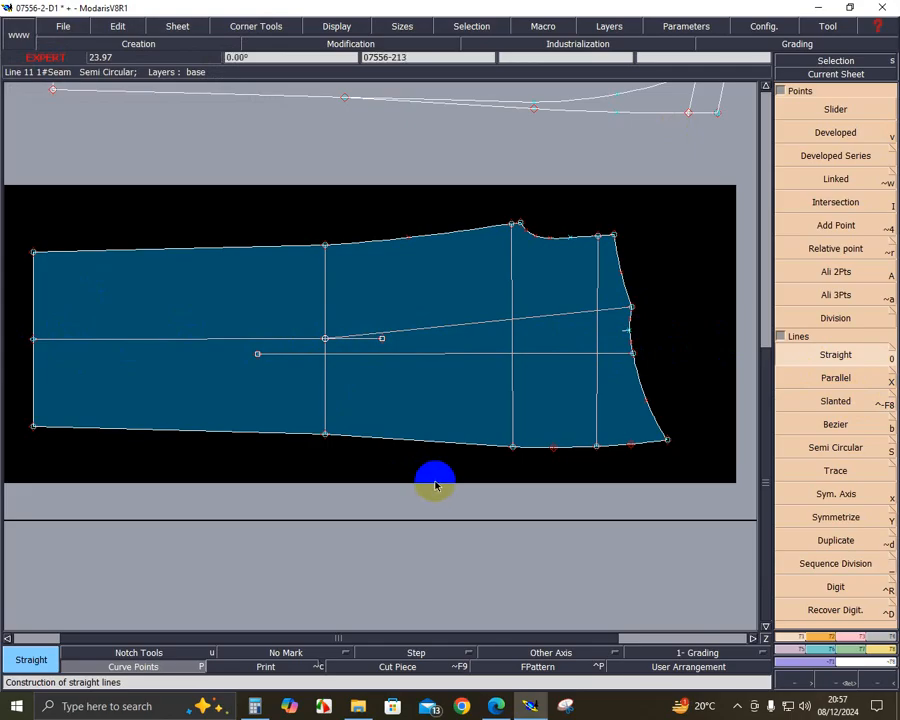
{"action": "left_click", "coordinate": [200, 664]}
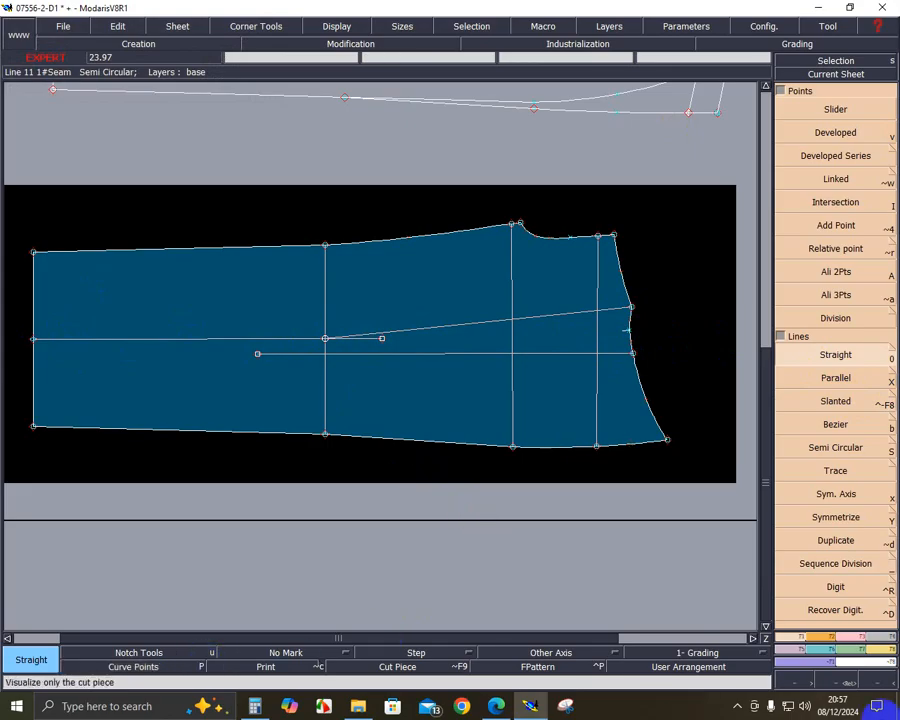
{"action": "left_click", "coordinate": [837, 681]}
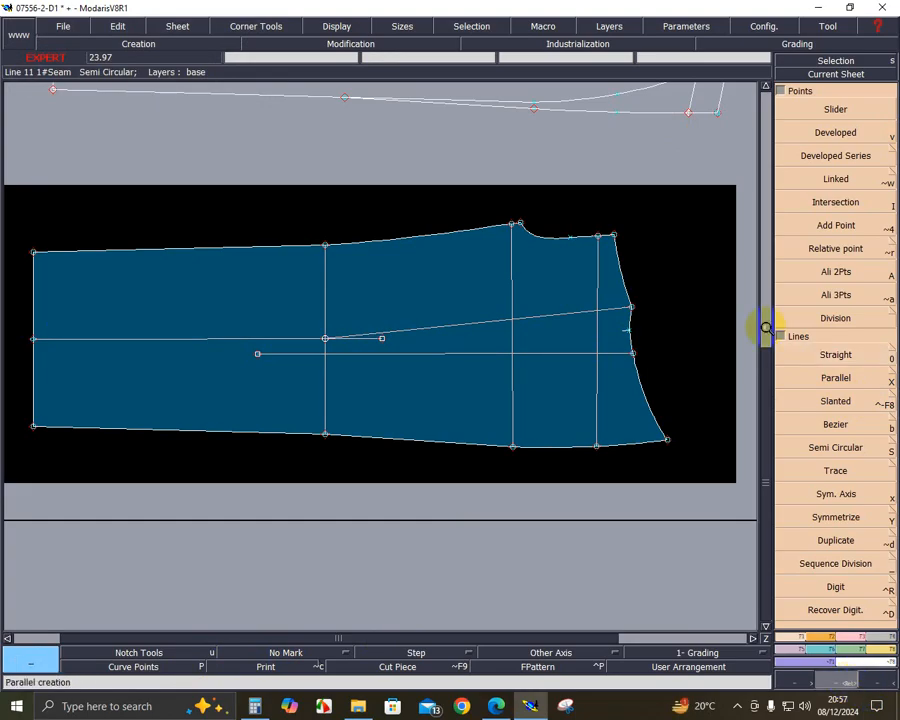
- Try to mirror the front piece's waist section nearest the crotch about a symmetry axis along the upper crotch seam, and undo it
{"action": "left_click", "coordinate": [533, 287]}
{"action": "left_click", "coordinate": [674, 470]}
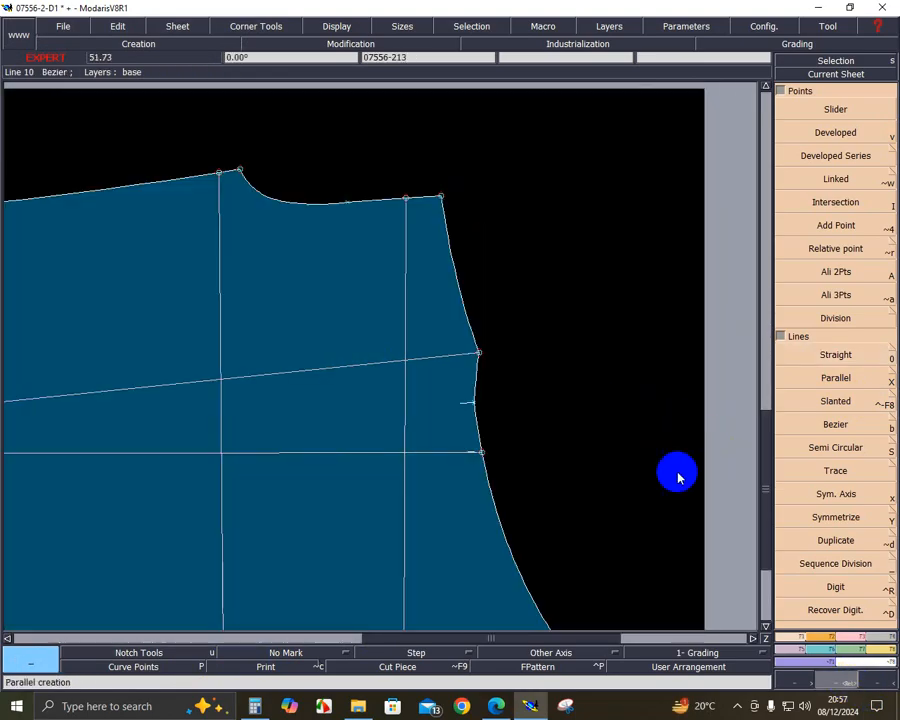
{"action": "left_click", "coordinate": [852, 497]}
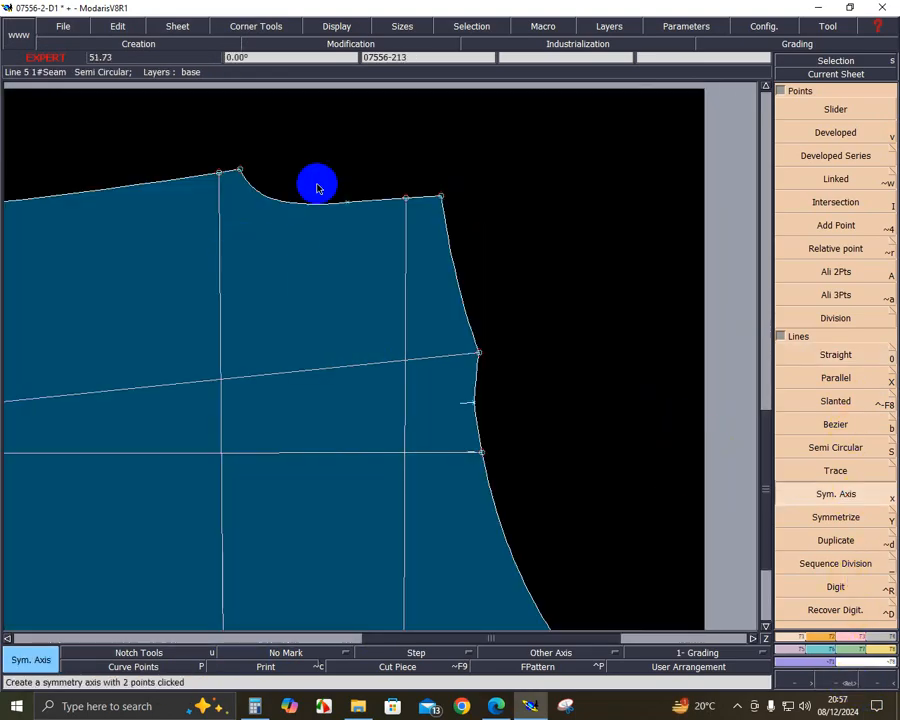
{"action": "left_click", "coordinate": [367, 200]}
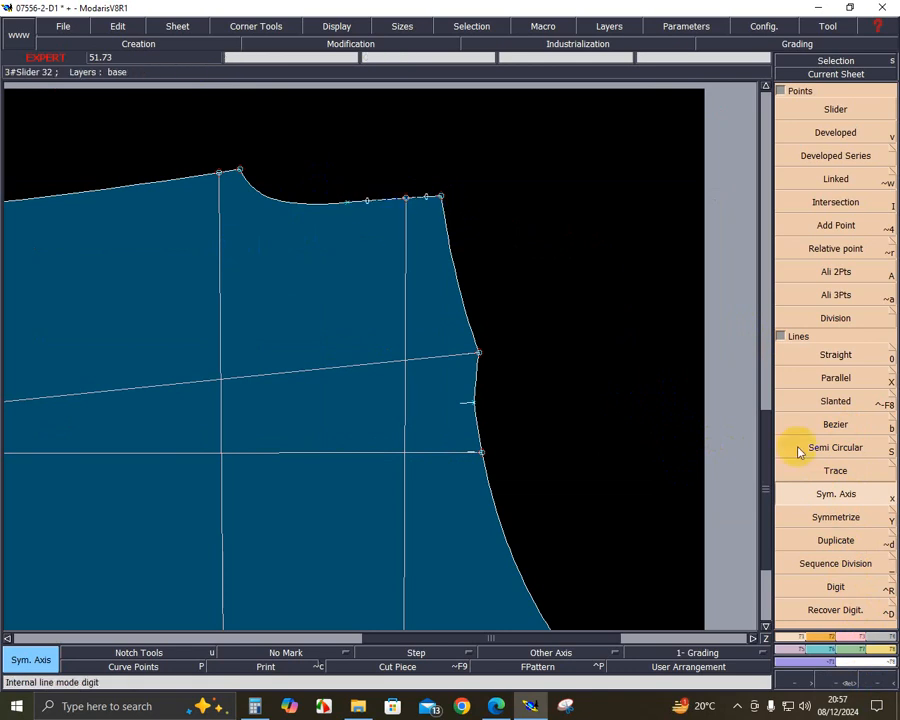
{"action": "left_click", "coordinate": [848, 516]}
{"action": "left_click", "coordinate": [645, 420]}
{"action": "left_click", "coordinate": [460, 307]}
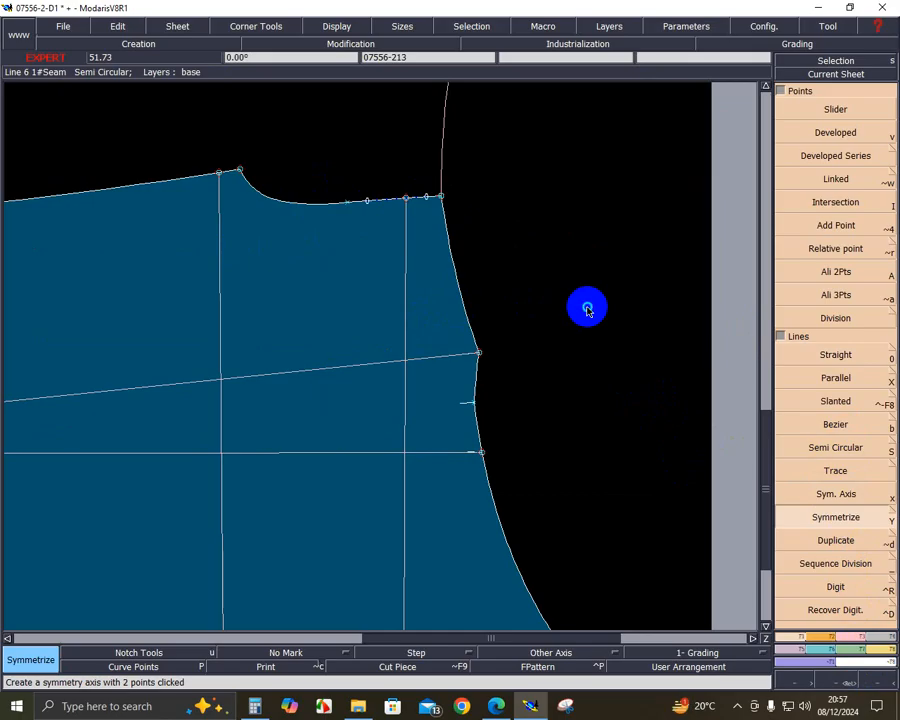
{"action": "key", "text": "ctrl+z"}
{"action": "key", "text": "ctrl+z"}
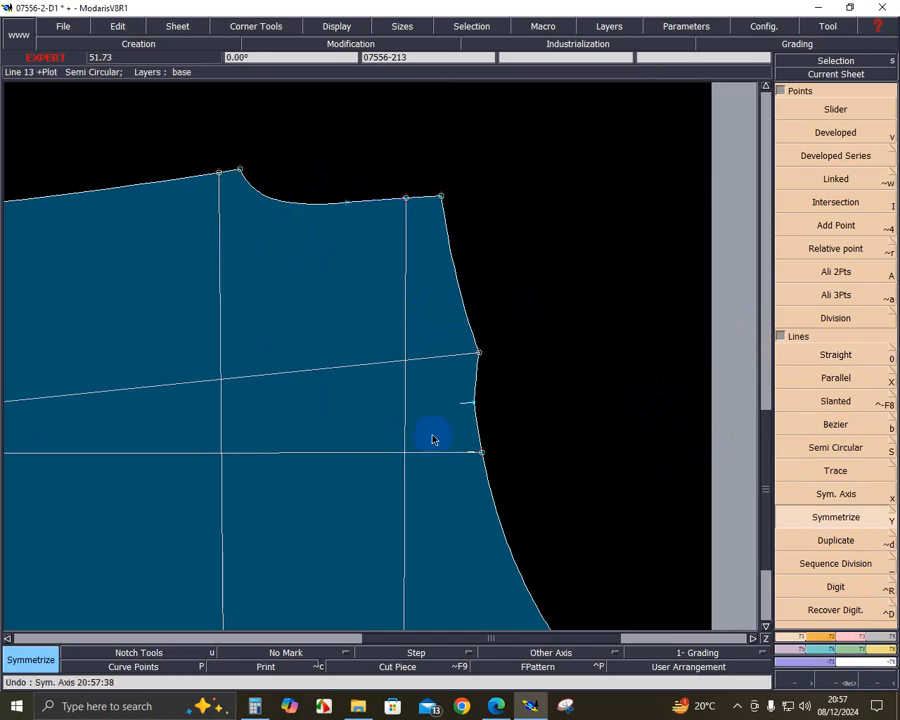
{"action": "left_click", "coordinate": [866, 683]}
{"action": "left_click", "coordinate": [838, 682]}
{"action": "left_click_drag", "start_coordinate": [276, 413], "coordinate": [508, 568]}
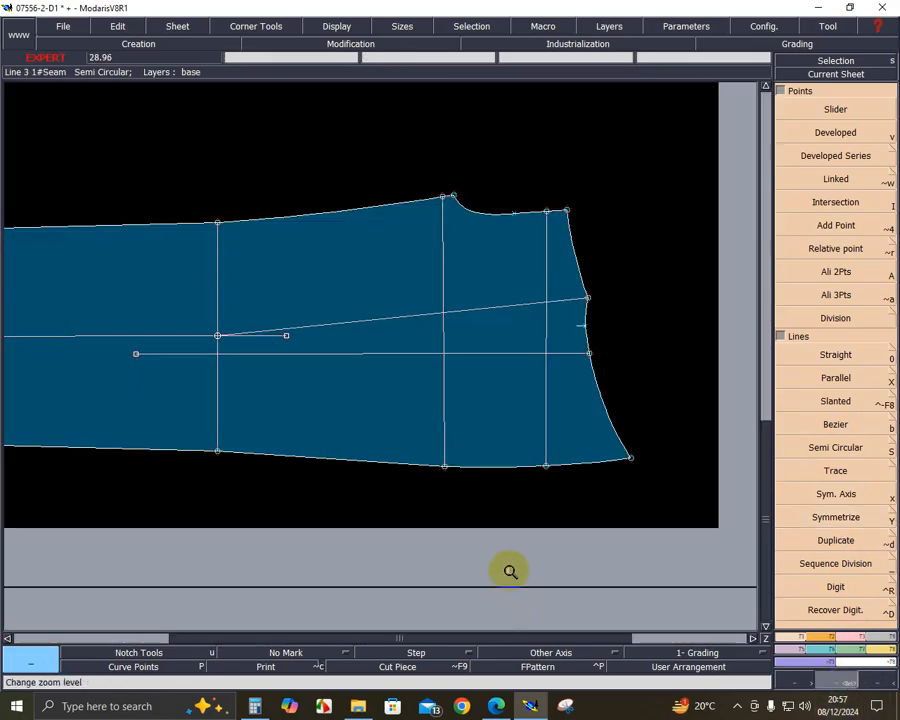
{"action": "left_click_drag", "start_coordinate": [318, 158], "coordinate": [718, 488]}
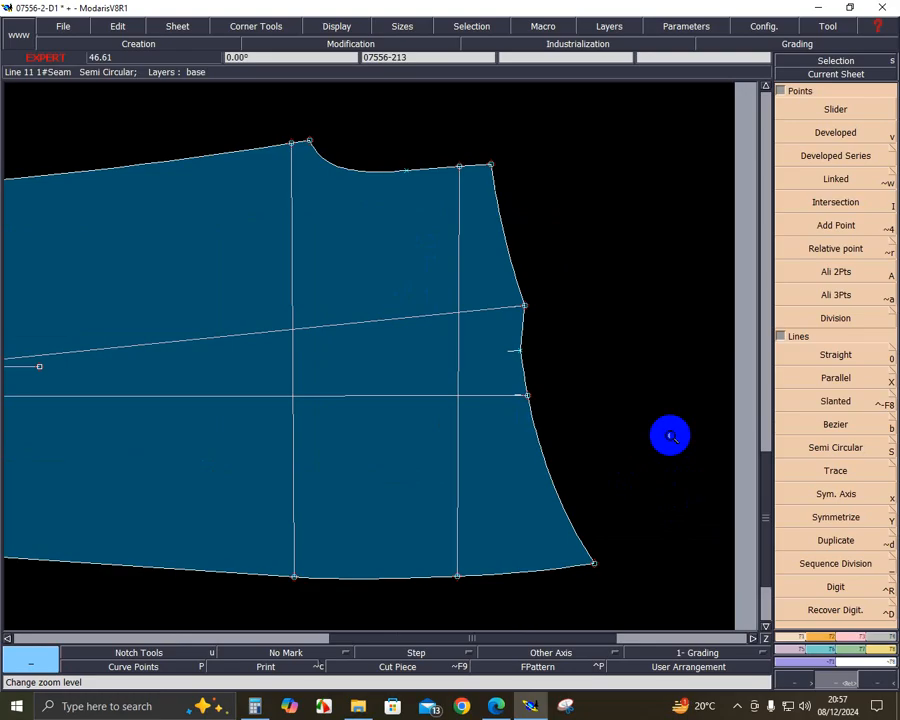
{"action": "right_click", "coordinate": [670, 436]}
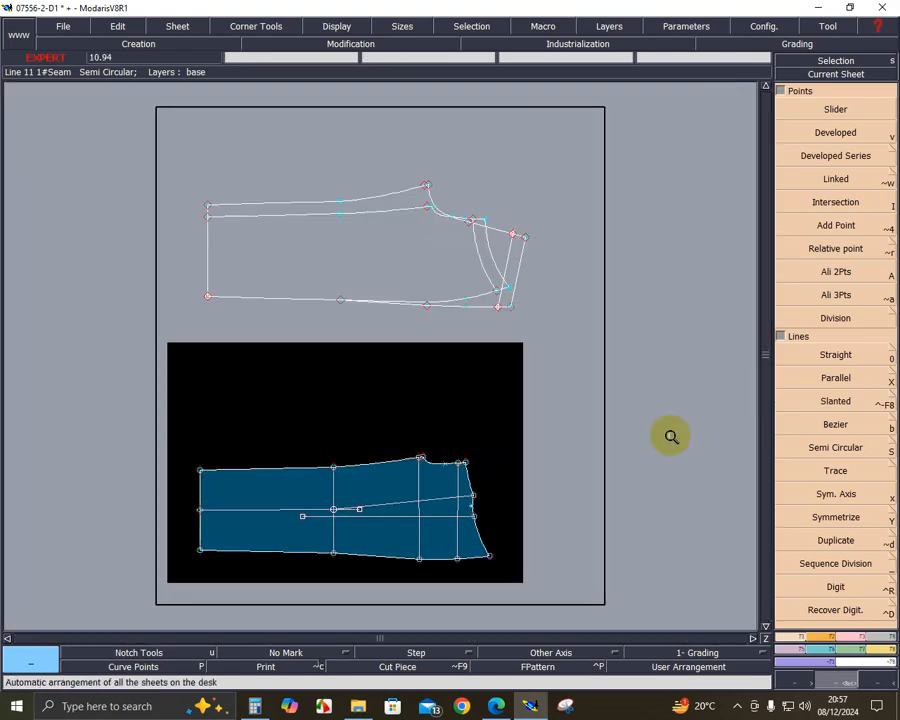
- Rearrange the sheets and extract the back trouser panel with the extended crotch and slanted waist from the base drawing as a seam piece
{"action": "key", "text": "a"}
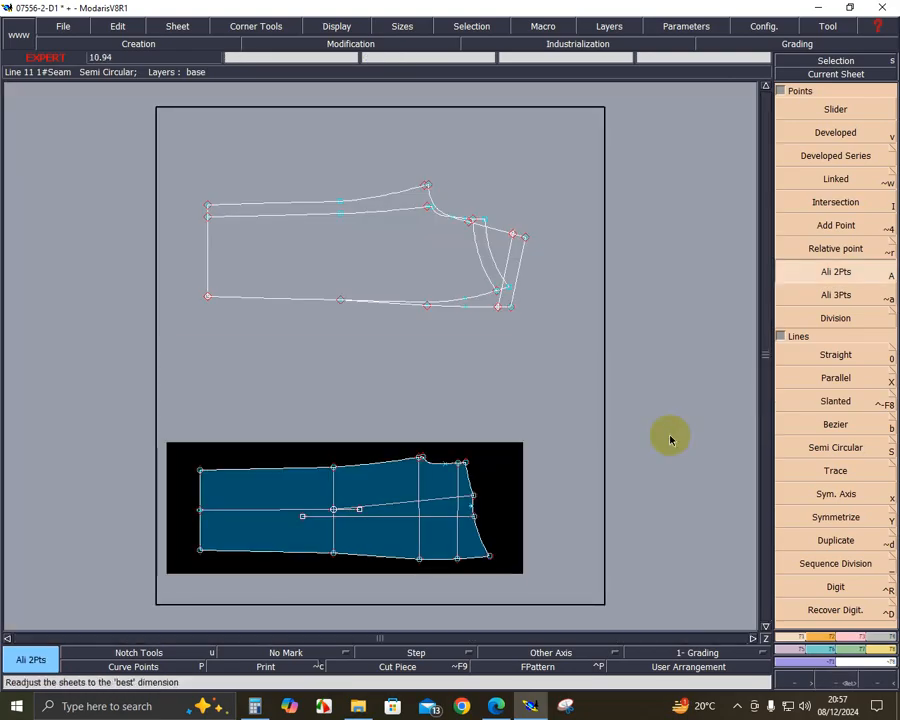
{"action": "key", "text": "j"}
{"action": "left_click", "coordinate": [838, 678]}
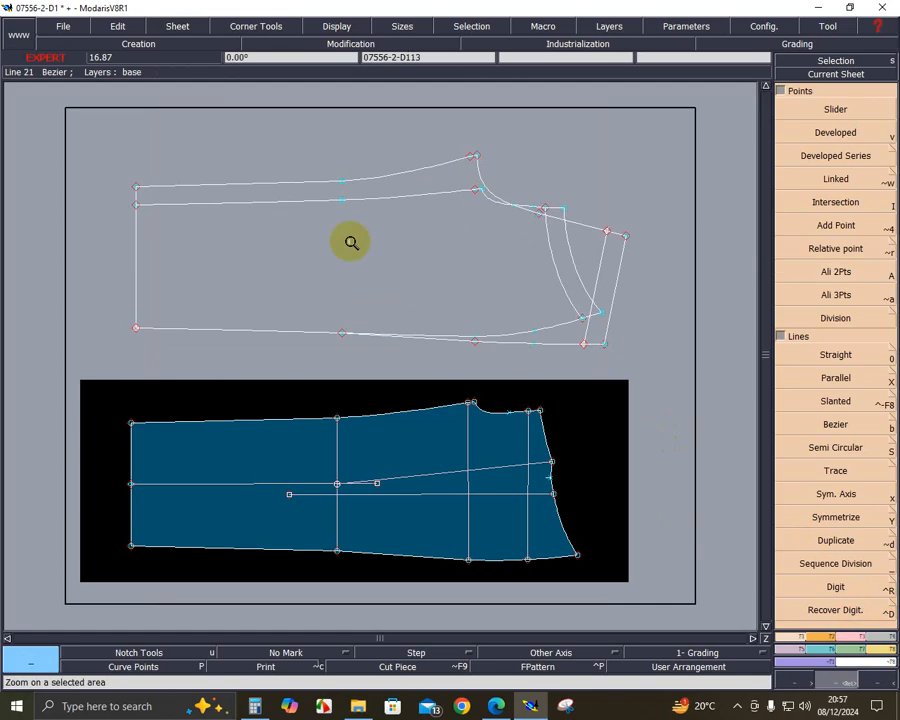
{"action": "left_click", "coordinate": [672, 405]}
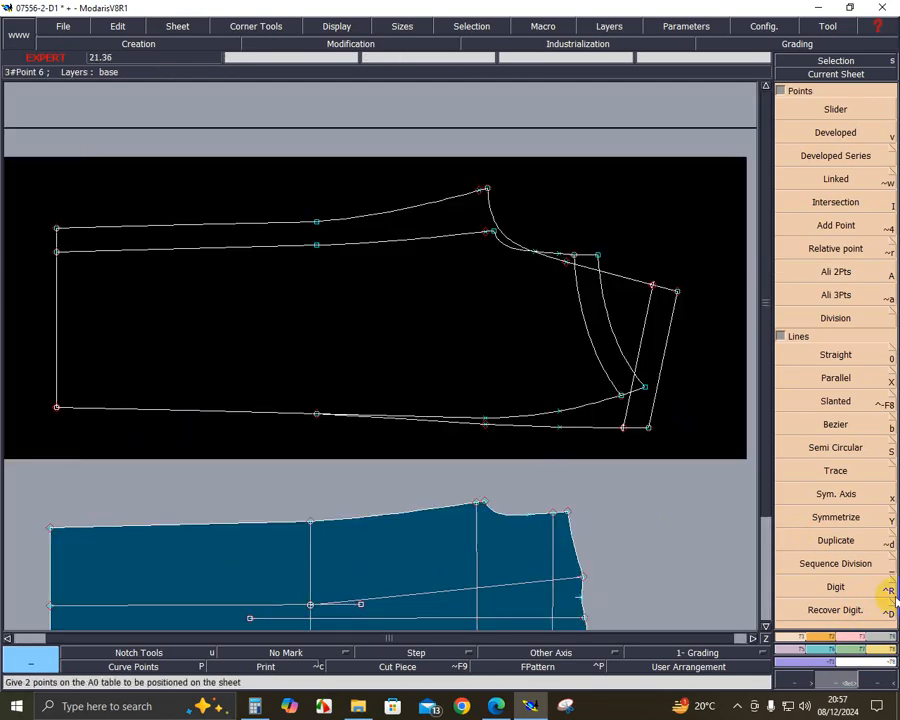
{"action": "left_click", "coordinate": [886, 641]}
{"action": "left_click", "coordinate": [808, 416]}
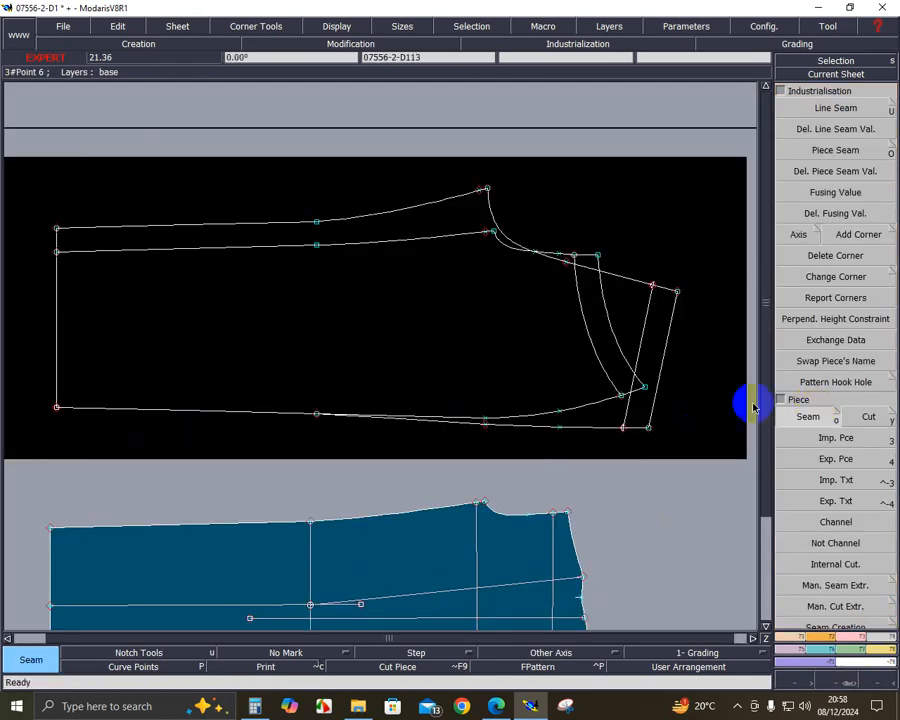
{"action": "left_click", "coordinate": [620, 407]}
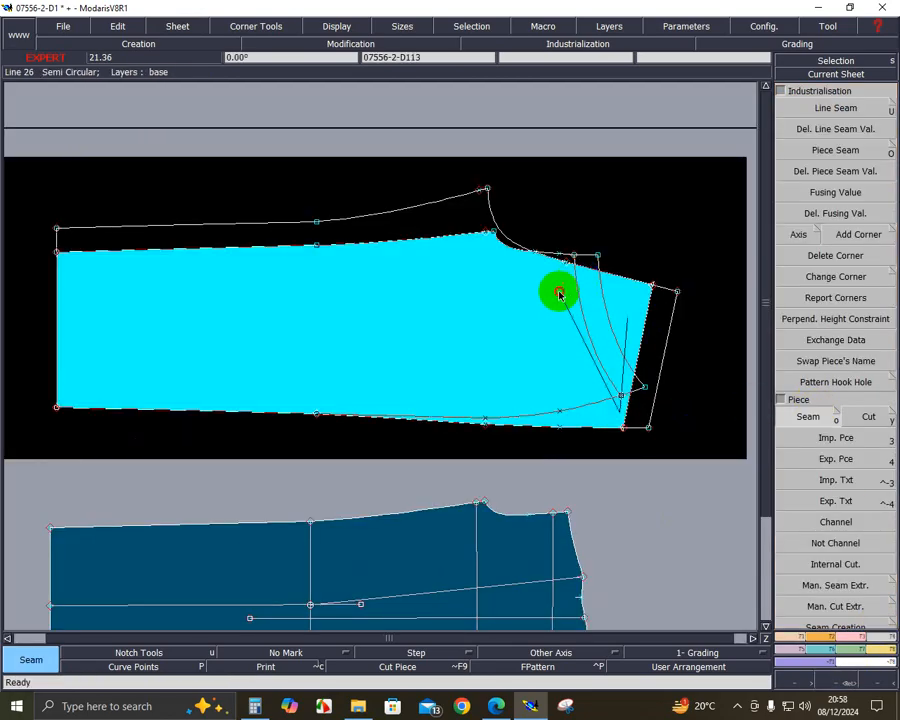
{"action": "left_click", "coordinate": [559, 292]}
{"action": "right_click", "coordinate": [472, 340]}
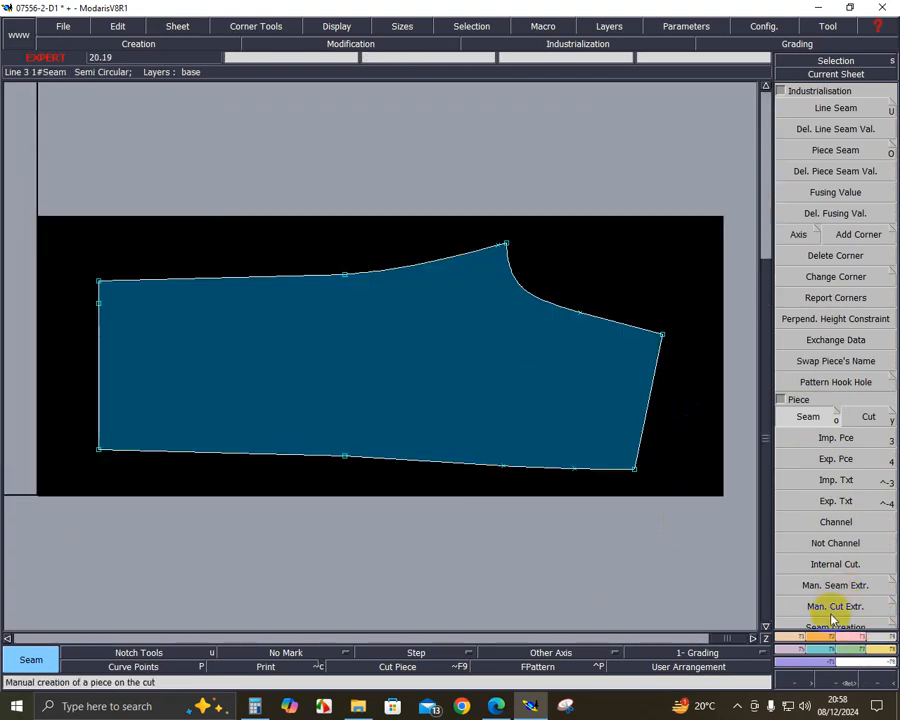
- Merge the line ends at the back piece's knee and hem points, and delete the leftover point on the hem
{"action": "left_click", "coordinate": [855, 636]}
{"action": "left_click", "coordinate": [864, 340]}
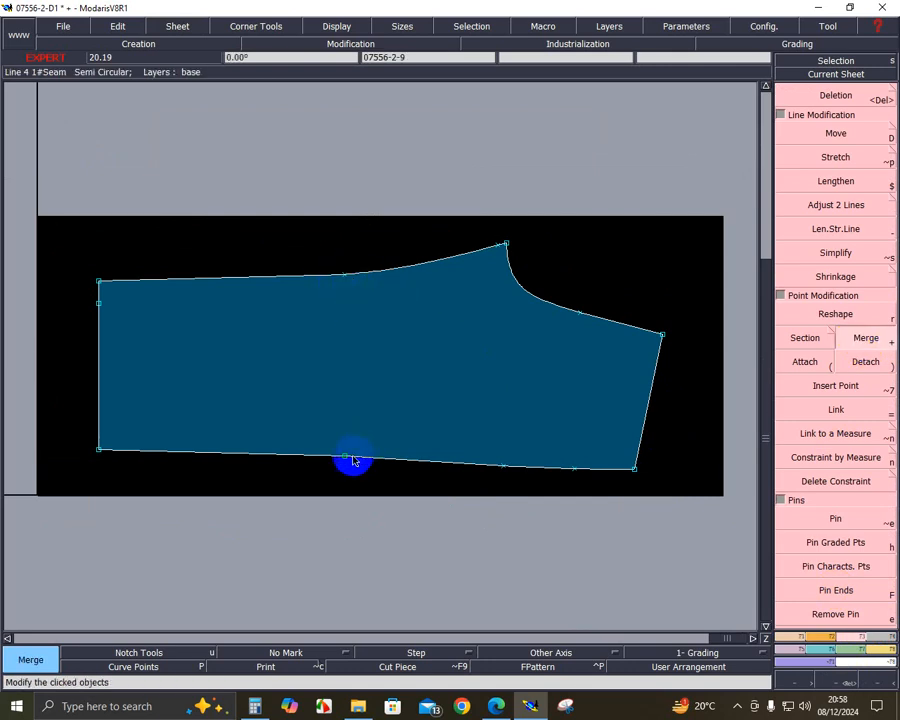
{"action": "left_click", "coordinate": [98, 303]}
{"action": "key", "text": "Delete"}
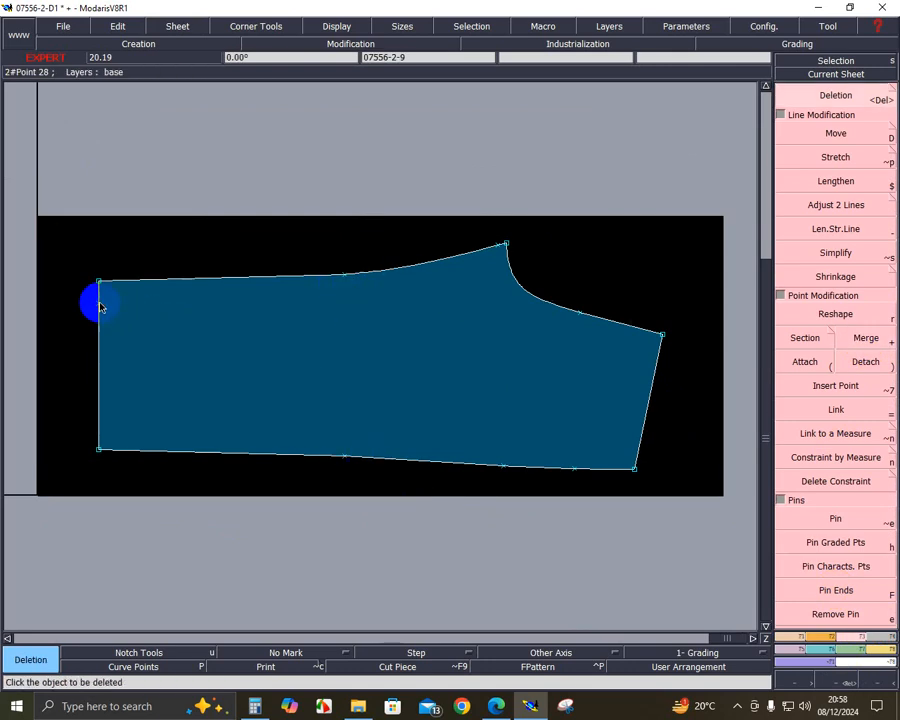
{"action": "left_click", "coordinate": [99, 304]}
- Add a midpoint to the back piece's hem by applying Sequence Division between its two corner points
{"action": "key", "text": "l"}
{"action": "left_click", "coordinate": [790, 634]}
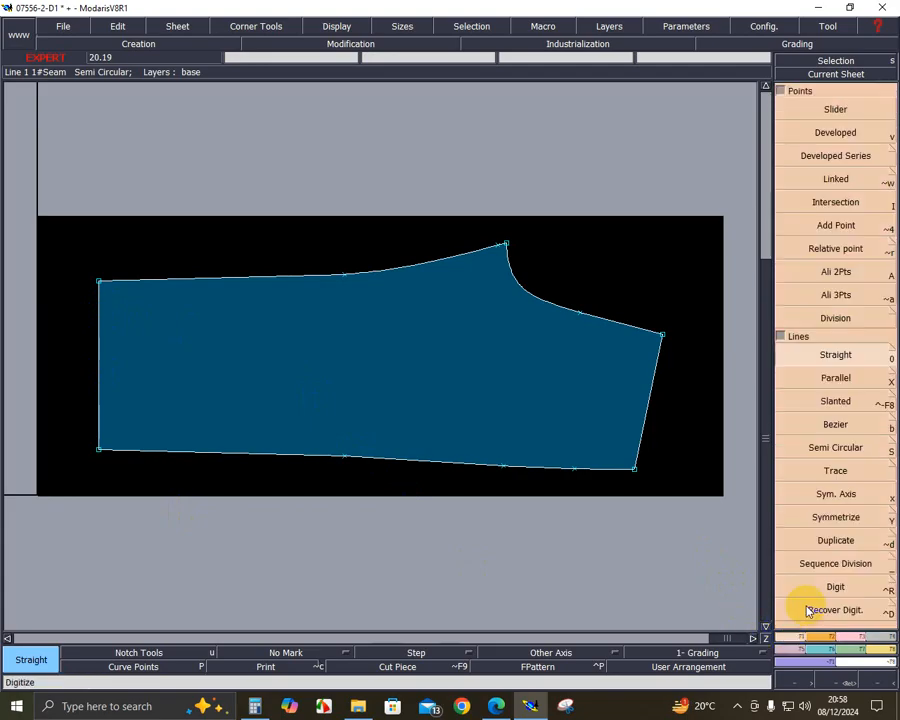
{"action": "left_click", "coordinate": [834, 566]}
{"action": "left_click", "coordinate": [98, 449]}
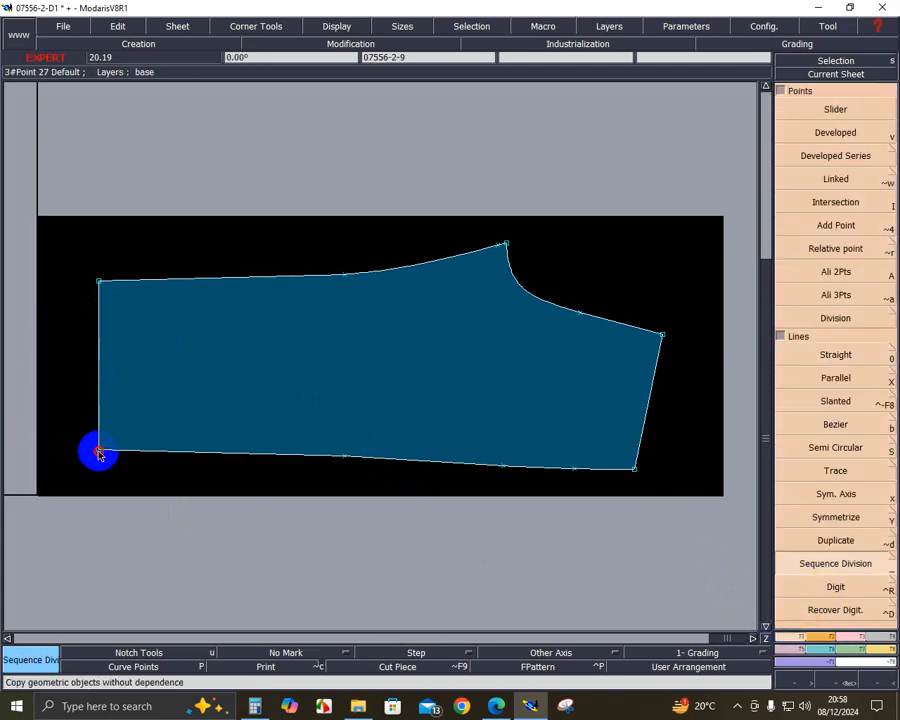
{"action": "left_click", "coordinate": [99, 281]}
{"action": "key", "text": "Return"}
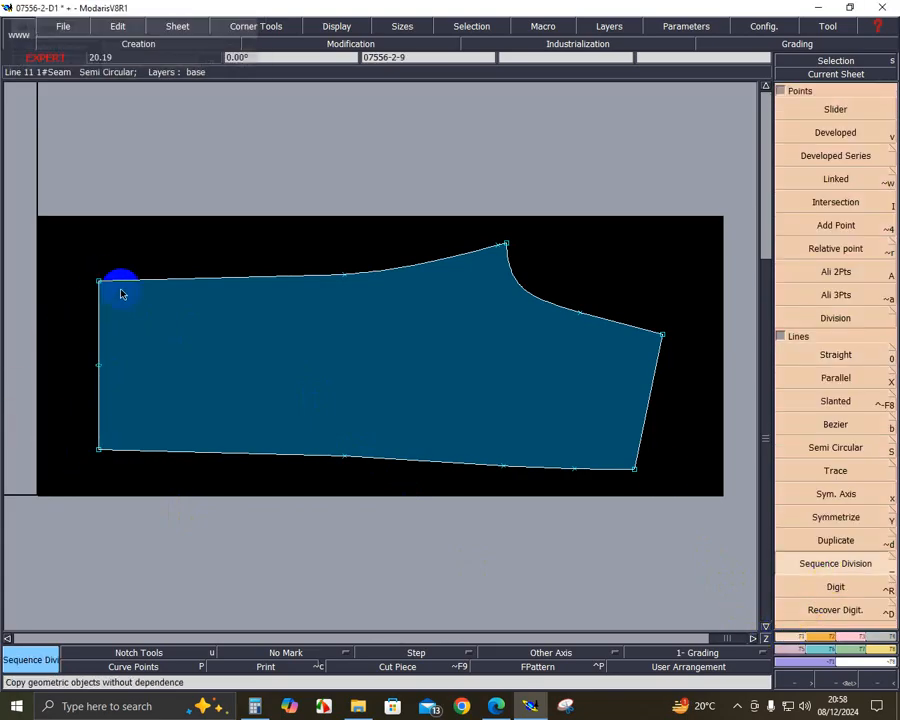
- Draw a straight lengthwise line from the back hem midpoint to about hip level, and align its free end horizontally with Ali 2Pts
{"action": "key", "text": "l"}
{"action": "left_click", "coordinate": [98, 366]}
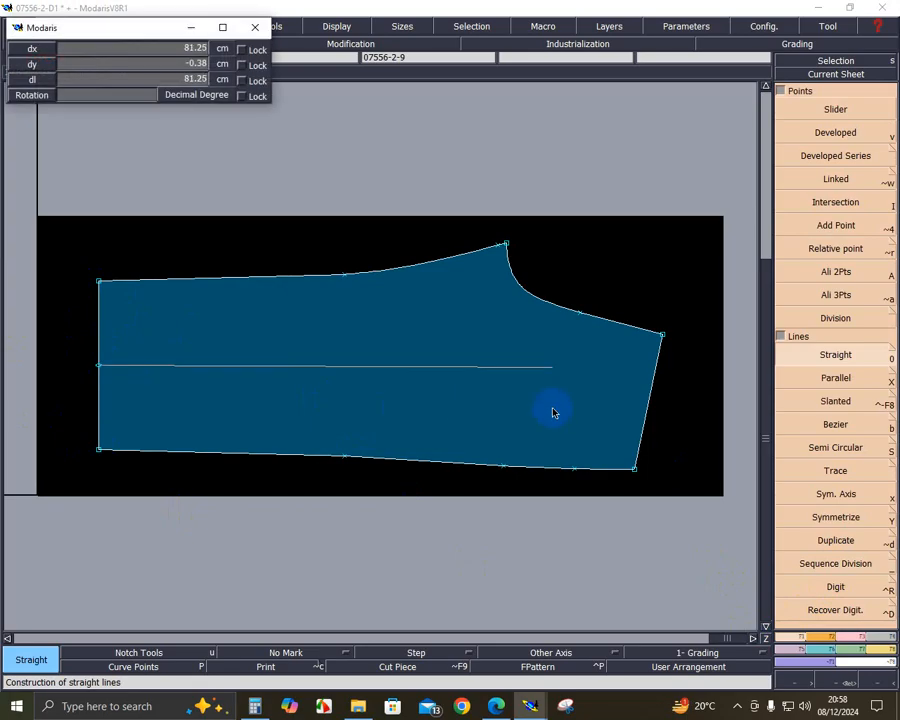
{"action": "left_click", "coordinate": [580, 408]}
{"action": "left_click", "coordinate": [835, 272]}
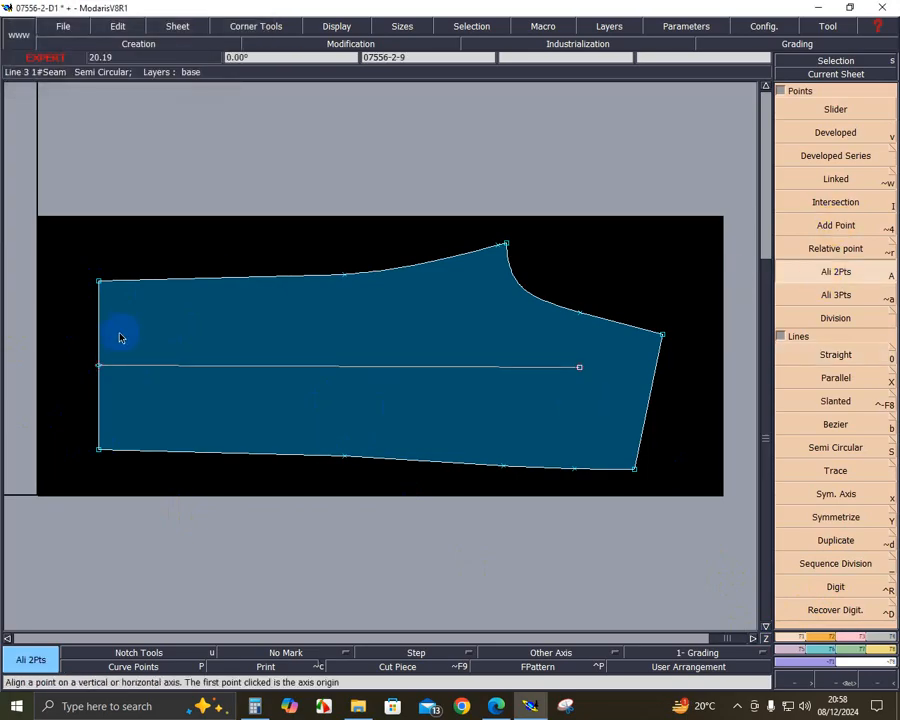
{"action": "left_click", "coordinate": [100, 367]}
{"action": "left_click", "coordinate": [580, 368]}
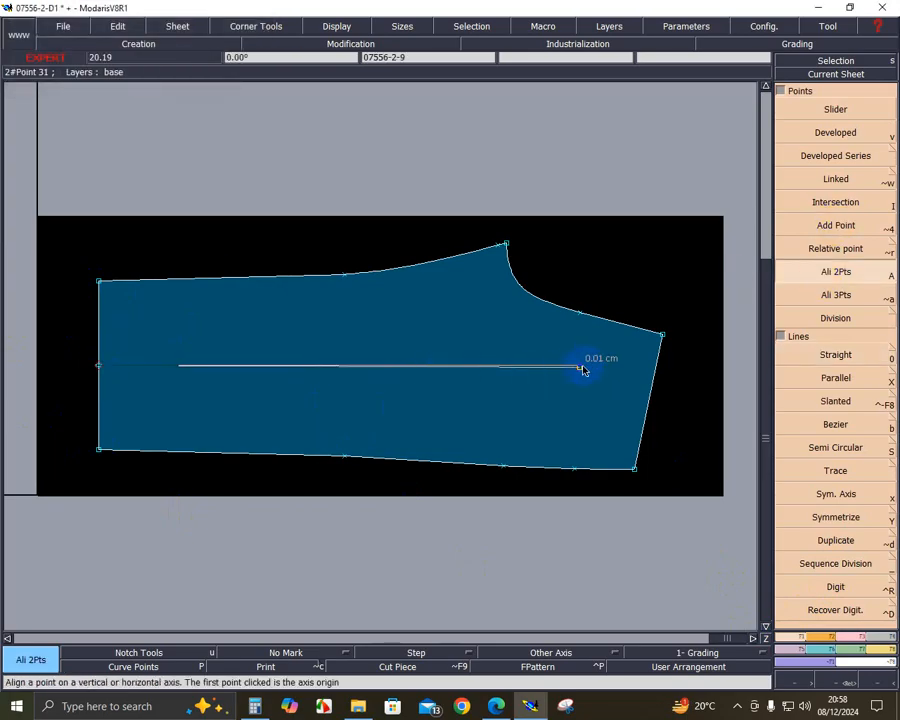
{"action": "left_click", "coordinate": [582, 367]}
- Add notches at the back piece's knee points and draw a straight line across the knee between them
{"action": "key", "text": "n"}
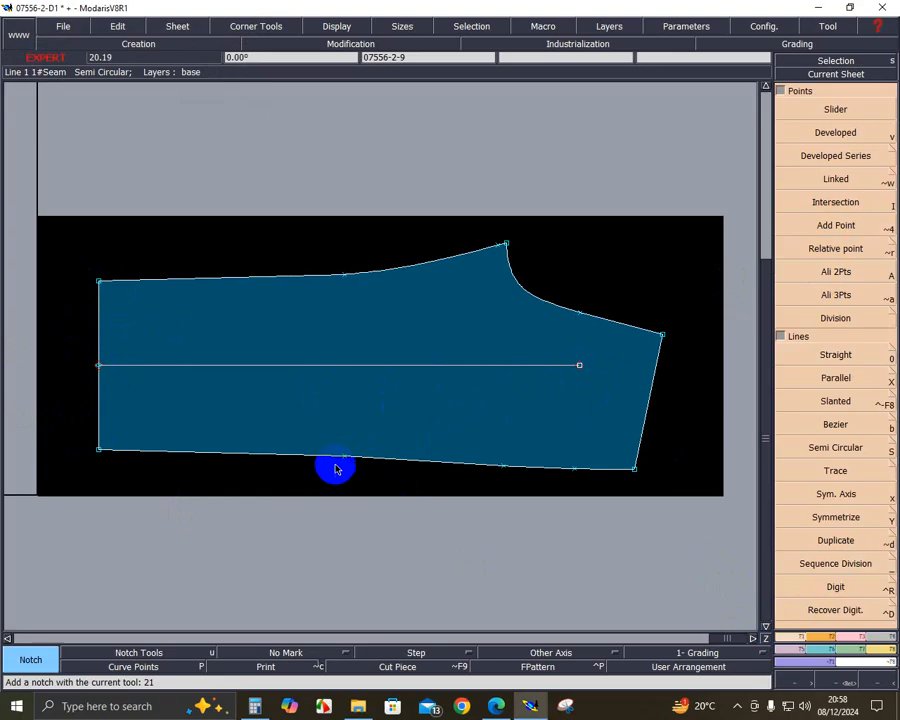
{"action": "left_click", "coordinate": [344, 457]}
{"action": "key", "text": "0"}
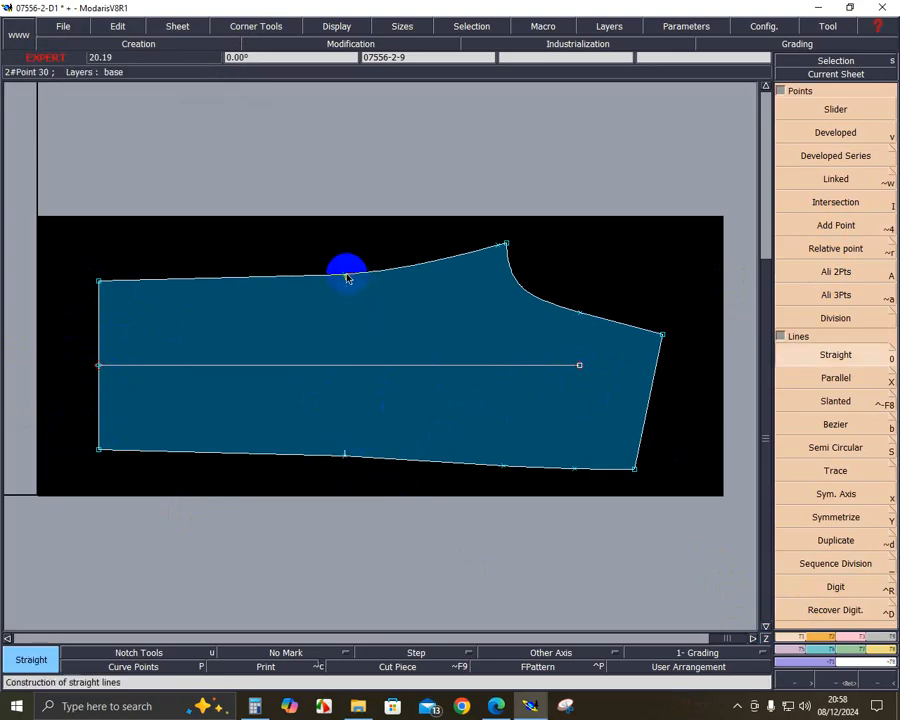
{"action": "left_click", "coordinate": [346, 276]}
{"action": "left_click", "coordinate": [344, 457]}
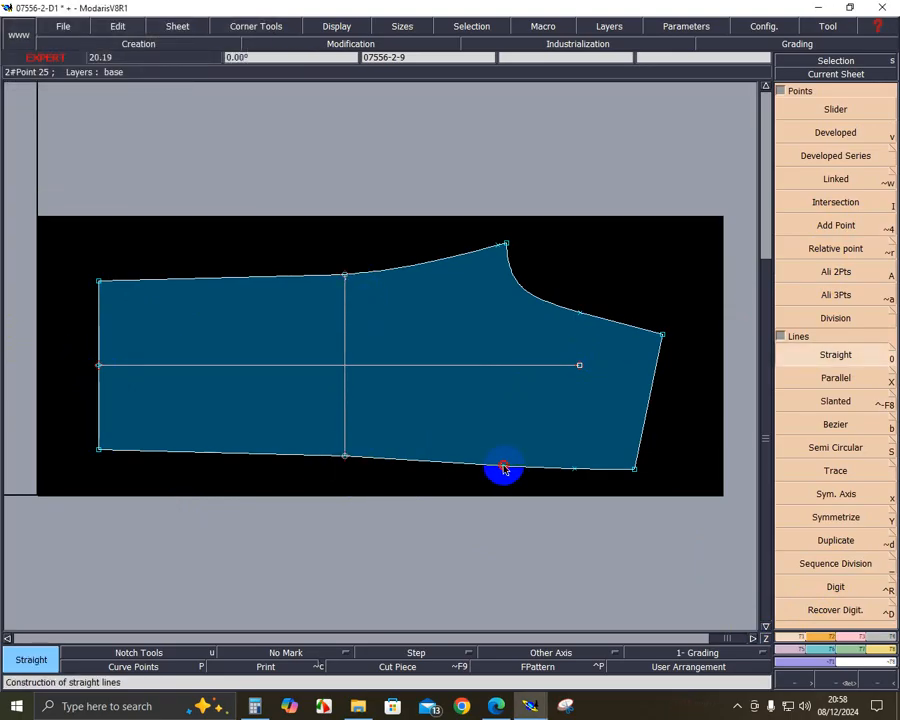
- Draw straight lines across the back piece at crotch level and at hip level, joining the matching points on both seams
{"action": "left_click", "coordinate": [504, 468]}
{"action": "left_click", "coordinate": [505, 244]}
{"action": "left_click", "coordinate": [579, 314]}
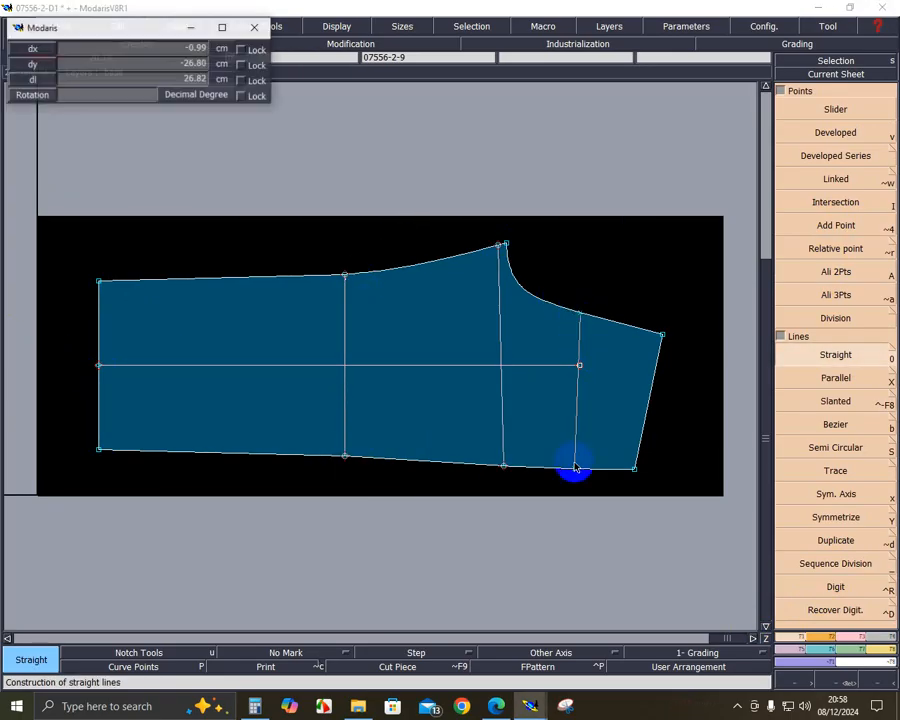
{"action": "left_click", "coordinate": [575, 468]}
- Examine the back piece's crotch, hip and waist area up close
{"action": "key", "text": "j"}
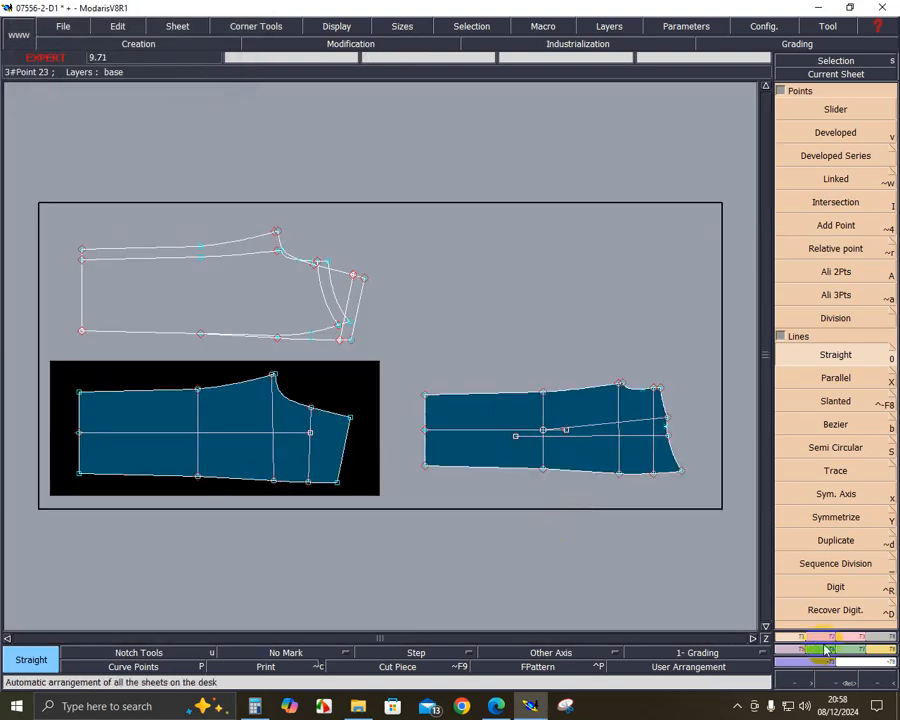
{"action": "left_click", "coordinate": [836, 679]}
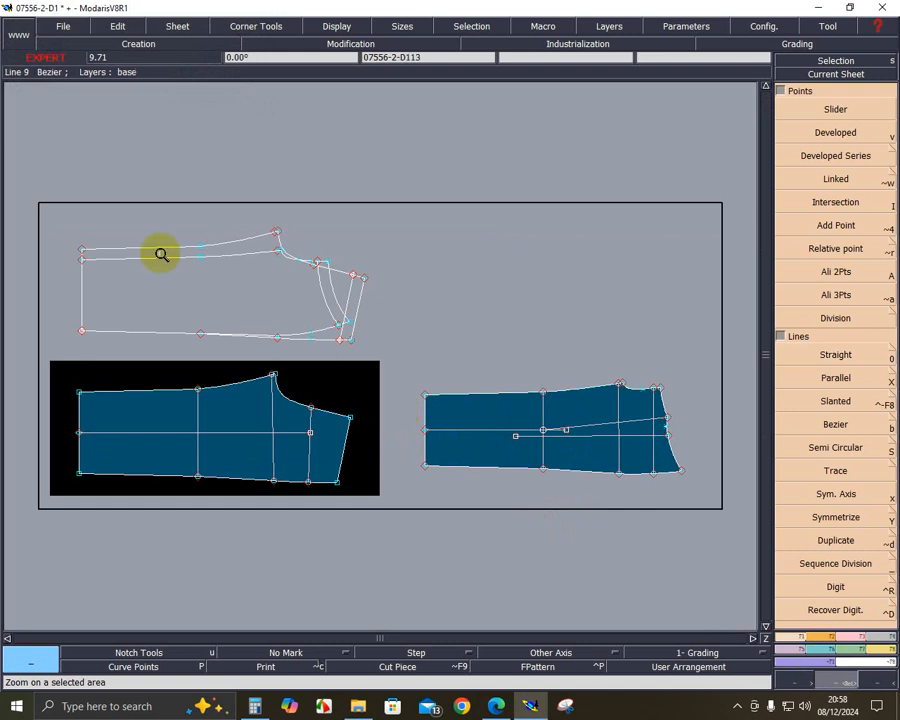
{"action": "left_click", "coordinate": [344, 486]}
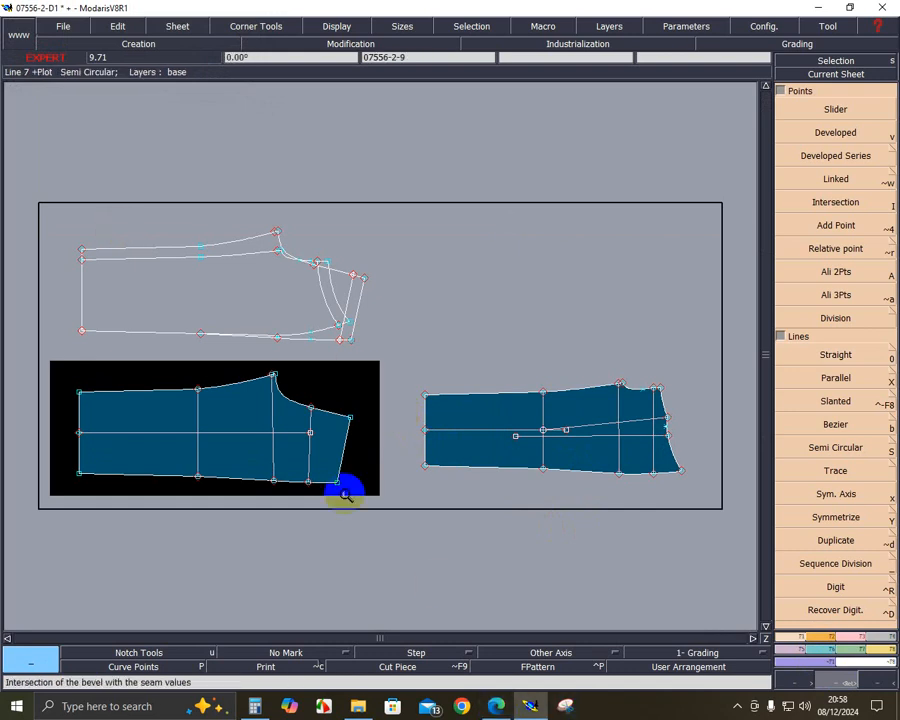
{"action": "left_click", "coordinate": [170, 370]}
{"action": "left_click", "coordinate": [370, 530]}
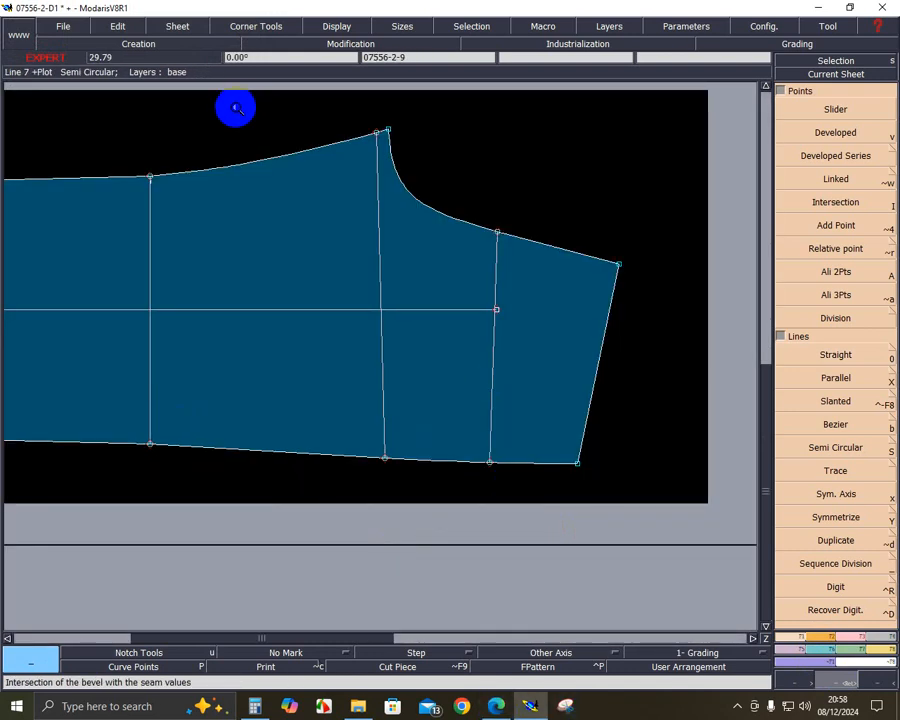
{"action": "left_click", "coordinate": [190, 101]}
{"action": "left_click", "coordinate": [686, 564]}
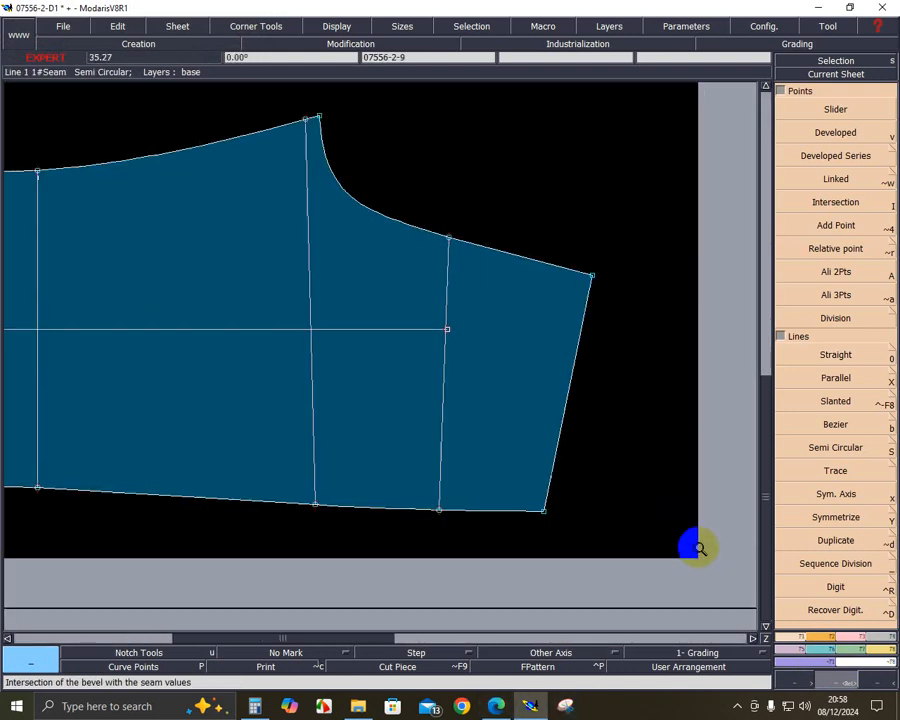
{"action": "left_click", "coordinate": [838, 378]}
- Arrange the desk so the front piece sits beside the base drawing and the back piece lies directly below the front
{"action": "key", "text": "j"}
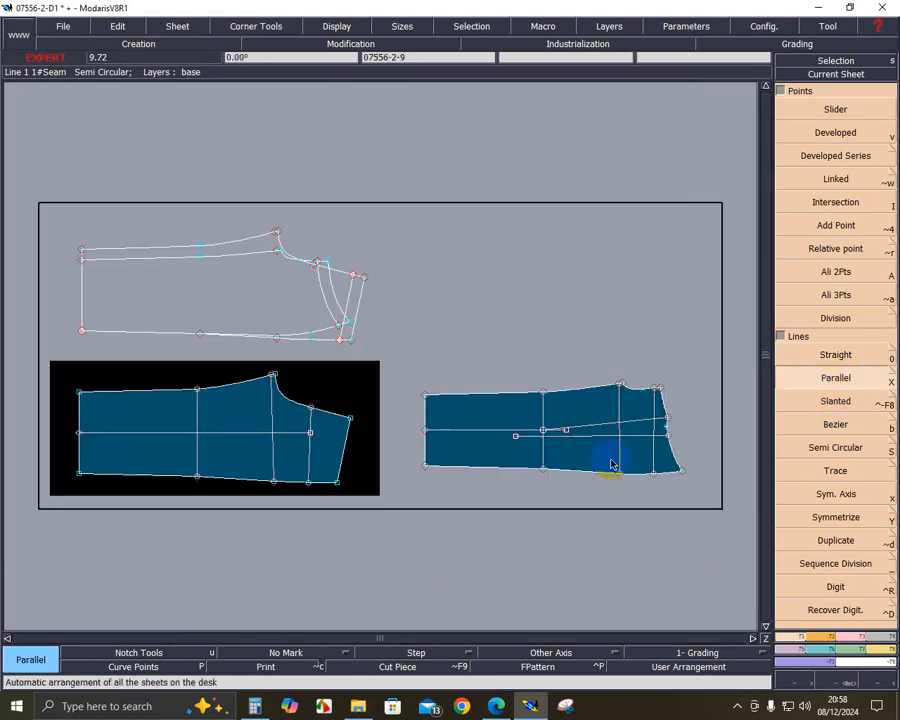
{"action": "key", "text": "a"}
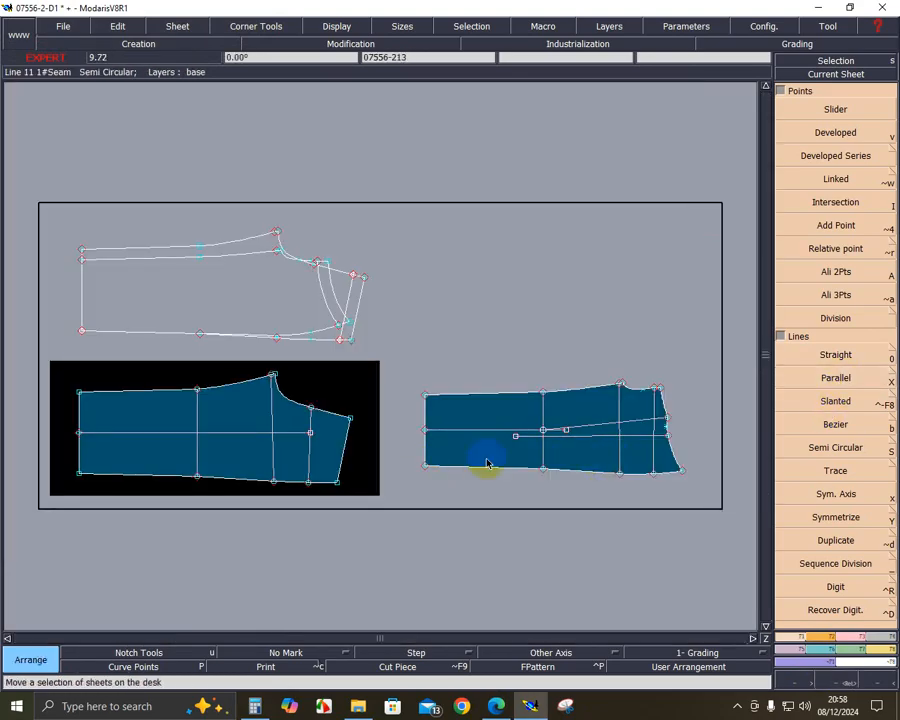
{"action": "left_click", "coordinate": [570, 448]}
{"action": "left_click", "coordinate": [547, 371]}
{"action": "left_click", "coordinate": [313, 454]}
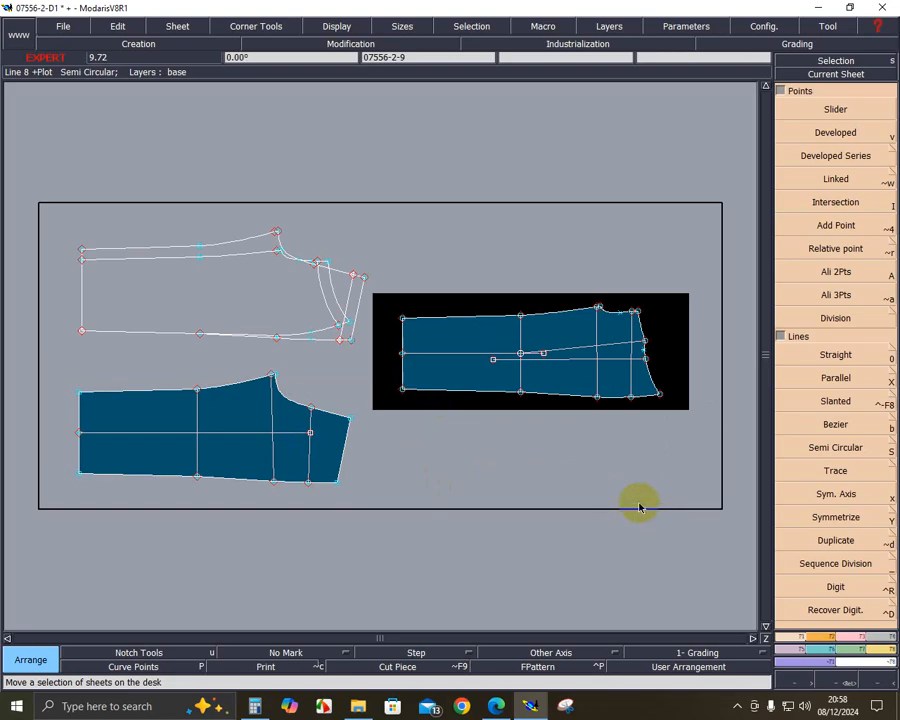
{"action": "left_click", "coordinate": [635, 507]}
{"action": "left_click", "coordinate": [841, 687]}
{"action": "left_click", "coordinate": [356, 342]}
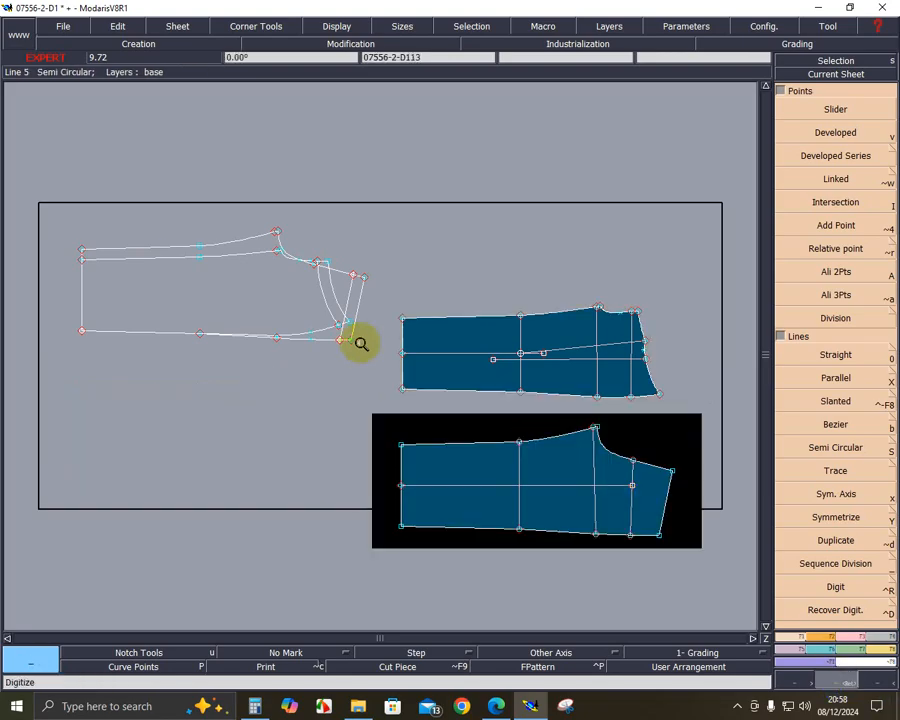
- Add dynamic length measurements along the full side seam of the front piece and of the back piece
{"action": "left_click", "coordinate": [686, 534]}
{"action": "left_click", "coordinate": [884, 660]}
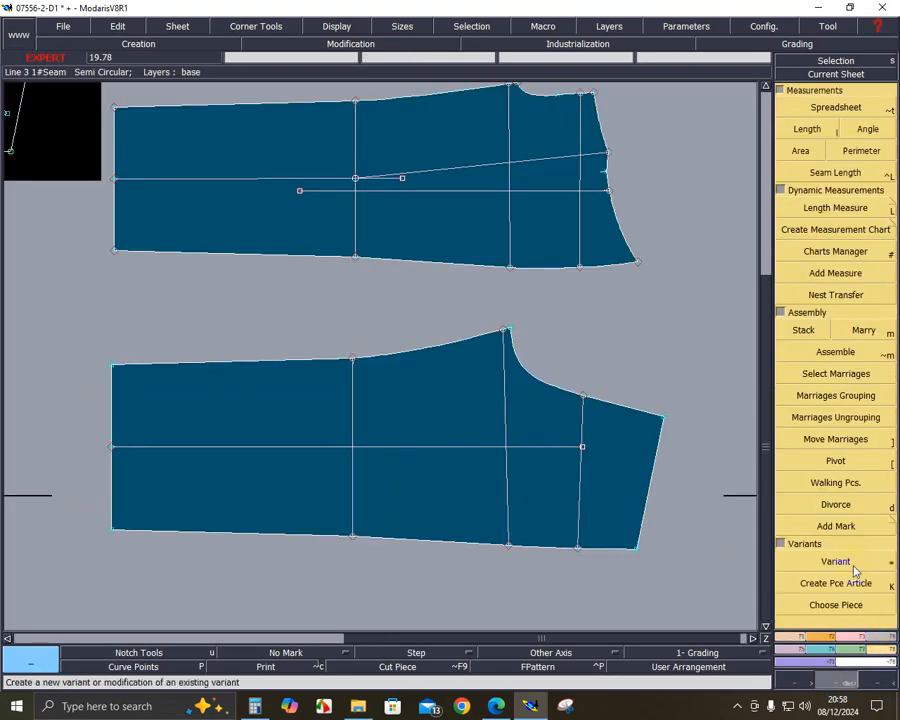
{"action": "left_click", "coordinate": [835, 207]}
{"action": "left_click", "coordinate": [553, 270]}
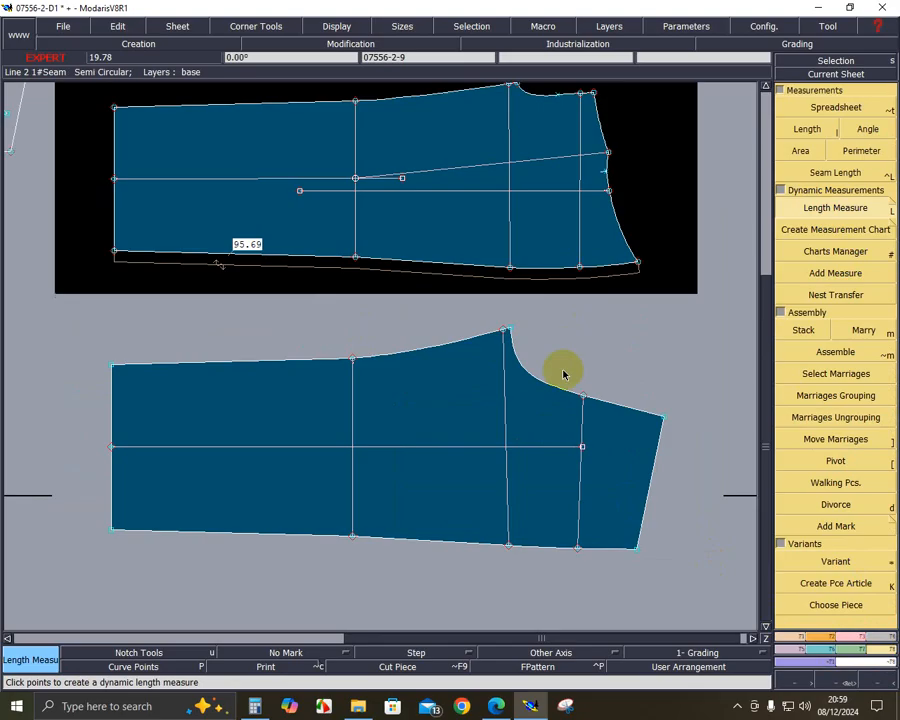
{"action": "left_click", "coordinate": [481, 546]}
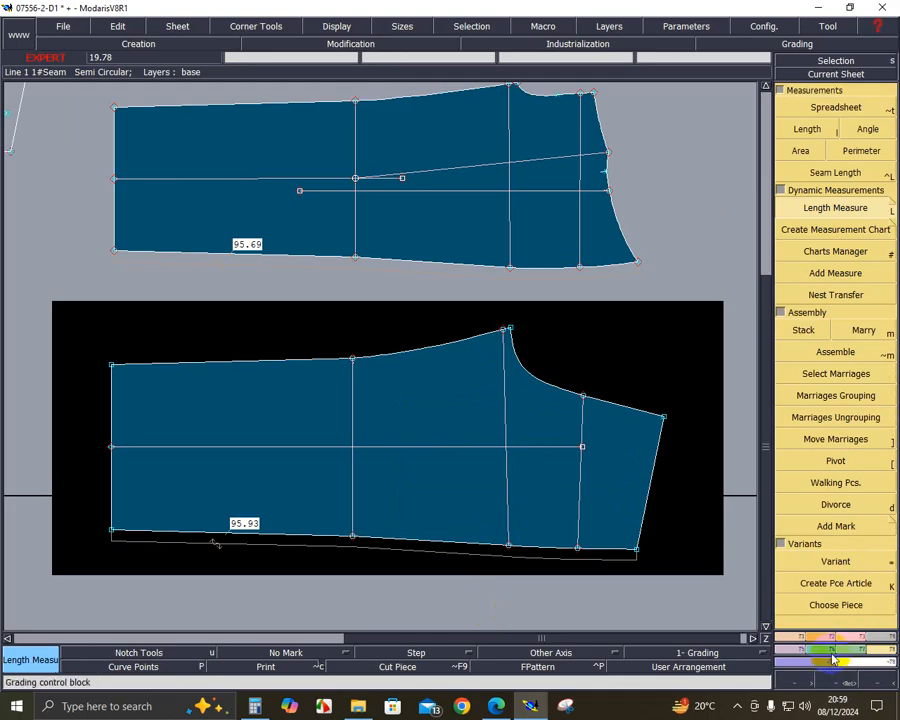
- Try to move the waist end of the front piece's lower lengthwise line along the waist curve and undo the move
{"action": "left_click", "coordinate": [350, 43]}
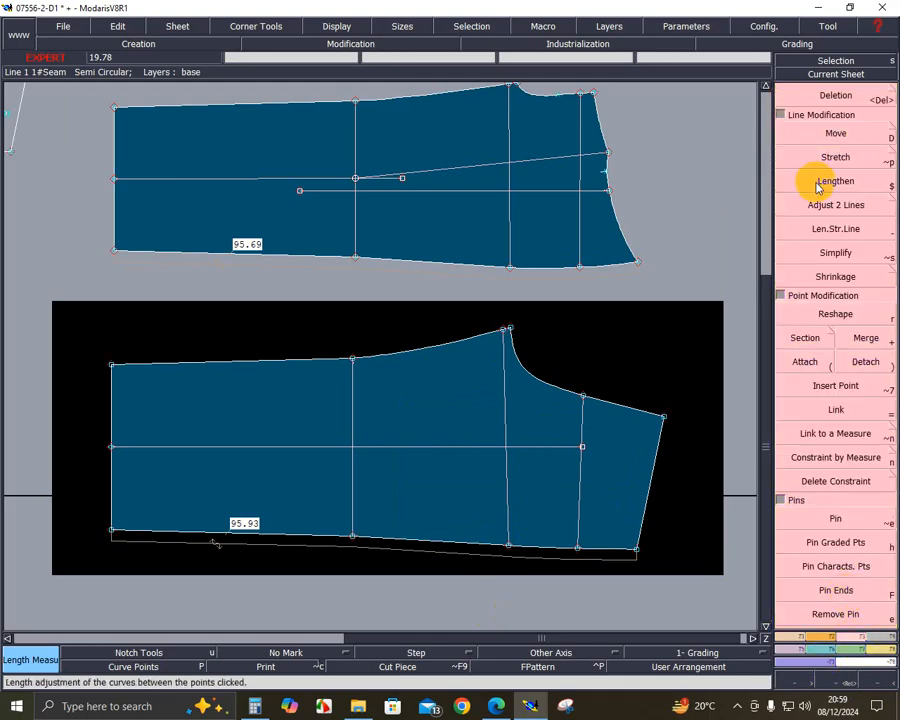
{"action": "left_click", "coordinate": [840, 135]}
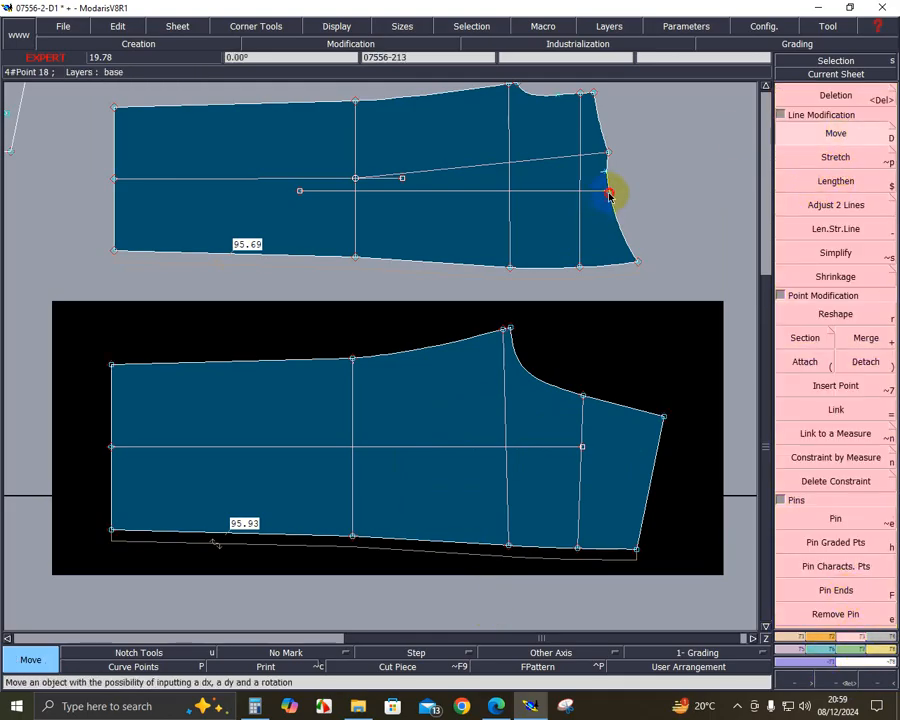
{"action": "left_click", "coordinate": [609, 195]}
{"action": "left_click", "coordinate": [617, 216]}
{"action": "left_click", "coordinate": [815, 160]}
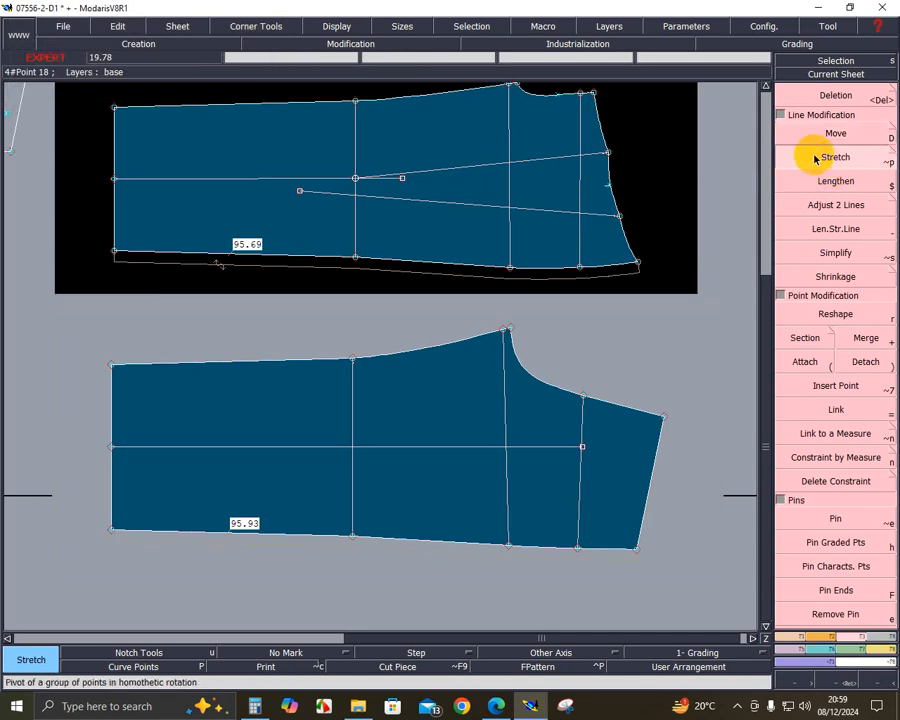
{"action": "key", "text": "ctrl+z"}
{"action": "left_click", "coordinate": [594, 93]}
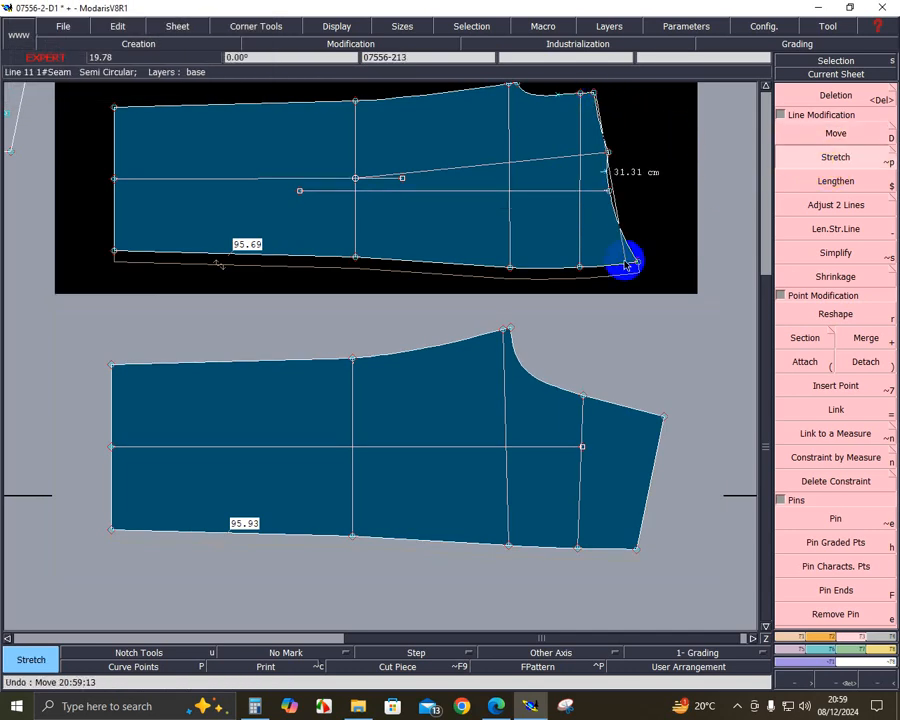
{"action": "left_click", "coordinate": [617, 196]}
{"action": "left_click", "coordinate": [610, 191]}
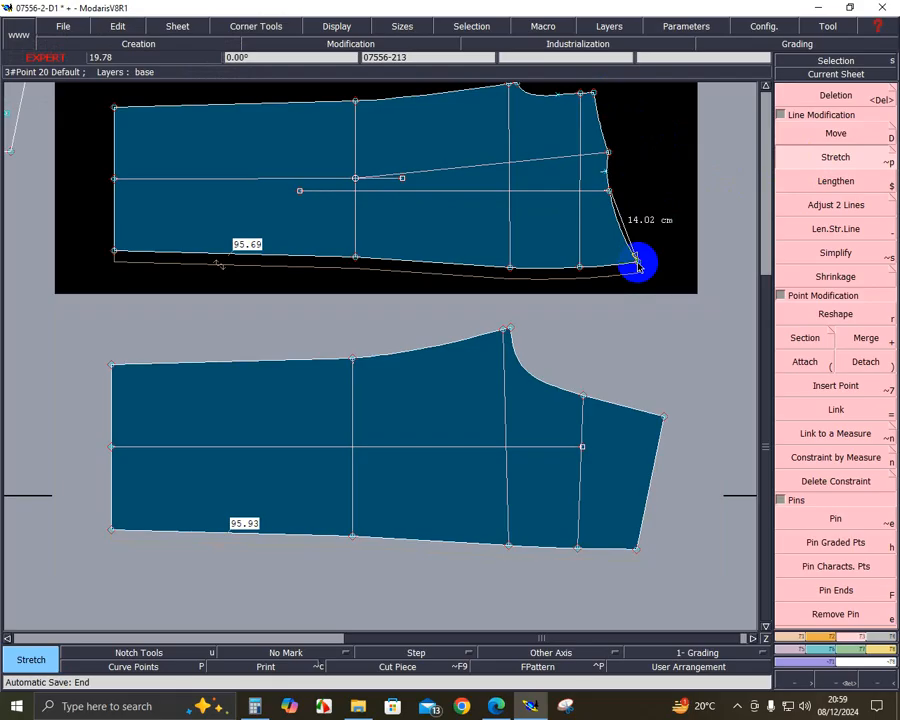
{"action": "left_click", "coordinate": [638, 264]}
- Stretch the back waistline about its centre-back point, shortening the back side seam to about 95.73 cm
{"action": "left_click", "coordinate": [663, 417]}
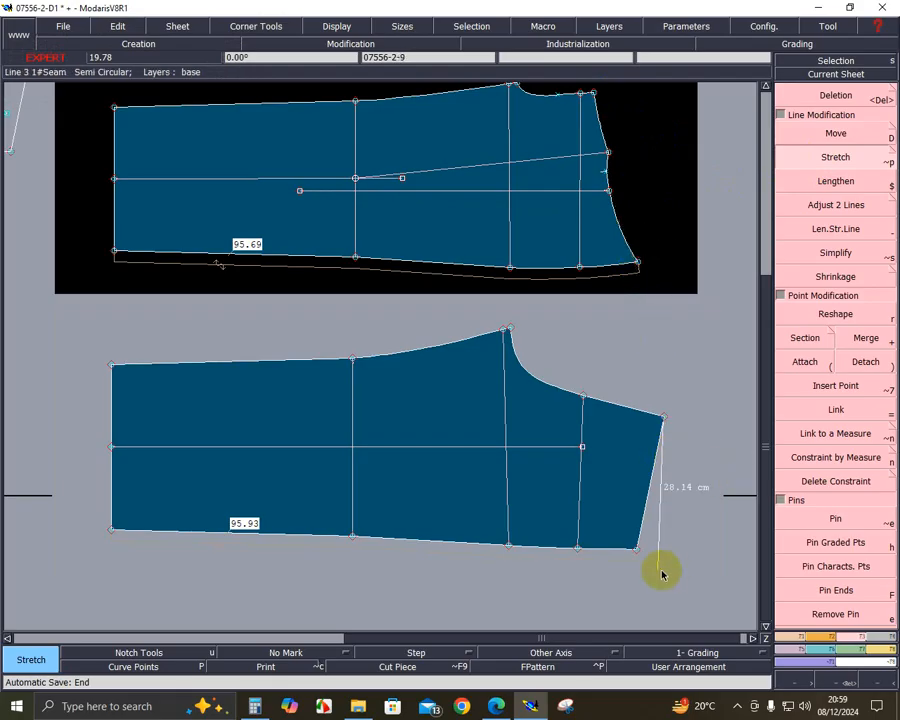
{"action": "left_click", "coordinate": [634, 551]}
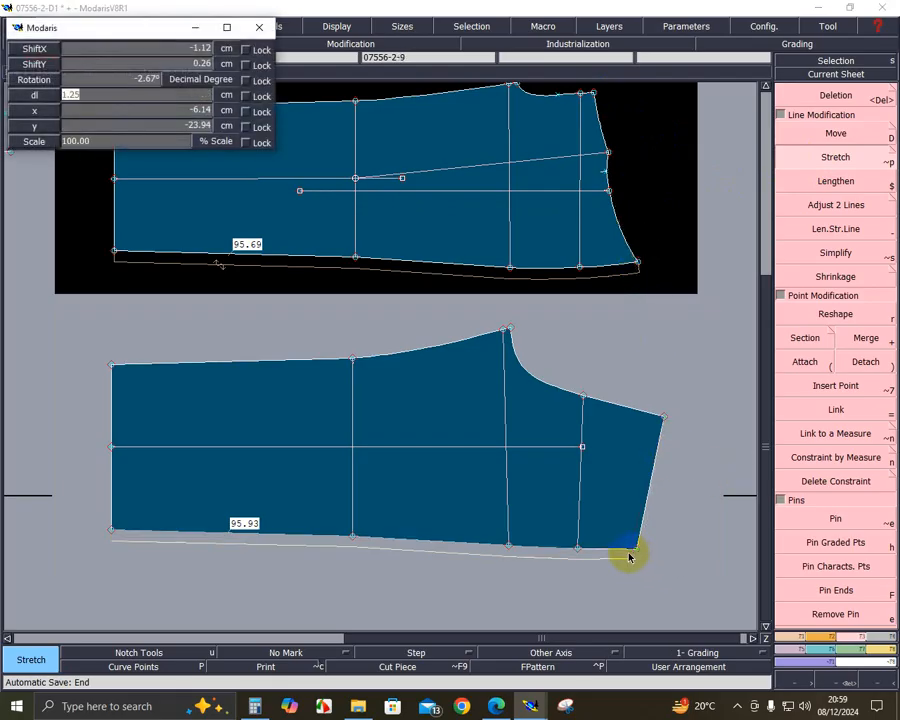
{"action": "right_click", "coordinate": [631, 557]}
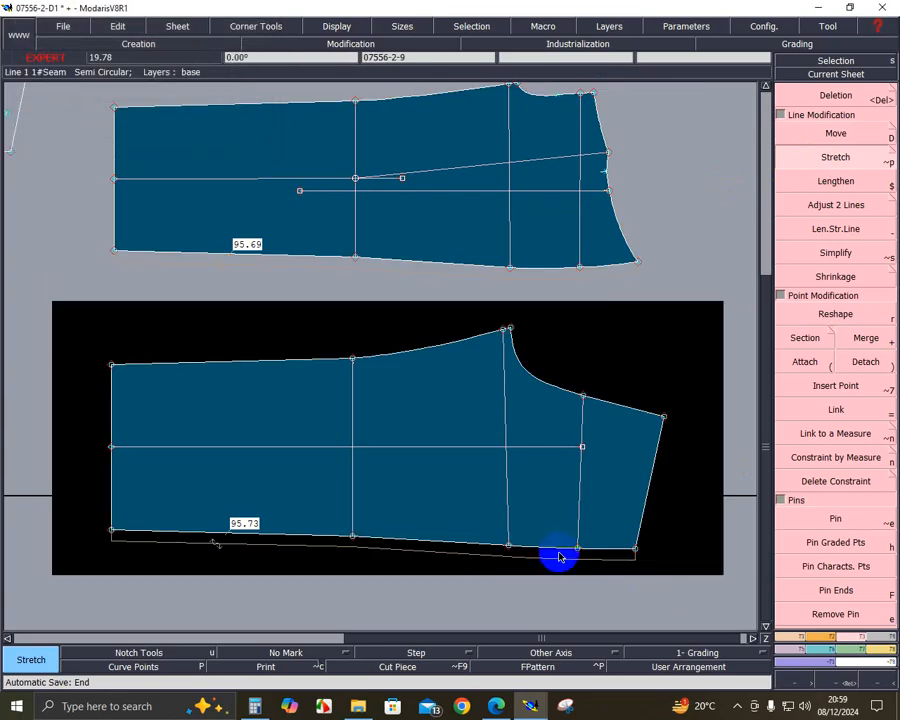
- Delete the side seam length measurements from the front and back pieces
{"action": "key", "text": "Delete"}
{"action": "left_click", "coordinate": [392, 270]}
{"action": "left_click", "coordinate": [418, 272]}
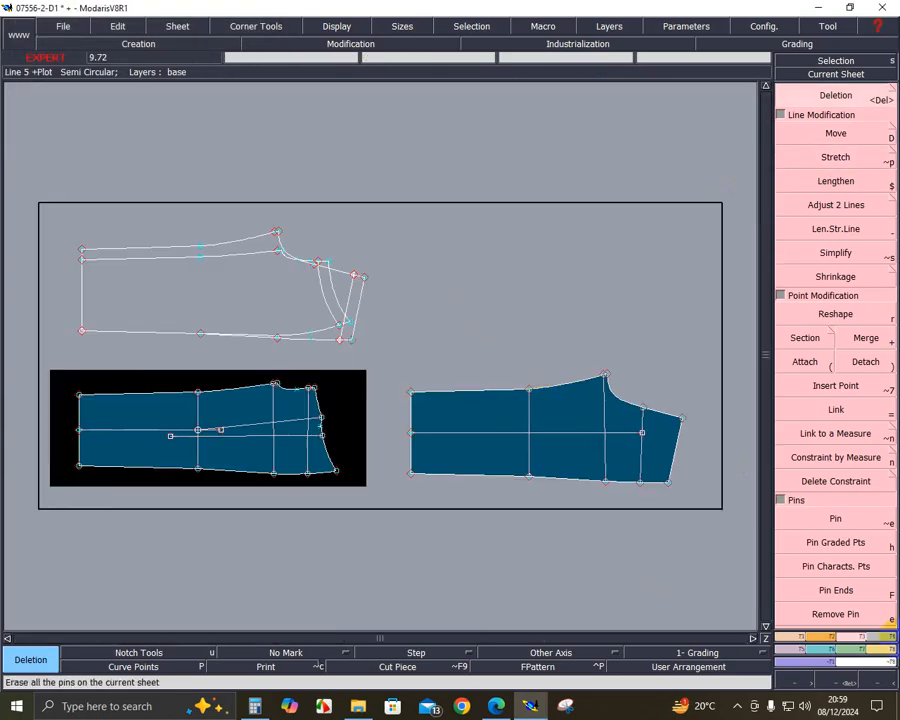
- Draw two parallels to the back waistline inside the piece, at distances of 6.5 cm and 6 cm
{"action": "left_click", "coordinate": [832, 678]}
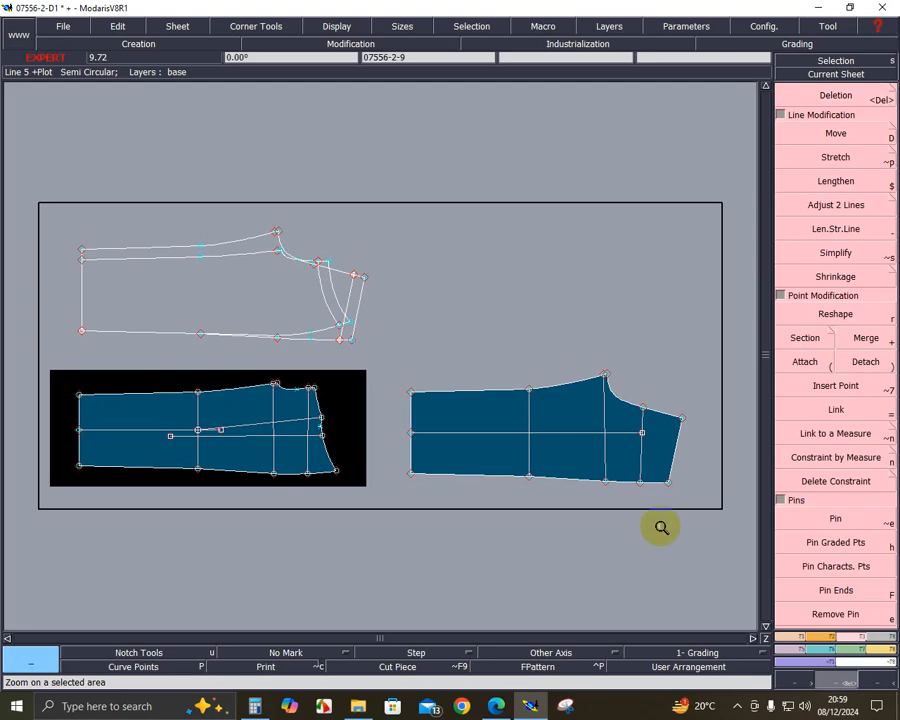
{"action": "left_click_drag", "start_coordinate": [500, 373], "coordinate": [718, 526]}
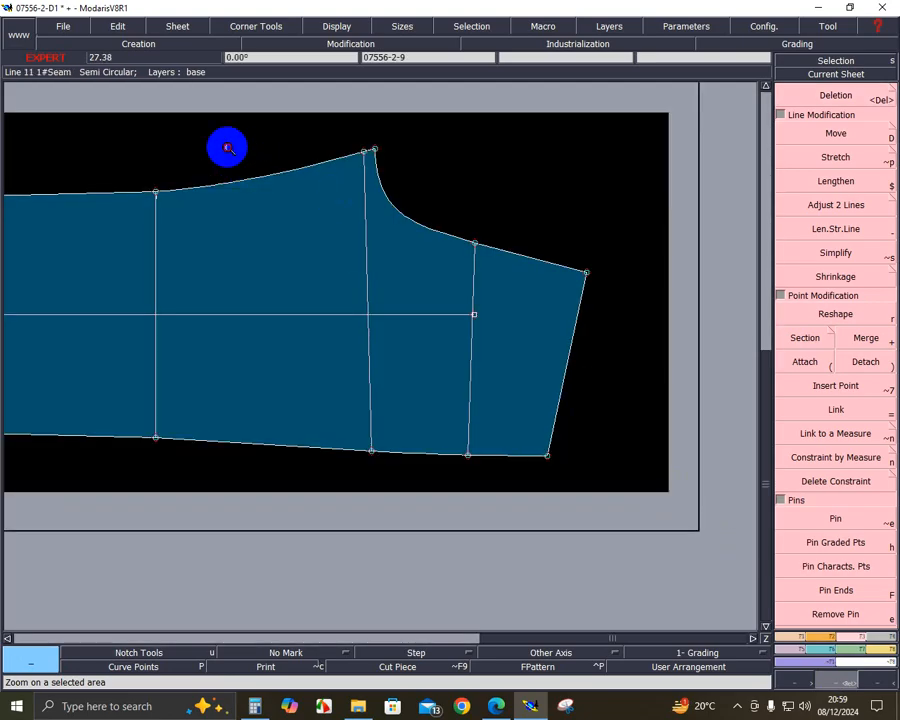
{"action": "left_click_drag", "start_coordinate": [227, 147], "coordinate": [713, 568]}
{"action": "left_click", "coordinate": [800, 638]}
{"action": "left_click", "coordinate": [824, 381]}
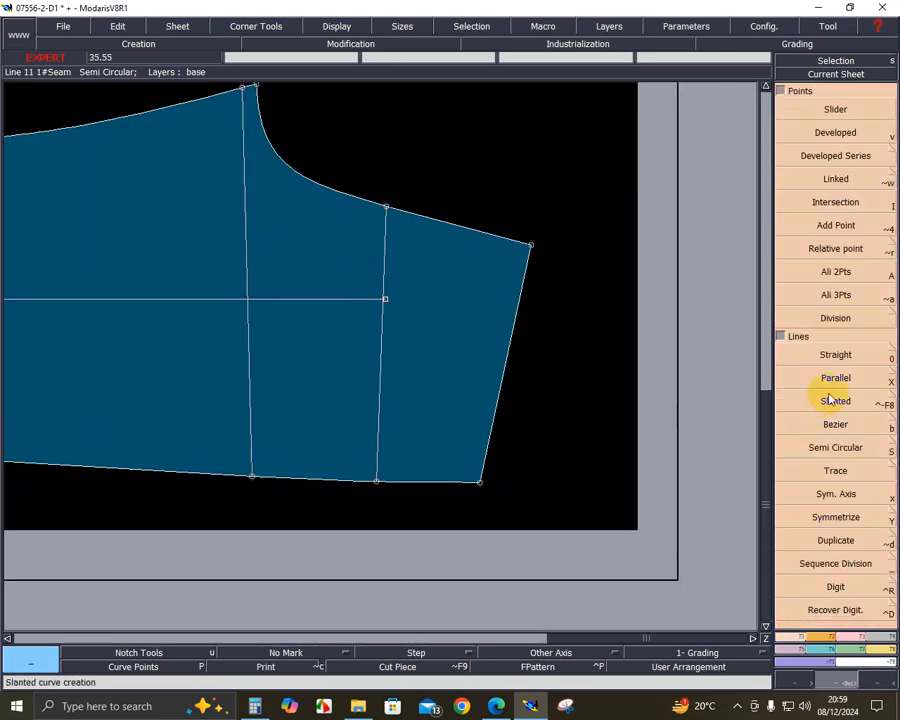
{"action": "left_click", "coordinate": [507, 360]}
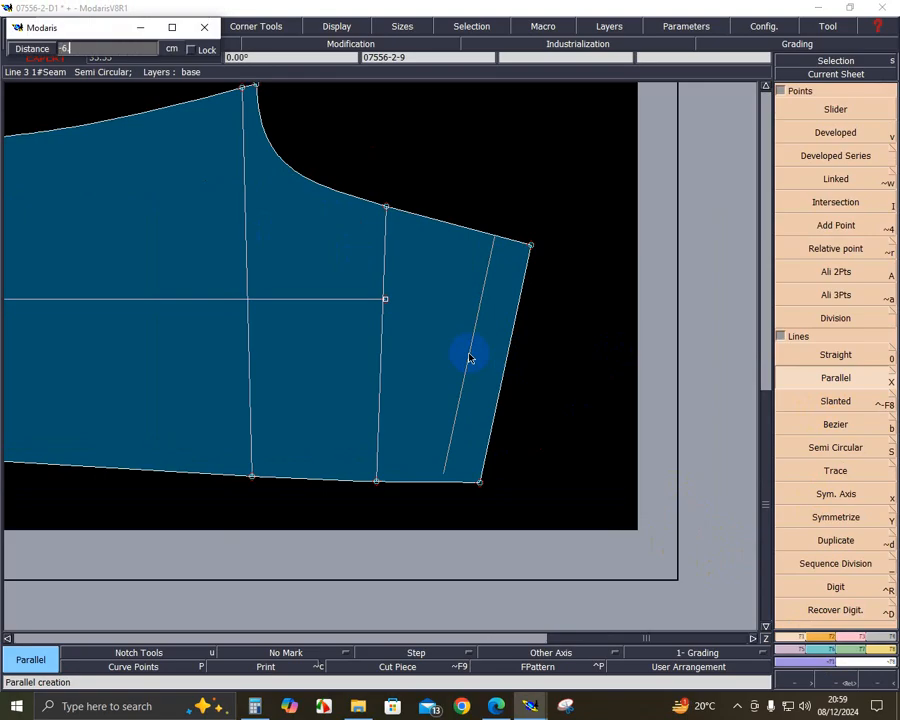
{"action": "type", "text": "-6."}
{"action": "key", "text": "Return"}
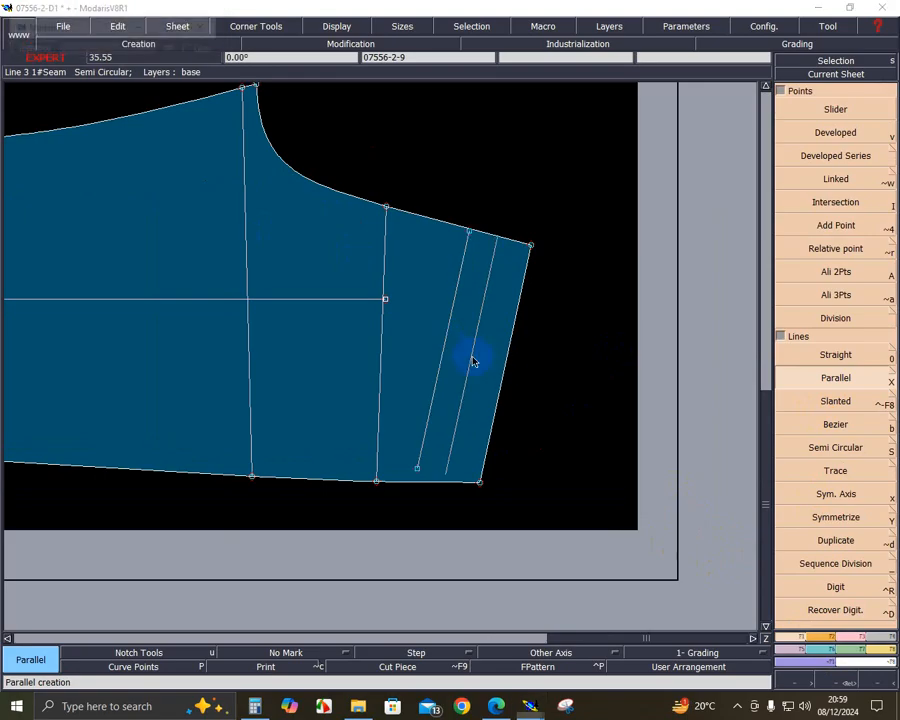
{"action": "left_click", "coordinate": [472, 361]}
{"action": "type", "text": "-5.5"}
{"action": "key", "text": "Return"}
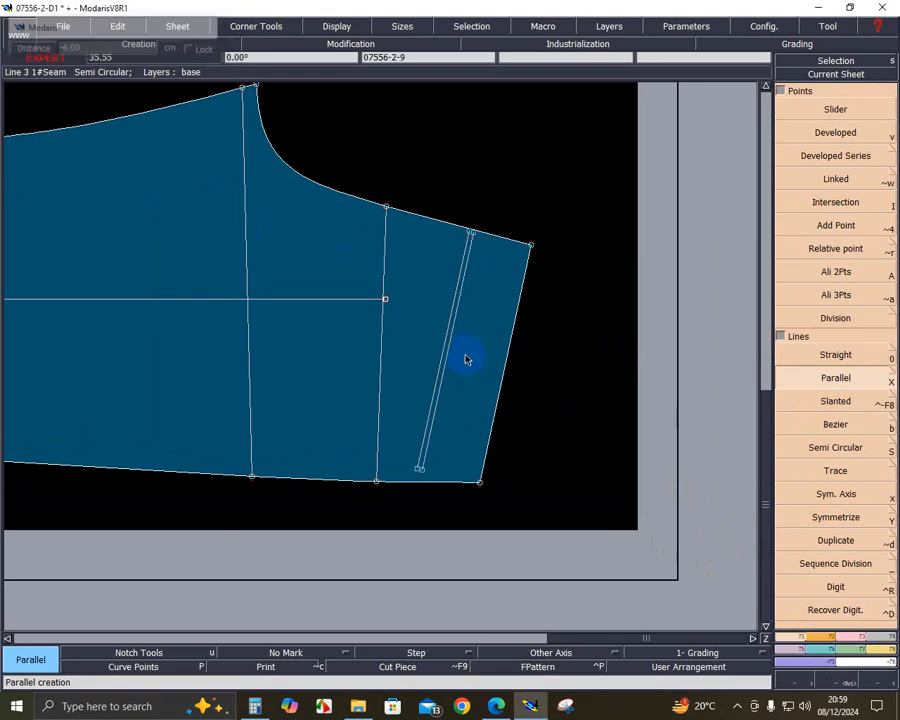
- Draw a parallel to the centre back seam inside the back piece and a second parallel 12.5 cm further in from it
{"action": "left_click", "coordinate": [841, 677]}
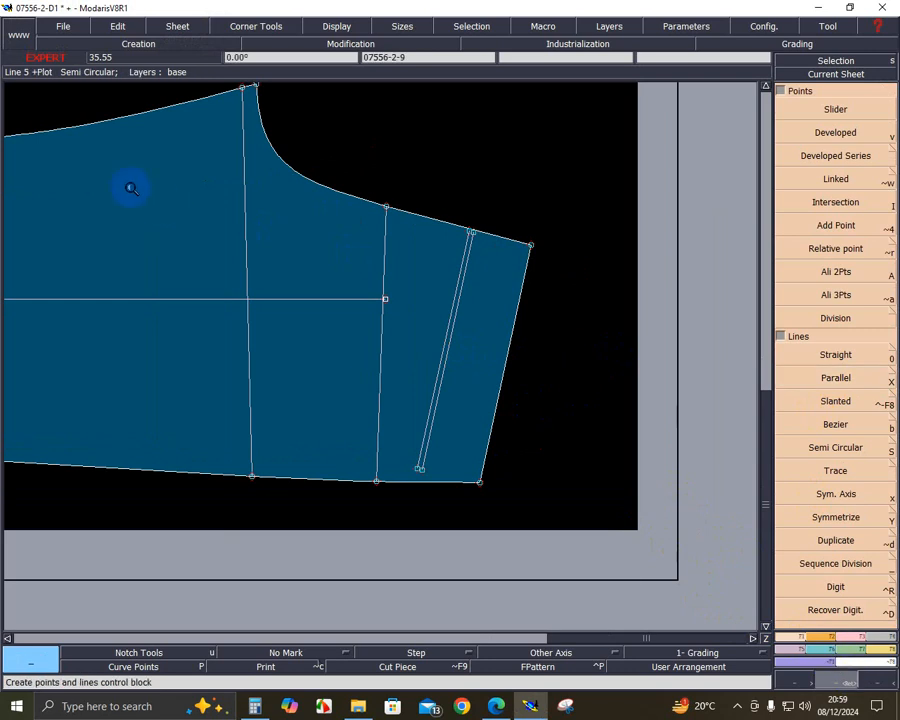
{"action": "left_click_drag", "start_coordinate": [114, 172], "coordinate": [584, 548]}
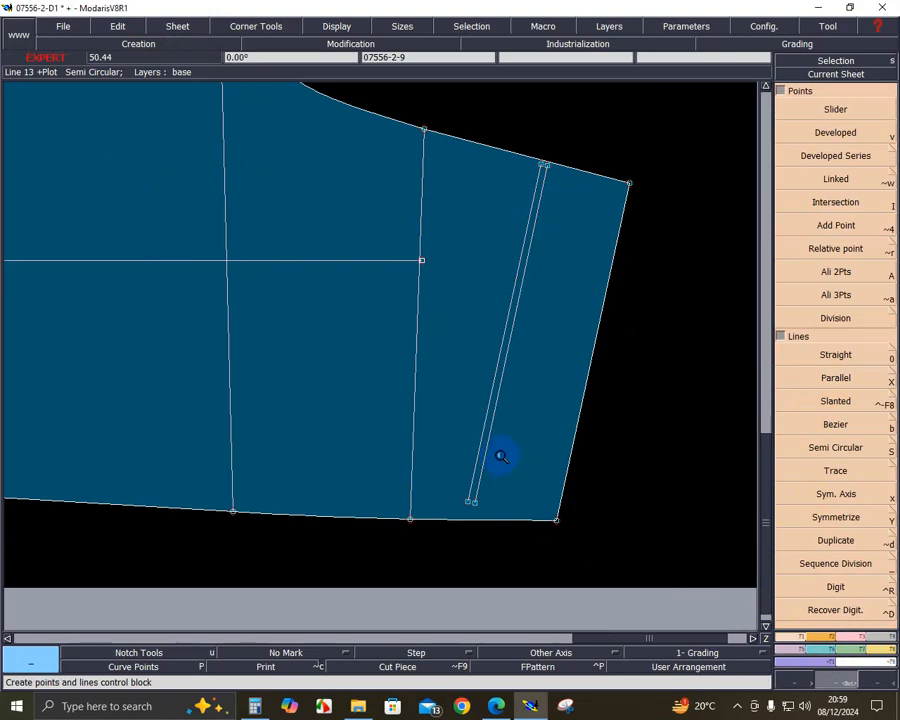
{"action": "left_click", "coordinate": [845, 374]}
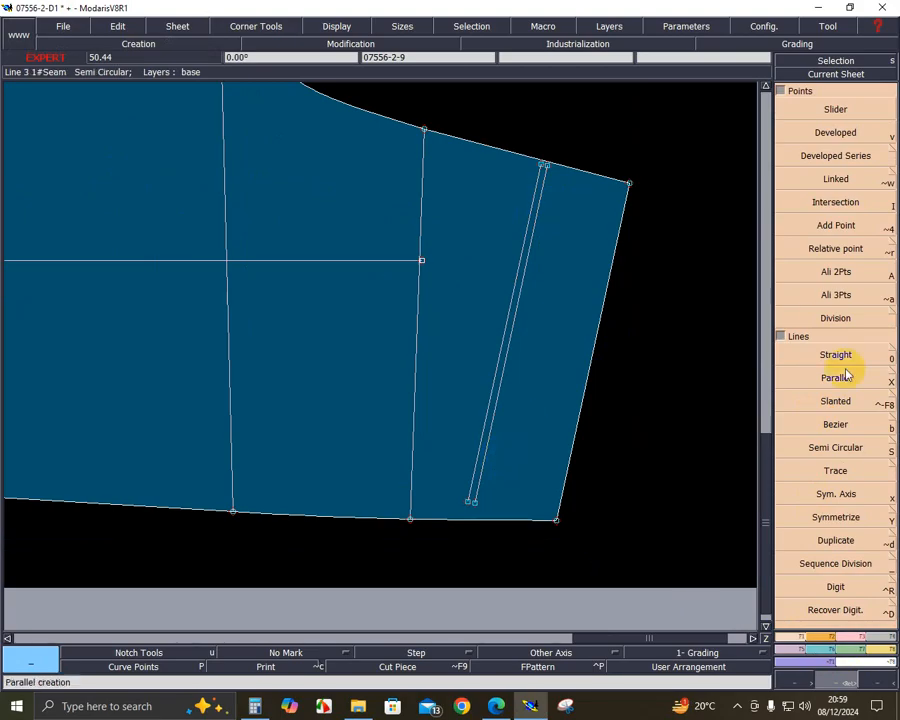
{"action": "left_click", "coordinate": [848, 380]}
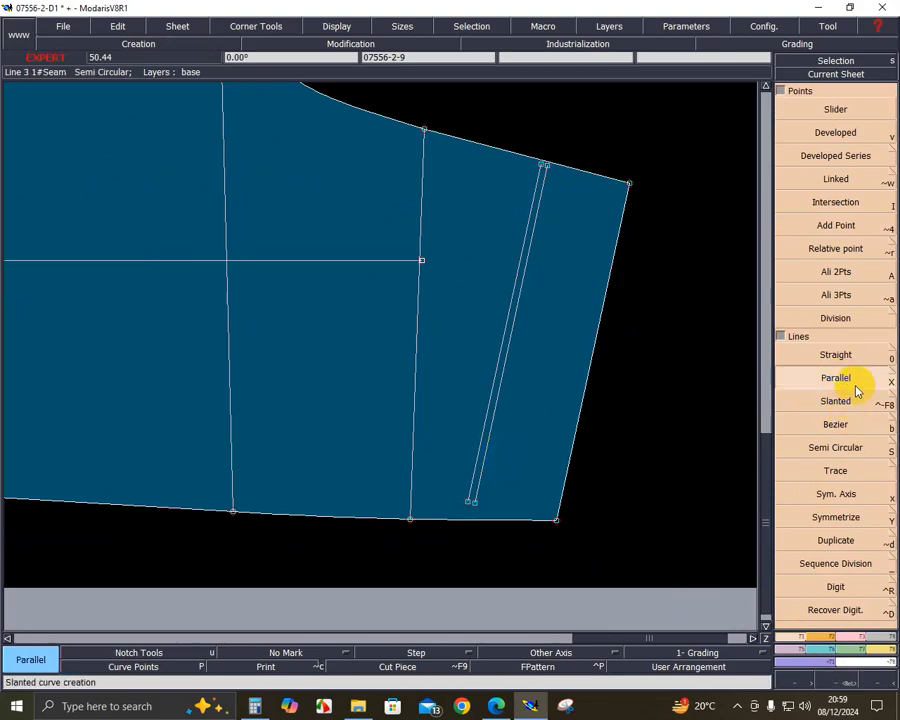
{"action": "left_click", "coordinate": [595, 168]}
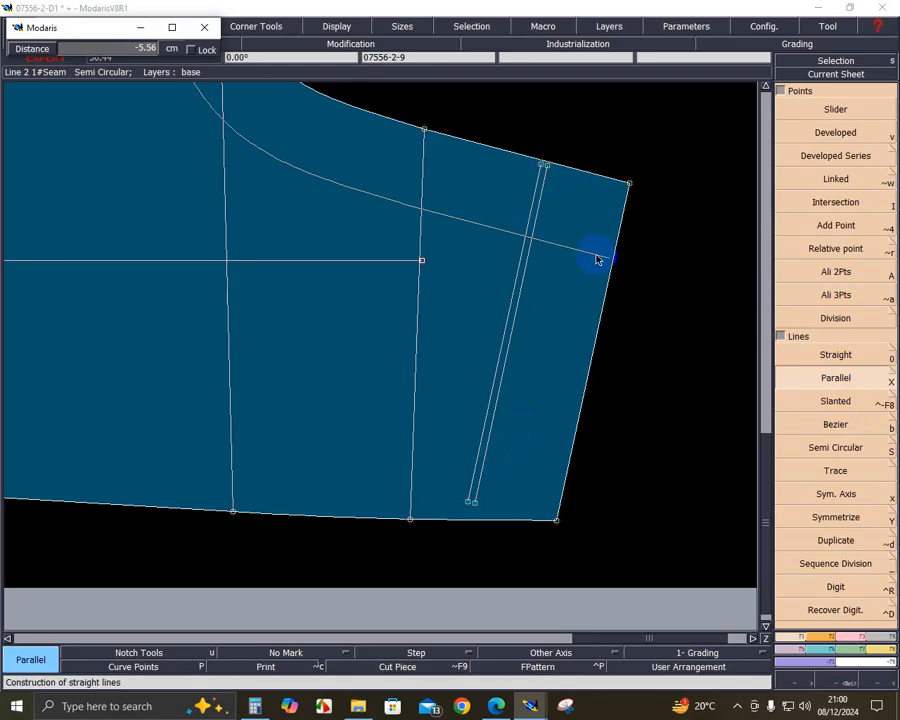
{"action": "type", "text": "-5.60"}
{"action": "key", "text": "Return"}
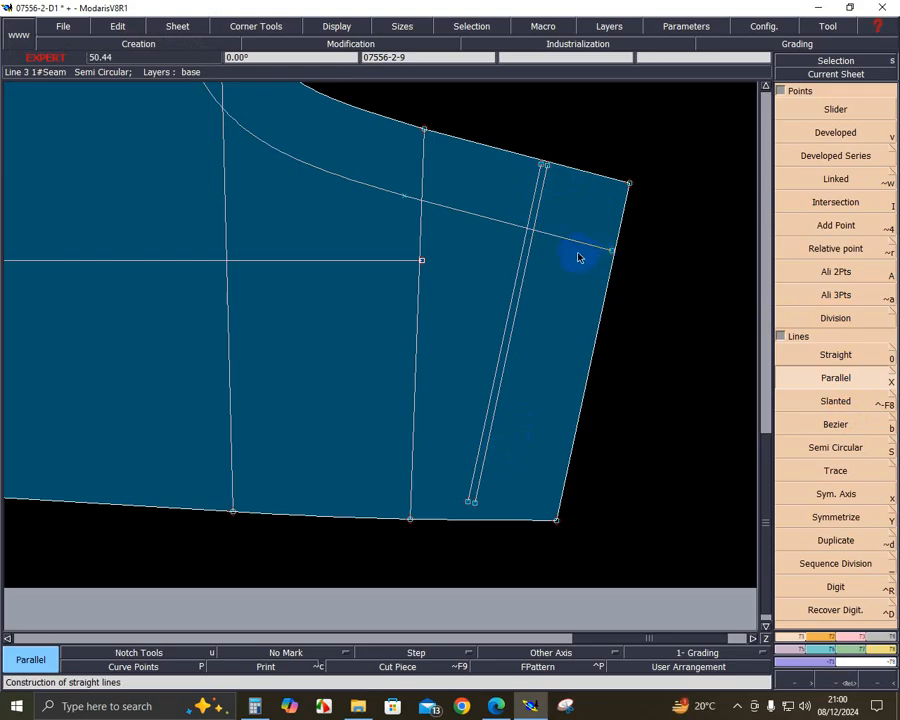
{"action": "left_click", "coordinate": [576, 243]}
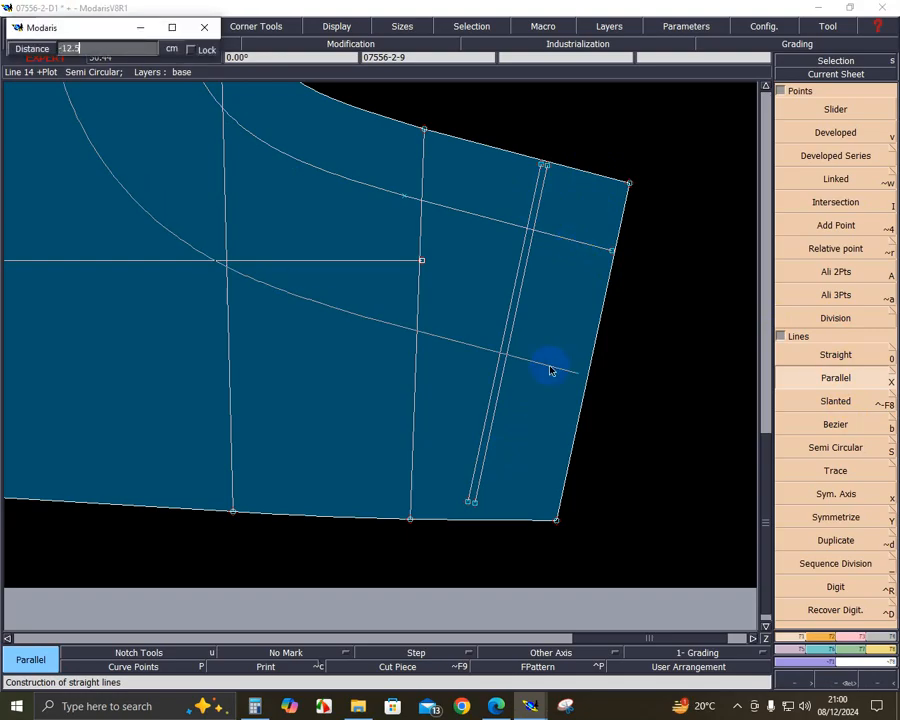
{"action": "key", "text": "Return"}
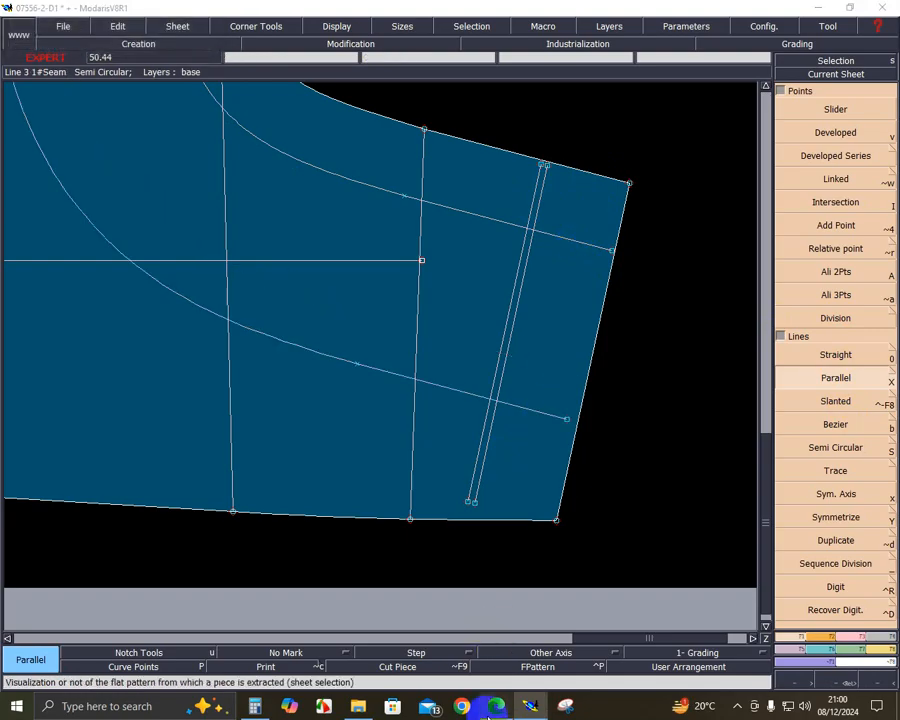
- Check the back pocket measurements in the PDF size chart and draw the slanted pocket line between opposite construction-line intersections on the back piece
{"action": "left_click", "coordinate": [496, 706]}
{"action": "scroll", "coordinate": [598, 590], "scroll_direction": "down", "scroll_amount": 2}
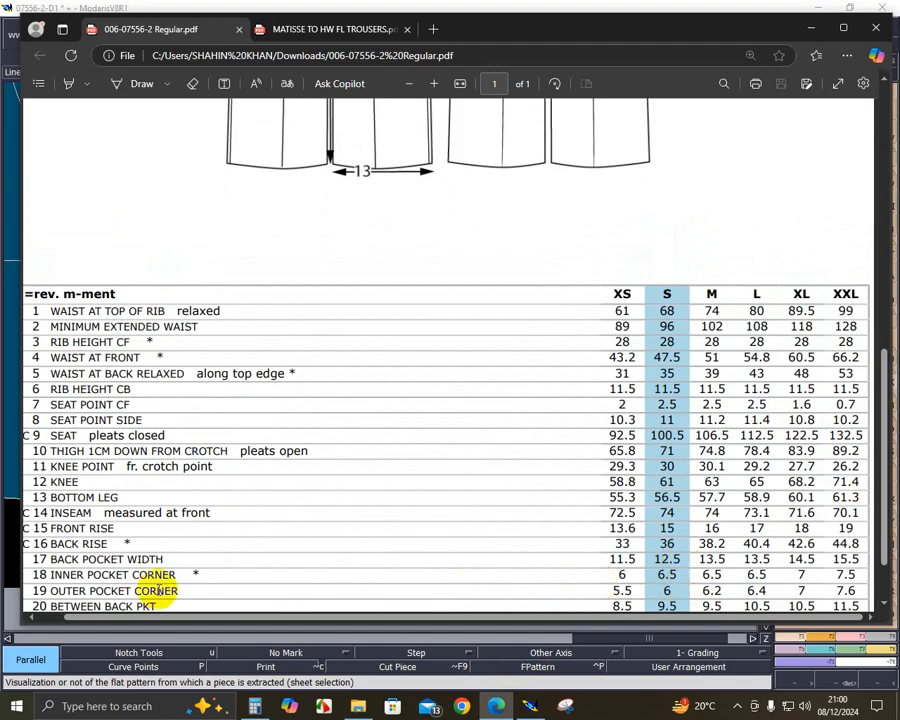
{"action": "left_click", "coordinate": [815, 29]}
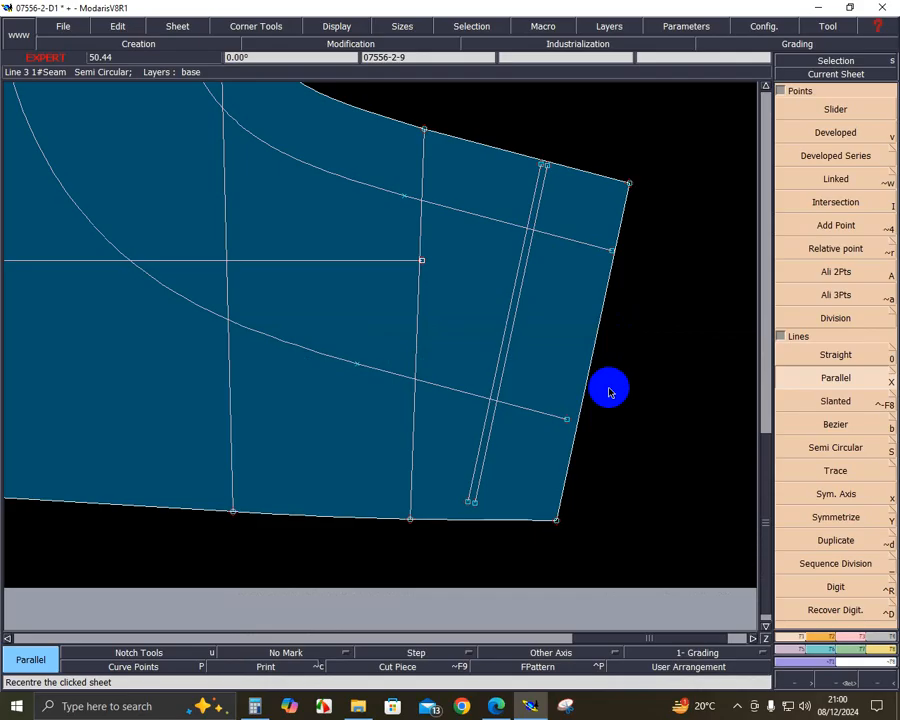
{"action": "key", "text": "0"}
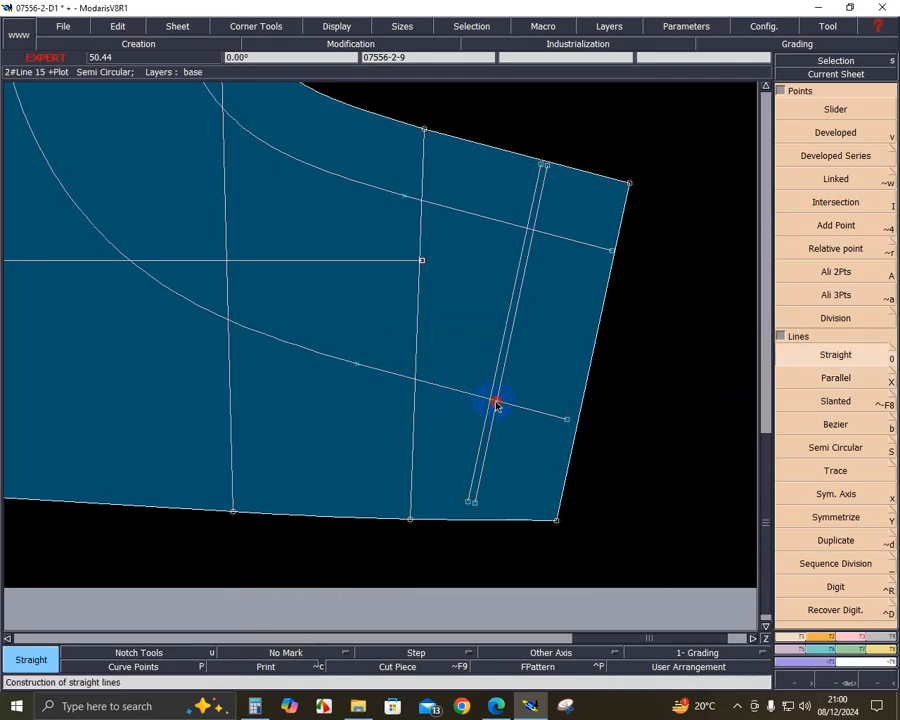
{"action": "left_click", "coordinate": [495, 403]}
{"action": "left_click", "coordinate": [526, 230]}
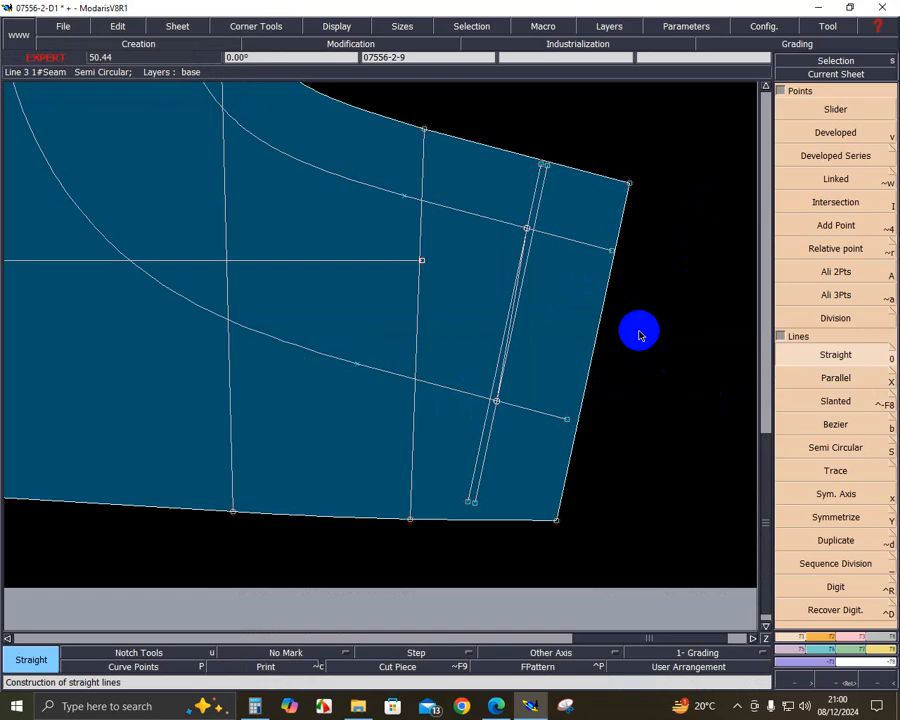
- Delete the four parallel construction lines around the back pocket, keeping only the slanted pocket line
{"action": "key", "text": "Delete"}
{"action": "left_click", "coordinate": [538, 197]}
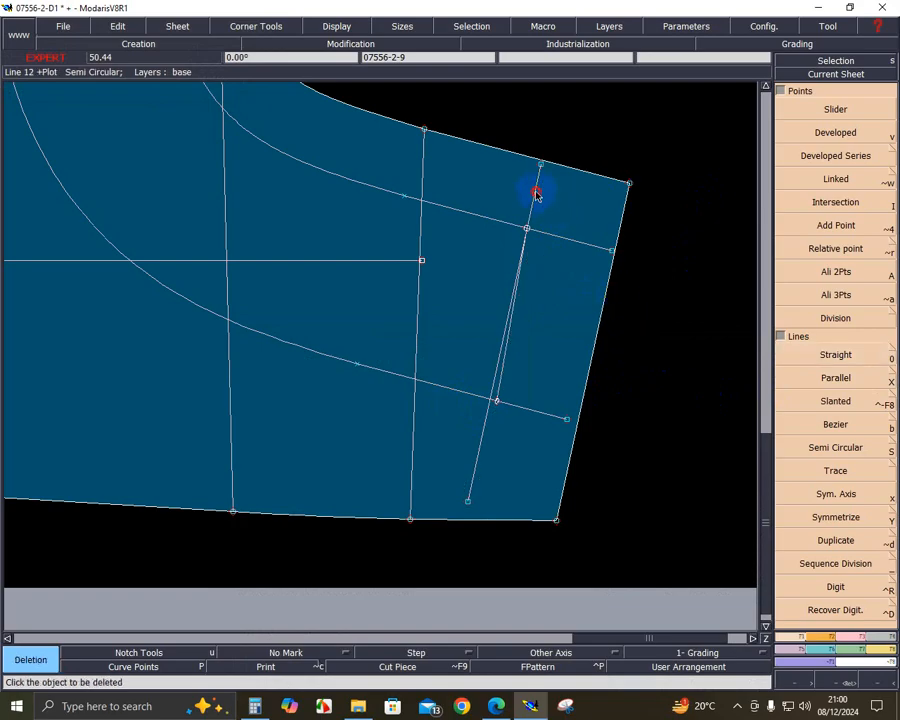
{"action": "left_click", "coordinate": [534, 192]}
{"action": "left_click", "coordinate": [544, 233]}
{"action": "left_click", "coordinate": [544, 418]}
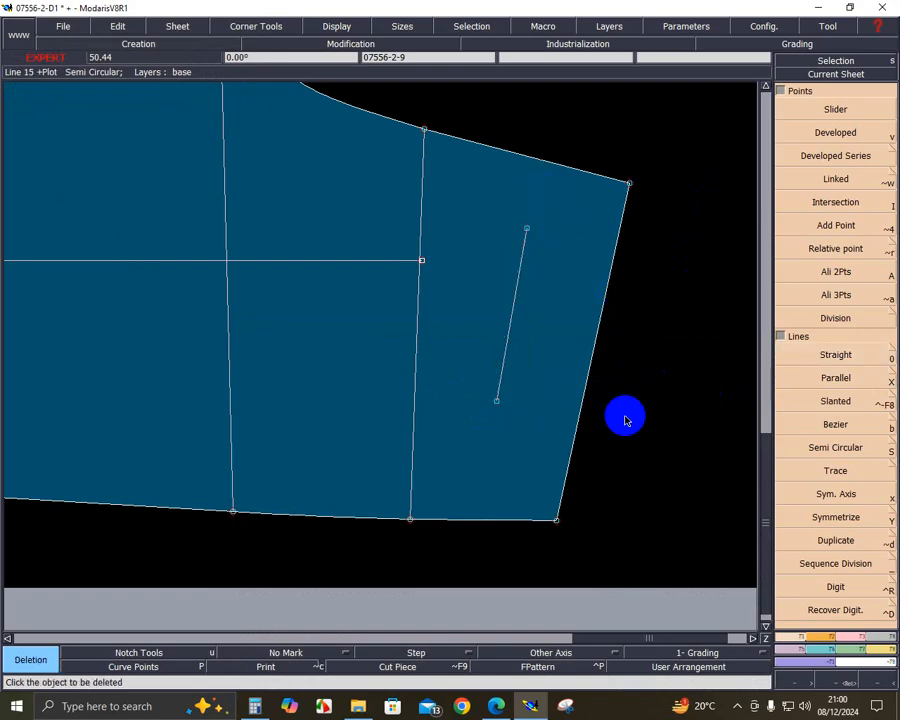
- Add a lengthwise axis of type Grain Line Axis 'DF' in the leg area of the back piece
{"action": "key", "text": "Page_Up"}
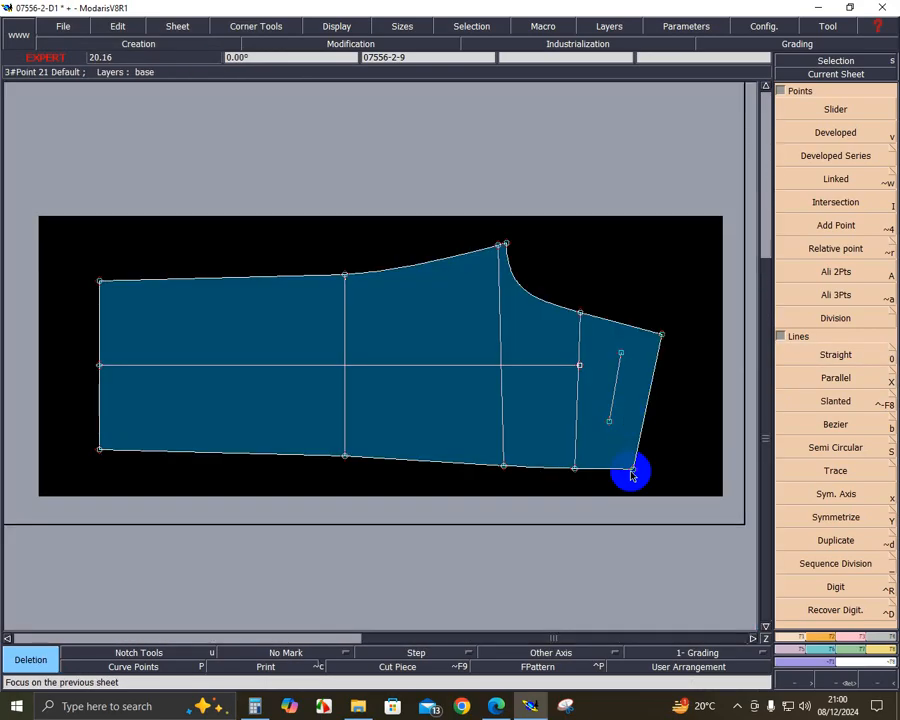
{"action": "left_click", "coordinate": [563, 656]}
{"action": "left_click", "coordinate": [562, 600]}
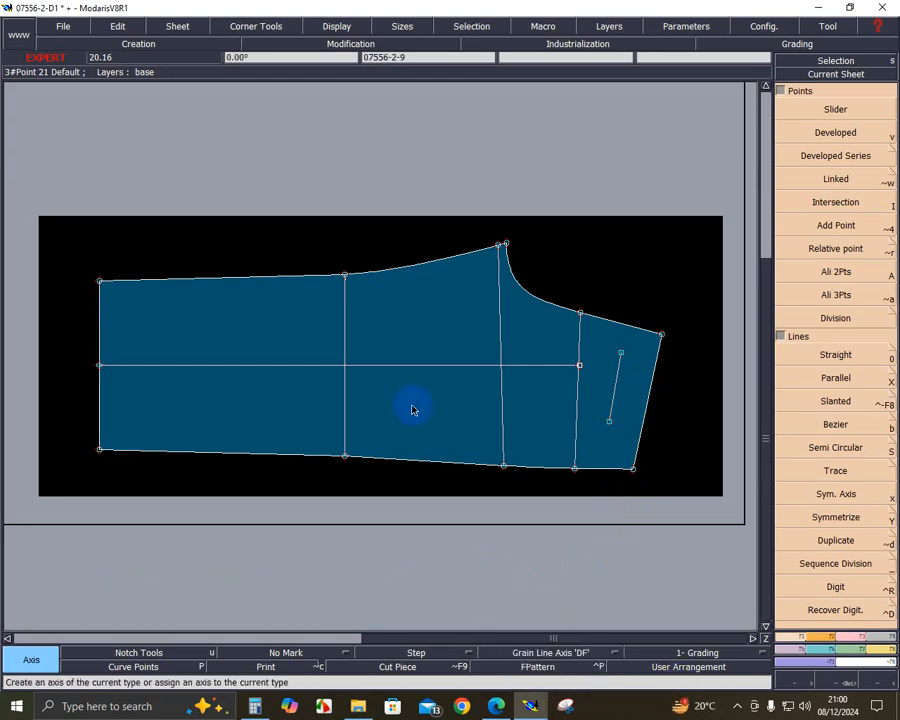
{"action": "left_click", "coordinate": [293, 388]}
{"action": "left_click", "coordinate": [458, 405]}
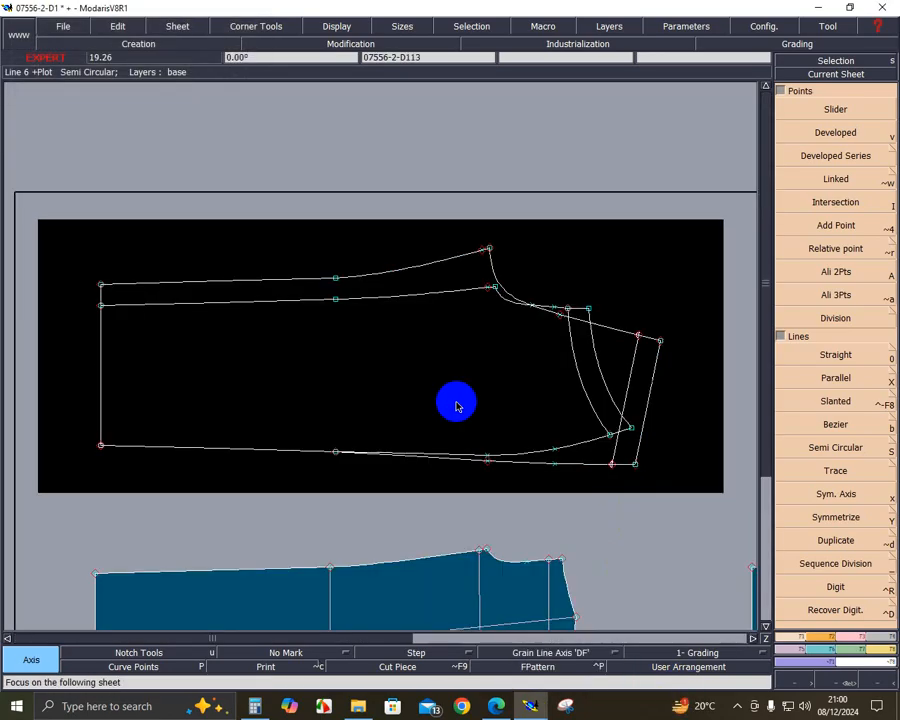
- Add a lengthwise Grain Line Axis 'DF' to the overlaid base draft and another to the front trouser piece
{"action": "left_click", "coordinate": [292, 377]}
{"action": "left_click", "coordinate": [490, 406]}
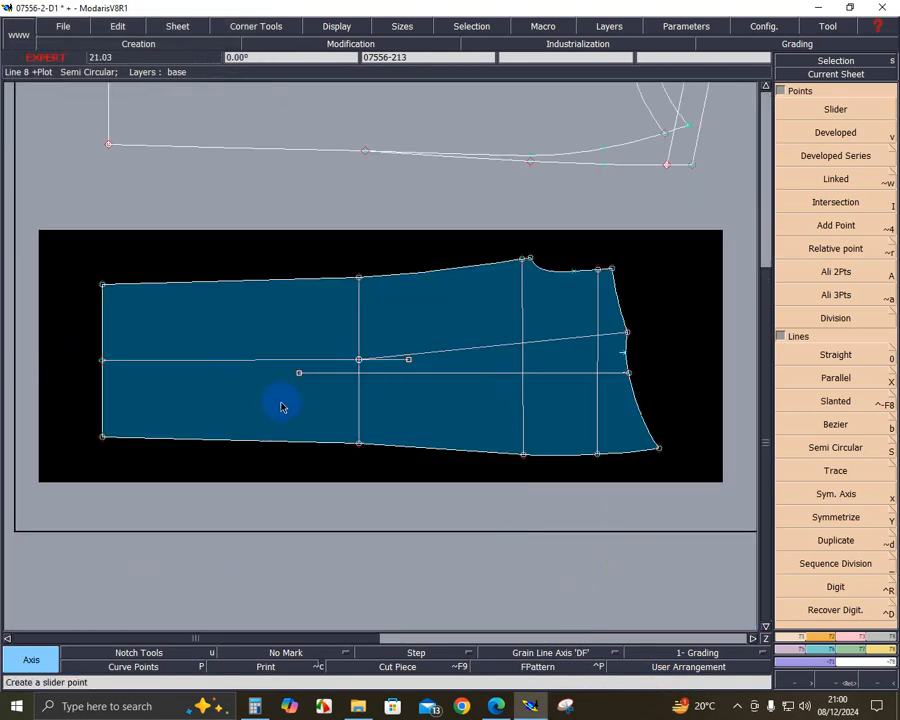
{"action": "left_click", "coordinate": [251, 391]}
{"action": "left_click", "coordinate": [466, 421]}
- Rotate the back piece's sheet by two points, using the ends of the slanted pocket line to make it horizontal
{"action": "key", "text": "j"}
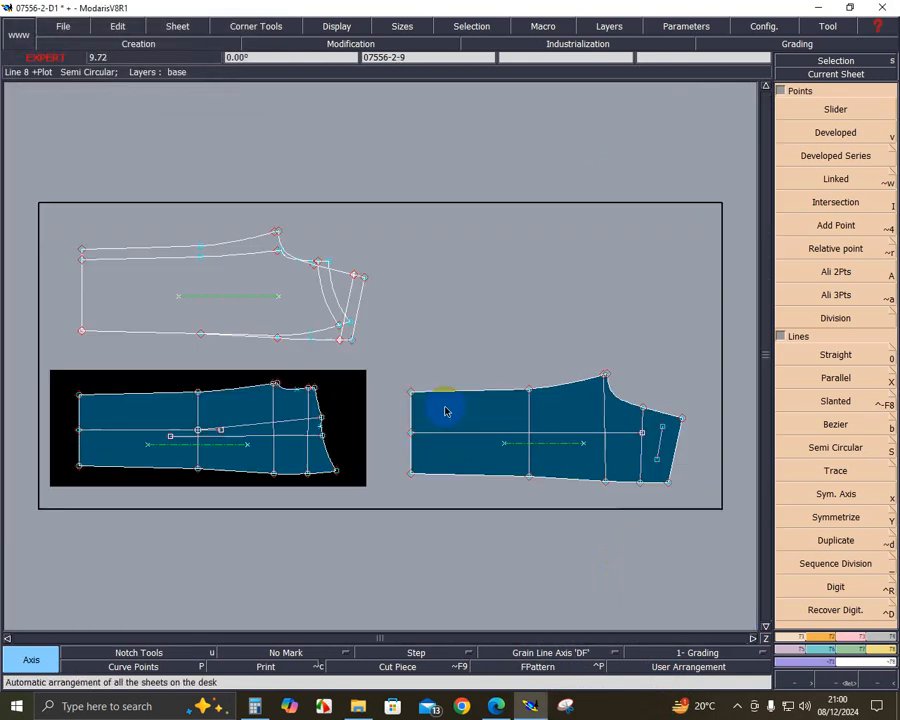
{"action": "left_click", "coordinate": [882, 688]}
{"action": "left_click_drag", "start_coordinate": [455, 357], "coordinate": [724, 534]}
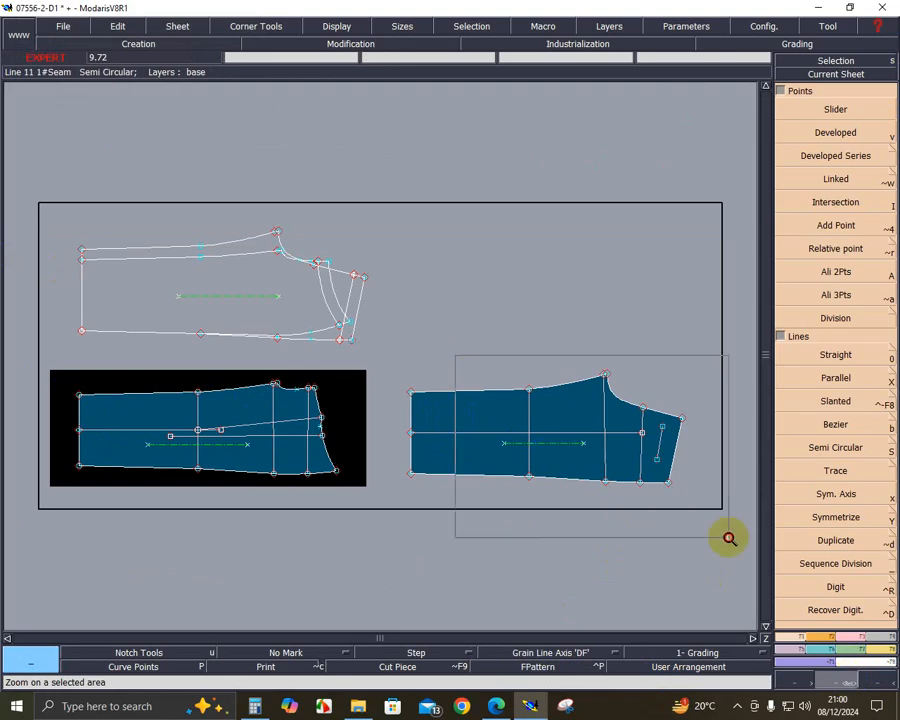
{"action": "left_click_drag", "start_coordinate": [382, 311], "coordinate": [668, 495]}
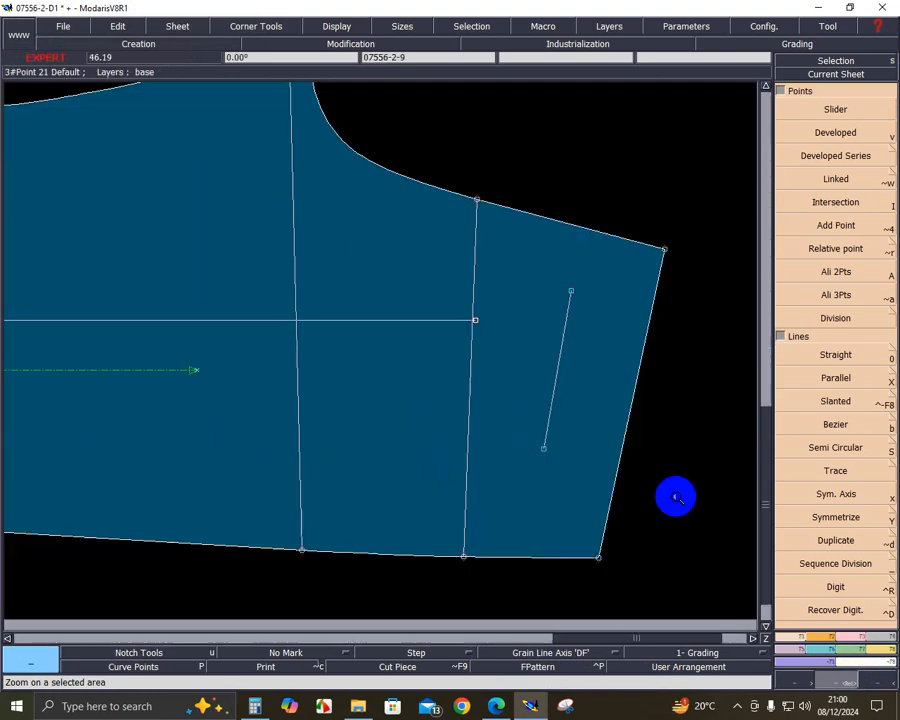
{"action": "left_click", "coordinate": [823, 637]}
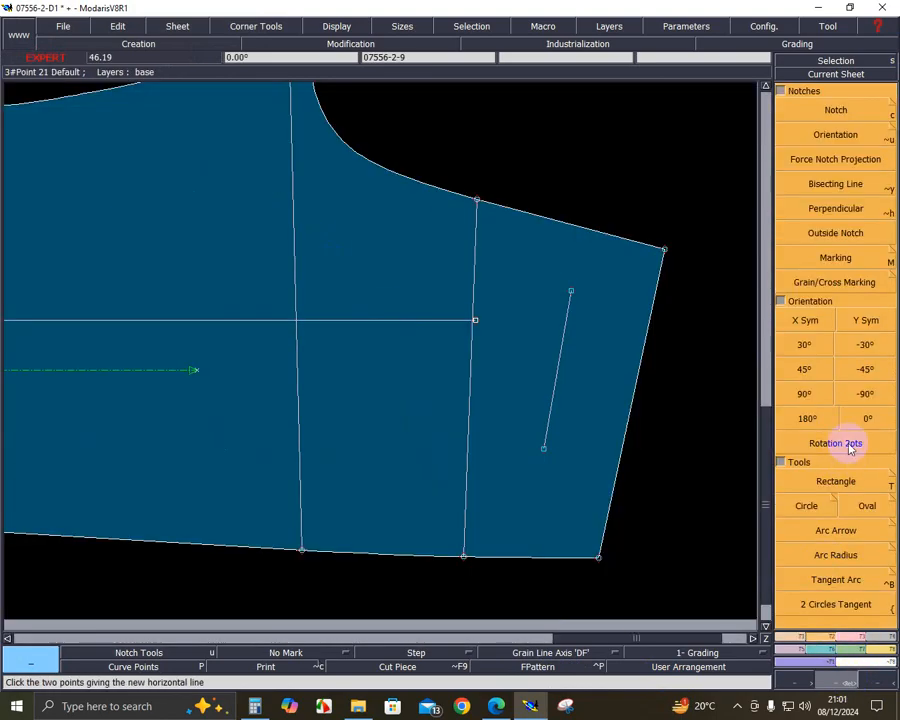
{"action": "left_click", "coordinate": [849, 449]}
{"action": "left_click", "coordinate": [545, 449]}
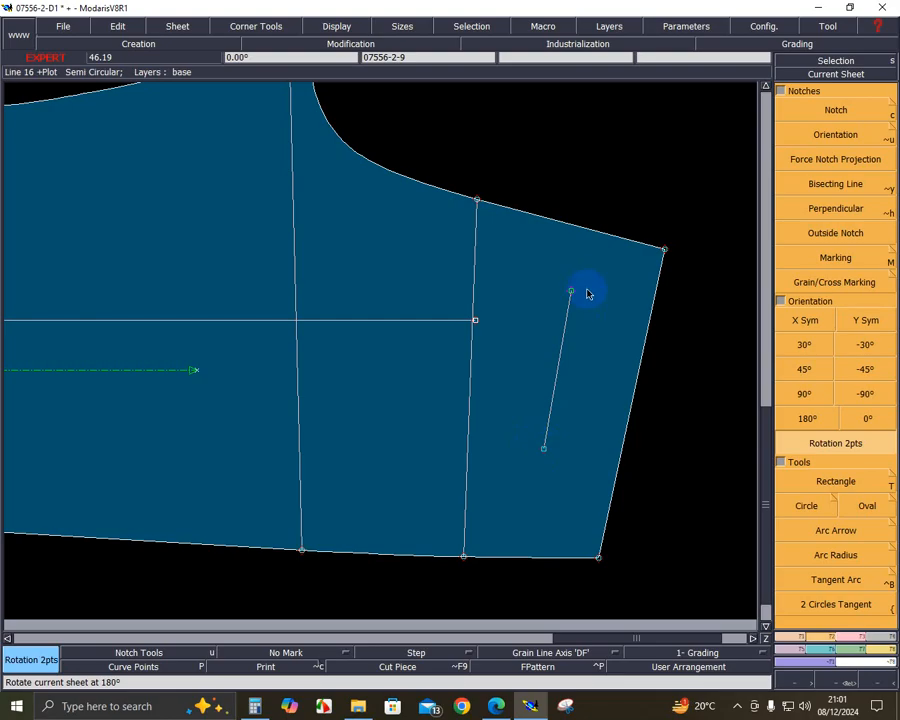
{"action": "left_click", "coordinate": [571, 291]}
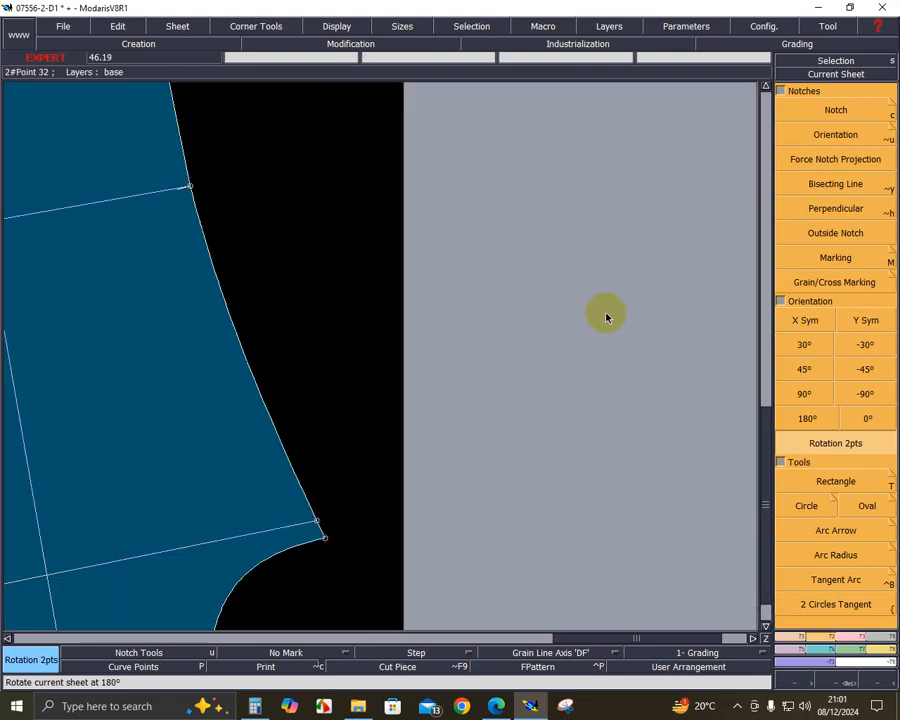
- Draw a parallel to the back pocket line on its leg side for the second long edge of the welt
{"action": "left_click", "coordinate": [845, 683]}
{"action": "left_click_drag", "start_coordinate": [55, 461], "coordinate": [241, 597]}
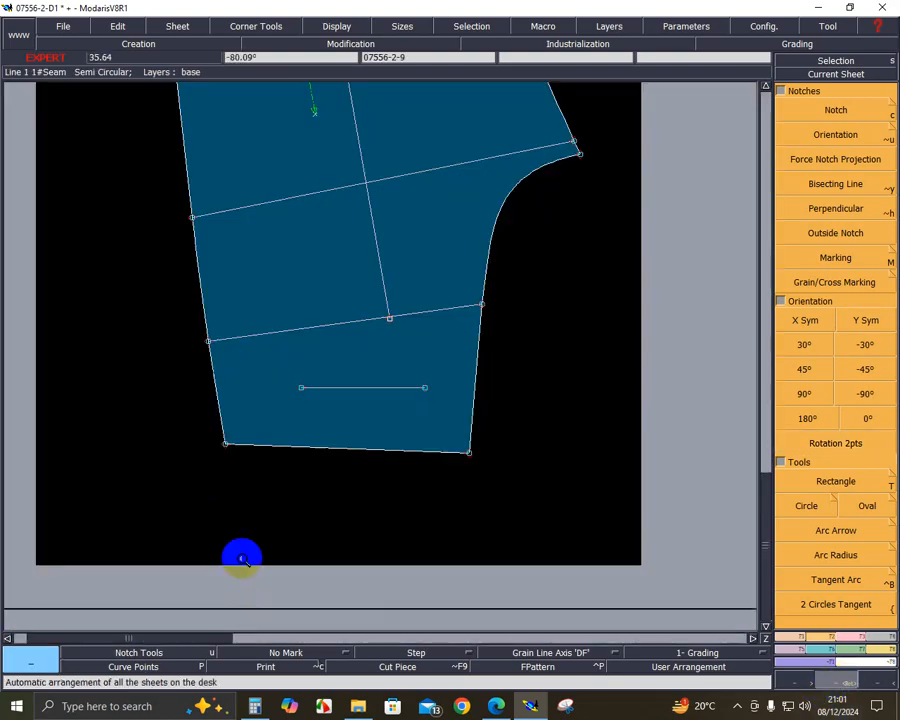
{"action": "left_click_drag", "start_coordinate": [150, 249], "coordinate": [514, 529]}
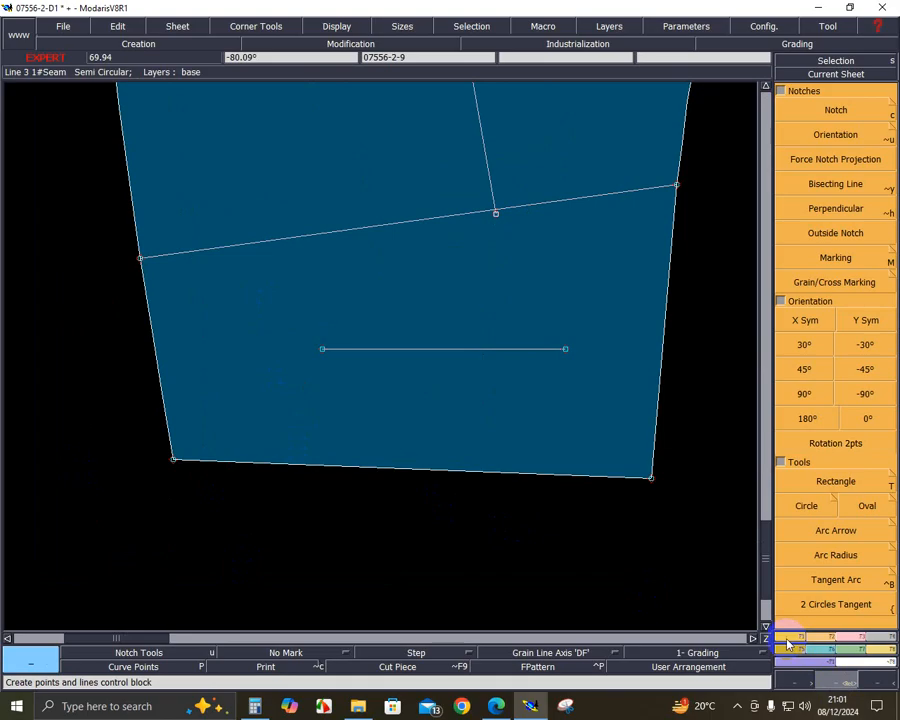
{"action": "left_click", "coordinate": [850, 660]}
{"action": "left_click", "coordinate": [836, 378]}
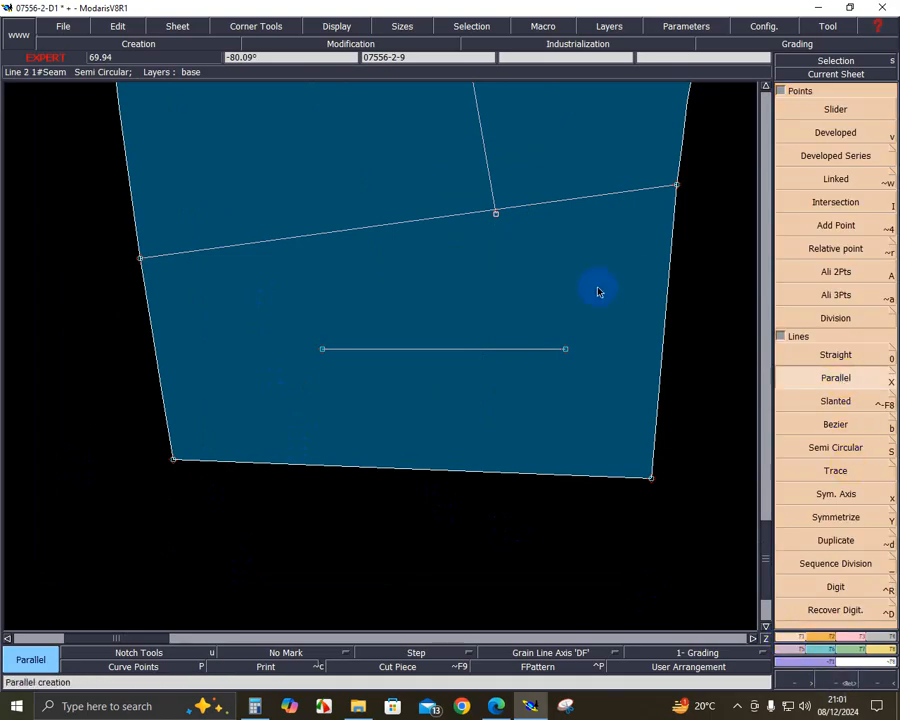
{"action": "left_click", "coordinate": [521, 348]}
{"action": "type", "text": "1"}
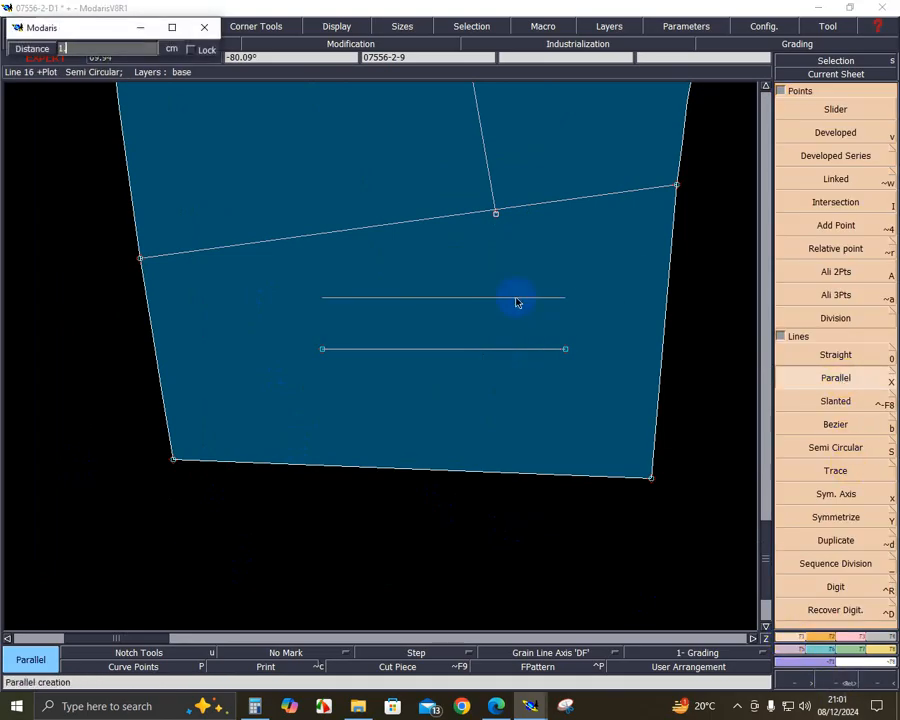
{"action": "key", "text": "Return"}
- Close both ends of the two parallel pocket lines with straight lines to form the narrow welt rectangle
{"action": "key", "text": "0"}
{"action": "left_click", "coordinate": [566, 349]}
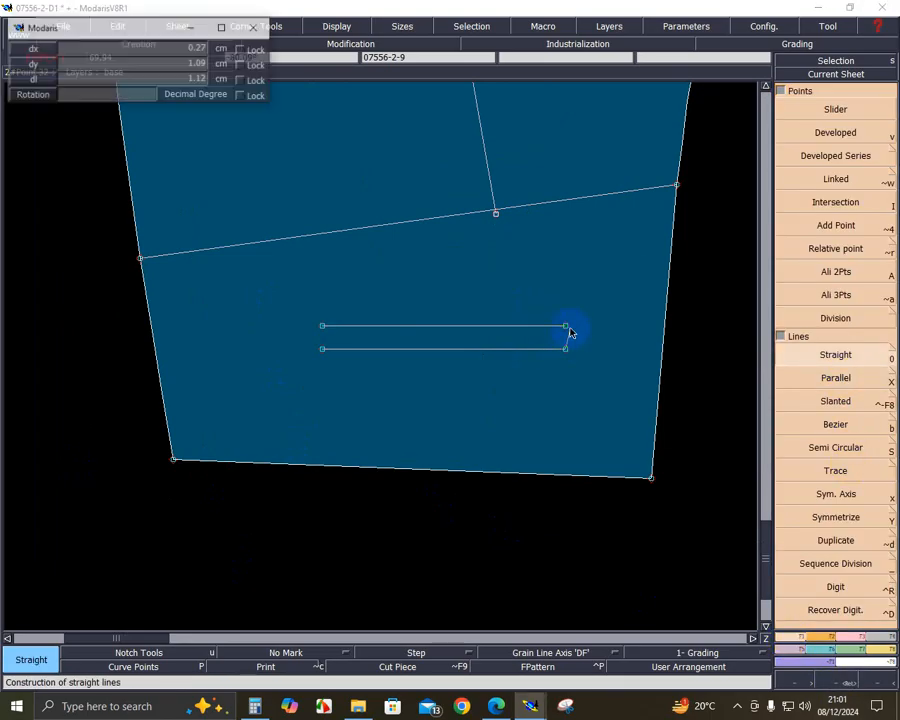
{"action": "left_click", "coordinate": [568, 325]}
{"action": "key", "text": "ctrl+z"}
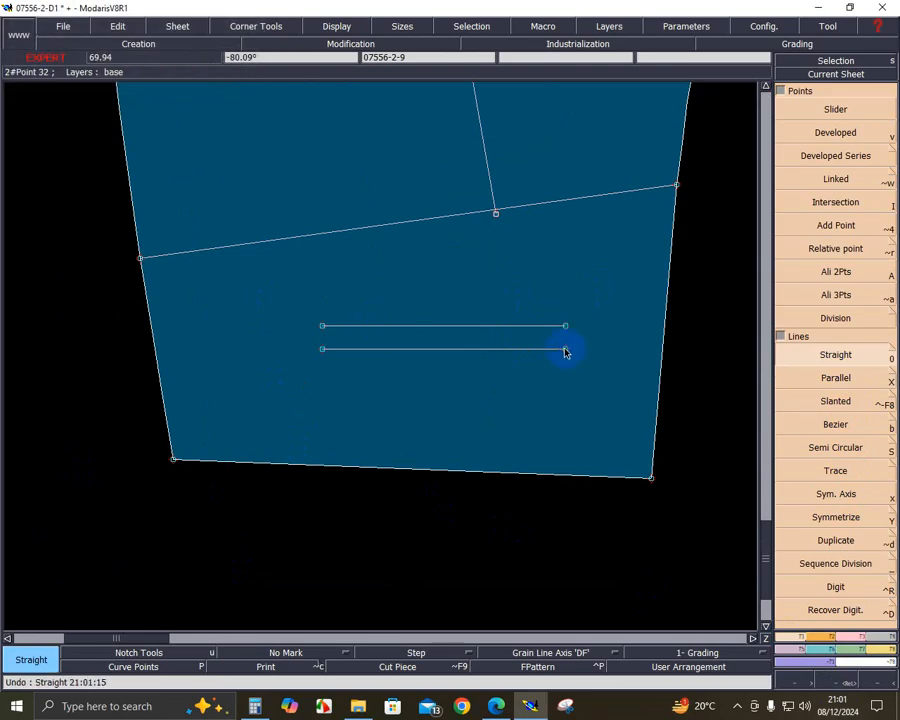
{"action": "left_click", "coordinate": [566, 349]}
{"action": "left_click", "coordinate": [566, 326]}
{"action": "left_click", "coordinate": [322, 326]}
{"action": "left_click", "coordinate": [322, 349]}
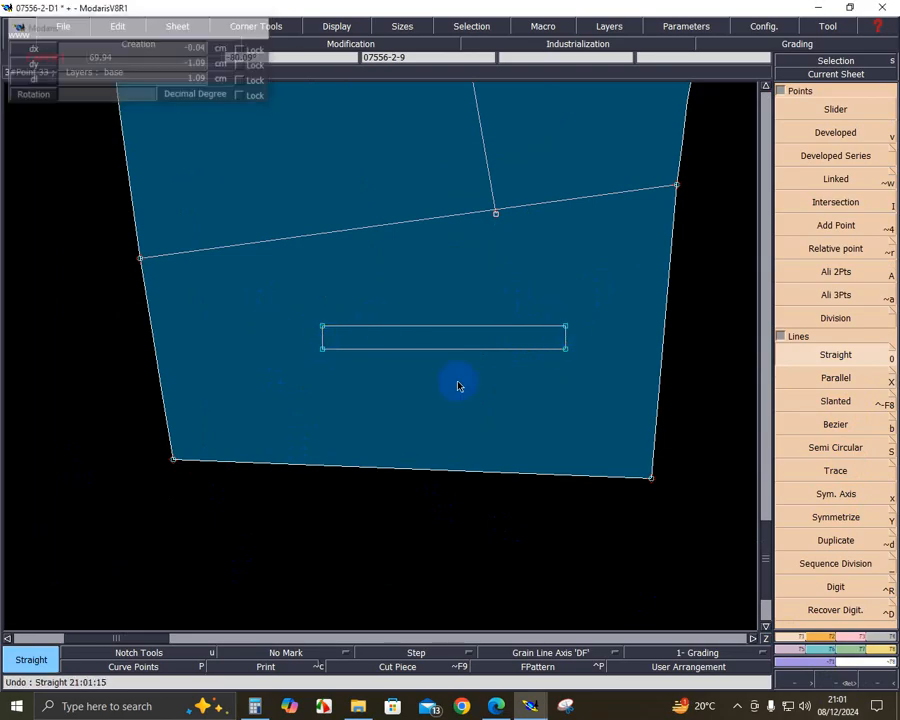
- Draw a parallel midway inside the welt rectangle and divide it to place a point at its midpoint
{"action": "left_click", "coordinate": [836, 378]}
{"action": "left_click", "coordinate": [530, 349]}
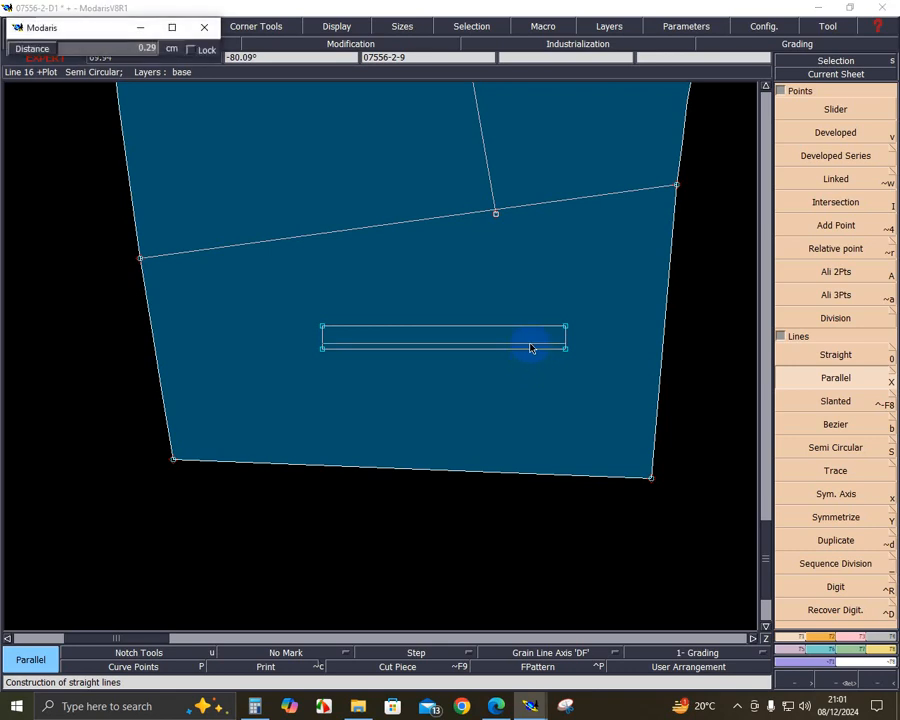
{"action": "key", "text": "Return"}
{"action": "left_click", "coordinate": [862, 560]}
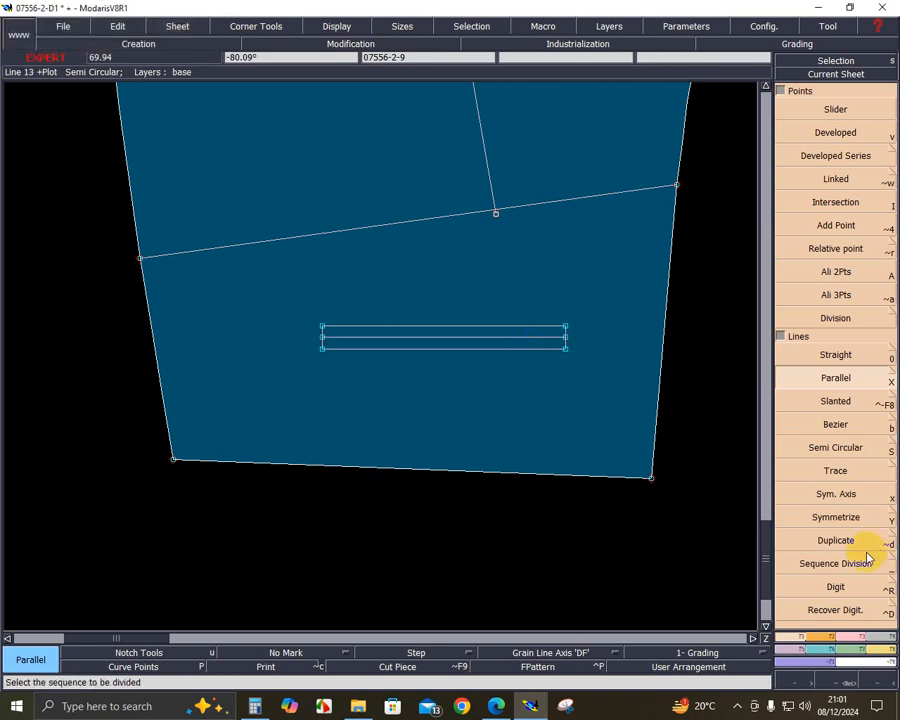
{"action": "left_click", "coordinate": [565, 338]}
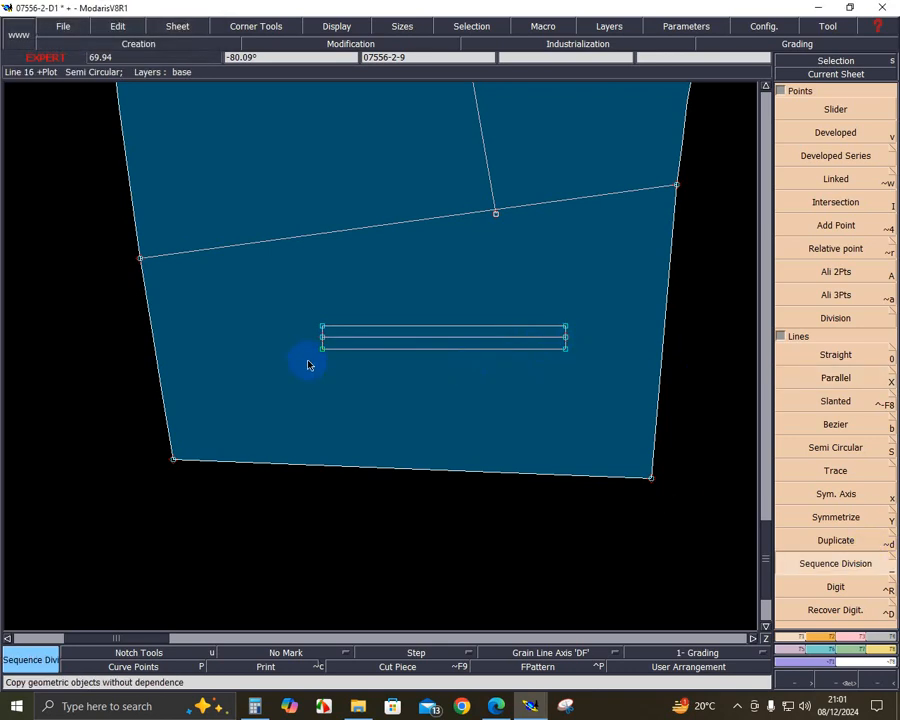
{"action": "left_click", "coordinate": [322, 338]}
{"action": "key", "text": "Return"}
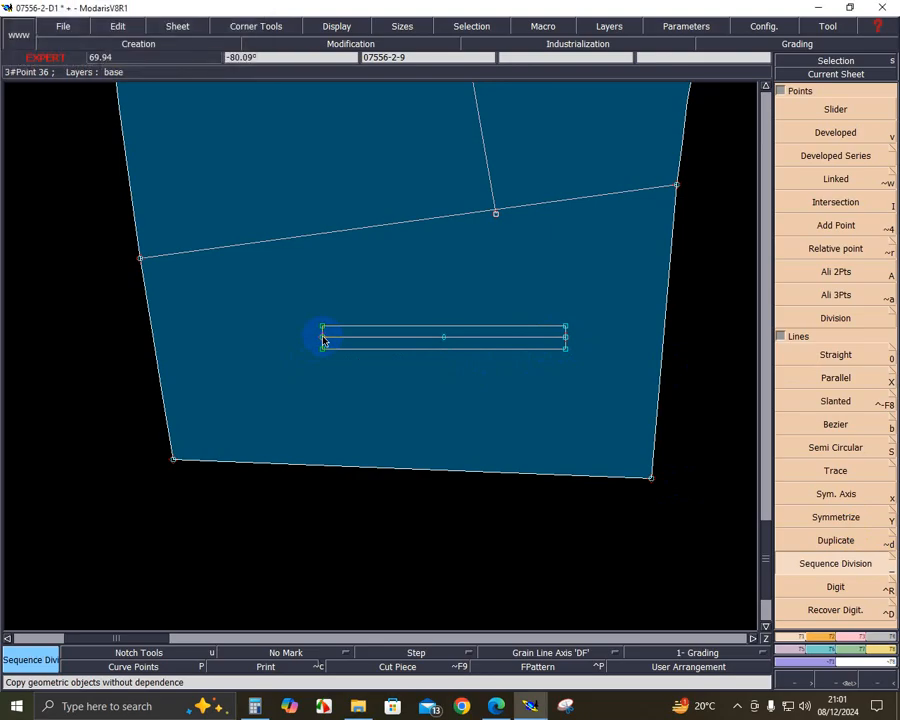
- Draw a straight line from the welt's midpoint to the waist edge and align its waist end vertically with the midpoint
{"action": "key", "text": "0"}
{"action": "left_click", "coordinate": [443, 337]}
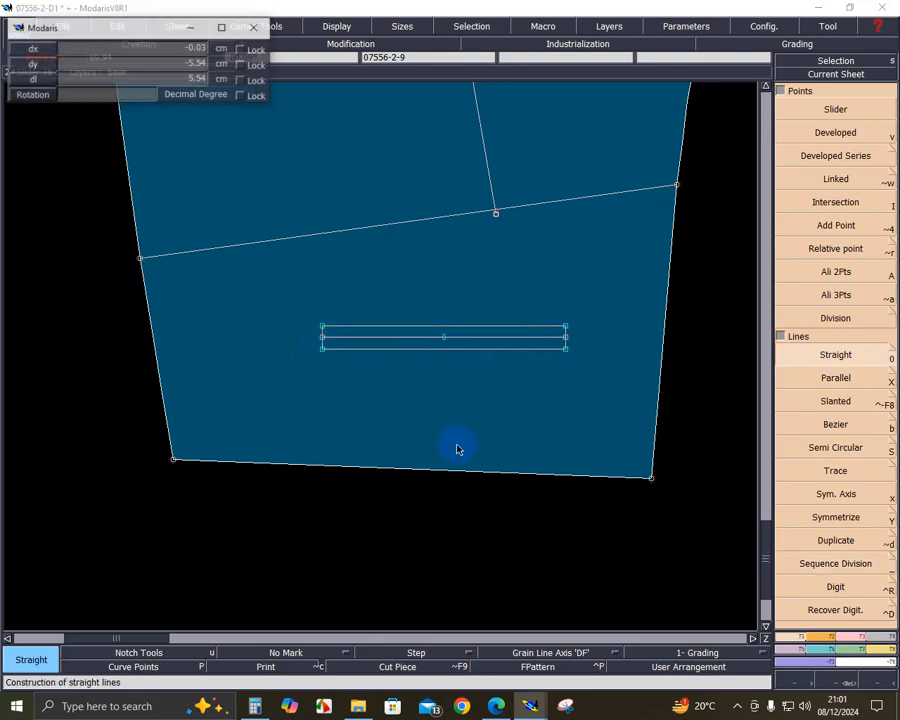
{"action": "left_click", "coordinate": [447, 471]}
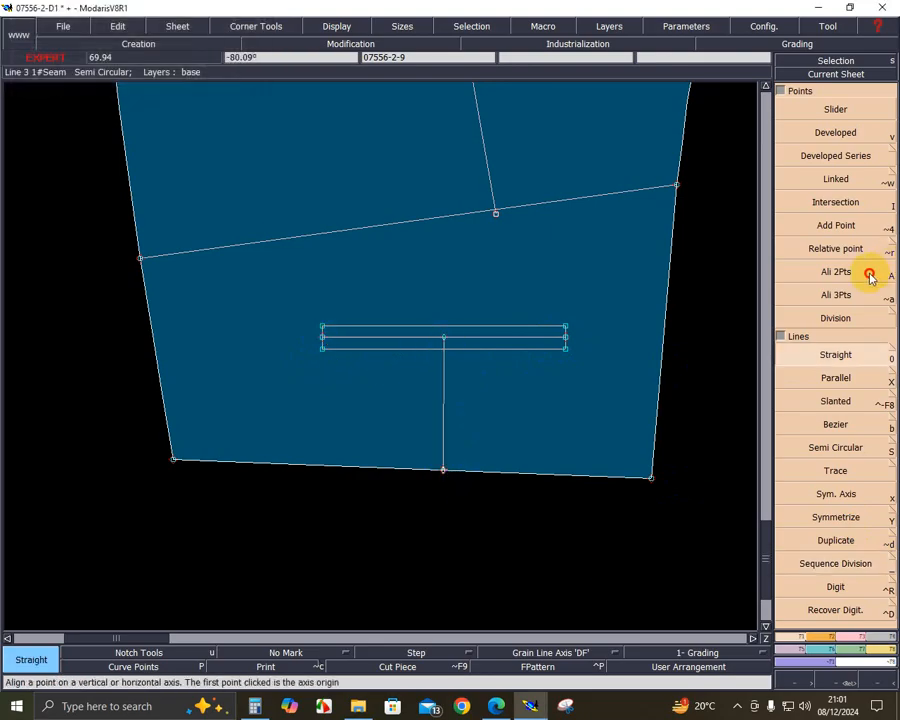
{"action": "left_click", "coordinate": [866, 273]}
{"action": "left_click", "coordinate": [444, 338]}
{"action": "left_click", "coordinate": [439, 471]}
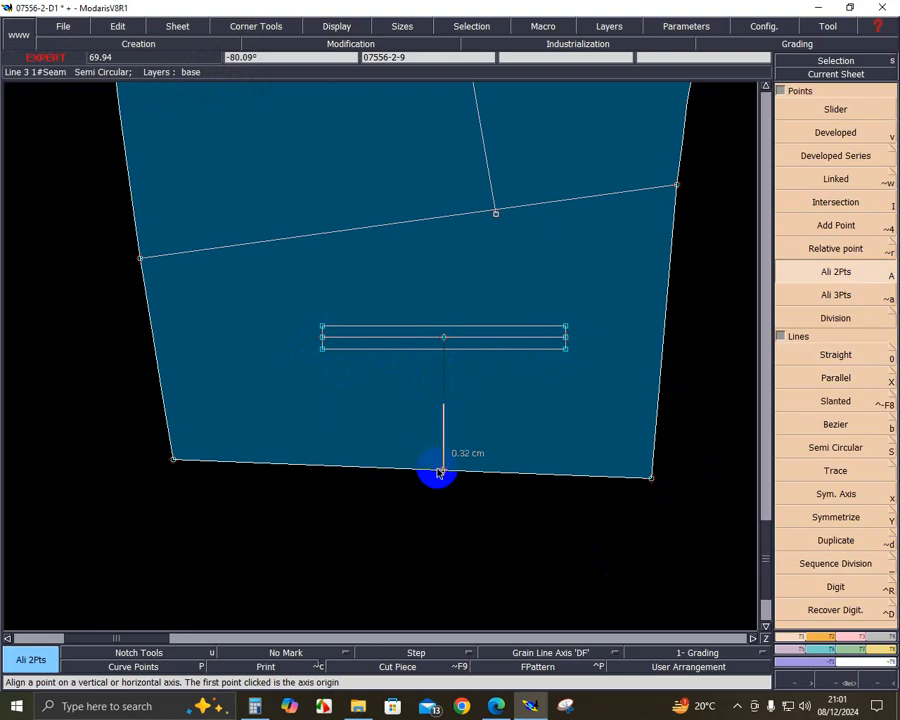
- Insert the dart's centre point into the waist line and create developed points 0.80 cm from it on both sides
{"action": "left_click", "coordinate": [853, 637]}
{"action": "left_click", "coordinate": [836, 385]}
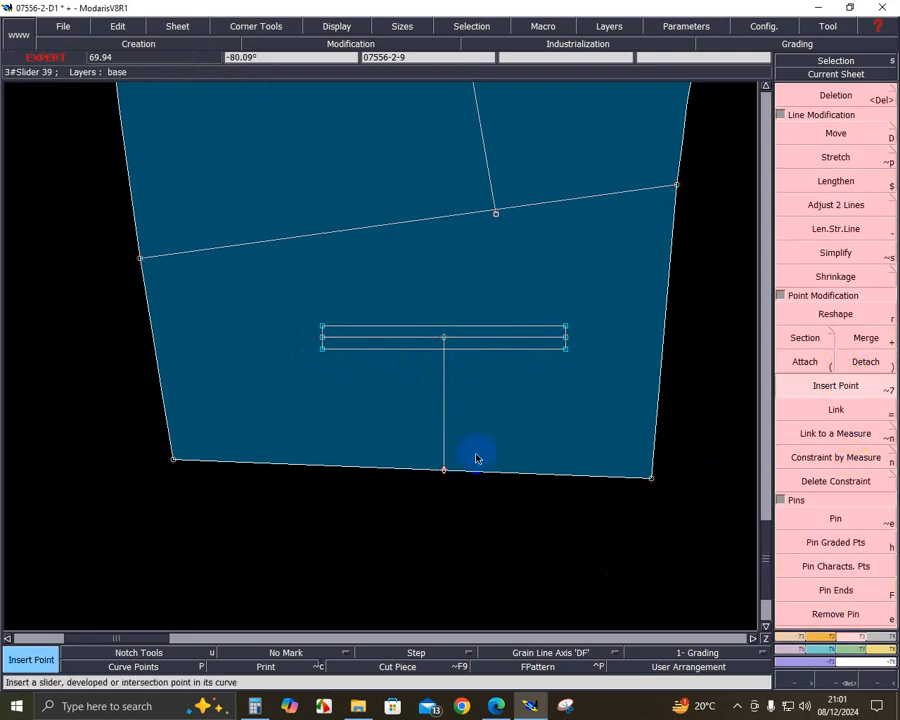
{"action": "left_click", "coordinate": [446, 471]}
{"action": "left_click", "coordinate": [790, 636]}
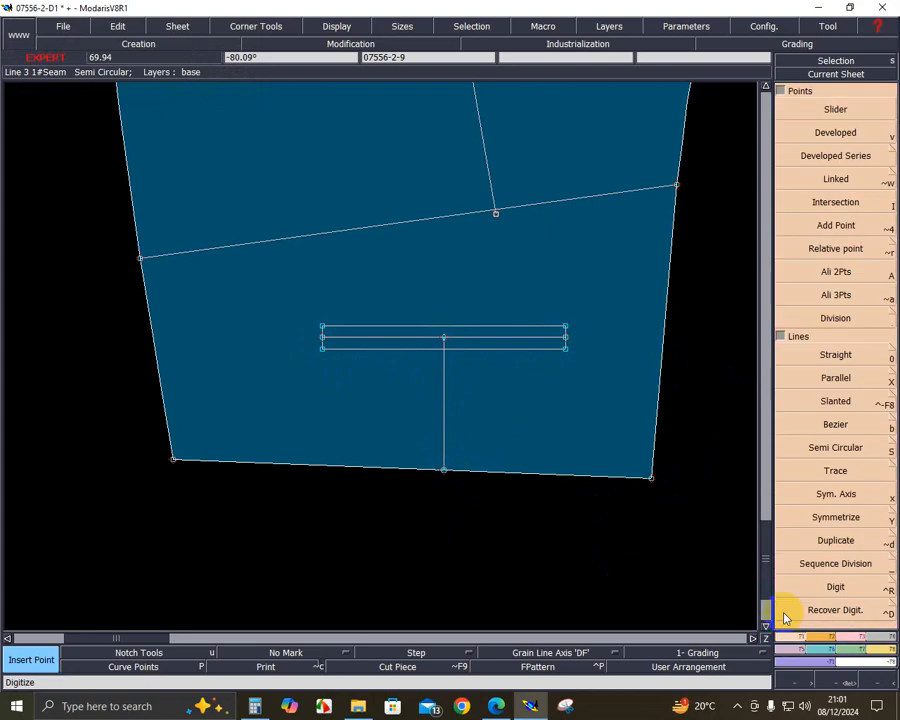
{"action": "left_click", "coordinate": [813, 136]}
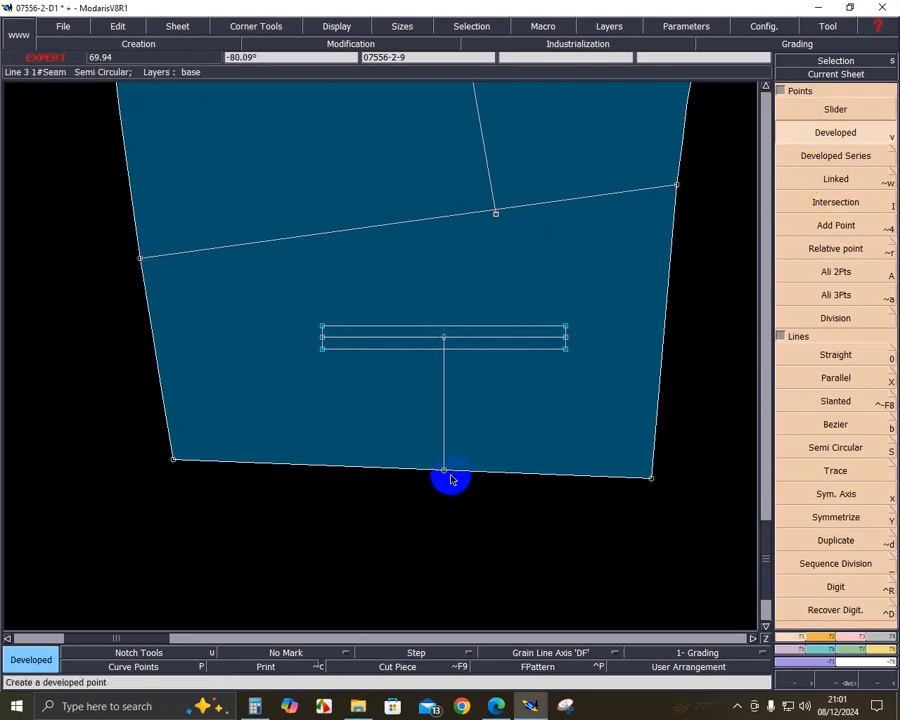
{"action": "left_click", "coordinate": [445, 472]}
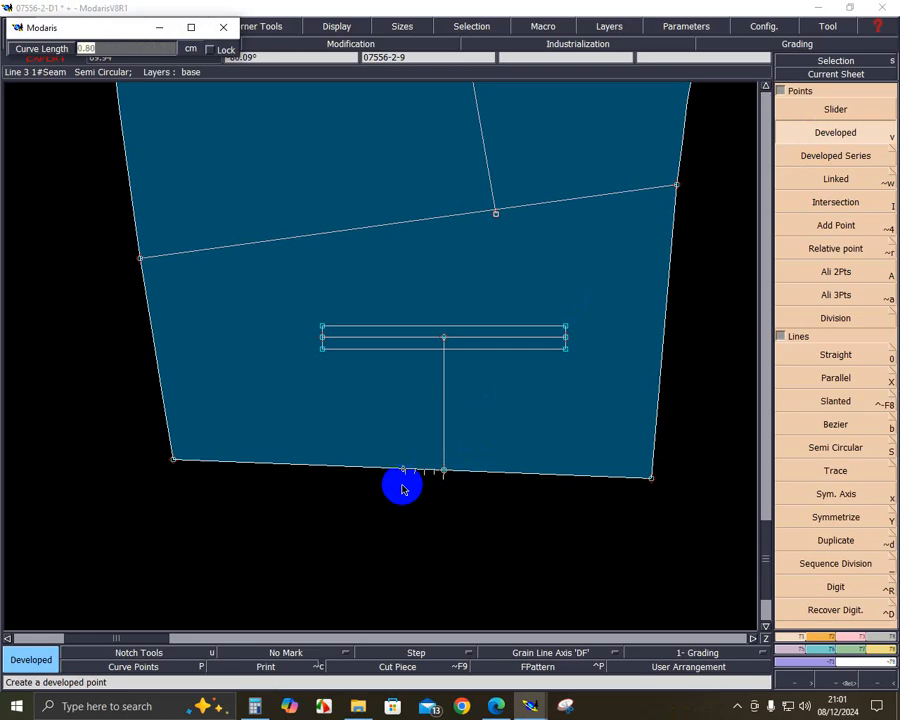
{"action": "key", "text": "Return"}
{"action": "left_click", "coordinate": [445, 472]}
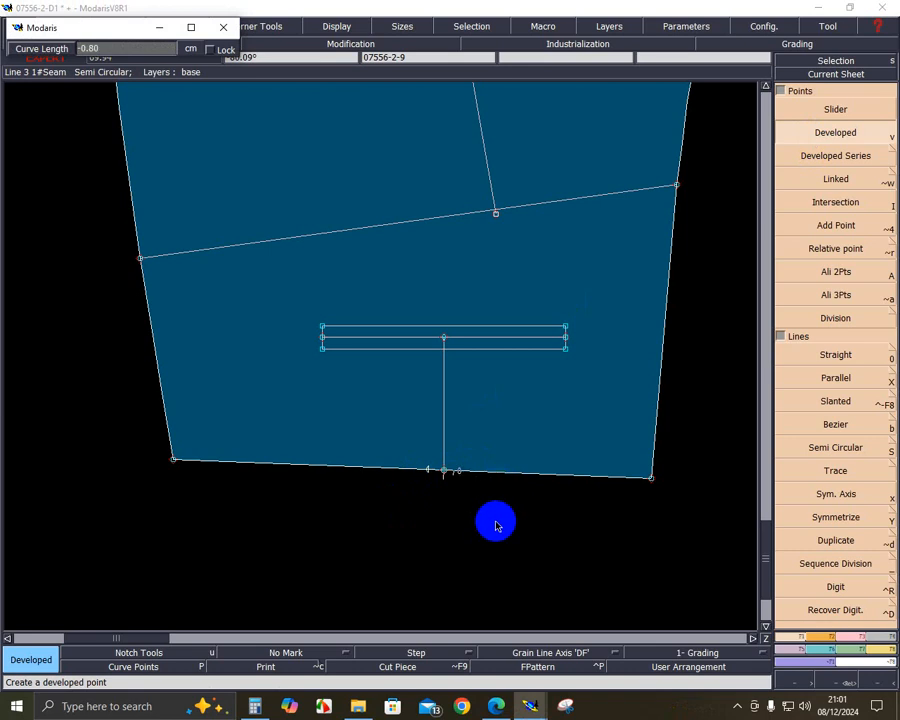
- Draw the two dart legs between the developed waist points and the welt's midpoint, and delete the centre parallel inside the welt
{"action": "key", "text": "0"}
{"action": "left_click", "coordinate": [458, 470]}
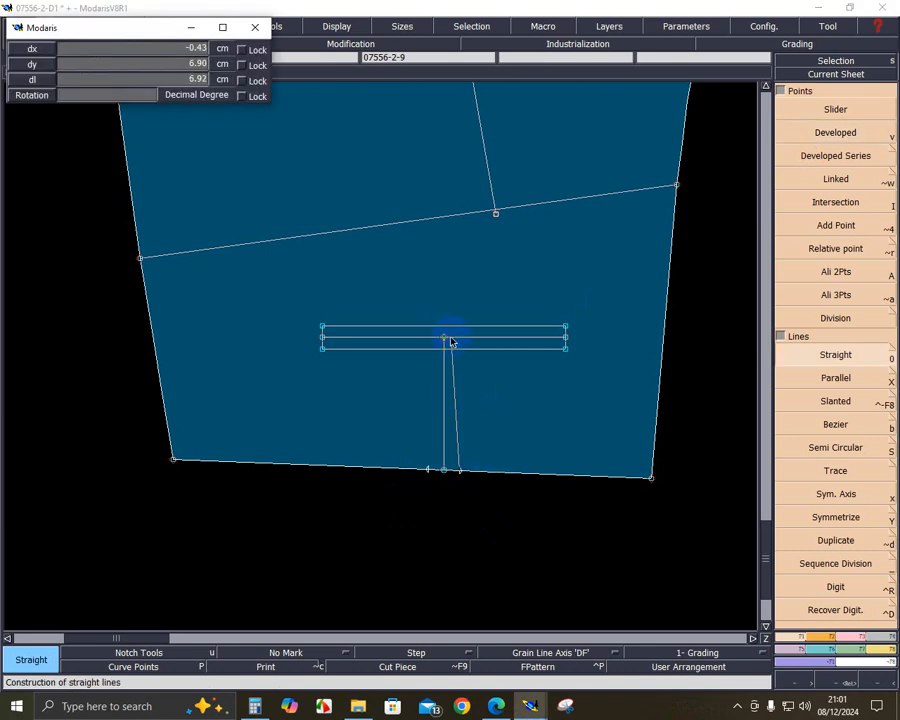
{"action": "left_click", "coordinate": [444, 338]}
{"action": "left_click", "coordinate": [444, 342]}
{"action": "left_click", "coordinate": [431, 477]}
{"action": "left_click", "coordinate": [428, 471]}
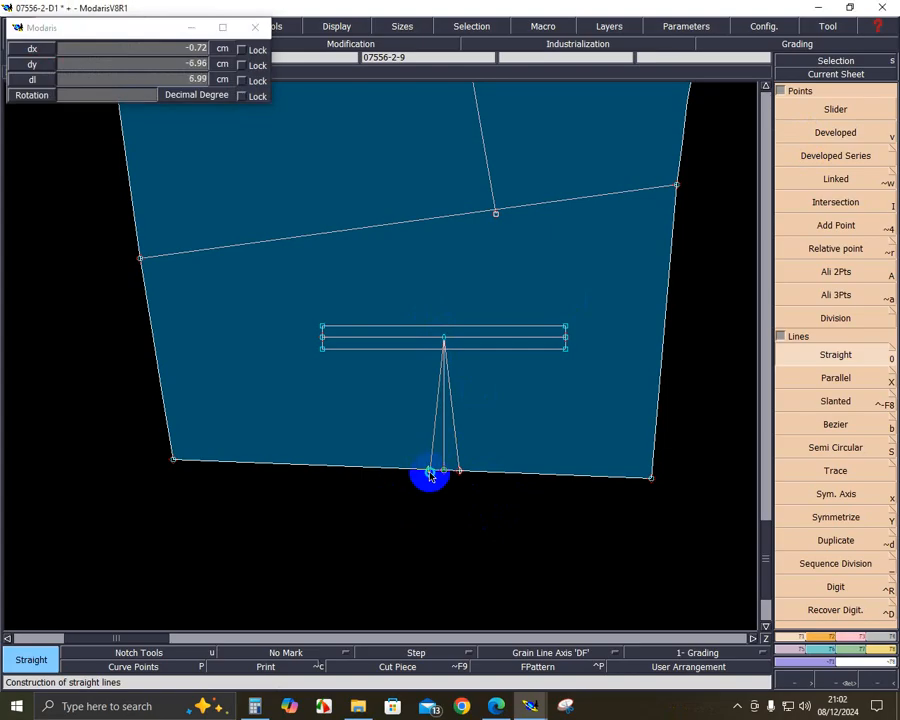
{"action": "key", "text": "Delete"}
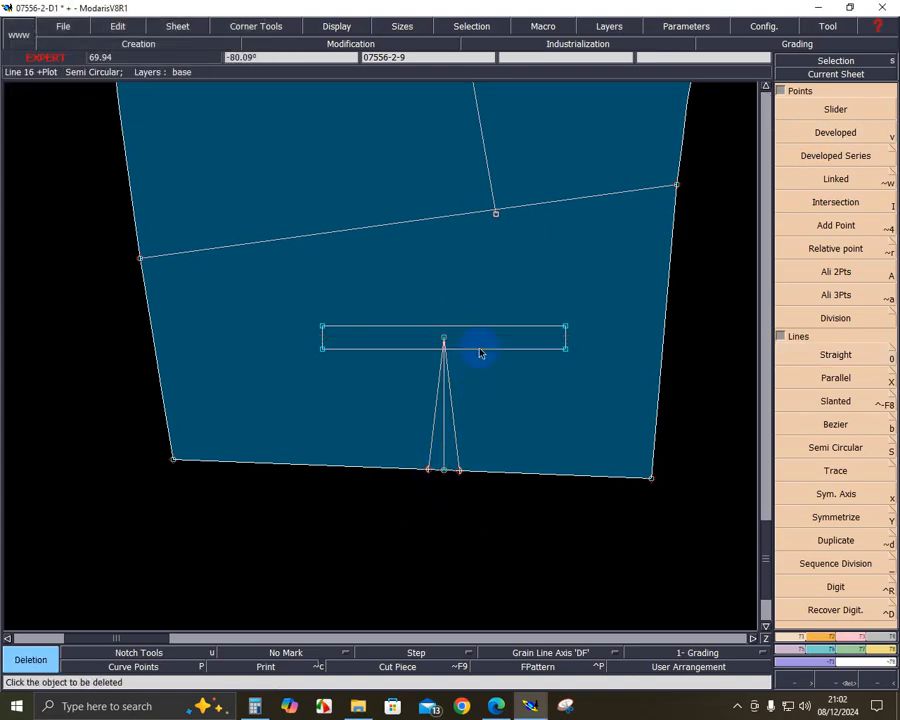
- Insert the developed points at the ends of the dart legs into the waist line
{"action": "left_click", "coordinate": [839, 683]}
{"action": "left_click", "coordinate": [121, 270]}
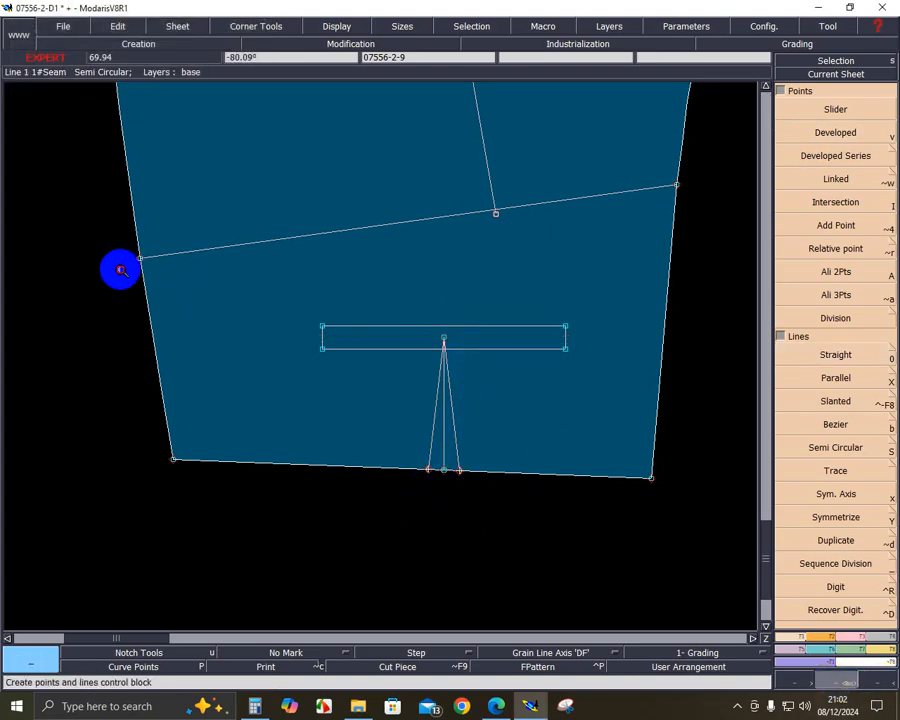
{"action": "left_click_drag", "start_coordinate": [120, 269], "coordinate": [709, 531]}
{"action": "left_click", "coordinate": [861, 636]}
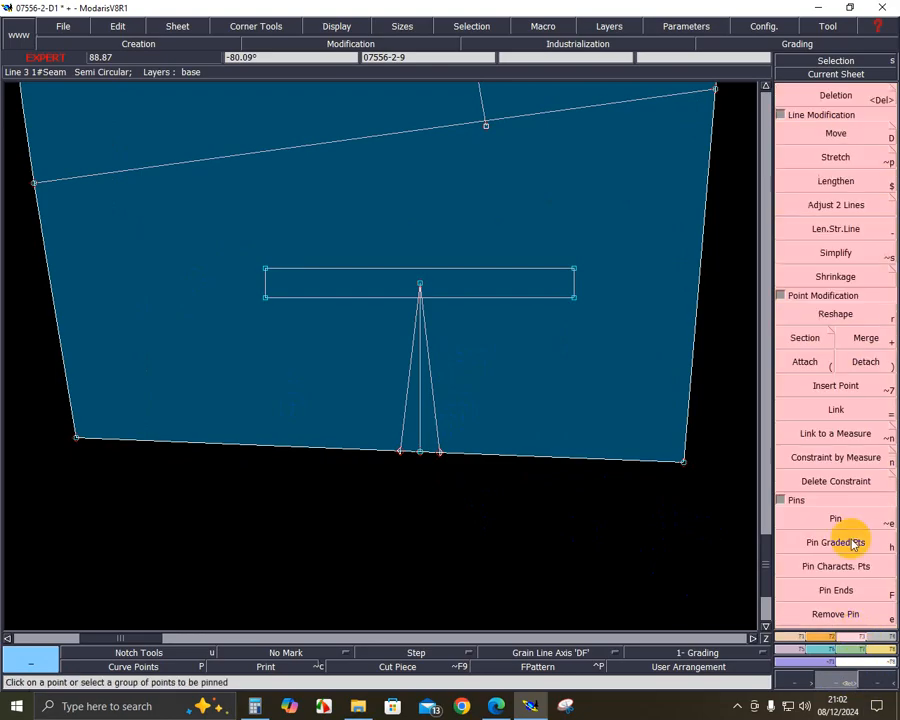
{"action": "left_click", "coordinate": [836, 386]}
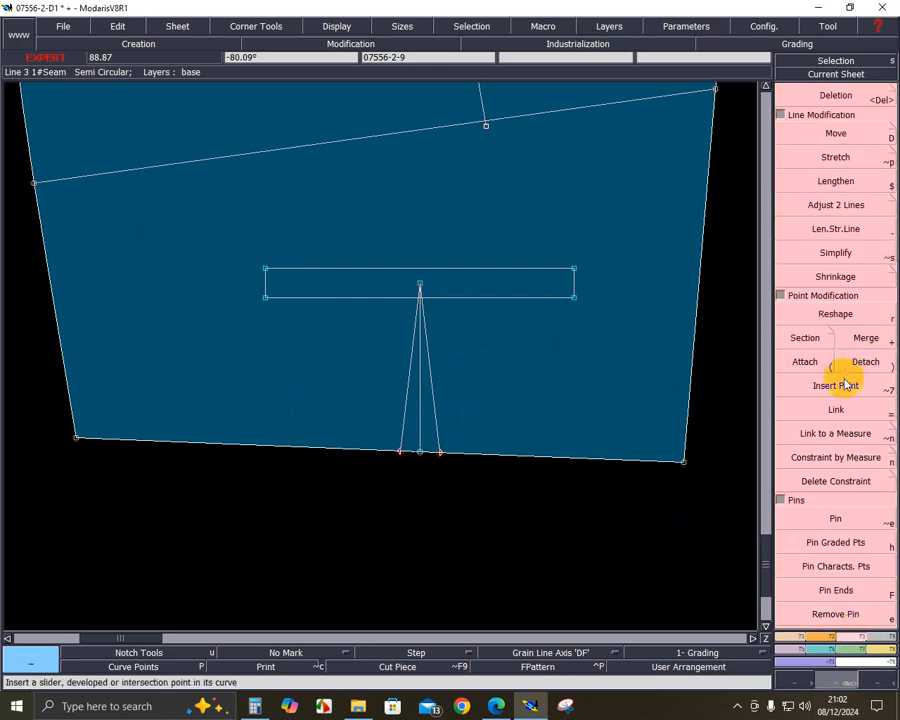
{"action": "left_click", "coordinate": [405, 453]}
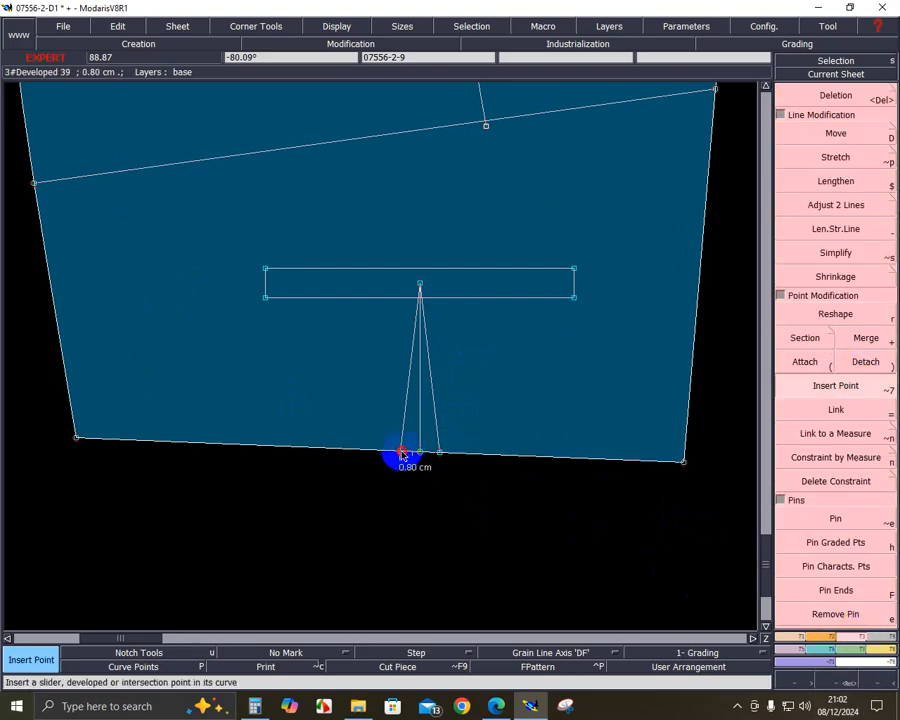
- Move the dart's centre waist point outward with a Y shift of -0.25 cm and select the three dart points on the waist edge
{"action": "left_click", "coordinate": [836, 133]}
{"action": "left_click", "coordinate": [419, 455]}
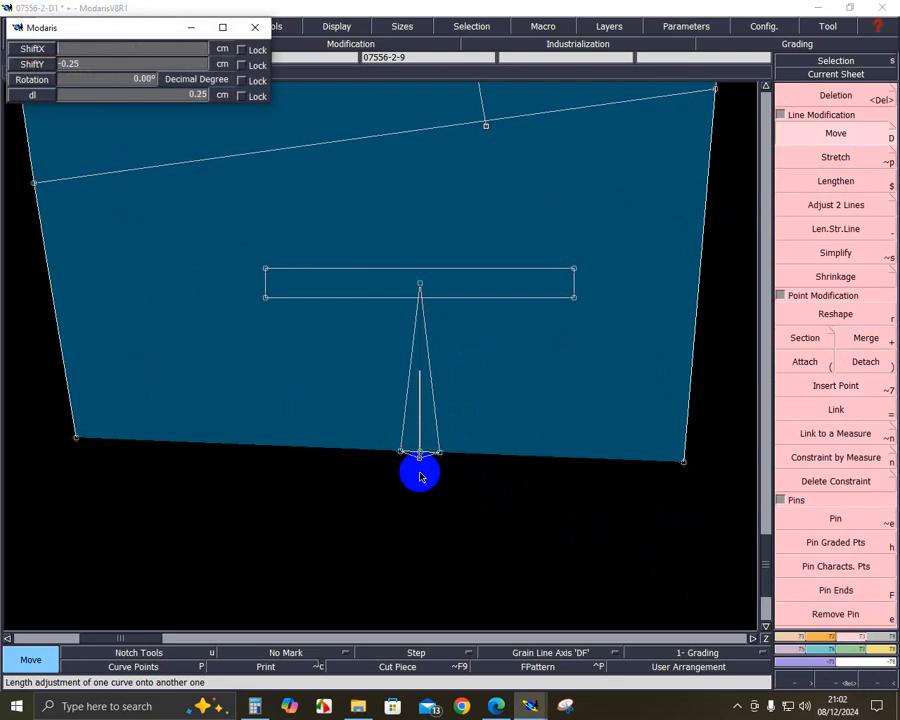
{"action": "key", "text": "Return"}
{"action": "left_click_drag", "start_coordinate": [369, 432], "coordinate": [486, 480]}
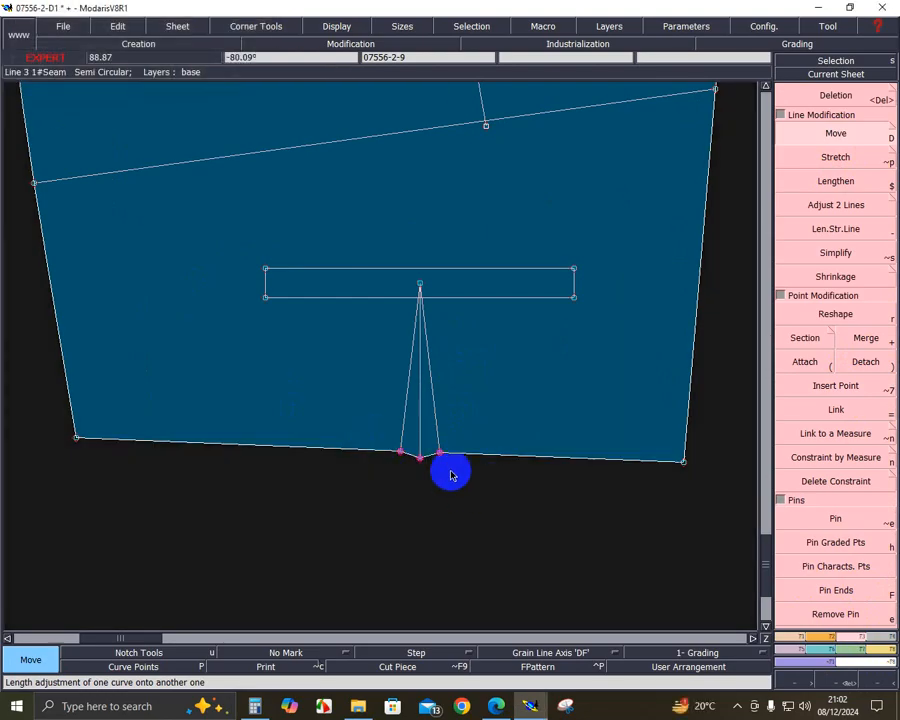
- Move the three selected dart points on the waist edge outward with an X shift of 0 and a Y shift of -0.35 cm
{"action": "left_click", "coordinate": [440, 457]}
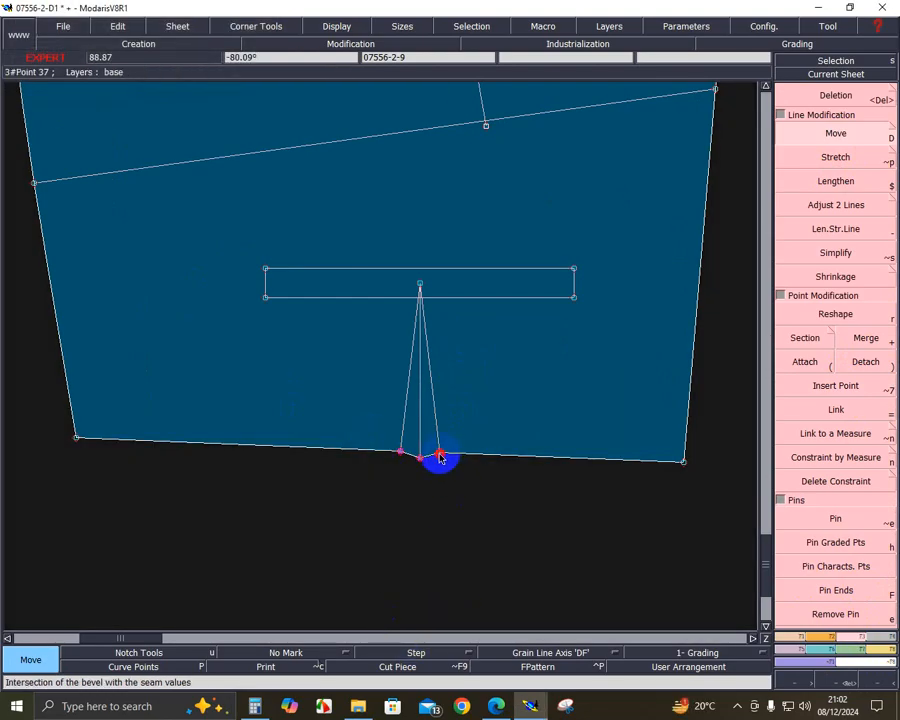
{"action": "type", "text": "-.2"}
{"action": "key", "text": "Up"}
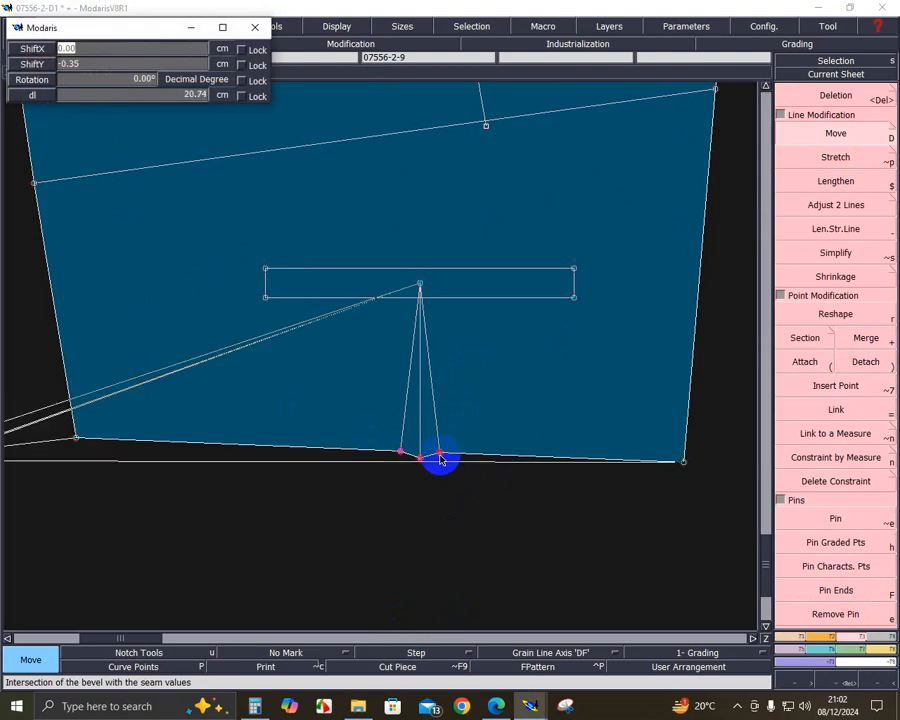
{"action": "type", "text": "0"}
{"action": "key", "text": "Return"}
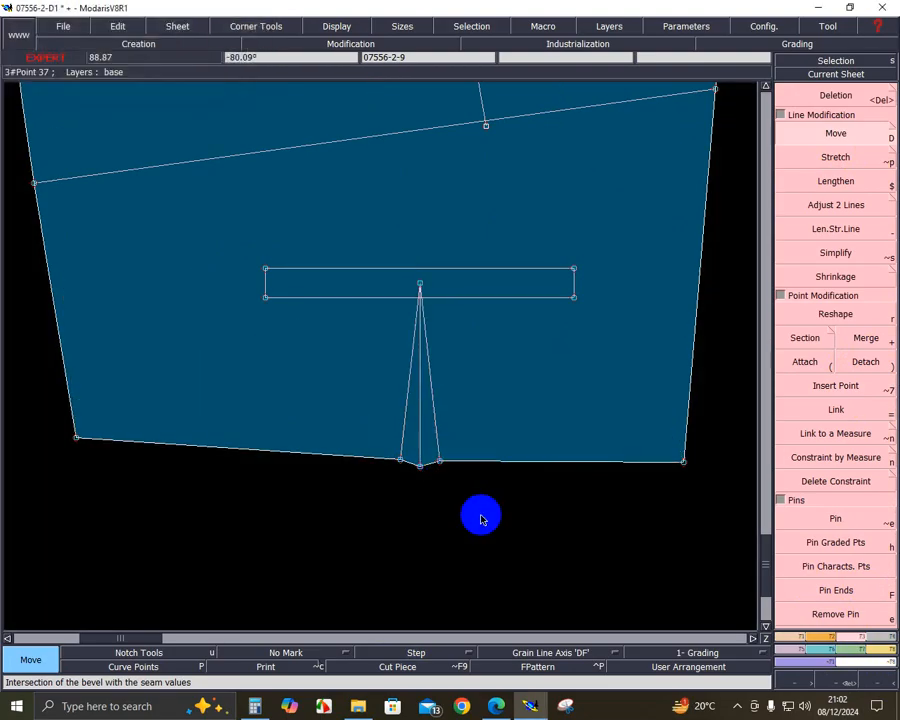
- Show the curve points and add one on the waist line's centre-back half and three spaced along its side-seam half
{"action": "left_click", "coordinate": [798, 641]}
{"action": "left_click", "coordinate": [836, 225]}
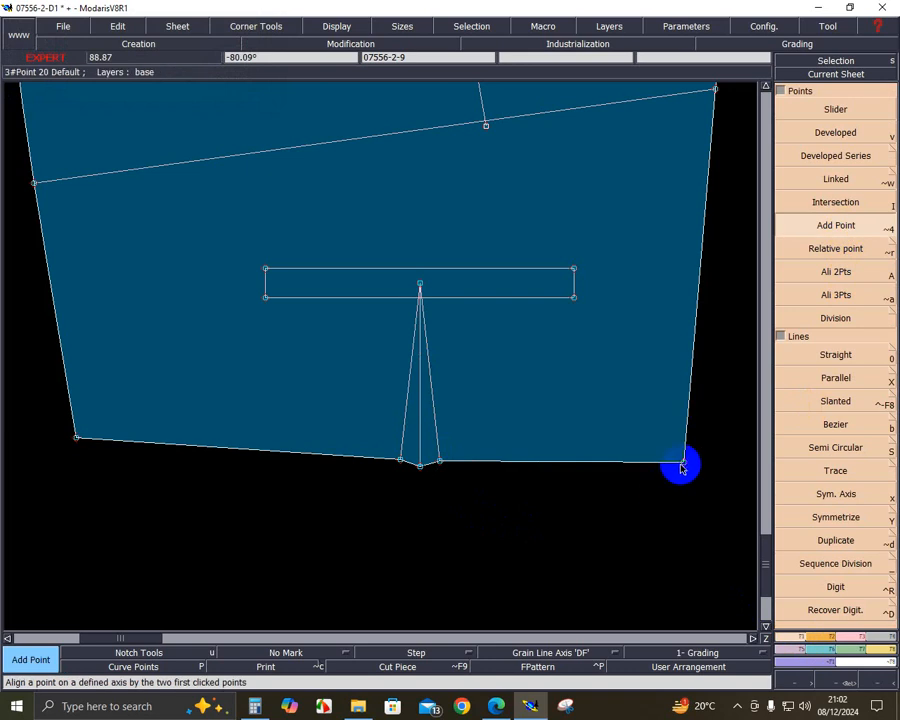
{"action": "left_click", "coordinate": [681, 466]}
{"action": "left_click", "coordinate": [573, 466]}
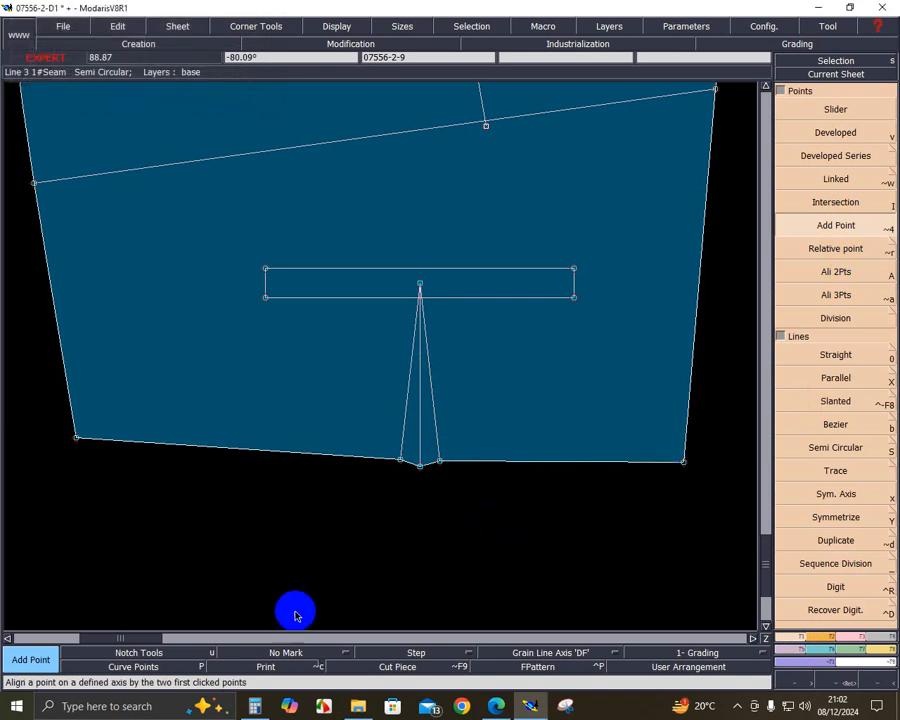
{"action": "left_click", "coordinate": [400, 461]}
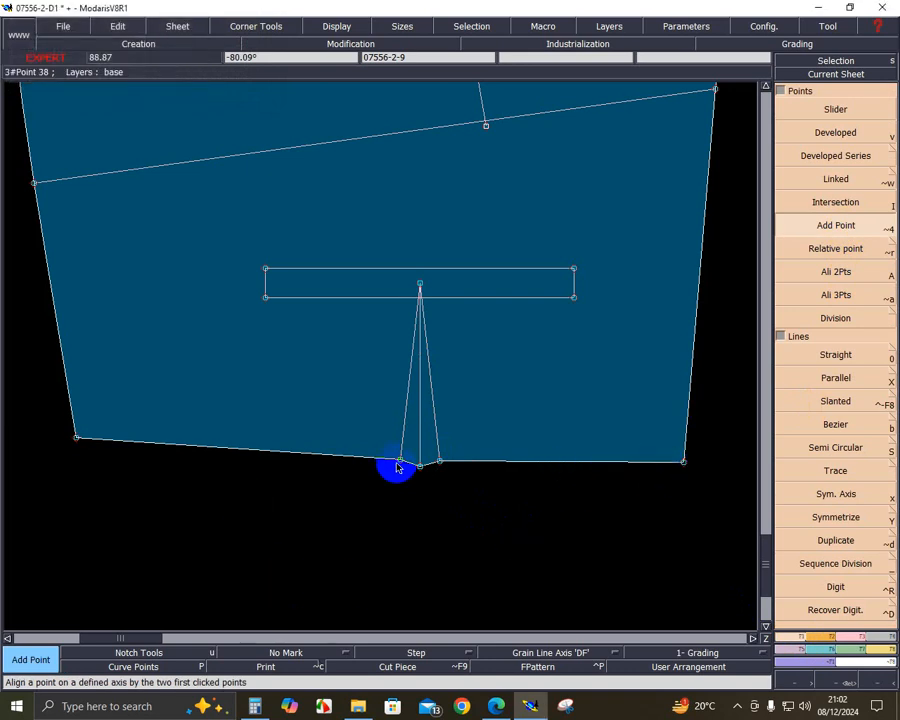
{"action": "left_click", "coordinate": [324, 457]}
{"action": "left_click", "coordinate": [152, 665]}
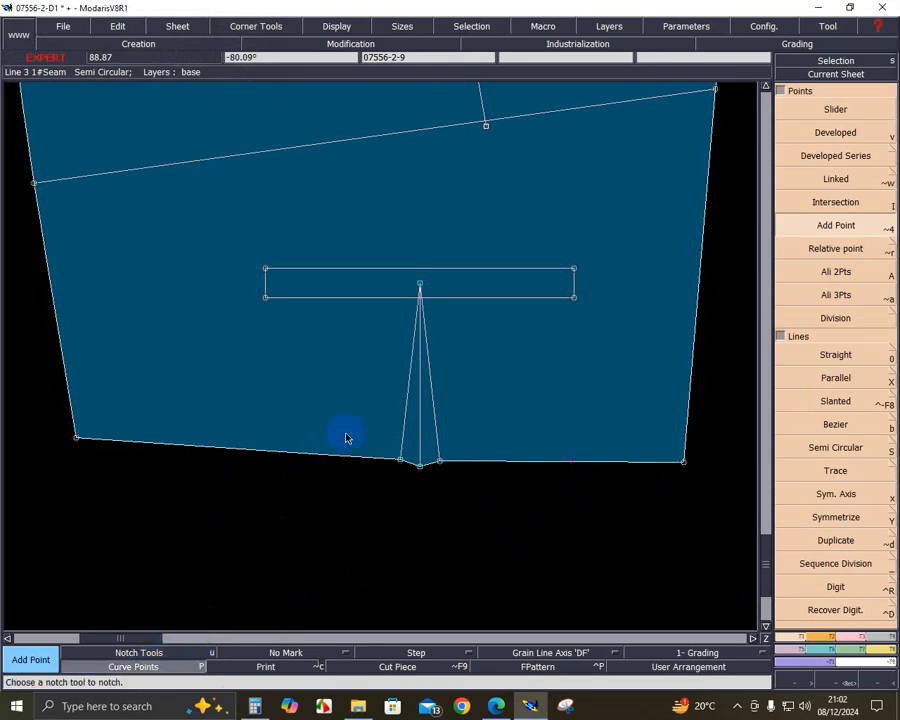
{"action": "left_click", "coordinate": [322, 454]}
{"action": "left_click", "coordinate": [242, 449]}
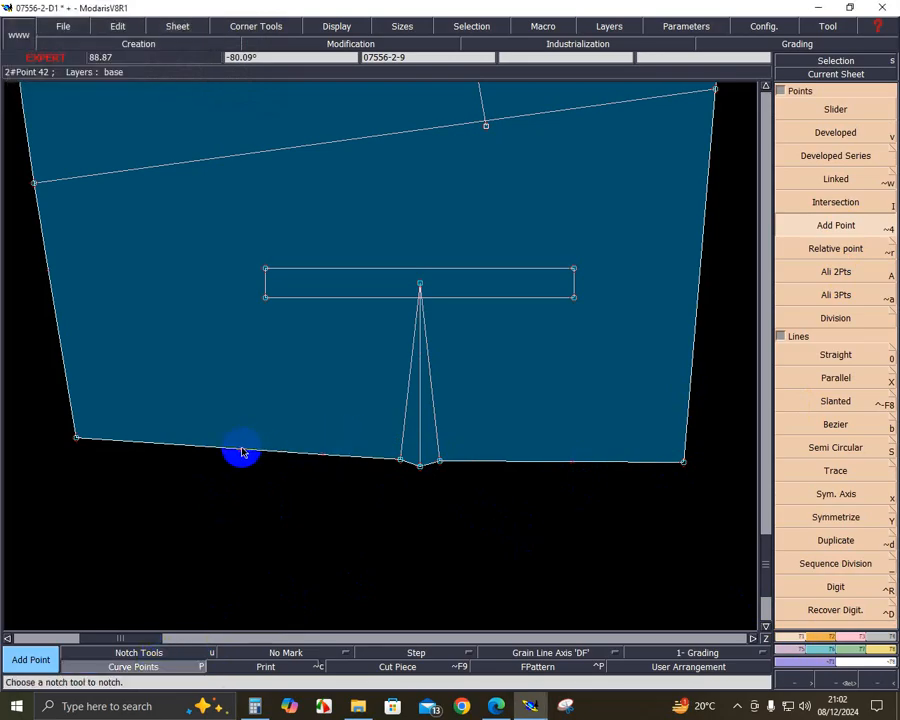
{"action": "left_click", "coordinate": [242, 449]}
{"action": "right_click", "coordinate": [164, 447]}
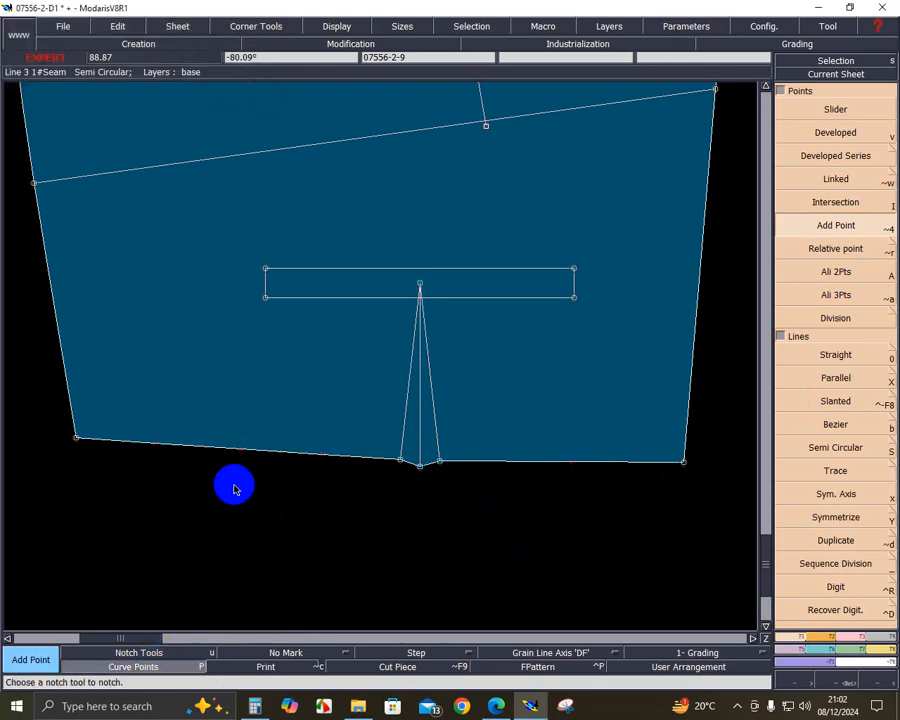
- Reshape the waist line between the dart and centre back into a slight inward curve at its added curve point
{"action": "left_click", "coordinate": [845, 648]}
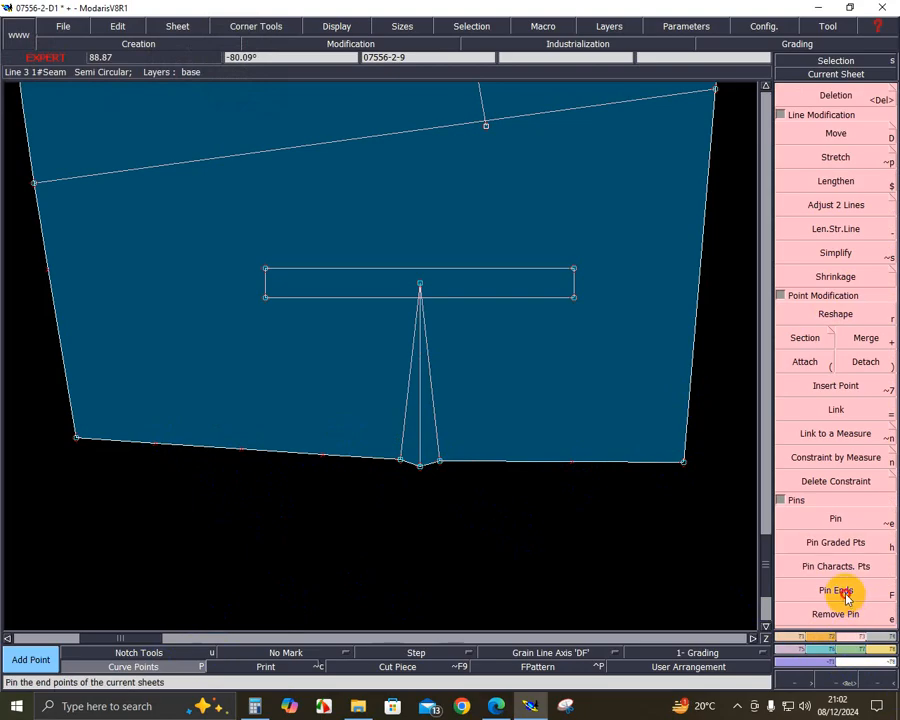
{"action": "left_click", "coordinate": [832, 157]}
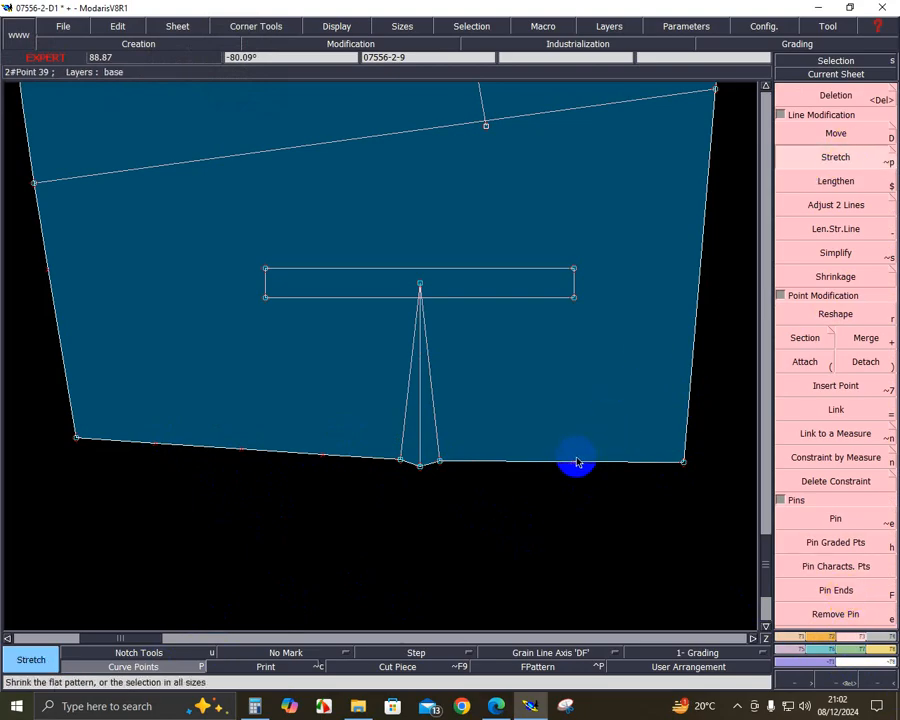
{"action": "left_click", "coordinate": [846, 313]}
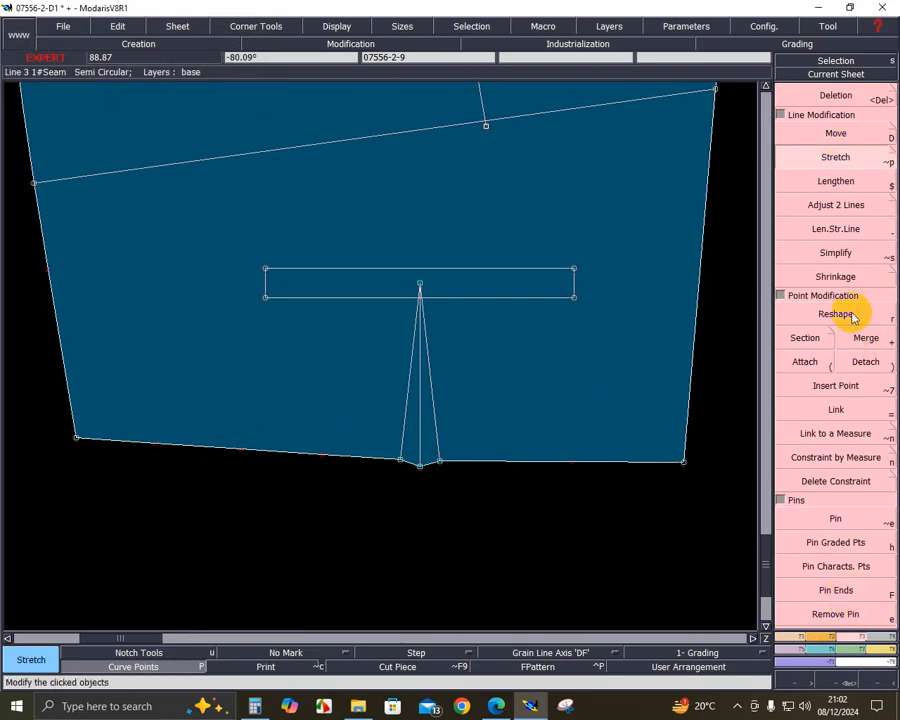
{"action": "left_click", "coordinate": [566, 462]}
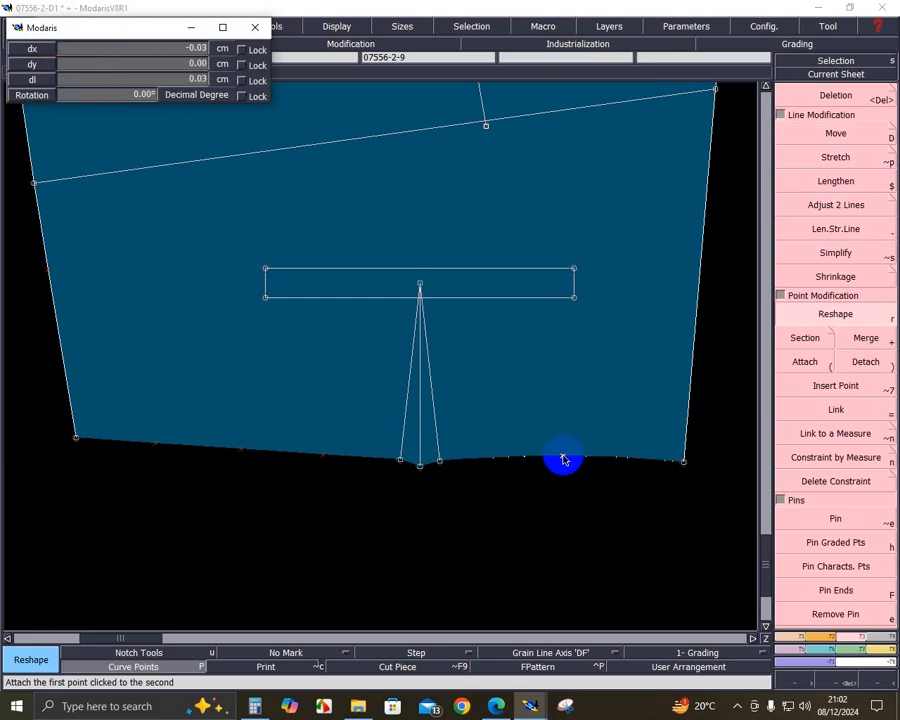
{"action": "left_click", "coordinate": [563, 459]}
- Shift the three curve points between the side seam and the dart inward so this half of the waist forms a smooth curve
{"action": "left_click", "coordinate": [242, 448]}
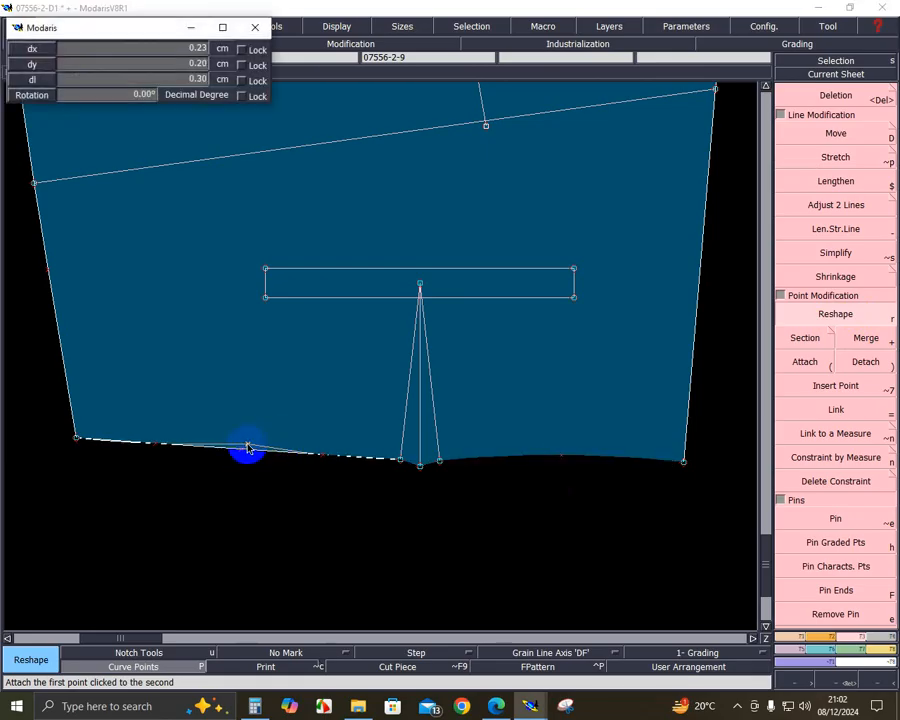
{"action": "left_click", "coordinate": [249, 446]}
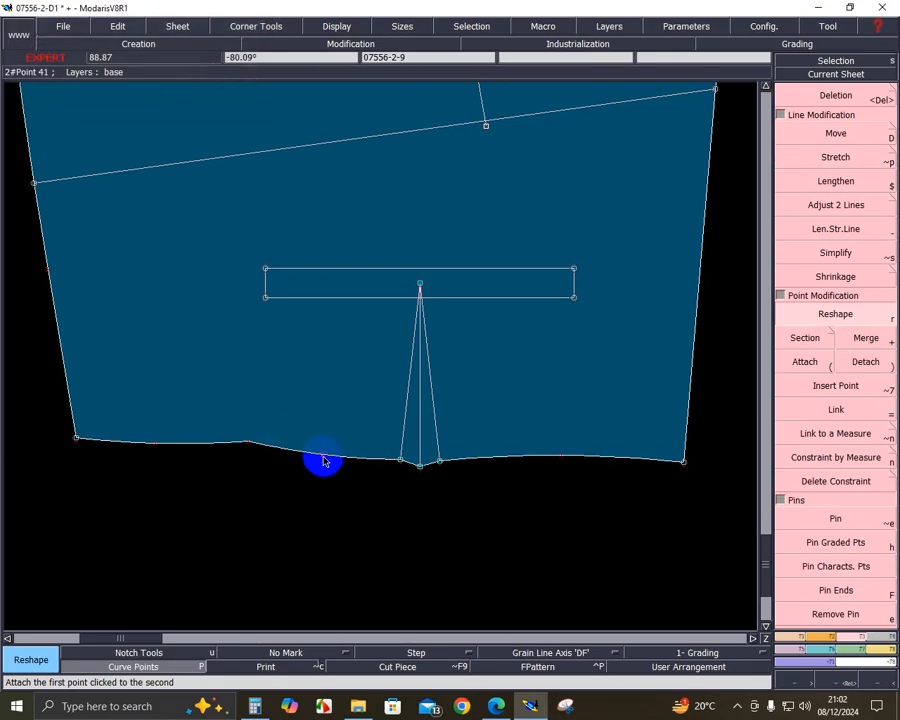
{"action": "left_click", "coordinate": [859, 142]}
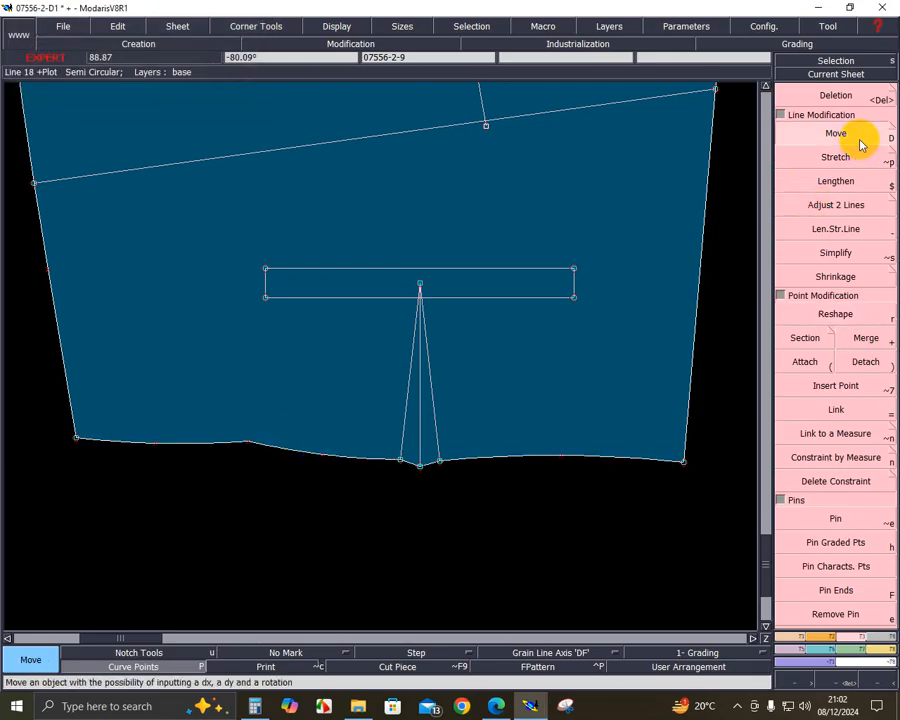
{"action": "left_click", "coordinate": [242, 449]}
{"action": "left_click", "coordinate": [262, 440]}
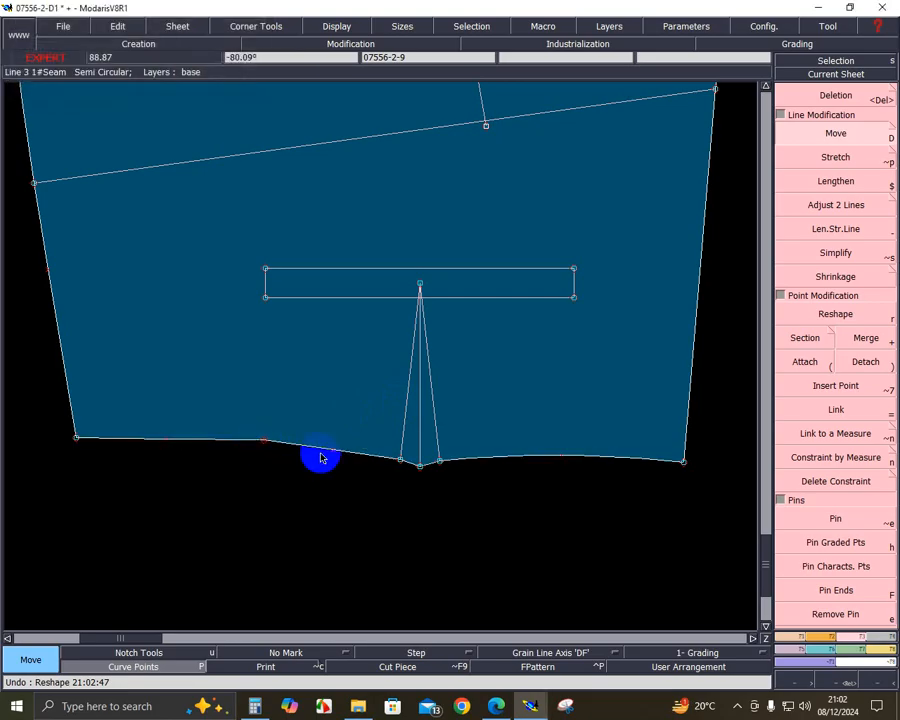
{"action": "left_click", "coordinate": [334, 456]}
{"action": "left_click", "coordinate": [334, 449]}
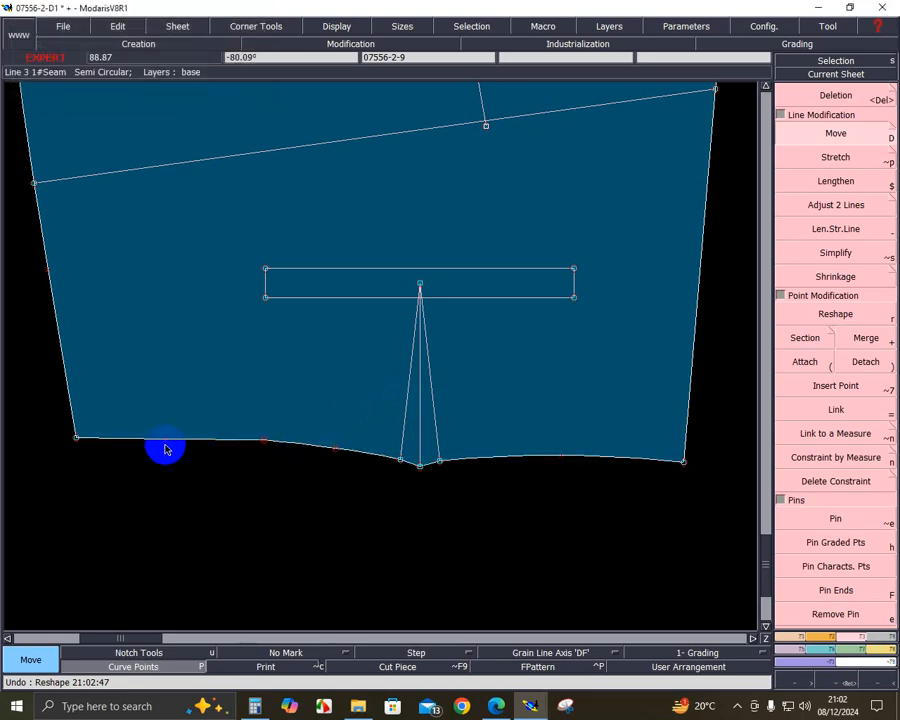
{"action": "left_click", "coordinate": [168, 443]}
{"action": "left_click", "coordinate": [169, 437]}
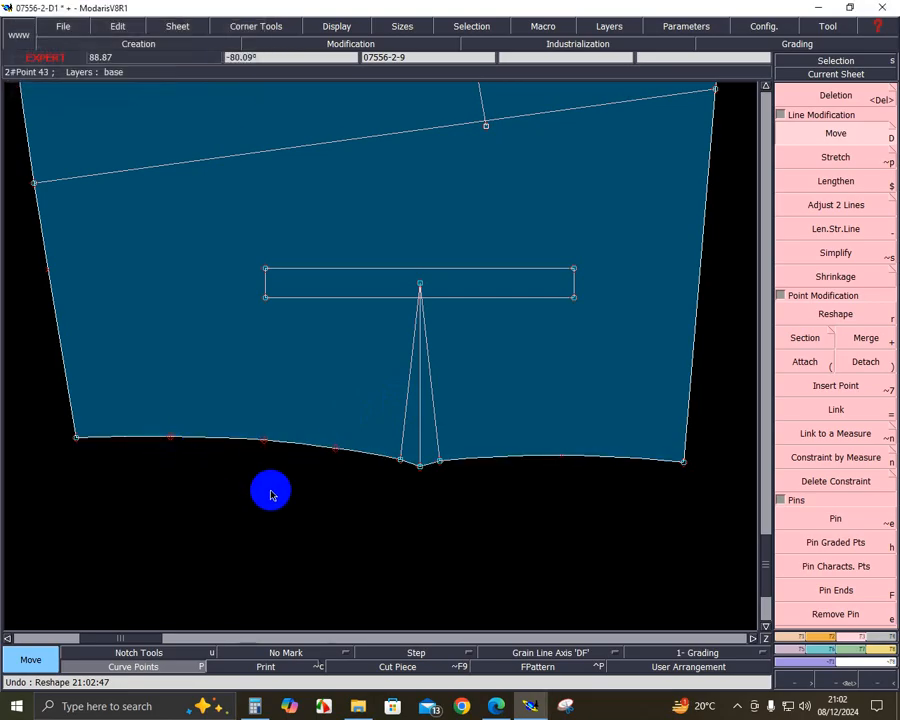
- Arrange all sheets on the desk and place the front trouser piece beside the waist end of the back piece
{"action": "key", "text": "j"}
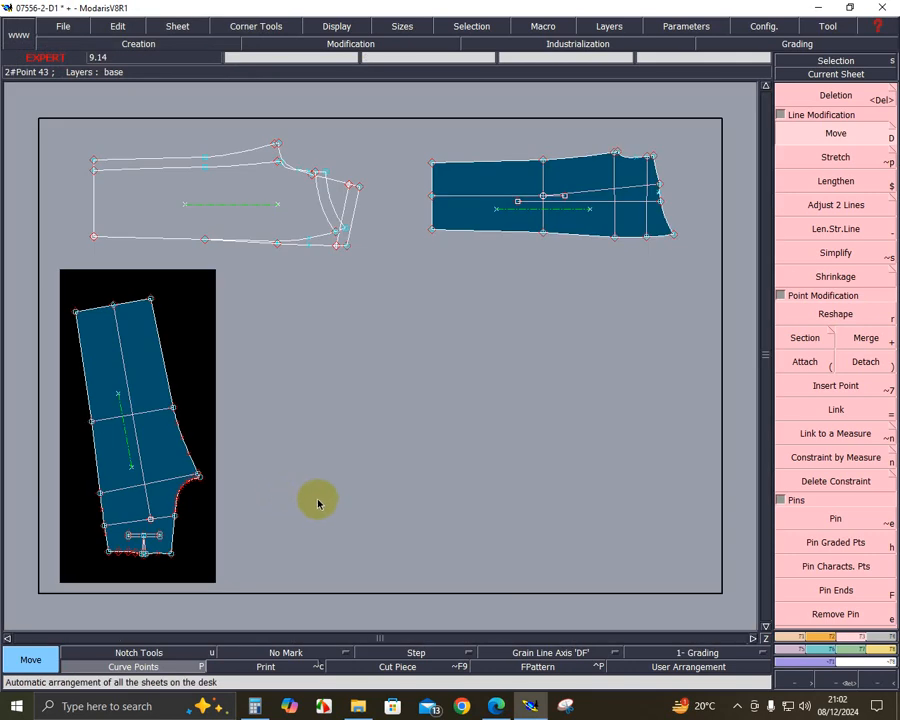
{"action": "key", "text": "a"}
{"action": "left_click", "coordinate": [164, 495]}
{"action": "left_click", "coordinate": [508, 466]}
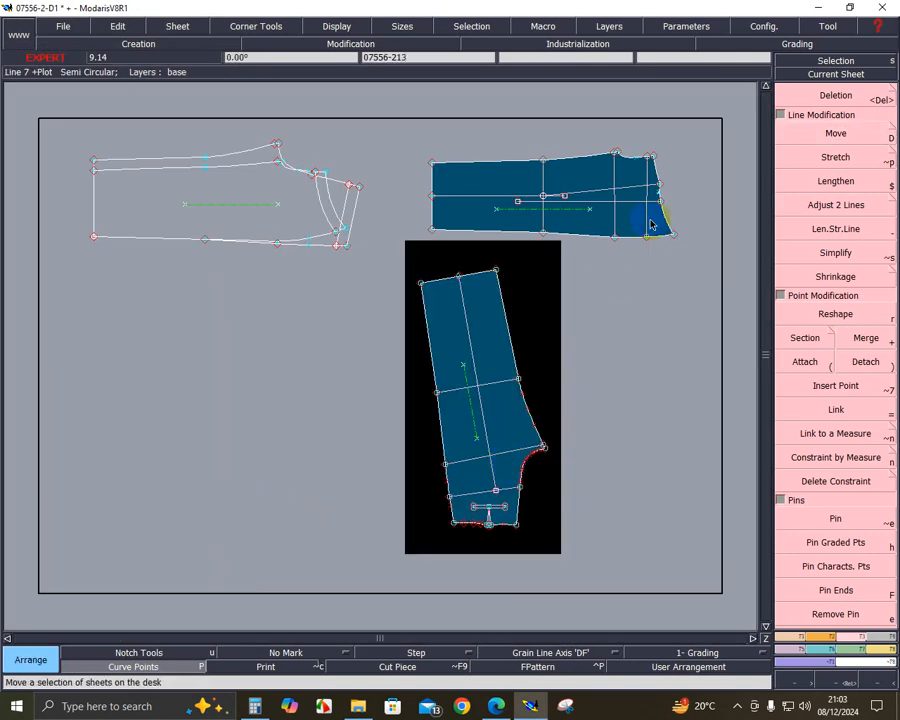
{"action": "left_click", "coordinate": [370, 499]}
- Mirror the front trouser piece with X Sym so its side seam can be matched with the back piece
{"action": "left_click", "coordinate": [848, 680]}
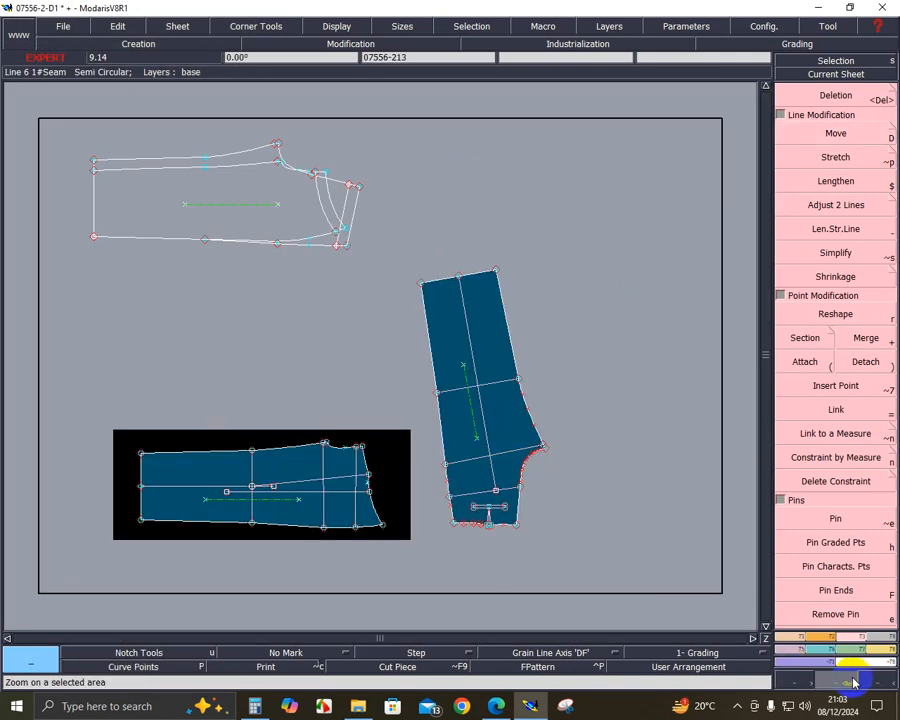
{"action": "left_click_drag", "start_coordinate": [218, 356], "coordinate": [567, 561]}
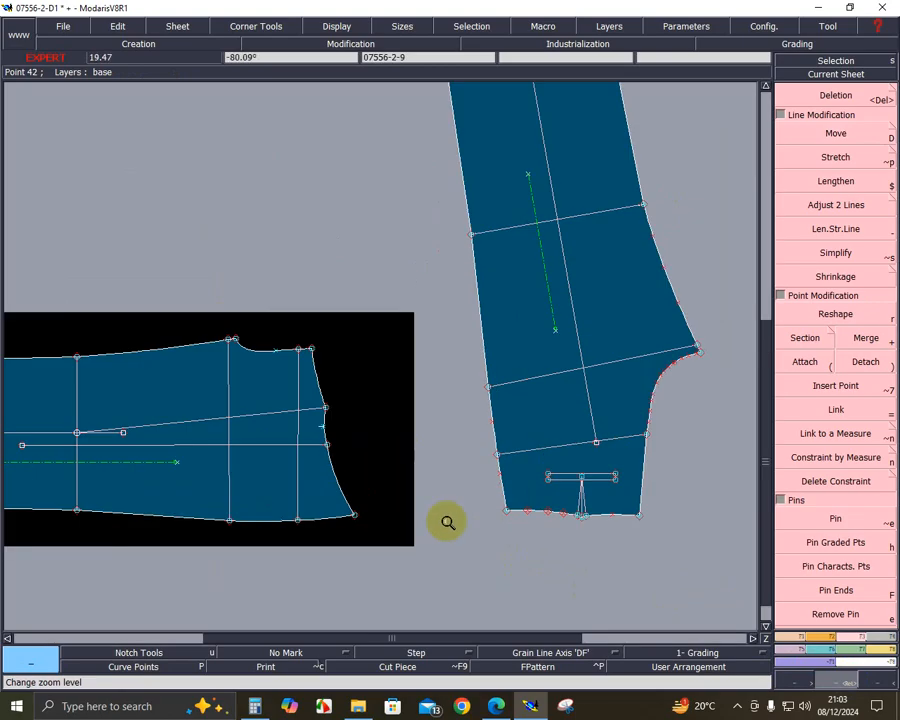
{"action": "left_click", "coordinate": [815, 648]}
{"action": "left_click", "coordinate": [806, 321]}
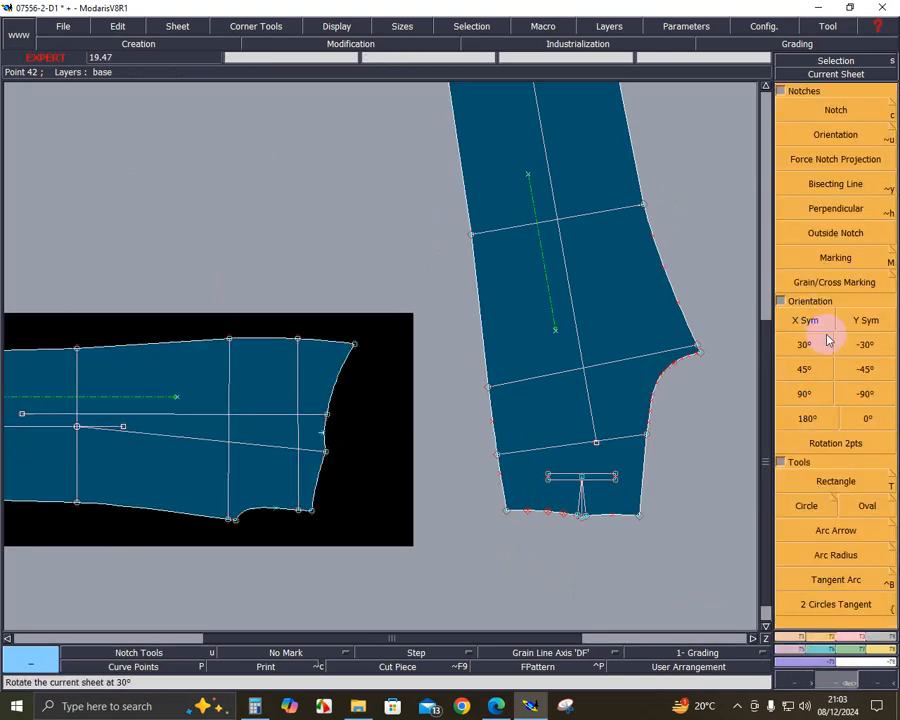
- Assemble the front piece to the back piece along the side seam, matching the waist corners and the hip-line points
{"action": "left_click", "coordinate": [876, 661]}
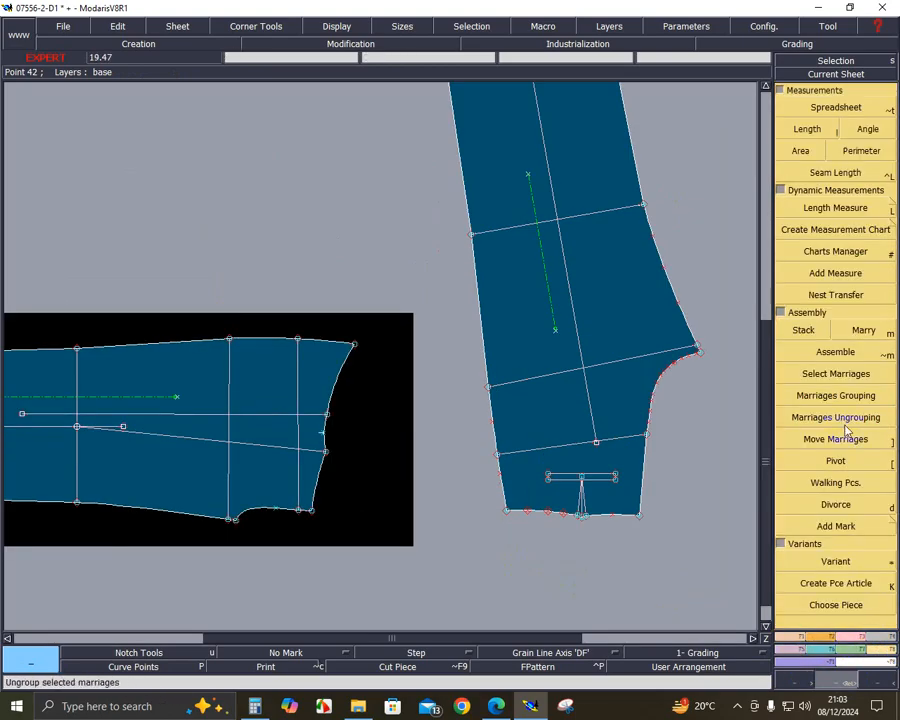
{"action": "left_click", "coordinate": [848, 441]}
{"action": "left_click", "coordinate": [350, 378]}
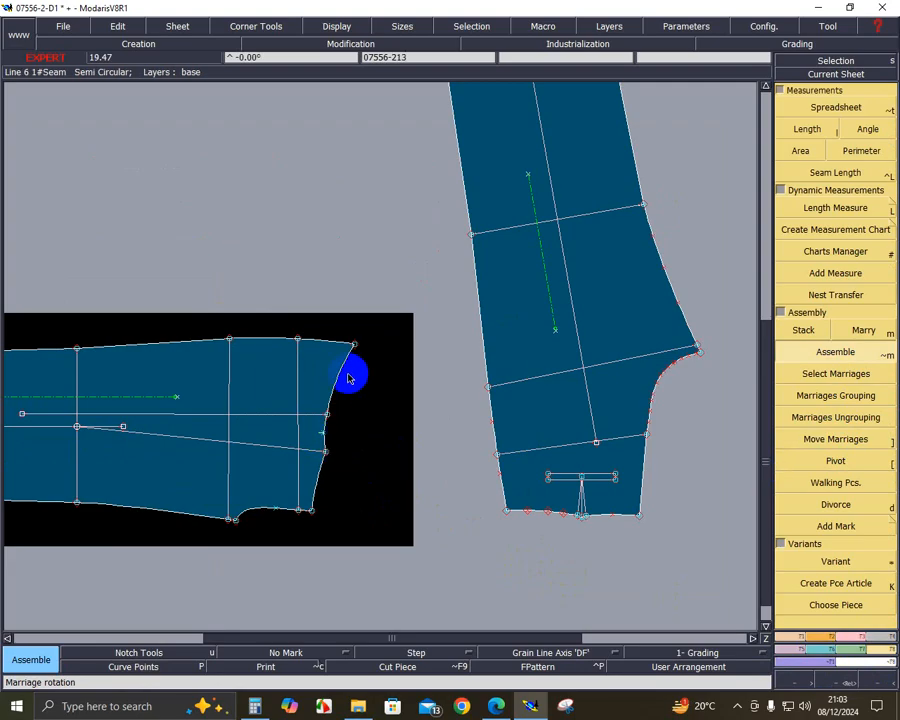
{"action": "left_click", "coordinate": [289, 345]}
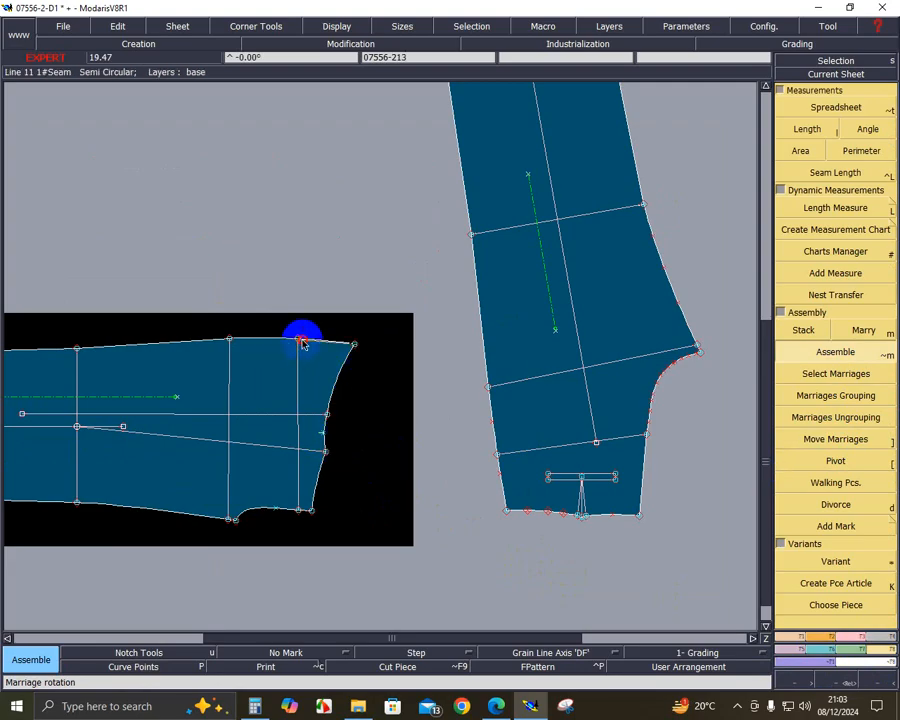
{"action": "left_click", "coordinate": [521, 519]}
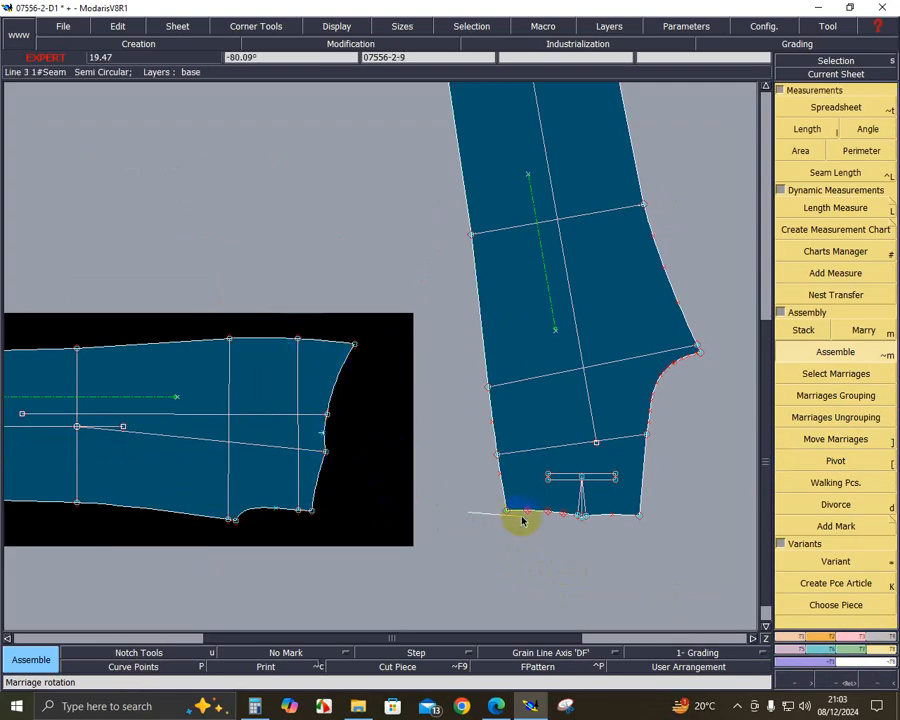
{"action": "left_click", "coordinate": [500, 461]}
- Reshape the back waist near the side seam, moving its two nearest curve points outward by about 0.25 cm and 0.23 cm
{"action": "left_click", "coordinate": [832, 683]}
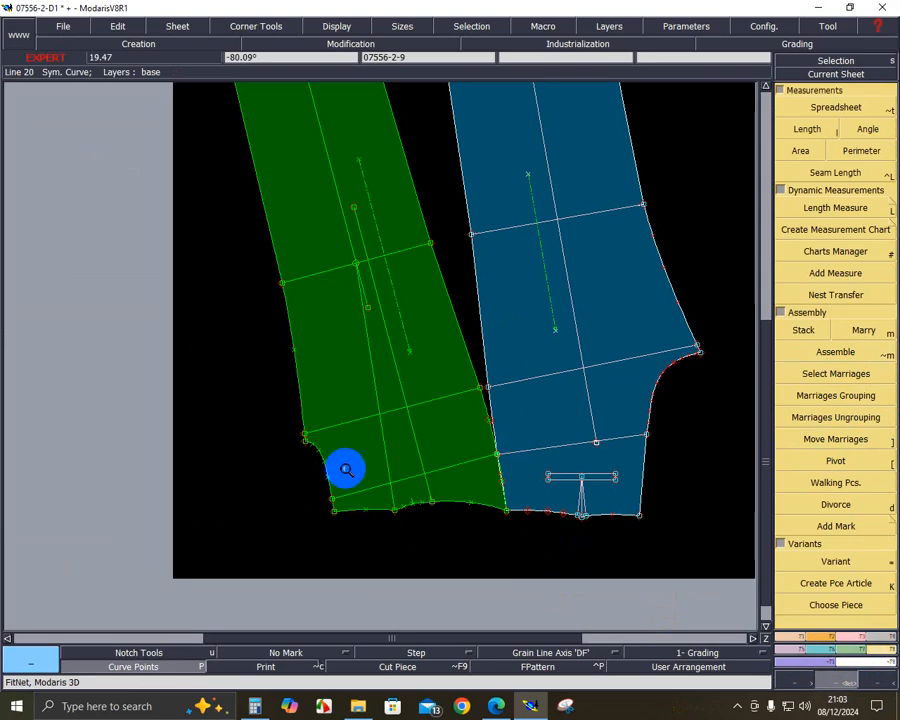
{"action": "left_click_drag", "start_coordinate": [323, 450], "coordinate": [686, 601]}
{"action": "mouse_move", "coordinate": [154, 233]}
{"action": "left_mouse_down"}
{"action": "mouse_move", "coordinate": [530, 419]}
{"action": "mouse_move", "coordinate": [663, 470]}
{"action": "left_mouse_up"}
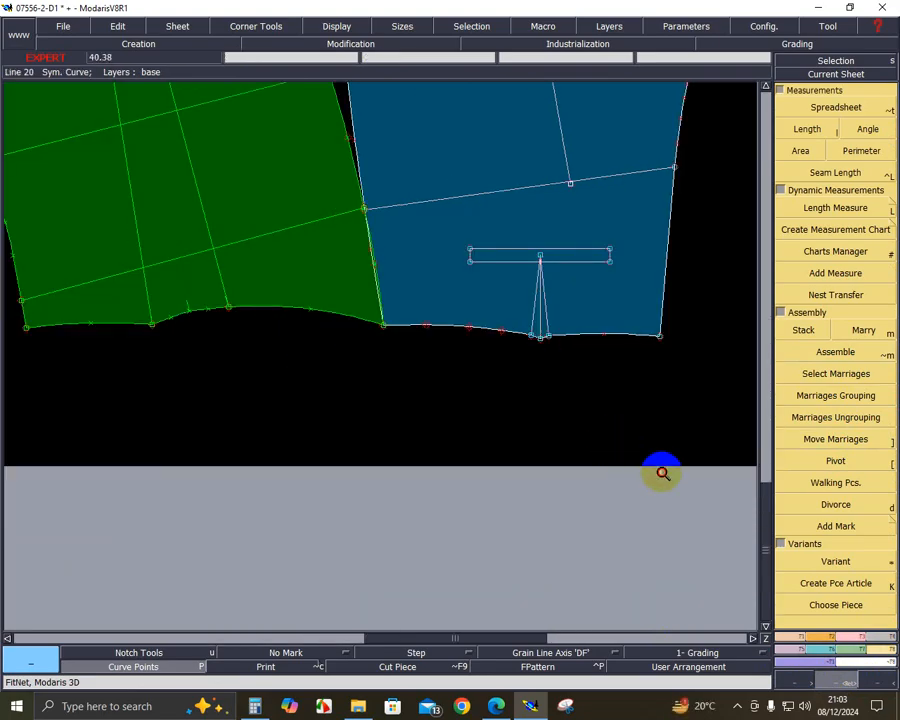
{"action": "left_click_drag", "start_coordinate": [105, 223], "coordinate": [589, 456]}
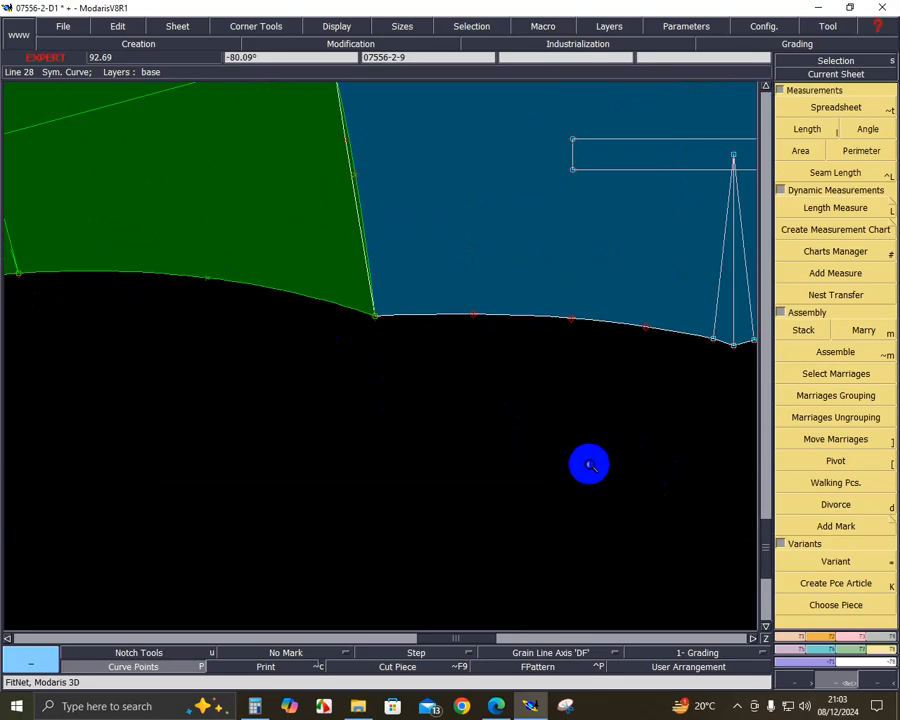
{"action": "left_click", "coordinate": [851, 636]}
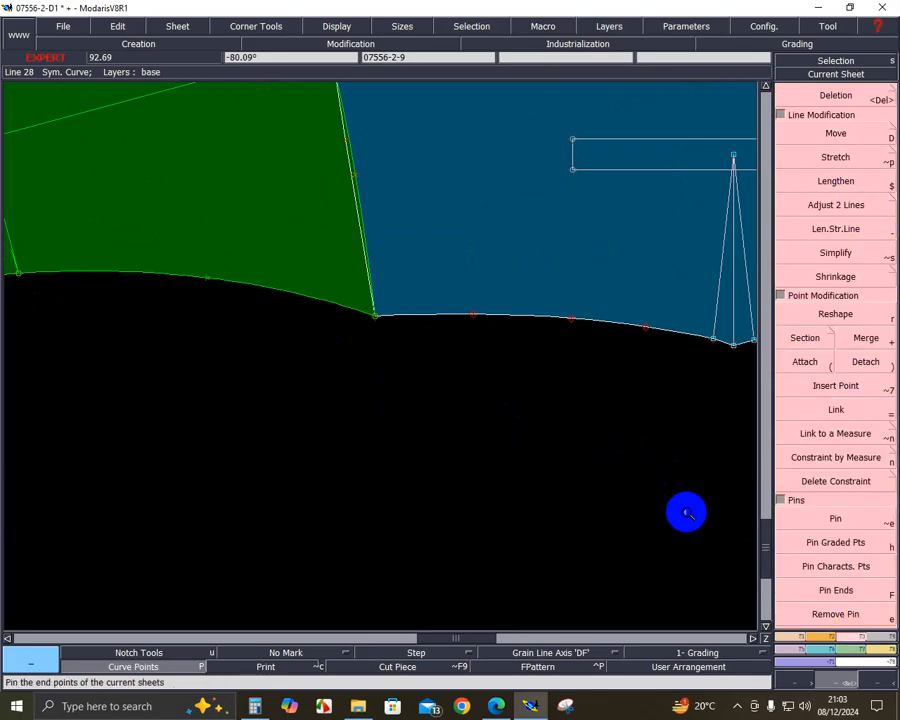
{"action": "left_click", "coordinate": [846, 315]}
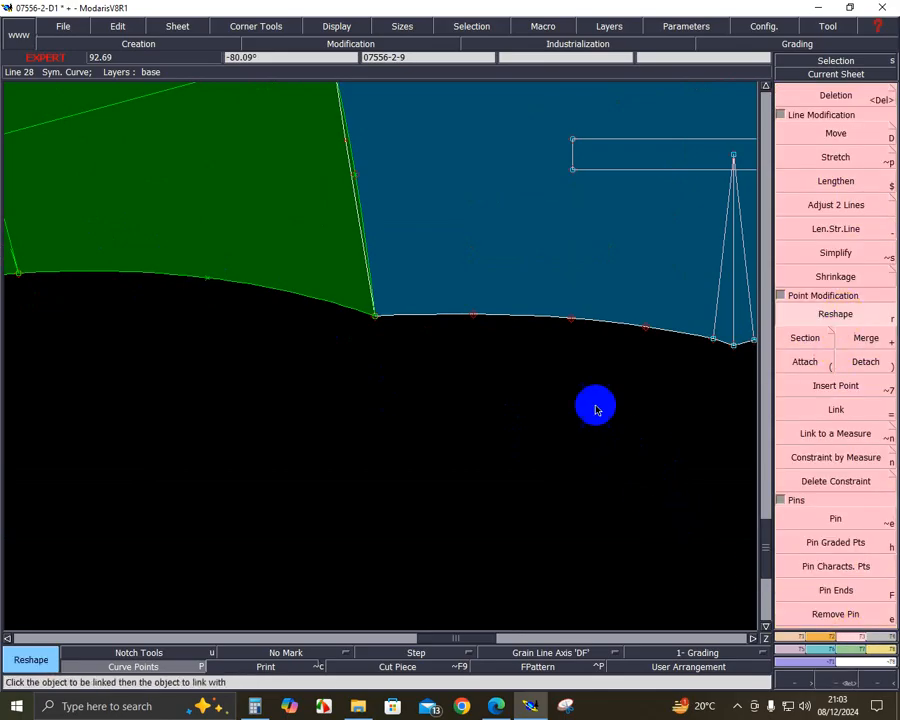
{"action": "left_click_drag", "start_coordinate": [474, 317], "coordinate": [470, 320]}
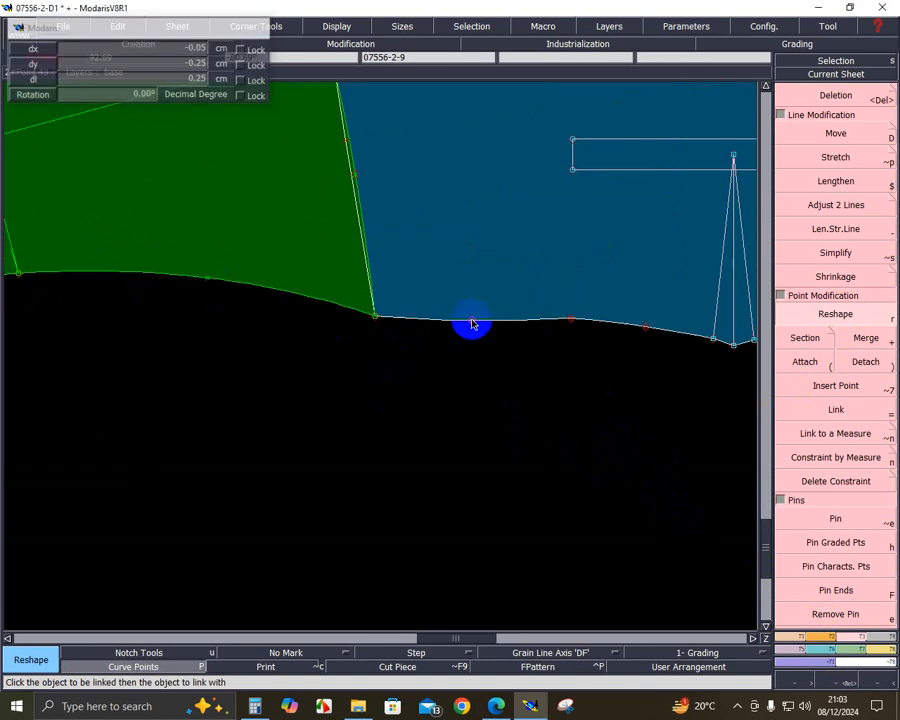
{"action": "left_click", "coordinate": [571, 319]}
{"action": "left_click", "coordinate": [567, 322]}
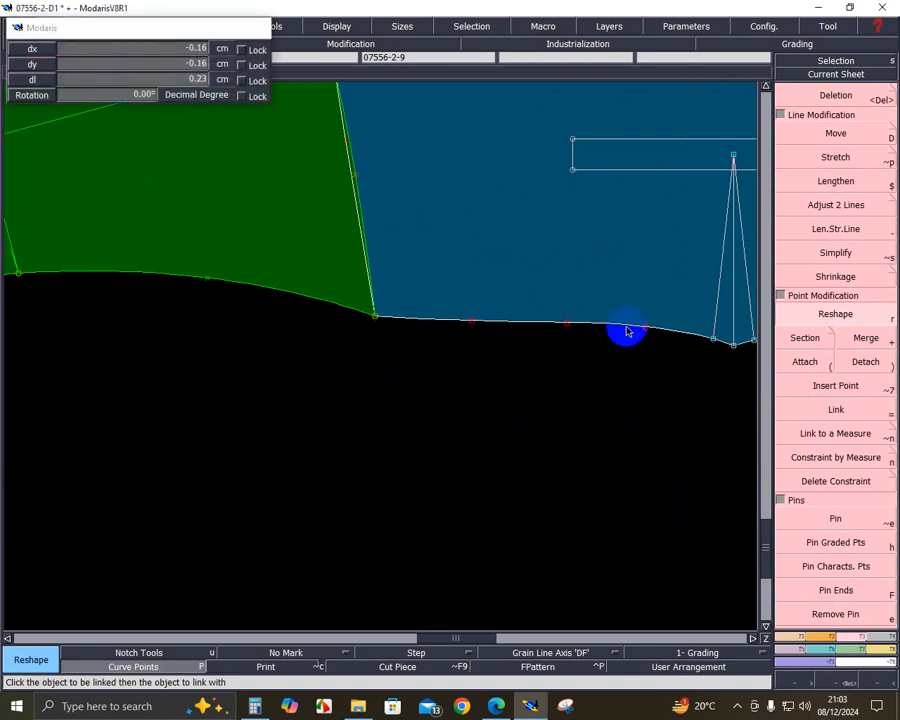
- Fine-tune the curve points of the back waist between the dart and side seam, shifting the middle one about 0.17 cm toward the side seam
{"action": "left_click", "coordinate": [646, 328]}
{"action": "left_click", "coordinate": [645, 328]}
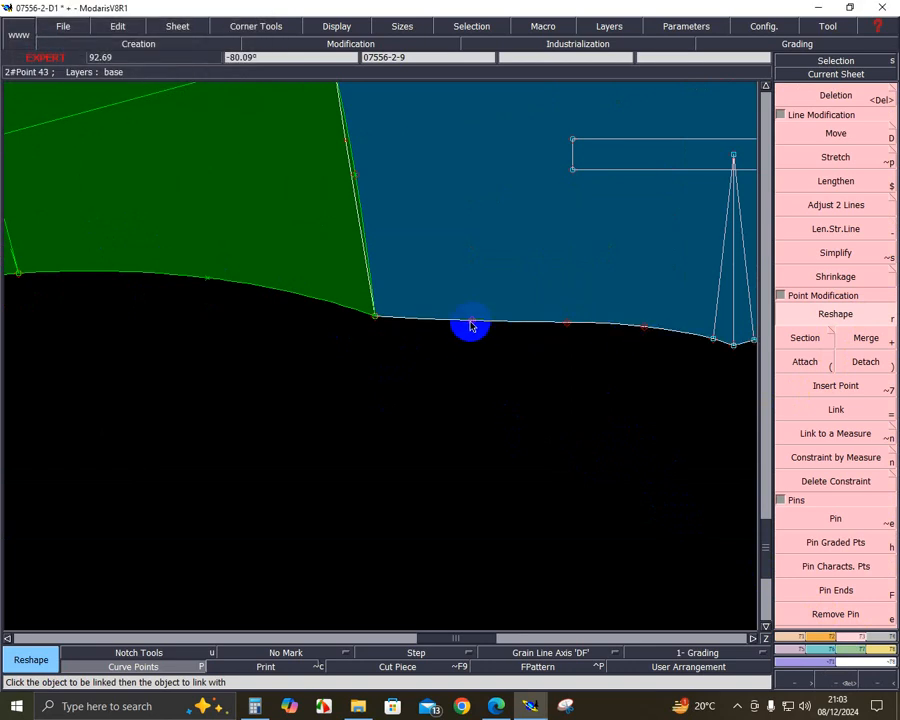
{"action": "left_click", "coordinate": [468, 325]}
{"action": "left_click", "coordinate": [466, 323]}
{"action": "left_click", "coordinate": [563, 324]}
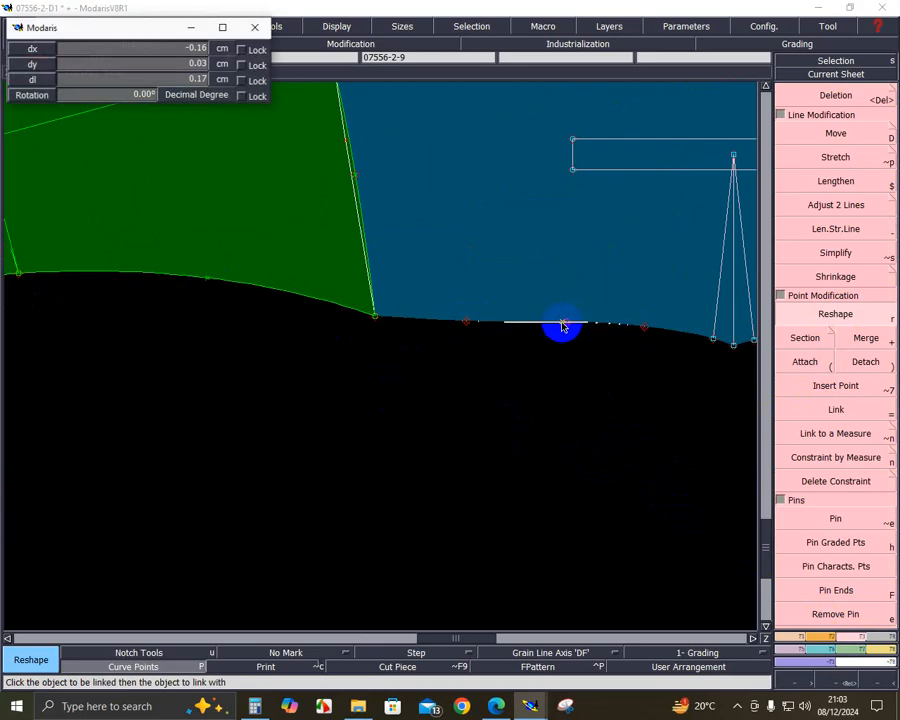
{"action": "left_click", "coordinate": [558, 322]}
{"action": "left_click", "coordinate": [470, 325]}
{"action": "left_click", "coordinate": [464, 324]}
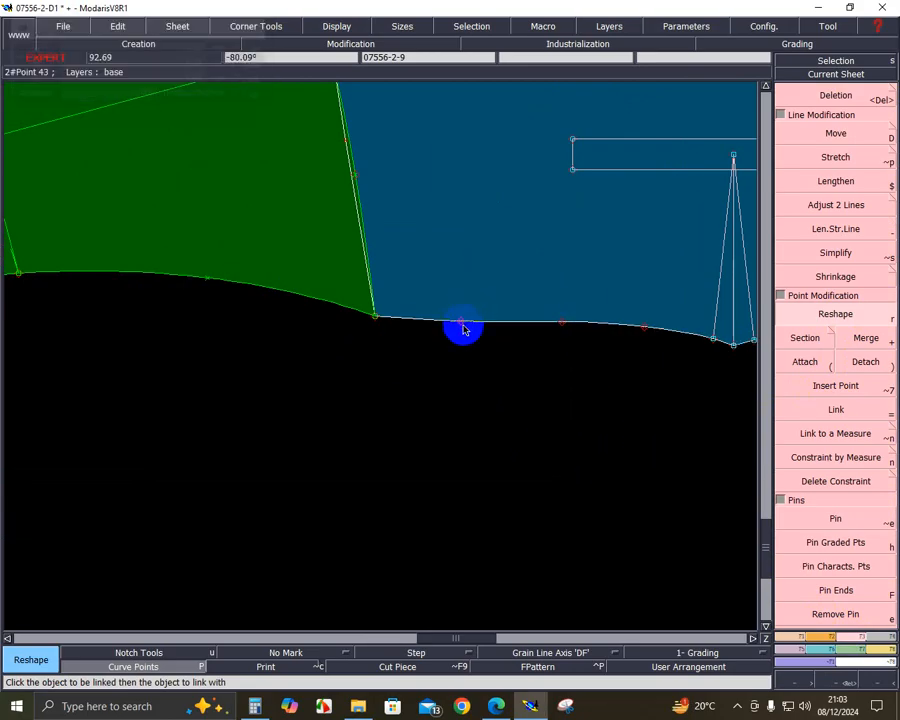
- Add two curve points to the front waistline next to the side seam, one on each side of the existing curve point
{"action": "left_click", "coordinate": [883, 681]}
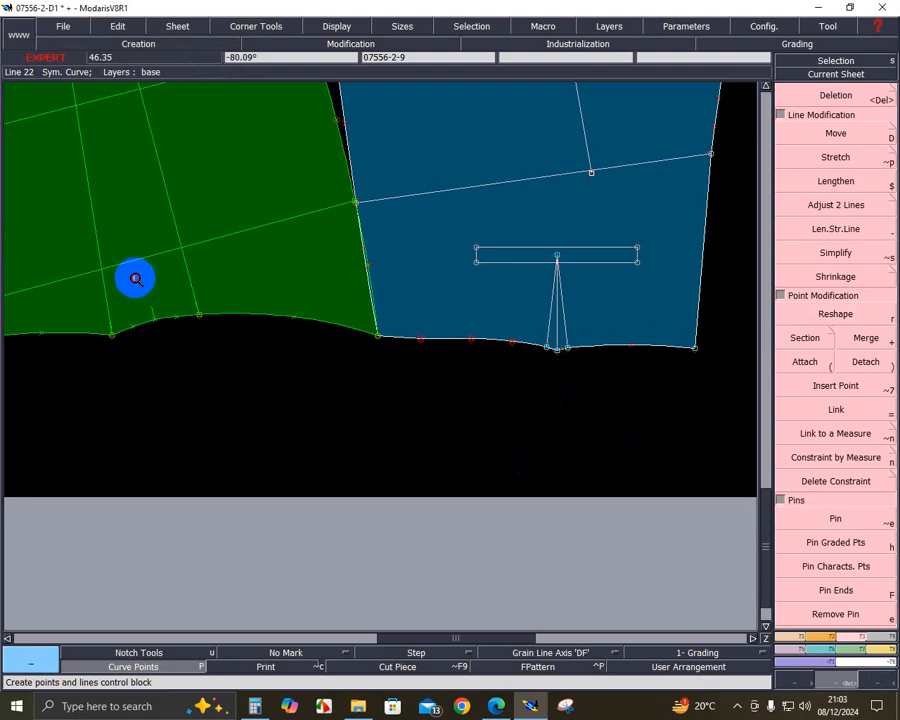
{"action": "left_click_drag", "start_coordinate": [134, 276], "coordinate": [561, 403]}
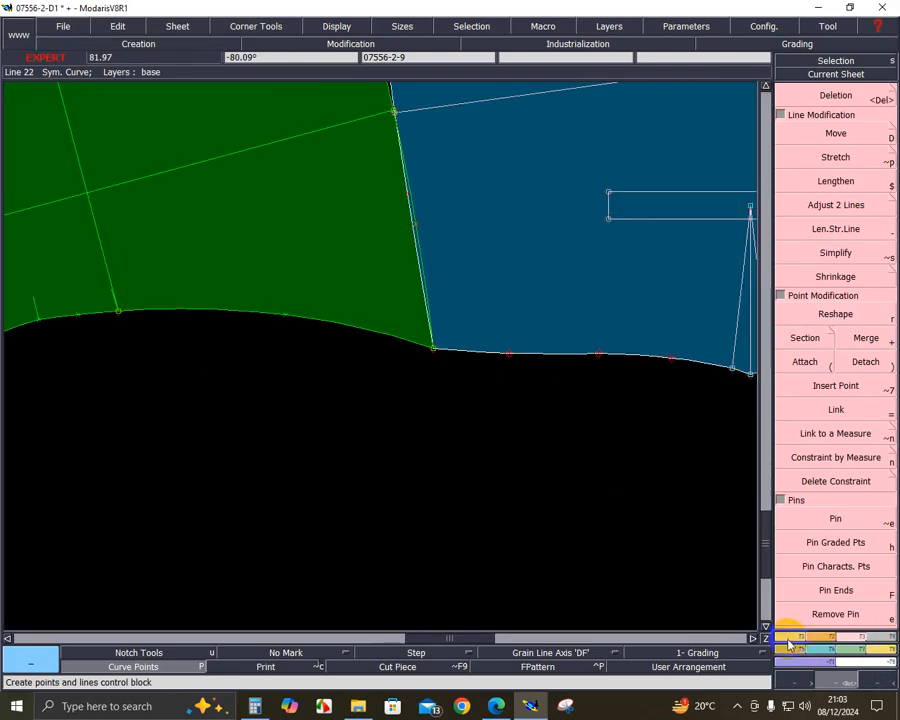
{"action": "left_click_drag", "start_coordinate": [60, 268], "coordinate": [480, 428]}
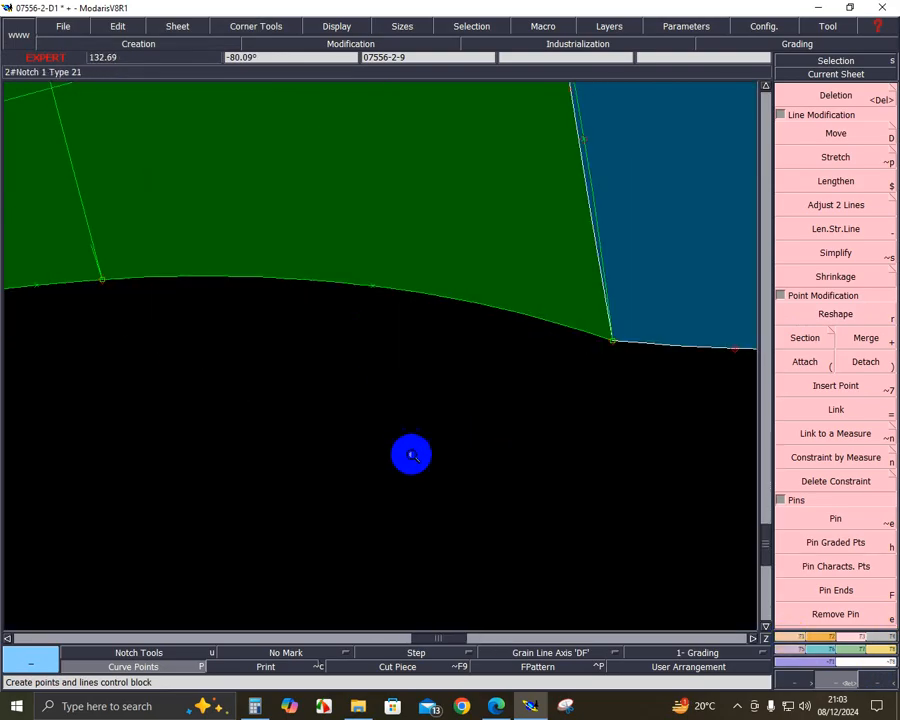
{"action": "left_click", "coordinate": [793, 641]}
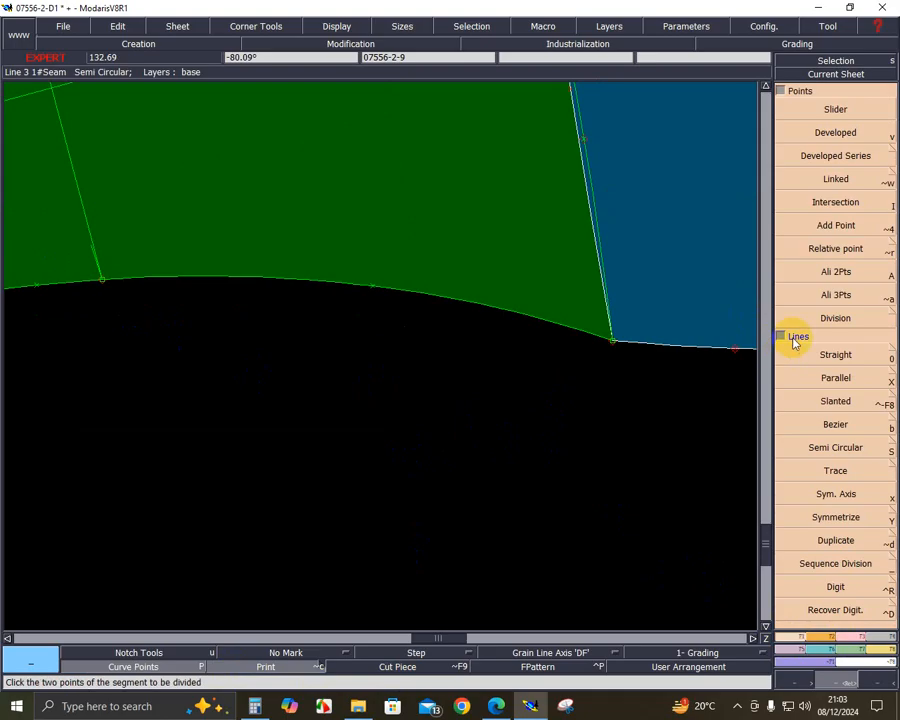
{"action": "left_click", "coordinate": [836, 225]}
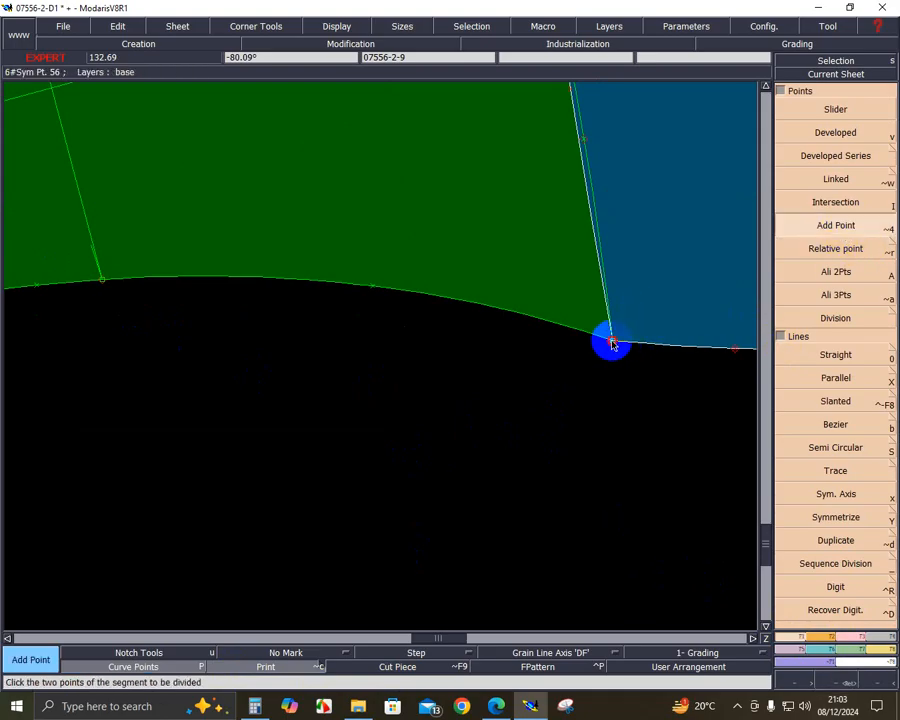
{"action": "left_click", "coordinate": [612, 343]}
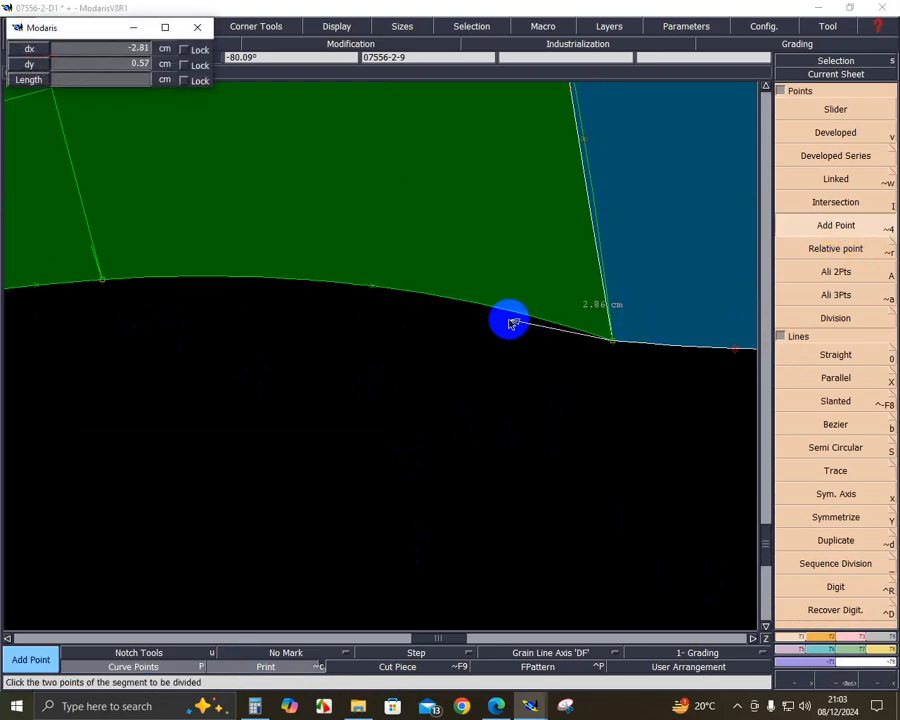
{"action": "left_click", "coordinate": [229, 285]}
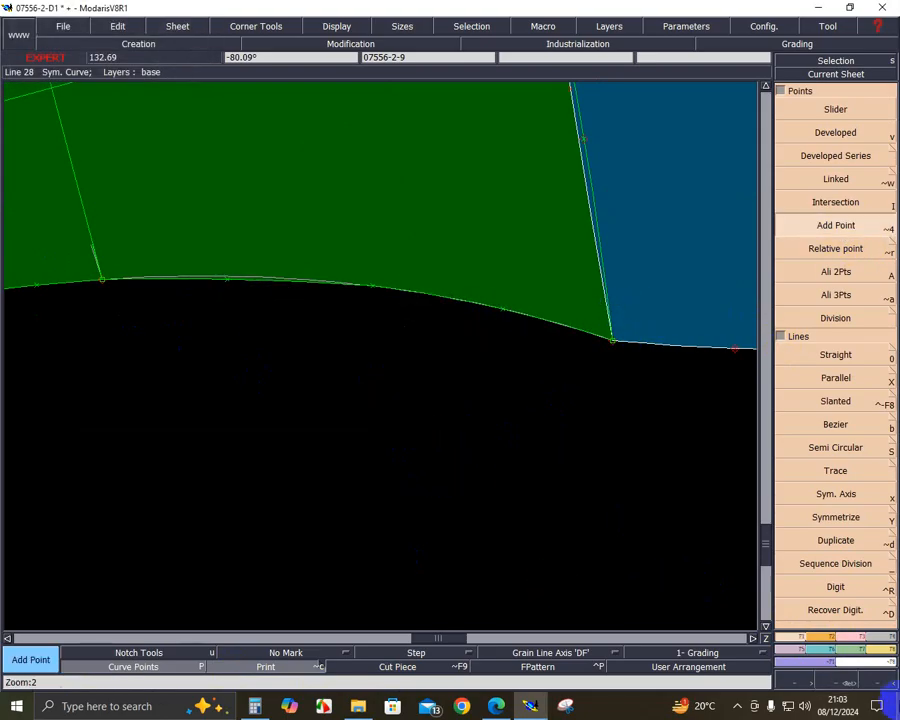
- Reshape the front waist with its three curve points, moving the one nearest the side seam outward by about 0.19 cm
{"action": "left_click", "coordinate": [857, 647]}
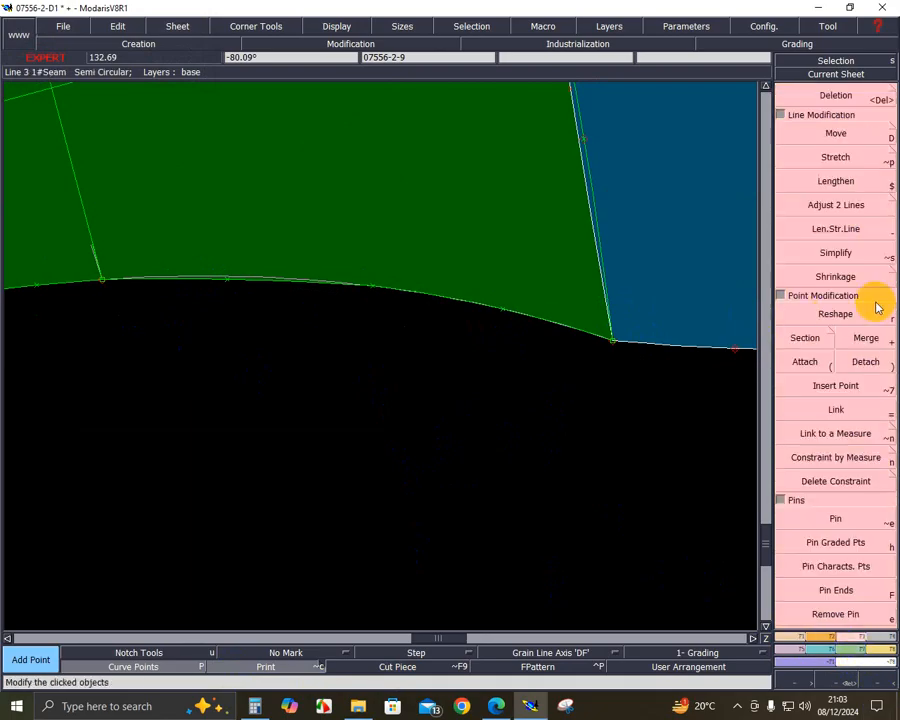
{"action": "left_click", "coordinate": [794, 315]}
{"action": "left_click", "coordinate": [501, 314]}
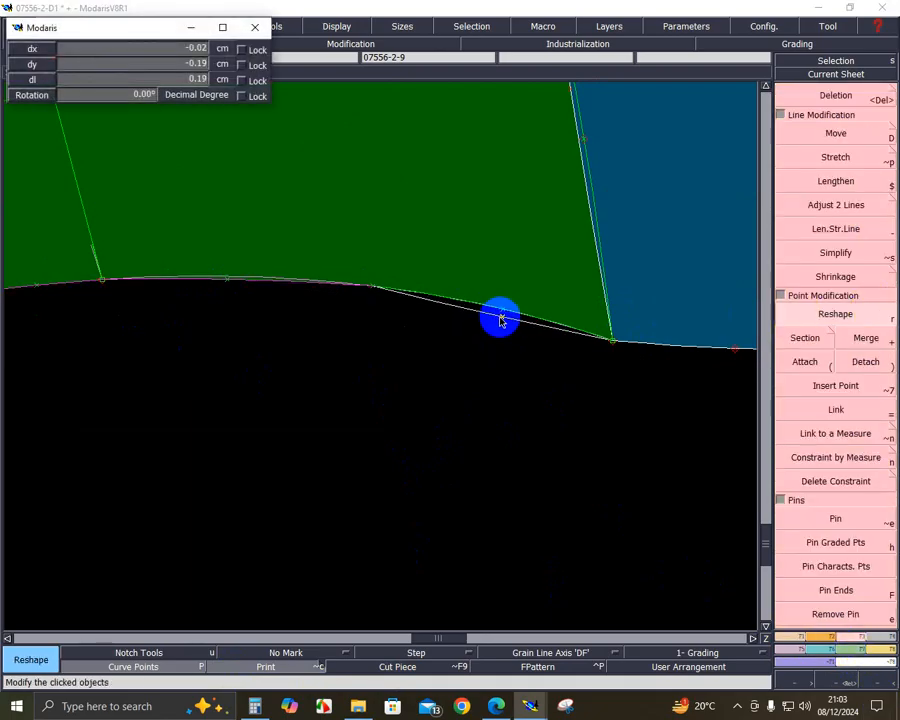
{"action": "left_click", "coordinate": [498, 316]}
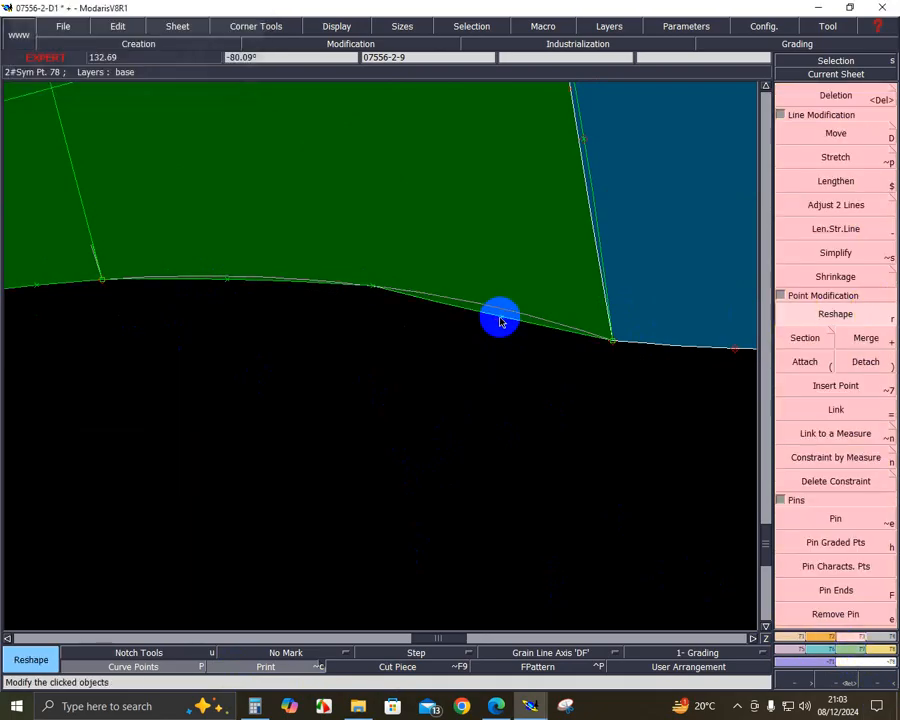
{"action": "left_click", "coordinate": [231, 278]}
{"action": "left_click", "coordinate": [230, 278]}
{"action": "left_click", "coordinate": [230, 278]}
{"action": "left_click", "coordinate": [230, 276]}
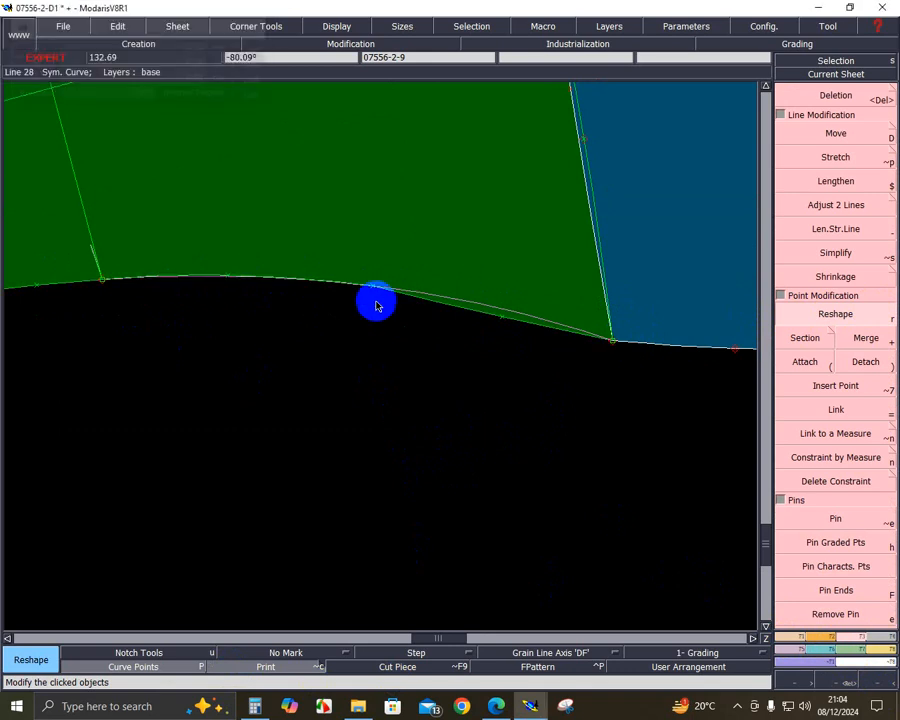
{"action": "left_click", "coordinate": [373, 286]}
{"action": "left_click", "coordinate": [373, 290]}
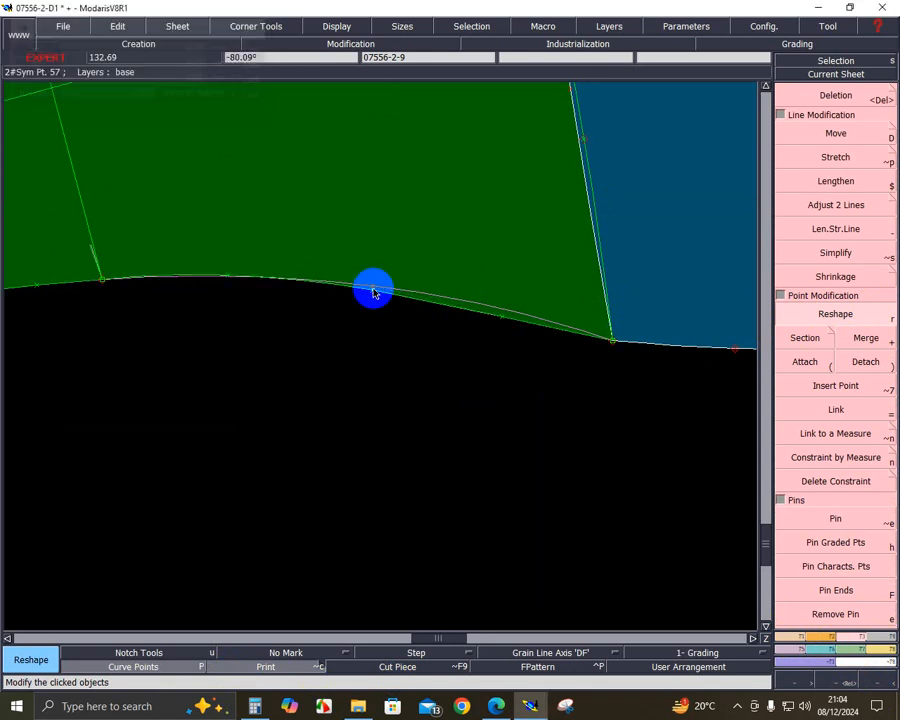
{"action": "left_click", "coordinate": [373, 290]}
{"action": "left_click", "coordinate": [373, 290]}
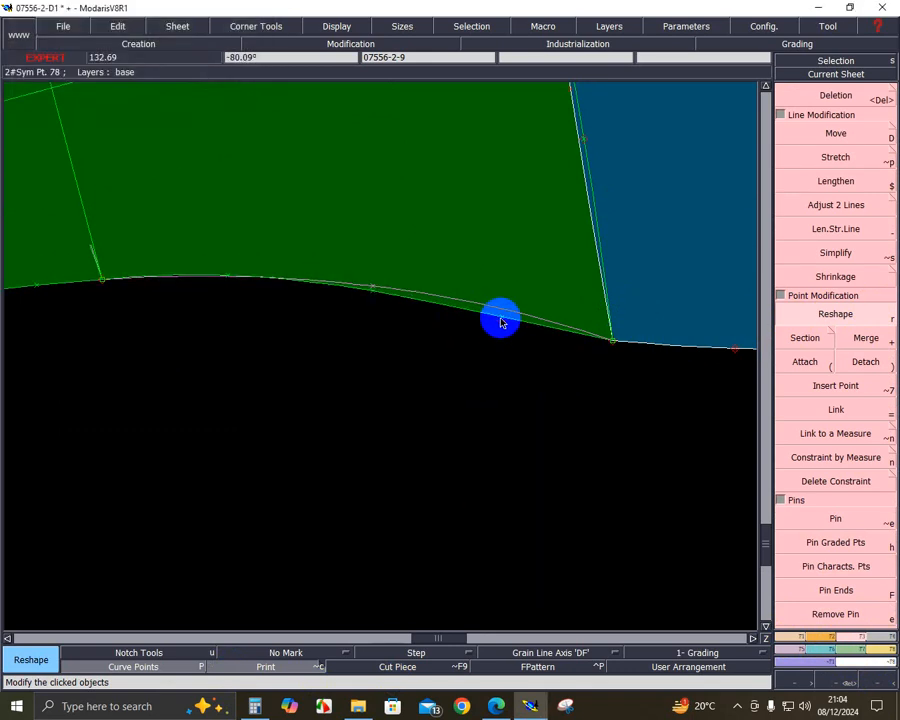
- Refine the front waist curve, shifting the middle curve point by about 0.08 cm and the one farthest from the side seam by about 0.11 cm
{"action": "left_click", "coordinate": [502, 321]}
{"action": "left_click", "coordinate": [502, 321]}
{"action": "left_click", "coordinate": [504, 322]}
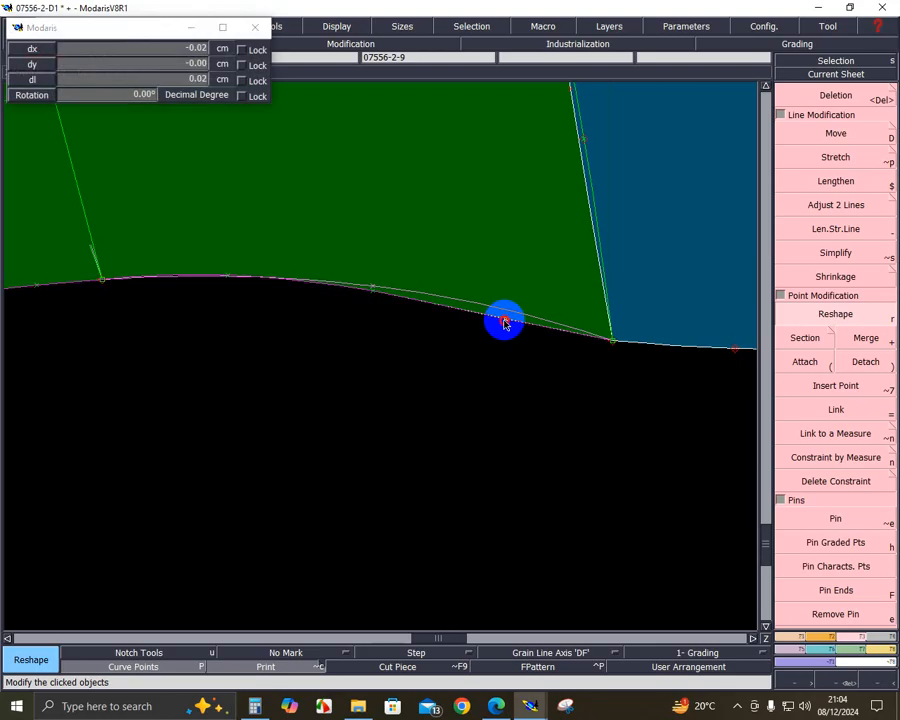
{"action": "left_click", "coordinate": [504, 322]}
{"action": "left_click", "coordinate": [372, 291]}
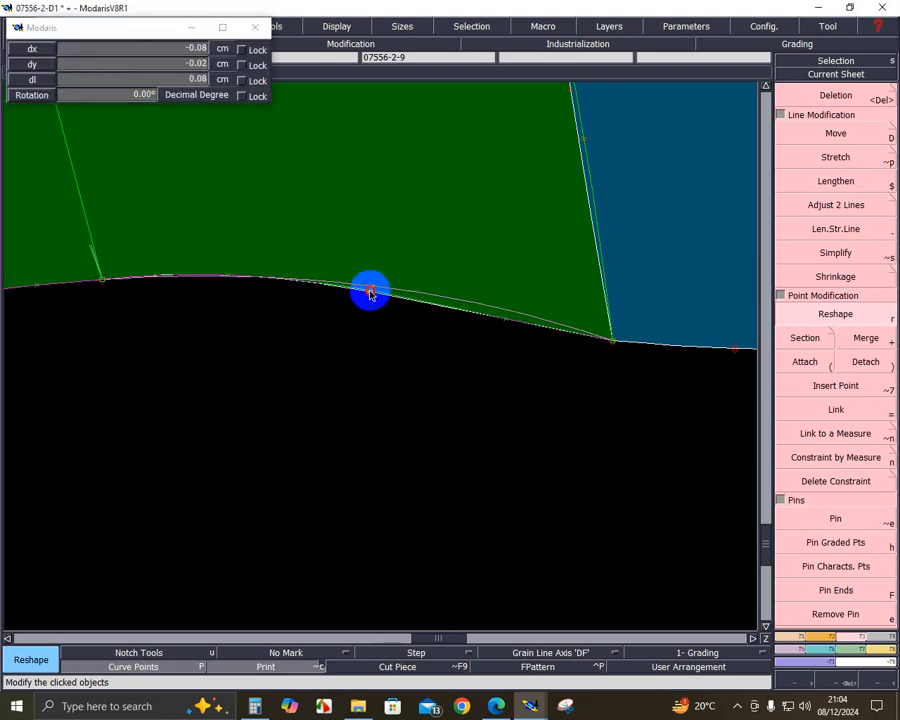
{"action": "left_click", "coordinate": [370, 293]}
{"action": "left_click", "coordinate": [229, 279]}
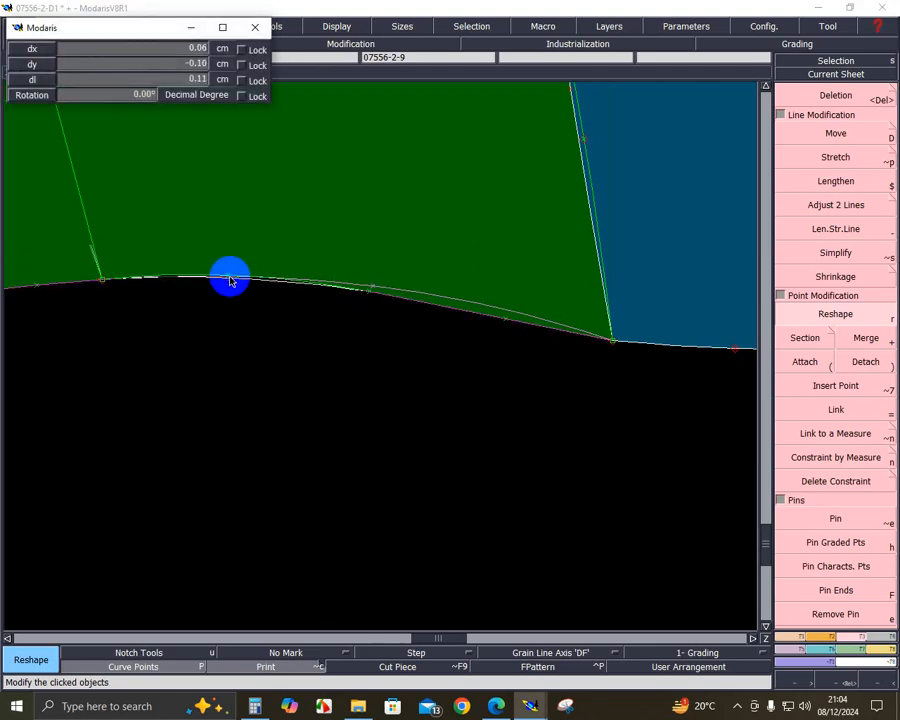
{"action": "left_click", "coordinate": [229, 279]}
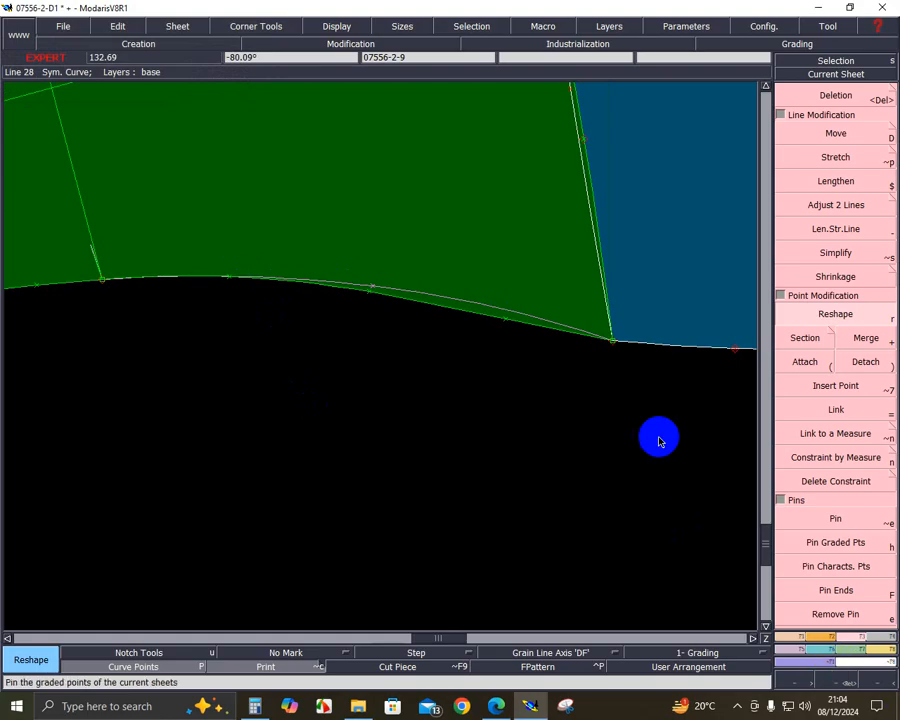
{"action": "left_click", "coordinate": [506, 322]}
{"action": "left_click", "coordinate": [666, 408]}
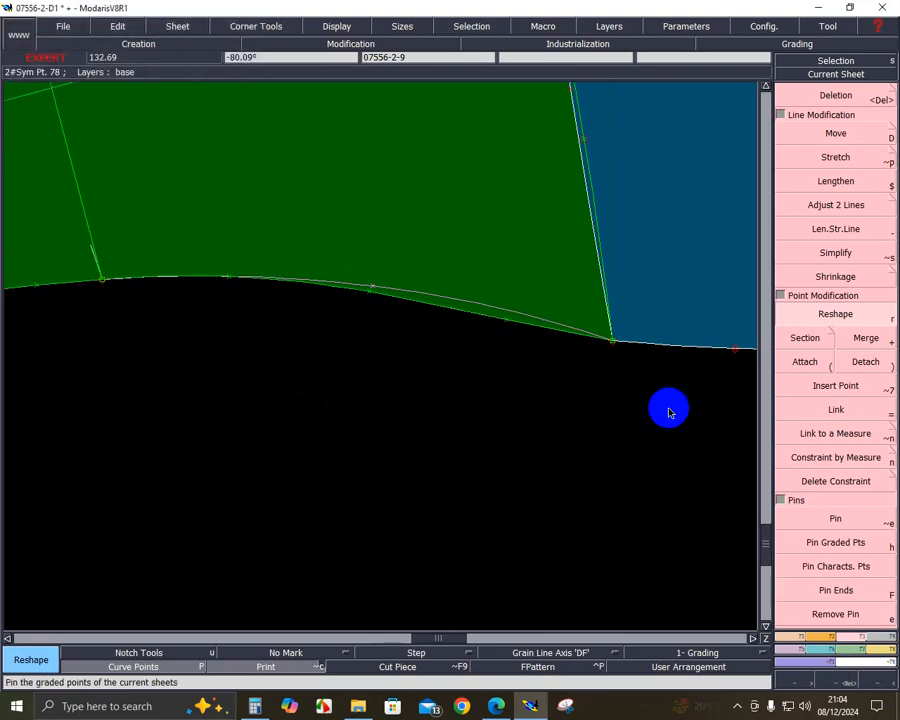
- Reshape the back waist, moving its curve point nearest the side seam about 0.36 cm toward the seam and slightly adjusting the one nearest the dart
{"action": "left_click", "coordinate": [878, 688]}
{"action": "left_click", "coordinate": [846, 678]}
{"action": "key", "text": "j"}
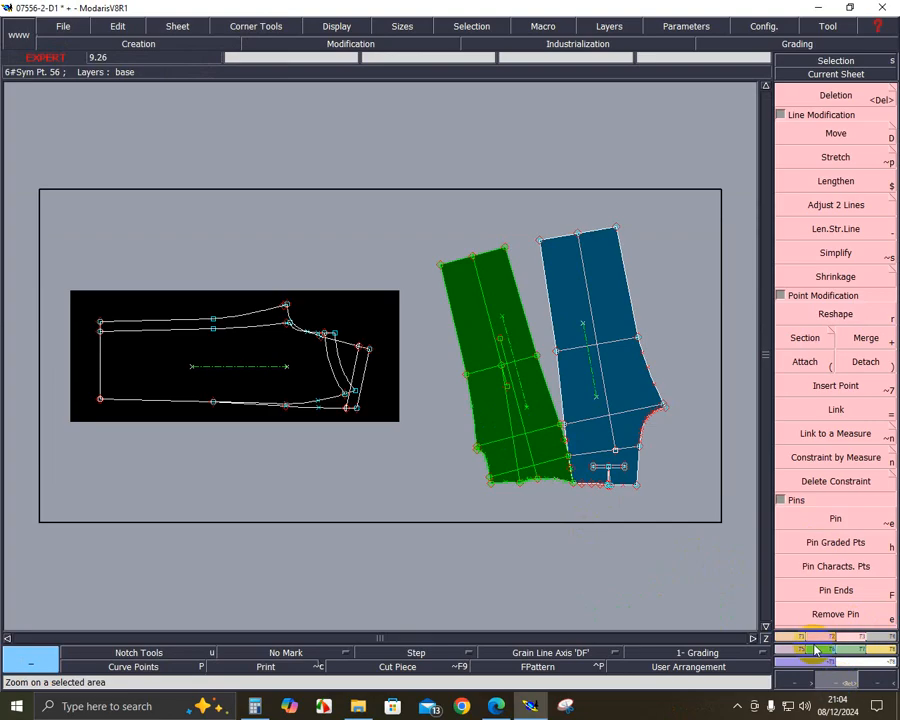
{"action": "left_click_drag", "start_coordinate": [518, 450], "coordinate": [643, 526]}
{"action": "left_click_drag", "start_coordinate": [257, 265], "coordinate": [598, 426]}
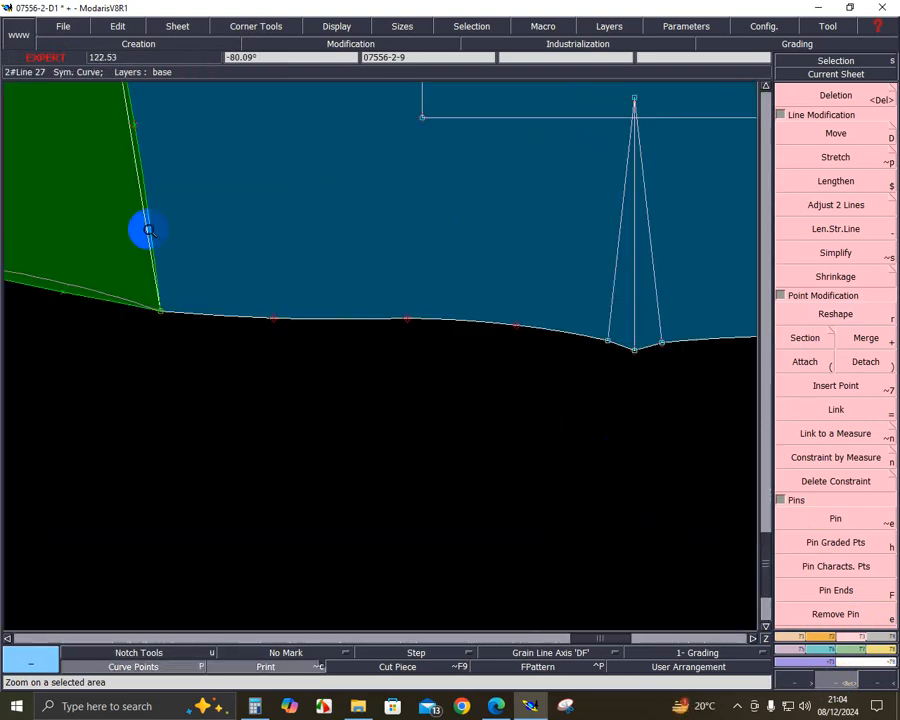
{"action": "left_click_drag", "start_coordinate": [106, 229], "coordinate": [666, 457]}
{"action": "key", "text": "j"}
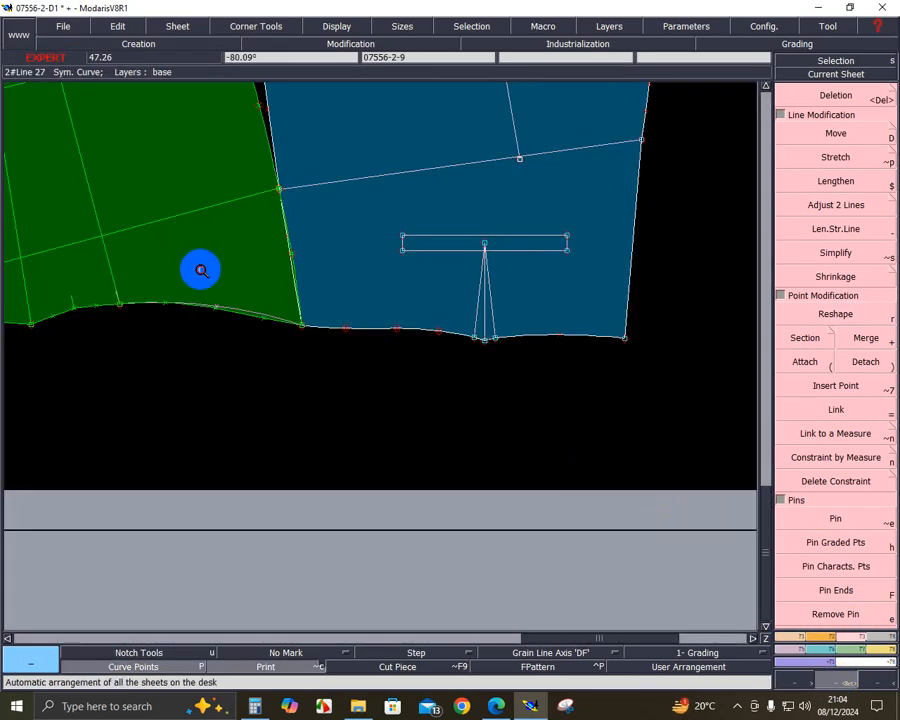
{"action": "left_click_drag", "start_coordinate": [193, 260], "coordinate": [527, 399]}
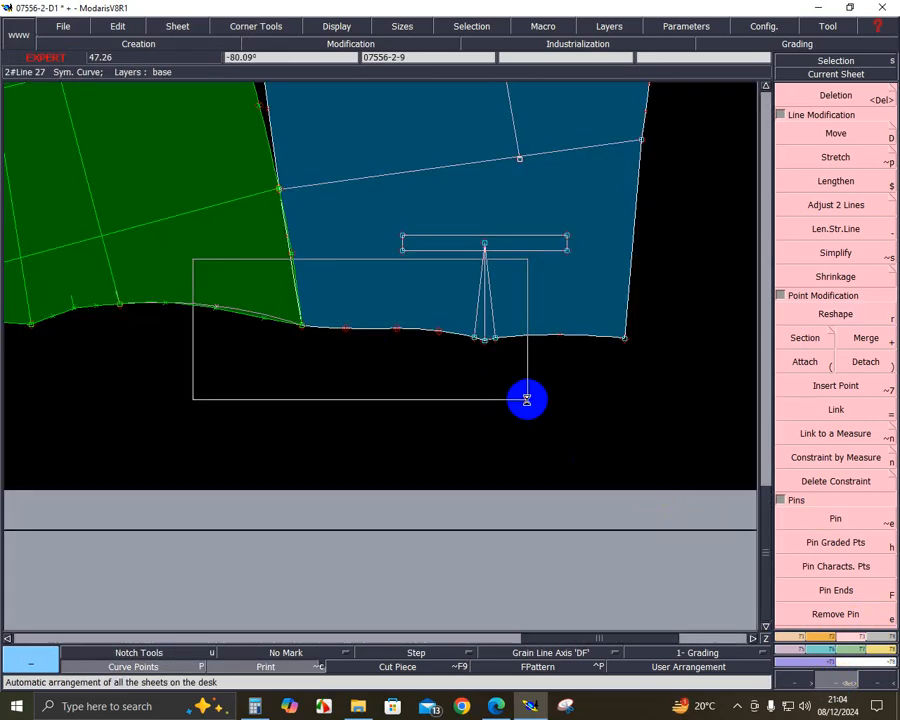
{"action": "left_click", "coordinate": [835, 314]}
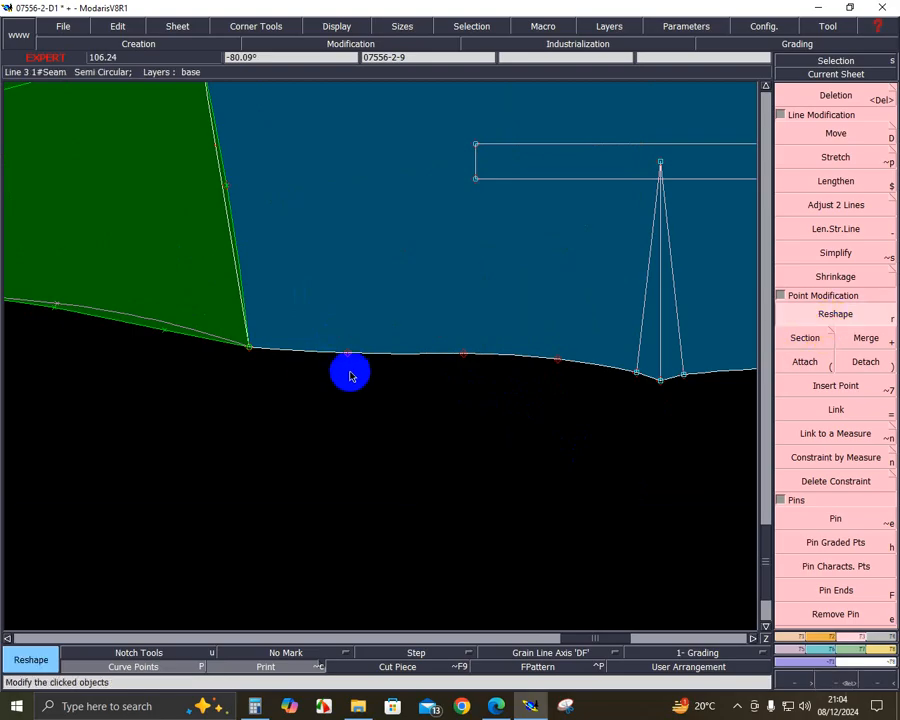
{"action": "left_click", "coordinate": [344, 356]}
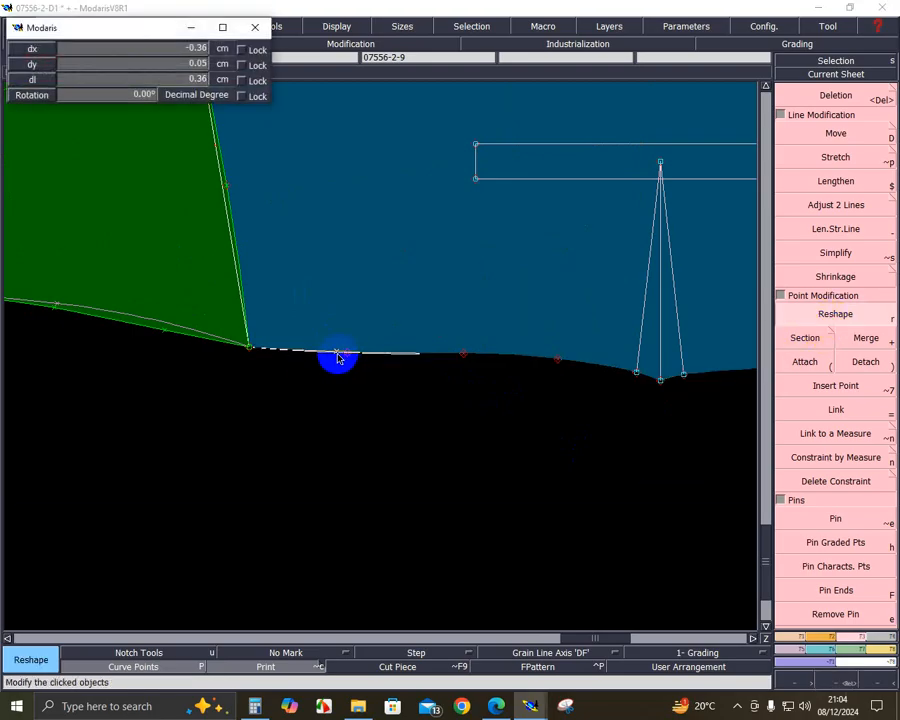
{"action": "left_click", "coordinate": [337, 360]}
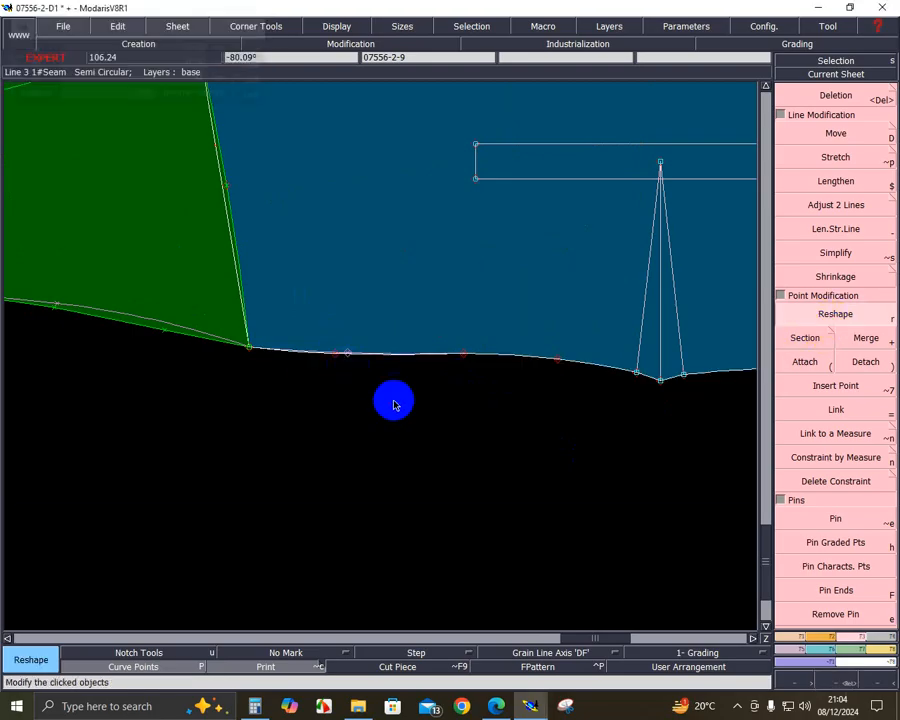
{"action": "left_click", "coordinate": [557, 364]}
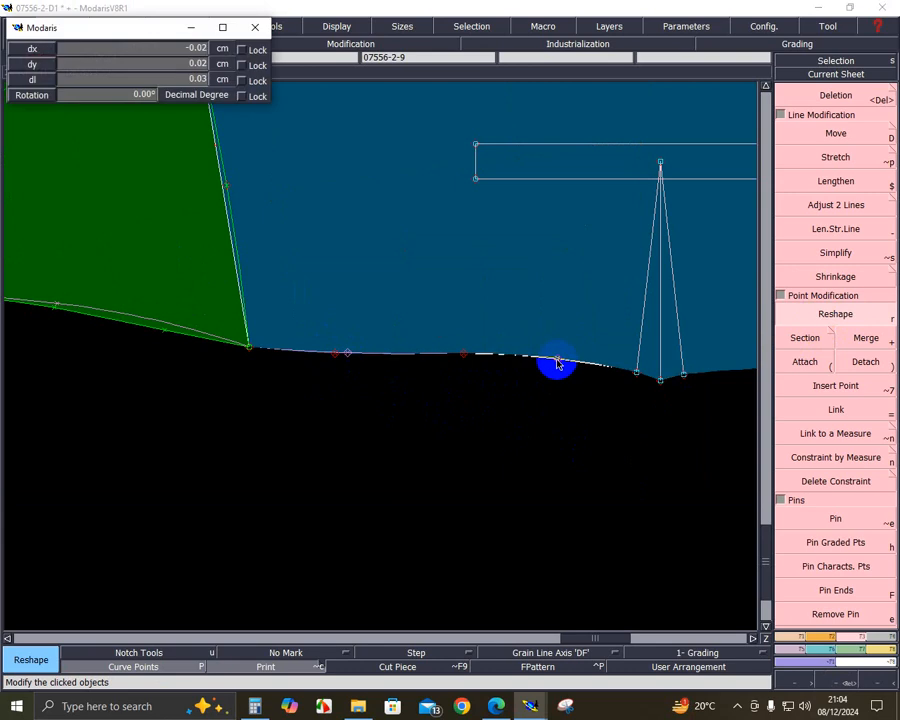
{"action": "left_click", "coordinate": [554, 362]}
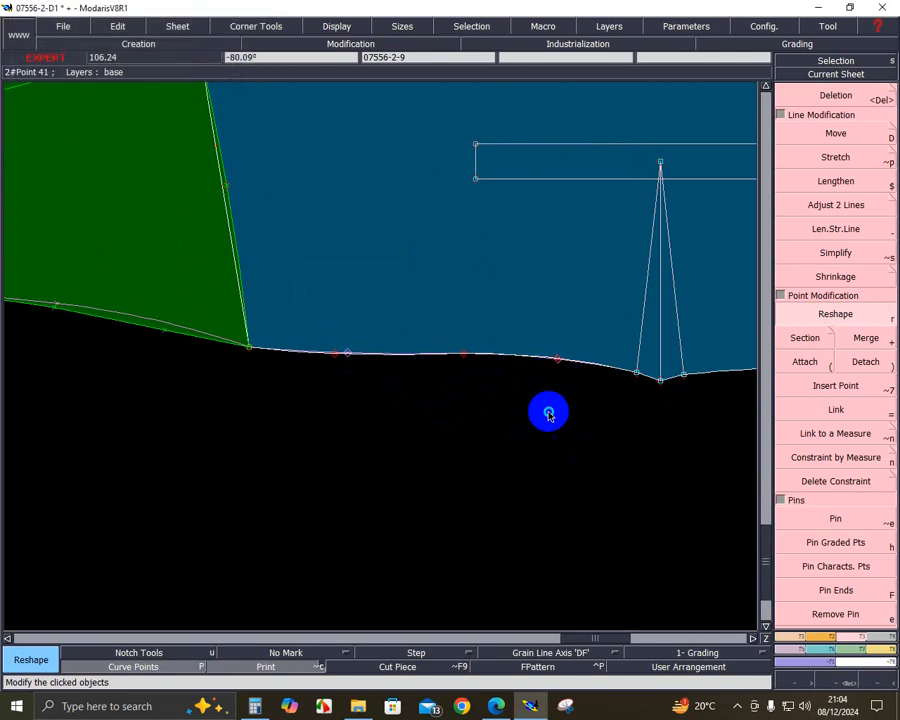
- Hide the curve points and examine the flow of the assembled waistline across the side seam
{"action": "left_click", "coordinate": [197, 666]}
{"action": "left_click", "coordinate": [229, 666]}
{"action": "key", "text": "Home"}
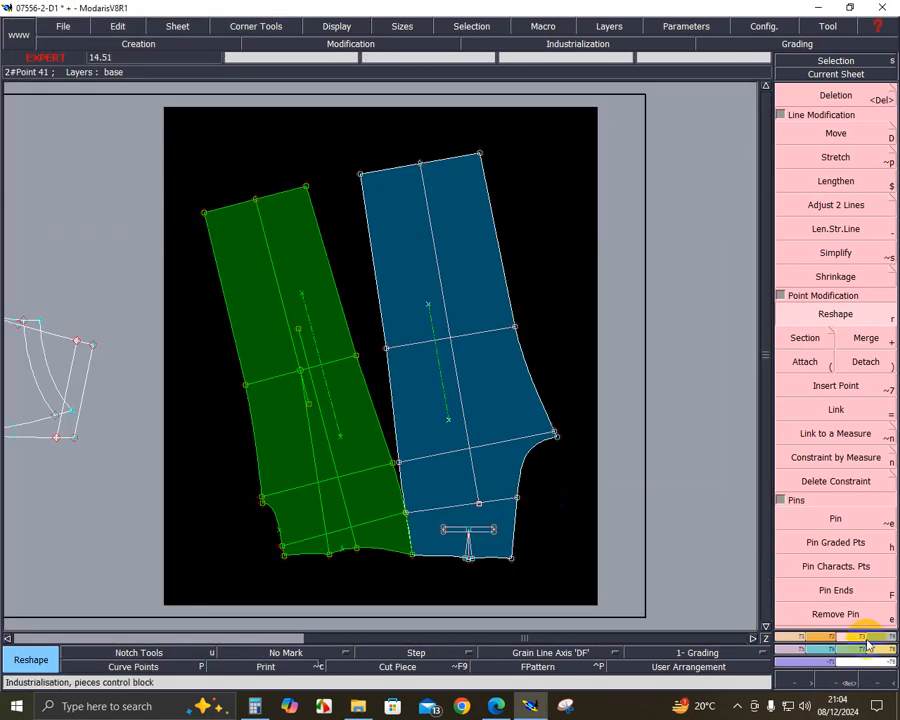
{"action": "left_click", "coordinate": [832, 688]}
{"action": "left_click_drag", "start_coordinate": [242, 501], "coordinate": [548, 578]}
{"action": "left_click_drag", "start_coordinate": [695, 500], "coordinate": [705, 505]}
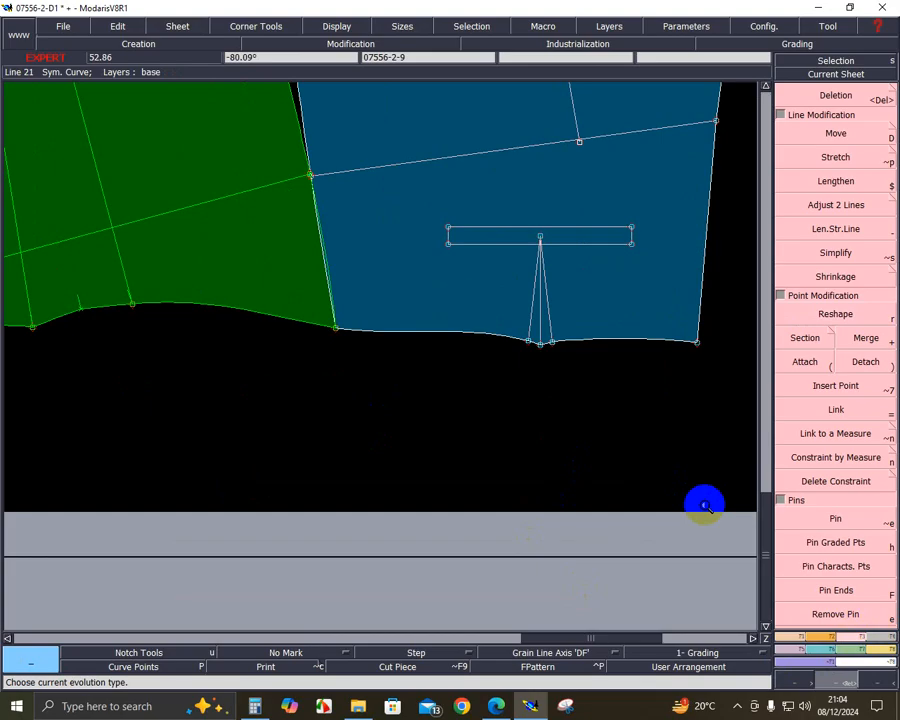
- Show the curve points and slightly reshape the back waist curve point between the dart and the centre back
{"action": "left_click_drag", "start_coordinate": [304, 210], "coordinate": [714, 395]}
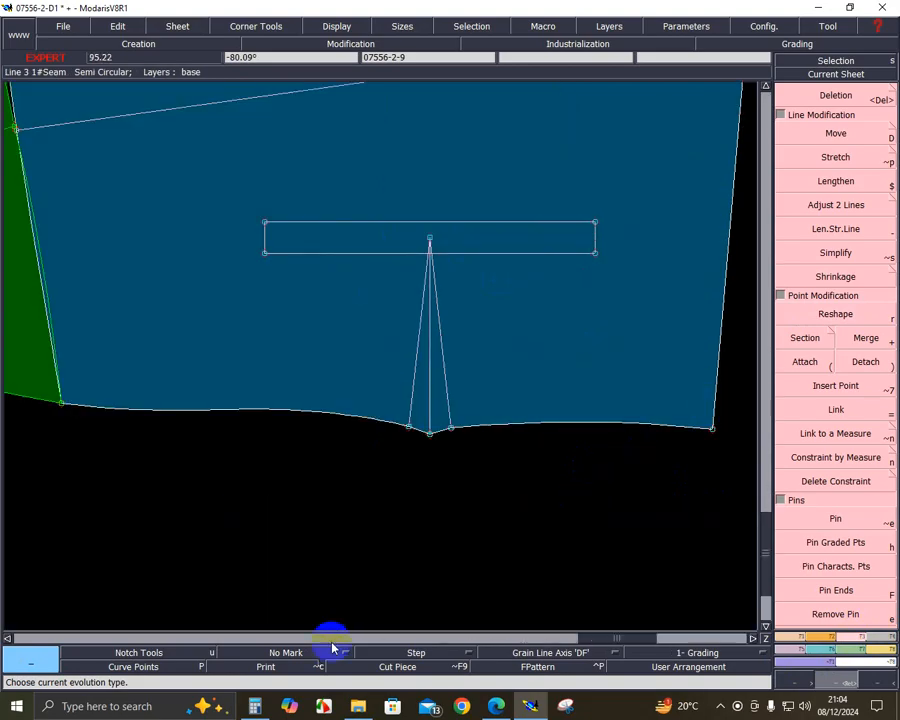
{"action": "left_click", "coordinate": [170, 667]}
{"action": "left_click", "coordinate": [838, 314]}
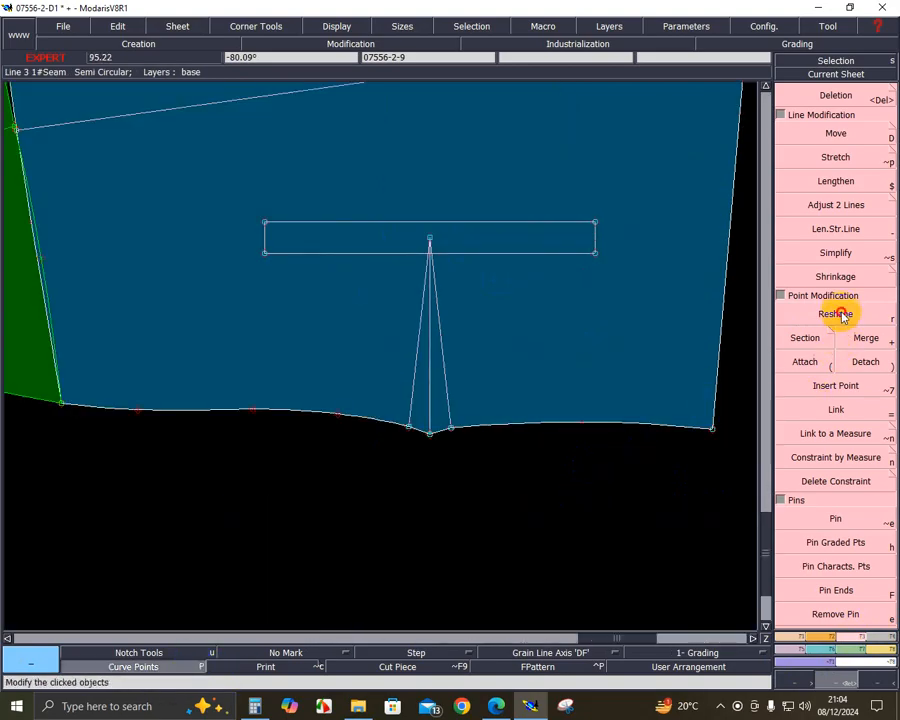
{"action": "left_click", "coordinate": [582, 424]}
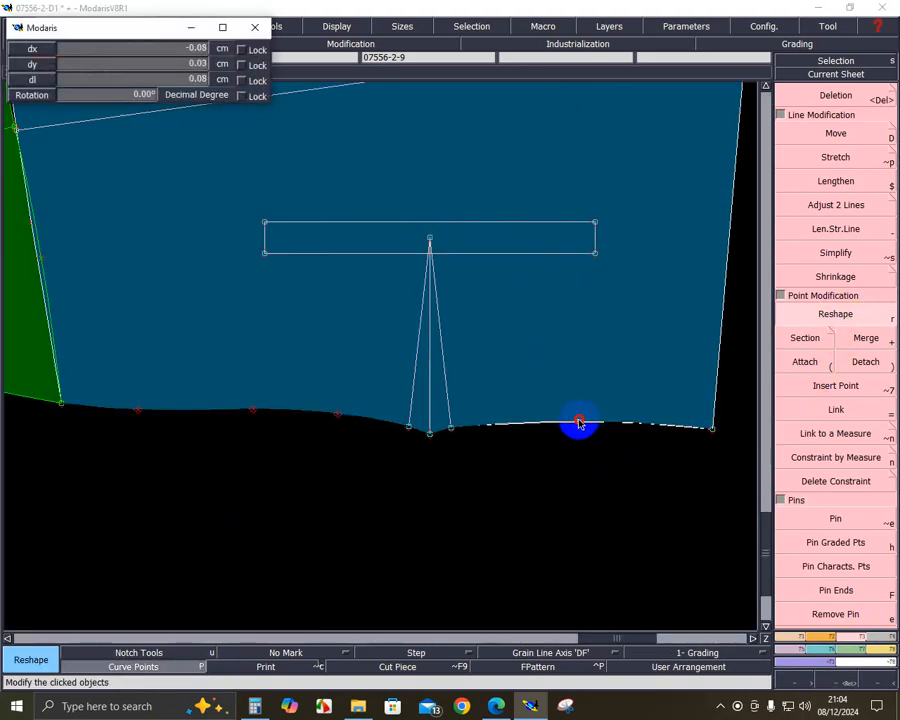
{"action": "left_click", "coordinate": [581, 422]}
{"action": "key", "text": "Page_Down"}
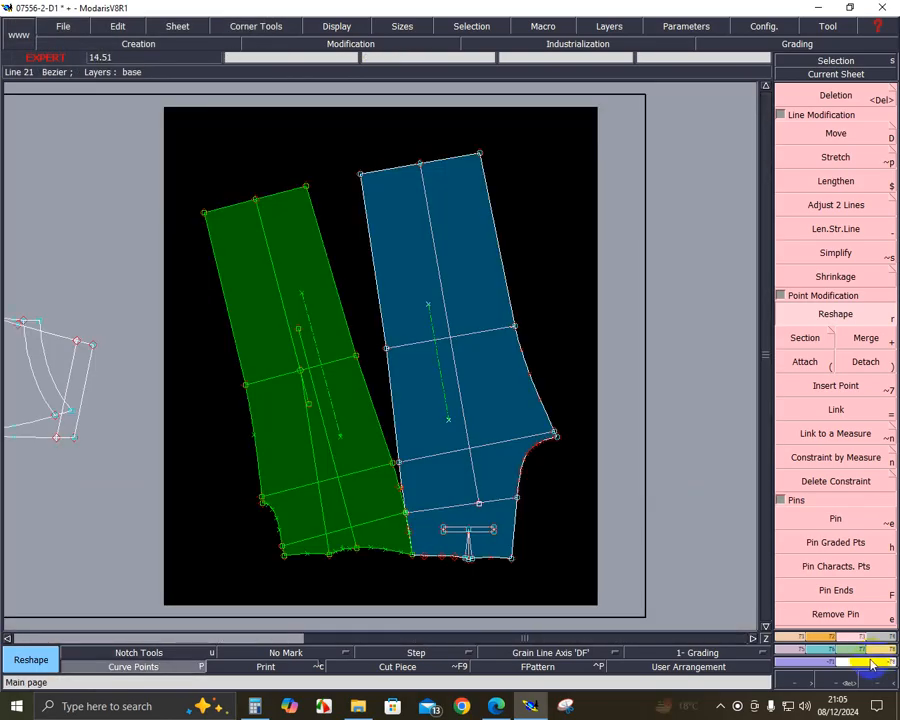
- Mirror the back waistline about a symmetry axis on the centre-back line above the hip, and undo the mirrored copy
{"action": "left_click", "coordinate": [836, 682]}
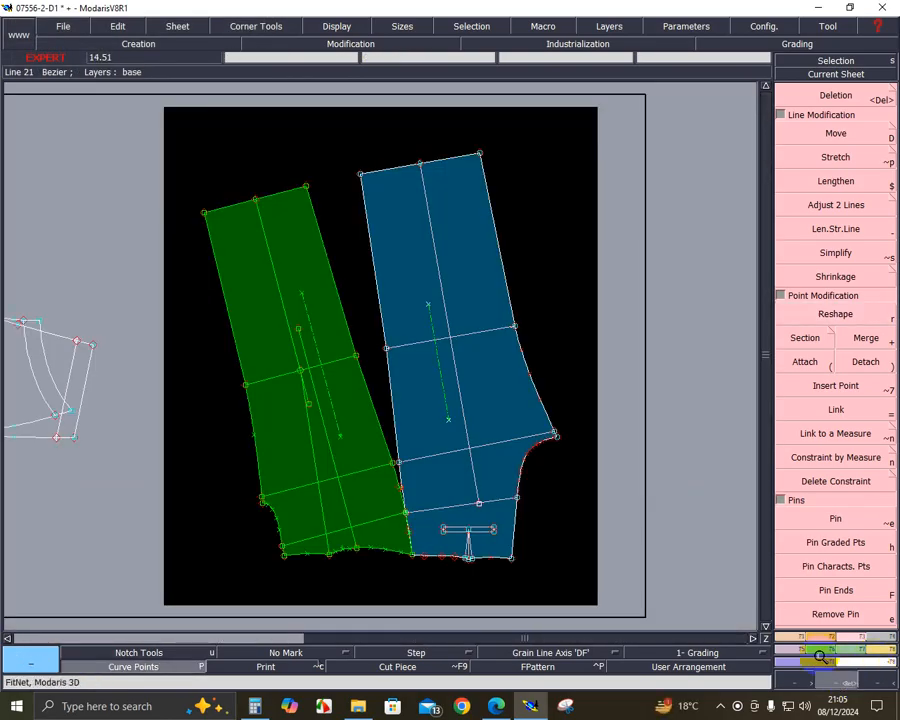
{"action": "left_click_drag", "start_coordinate": [307, 446], "coordinate": [550, 548]}
{"action": "left_click_drag", "start_coordinate": [225, 269], "coordinate": [699, 572]}
{"action": "key", "text": "Page_Down"}
{"action": "key", "text": "Page_Up"}
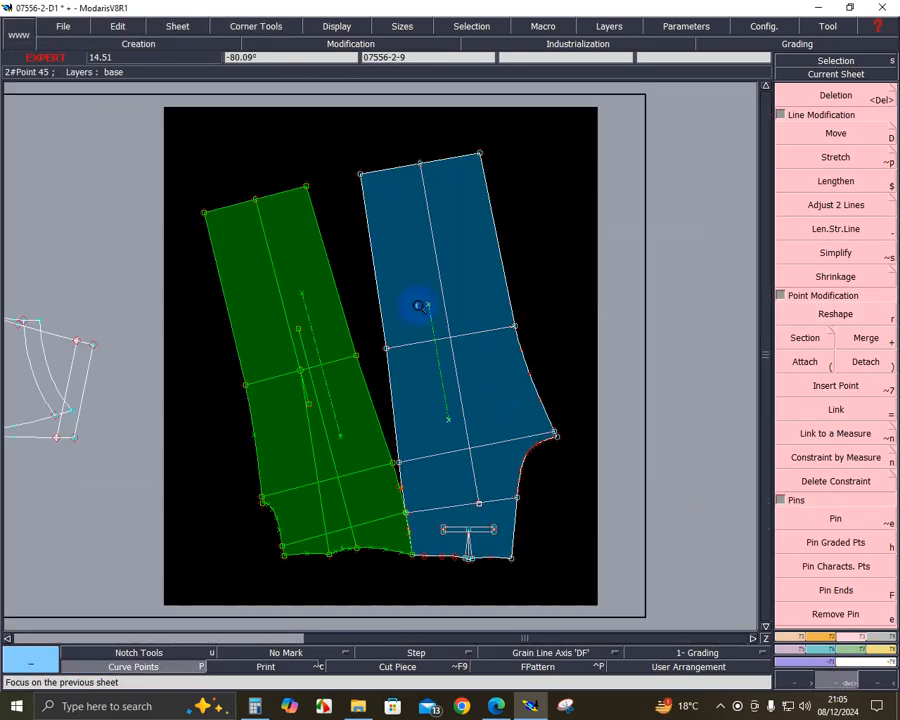
{"action": "left_click_drag", "start_coordinate": [315, 390], "coordinate": [603, 598]}
{"action": "left_click_drag", "start_coordinate": [215, 205], "coordinate": [603, 565]}
{"action": "left_click", "coordinate": [792, 647]}
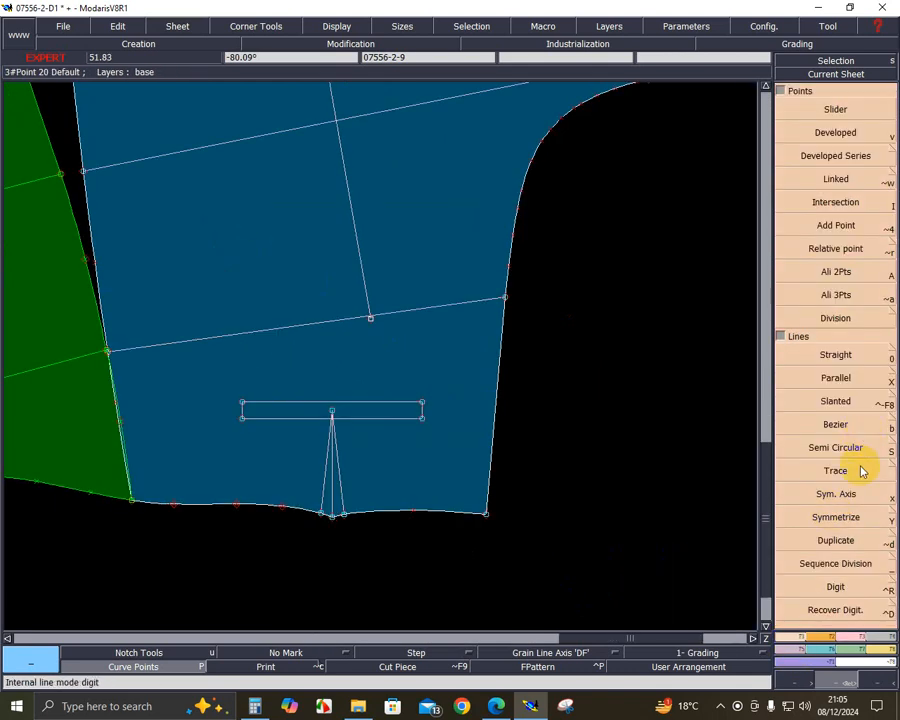
{"action": "left_click", "coordinate": [845, 496]}
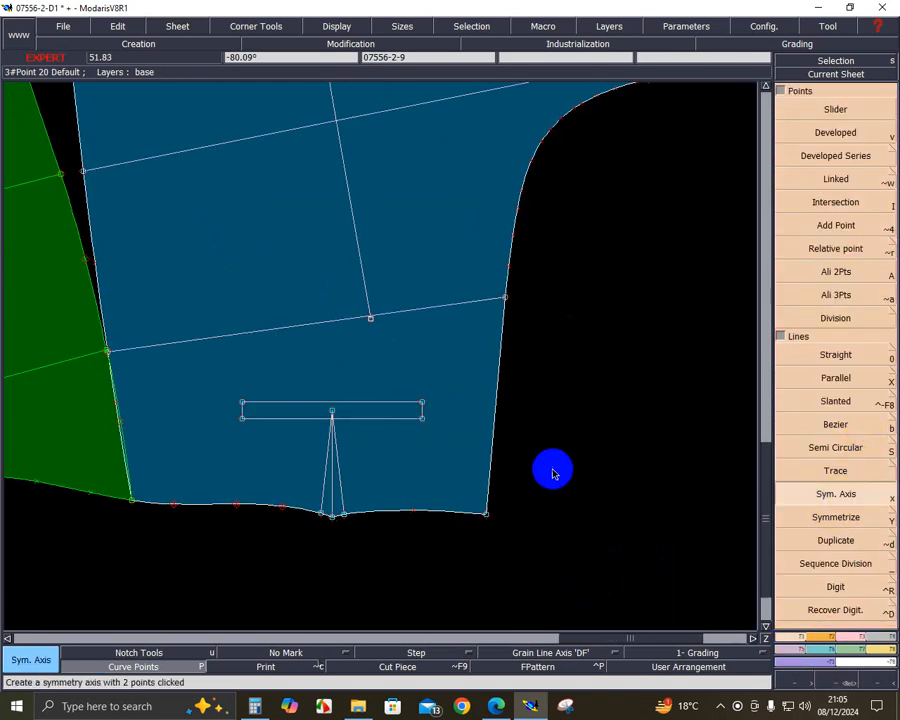
{"action": "left_click", "coordinate": [491, 459]}
{"action": "left_click", "coordinate": [832, 519]}
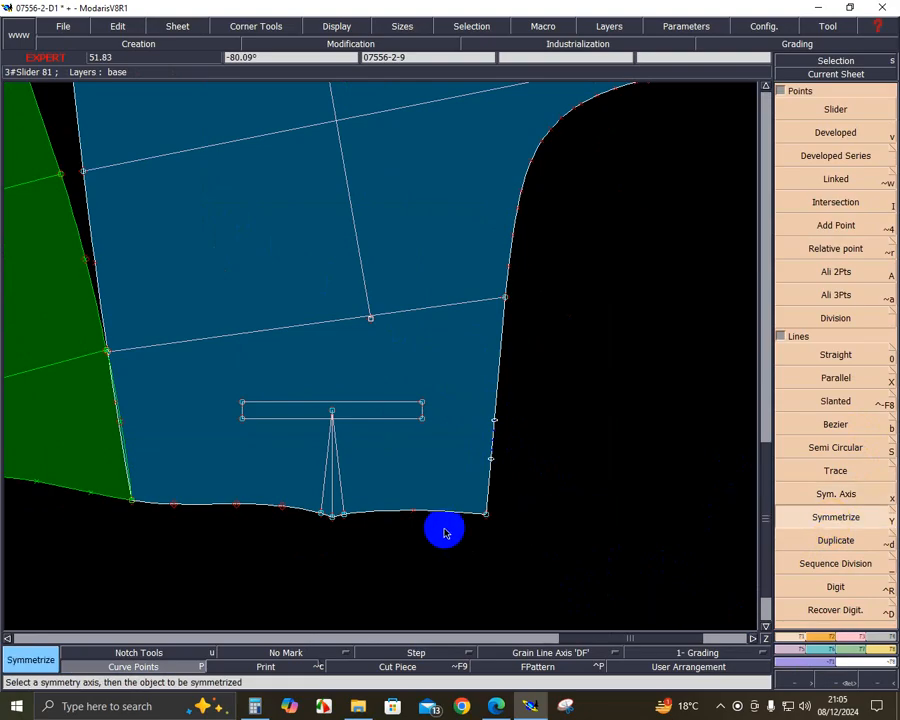
{"action": "left_click", "coordinate": [438, 517]}
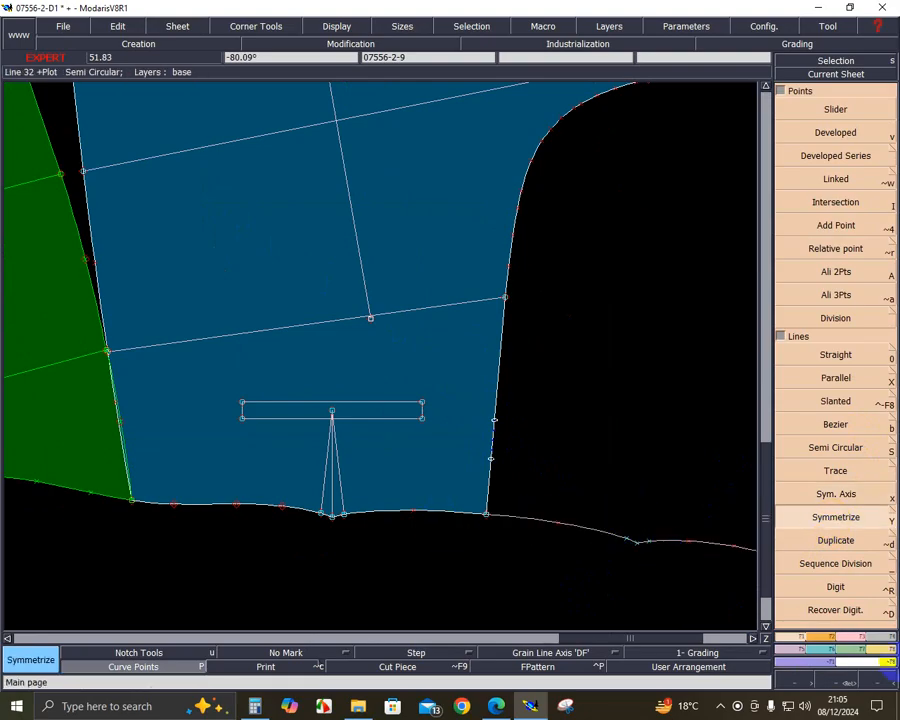
{"action": "key", "text": "ctrl+z"}
- Stretch the centre-back waist point outward by 1 cm, pivoting on the end of the line between crotch curve and waist
{"action": "left_click", "coordinate": [843, 637]}
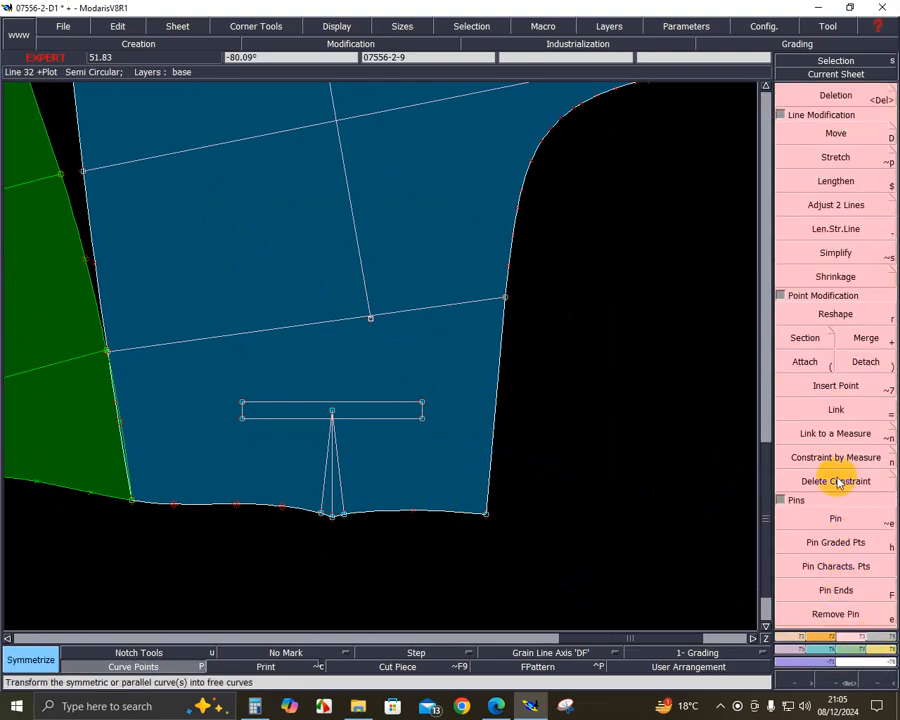
{"action": "left_click", "coordinate": [836, 157]}
{"action": "left_click", "coordinate": [504, 298]}
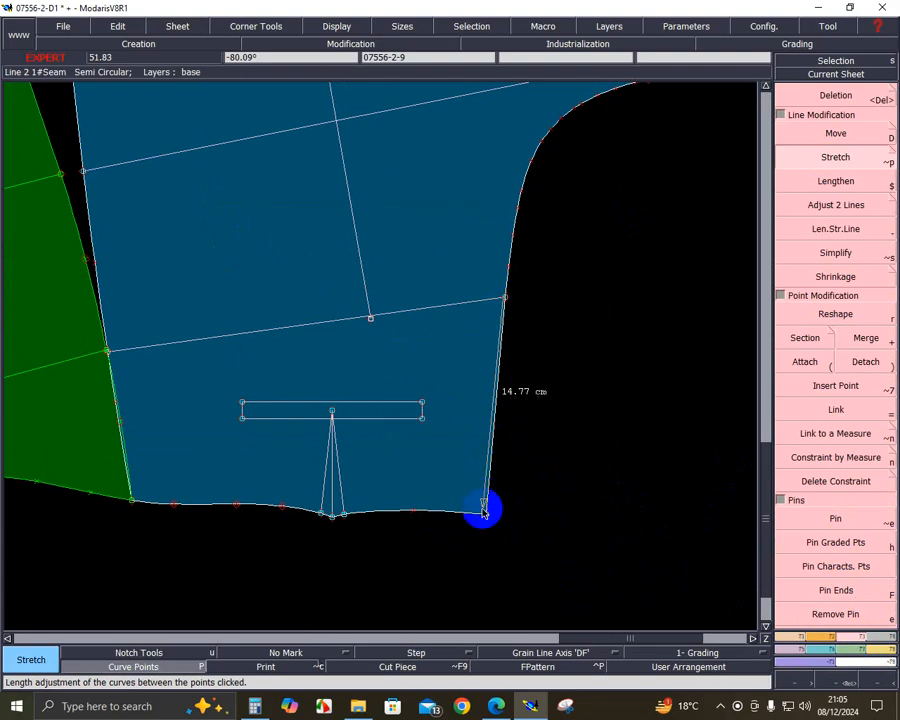
{"action": "left_click", "coordinate": [489, 513]}
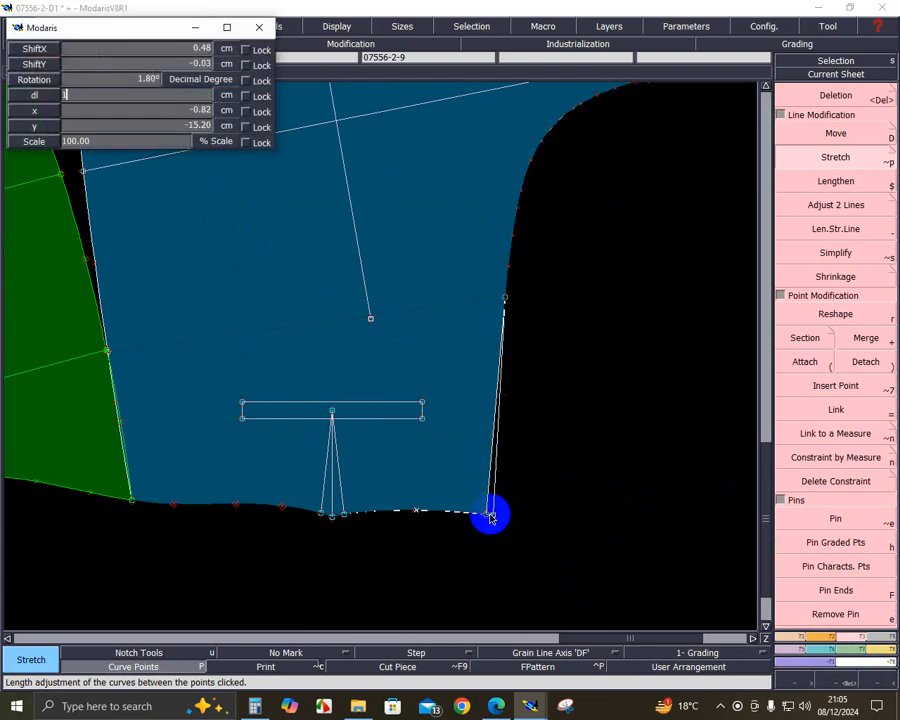
{"action": "type", "text": "1"}
{"action": "key", "text": "Return"}
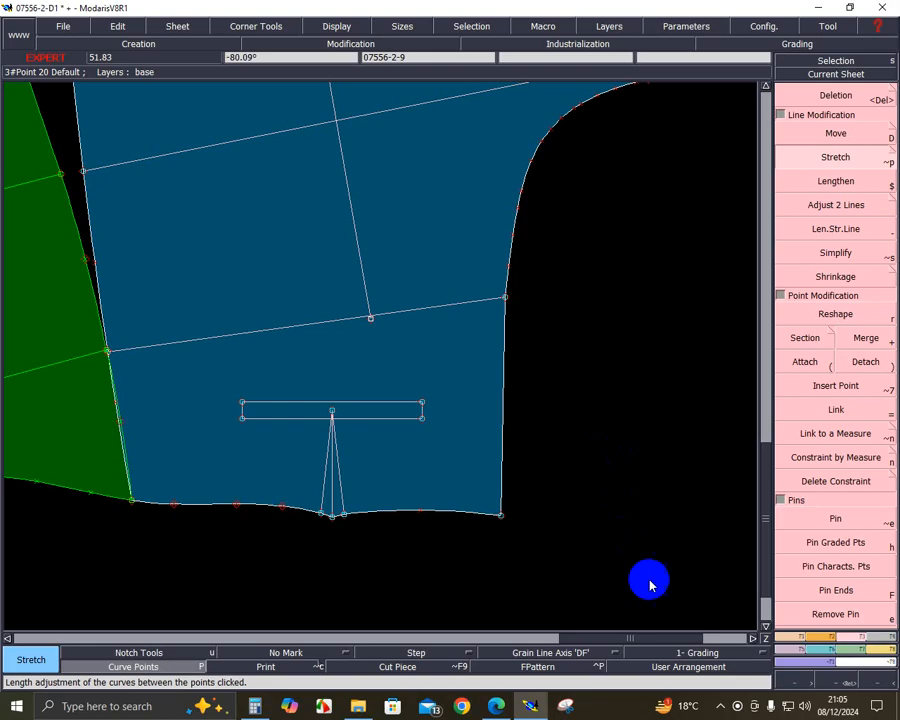
- Rotate the current sheet by 90° and automatically rearrange all the sheets
{"action": "left_click", "coordinate": [826, 637]}
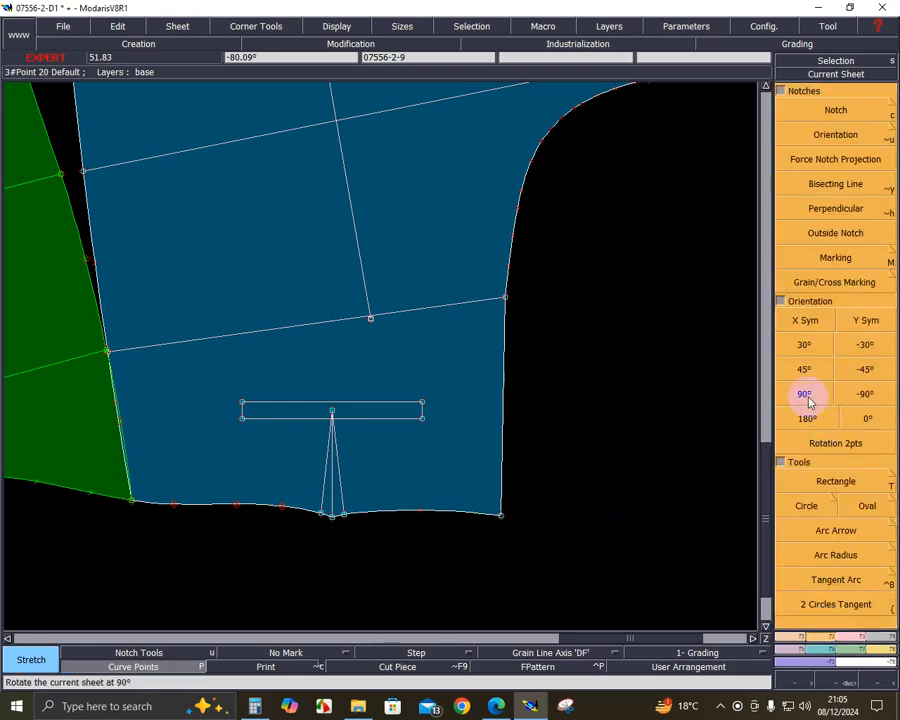
{"action": "left_click", "coordinate": [802, 393]}
{"action": "left_click", "coordinate": [874, 686]}
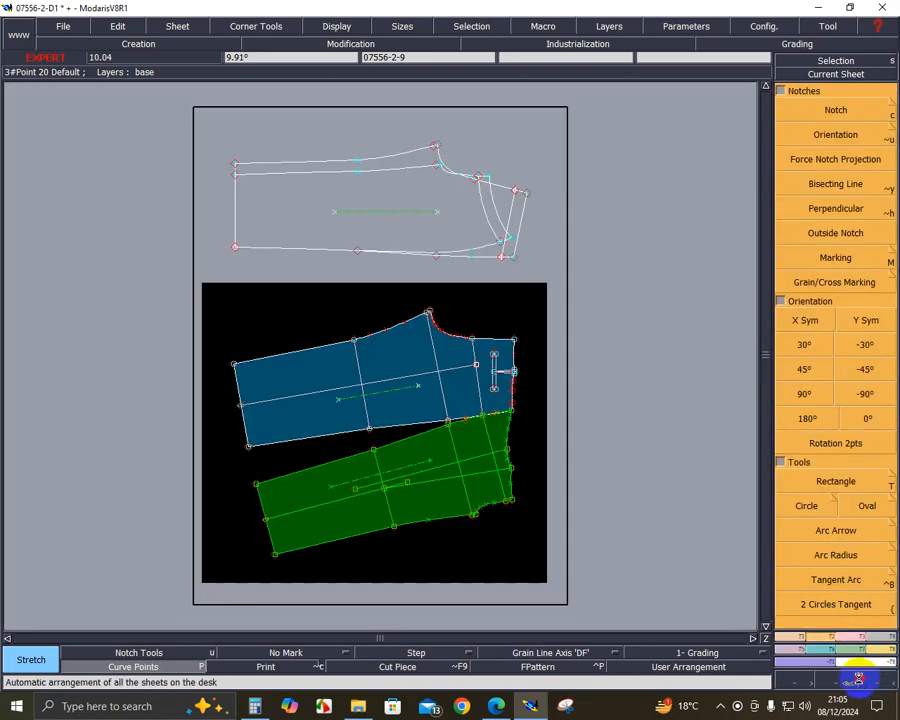
- Move the back crotch curve point nearest the hip line inward by about 0.32 cm
{"action": "left_click", "coordinate": [843, 682]}
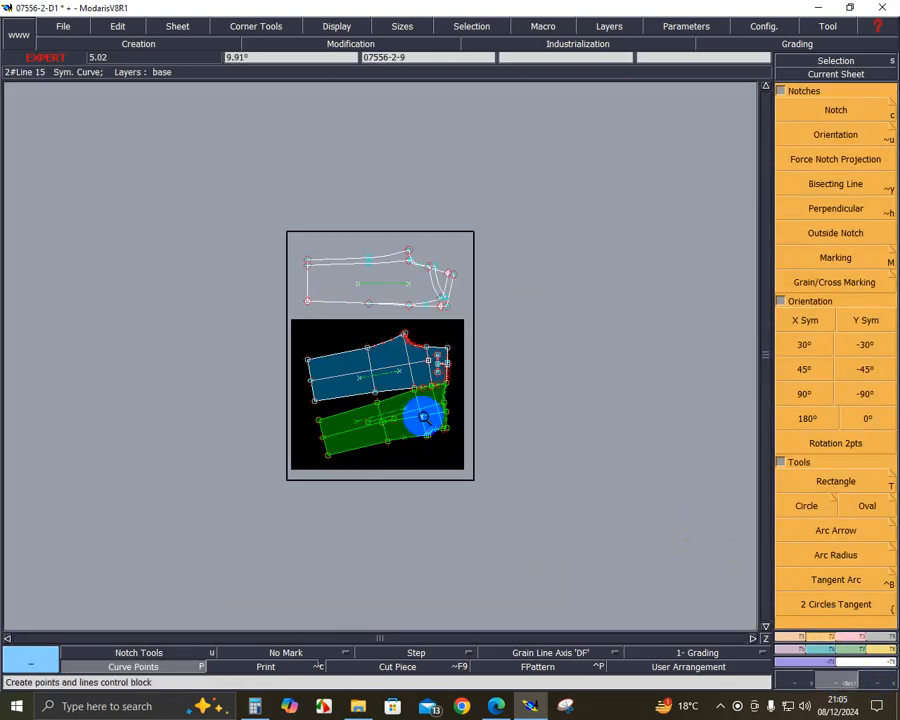
{"action": "left_click_drag", "start_coordinate": [320, 300], "coordinate": [494, 425]}
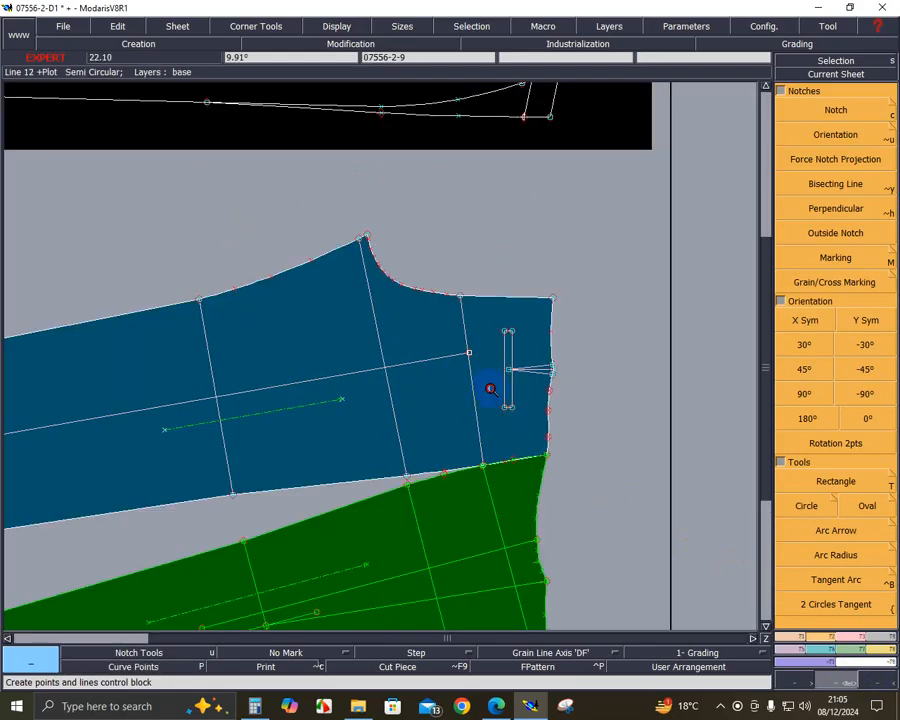
{"action": "left_click_drag", "start_coordinate": [237, 211], "coordinate": [571, 438]}
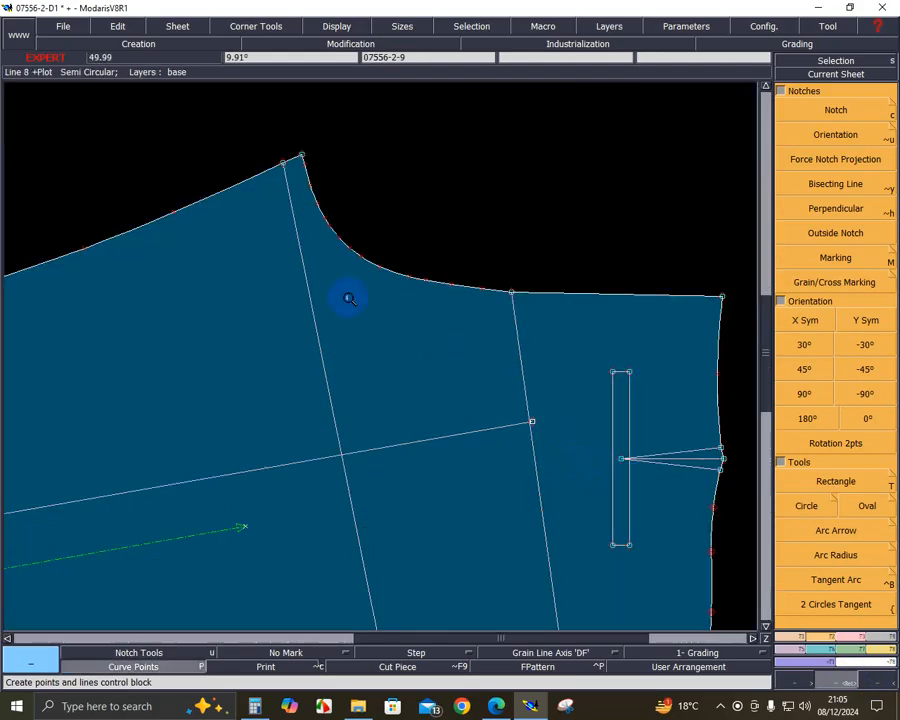
{"action": "left_click", "coordinate": [385, 270]}
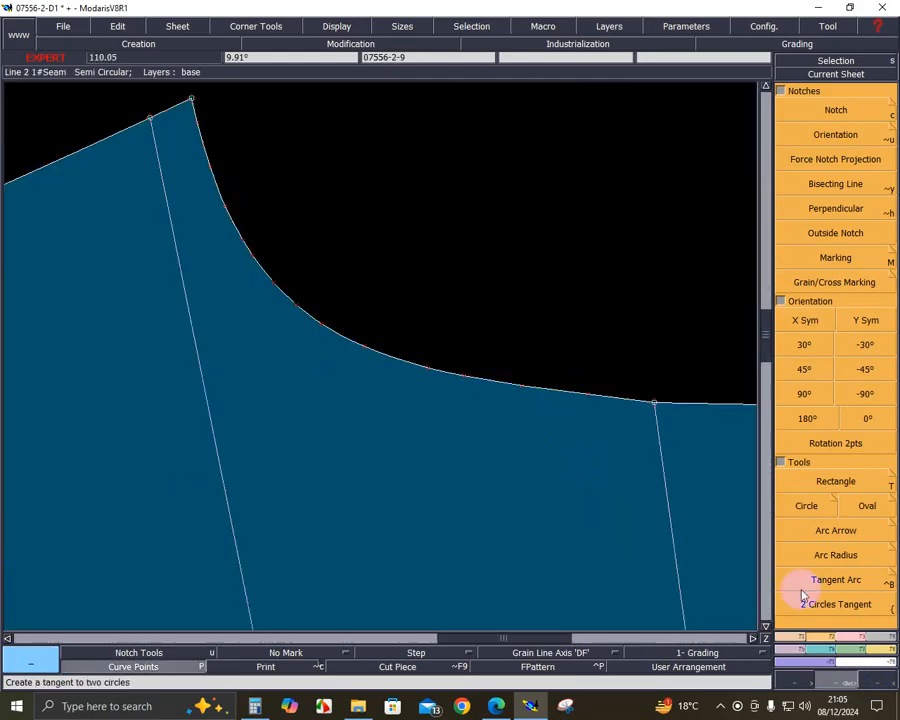
{"action": "left_click", "coordinate": [855, 638]}
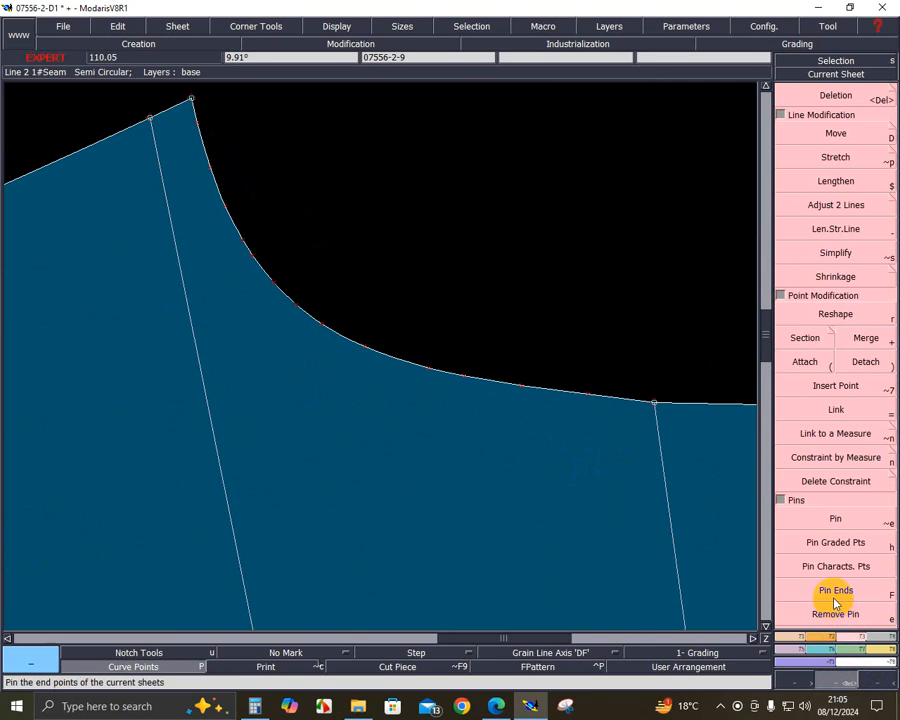
{"action": "left_click", "coordinate": [836, 133]}
{"action": "left_click", "coordinate": [544, 388]}
{"action": "left_click", "coordinate": [586, 394]}
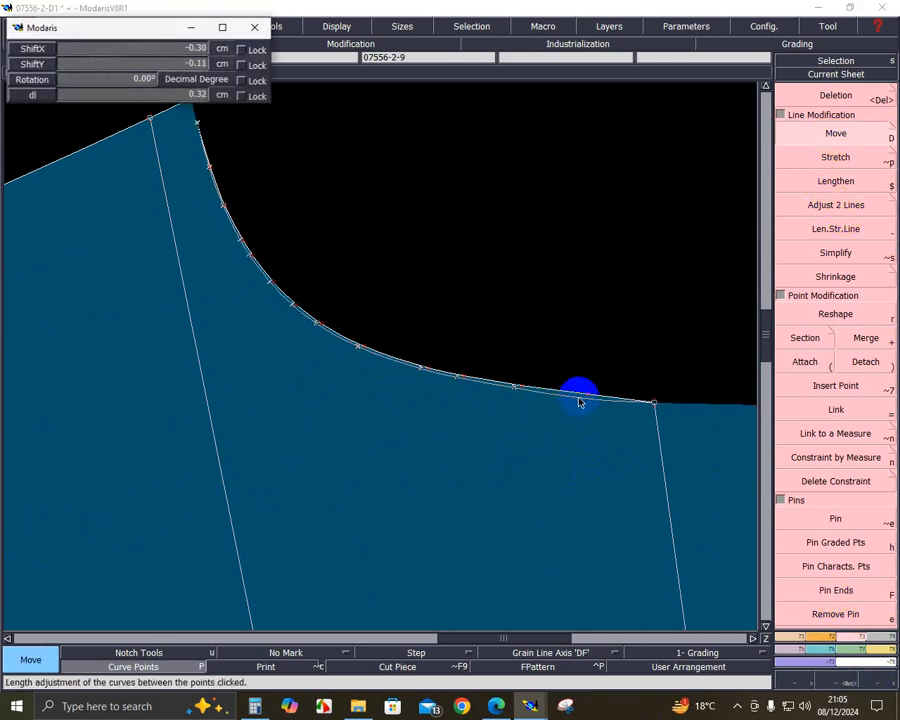
{"action": "left_click", "coordinate": [576, 399]}
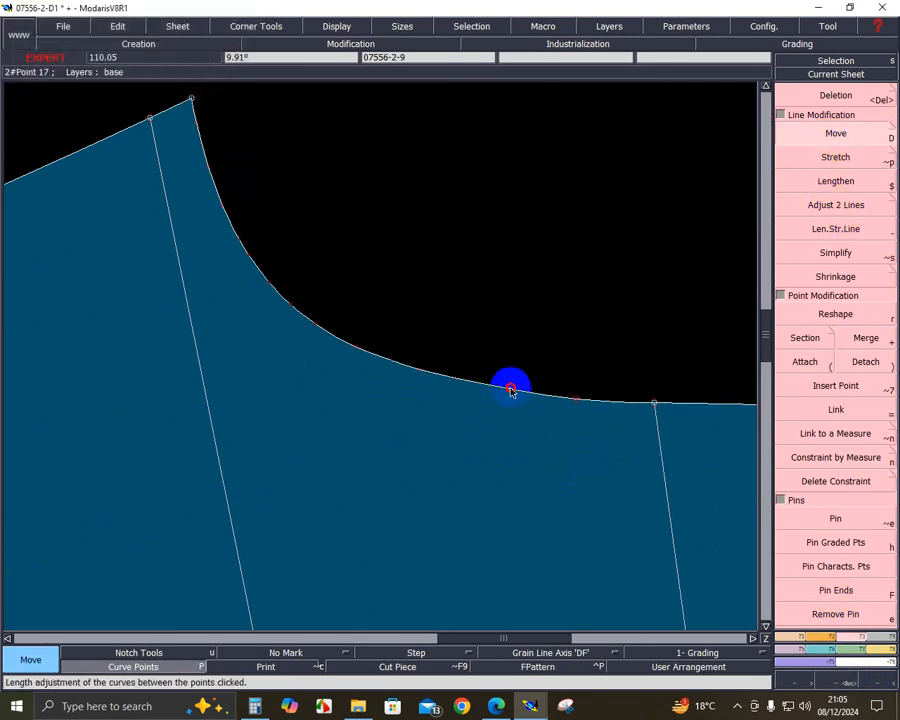
- Move the second and third back crotch curve points from the hip line slightly to smooth the curve
{"action": "left_click", "coordinate": [510, 389]}
{"action": "left_click", "coordinate": [505, 394]}
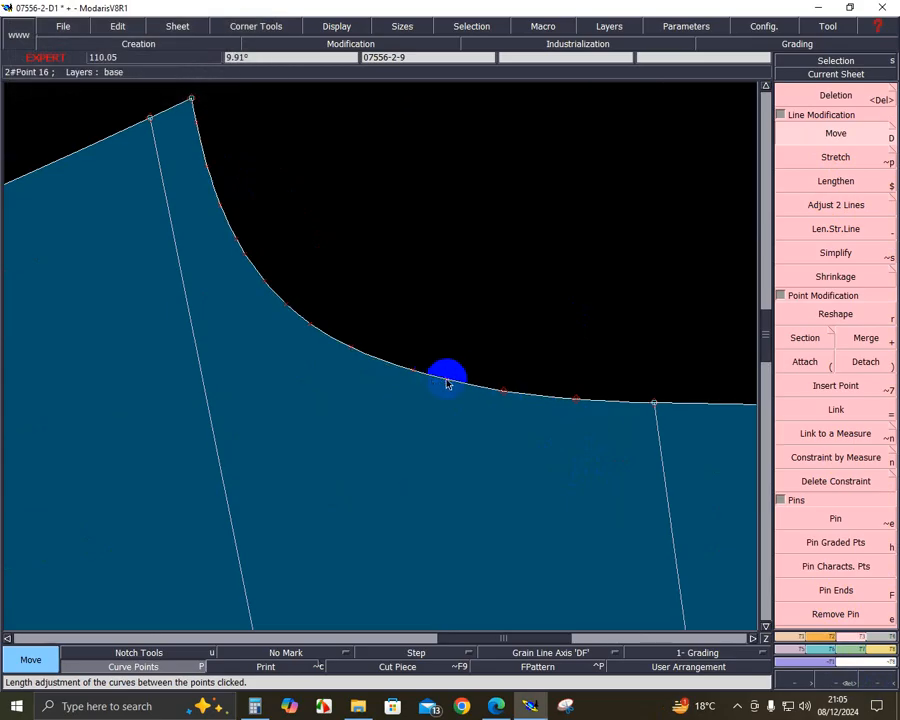
{"action": "left_click", "coordinate": [447, 383]}
{"action": "left_click", "coordinate": [442, 379]}
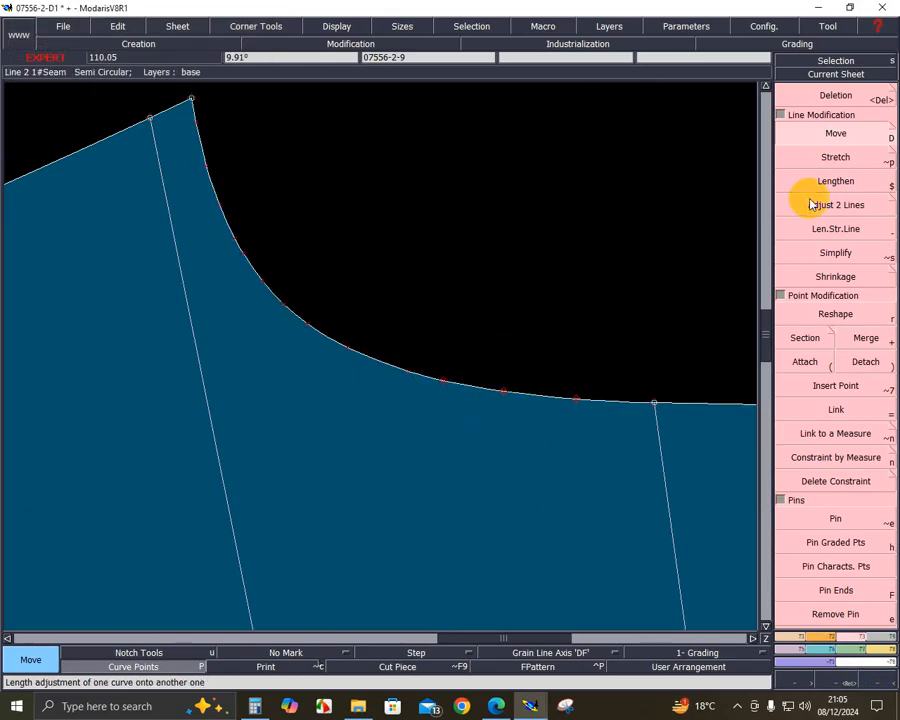
{"action": "left_click", "coordinate": [444, 383]}
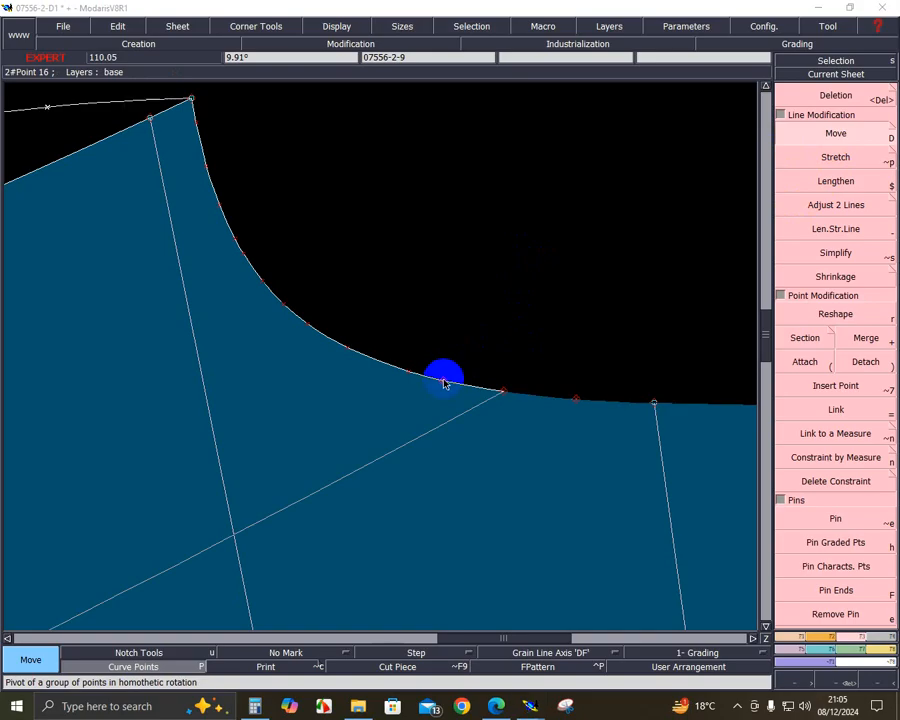
{"action": "left_click", "coordinate": [441, 383]}
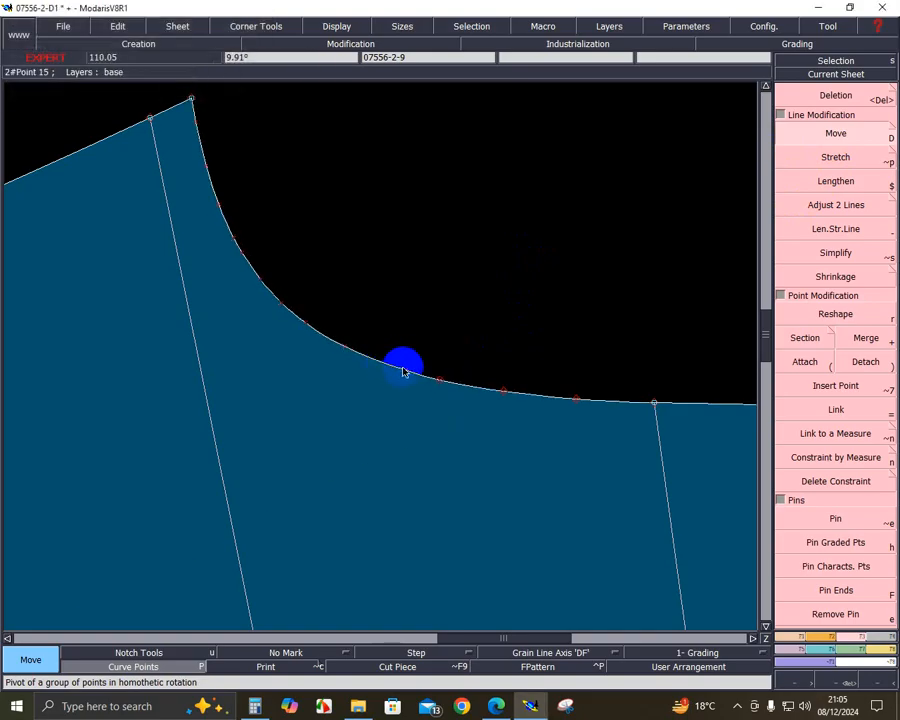
- Move the fourth back crotch curve point from the hip line slightly, and the fifth by about 0.11 cm
{"action": "left_click", "coordinate": [395, 368]}
{"action": "left_click", "coordinate": [390, 369]}
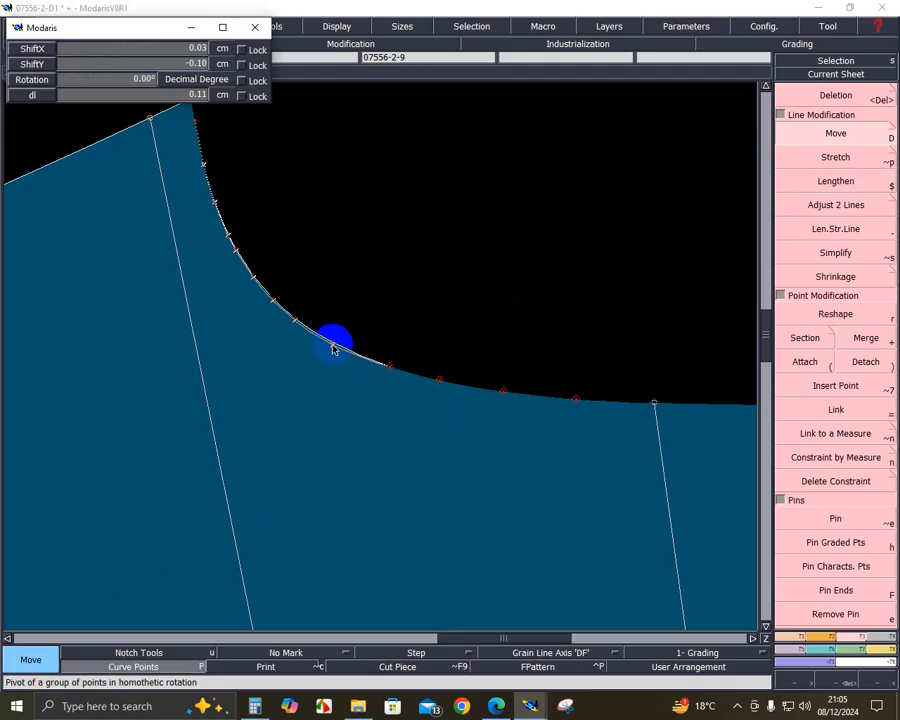
{"action": "left_click", "coordinate": [470, 326]}
- Fine-tune the back crotch curve by moving its fourth point from the hip line inward by about 0.03 cm
{"action": "key", "text": "Page_Down"}
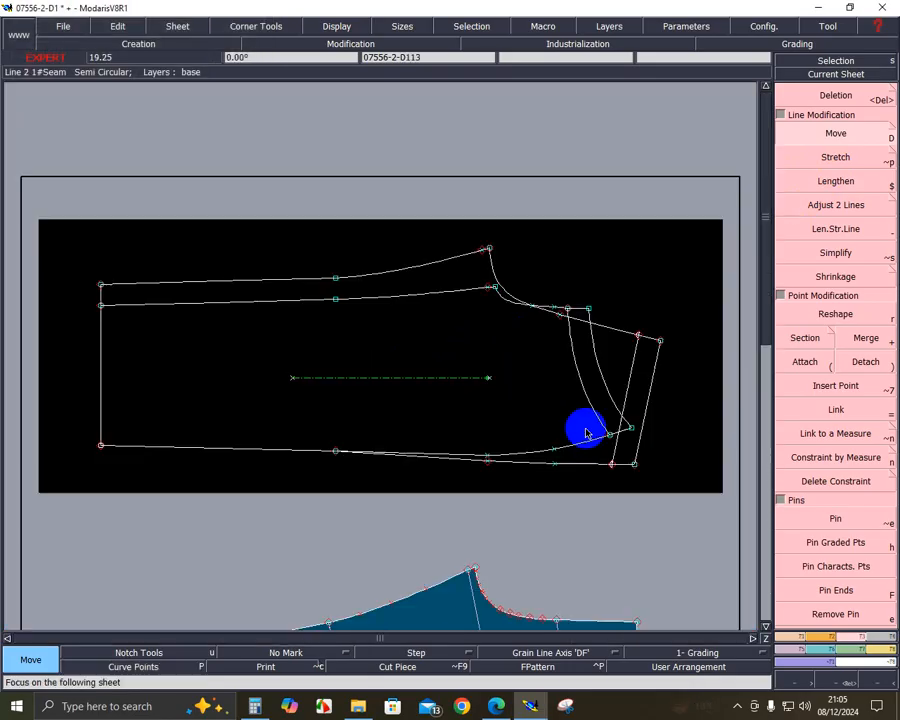
{"action": "key", "text": "Page_Up"}
{"action": "left_click", "coordinate": [841, 678]}
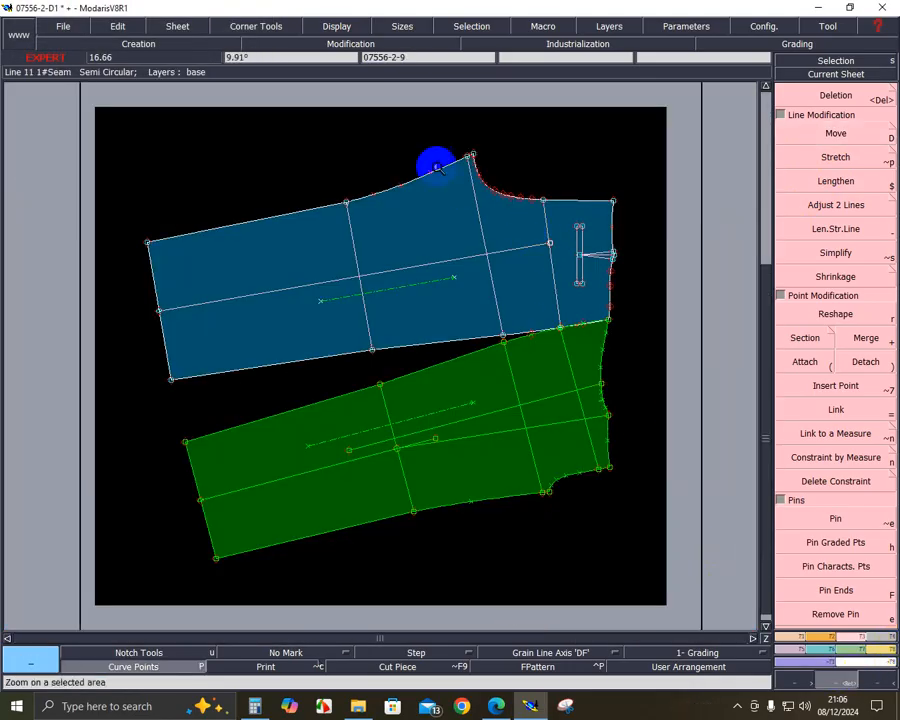
{"action": "left_click_drag", "start_coordinate": [421, 149], "coordinate": [628, 341]}
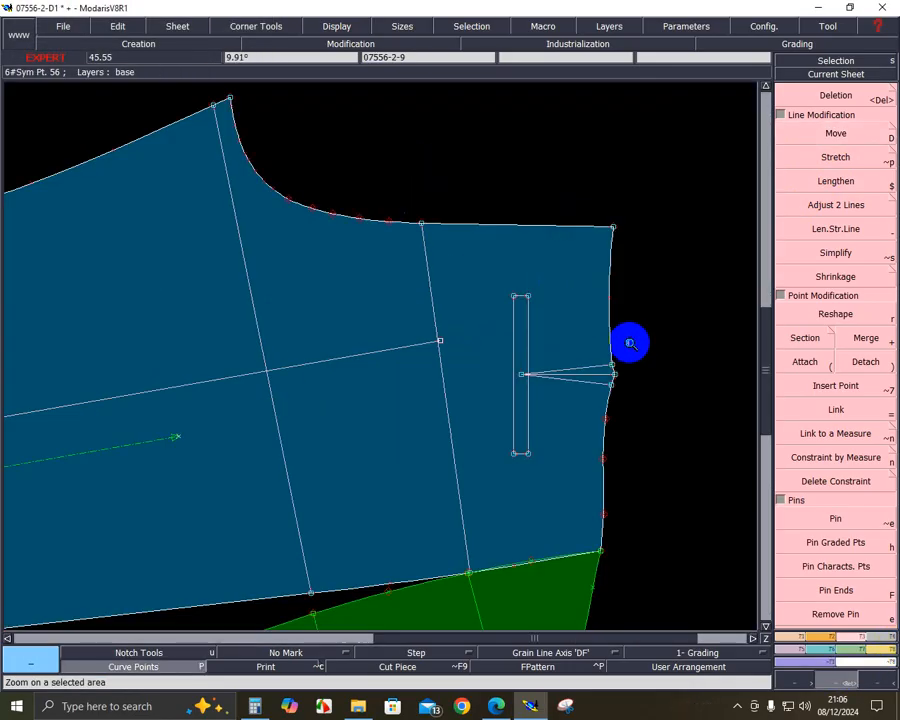
{"action": "left_click", "coordinate": [397, 263]}
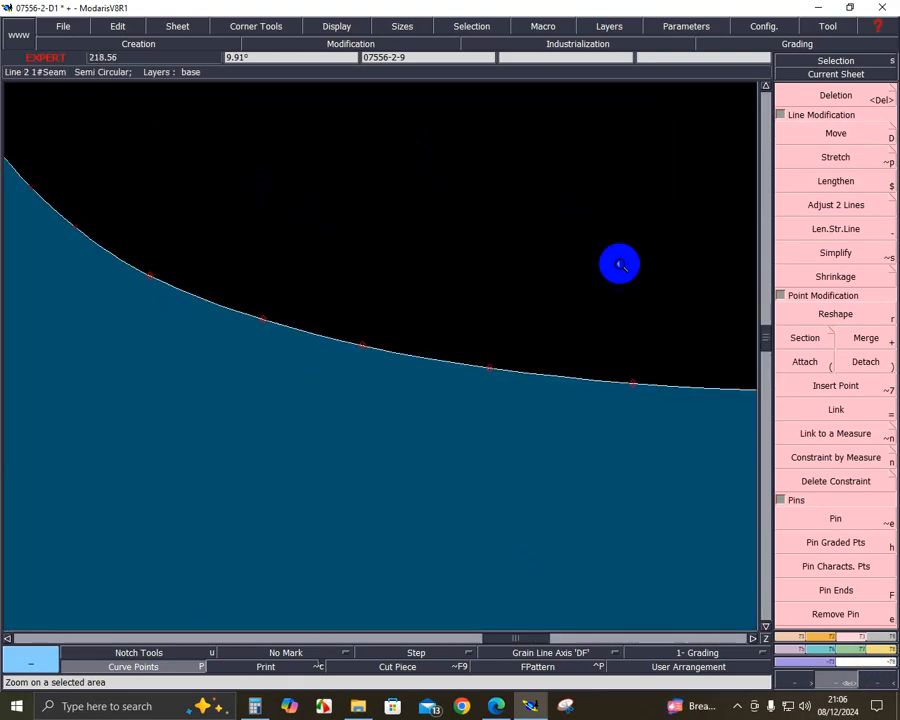
{"action": "left_click", "coordinate": [832, 131]}
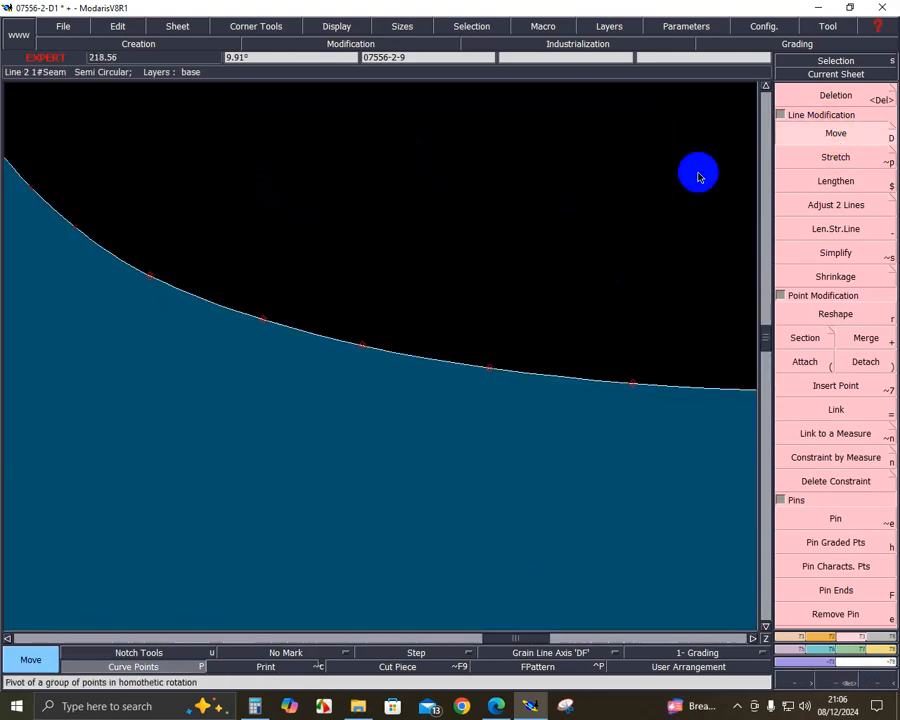
{"action": "left_click", "coordinate": [266, 323]}
{"action": "left_click", "coordinate": [263, 322]}
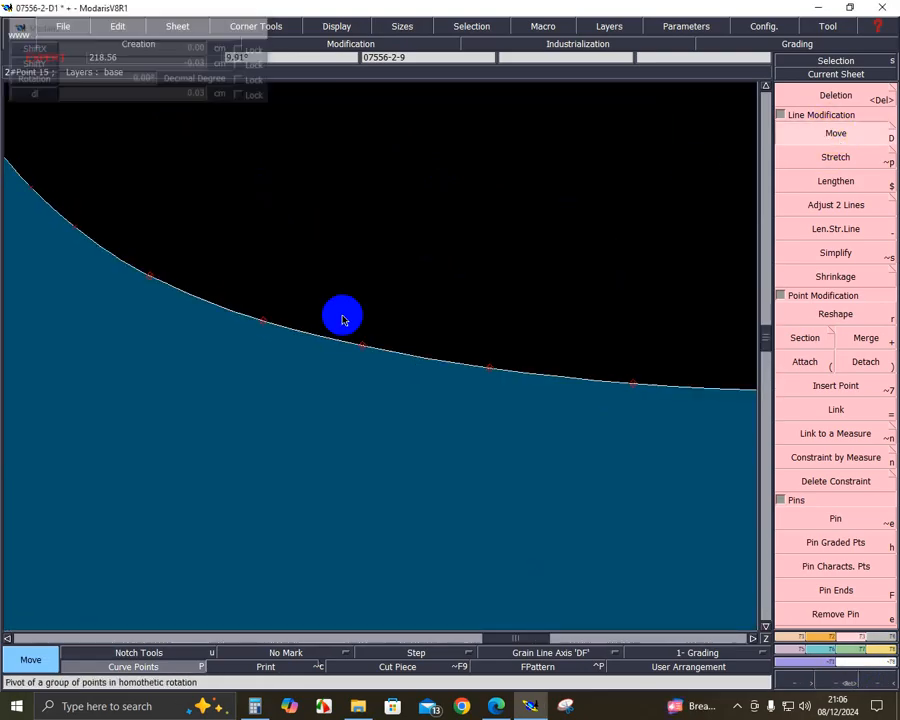
{"action": "key", "text": "Page_Down"}
{"action": "key", "text": "Page_Up"}
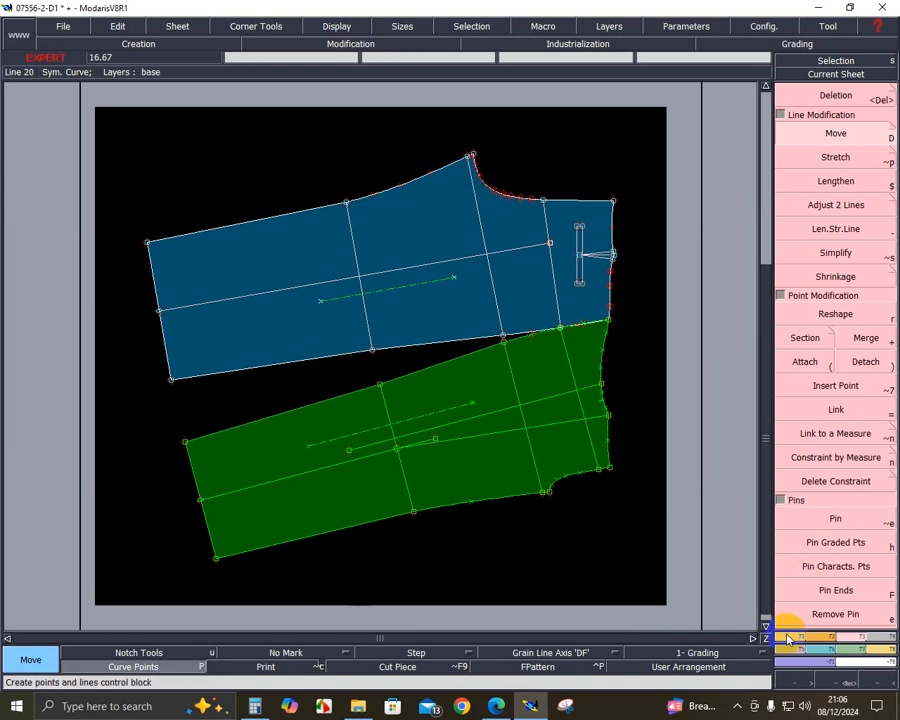
- Add a dynamic length measure along the back piece's crotch curve and centre back seam
{"action": "left_click", "coordinate": [846, 679]}
{"action": "left_click_drag", "start_coordinate": [418, 171], "coordinate": [647, 376]}
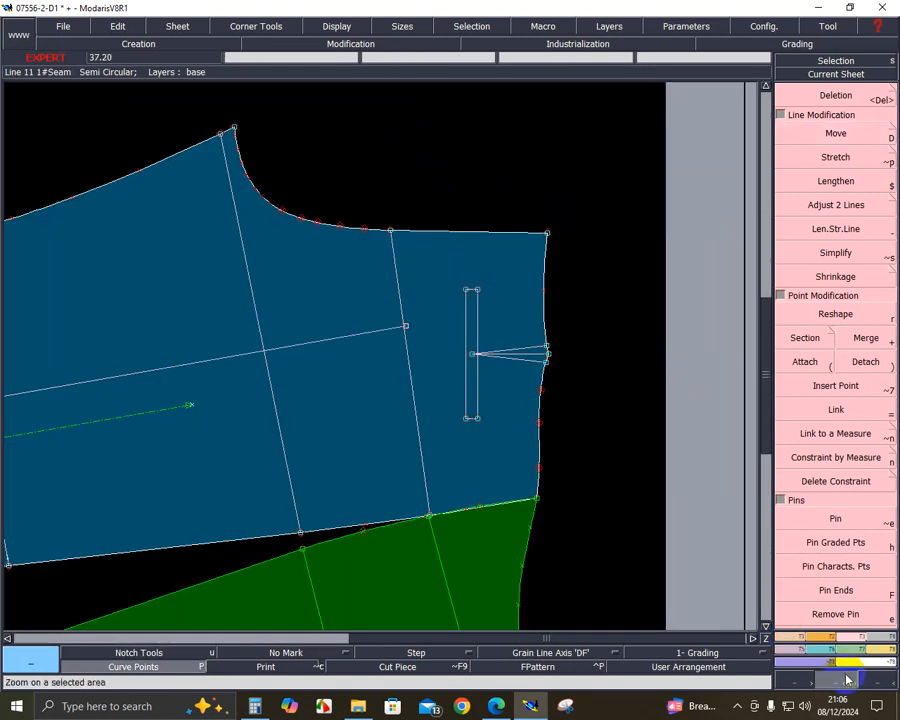
{"action": "left_click", "coordinate": [885, 652]}
{"action": "left_click", "coordinate": [835, 207]}
{"action": "left_click", "coordinate": [475, 226]}
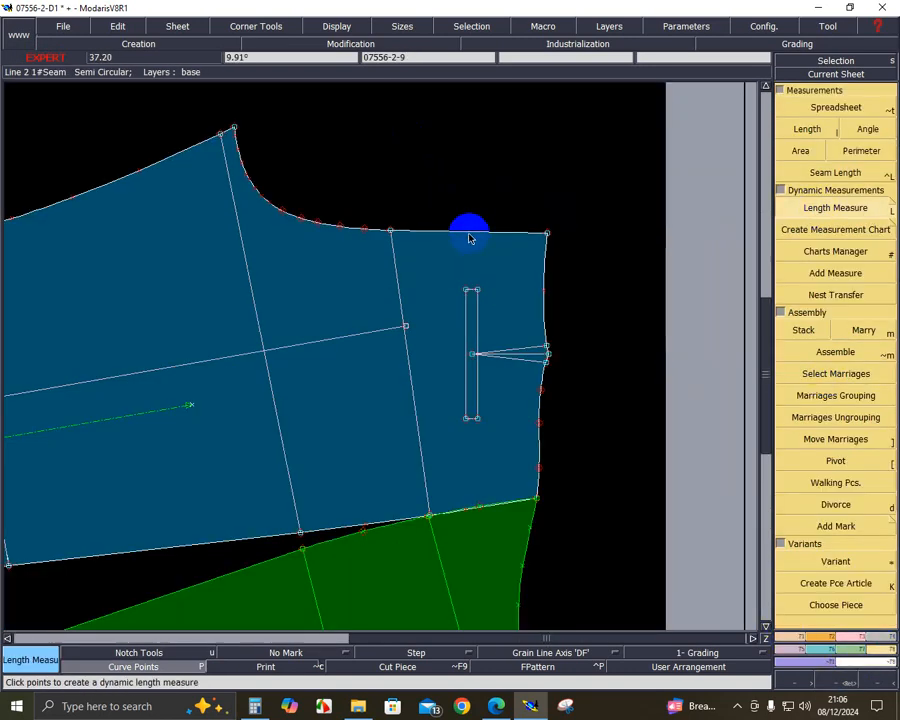
{"action": "left_click", "coordinate": [466, 249]}
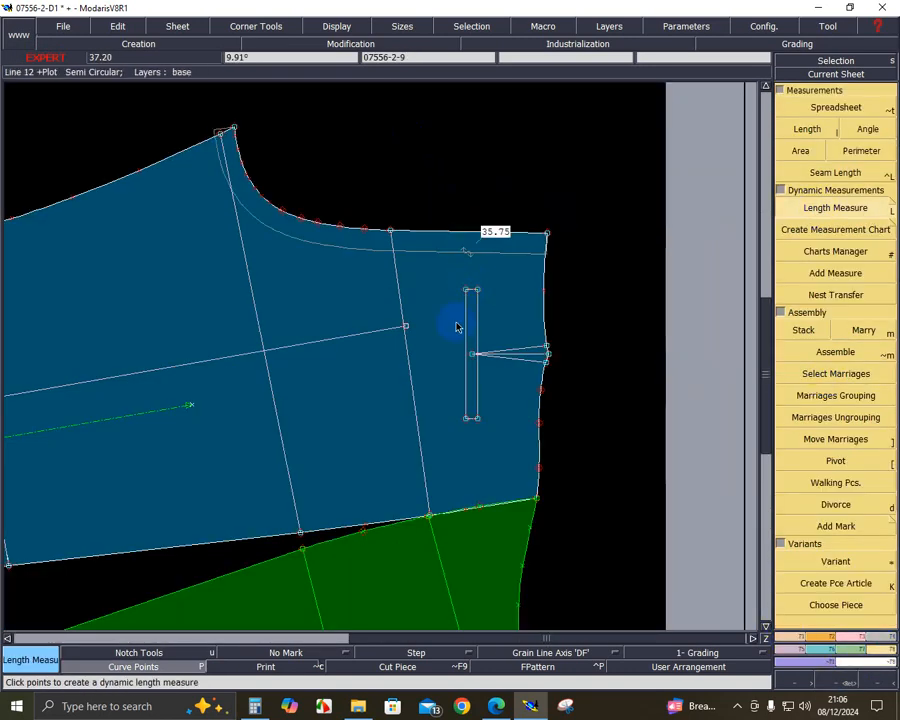
- Stretch the back waistline's centre-back point inward so the measured crotch seam length becomes 35.50 cm
{"action": "left_click", "coordinate": [853, 688]}
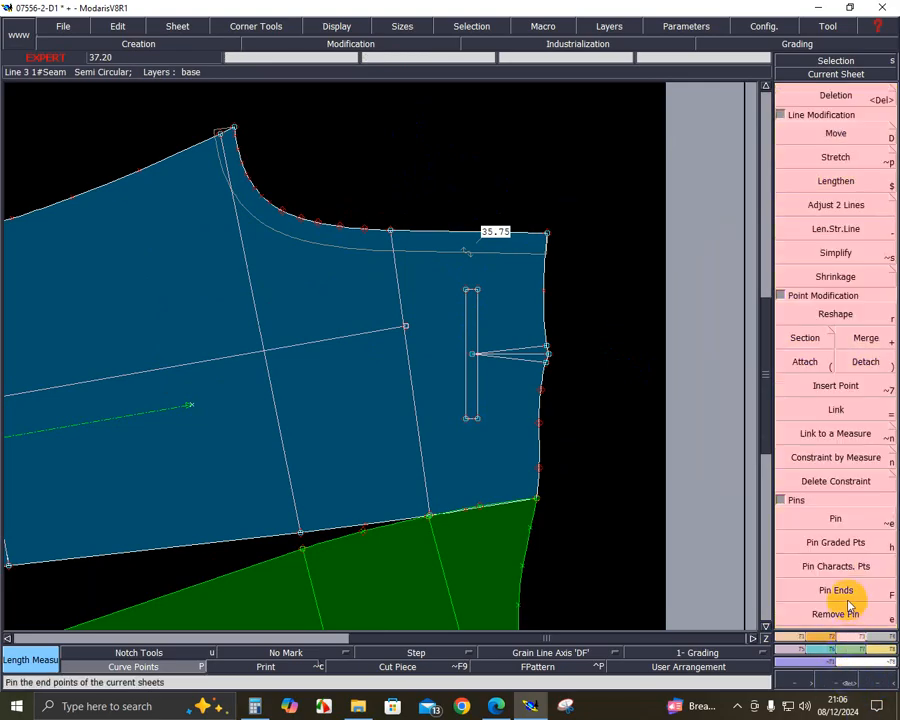
{"action": "left_click", "coordinate": [836, 157]}
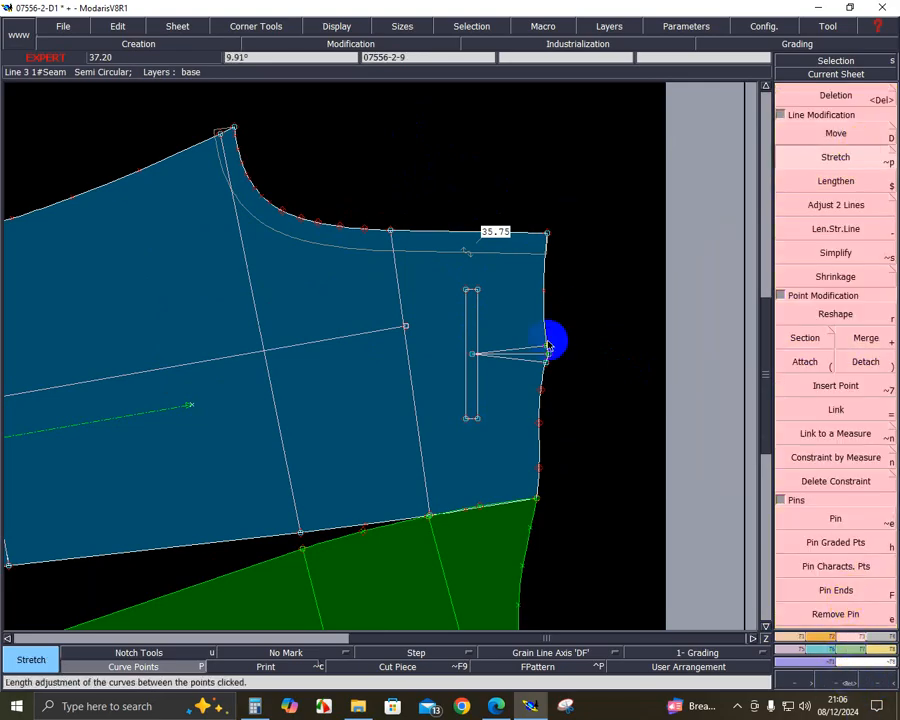
{"action": "left_click", "coordinate": [548, 345]}
{"action": "left_click", "coordinate": [549, 234]}
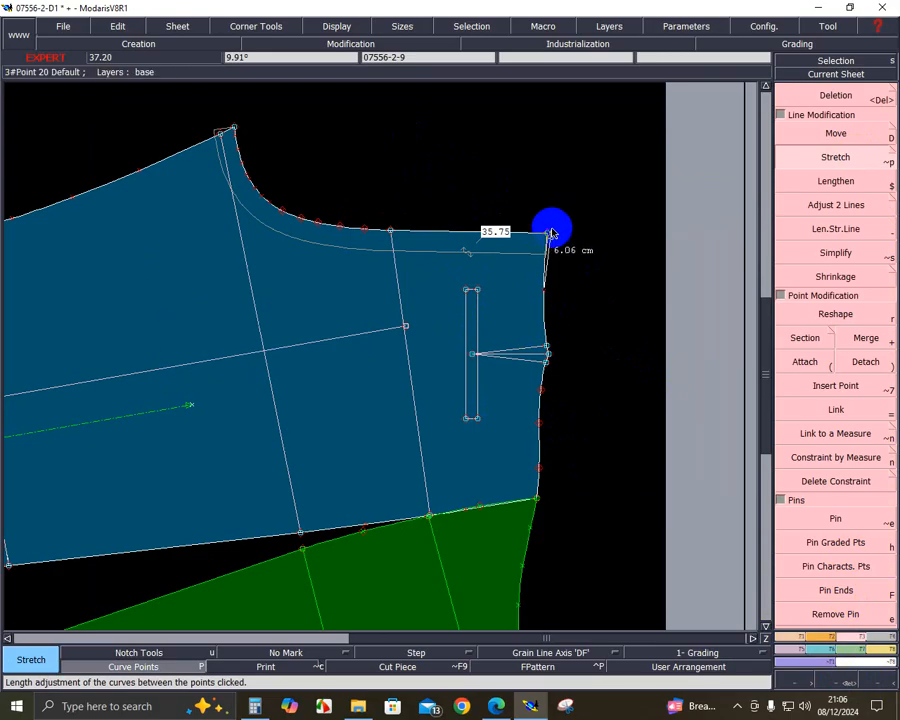
{"action": "left_click", "coordinate": [546, 235]}
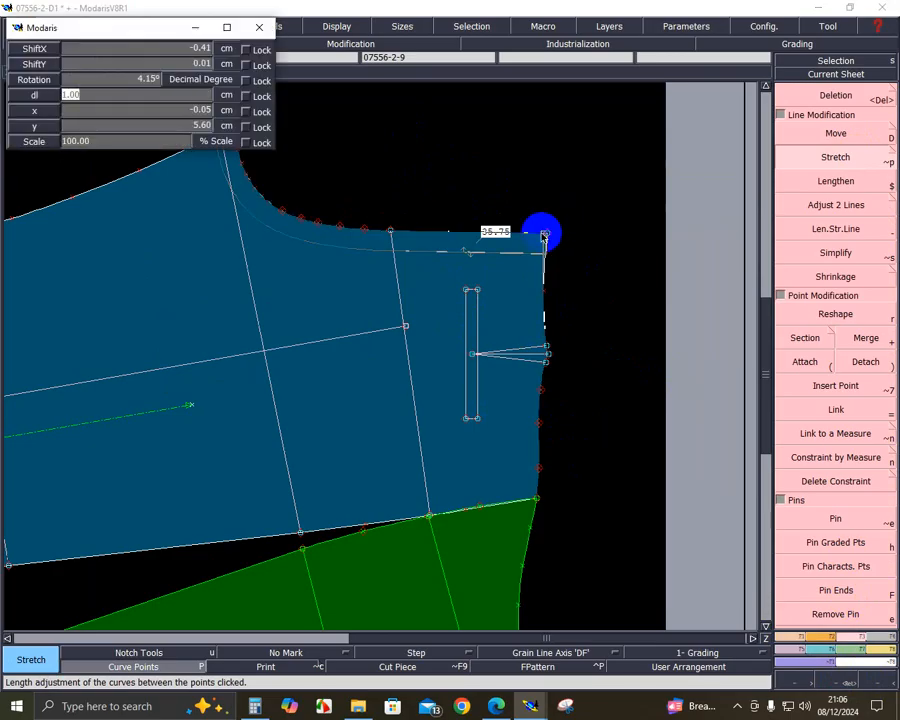
{"action": "left_click", "coordinate": [592, 287]}
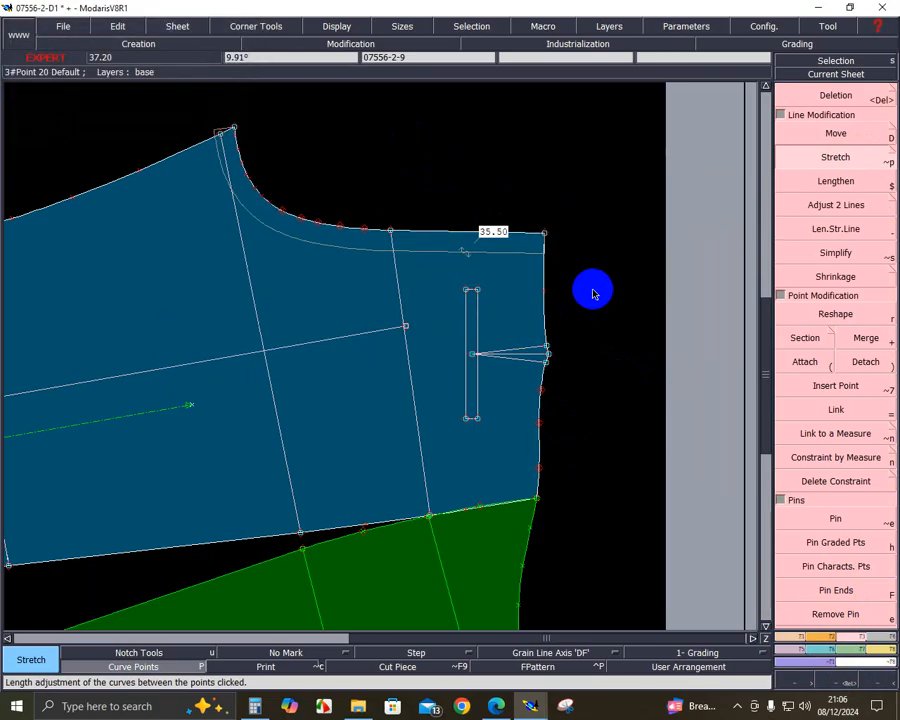
- Delete the dynamic length measure from the back crotch and centre back seam
{"action": "left_click", "coordinate": [833, 678]}
{"action": "left_click_drag", "start_coordinate": [290, 187], "coordinate": [544, 384]}
{"action": "key", "text": "Delete"}
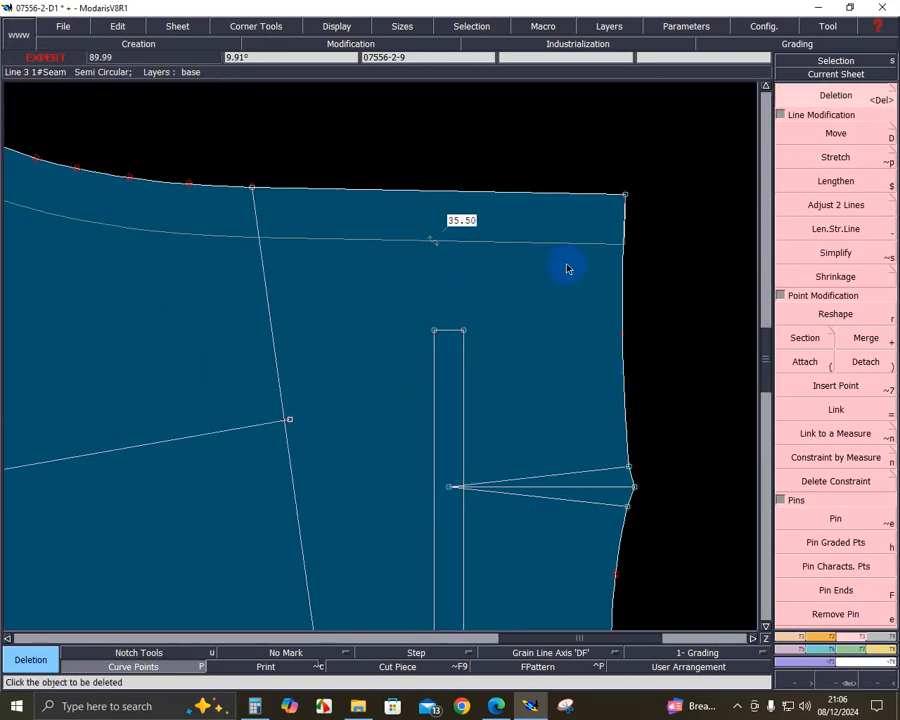
{"action": "left_click", "coordinate": [585, 247]}
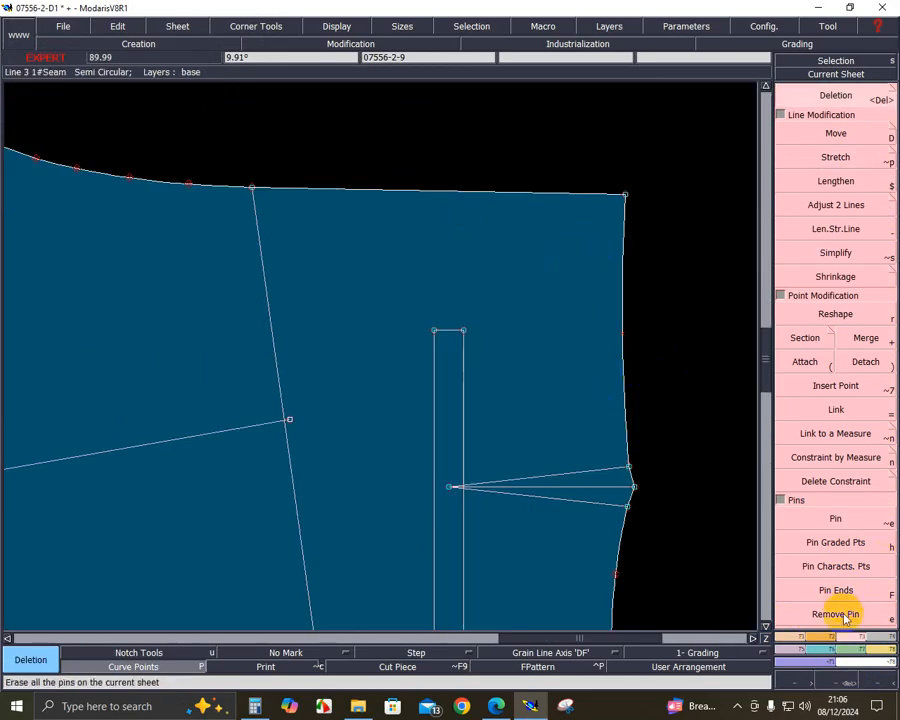
- Try mirroring the back waistline across a symmetry axis on the centre back line to check its shape, and undo the symmetry
{"action": "left_click", "coordinate": [800, 634]}
{"action": "left_click", "coordinate": [854, 499]}
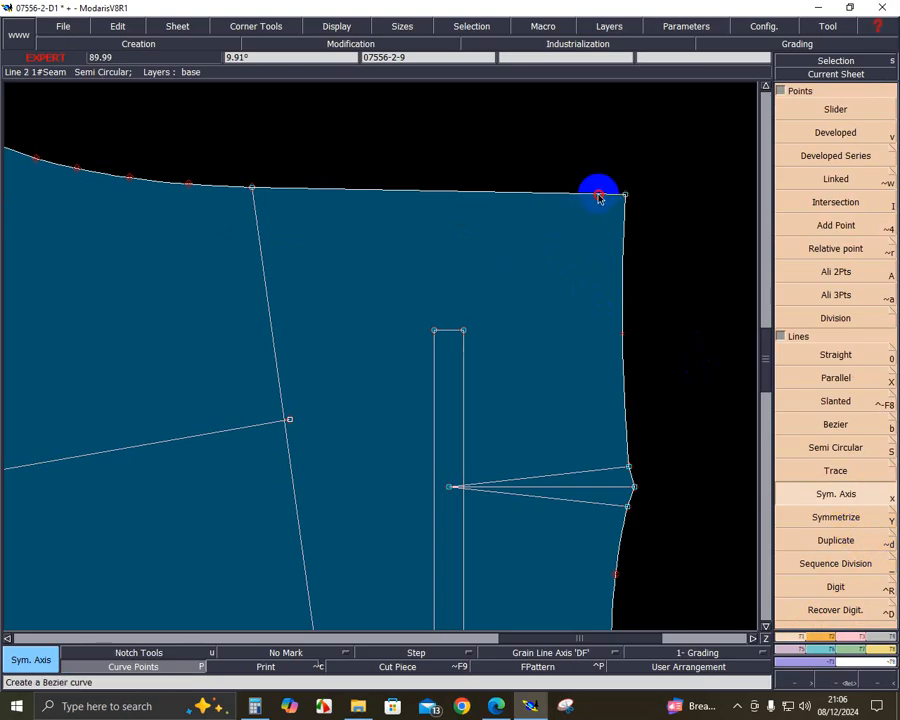
{"action": "left_click", "coordinate": [455, 202]}
{"action": "left_click", "coordinate": [874, 522]}
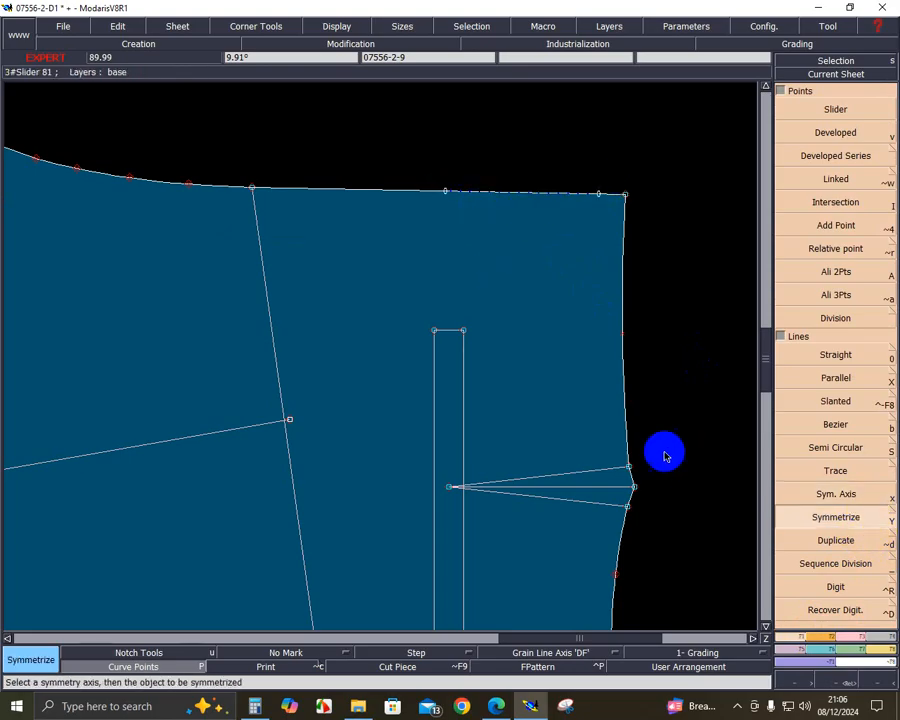
{"action": "left_click", "coordinate": [628, 430]}
{"action": "key", "text": "Page_Up"}
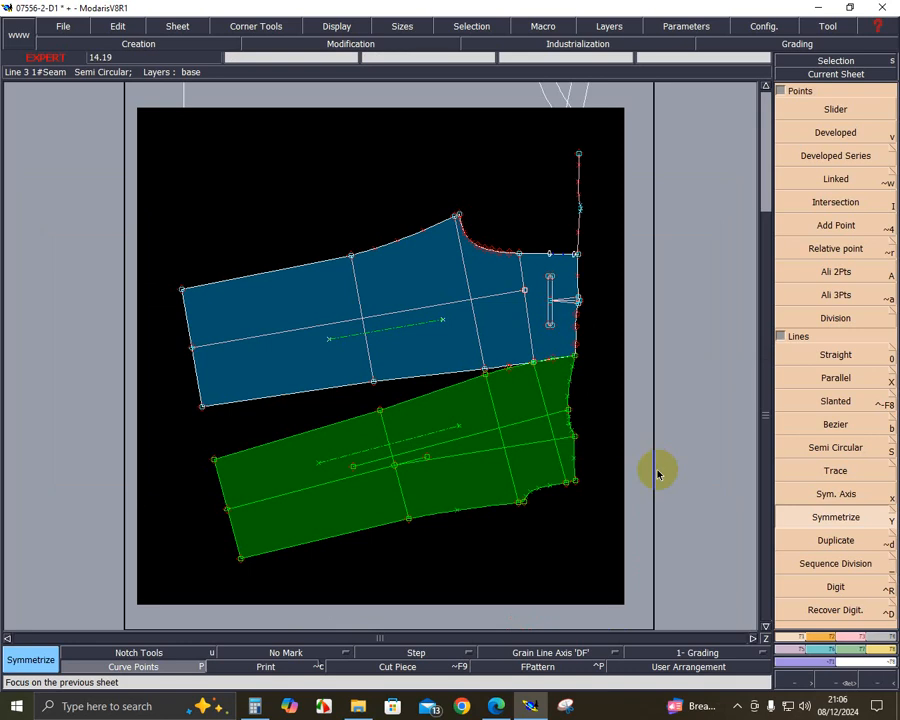
{"action": "key", "text": "ctrl+z"}
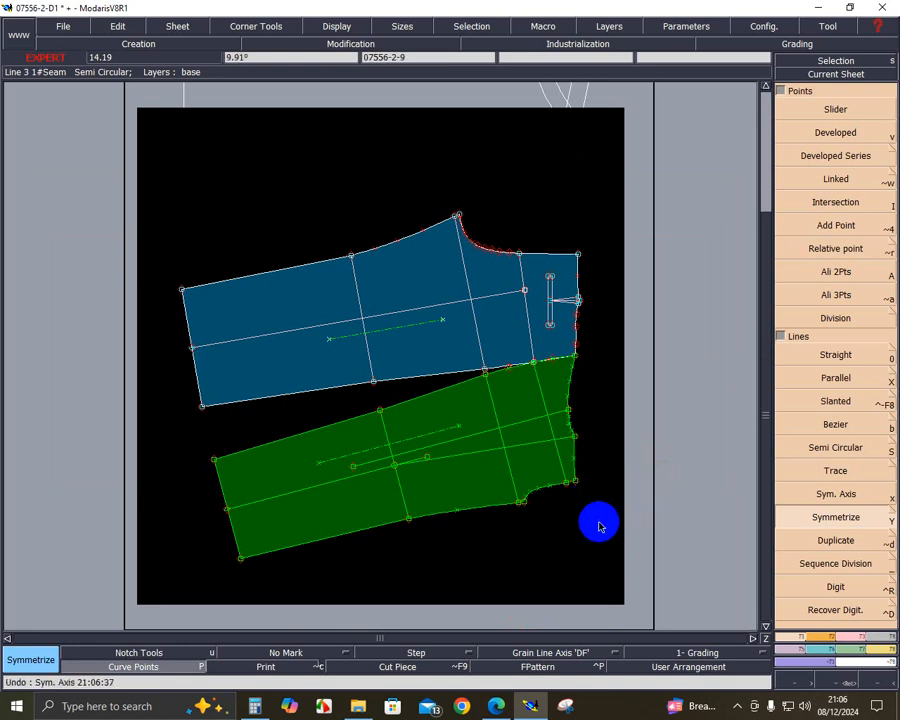
- Divorce the front trouser piece from the back piece
{"action": "left_click", "coordinate": [874, 660]}
{"action": "left_click", "coordinate": [836, 504]}
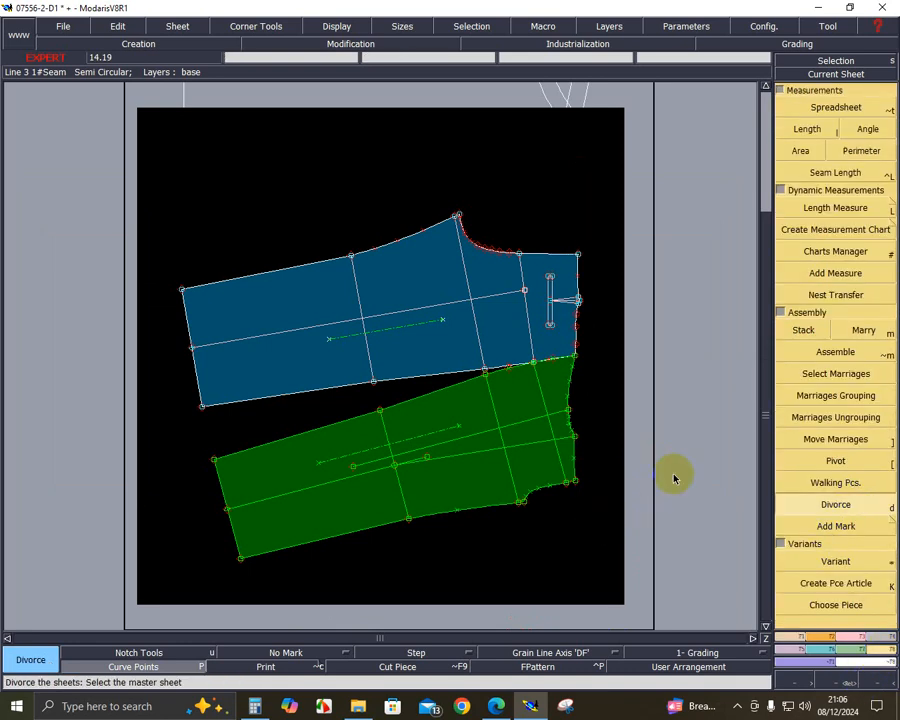
{"action": "left_click", "coordinate": [487, 433]}
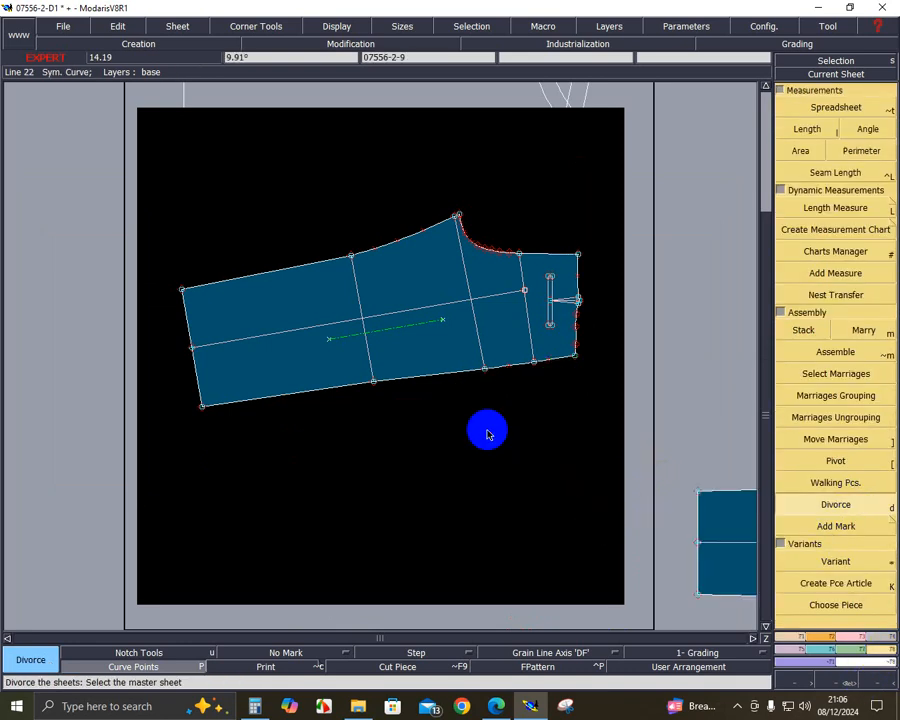
- Rotate the back piece using the two ends of its grain line to make the grain line horizontal
{"action": "left_click", "coordinate": [820, 637]}
{"action": "left_click", "coordinate": [424, 329]}
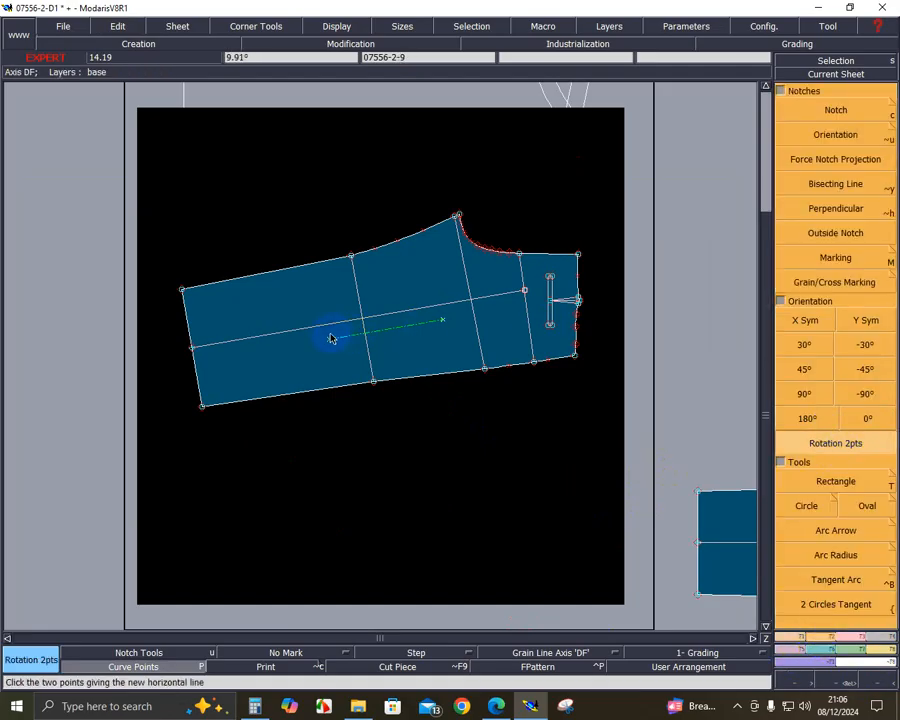
{"action": "left_click", "coordinate": [446, 321]}
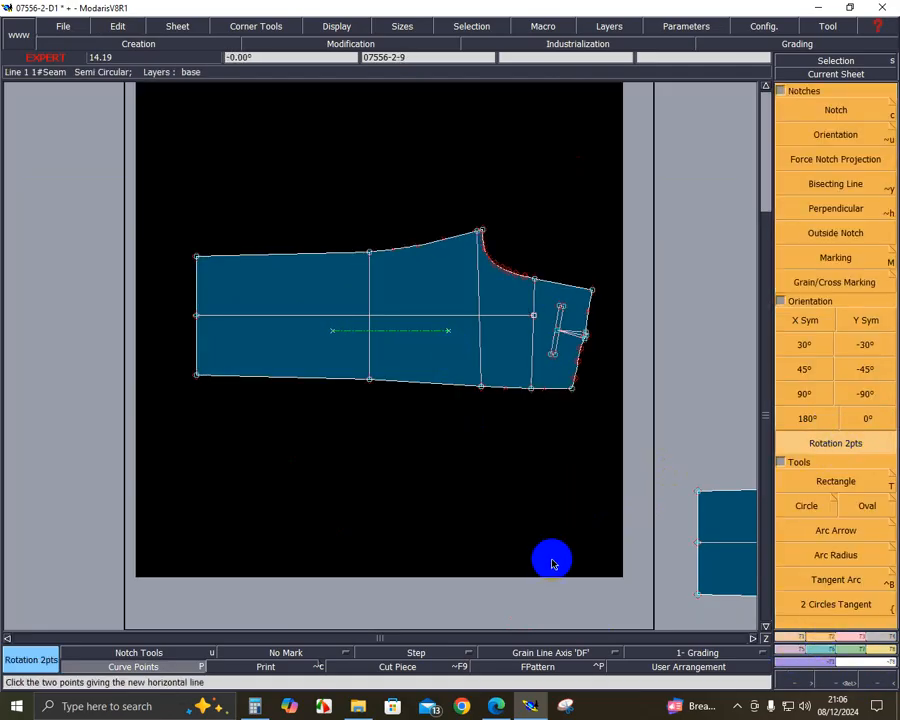
- Hide the curve points and arrange the sheets, fitting the back sheet closely around its piece
{"action": "left_click", "coordinate": [195, 667]}
{"action": "key", "text": "j"}
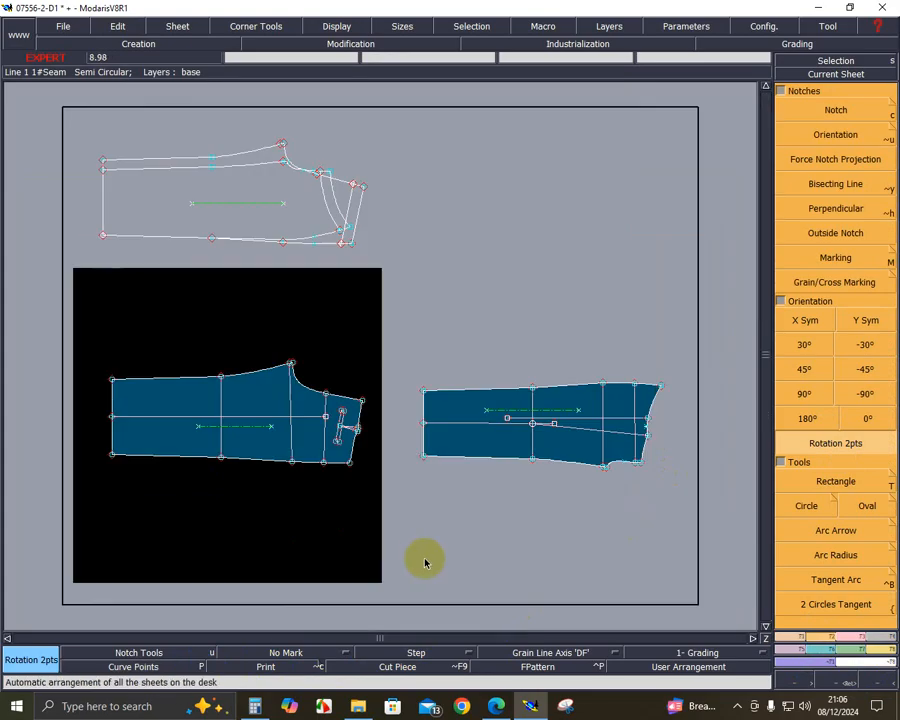
{"action": "key", "text": "a"}
{"action": "key", "text": "2"}
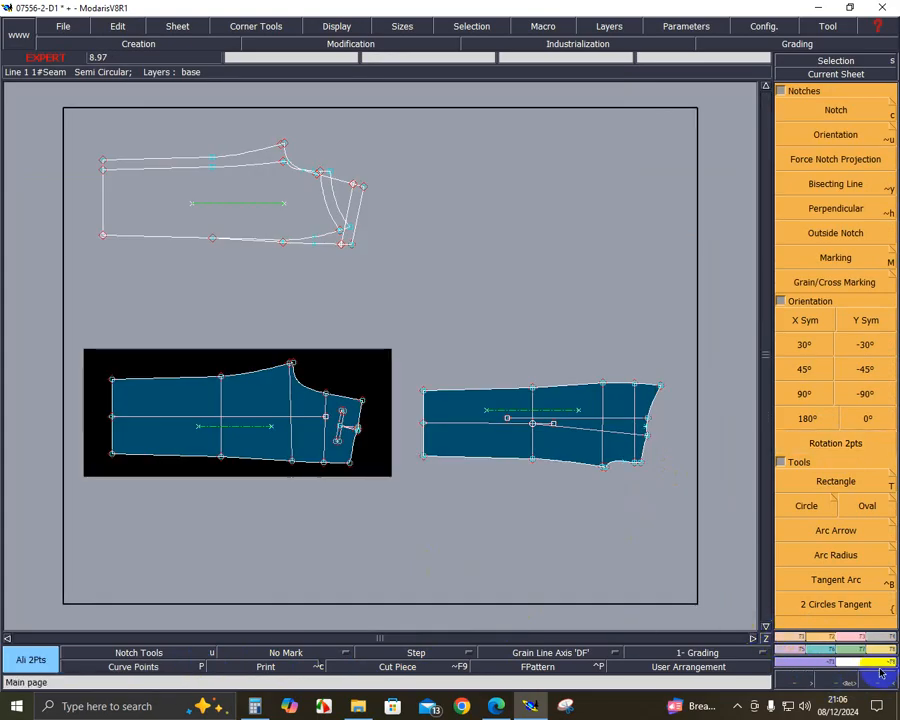
- Flip the front trouser piece with X Sym and rearrange all sheets on the desk
{"action": "left_click", "coordinate": [655, 474]}
{"action": "left_click", "coordinate": [825, 323]}
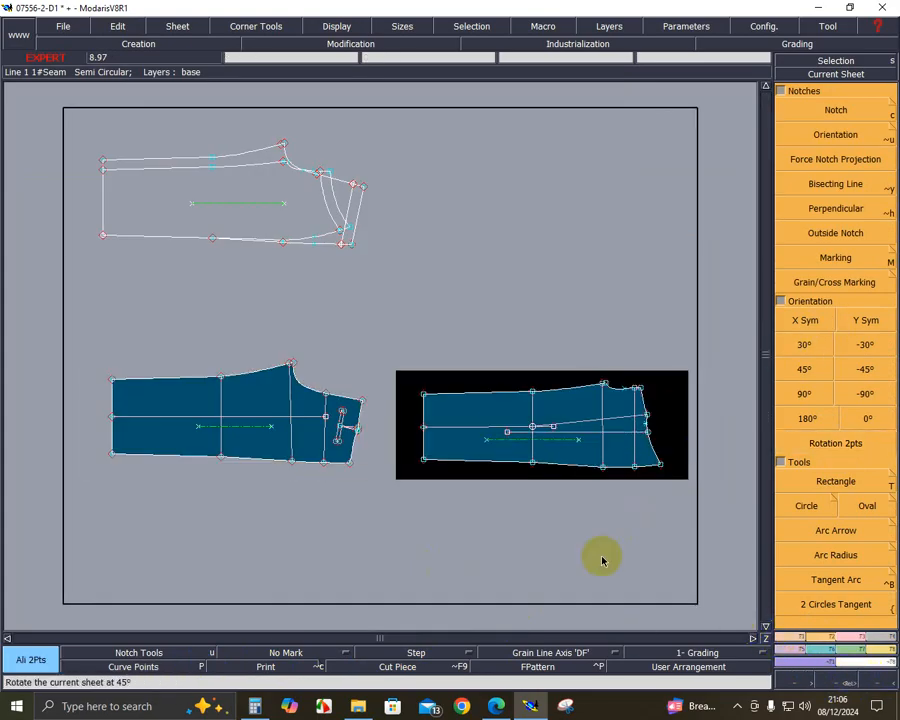
{"action": "key", "text": "j"}
- Inspect the back piece, and stack the front sheet above the back sheet beside the base pattern
{"action": "left_click", "coordinate": [829, 684]}
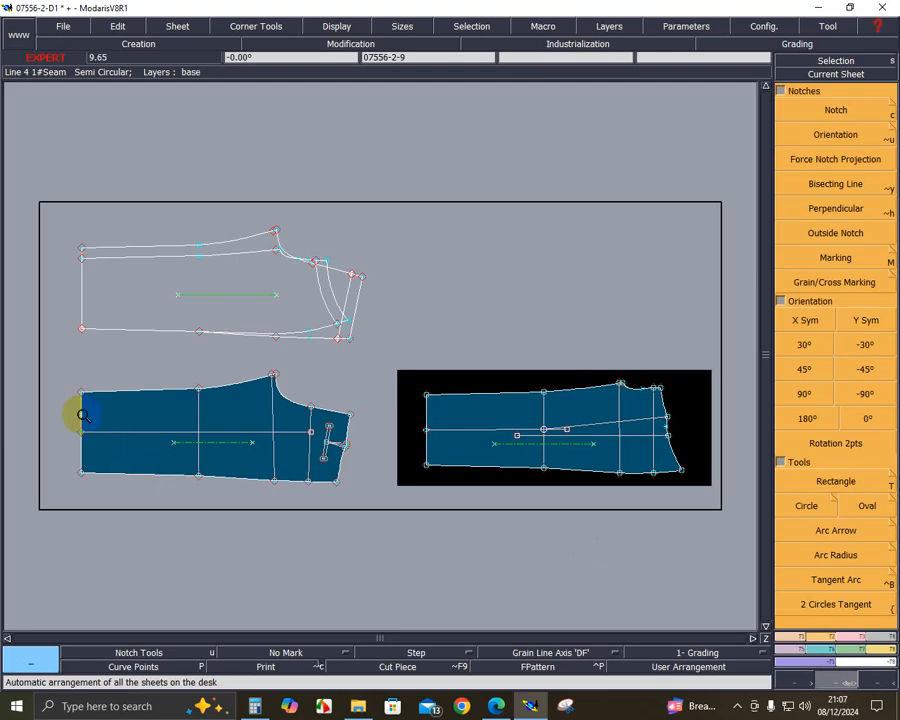
{"action": "left_click", "coordinate": [269, 473]}
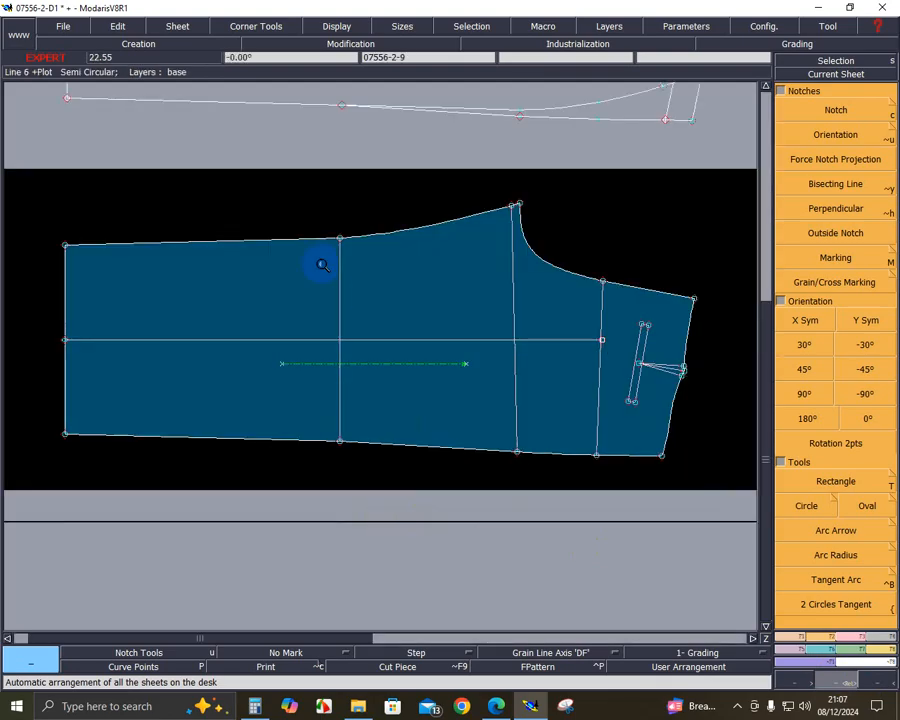
{"action": "left_click_drag", "start_coordinate": [243, 199], "coordinate": [725, 522]}
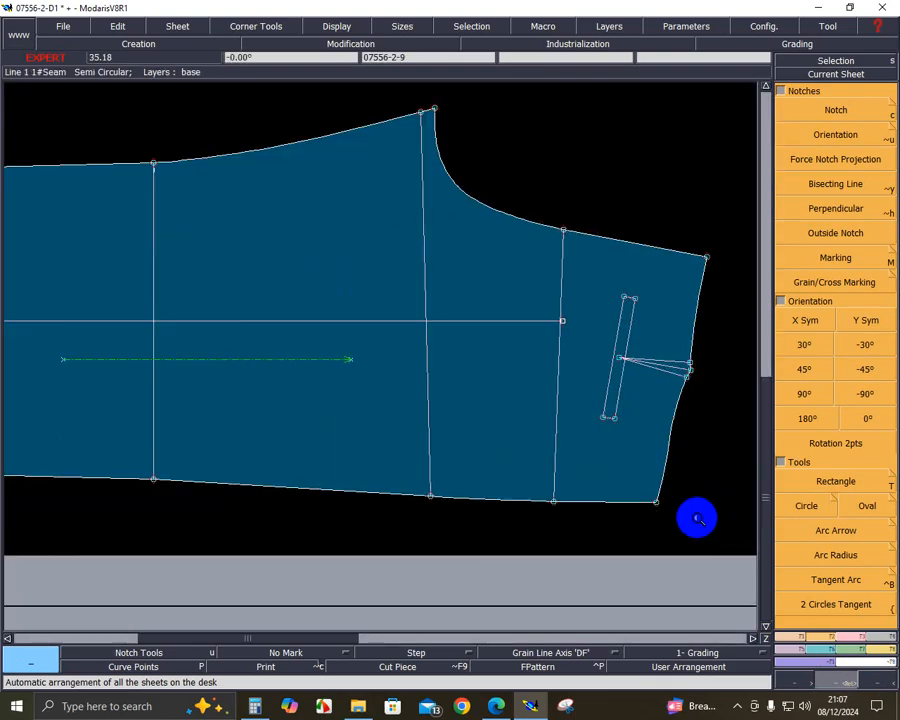
{"action": "right_click", "coordinate": [697, 518]}
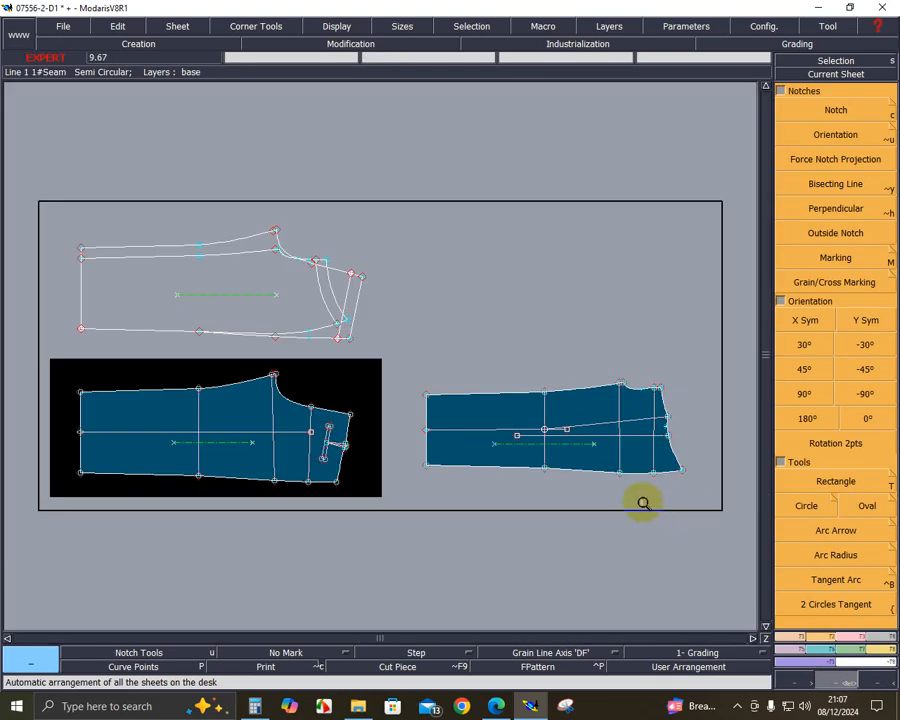
{"action": "left_click_drag", "start_coordinate": [628, 514], "coordinate": [340, 428]}
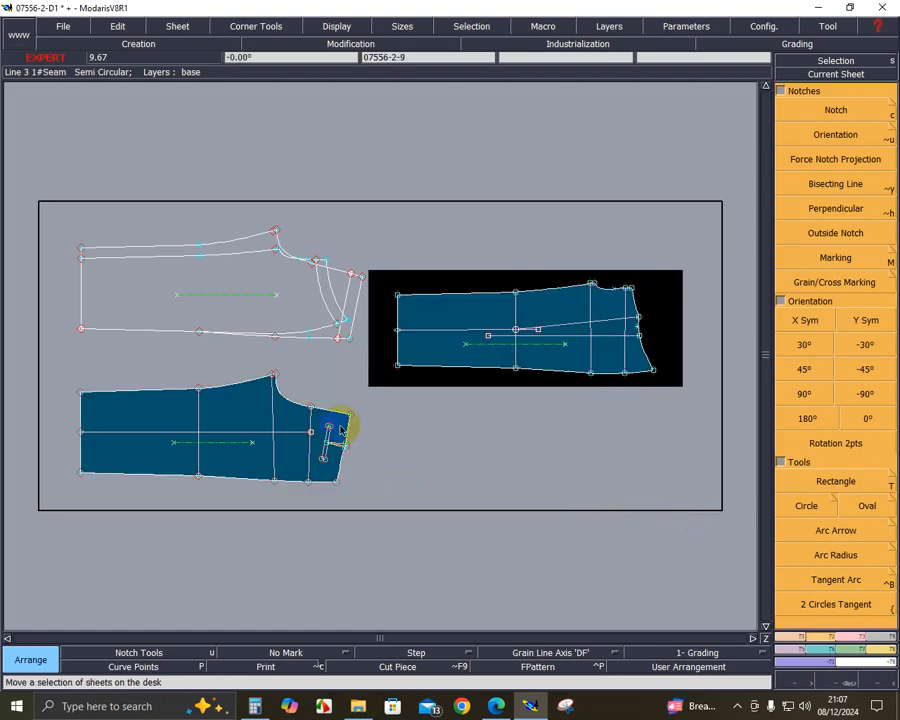
{"action": "left_click", "coordinate": [632, 465]}
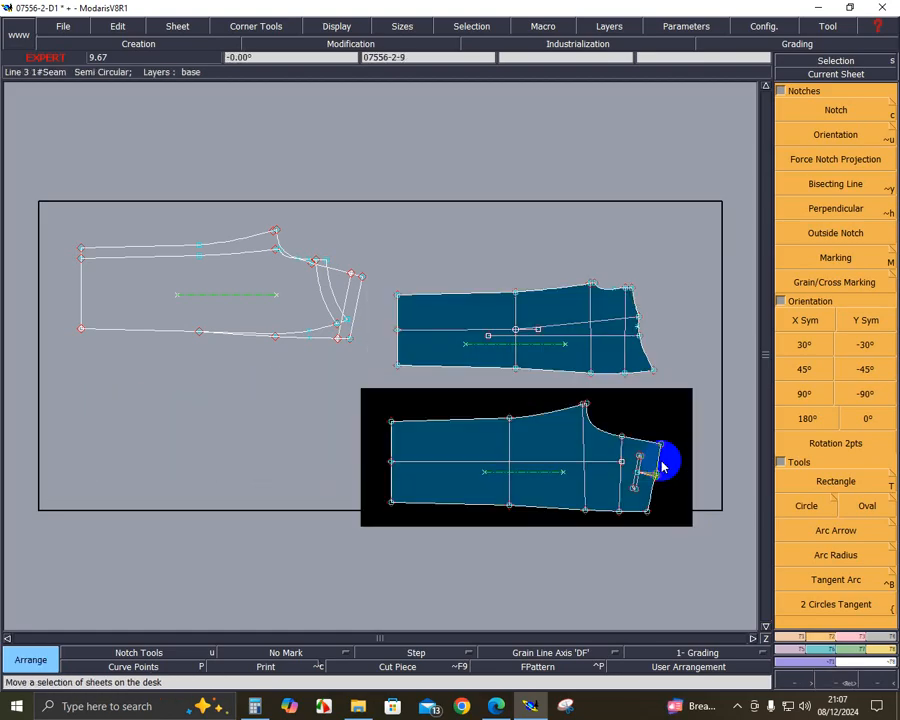
- Flip the upper front piece with X Sym so its crotch faces the back piece's crotch
{"action": "left_click", "coordinate": [839, 682]}
{"action": "left_click_drag", "start_coordinate": [364, 255], "coordinate": [692, 523]}
{"action": "left_click", "coordinate": [641, 306]}
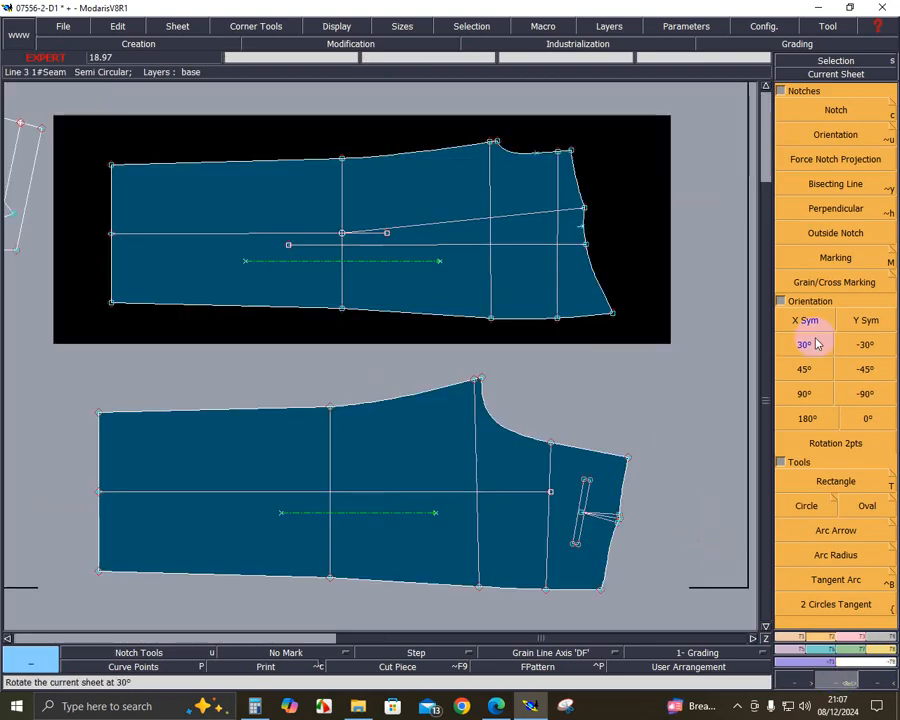
{"action": "left_click", "coordinate": [819, 327]}
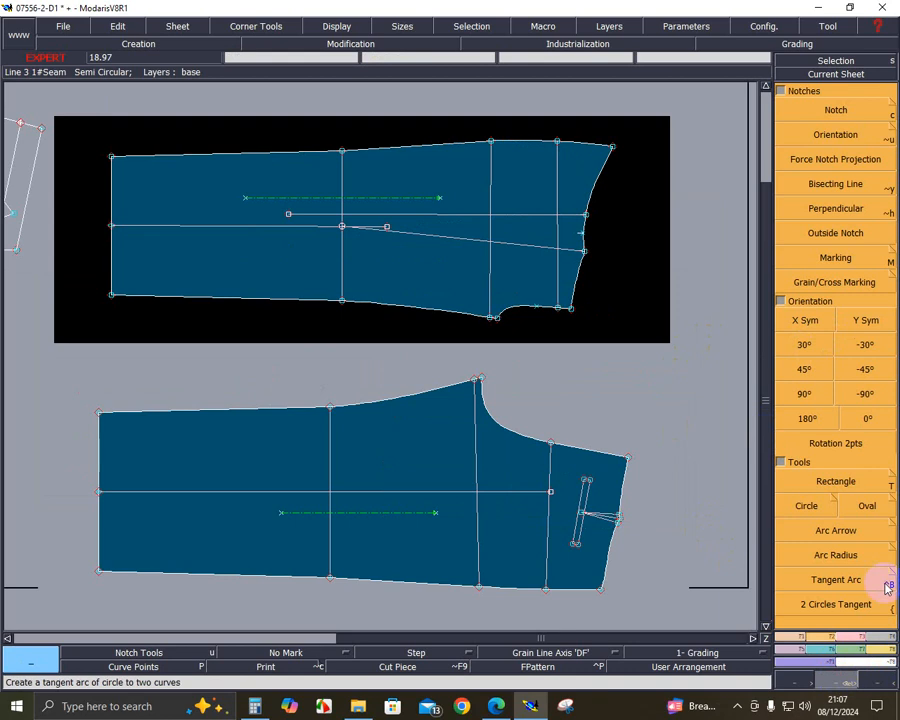
- Assemble the front piece to the back piece along the inseam, matching their crotch points
{"action": "left_click", "coordinate": [875, 651]}
{"action": "left_click", "coordinate": [835, 352]}
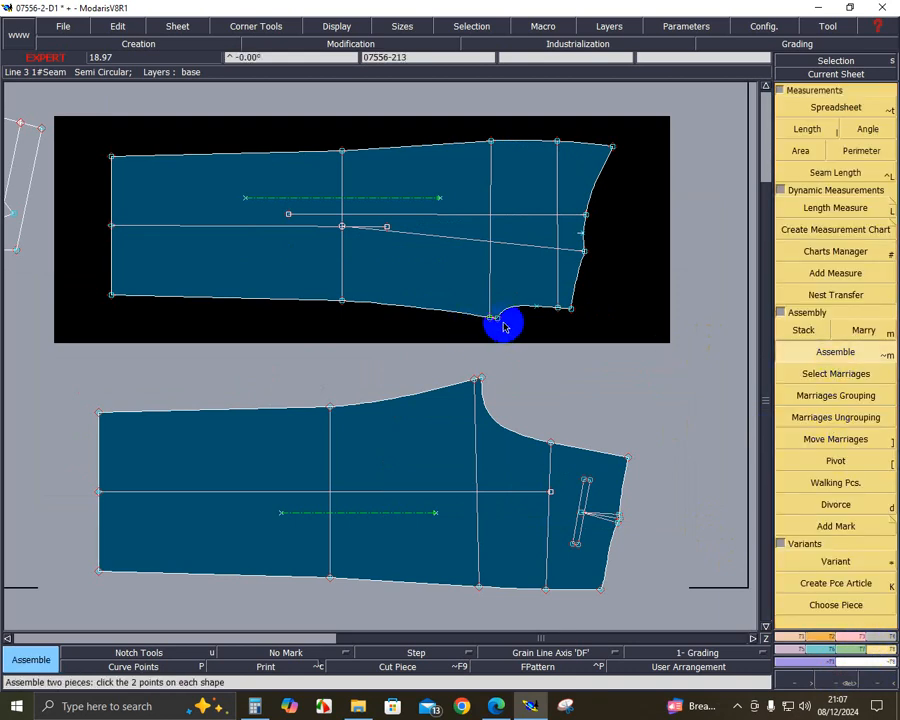
{"action": "left_click", "coordinate": [444, 314]}
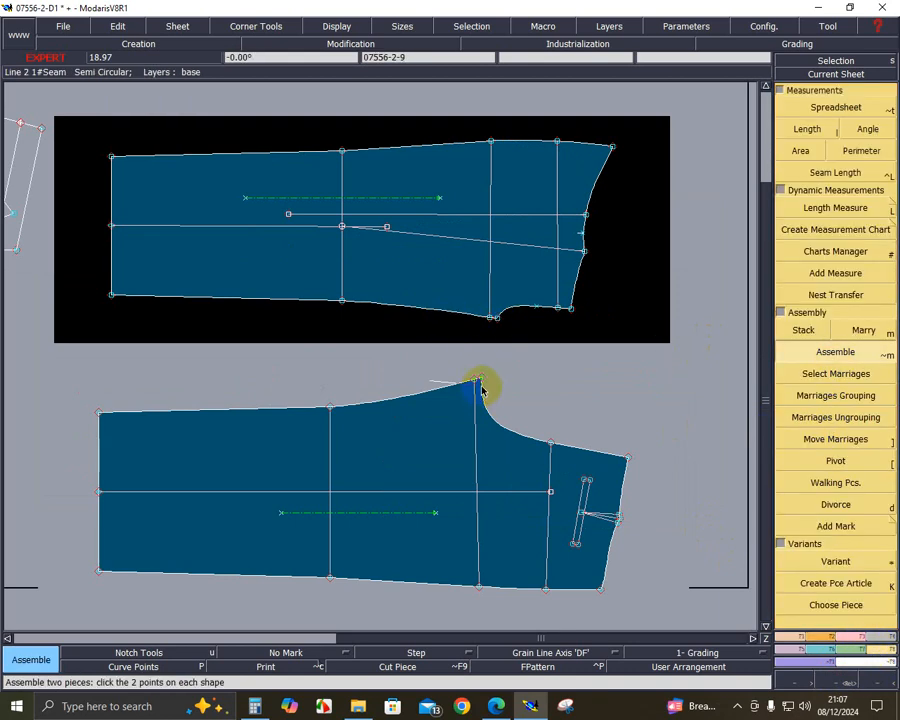
{"action": "left_click", "coordinate": [433, 394]}
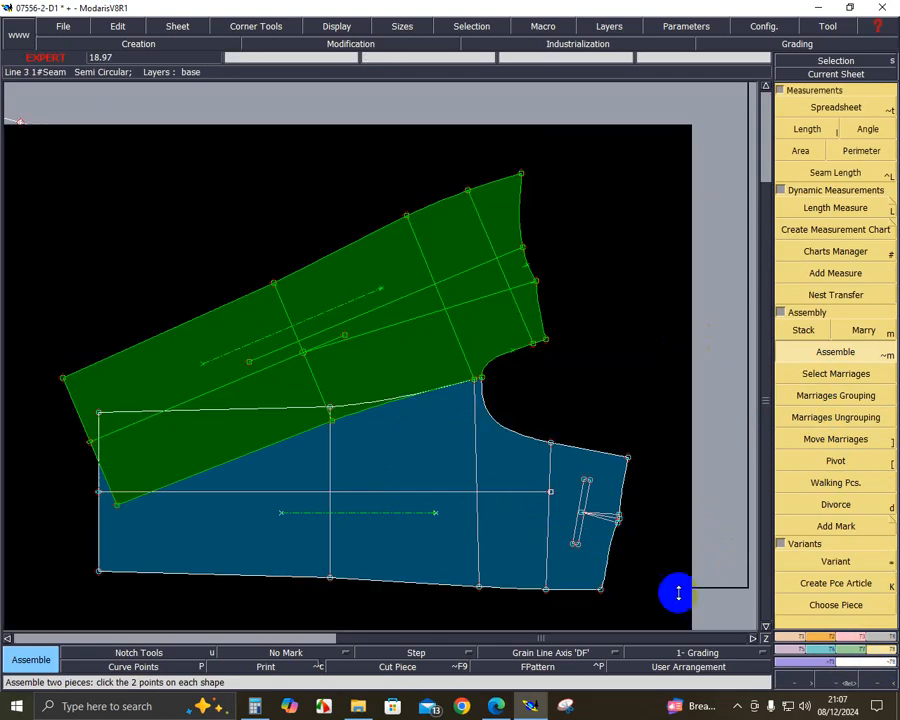
- Examine the joined front and back crotch curve and the back piece's waist, dart and pocket area
{"action": "left_click", "coordinate": [834, 682]}
{"action": "left_click_drag", "start_coordinate": [372, 330], "coordinate": [624, 503]}
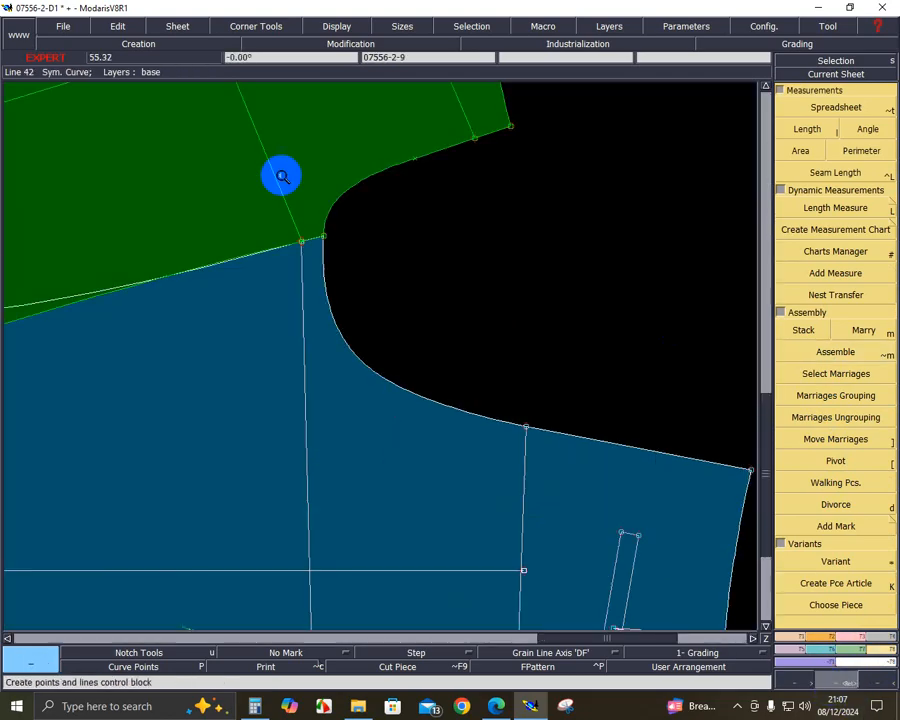
{"action": "left_click_drag", "start_coordinate": [250, 146], "coordinate": [743, 504]}
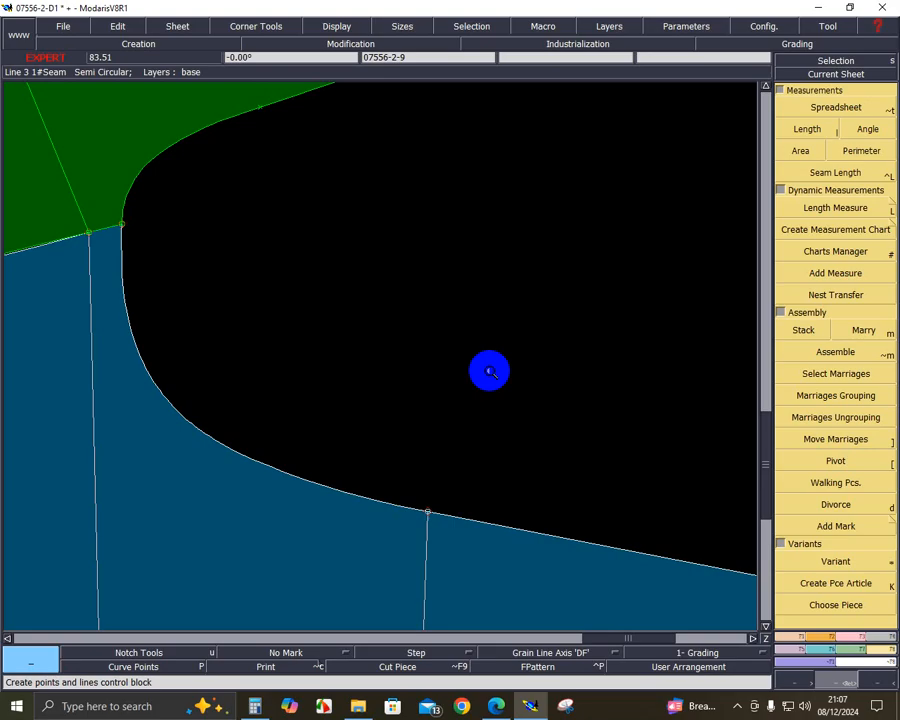
{"action": "key", "text": "j"}
{"action": "left_click_drag", "start_coordinate": [499, 289], "coordinate": [733, 485]}
{"action": "left_click_drag", "start_coordinate": [273, 242], "coordinate": [613, 545]}
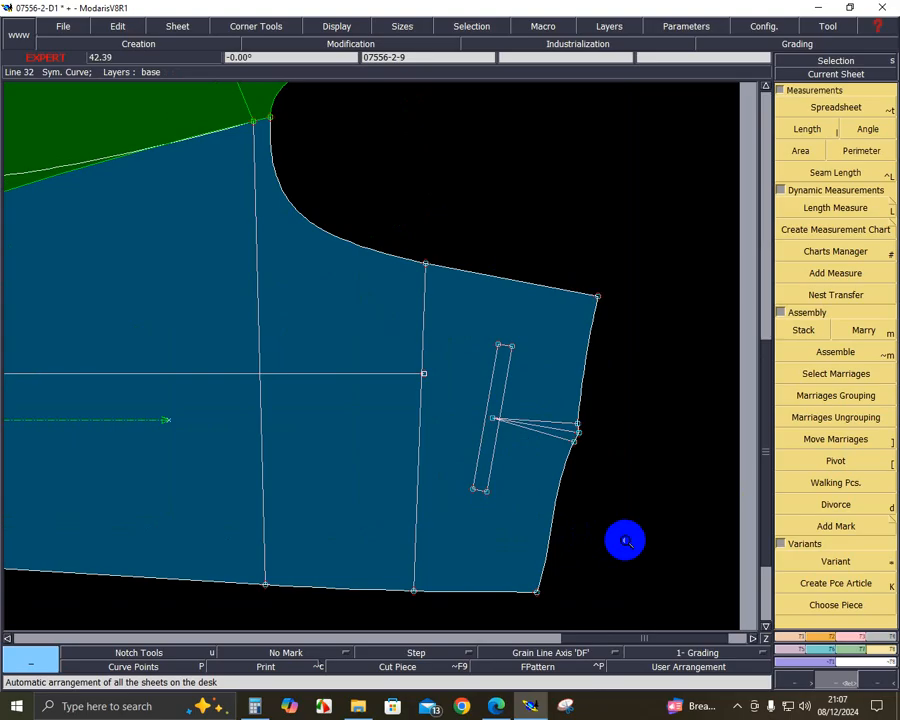
- Divorce the assembled front piece from the back piece and automatically rearrange all the sheets
{"action": "key", "text": "j"}
{"action": "left_click_drag", "start_coordinate": [496, 372], "coordinate": [650, 406]}
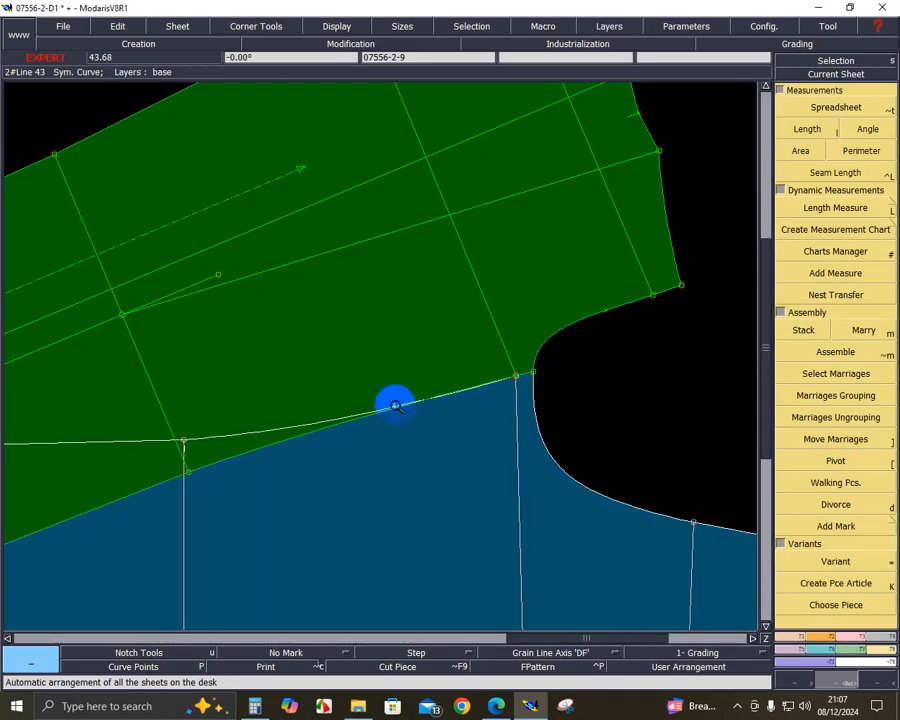
{"action": "left_click", "coordinate": [836, 505]}
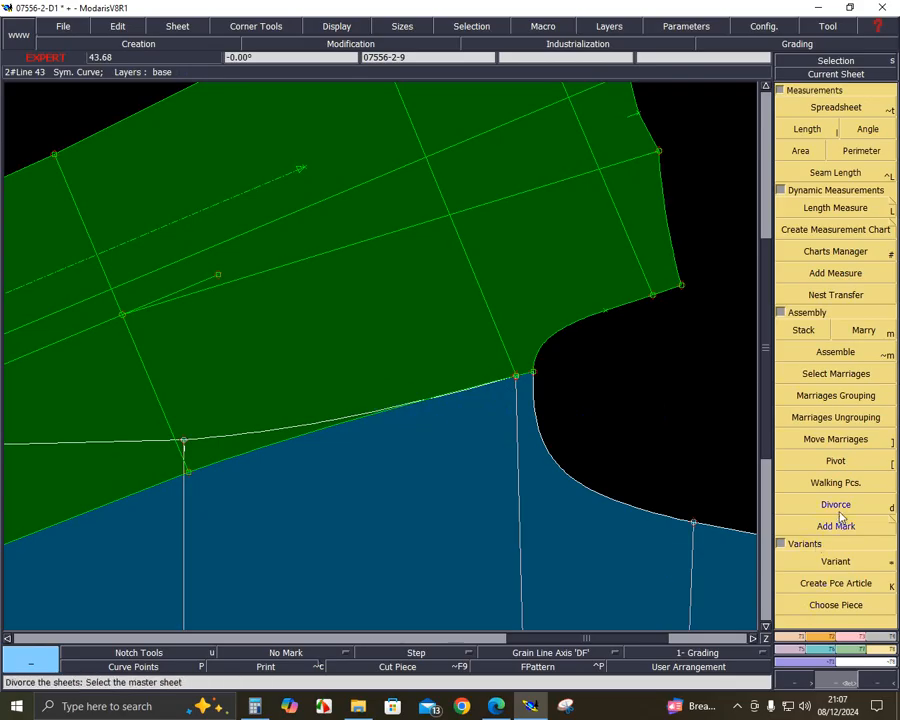
{"action": "left_click", "coordinate": [491, 462]}
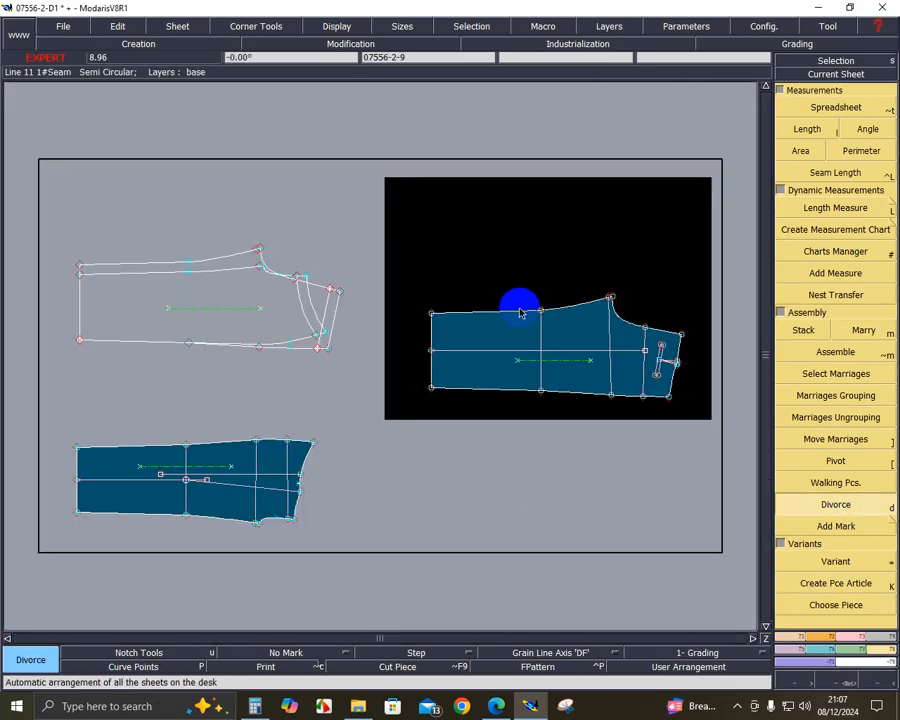
{"action": "left_click", "coordinate": [474, 319]}
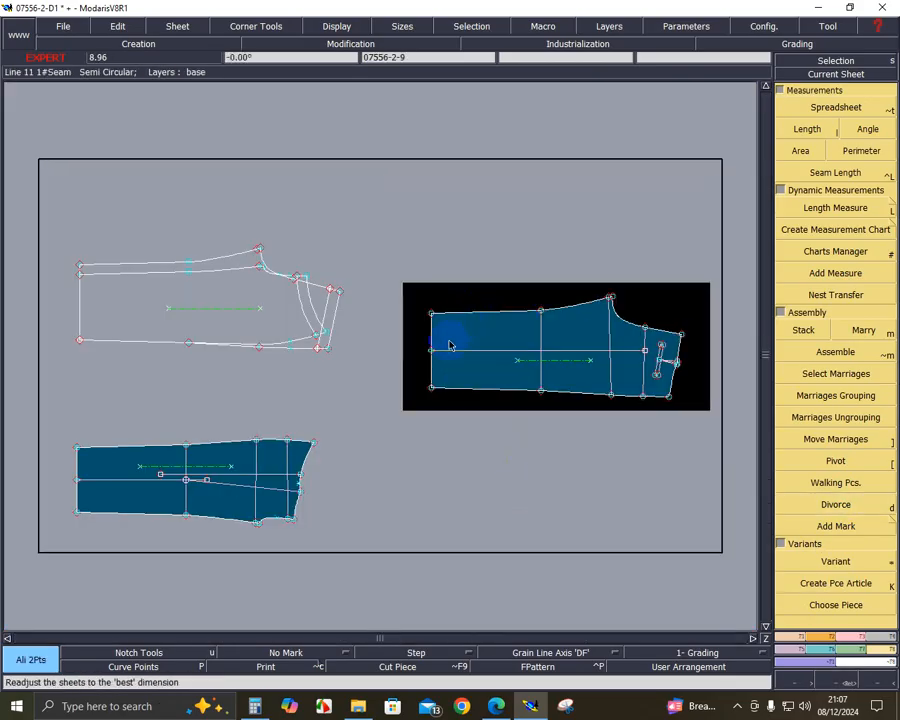
{"action": "key", "text": "j"}
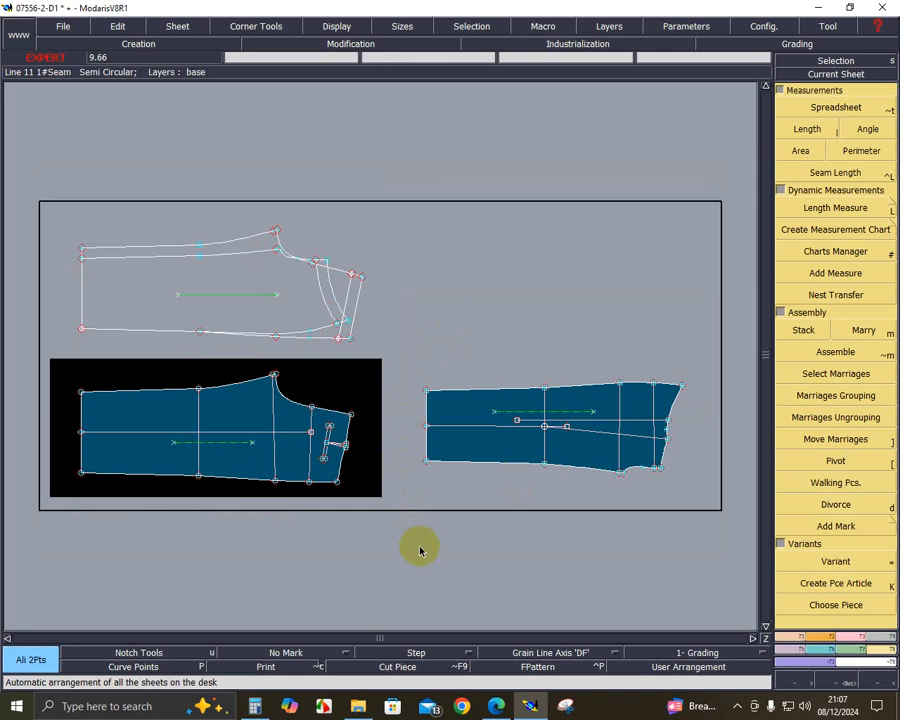
- Delete the front waistband's outer curve and its short centre-front line on the base pattern
{"action": "left_click", "coordinate": [792, 683]}
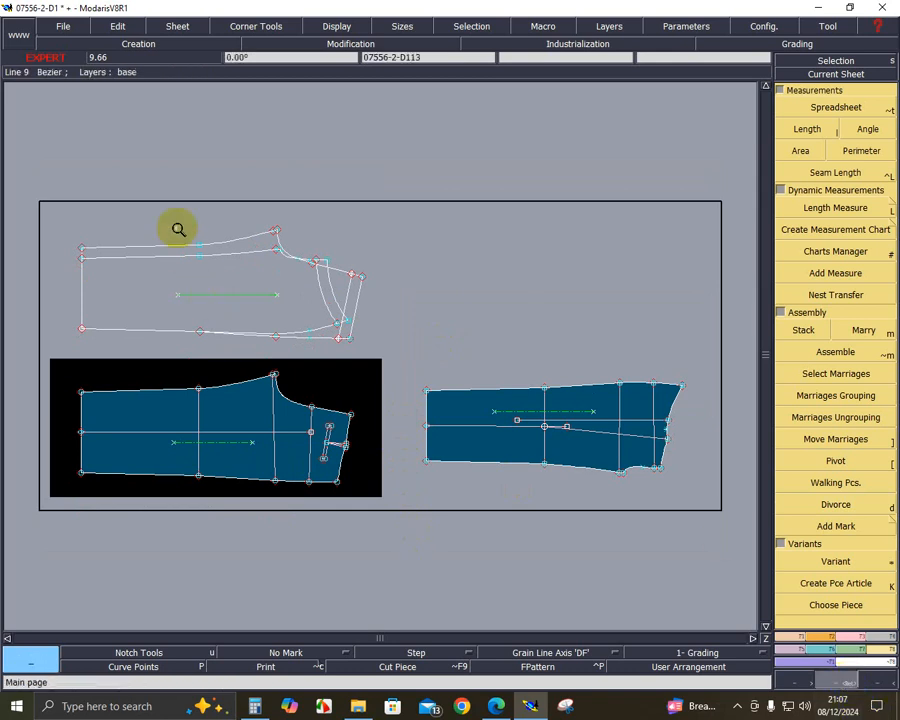
{"action": "left_click_drag", "start_coordinate": [178, 229], "coordinate": [377, 378]}
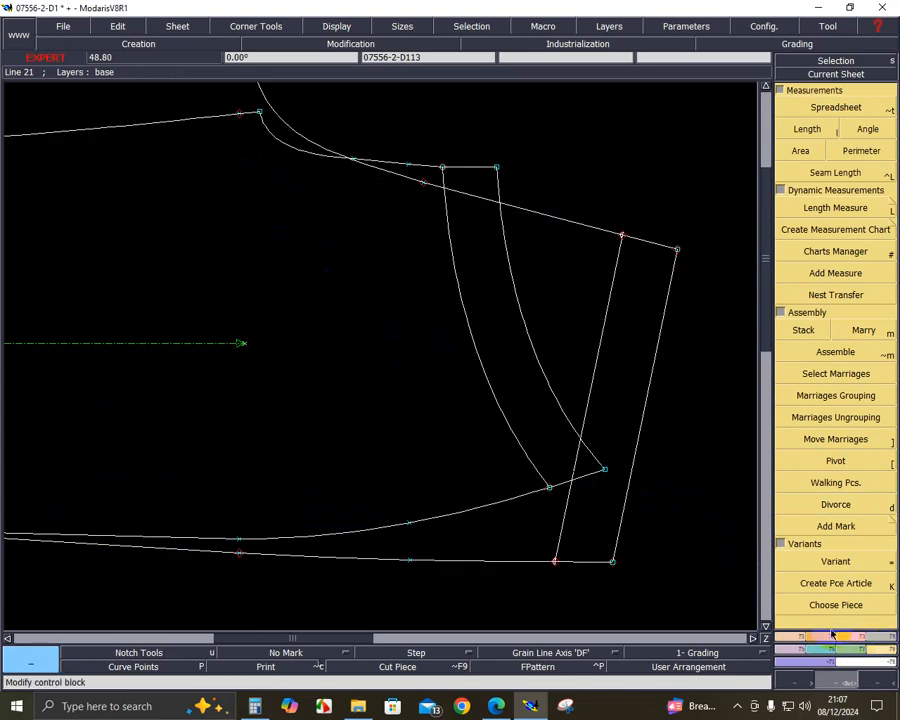
{"action": "left_click_drag", "start_coordinate": [278, 118], "coordinate": [590, 476]}
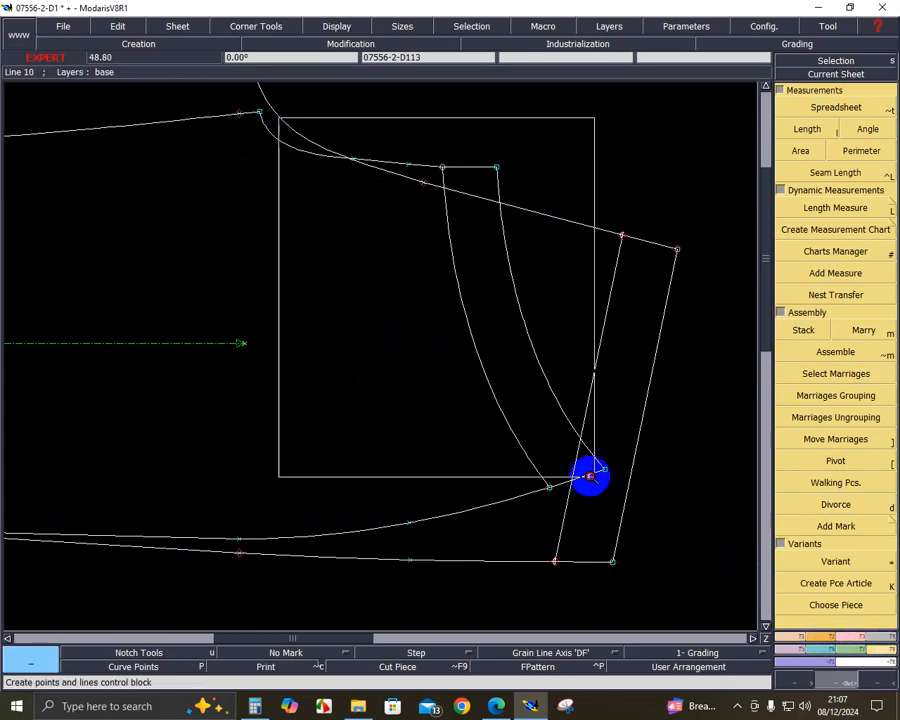
{"action": "key", "text": "Delete"}
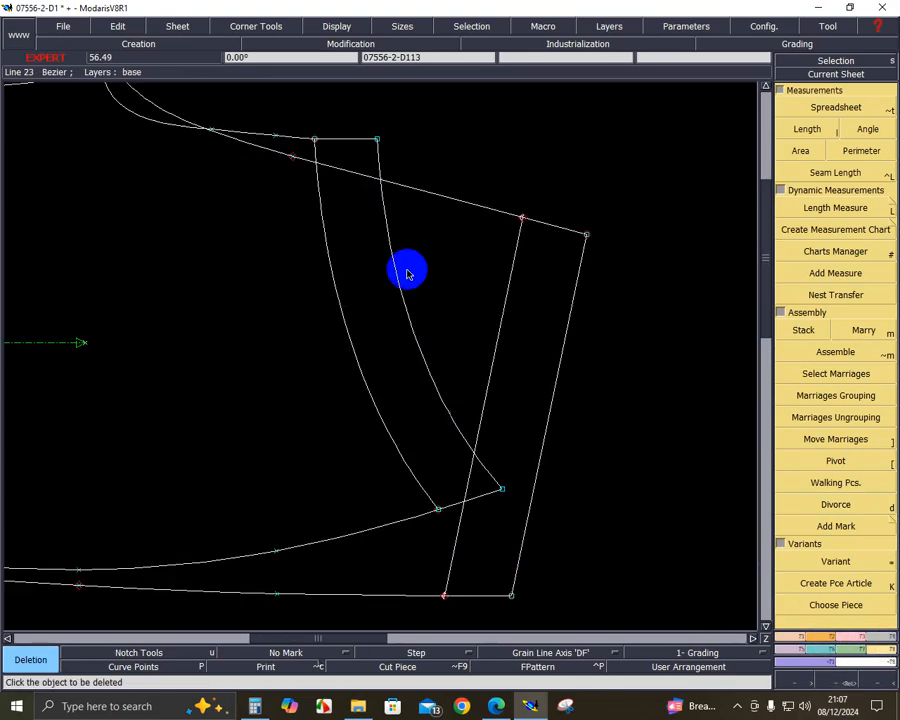
{"action": "left_click", "coordinate": [406, 272]}
{"action": "left_click", "coordinate": [351, 140]}
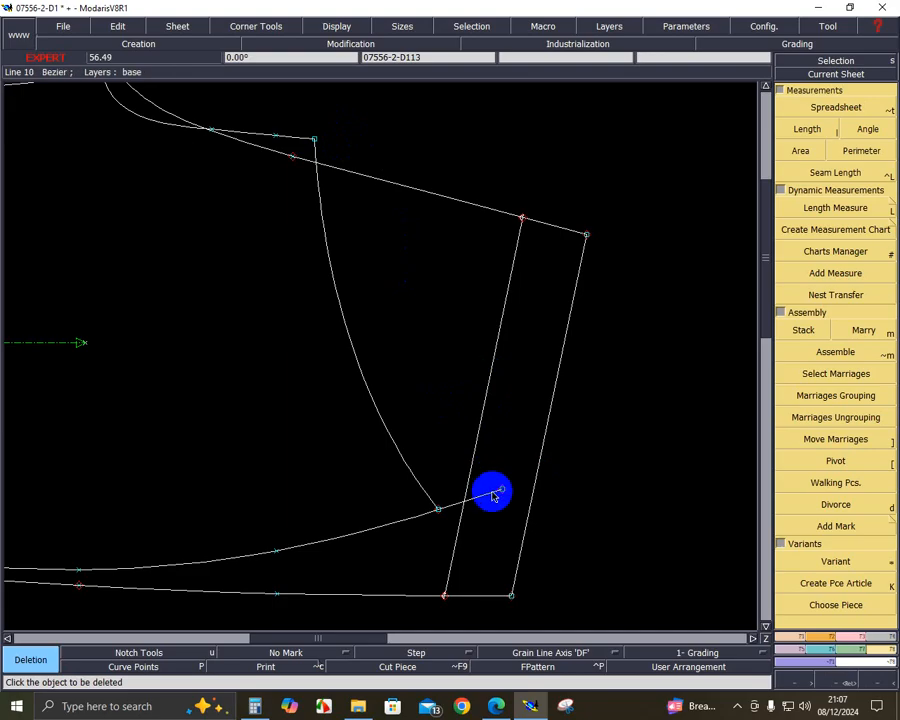
- Draw a Bezier line between the side-seam and centre-front ends of the front waist on the base pattern
{"action": "left_click", "coordinate": [800, 645]}
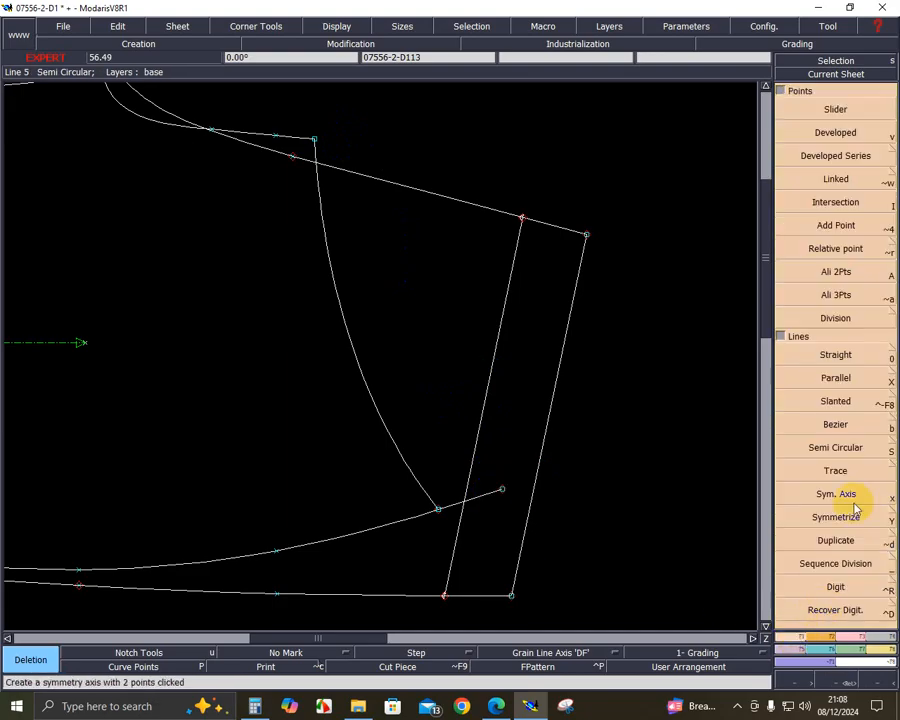
{"action": "left_click", "coordinate": [837, 398]}
{"action": "left_click", "coordinate": [839, 375]}
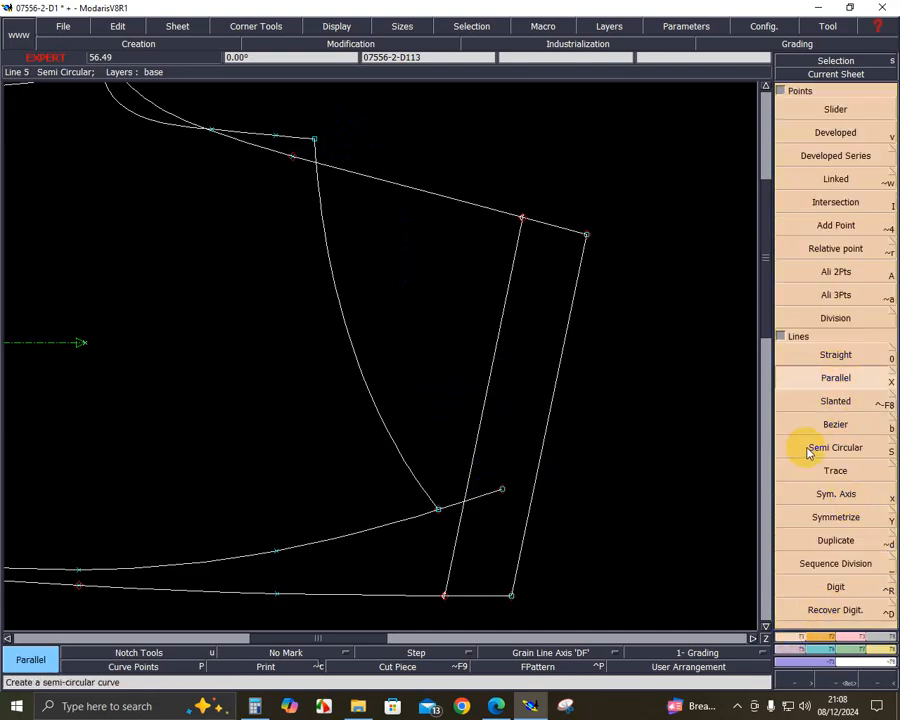
{"action": "left_click", "coordinate": [829, 424]}
{"action": "left_click", "coordinate": [438, 509]}
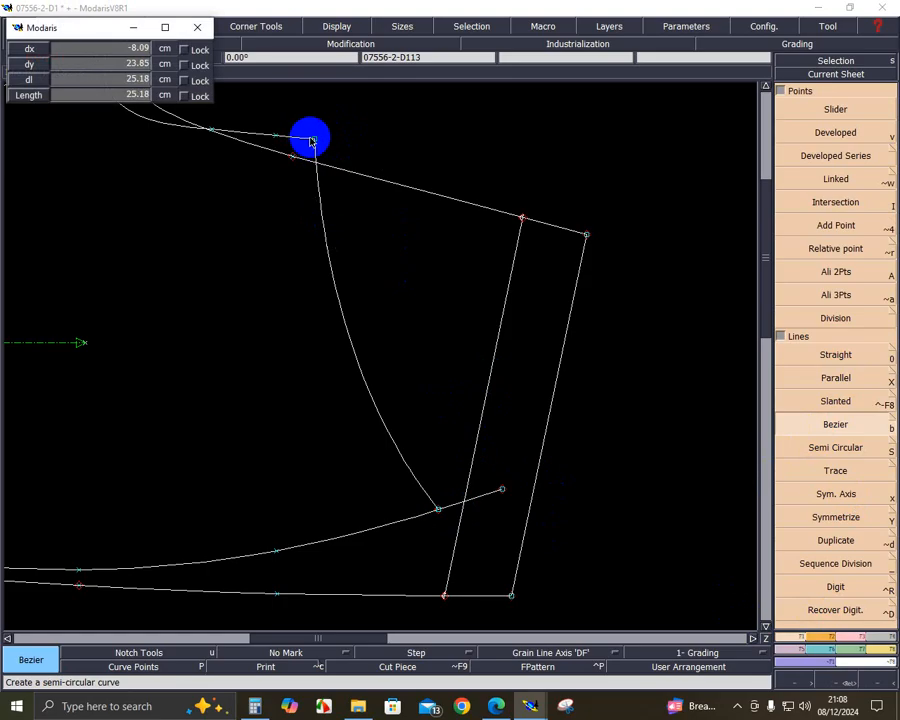
{"action": "left_click", "coordinate": [314, 139]}
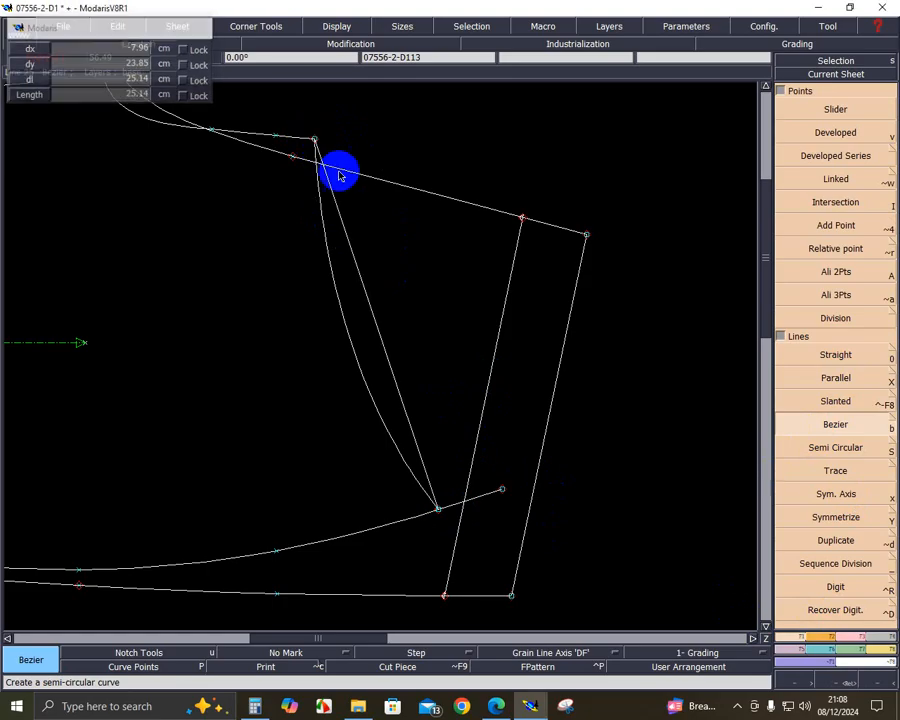
- Display the curve handles and reshape the new Bezier line into a smooth curve slightly shallower than the existing front waistline
{"action": "left_click", "coordinate": [844, 640]}
{"action": "left_click", "coordinate": [855, 320]}
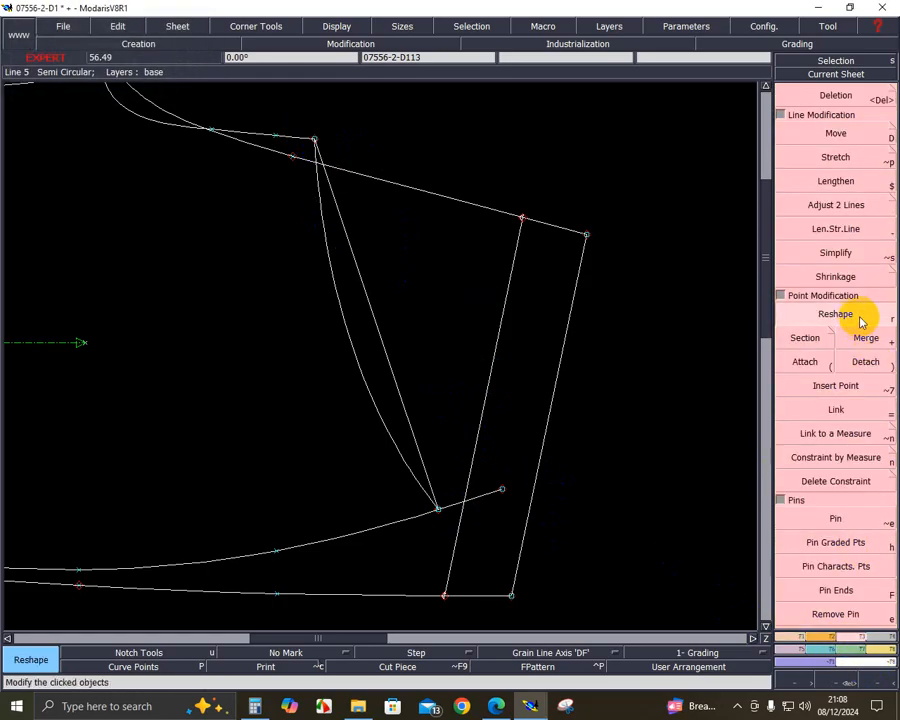
{"action": "left_click", "coordinate": [390, 385]}
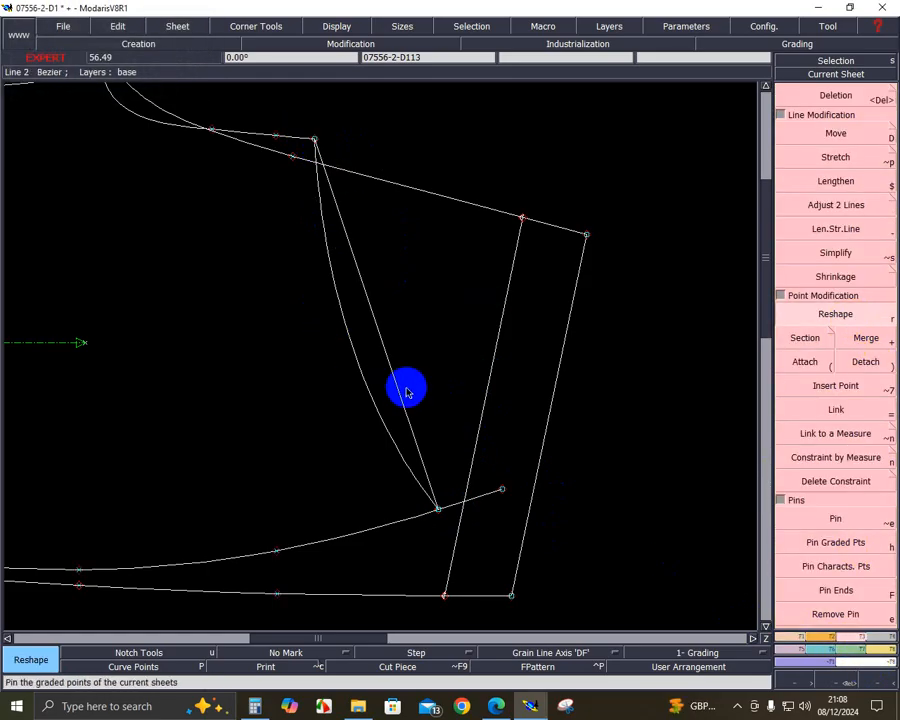
{"action": "left_click", "coordinate": [380, 398]}
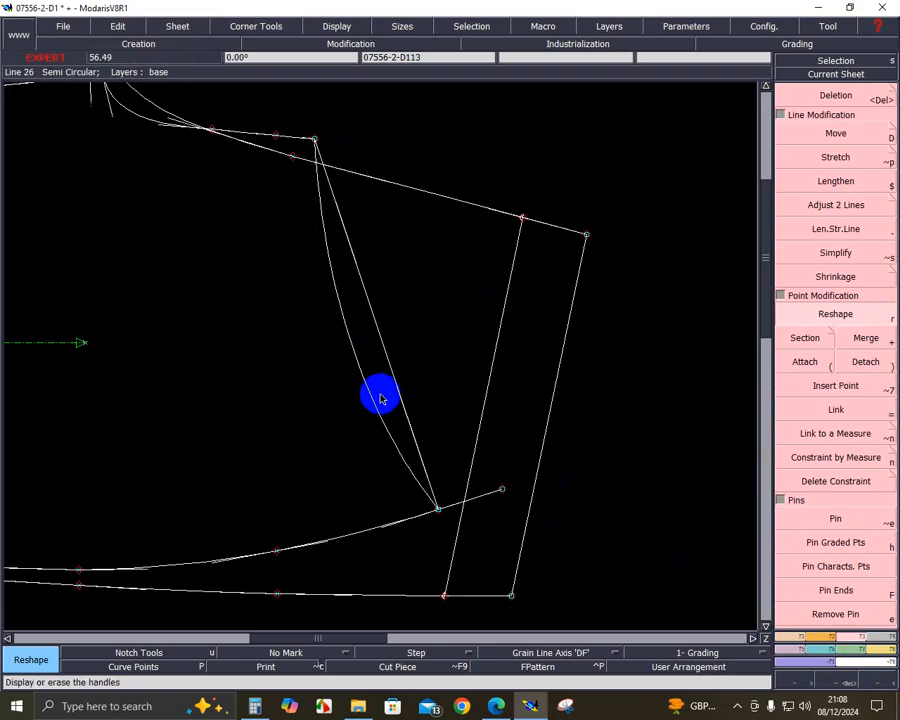
{"action": "mouse_move", "coordinate": [395, 402]}
{"action": "left_mouse_down"}
{"action": "mouse_move", "coordinate": [374, 398]}
{"action": "mouse_move", "coordinate": [353, 286]}
{"action": "mouse_move", "coordinate": [338, 301]}
{"action": "mouse_move", "coordinate": [378, 402]}
{"action": "mouse_move", "coordinate": [336, 291]}
{"action": "left_mouse_up"}
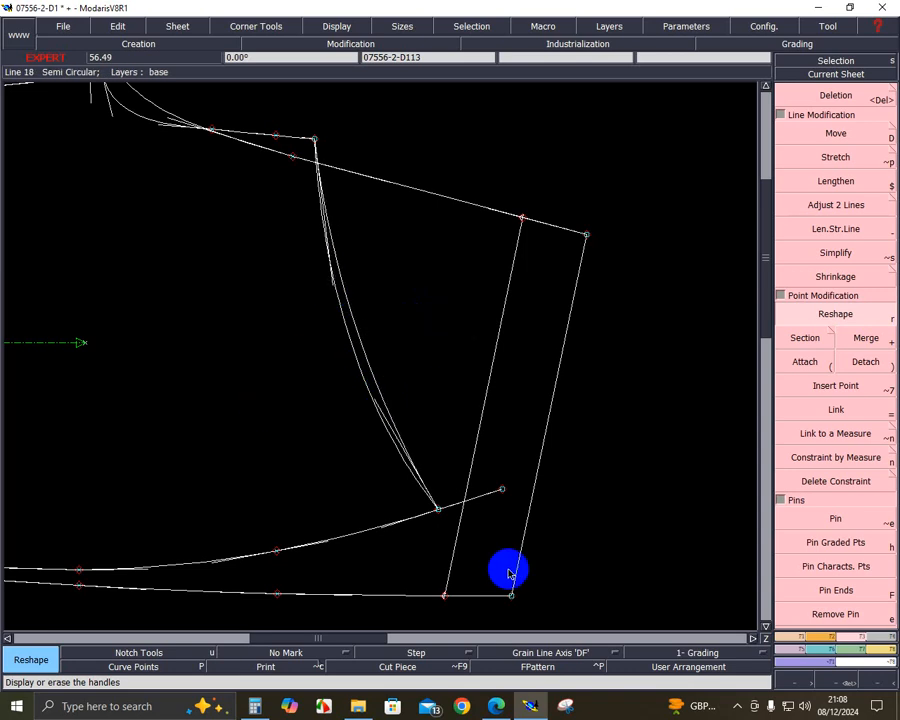
- Create a parallel of the reshaped front waist curve at a distance of -4 cm to form the waistband edge
{"action": "left_click", "coordinate": [795, 639]}
{"action": "left_click", "coordinate": [857, 376]}
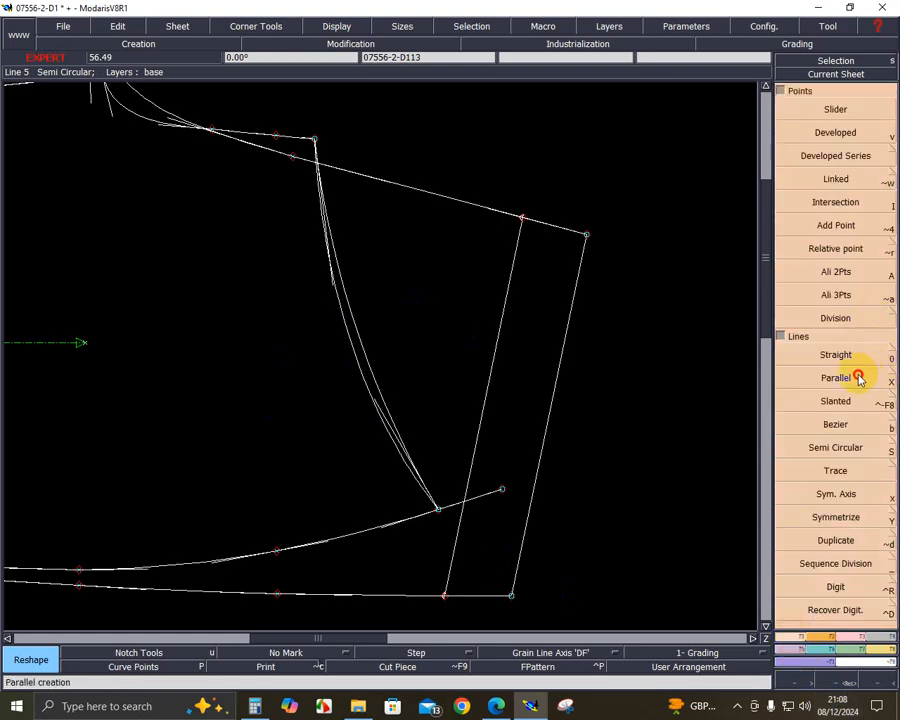
{"action": "left_click", "coordinate": [374, 371]}
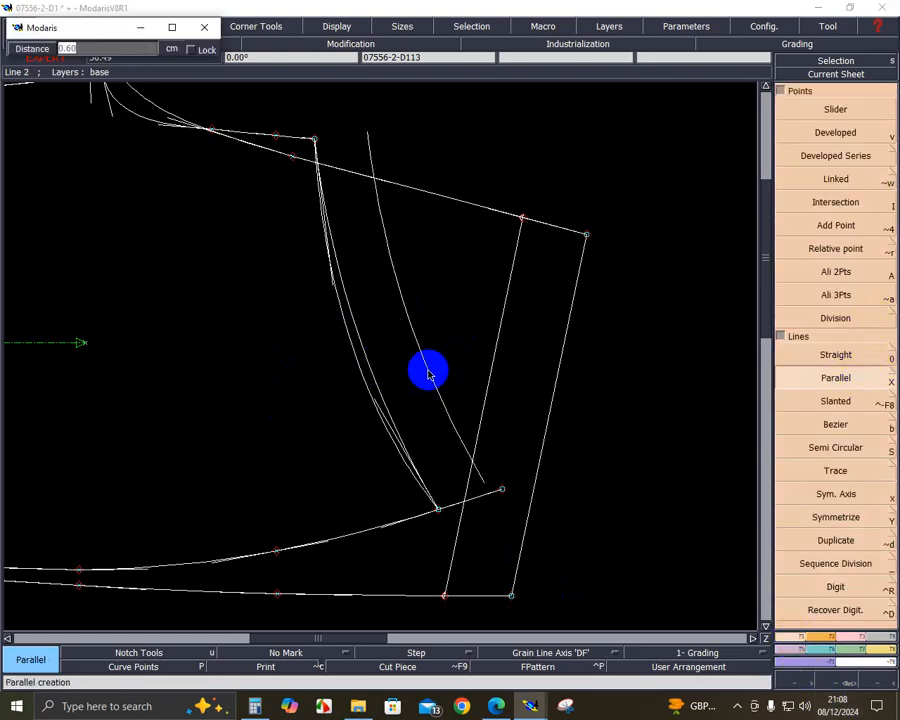
{"action": "type", "text": "-4"}
{"action": "key", "text": "Return"}
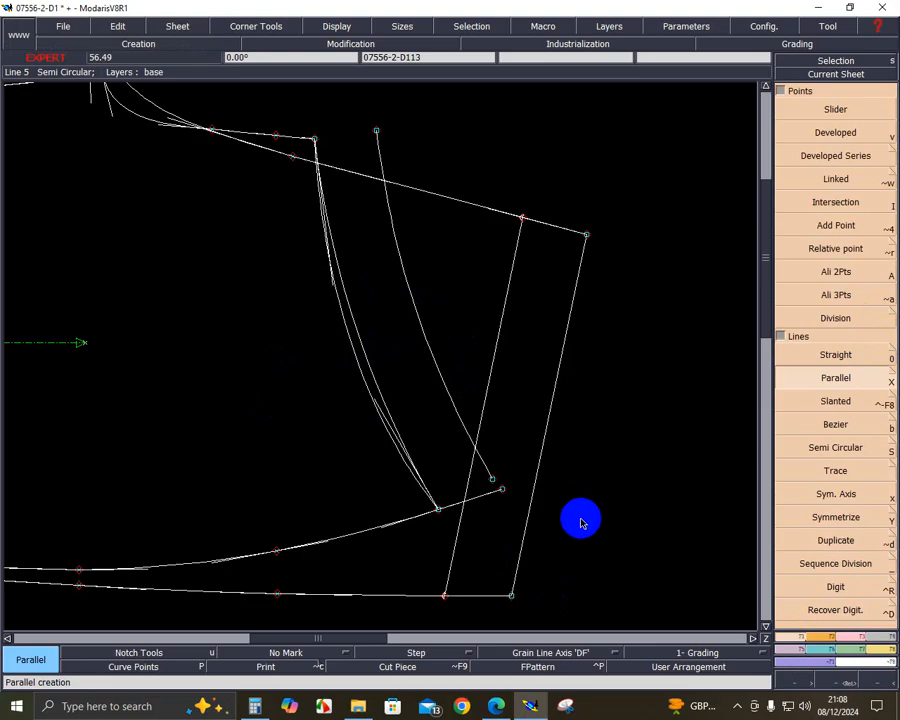
- Close the front waistband's centre-front end with a straight line, and lengthen its outer curve past the side-seam line
{"action": "key", "text": "0"}
{"action": "left_click", "coordinate": [313, 140]}
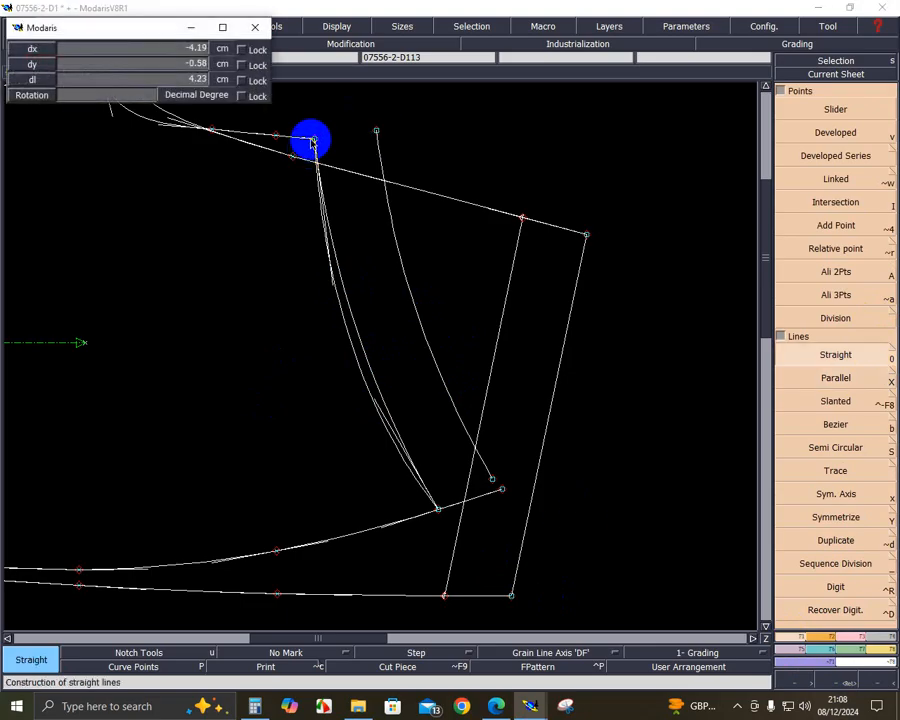
{"action": "left_click", "coordinate": [376, 130]}
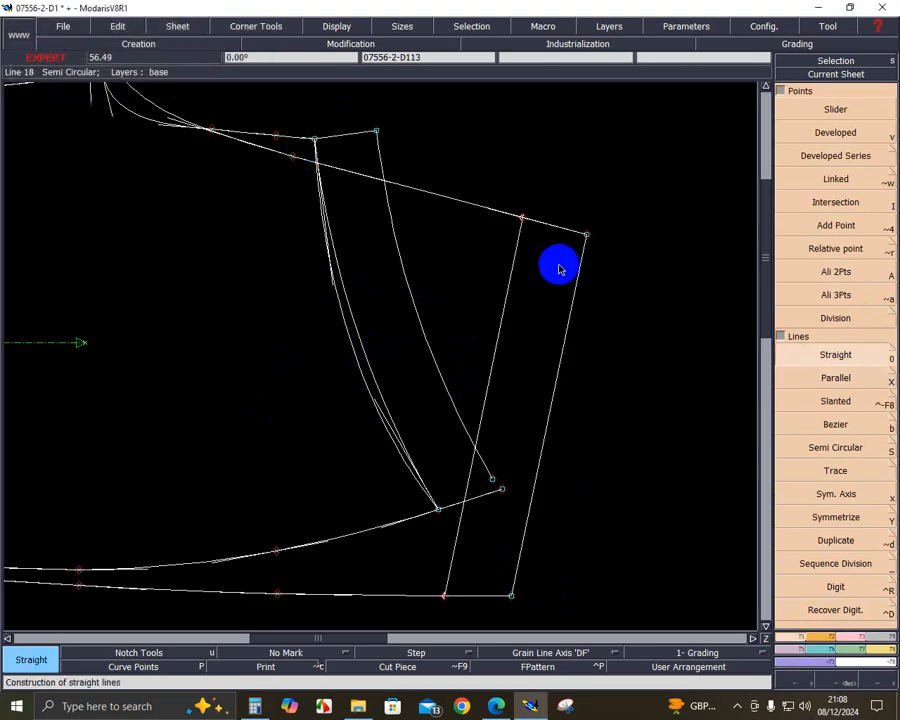
{"action": "left_click", "coordinate": [856, 652]}
{"action": "left_click", "coordinate": [836, 229]}
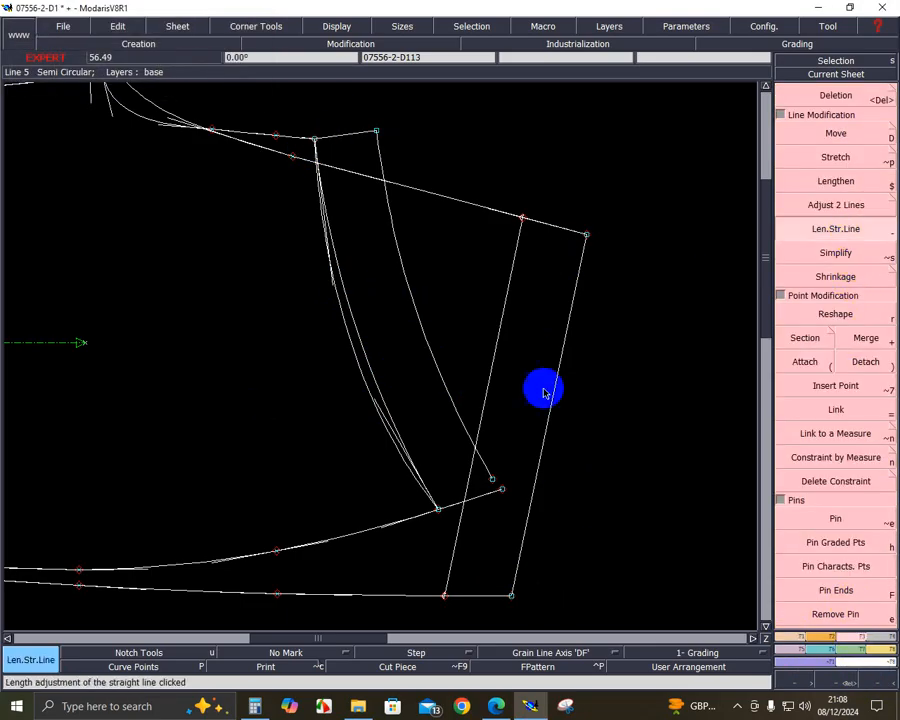
{"action": "left_click", "coordinate": [486, 469]}
{"action": "left_click", "coordinate": [508, 525]}
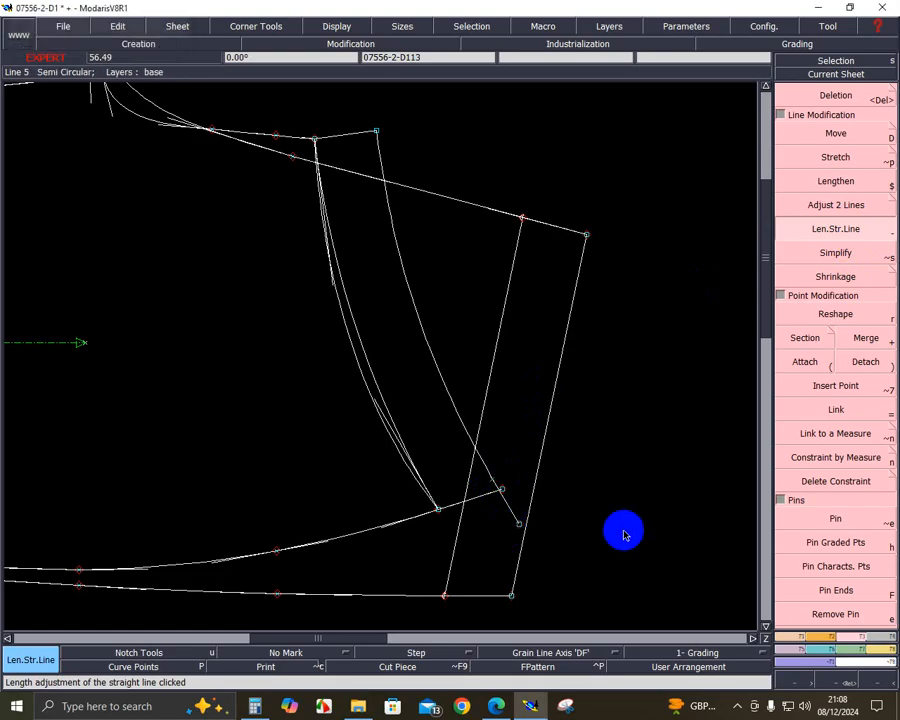
- Extract the curved front waistband and the straight back waistband as separate seam pieces, and rearrange all the sheets
{"action": "left_click", "coordinate": [880, 637]}
{"action": "left_click", "coordinate": [808, 417]}
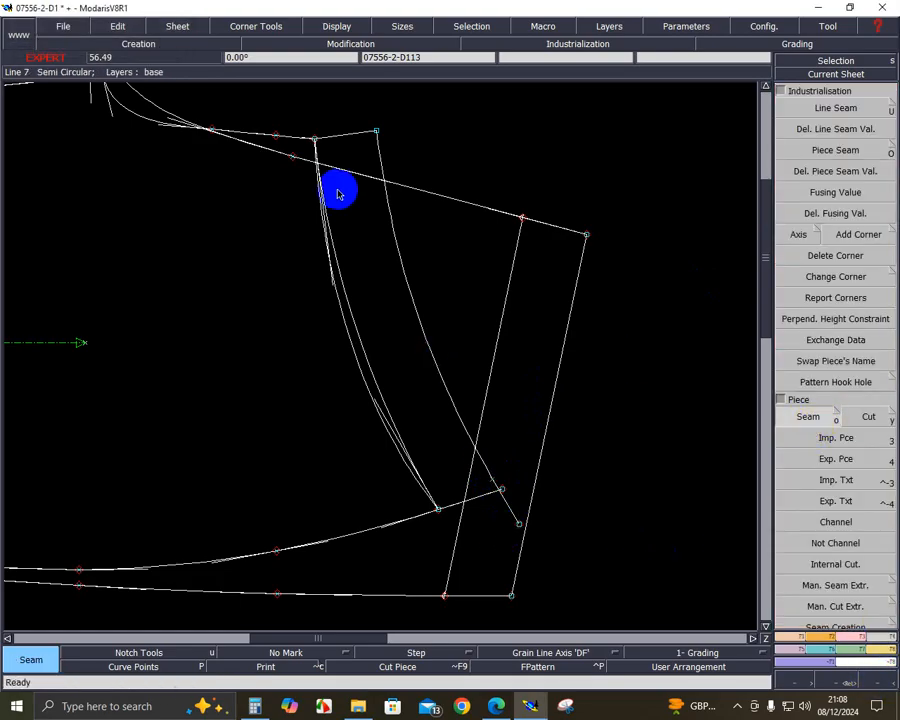
{"action": "left_click", "coordinate": [384, 282]}
{"action": "right_click", "coordinate": [476, 488]}
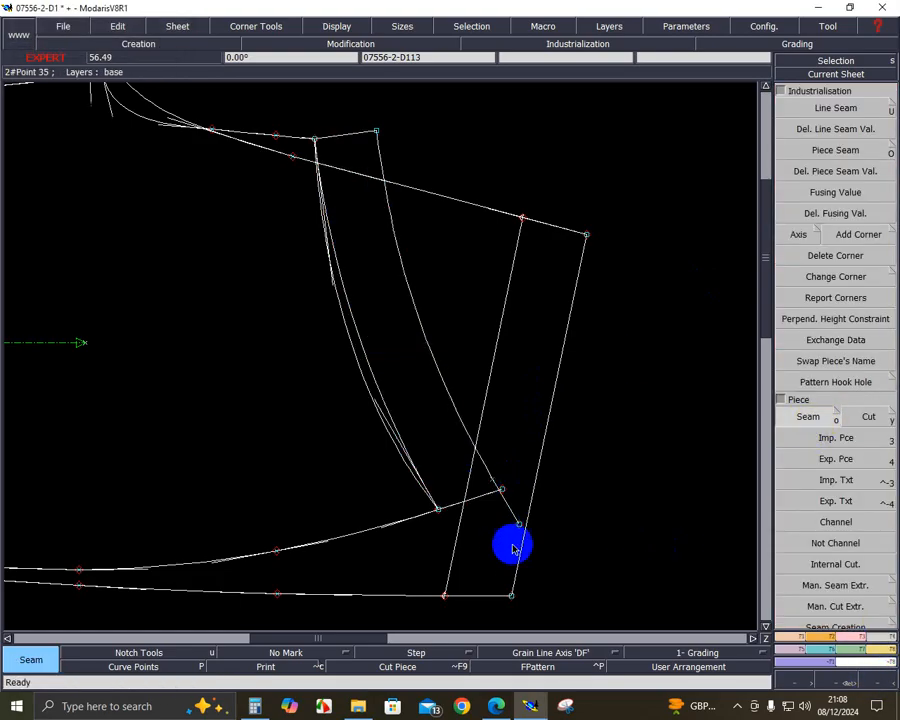
{"action": "left_click", "coordinate": [510, 505]}
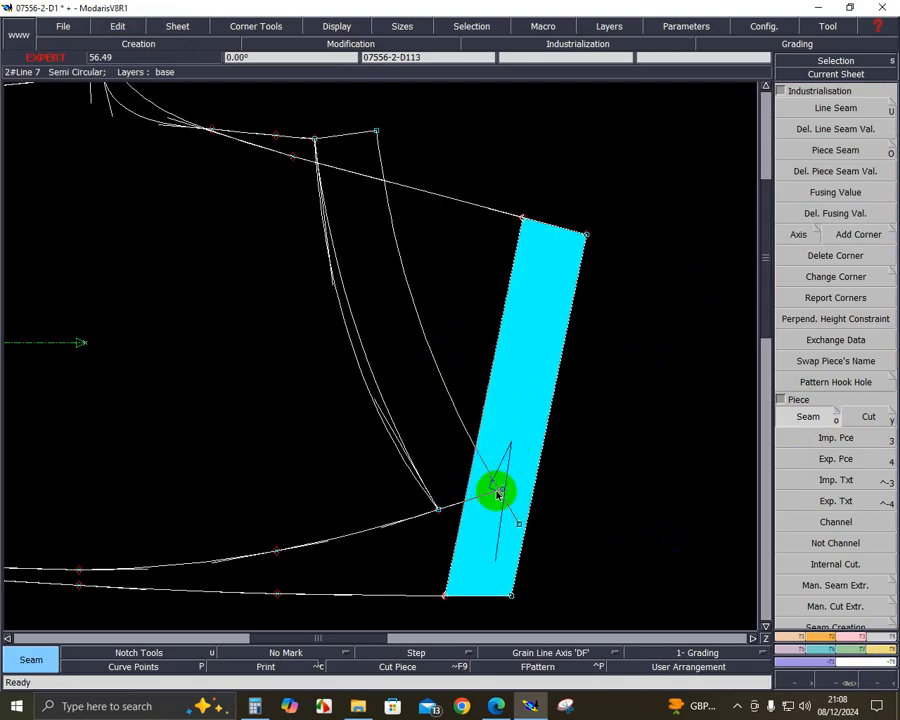
{"action": "right_click", "coordinate": [532, 507]}
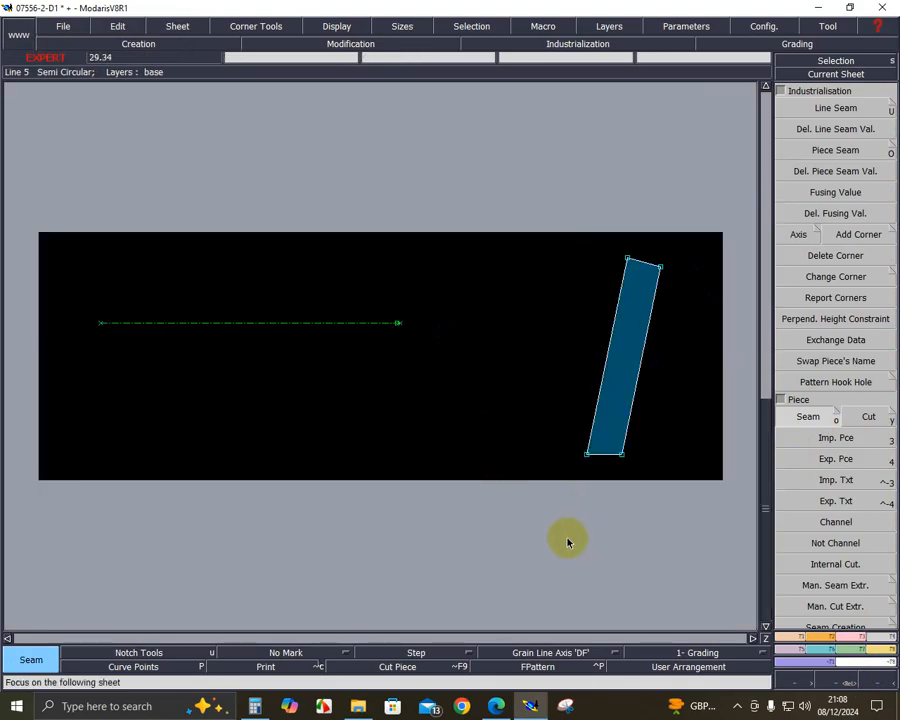
{"action": "key", "text": "j"}
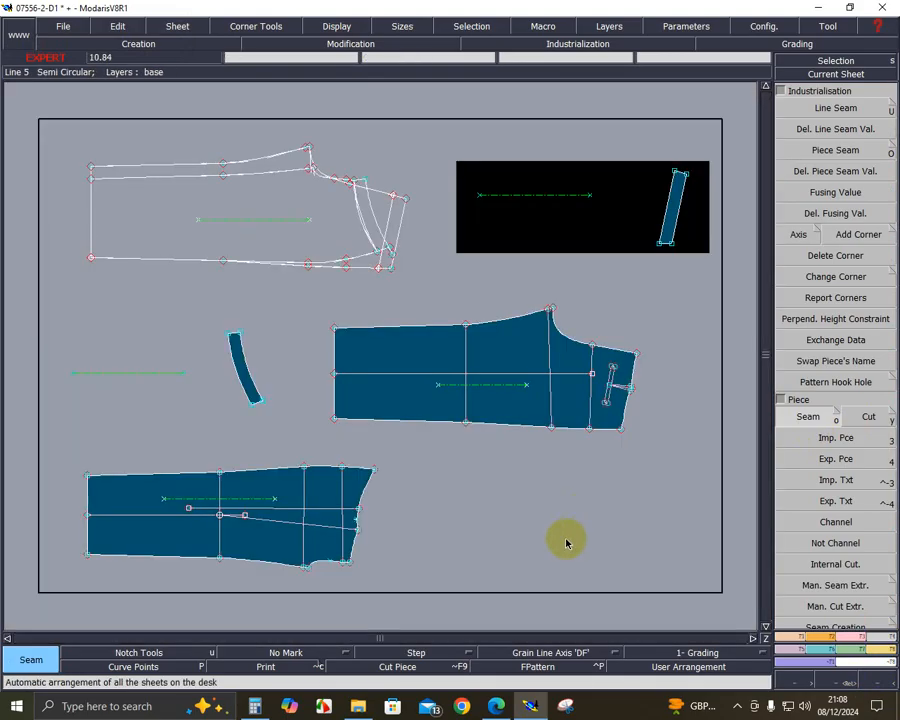
- Configure the seam piece extraction options with Center axis on and both Limited to Working Layer Only and Copy the Contour Text on Lines off
{"action": "left_click", "coordinate": [836, 682]}
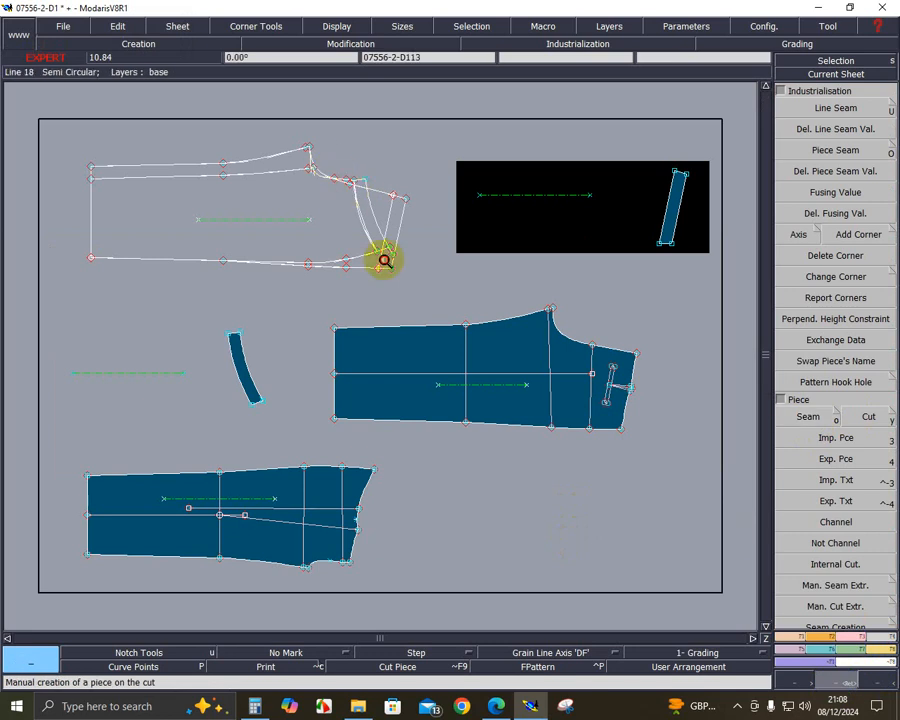
{"action": "left_click", "coordinate": [384, 261]}
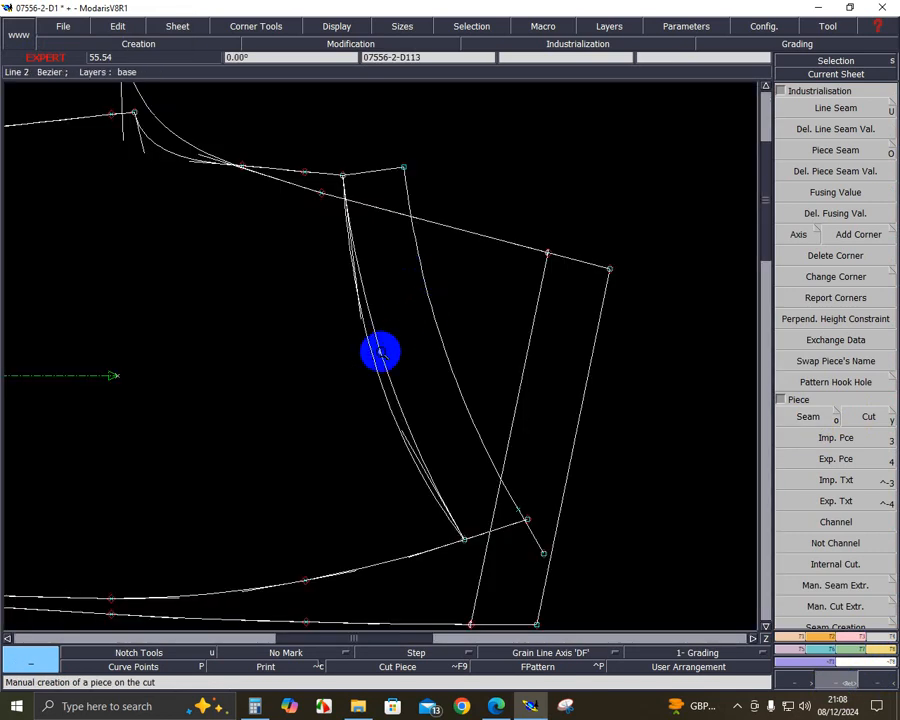
{"action": "key", "text": "j"}
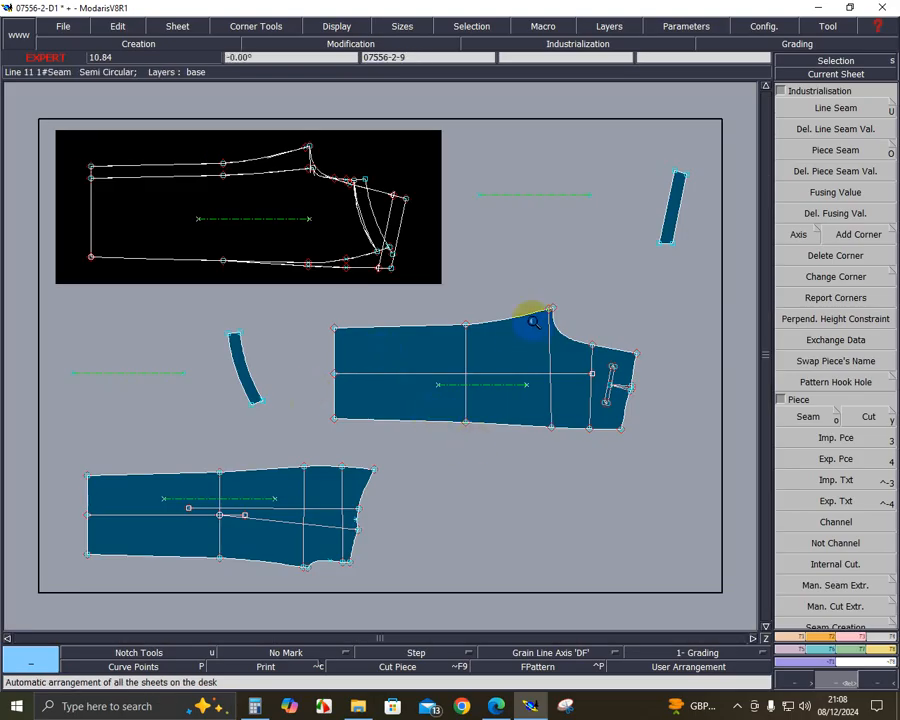
{"action": "left_click", "coordinate": [833, 415]}
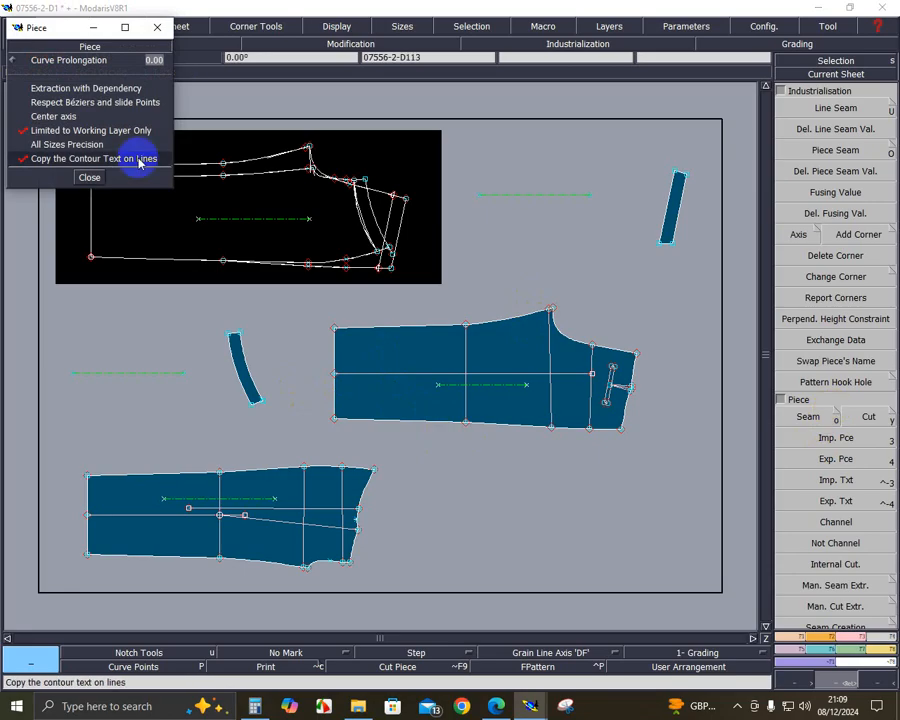
{"action": "left_click", "coordinate": [36, 130]}
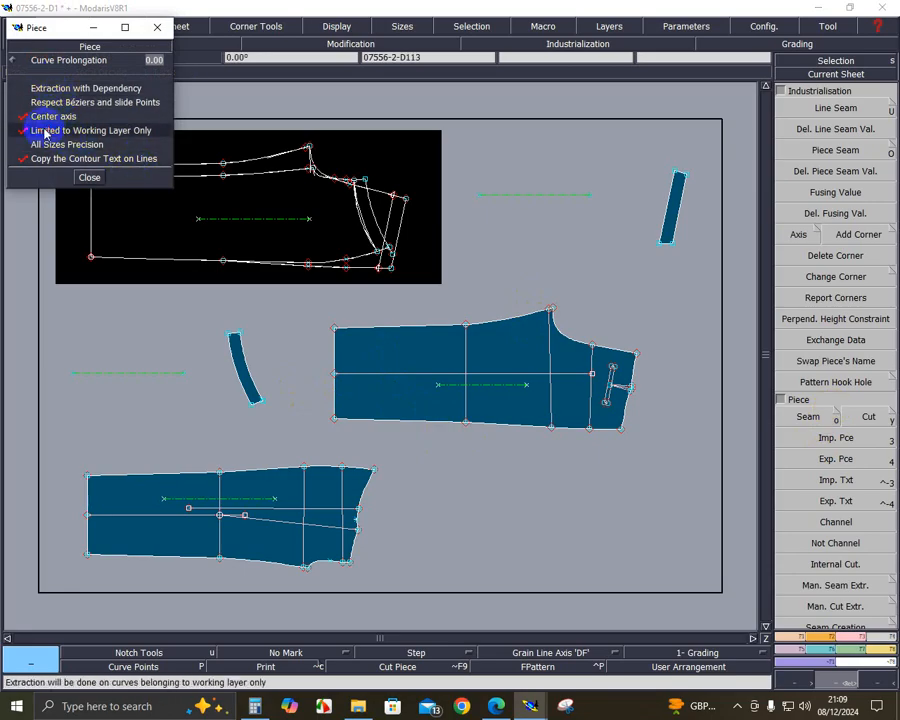
{"action": "left_click", "coordinate": [46, 158]}
{"action": "left_click", "coordinate": [46, 91]}
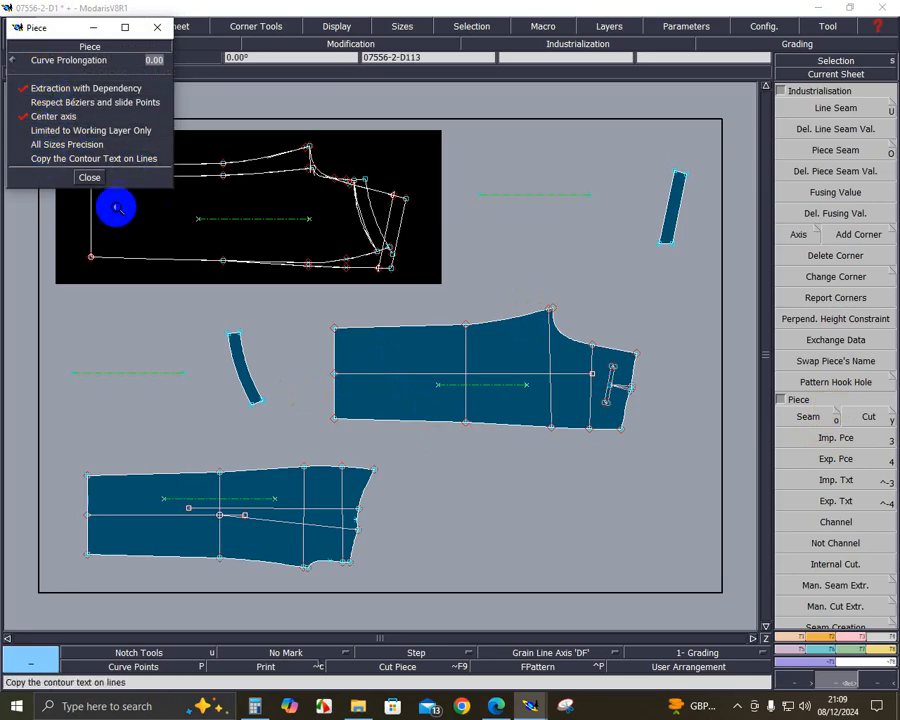
{"action": "left_click", "coordinate": [61, 92]}
{"action": "left_click", "coordinate": [93, 178]}
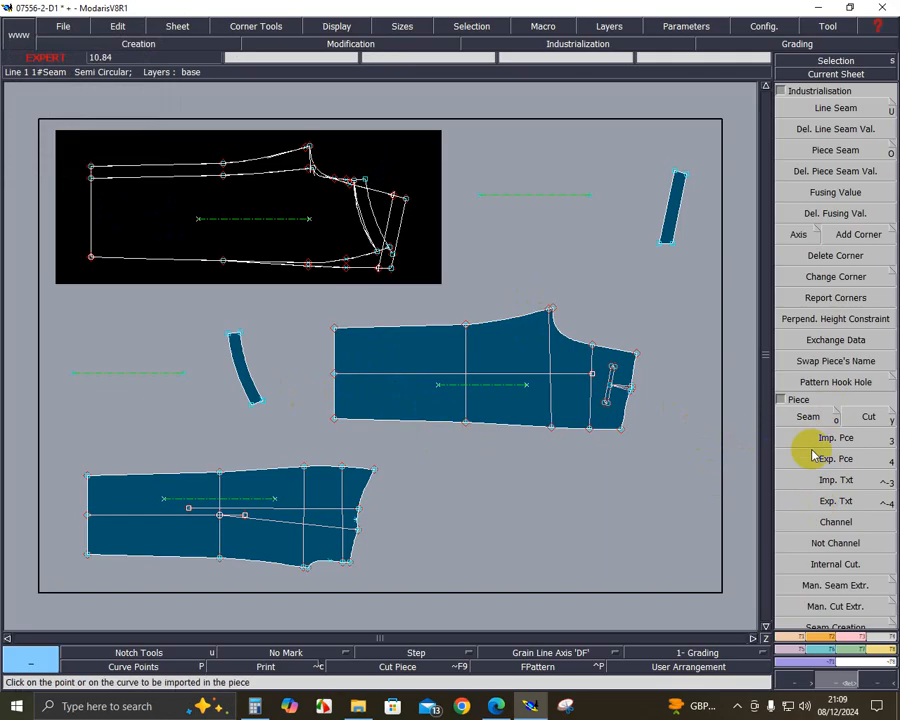
- Apply the Seam extraction again to the back and front waistbands to centre each grain axis, and rearrange all the sheets
{"action": "right_click", "coordinate": [666, 225]}
{"action": "key", "text": "j"}
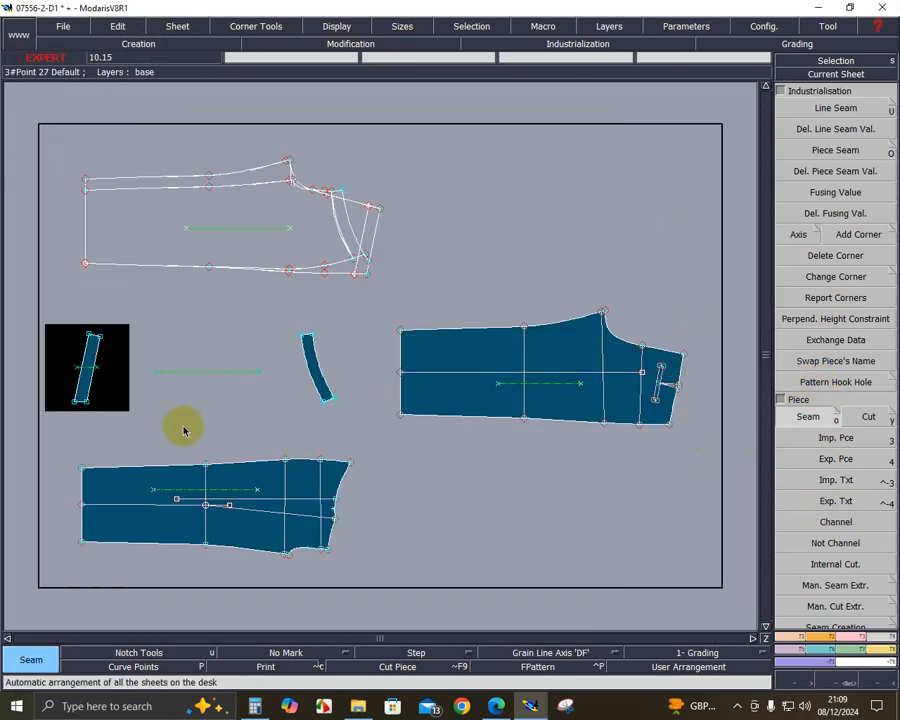
{"action": "key", "text": "Page_Up"}
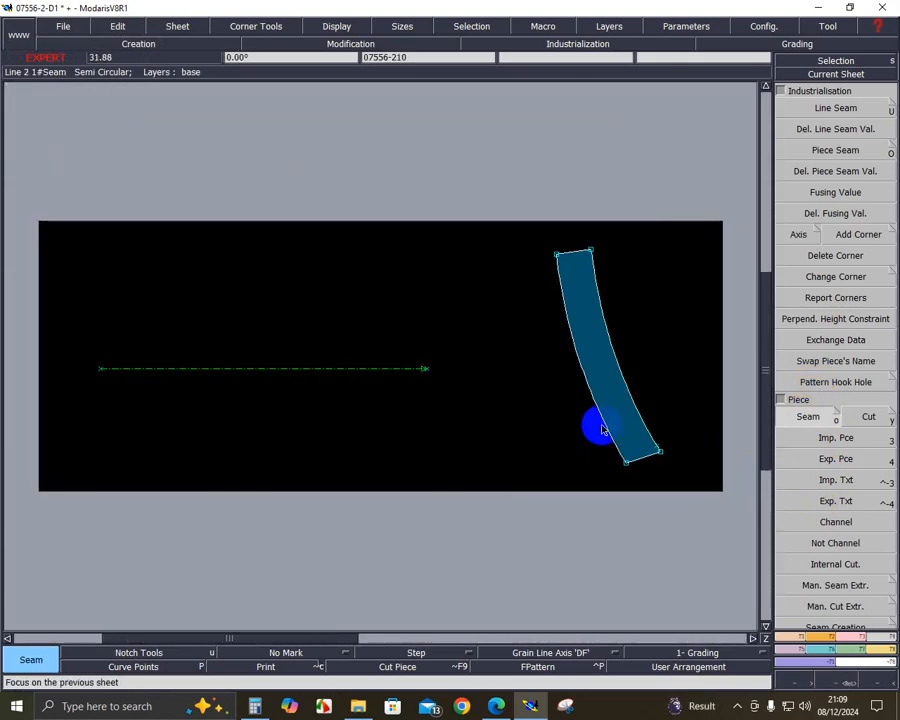
{"action": "left_click", "coordinate": [606, 409]}
{"action": "right_click", "coordinate": [607, 411]}
{"action": "key", "text": "j"}
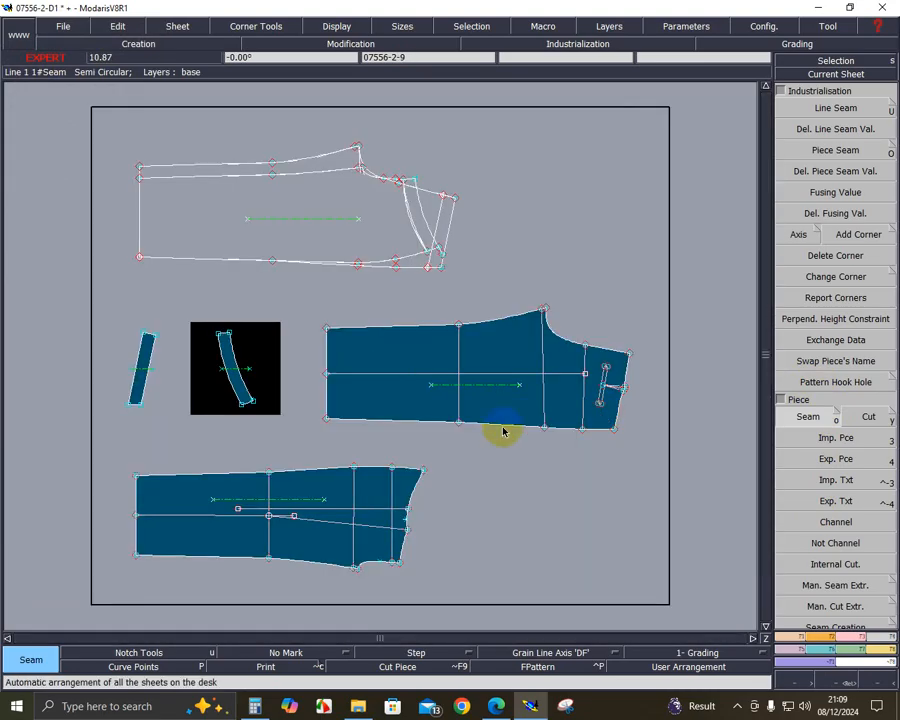
- Move the back trouser sheet down beside the front trouser piece, and place both waistband sheets in the free area above it
{"action": "key", "text": "a"}
{"action": "left_click", "coordinate": [536, 390]}
{"action": "left_click", "coordinate": [518, 543]}
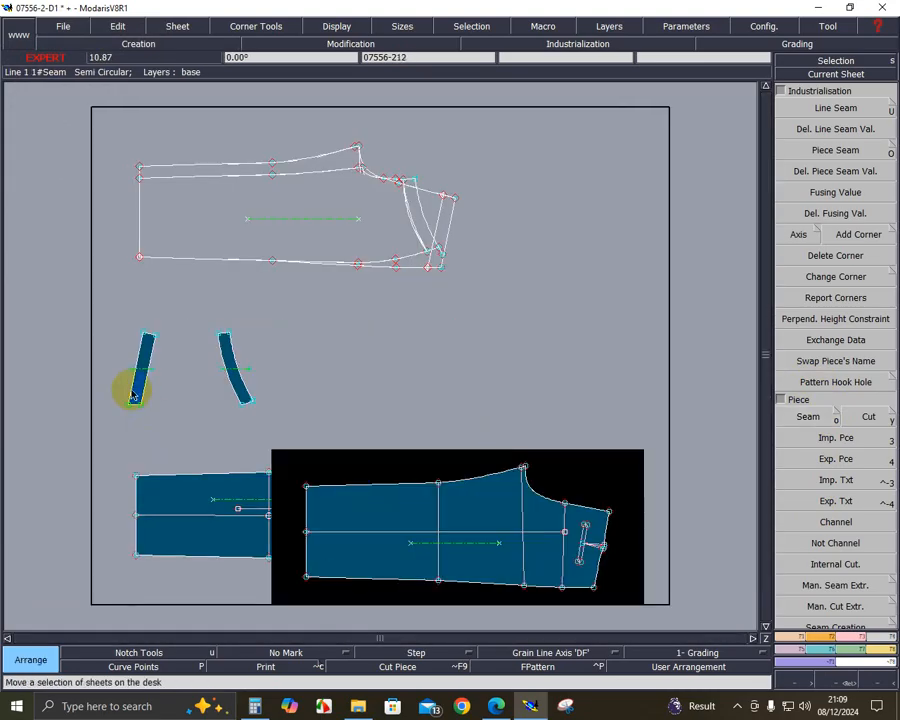
{"action": "left_click", "coordinate": [229, 386]}
{"action": "left_click", "coordinate": [519, 370]}
{"action": "left_click", "coordinate": [141, 386]}
{"action": "left_click", "coordinate": [627, 342]}
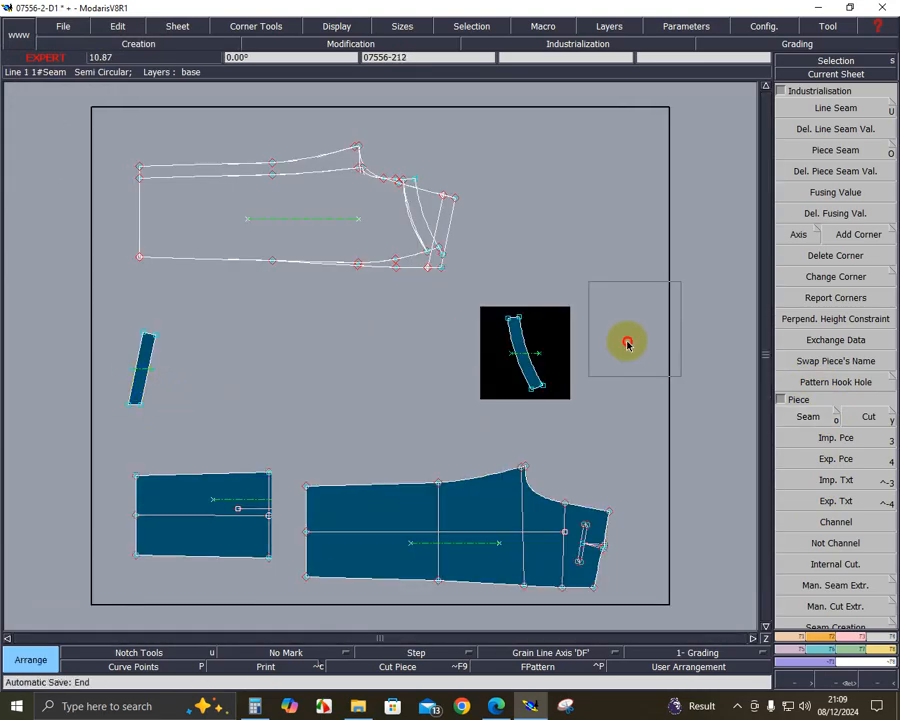
- Mirror the curved front waistband with Y symmetry, move the back trouser sheet aside, and place the waistband beside the base draft's waist
{"action": "left_click", "coordinate": [824, 645]}
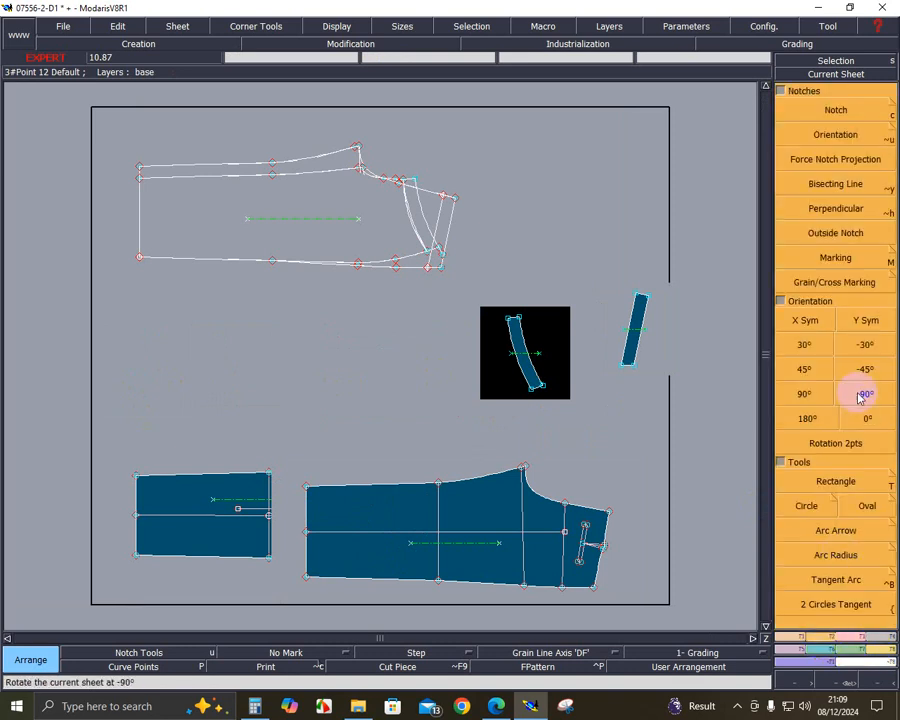
{"action": "left_click", "coordinate": [866, 322]}
{"action": "left_click", "coordinate": [606, 472]}
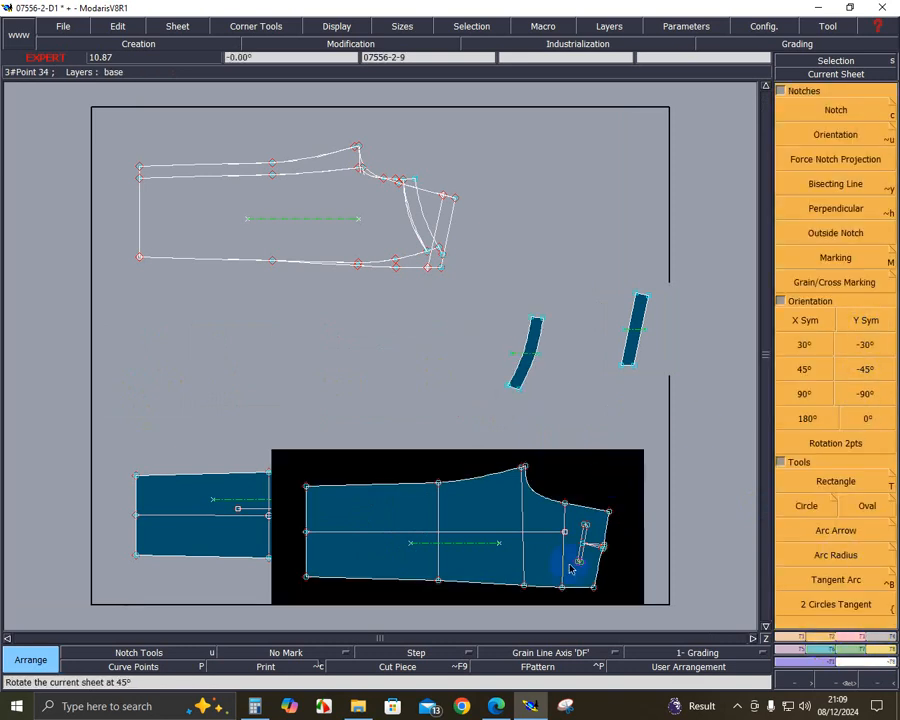
{"action": "left_click_drag", "start_coordinate": [567, 578], "coordinate": [181, 357]}
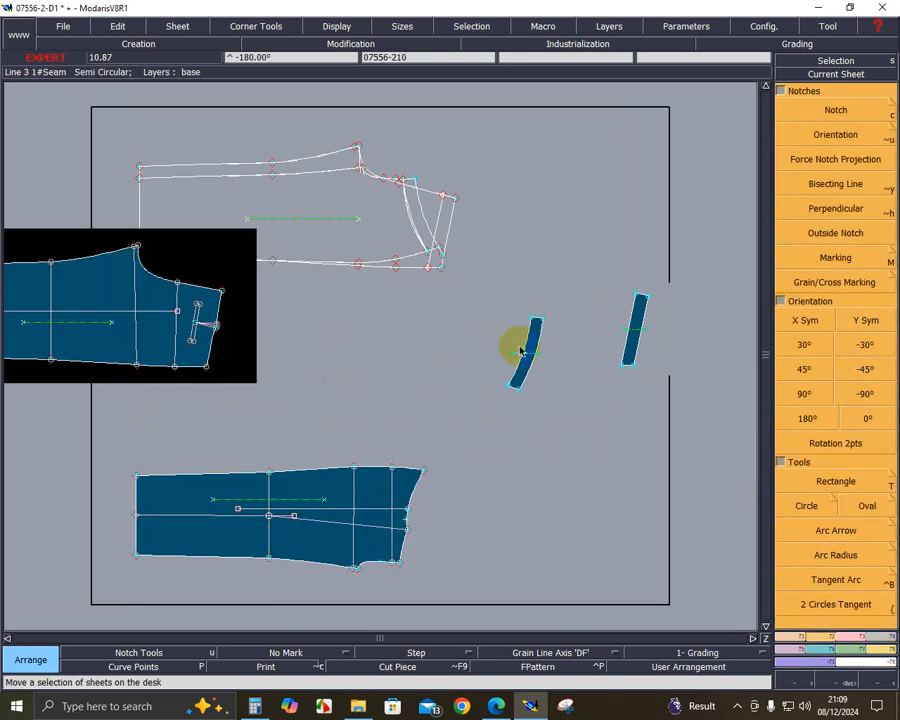
{"action": "left_click_drag", "start_coordinate": [518, 349], "coordinate": [500, 212]}
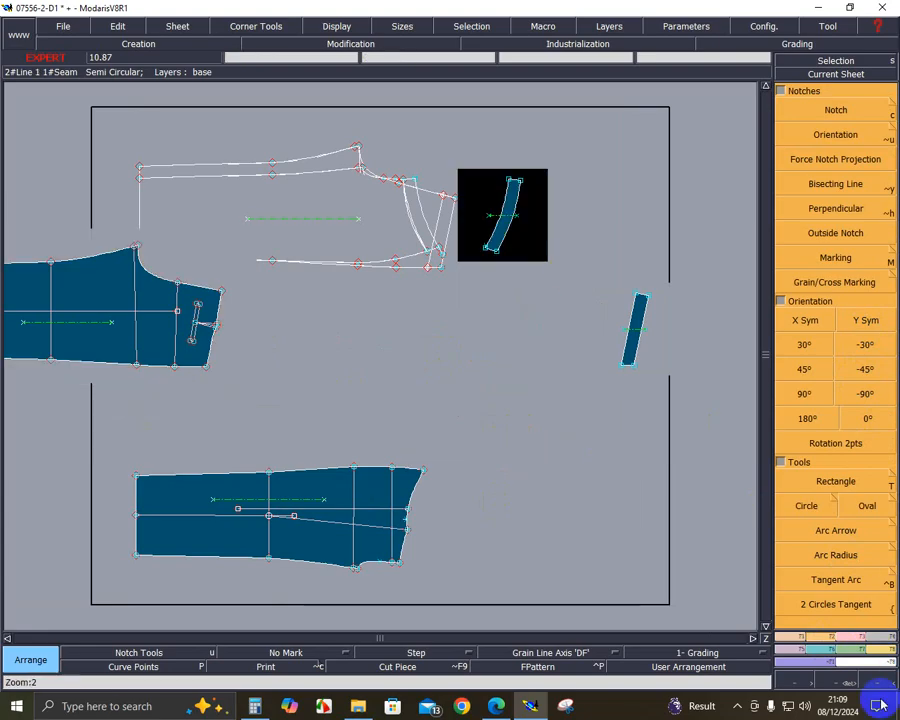
- Delete the waistband construction curves, the centre-front end line and the side-seam extension from the front waist of the base draft
{"action": "left_click_drag", "start_coordinate": [295, 151], "coordinate": [574, 295]}
{"action": "left_click_drag", "start_coordinate": [131, 195], "coordinate": [649, 512]}
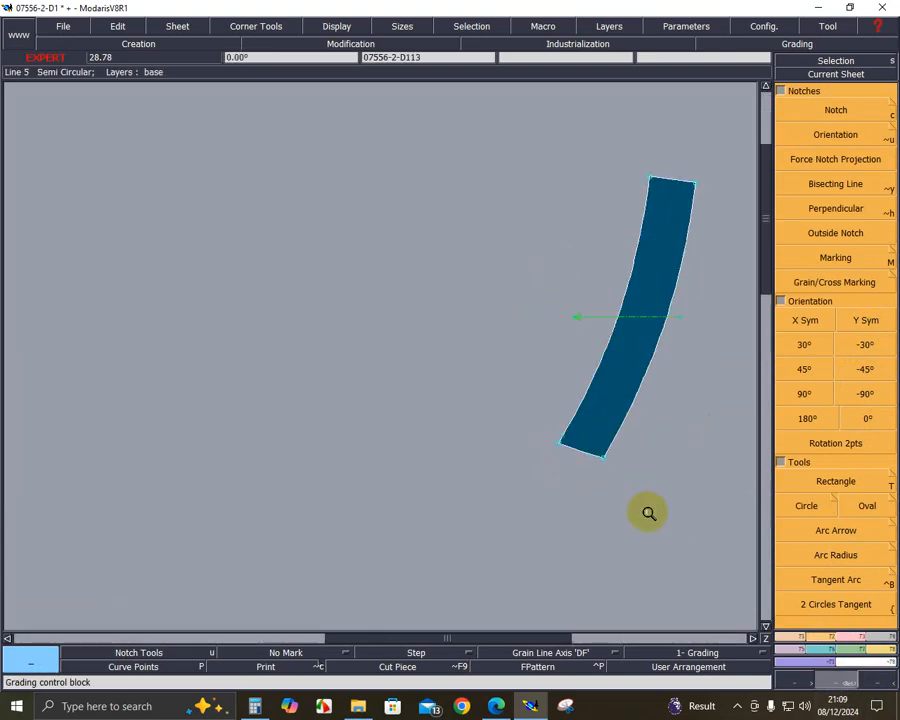
{"action": "key", "text": "Delete"}
{"action": "left_click", "coordinate": [338, 364]}
{"action": "left_click", "coordinate": [281, 337]}
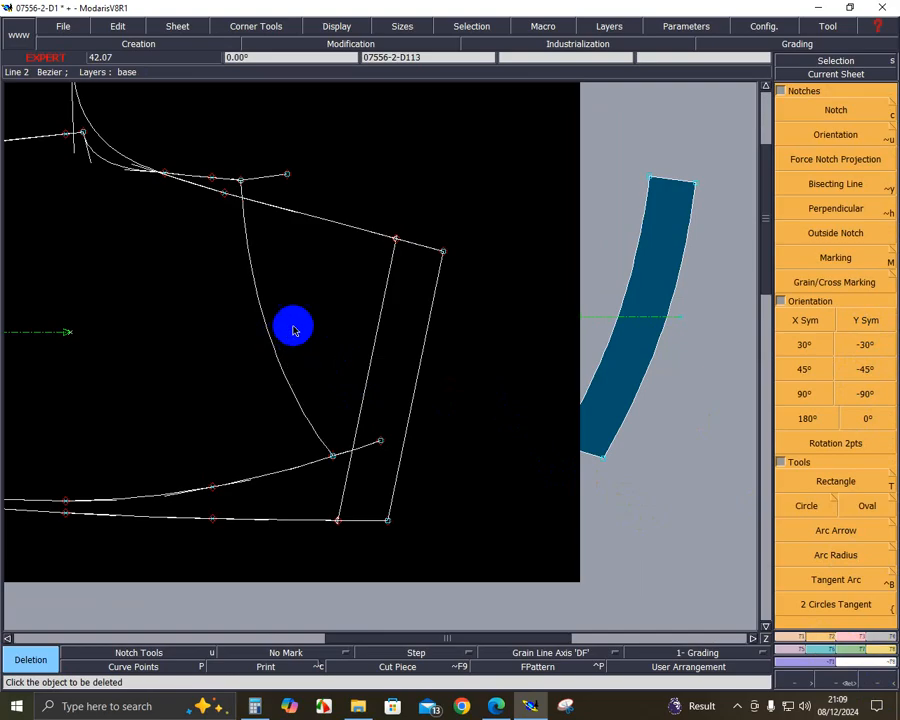
{"action": "left_click", "coordinate": [270, 178]}
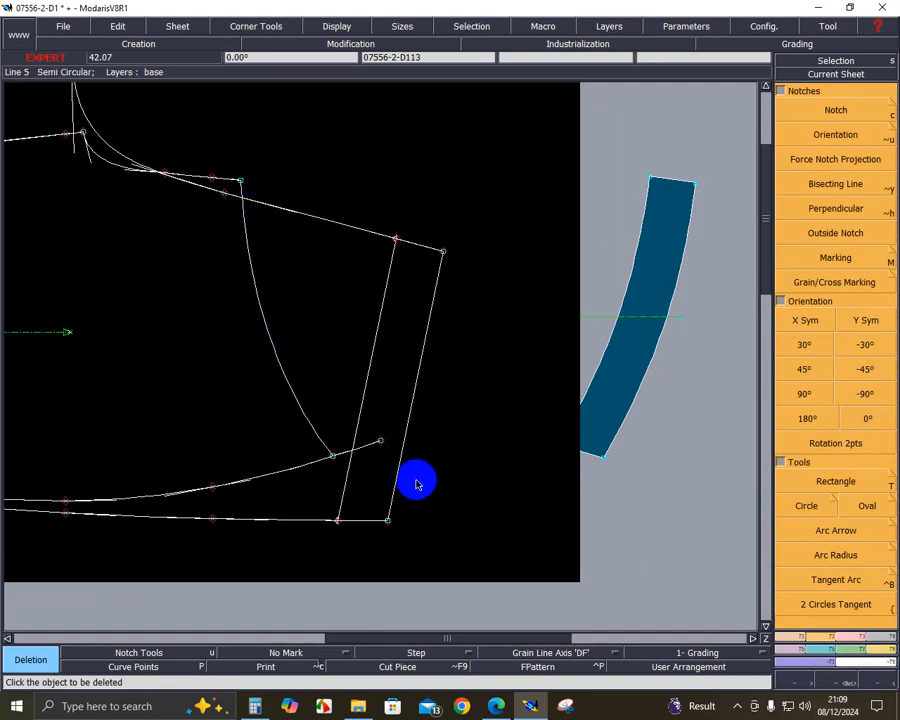
{"action": "left_click", "coordinate": [372, 446]}
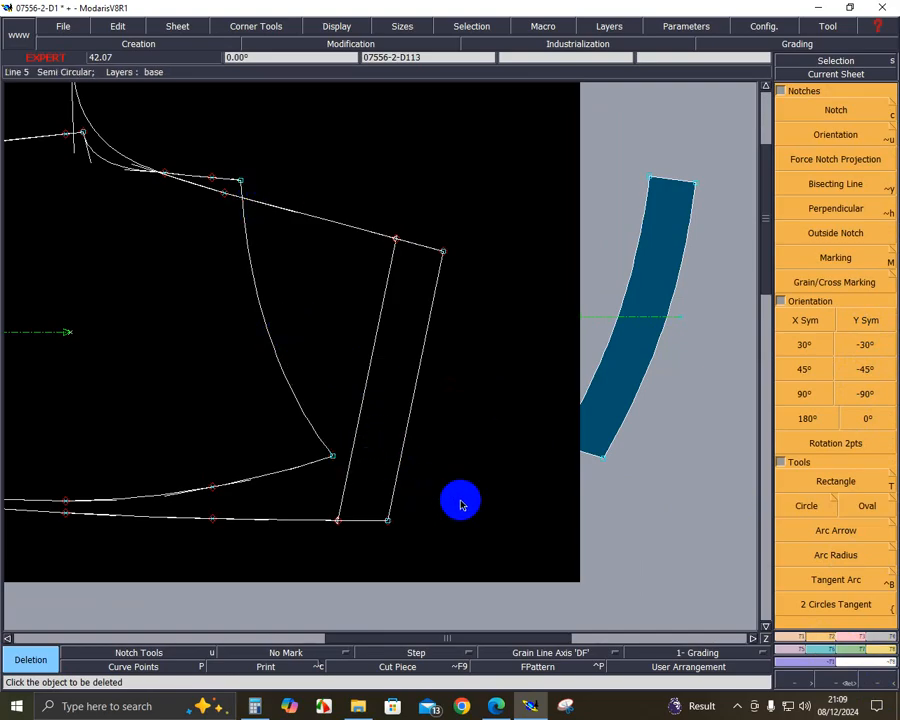
- Add dynamic length measures to the base draft's front waist curve and the concave edge of the front waistband
{"action": "left_click", "coordinate": [605, 461]}
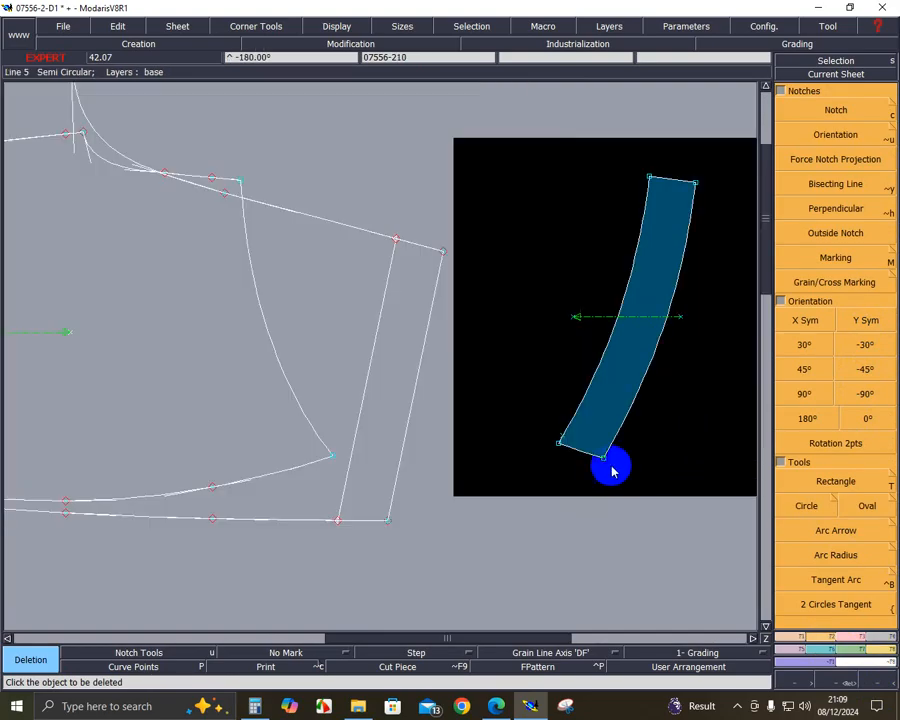
{"action": "left_click", "coordinate": [883, 653]}
{"action": "left_click", "coordinate": [835, 207]}
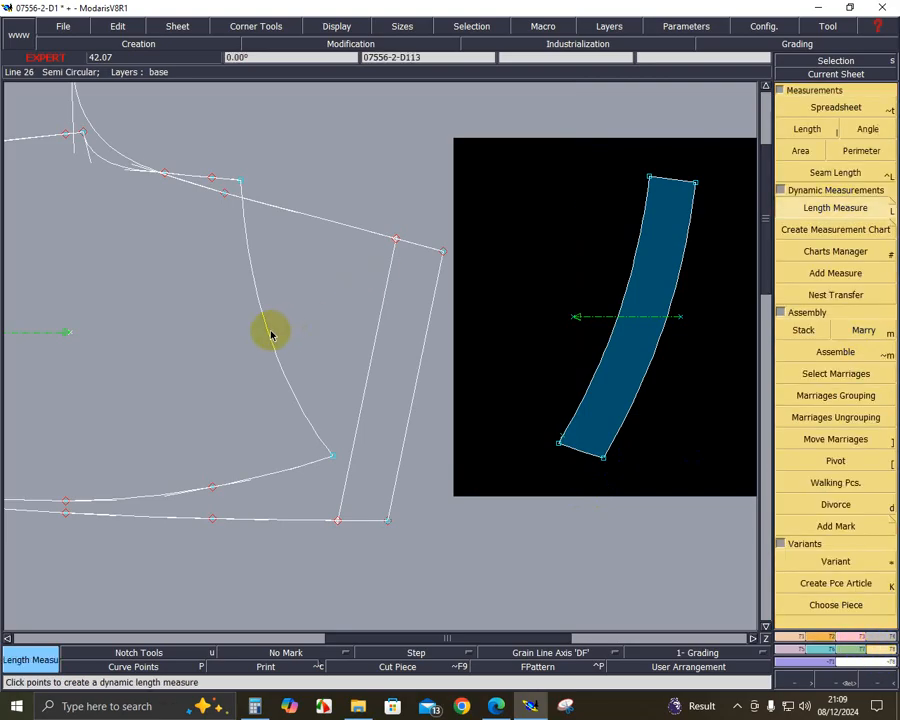
{"action": "left_click", "coordinate": [151, 358]}
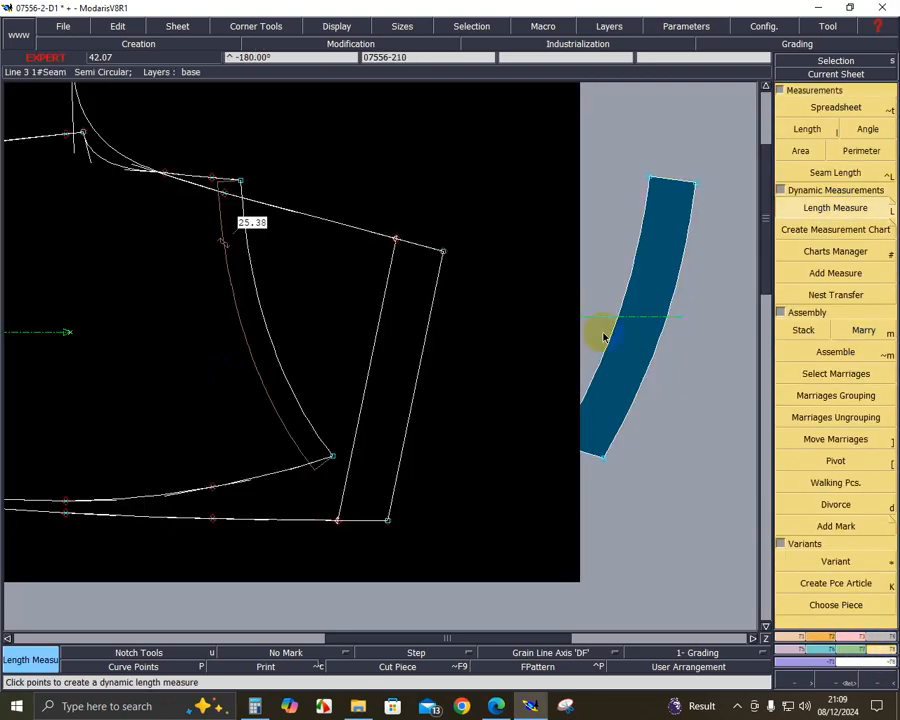
{"action": "left_click", "coordinate": [656, 383]}
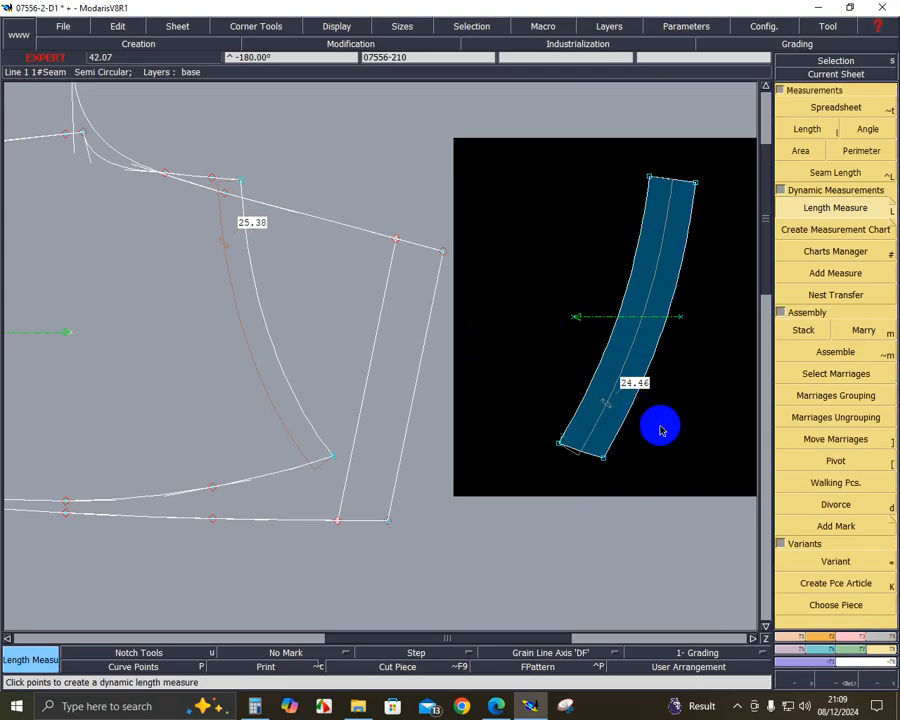
{"action": "key", "text": "Delete"}
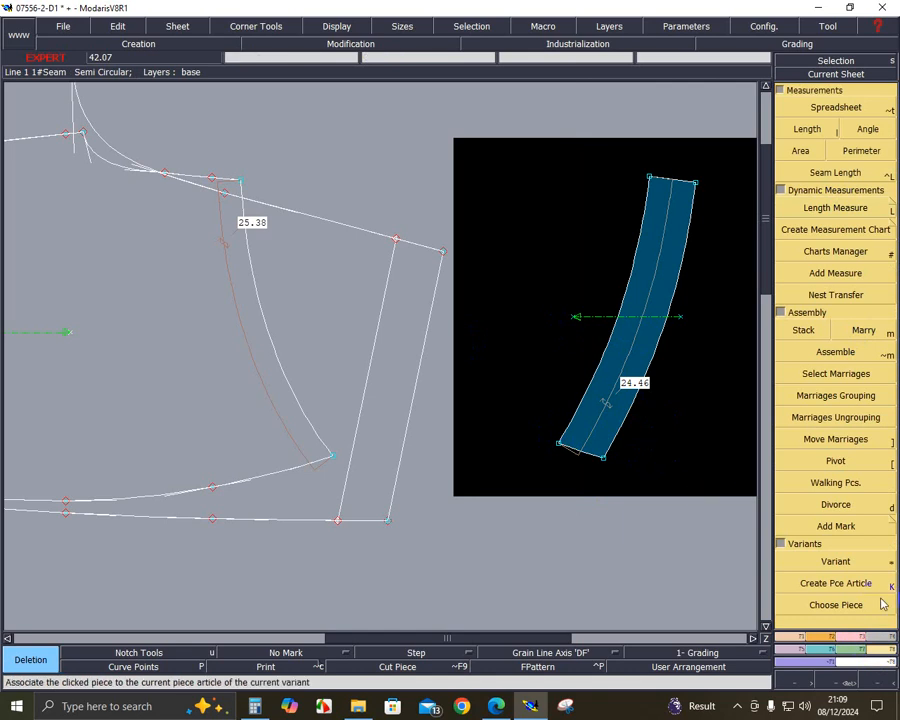
- Rotate the front waistband by two points so that its centre-front end lies horizontal
{"action": "left_click", "coordinate": [827, 636]}
{"action": "left_click", "coordinate": [864, 442]}
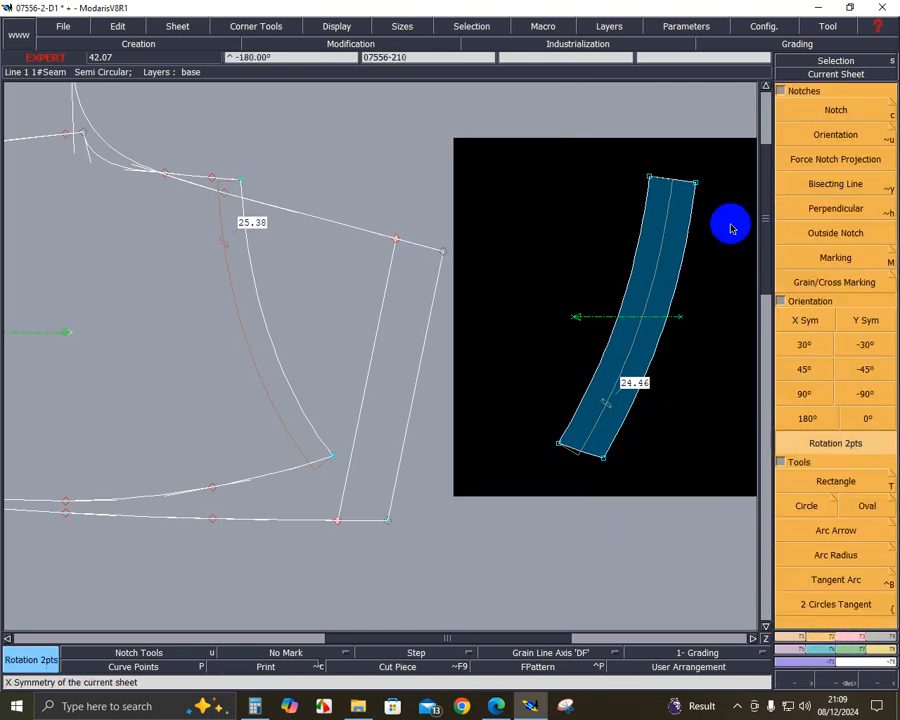
{"action": "left_click", "coordinate": [649, 177]}
{"action": "left_click", "coordinate": [694, 183]}
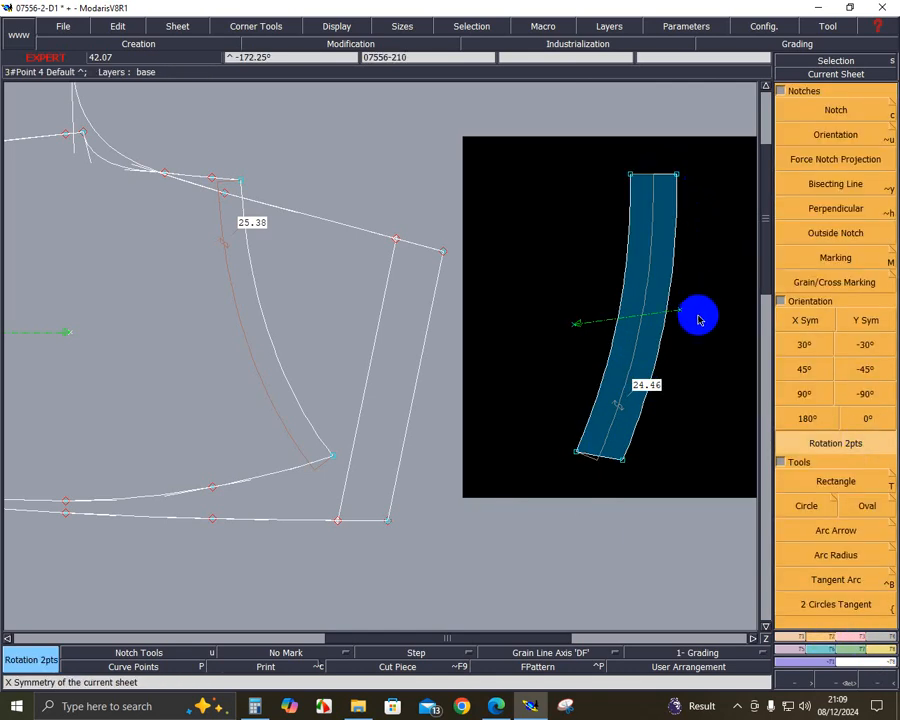
- Add a dynamic length measure to the convex edge of the front waistband
{"action": "left_click", "coordinate": [857, 641]}
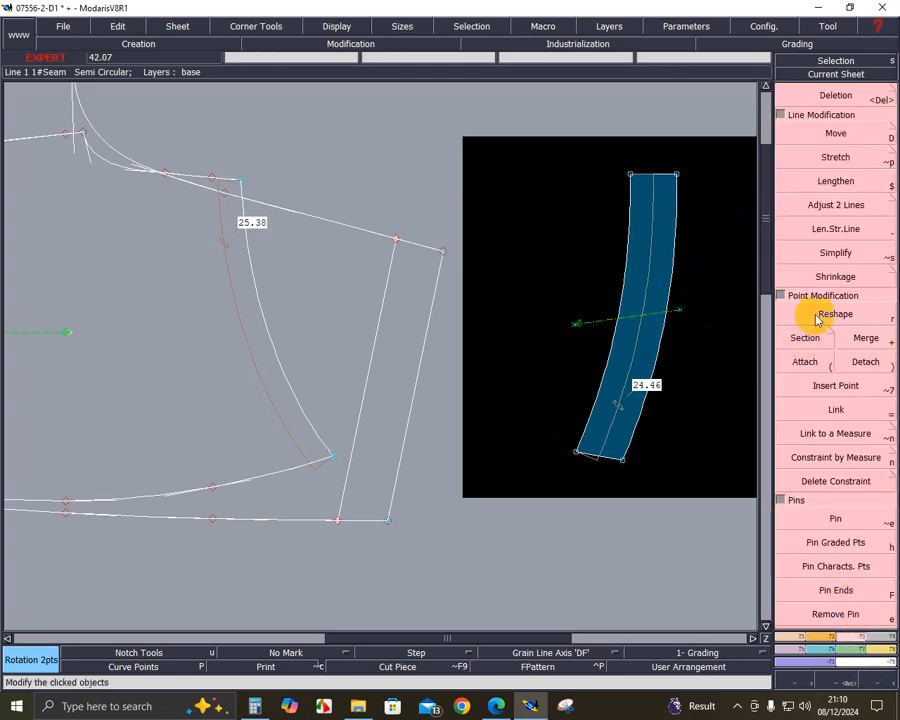
{"action": "left_click", "coordinate": [886, 648]}
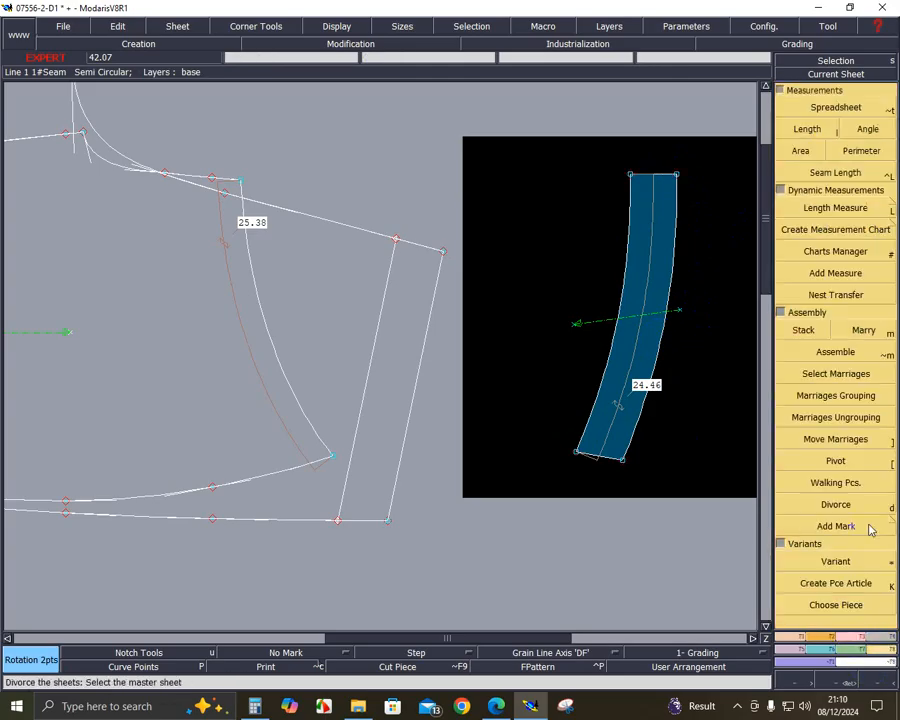
{"action": "left_click", "coordinate": [835, 208]}
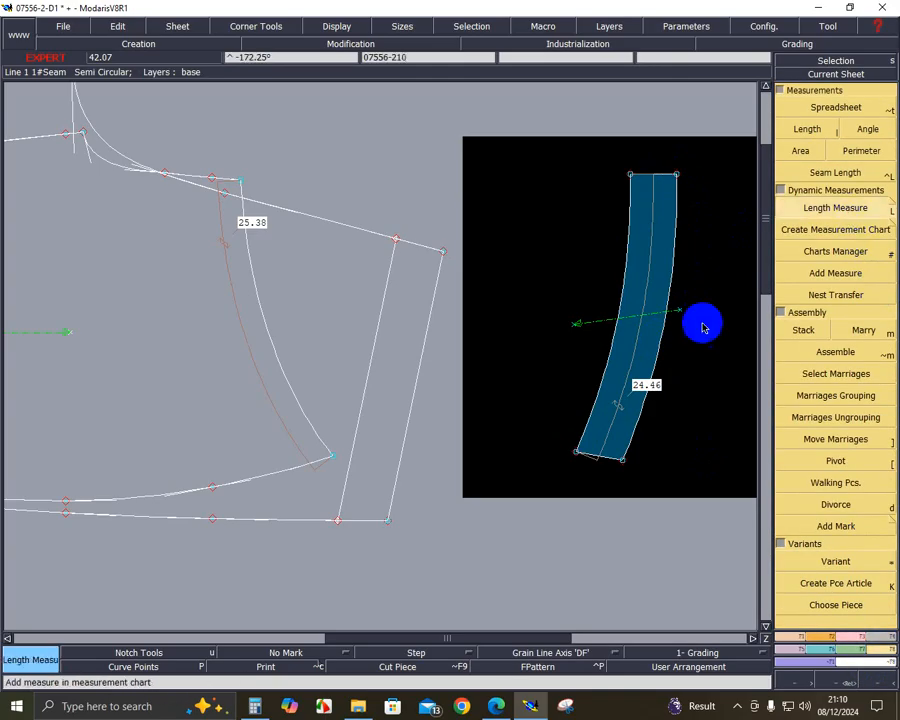
{"action": "left_click", "coordinate": [661, 354]}
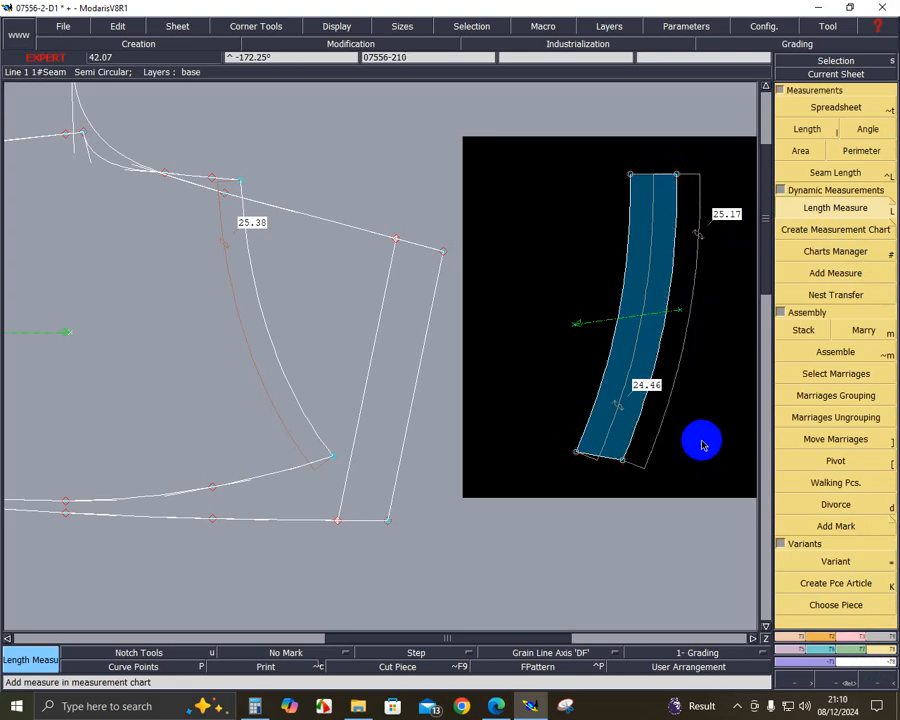
- Stretch the side-seam corner of the front waistband's concave edge with a dl value of 0.8 cm
{"action": "left_click", "coordinate": [855, 638]}
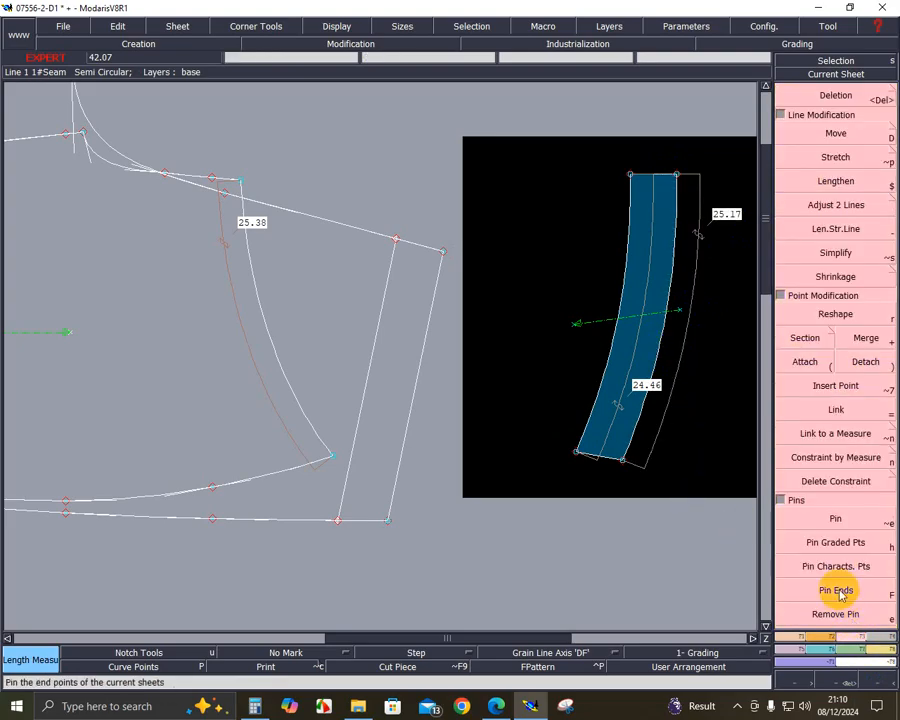
{"action": "left_click", "coordinate": [835, 157]}
{"action": "left_click", "coordinate": [621, 461]}
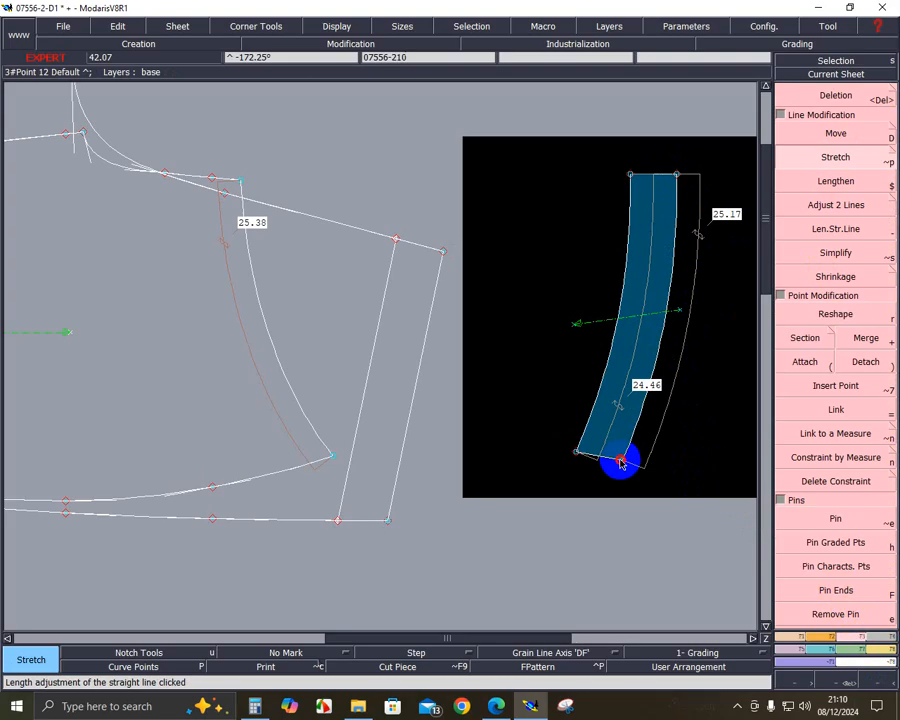
{"action": "left_click", "coordinate": [570, 464]}
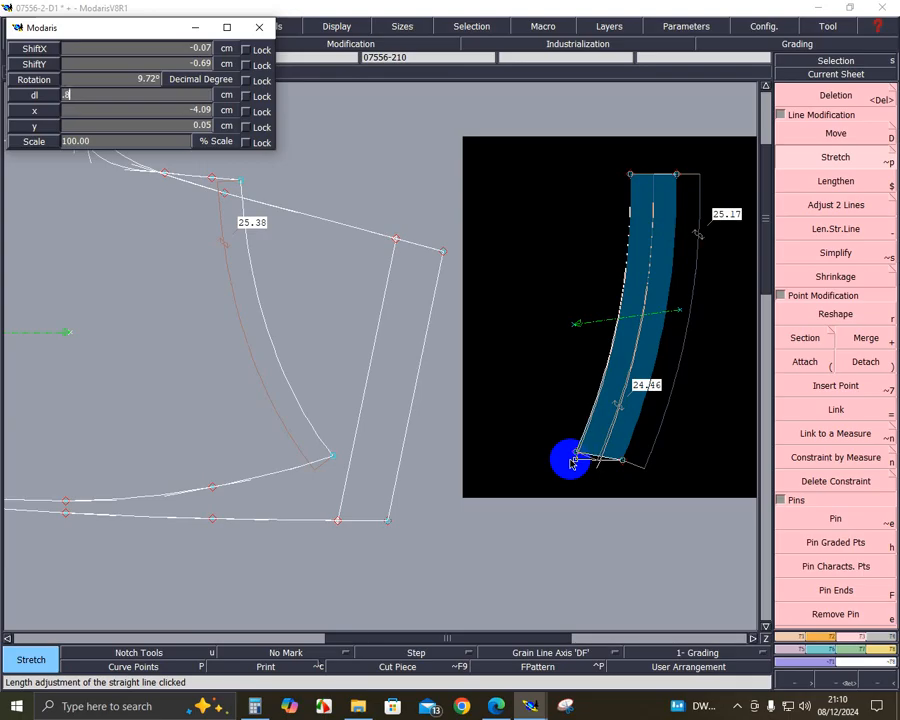
{"action": "type", "text": ".8"}
{"action": "key", "text": "Return"}
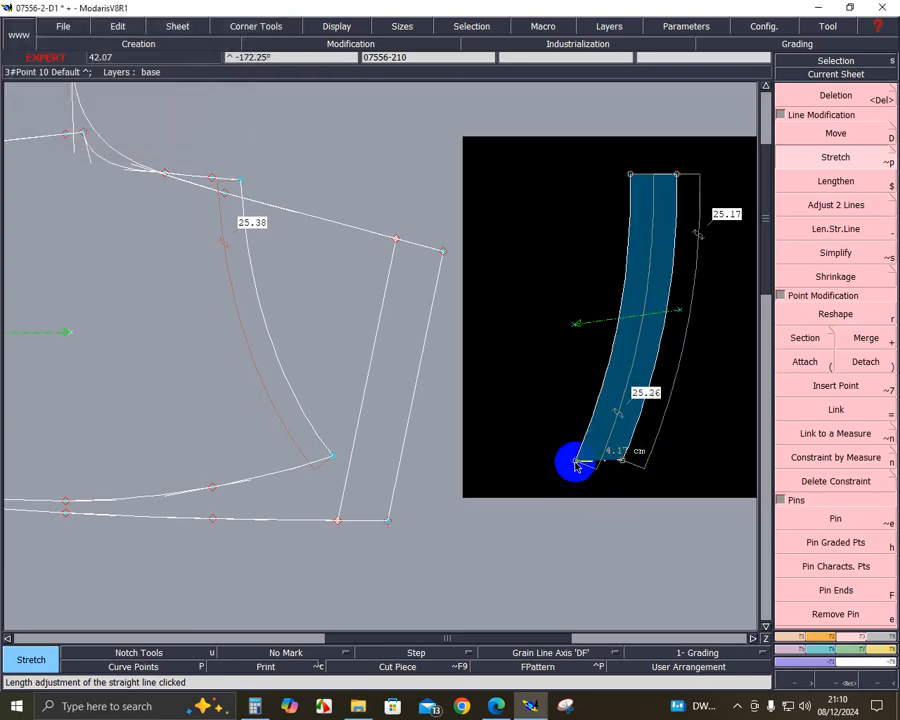
- Stretch the side-seam corner of the front waistband's concave edge with a dl of 0.10 cm and delete the waistband's length measures
{"action": "left_click", "coordinate": [575, 468]}
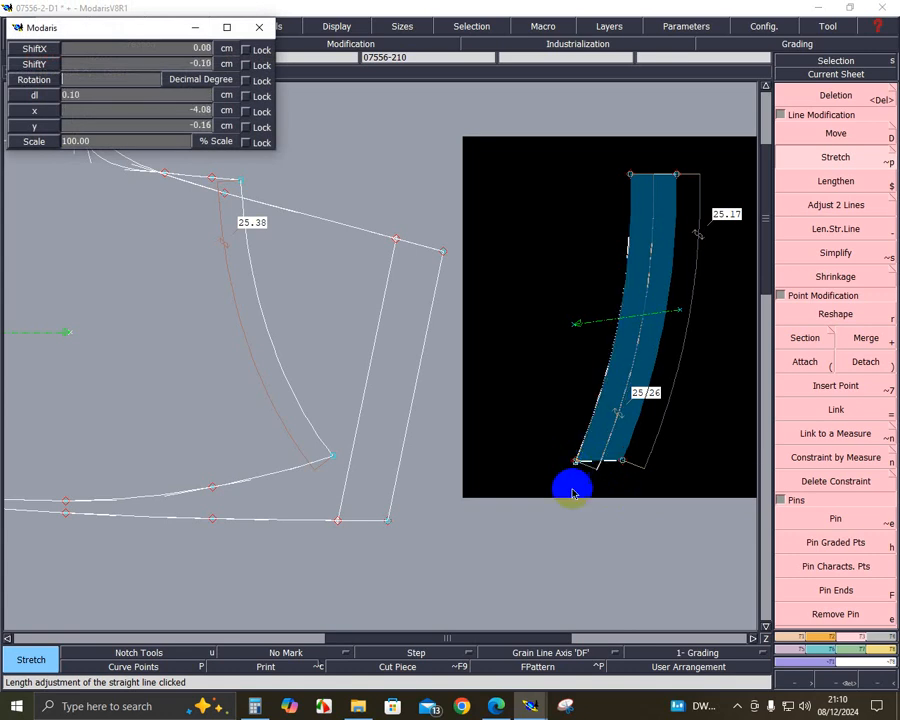
{"action": "key", "text": "Escape"}
{"action": "key", "text": "Delete"}
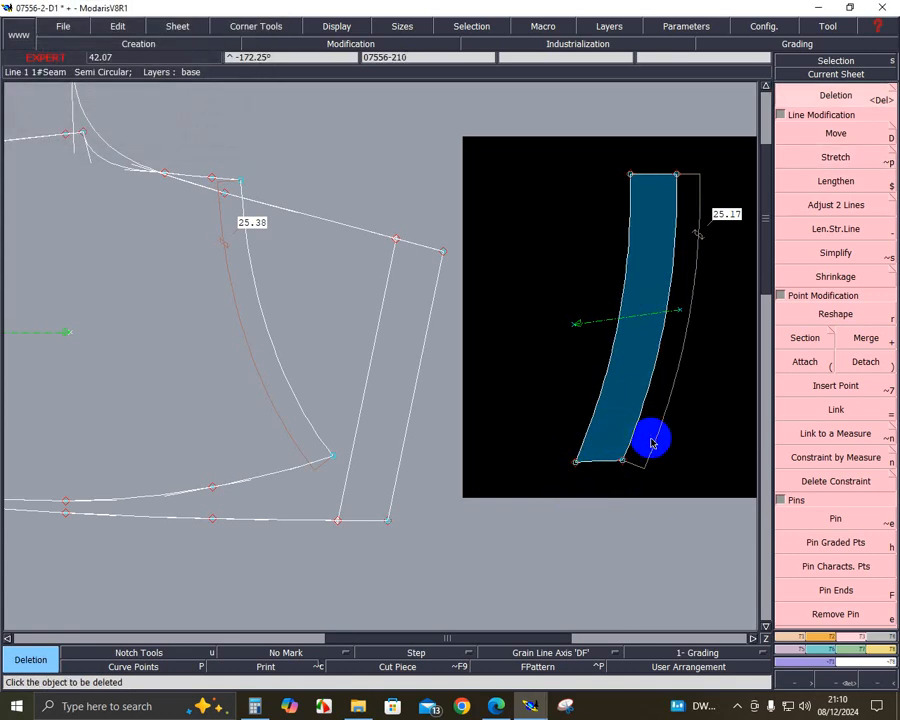
{"action": "left_click", "coordinate": [652, 443]}
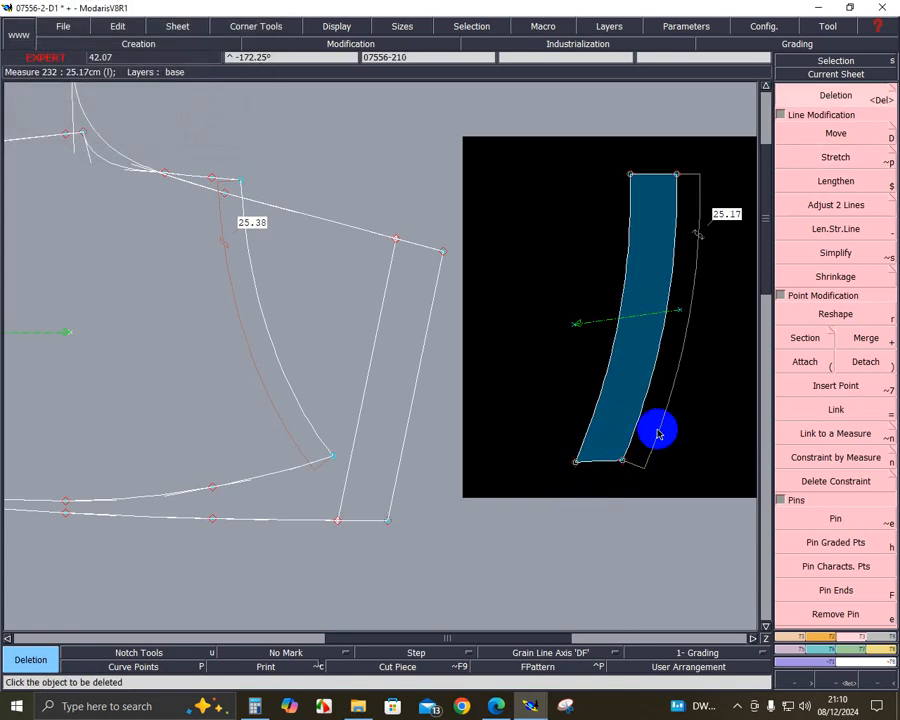
- Assemble the front waistband onto the base draft, matching its concave centre-front corner to the centre-front end of the front waist curve
{"action": "left_click", "coordinate": [888, 660]}
{"action": "left_click", "coordinate": [250, 345]}
{"action": "left_click", "coordinate": [836, 355]}
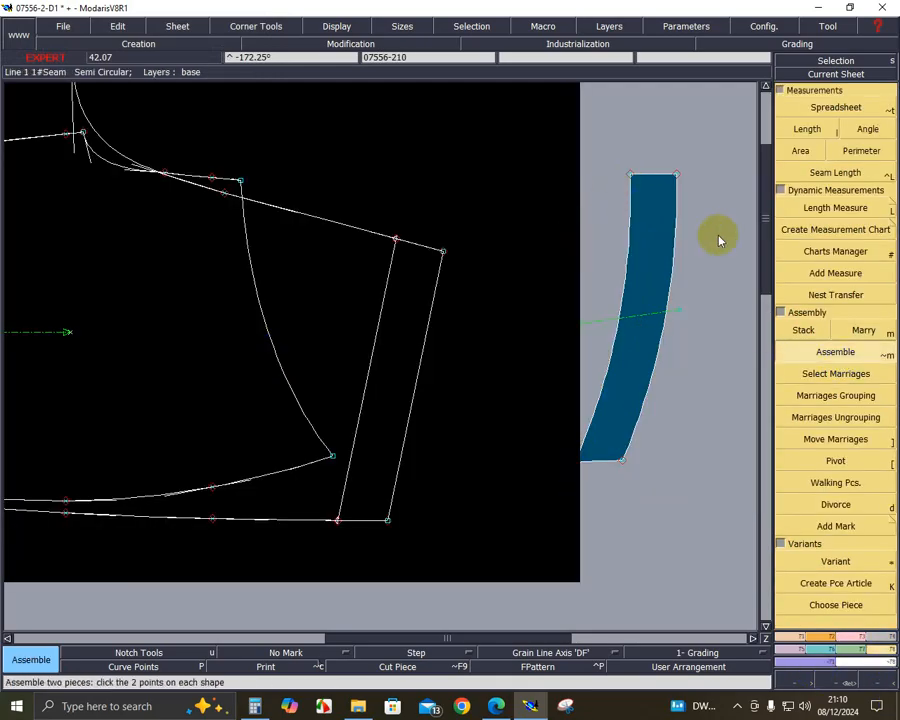
{"action": "left_click", "coordinate": [675, 176]}
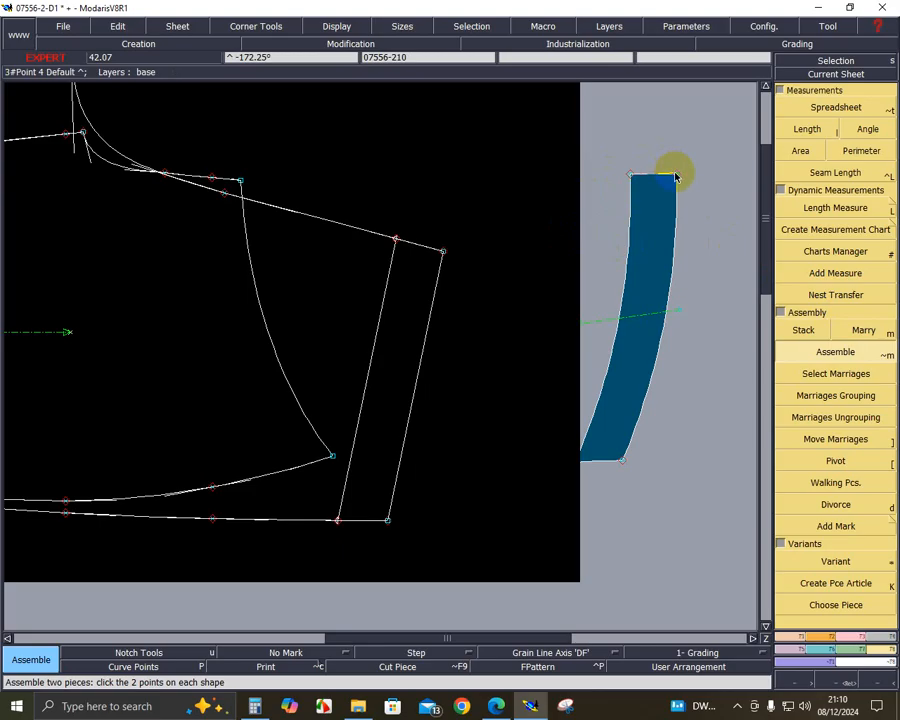
{"action": "left_click", "coordinate": [631, 176]}
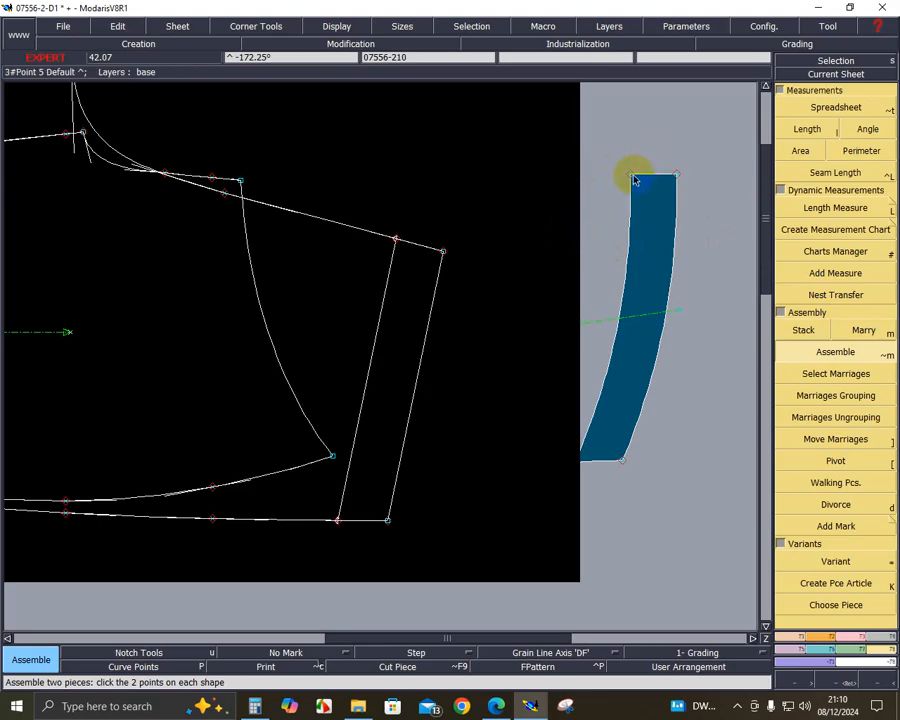
{"action": "left_click", "coordinate": [241, 181]}
{"action": "left_click", "coordinate": [245, 213]}
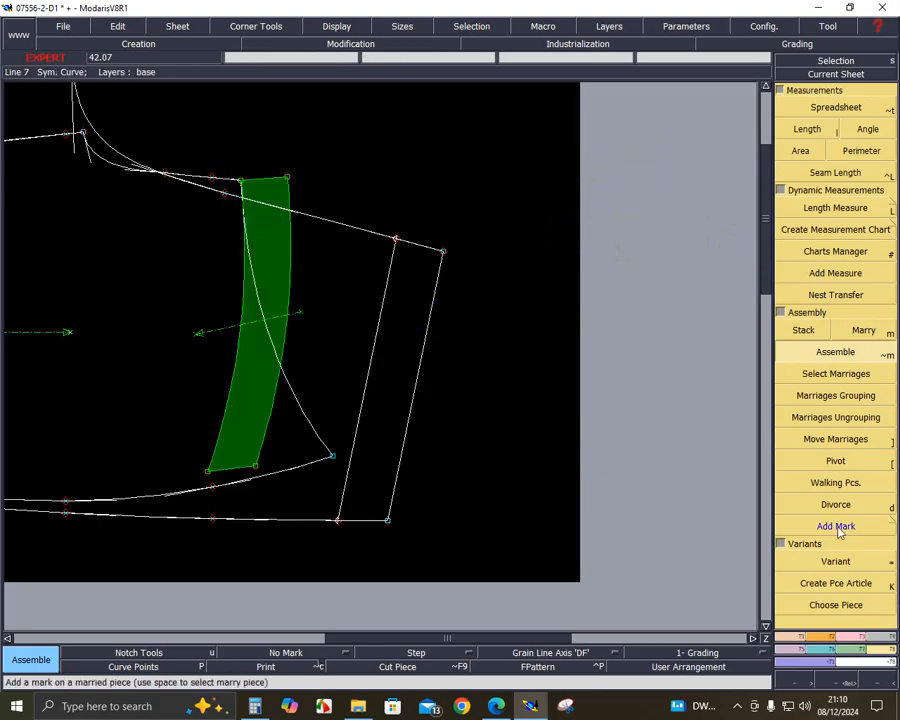
- Walk the assembled waistband along the front waist curve to the curve's side-seam end
{"action": "left_click", "coordinate": [836, 482]}
{"action": "left_click", "coordinate": [245, 222]}
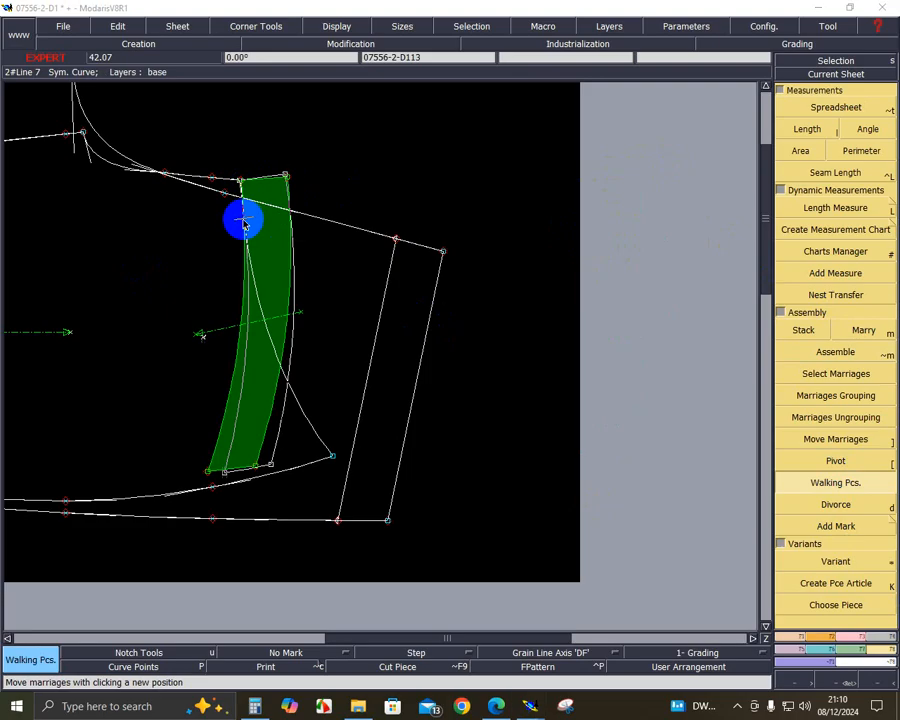
{"action": "left_click_drag", "start_coordinate": [245, 222], "coordinate": [3, 345]}
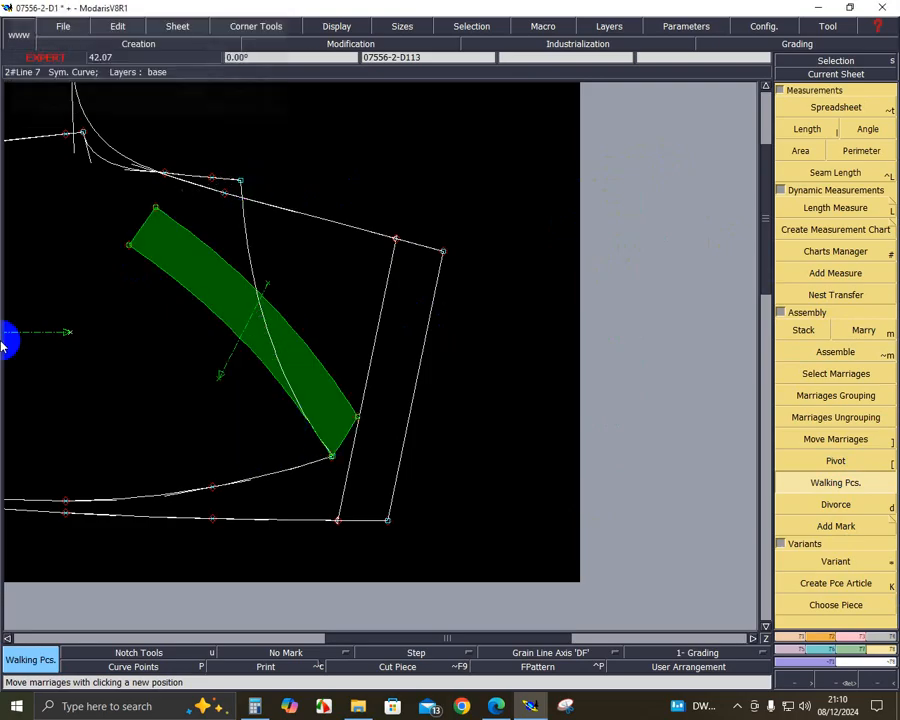
{"action": "left_click", "coordinate": [851, 681]}
{"action": "left_click_drag", "start_coordinate": [127, 261], "coordinate": [364, 507]}
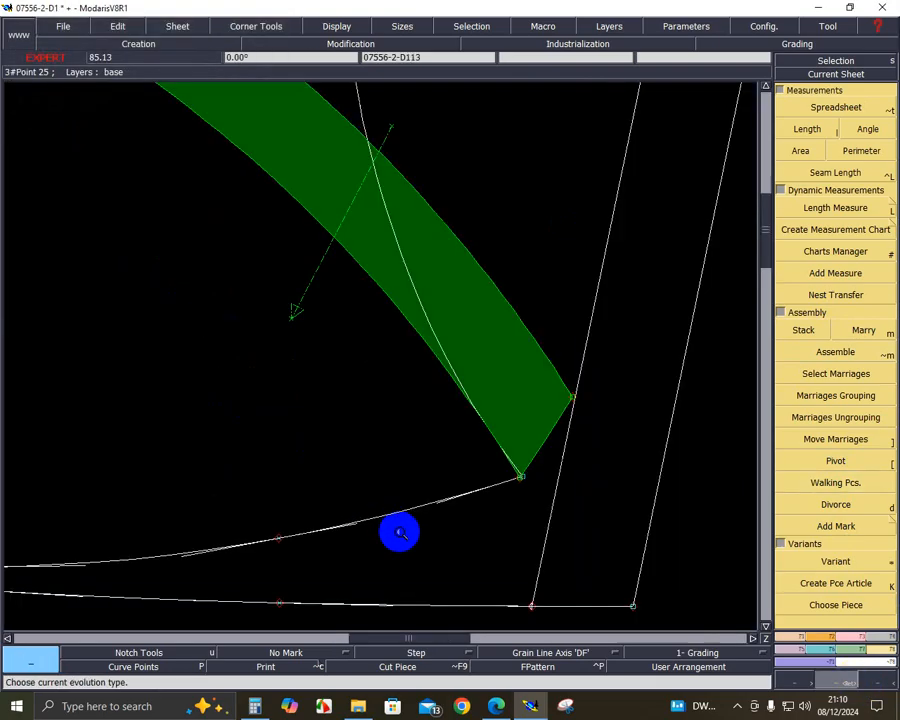
- Move the married waistband so its concave side-seam corner sits exactly on the side-seam end of the front waist curve
{"action": "left_click", "coordinate": [857, 641]}
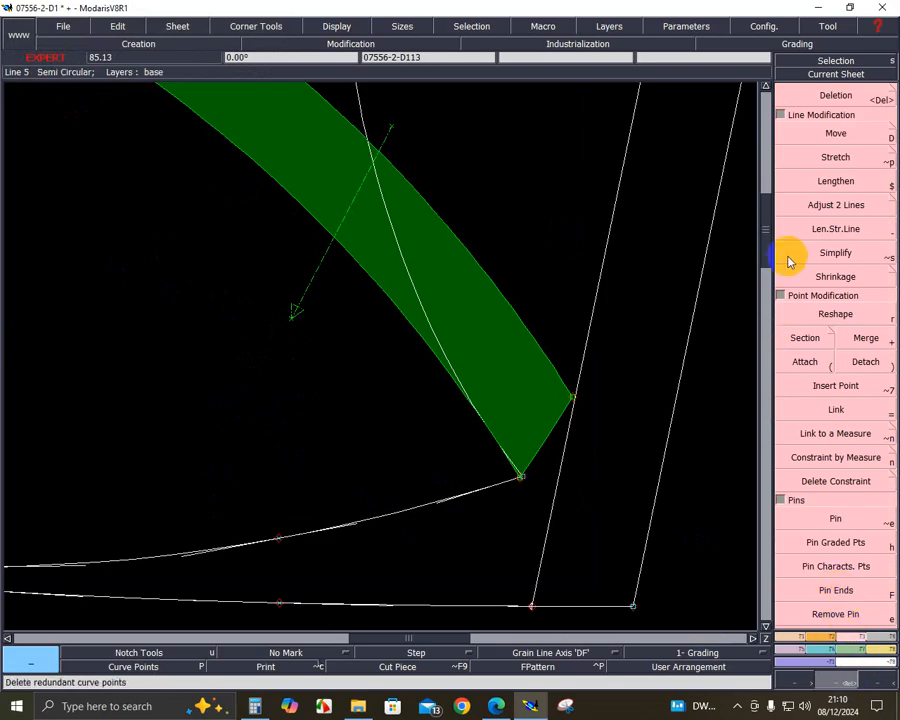
{"action": "left_click", "coordinate": [840, 157]}
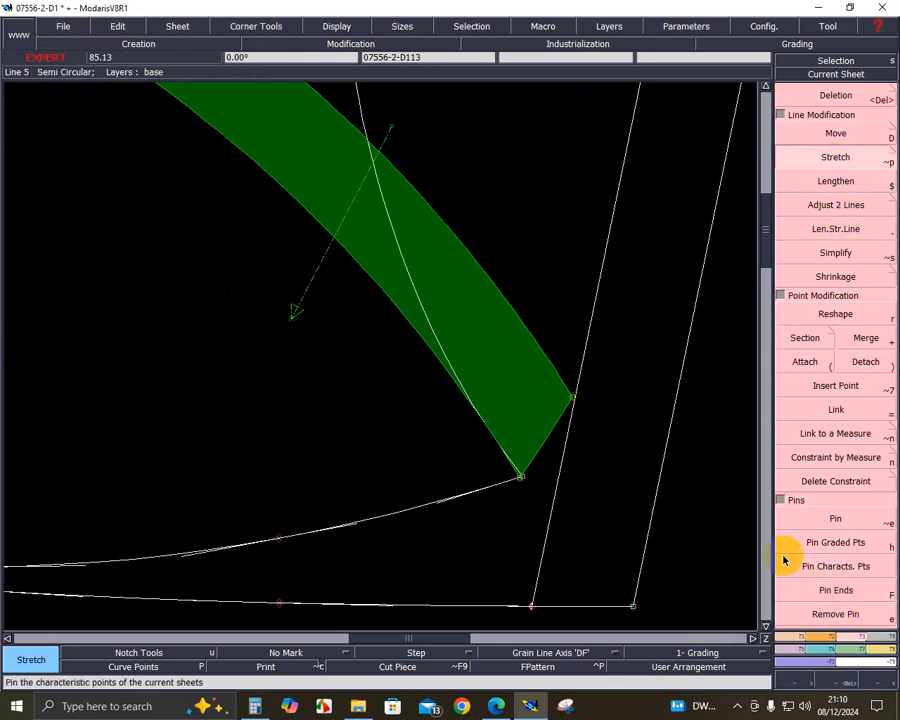
{"action": "left_click", "coordinate": [880, 655]}
{"action": "left_click", "coordinate": [838, 355]}
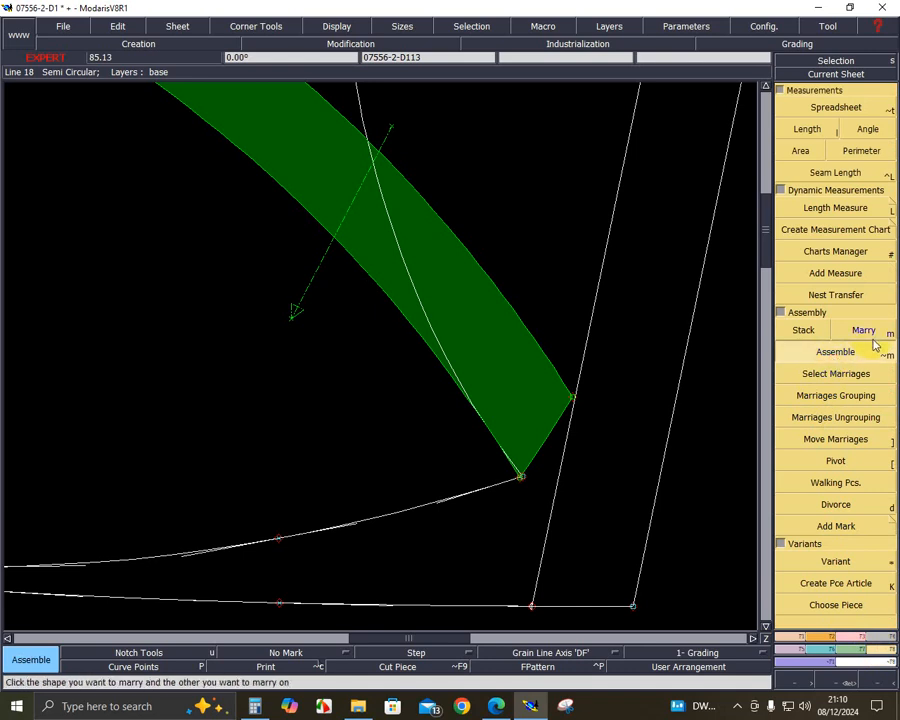
{"action": "left_click", "coordinate": [808, 441]}
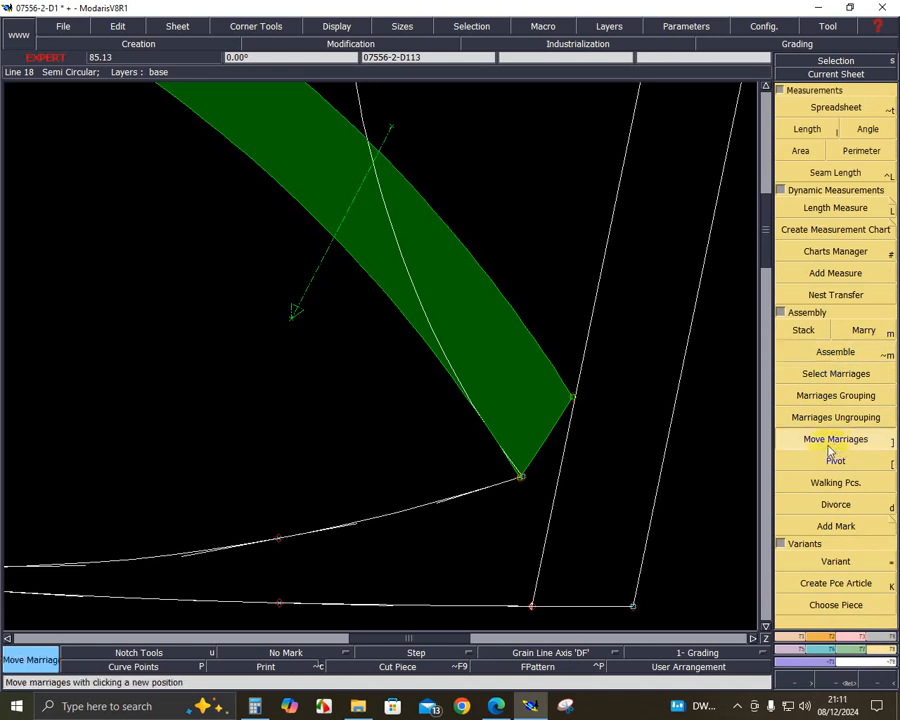
{"action": "left_click", "coordinate": [523, 477]}
{"action": "left_click", "coordinate": [523, 479]}
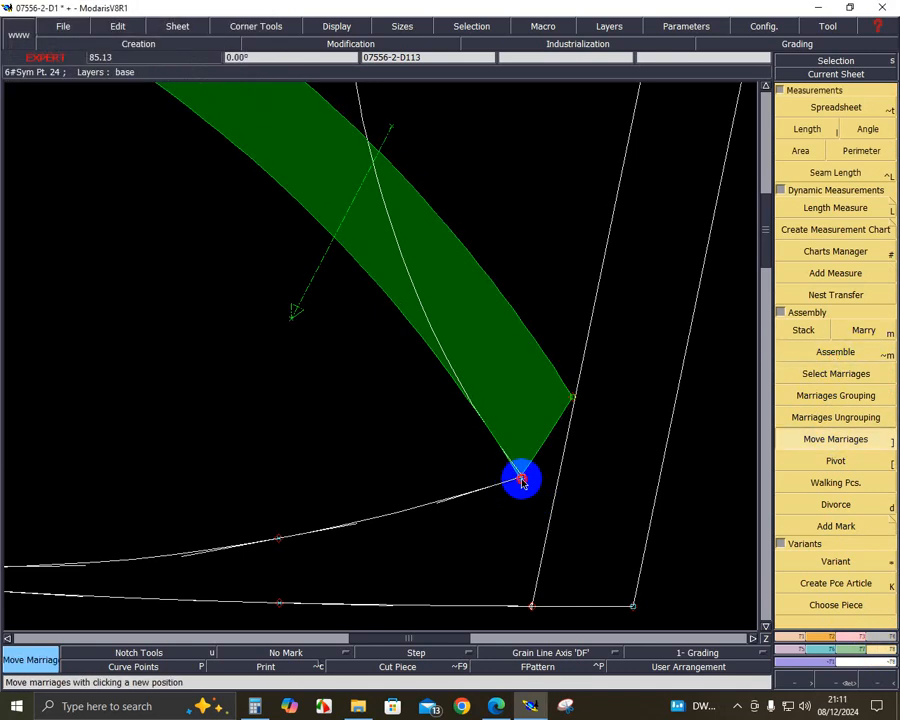
{"action": "left_click", "coordinate": [521, 482]}
{"action": "left_click", "coordinate": [525, 478]}
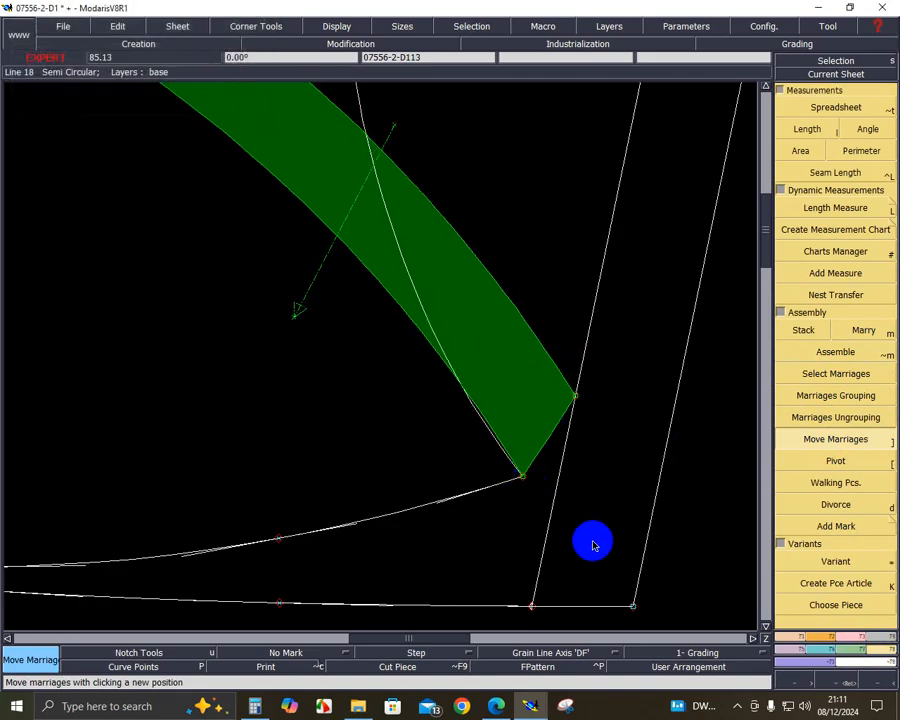
- Pivot the married waistband about its side-seam corner so its concave edge lies closer to the front waist curve
{"action": "left_click", "coordinate": [835, 461]}
{"action": "left_click", "coordinate": [376, 252]}
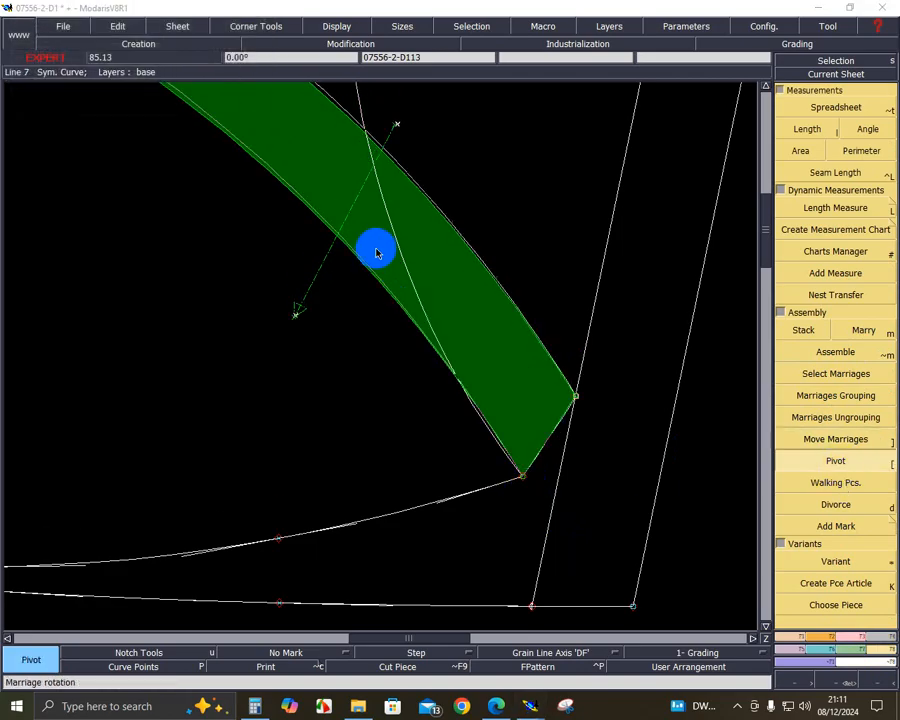
{"action": "left_click", "coordinate": [422, 336]}
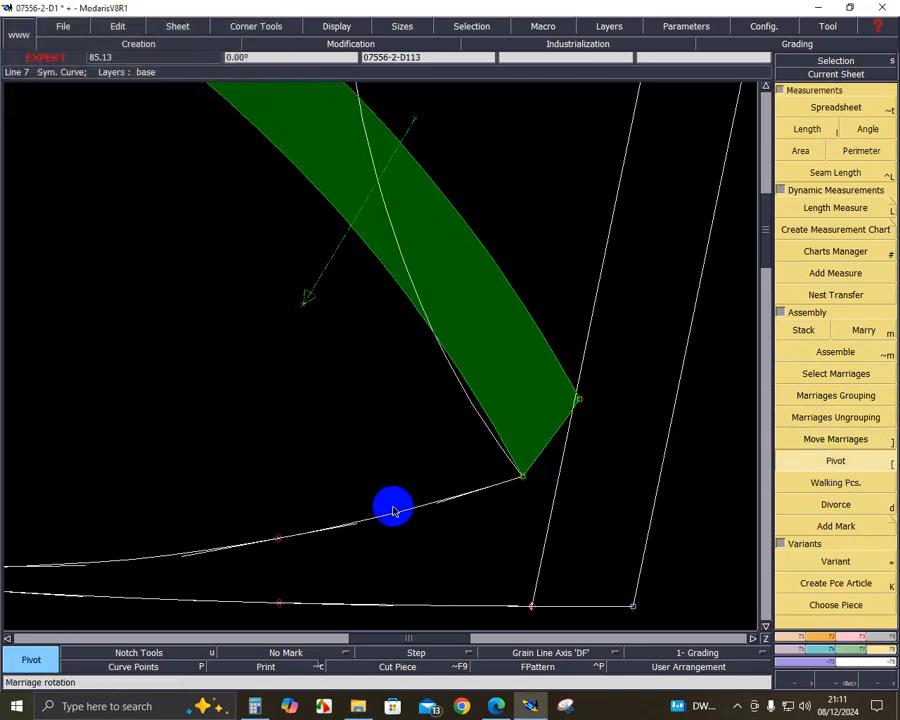
- Lengthen the base draft's side seam in a straight line beyond the waist curve with Len.Str.Line
{"action": "key", "text": "F3"}
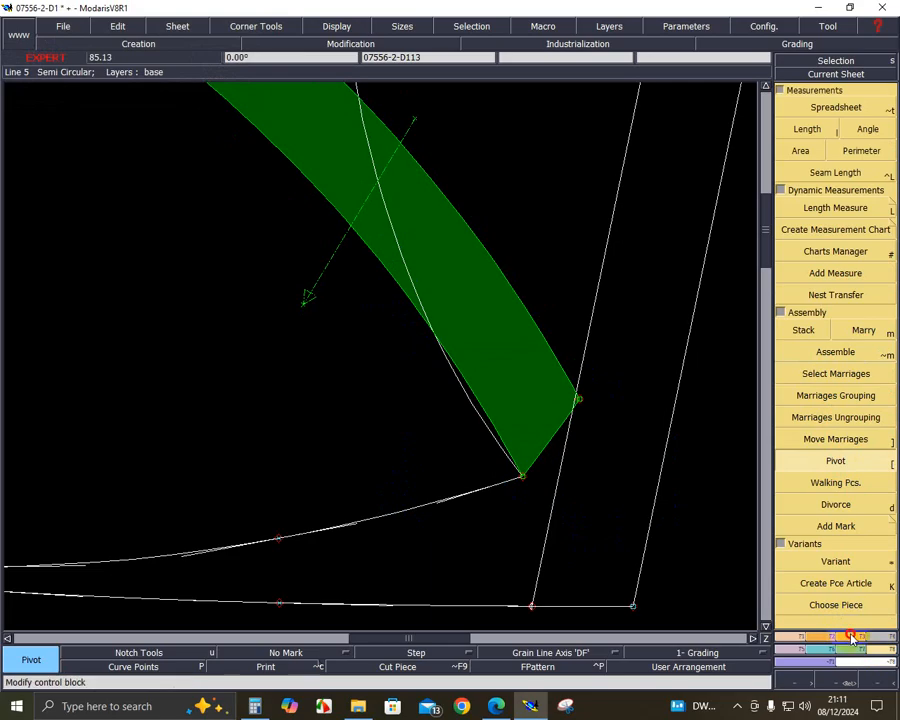
{"action": "left_click", "coordinate": [835, 229]}
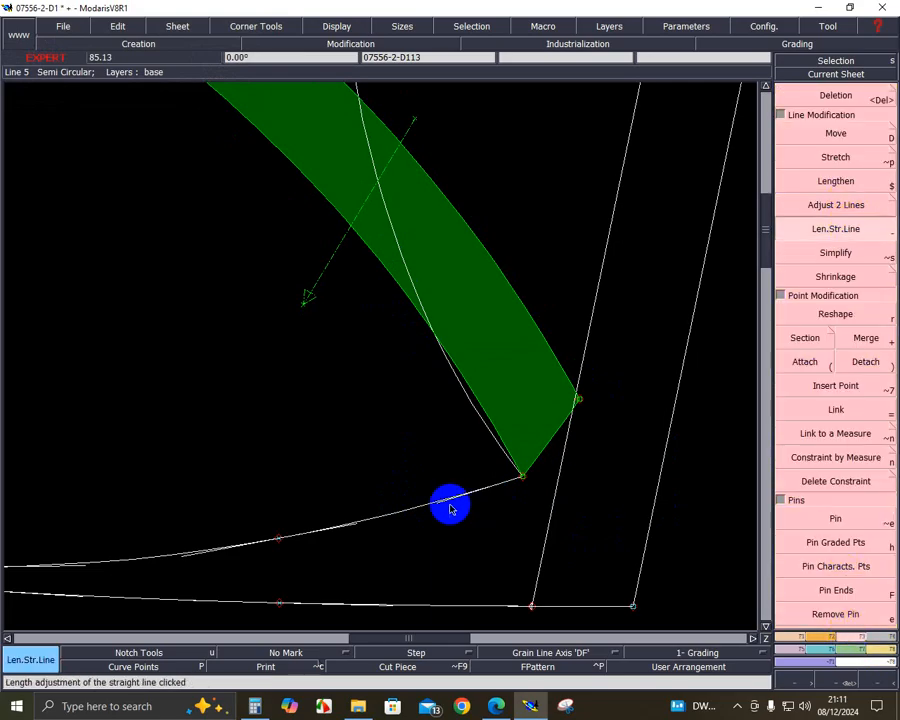
{"action": "left_click", "coordinate": [514, 496]}
{"action": "left_click", "coordinate": [660, 465]}
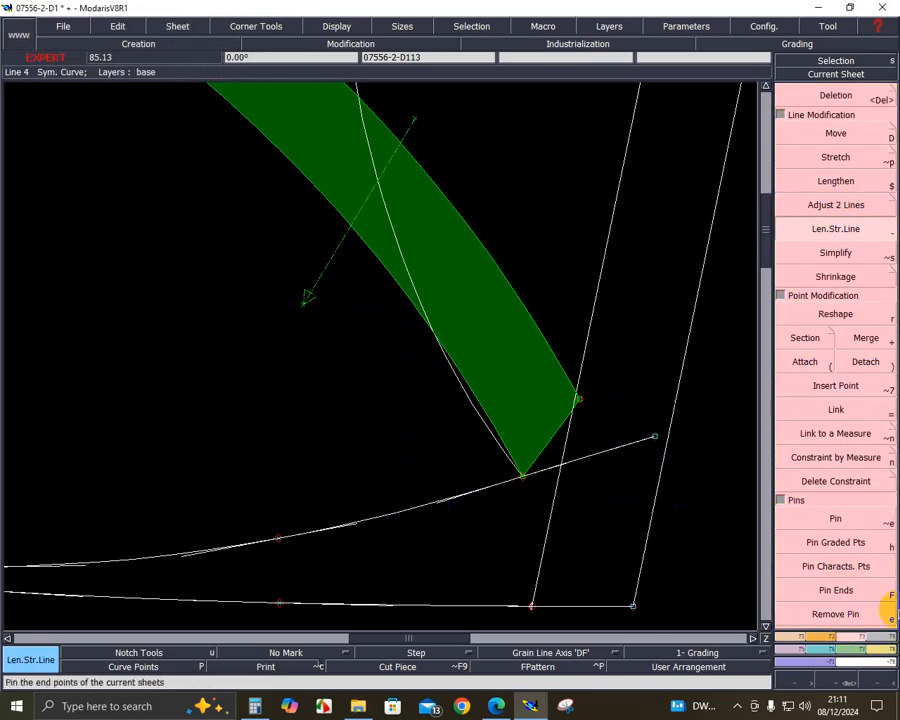
- Start the Stretch tool to adjust the lengthened side-seam line of the base draft
{"action": "left_click", "coordinate": [848, 161]}
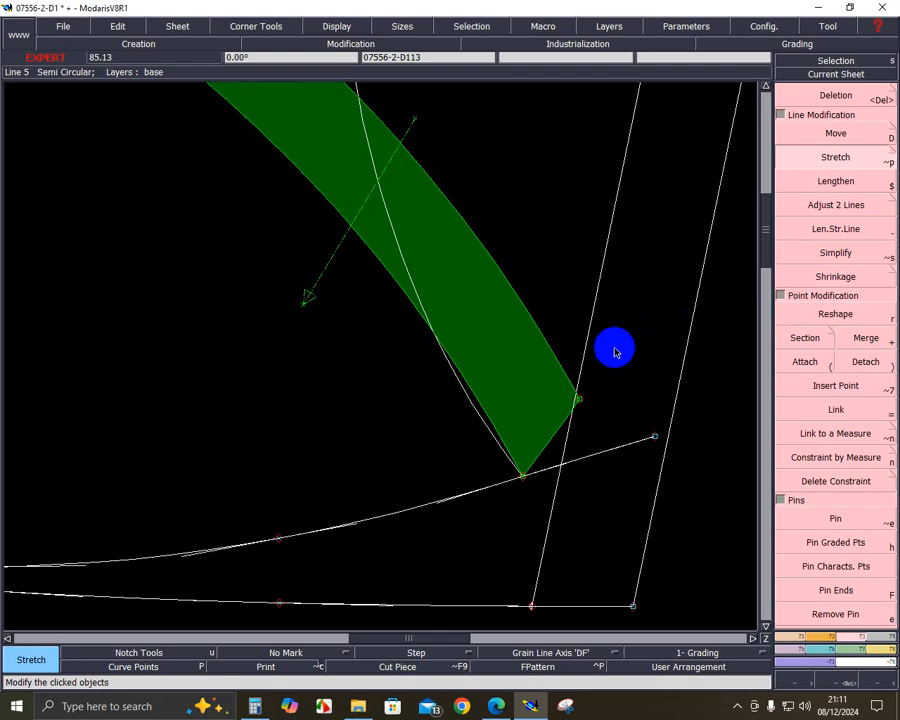
{"action": "left_click", "coordinate": [851, 229]}
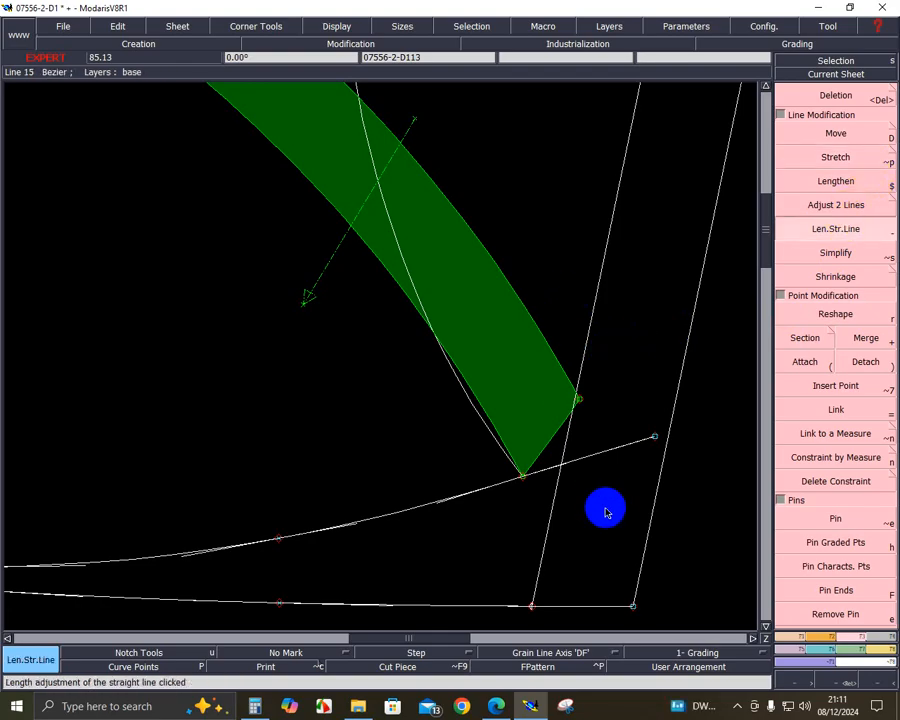
{"action": "left_click", "coordinate": [860, 157]}
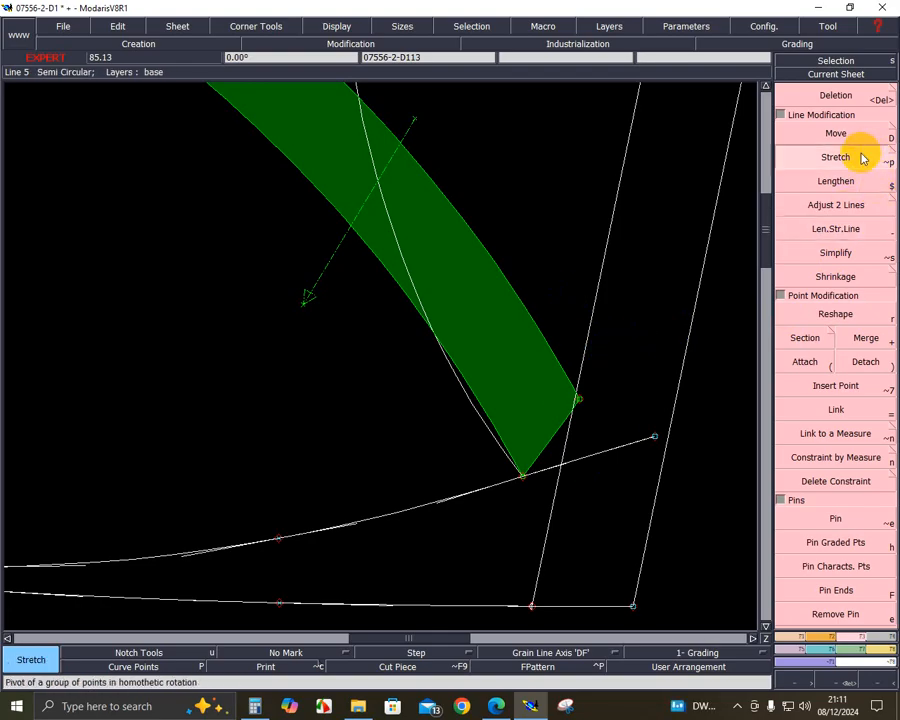
- Stretch the married waistband's end edge about its lower corner onto the extended curve, and divorce the waistband from the base pattern
{"action": "left_click", "coordinate": [525, 480]}
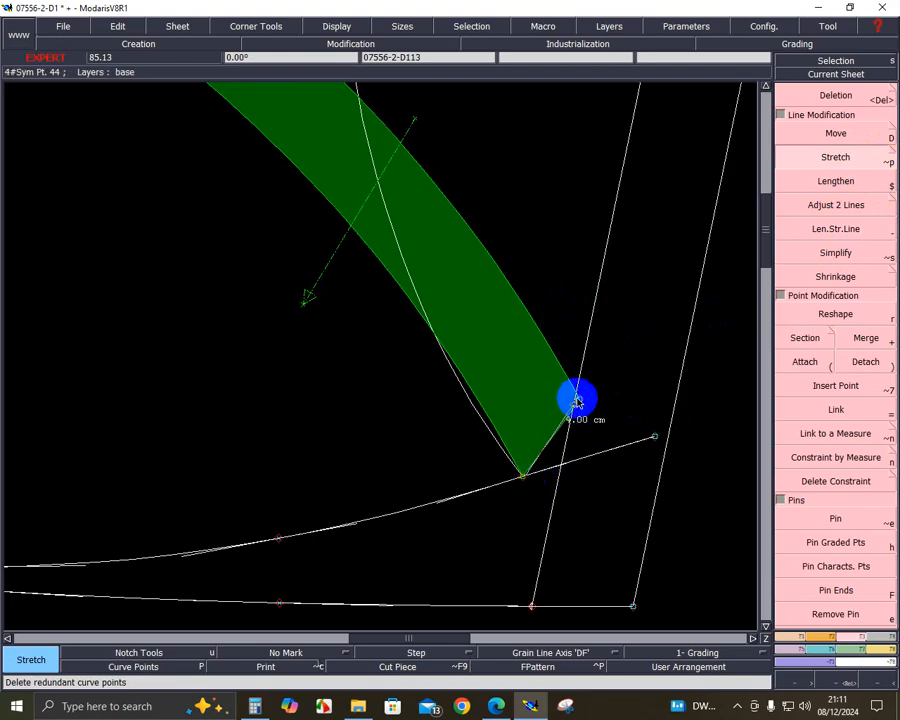
{"action": "left_click", "coordinate": [604, 450]}
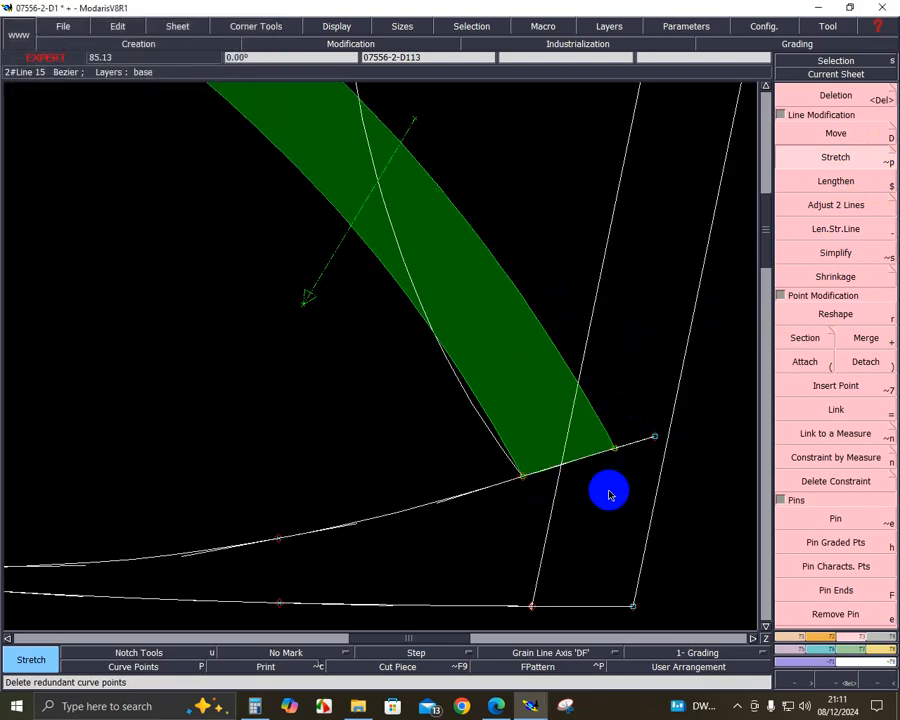
{"action": "left_click", "coordinate": [886, 655]}
{"action": "left_click", "coordinate": [836, 504]}
{"action": "left_click", "coordinate": [489, 424]}
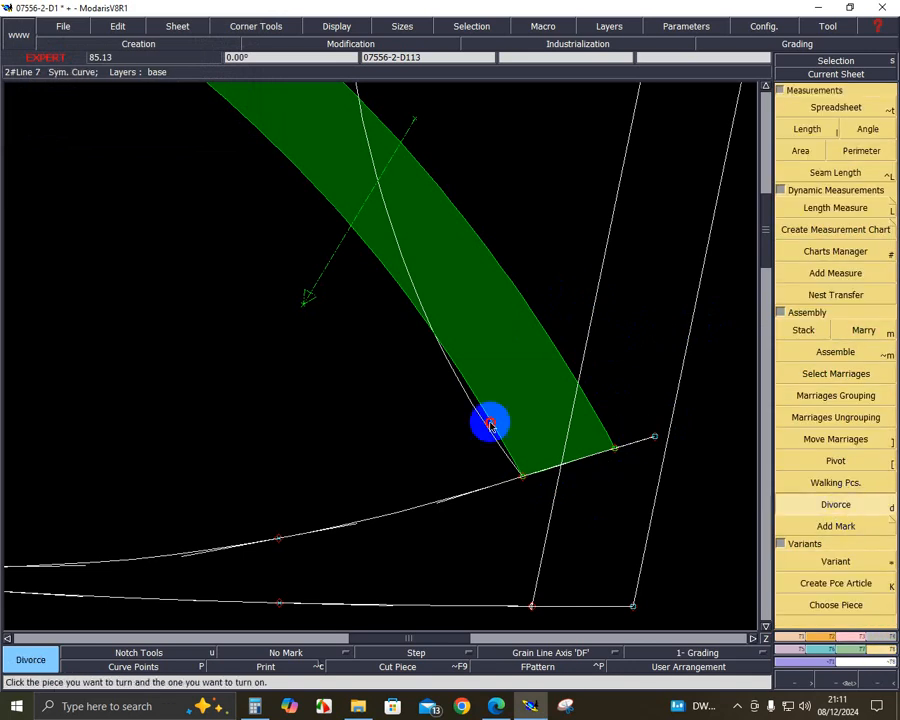
{"action": "key", "text": "j"}
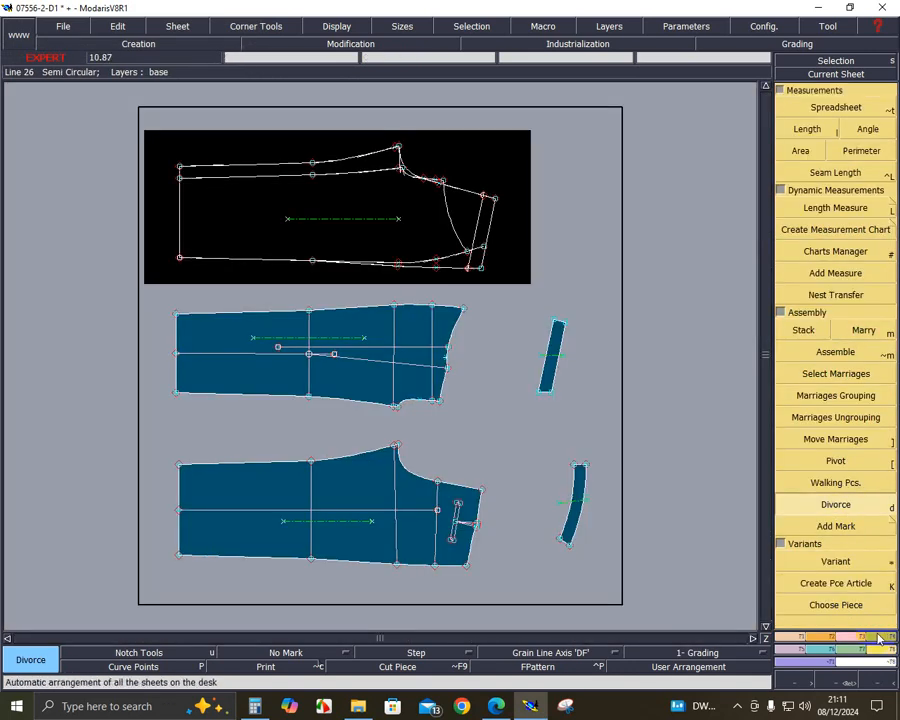
- Create a parallel line at -4 cm from the inner long edge of the curved waistband piece
{"action": "left_click", "coordinate": [842, 678]}
{"action": "left_click_drag", "start_coordinate": [528, 438], "coordinate": [611, 569]}
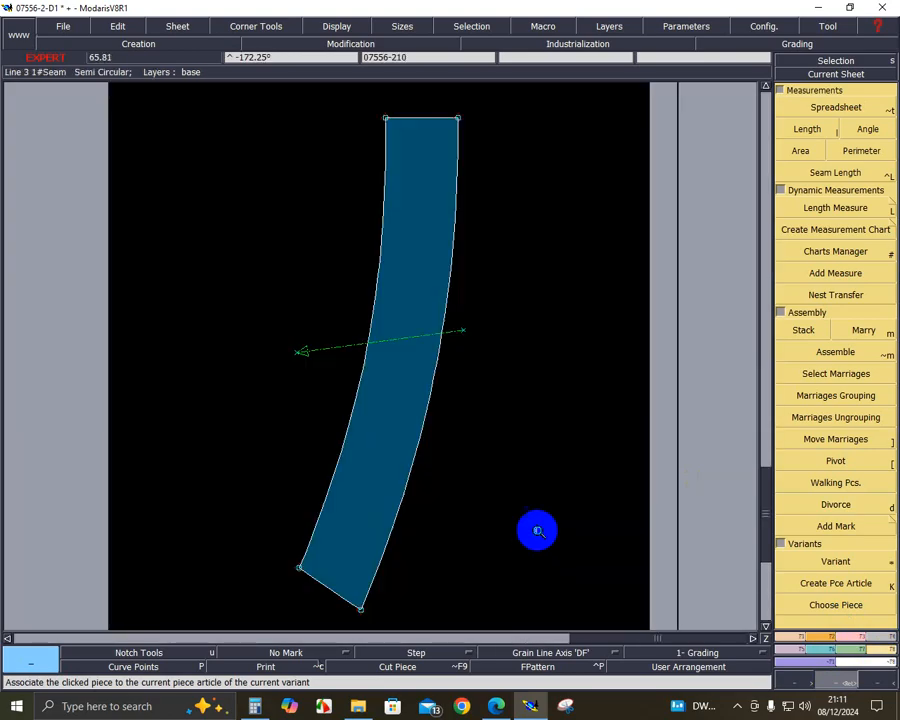
{"action": "left_click", "coordinate": [790, 637]}
{"action": "left_click", "coordinate": [846, 378]}
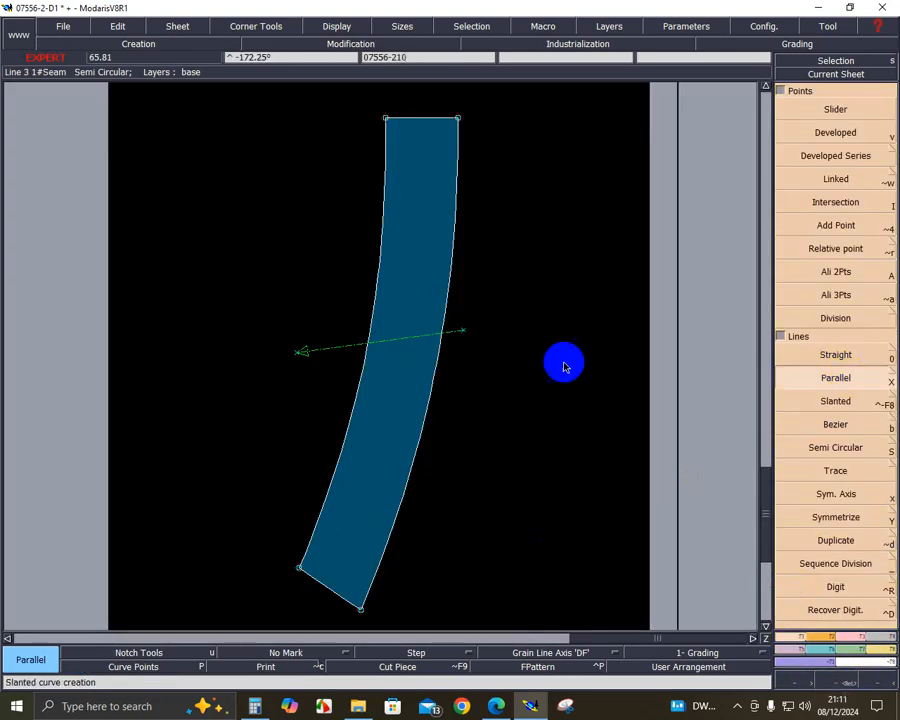
{"action": "left_click", "coordinate": [361, 382]}
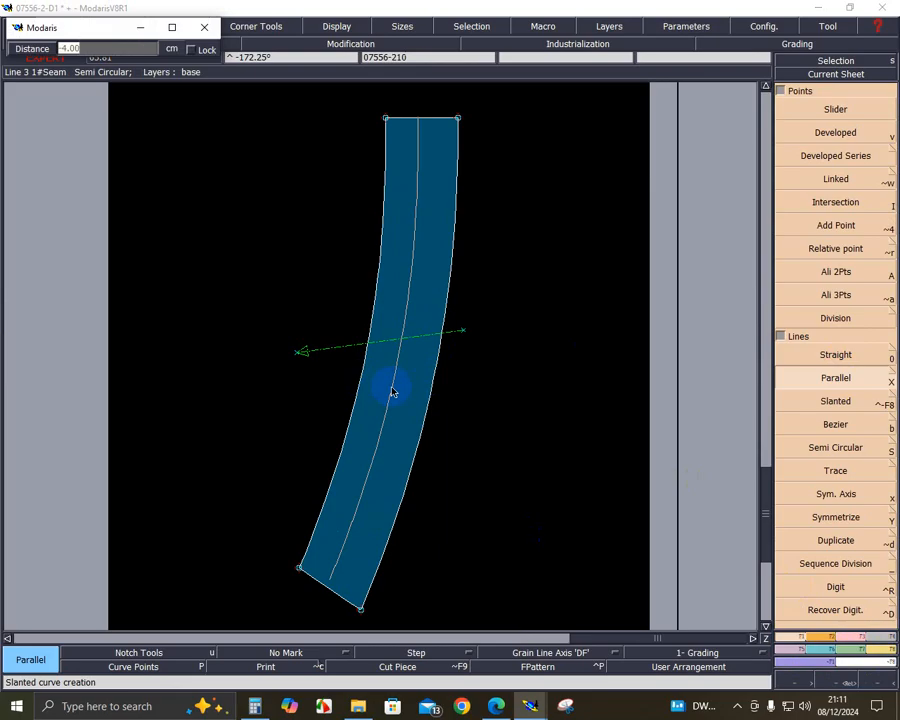
{"action": "type", "text": "-4"}
{"action": "key", "text": "Return"}
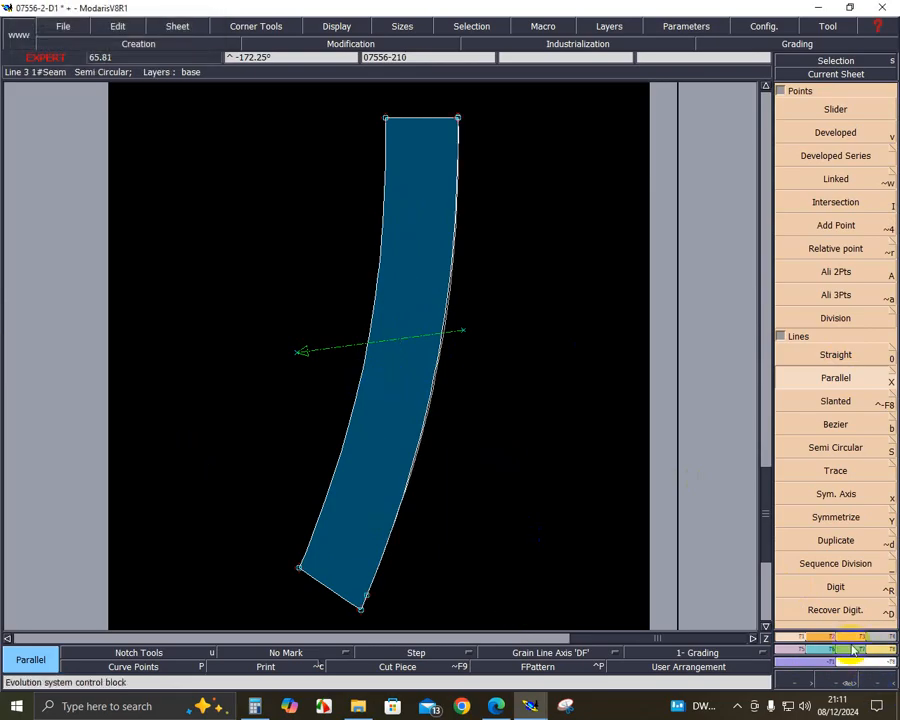
- Display the curve points on the curved waistband's lines and activate the Move tool
{"action": "right_click", "coordinate": [538, 411]}
{"action": "left_click", "coordinate": [788, 135]}
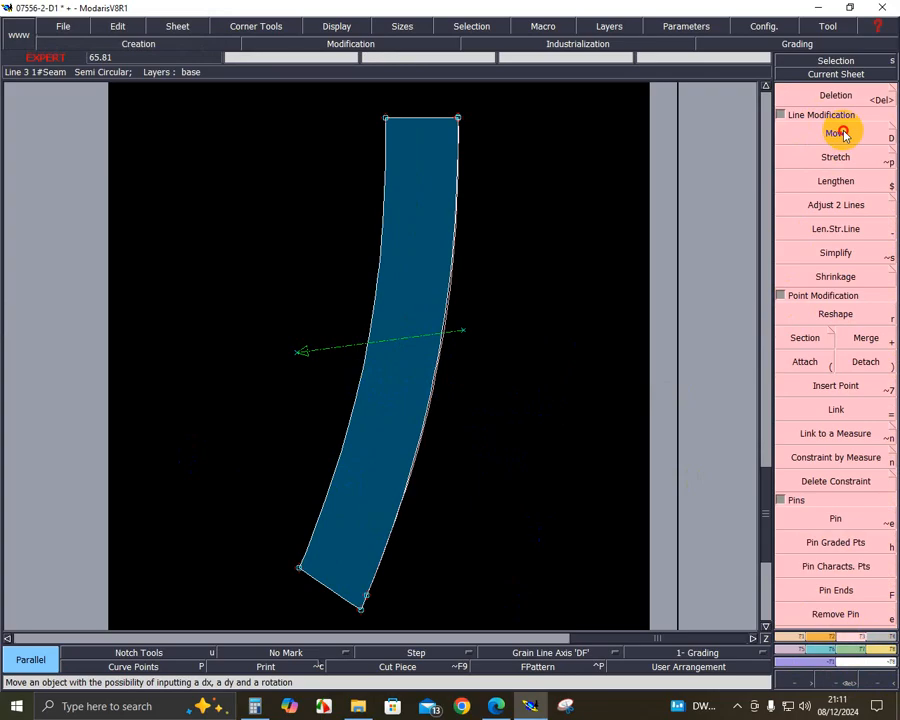
{"action": "left_click", "coordinate": [795, 637]}
{"action": "left_click", "coordinate": [850, 270]}
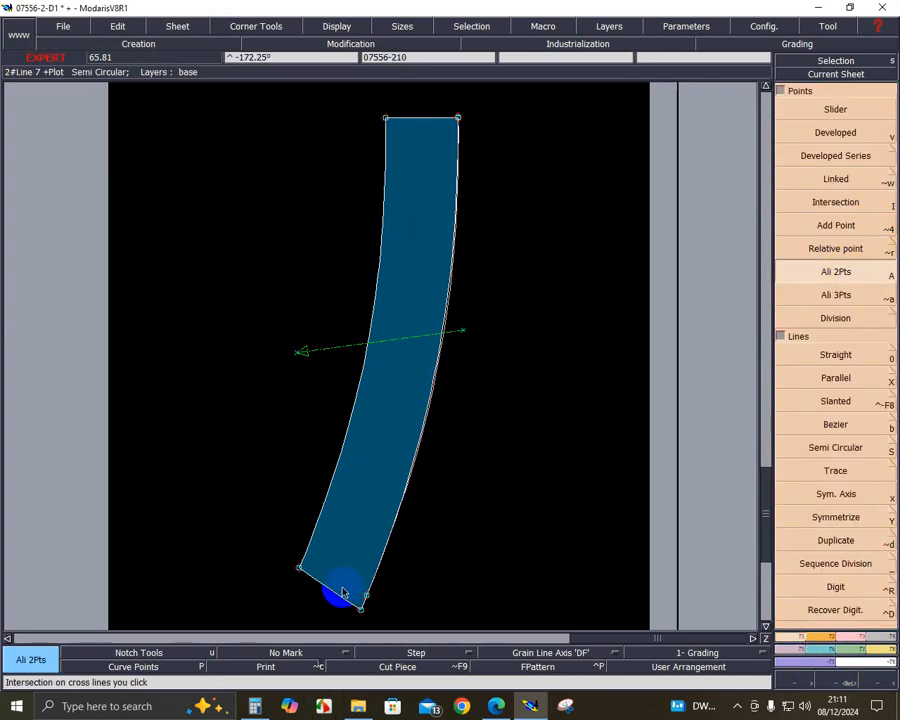
{"action": "left_click", "coordinate": [185, 666]}
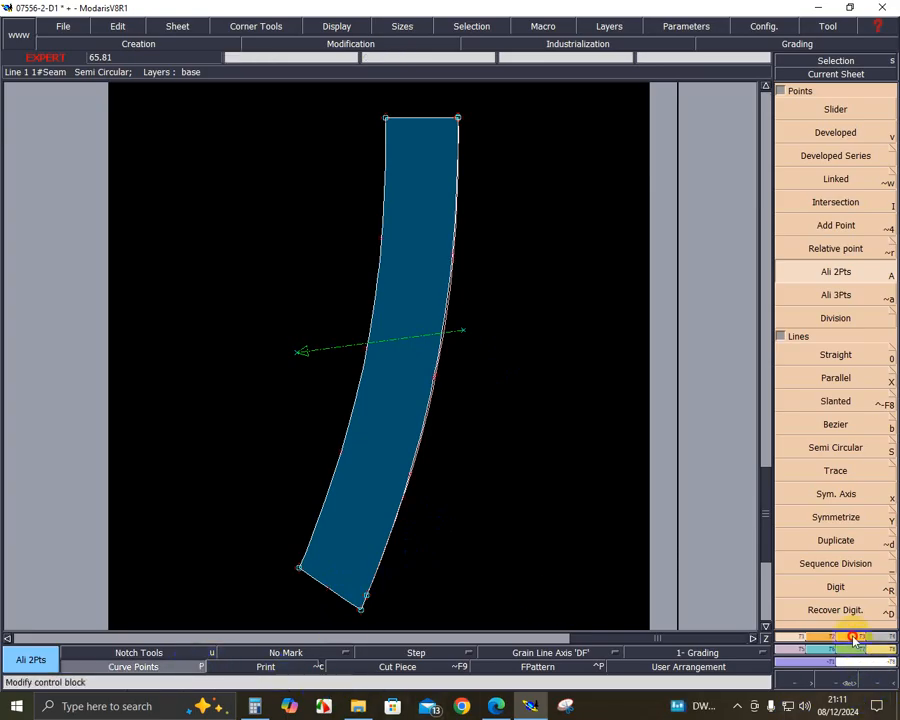
{"action": "left_click", "coordinate": [852, 636]}
{"action": "left_click", "coordinate": [836, 134]}
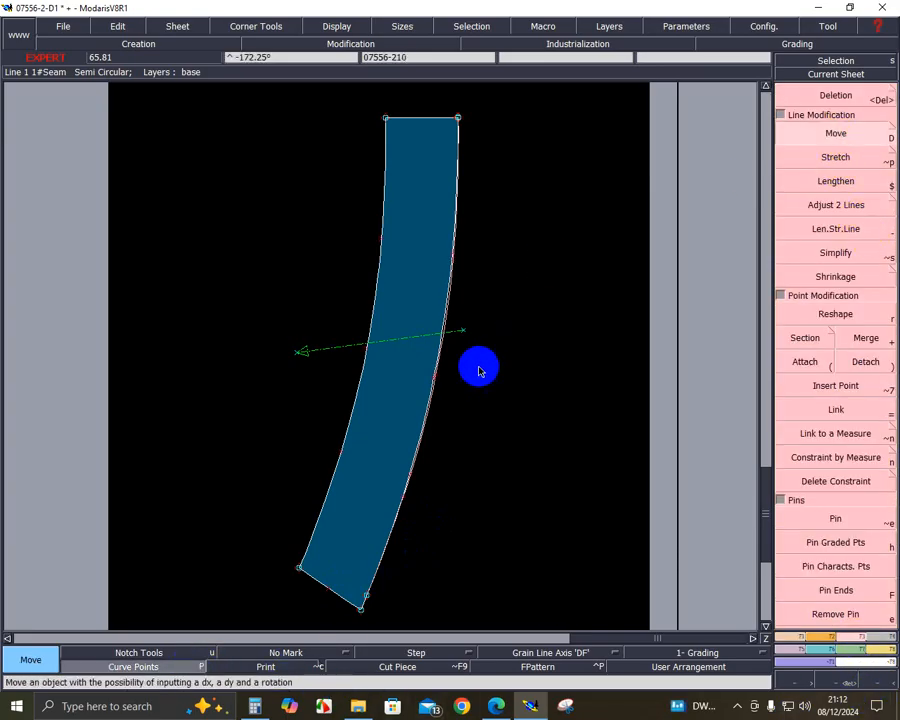
{"action": "left_click", "coordinate": [440, 374]}
{"action": "left_click", "coordinate": [610, 459]}
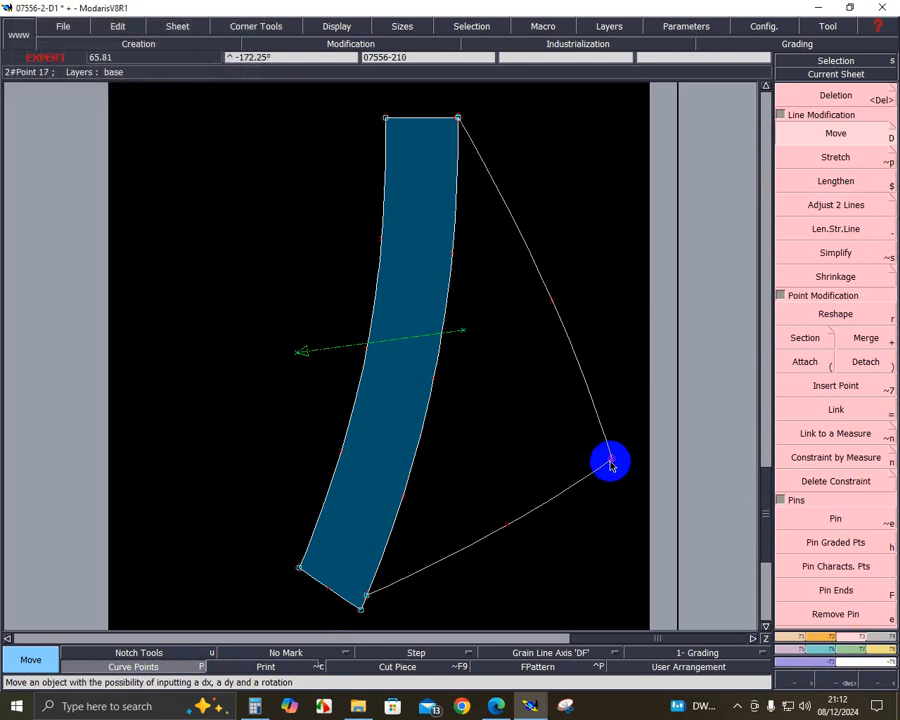
{"action": "key", "text": "ctrl+z"}
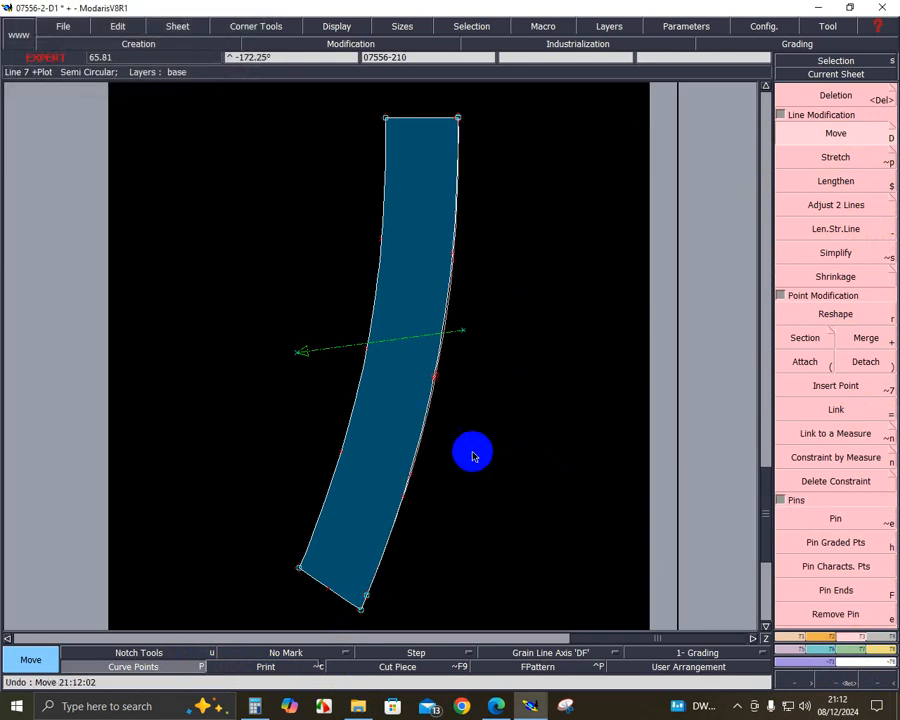
- Move the curve points of the waistband's original outer edge outward, well clear of the parallel line
{"action": "left_click", "coordinate": [407, 497]}
{"action": "left_click", "coordinate": [576, 528]}
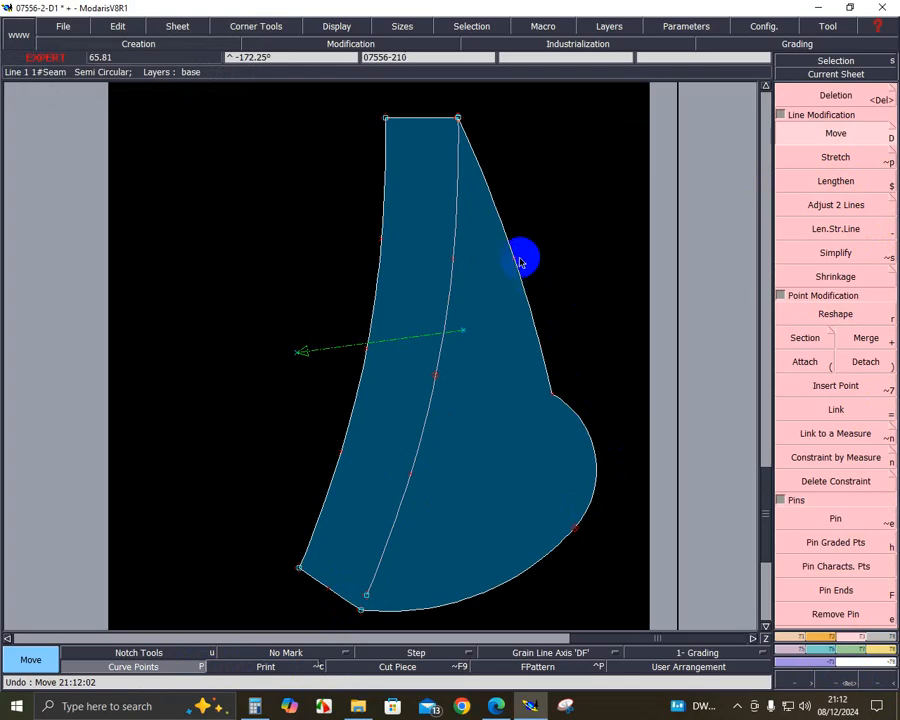
{"action": "left_click", "coordinate": [556, 256]}
{"action": "left_click", "coordinate": [606, 296]}
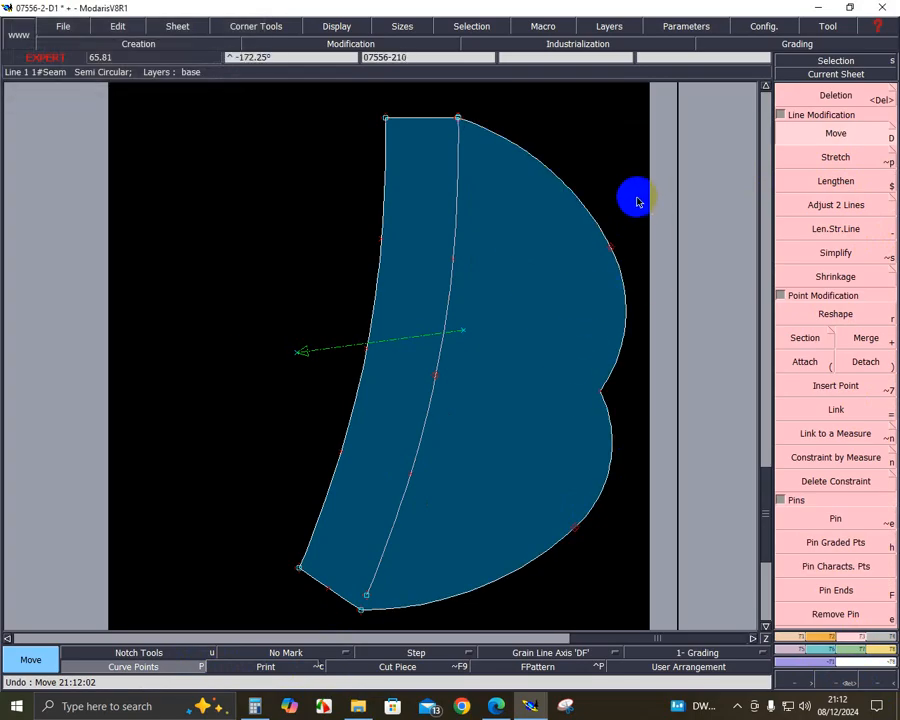
- Lengthen the parallel line's lower end to the bottom corner of the curved waistband with Len.Str.Line
{"action": "left_click", "coordinate": [832, 229]}
{"action": "left_click", "coordinate": [367, 598]}
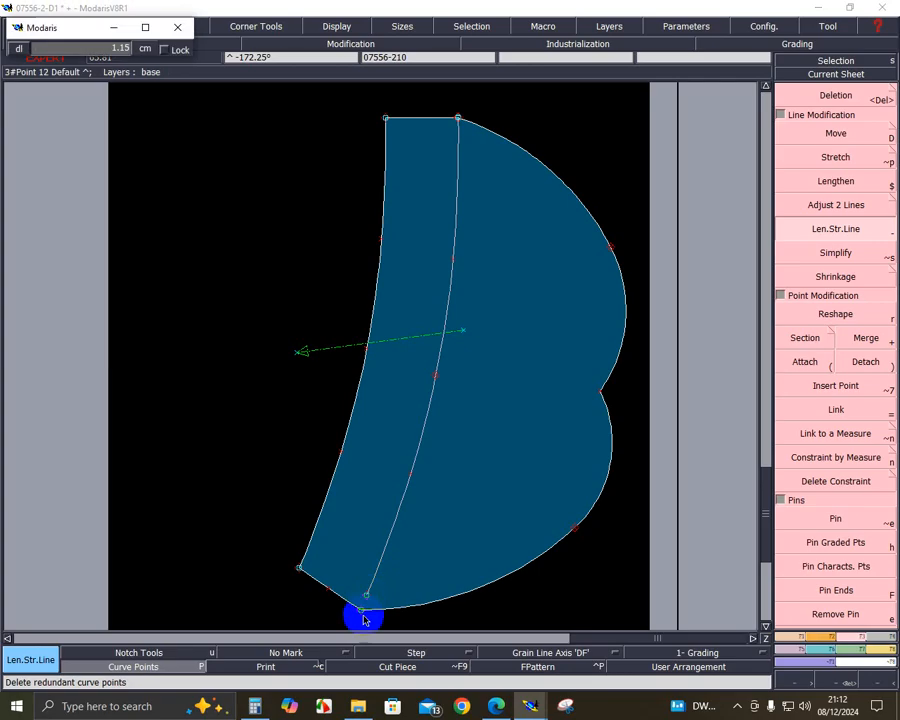
{"action": "left_click", "coordinate": [360, 612]}
- Redefine the waistband's seam piece from the area inside the parallel line and delete the leftover point near its bottom corner
{"action": "left_click", "coordinate": [895, 647]}
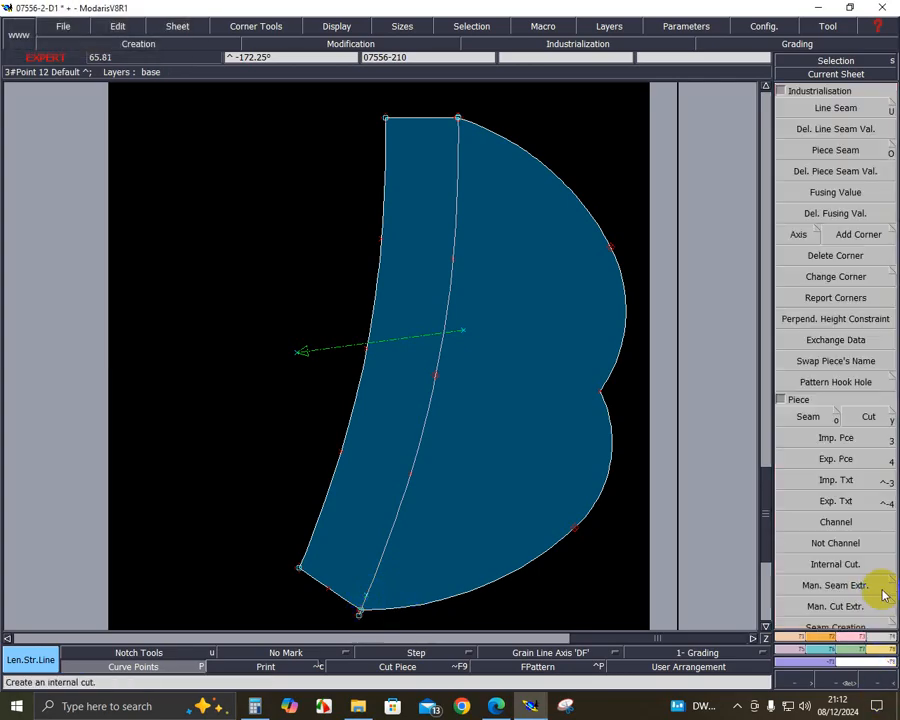
{"action": "left_click", "coordinate": [826, 416]}
{"action": "left_click", "coordinate": [388, 412]}
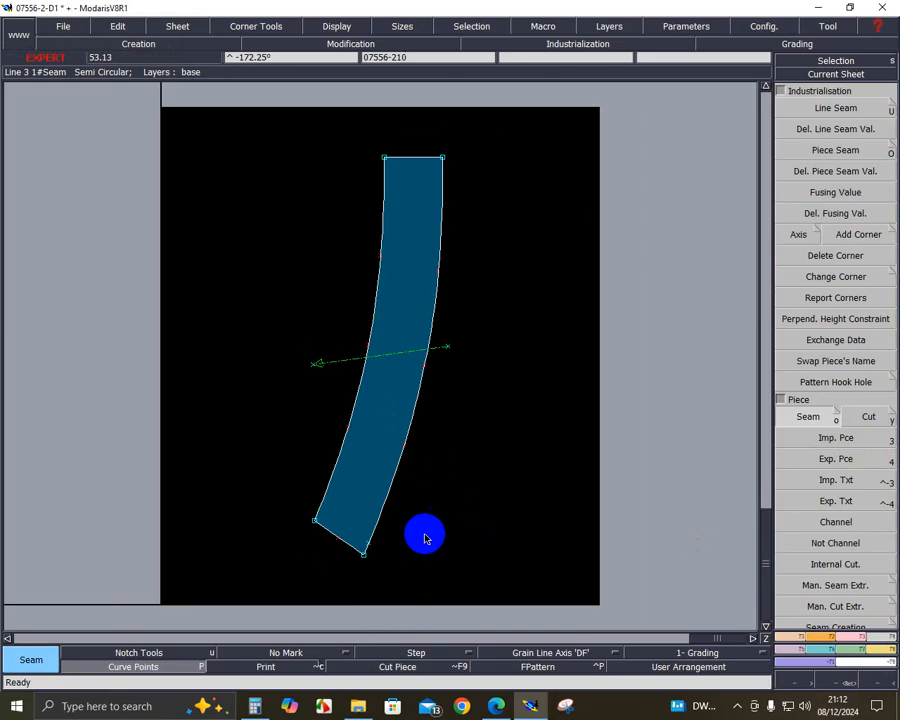
{"action": "key", "text": "Delete"}
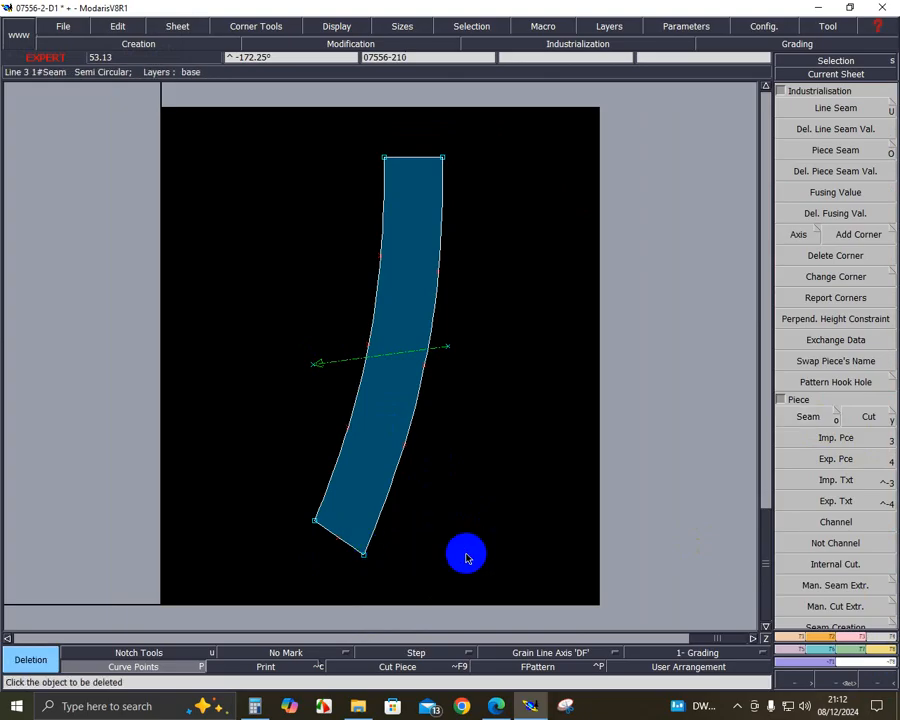
{"action": "left_click", "coordinate": [530, 541]}
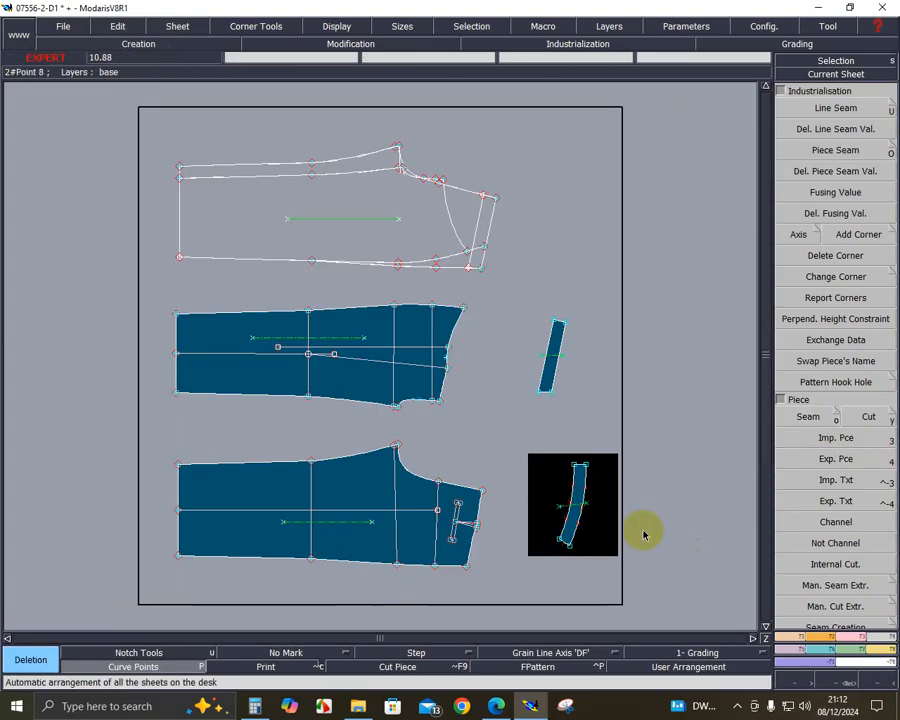
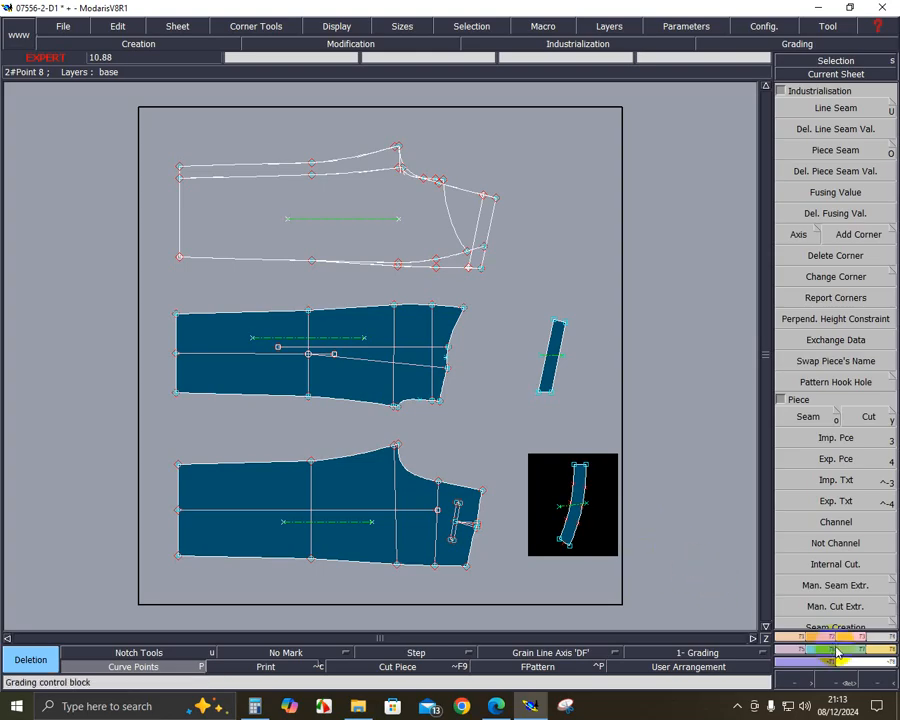
- Rotate the straight waistband piece with Rotation 2pts so its slanted top edge lies horizontal
{"action": "left_click", "coordinate": [842, 677]}
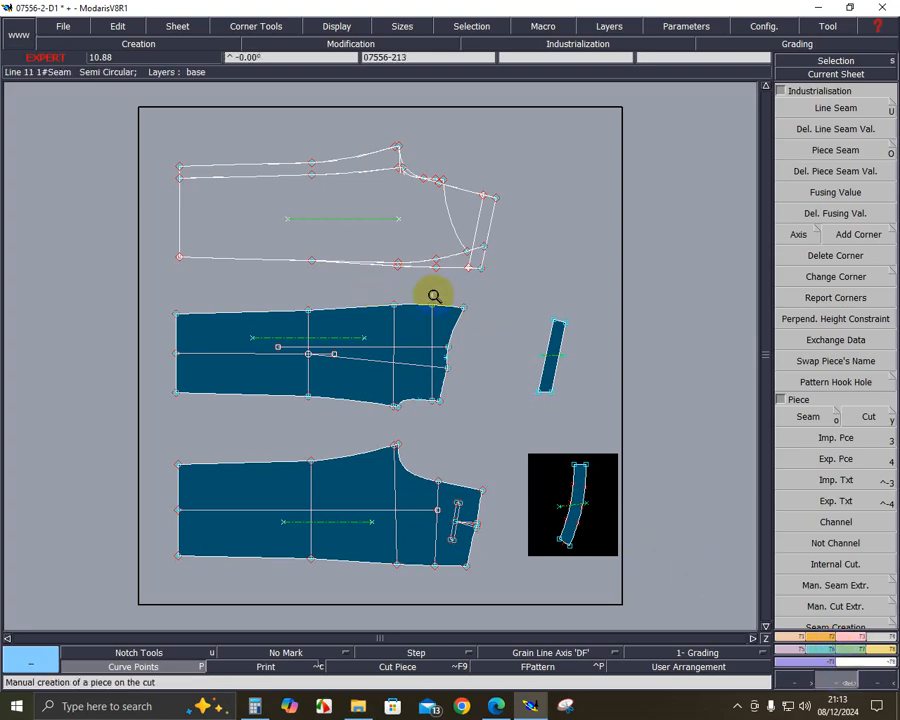
{"action": "left_click_drag", "start_coordinate": [419, 285], "coordinate": [599, 442]}
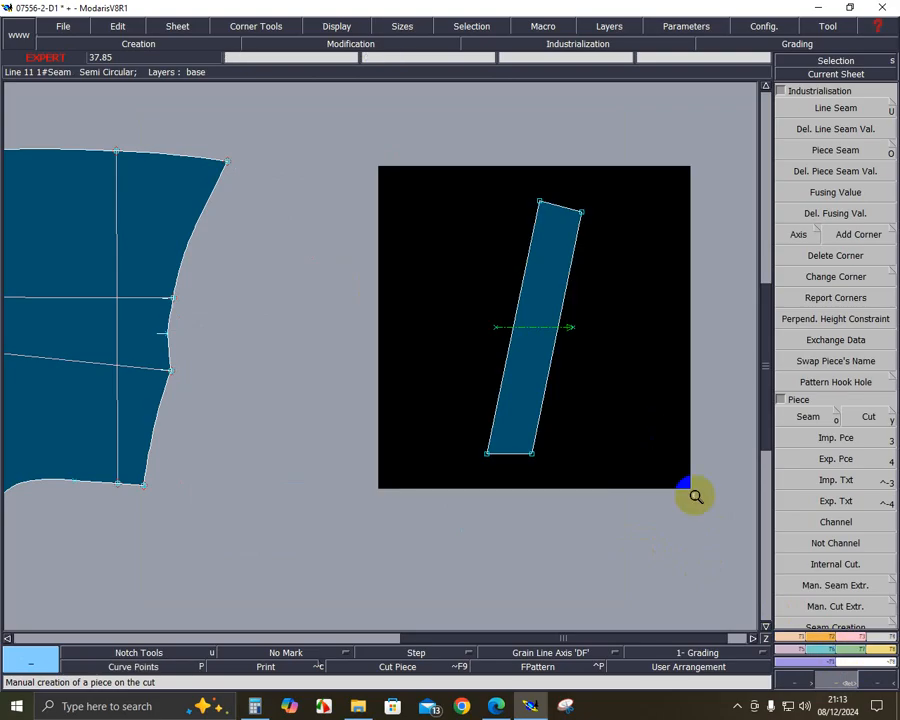
{"action": "left_click_drag", "start_coordinate": [395, 193], "coordinate": [632, 504]}
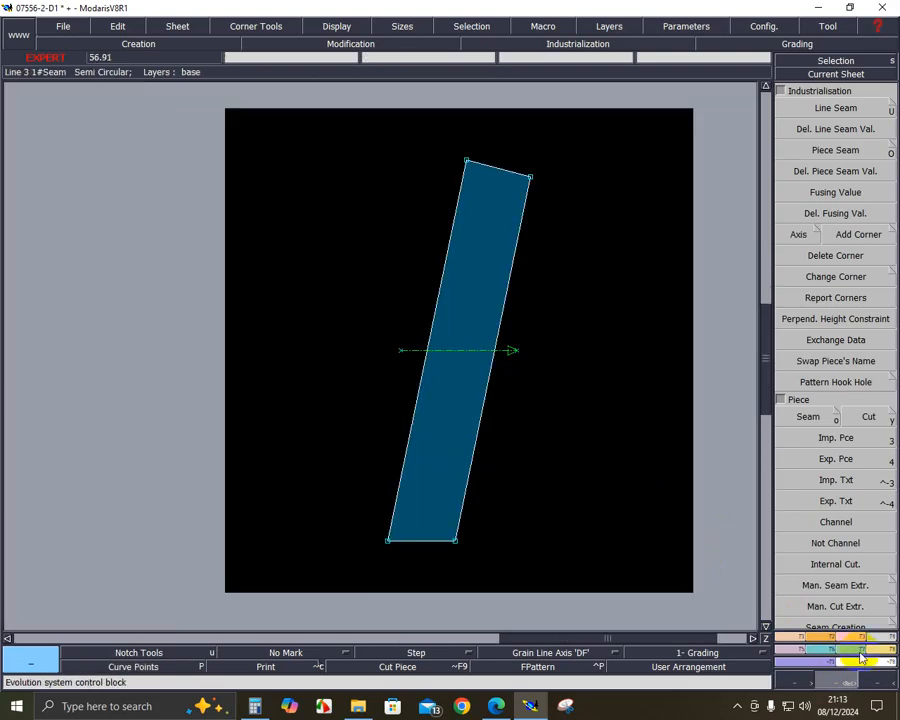
{"action": "left_click", "coordinate": [826, 645]}
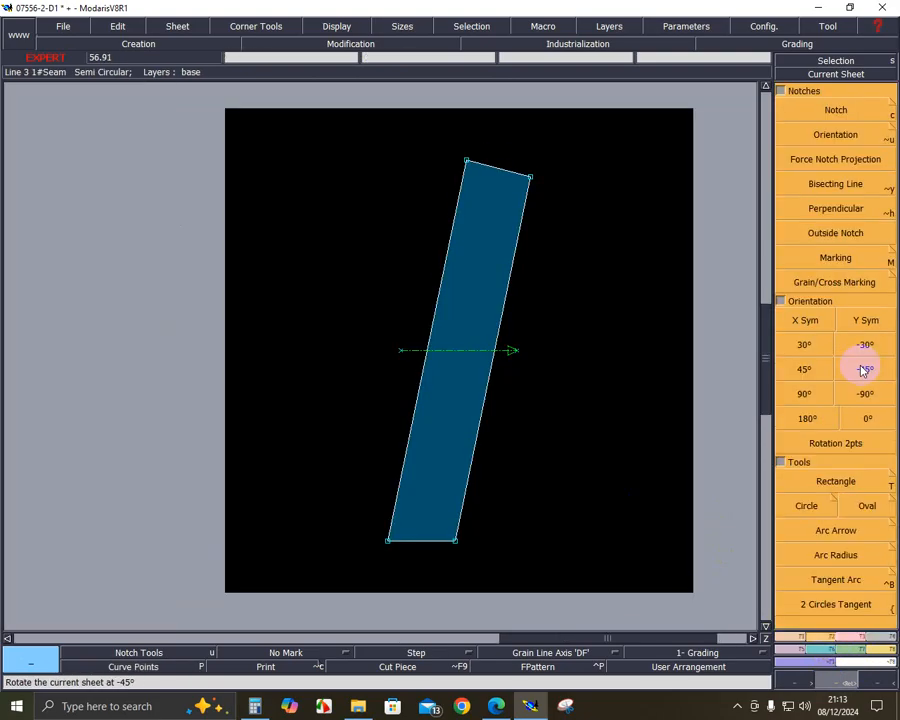
{"action": "left_click", "coordinate": [852, 452]}
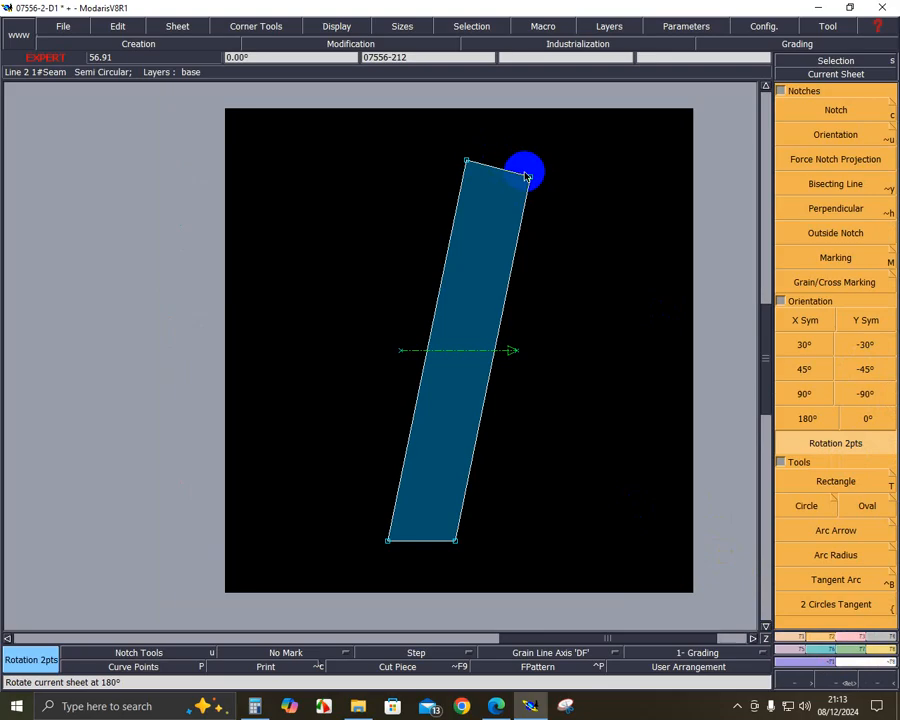
{"action": "left_click", "coordinate": [530, 177]}
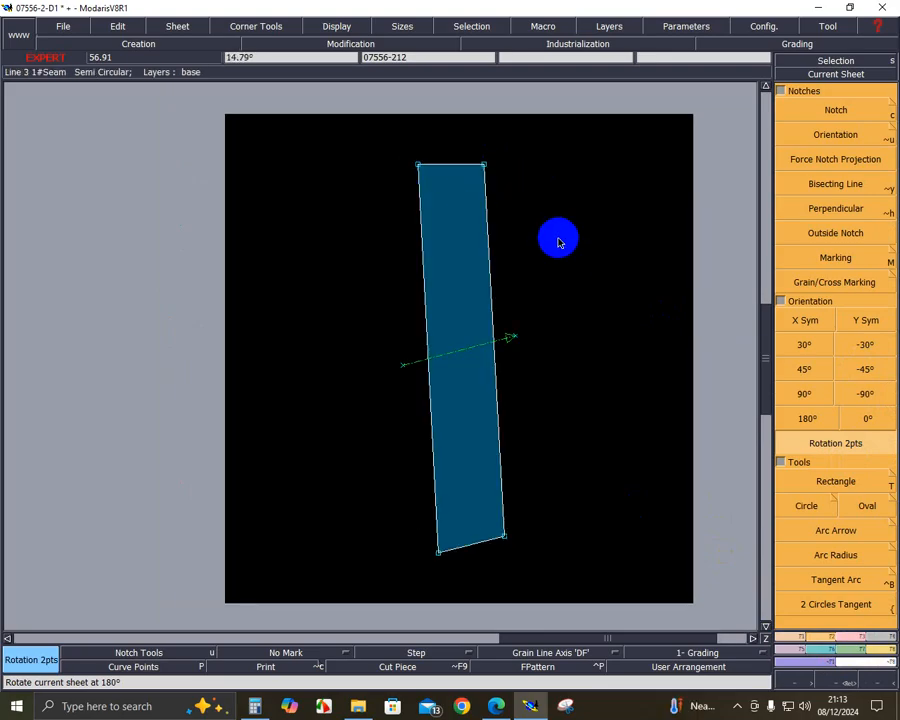
- Add a dynamic length measure to the straight waistband's long edge, placed just outside the piece
{"action": "left_click", "coordinate": [894, 656]}
{"action": "left_click", "coordinate": [836, 208]}
{"action": "left_click", "coordinate": [422, 331]}
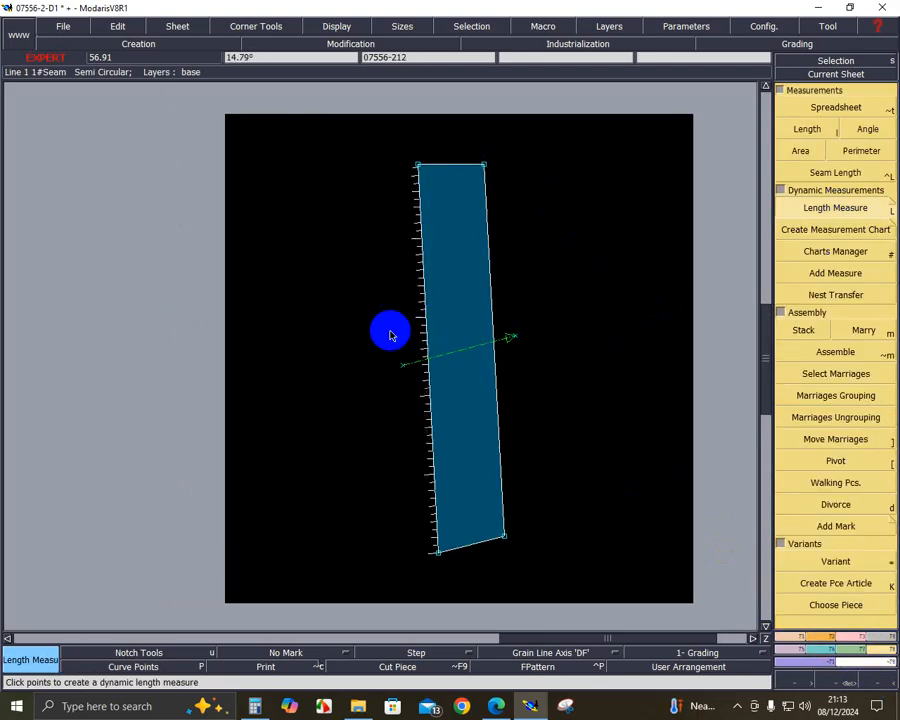
{"action": "left_click", "coordinate": [390, 332]}
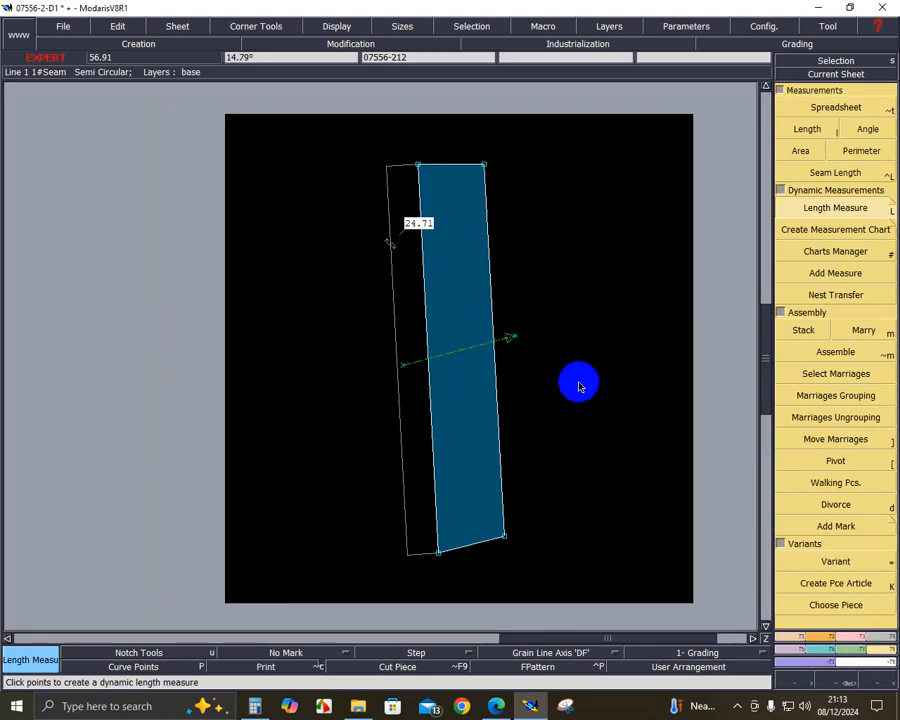
- Measure the two waist edge segments on either side of the dart on the trouser piece with the welt pocket
{"action": "left_click", "coordinate": [872, 686]}
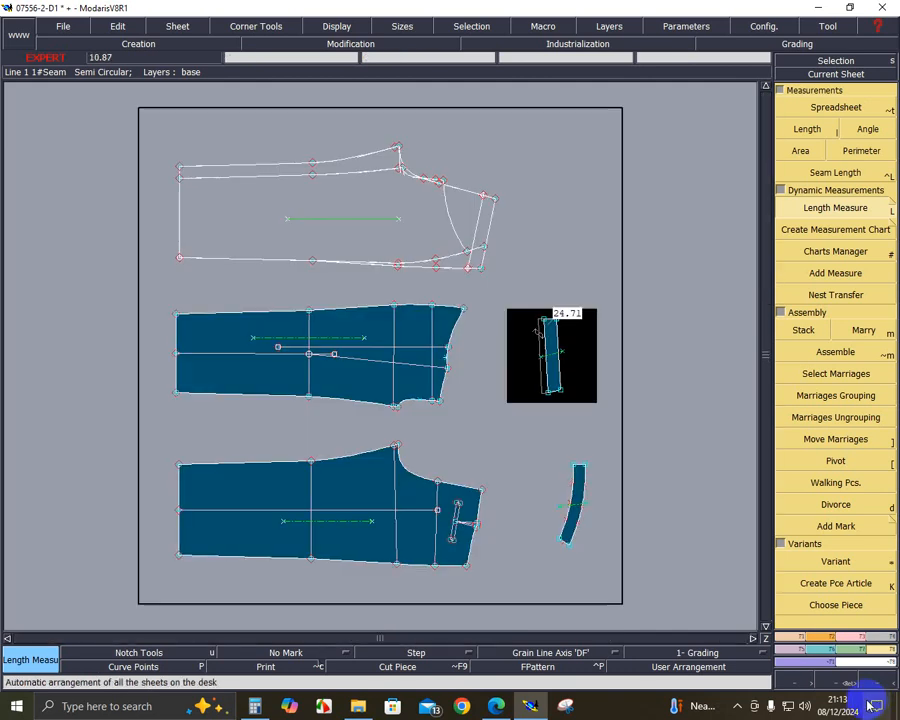
{"action": "left_click", "coordinate": [843, 682]}
{"action": "left_click", "coordinate": [385, 500]}
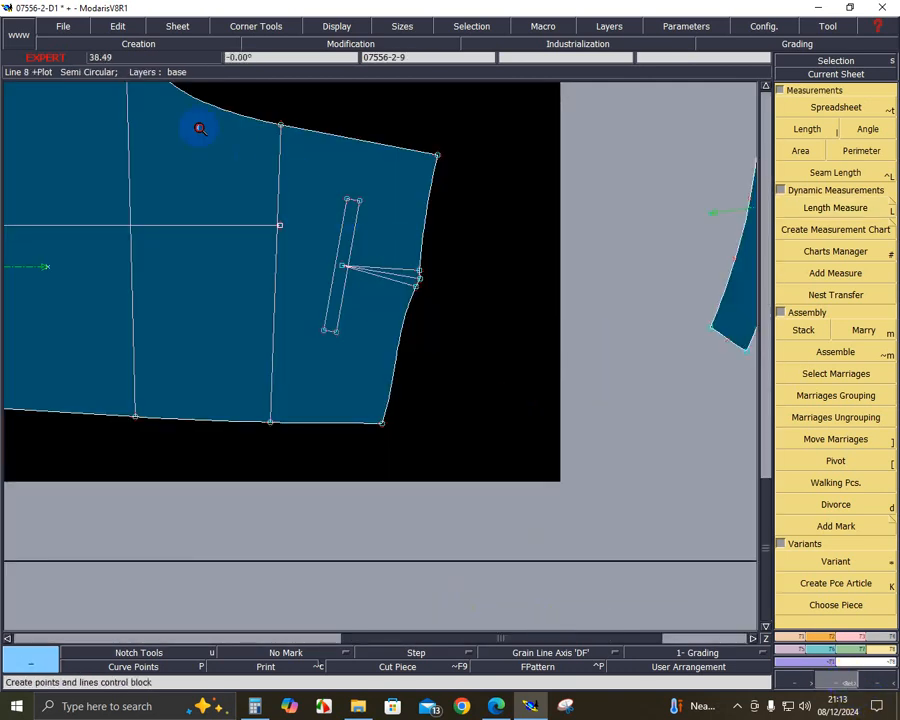
{"action": "left_click_drag", "start_coordinate": [196, 126], "coordinate": [540, 531]}
{"action": "left_click", "coordinate": [885, 170]}
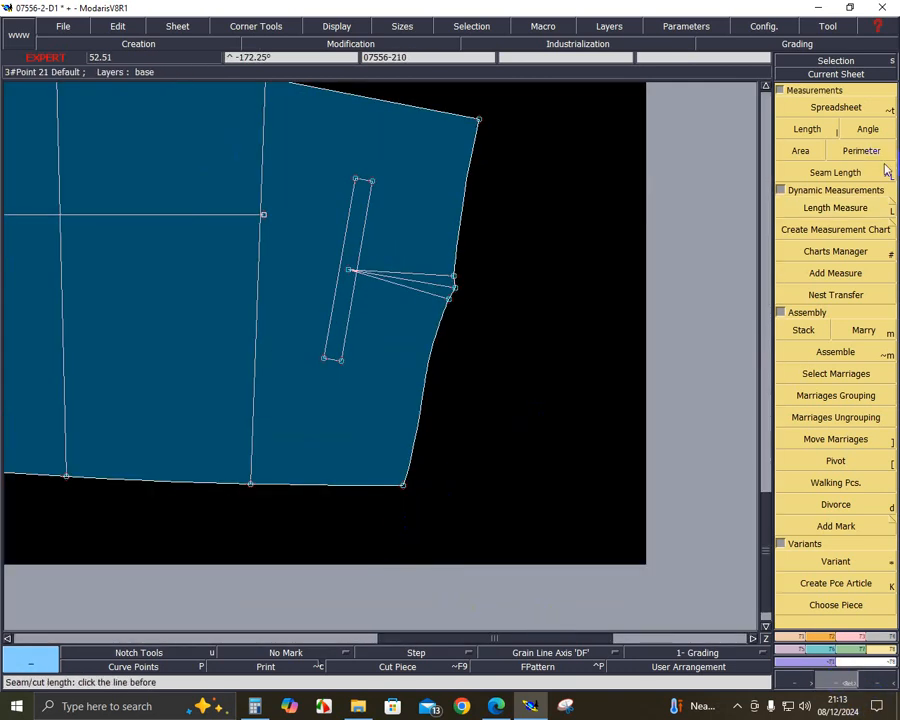
{"action": "left_click", "coordinate": [858, 118]}
{"action": "left_click_drag", "start_coordinate": [604, 304], "coordinate": [597, 537]}
{"action": "left_click", "coordinate": [812, 129]}
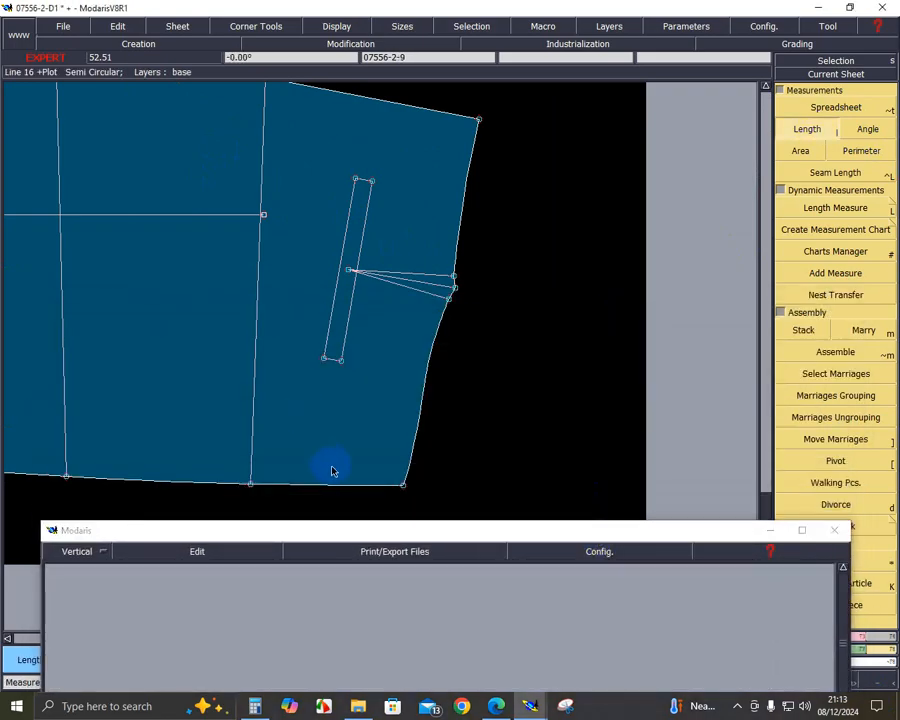
{"action": "left_click", "coordinate": [400, 486]}
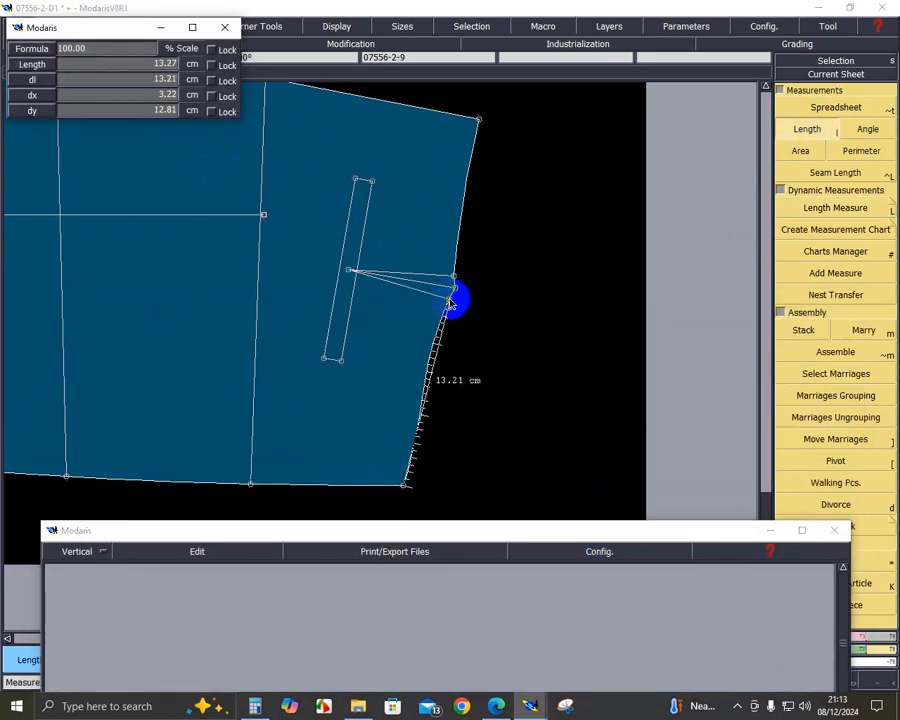
{"action": "left_click", "coordinate": [453, 283]}
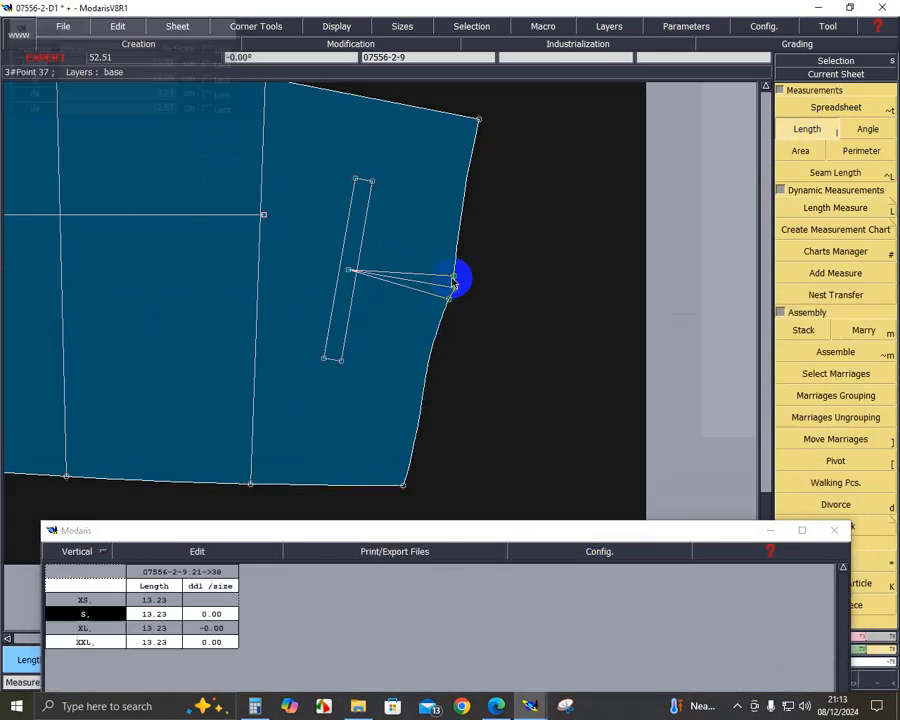
{"action": "left_click", "coordinate": [478, 119]}
- Add an accumulation of the two measured waist segments to the measurement spreadsheet and minimise it
{"action": "left_click", "coordinate": [150, 551]}
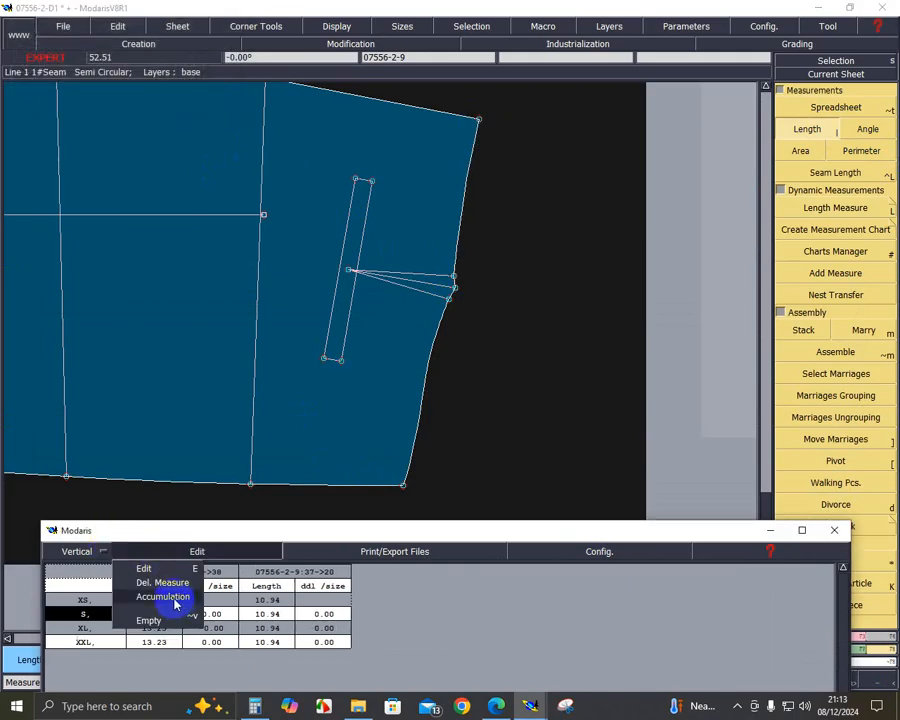
{"action": "left_click", "coordinate": [170, 592]}
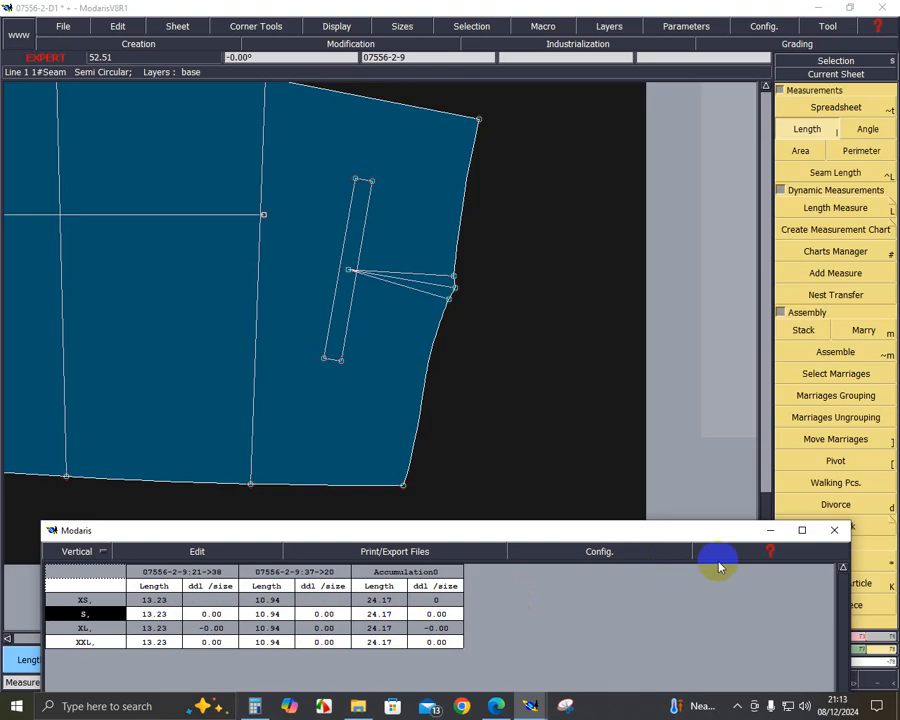
{"action": "left_click", "coordinate": [768, 534]}
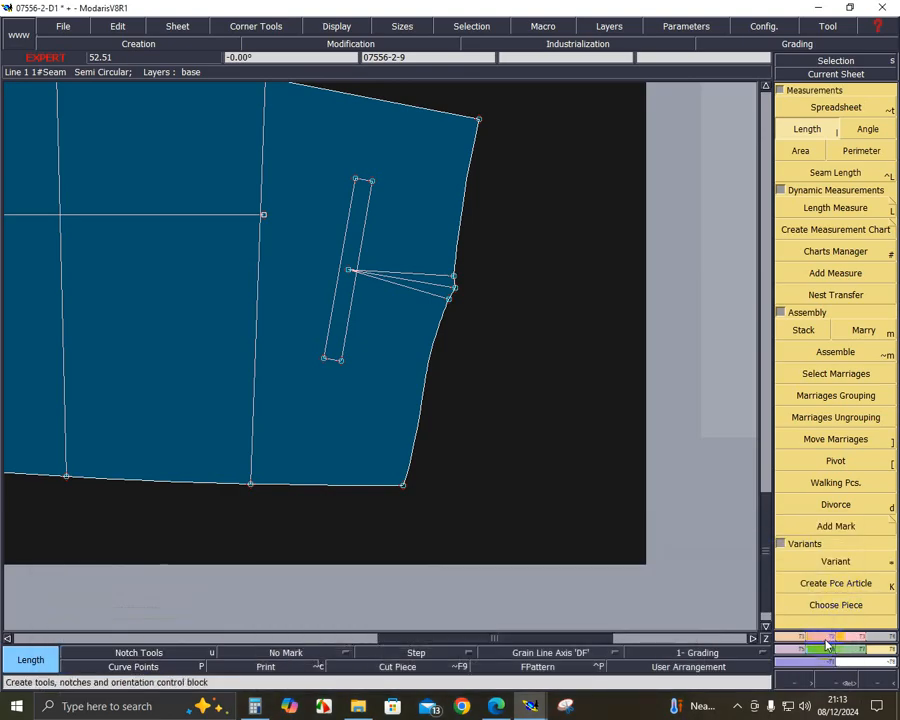
- Draw a rectangle 4 cm wide and 24.17 cm high beside the trouser's waist edge
{"action": "left_click", "coordinate": [820, 636]}
{"action": "left_click", "coordinate": [847, 479]}
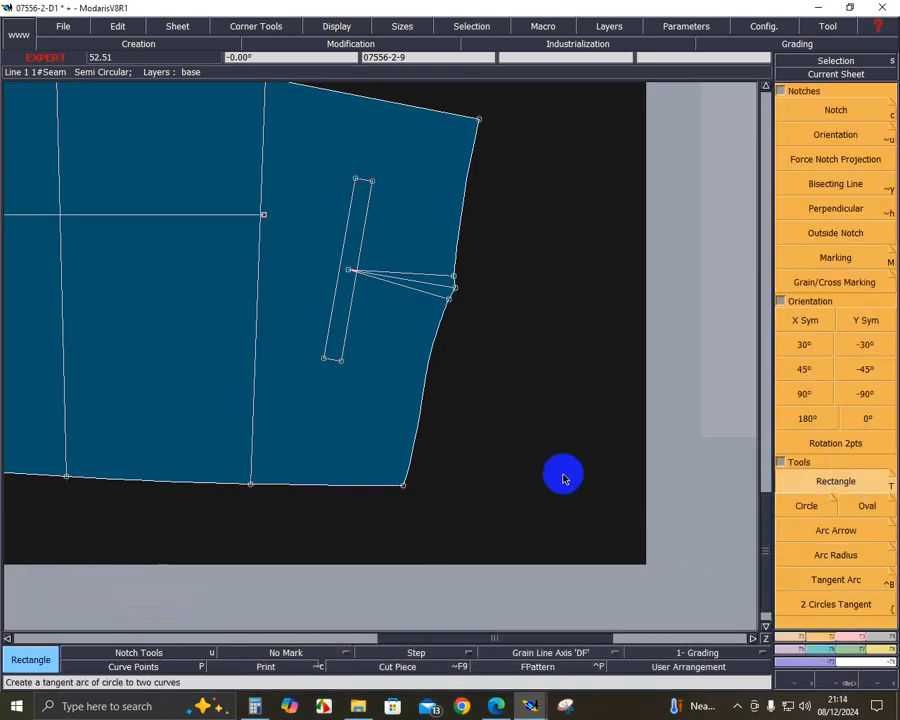
{"action": "left_click", "coordinate": [551, 515]}
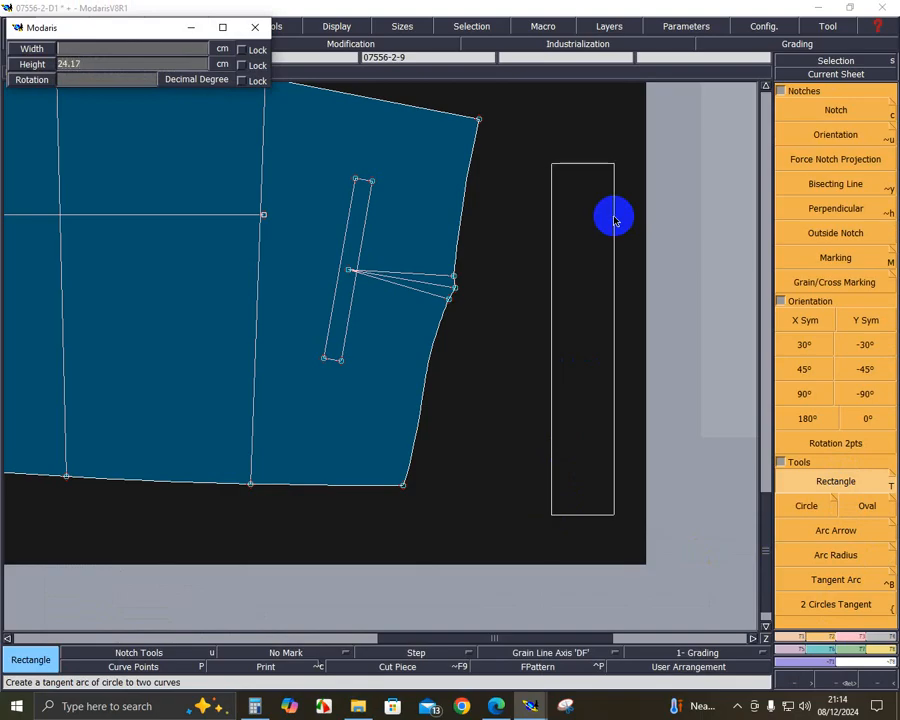
{"action": "type", "text": "4"}
{"action": "left_click", "coordinate": [600, 222]}
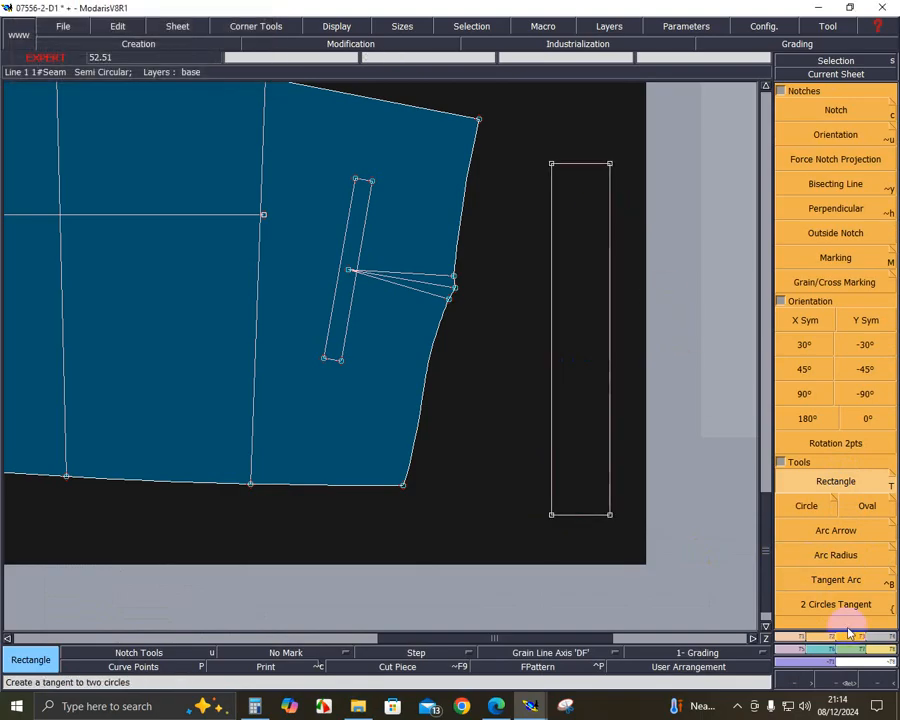
- Extract the rectangle as a separate seam piece and delete the original rectangle from the trouser sheet
{"action": "left_click", "coordinate": [888, 641]}
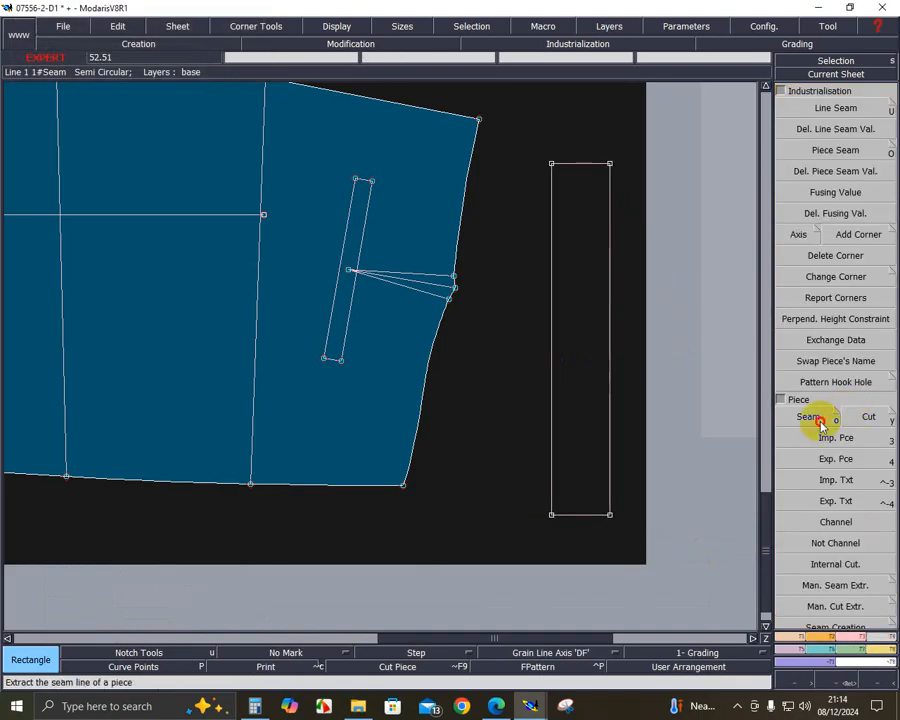
{"action": "left_click", "coordinate": [809, 417]}
{"action": "left_click", "coordinate": [602, 395]}
{"action": "right_click", "coordinate": [602, 394]}
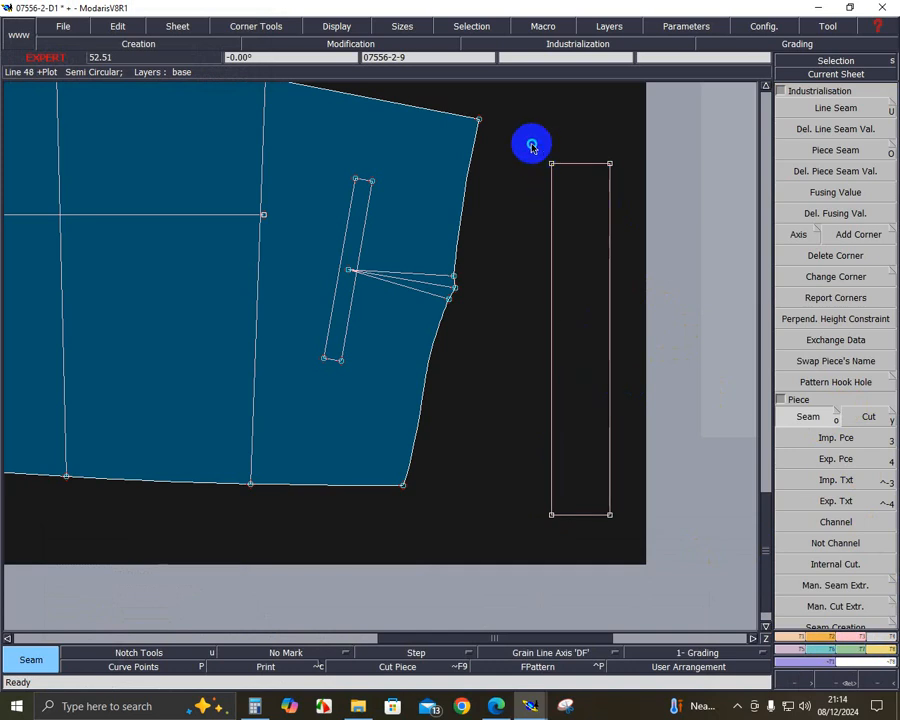
{"action": "left_click_drag", "start_coordinate": [530, 146], "coordinate": [670, 552]}
{"action": "key", "text": "Delete"}
{"action": "left_click", "coordinate": [609, 514]}
- Mirror the new rectangular waistband piece across its bottom short edge with Sym 2Pts
{"action": "key", "text": "Page_Down"}
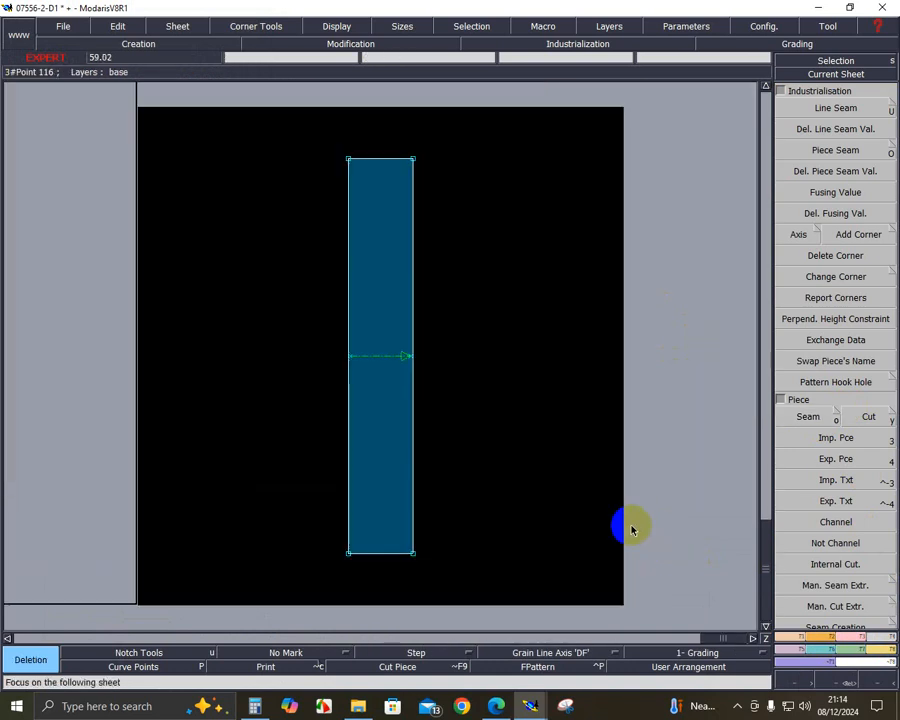
{"action": "left_click", "coordinate": [788, 652]}
{"action": "left_click", "coordinate": [836, 225]}
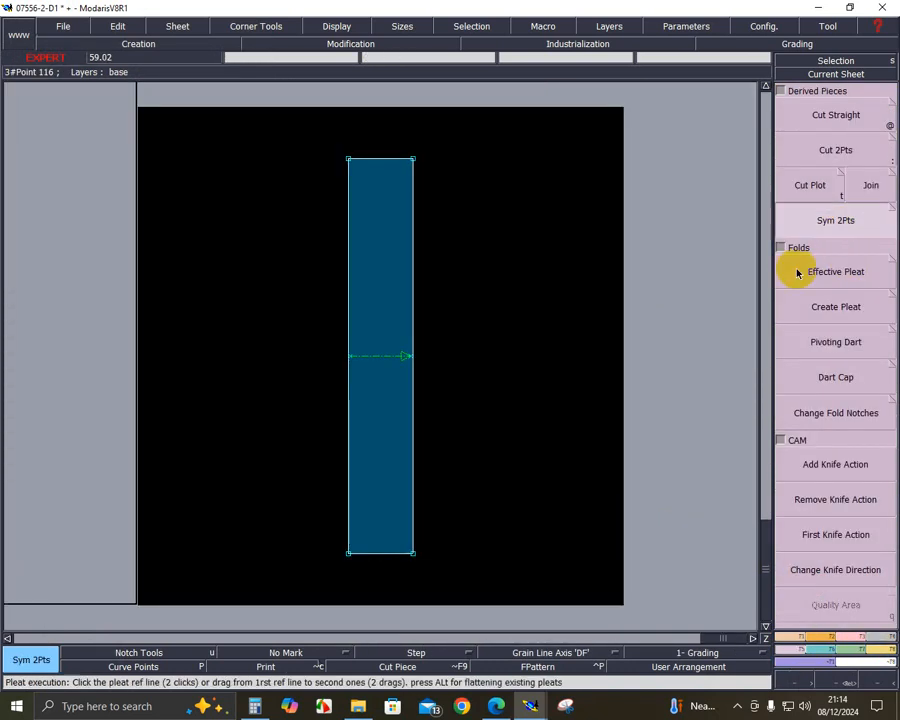
{"action": "left_click", "coordinate": [352, 556]}
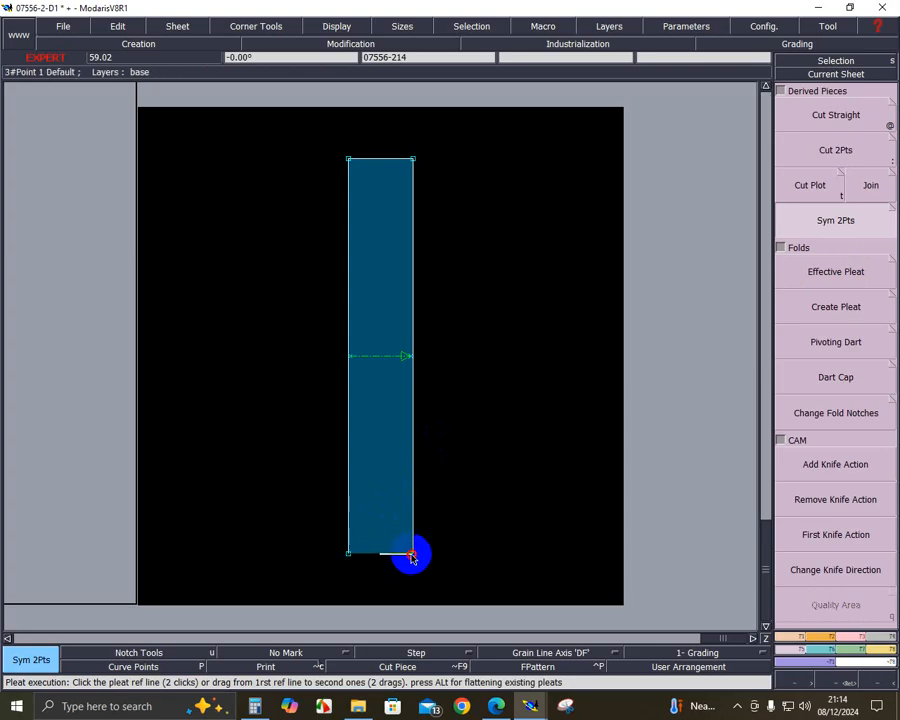
{"action": "left_click", "coordinate": [412, 553]}
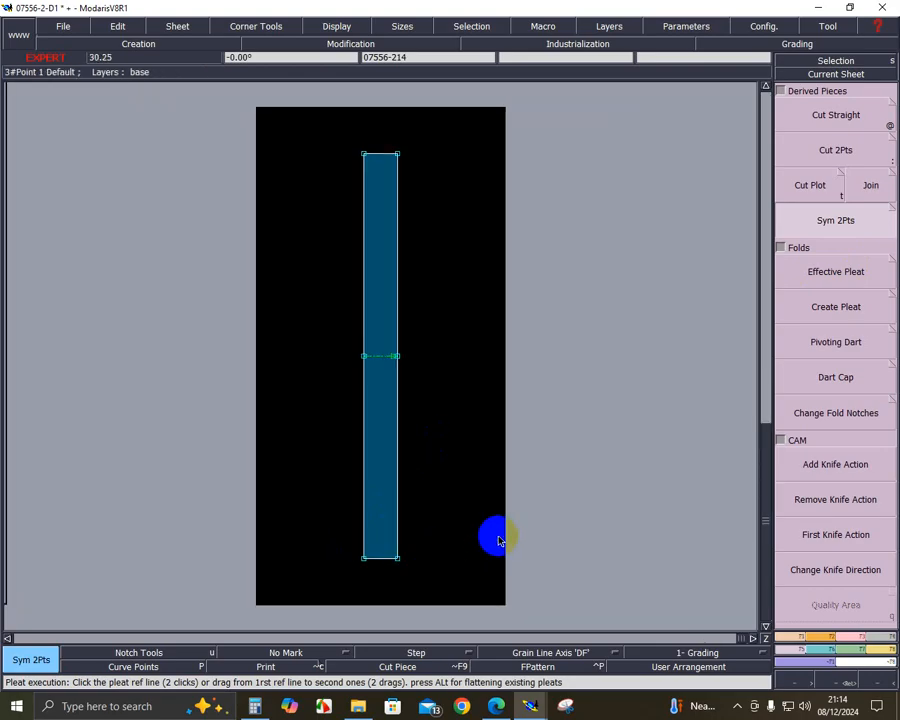
- Delete the grain line across the middle of the mirrored waistband piece
{"action": "left_click", "coordinate": [850, 678]}
{"action": "left_click_drag", "start_coordinate": [422, 295], "coordinate": [529, 457]}
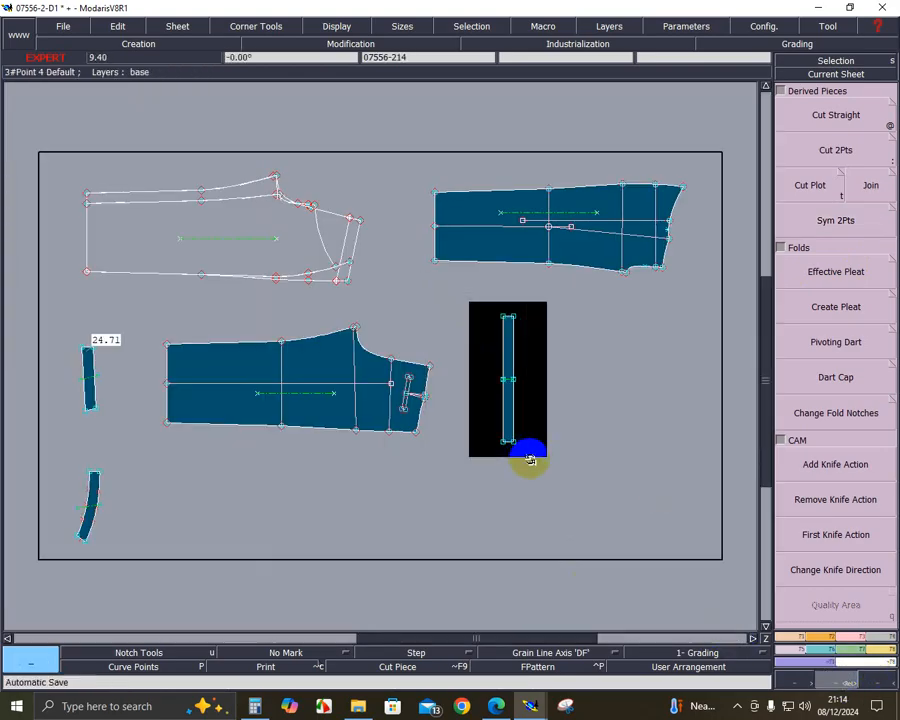
{"action": "key", "text": "Delete"}
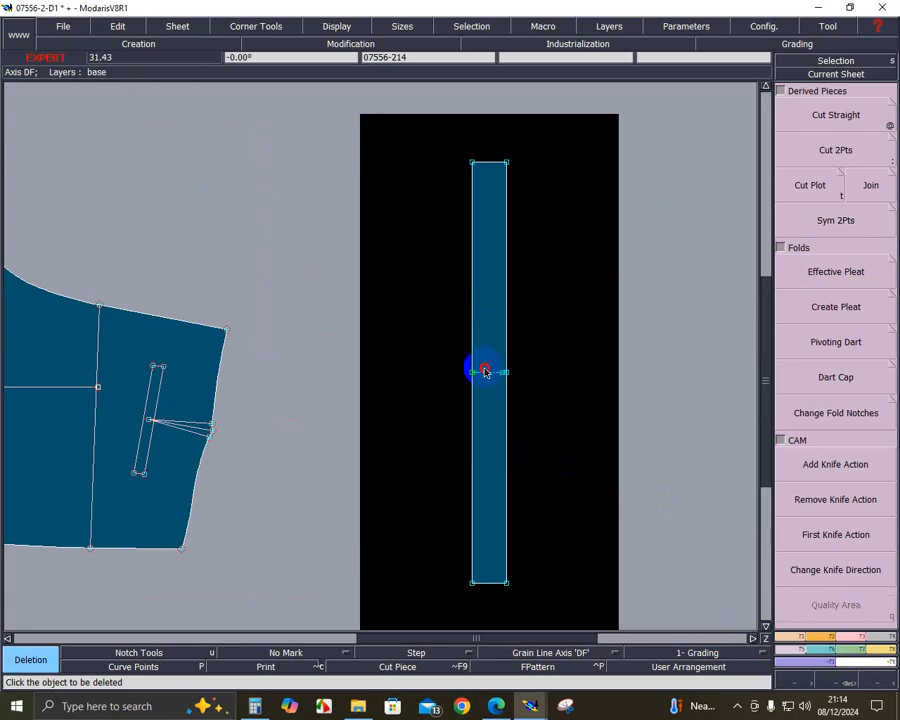
- Create an Arc Arrow line with a 0.00 cm arrow between the bottom and top corners of the waistband's right long edge
{"action": "left_click", "coordinate": [835, 634]}
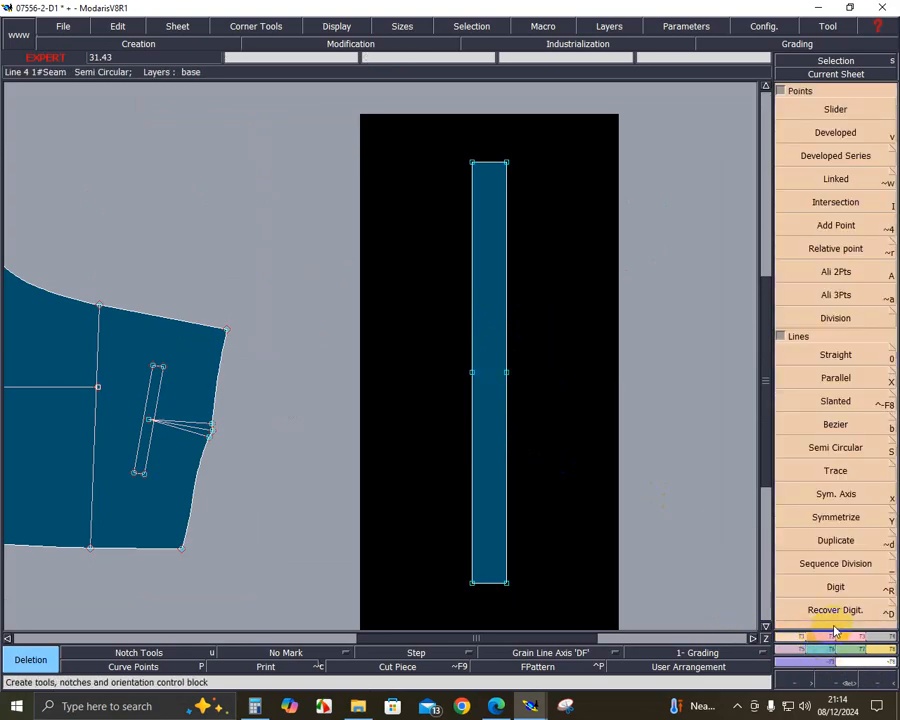
{"action": "left_click", "coordinate": [847, 636]}
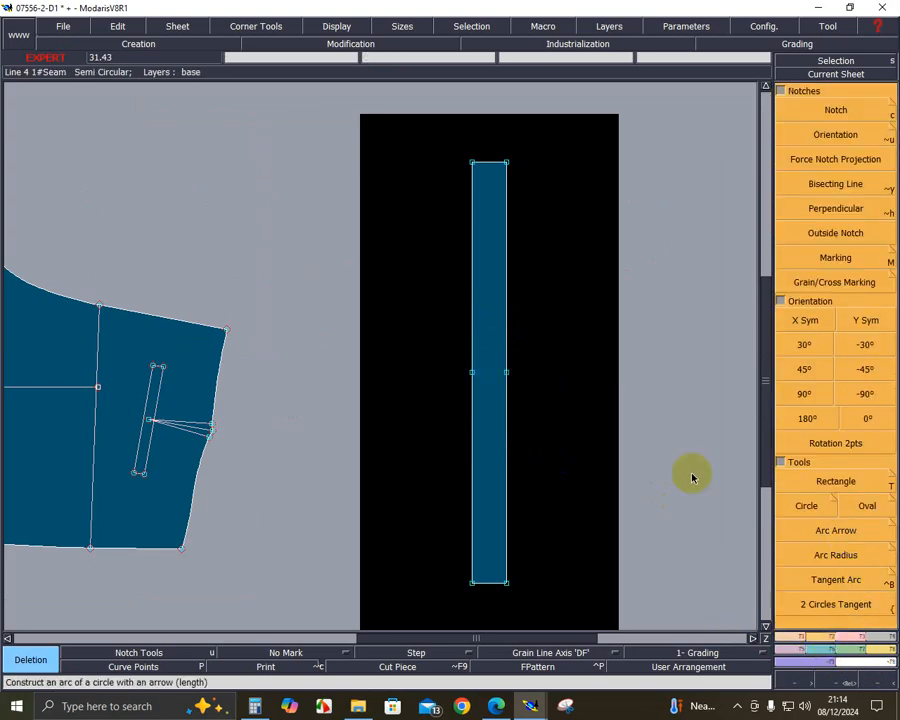
{"action": "left_click", "coordinate": [835, 530]}
{"action": "left_click", "coordinate": [505, 582]}
{"action": "left_click", "coordinate": [506, 163]}
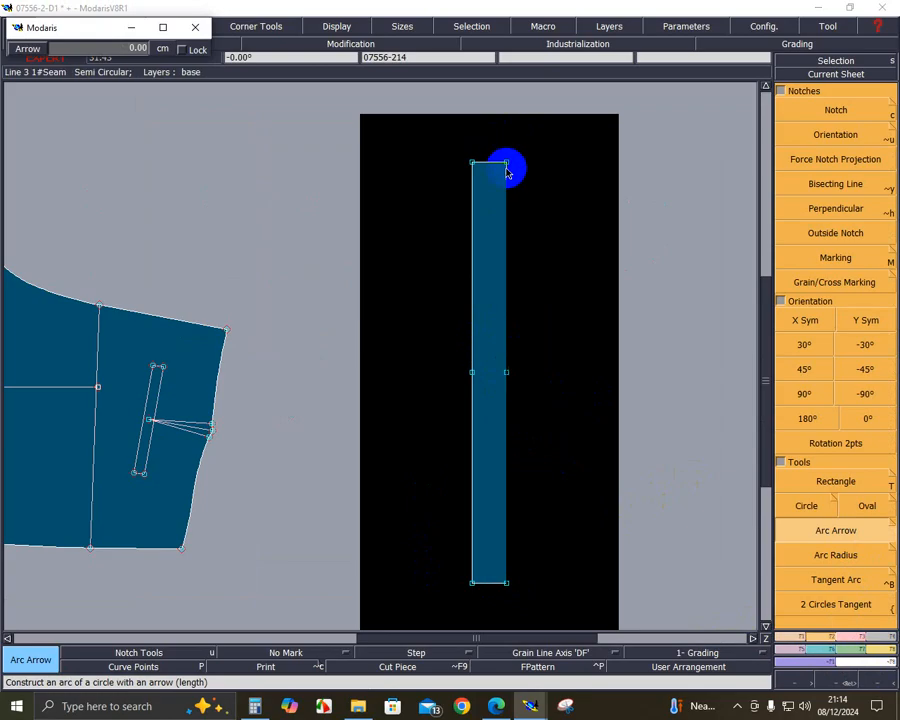
{"action": "left_click", "coordinate": [506, 164]}
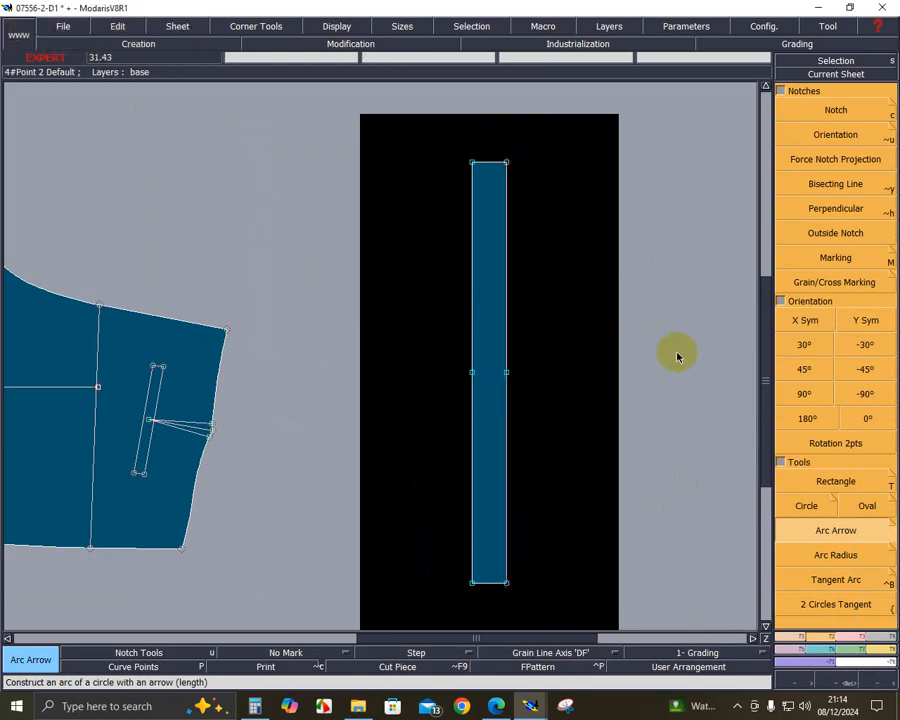
- Enable Print and move the middle points of both waistband long edges together to the right
{"action": "left_click", "coordinate": [857, 637]}
{"action": "left_click", "coordinate": [858, 133]}
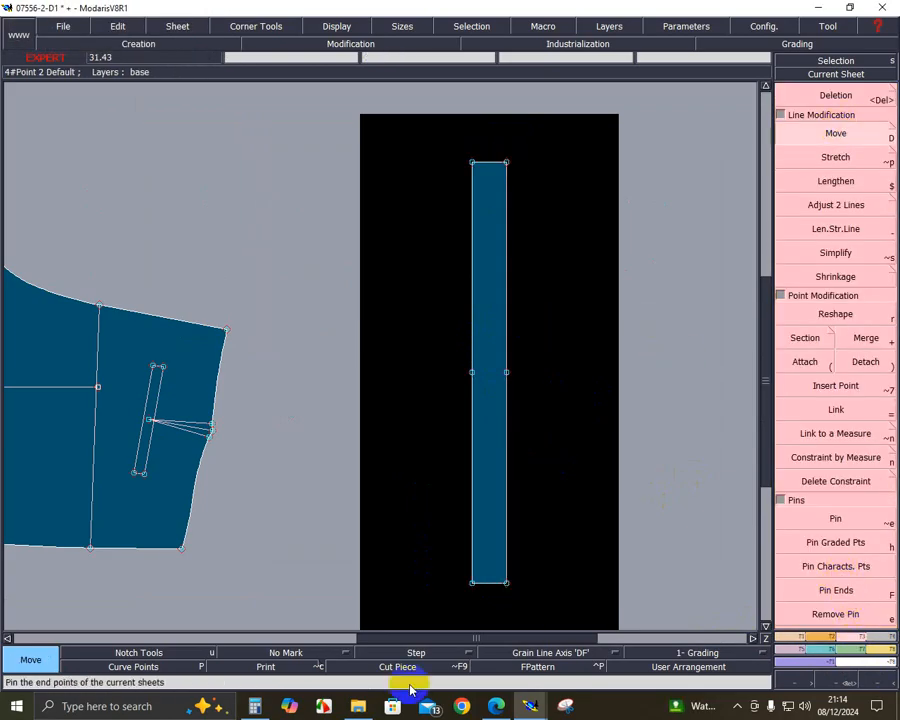
{"action": "left_click", "coordinate": [266, 666]}
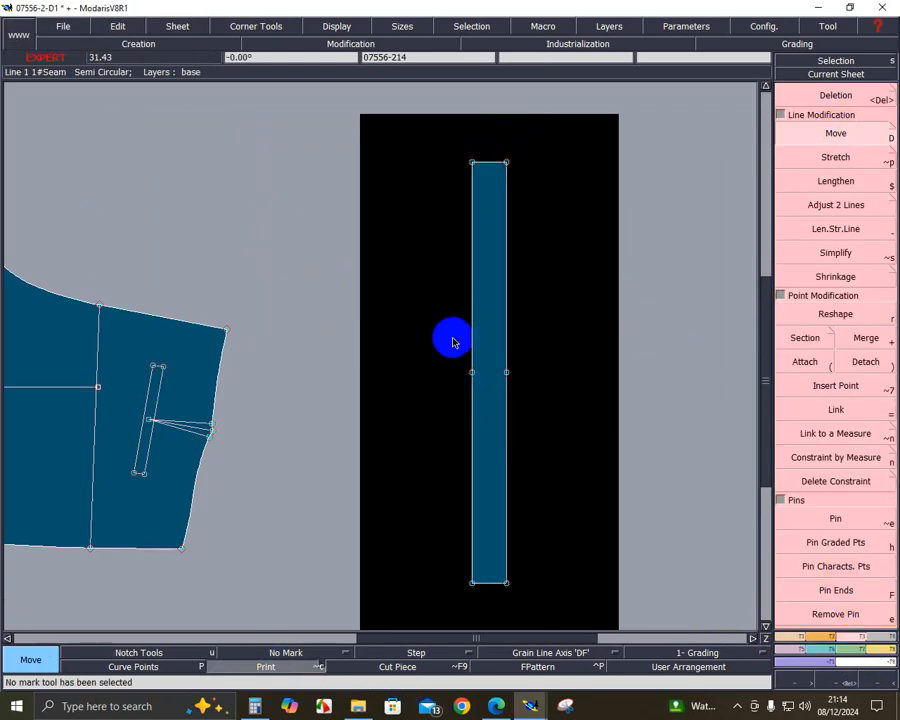
{"action": "left_click_drag", "start_coordinate": [446, 332], "coordinate": [572, 398]}
{"action": "left_click_drag", "start_coordinate": [508, 375], "coordinate": [519, 374]}
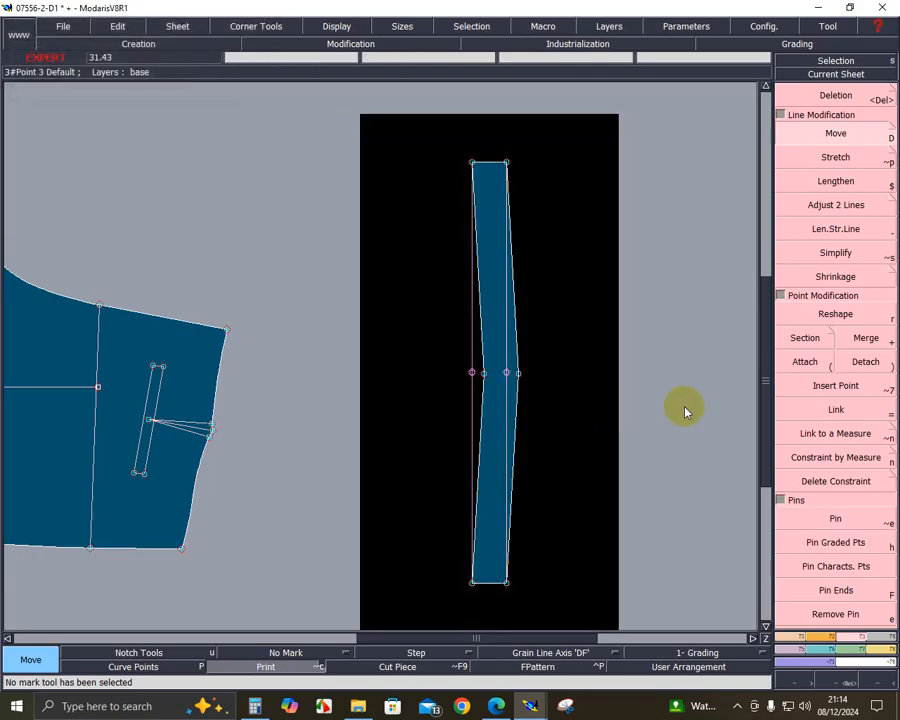
- Show the curve points and shift the arc line's middle point by -1.50 cm in X and 0.00 in Y
{"action": "left_click", "coordinate": [148, 666]}
{"action": "left_click_drag", "start_coordinate": [509, 373], "coordinate": [496, 376]}
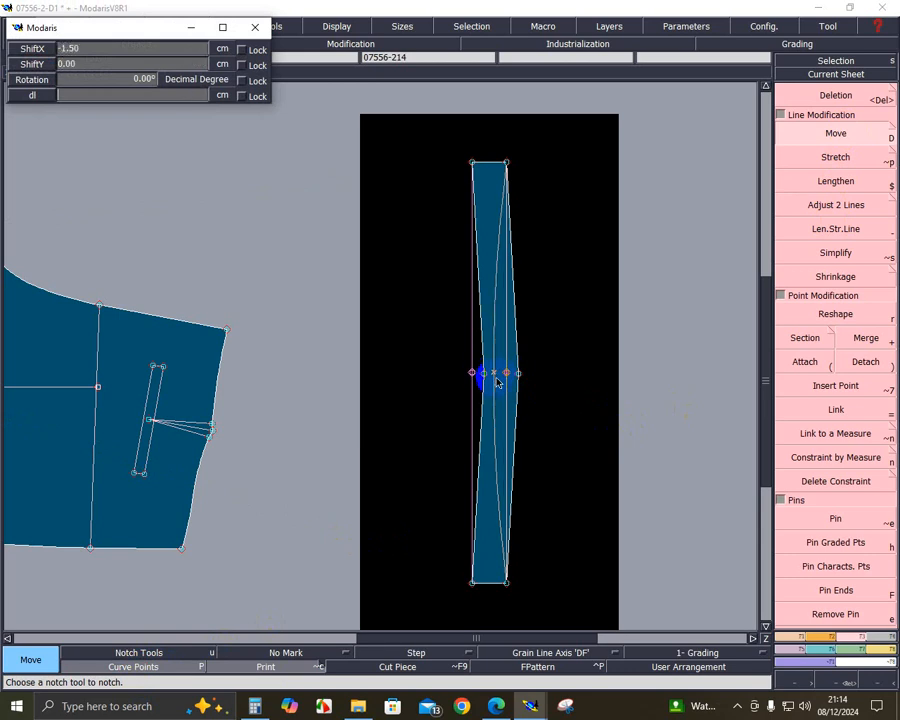
{"action": "left_click", "coordinate": [592, 406]}
- Create a parallel of the curved line at a distance of 4 cm on its left side
{"action": "left_click", "coordinate": [795, 688]}
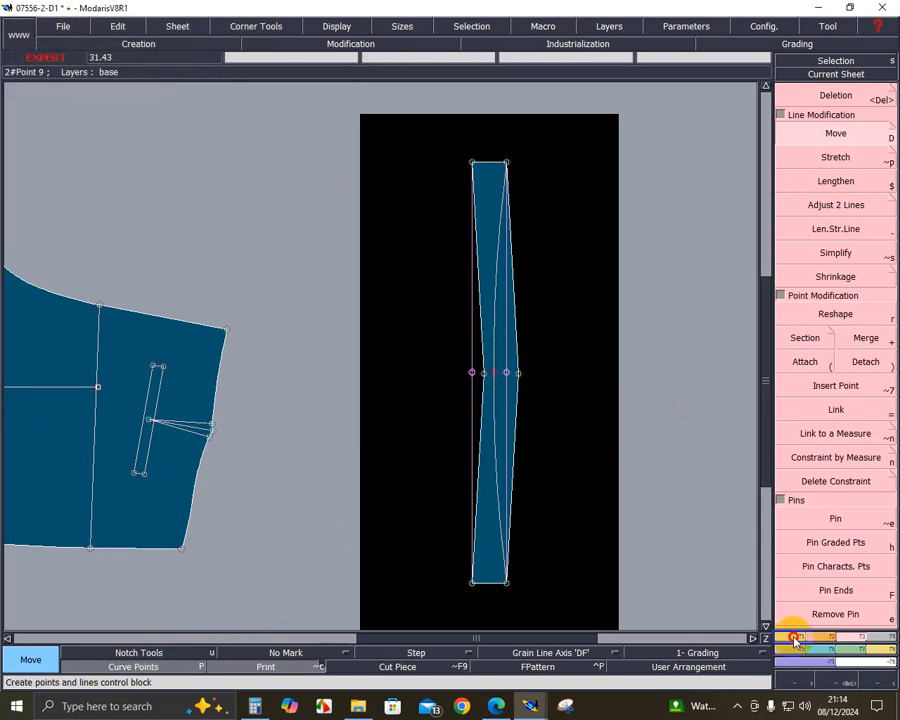
{"action": "left_click", "coordinate": [835, 378]}
{"action": "left_click_drag", "start_coordinate": [503, 422], "coordinate": [419, 439]}
{"action": "key", "text": "Return"}
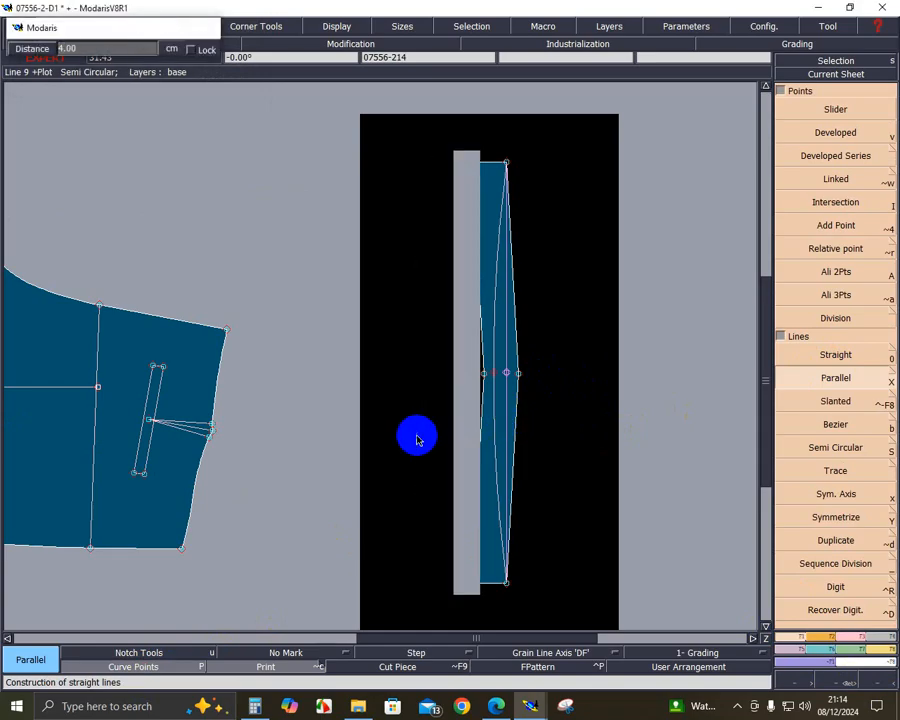
- Try to delete the end point of the parallel curve near the waistband's top corner and undo the deletion
{"action": "key", "text": "0"}
{"action": "left_click", "coordinate": [557, 527]}
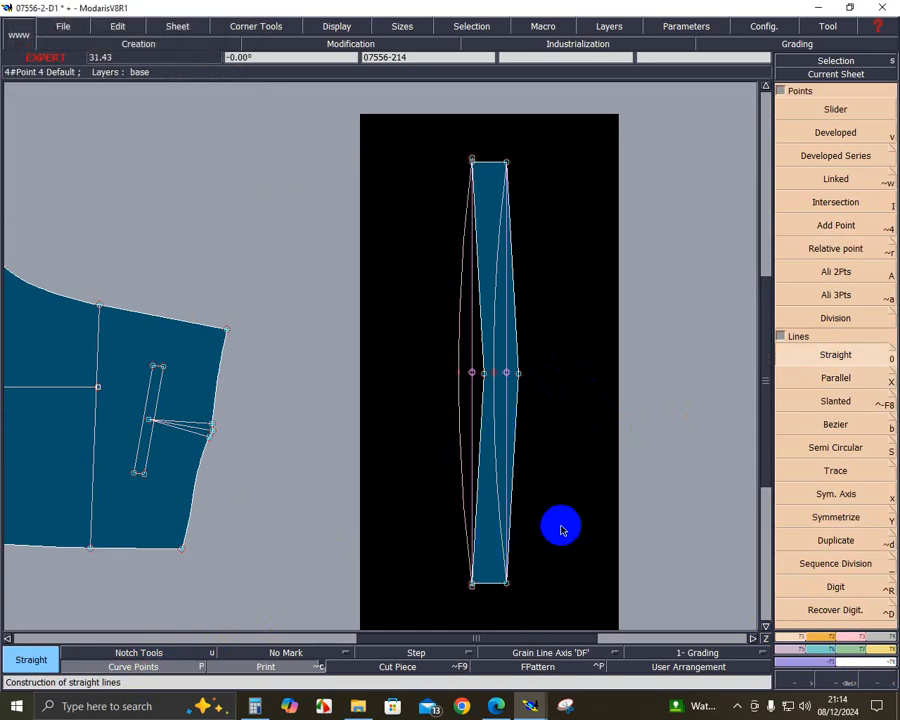
{"action": "key", "text": "Delete"}
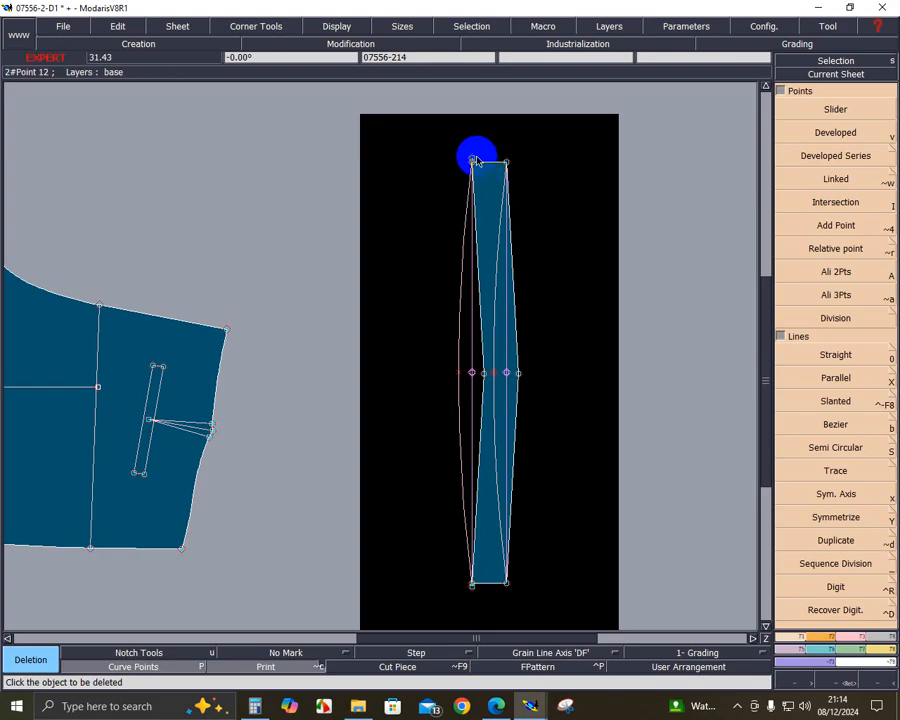
{"action": "left_click", "coordinate": [473, 160]}
{"action": "key", "text": "ctrl+z"}
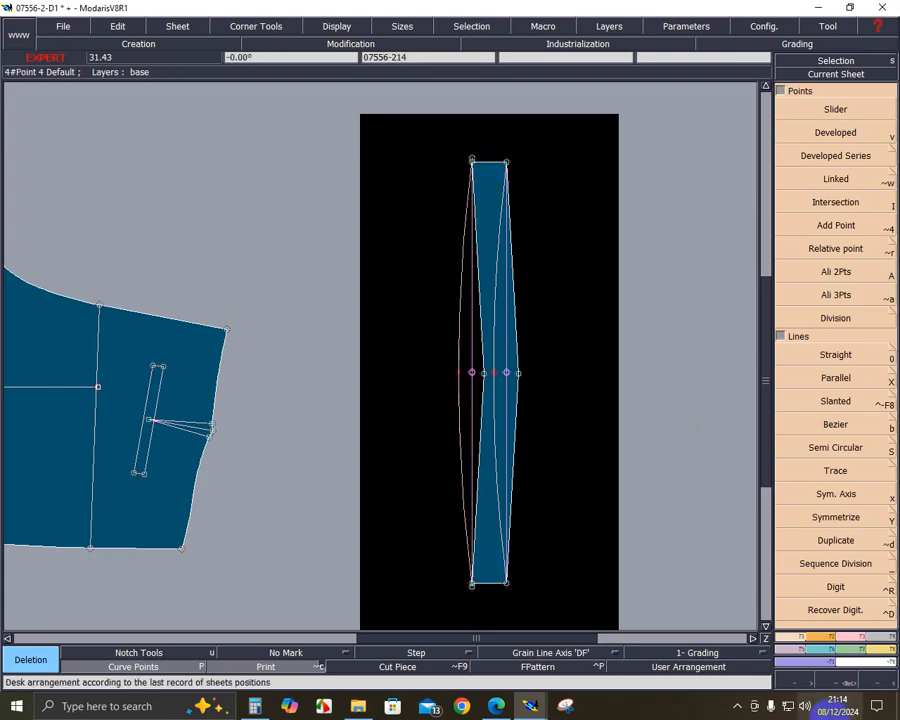
- Draw straight lines joining the two waistband curves at their middle points and at their lower ends
{"action": "left_click", "coordinate": [838, 681]}
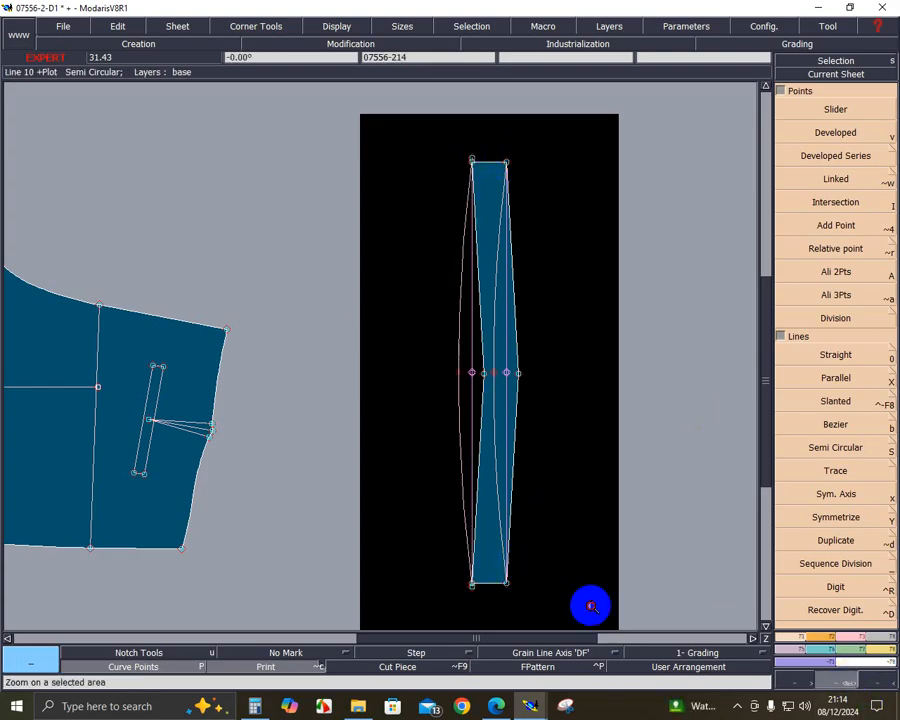
{"action": "left_click_drag", "start_coordinate": [374, 320], "coordinate": [590, 606]}
{"action": "key", "text": "0"}
{"action": "left_click", "coordinate": [362, 165]}
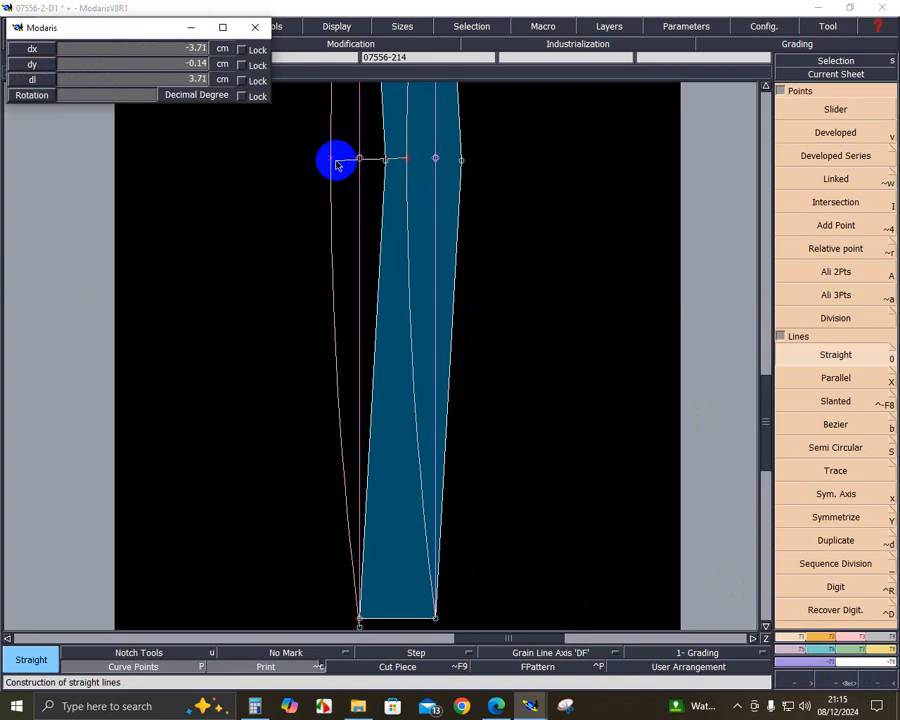
{"action": "left_click", "coordinate": [333, 158]}
{"action": "left_click", "coordinate": [362, 627]}
{"action": "left_click", "coordinate": [437, 617]}
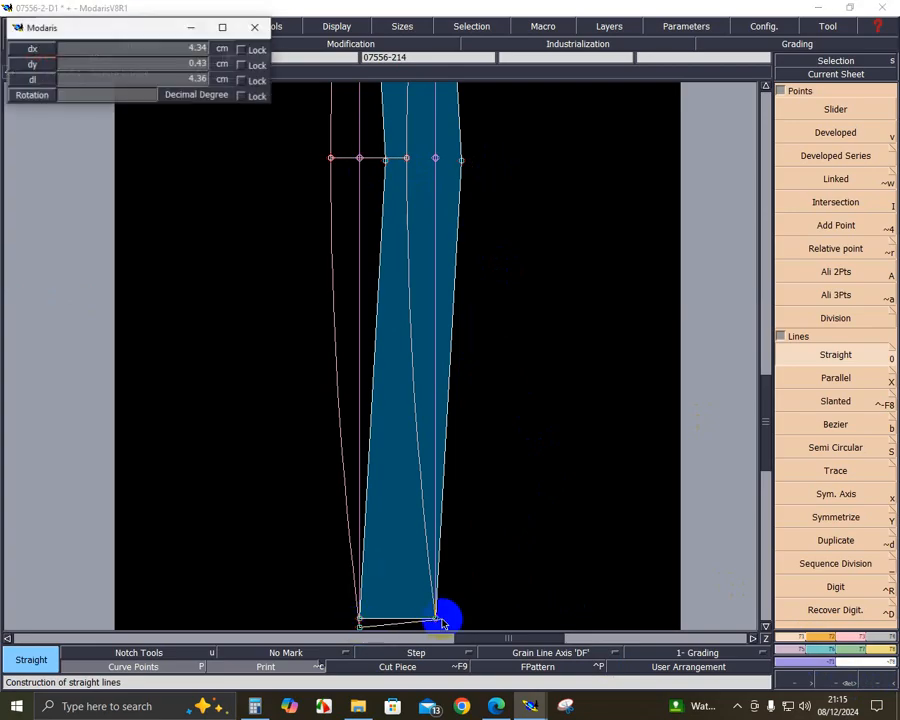
- Extract the lower half of the curved waistband as a new seam piece
{"action": "left_click", "coordinate": [896, 640]}
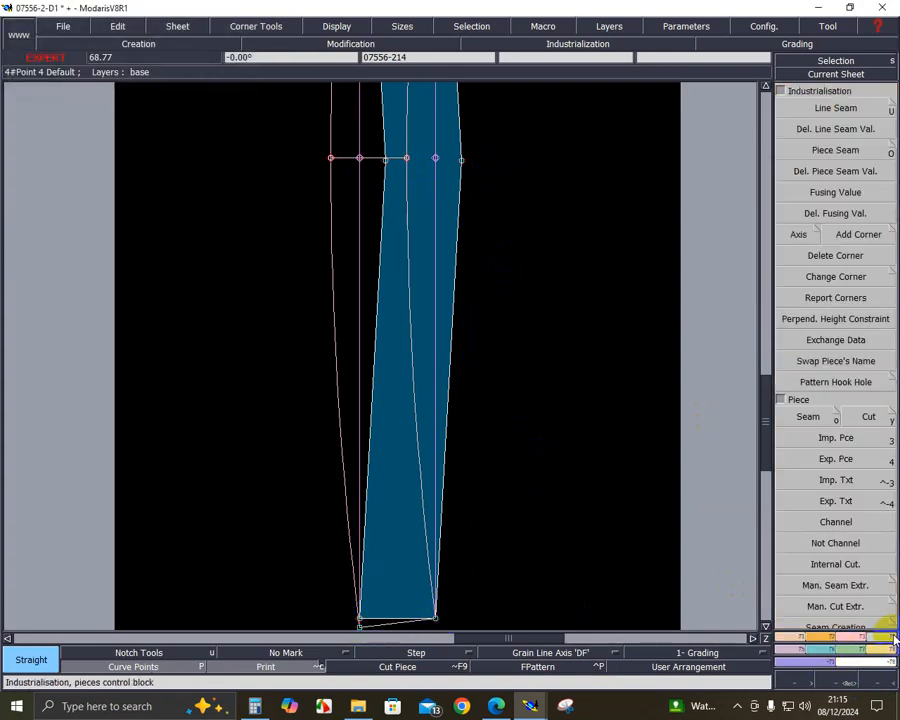
{"action": "left_click", "coordinate": [800, 417]}
{"action": "left_click", "coordinate": [368, 325]}
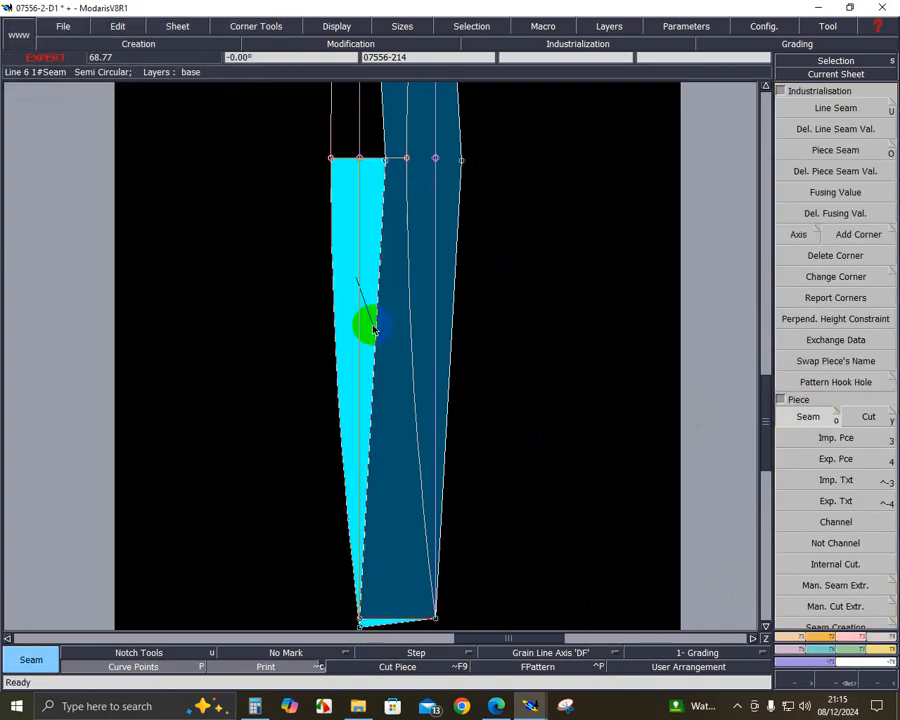
{"action": "right_click", "coordinate": [395, 473]}
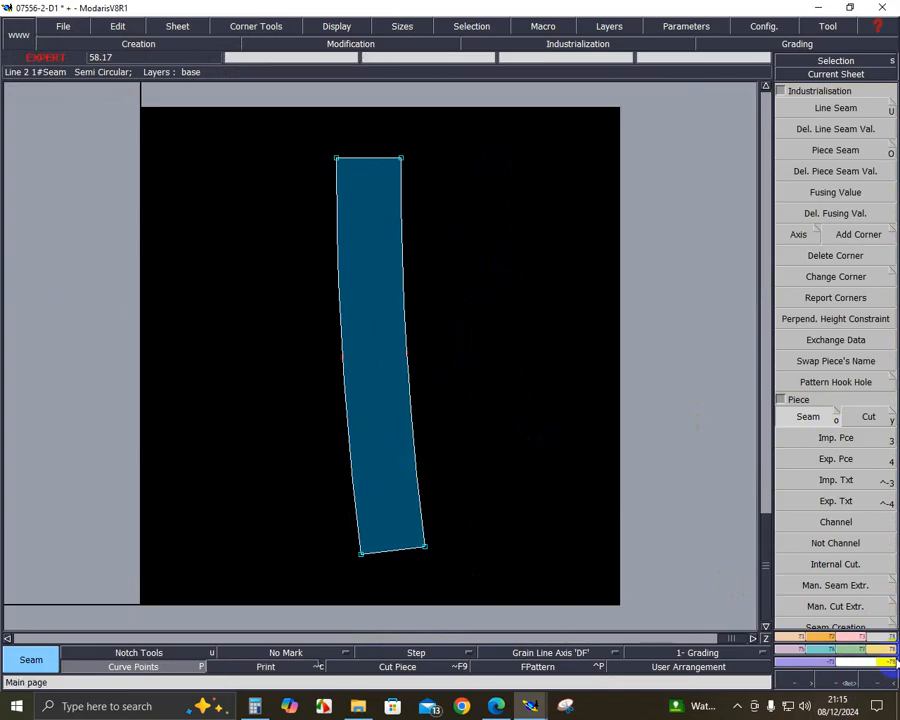
- Add a dynamic length measure along the middle of the extracted half waistband, between its short ends
{"action": "left_click", "coordinate": [880, 649]}
{"action": "left_click", "coordinate": [835, 210]}
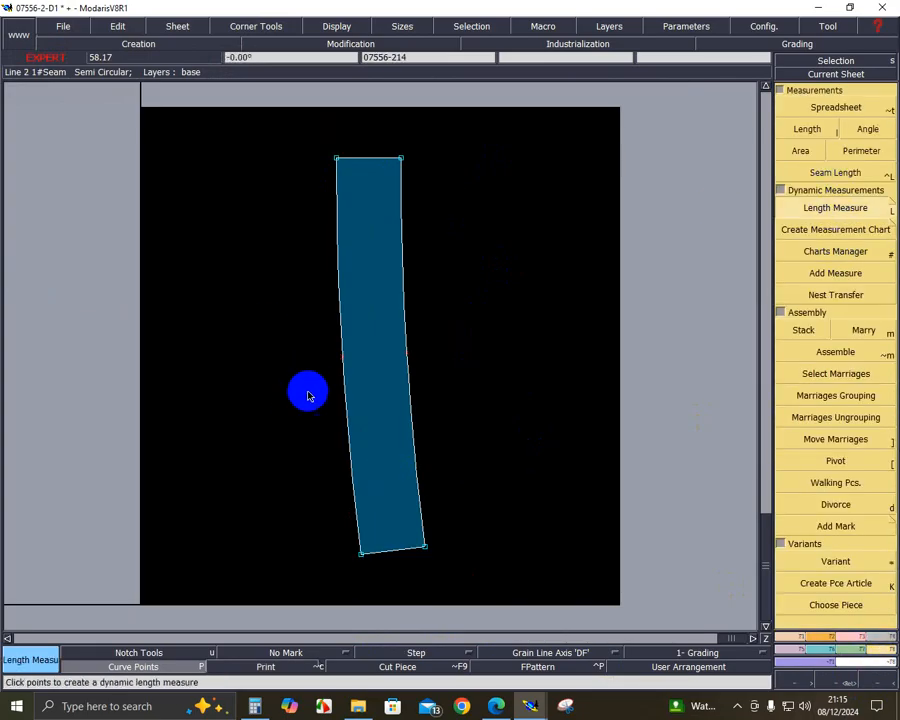
{"action": "left_click", "coordinate": [341, 390]}
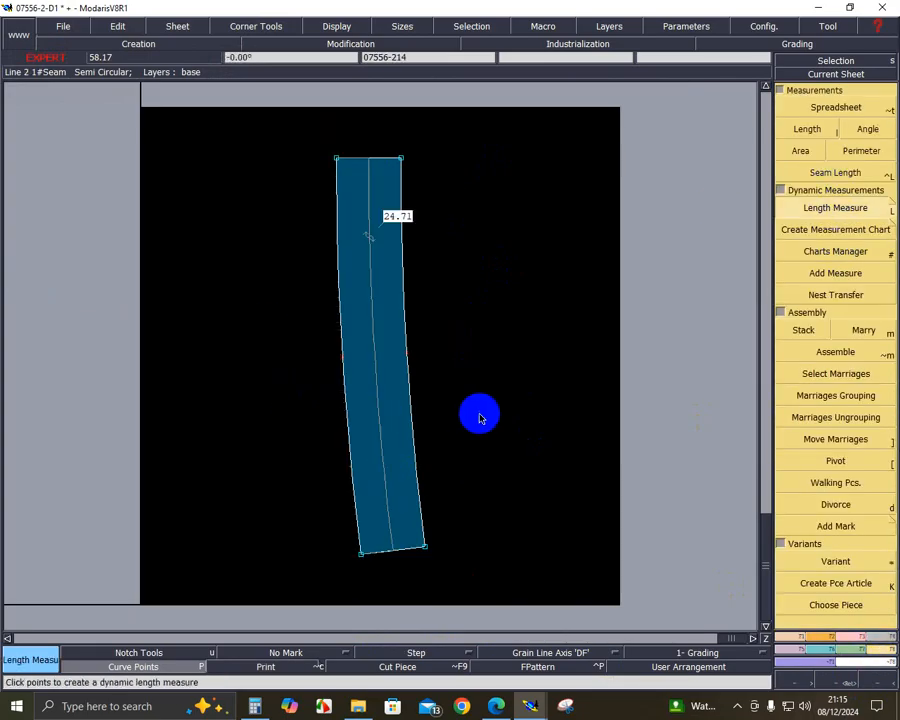
- Try to shift the half waistband's lower end by -1.50 cm in X and 0.50 cm in Y, and undo the move
{"action": "left_click", "coordinate": [851, 647]}
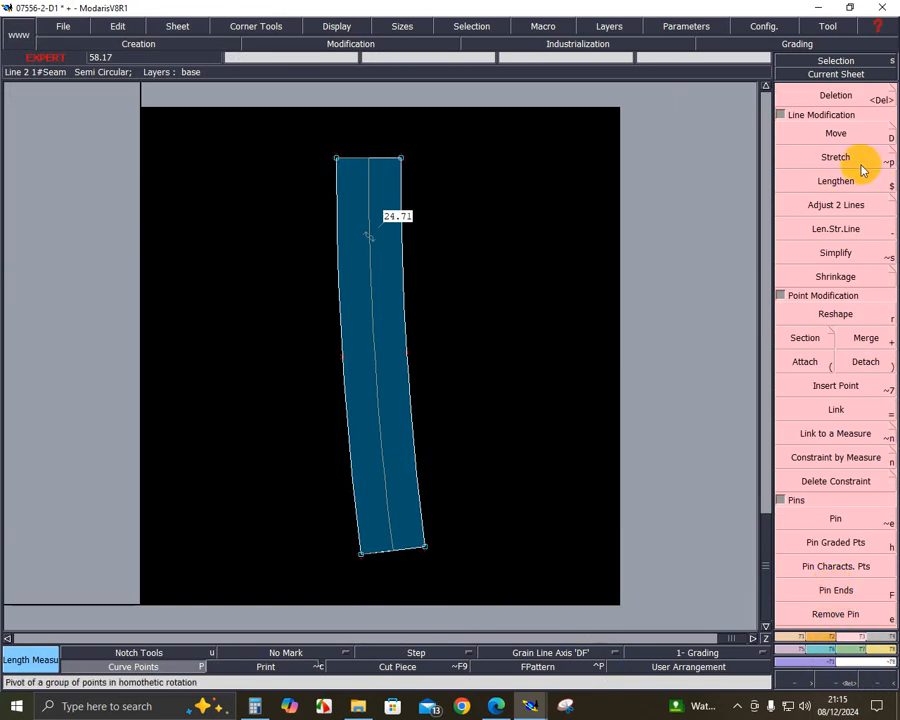
{"action": "left_click", "coordinate": [843, 136]}
{"action": "left_click", "coordinate": [402, 551]}
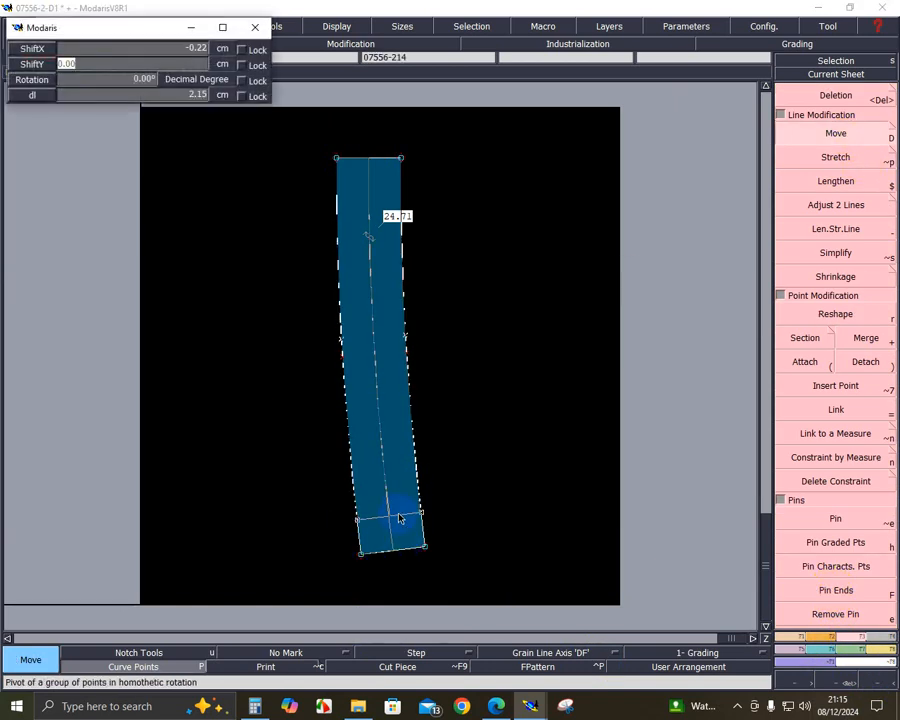
{"action": "type", "text": ".5"}
{"action": "key", "text": "Up"}
{"action": "type", "text": "-1.5"}
{"action": "key", "text": "Return"}
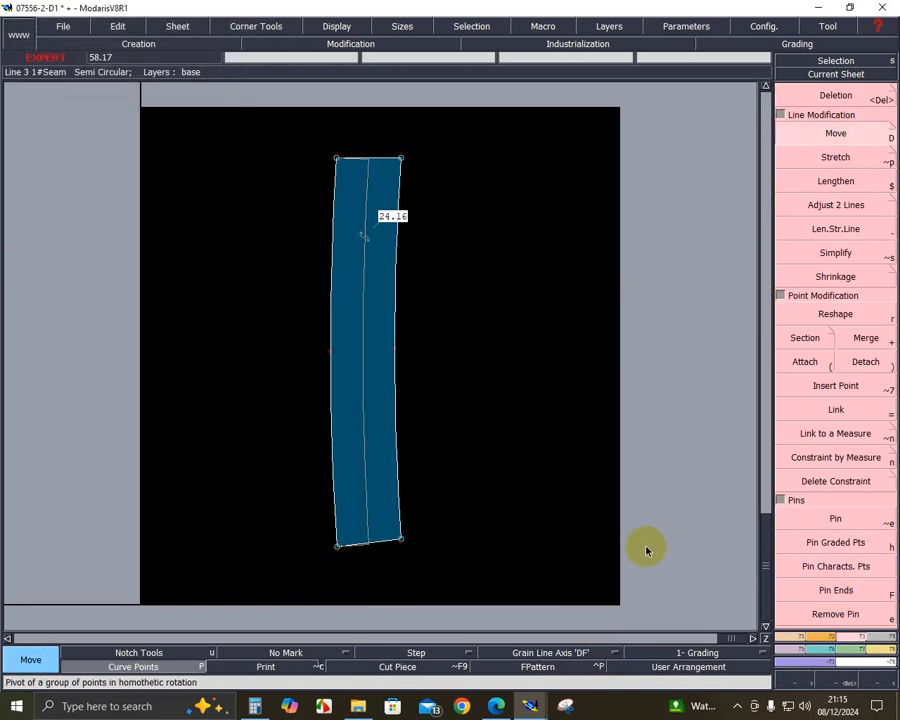
{"action": "key", "text": "ctrl+z"}
- Shift the half waistband's lower end in Y by 0.50 cm and again by 0.04 cm, with 0.00 in X, and delete the length measure
{"action": "left_click", "coordinate": [410, 553]}
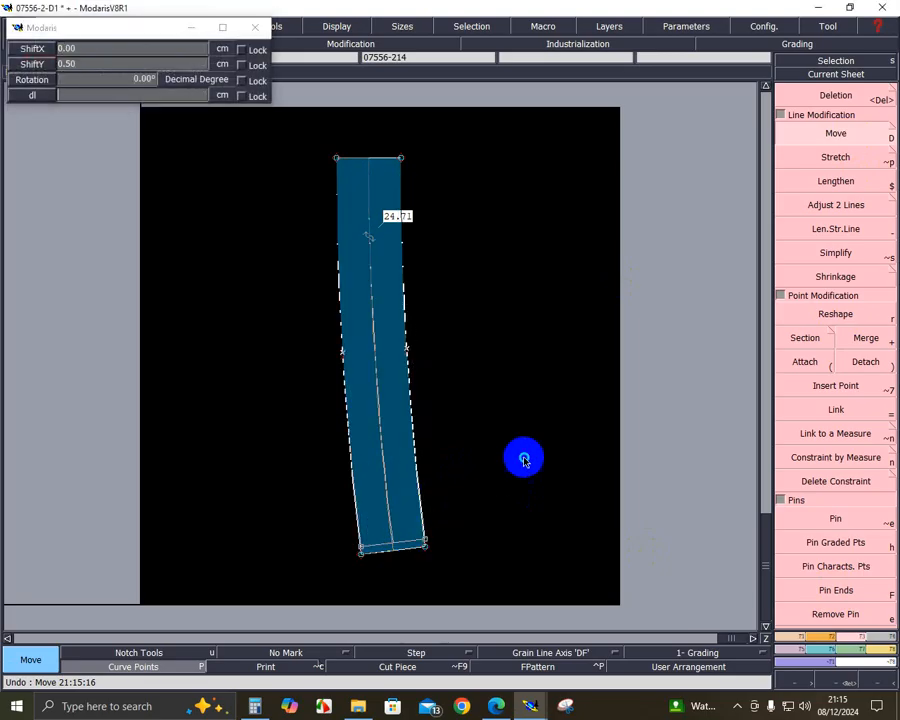
{"action": "key", "text": "Return"}
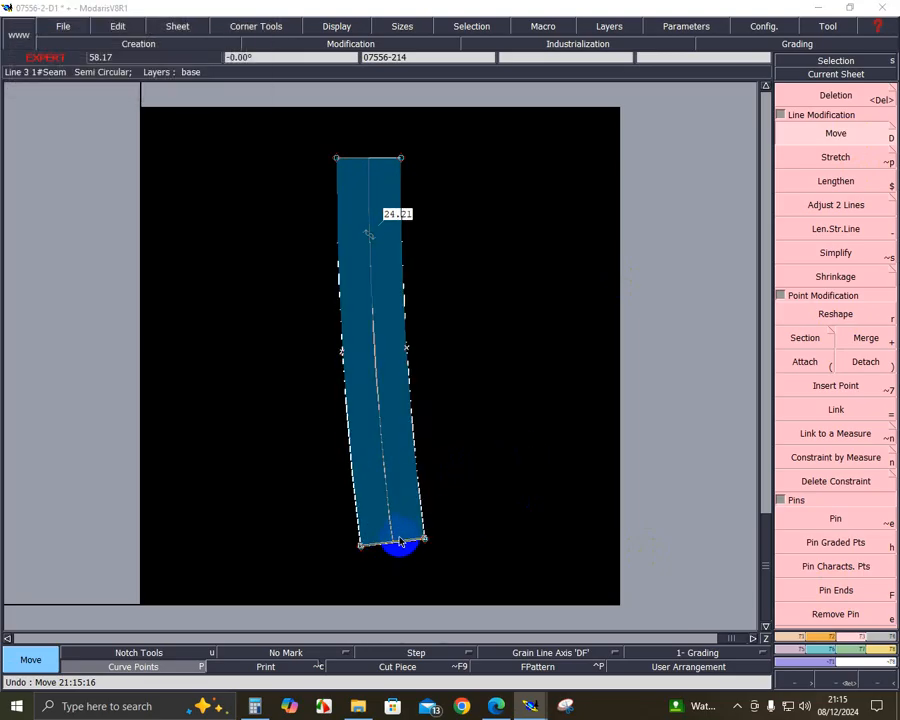
{"action": "left_click", "coordinate": [400, 540]}
{"action": "type", "text": "0"}
{"action": "key", "text": "Return"}
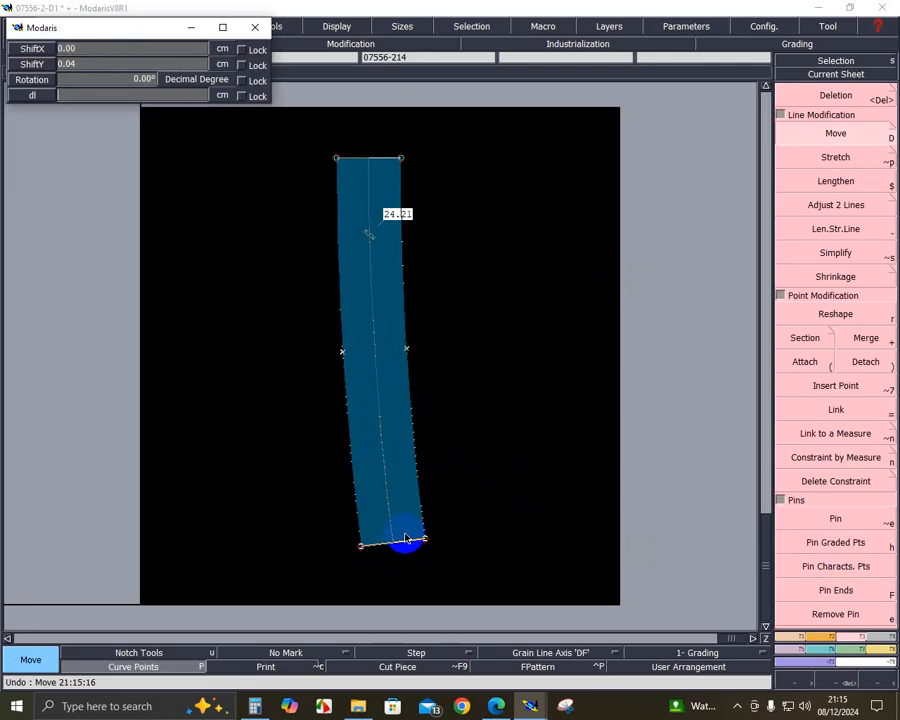
{"action": "key", "text": "Delete"}
{"action": "left_click", "coordinate": [378, 437]}
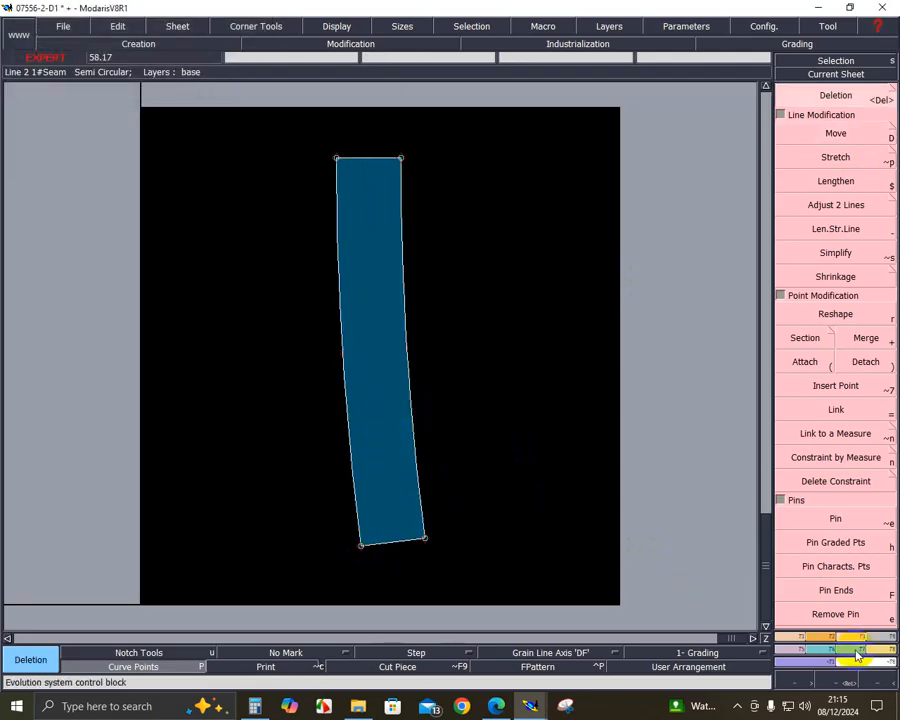
- Mirror the half waistband about its straight upper edge with Sym 2Pts to make the full curved waistband
{"action": "left_click", "coordinate": [800, 661]}
{"action": "left_click", "coordinate": [875, 225]}
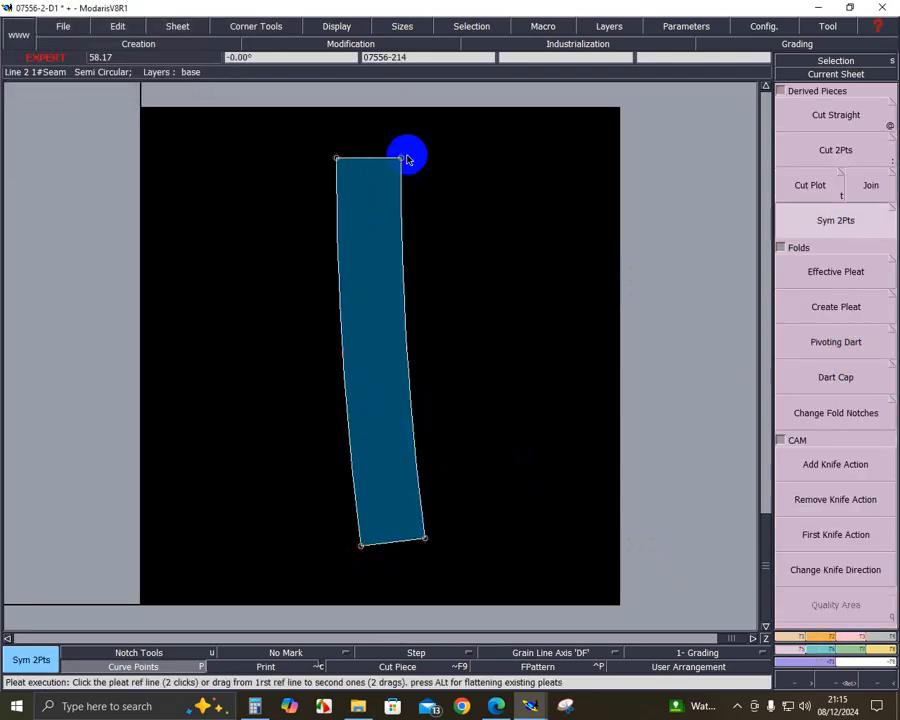
{"action": "left_click", "coordinate": [336, 158]}
{"action": "left_click", "coordinate": [404, 158]}
{"action": "left_click", "coordinate": [473, 195]}
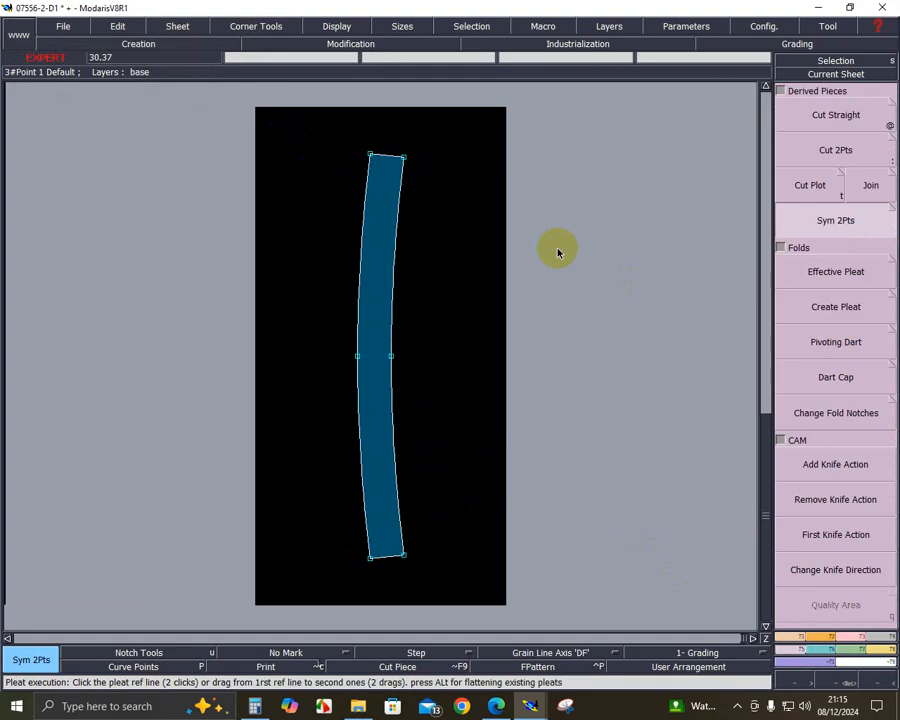
- Arrange all the sheets automatically and delete the sheet of the old straight waistband piece
{"action": "key", "text": "j"}
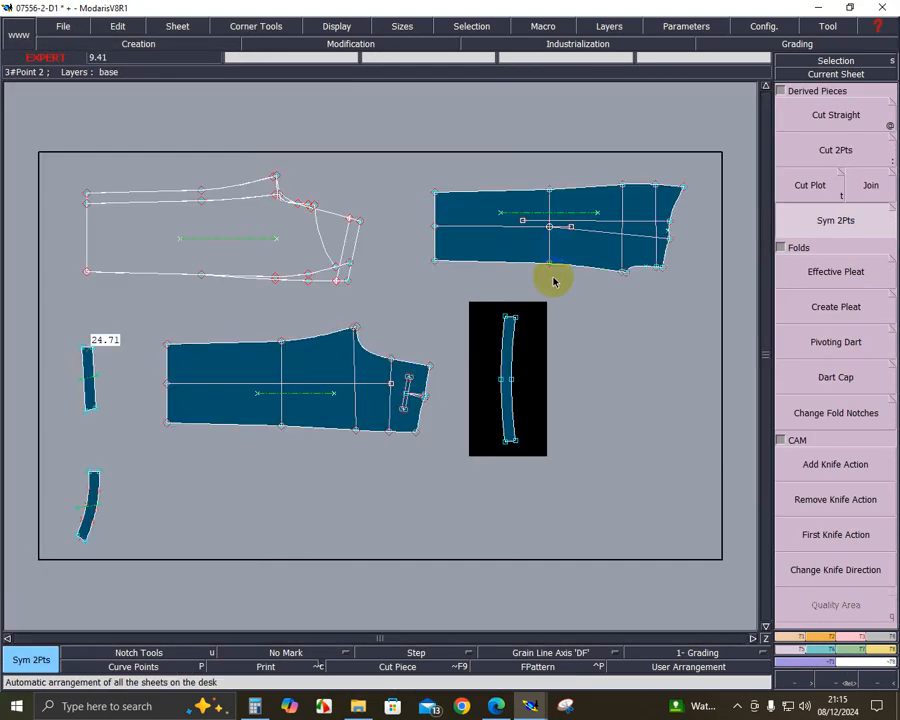
{"action": "left_click", "coordinate": [177, 26]}
{"action": "left_click", "coordinate": [196, 67]}
{"action": "left_click", "coordinate": [90, 362]}
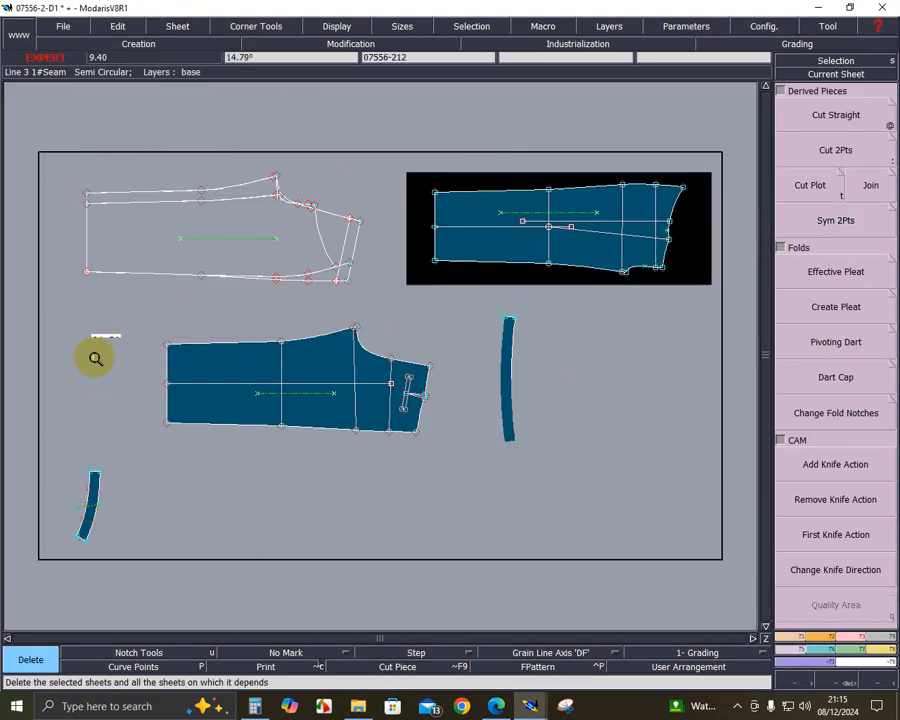
- Position the short curved waistband above the full mirrored waistband, beside the trouser piece with the welt pocket
{"action": "left_click", "coordinate": [530, 566]}
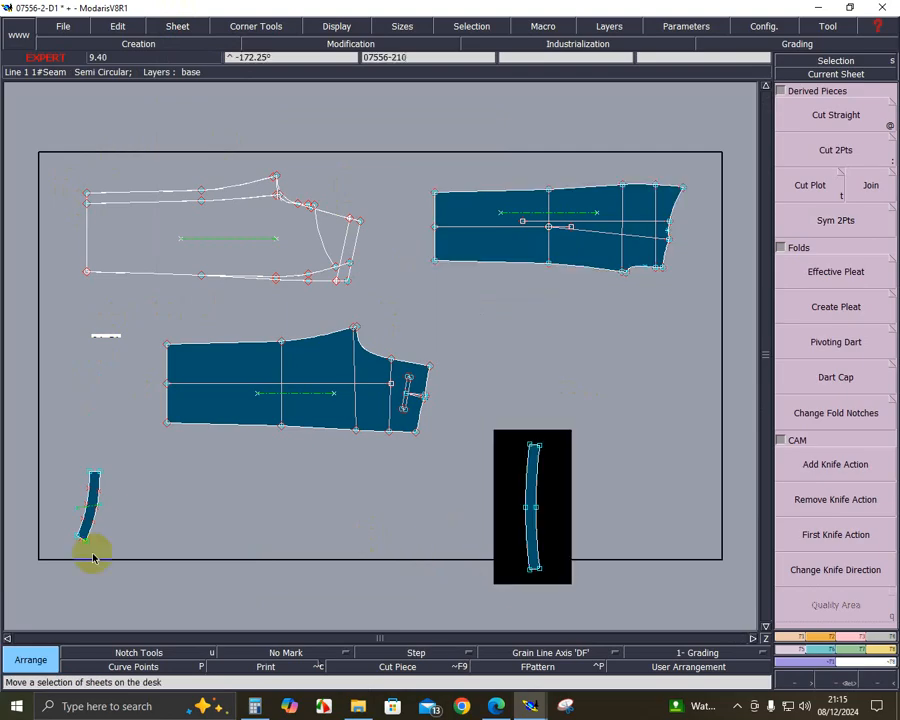
{"action": "left_click", "coordinate": [104, 537]}
{"action": "left_click", "coordinate": [560, 409]}
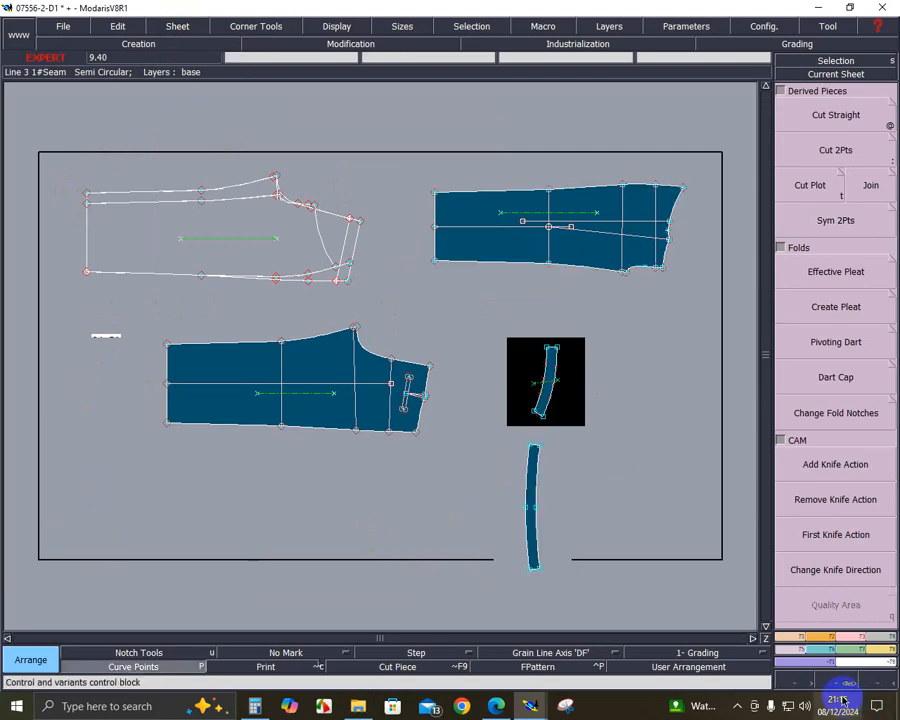
- Align the short waistband's grain line horizontally with Ali 2Pts and hide the curve points
{"action": "left_click", "coordinate": [540, 455]}
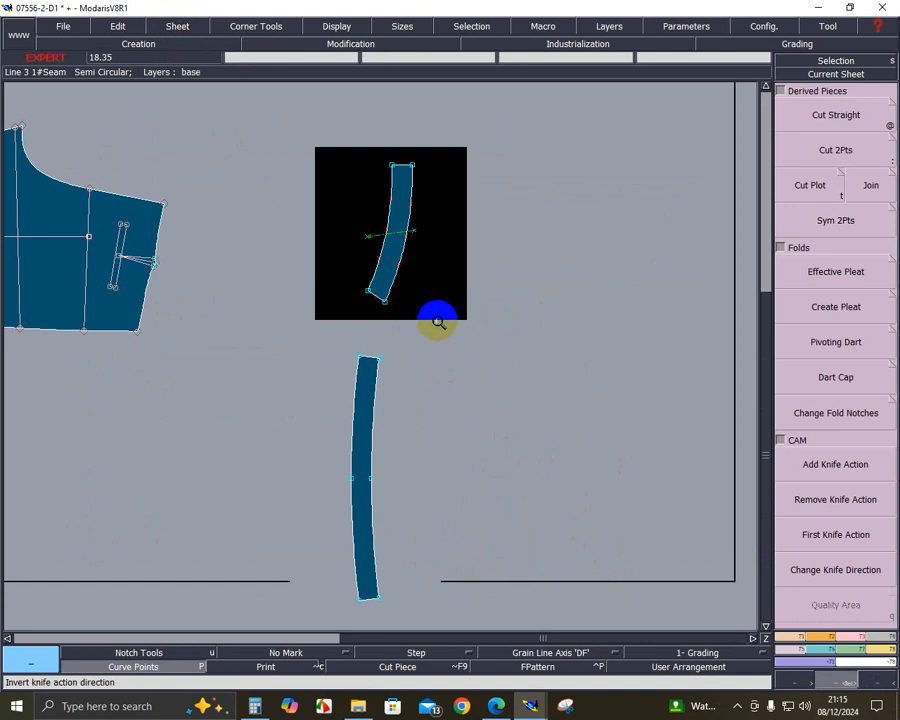
{"action": "left_click_drag", "start_coordinate": [280, 166], "coordinate": [498, 461]}
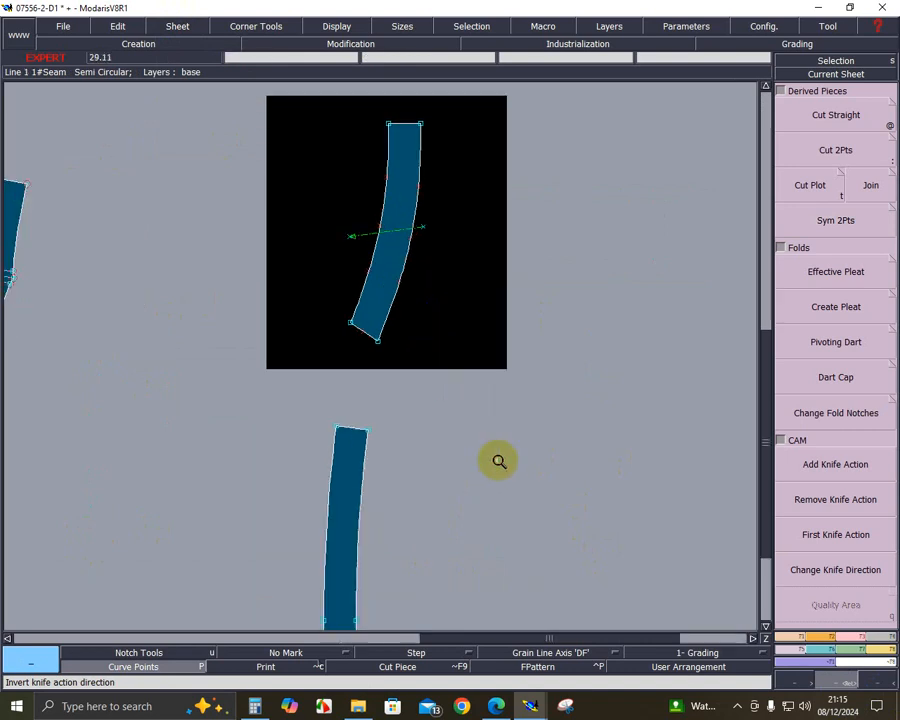
{"action": "left_click", "coordinate": [788, 637]}
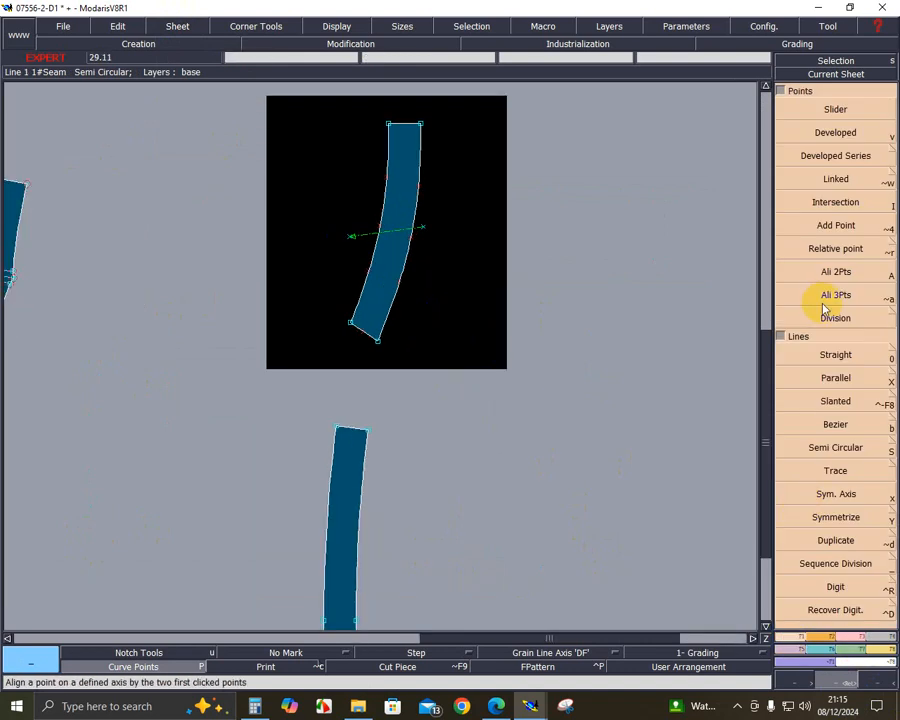
{"action": "left_click", "coordinate": [848, 275]}
{"action": "left_click", "coordinate": [421, 228]}
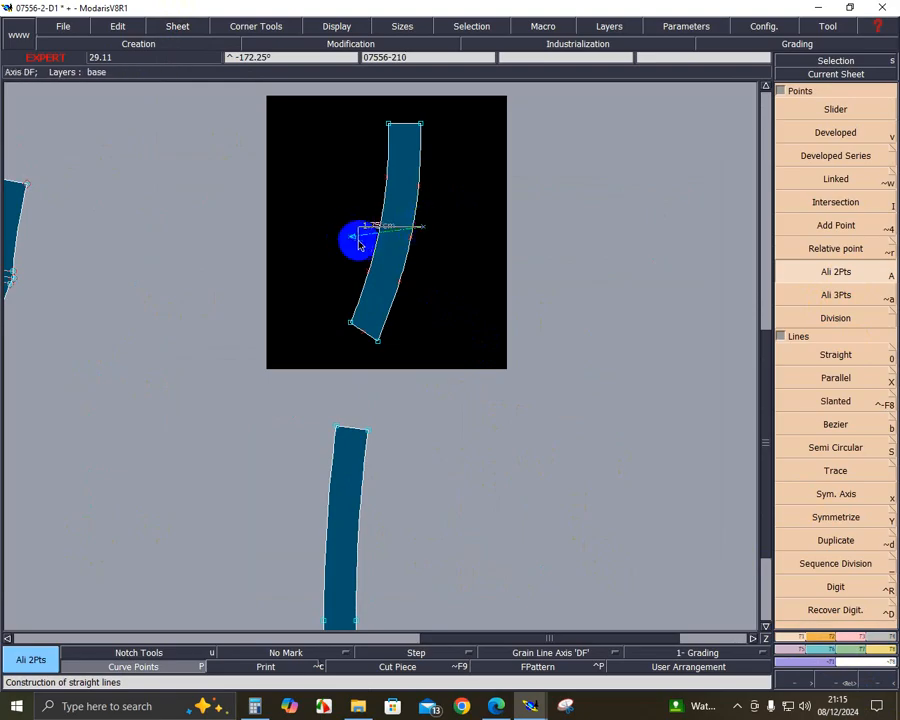
{"action": "left_click", "coordinate": [351, 236]}
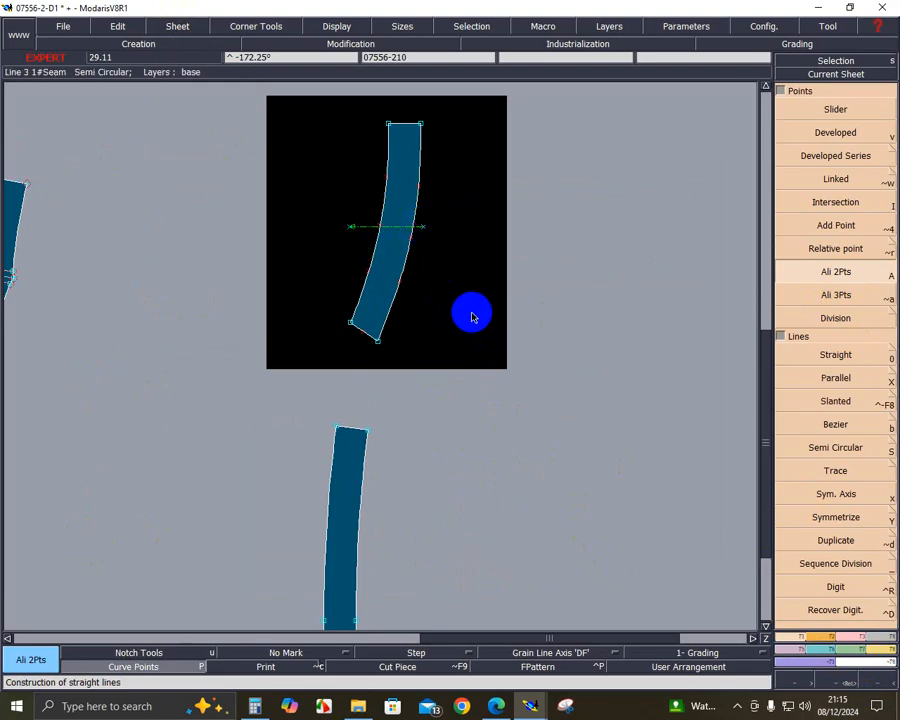
{"action": "left_click", "coordinate": [181, 666]}
- Assemble the short waistband's slanted end onto the full waistband's upper end at the corner points and examine the joined curve
{"action": "left_click", "coordinate": [873, 652]}
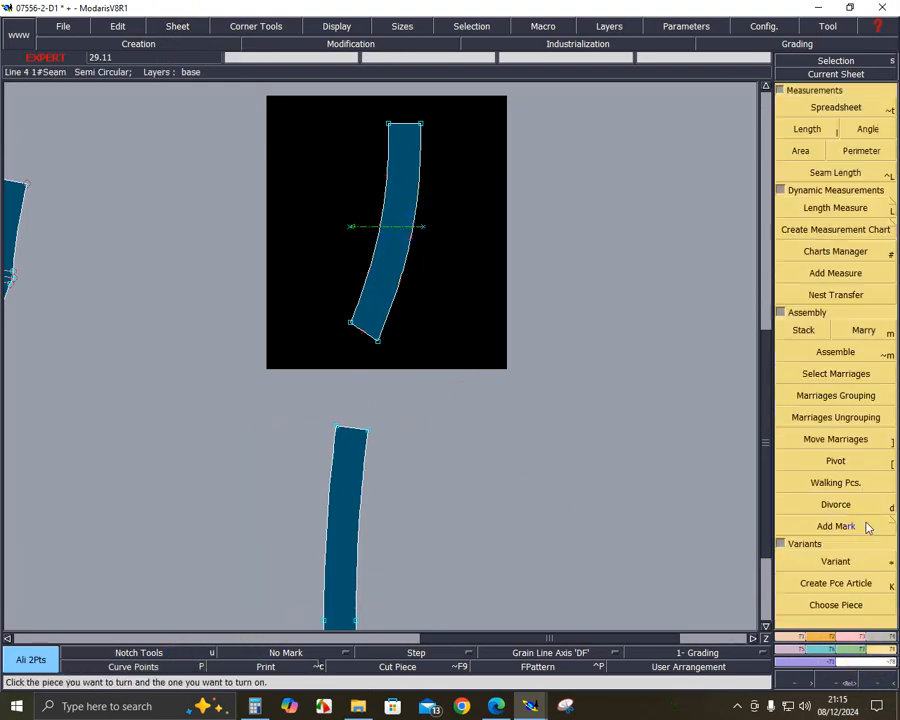
{"action": "left_click", "coordinate": [845, 351]}
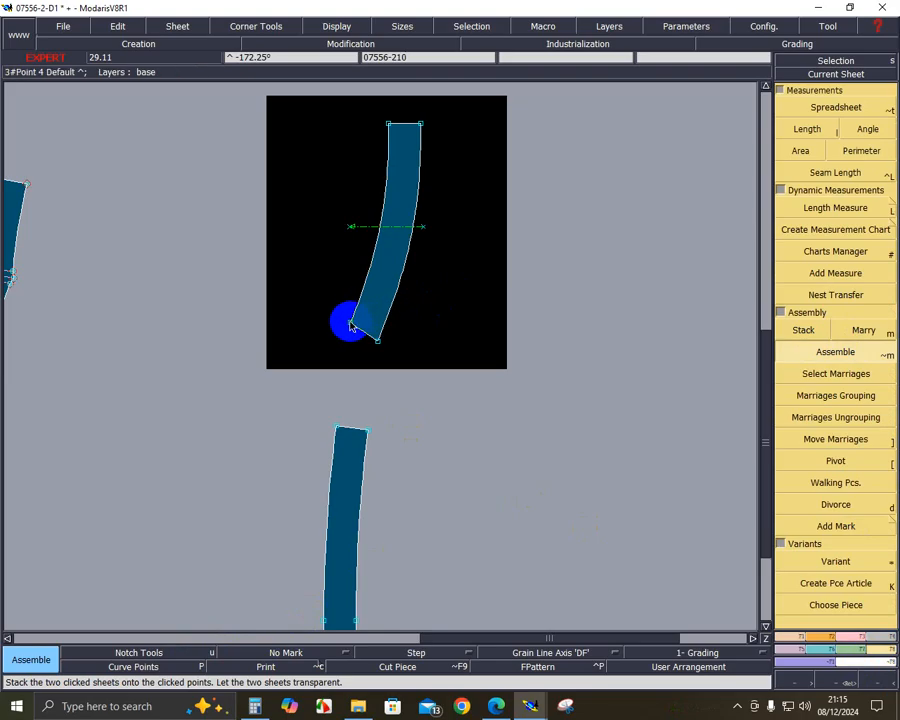
{"action": "left_click", "coordinate": [377, 343]}
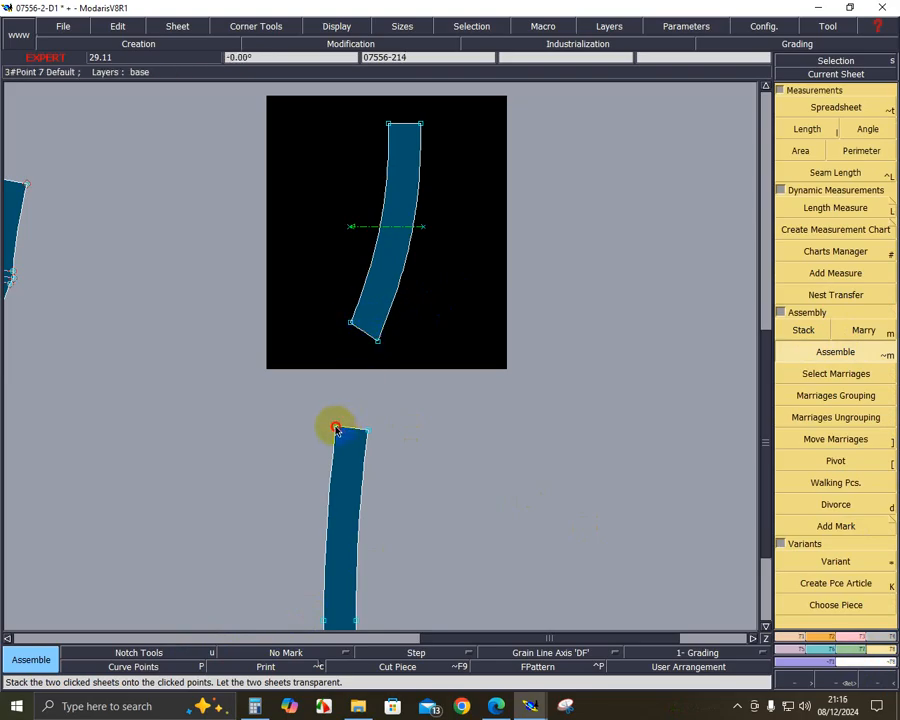
{"action": "left_click", "coordinate": [337, 429]}
{"action": "key", "text": "Page_Down"}
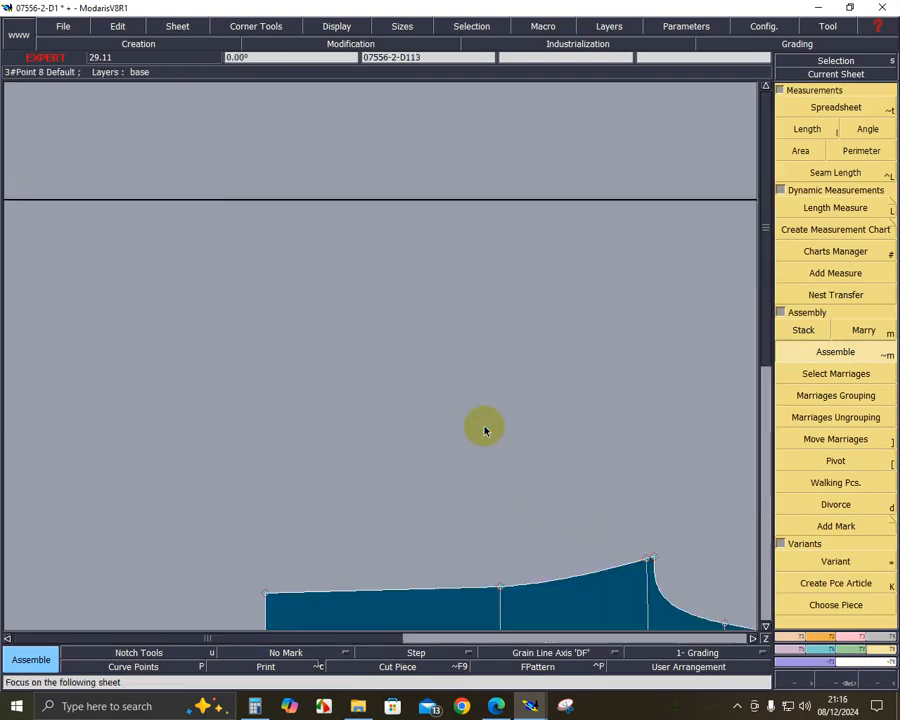
{"action": "key", "text": "Page_Up"}
{"action": "left_click", "coordinate": [840, 678]}
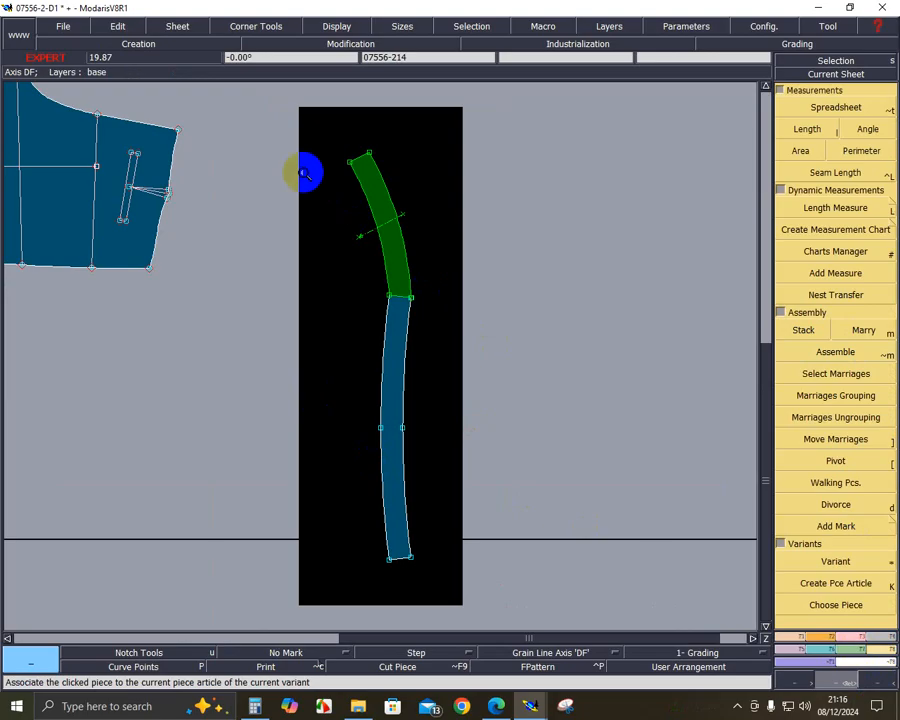
{"action": "left_click_drag", "start_coordinate": [299, 151], "coordinate": [592, 637]}
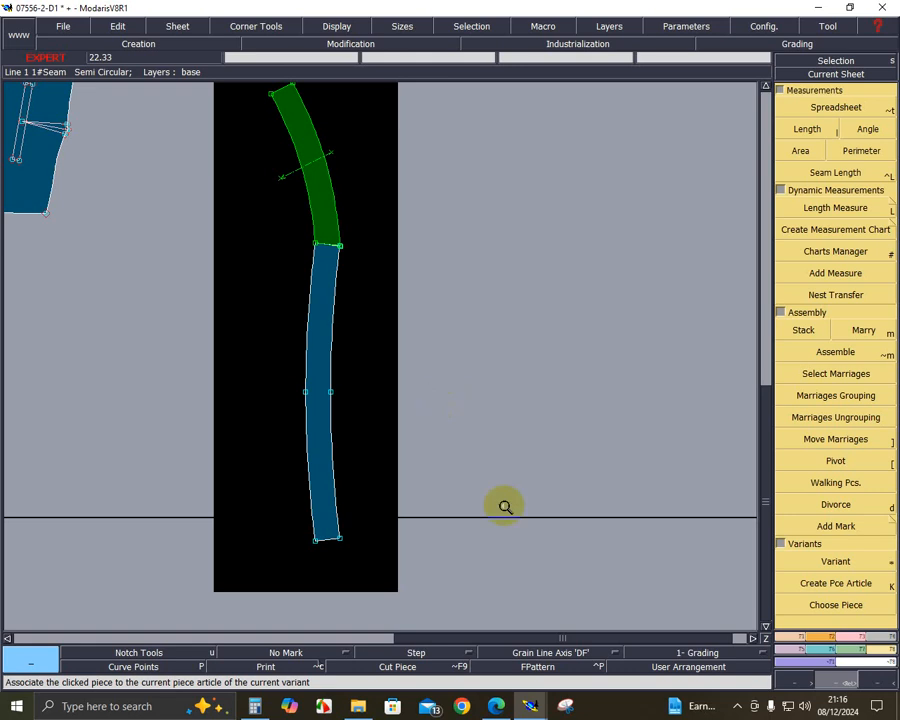
- Divorce the two assembled waistband pieces and rearrange all the sheets on the desk
{"action": "left_click", "coordinate": [836, 504]}
{"action": "left_click", "coordinate": [333, 213]}
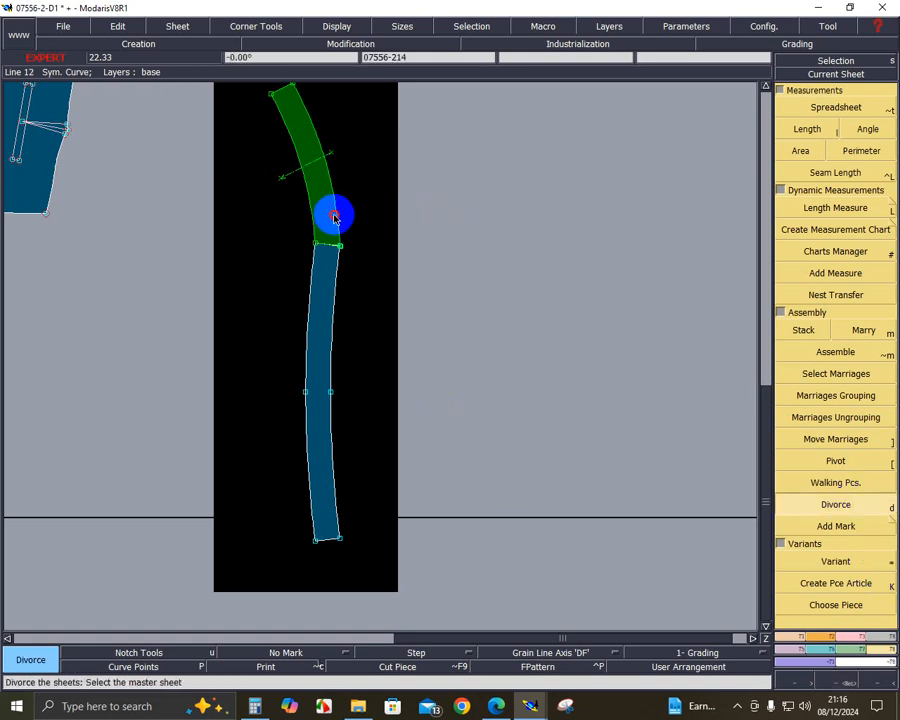
{"action": "left_click", "coordinate": [858, 672]}
{"action": "left_click", "coordinate": [452, 540]}
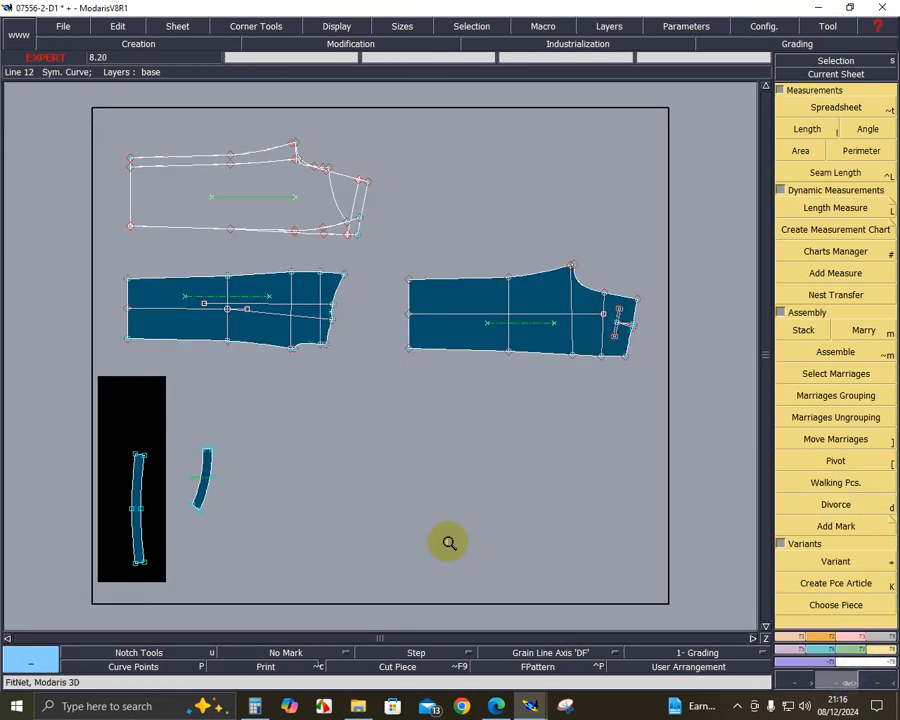
{"action": "right_click", "coordinate": [104, 411]}
{"action": "left_click", "coordinate": [842, 688]}
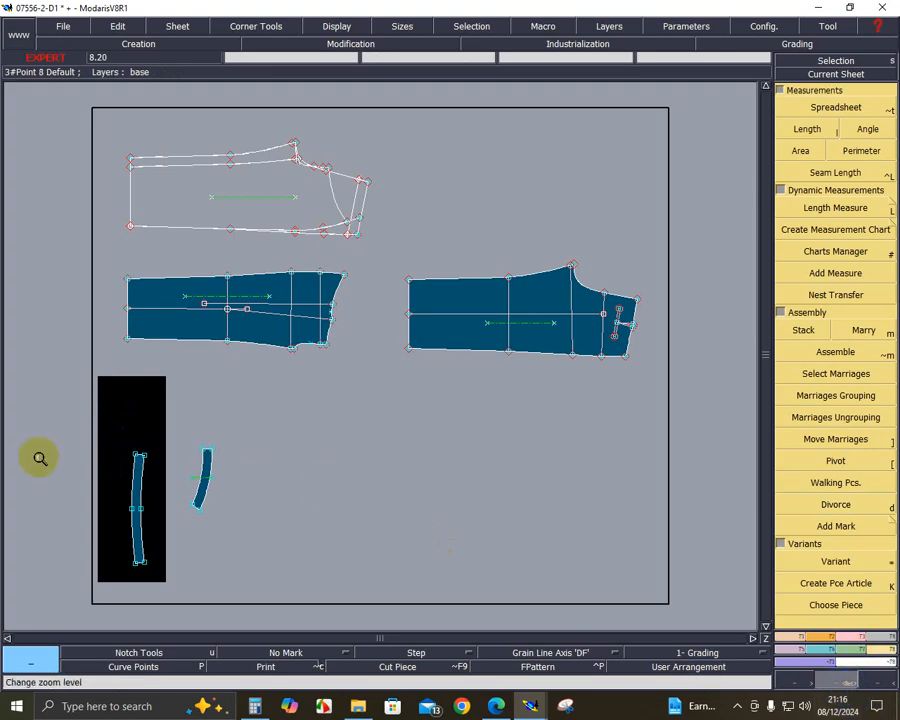
- Measure both long curved edges of the short waistband with Length Measure
{"action": "left_click_drag", "start_coordinate": [62, 404], "coordinate": [335, 582]}
{"action": "left_click_drag", "start_coordinate": [174, 177], "coordinate": [522, 488]}
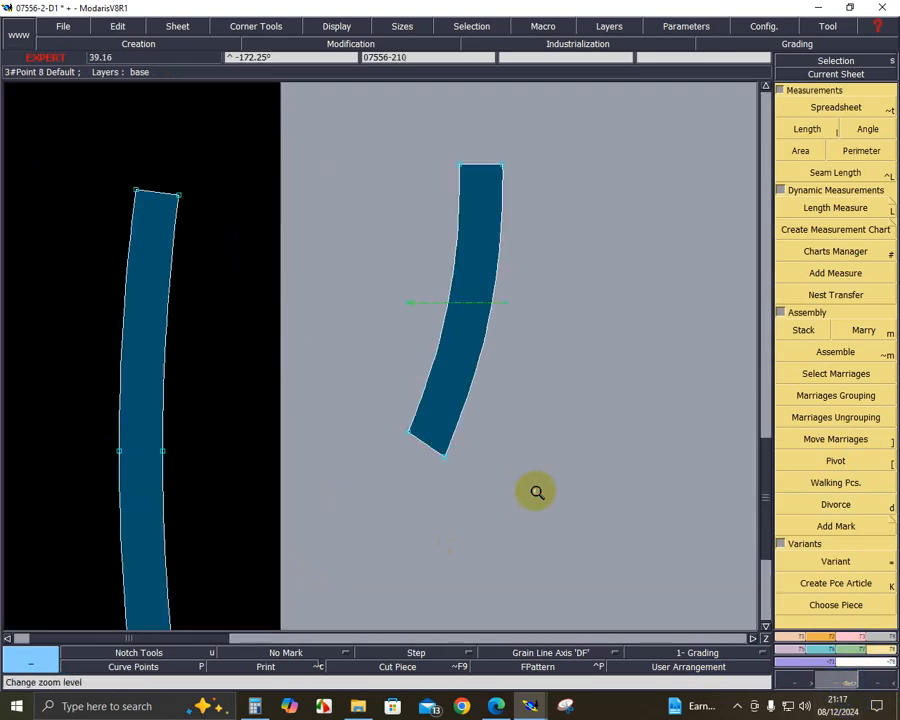
{"action": "left_click", "coordinate": [838, 208]}
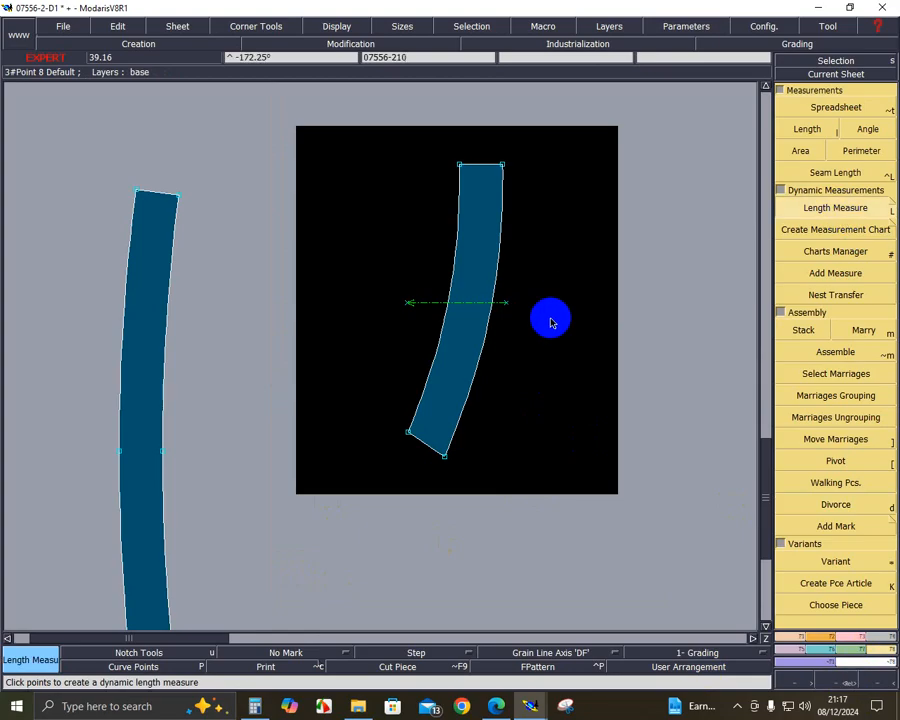
{"action": "left_click", "coordinate": [488, 342]}
{"action": "left_click", "coordinate": [436, 351]}
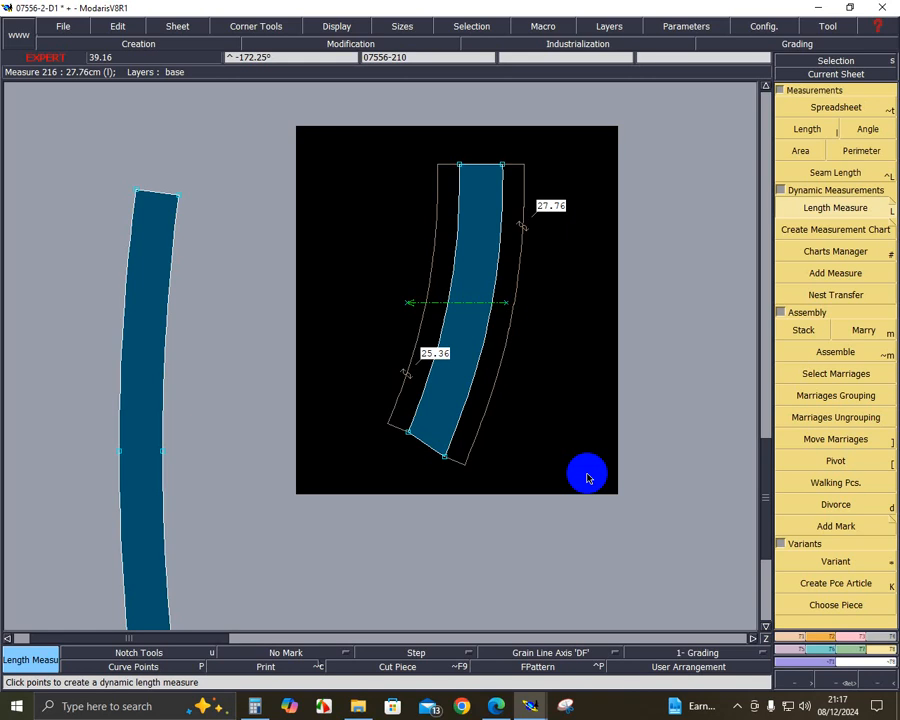
- Delete the two length measures from the short waistband and rearrange all the sheets on the desk
{"action": "key", "text": "Delete"}
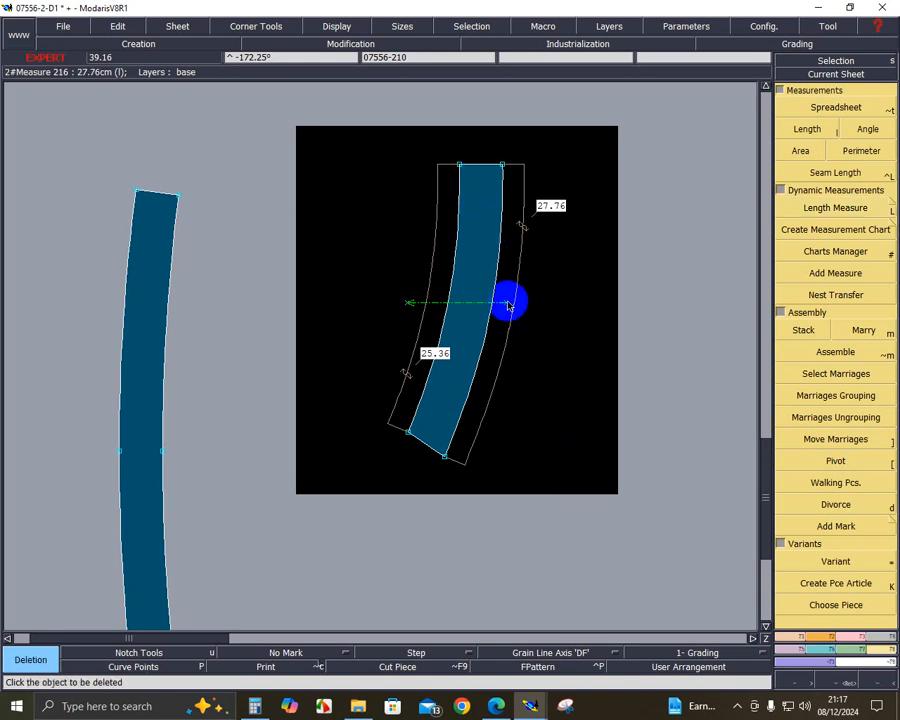
{"action": "left_click", "coordinate": [510, 341]}
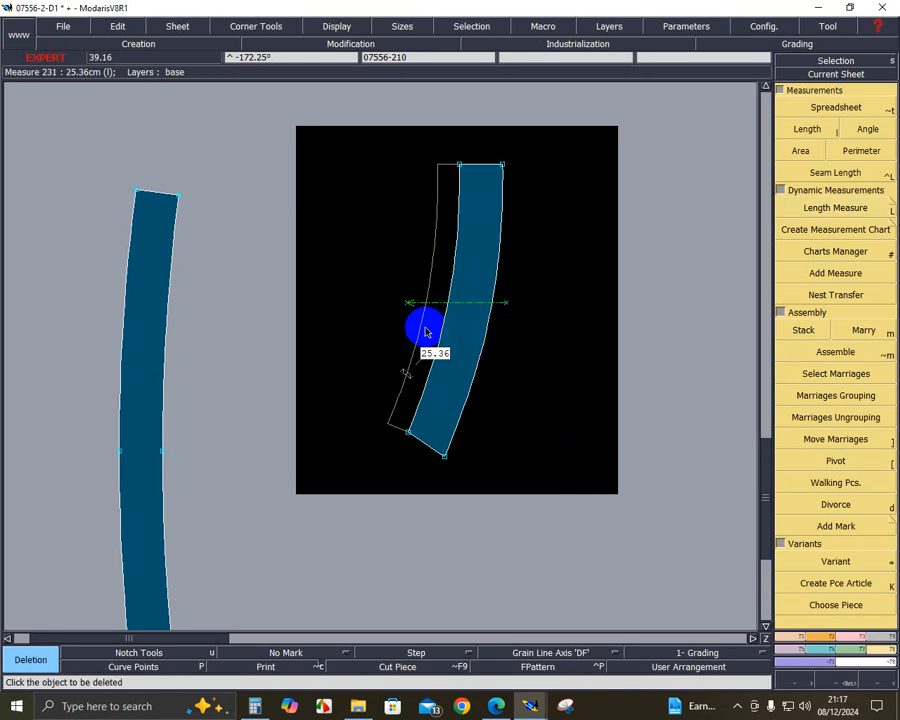
{"action": "left_click", "coordinate": [422, 325]}
{"action": "key", "text": "j"}
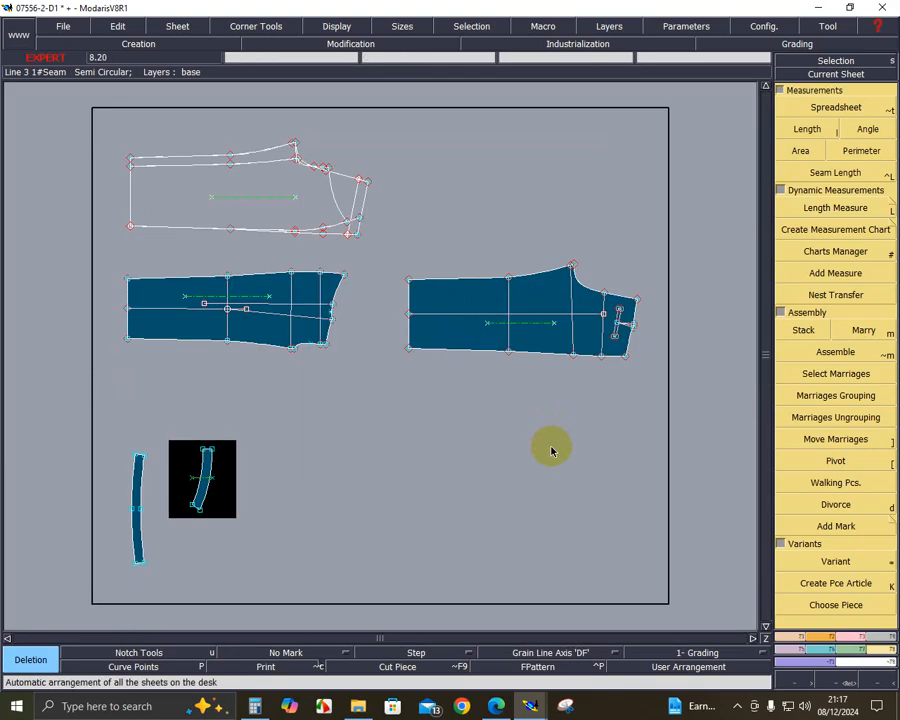
- Switch to the 006-07556-2 Regular PDF in Edge, examine its trouser sketch and size S pocket measurements, and return to Modaris
{"action": "left_click", "coordinate": [496, 706]}
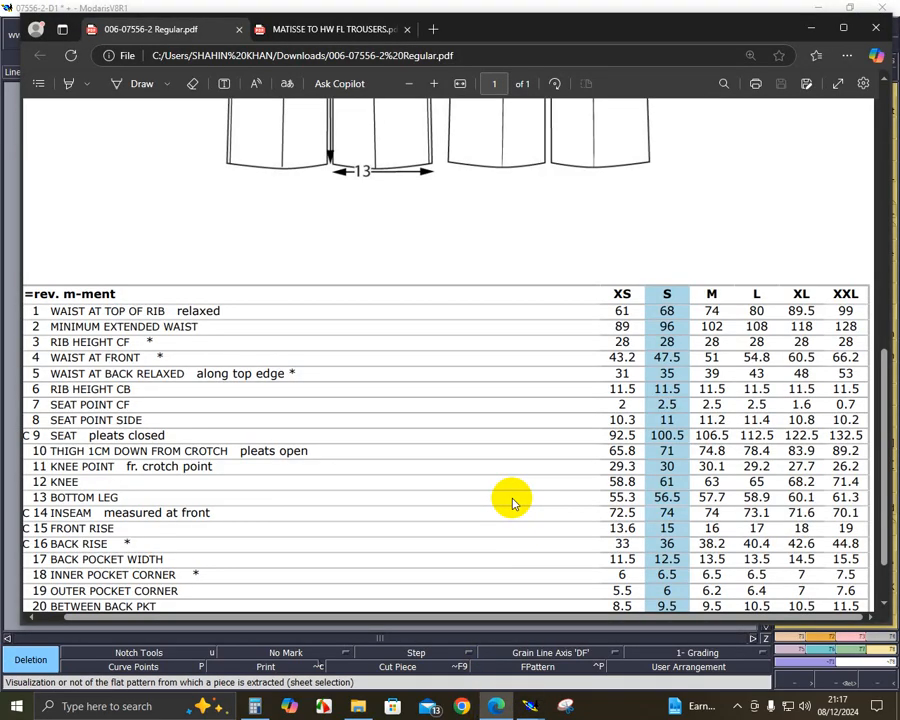
{"action": "scroll", "coordinate": [511, 503], "scroll_direction": "up", "scroll_amount": 10}
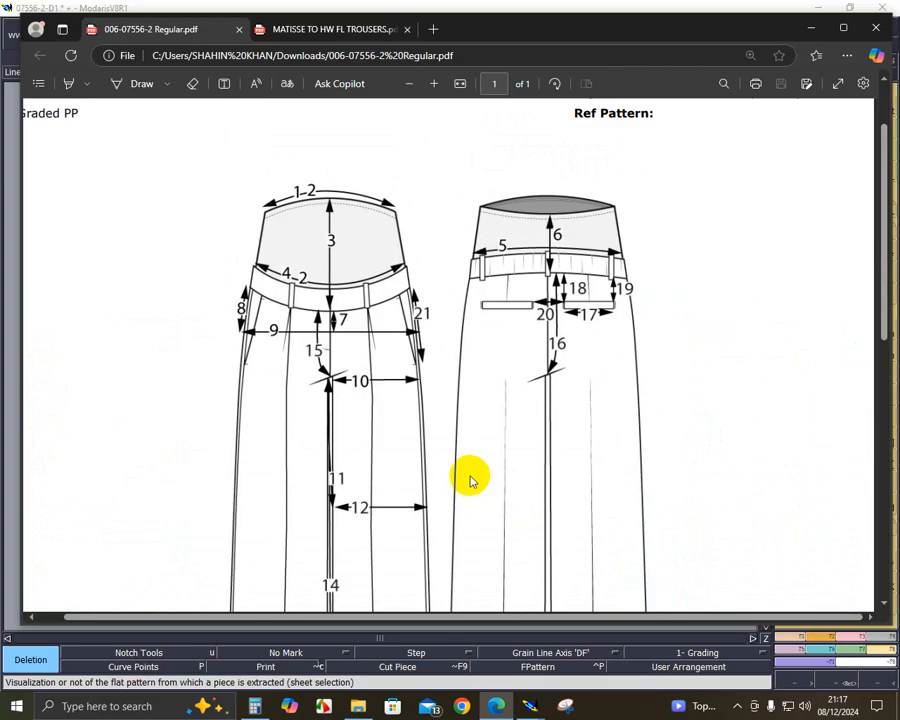
{"action": "scroll", "coordinate": [470, 480], "scroll_direction": "down", "scroll_amount": 1}
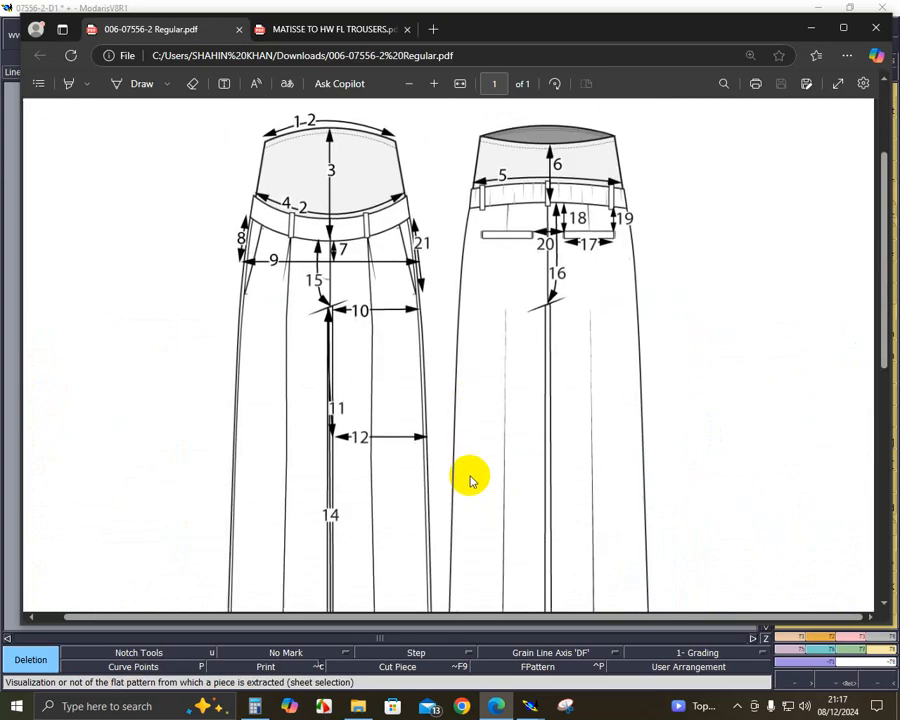
{"action": "scroll", "coordinate": [470, 480], "scroll_direction": "down", "scroll_amount": 2}
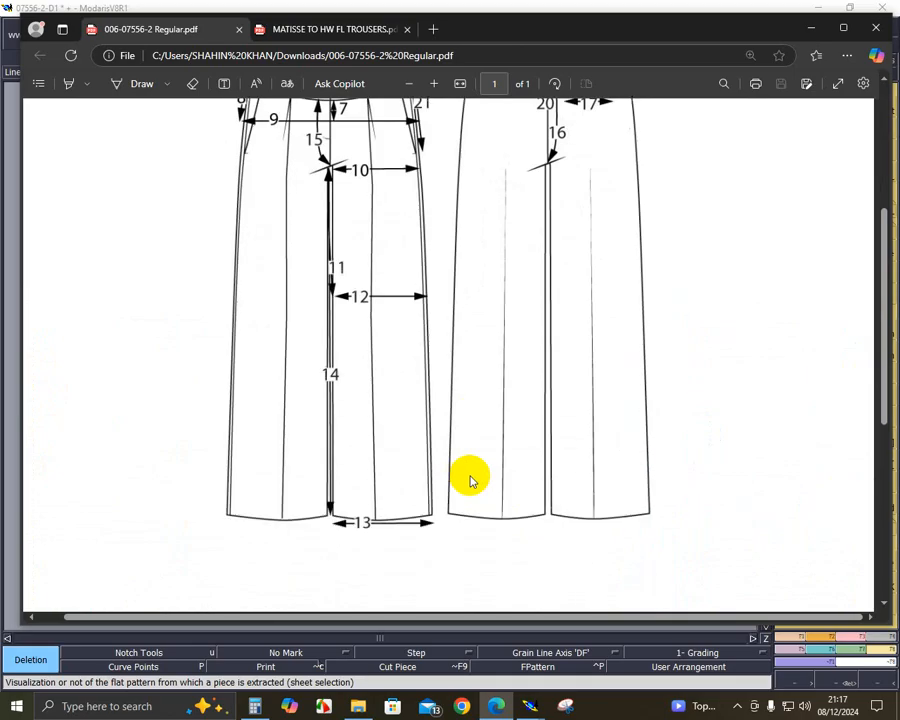
{"action": "scroll", "coordinate": [470, 480], "scroll_direction": "up", "scroll_amount": 2}
{"action": "scroll", "coordinate": [470, 480], "scroll_direction": "down", "scroll_amount": 10}
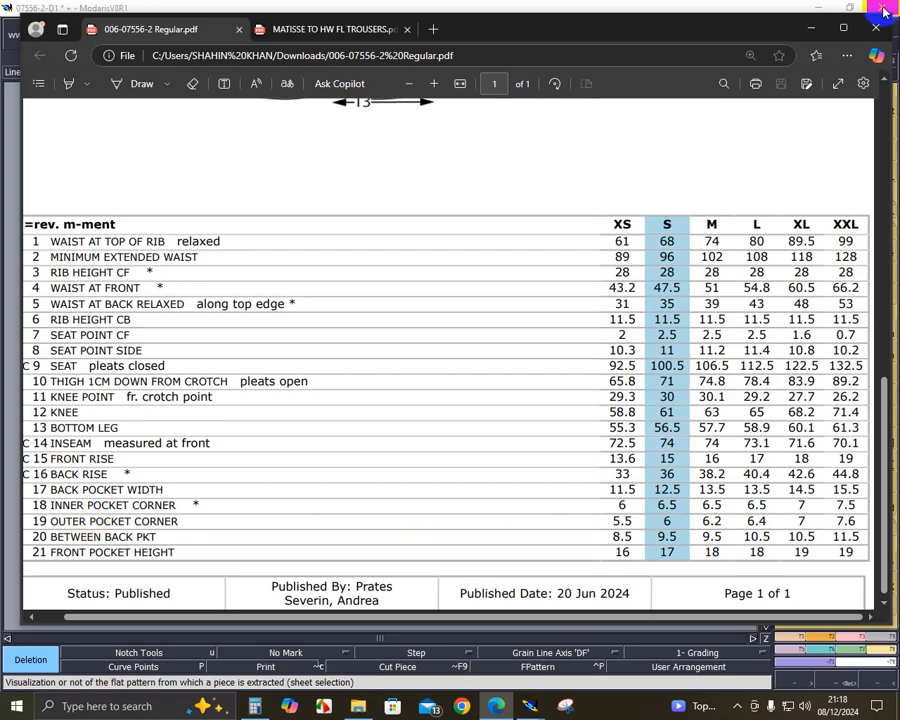
{"action": "left_click", "coordinate": [811, 34]}
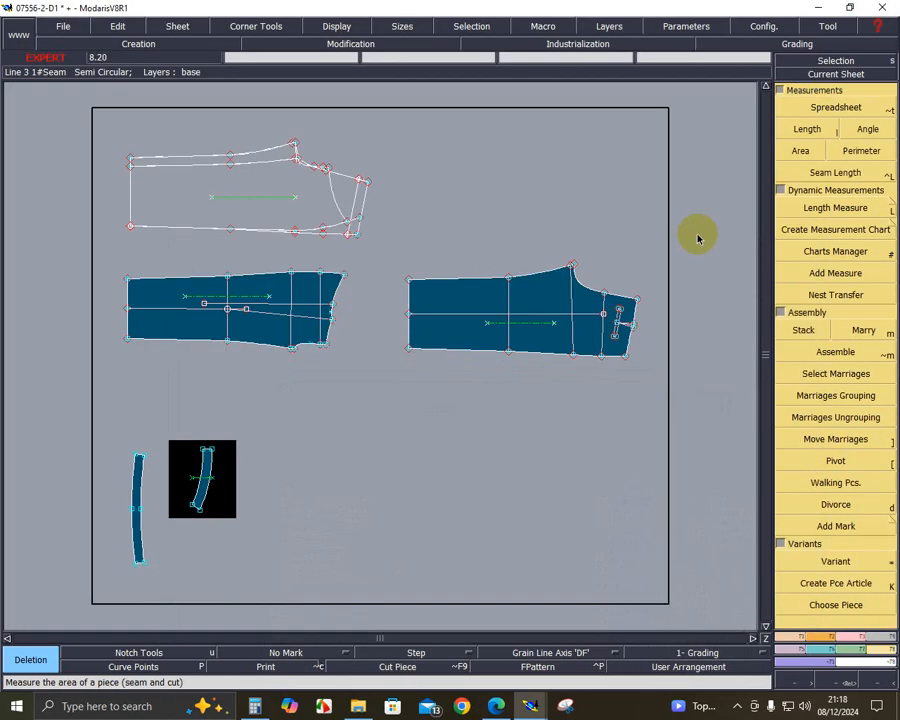
- Flip the front trouser piece vertically so its crotch curve faces up and the side seam lies below
{"action": "left_click", "coordinate": [848, 678]}
{"action": "left_click_drag", "start_coordinate": [193, 249], "coordinate": [368, 382]}
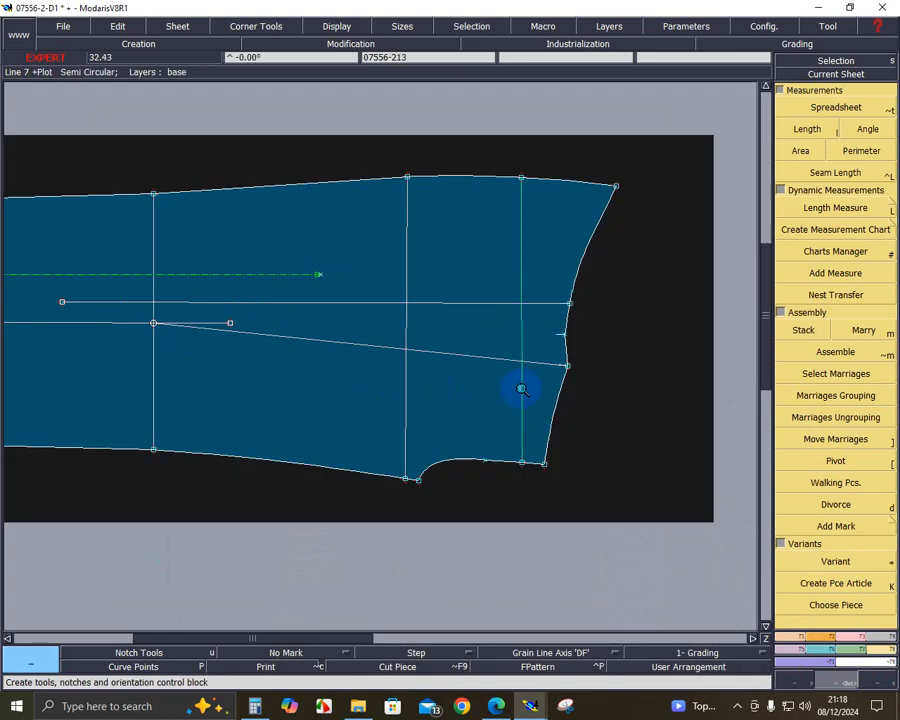
{"action": "left_click", "coordinate": [138, 652]}
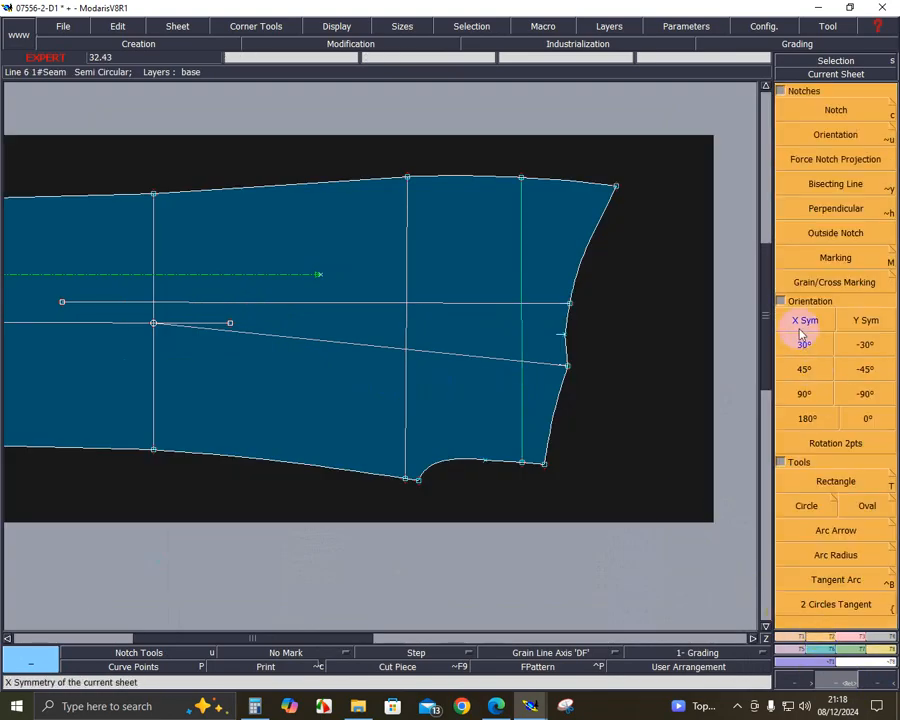
{"action": "left_click", "coordinate": [808, 419]}
{"action": "left_click_drag", "start_coordinate": [88, 170], "coordinate": [650, 554]}
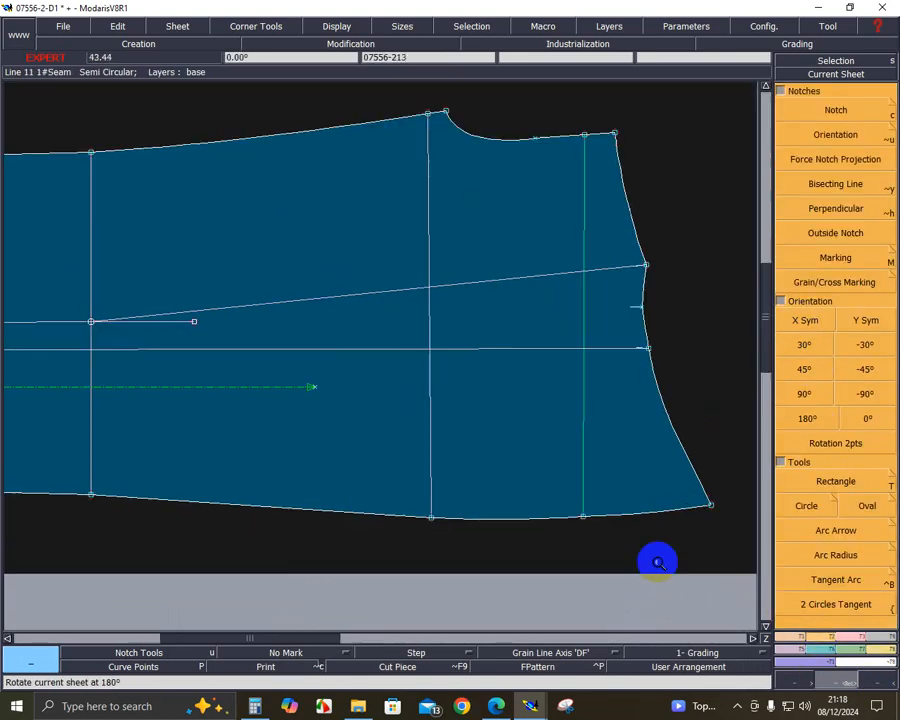
- Add Developed points from the waist and side seam corner, 17.00 cm along the side seam and -4.50 cm along the waist edge
{"action": "left_click", "coordinate": [804, 637]}
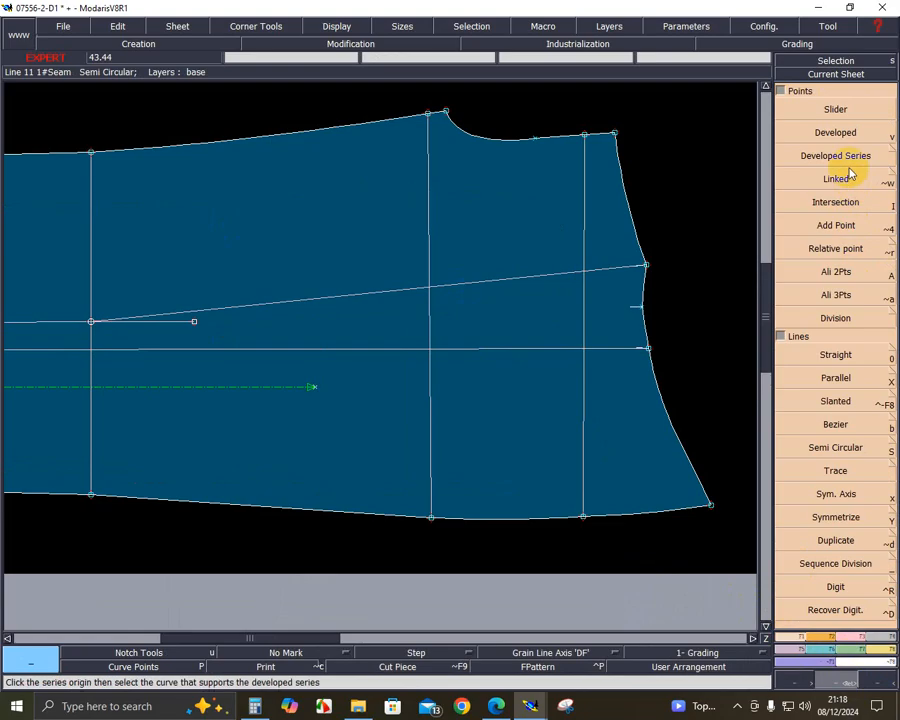
{"action": "left_click", "coordinate": [838, 133]}
{"action": "left_click", "coordinate": [710, 506]}
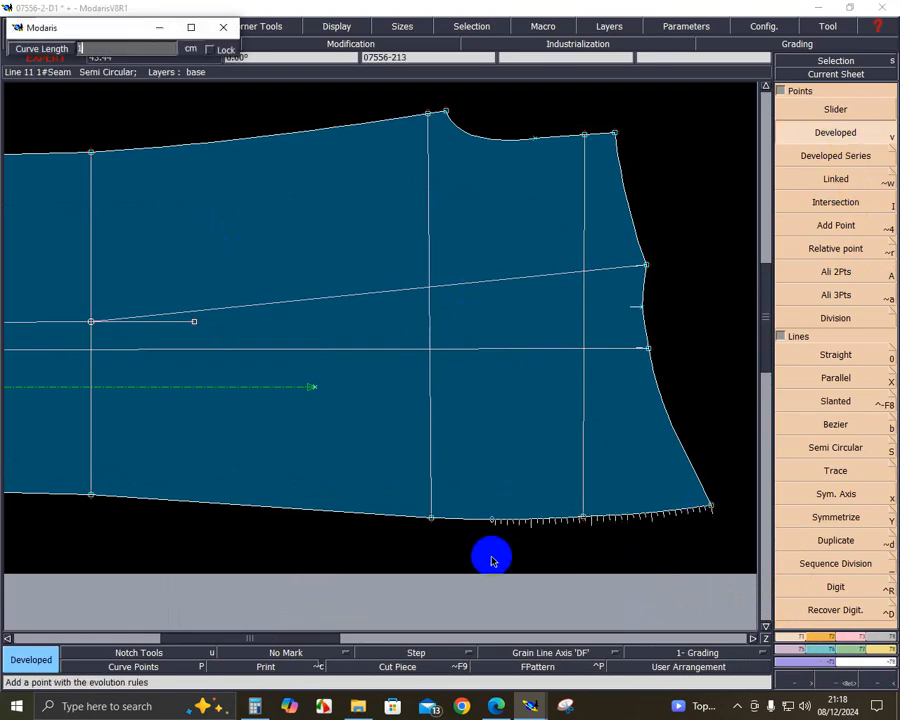
{"action": "left_click", "coordinate": [491, 558]}
{"action": "left_click", "coordinate": [710, 506]}
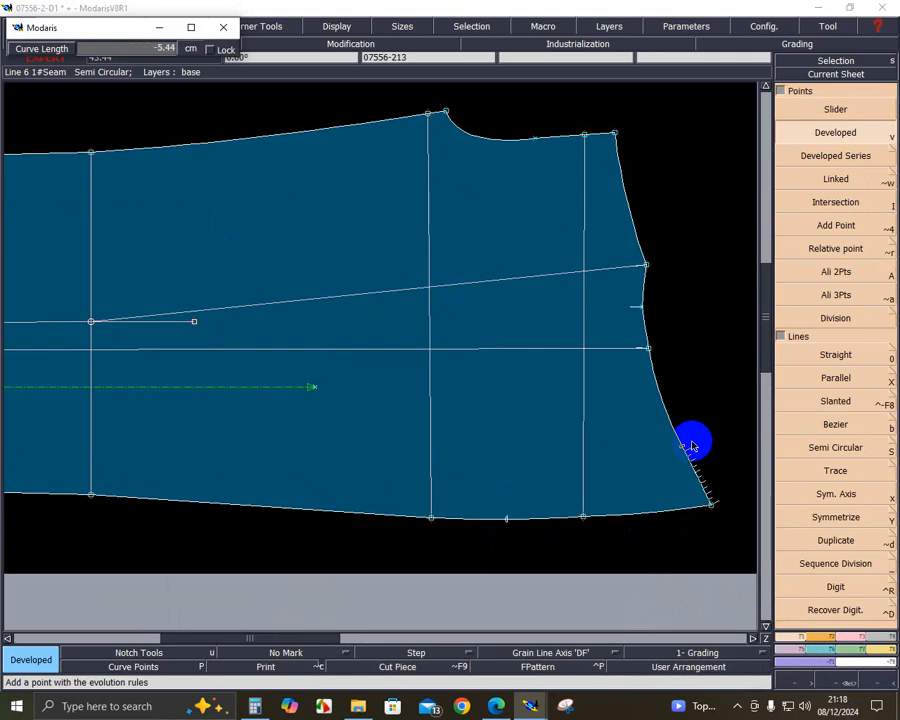
{"action": "type", "text": "17.00"}
{"action": "type", "text": "-"}
{"action": "type", "text": "4.50"}
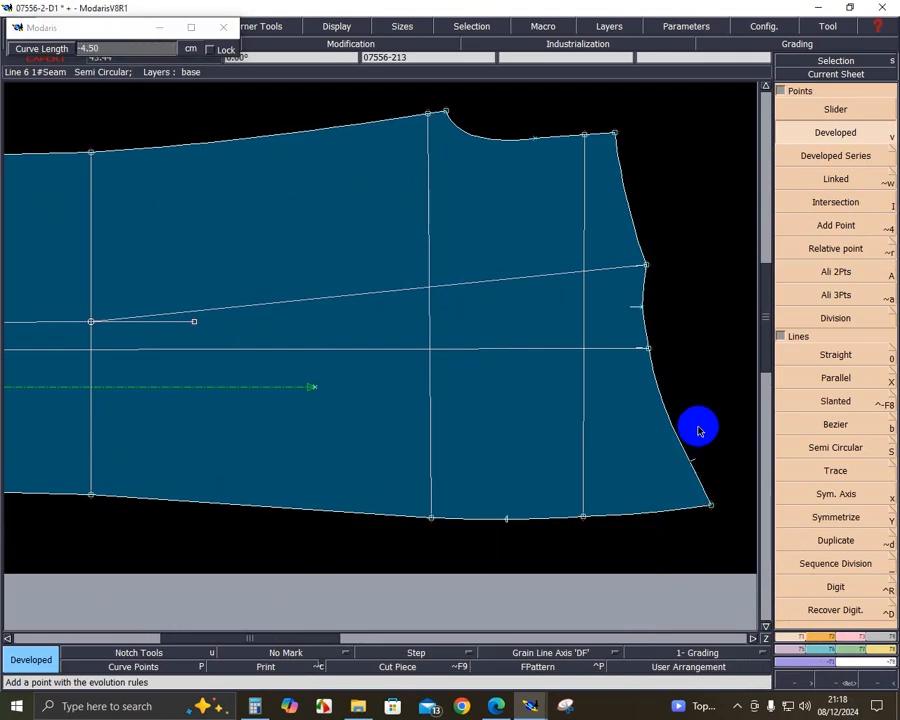
{"action": "key", "text": "Return"}
- Draw a straight slanted pocket line joining the developed points on the waist edge and the side seam
{"action": "key", "text": "0"}
{"action": "left_click", "coordinate": [689, 452]}
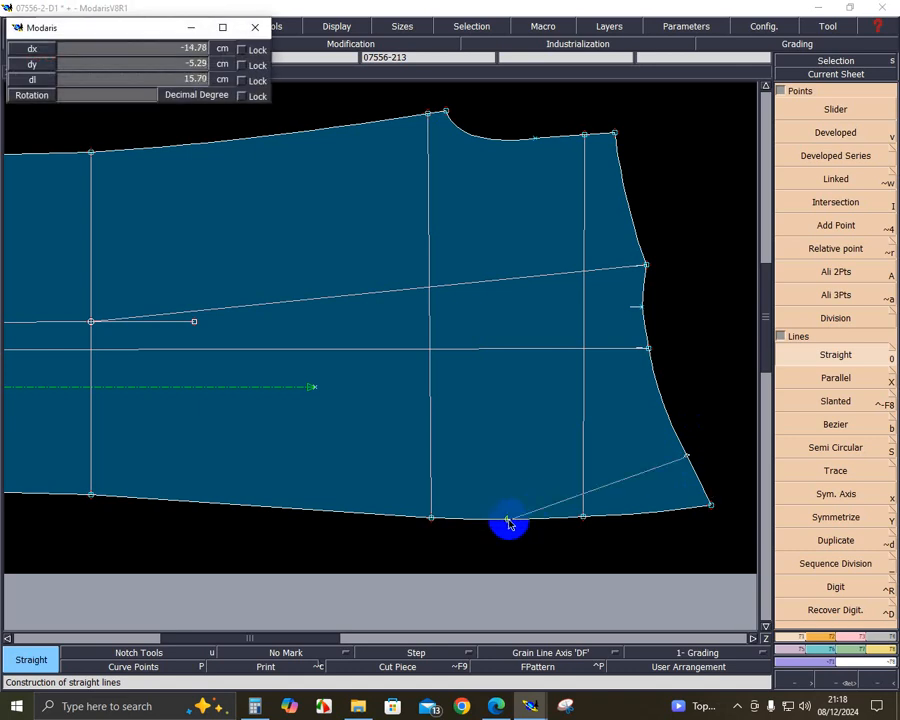
{"action": "left_click", "coordinate": [506, 521]}
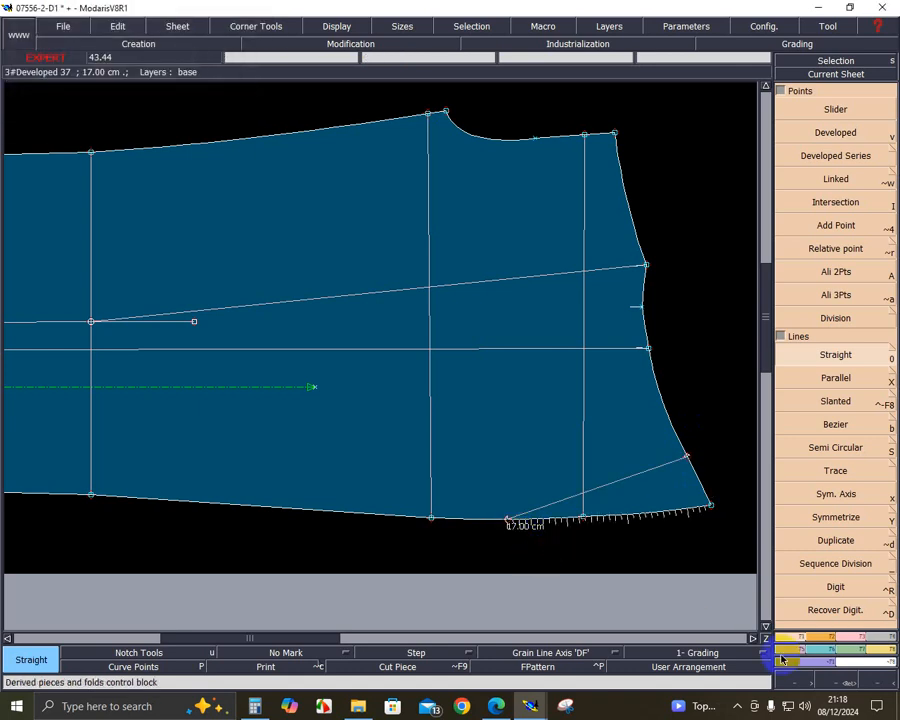
- Measure the waist edge from the middle notch to the side corner and to the neighbouring pleat notch, undoing each measure
{"action": "left_click", "coordinate": [842, 683]}
{"action": "left_click_drag", "start_coordinate": [46, 147], "coordinate": [776, 578]}
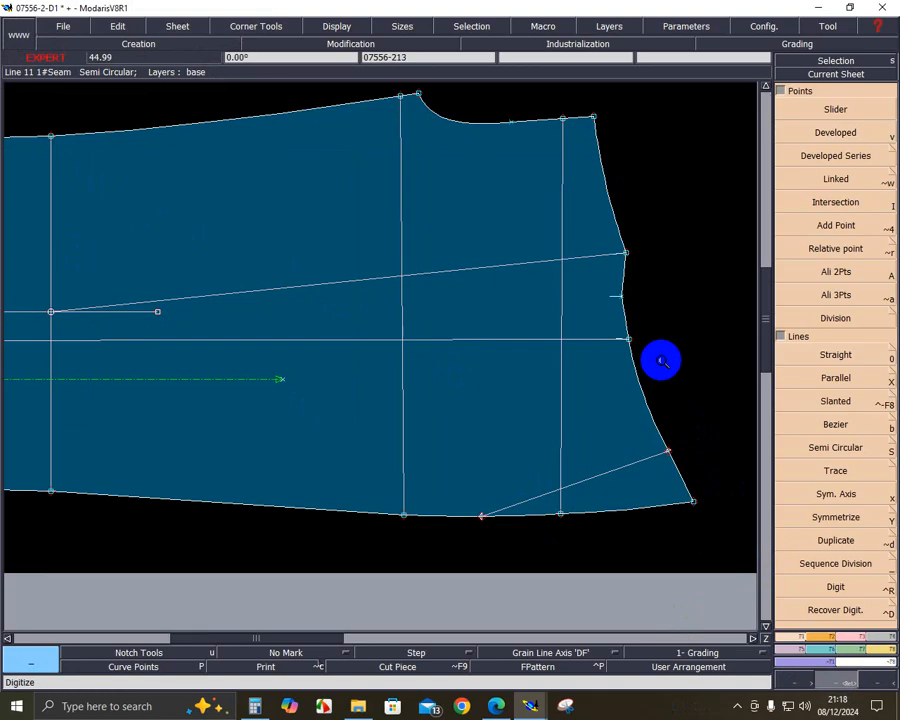
{"action": "left_click", "coordinate": [808, 358]}
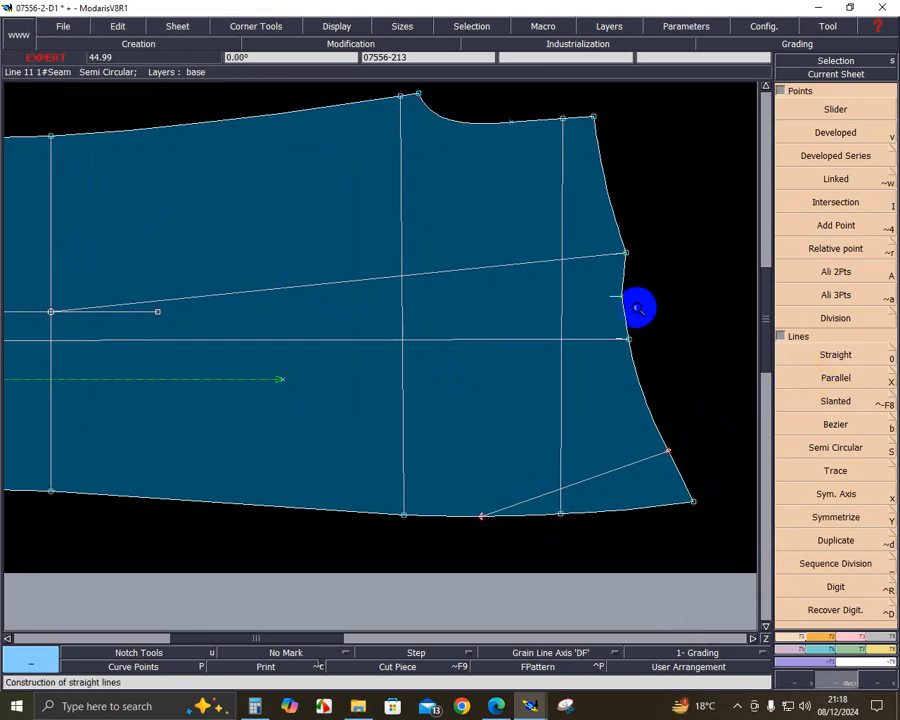
{"action": "key", "text": "0"}
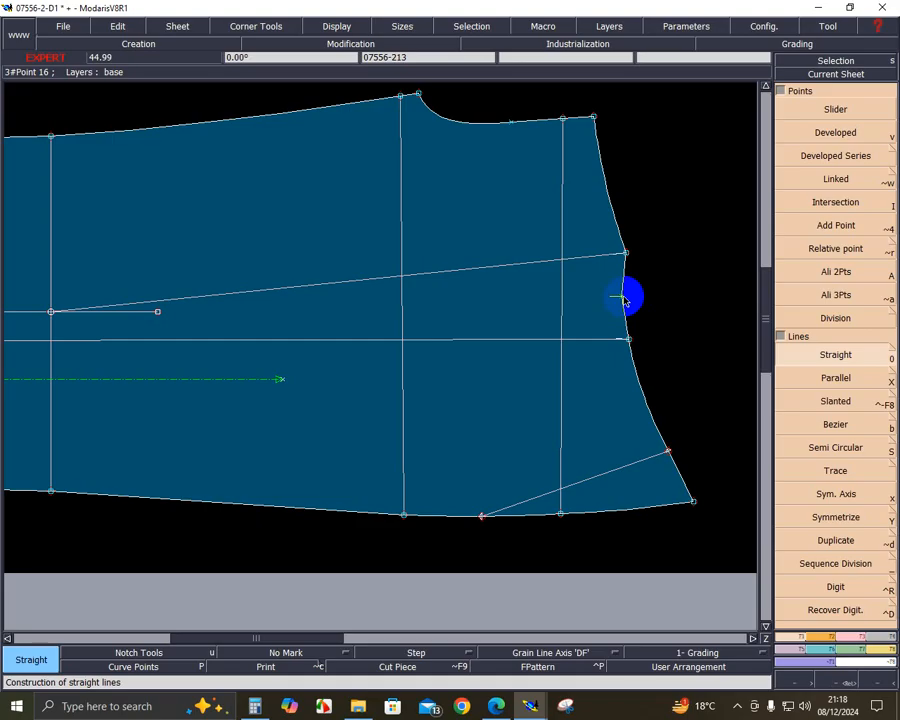
{"action": "left_click", "coordinate": [879, 649]}
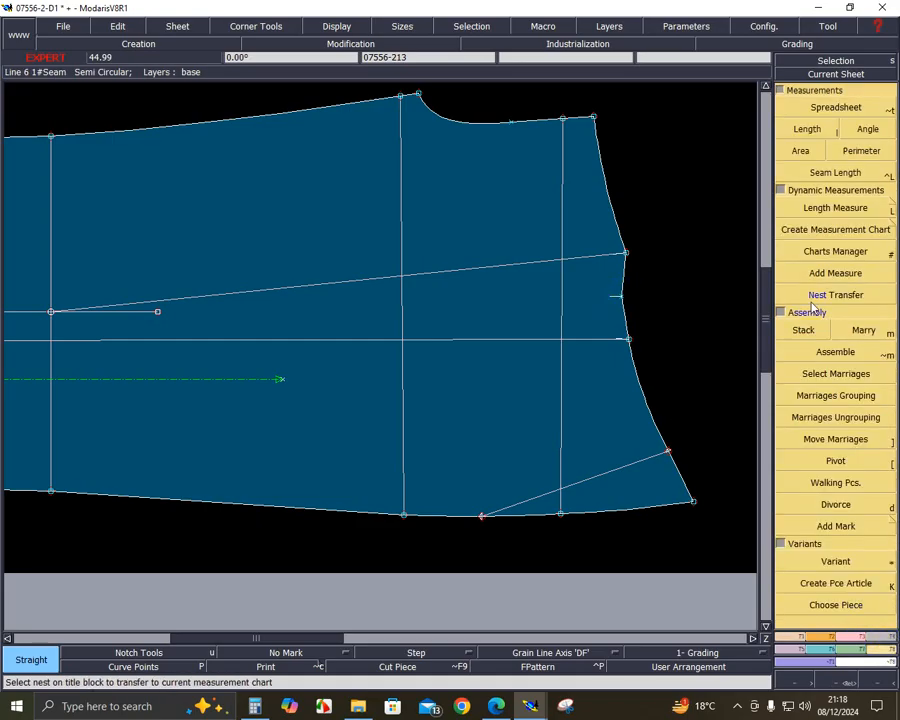
{"action": "left_click", "coordinate": [818, 207]}
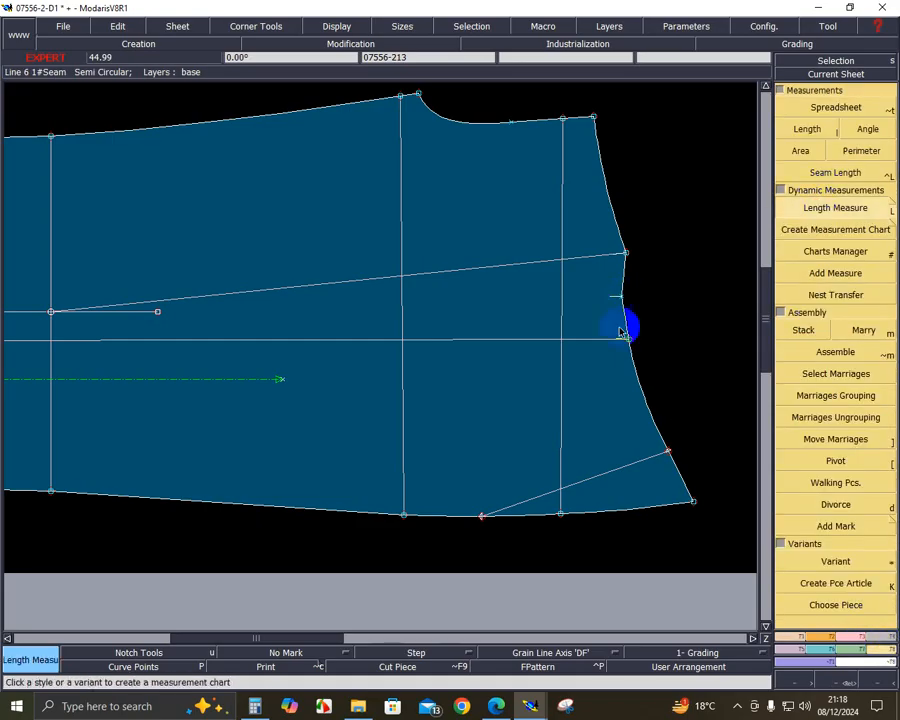
{"action": "left_click", "coordinate": [694, 502]}
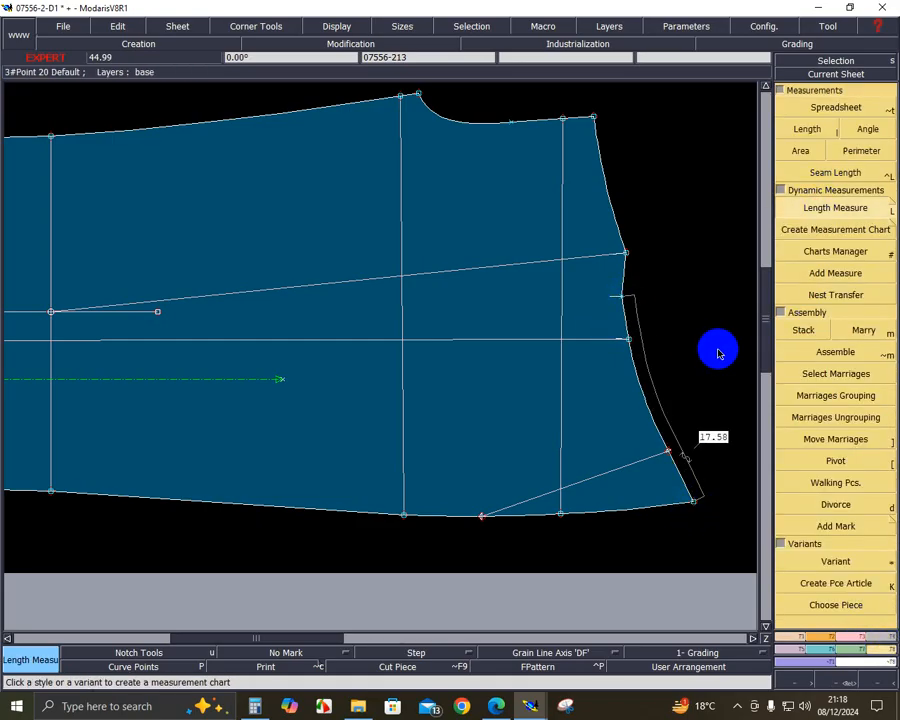
{"action": "key", "text": "ctrl+z"}
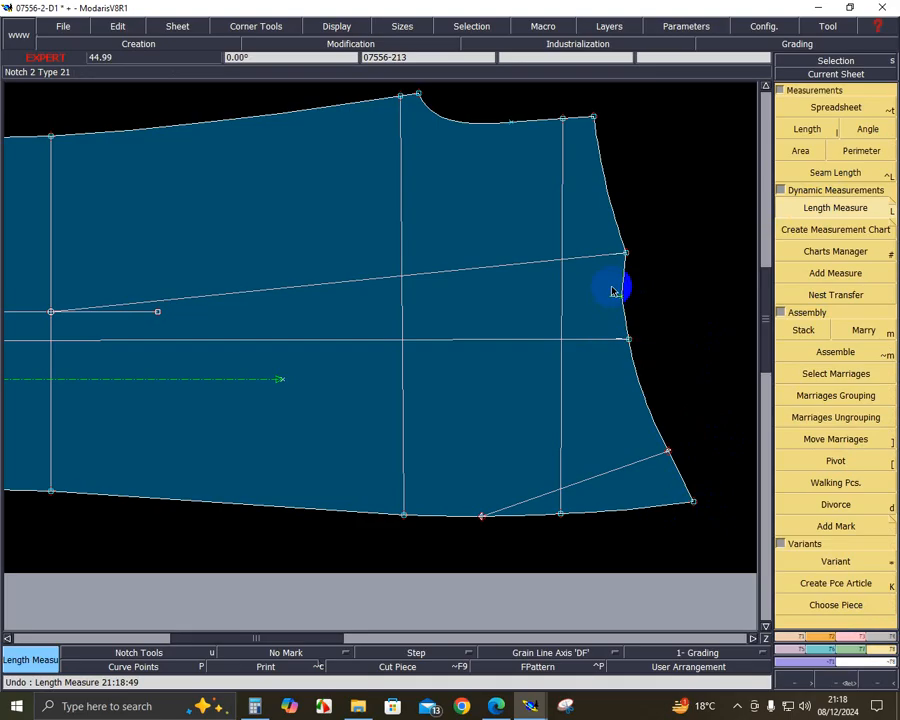
{"action": "left_click", "coordinate": [631, 337]}
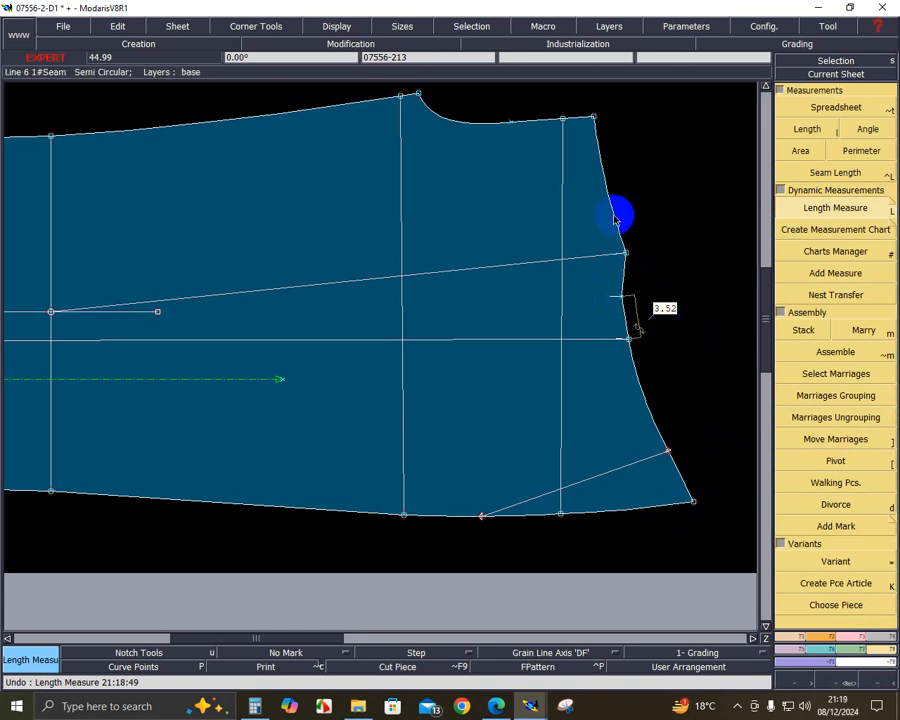
{"action": "left_click", "coordinate": [661, 312]}
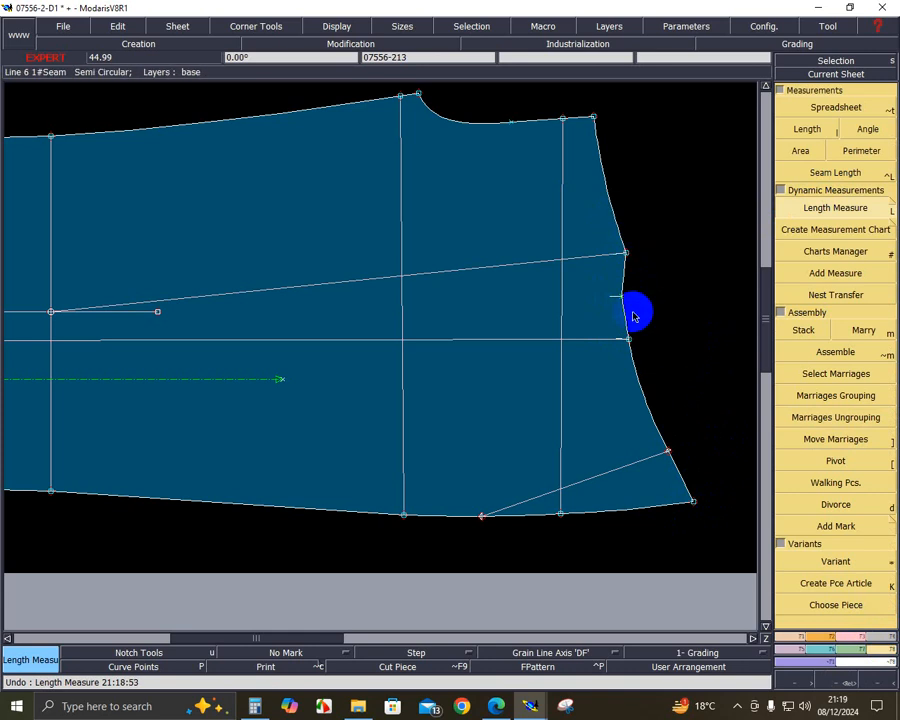
- Draw a horizontal straight line from the middle waist notch into the front piece with dx -21 and dy 0
{"action": "left_click", "coordinate": [620, 298]}
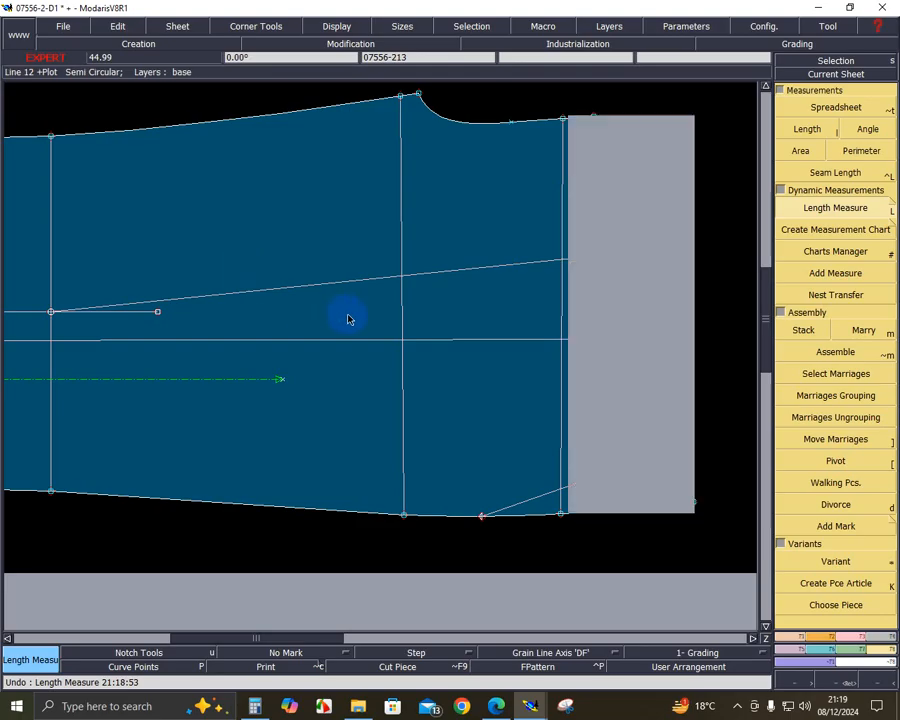
{"action": "key", "text": "d"}
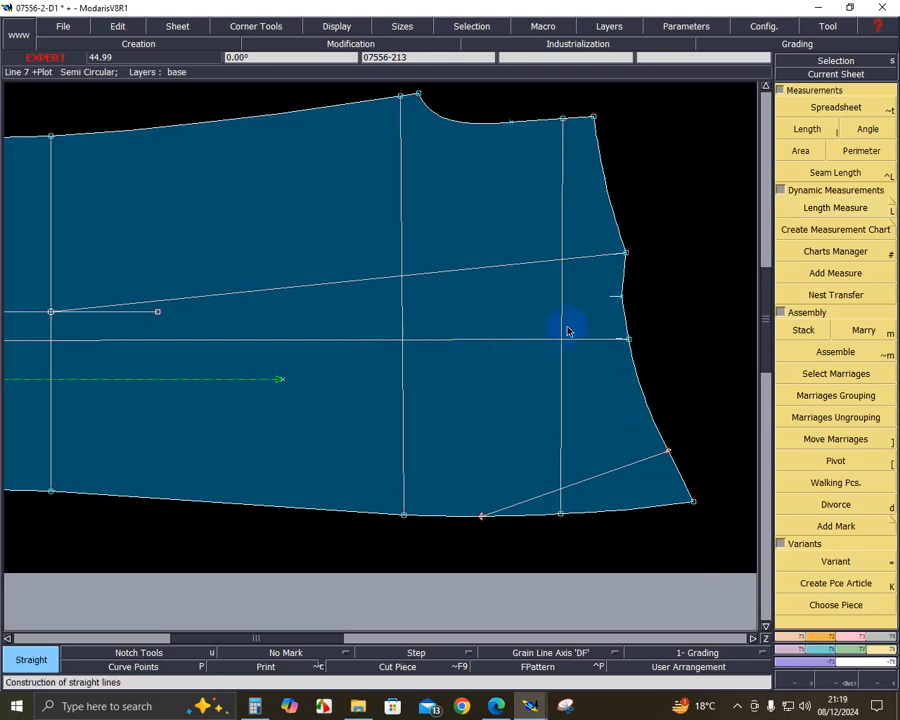
{"action": "left_click", "coordinate": [617, 296]}
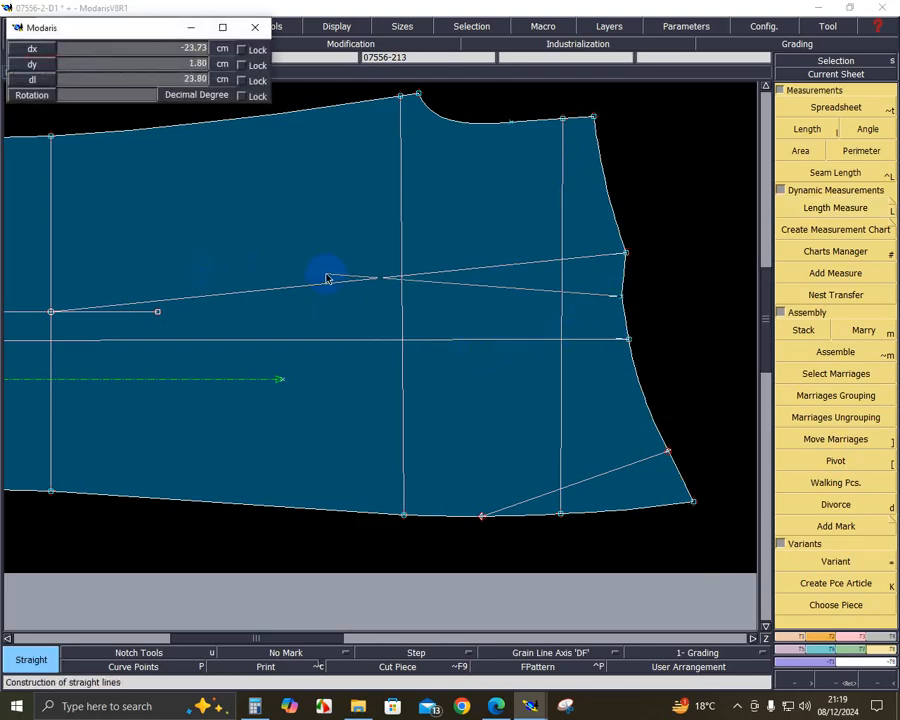
{"action": "type", "text": "-"}
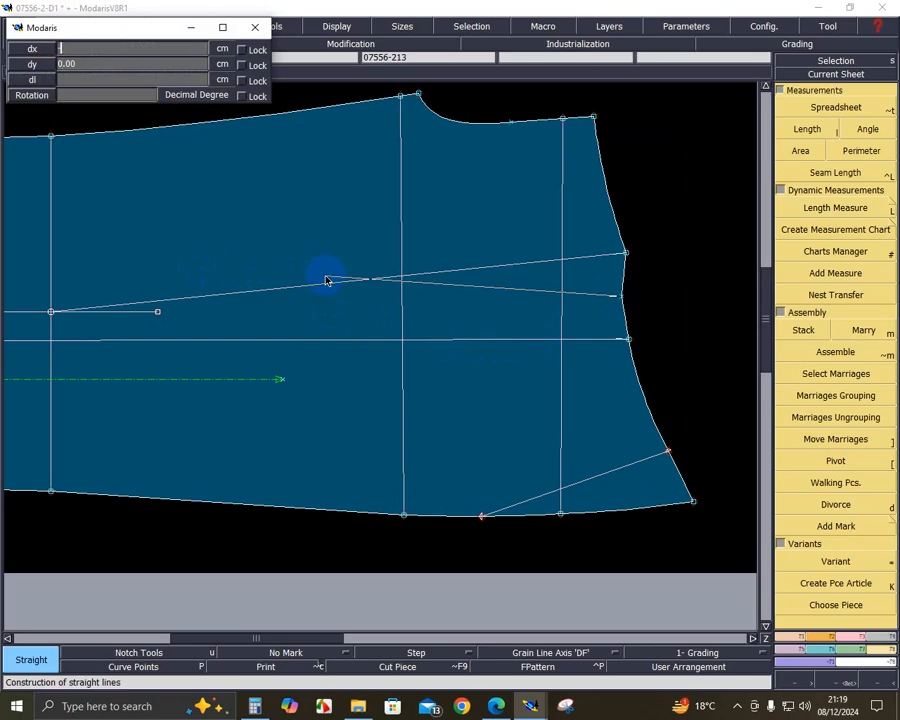
{"action": "type", "text": "21"}
{"action": "key", "text": "Return"}
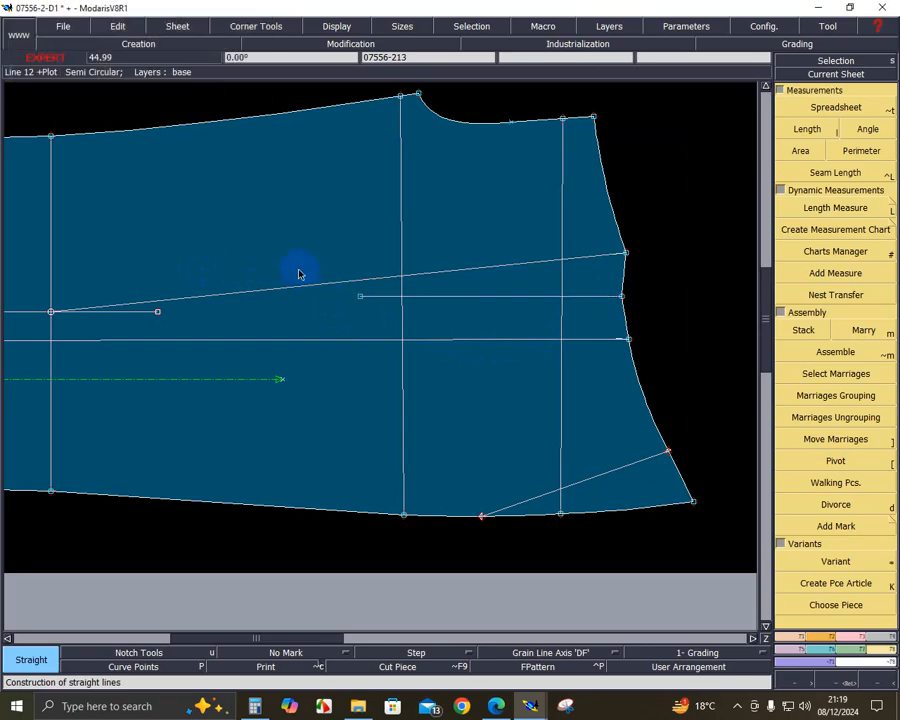
- Add a Developed point on the side seam, 5.00 cm from the slanted pocket line's lower end toward the hem
{"action": "left_click", "coordinate": [803, 645]}
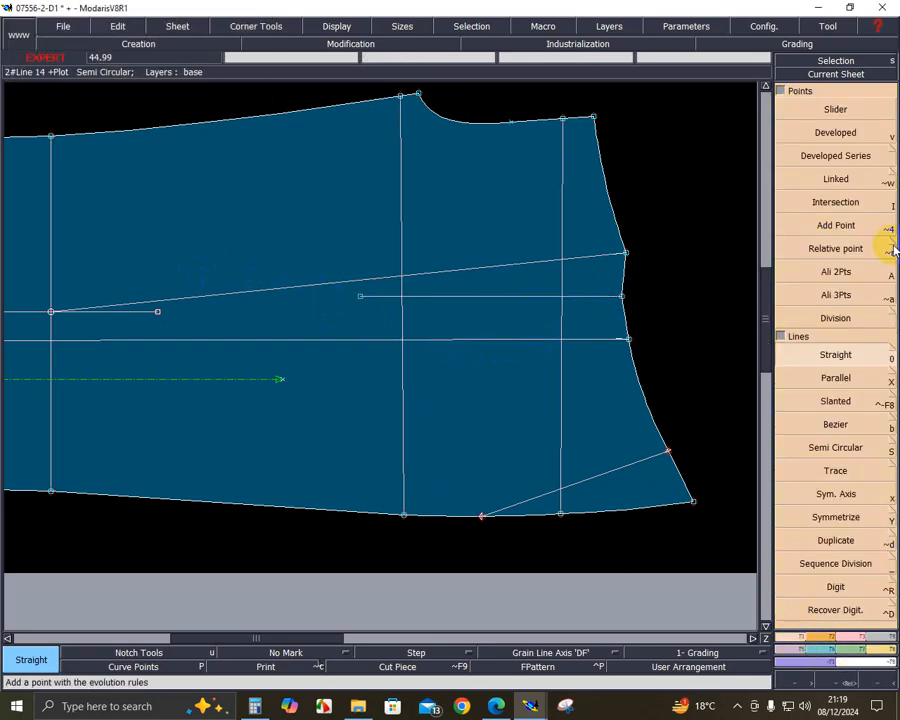
{"action": "left_click", "coordinate": [866, 128]}
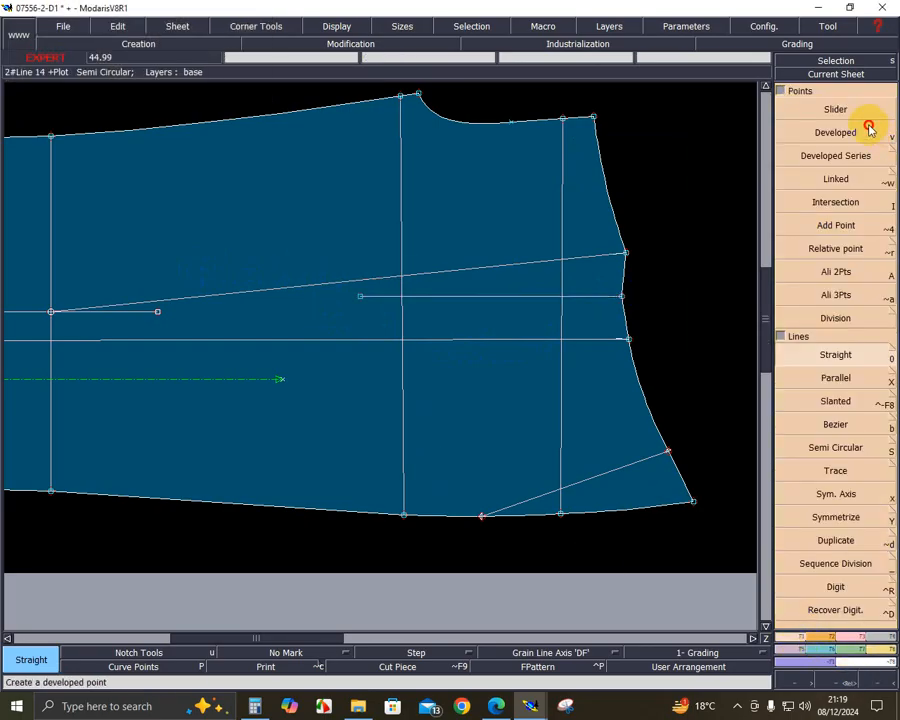
{"action": "left_click", "coordinate": [483, 517]}
{"action": "type", "text": "-4.50"}
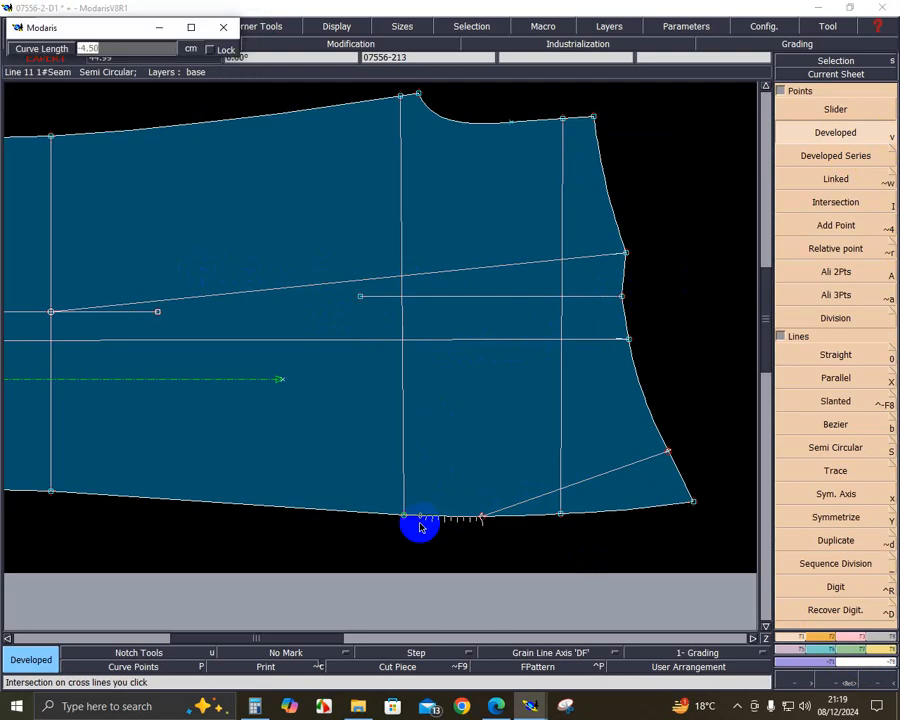
{"action": "type", "text": "5.00"}
{"action": "key", "text": "Return"}
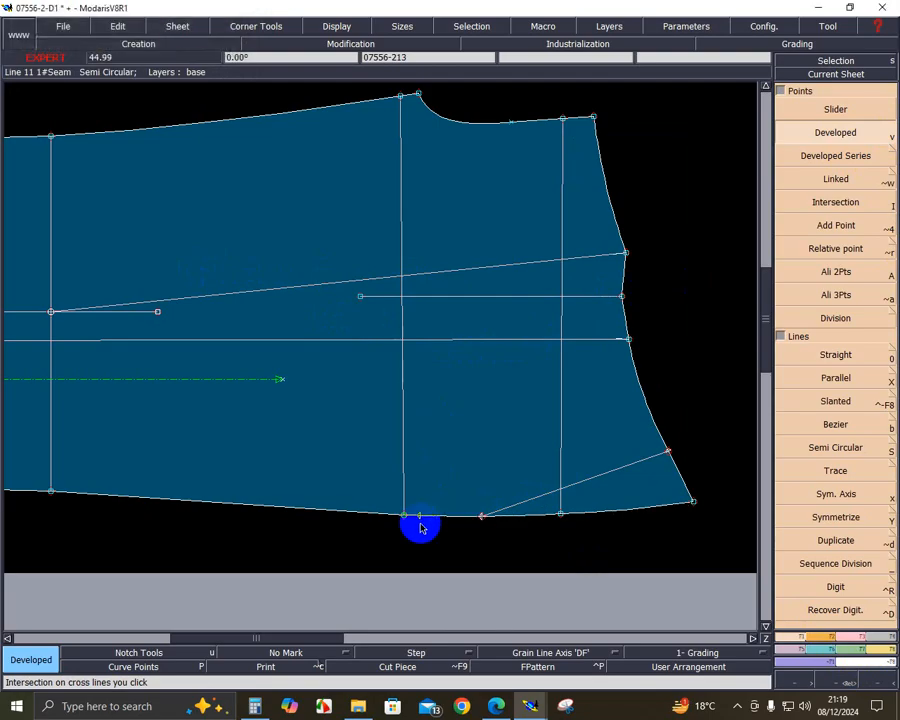
- Draw a Bezier line from the new side seam point to the inner end of the horizontal line from the middle waist notch
{"action": "left_click", "coordinate": [836, 424]}
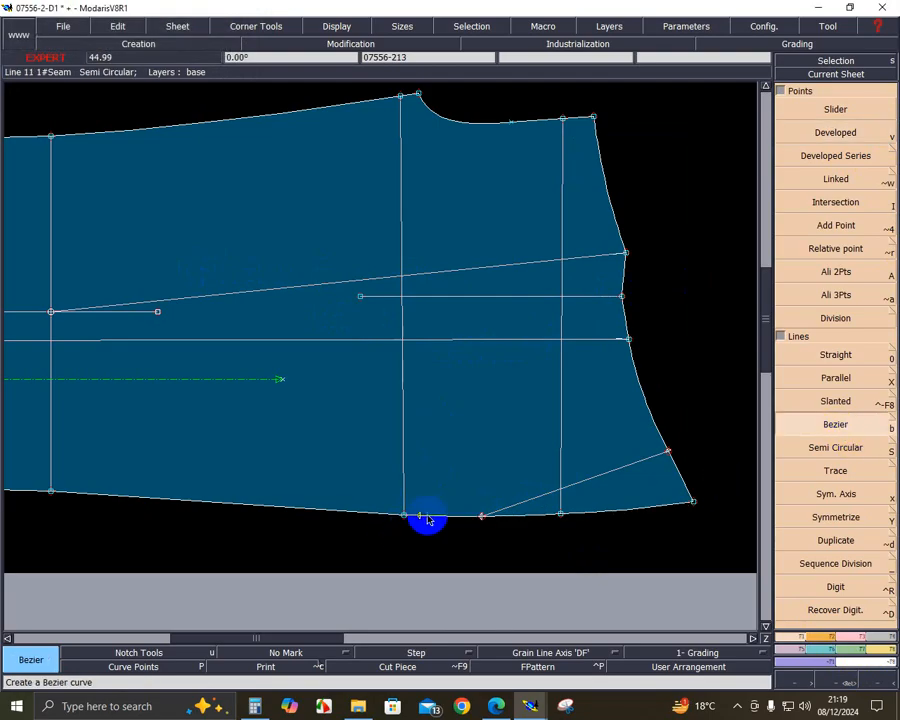
{"action": "left_click", "coordinate": [419, 515]}
{"action": "left_click", "coordinate": [360, 296]}
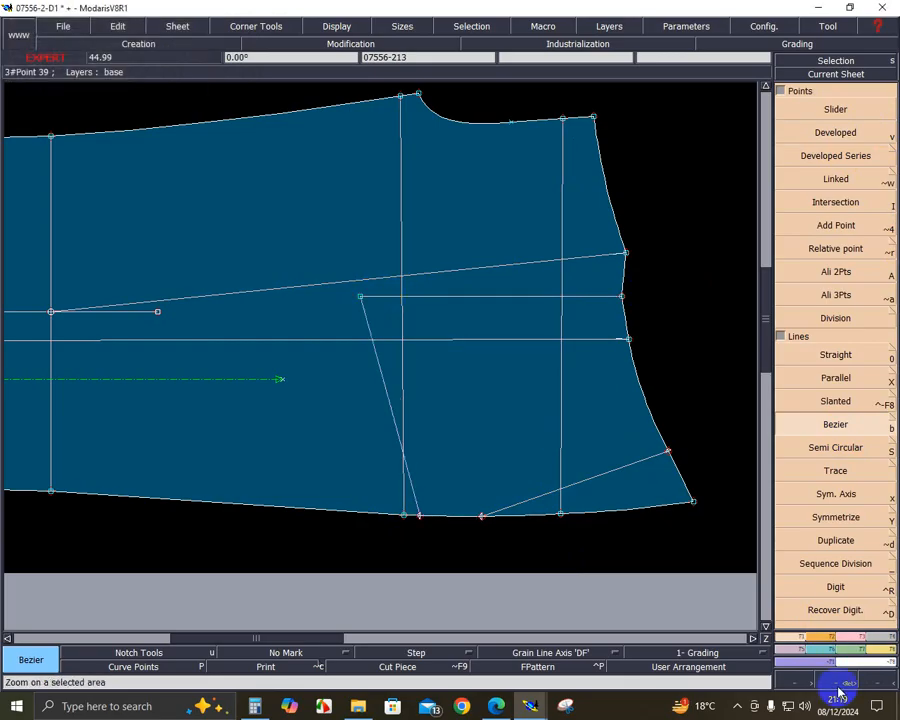
- Reshape the inner corner where the Bezier line meets the line from the middle notch, moving it dx 0 and dy 1 cm
{"action": "left_click", "coordinate": [838, 687]}
{"action": "left_click_drag", "start_coordinate": [143, 247], "coordinate": [762, 560]}
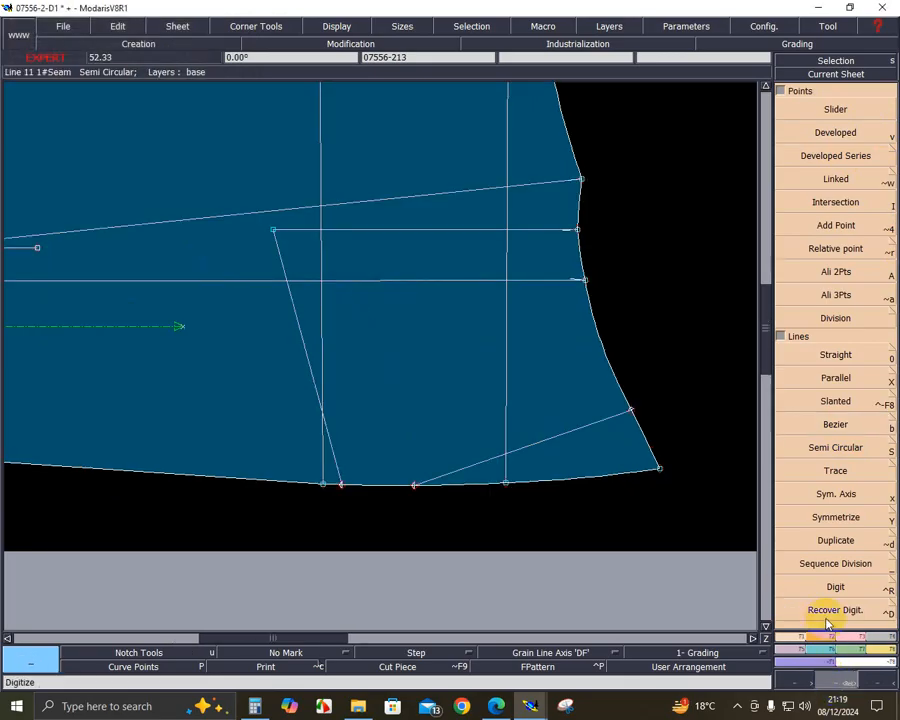
{"action": "key", "text": "r"}
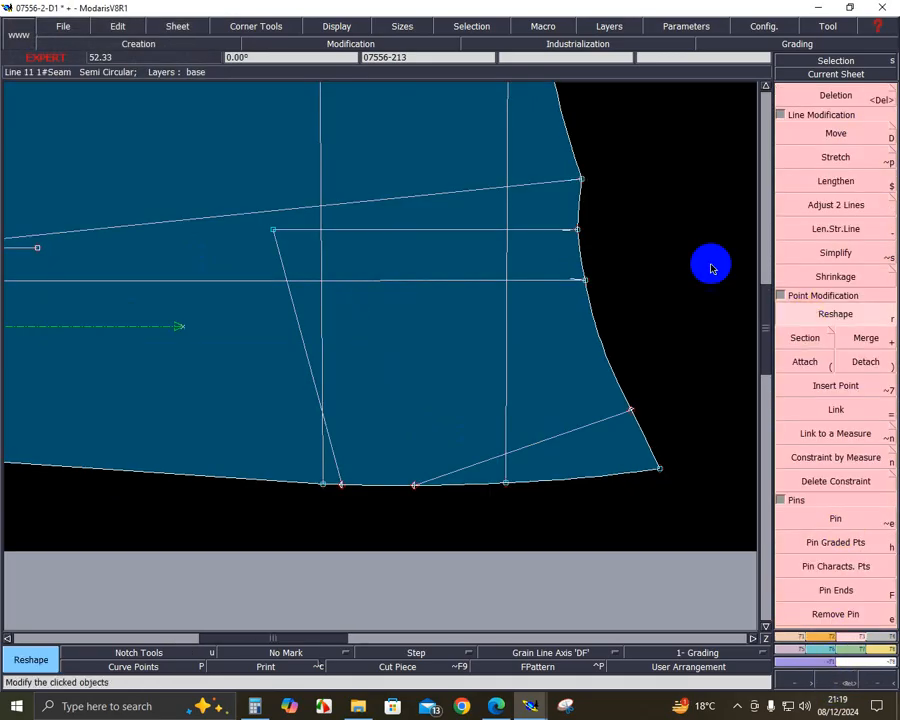
{"action": "left_click", "coordinate": [273, 230]}
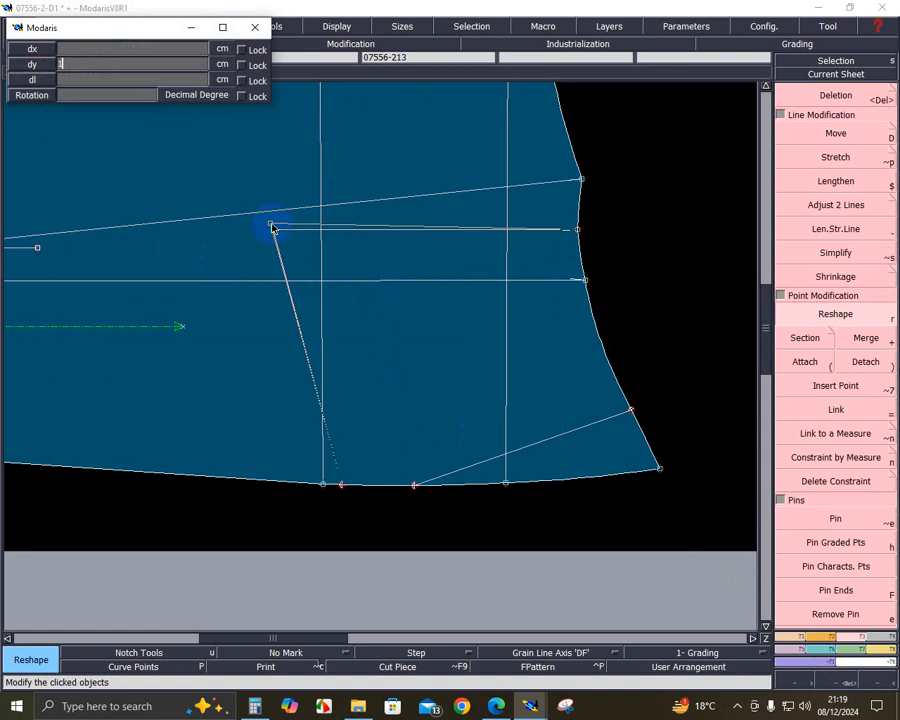
{"action": "key", "text": "Up"}
{"action": "type", "text": "0"}
{"action": "key", "text": "Return"}
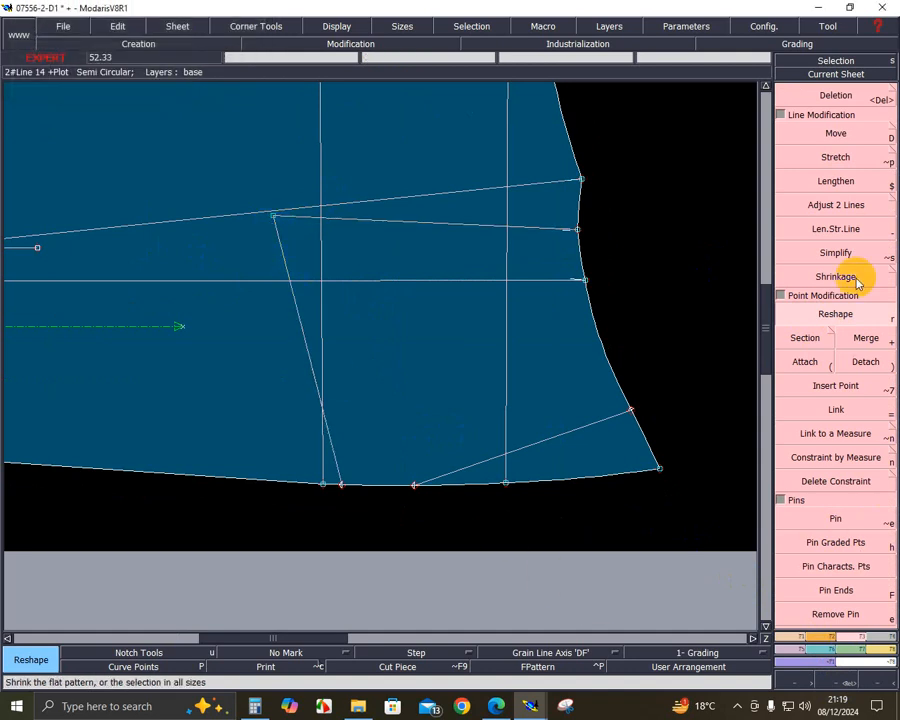
- Reshape the Bezier line with its handles into a curved pocket bag edge bulging toward the hem
{"action": "left_click", "coordinate": [836, 314]}
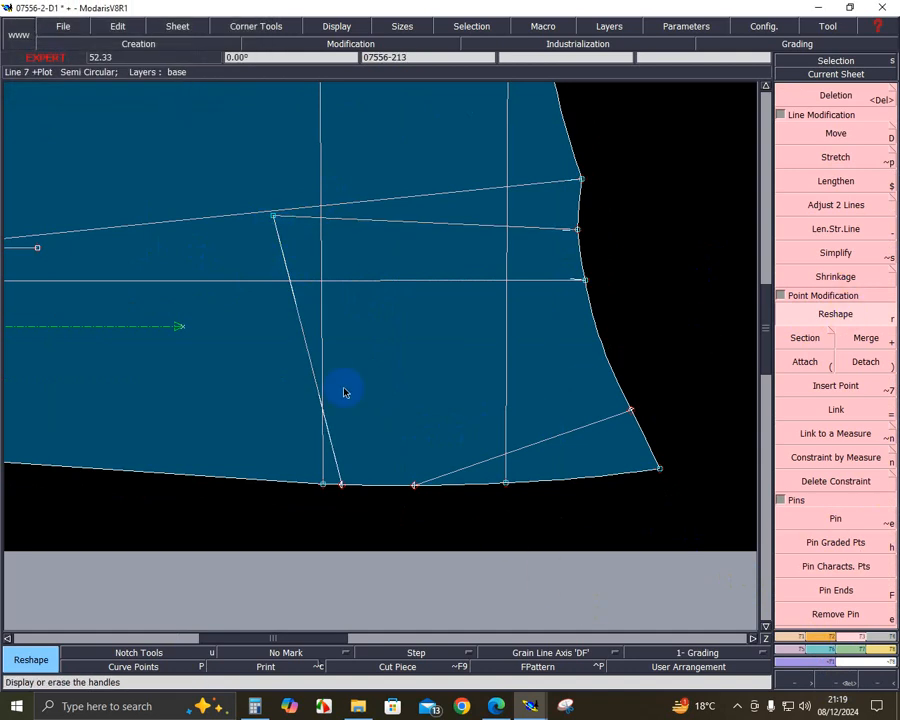
{"action": "left_click_drag", "start_coordinate": [287, 330], "coordinate": [262, 391]}
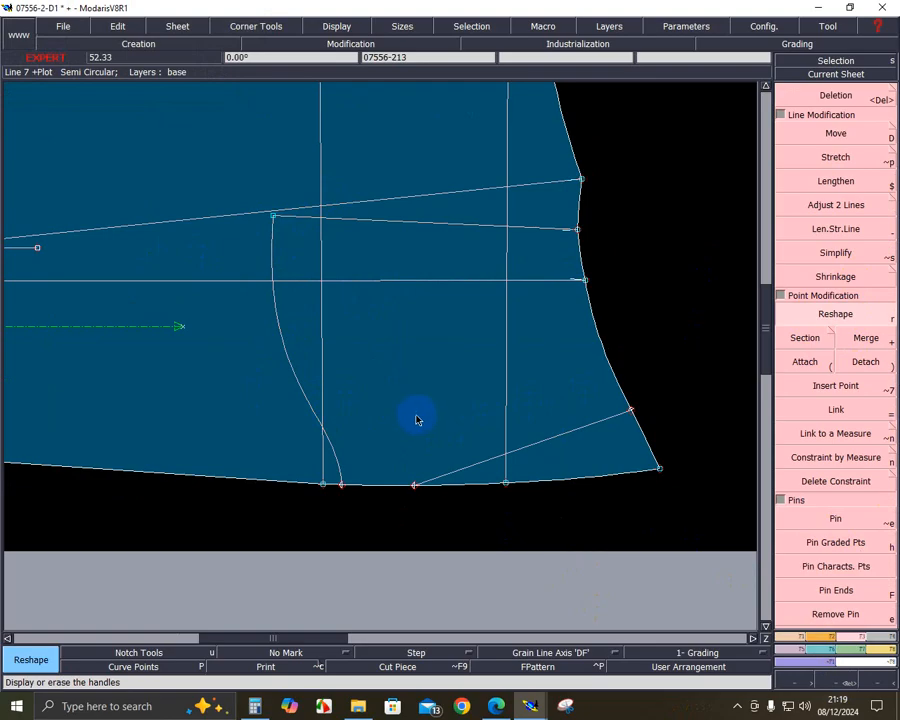
{"action": "left_click", "coordinate": [260, 394]}
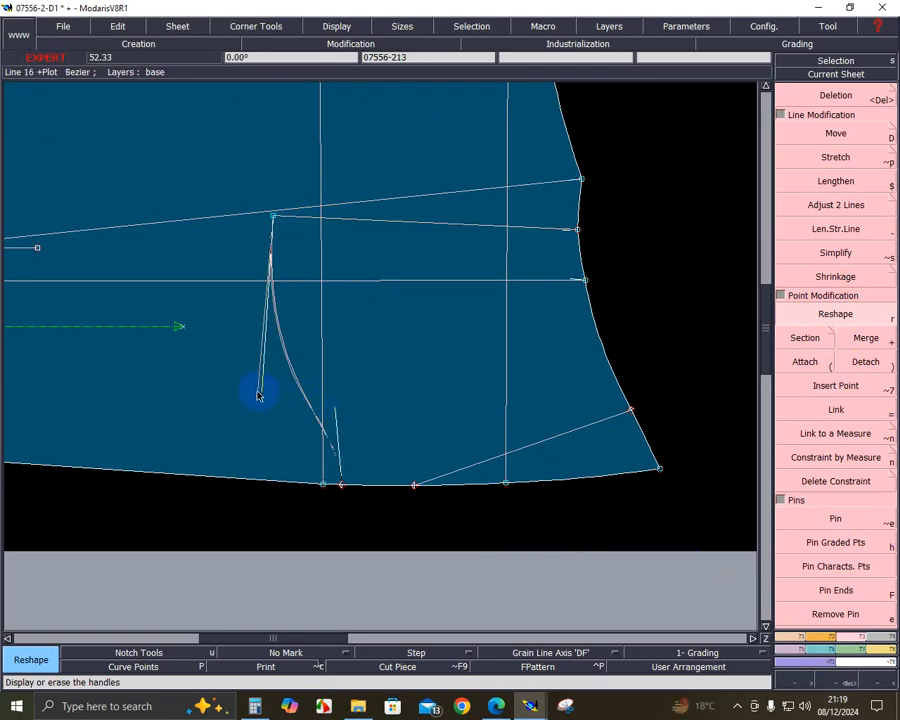
- Create a parallel of the slanted pocket line at a distance of -2.00 cm, inside the front piece
{"action": "left_click", "coordinate": [798, 645]}
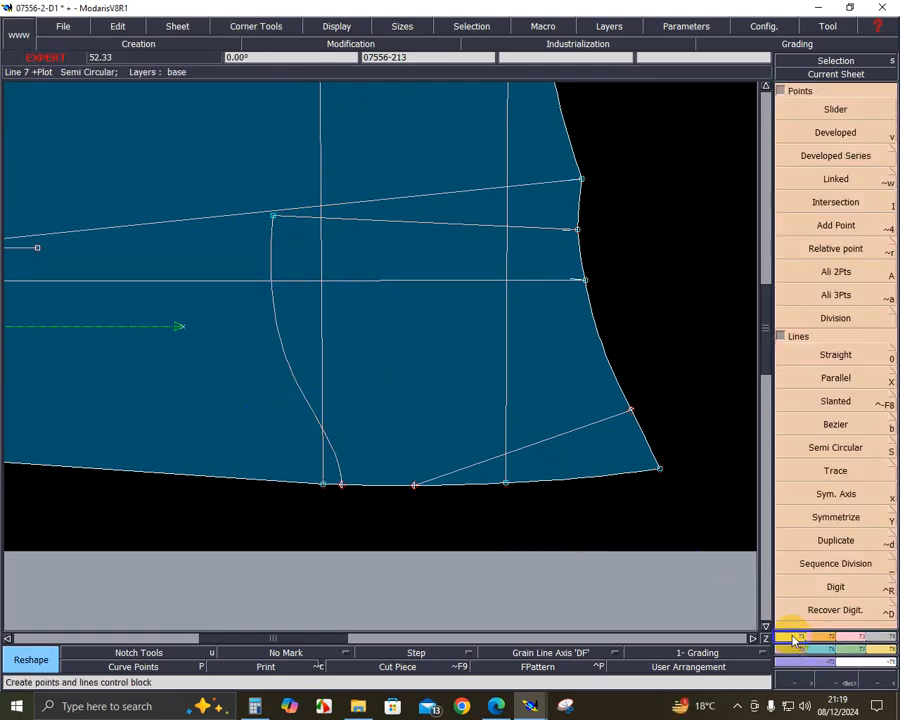
{"action": "left_click", "coordinate": [836, 378]}
{"action": "left_click", "coordinate": [611, 422]}
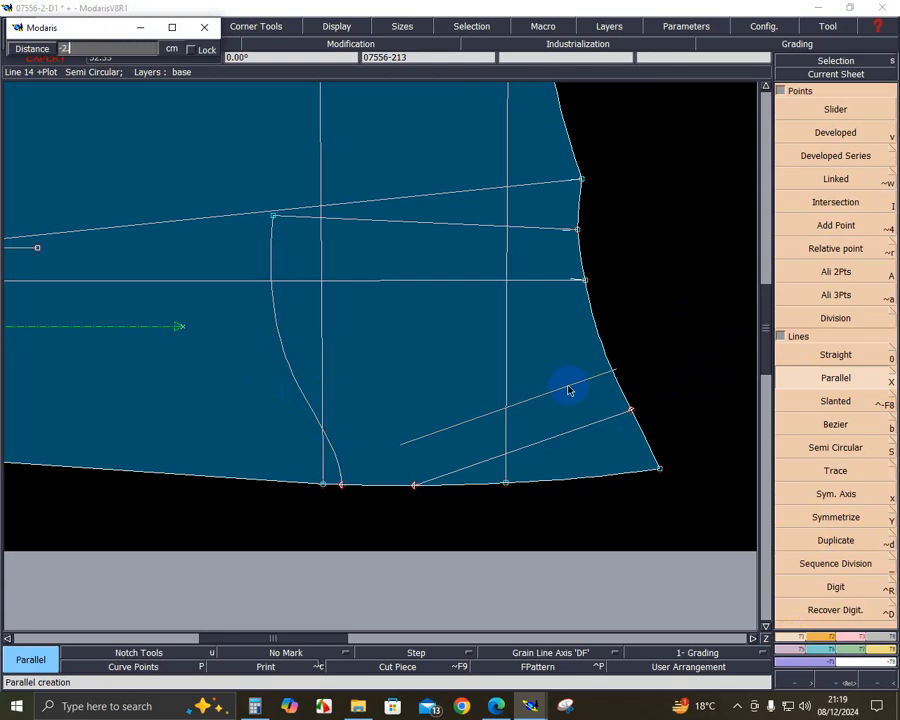
{"action": "key", "text": "Return"}
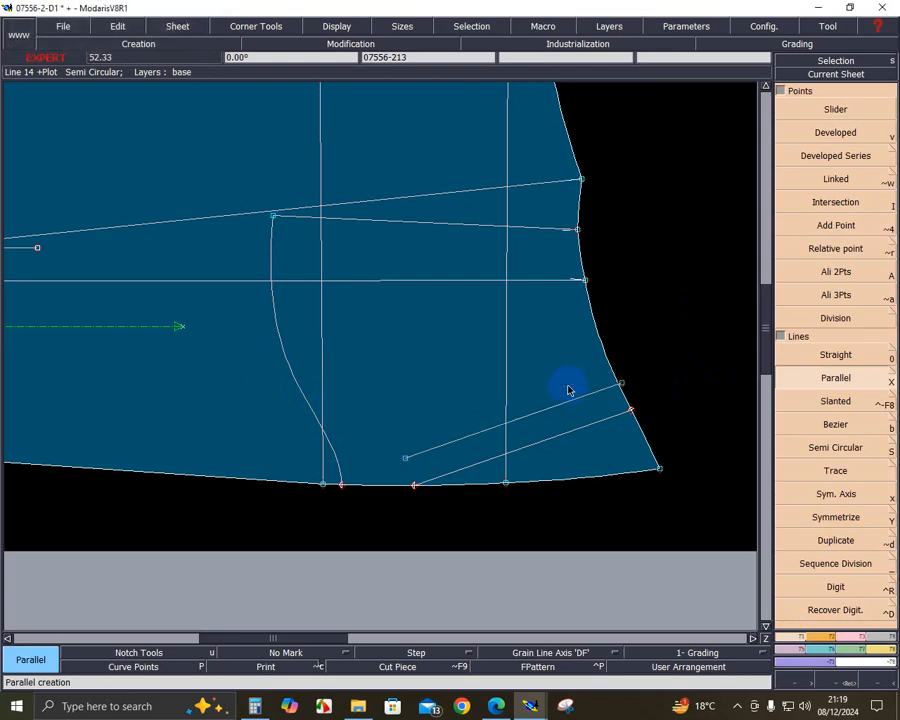
- Lengthen the first parallel line past the side seam and delete the leftover point at its former end
{"action": "left_click", "coordinate": [850, 638]}
{"action": "left_click", "coordinate": [848, 228]}
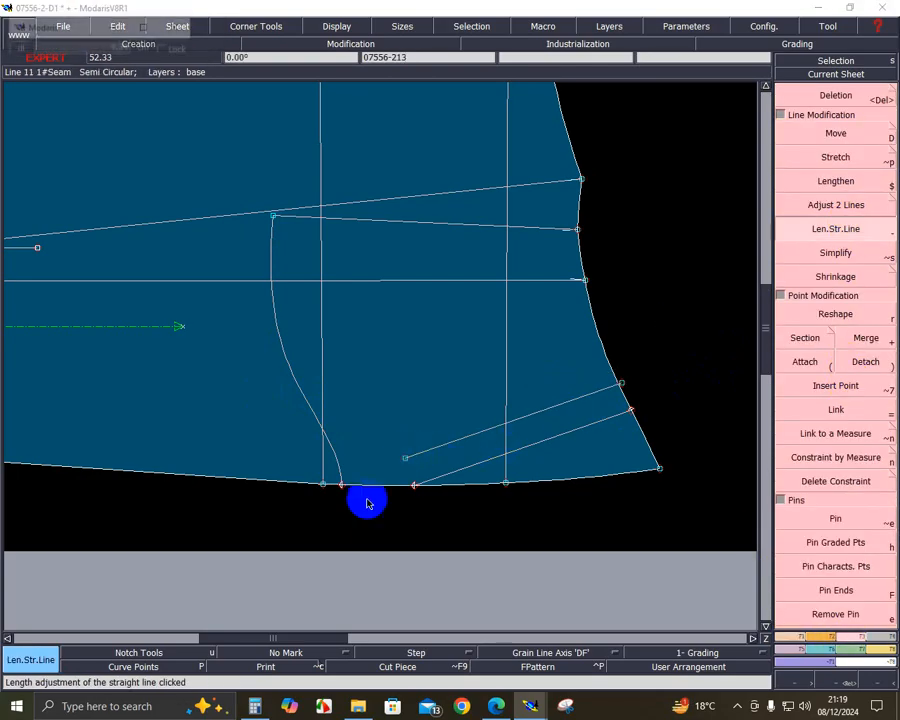
{"action": "left_click", "coordinate": [332, 515]}
{"action": "key", "text": "Delete"}
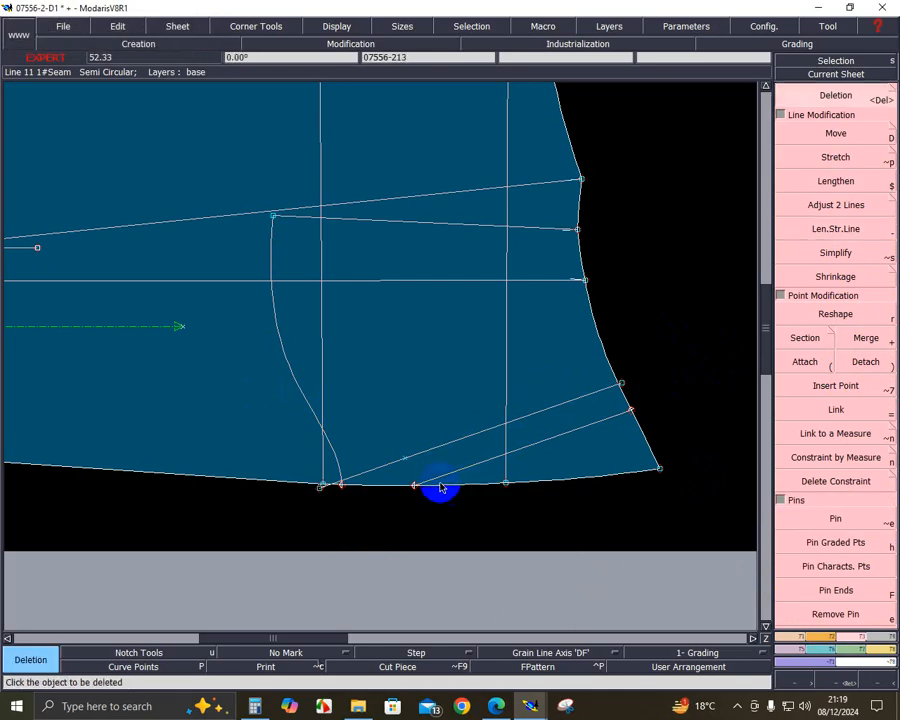
{"action": "left_click", "coordinate": [404, 460]}
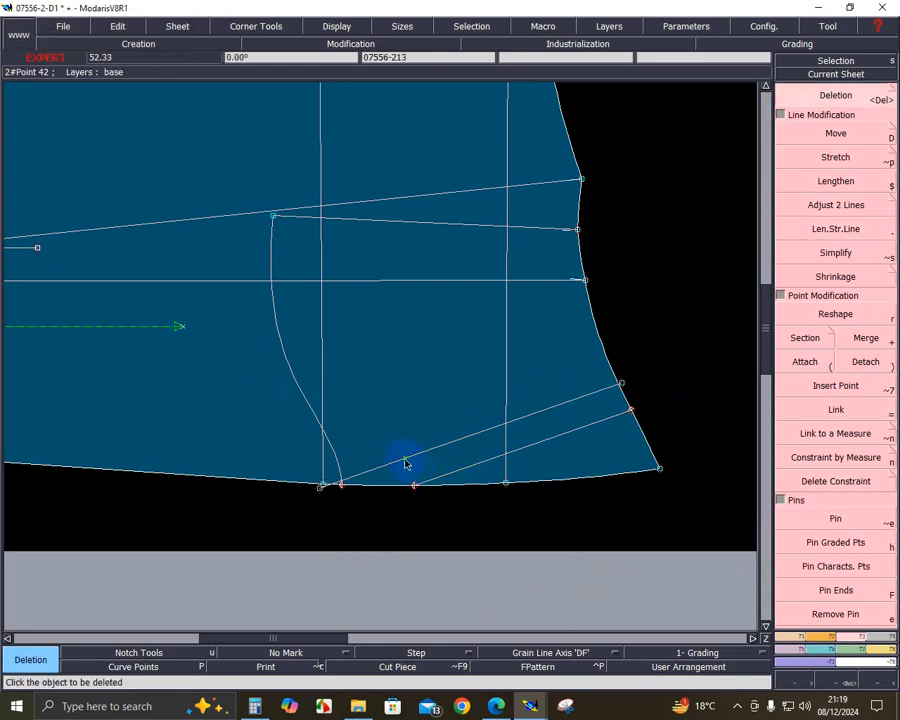
- Create a second parallel of the slanted pocket line, deeper inside the piece than the first one
{"action": "left_click", "coordinate": [789, 640]}
{"action": "left_click", "coordinate": [835, 377]}
{"action": "left_click", "coordinate": [602, 421]}
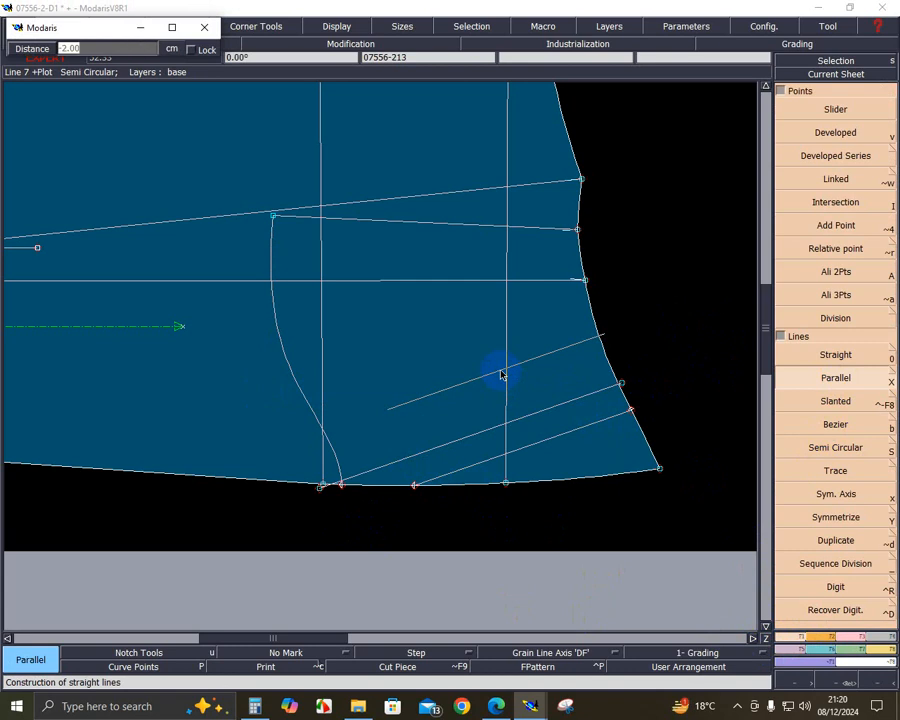
{"action": "left_click", "coordinate": [502, 374]}
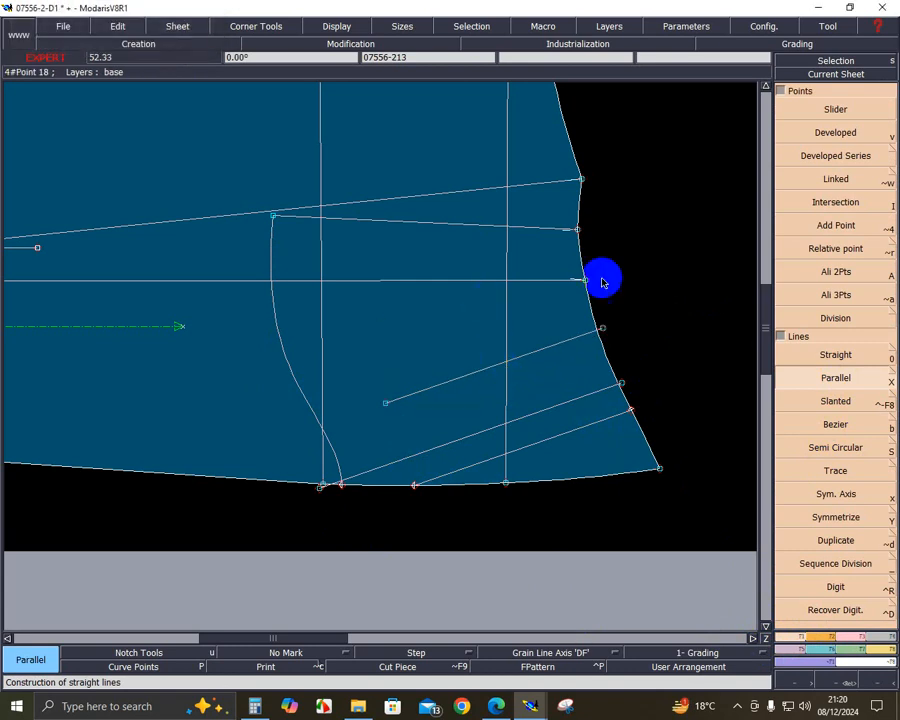
- Lengthen the second parallel line so that it extends past the curved pocket bag edge
{"action": "left_click", "coordinate": [835, 645]}
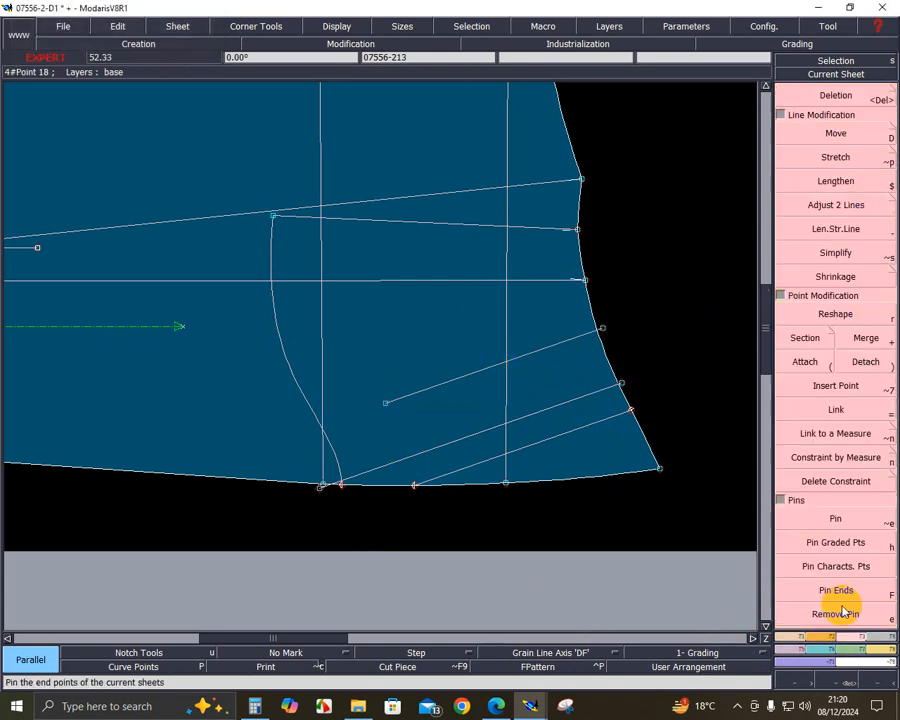
{"action": "left_click", "coordinate": [835, 228]}
{"action": "left_click", "coordinate": [430, 389]}
{"action": "left_click", "coordinate": [314, 458]}
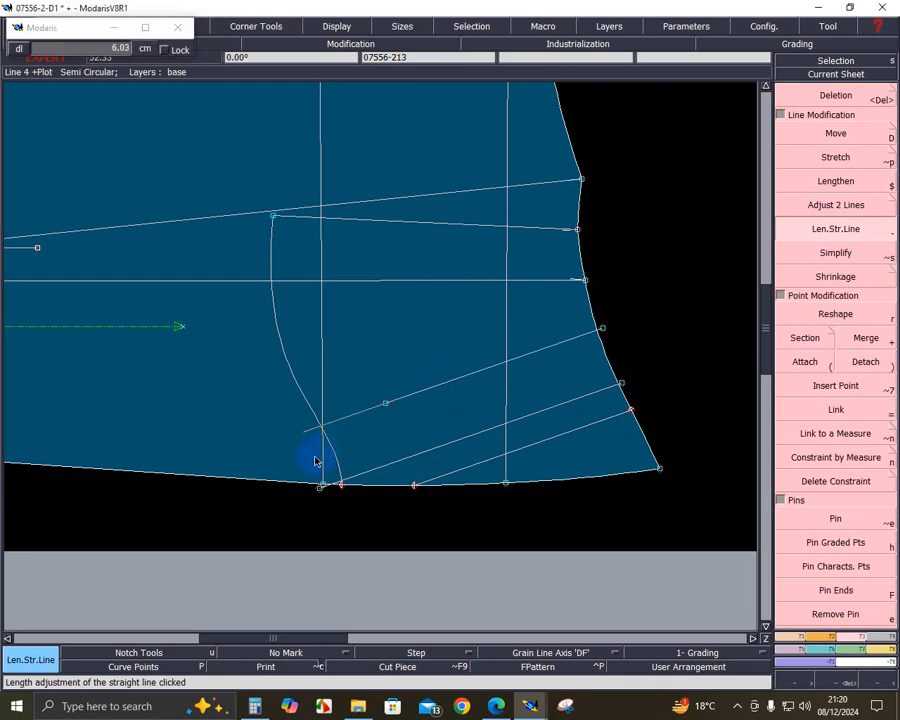
- Insert the slanted pocket line's two end points into the waist and side seam contours
{"action": "key", "text": "Home"}
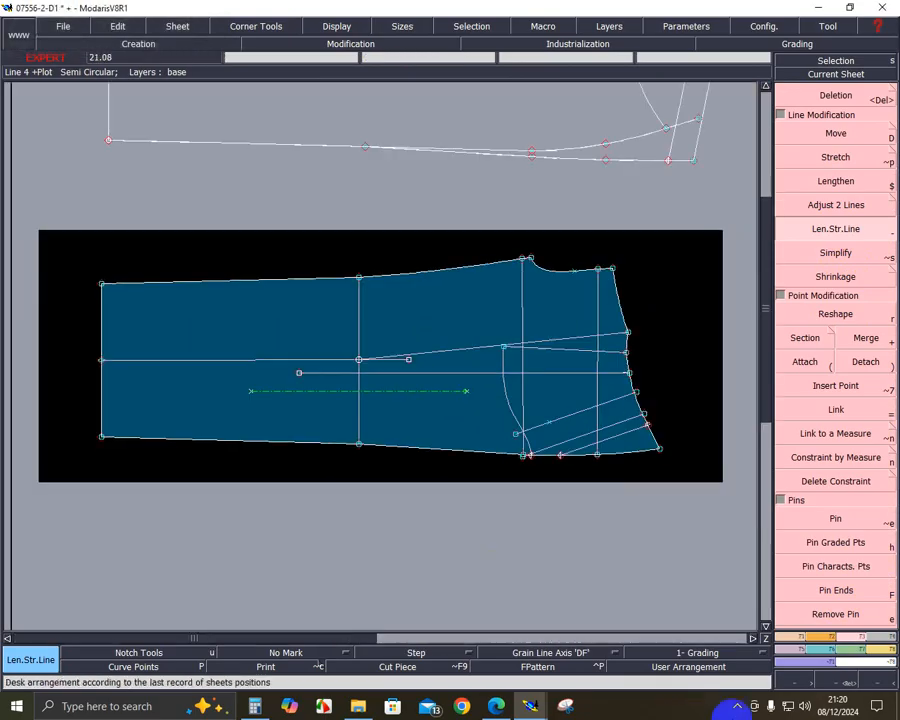
{"action": "left_click", "coordinate": [849, 685]}
{"action": "left_click_drag", "start_coordinate": [249, 244], "coordinate": [668, 523]}
{"action": "left_click_drag", "start_coordinate": [258, 203], "coordinate": [762, 544]}
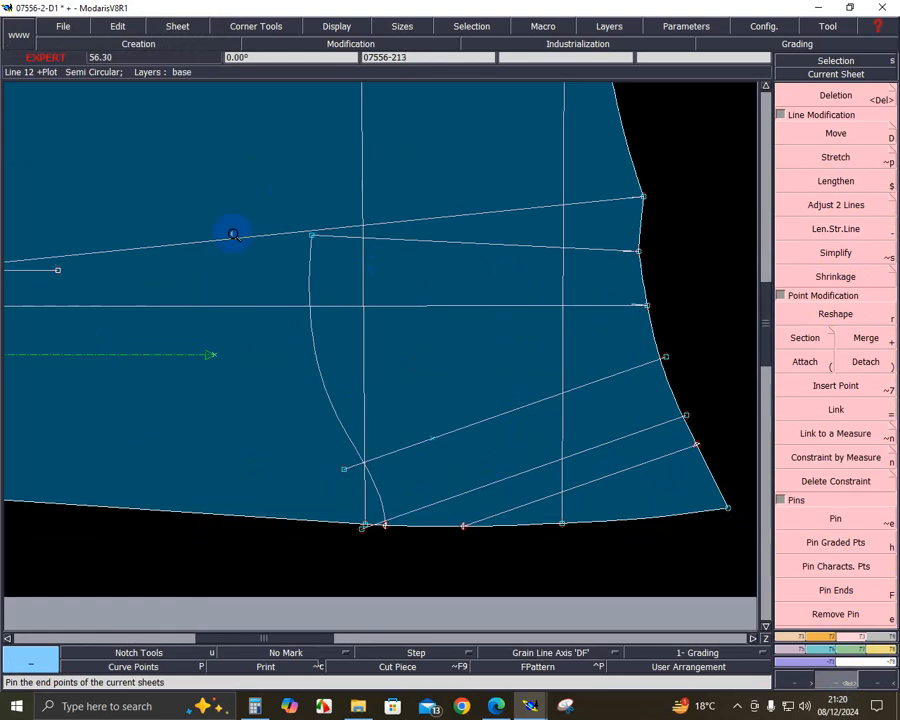
{"action": "left_click_drag", "start_coordinate": [562, 523], "coordinate": [722, 600]}
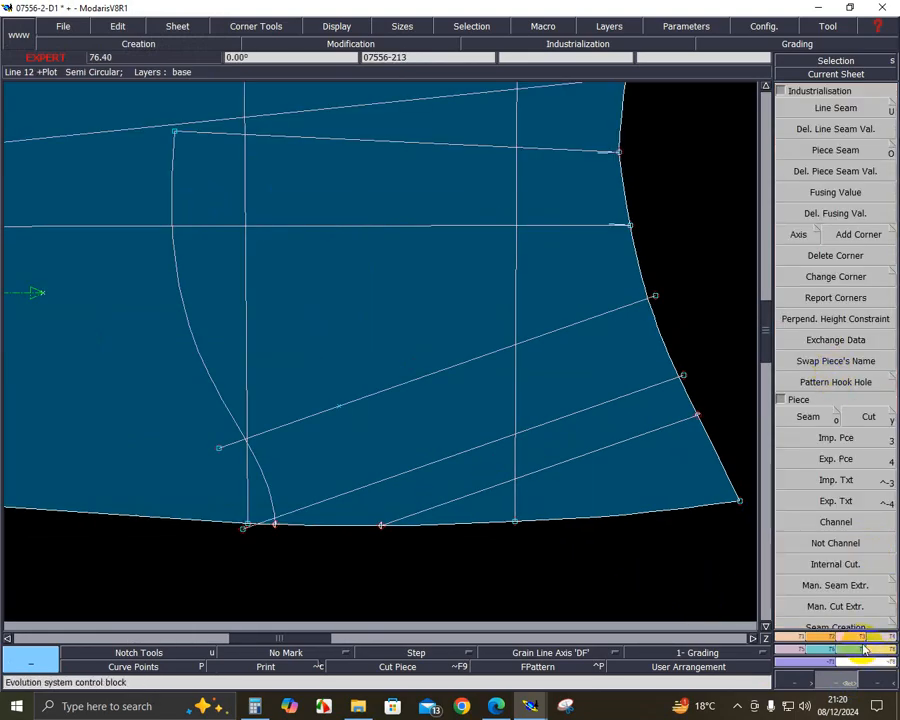
{"action": "left_click", "coordinate": [845, 385]}
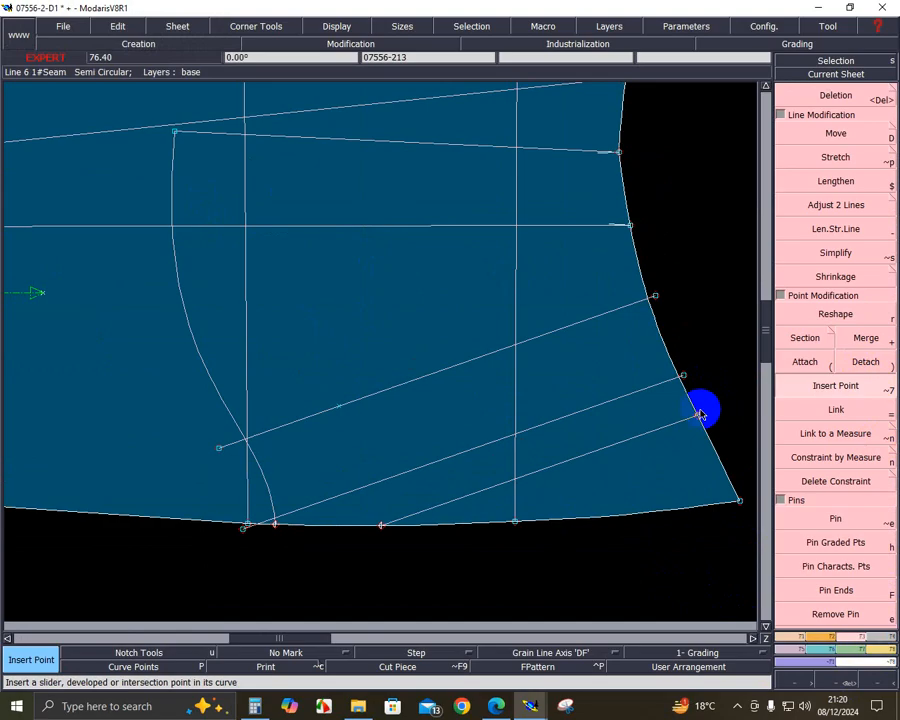
{"action": "left_click", "coordinate": [381, 525]}
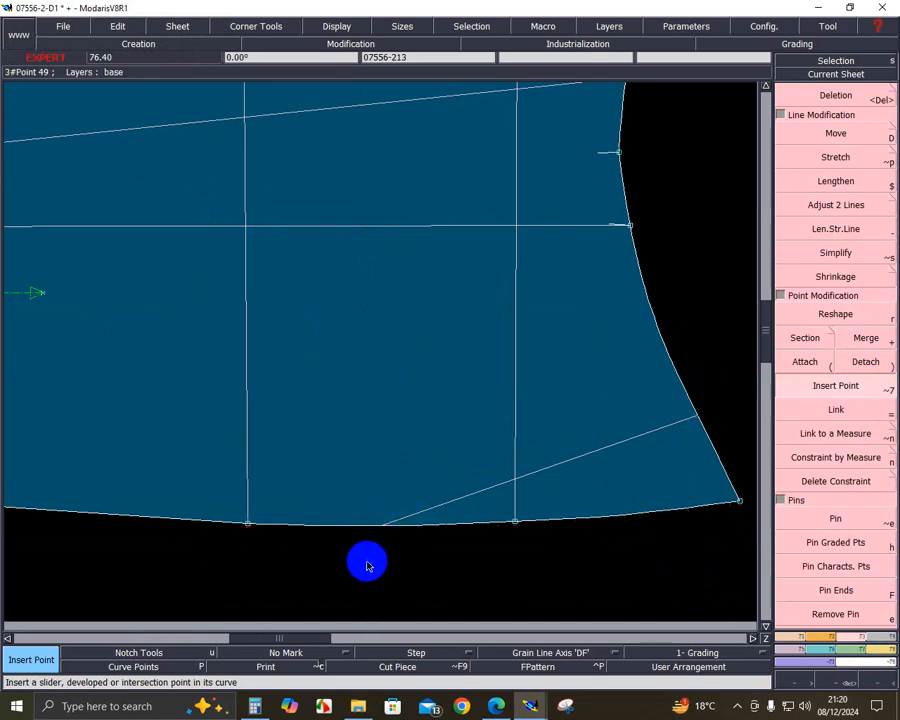
{"action": "mouse_move", "coordinate": [880, 648]}
{"action": "left_click", "coordinate": [808, 418]}
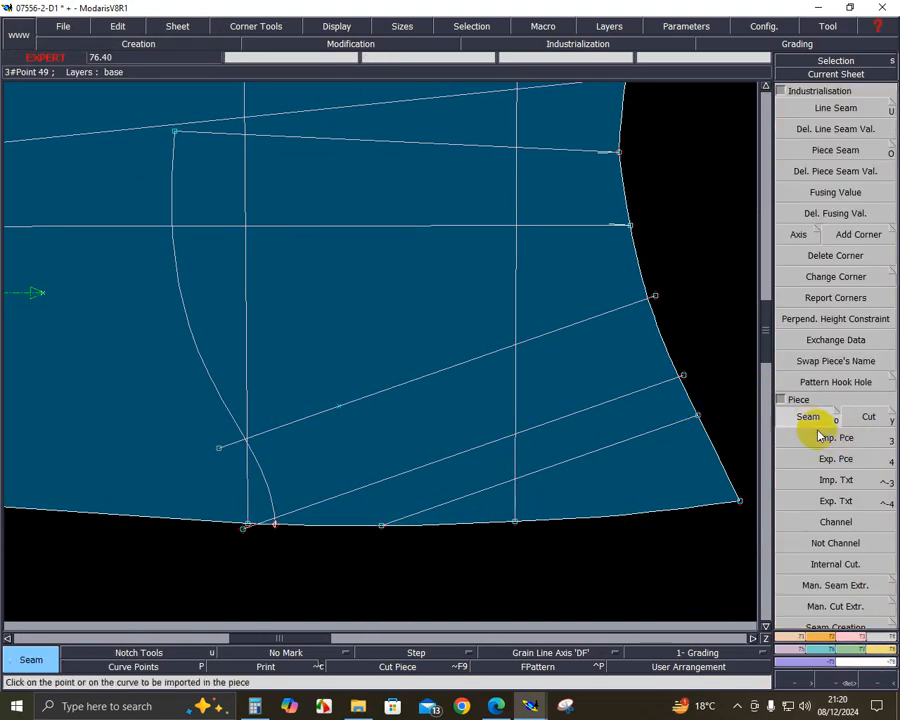
{"action": "left_click", "coordinate": [637, 462]}
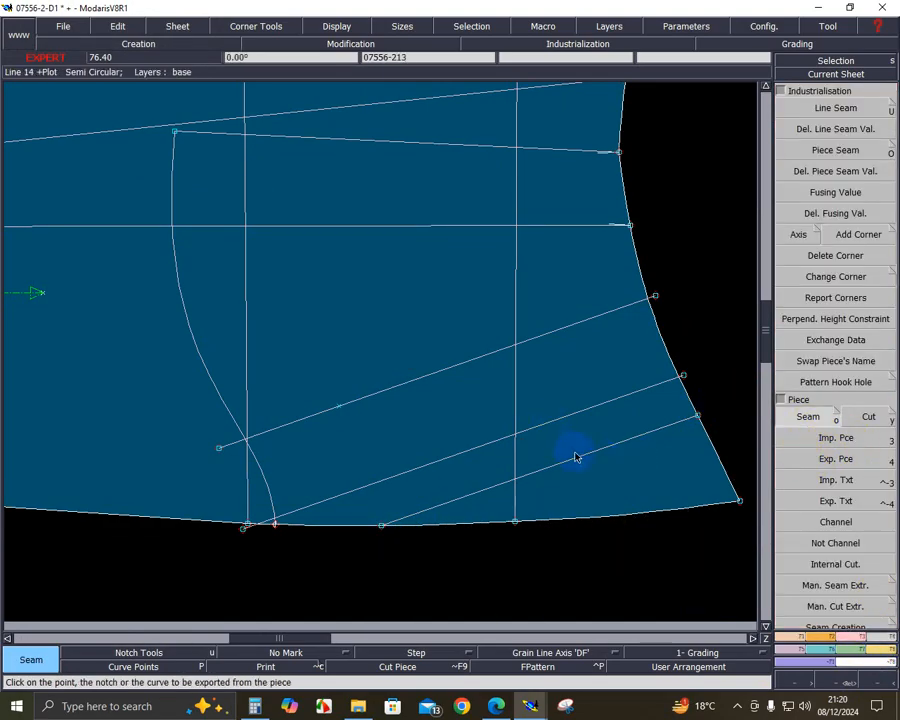
{"action": "left_click", "coordinate": [650, 482]}
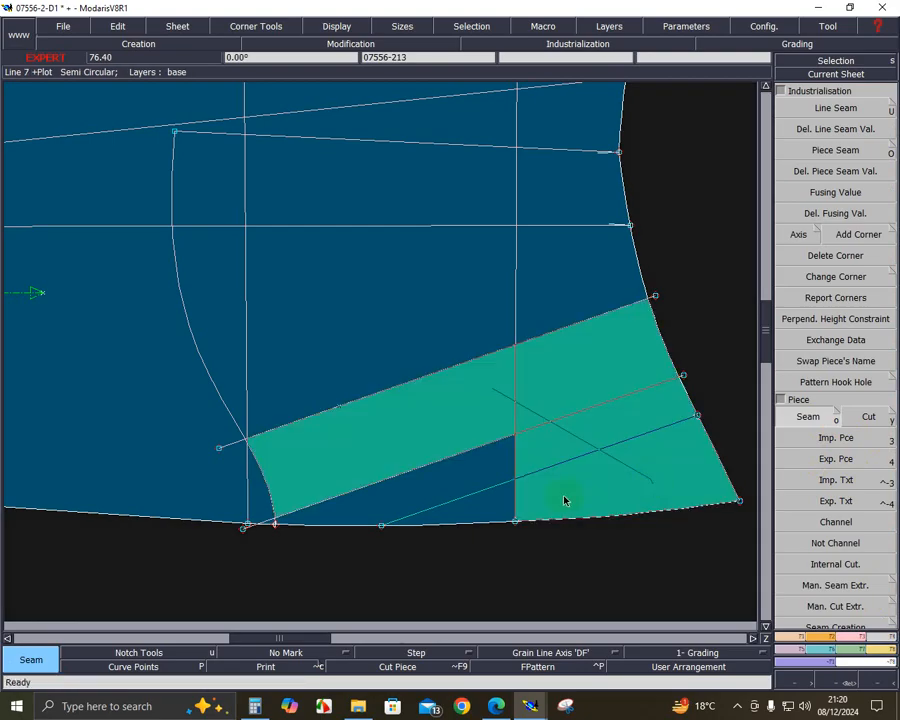
{"action": "left_click", "coordinate": [377, 485]}
{"action": "left_click", "coordinate": [251, 448]}
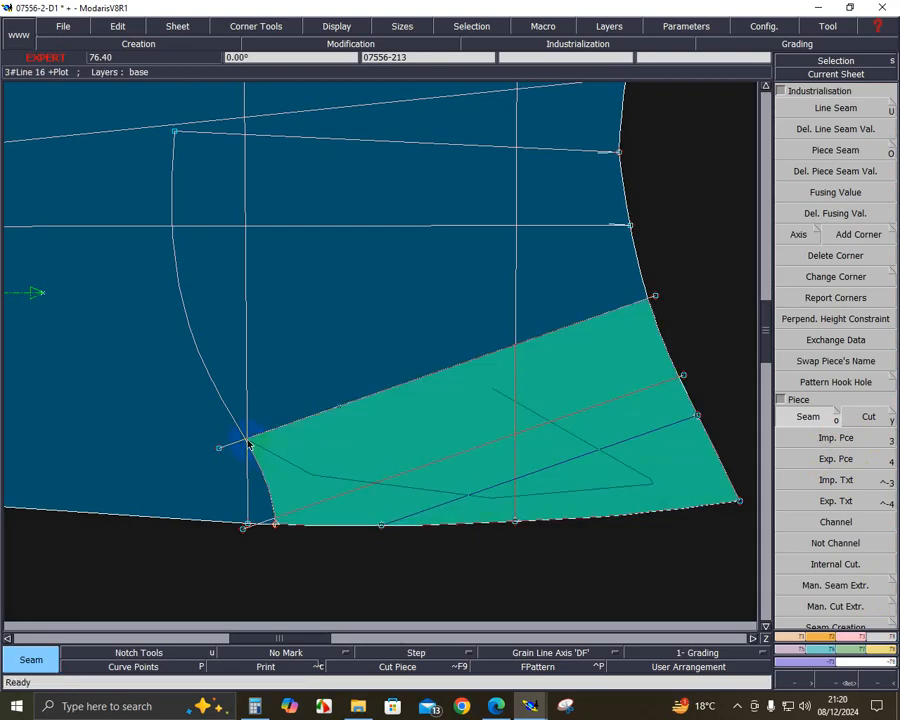
{"action": "left_click", "coordinate": [375, 472]}
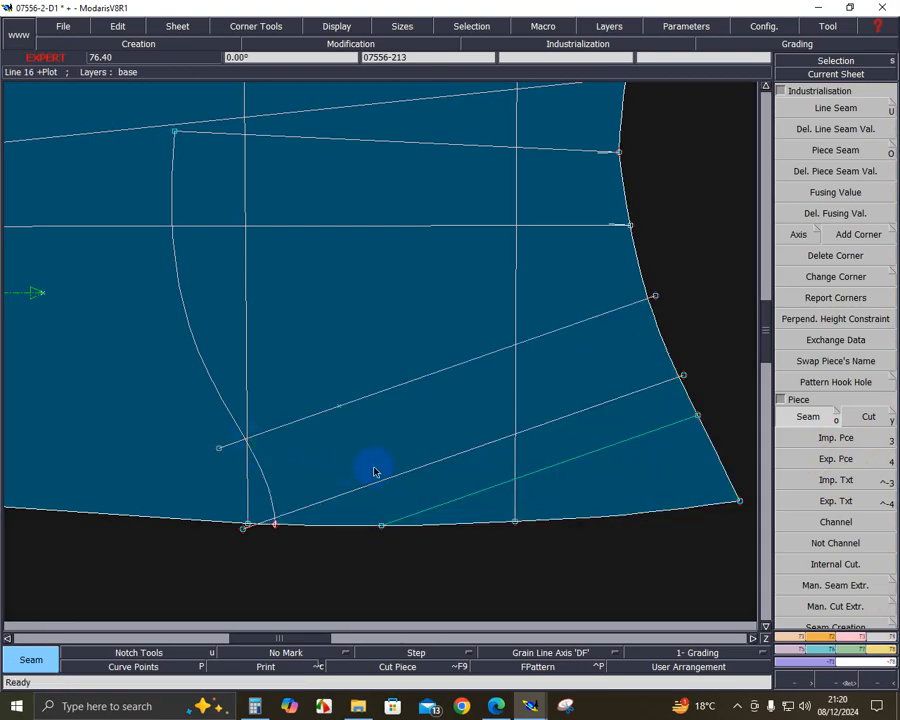
{"action": "left_click", "coordinate": [297, 417]}
- Delete the vertical construction line crossing the pocket bag curve and extract the piece between the second parallel line and the side seam
{"action": "key", "text": "Delete"}
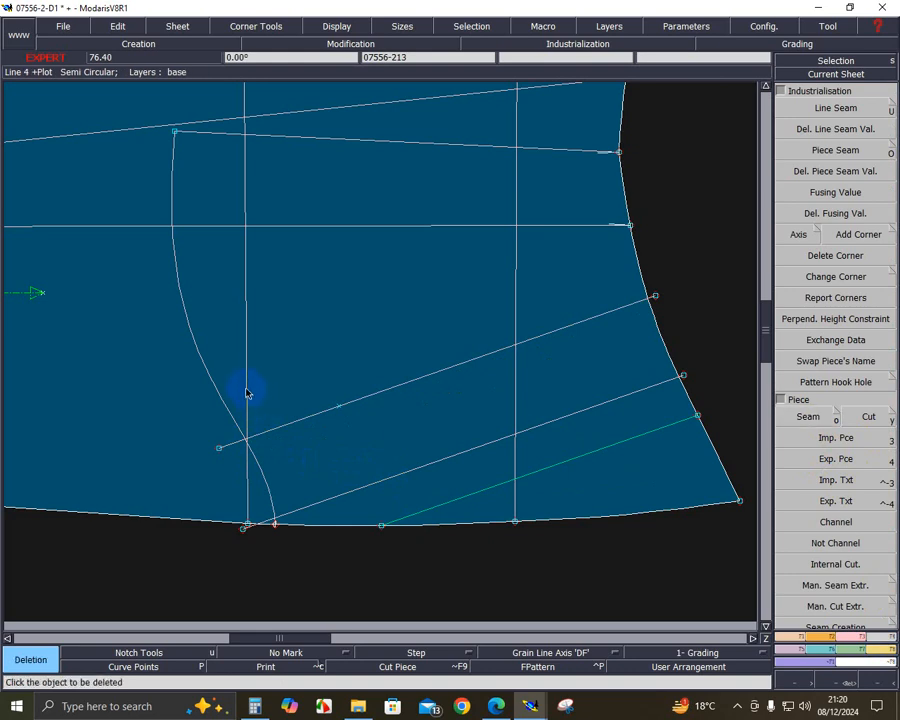
{"action": "left_click", "coordinate": [247, 390]}
{"action": "left_click", "coordinate": [806, 416]}
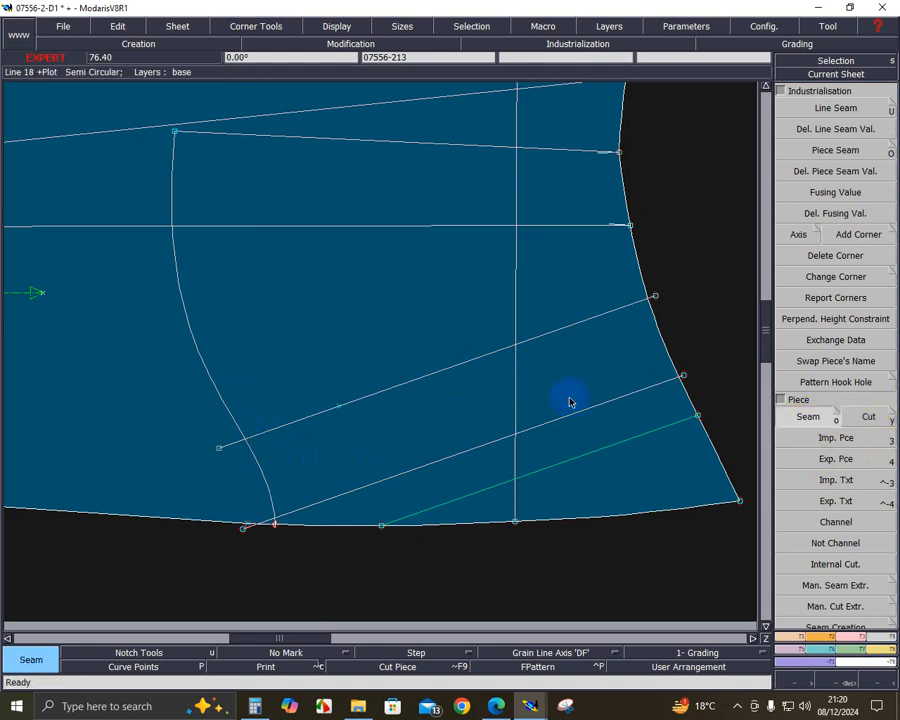
{"action": "left_click", "coordinate": [635, 474]}
{"action": "left_click", "coordinate": [500, 496]}
{"action": "left_click", "coordinate": [416, 440]}
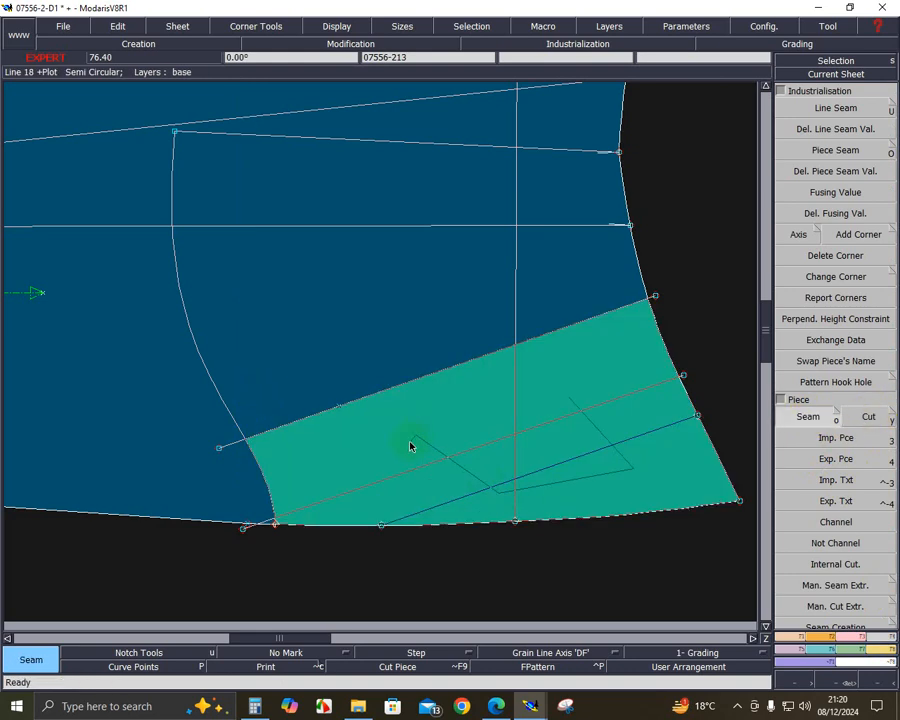
{"action": "right_click", "coordinate": [410, 446]}
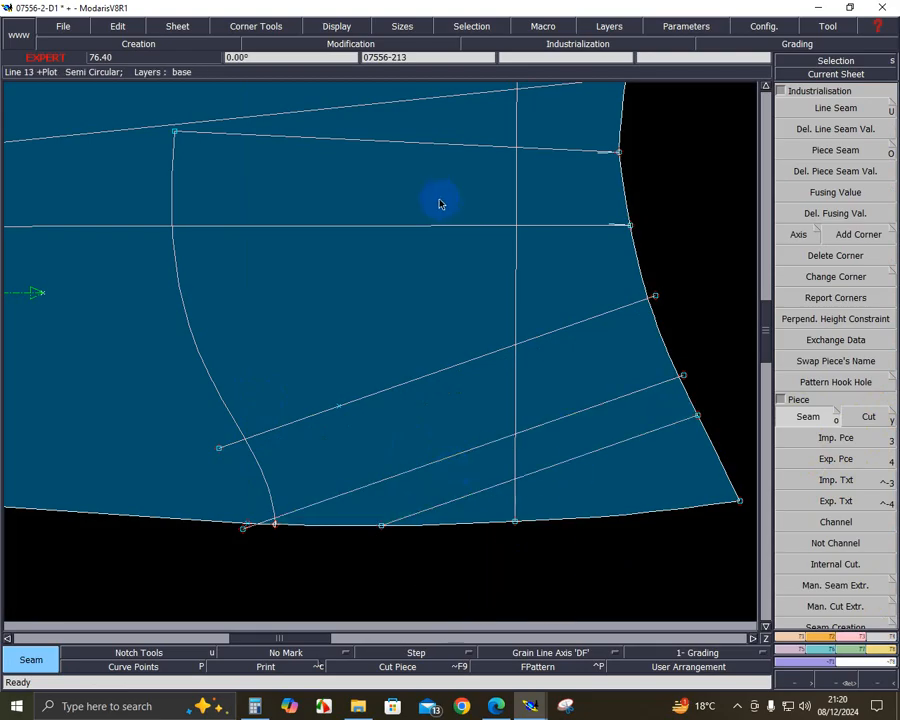
- Extract two pocket bag pieces, one ending at the slanted pocket line and one reaching the full side seam and waist corner
{"action": "mouse_move", "coordinate": [439, 200]}
{"action": "left_mouse_down"}
{"action": "mouse_move", "coordinate": [599, 377]}
{"action": "mouse_move", "coordinate": [598, 290]}
{"action": "mouse_move", "coordinate": [428, 214]}
{"action": "mouse_move", "coordinate": [373, 434]}
{"action": "mouse_move", "coordinate": [414, 486]}
{"action": "left_mouse_up"}
{"action": "right_click", "coordinate": [419, 336]}
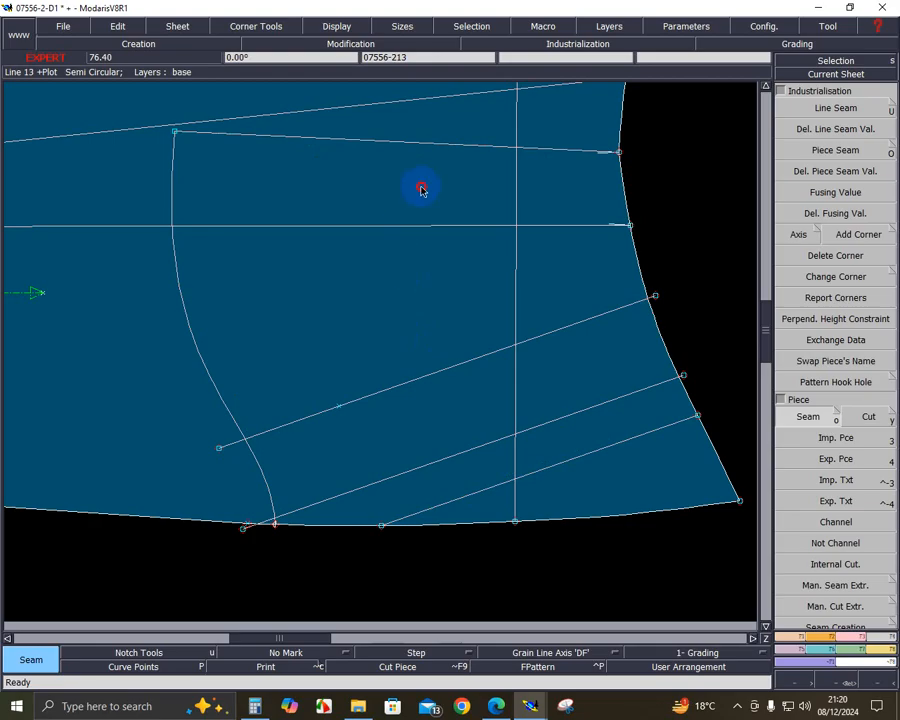
{"action": "mouse_move", "coordinate": [421, 190]}
{"action": "left_mouse_down"}
{"action": "mouse_move", "coordinate": [628, 481]}
{"action": "mouse_move", "coordinate": [578, 200]}
{"action": "mouse_move", "coordinate": [490, 436]}
{"action": "mouse_move", "coordinate": [502, 483]}
{"action": "mouse_move", "coordinate": [414, 350]}
{"action": "mouse_move", "coordinate": [494, 498]}
{"action": "left_mouse_up"}
{"action": "right_click", "coordinate": [437, 348]}
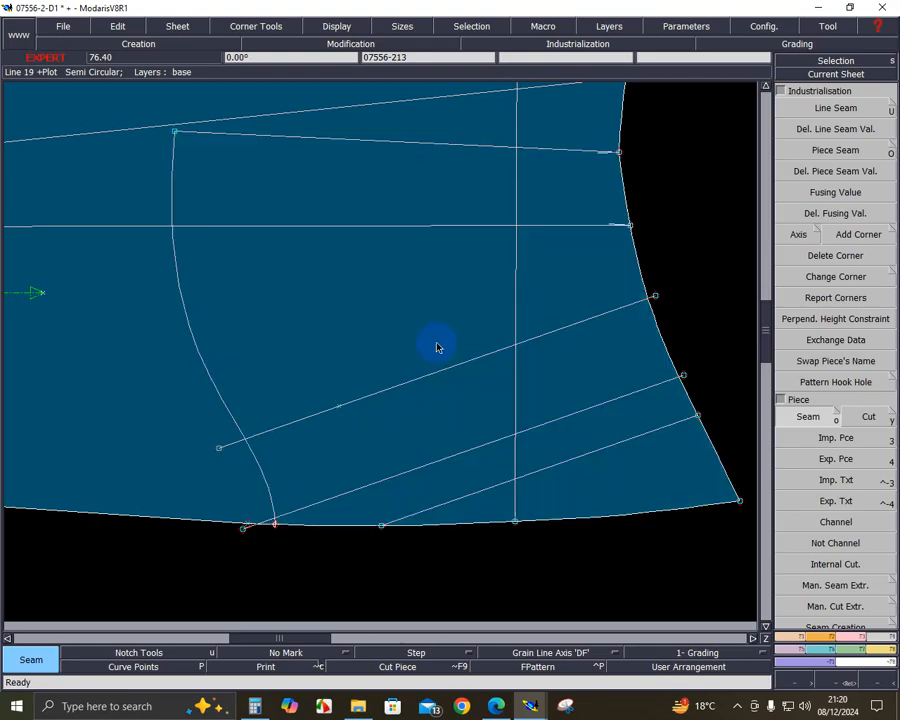
{"action": "key", "text": "j"}
{"action": "key", "text": "Return"}
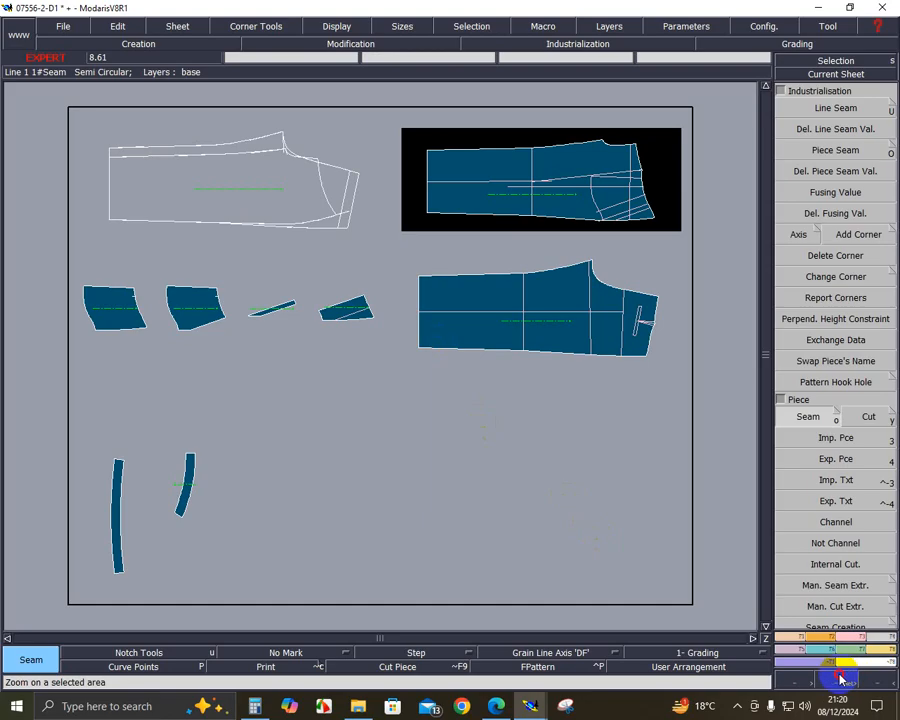
- Mirror the pocket bag piece that has the slanted opening edge using X symmetry
{"action": "left_click", "coordinate": [840, 678]}
{"action": "left_click_drag", "start_coordinate": [68, 263], "coordinate": [425, 428]}
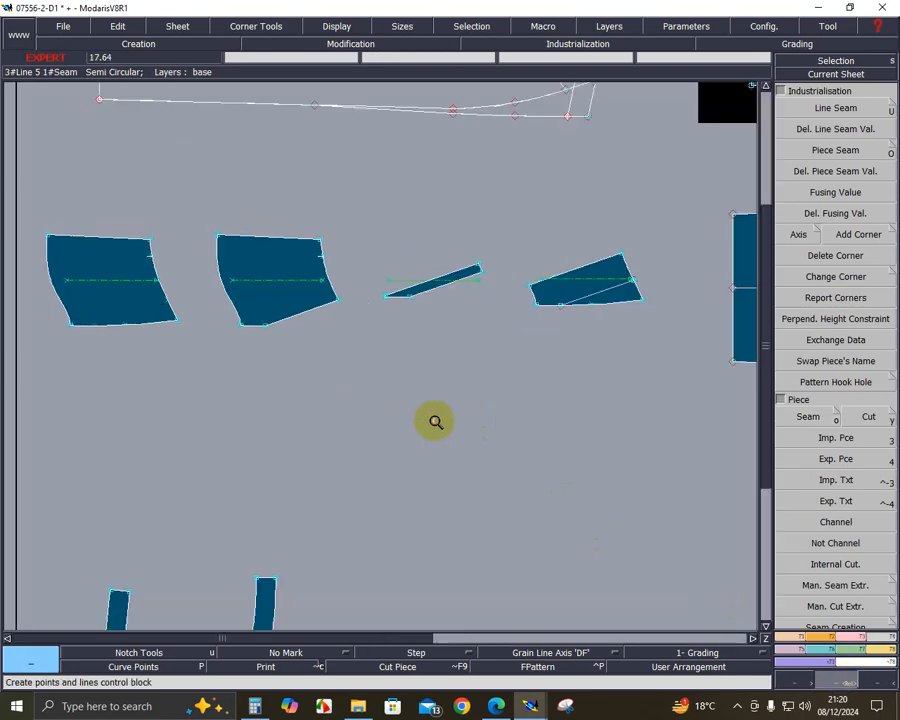
{"action": "left_click_drag", "start_coordinate": [158, 356], "coordinate": [388, 390]}
{"action": "left_click", "coordinate": [432, 340]}
{"action": "left_click", "coordinate": [822, 638]}
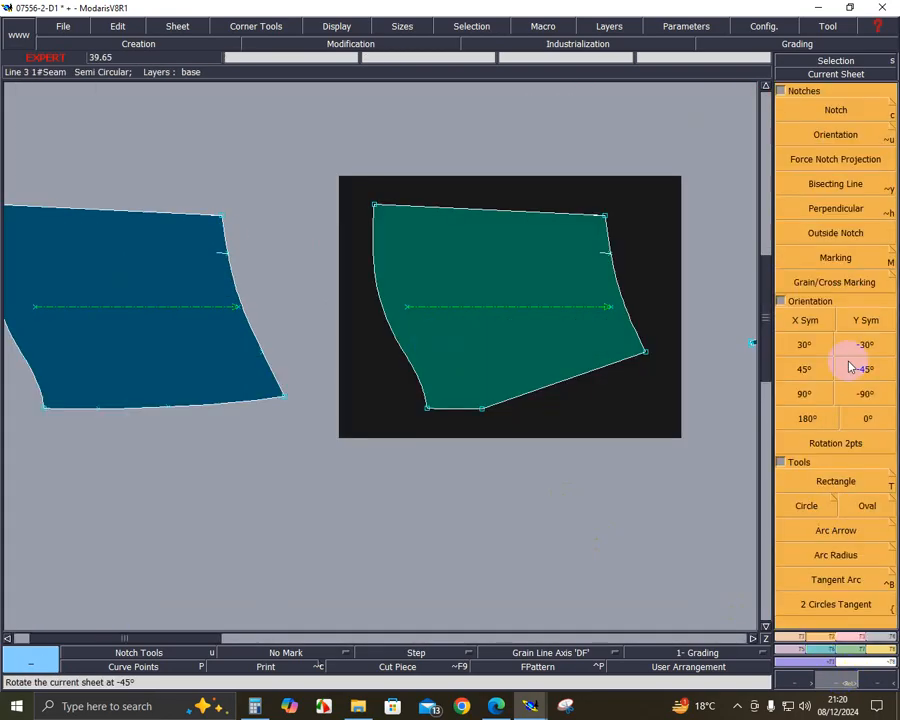
{"action": "left_click", "coordinate": [810, 321]}
- Arrange the full pocket bag piece directly below the mirrored slanted pocket bag piece
{"action": "key", "text": "j"}
{"action": "left_click", "coordinate": [231, 291]}
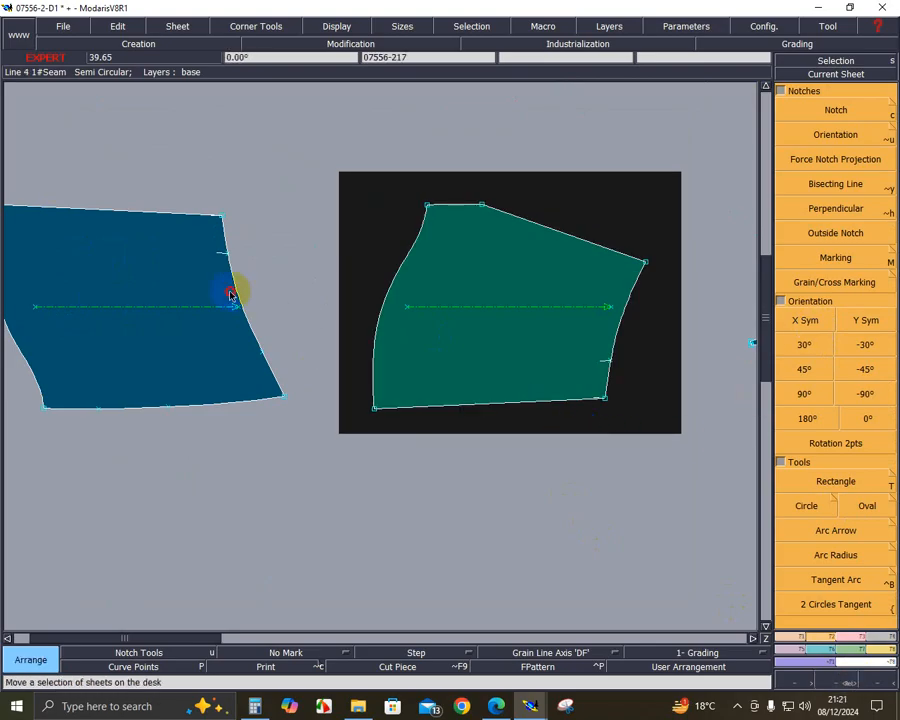
{"action": "left_click", "coordinate": [607, 565]}
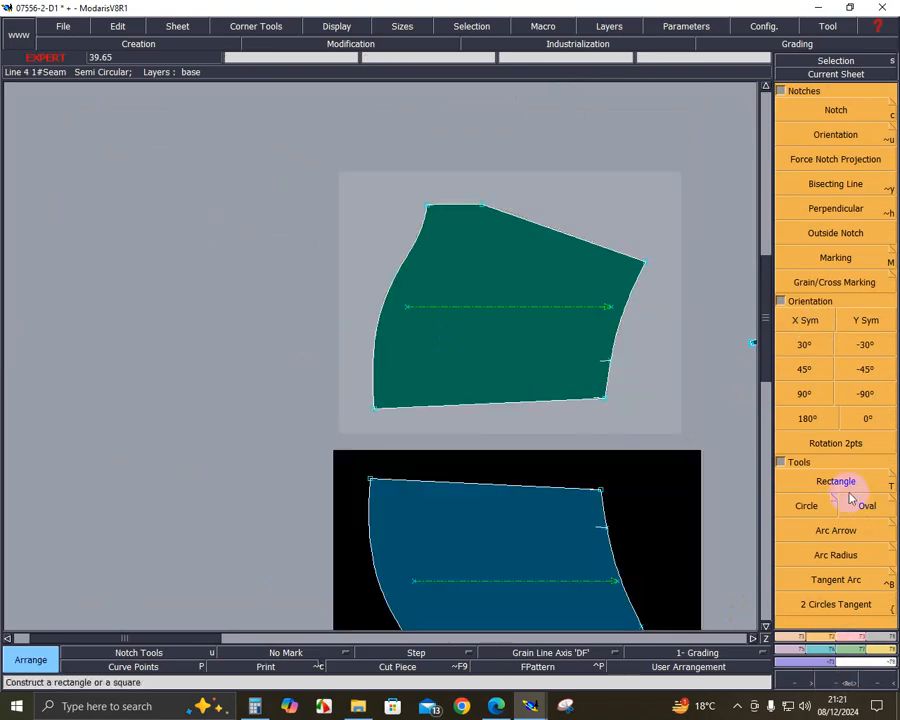
- Rotate both pocket bag pieces by two points so that their facing straight edges lie horizontal
{"action": "left_click", "coordinate": [836, 443]}
{"action": "left_click", "coordinate": [371, 484]}
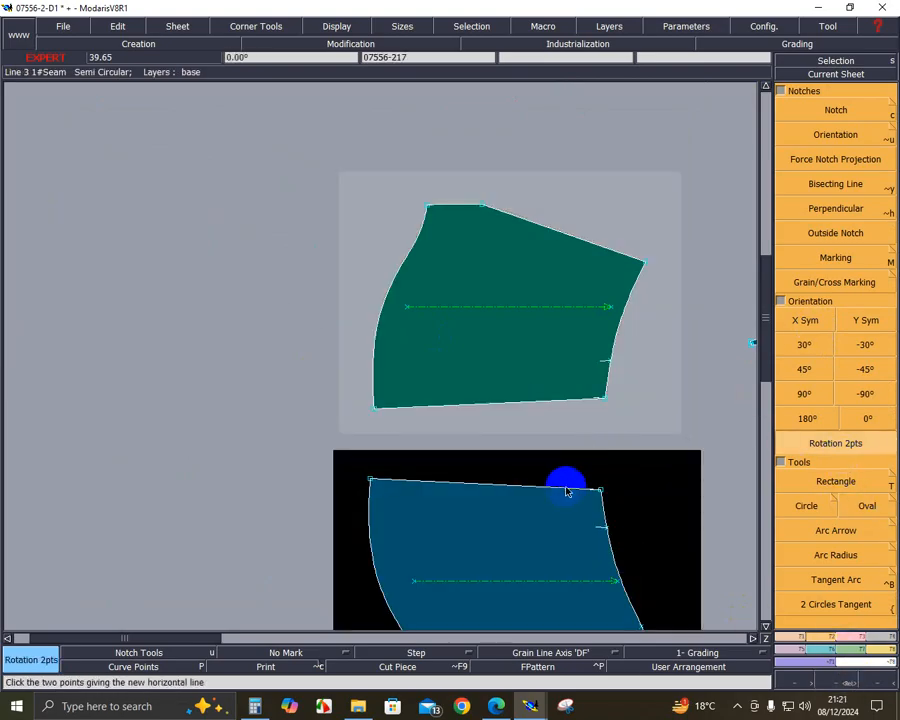
{"action": "left_click", "coordinate": [600, 488]}
{"action": "left_click", "coordinate": [374, 405]}
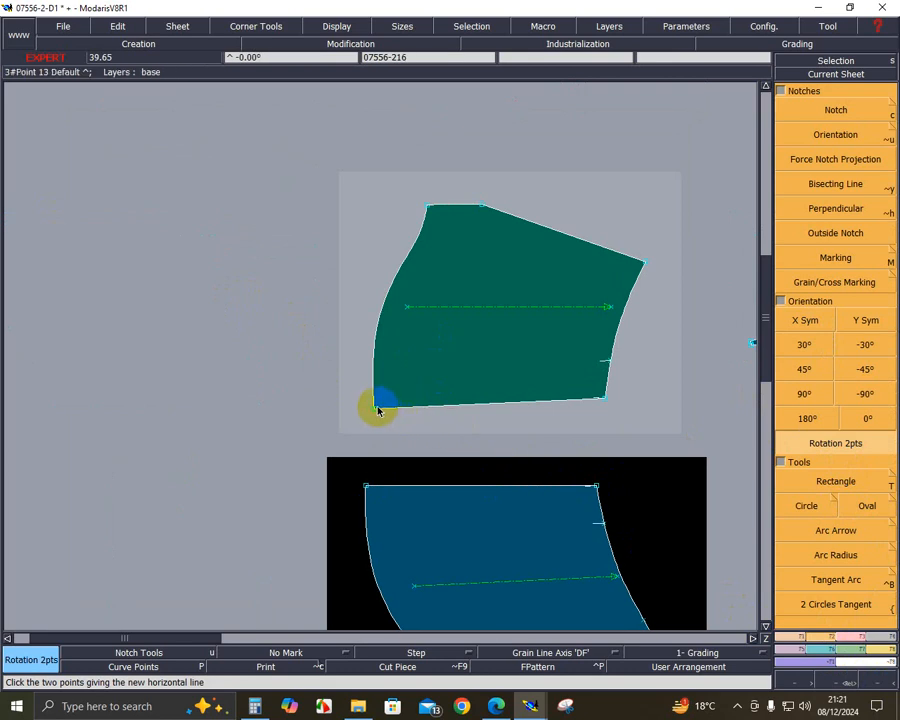
{"action": "left_click", "coordinate": [594, 402]}
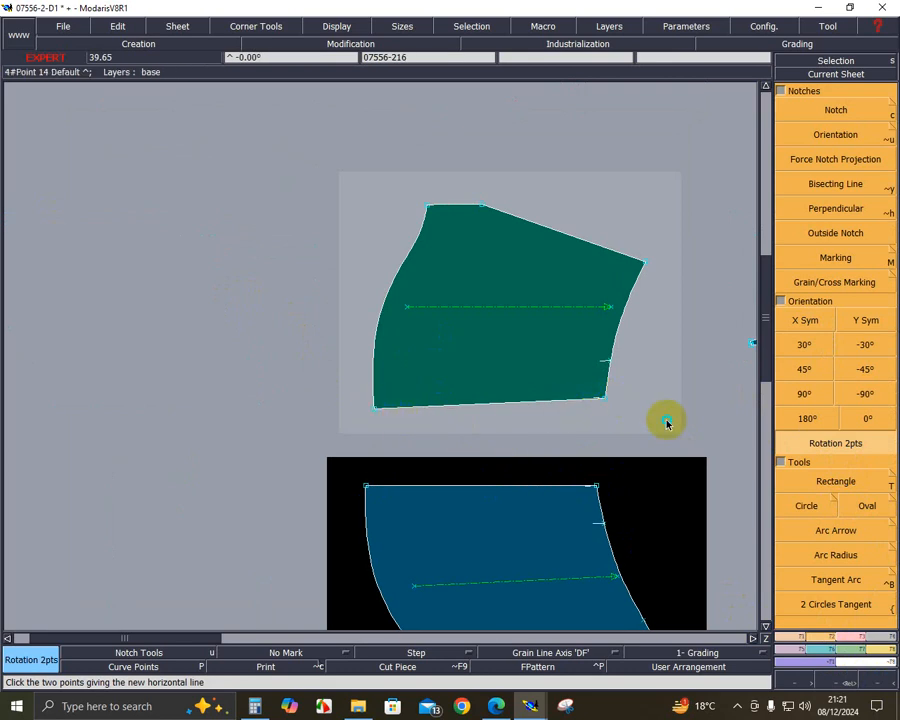
- Marry the two pocket bag pieces along their straight edges and extract them together as a single piece
{"action": "left_click", "coordinate": [888, 651]}
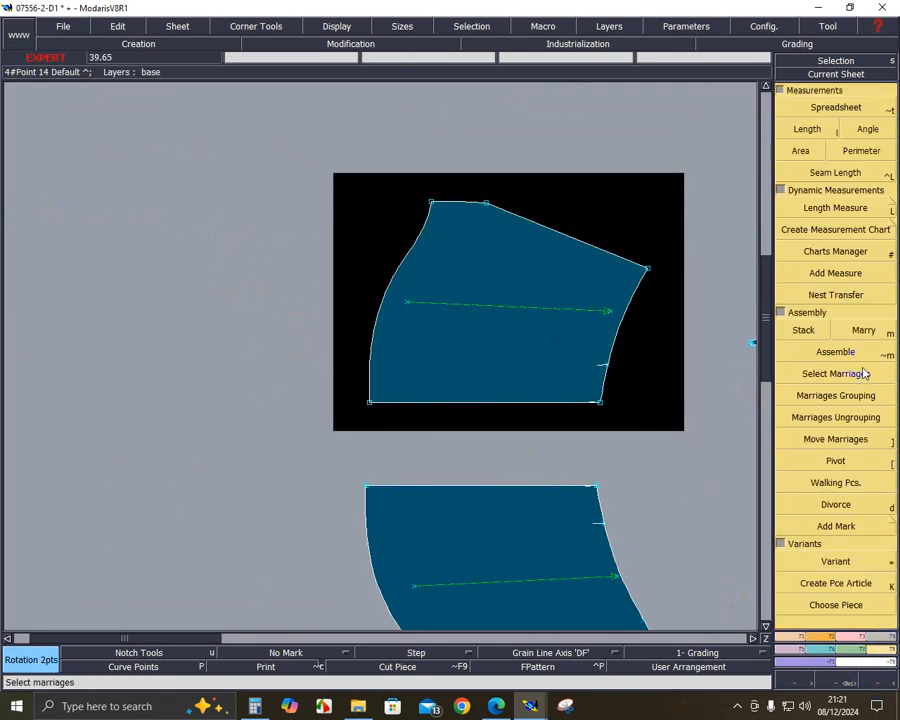
{"action": "left_click", "coordinate": [864, 332]}
{"action": "left_click", "coordinate": [596, 484]}
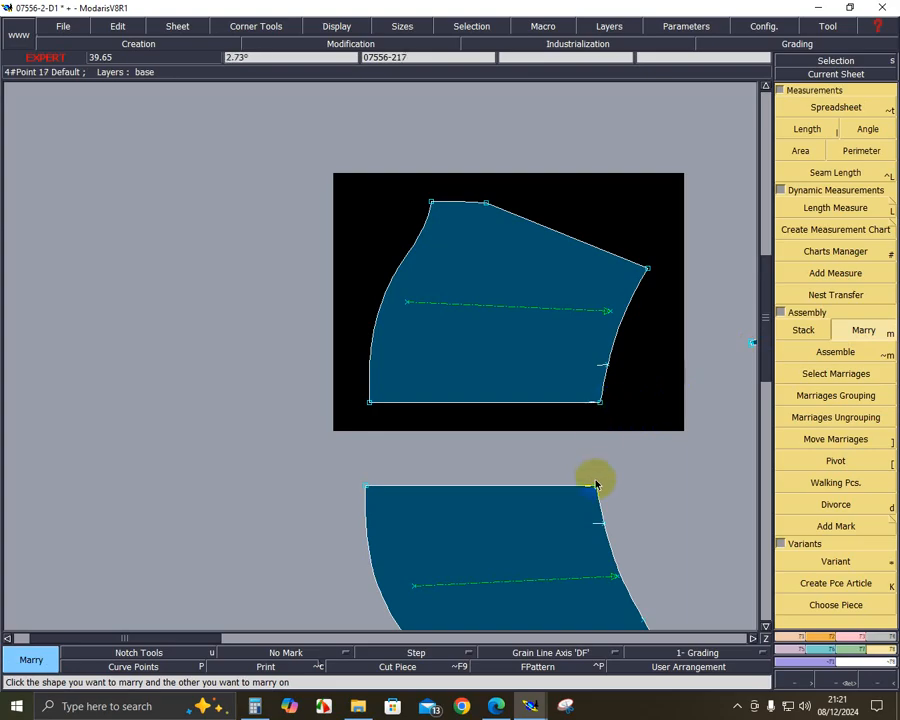
{"action": "left_click", "coordinate": [879, 655]}
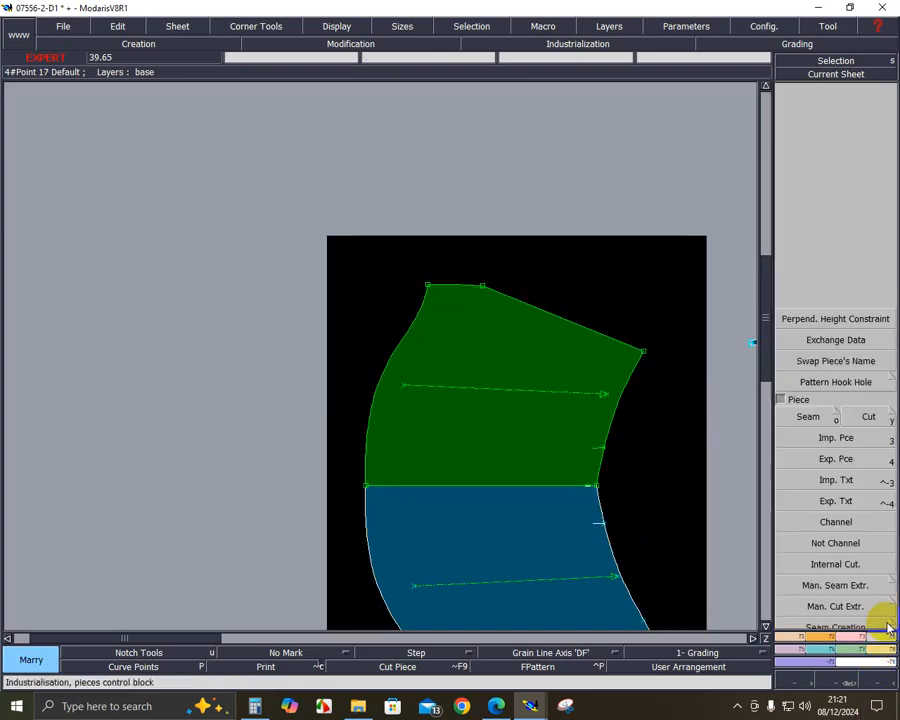
{"action": "left_click", "coordinate": [805, 415]}
{"action": "left_click", "coordinate": [497, 496]}
{"action": "left_click", "coordinate": [497, 487]}
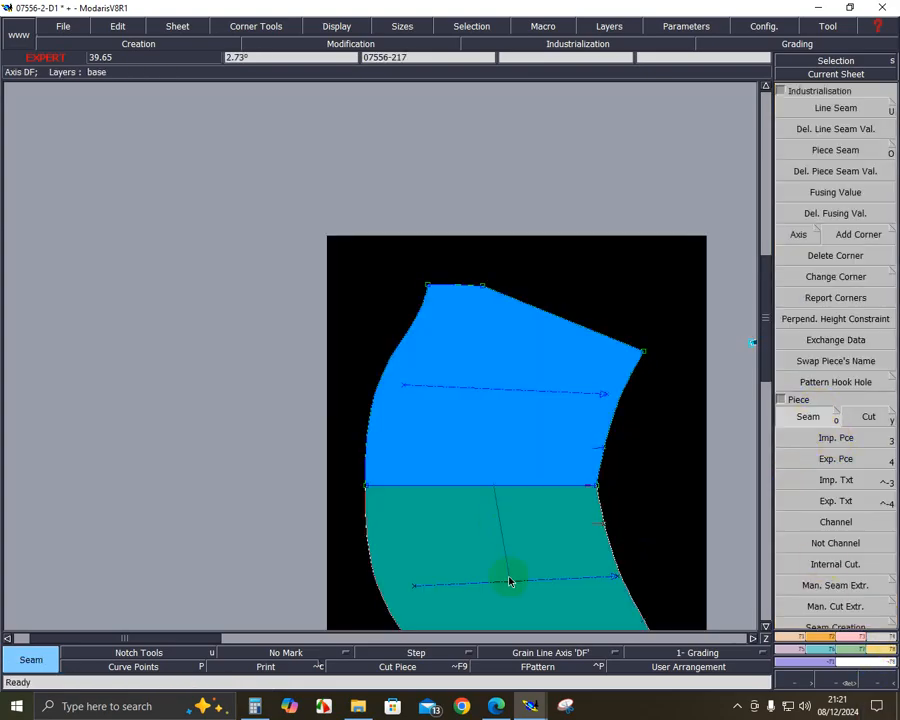
{"action": "right_click", "coordinate": [510, 580]}
- Reshape the joined pocket bag's waist edge by moving its centre point dx 0.50 cm and dy 0.00 cm
{"action": "left_click", "coordinate": [841, 682]}
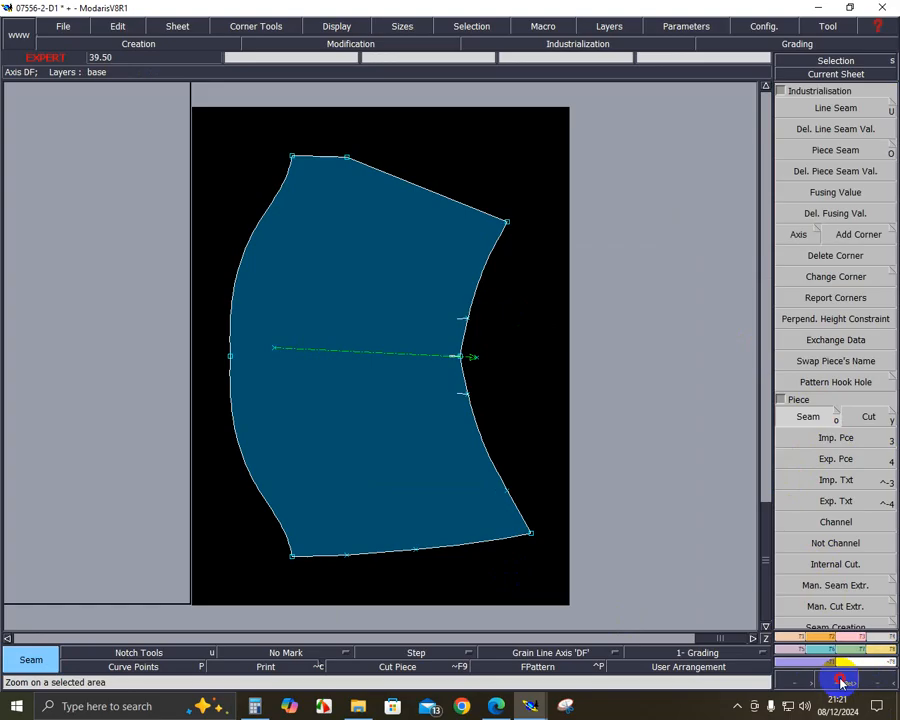
{"action": "left_click", "coordinate": [137, 255]}
{"action": "left_click", "coordinate": [535, 461]}
{"action": "left_click", "coordinate": [425, 239]}
{"action": "left_click", "coordinate": [700, 463]}
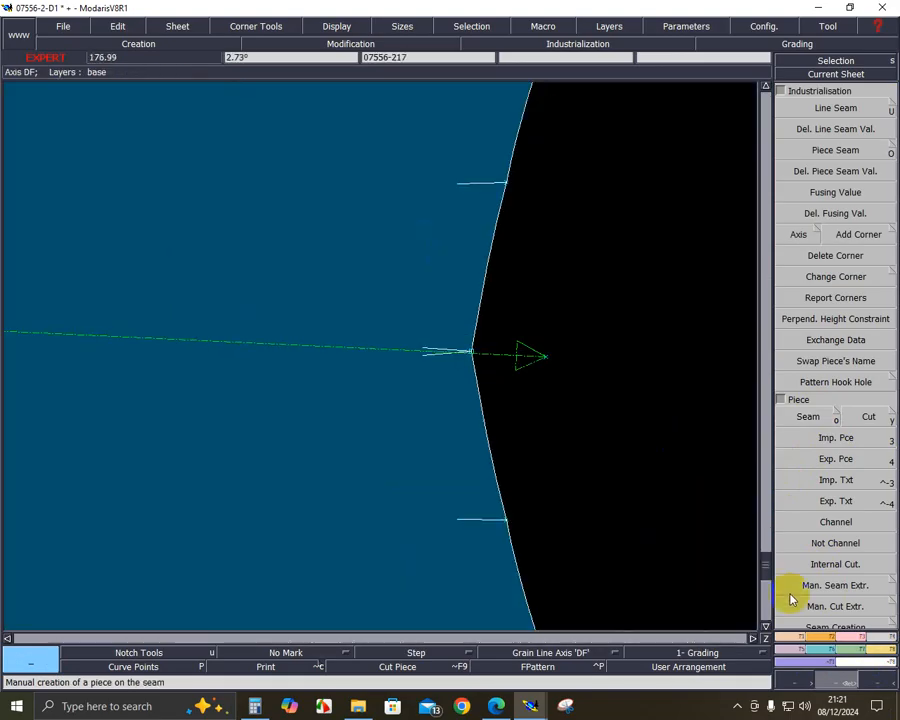
{"action": "left_click", "coordinate": [855, 637]}
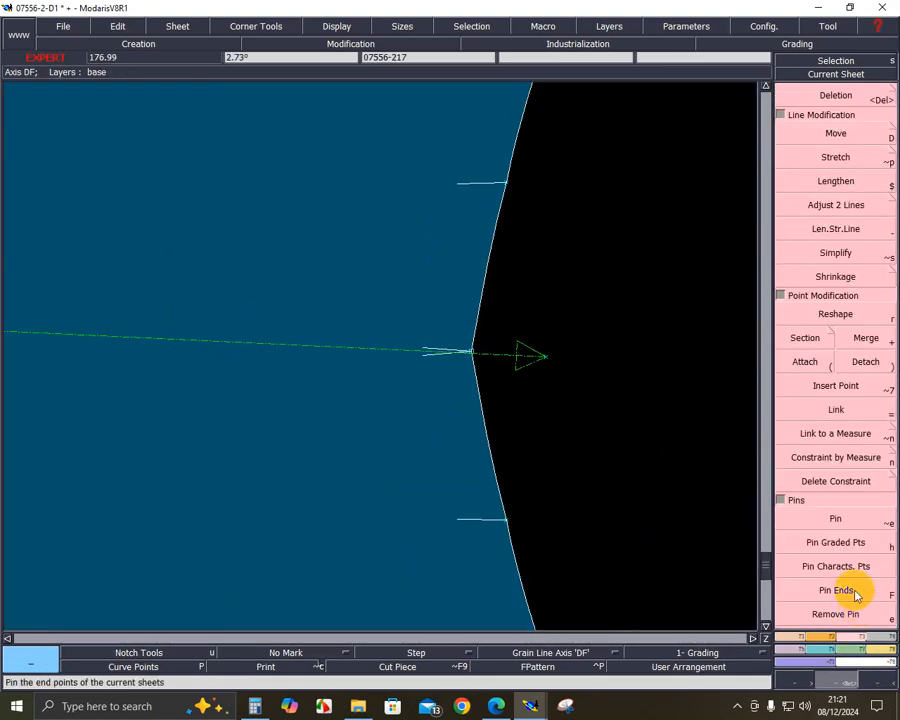
{"action": "left_click", "coordinate": [830, 313]}
{"action": "left_click", "coordinate": [468, 350]}
{"action": "left_click", "coordinate": [470, 353]}
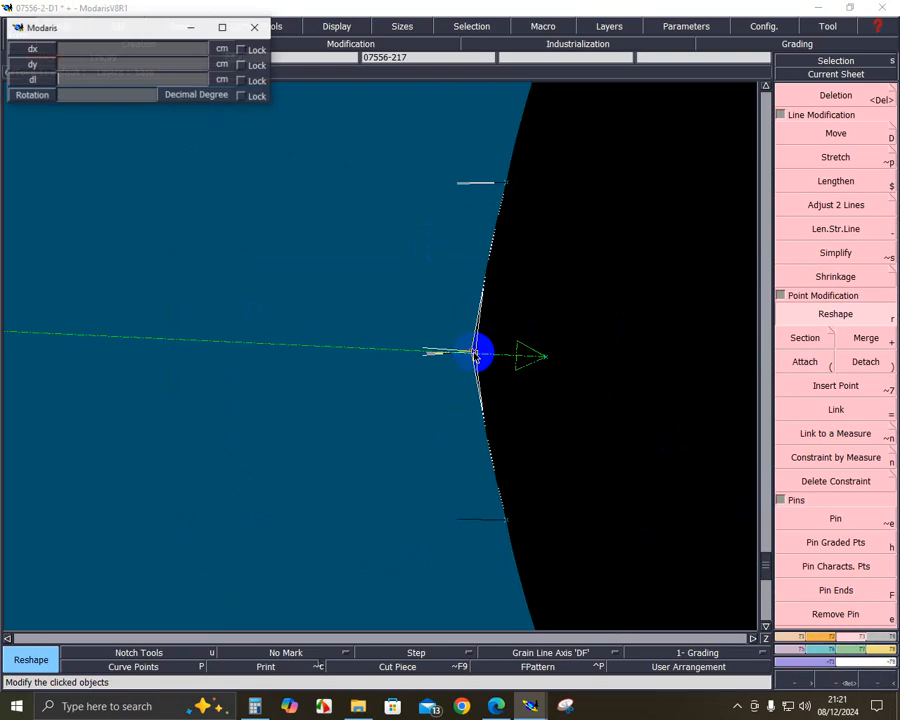
{"action": "key", "text": "Down"}
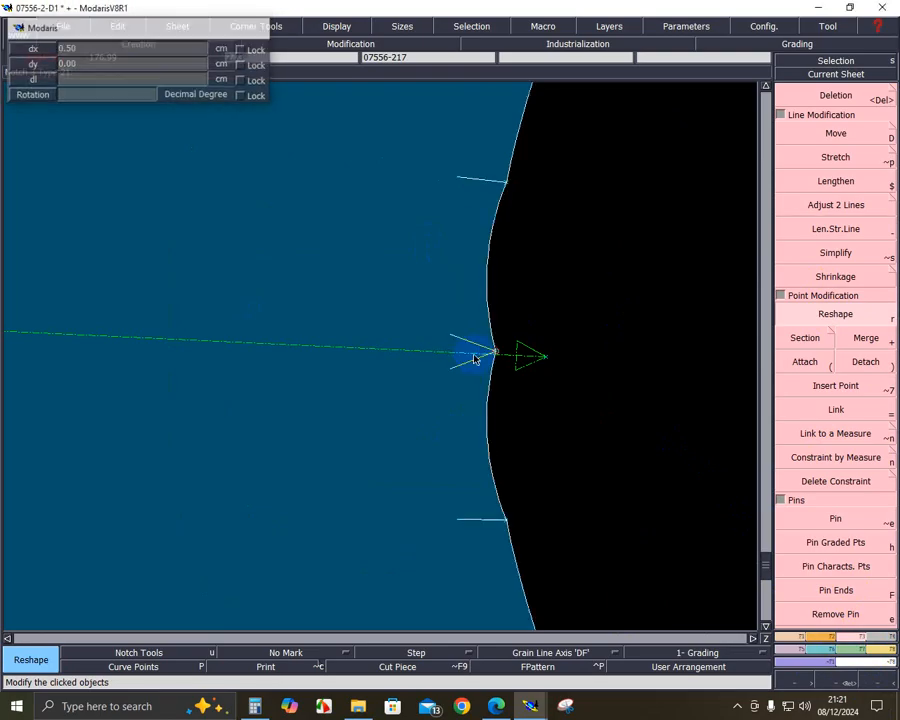
{"action": "left_click", "coordinate": [605, 421]}
- Smooth the waist curve by moving the curve points on both sides of the centre dx 0.15 cm and the centre point dx -0.1 cm
{"action": "left_click", "coordinate": [199, 668]}
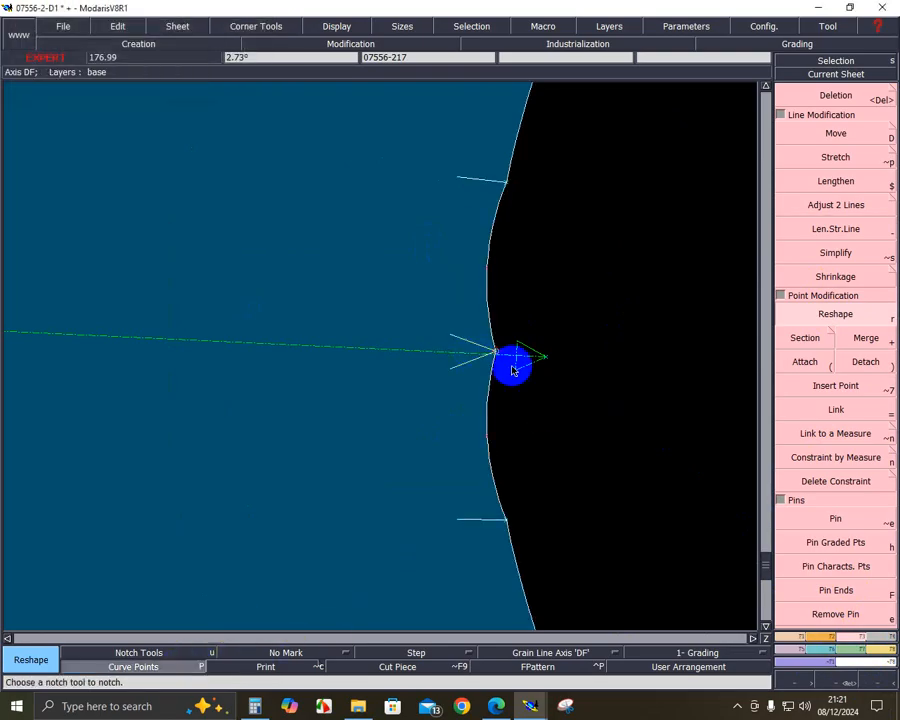
{"action": "left_click", "coordinate": [486, 266]}
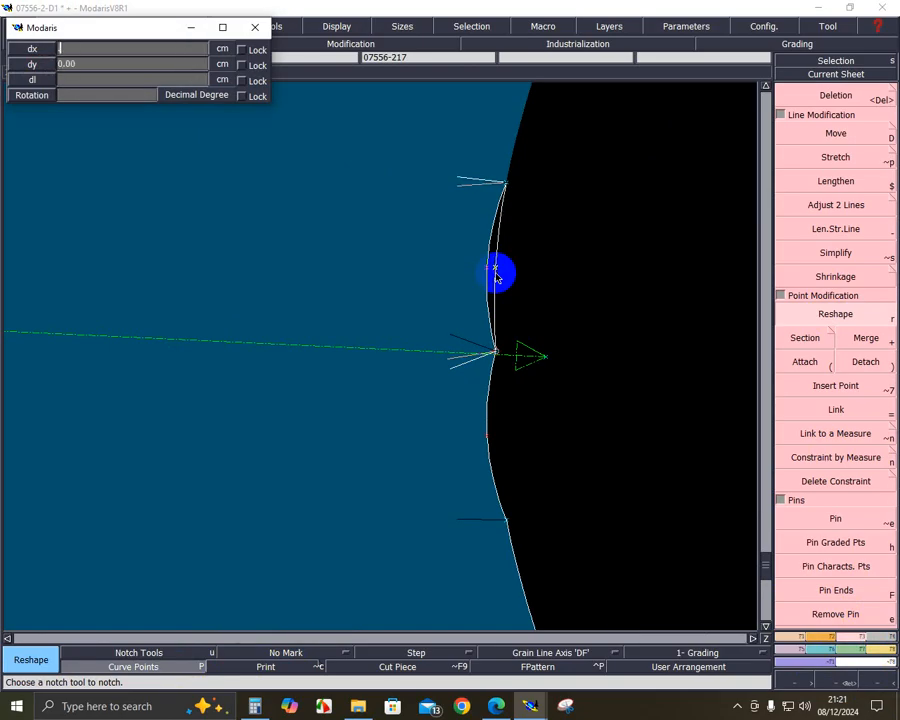
{"action": "type", "text": ".15"}
{"action": "key", "text": "Return"}
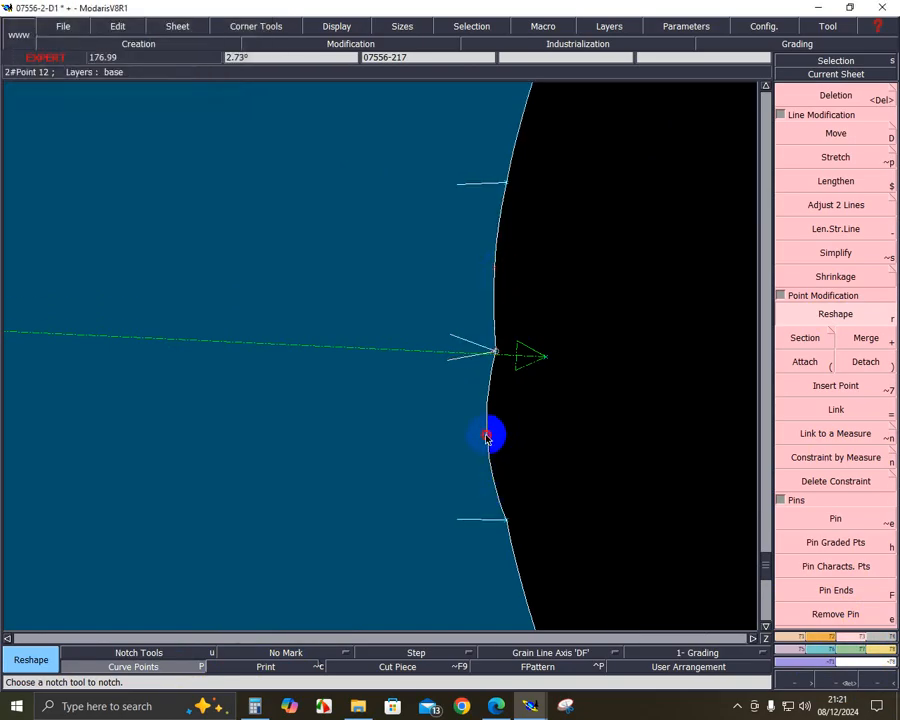
{"action": "left_click", "coordinate": [486, 434]}
{"action": "key", "text": "Return"}
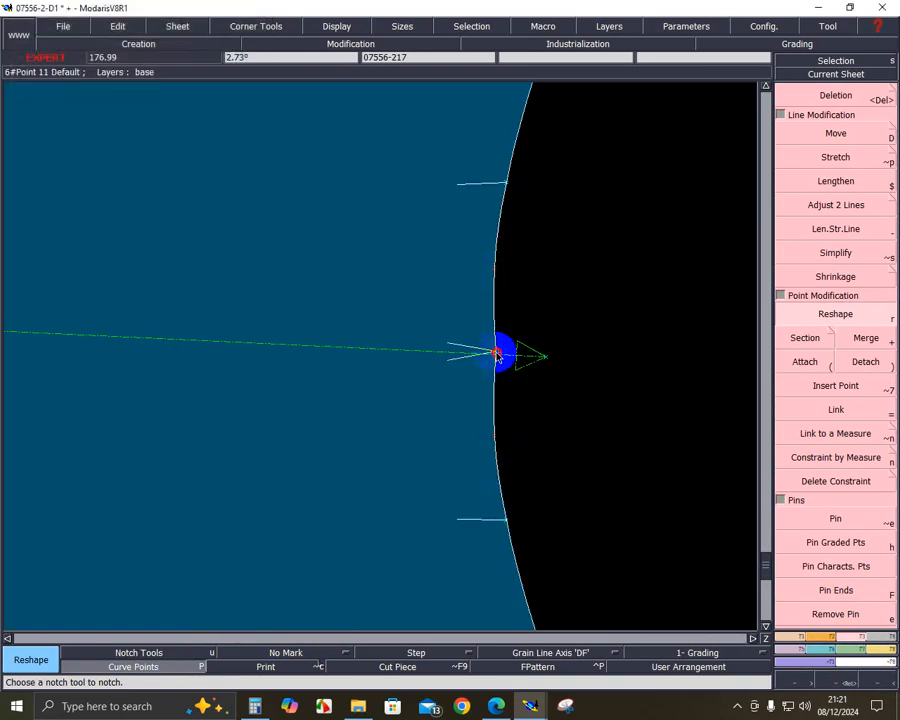
{"action": "left_click", "coordinate": [497, 353]}
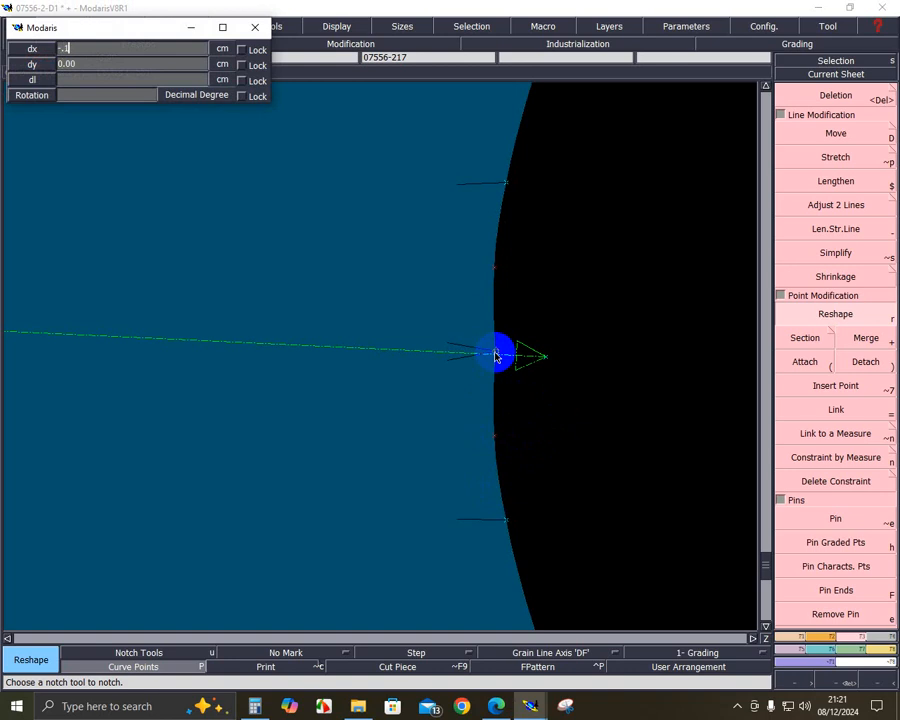
{"action": "key", "text": "Return"}
- Delete the two overlapping notches at the waist centre and the old grain line of the joined pocket bag
{"action": "key", "text": "Delete"}
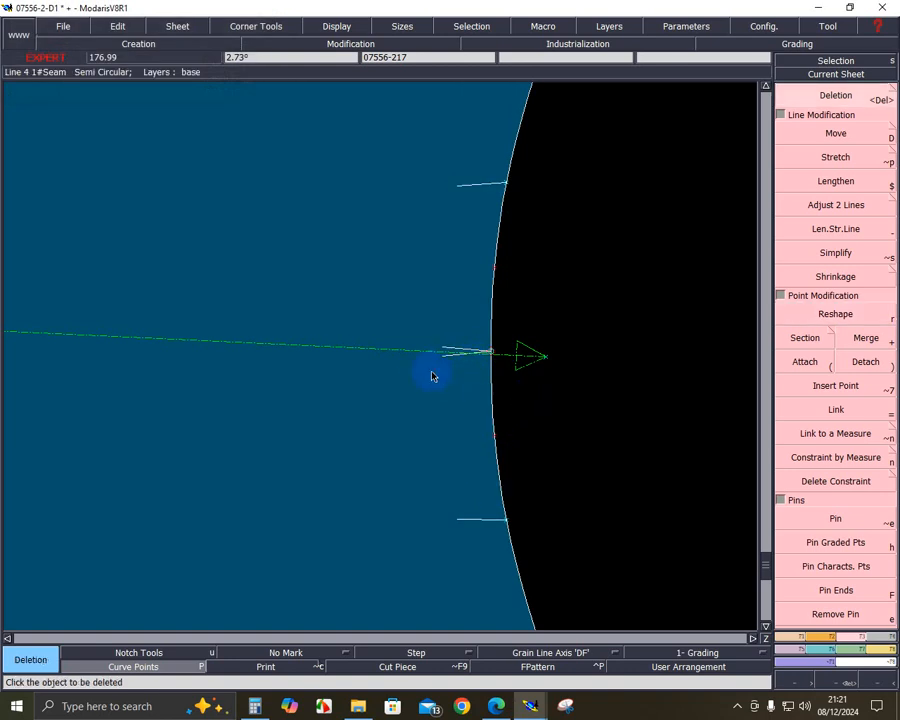
{"action": "left_click", "coordinate": [432, 356]}
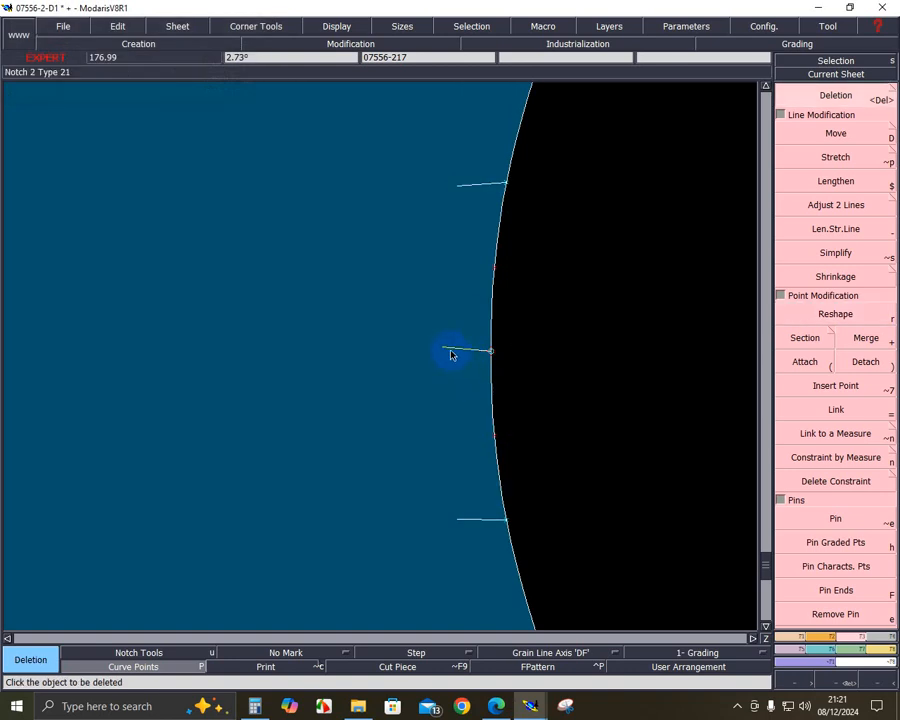
{"action": "left_click", "coordinate": [451, 355]}
{"action": "key", "text": "Home"}
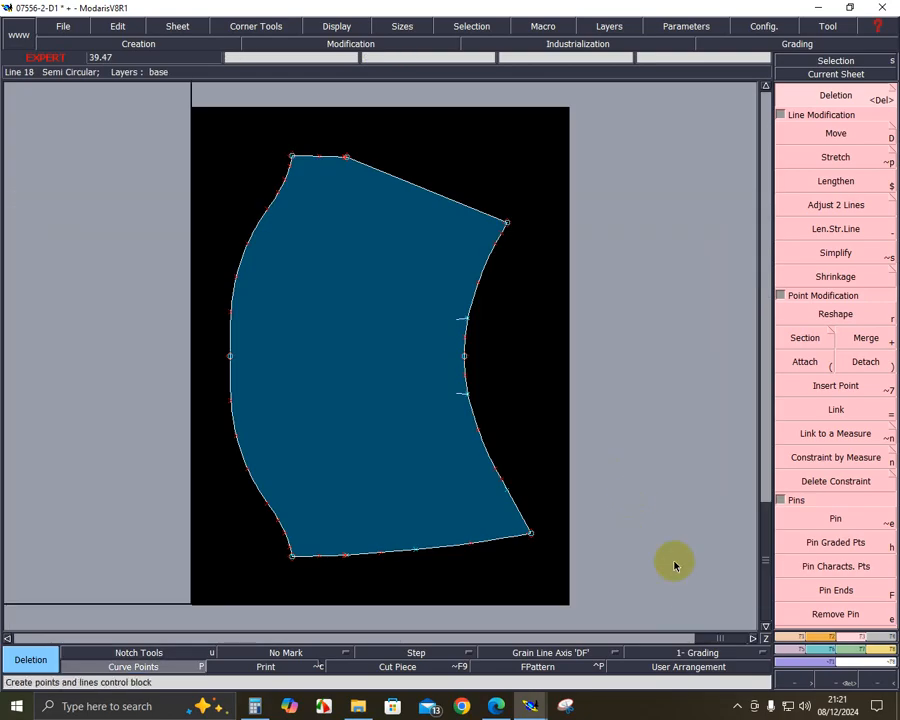
- Draw a straight fold line from the pocket bag's waist centre point to the centre point of its lower curved edge
{"action": "key", "text": "d"}
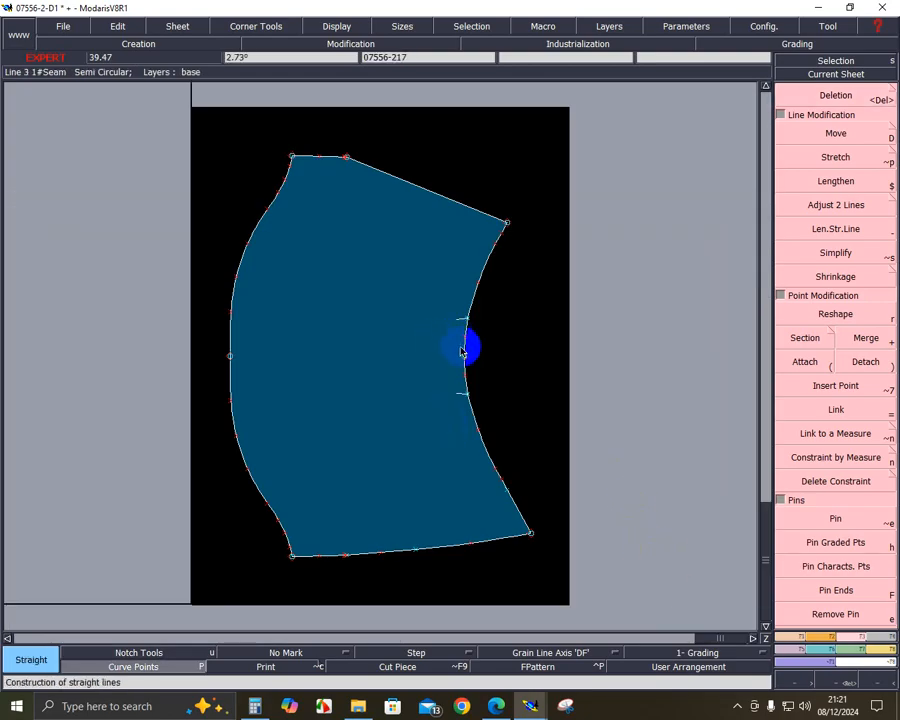
{"action": "left_click", "coordinate": [464, 356]}
{"action": "left_click", "coordinate": [232, 356]}
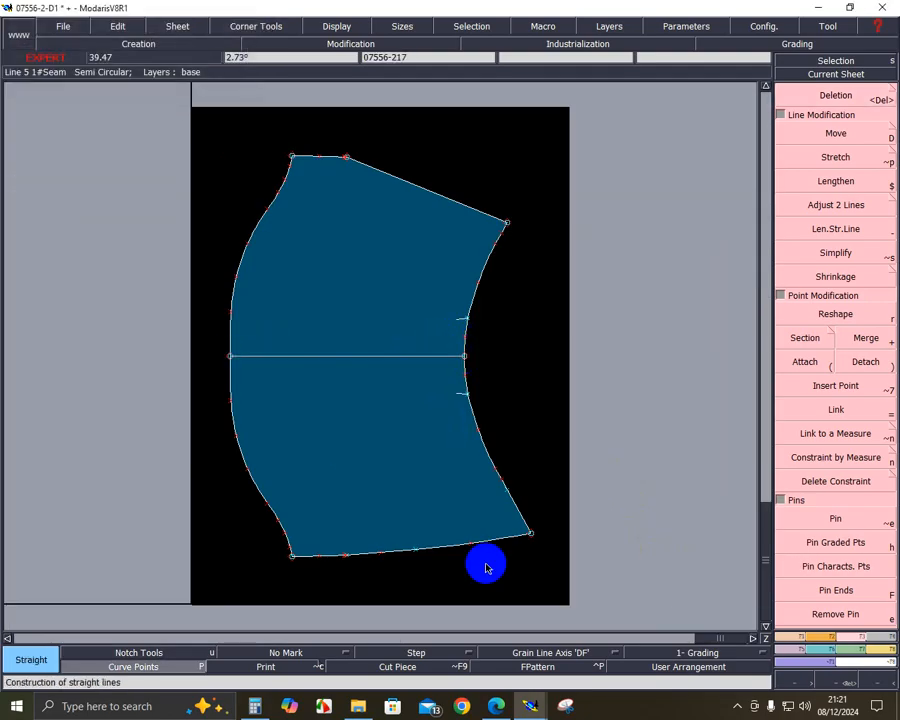
- Create a horizontal DF grain line axis inside the joined pocket bag, below the centre fold line
{"action": "left_click", "coordinate": [553, 650]}
{"action": "left_click", "coordinate": [550, 594]}
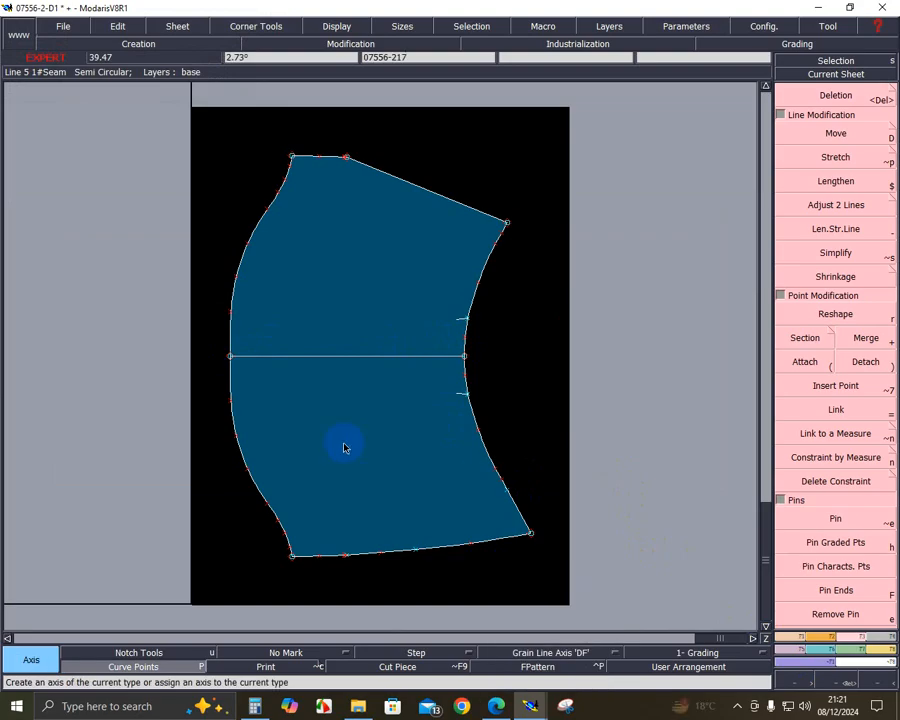
{"action": "left_click", "coordinate": [426, 454]}
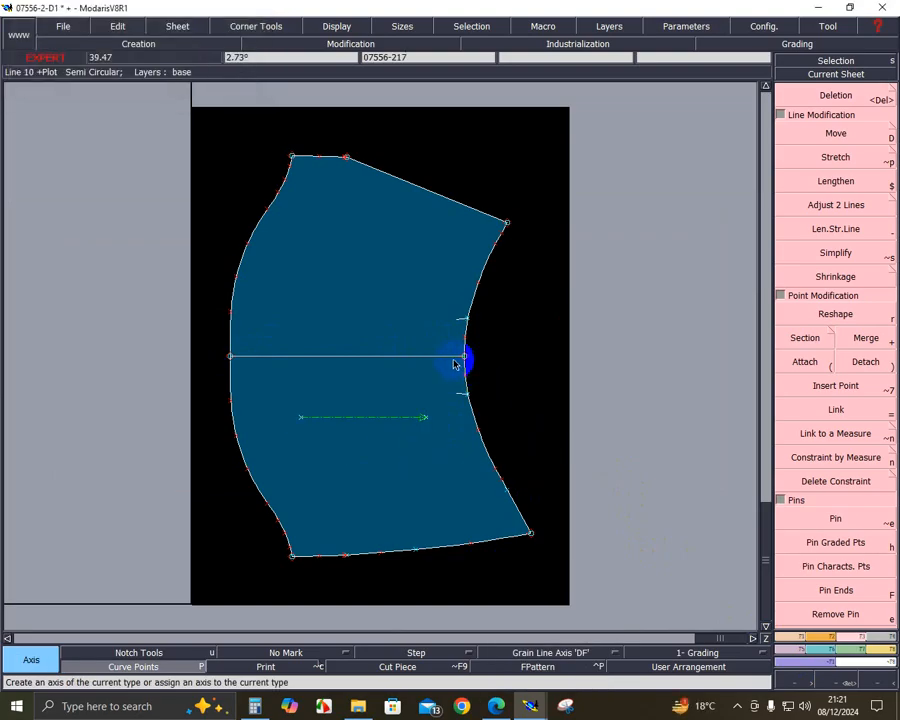
- Hide the curve points and draw a straight slanted line from the waist edge to the side seam point in the joined pocket bag
{"action": "left_click", "coordinate": [203, 666]}
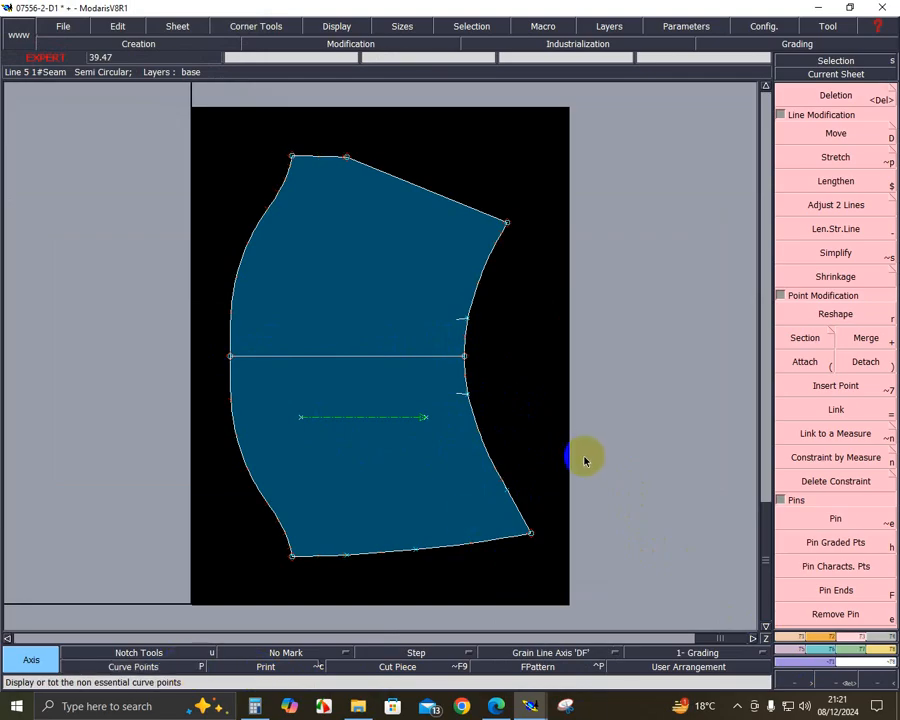
{"action": "left_click", "coordinate": [514, 494]}
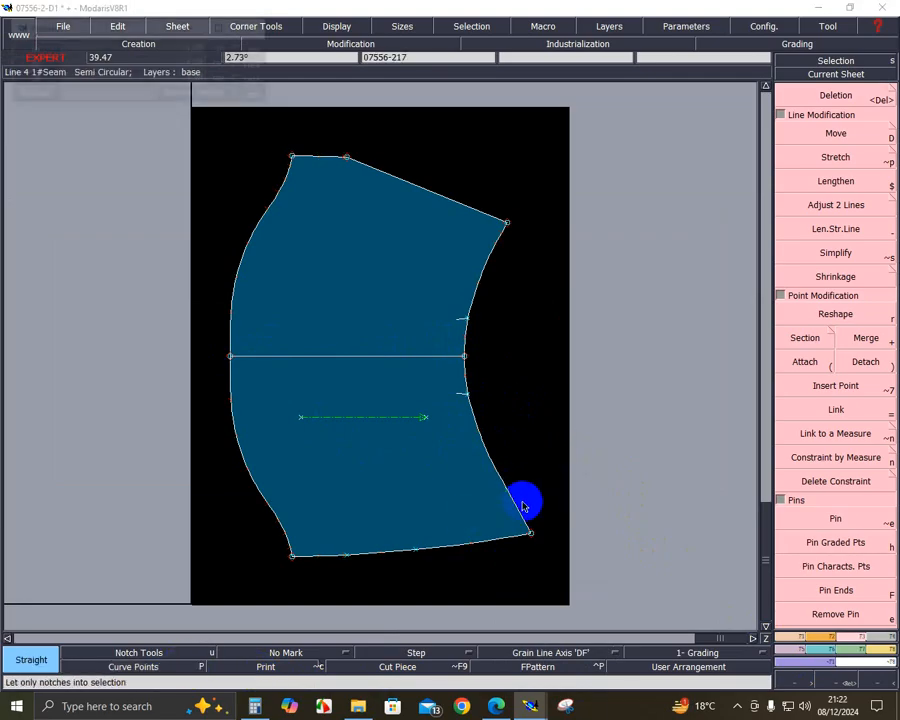
{"action": "left_click", "coordinate": [350, 557]}
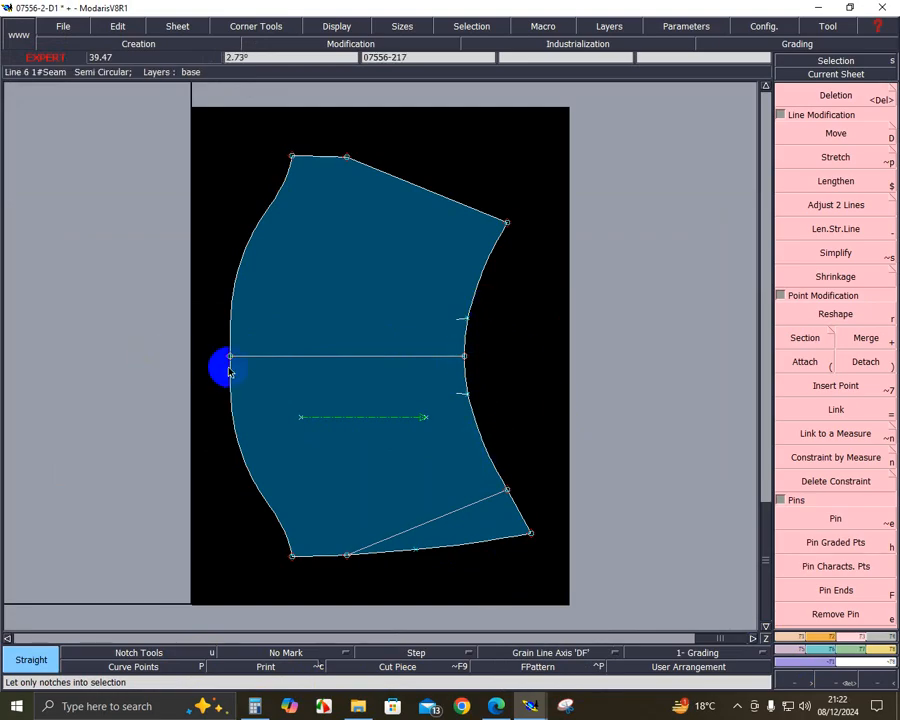
- Create a horizontal DF grain line axis across the middle of the curved waistband piece
{"action": "key", "text": "j"}
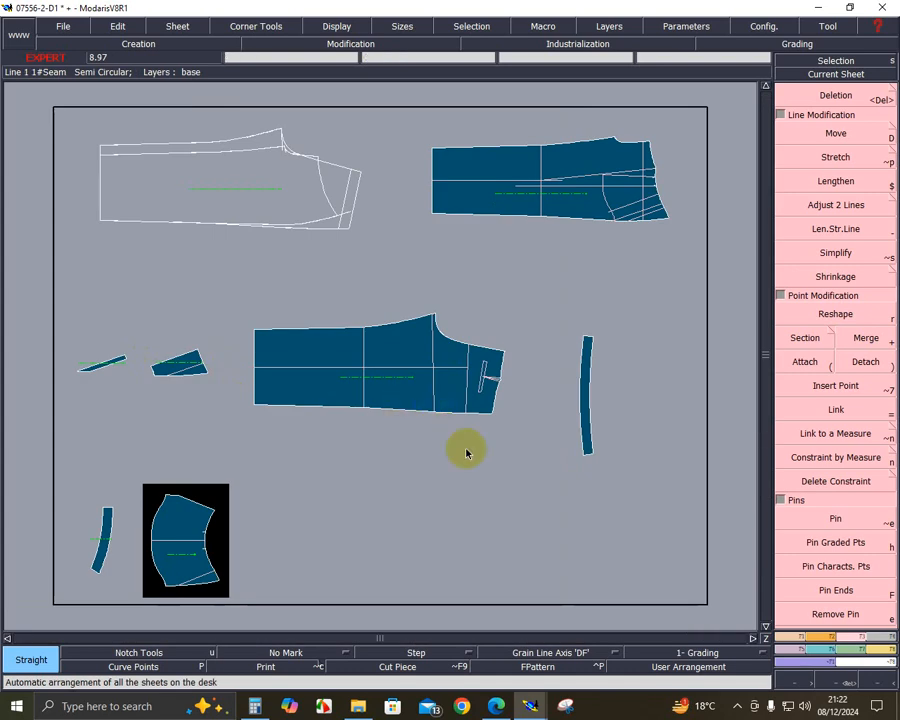
{"action": "left_click", "coordinate": [848, 682]}
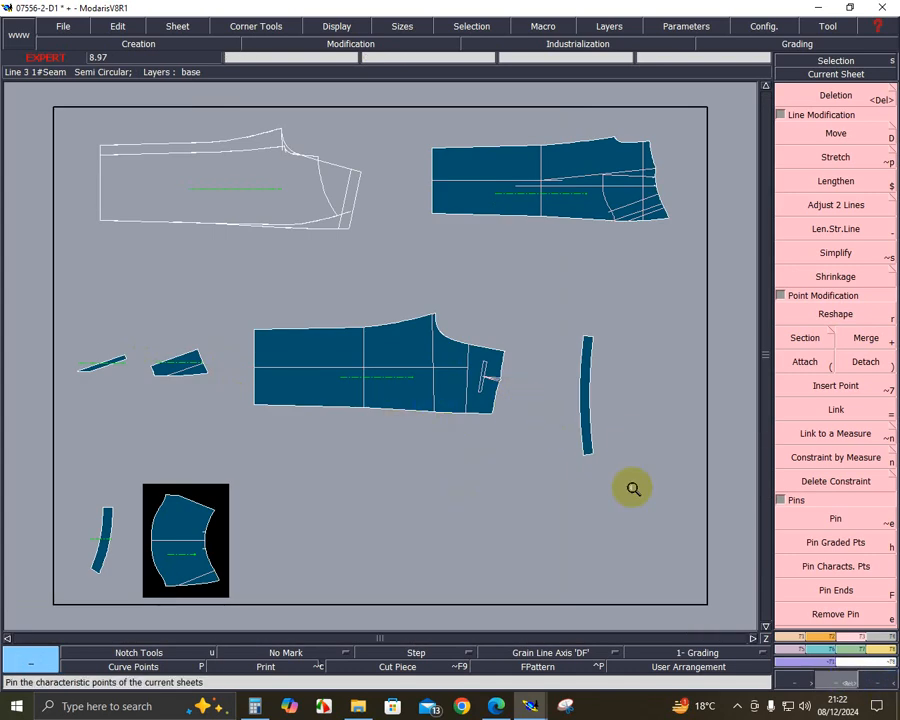
{"action": "left_click_drag", "start_coordinate": [494, 312], "coordinate": [617, 467]}
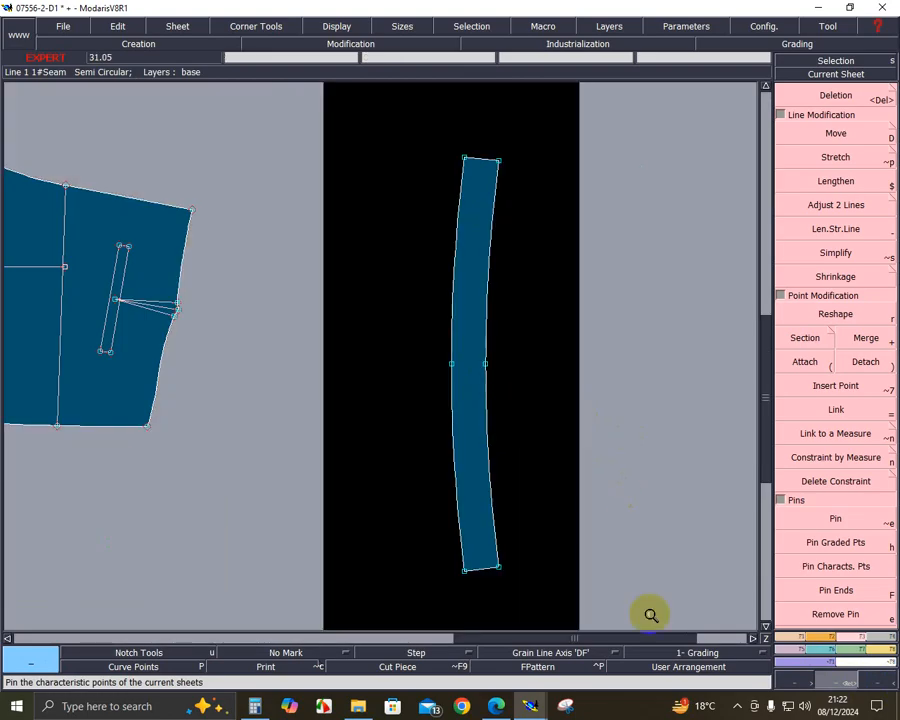
{"action": "left_click", "coordinate": [568, 652]}
{"action": "left_click", "coordinate": [565, 602]}
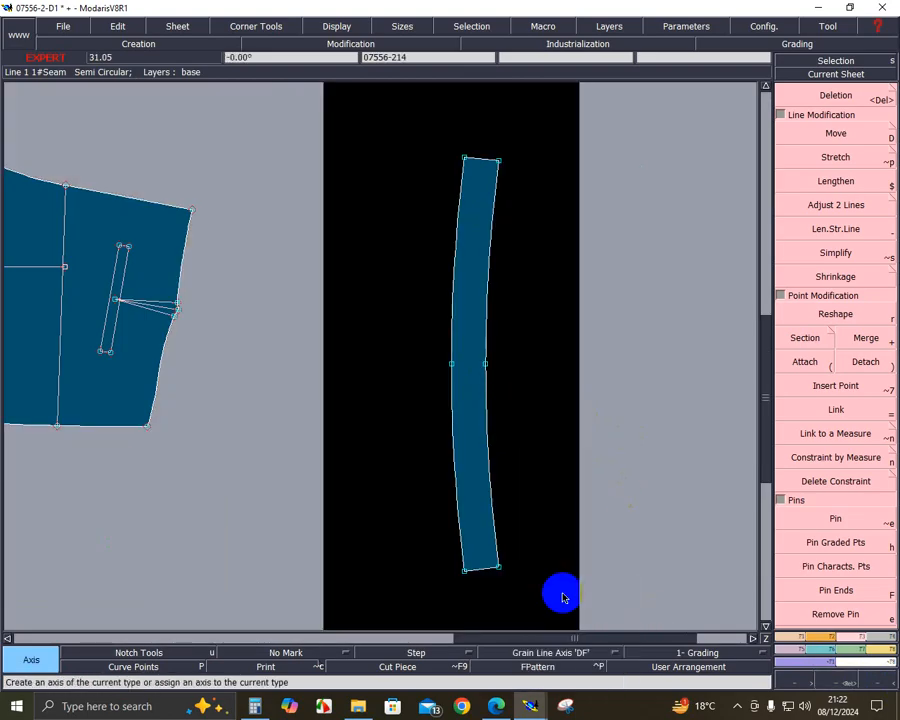
{"action": "left_click", "coordinate": [430, 338]}
{"action": "left_click", "coordinate": [505, 338]}
{"action": "key", "text": "j"}
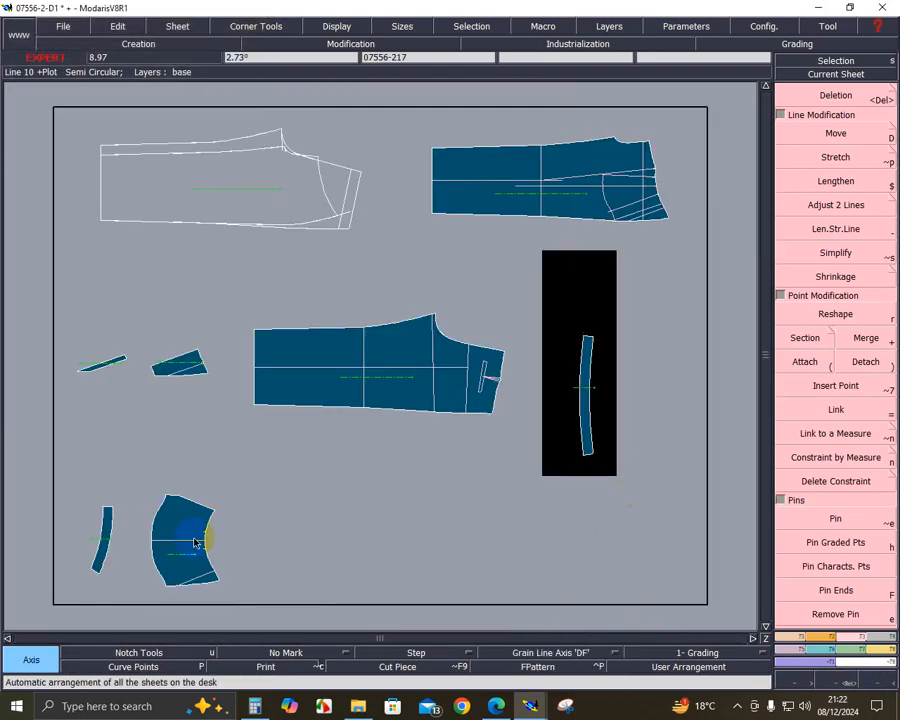
- Add a developed point on the pocket bag's fold line, 5 cm in from its lower curved edge
{"action": "left_click", "coordinate": [179, 589]}
{"action": "key", "text": "Home"}
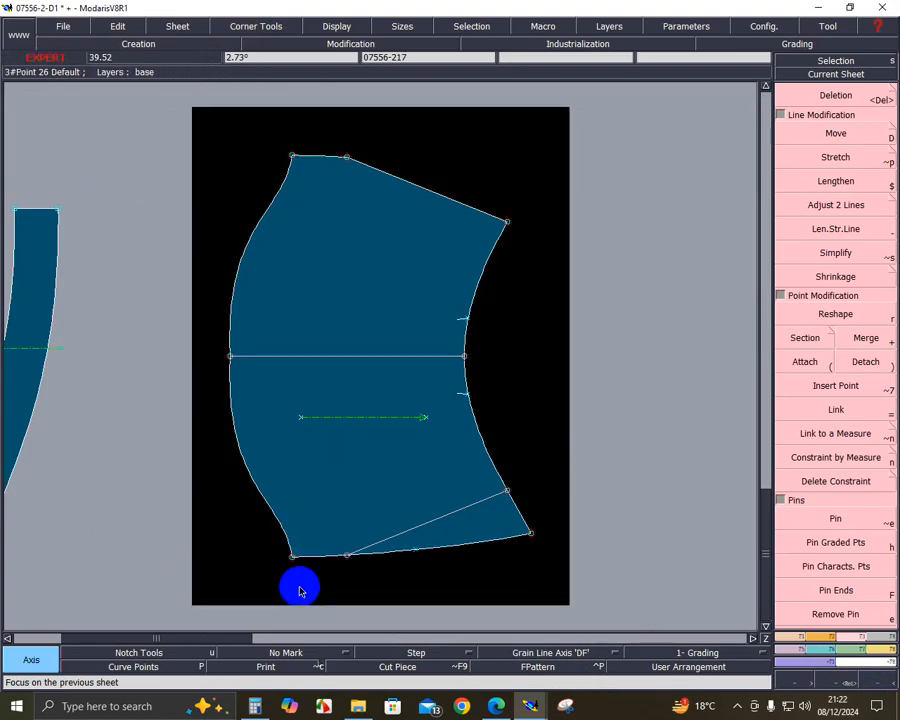
{"action": "left_click", "coordinate": [843, 680]}
{"action": "left_click", "coordinate": [232, 384]}
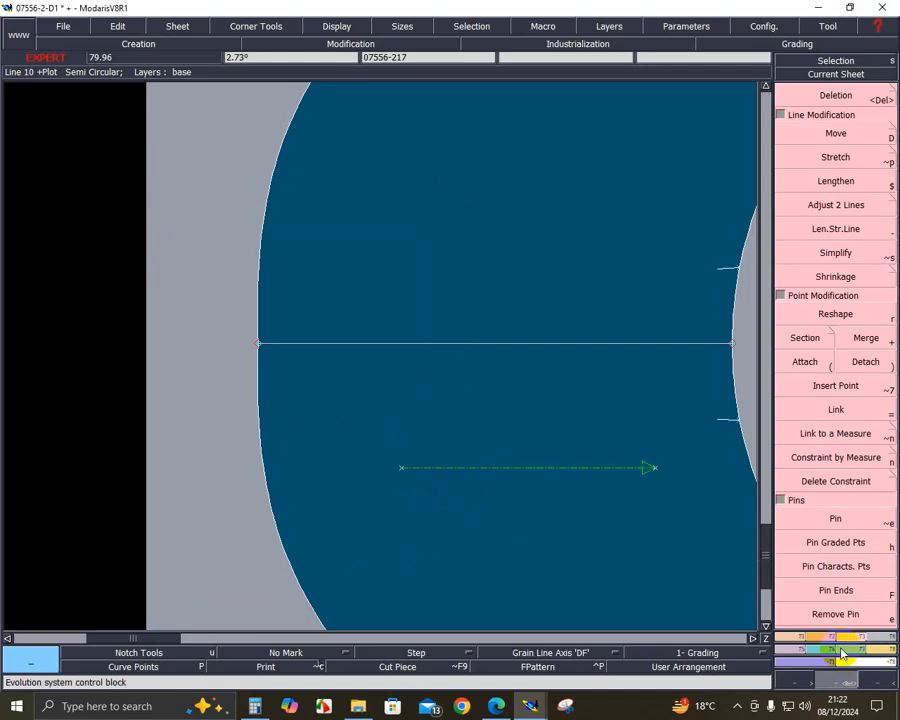
{"action": "left_click", "coordinate": [800, 638]}
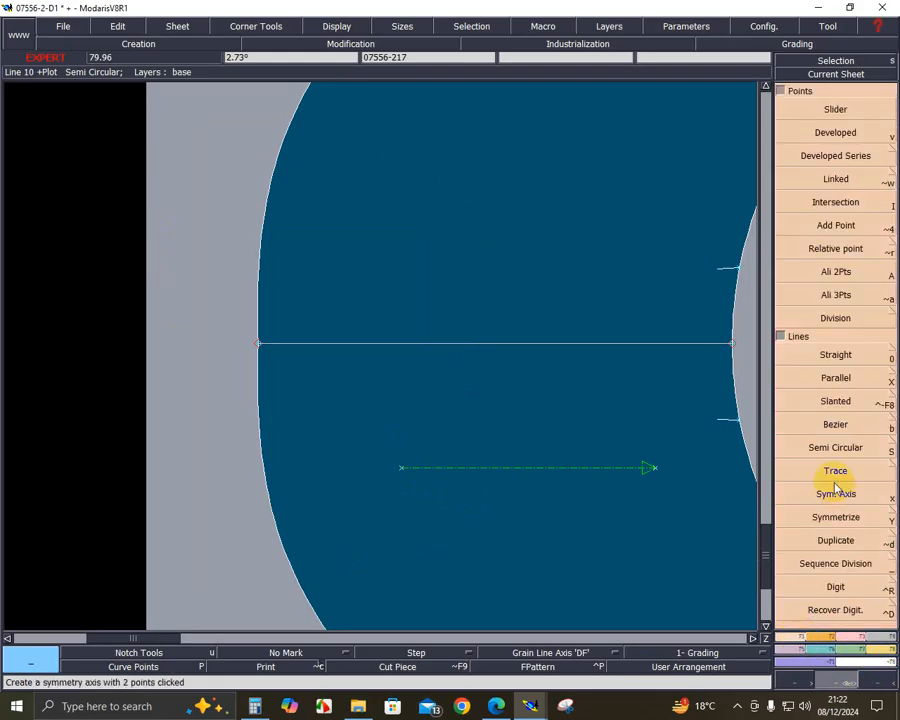
{"action": "left_click", "coordinate": [845, 429]}
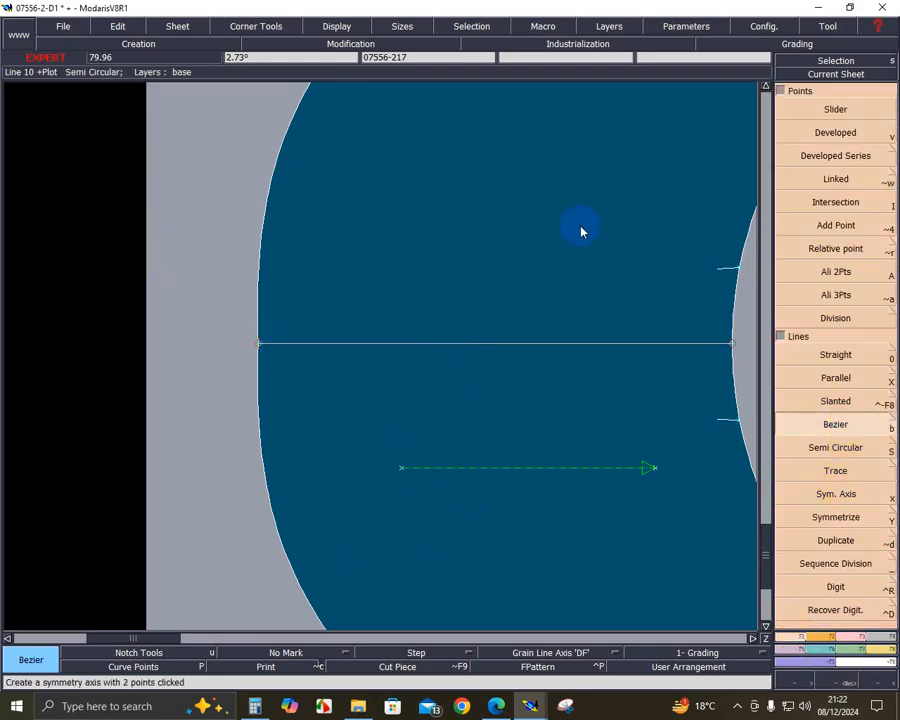
{"action": "left_click", "coordinate": [864, 131]}
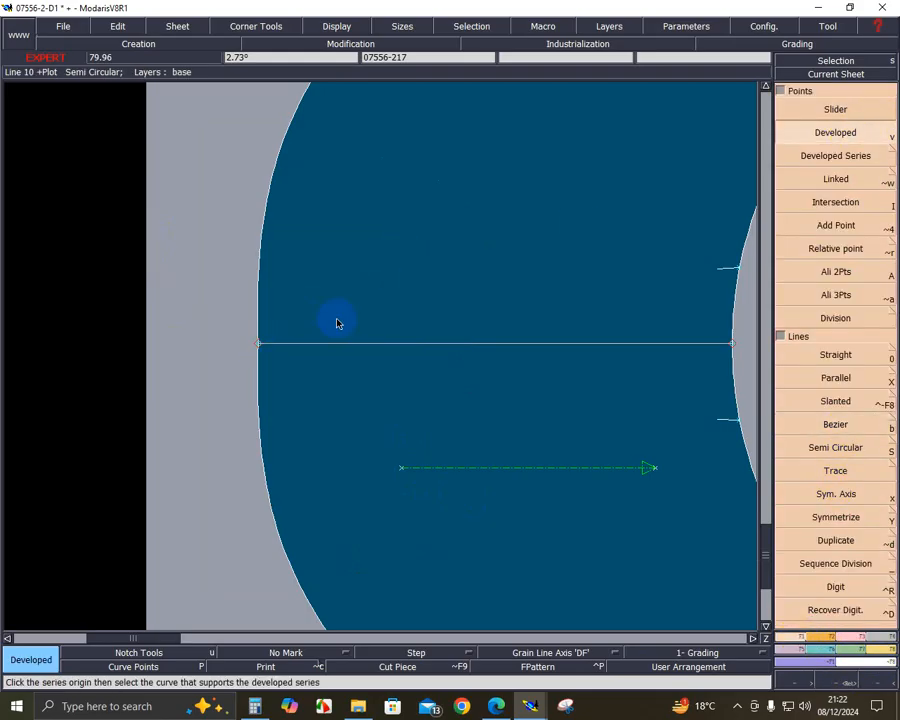
{"action": "left_click", "coordinate": [258, 347]}
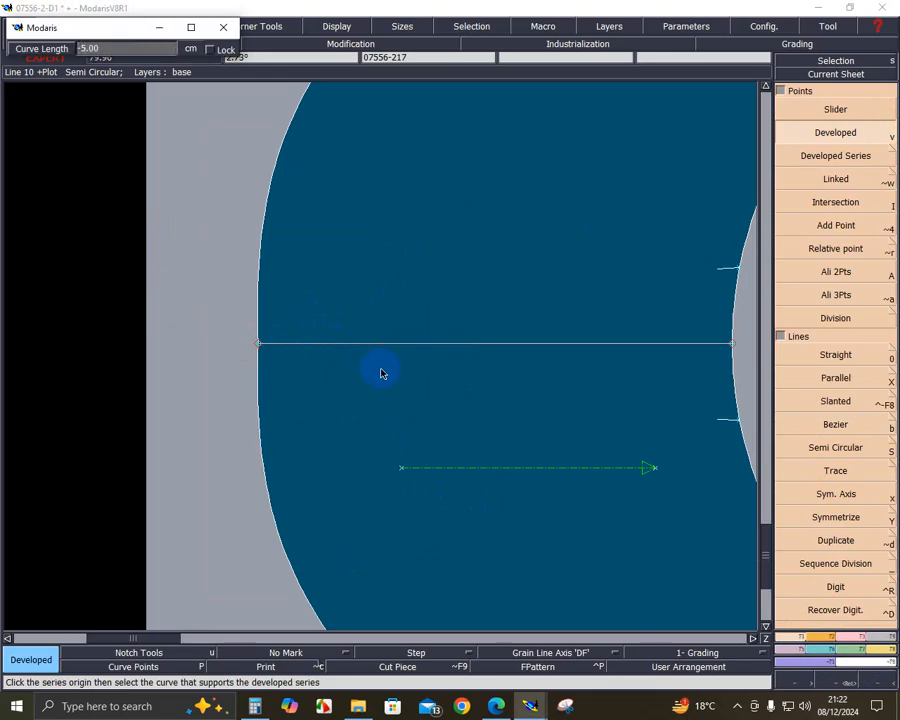
{"action": "key", "text": "Return"}
- Draw a Bezier line from the developed point on the fold line to the lower curved edge, on the grain line side
{"action": "left_click", "coordinate": [854, 426]}
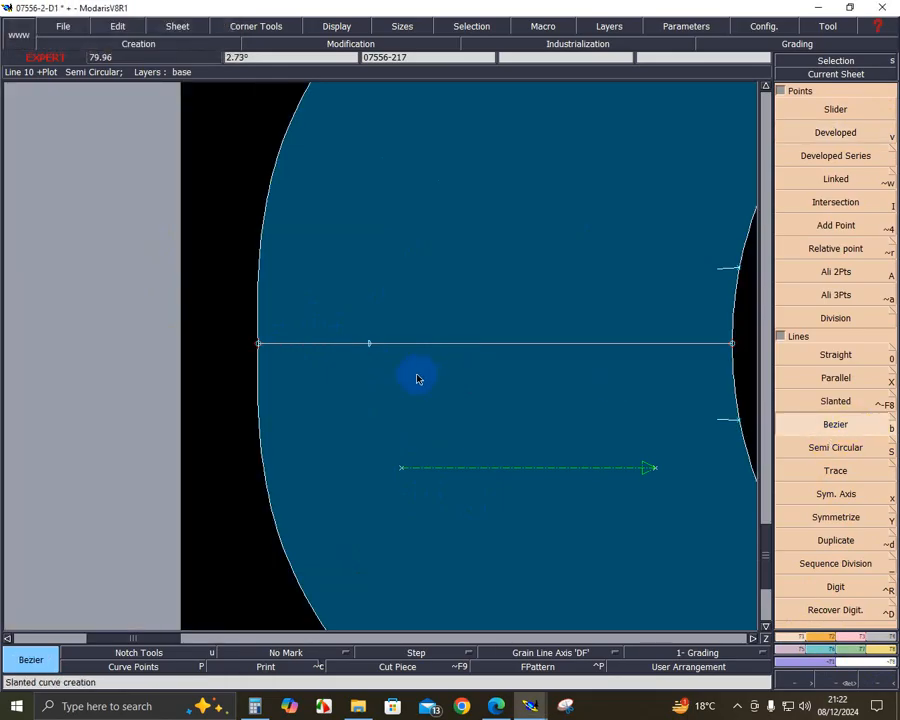
{"action": "left_click", "coordinate": [369, 344]}
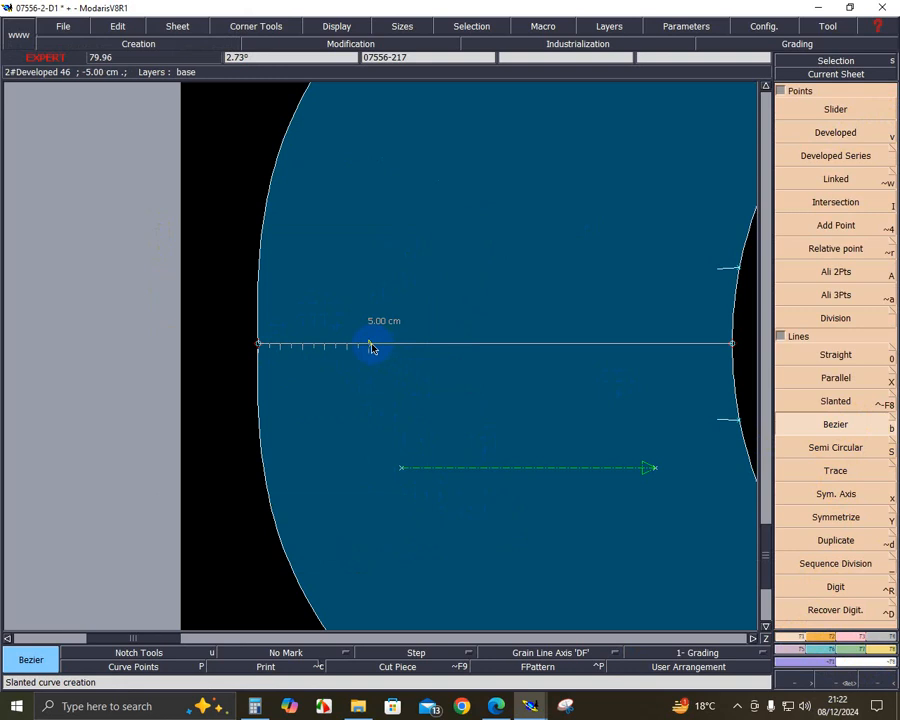
{"action": "left_click", "coordinate": [278, 529]}
- Reshape the Bezier line with its two handles into a rounded corner that flows from the fold line into the bag's lower edge
{"action": "left_click", "coordinate": [855, 638]}
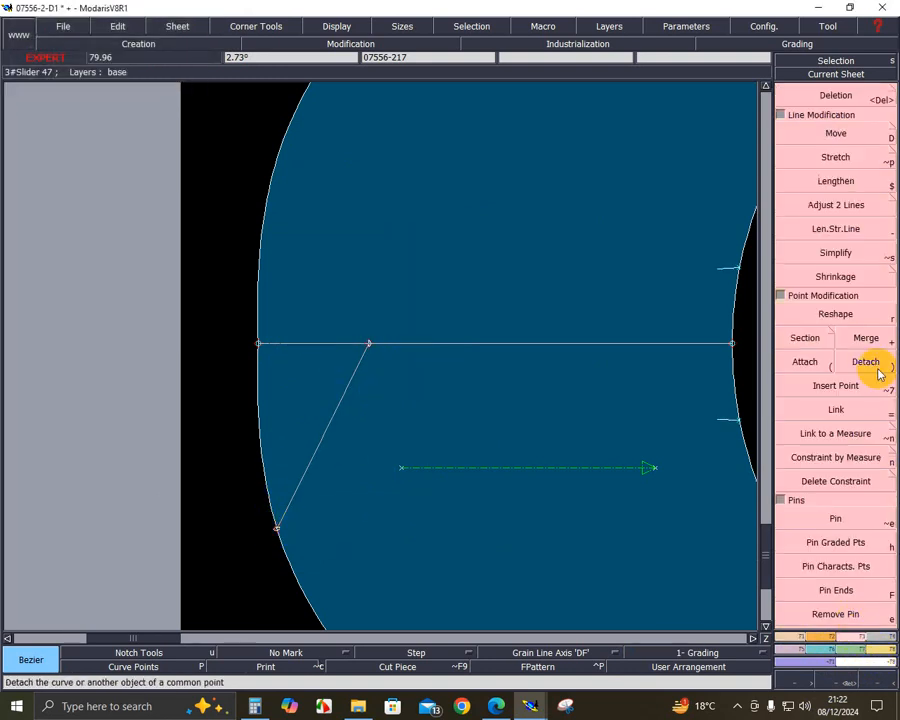
{"action": "left_click", "coordinate": [836, 316]}
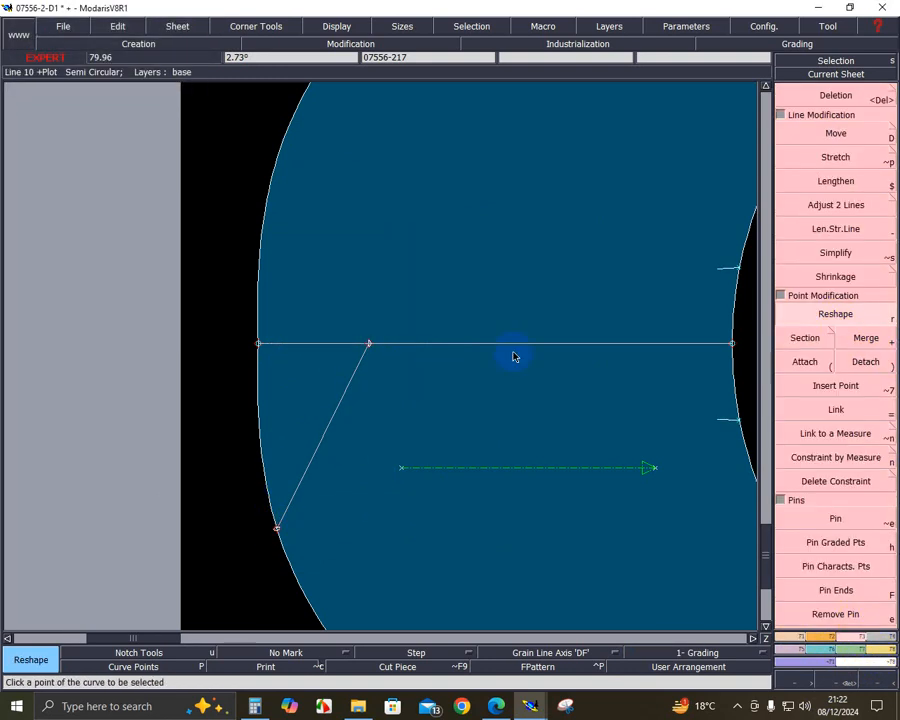
{"action": "left_click", "coordinate": [308, 467]}
{"action": "left_click", "coordinate": [267, 438]}
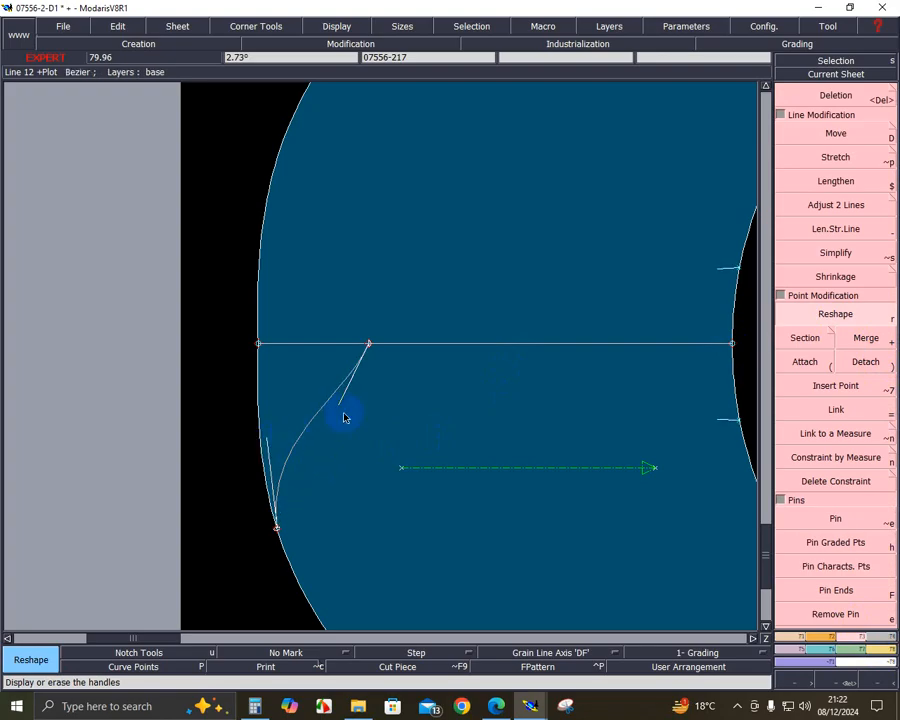
{"action": "left_click", "coordinate": [341, 406]}
{"action": "left_click", "coordinate": [281, 371]}
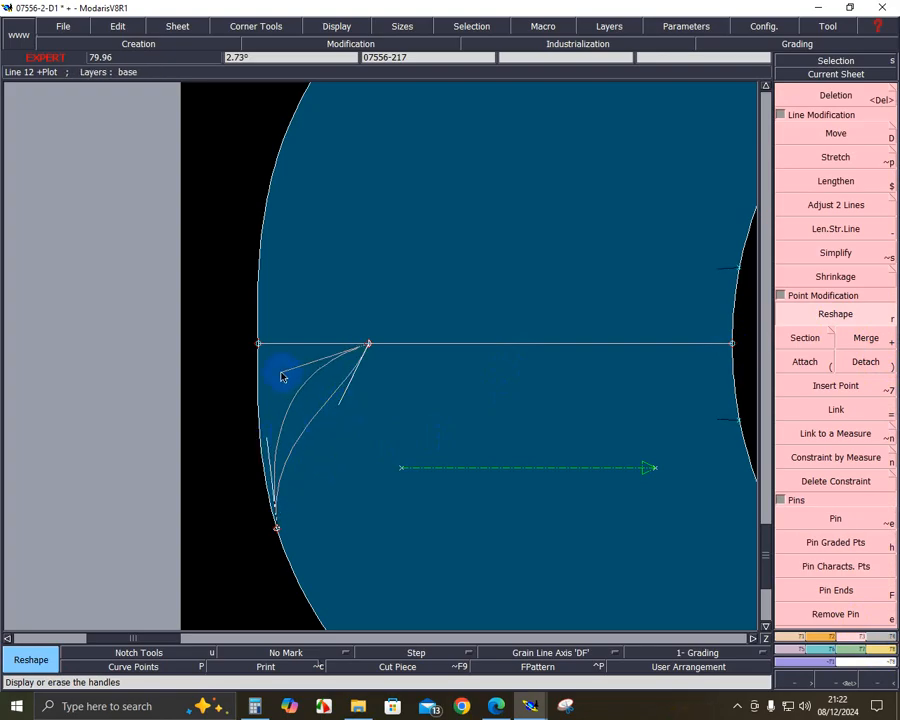
{"action": "left_click", "coordinate": [260, 451]}
{"action": "left_click", "coordinate": [288, 382]}
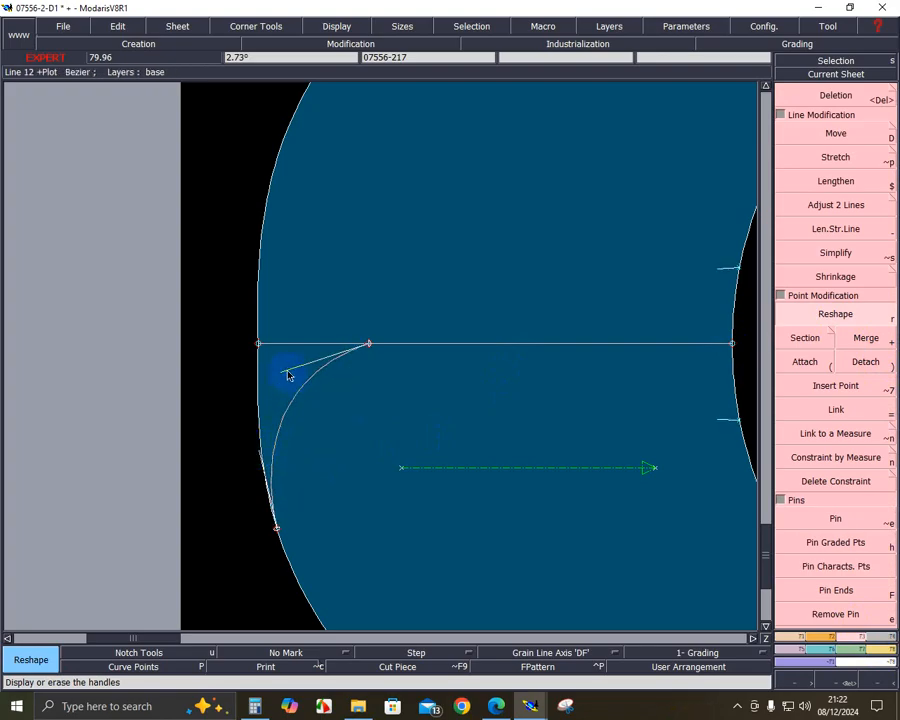
{"action": "left_click", "coordinate": [279, 447]}
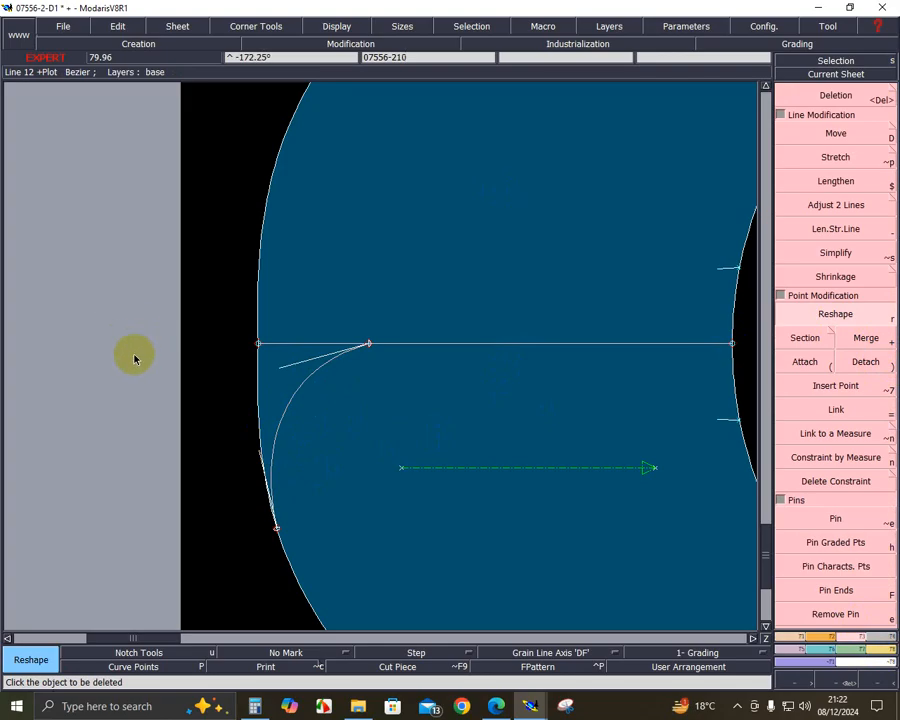
{"action": "left_click", "coordinate": [261, 456]}
{"action": "left_click", "coordinate": [298, 412]}
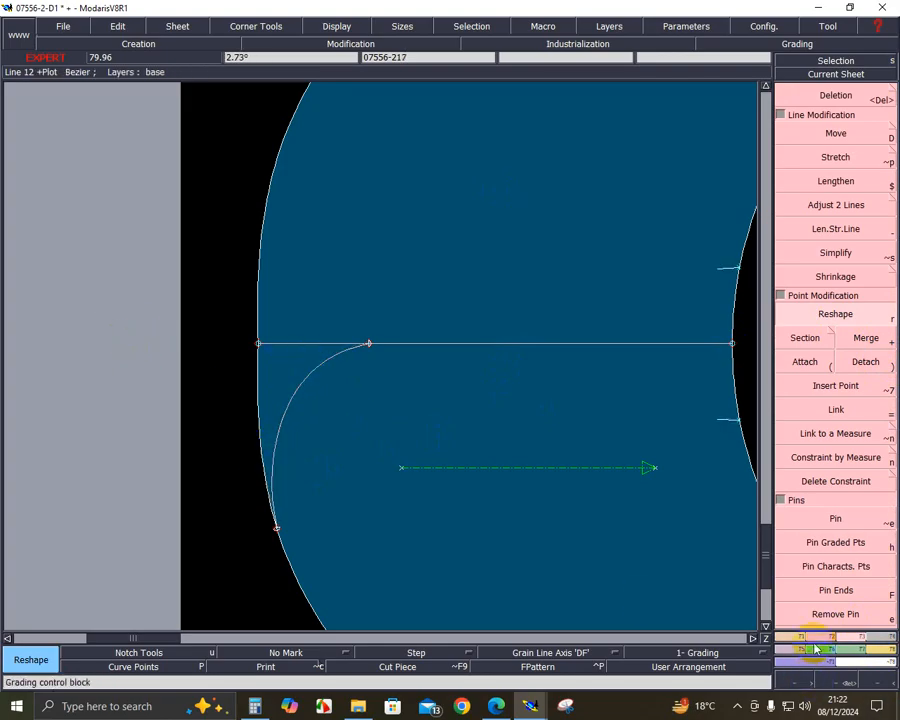
- Create a symmetry axis along the pocket bag's fold line and symmetrize the rounded Bezier curve onto the other half
{"action": "left_click", "coordinate": [797, 674]}
{"action": "left_click", "coordinate": [865, 503]}
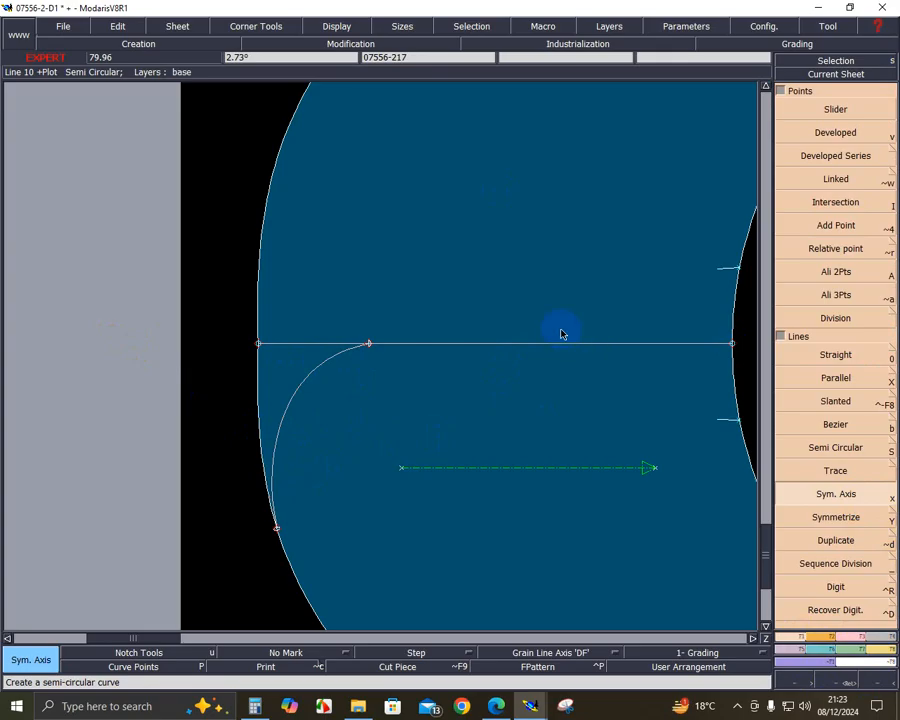
{"action": "left_click", "coordinate": [617, 337]}
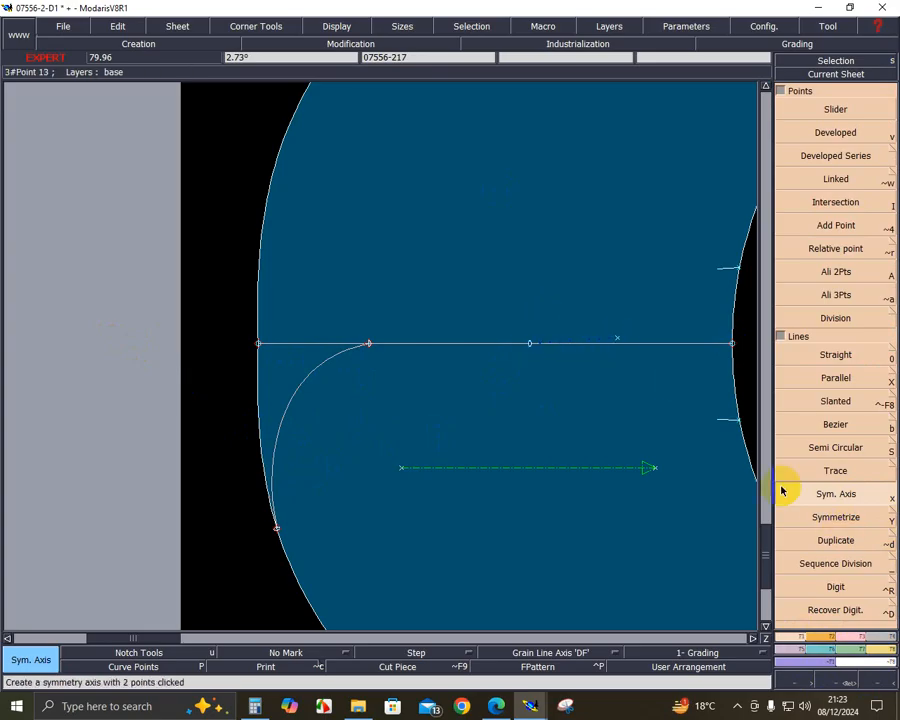
{"action": "left_click", "coordinate": [524, 352]}
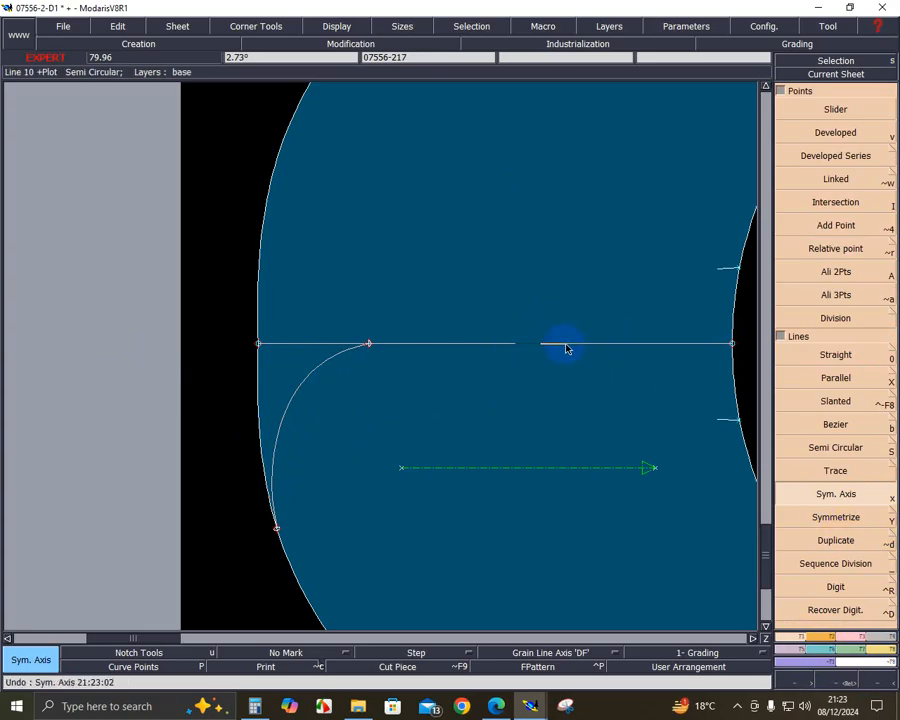
{"action": "left_click", "coordinate": [566, 348]}
{"action": "left_click", "coordinate": [835, 518]}
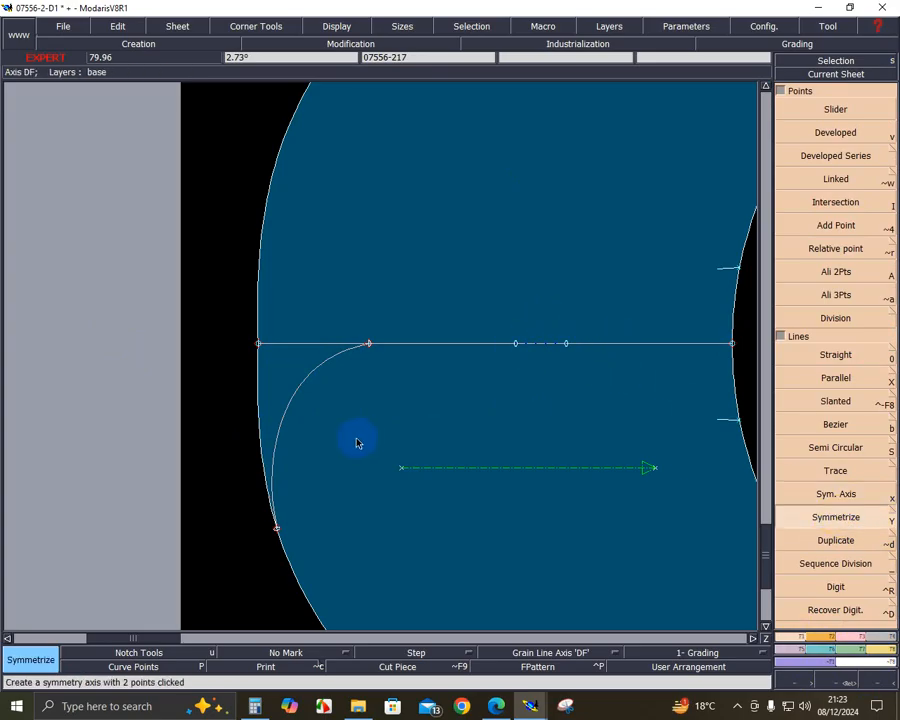
{"action": "left_click", "coordinate": [297, 397]}
- Examine the finished pocket bag, the full layout of pattern pieces and the pocket lines on the front trouser piece
{"action": "key", "text": "Home"}
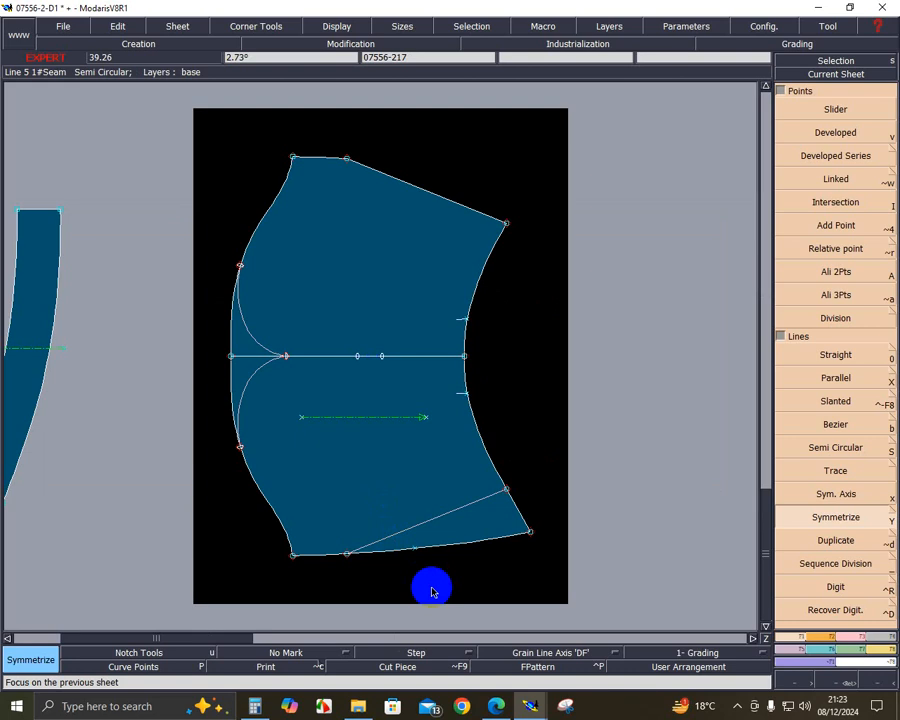
{"action": "key", "text": "j"}
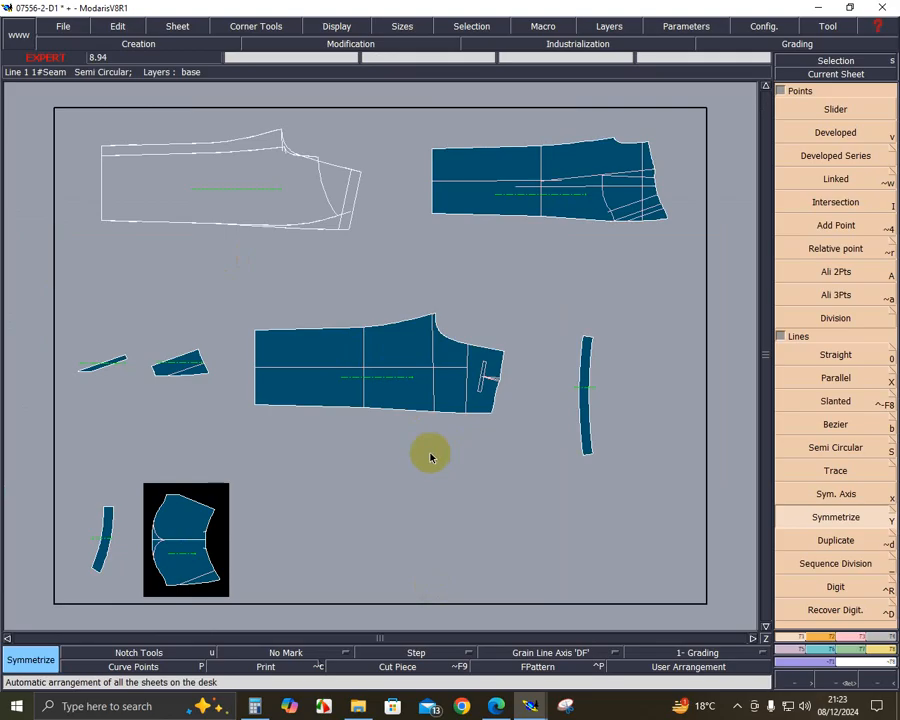
{"action": "left_click", "coordinate": [843, 682]}
{"action": "left_click_drag", "start_coordinate": [577, 192], "coordinate": [717, 295]}
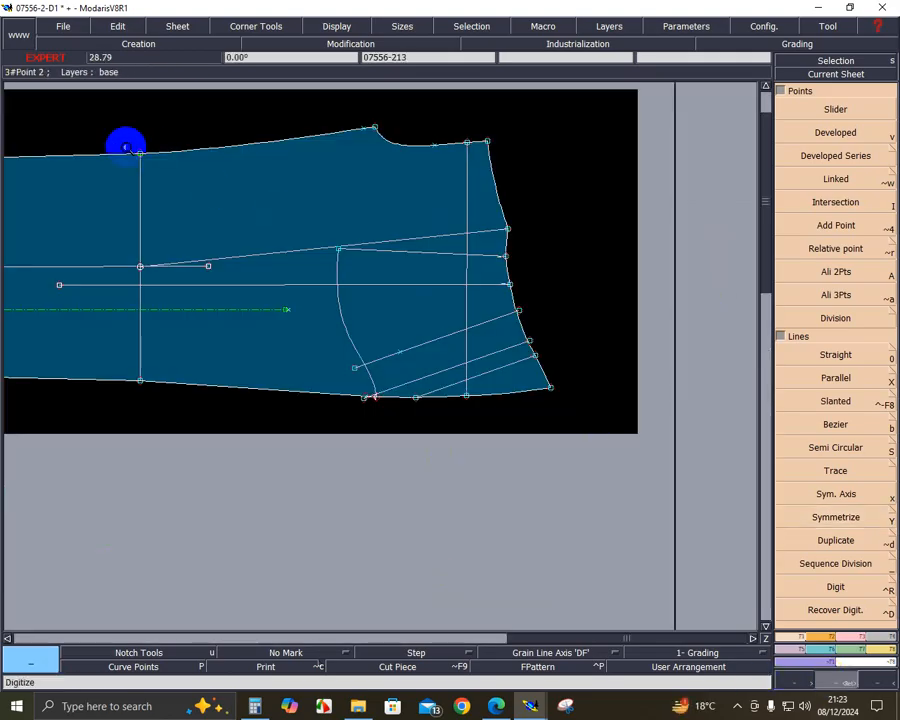
{"action": "left_click_drag", "start_coordinate": [46, 130], "coordinate": [605, 466]}
{"action": "key", "text": "j"}
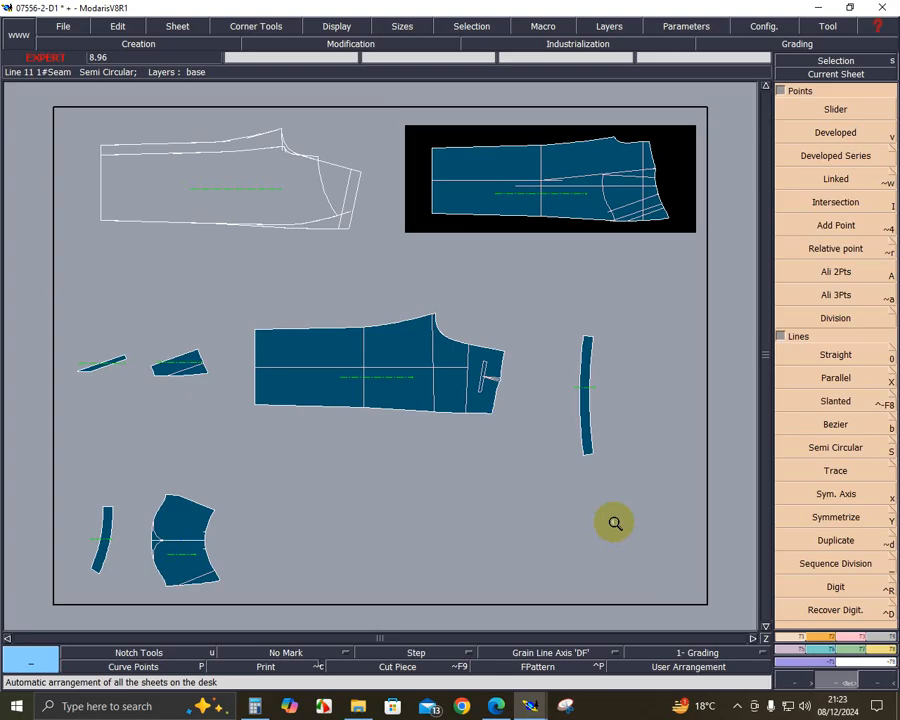
- Switch to Edge and read the size measurement table in 006-07556-2 Regular.pdf
{"action": "left_click", "coordinate": [496, 706]}
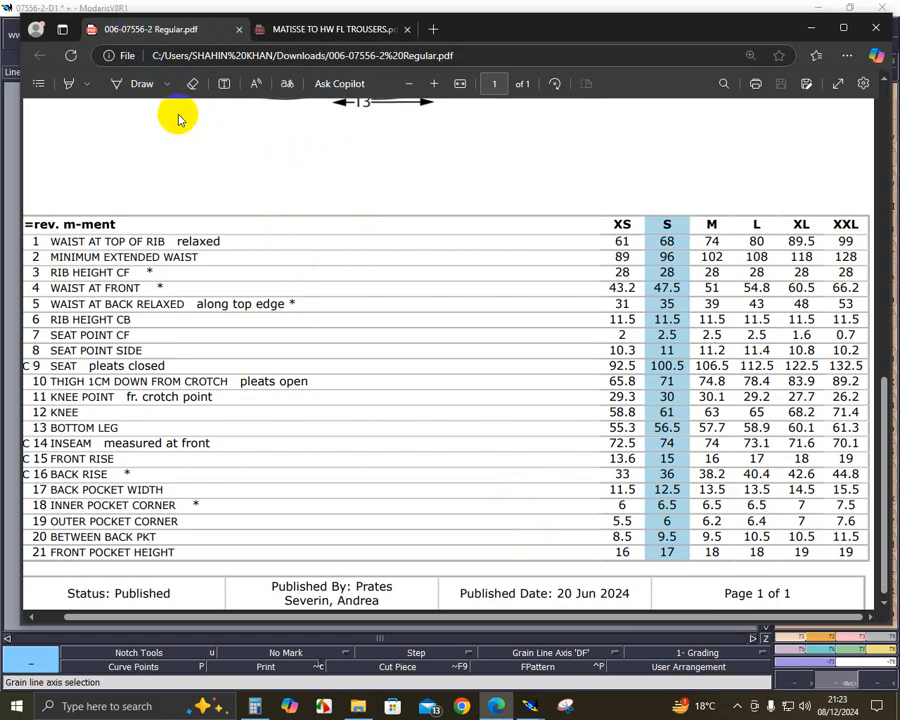
{"action": "right_click", "coordinate": [451, 384]}
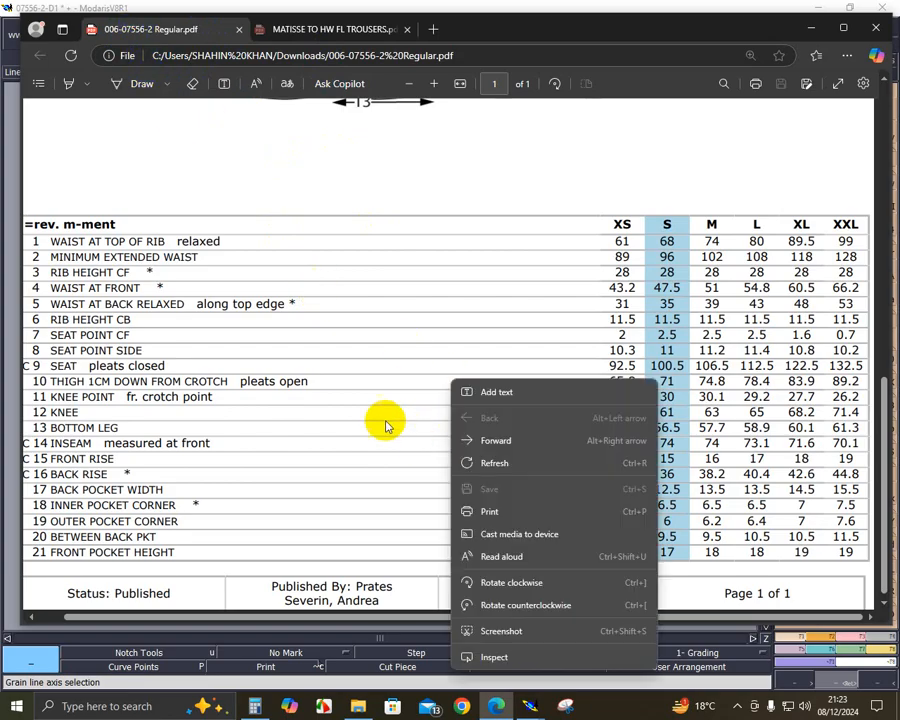
{"action": "left_click", "coordinate": [419, 480]}
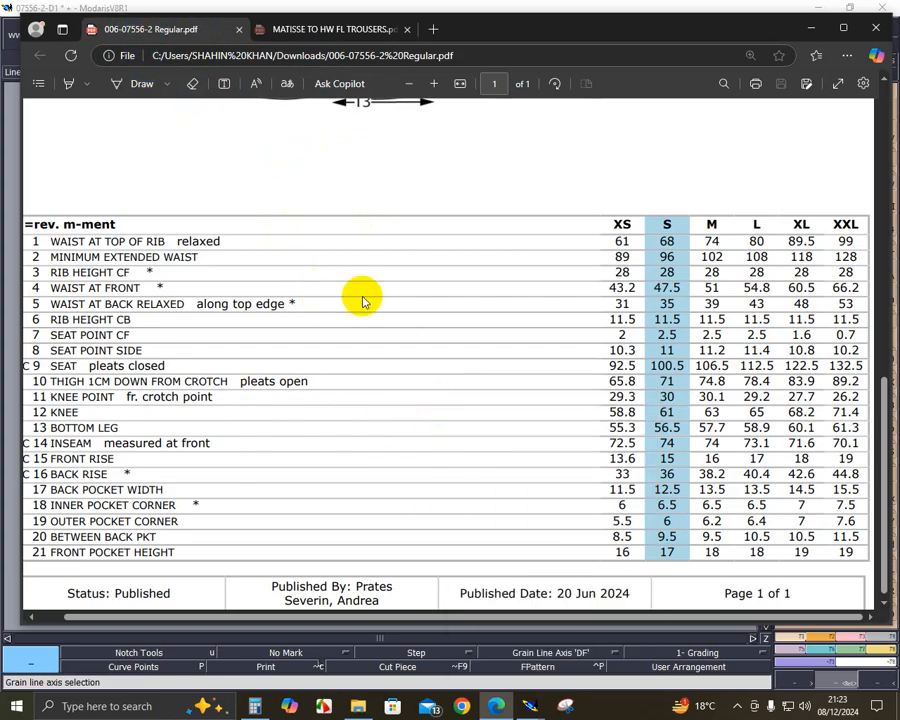
{"action": "right_click", "coordinate": [400, 364]}
{"action": "left_click", "coordinate": [288, 433]}
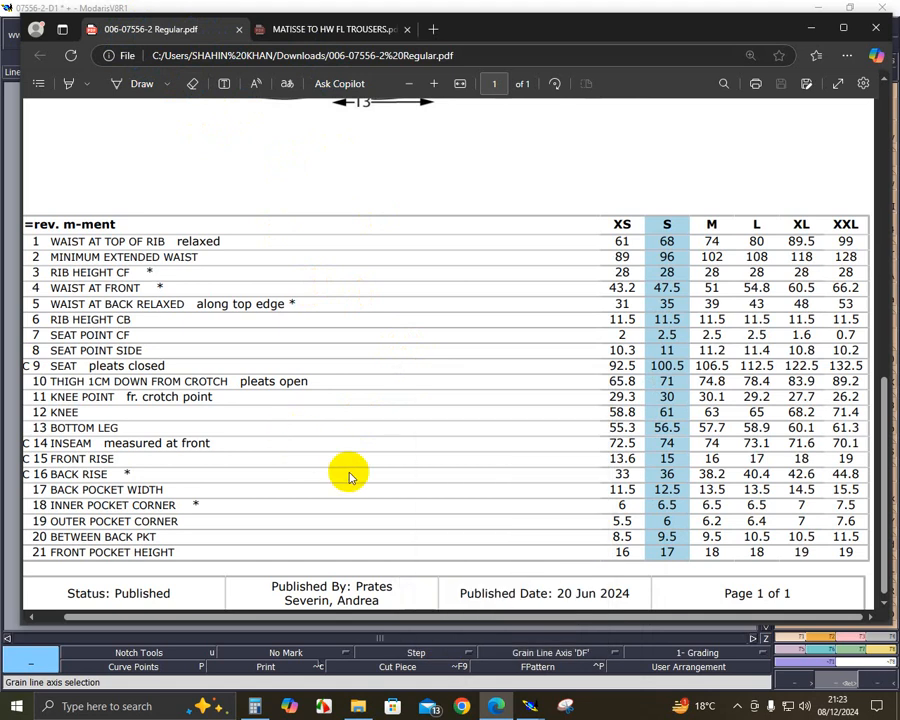
- Examine the fake fly and waistband details on the info sketch in MATISSE TO HW FL TROUSERS.pdf, then return to Modaris
{"action": "scroll", "coordinate": [350, 474], "scroll_direction": "up", "scroll_amount": 10}
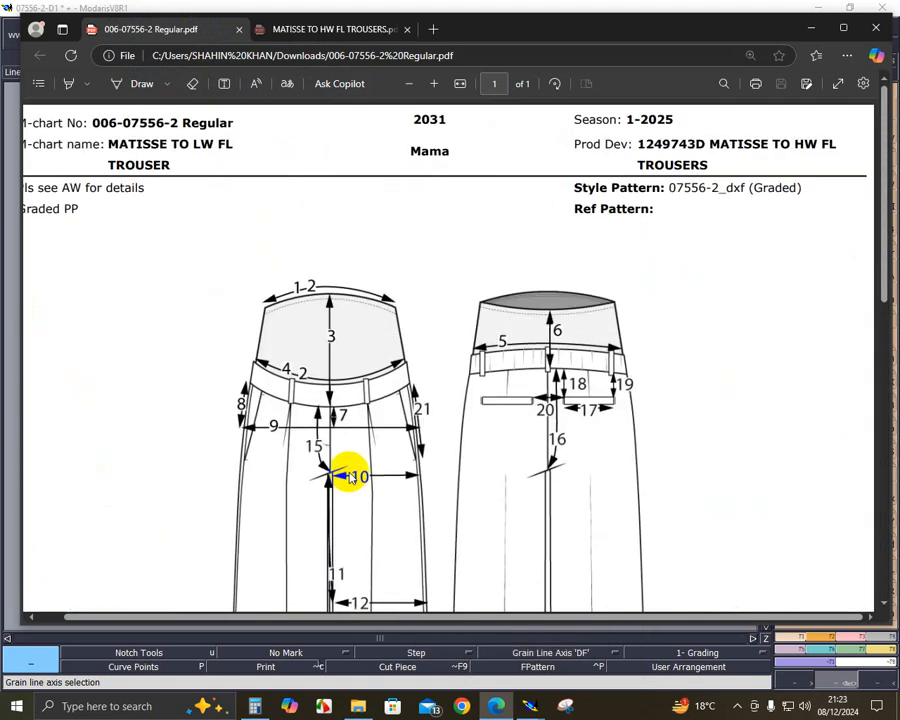
{"action": "left_click", "coordinate": [372, 33]}
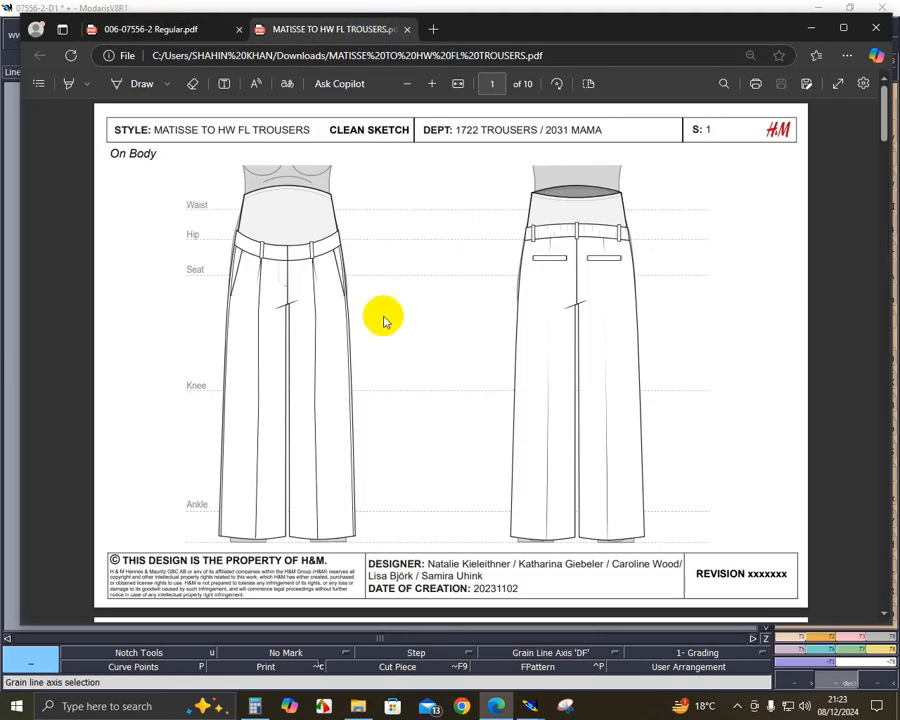
{"action": "scroll", "coordinate": [472, 316], "scroll_direction": "down", "scroll_amount": 3}
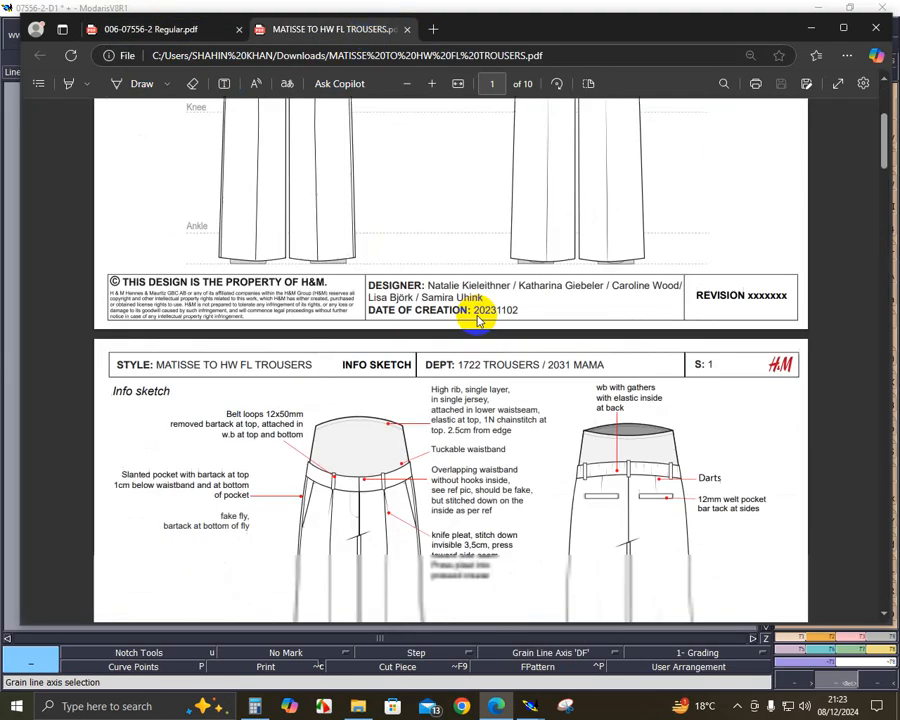
{"action": "scroll", "coordinate": [478, 320], "scroll_direction": "down", "scroll_amount": 2}
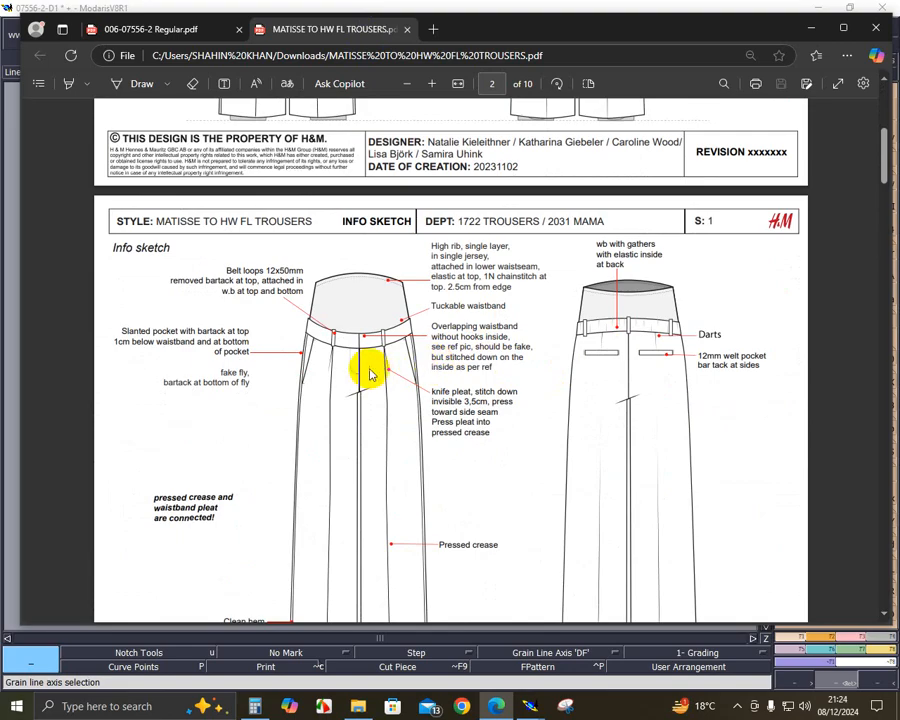
{"action": "scroll", "coordinate": [356, 364], "scroll_direction": "up", "scroll_amount": 5, "text": "ctrl"}
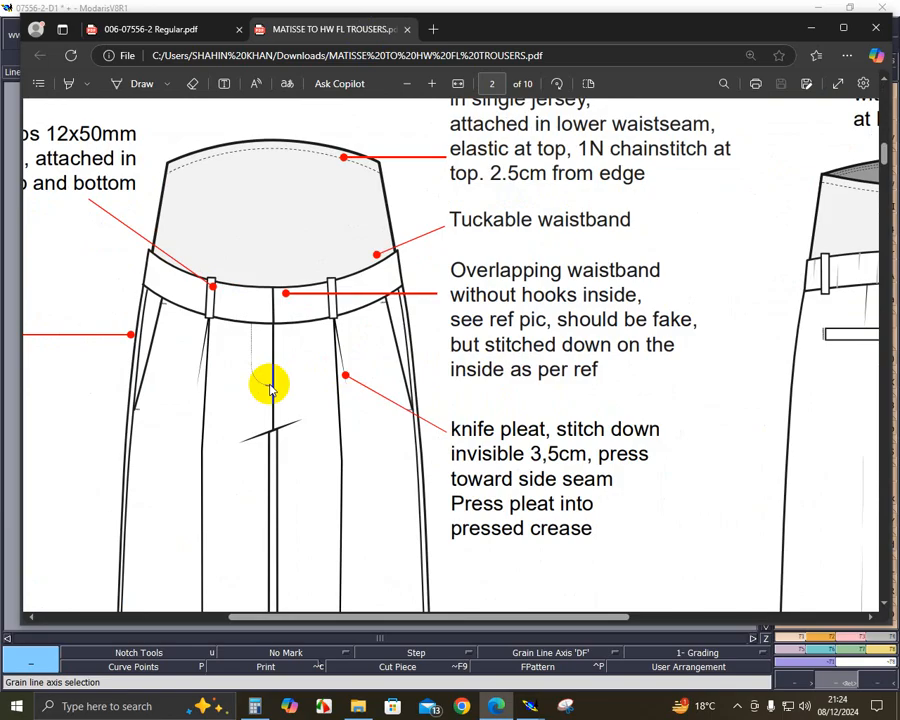
{"action": "left_click", "coordinate": [874, 28]}
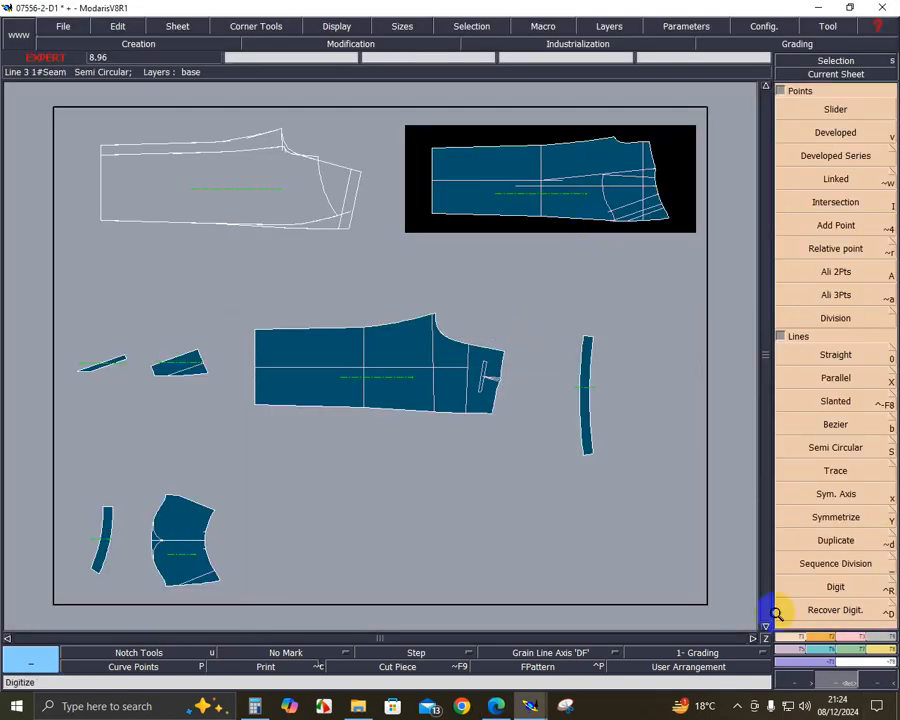
- Try to place a developed point on the front crotch curve, measured from the centre-front waist corner
{"action": "left_click", "coordinate": [848, 685]}
{"action": "left_click_drag", "start_coordinate": [545, 121], "coordinate": [714, 234]}
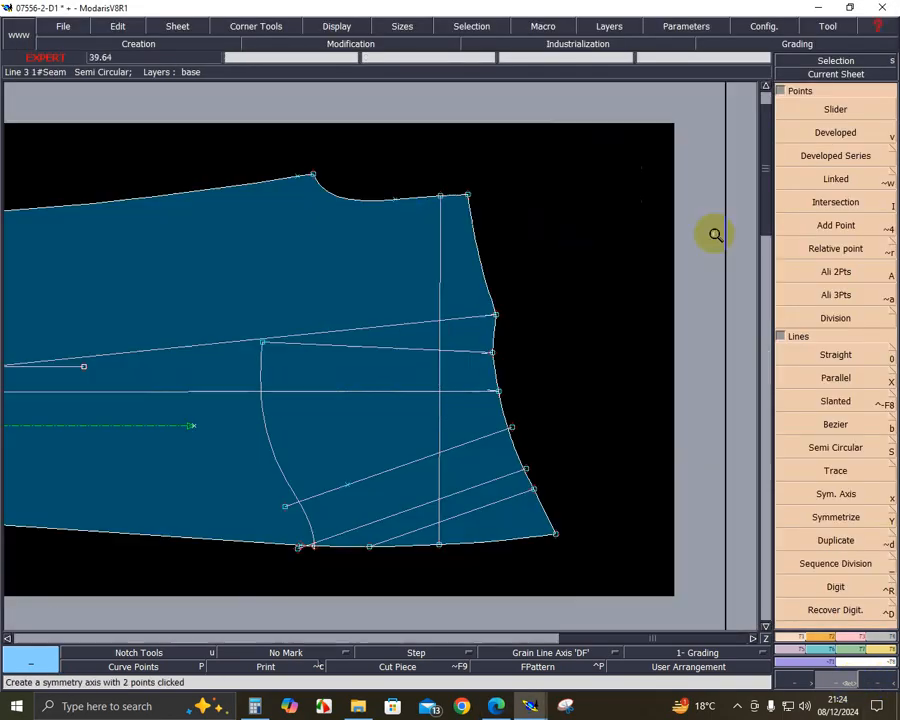
{"action": "left_click_drag", "start_coordinate": [203, 163], "coordinate": [543, 311]}
{"action": "left_click", "coordinate": [836, 137]}
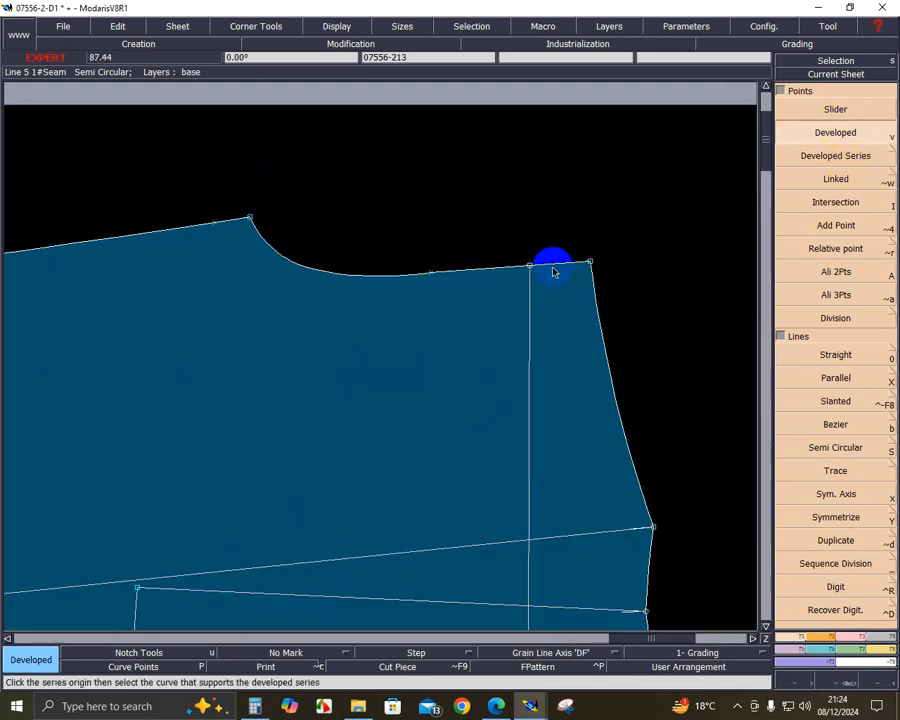
{"action": "left_click", "coordinate": [590, 262]}
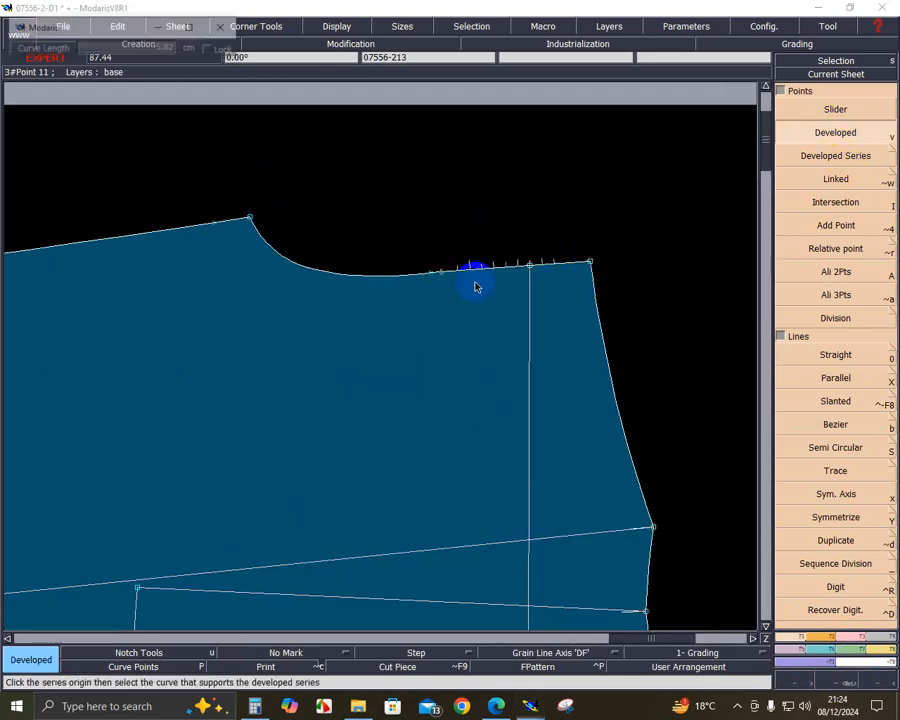
{"action": "left_click", "coordinate": [375, 287]}
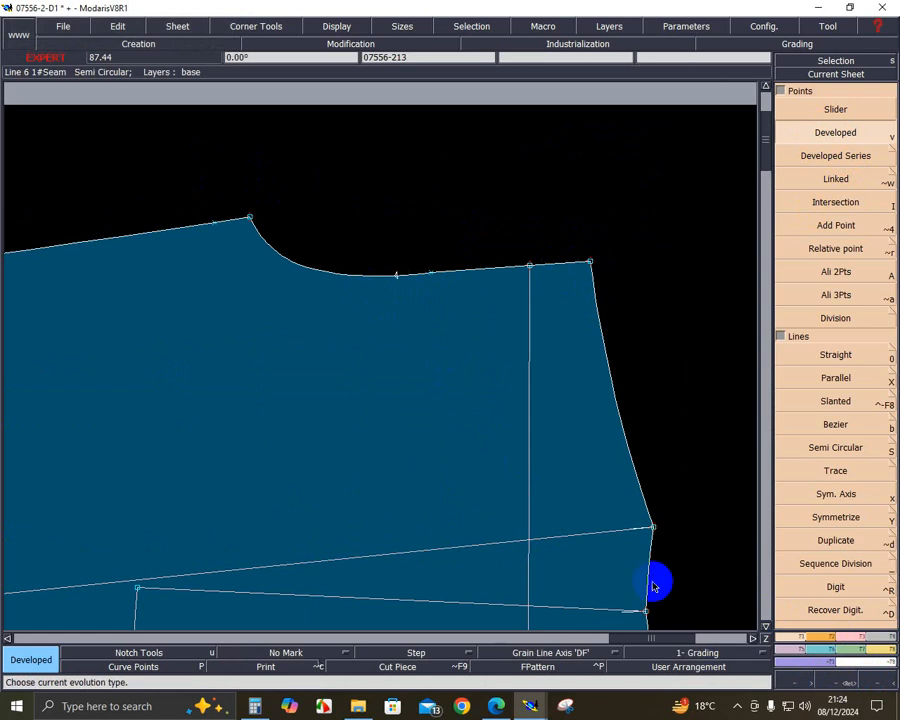
- Place a developed point for the fly's lower end on the crotch curve, just over 8 cm from the centre-front waist corner
{"action": "left_click", "coordinate": [826, 681]}
{"action": "left_click_drag", "start_coordinate": [173, 149], "coordinate": [652, 396]}
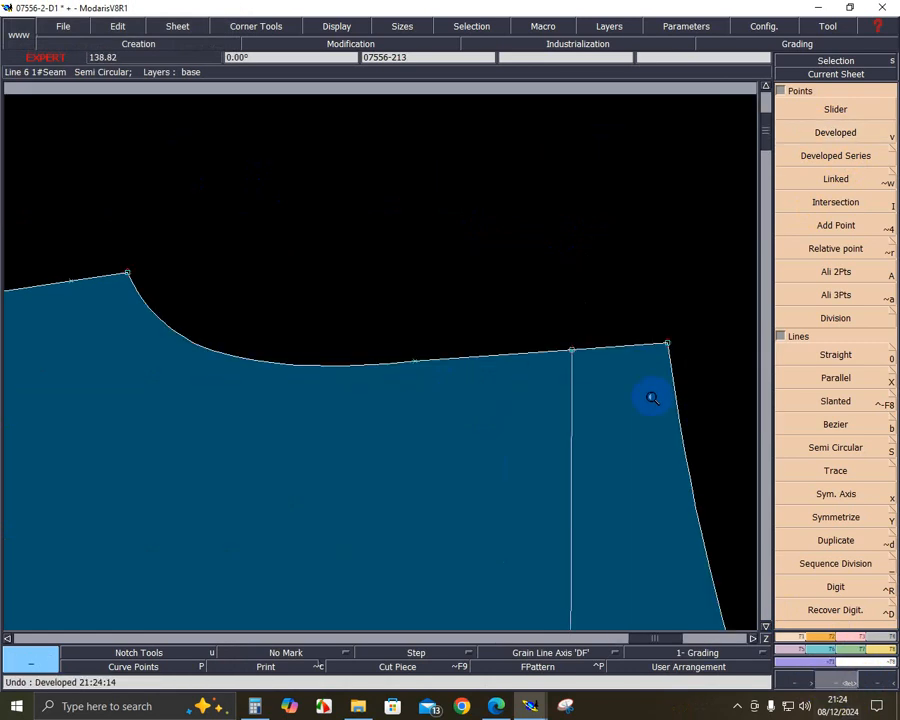
{"action": "left_click", "coordinate": [828, 133]}
{"action": "left_click", "coordinate": [667, 343]}
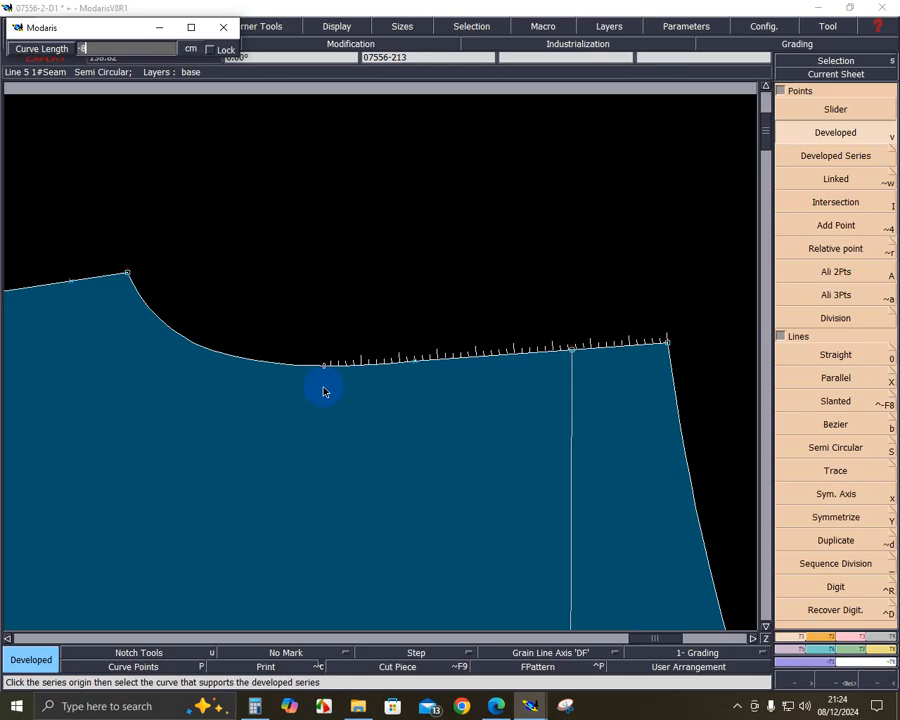
{"action": "key", "text": "Return"}
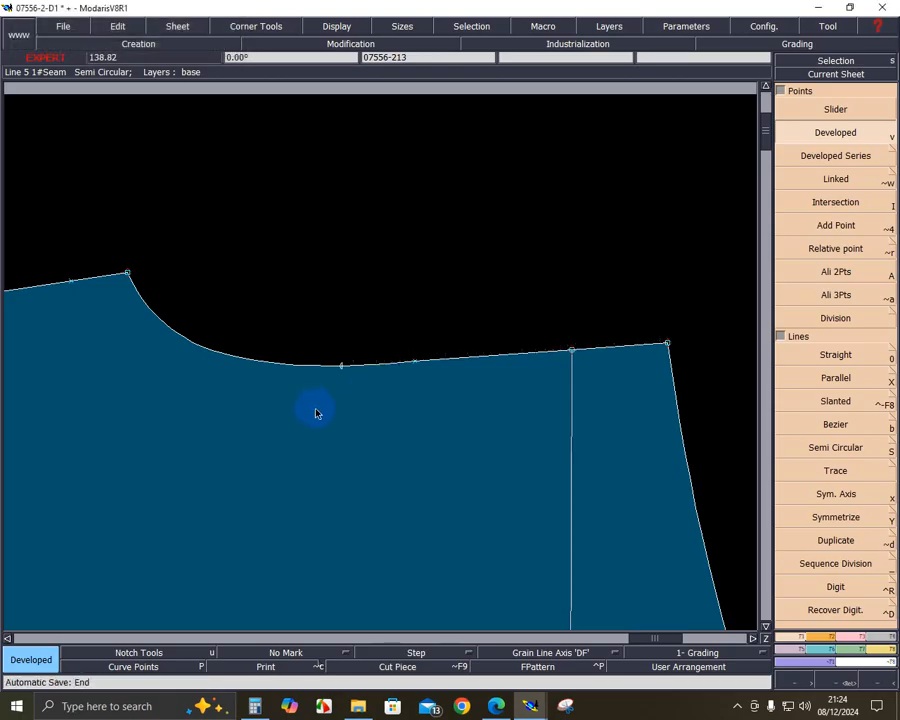
- Try a parallel of the centre-front seam at a distance of -3.5 cm
{"action": "left_click", "coordinate": [834, 381]}
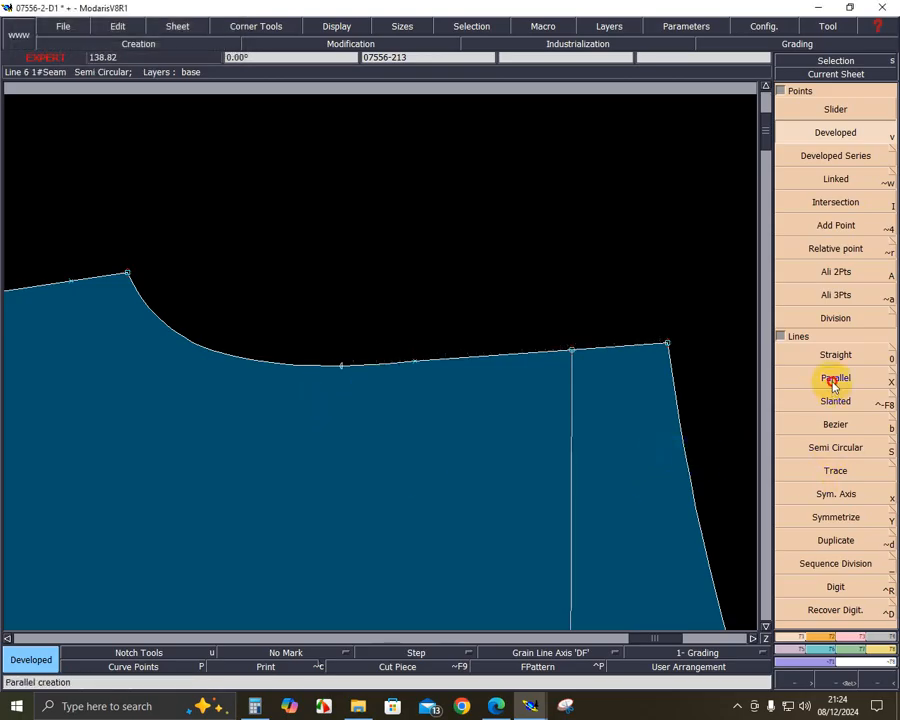
{"action": "left_click", "coordinate": [623, 352]}
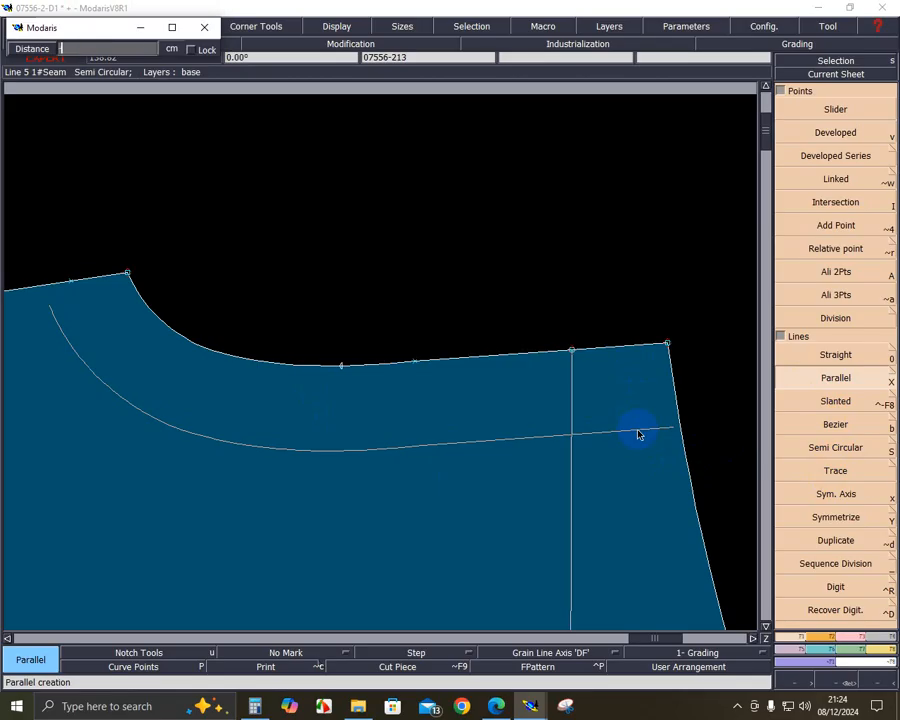
{"action": "type", "text": "-3.5"}
{"action": "key", "text": "Return"}
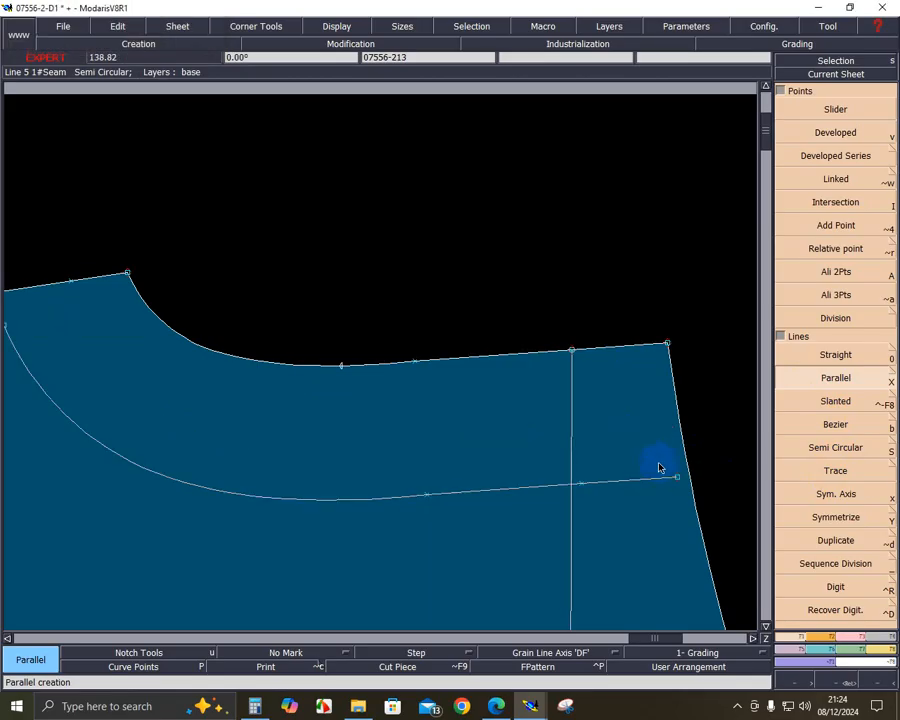
{"action": "key", "text": "ctrl+z"}
- Create a parallel of the centre-front seam just over 3 cm inside the front piece for the fly width
{"action": "left_click", "coordinate": [610, 346]}
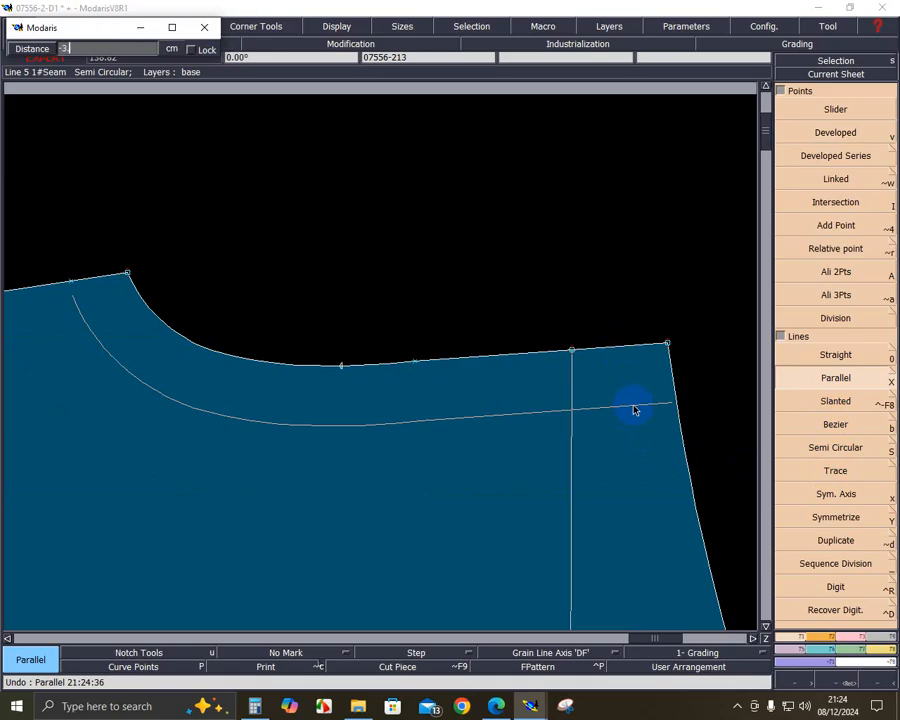
{"action": "type", "text": "-3"}
{"action": "key", "text": "Return"}
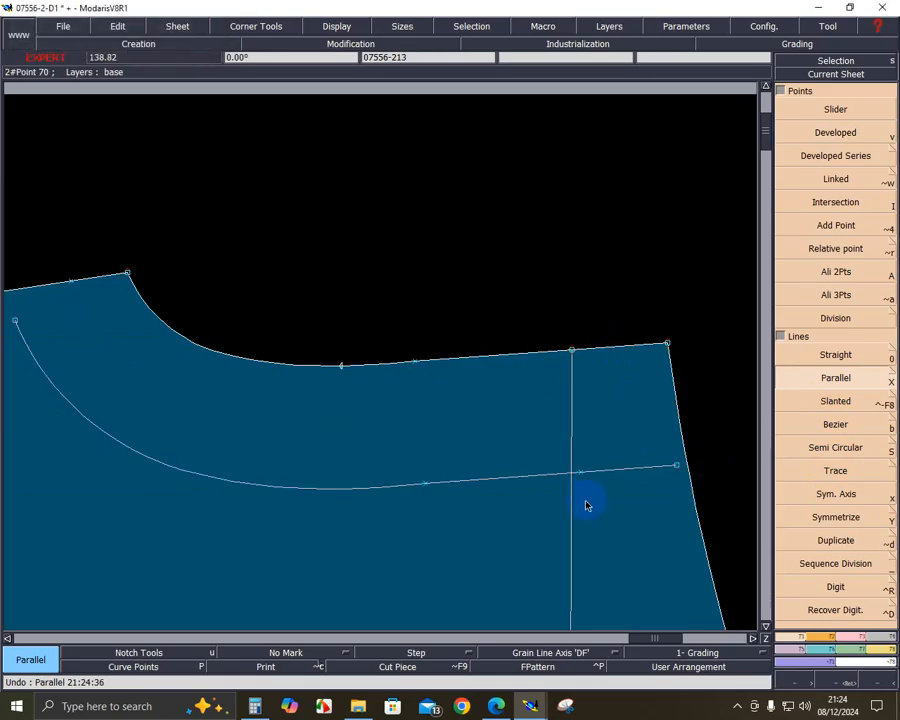
- Draw a Bezier line from the developed point on the crotch curve to the curve point on the fly's parallel line
{"action": "left_click", "coordinate": [828, 428]}
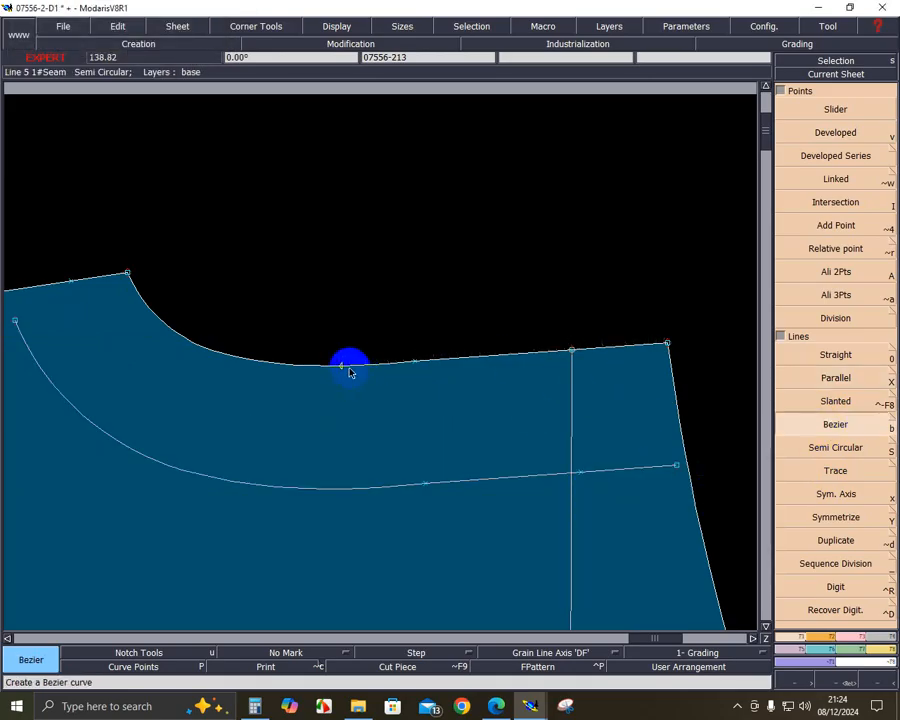
{"action": "left_click", "coordinate": [341, 366]}
{"action": "left_click", "coordinate": [421, 487]}
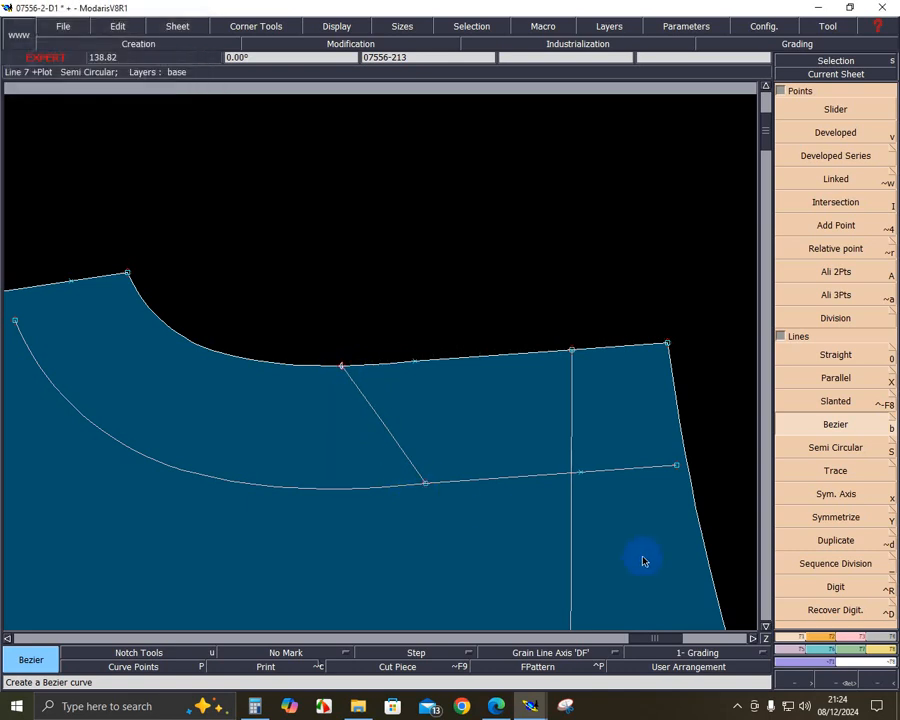
- Lengthen the waist end of the fly's parallel line by about 0.43 cm so it crosses the waist edge
{"action": "left_click", "coordinate": [855, 637]}
{"action": "left_click", "coordinate": [835, 229]}
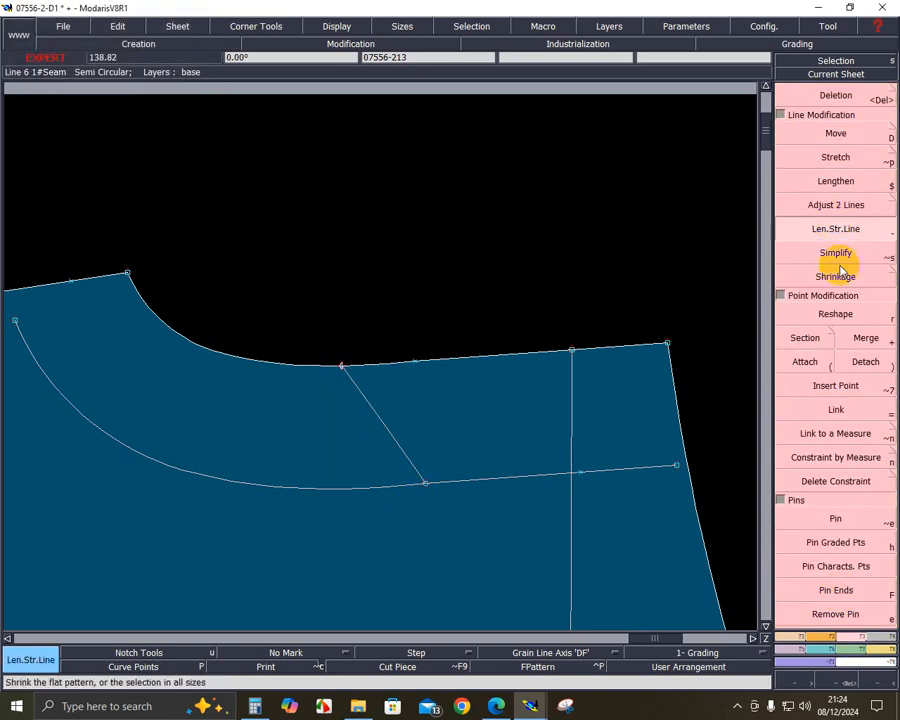
{"action": "left_click", "coordinate": [678, 467]}
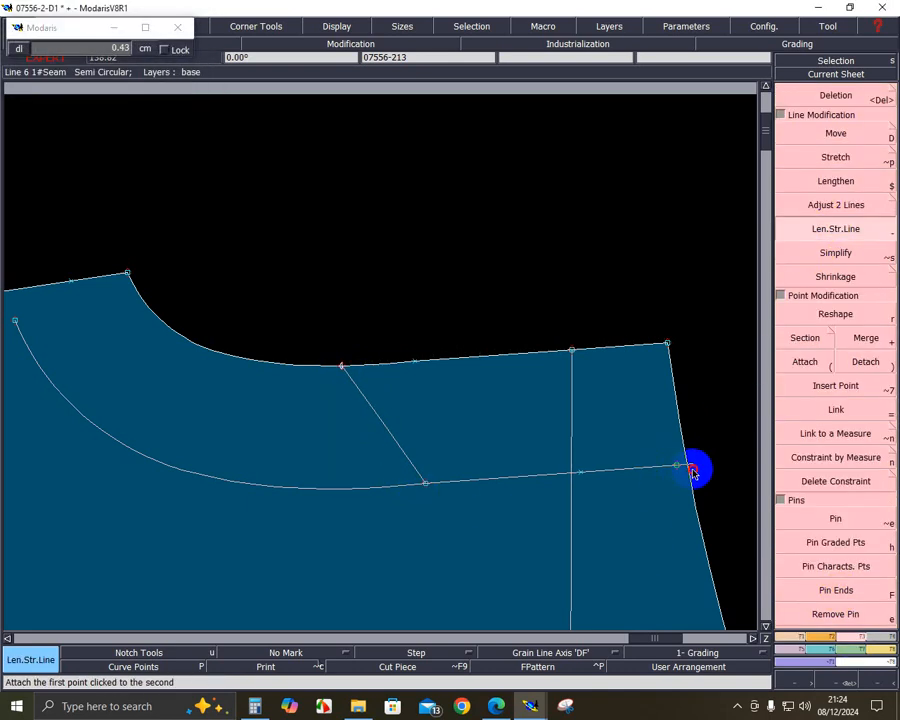
{"action": "key", "text": "Return"}
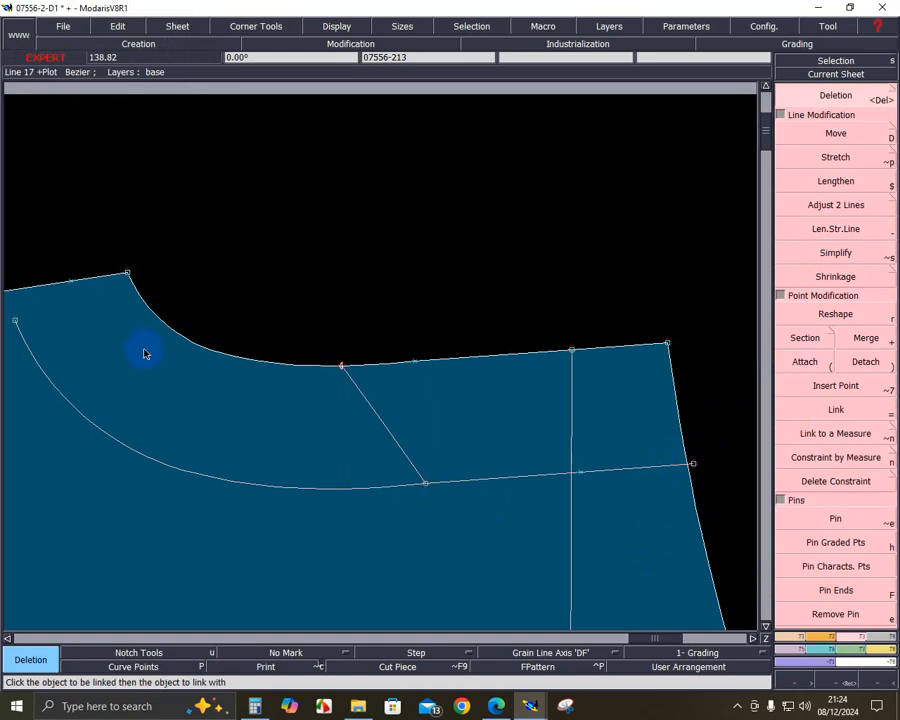
- Delete the points of the parallel line that lie beyond its junction with the Bezier line, towards the crotch
{"action": "left_click", "coordinate": [15, 321]}
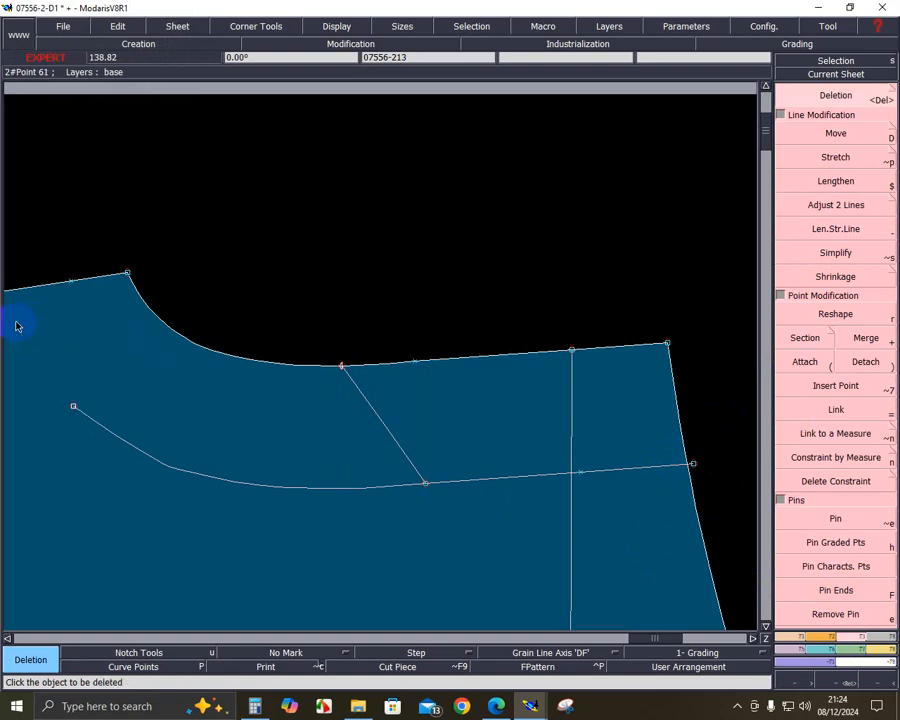
{"action": "left_click", "coordinate": [161, 465]}
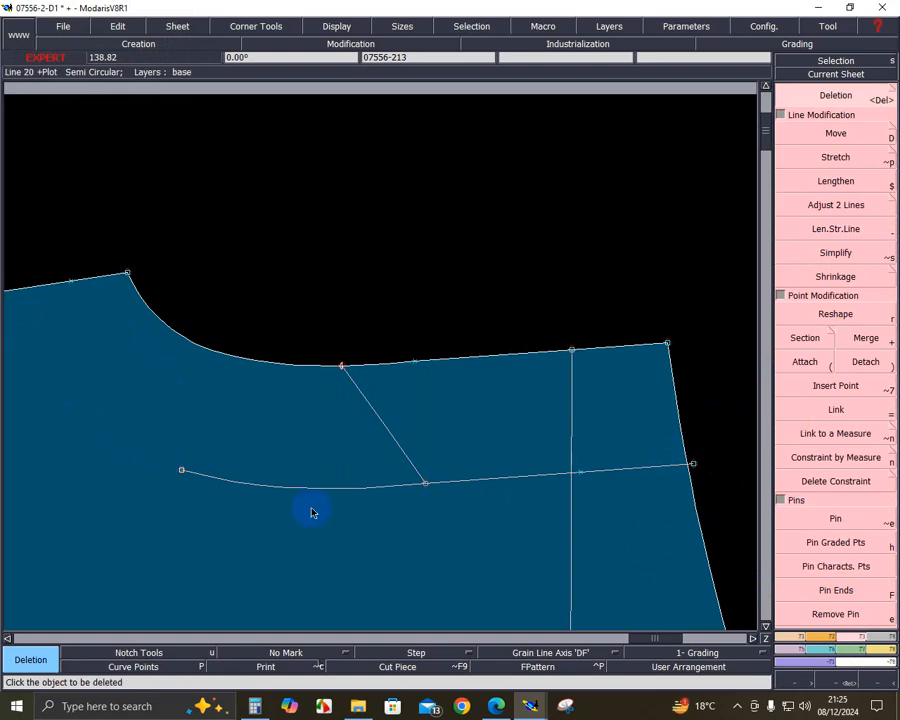
{"action": "left_click", "coordinate": [181, 471]}
{"action": "left_click", "coordinate": [231, 480]}
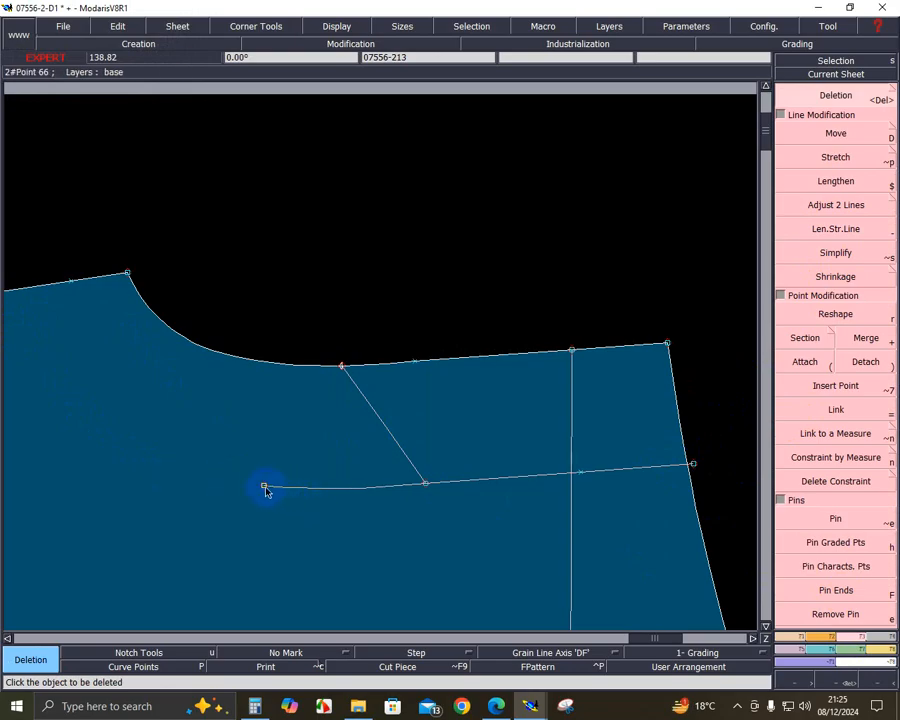
{"action": "left_click", "coordinate": [265, 488]}
{"action": "left_click", "coordinate": [291, 488]}
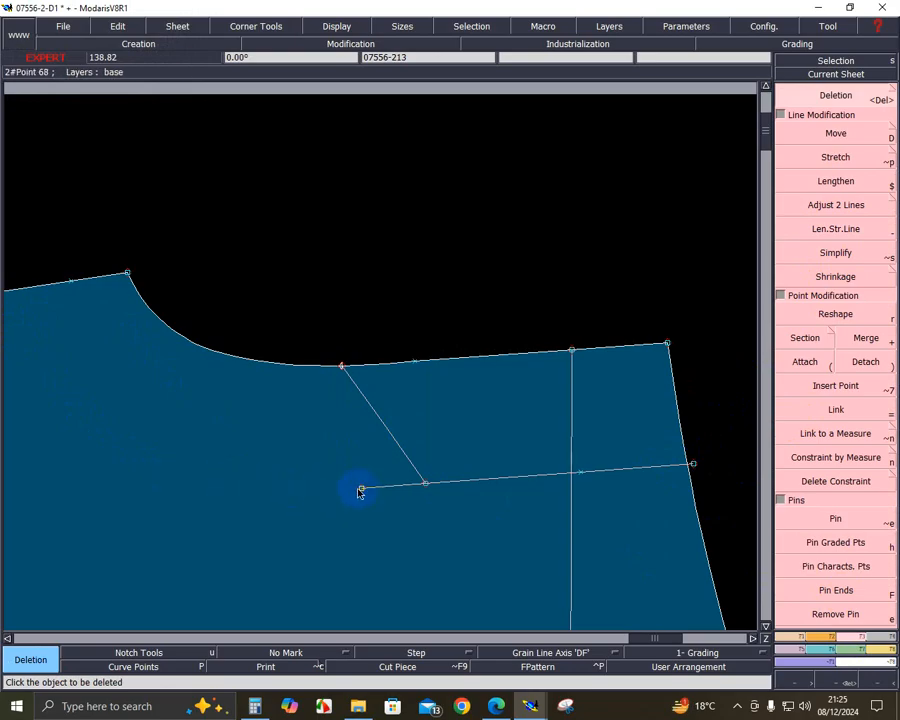
- Reshape the Bezier line into the fly curve, shifting its seam end along the crotch curve and its inner end by dx 0.5 cm
{"action": "left_click", "coordinate": [837, 318]}
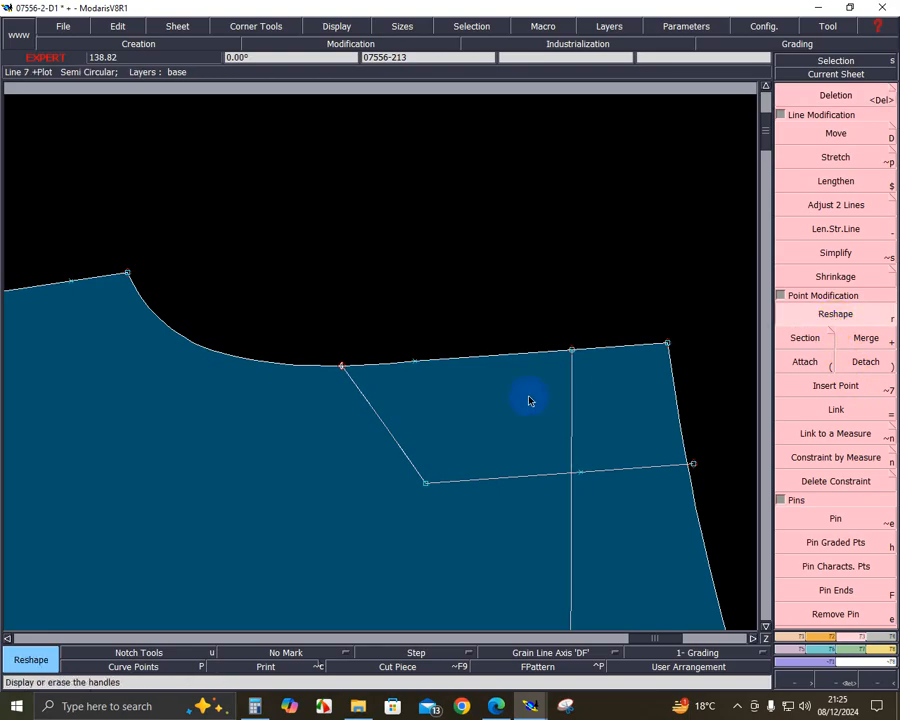
{"action": "mouse_move", "coordinate": [370, 460]}
{"action": "left_mouse_down"}
{"action": "mouse_move", "coordinate": [372, 414]}
{"action": "mouse_move", "coordinate": [362, 428]}
{"action": "mouse_move", "coordinate": [370, 453]}
{"action": "left_mouse_up"}
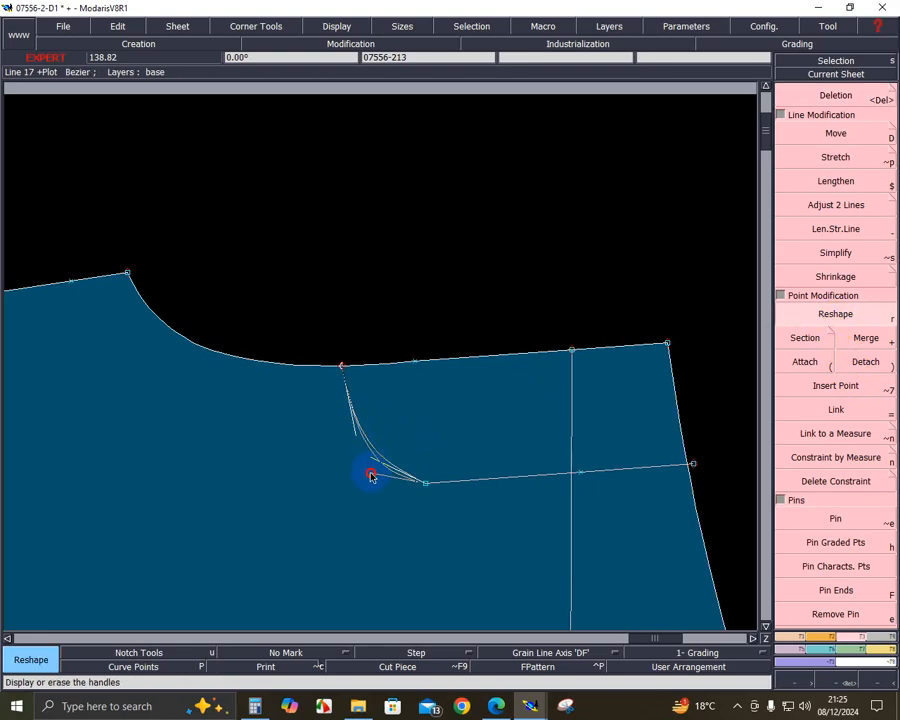
{"action": "left_click_drag", "start_coordinate": [343, 365], "coordinate": [322, 366]}
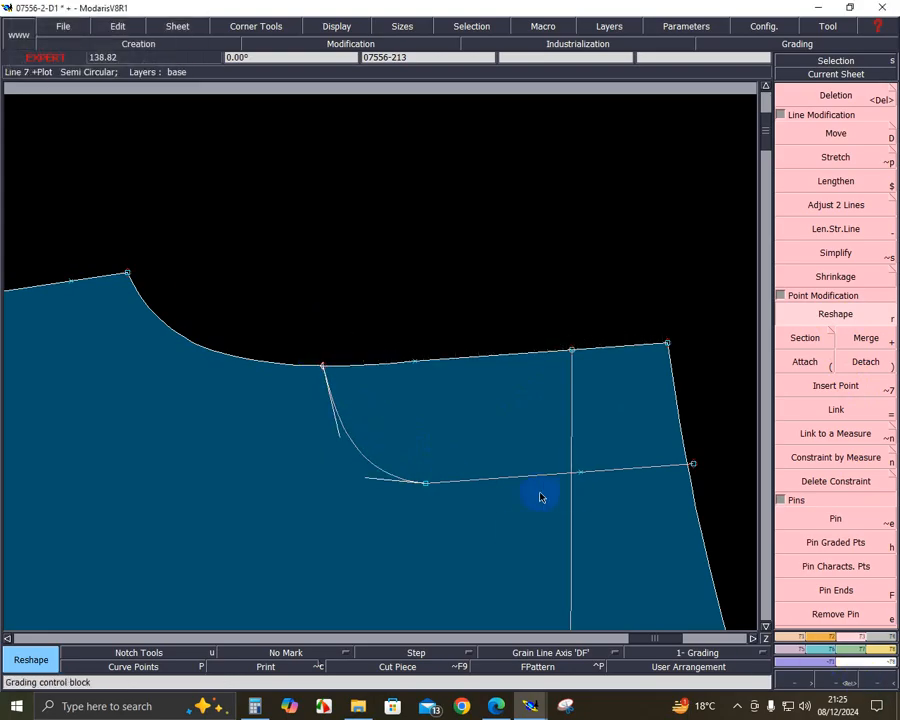
{"action": "left_click_drag", "start_coordinate": [425, 487], "coordinate": [438, 488]}
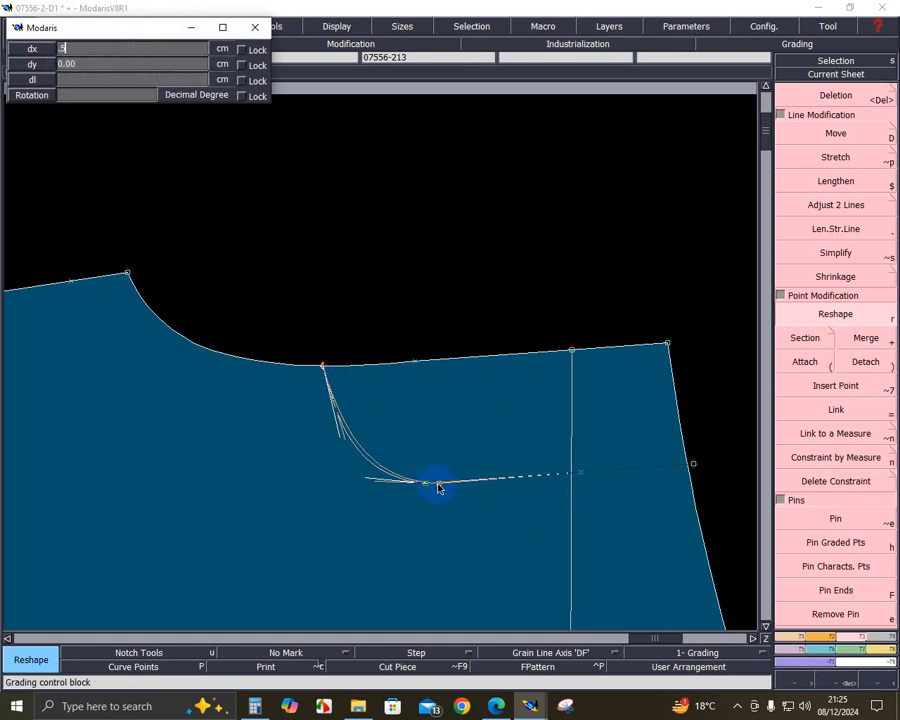
{"action": "key", "text": "Return"}
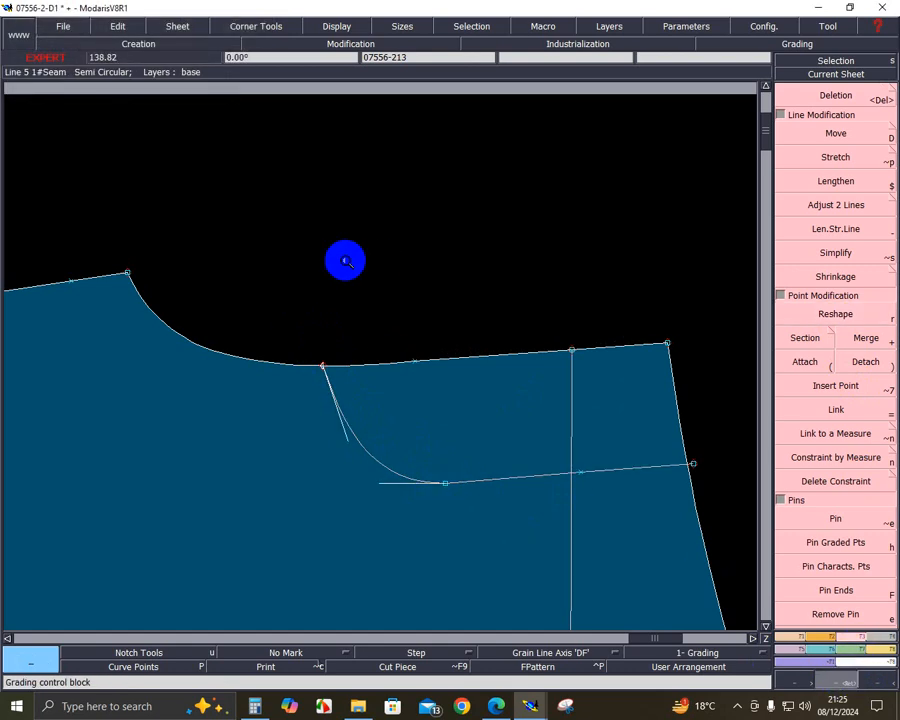
- Refine both Bezier handles so the fly curve is rounder and runs smoothly into the parallel line
{"action": "left_click_drag", "start_coordinate": [252, 258], "coordinate": [722, 547]}
{"action": "left_click", "coordinate": [847, 316]}
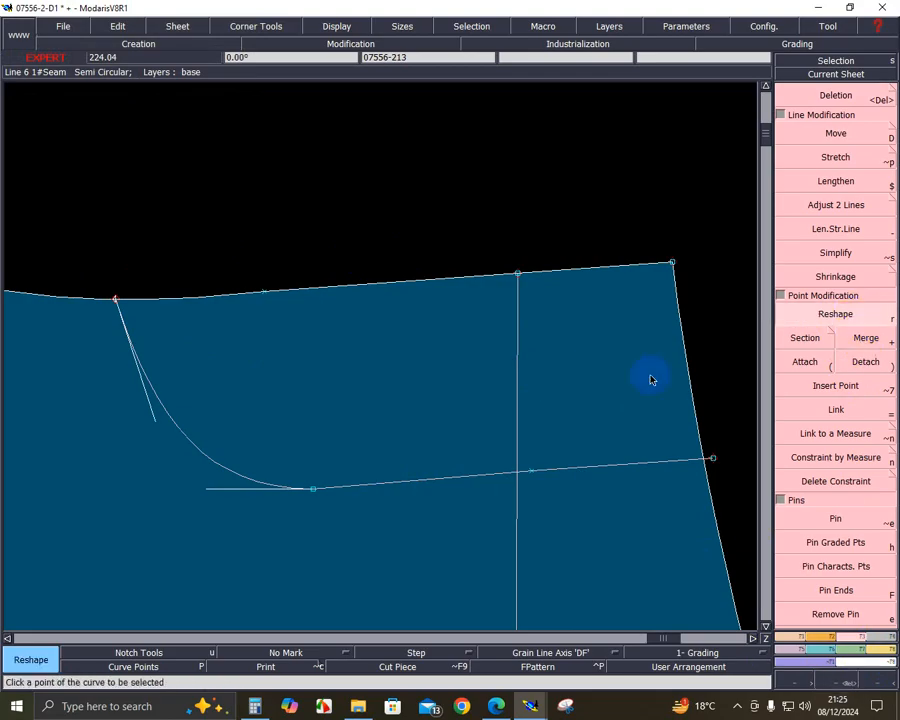
{"action": "left_click_drag", "start_coordinate": [207, 489], "coordinate": [209, 492]}
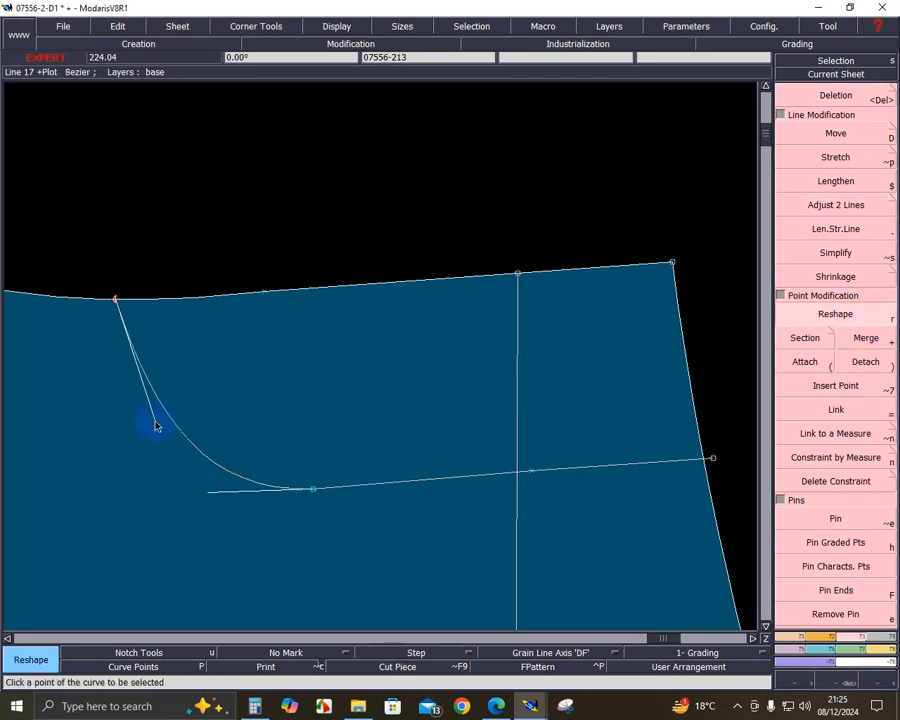
{"action": "left_click_drag", "start_coordinate": [156, 422], "coordinate": [139, 426]}
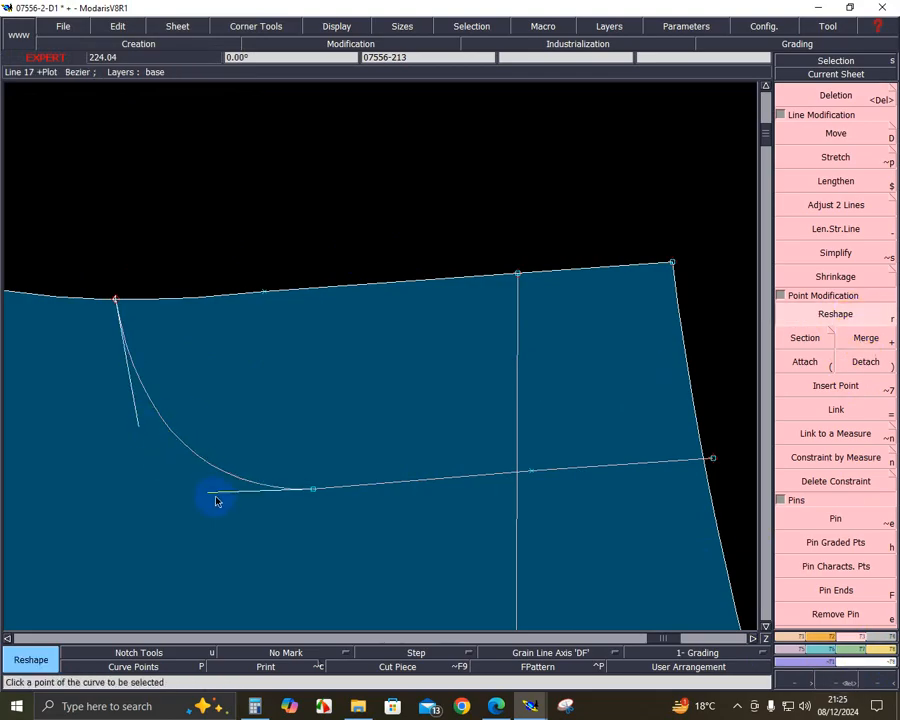
- Fine-tune the fly curve, aligning its inner-end handle with the parallel line and shifting the seam-end handle slightly towards the crotch
{"action": "left_click_drag", "start_coordinate": [213, 496], "coordinate": [207, 494]}
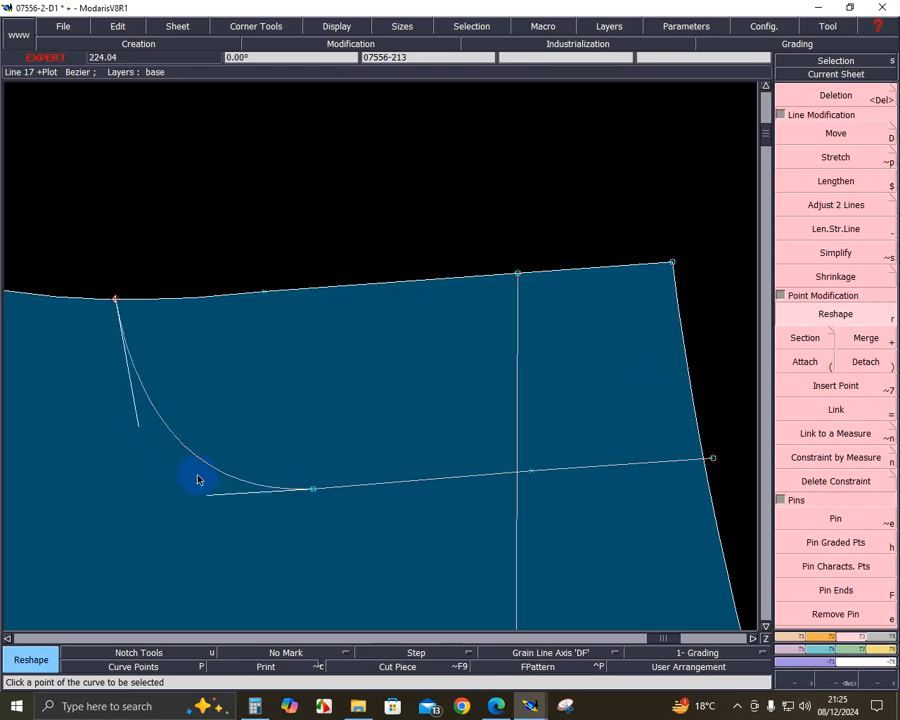
{"action": "left_click_drag", "start_coordinate": [136, 428], "coordinate": [136, 428]}
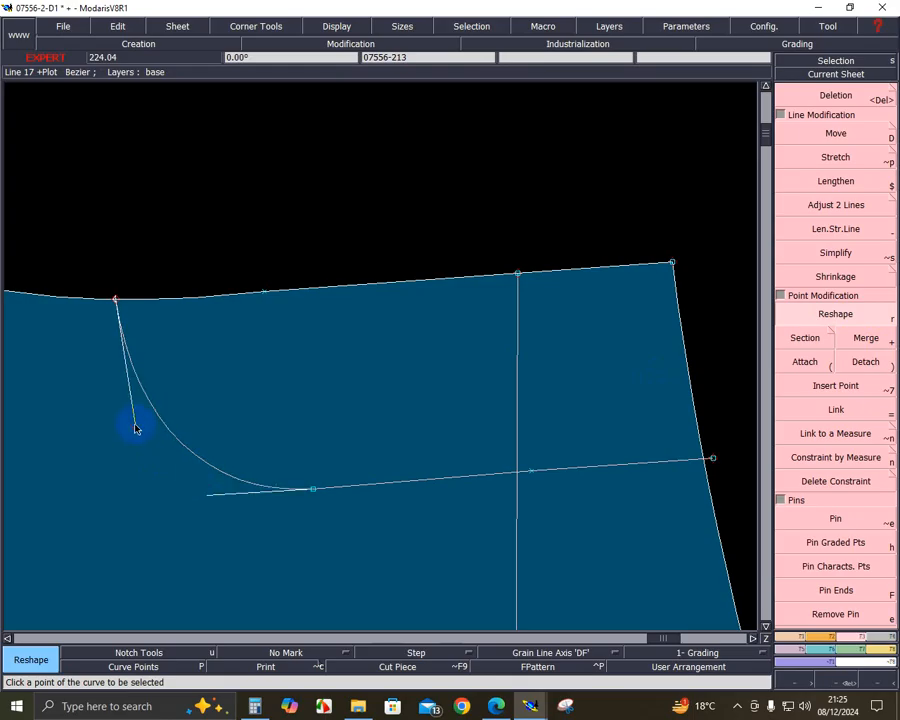
{"action": "key", "text": "j"}
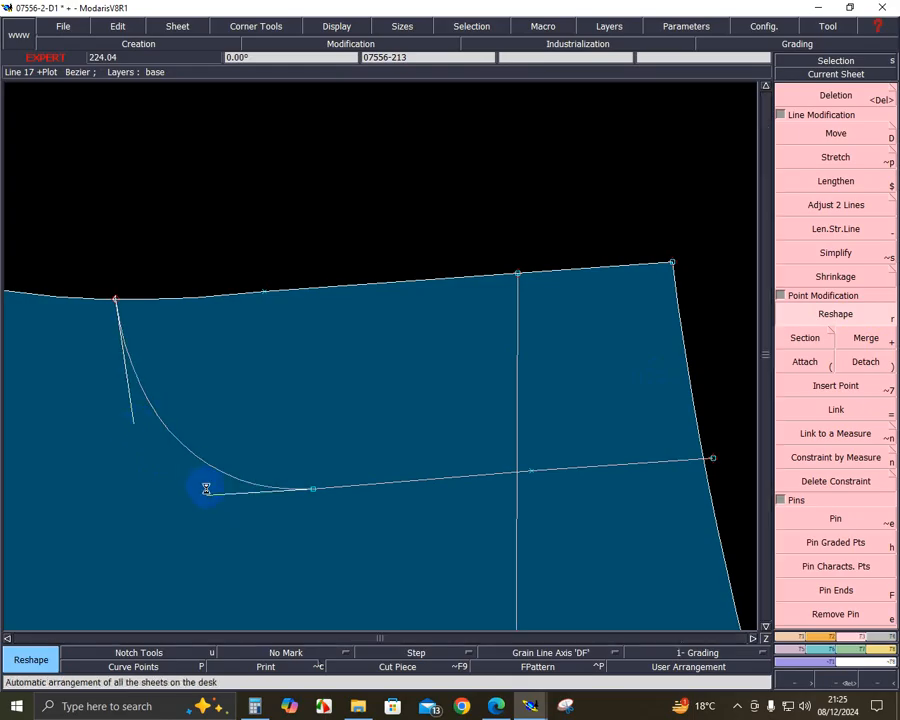
{"action": "left_click", "coordinate": [828, 688]}
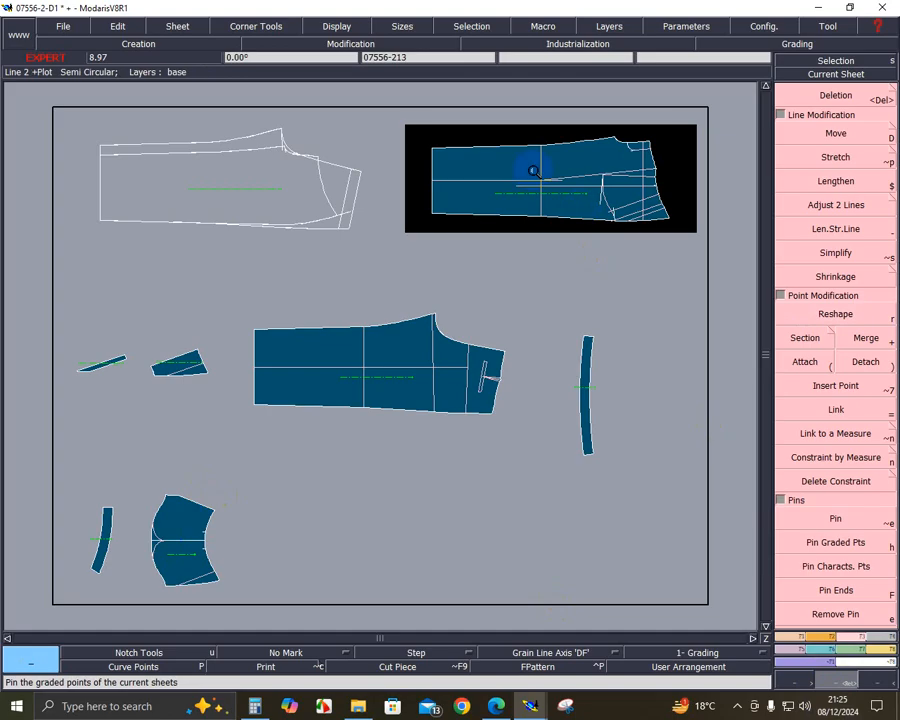
- Insert a point on the crotch seam at the fly curve's end and delete the curve points from there towards the waist
{"action": "left_click_drag", "start_coordinate": [455, 106], "coordinate": [675, 295]}
{"action": "left_click_drag", "start_coordinate": [211, 127], "coordinate": [690, 431]}
{"action": "left_click_drag", "start_coordinate": [367, 149], "coordinate": [700, 345]}
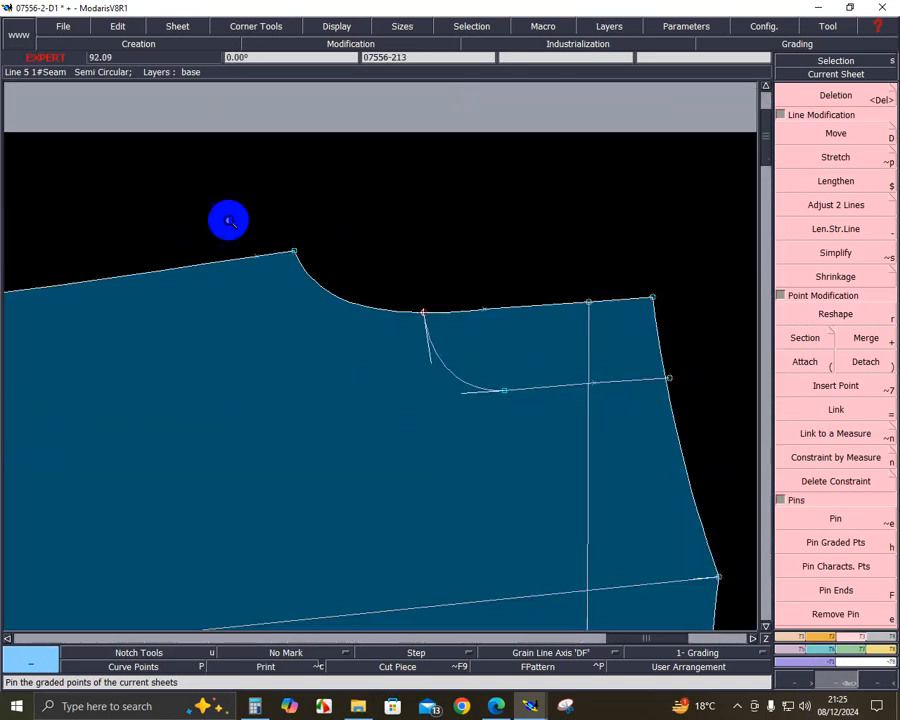
{"action": "left_click_drag", "start_coordinate": [227, 216], "coordinate": [719, 458]}
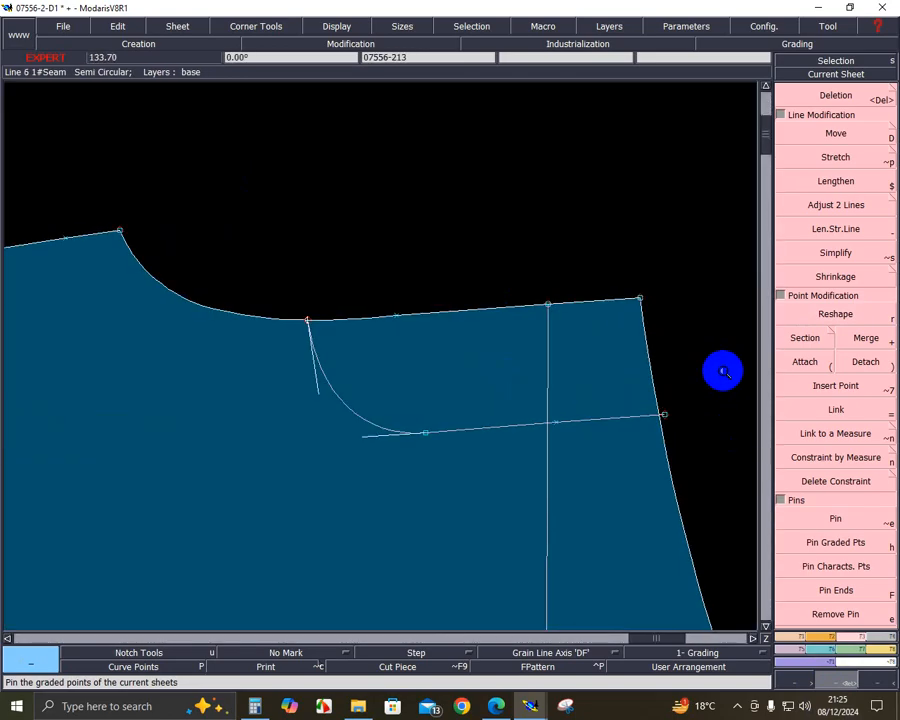
{"action": "left_click", "coordinate": [830, 386]}
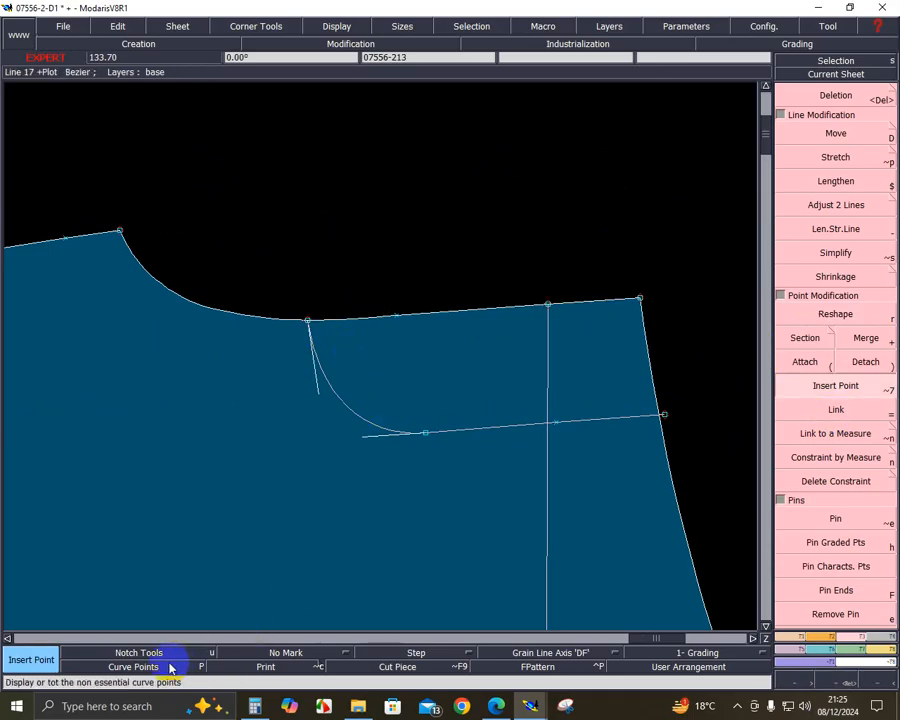
{"action": "key", "text": "Delete"}
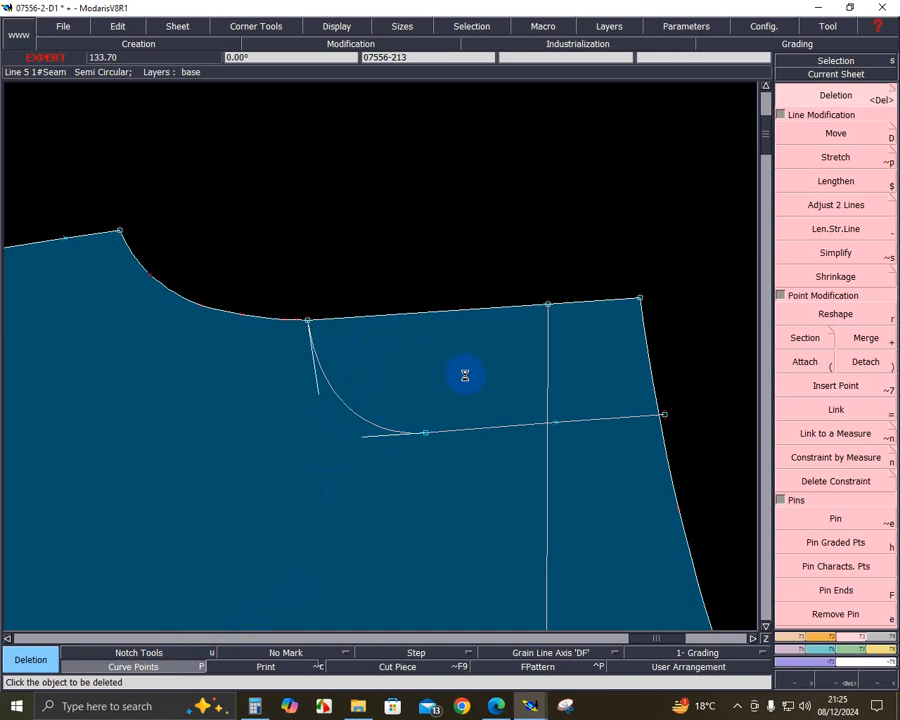
{"action": "key", "text": "ctrl+z"}
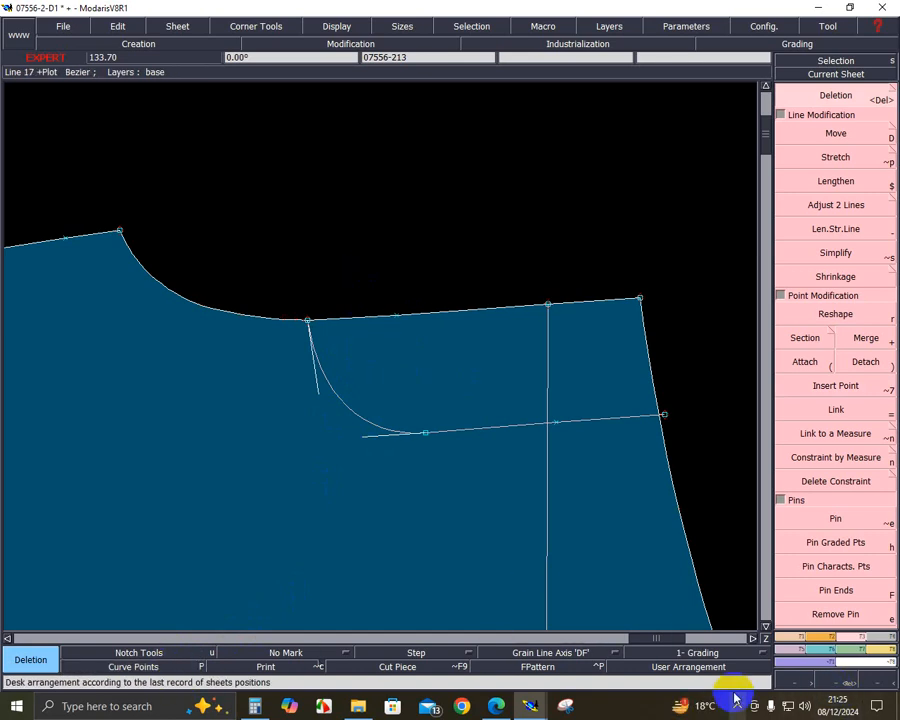
- Set the centre front seam as symmetry axis and mirror the fly's parallel line, the waist edge and the fly curve across it
{"action": "left_click", "coordinate": [788, 638]}
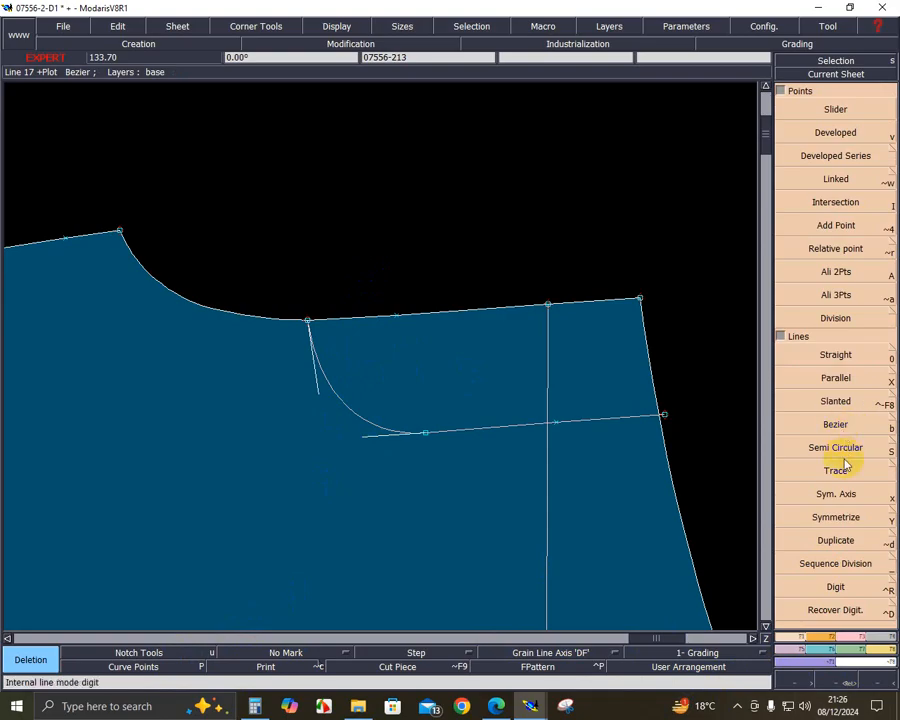
{"action": "left_click", "coordinate": [840, 493]}
{"action": "left_click", "coordinate": [527, 313]}
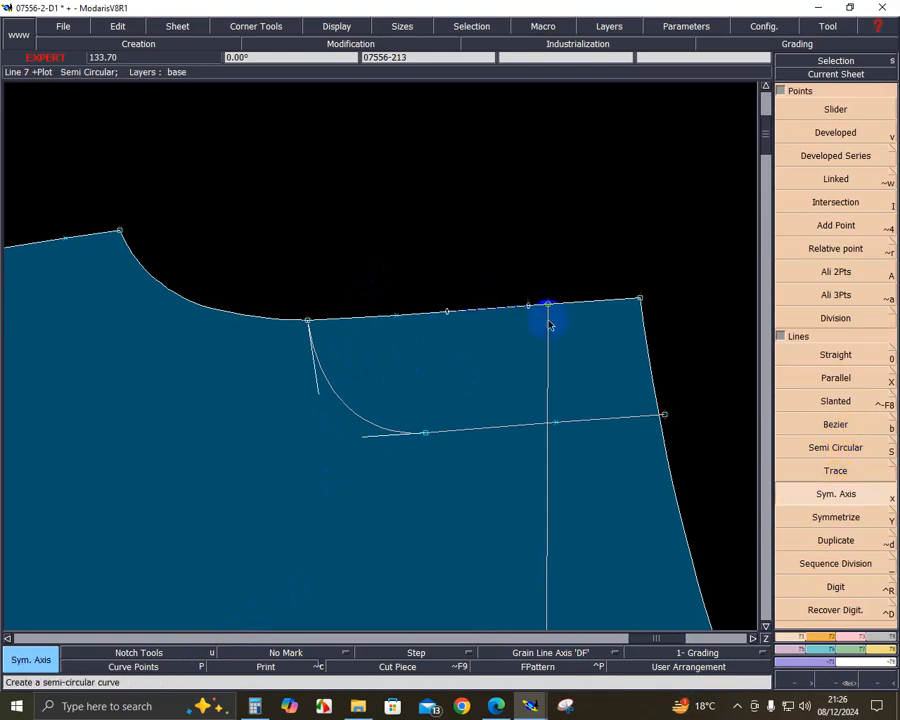
{"action": "left_click", "coordinate": [836, 516]}
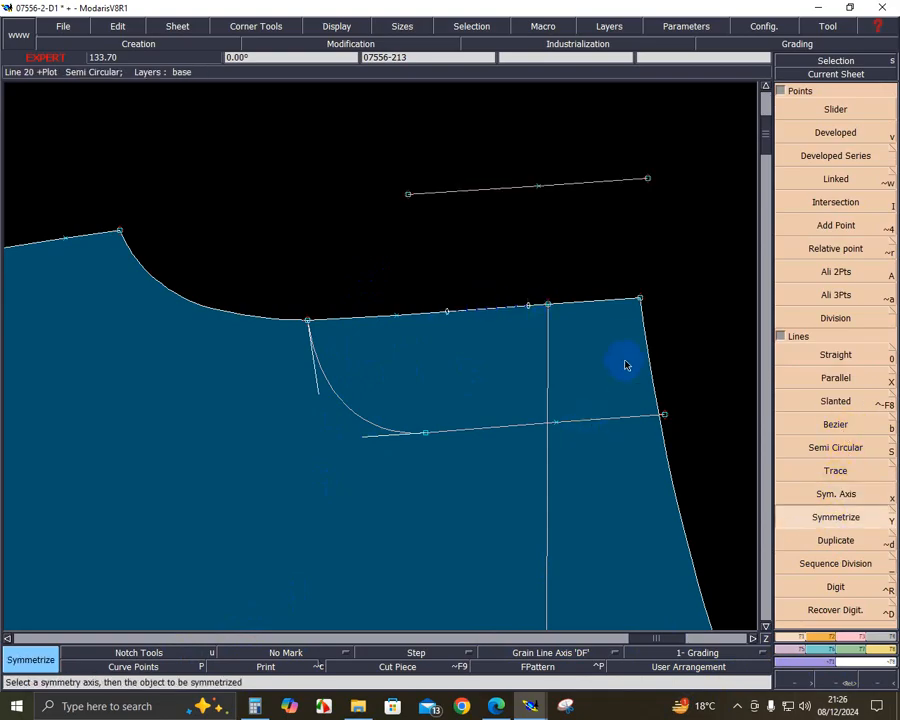
{"action": "left_click", "coordinate": [648, 380]}
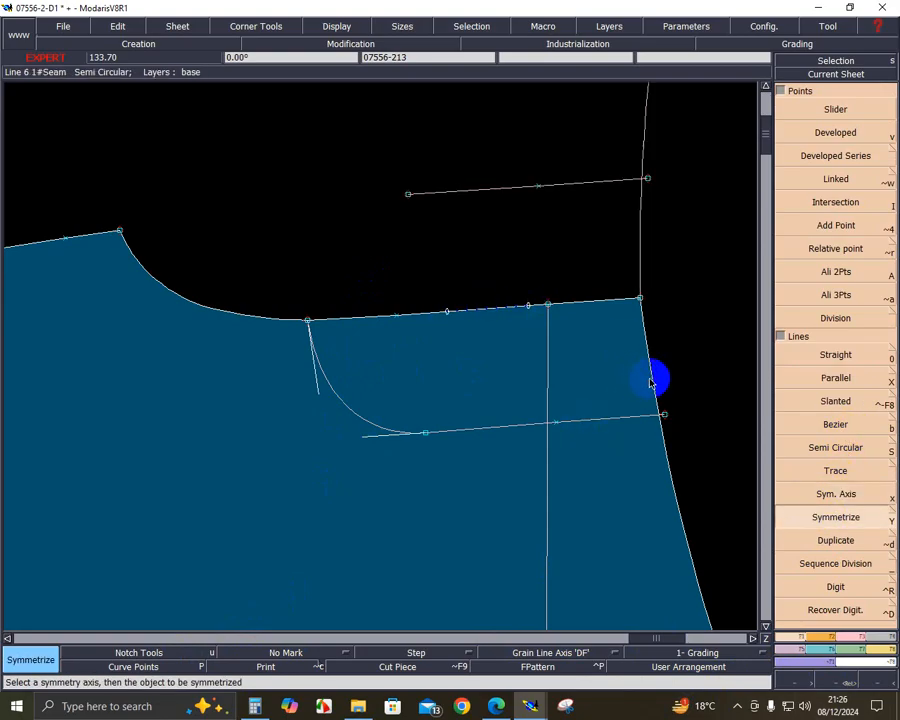
{"action": "left_click", "coordinate": [354, 416]}
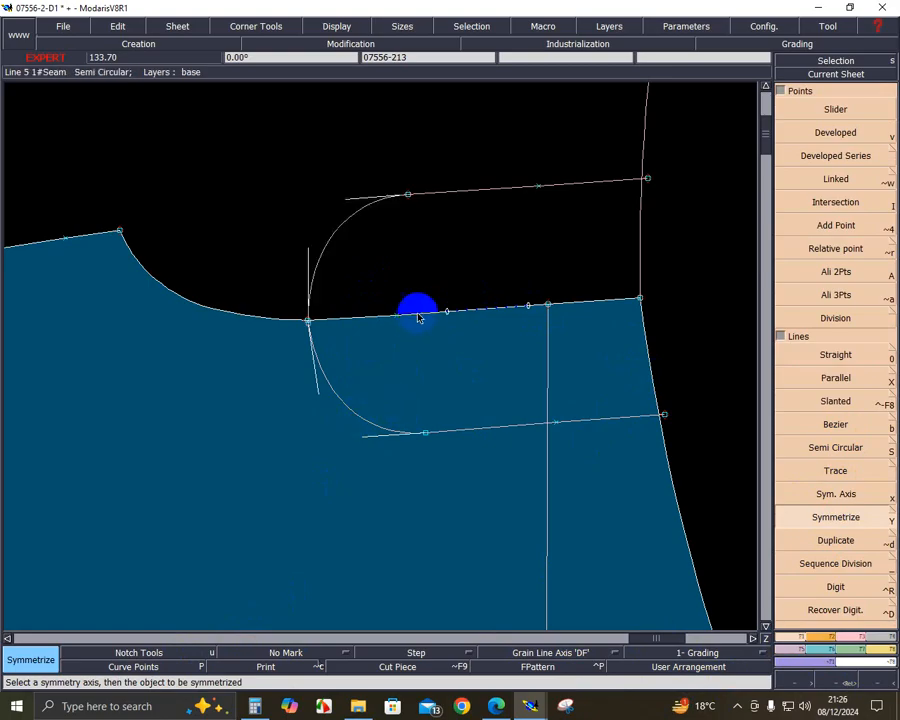
- Try to round the corner between the crotch seam and the mirrored fly curve with a tangent arc
{"action": "left_click", "coordinate": [848, 681]}
{"action": "left_click", "coordinate": [141, 148]}
{"action": "left_click", "coordinate": [454, 394]}
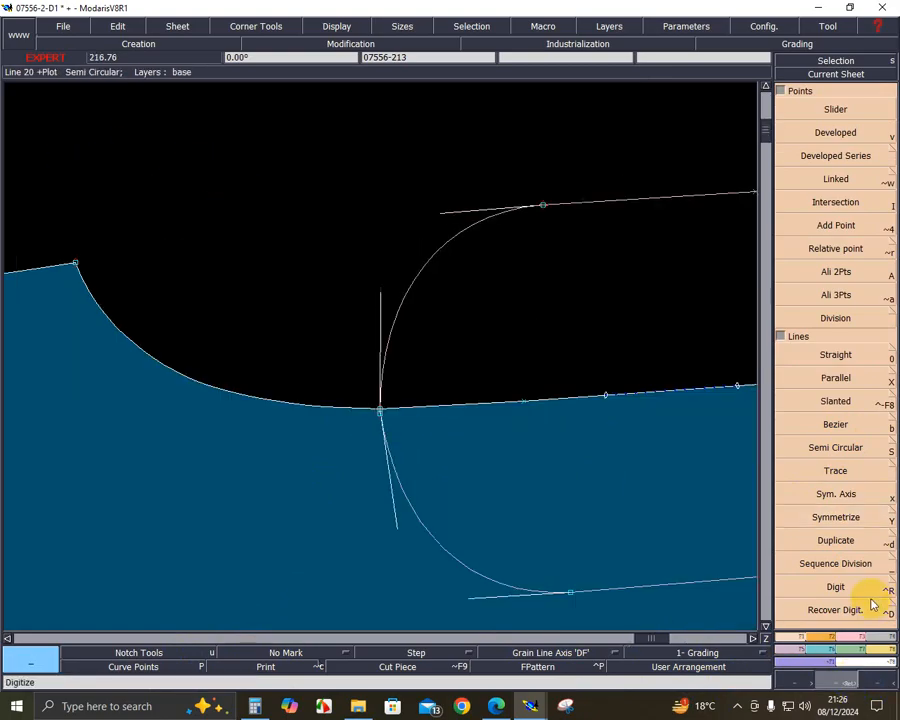
{"action": "left_click", "coordinate": [815, 638]}
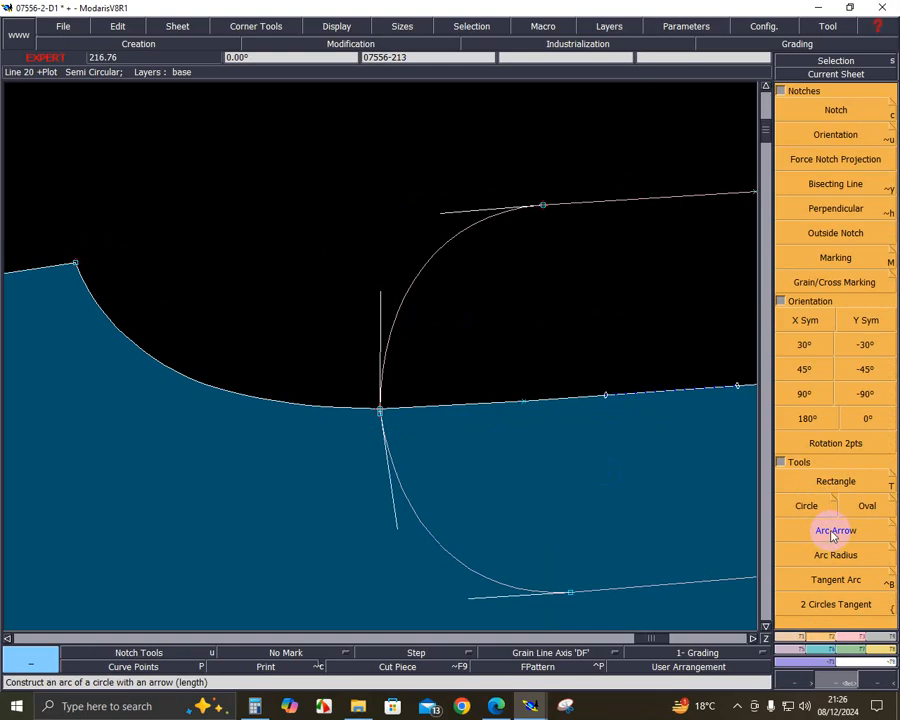
{"action": "left_click", "coordinate": [840, 579]}
{"action": "left_click", "coordinate": [380, 414]}
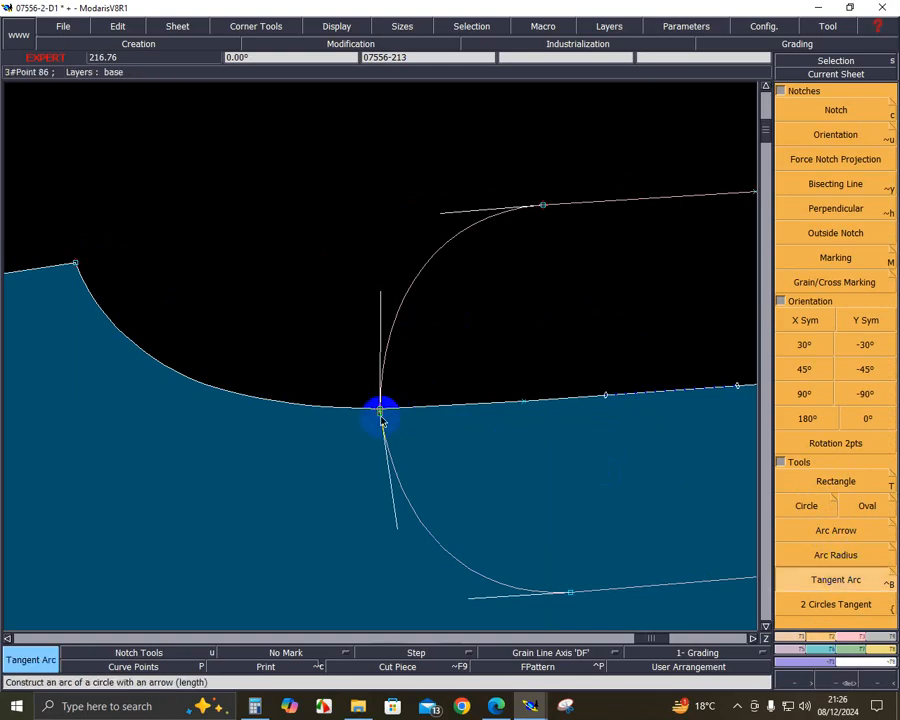
{"action": "left_click", "coordinate": [845, 683]}
{"action": "left_click", "coordinate": [261, 221]}
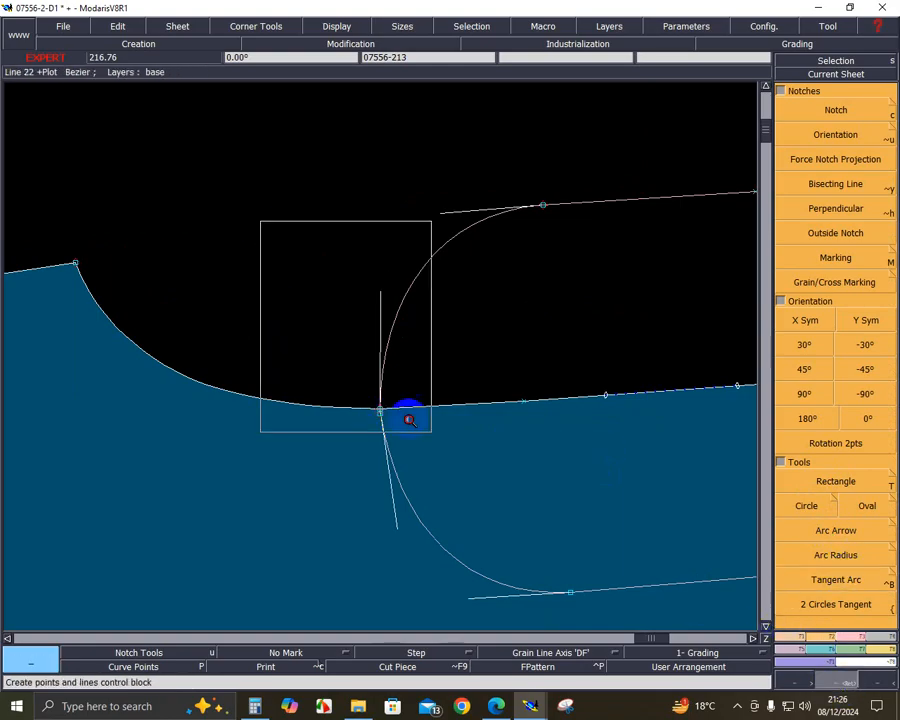
{"action": "left_click", "coordinate": [410, 420]}
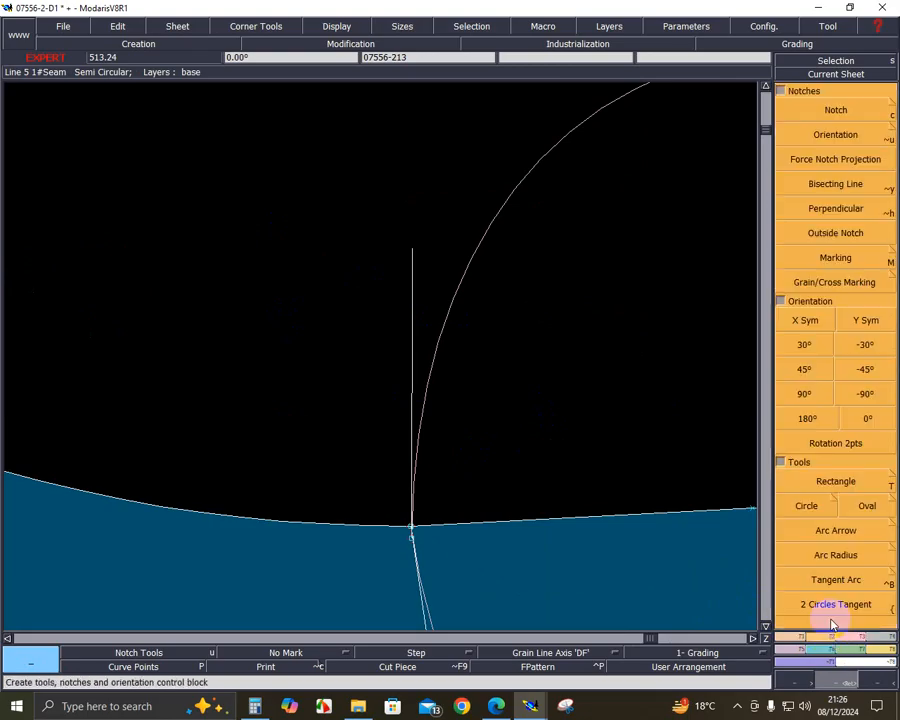
{"action": "left_click", "coordinate": [836, 580]}
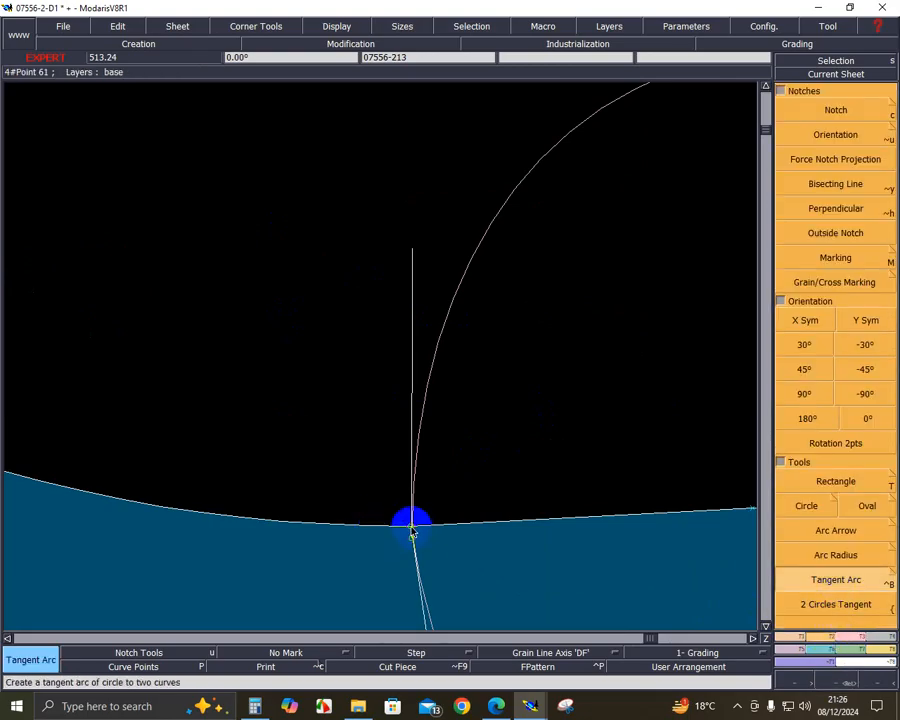
{"action": "left_click", "coordinate": [411, 528]}
{"action": "left_click", "coordinate": [365, 484]}
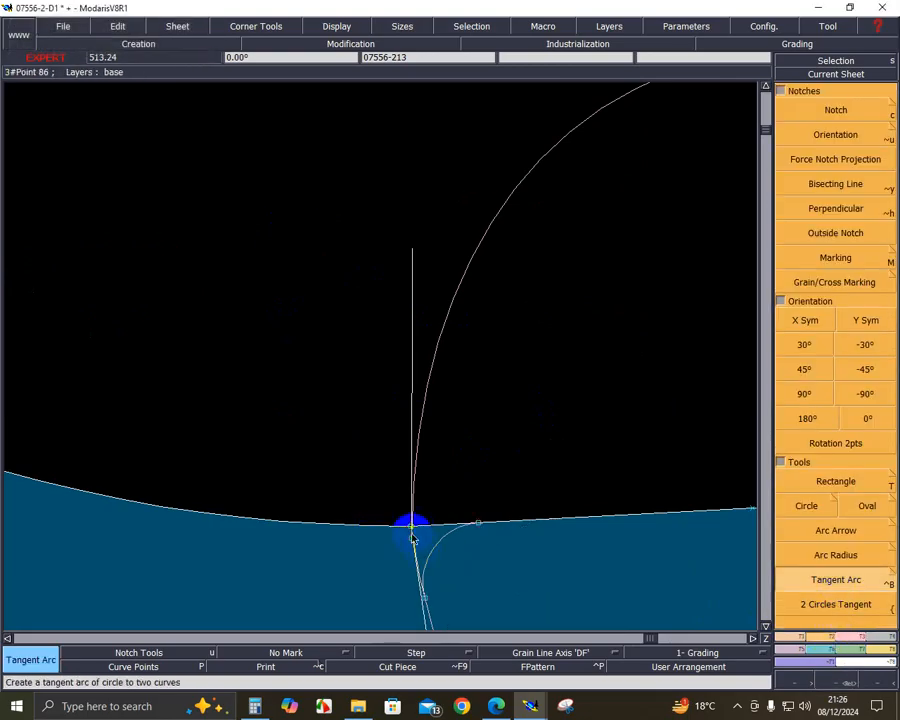
{"action": "key", "text": "ctrl+z"}
{"action": "left_click", "coordinate": [411, 527]}
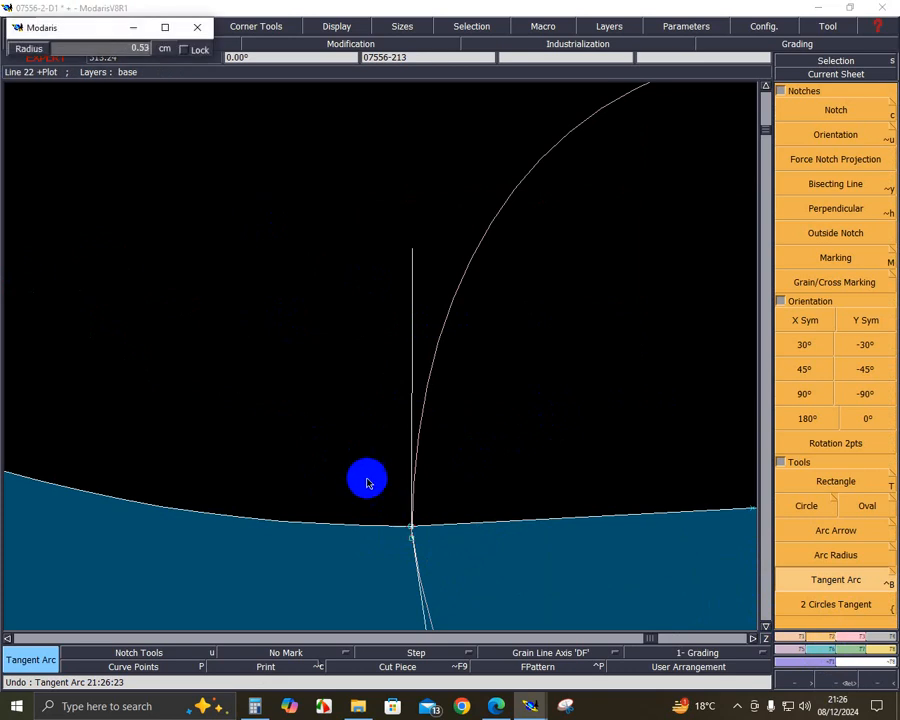
{"action": "left_click_drag", "start_coordinate": [420, 436], "coordinate": [547, 480]}
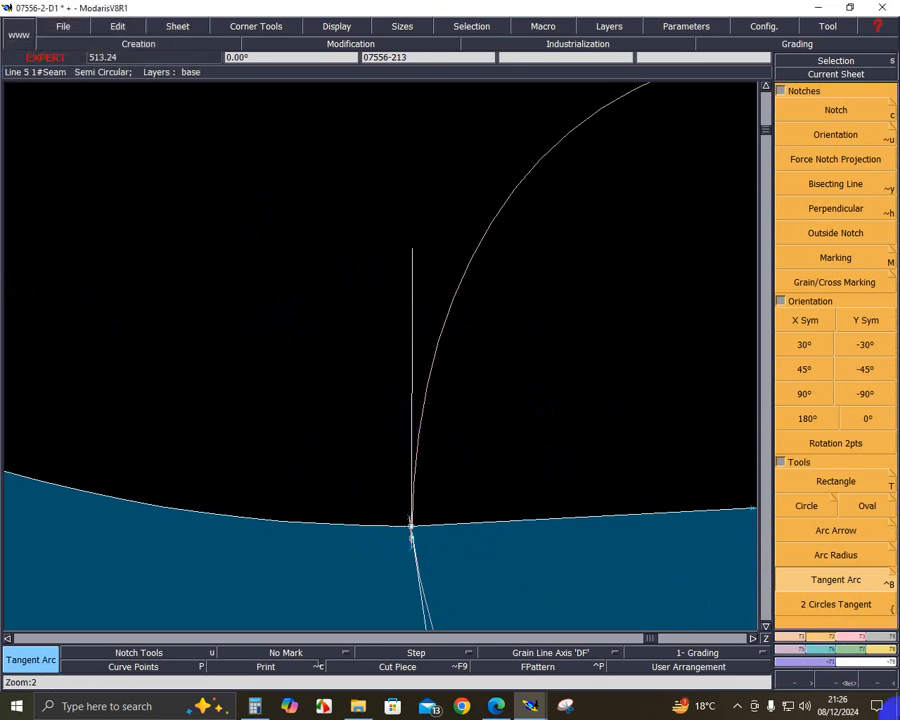
- Attach the mirrored fly curve's lower end to the point where the original fly curve meets the crotch seam
{"action": "left_click", "coordinate": [857, 645]}
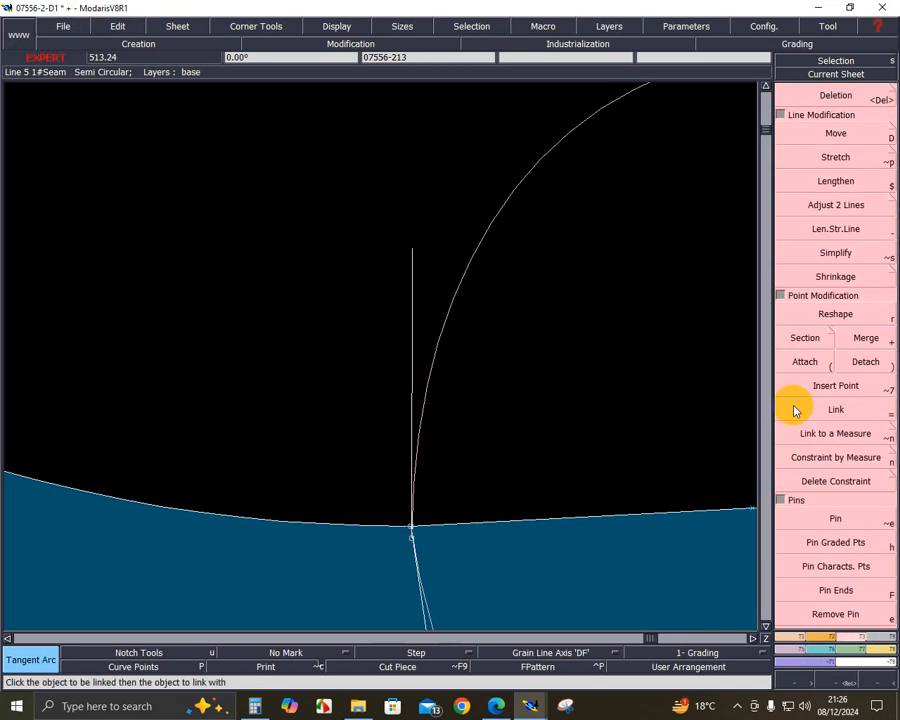
{"action": "left_click", "coordinate": [800, 361]}
{"action": "left_click", "coordinate": [411, 530]}
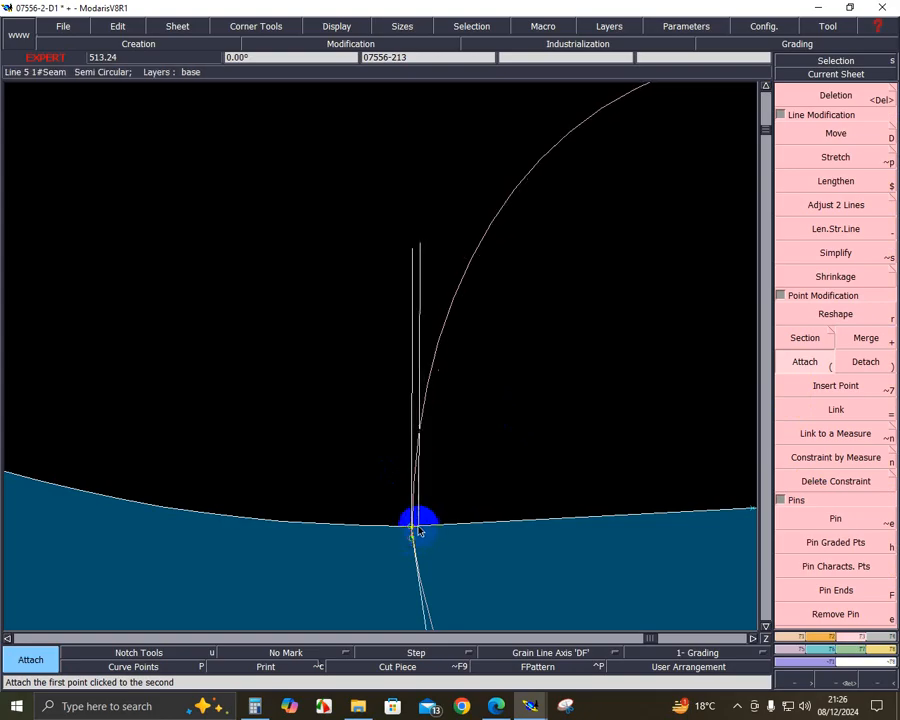
{"action": "left_click", "coordinate": [416, 526]}
- Try tangent arcs of different radii at the attached junction, on the trouser side of the crotch seam
{"action": "left_click", "coordinate": [828, 650]}
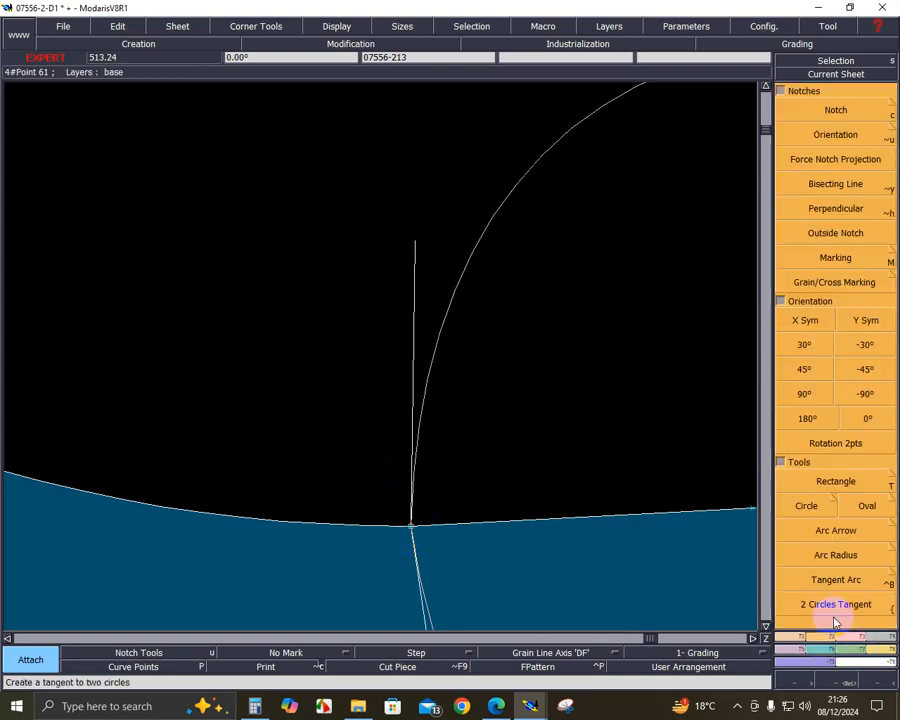
{"action": "left_click", "coordinate": [835, 579]}
{"action": "left_click", "coordinate": [410, 524]}
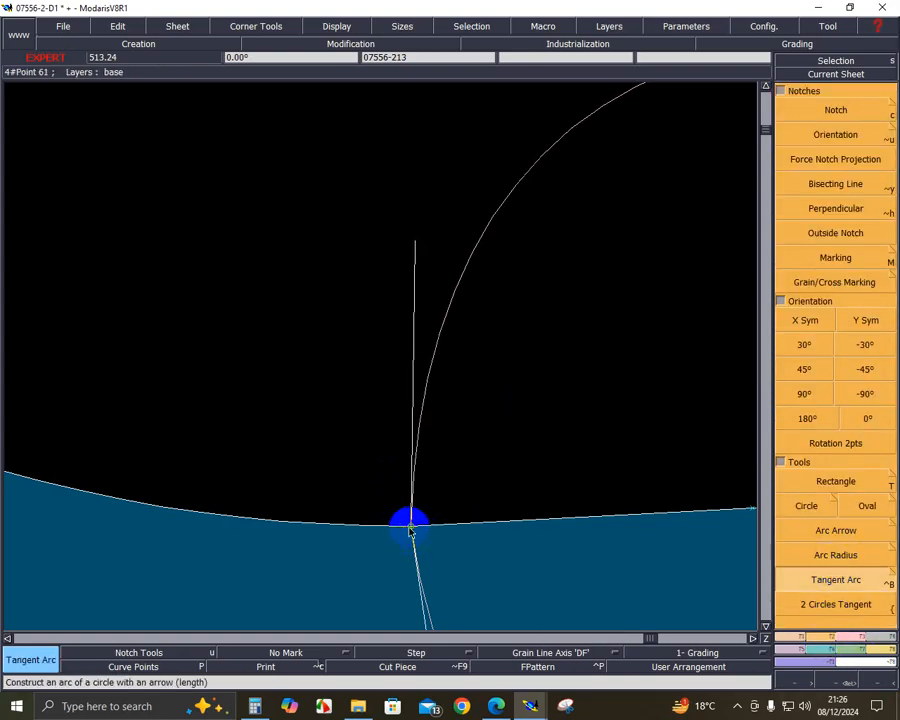
{"action": "left_click", "coordinate": [396, 516]}
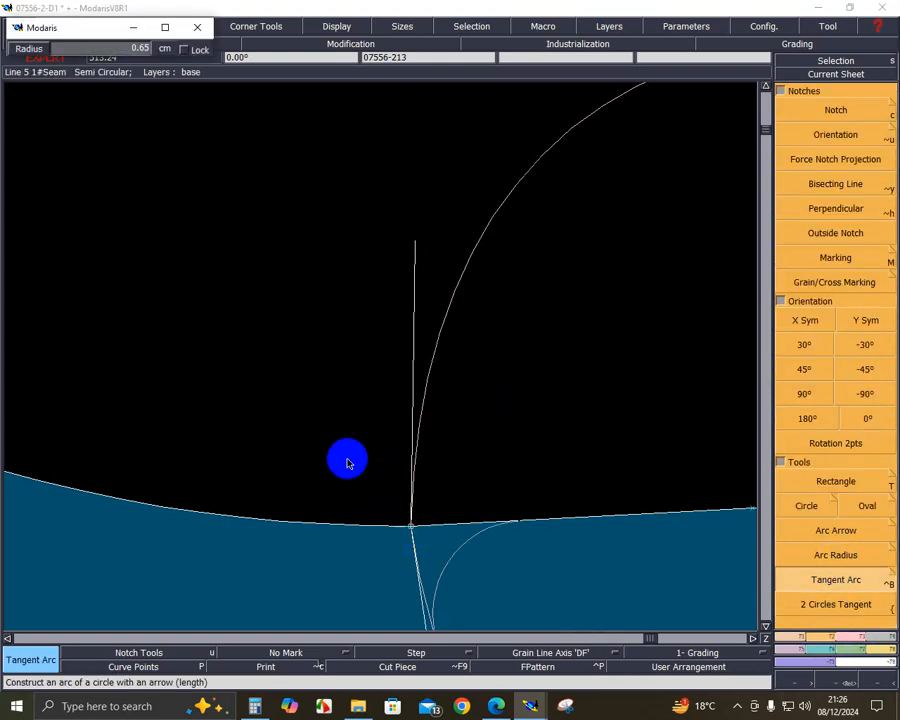
{"action": "key", "text": "ctrl+z"}
{"action": "left_click", "coordinate": [412, 526]}
{"action": "left_click", "coordinate": [421, 533]}
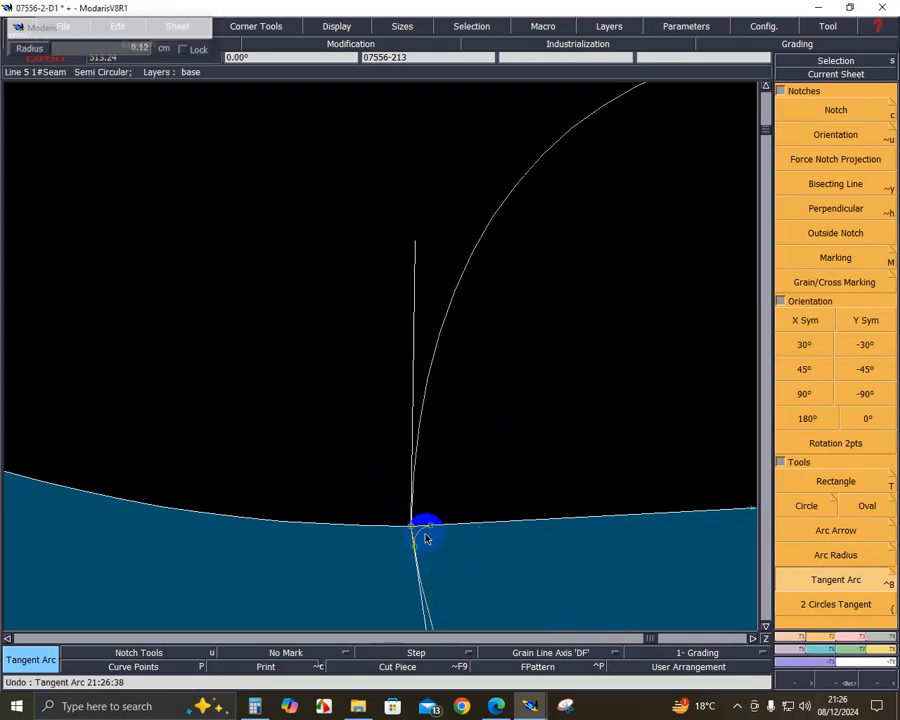
{"action": "left_click", "coordinate": [410, 529]}
{"action": "left_click", "coordinate": [364, 519]}
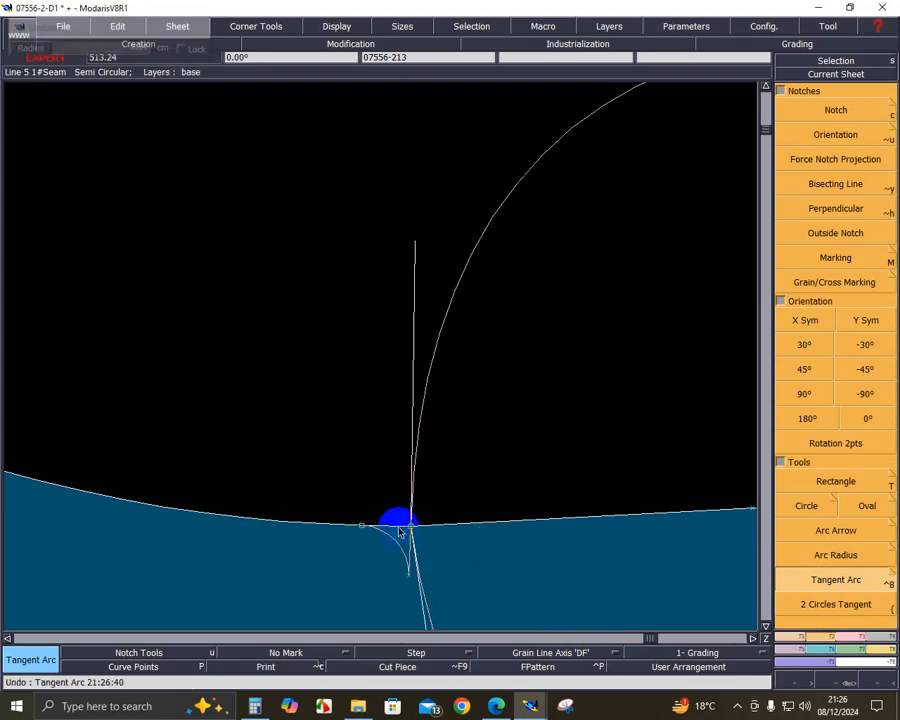
{"action": "key", "text": "ctrl+z"}
- Join the crotch seam to the mirrored fly curve with a tangent arc of about 1.98 cm radius on the crotch side, outside the piece
{"action": "left_click", "coordinate": [410, 529]}
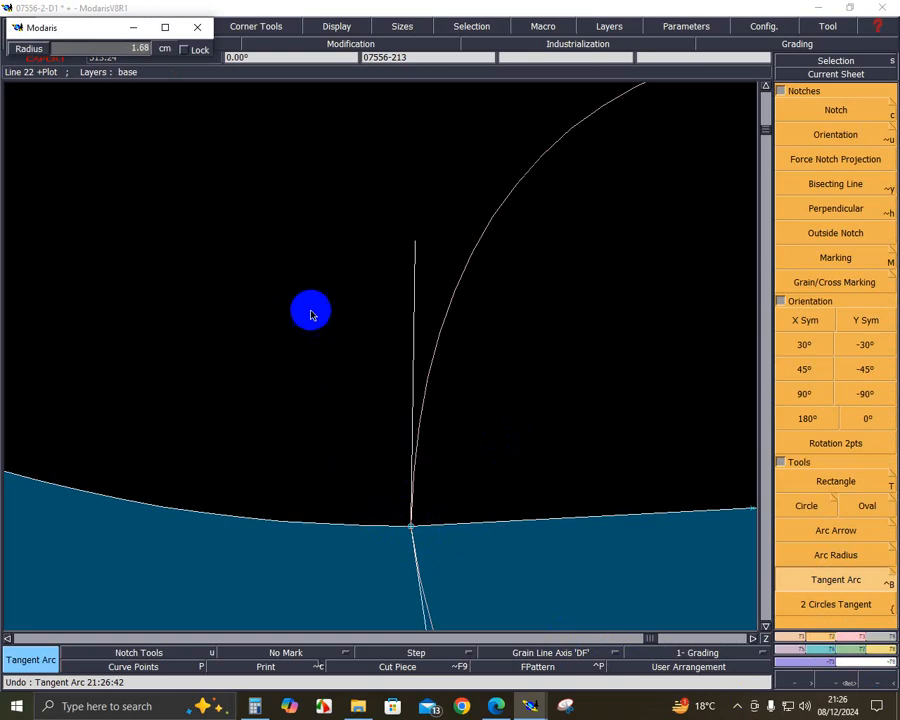
{"action": "scroll", "coordinate": [376, 258], "scroll_direction": "down", "scroll_amount": 1}
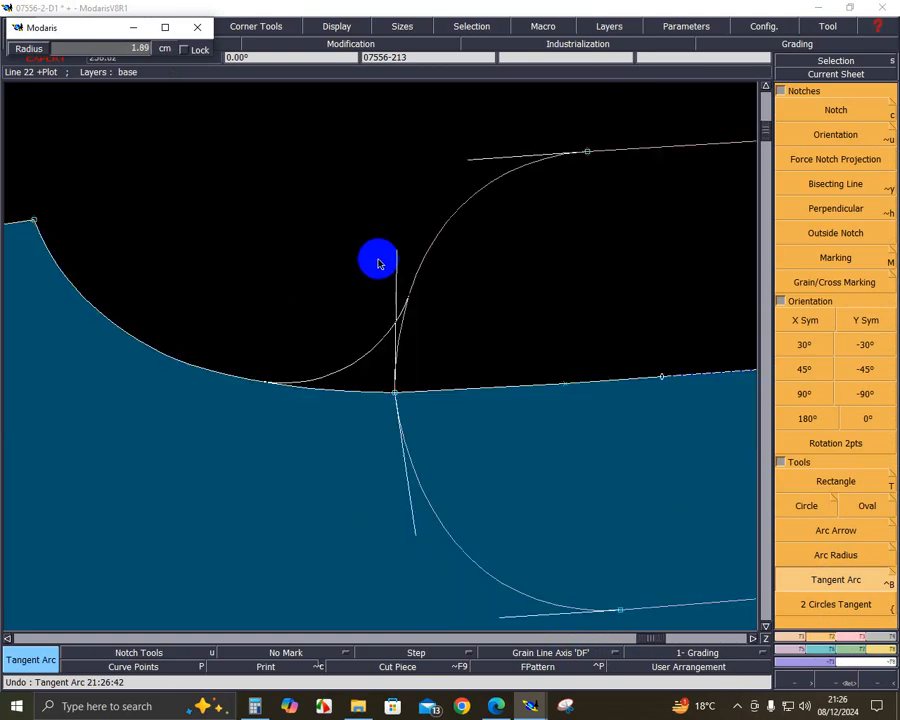
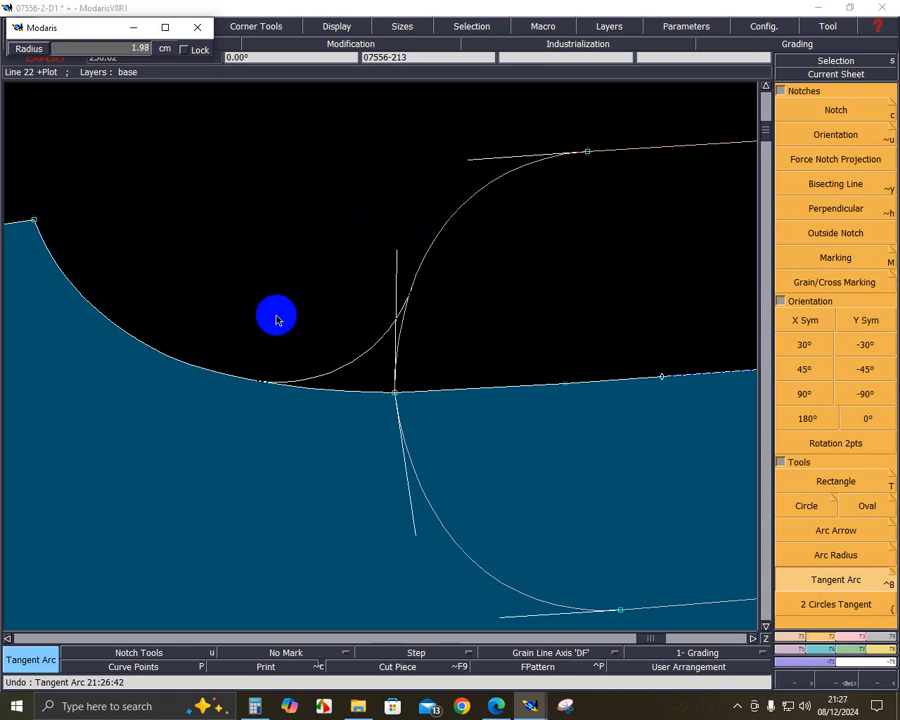
{"action": "left_click", "coordinate": [278, 316]}
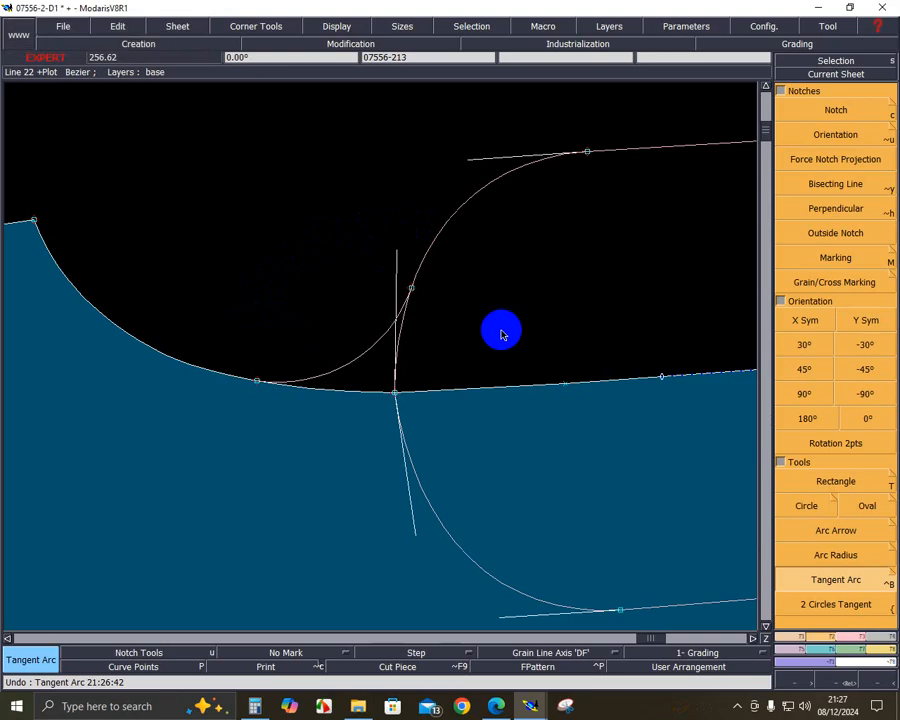
{"action": "key", "text": "Home"}
{"action": "left_click", "coordinate": [834, 684]}
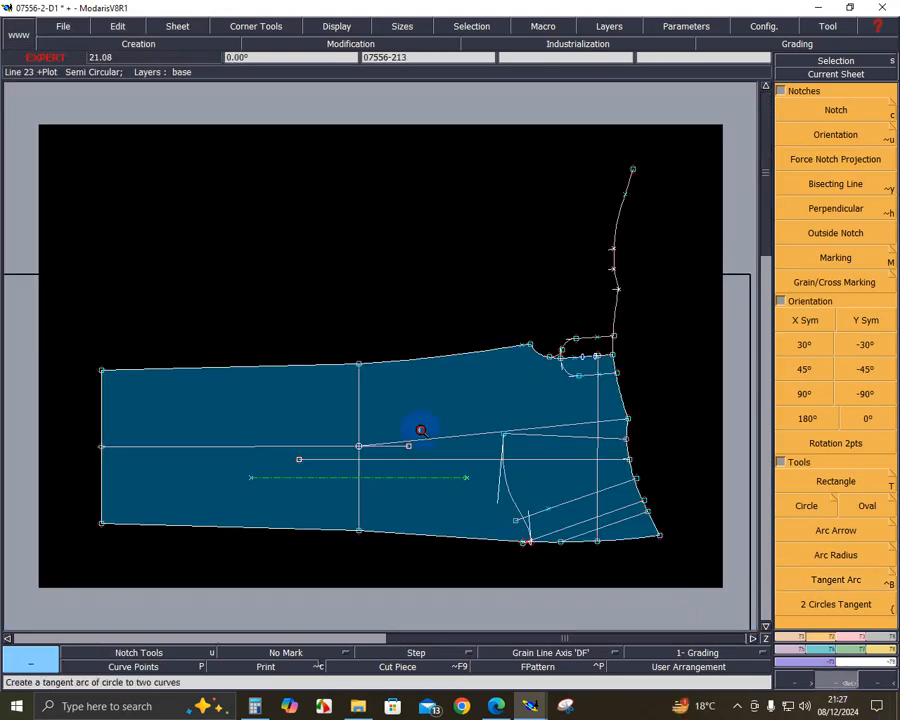
- Try to extract the seam outline of the front trouser piece with its fly, leaving out the pocket corner
{"action": "left_click_drag", "start_coordinate": [421, 430], "coordinate": [655, 573]}
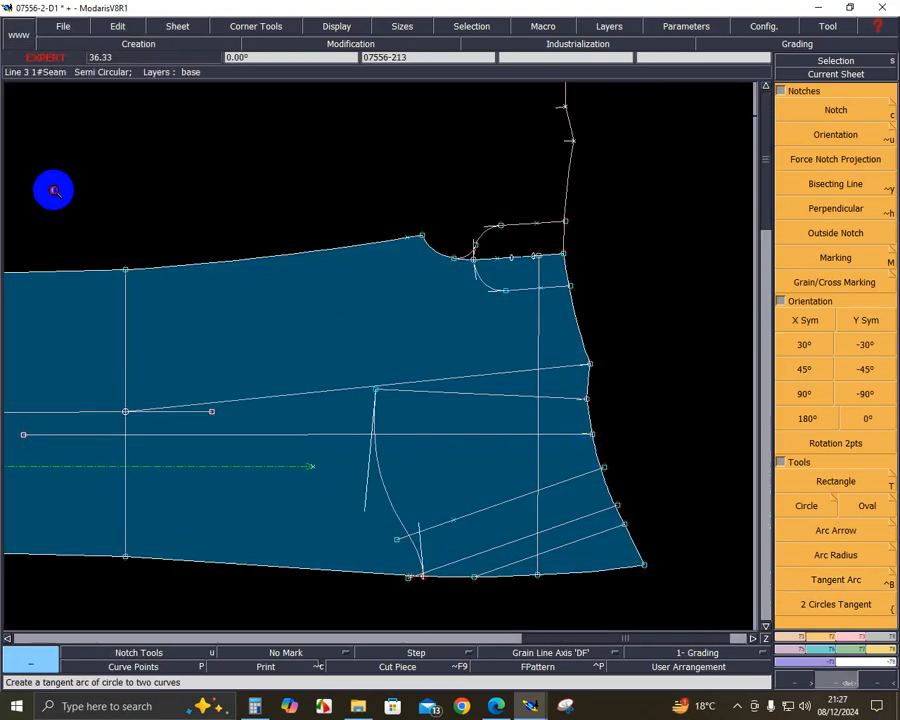
{"action": "left_click_drag", "start_coordinate": [53, 190], "coordinate": [665, 596]}
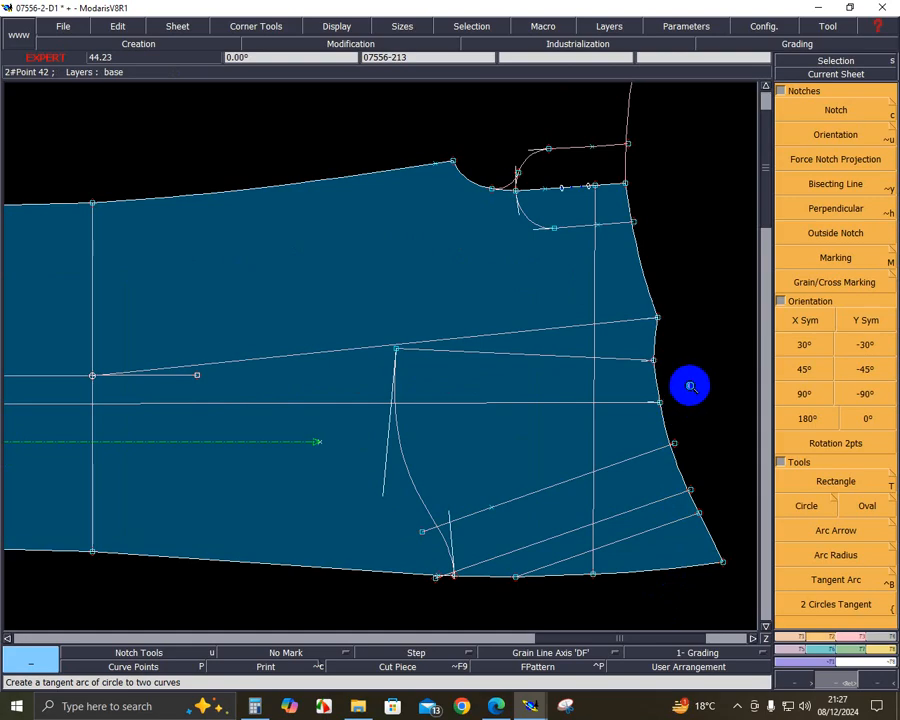
{"action": "left_click", "coordinate": [885, 637]}
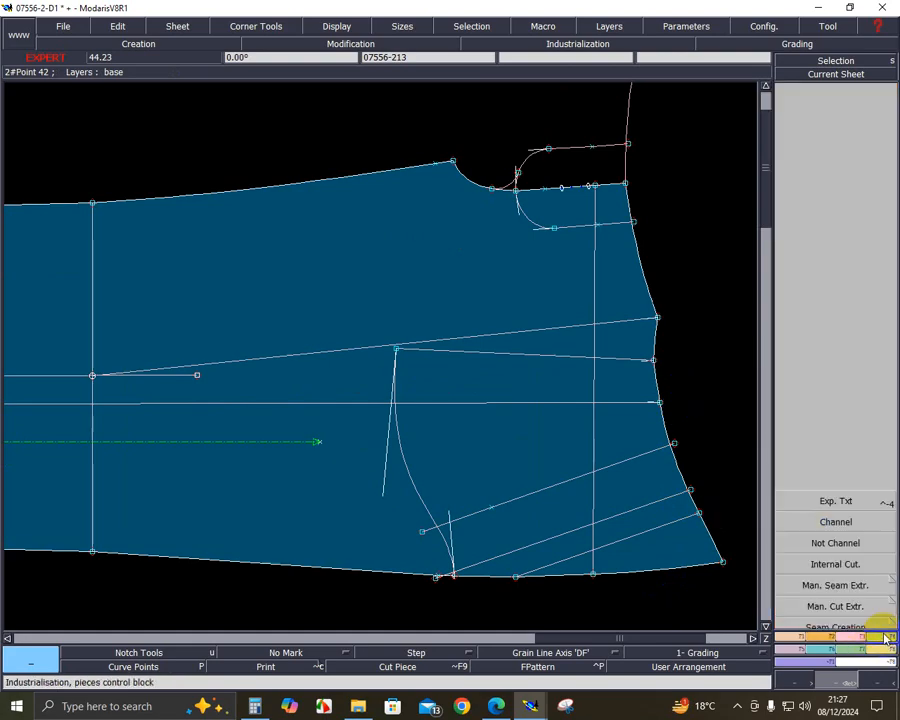
{"action": "left_click", "coordinate": [845, 437]}
{"action": "left_click", "coordinate": [802, 416]}
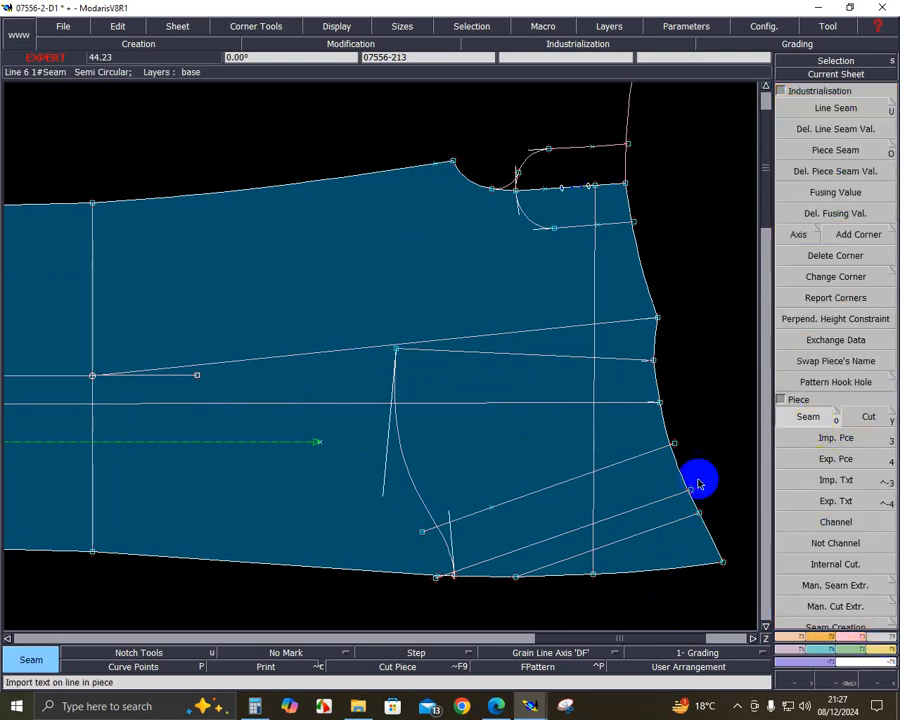
{"action": "left_click", "coordinate": [646, 519]}
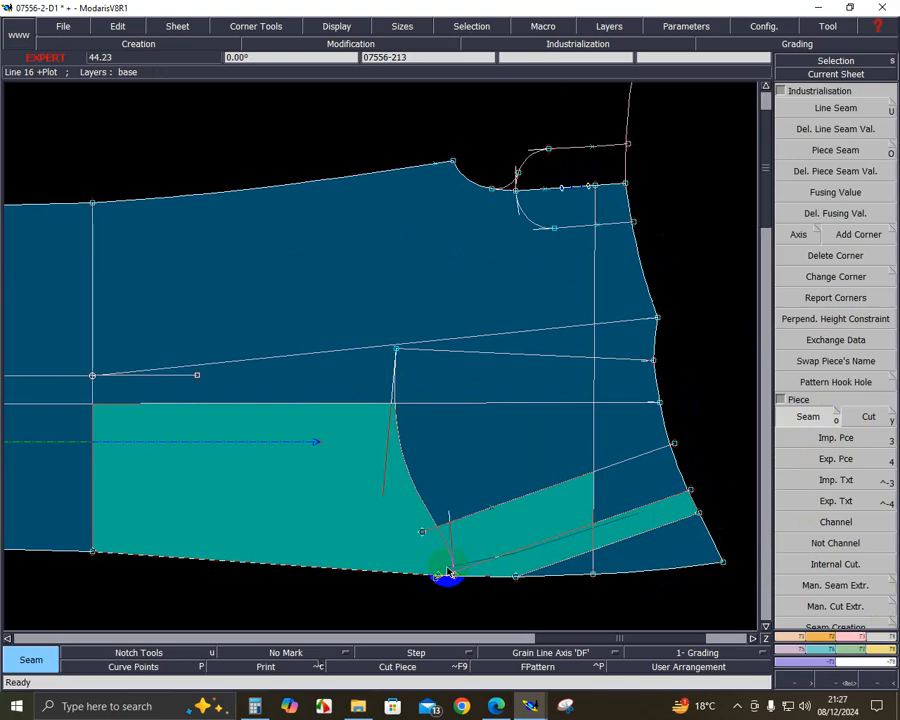
{"action": "mouse_move", "coordinate": [455, 570]}
{"action": "left_mouse_down"}
{"action": "mouse_move", "coordinate": [638, 494]}
{"action": "mouse_move", "coordinate": [575, 316]}
{"action": "mouse_move", "coordinate": [579, 180]}
{"action": "mouse_move", "coordinate": [607, 247]}
{"action": "mouse_move", "coordinate": [611, 406]}
{"action": "mouse_move", "coordinate": [438, 488]}
{"action": "mouse_move", "coordinate": [155, 413]}
{"action": "mouse_move", "coordinate": [62, 414]}
{"action": "mouse_move", "coordinate": [181, 434]}
{"action": "mouse_move", "coordinate": [315, 414]}
{"action": "mouse_move", "coordinate": [343, 445]}
{"action": "left_mouse_up"}
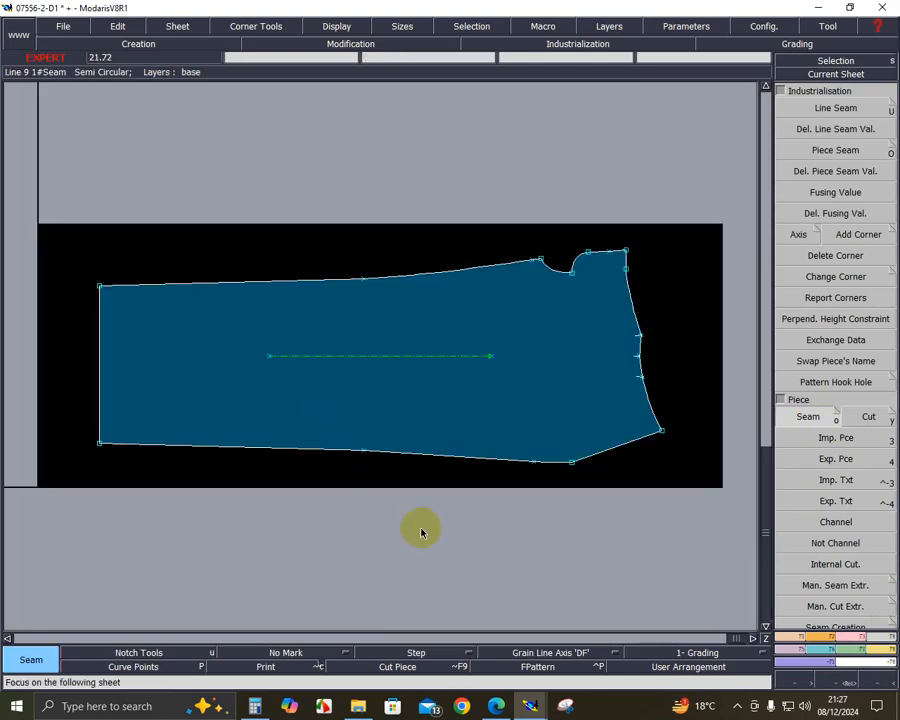
- Try straight lines at the fly base and the knee on the extracted front, and undo them together with the extraction
{"action": "key", "text": "d"}
{"action": "left_click", "coordinate": [623, 266]}
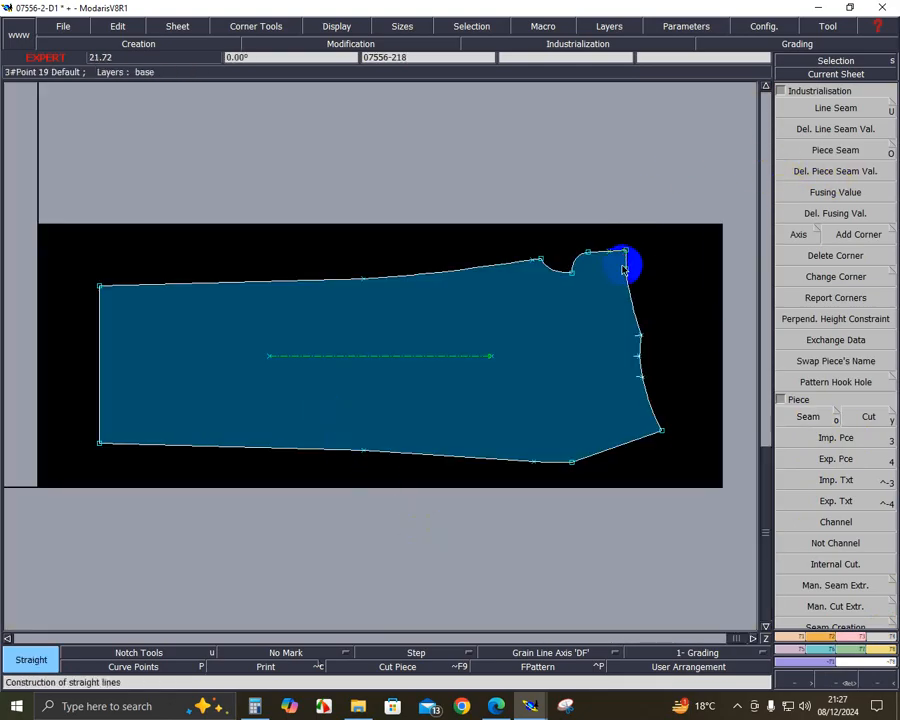
{"action": "left_click", "coordinate": [570, 268]}
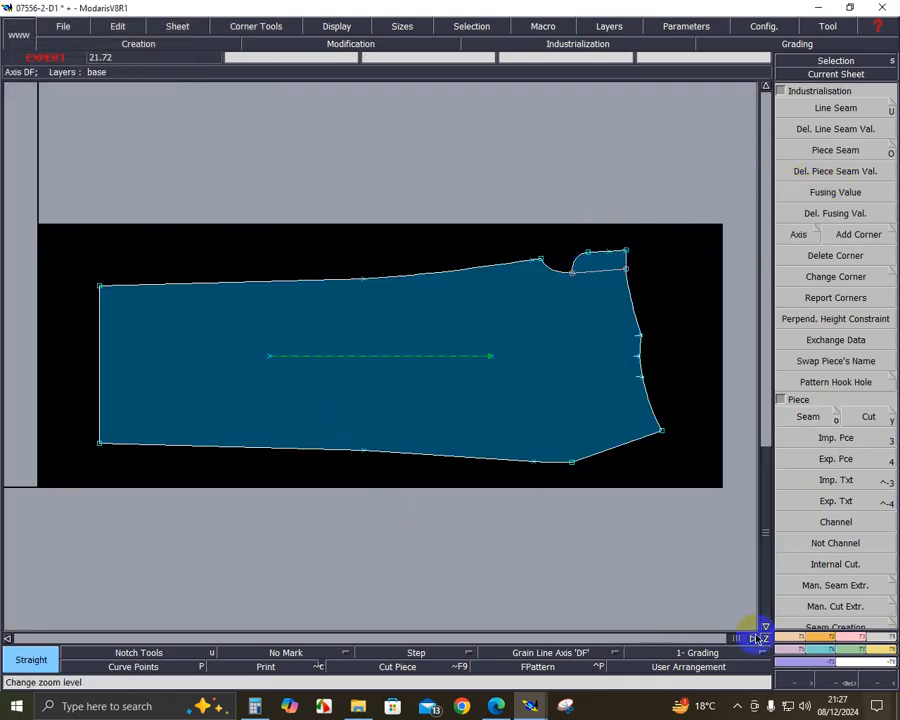
{"action": "left_click", "coordinate": [243, 413]}
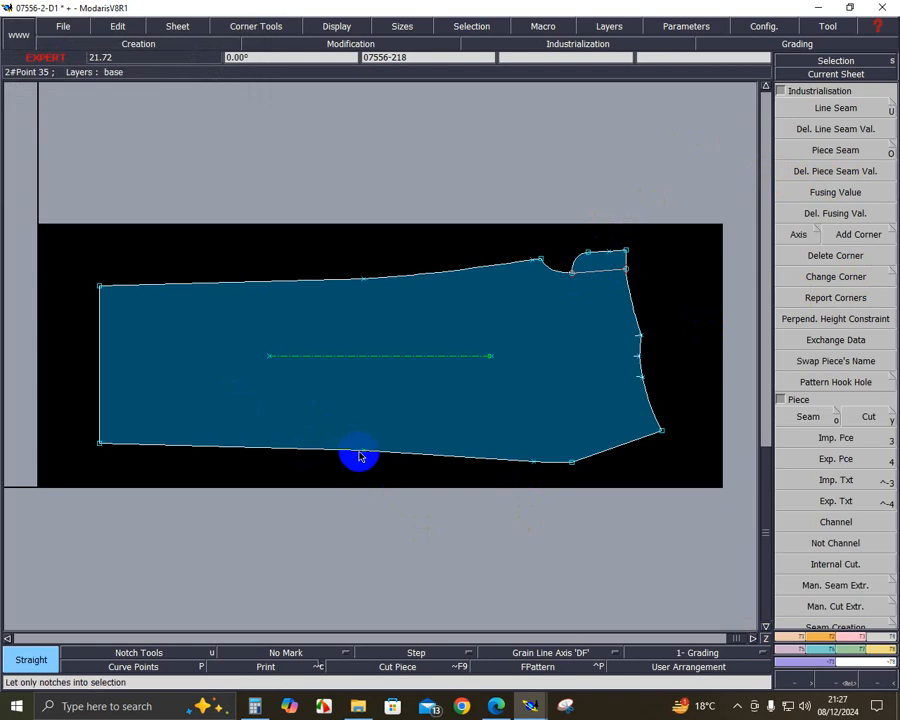
{"action": "left_click", "coordinate": [365, 451]}
{"action": "left_click", "coordinate": [370, 376]}
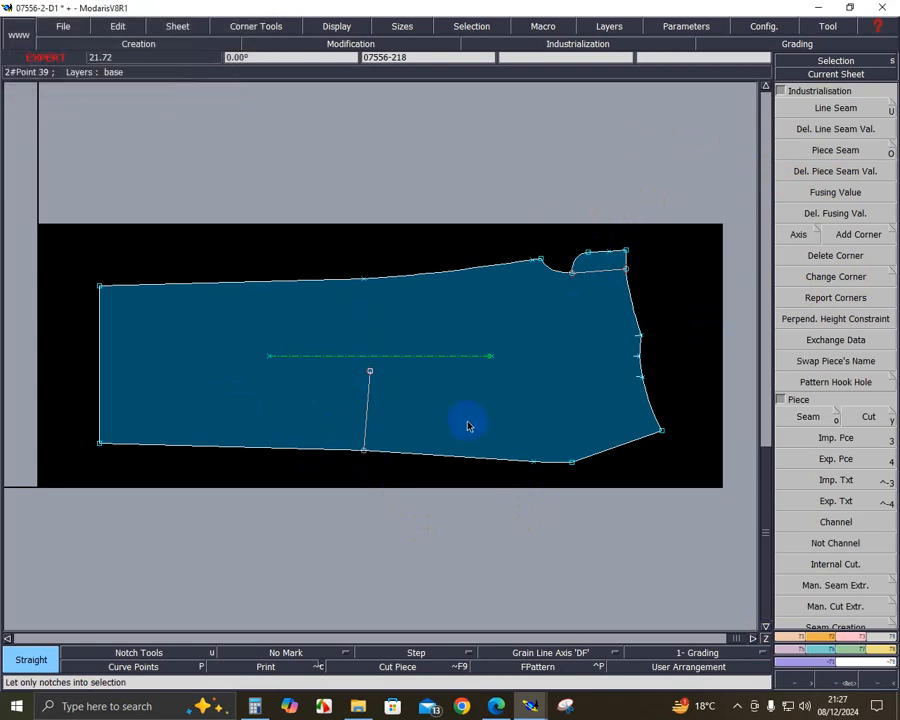
{"action": "key", "text": "ctrl+z"}
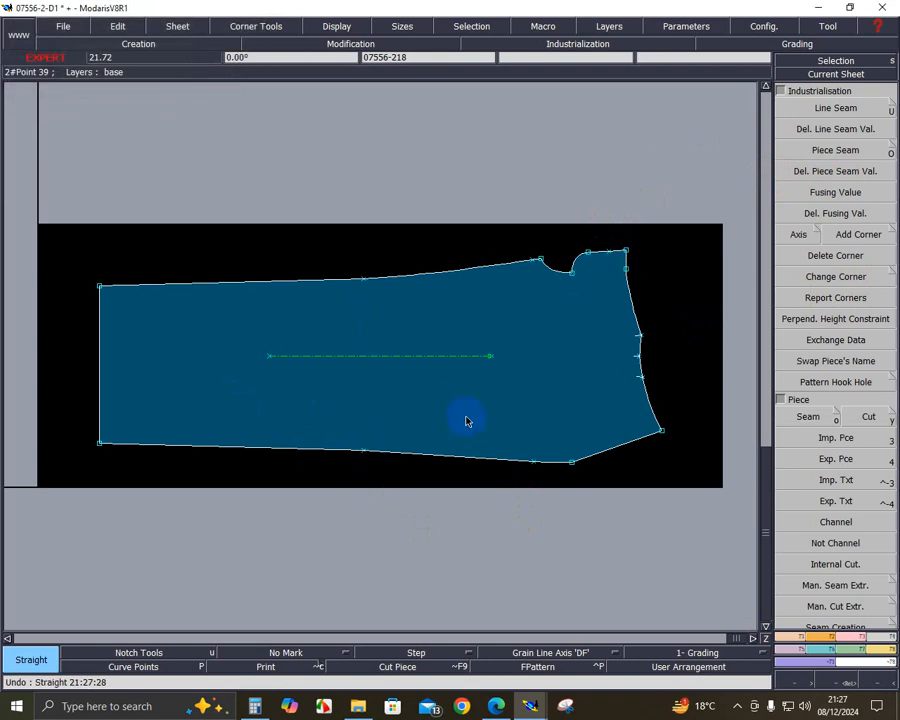
{"action": "key", "text": "ctrl+z"}
{"action": "key", "text": "j"}
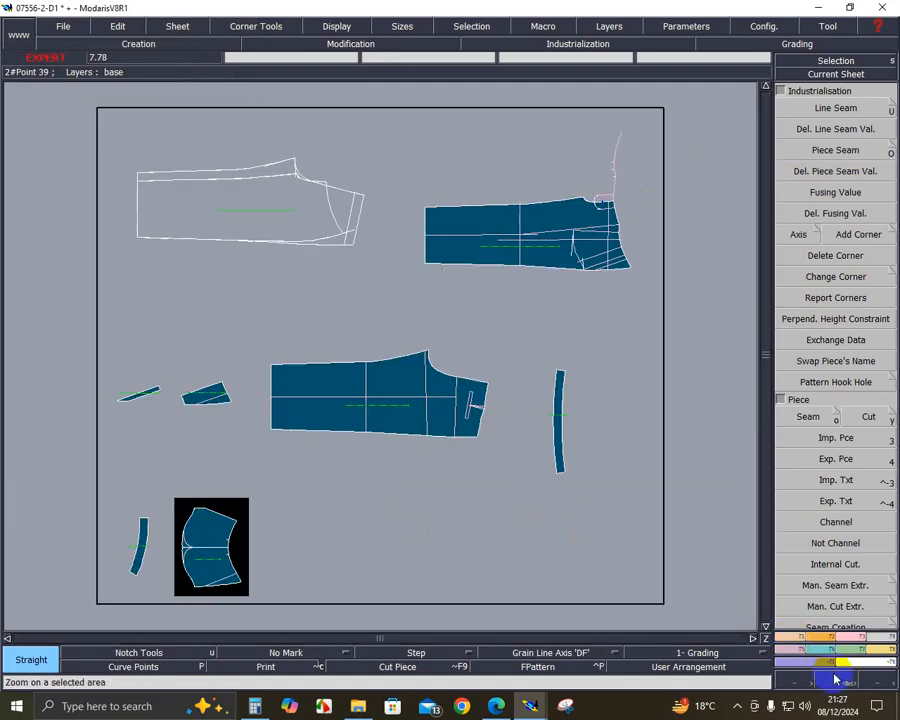
- Delete the middle of the three slanted pocket lines on the front piece
{"action": "left_click", "coordinate": [831, 677]}
{"action": "left_click_drag", "start_coordinate": [514, 217], "coordinate": [751, 281]}
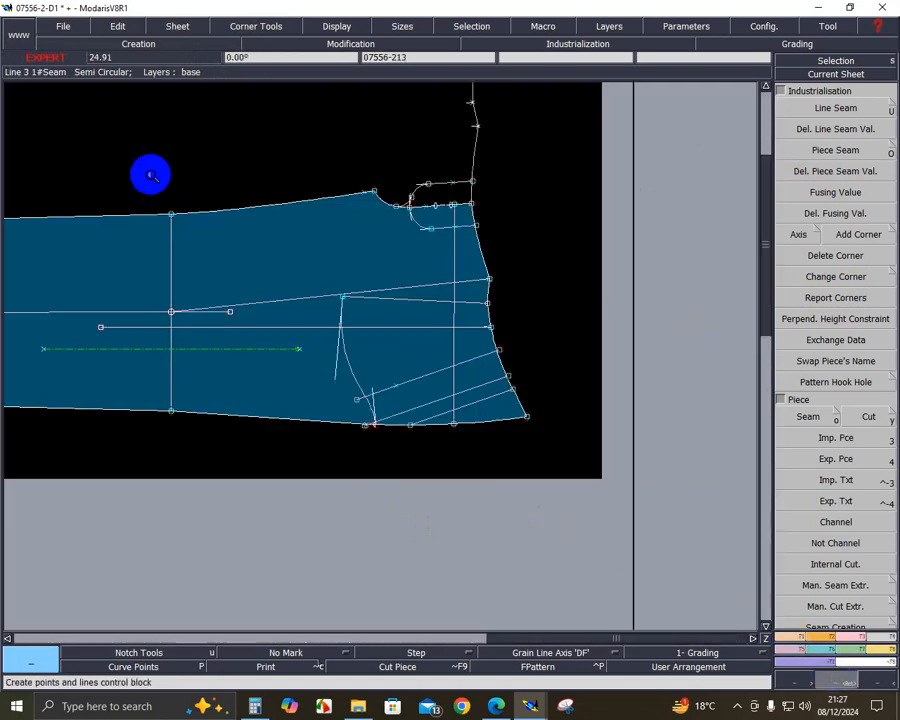
{"action": "left_click_drag", "start_coordinate": [98, 148], "coordinate": [556, 458]}
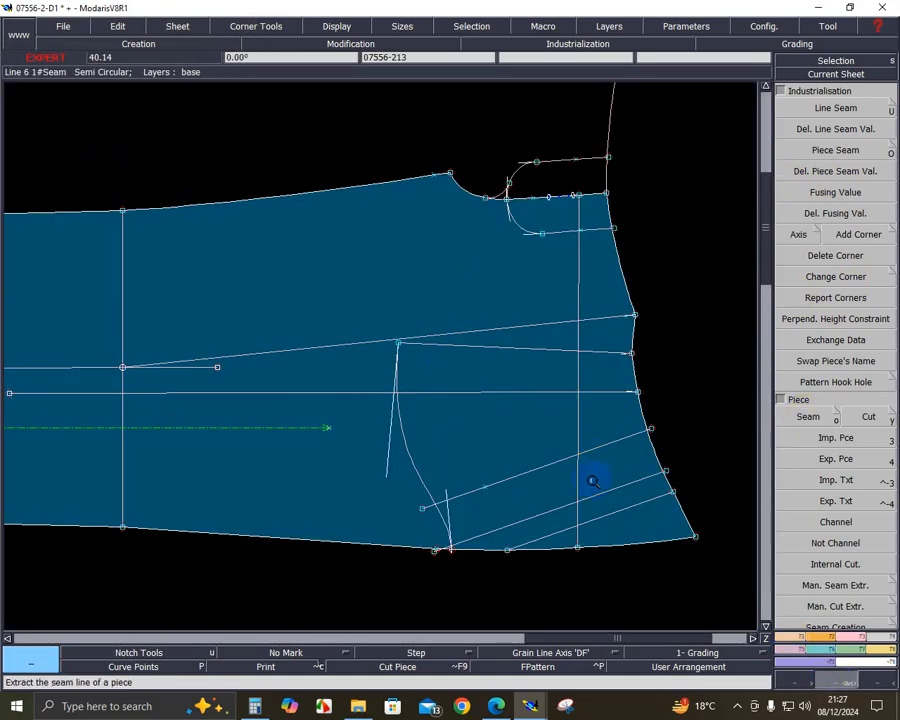
{"action": "key", "text": "Delete"}
{"action": "left_click", "coordinate": [494, 532]}
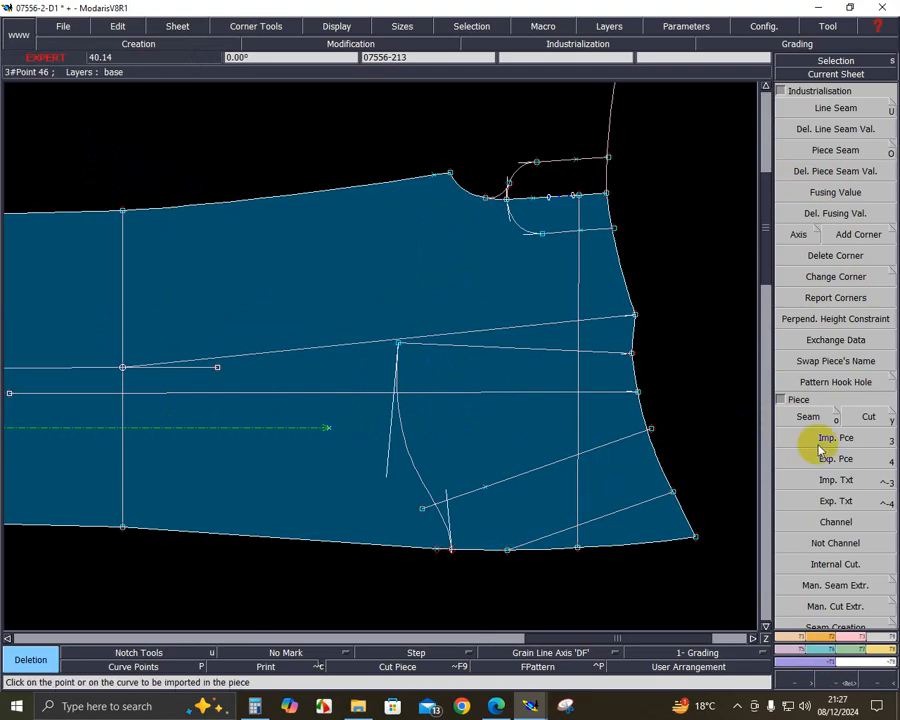
- Extract the front as a new seam piece from all zones including the rounded fly extension, leaving out the slanted pocket corner
{"action": "left_click", "coordinate": [810, 416]}
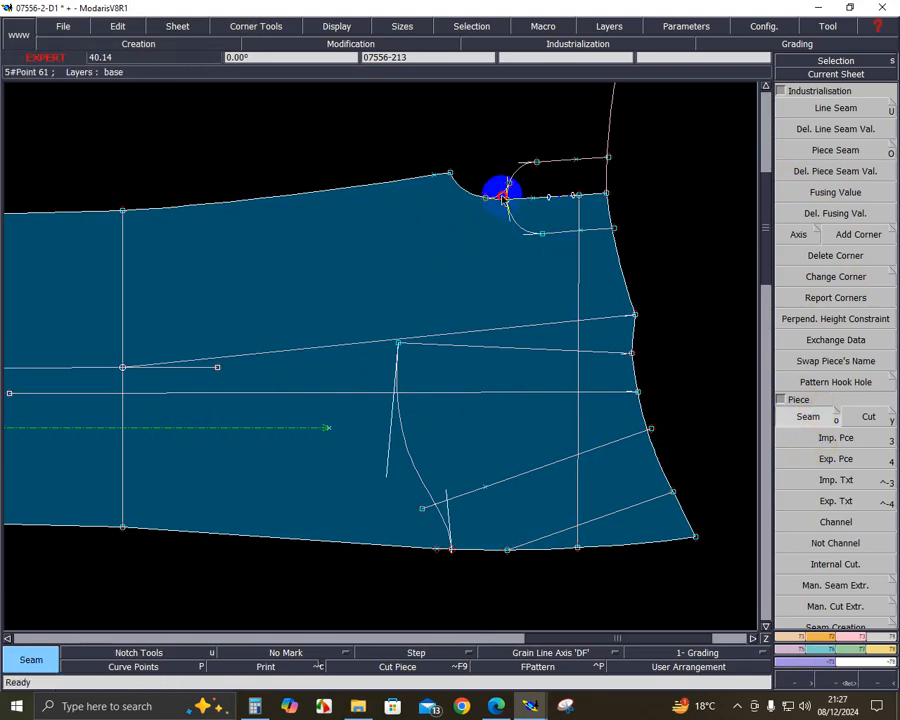
{"action": "left_click", "coordinate": [538, 303]}
{"action": "left_click", "coordinate": [598, 188]}
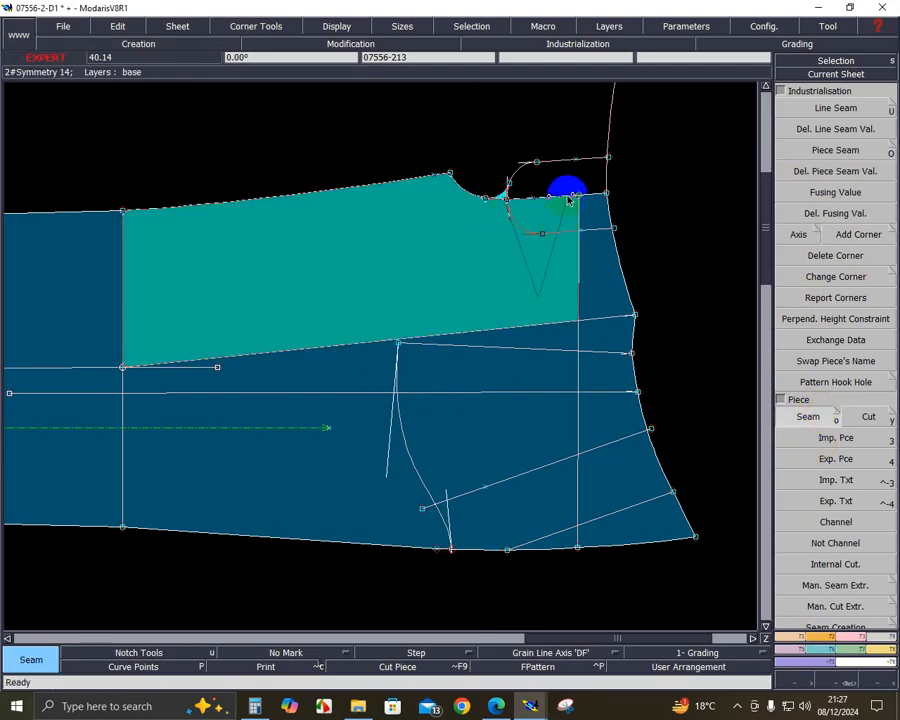
{"action": "left_click", "coordinate": [582, 440]}
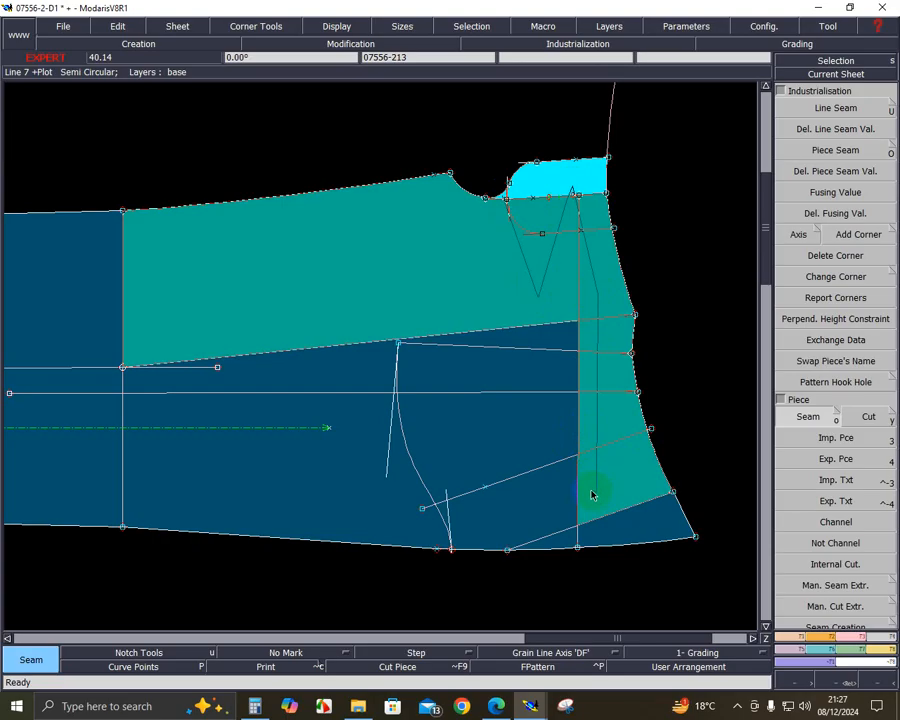
{"action": "left_click", "coordinate": [530, 492]}
{"action": "left_click", "coordinate": [502, 374]}
{"action": "left_click", "coordinate": [396, 363]}
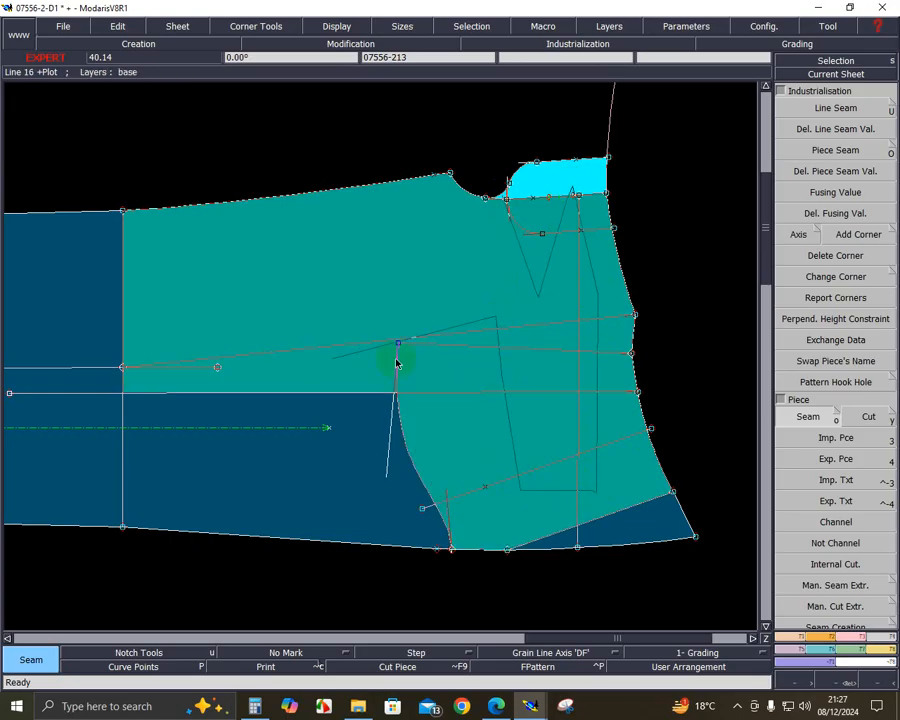
{"action": "left_click", "coordinate": [52, 340]}
{"action": "left_click", "coordinate": [214, 430]}
{"action": "left_click", "coordinate": [460, 452]}
{"action": "right_click", "coordinate": [462, 452]}
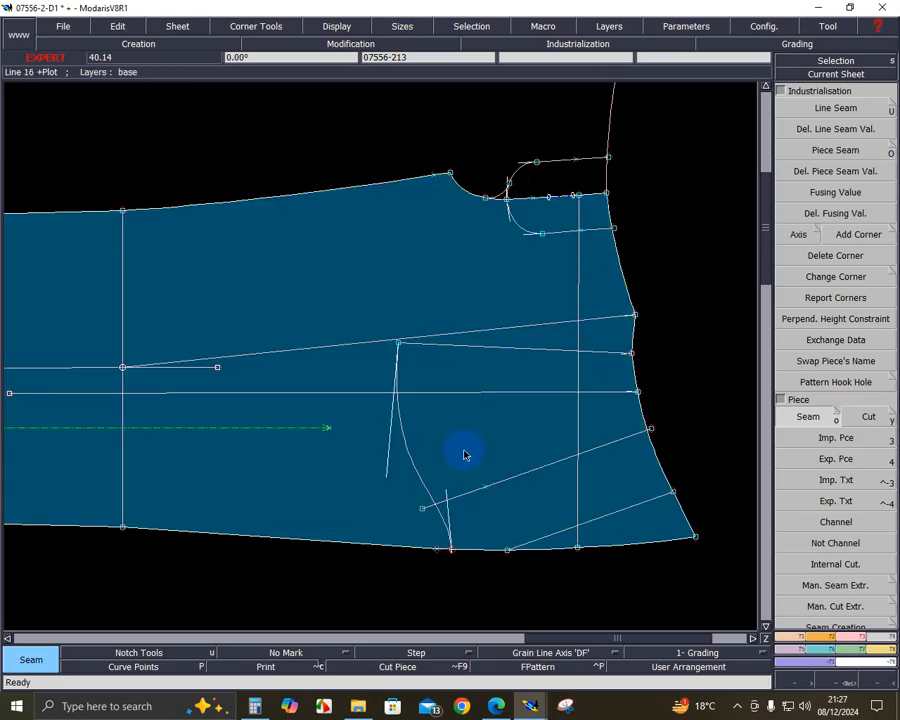
{"action": "right_click", "coordinate": [643, 289]}
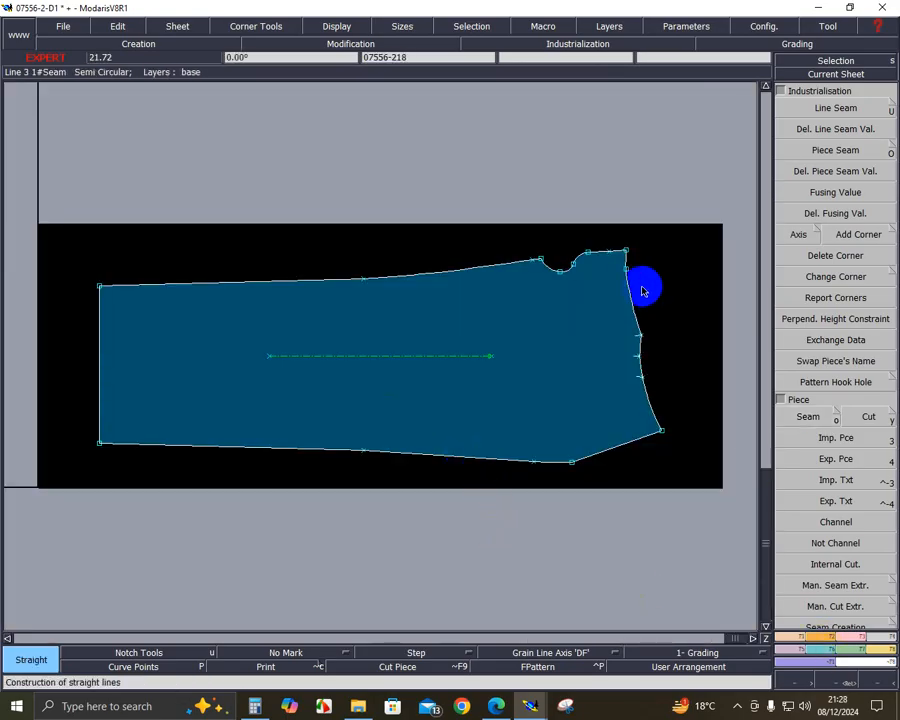
- Draw the straight centre front line from the waist point at the fly base to the rounded crotch curve
{"action": "left_click", "coordinate": [847, 683]}
{"action": "left_click_drag", "start_coordinate": [440, 194], "coordinate": [651, 358]}
{"action": "left_click_drag", "start_coordinate": [341, 317], "coordinate": [678, 414]}
{"action": "right_click", "coordinate": [697, 390]}
{"action": "left_click", "coordinate": [679, 360]}
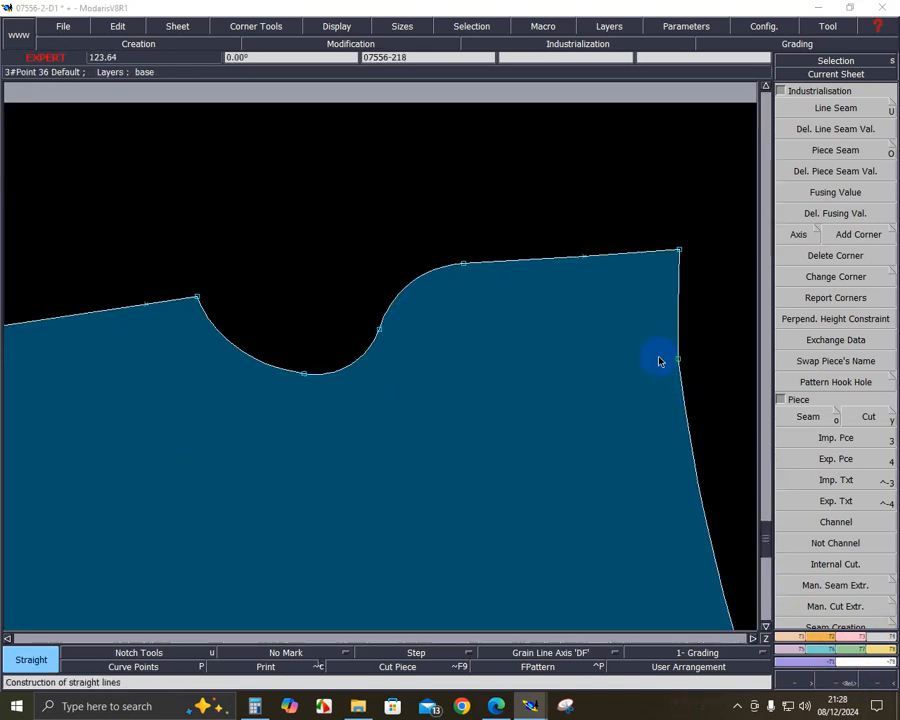
{"action": "left_click", "coordinate": [349, 377]}
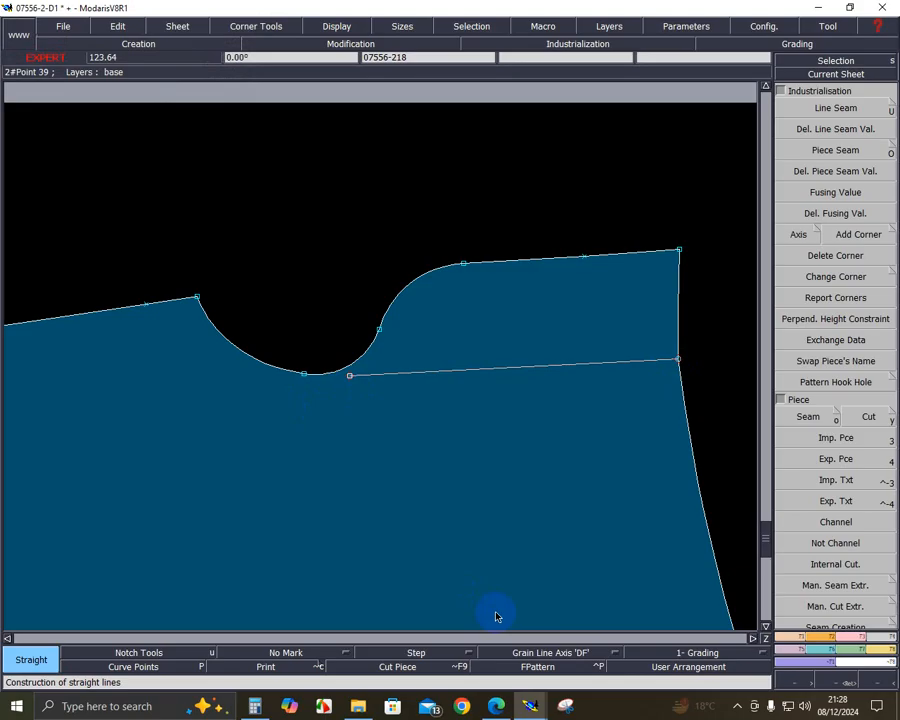
- Draw a straight knee line joining the inseam and side seam knee points on the extracted front
{"action": "key", "text": "Home"}
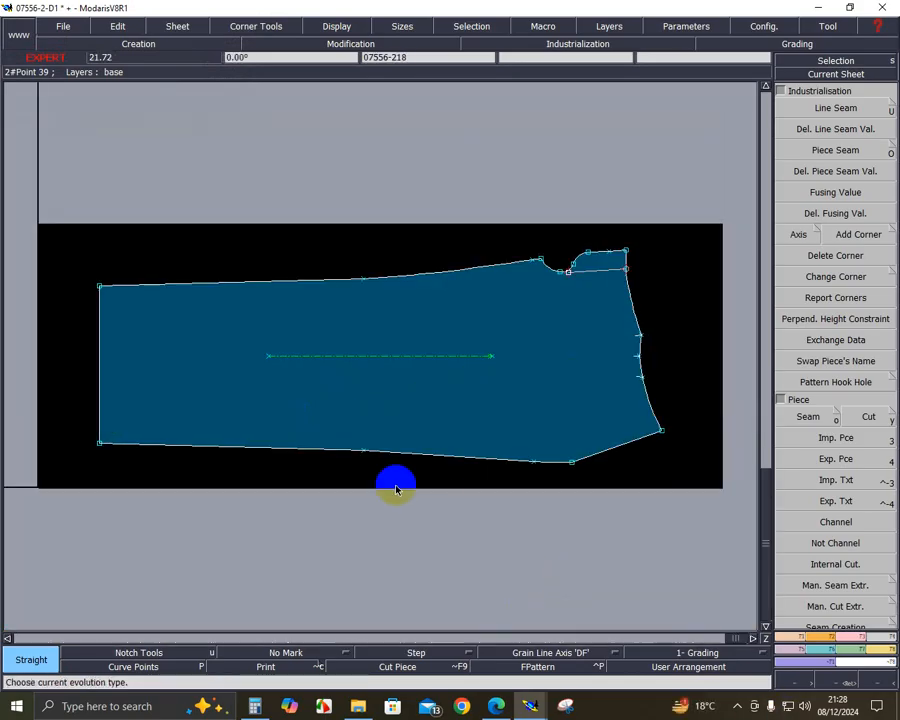
{"action": "left_click", "coordinate": [364, 453]}
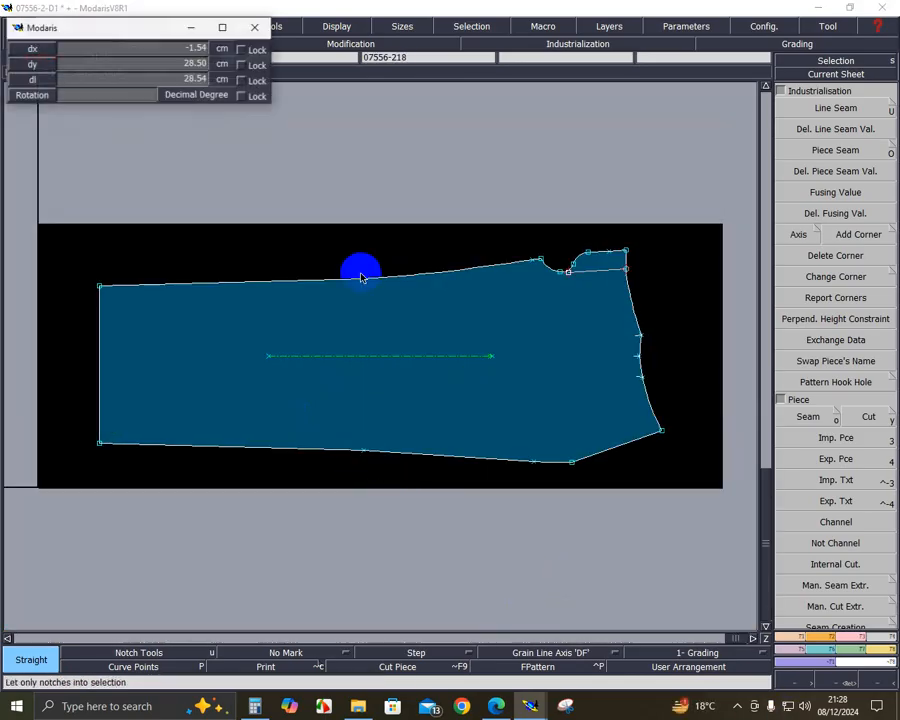
{"action": "left_click", "coordinate": [372, 316]}
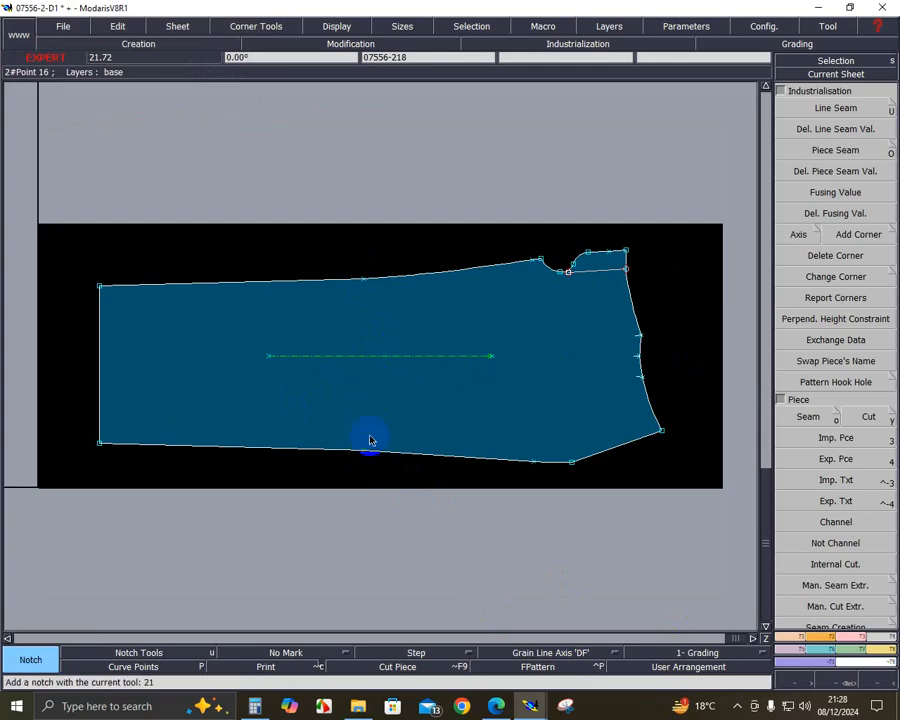
{"action": "key", "text": "d"}
{"action": "left_click", "coordinate": [364, 280]}
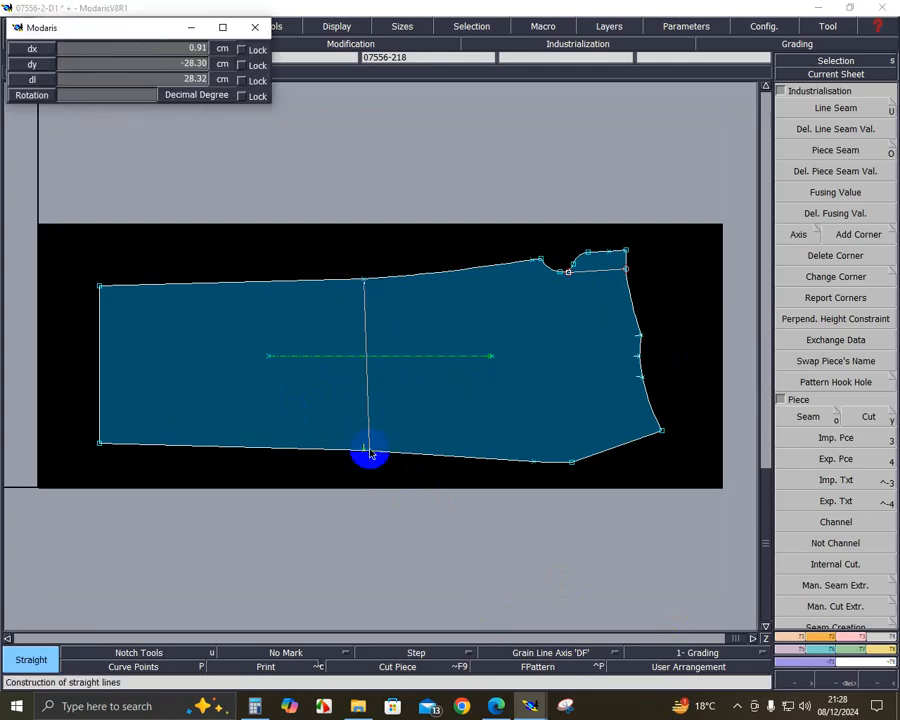
{"action": "left_click", "coordinate": [365, 451]}
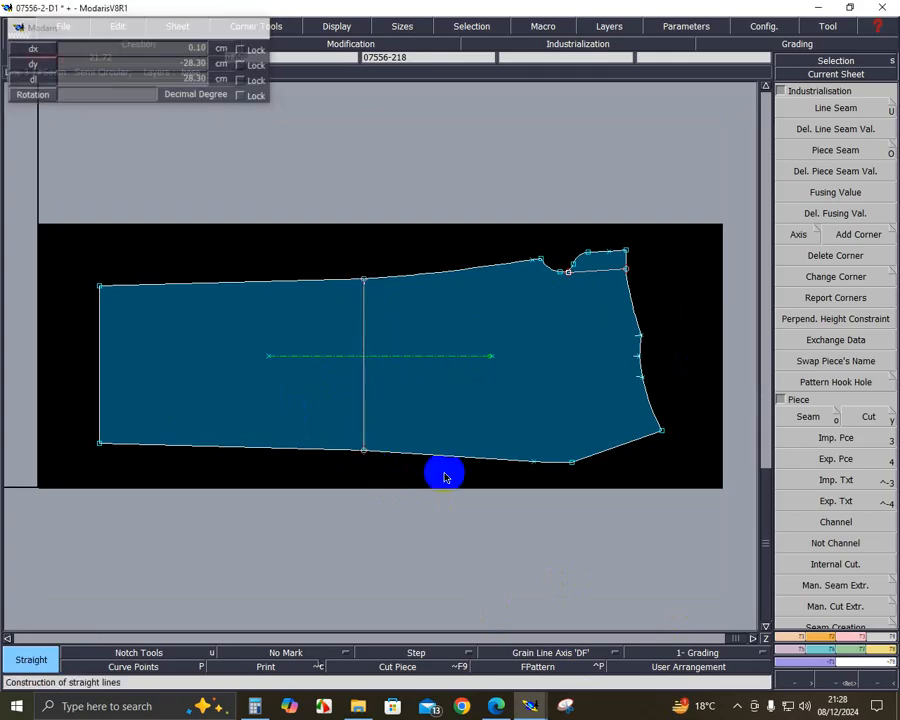
- Divide the hem between its two corner points into 2 equal parts
{"action": "left_click", "coordinate": [795, 640]}
{"action": "left_click", "coordinate": [790, 563]}
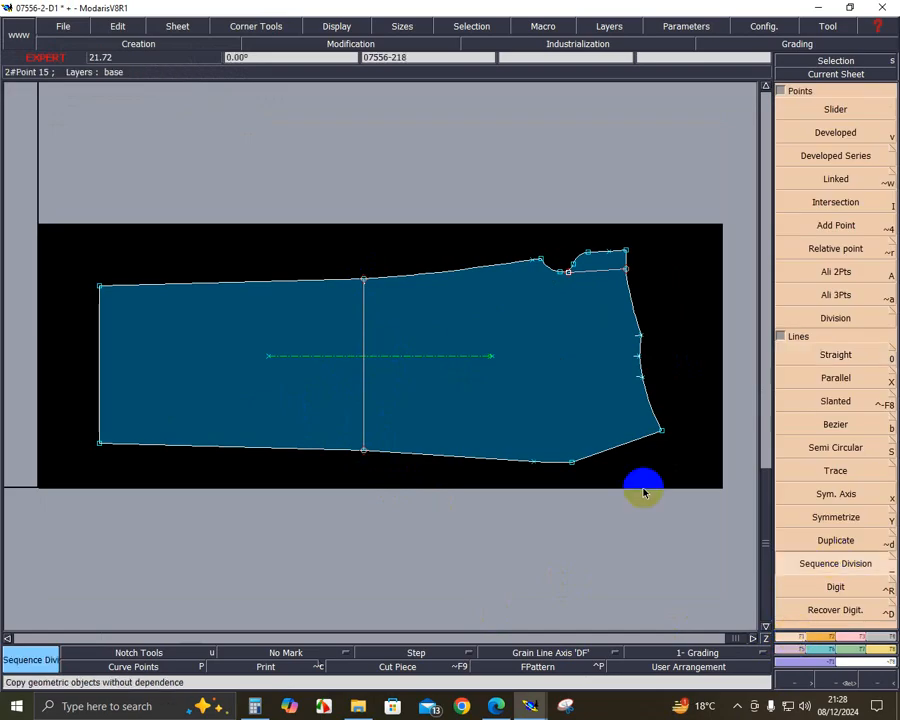
{"action": "left_click", "coordinate": [103, 445]}
{"action": "left_click", "coordinate": [100, 285]}
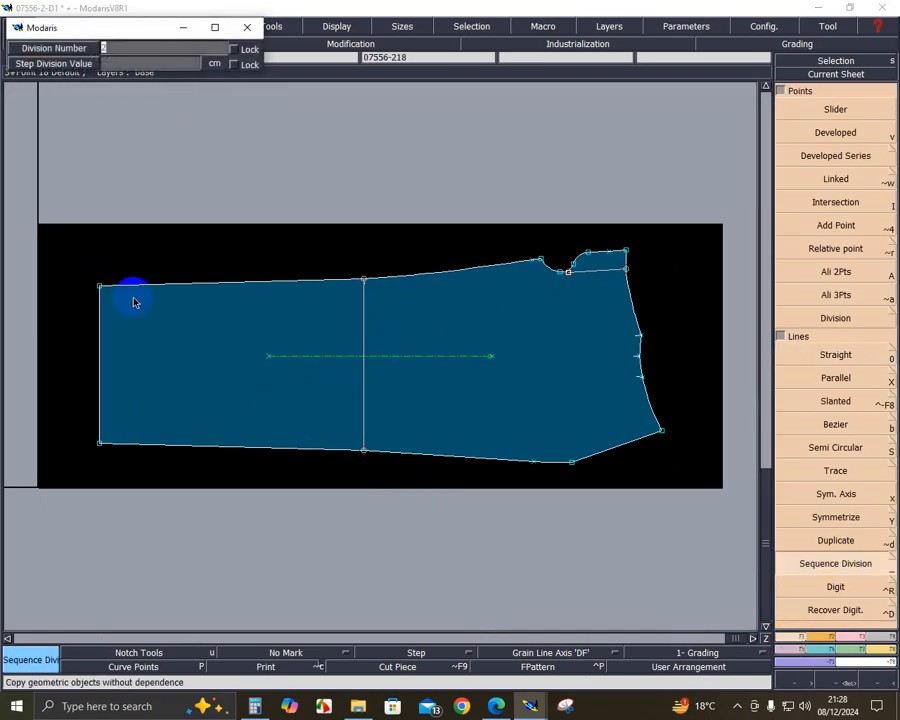
{"action": "type", "text": "2"}
{"action": "key", "text": "Return"}
- Draw a straight crease line from the hem midpoint past the knee line and align its free end horizontally
{"action": "key", "text": "0"}
{"action": "left_click", "coordinate": [98, 368]}
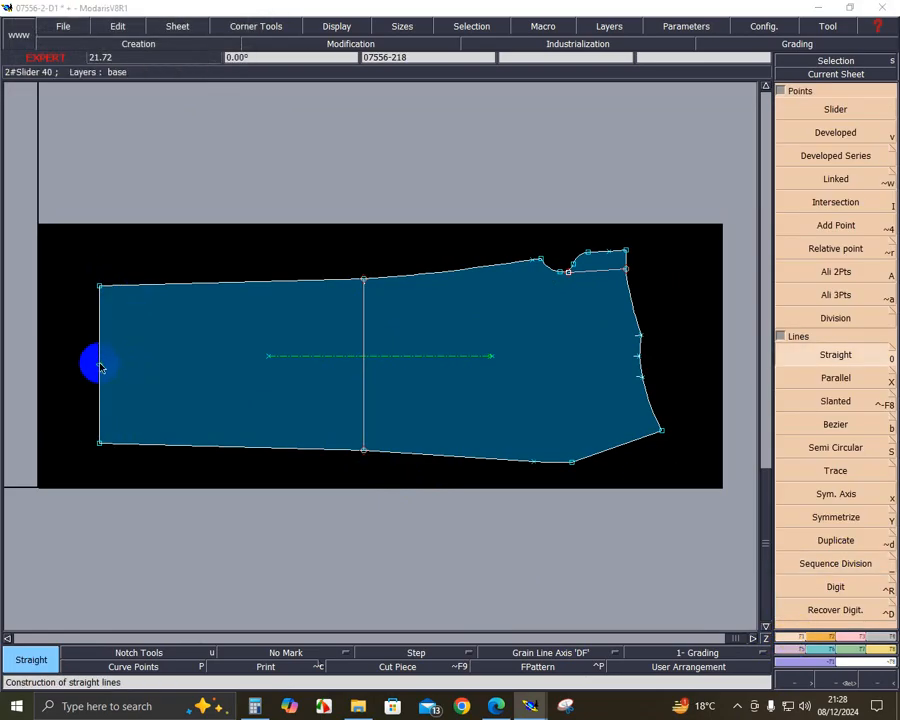
{"action": "left_click", "coordinate": [467, 386]}
{"action": "left_click", "coordinate": [813, 266]}
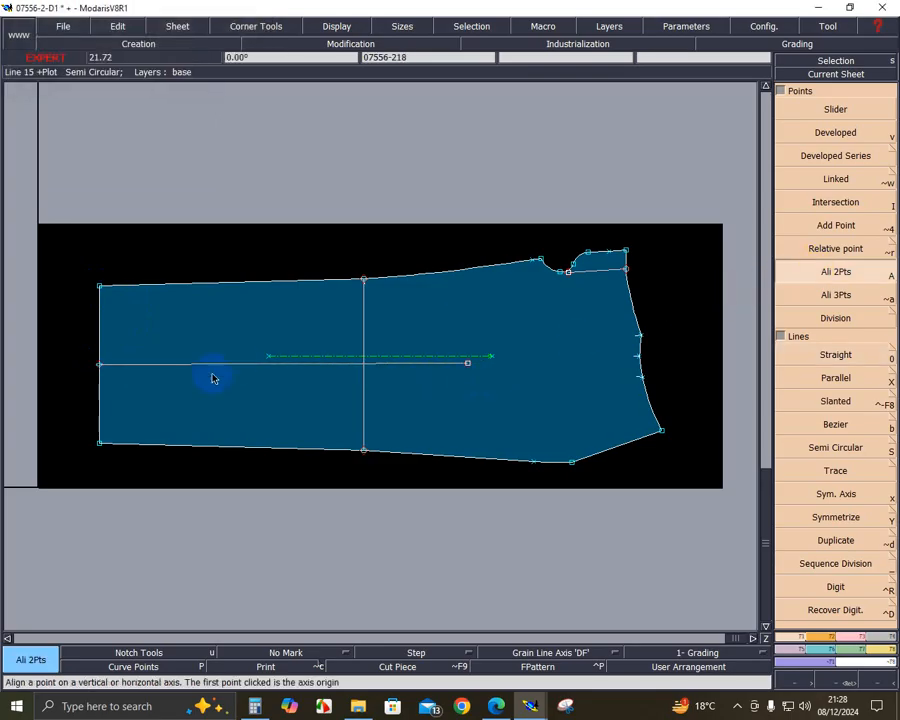
{"action": "left_click", "coordinate": [471, 370]}
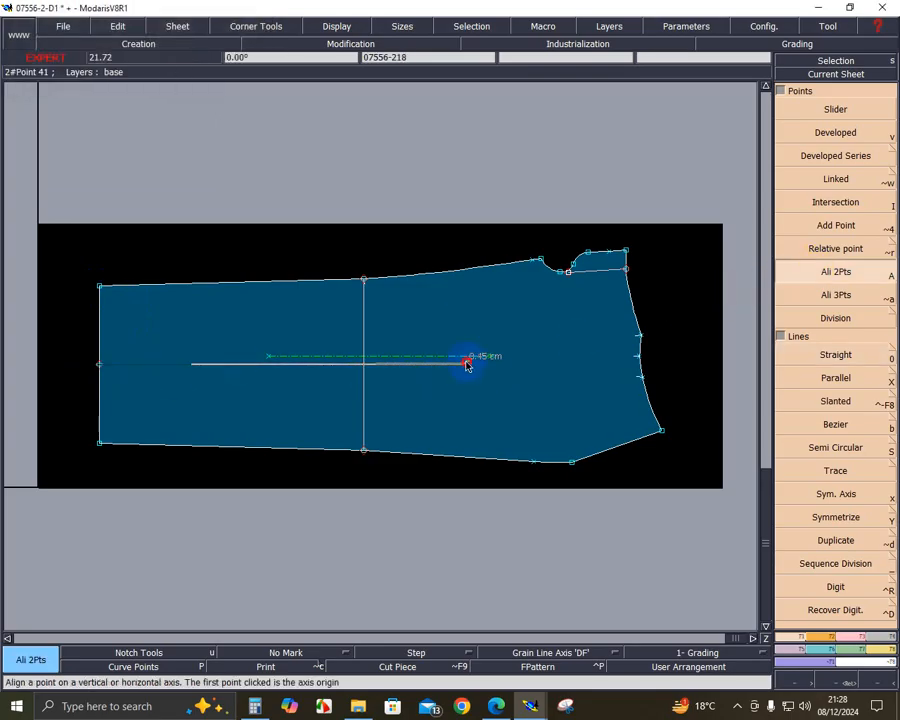
- Draw a straight thigh line joining the side seam and inseam thigh points on the extracted front
{"action": "key", "text": "0"}
{"action": "left_click", "coordinate": [534, 462]}
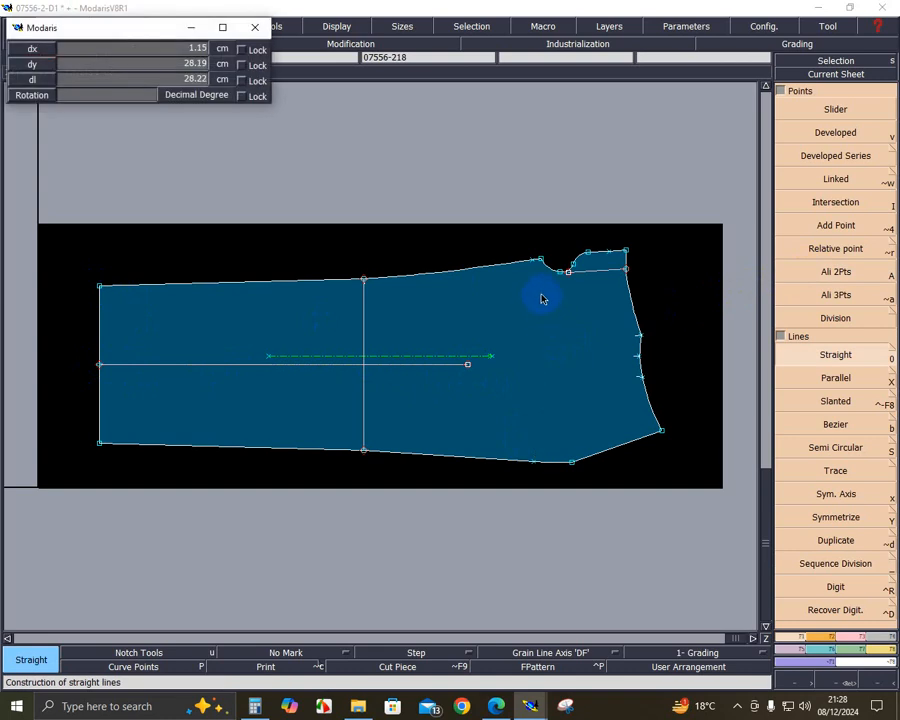
{"action": "left_click", "coordinate": [533, 259]}
- Draw a straight line from the upper outer waist notch to the knee-crease intersection, and another from the lower outer notch past the knee line
{"action": "left_click", "coordinate": [640, 335]}
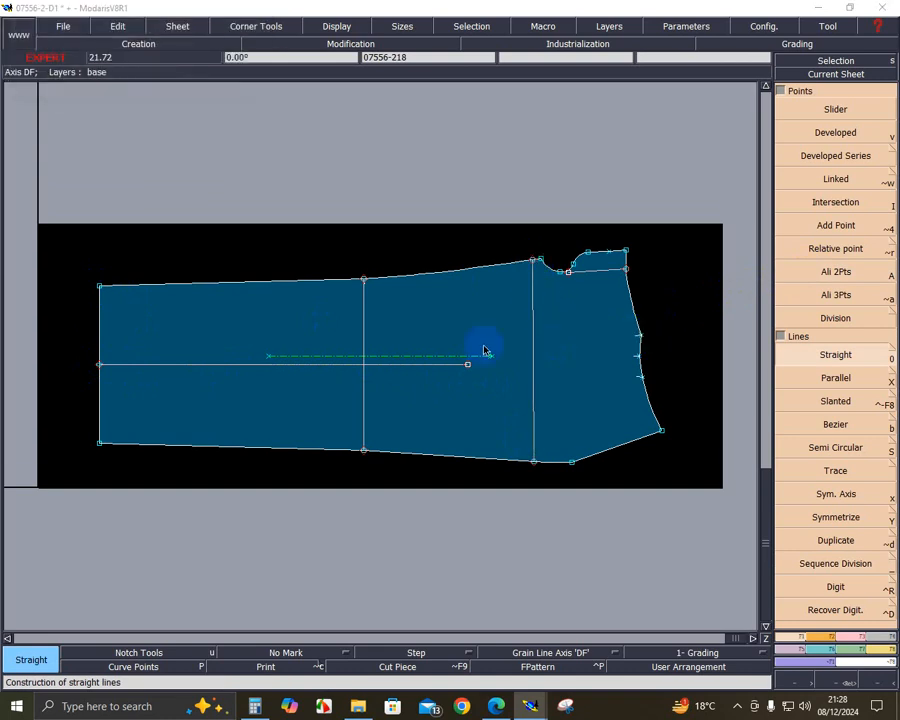
{"action": "left_click", "coordinate": [363, 364]}
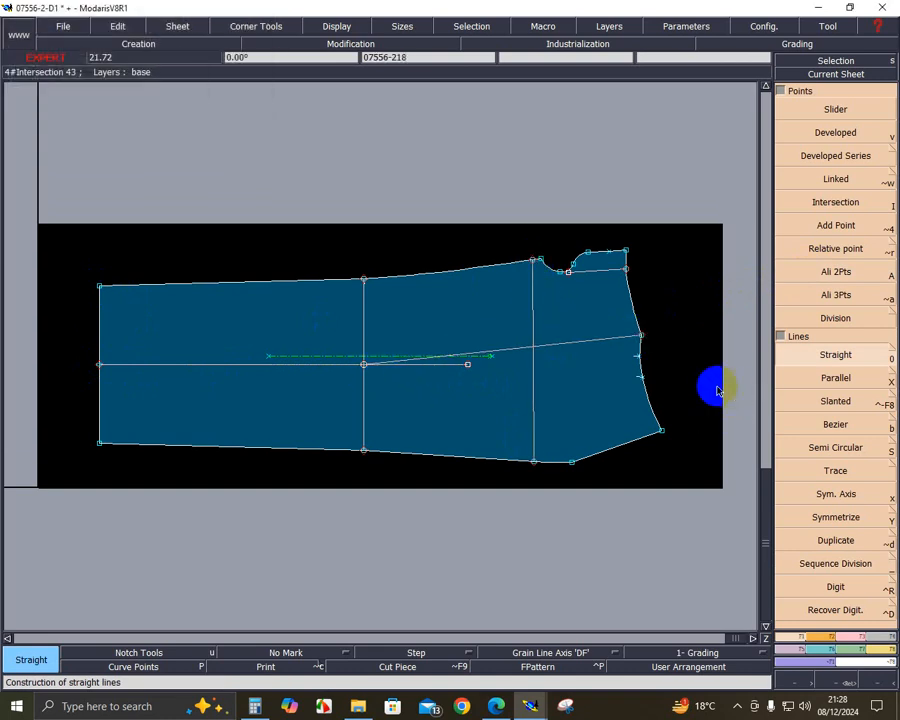
{"action": "left_click", "coordinate": [640, 377]}
{"action": "left_click", "coordinate": [327, 378]}
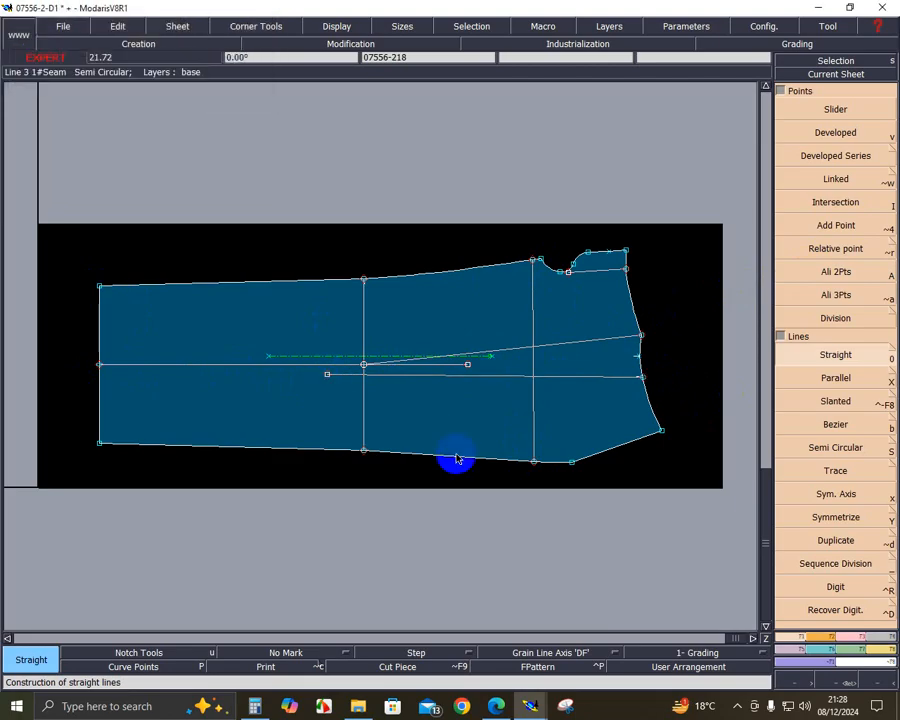
- Arrange all pattern sheets automatically on the desk and readjust their dimensions
{"action": "left_click", "coordinate": [840, 680]}
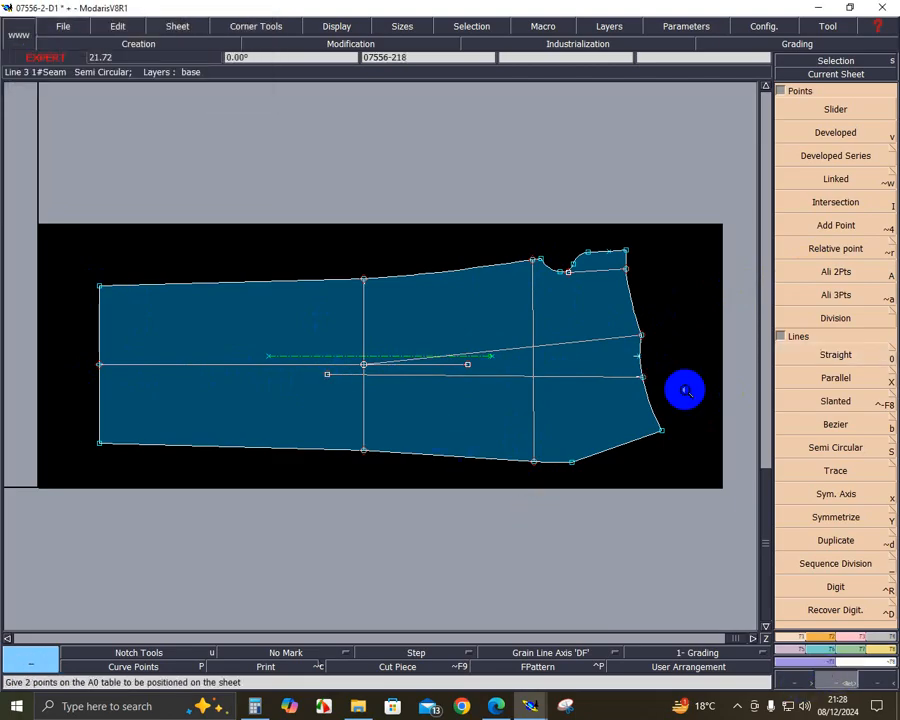
{"action": "left_click", "coordinate": [283, 237]}
{"action": "left_click", "coordinate": [707, 521]}
{"action": "key", "text": "j"}
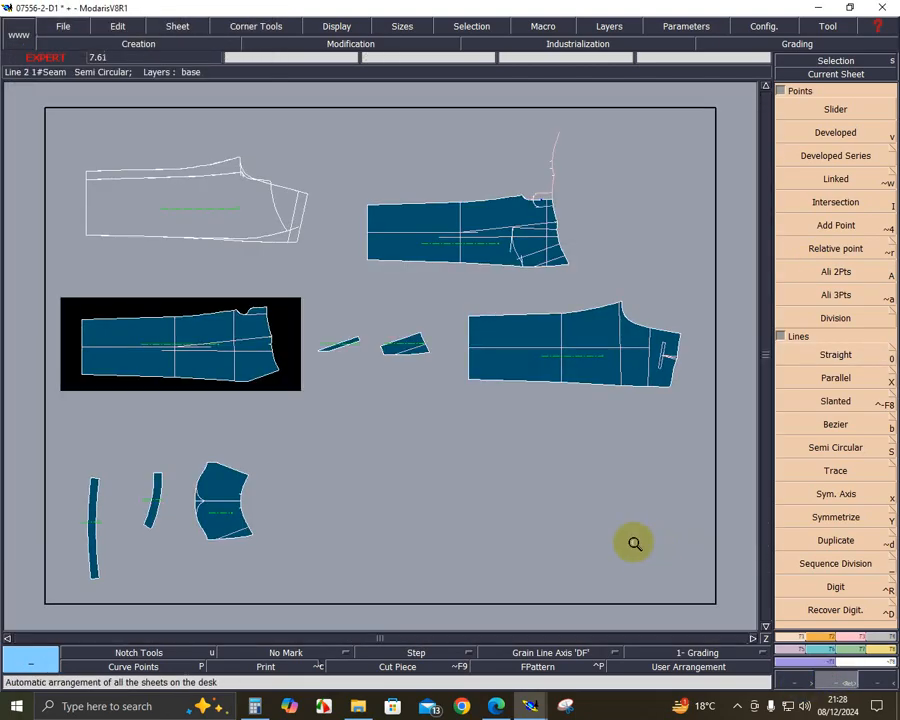
{"action": "key", "text": "a"}
- Move the marked-up front sheet away onto the base draft, and stack the finished back above the extracted front, clear of the pocket facing
{"action": "left_click", "coordinate": [412, 355]}
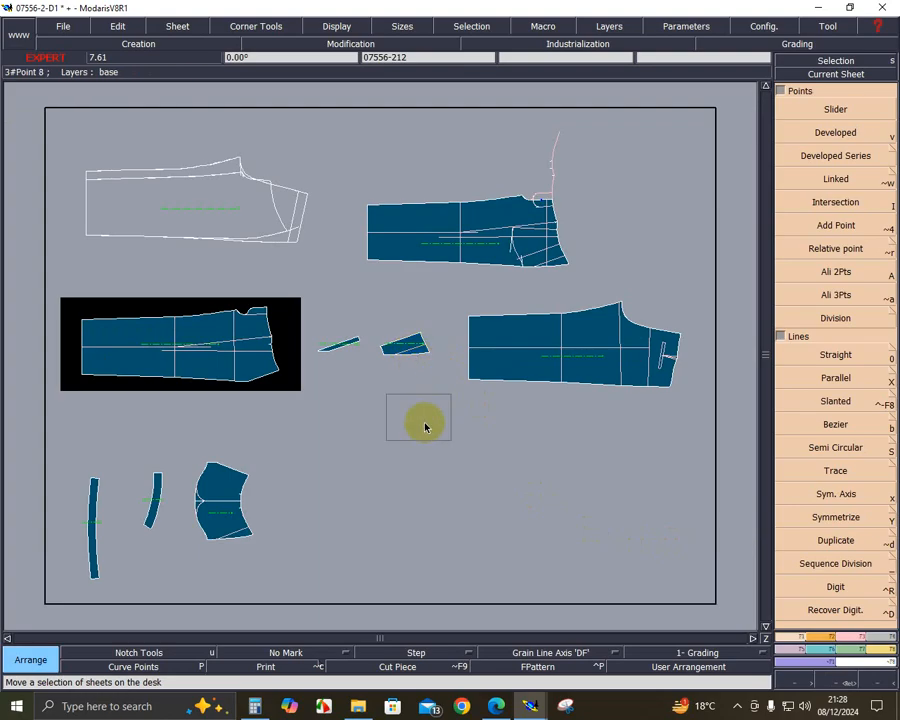
{"action": "left_click", "coordinate": [424, 426]}
{"action": "left_click", "coordinate": [226, 206]}
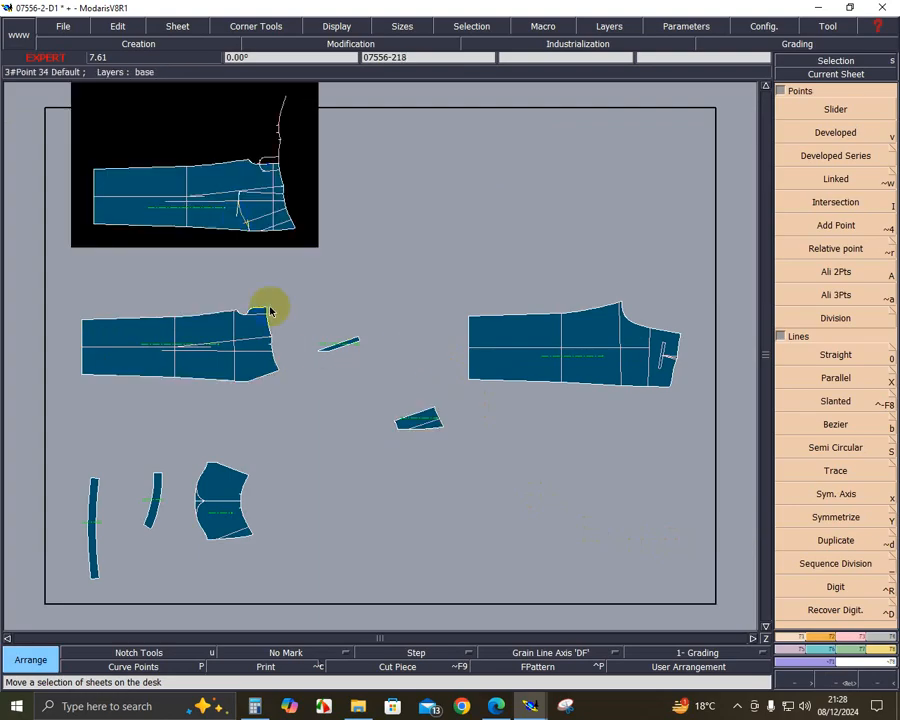
{"action": "left_click", "coordinate": [583, 355]}
{"action": "left_click", "coordinate": [559, 299]}
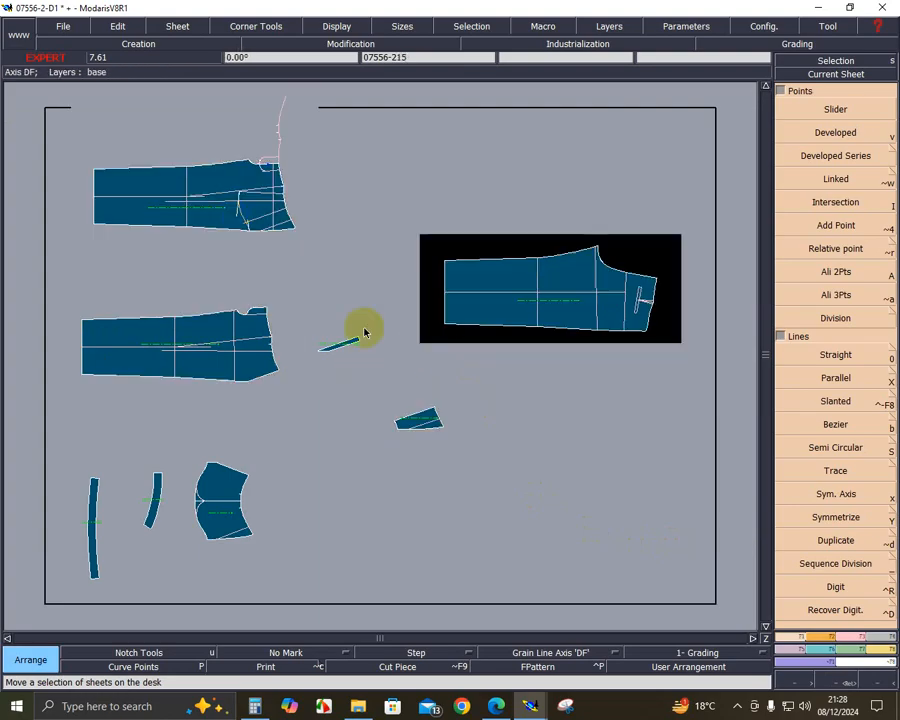
{"action": "left_click", "coordinate": [585, 411]}
- Group the pocket facing, narrow strip and pocket bag below the extracted front, with the two curved strips beside them
{"action": "left_click", "coordinate": [403, 426]}
{"action": "left_click", "coordinate": [559, 523]}
{"action": "left_click", "coordinate": [319, 349]}
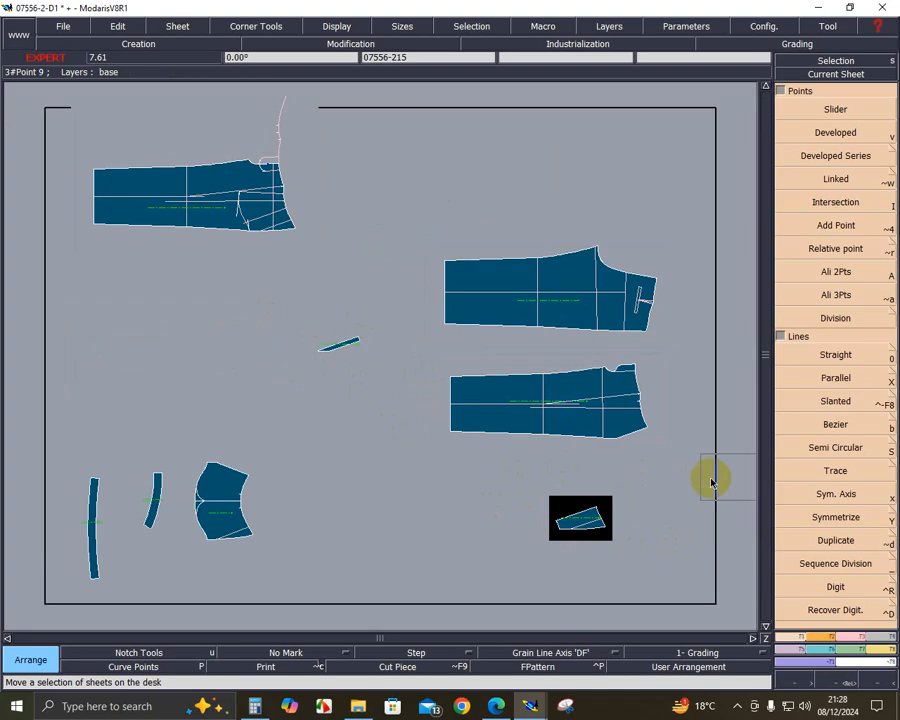
{"action": "left_click", "coordinate": [663, 490]}
{"action": "left_click", "coordinate": [225, 505]}
{"action": "left_click", "coordinate": [508, 509]}
{"action": "left_click", "coordinate": [144, 492]}
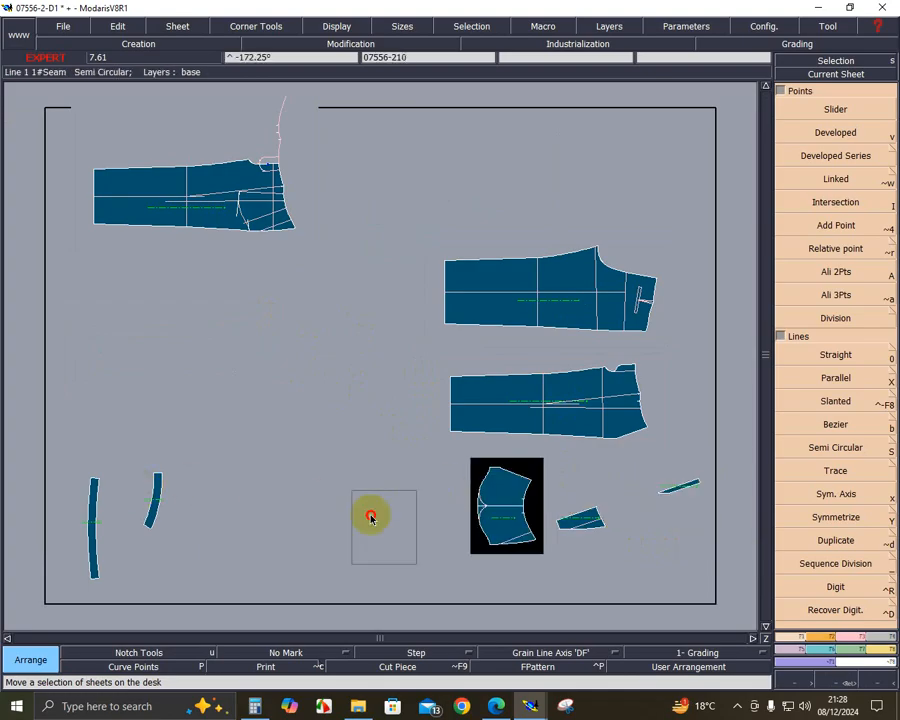
{"action": "left_click", "coordinate": [370, 516]}
{"action": "left_click", "coordinate": [398, 401]}
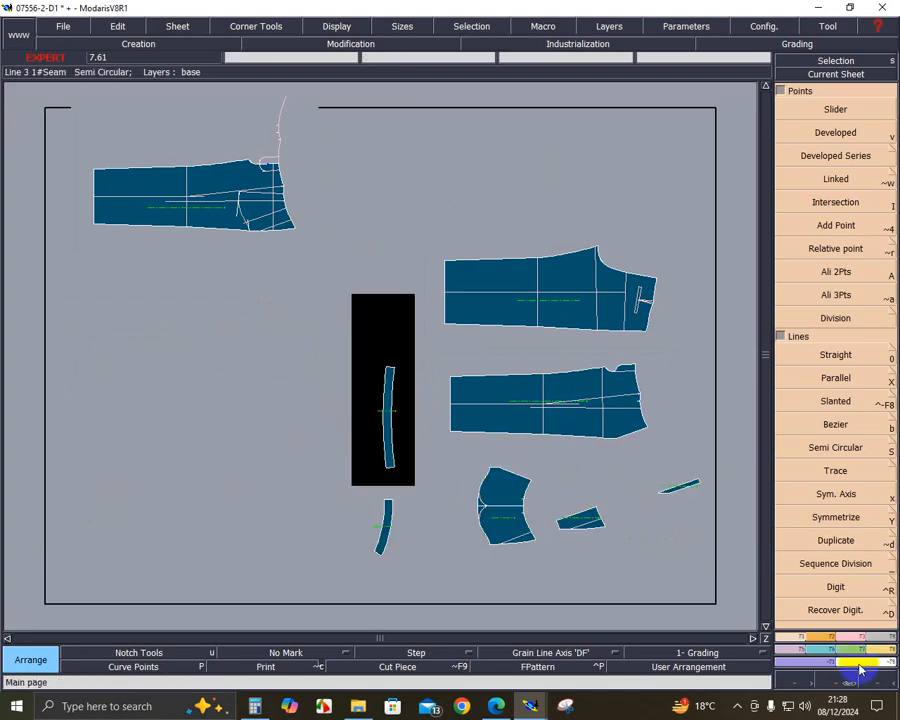
- Select all lines of the grouped pattern pieces and apply a 1 cm line seam allowance
{"action": "left_click", "coordinate": [838, 680]}
{"action": "left_click_drag", "start_coordinate": [314, 235], "coordinate": [728, 566]}
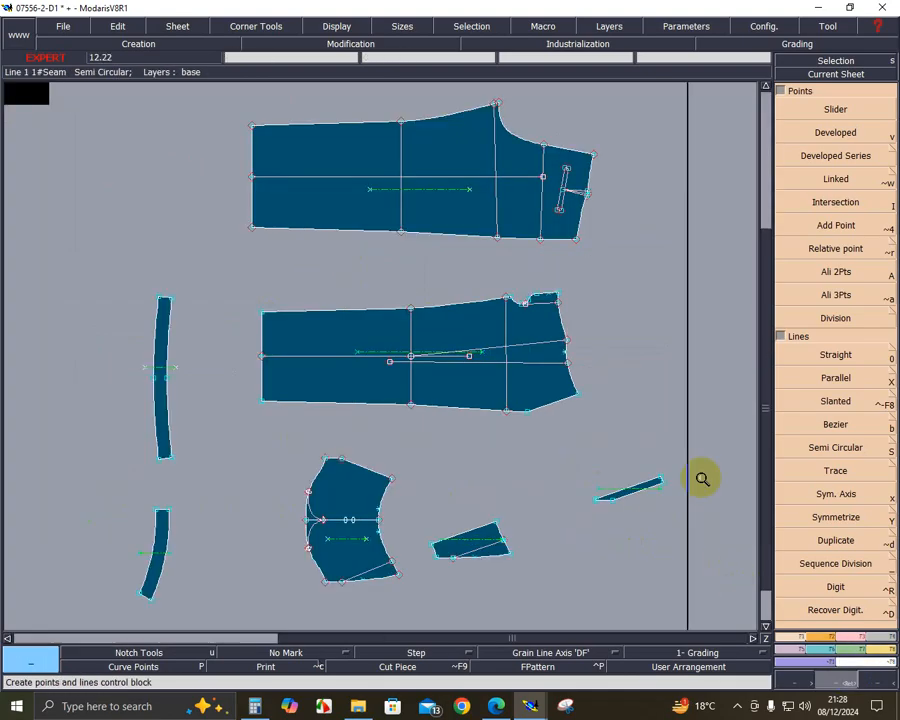
{"action": "left_click_drag", "start_coordinate": [70, 102], "coordinate": [645, 600]}
{"action": "left_click_drag", "start_coordinate": [74, 94], "coordinate": [698, 612]}
{"action": "left_click", "coordinate": [885, 636]}
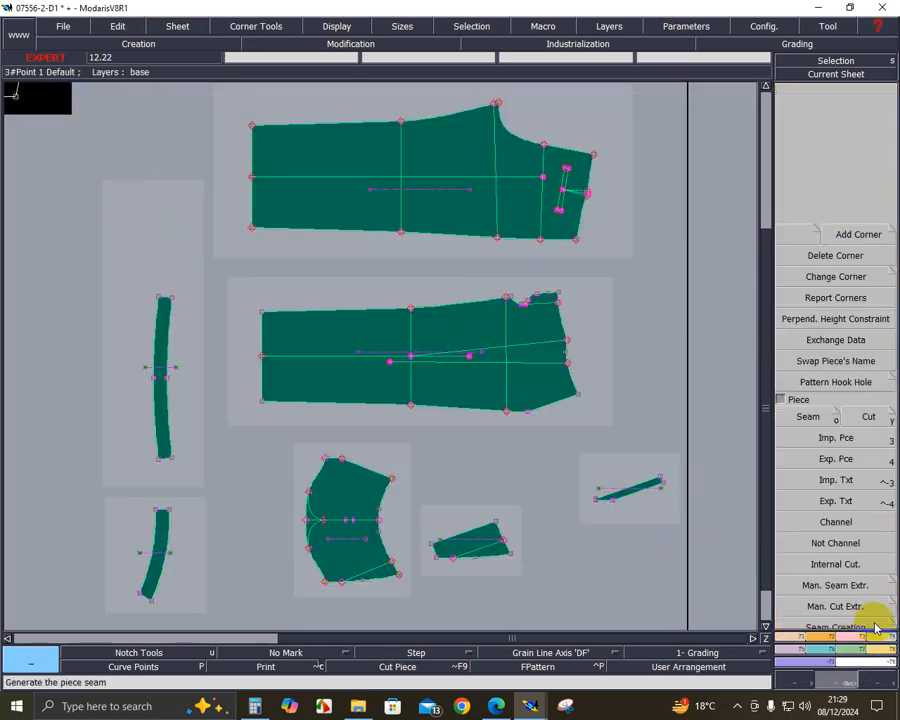
{"action": "left_click", "coordinate": [848, 109]}
{"action": "left_click", "coordinate": [560, 318]}
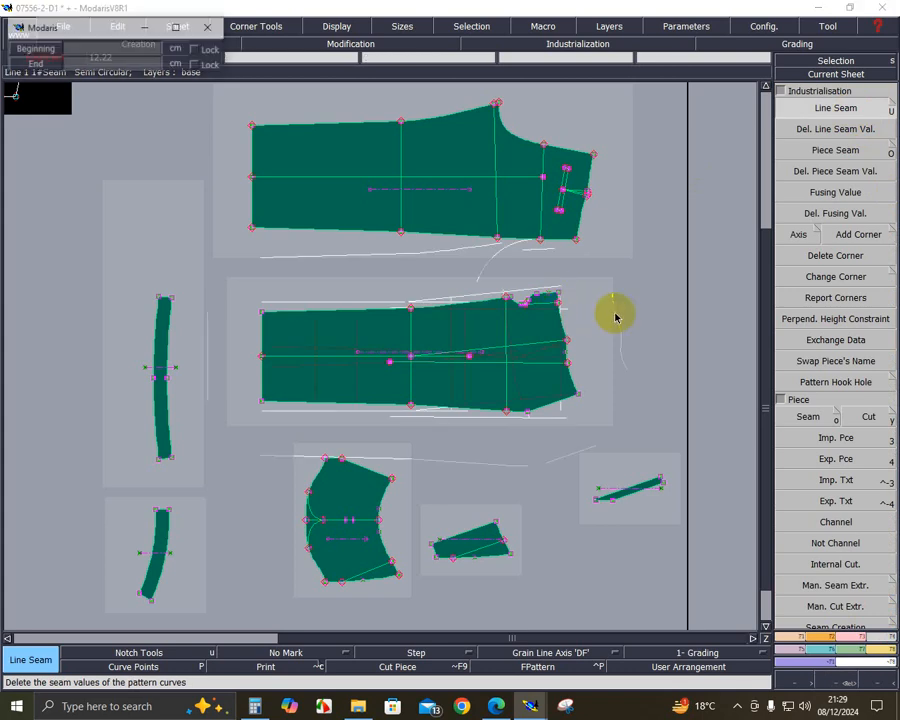
{"action": "type", "text": "15.88"}
{"action": "key", "text": "Return"}
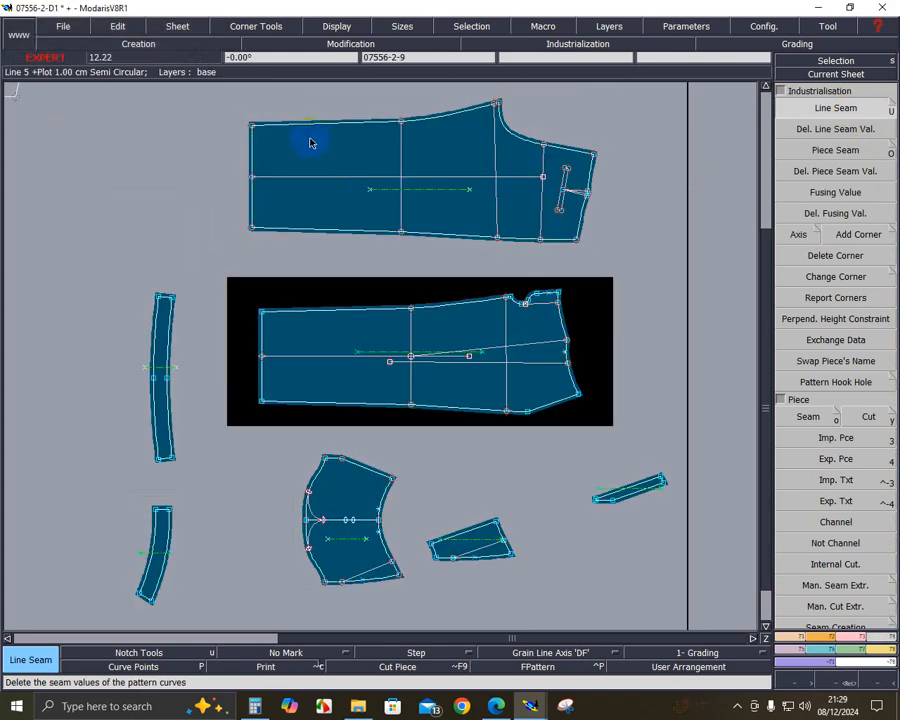
- Set the line seam allowance to 3 cm along the hems of both the back and front pieces
{"action": "left_click_drag", "start_coordinate": [242, 114], "coordinate": [279, 424]}
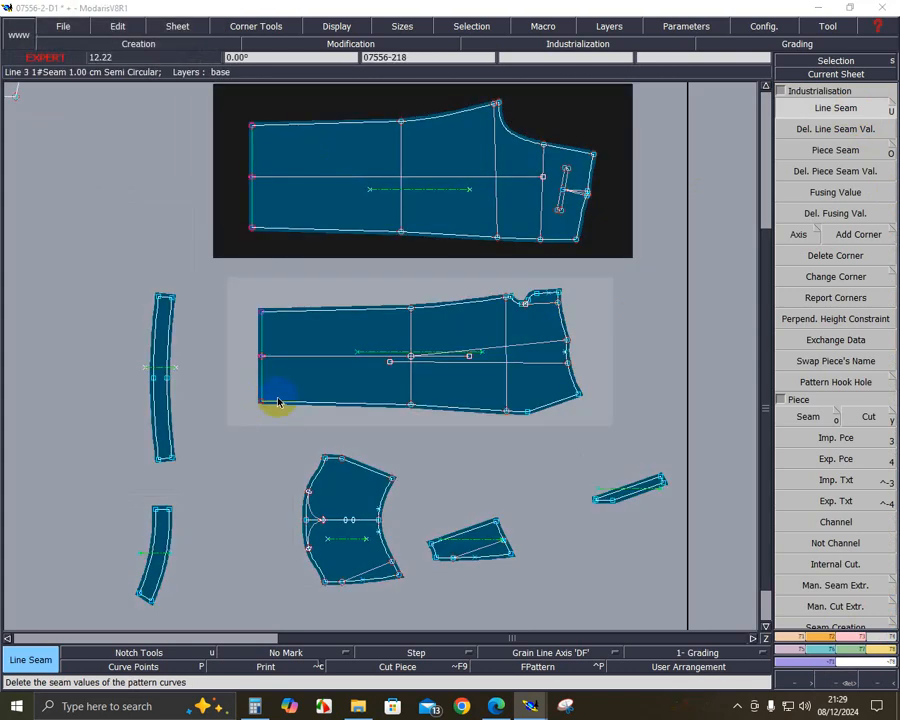
{"action": "left_click", "coordinate": [336, 416]}
{"action": "right_click", "coordinate": [336, 416]}
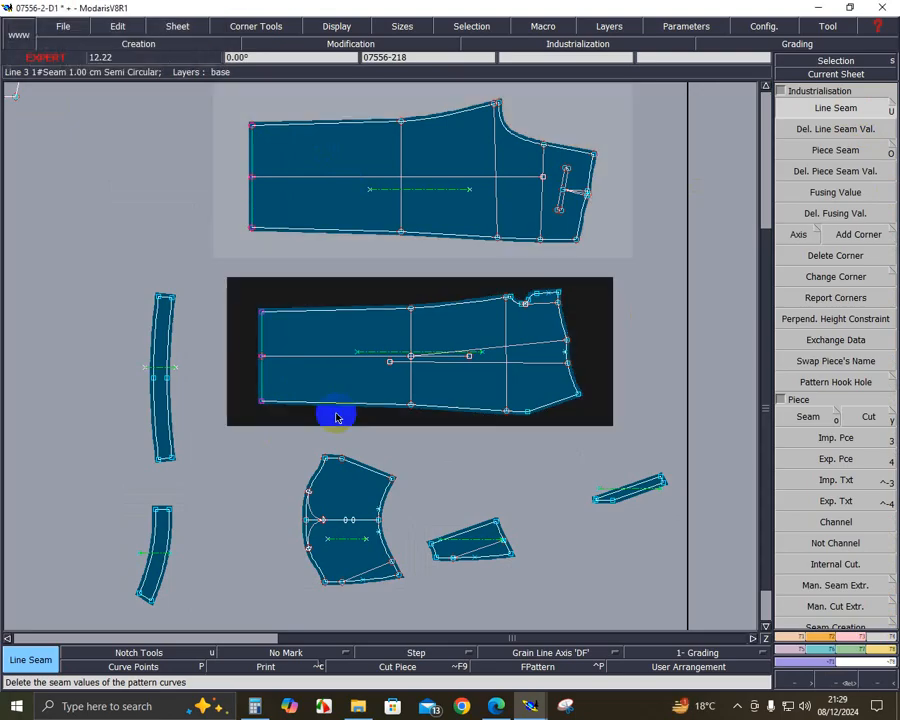
{"action": "left_click", "coordinate": [263, 381]}
{"action": "type", "text": "3"}
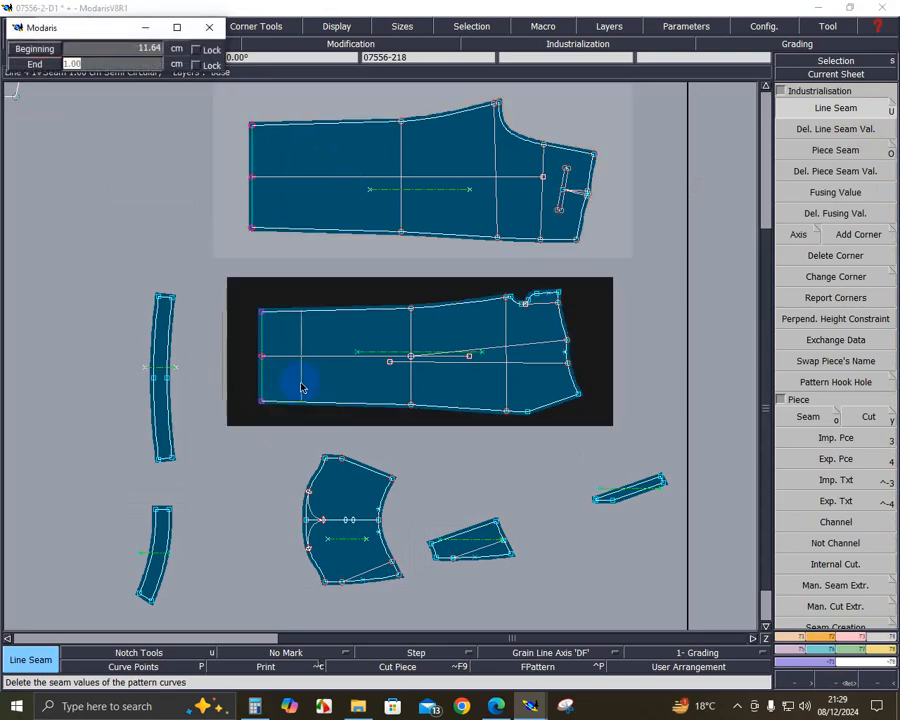
{"action": "key", "text": "Return"}
{"action": "right_click", "coordinate": [148, 204]}
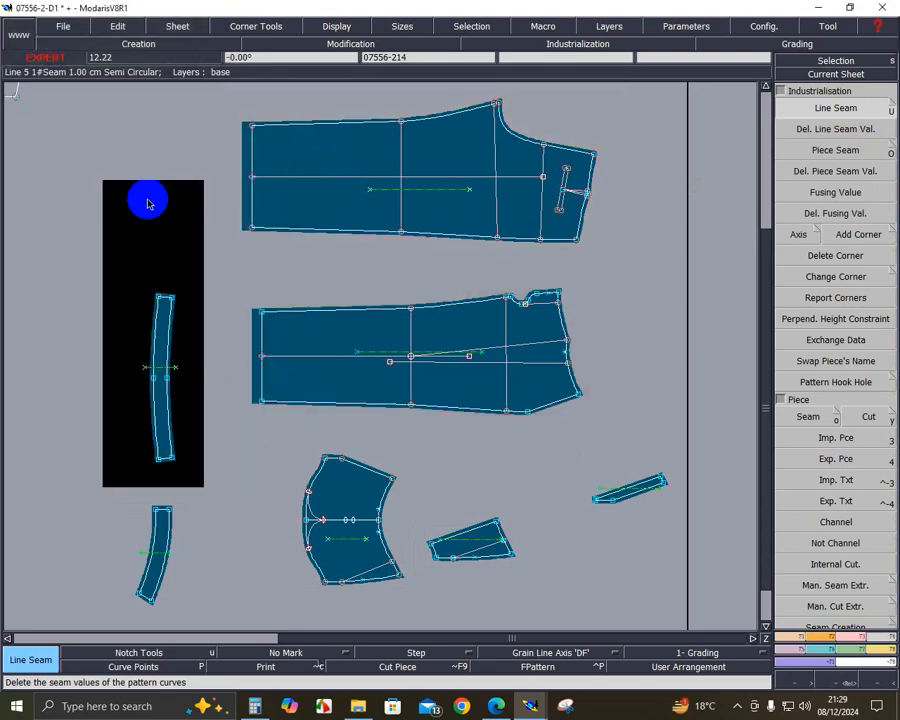
- Readjust the sheets to fit the pieces with their seam allowances and rearrange them automatically on the desk
{"action": "key", "text": "j"}
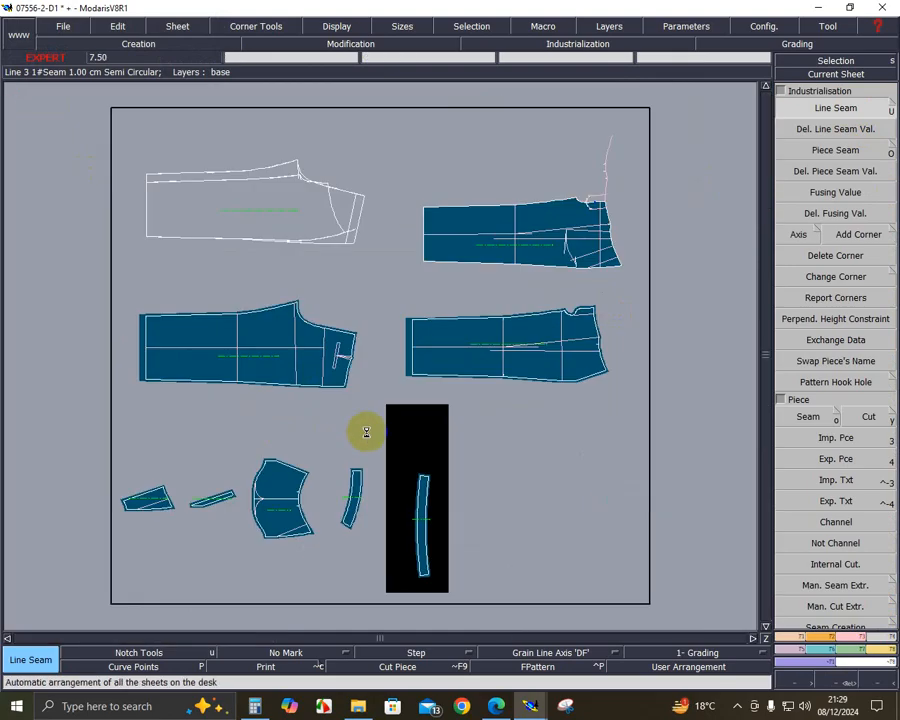
{"action": "key", "text": "a"}
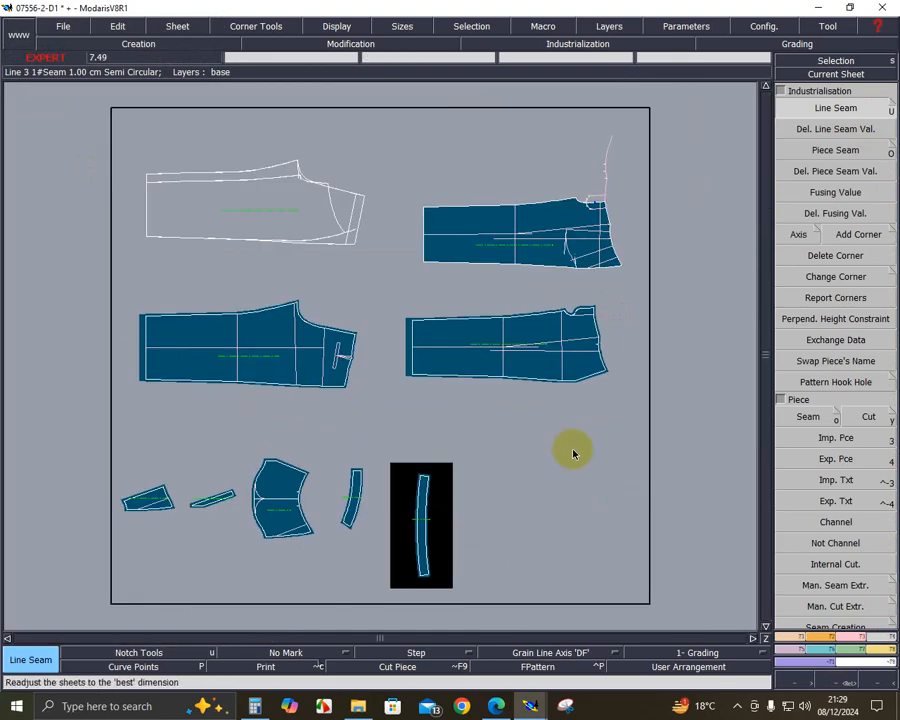
{"action": "key", "text": "shift+a"}
{"action": "key", "text": "j"}
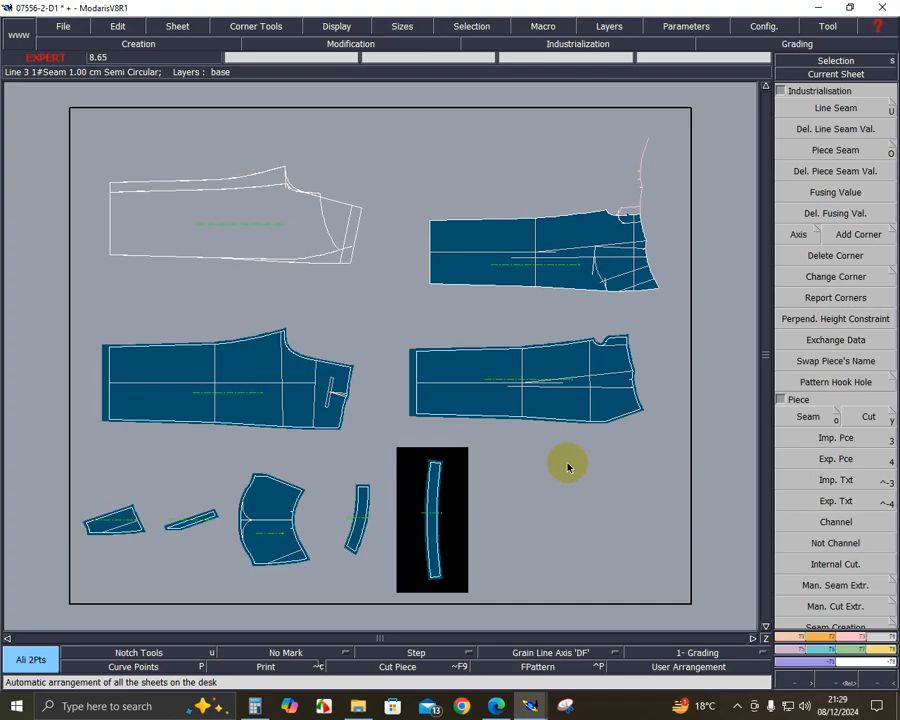
- Confirm the model's access paths and save model 07556-2-D1 in the 1562004-MENS-TRS folder
{"action": "key", "text": "ctrl+u"}
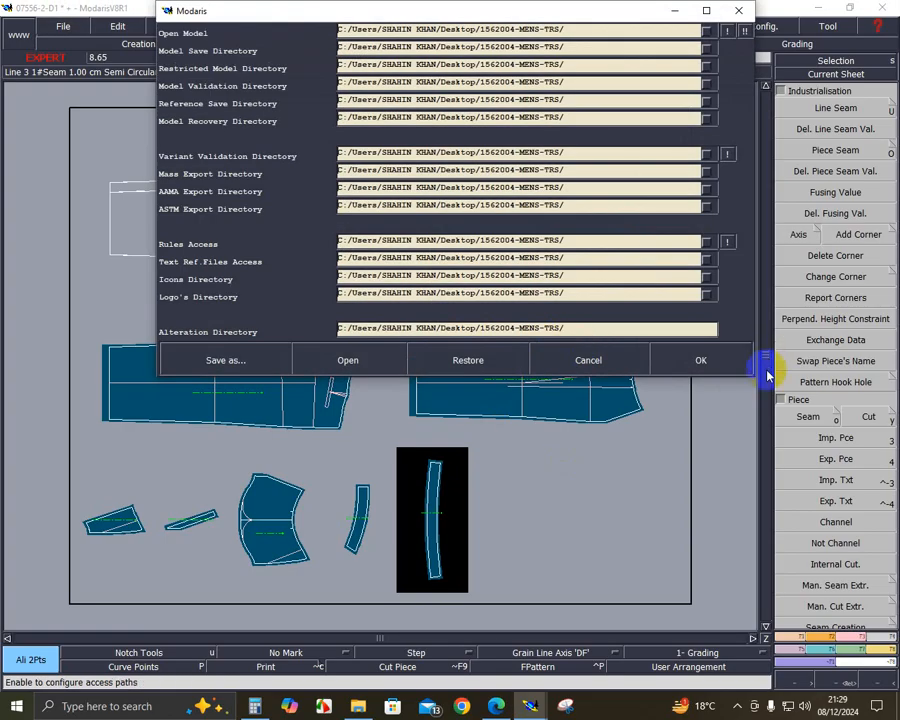
{"action": "left_click", "coordinate": [728, 364]}
{"action": "key", "text": "ctrl+s"}
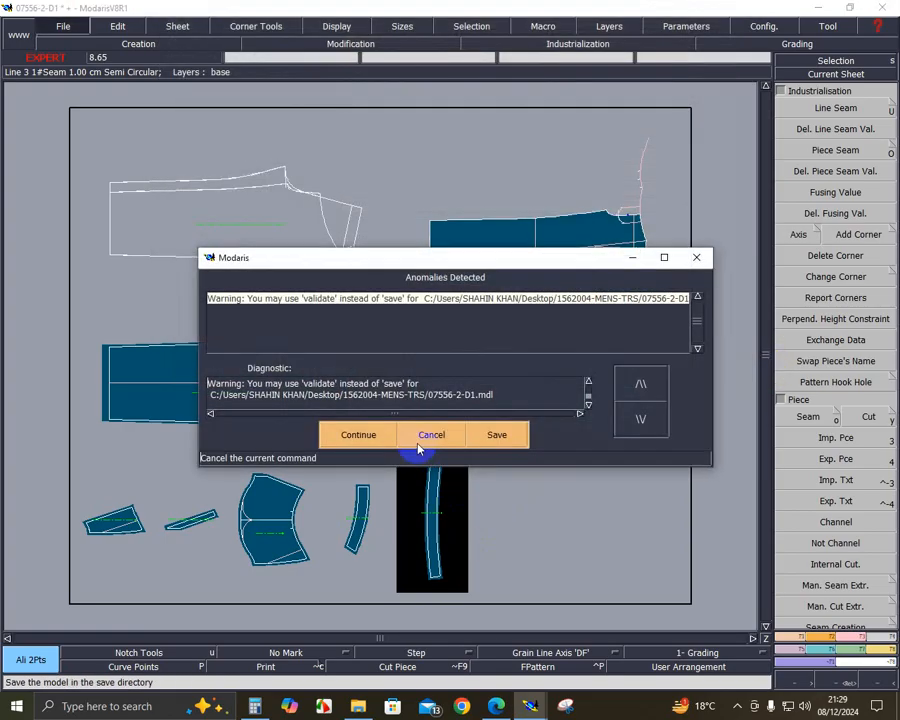
{"action": "left_click", "coordinate": [376, 434]}
{"action": "left_click", "coordinate": [372, 434]}
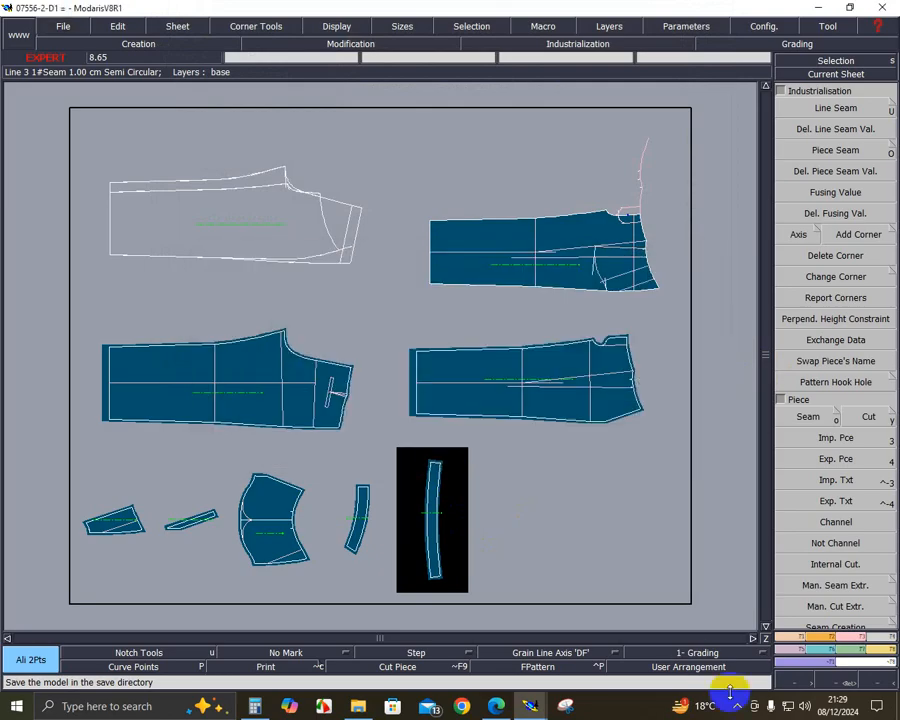
{"action": "left_click", "coordinate": [739, 706]}
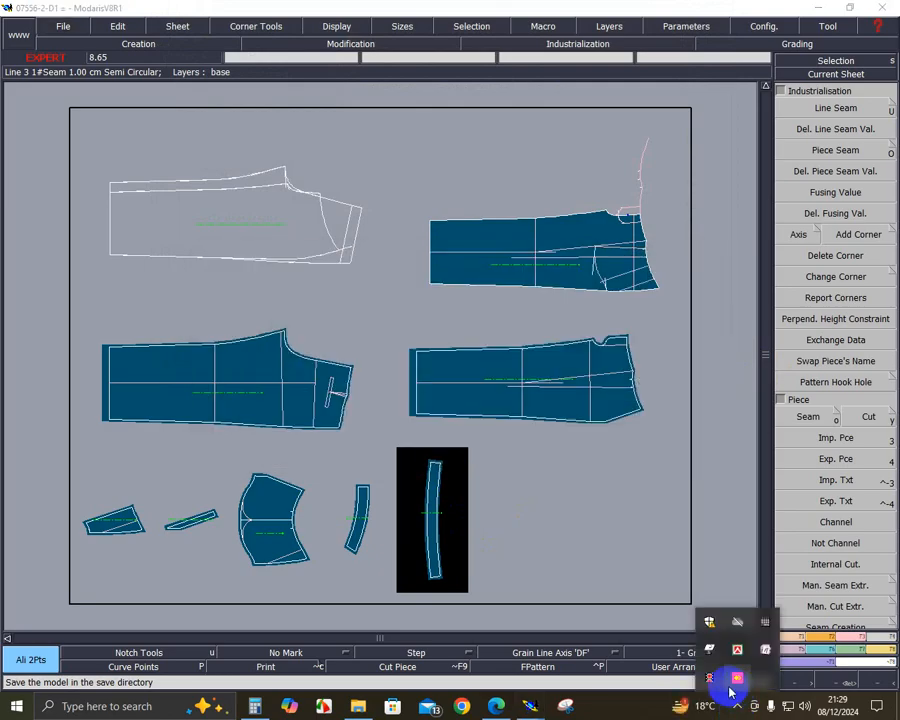